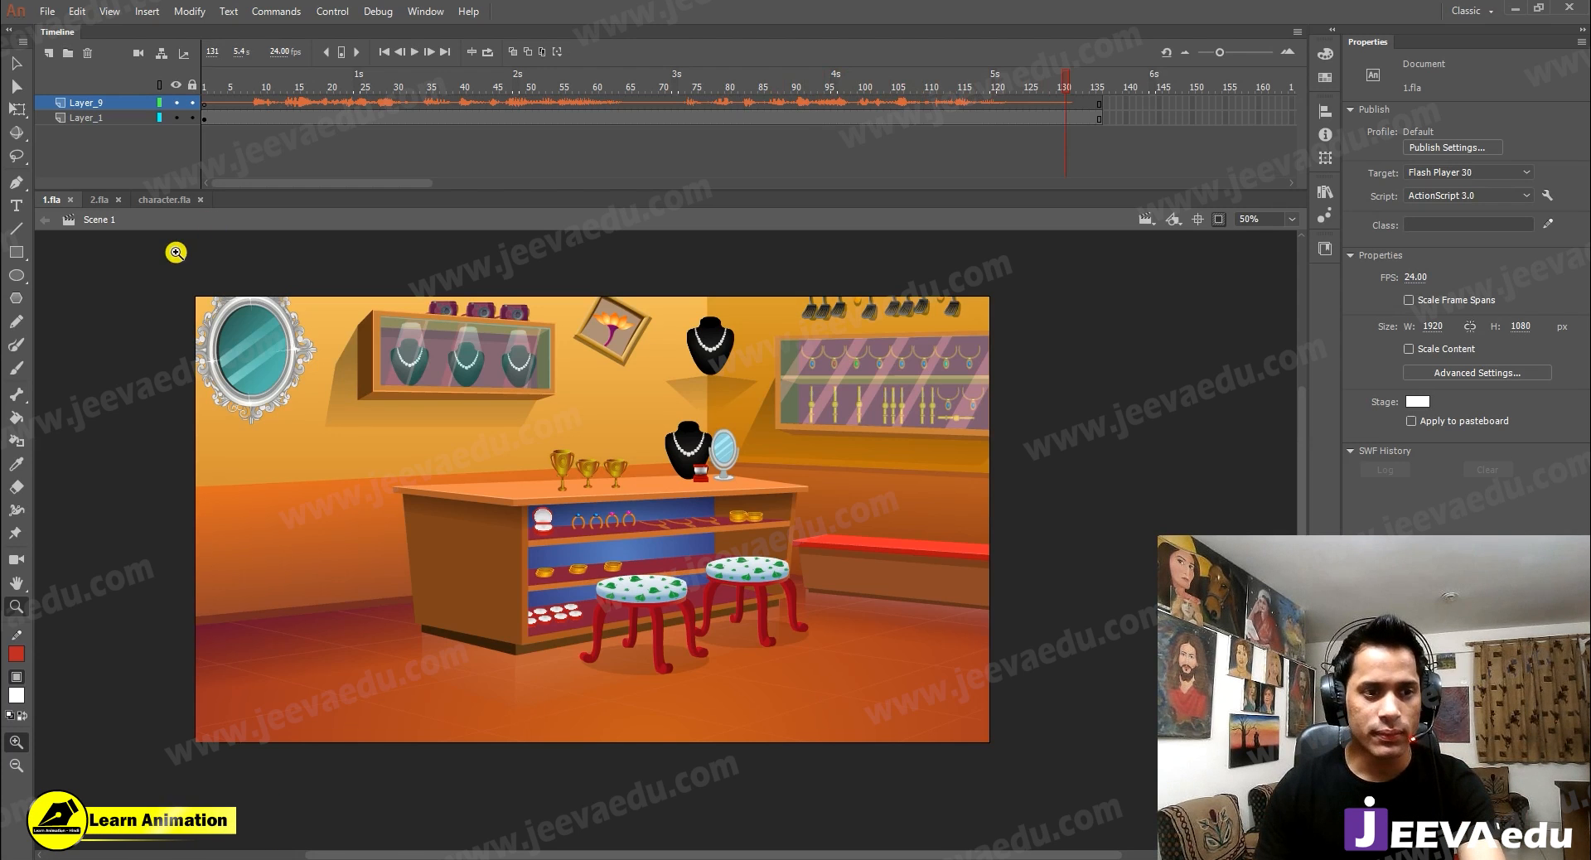
Step: Review the shop scene in 2.fla and scrub through the character poses in character.fla
{"action": "left_click", "coordinate": [98, 197]}
{"action": "key", "text": "Return"}
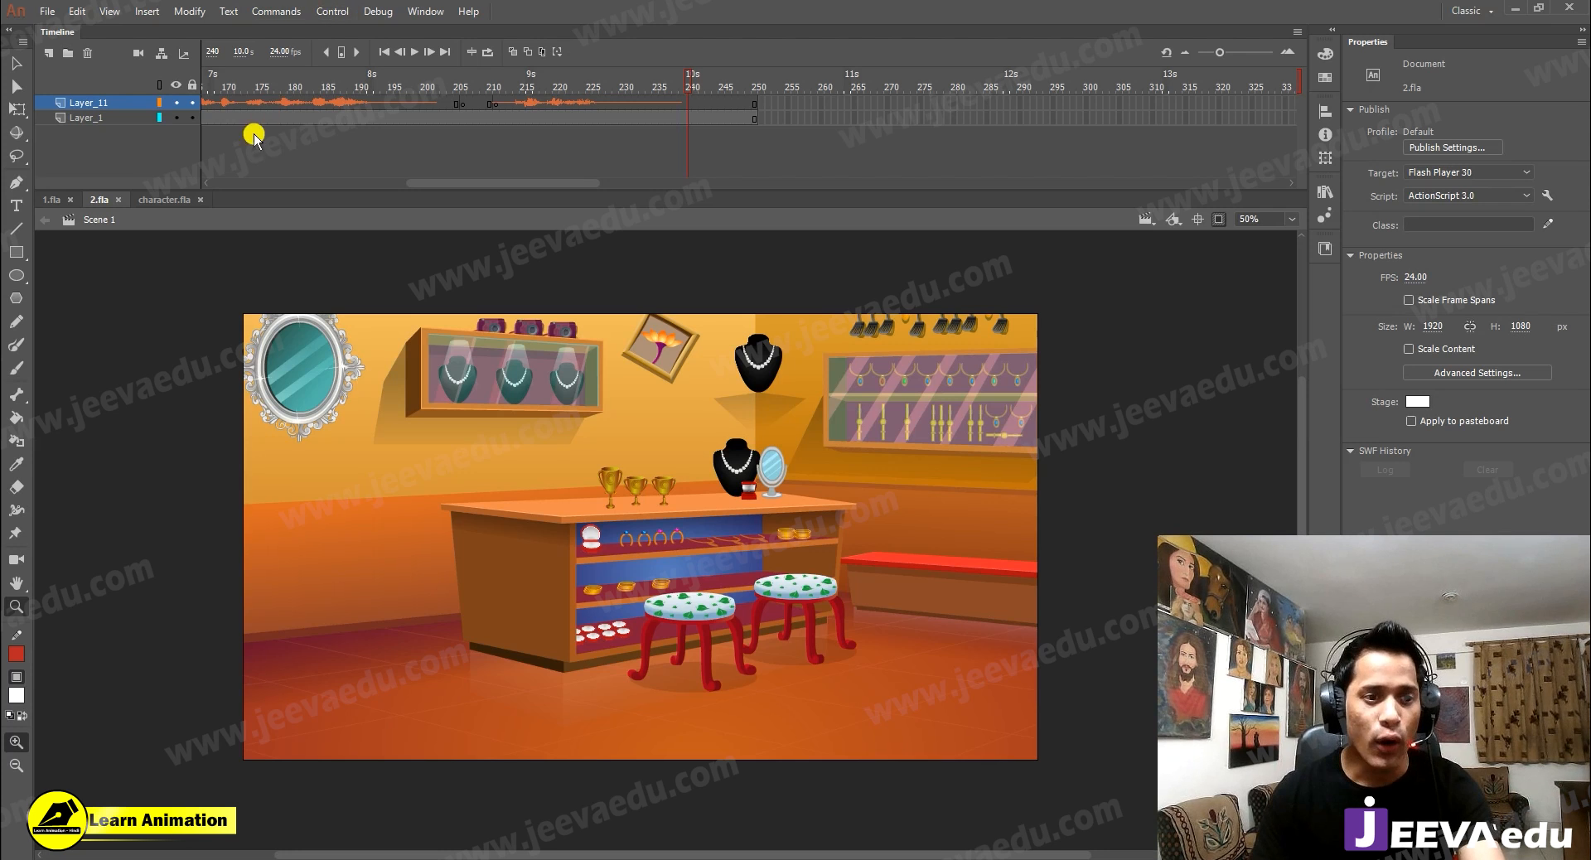
{"action": "left_click", "coordinate": [152, 204]}
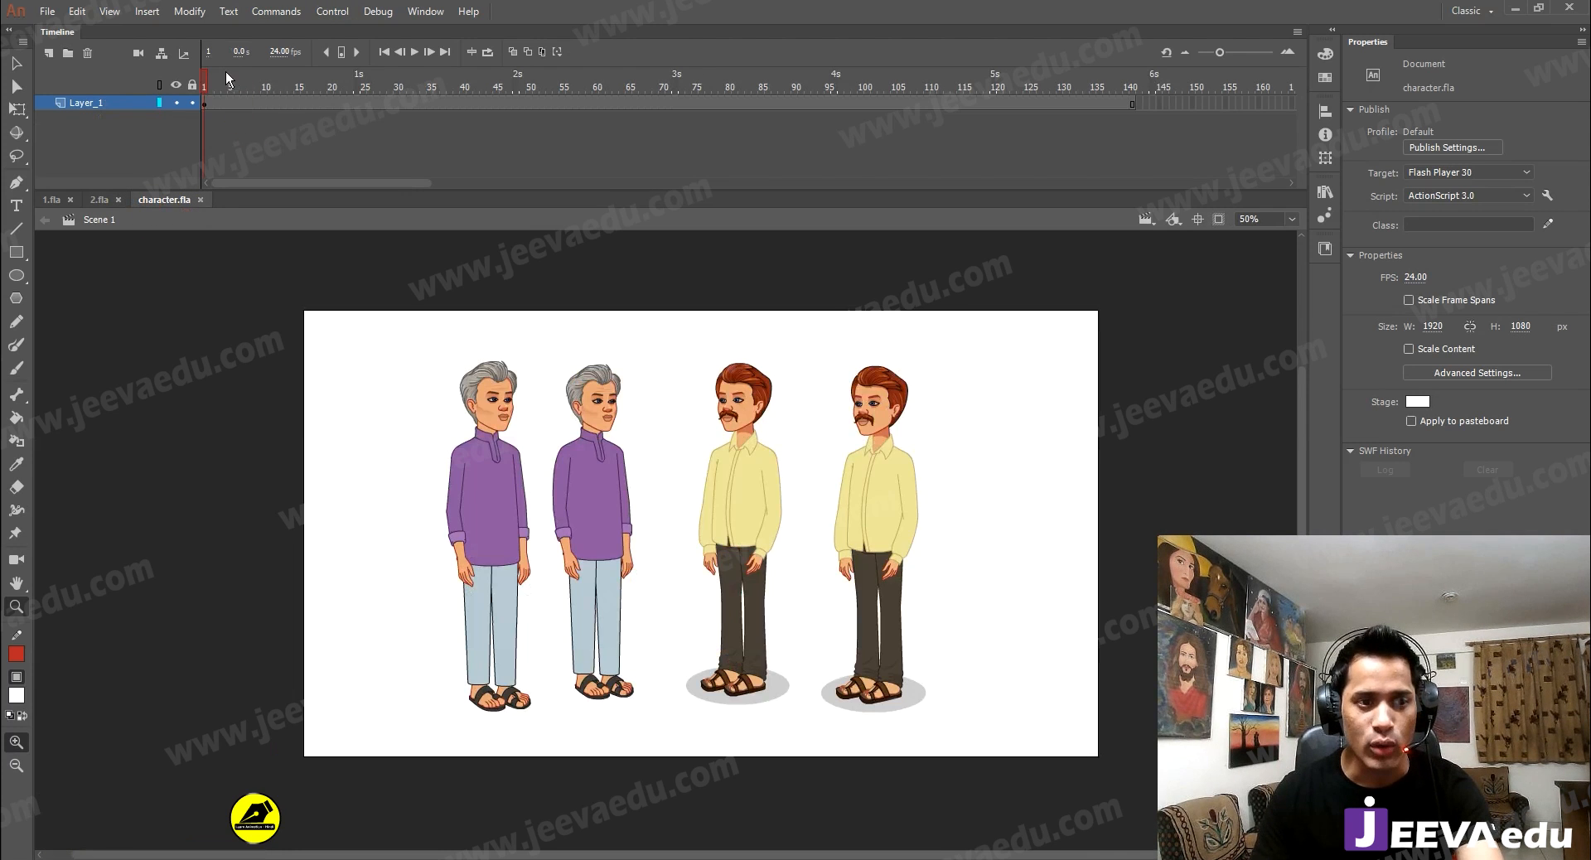
{"action": "left_click_drag", "start_coordinate": [400, 87], "coordinate": [366, 164]}
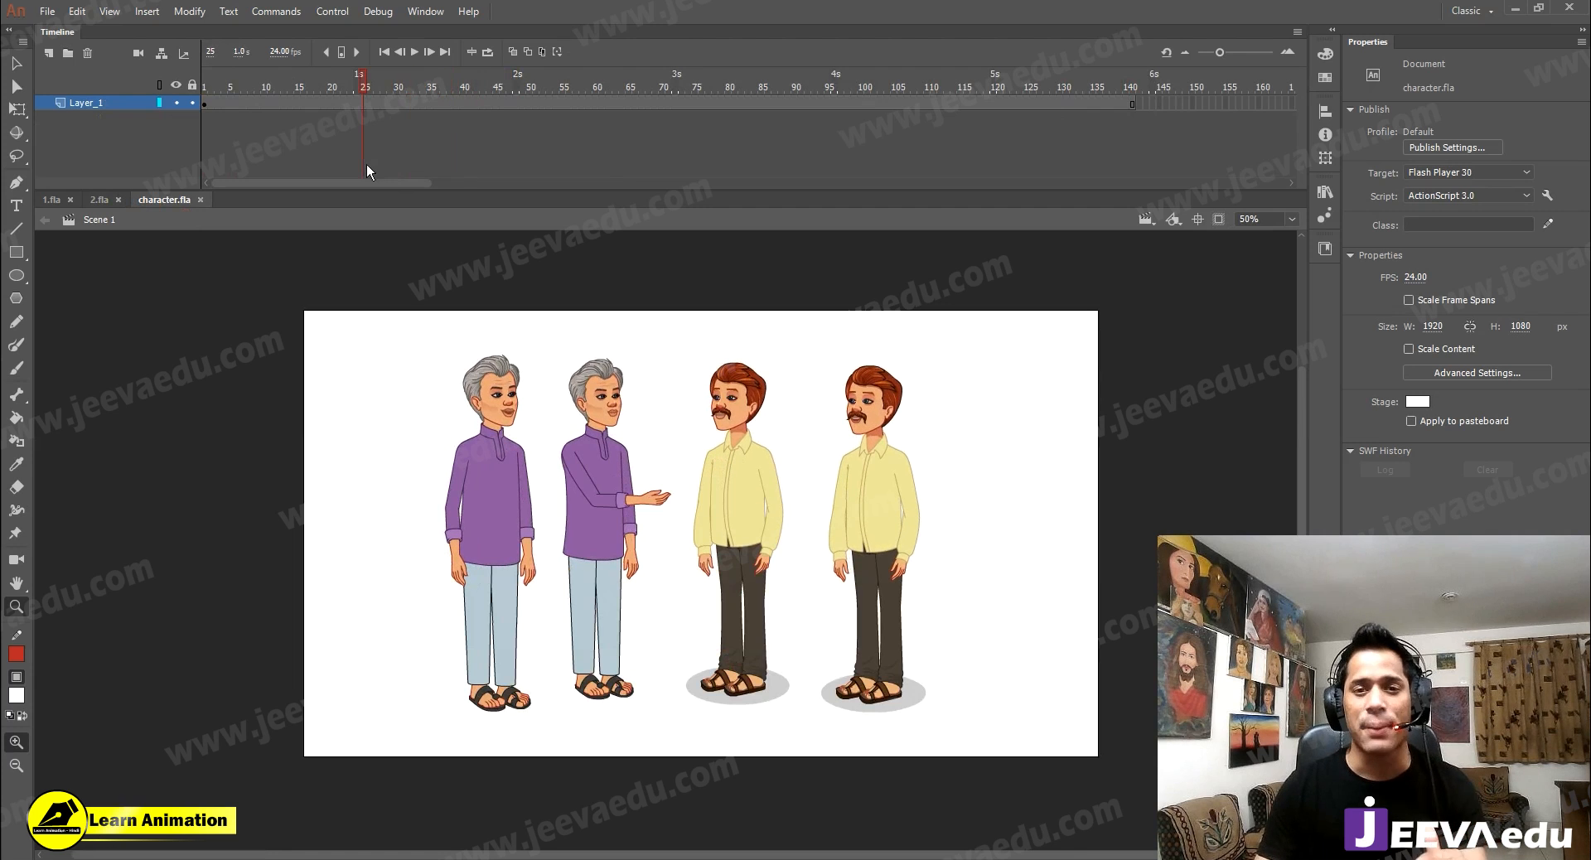
Step: Examine the jewellery shop background in 1.fla up close, including the counter, stools, bench and wall displays
{"action": "left_click", "coordinate": [57, 202]}
{"action": "key", "text": "ctrl+1"}
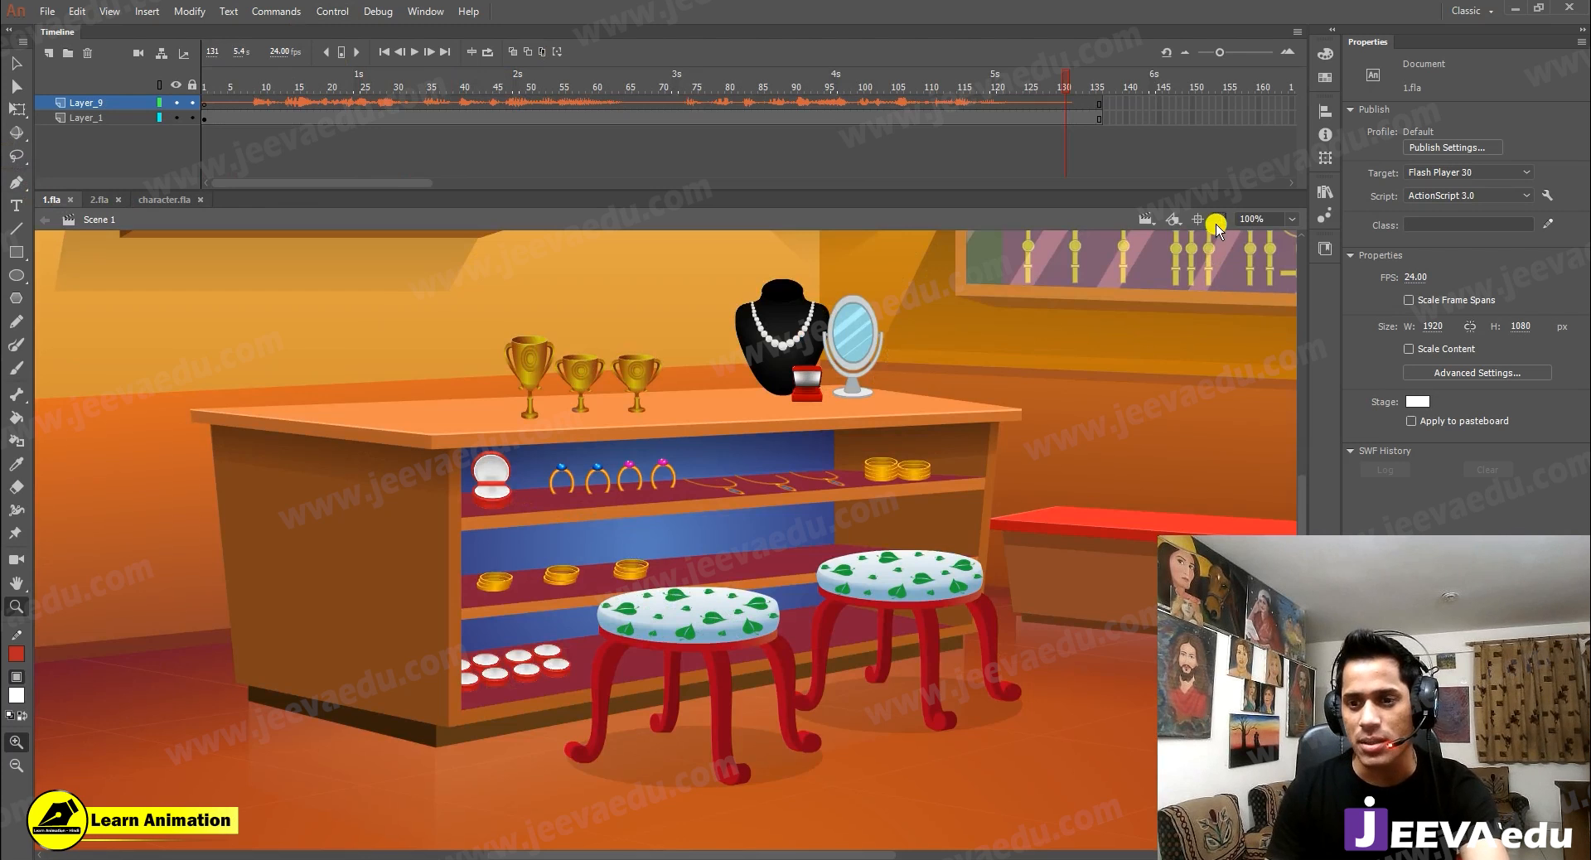
{"action": "left_click", "coordinate": [781, 628], "text": "alt"}
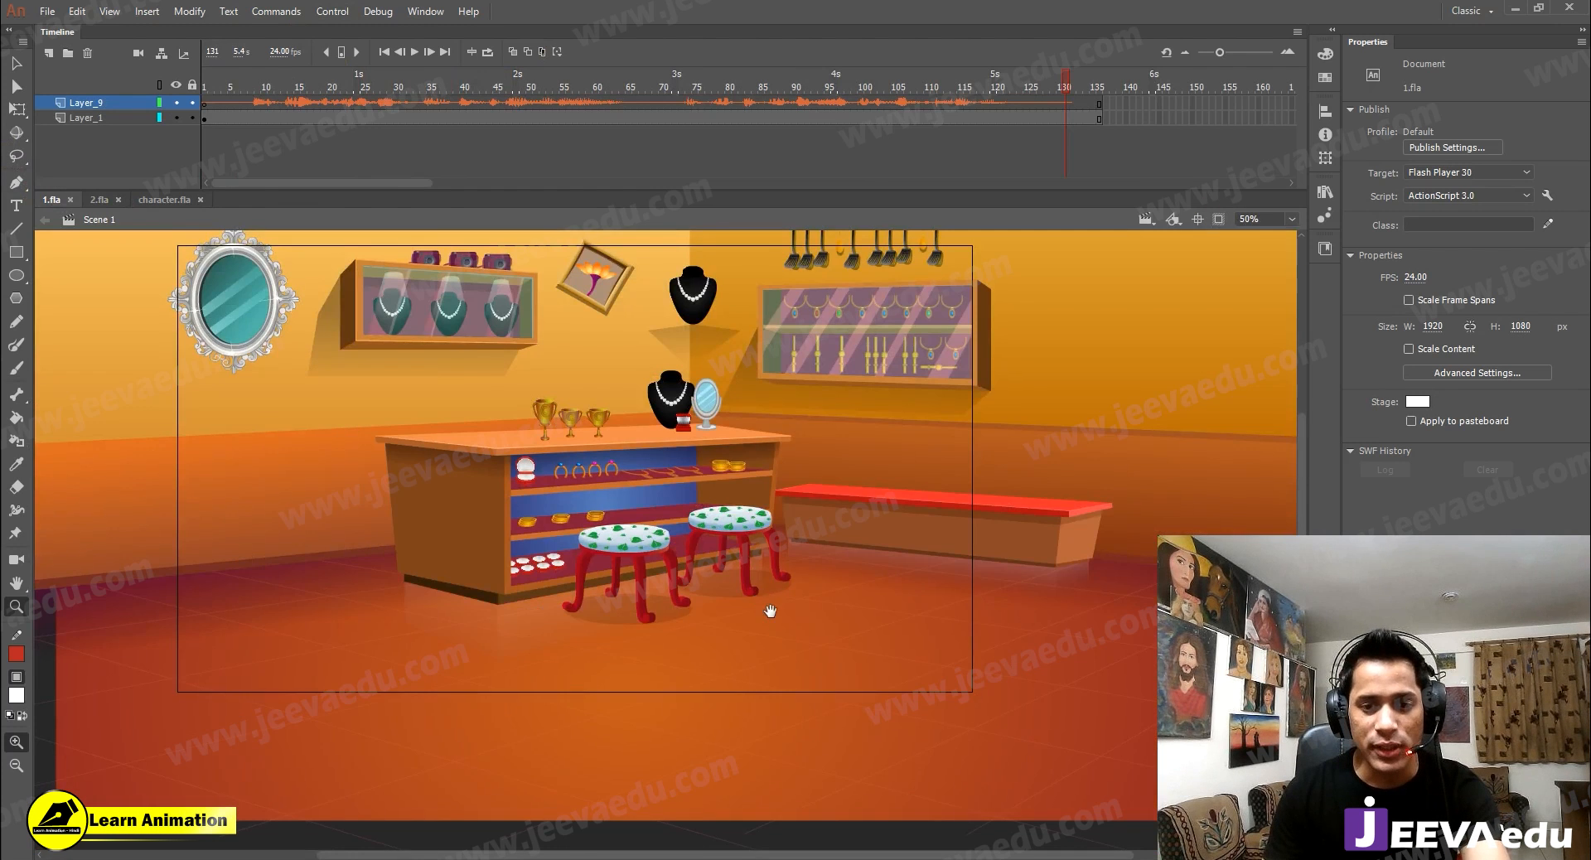
{"action": "left_click", "coordinate": [727, 524]}
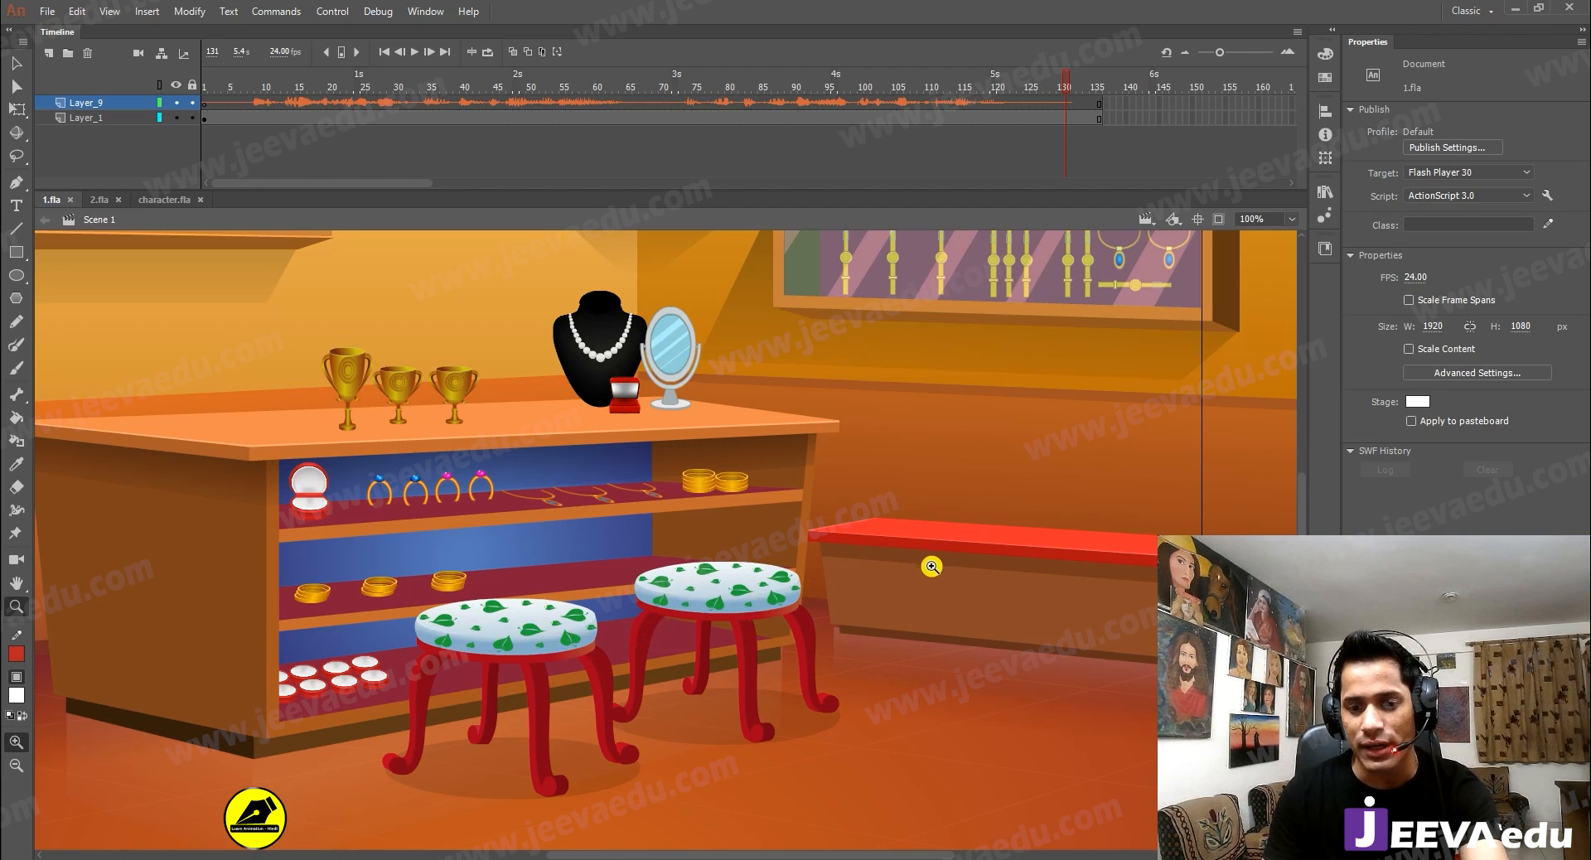
{"action": "left_click_drag", "start_coordinate": [780, 563], "coordinate": [808, 638]}
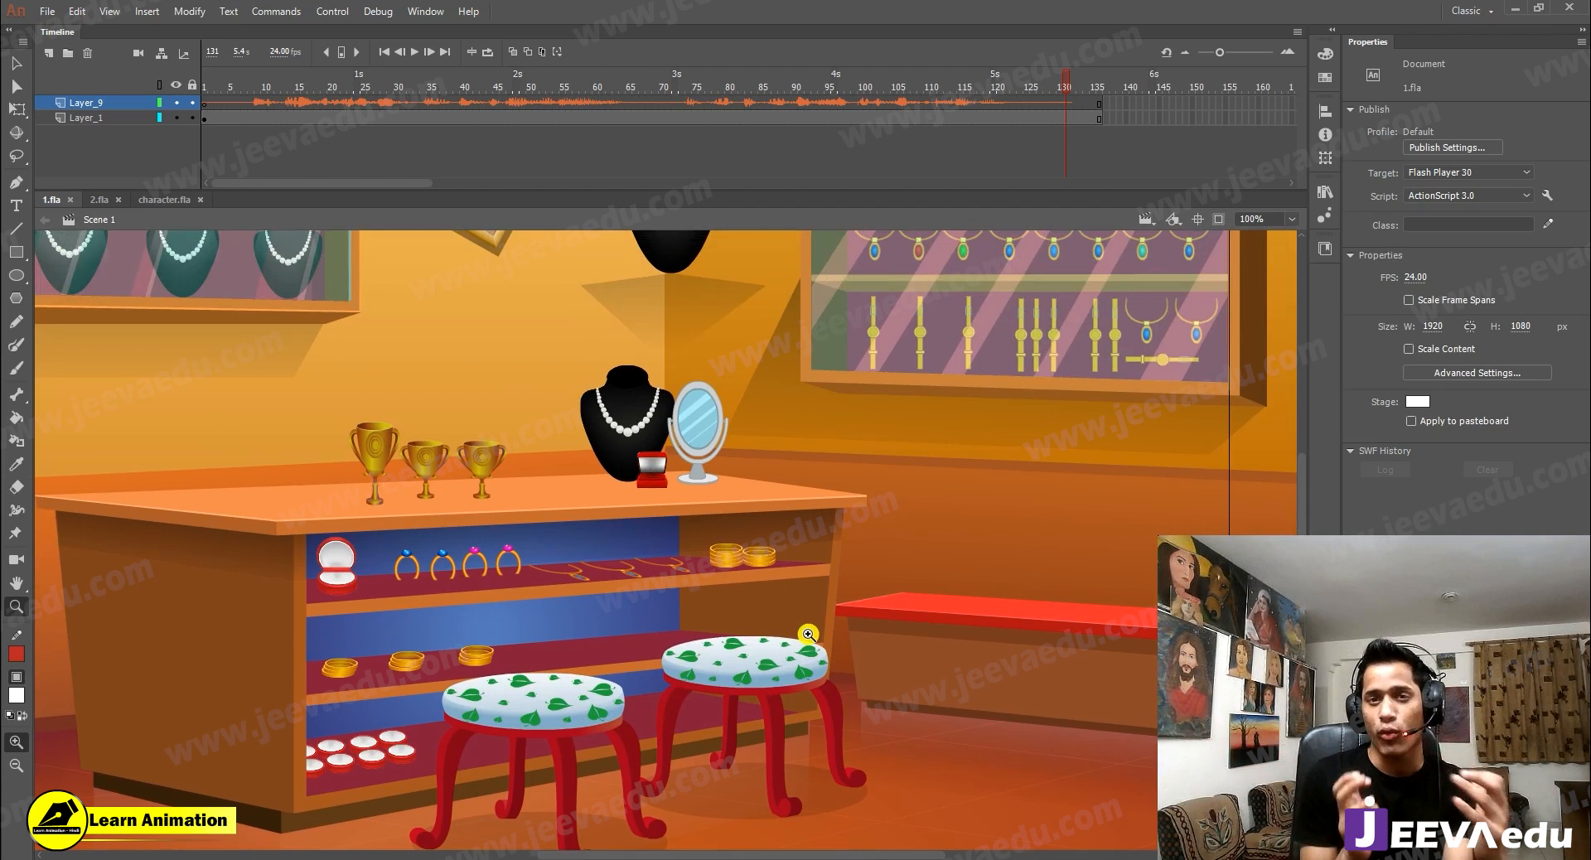
{"action": "left_click_drag", "start_coordinate": [761, 565], "coordinate": [589, 606]}
{"action": "left_click_drag", "start_coordinate": [929, 552], "coordinate": [1001, 540]}
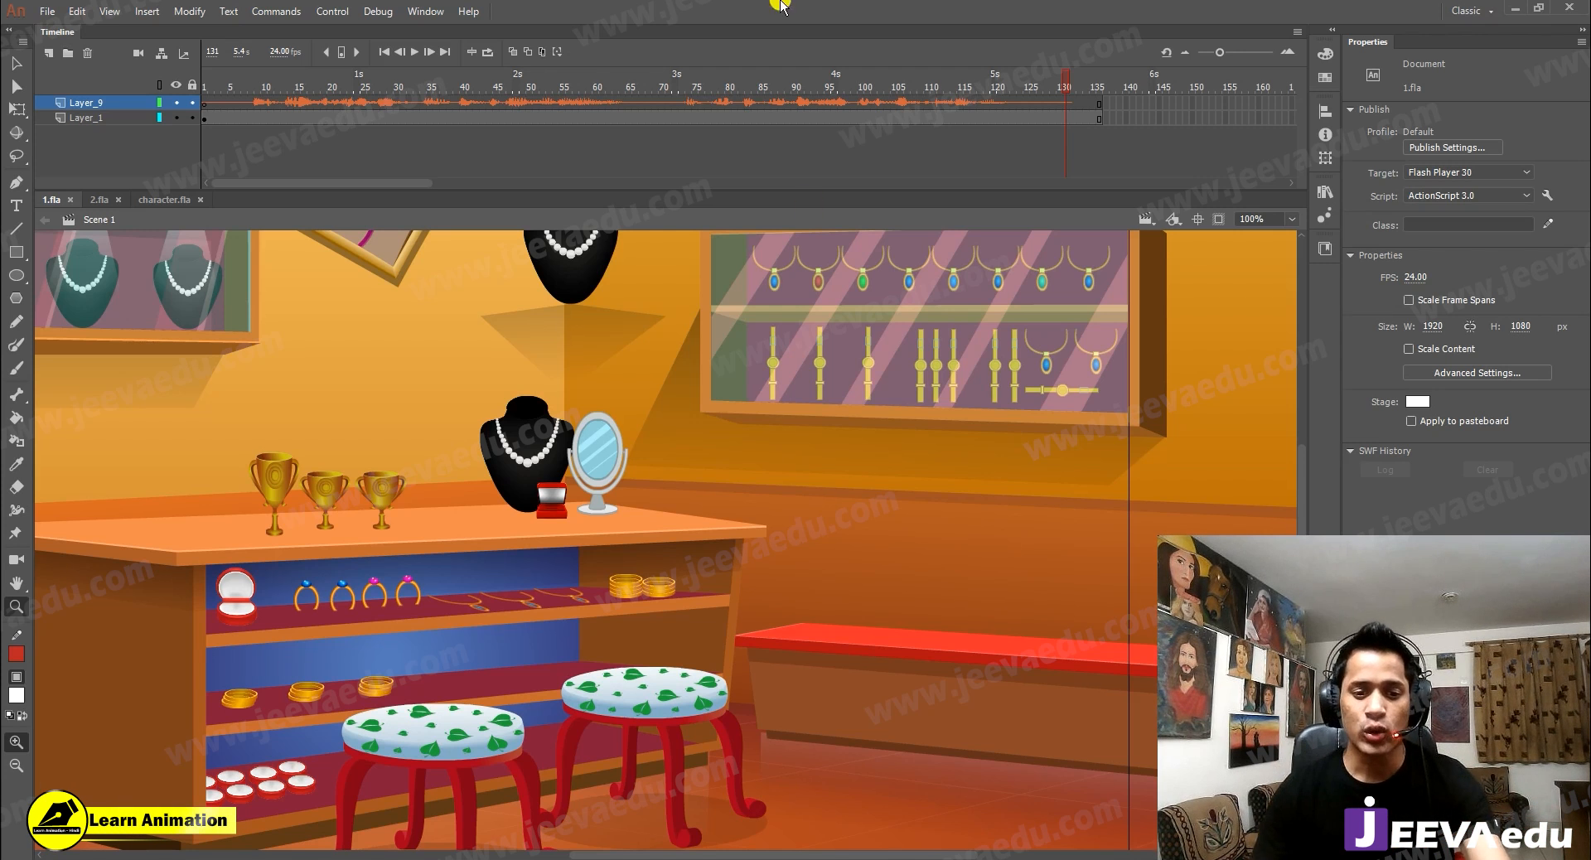
{"action": "left_click", "coordinate": [545, 518], "text": "alt"}
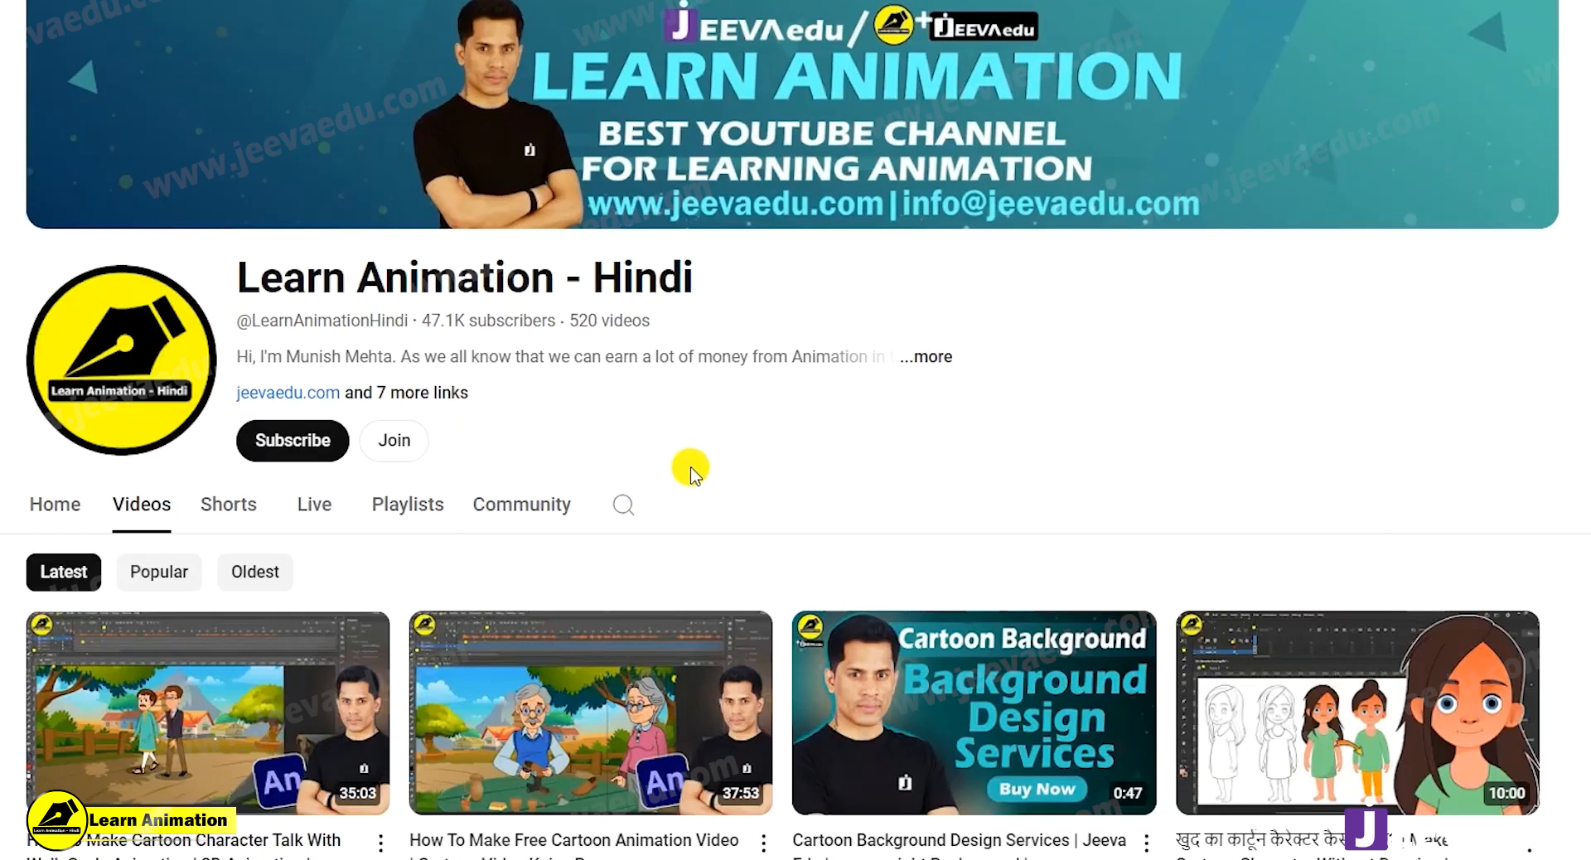
Step: Switch to the YouTube page and subscribe to the Learn Animation - Hindi channel
{"action": "left_click", "coordinate": [312, 445]}
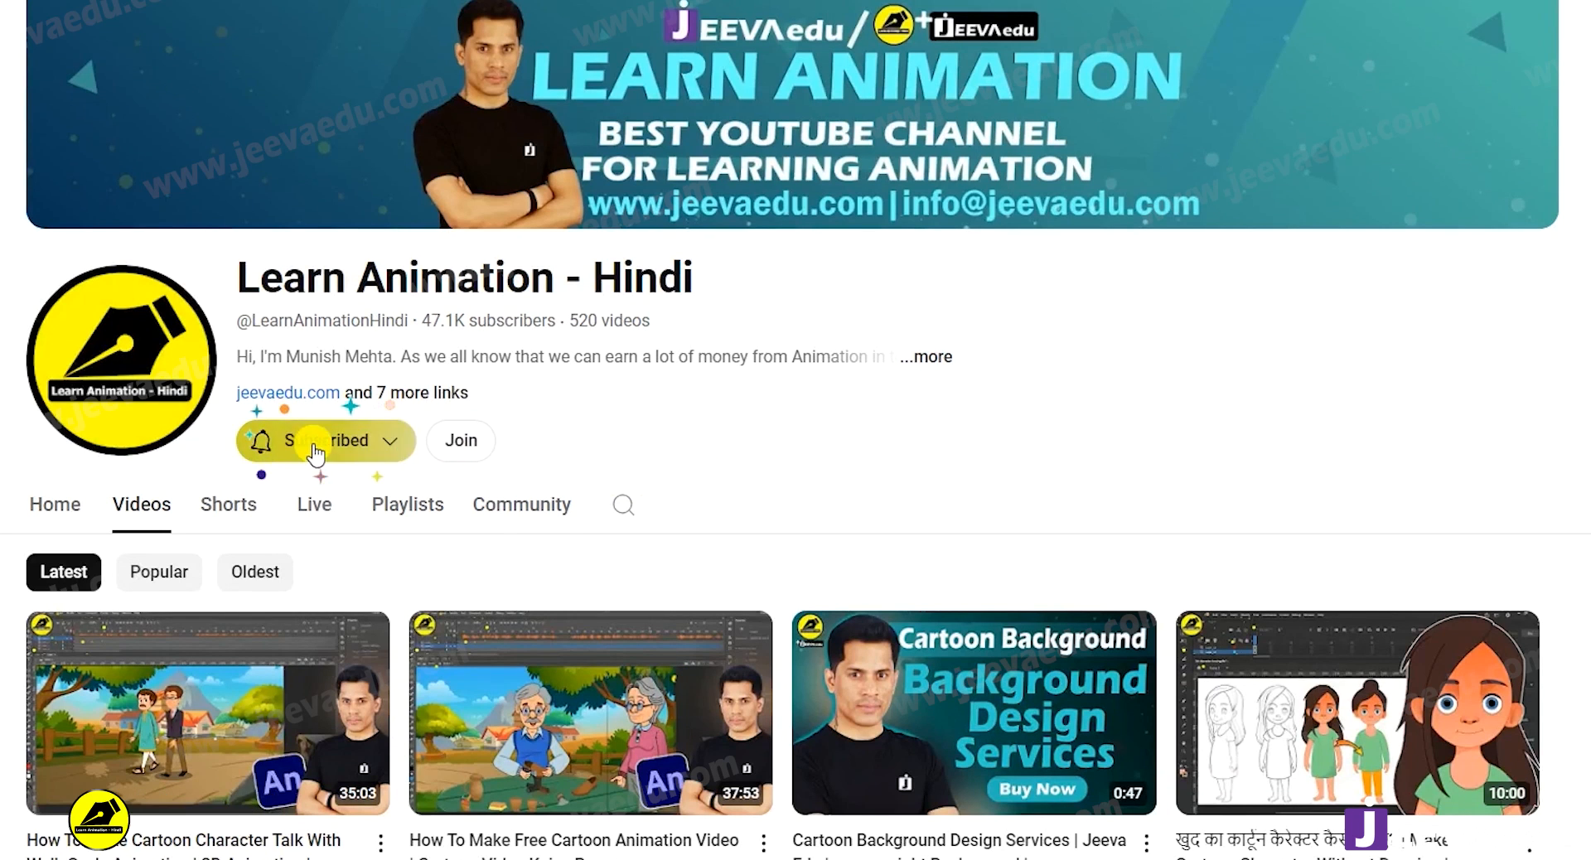
{"action": "left_click", "coordinate": [315, 453]}
{"action": "left_click", "coordinate": [340, 483]}
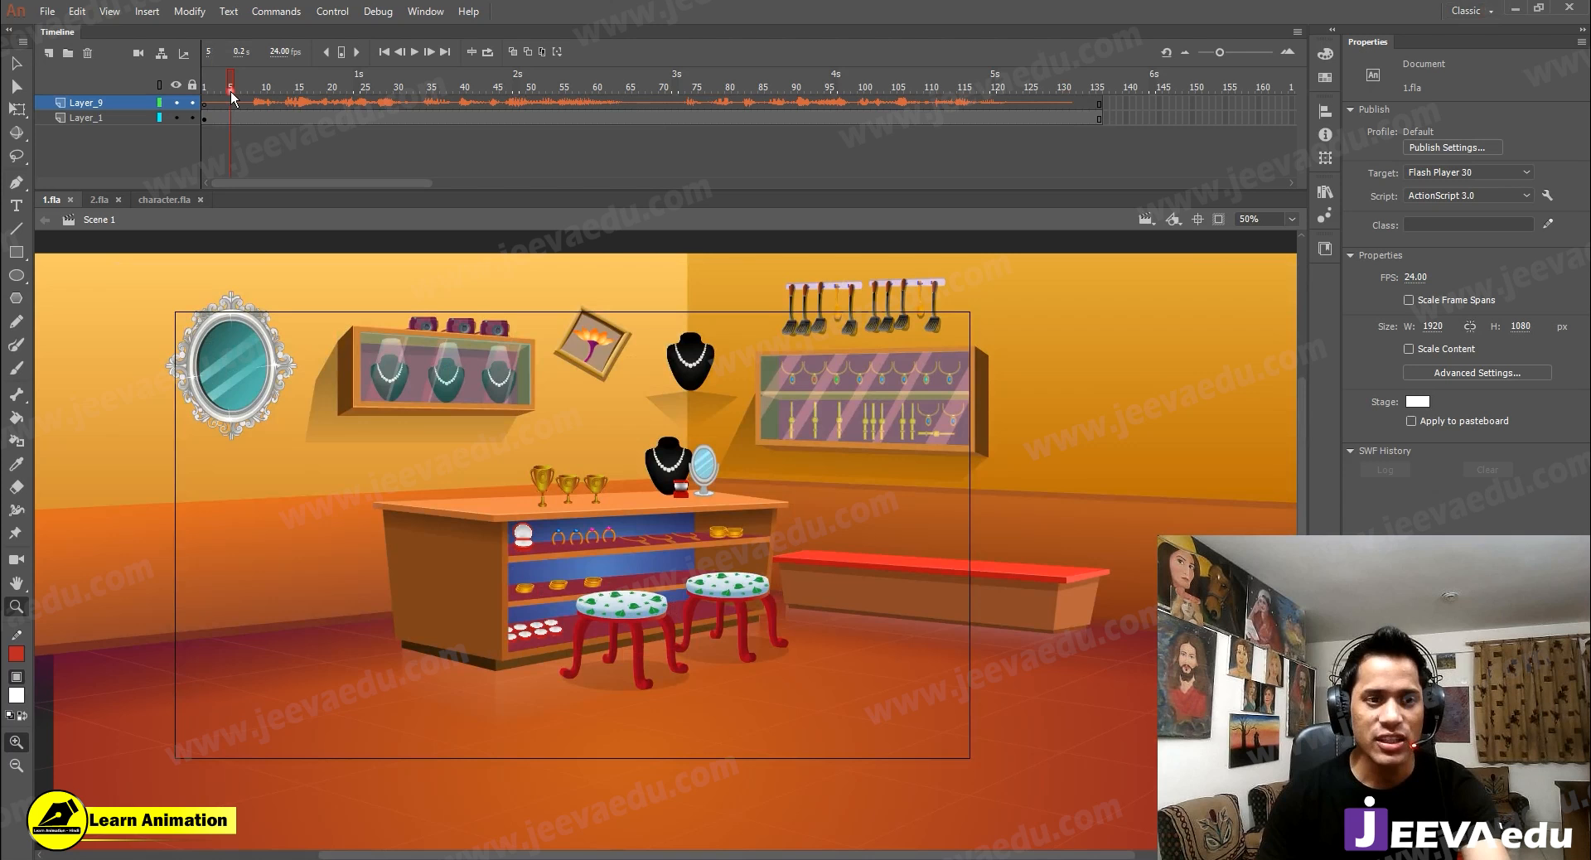
Step: Play the dialogue audio of 1.fla from frame 1 and return the playhead to the first frame
{"action": "left_click_drag", "start_coordinate": [232, 98], "coordinate": [204, 93]}
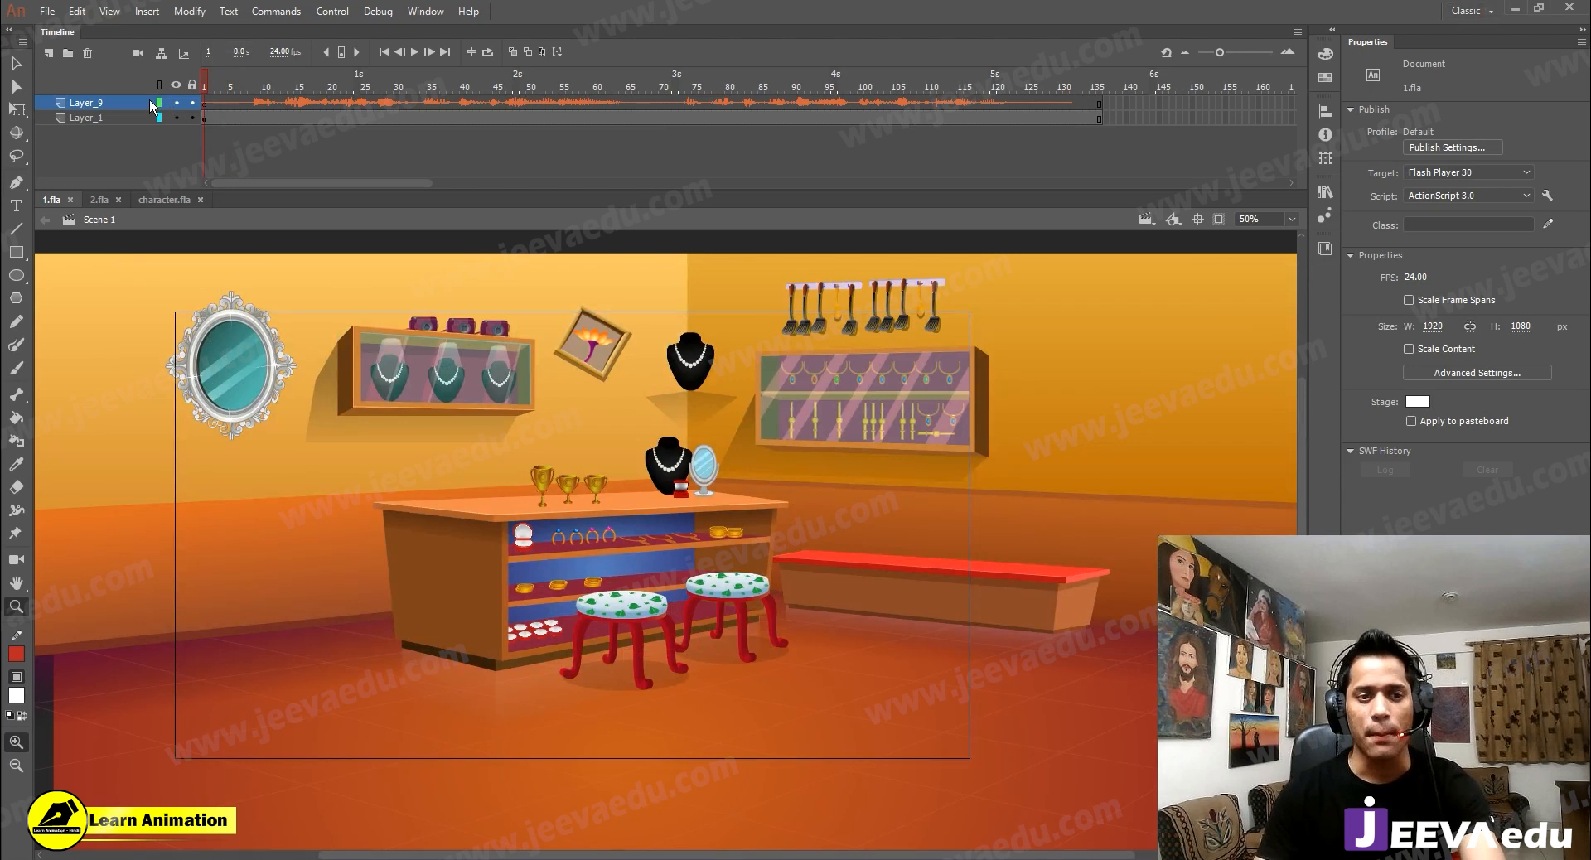
{"action": "left_click", "coordinate": [301, 143]}
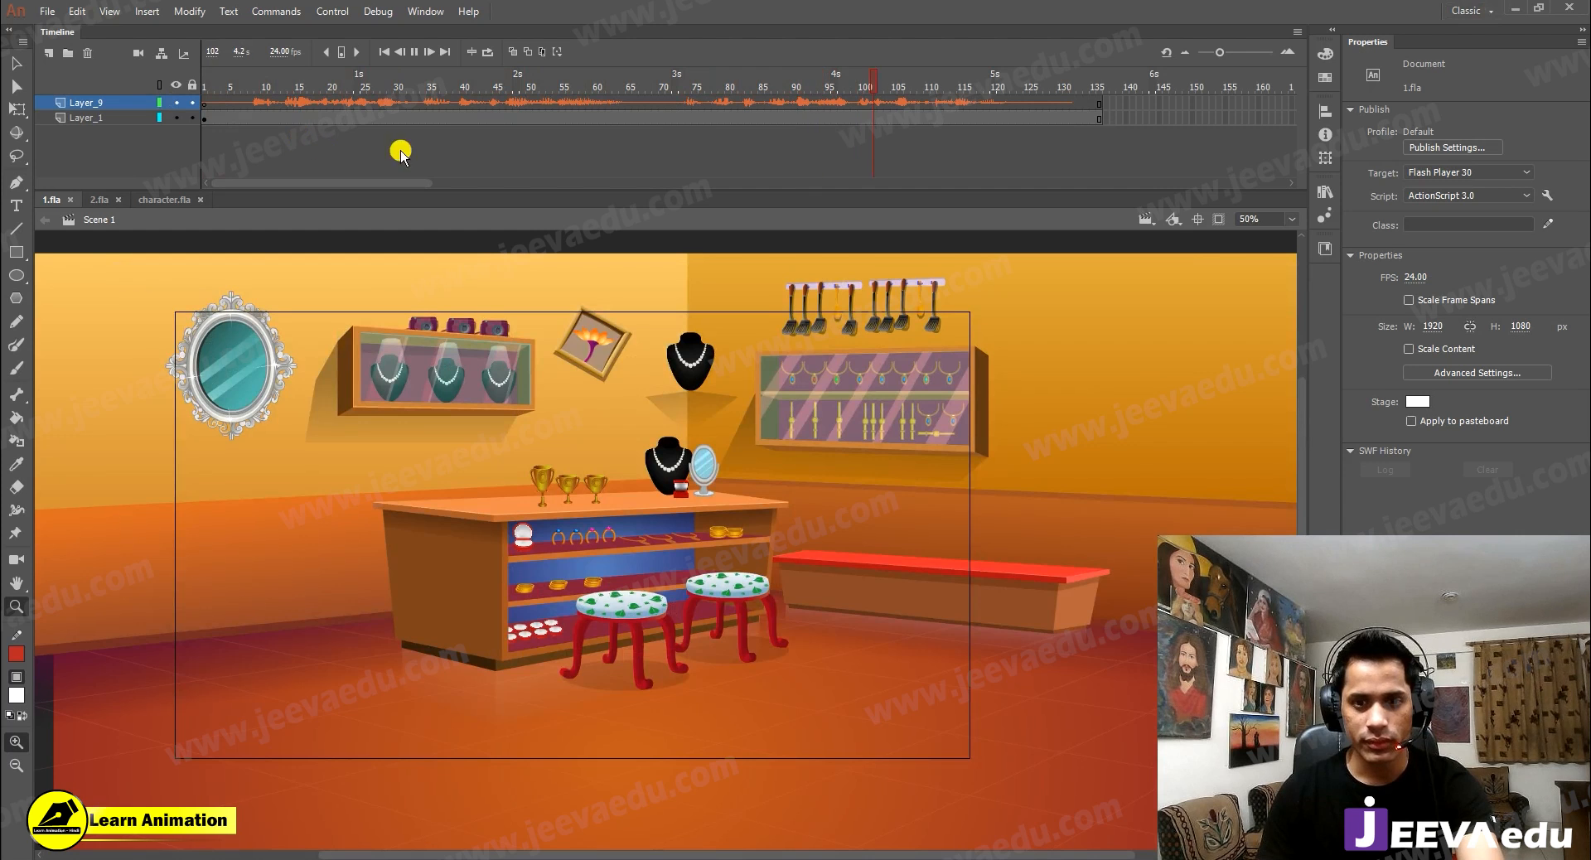
{"action": "left_click", "coordinate": [588, 104]}
{"action": "left_click_drag", "start_coordinate": [591, 92], "coordinate": [102, 148]}
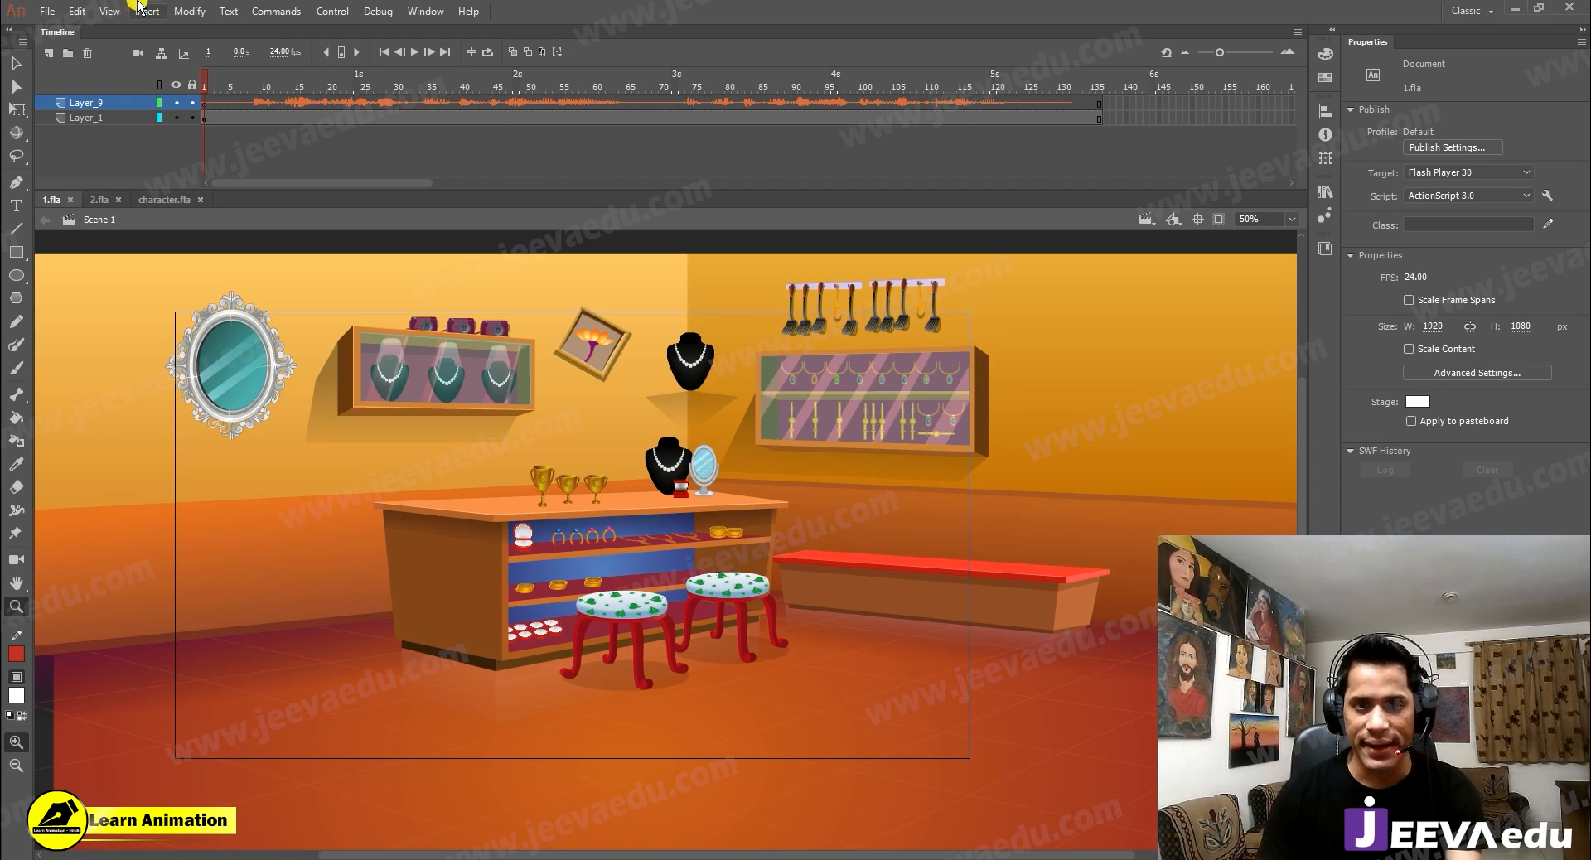
Step: Look up the import-to-library option and view the dialogue sound's waveform in the library of 1.fla
{"action": "left_click", "coordinate": [48, 12]}
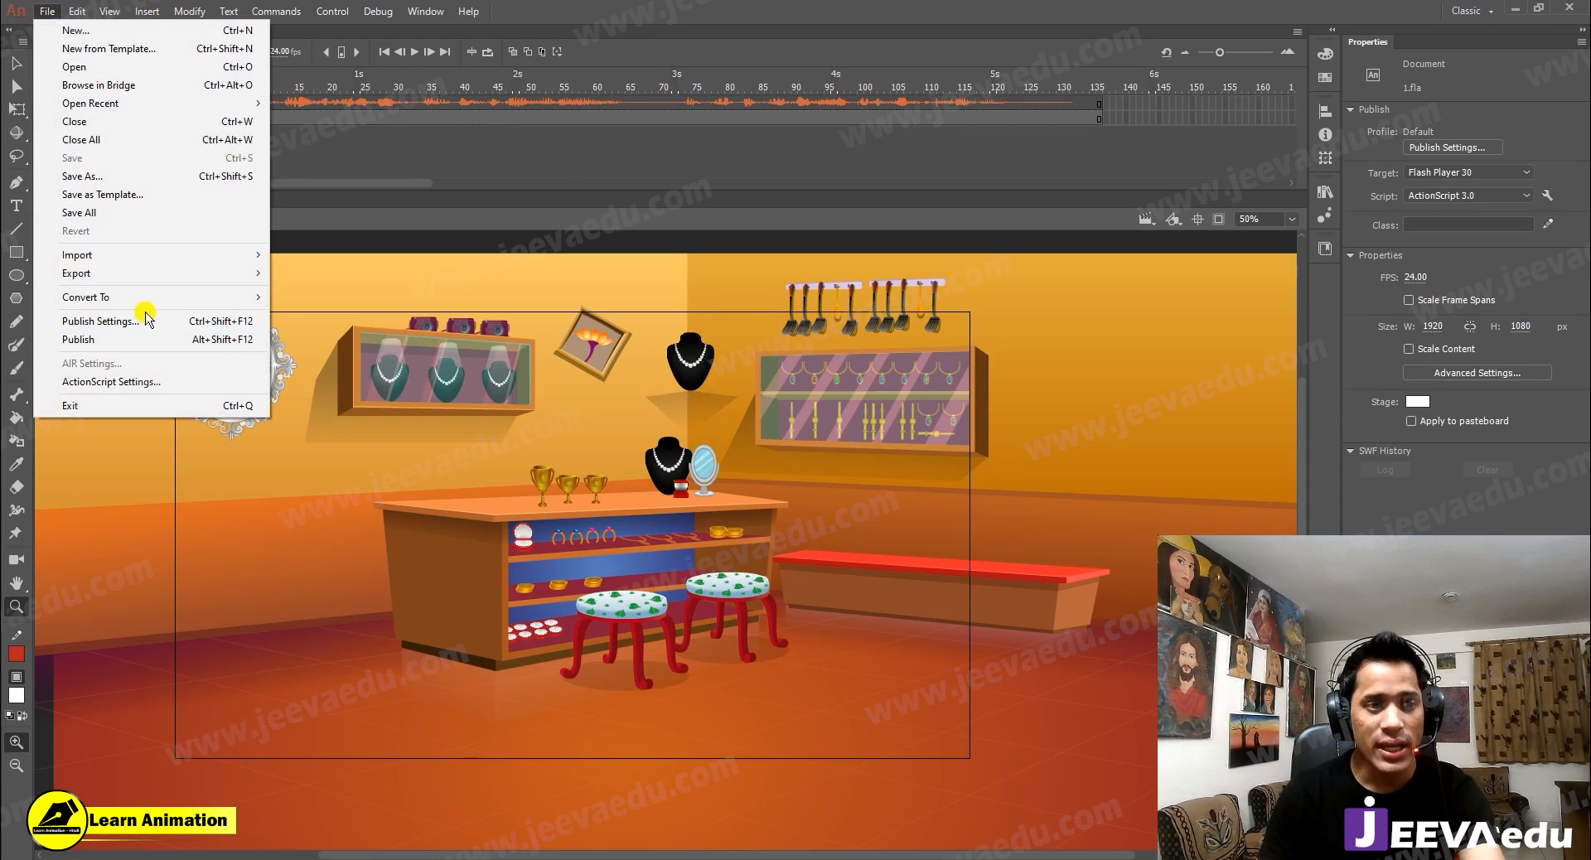
{"action": "mouse_move", "coordinate": [195, 254]}
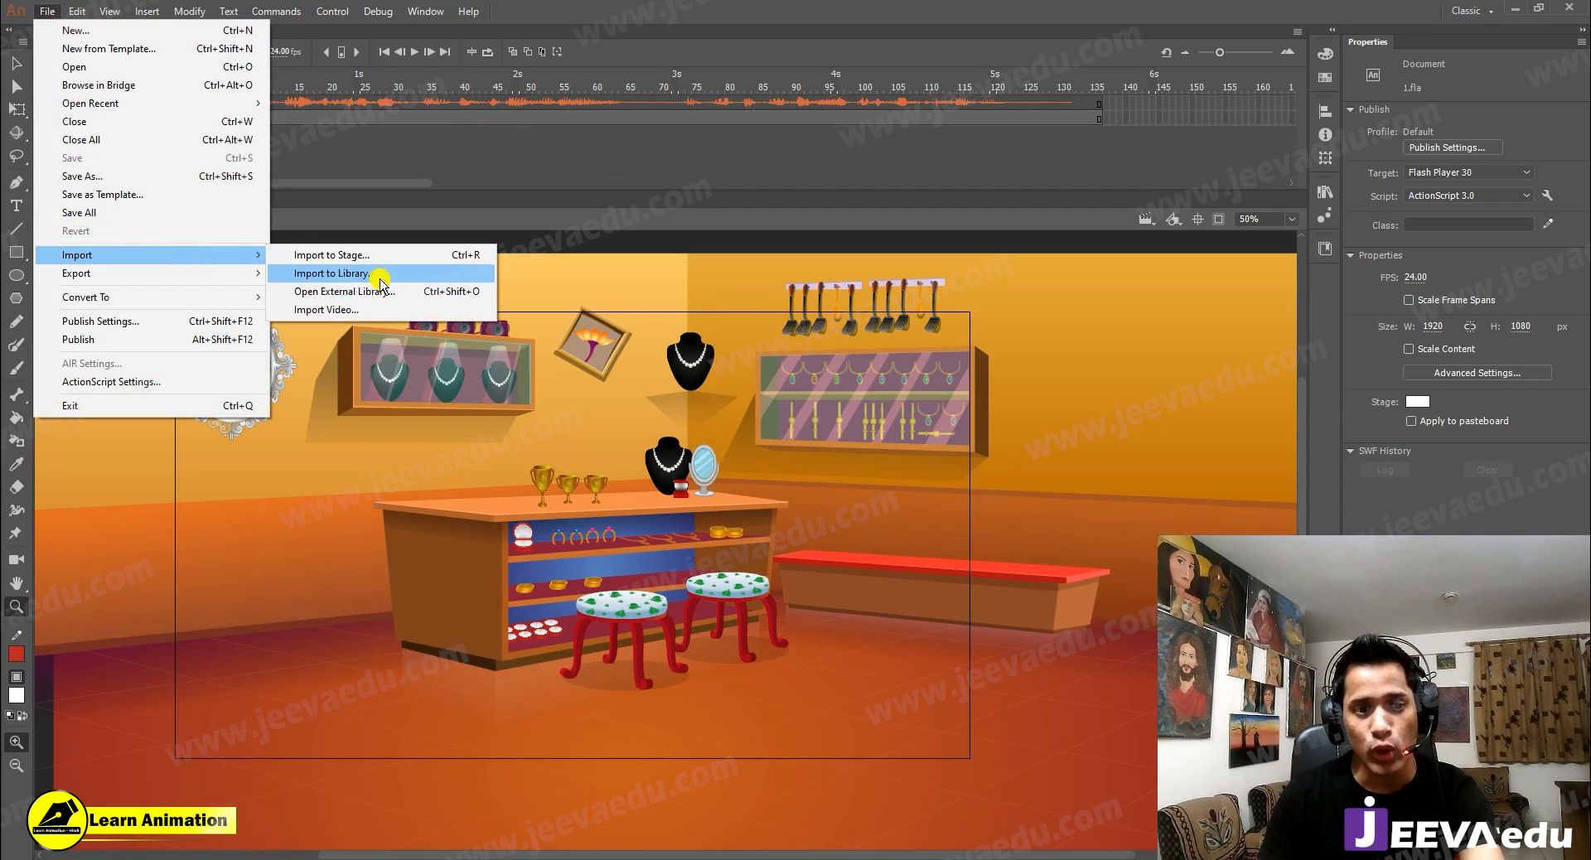
{"action": "left_click", "coordinate": [774, 160]}
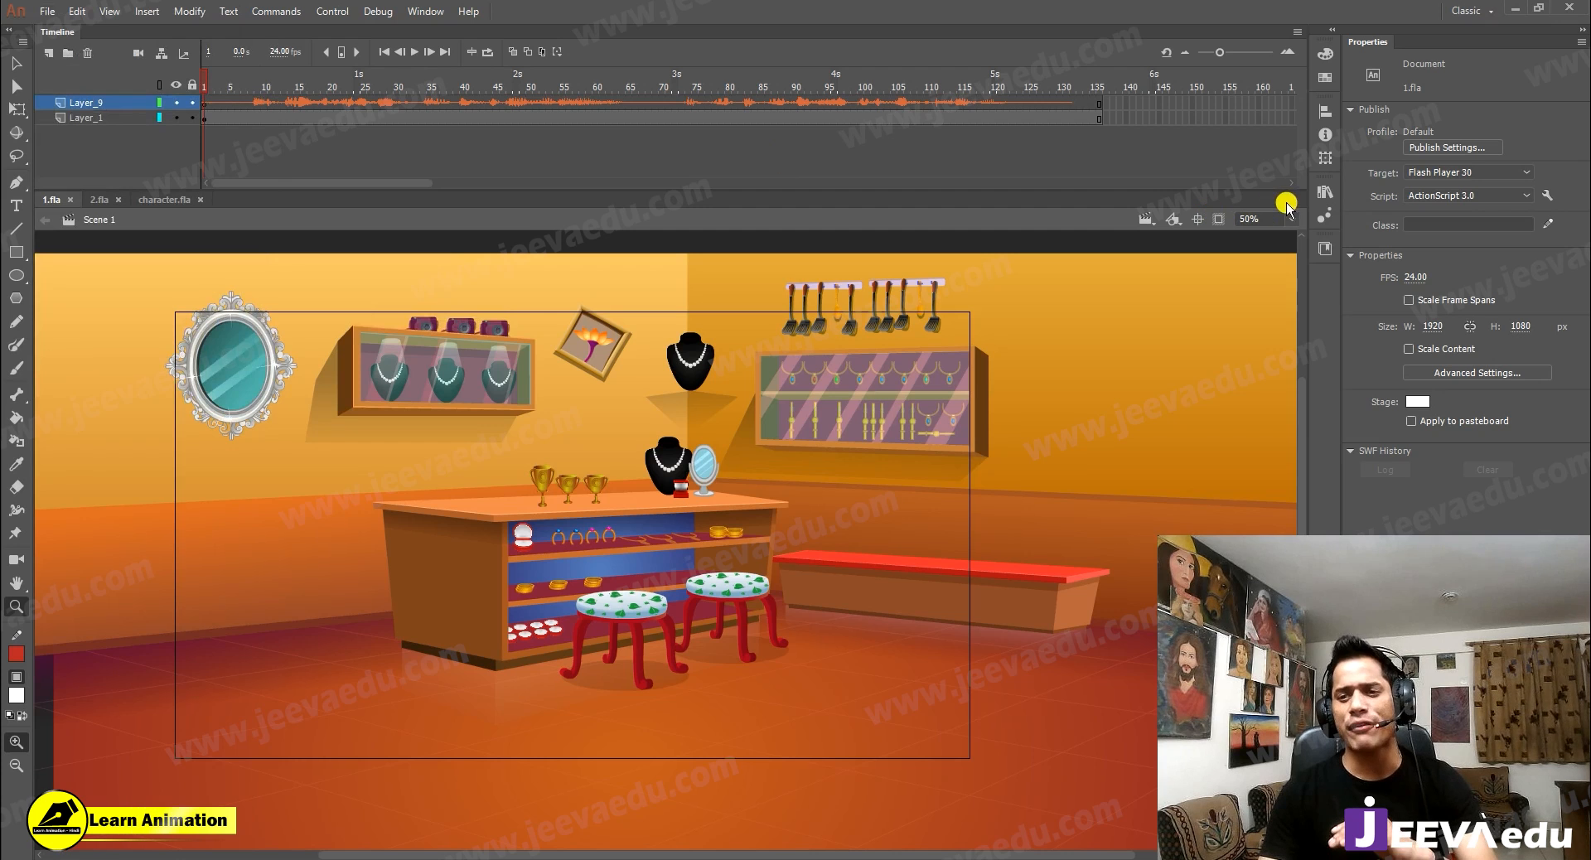
{"action": "left_click", "coordinate": [1324, 194]}
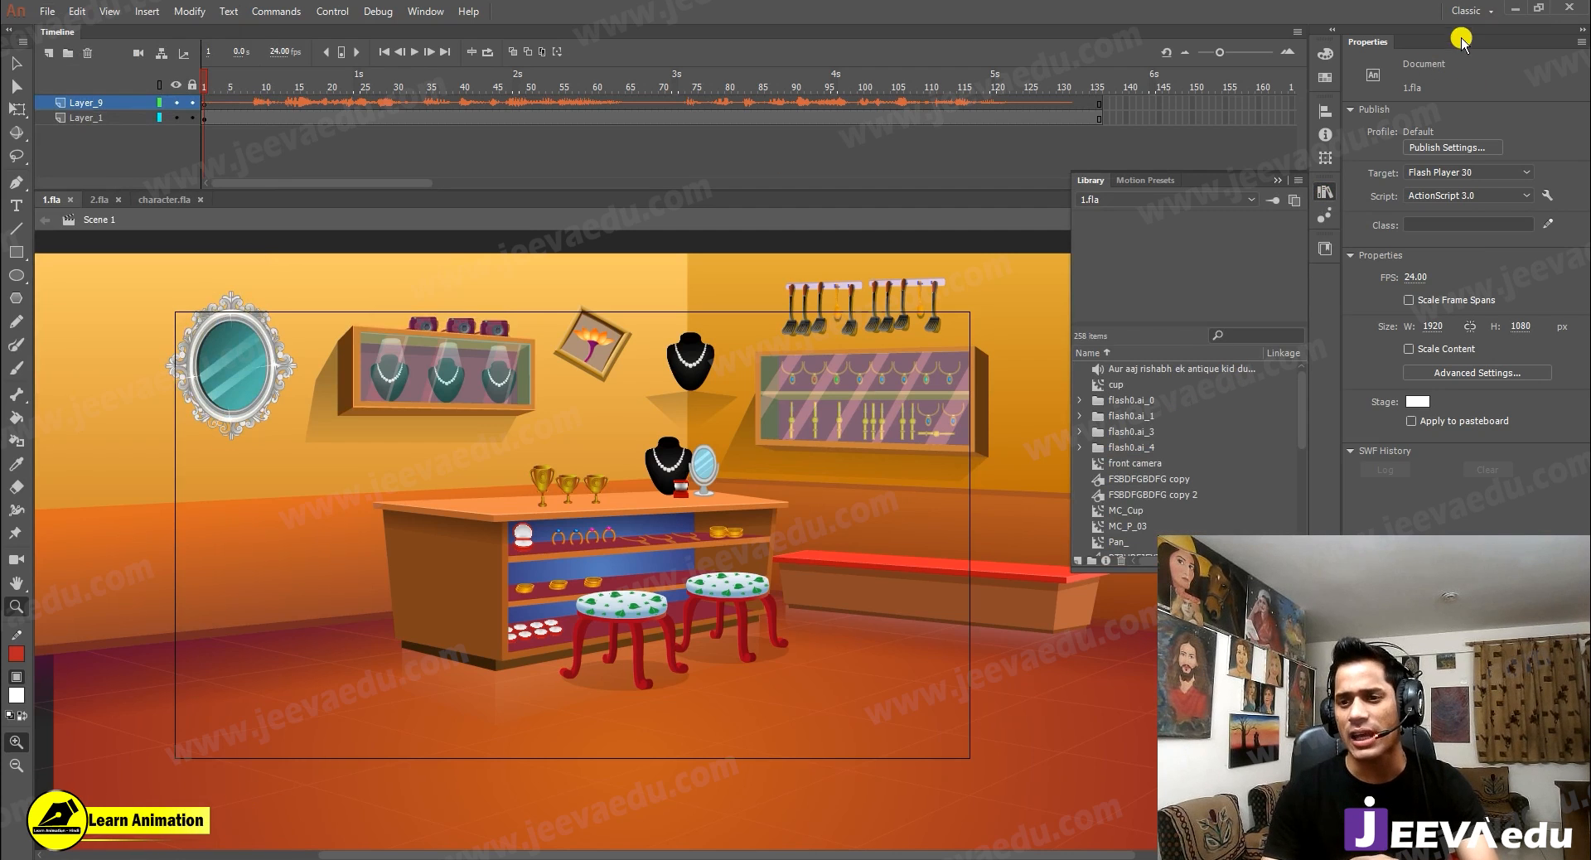
{"action": "left_click", "coordinate": [1158, 370]}
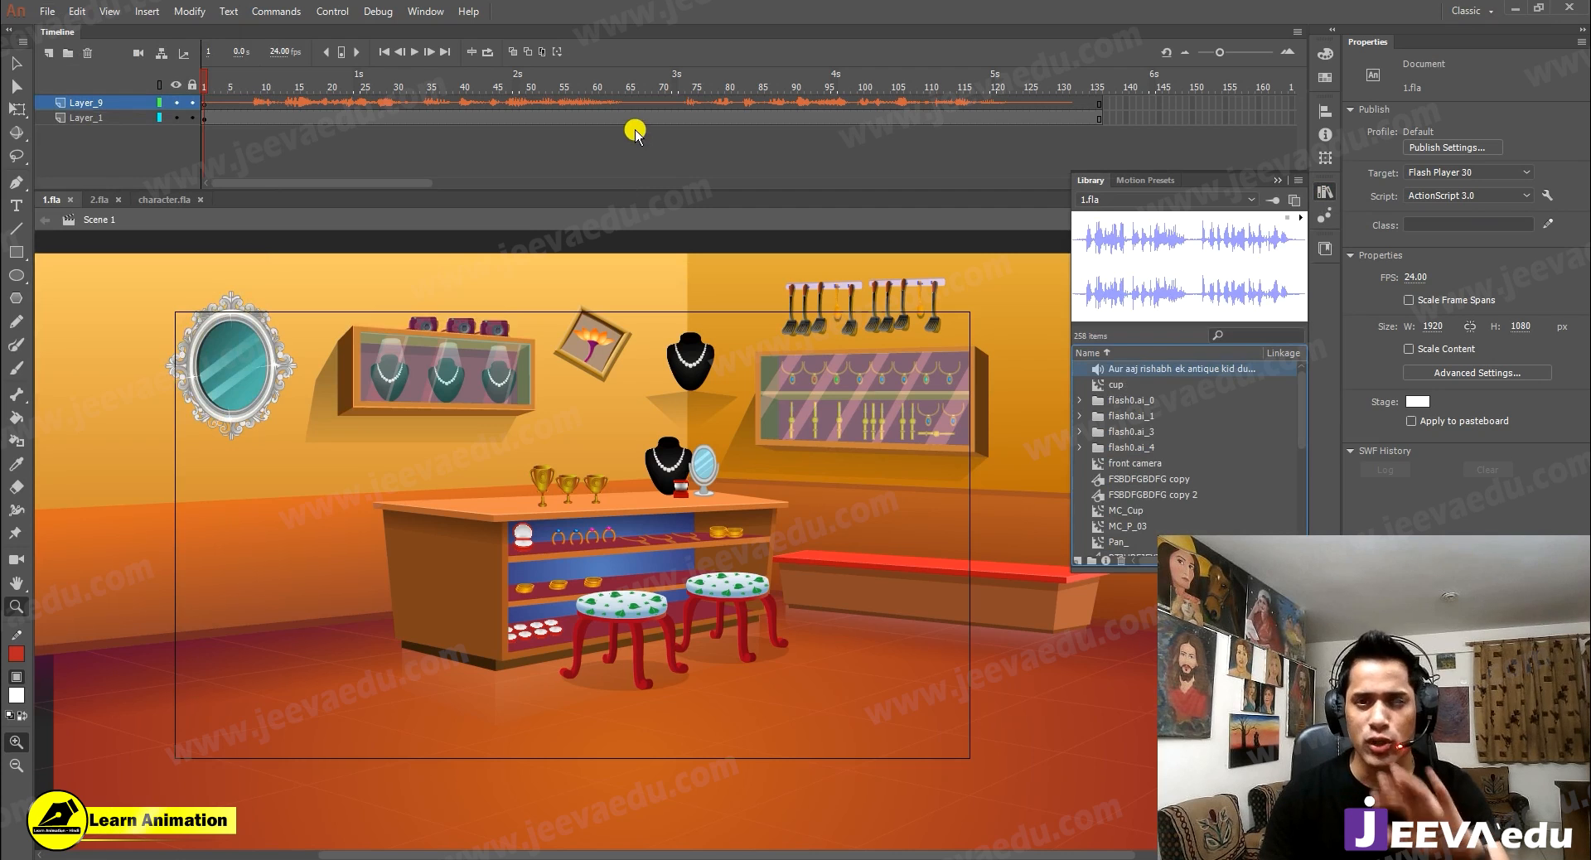
{"action": "left_click", "coordinate": [1278, 182]}
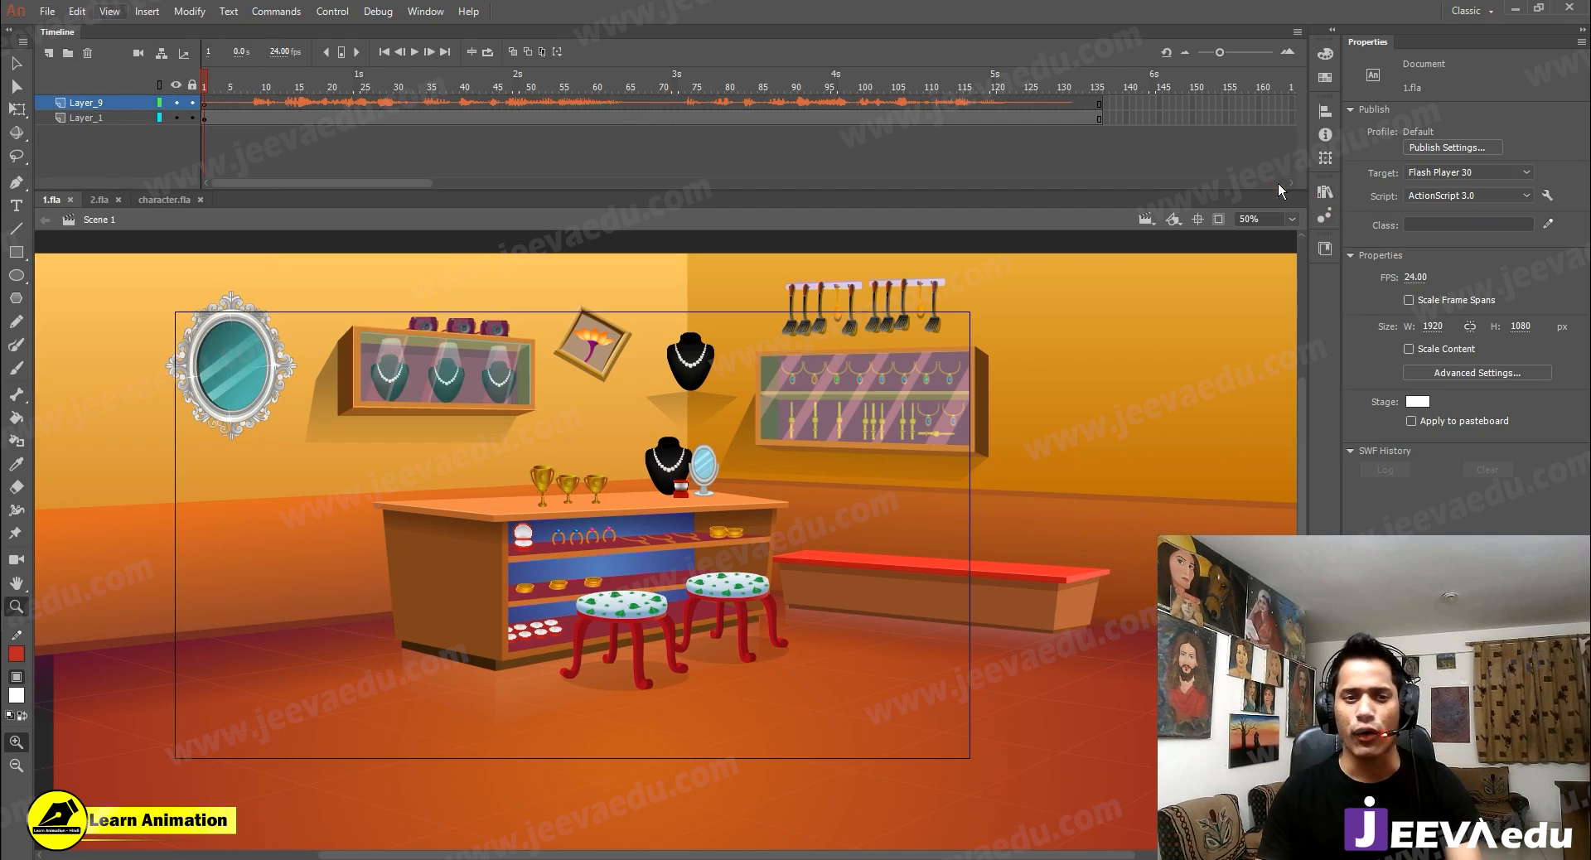
Step: Copy the Layer_9 dialogue audio layer
{"action": "left_click", "coordinate": [121, 106]}
{"action": "right_click", "coordinate": [121, 106]}
{"action": "left_click", "coordinate": [170, 250]}
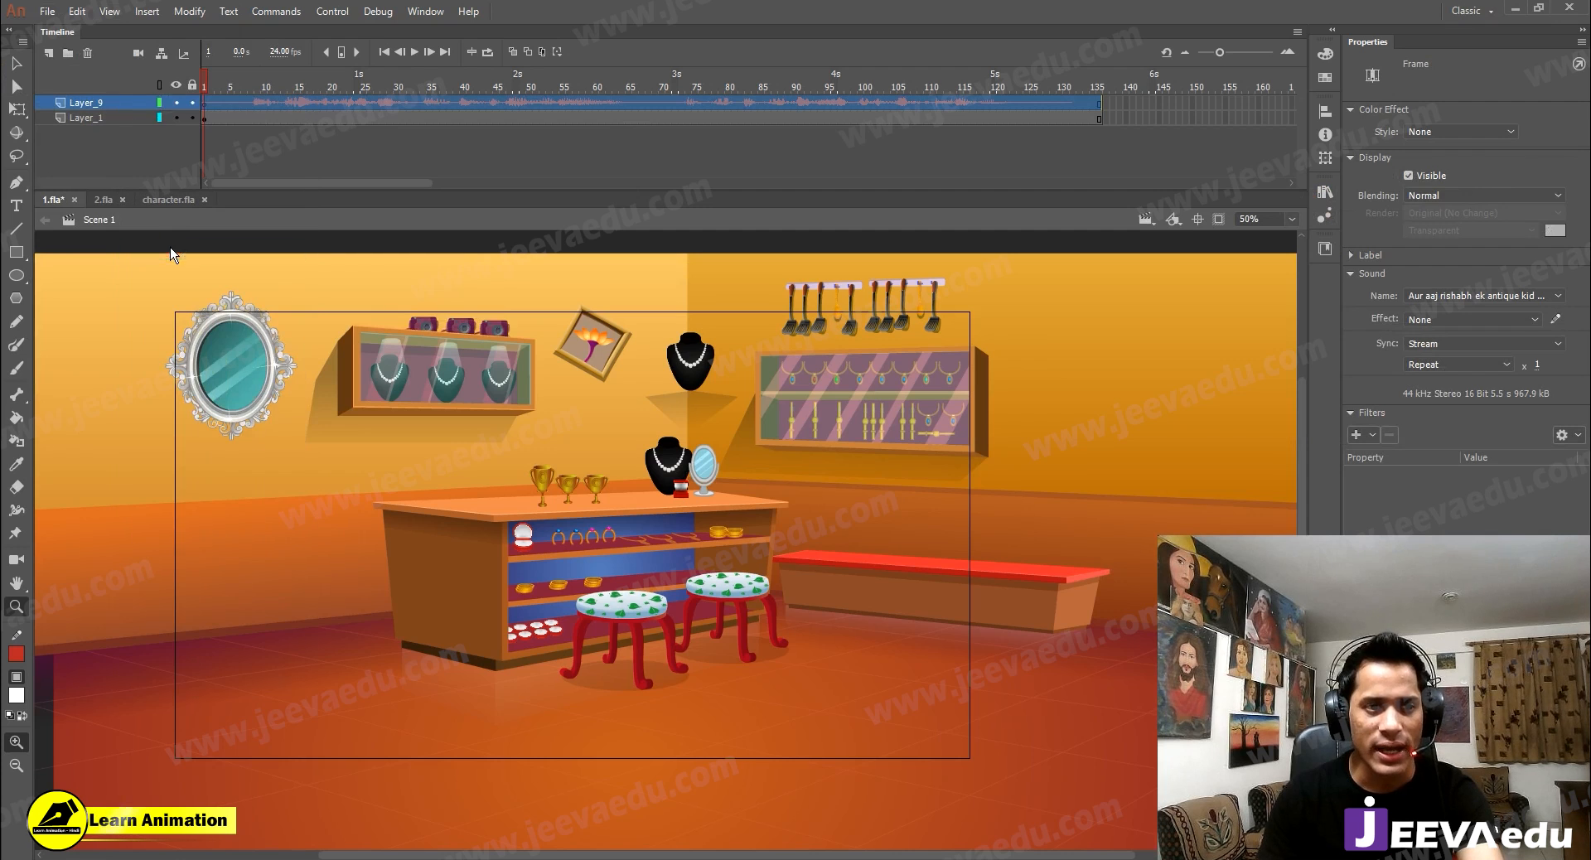
Step: Try moving the shop background group on Layer_1 and undo the move
{"action": "left_click", "coordinate": [125, 119]}
{"action": "key", "text": "ctrl+minus"}
{"action": "key", "text": "ctrl+minus"}
{"action": "key", "text": "v"}
{"action": "left_click_drag", "start_coordinate": [684, 560], "coordinate": [713, 511]}
{"action": "key", "text": "ctrl+z"}
{"action": "key", "text": "z"}
{"action": "left_click", "coordinate": [694, 530]}
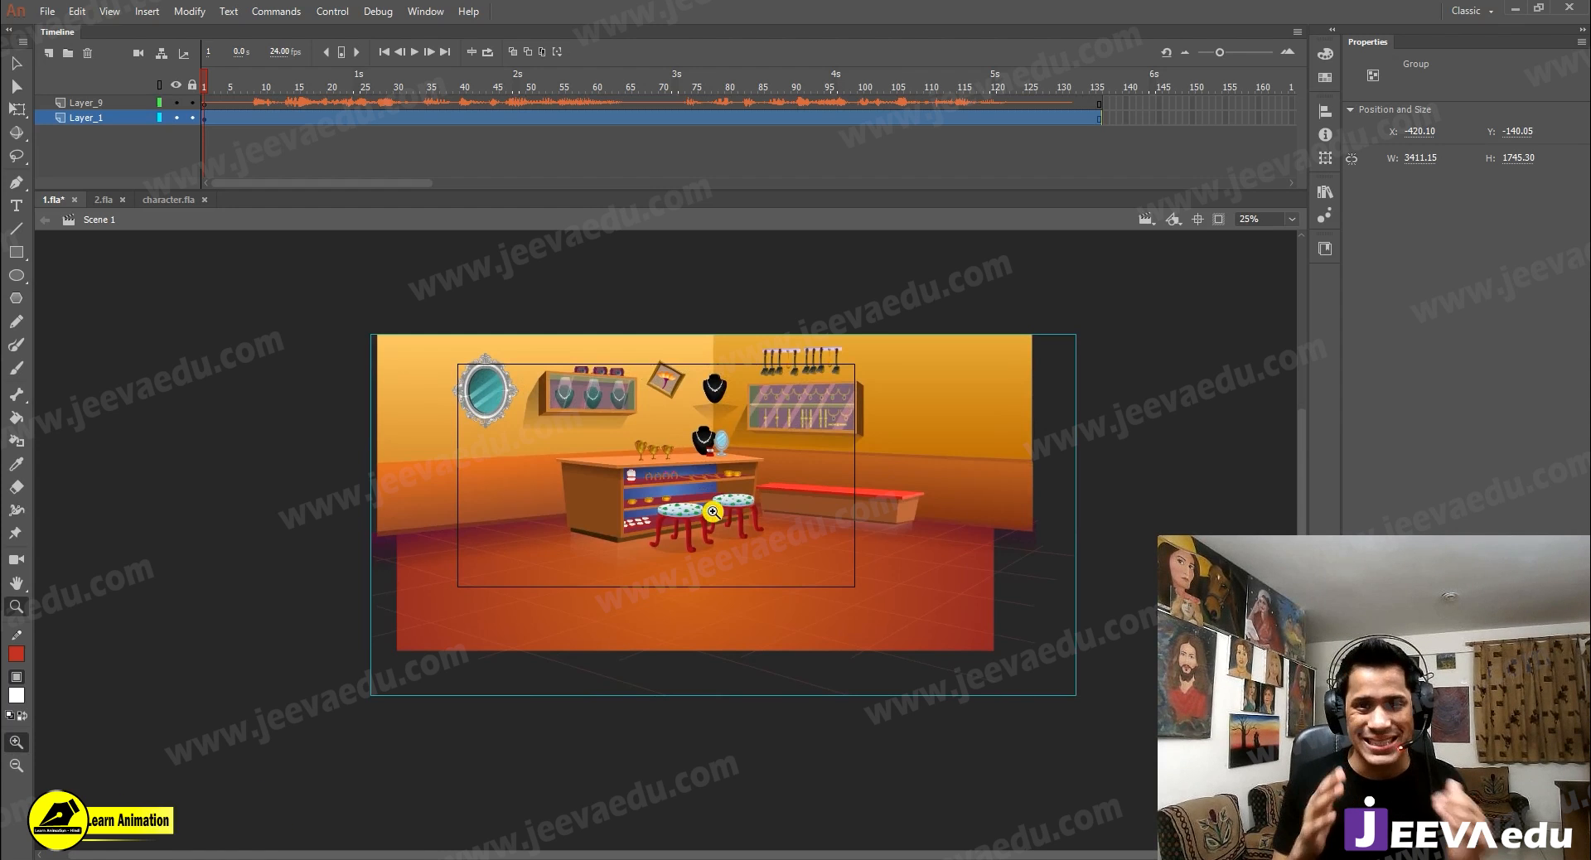
Step: Open the background group for editing and examine the separate furniture and display objects inside it
{"action": "left_click", "coordinate": [662, 524]}
{"action": "left_click_drag", "start_coordinate": [663, 524], "coordinate": [655, 543]}
{"action": "key", "text": "v"}
{"action": "key", "text": "z"}
{"action": "left_click", "coordinate": [689, 524], "text": "alt"}
{"action": "key", "text": "v"}
{"action": "double_click", "coordinate": [689, 524]}
{"action": "key", "text": "z"}
{"action": "left_click", "coordinate": [680, 558]}
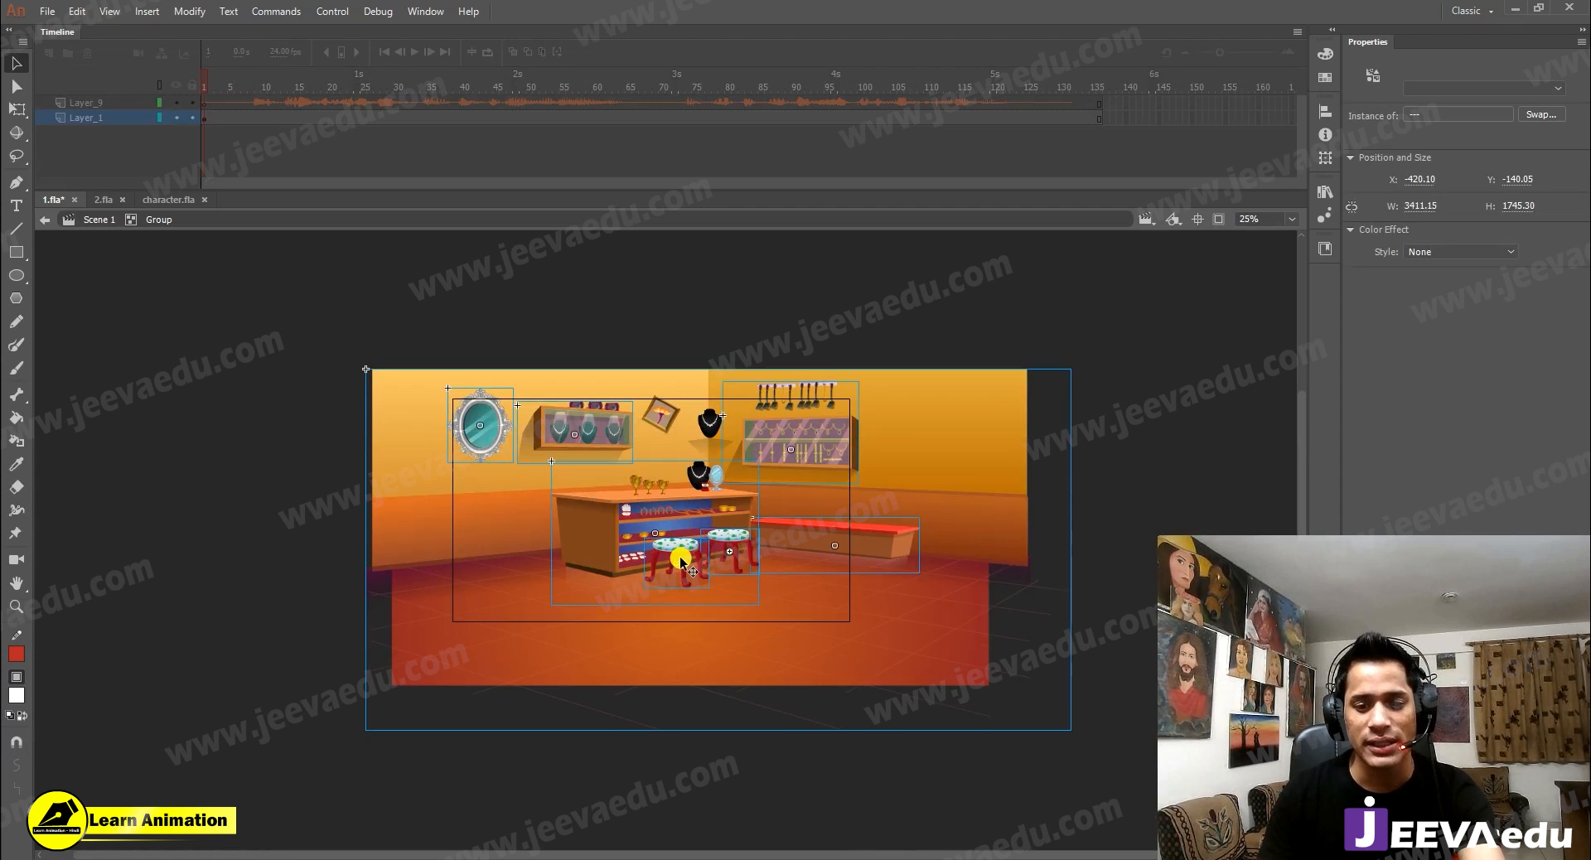
{"action": "key", "text": "v"}
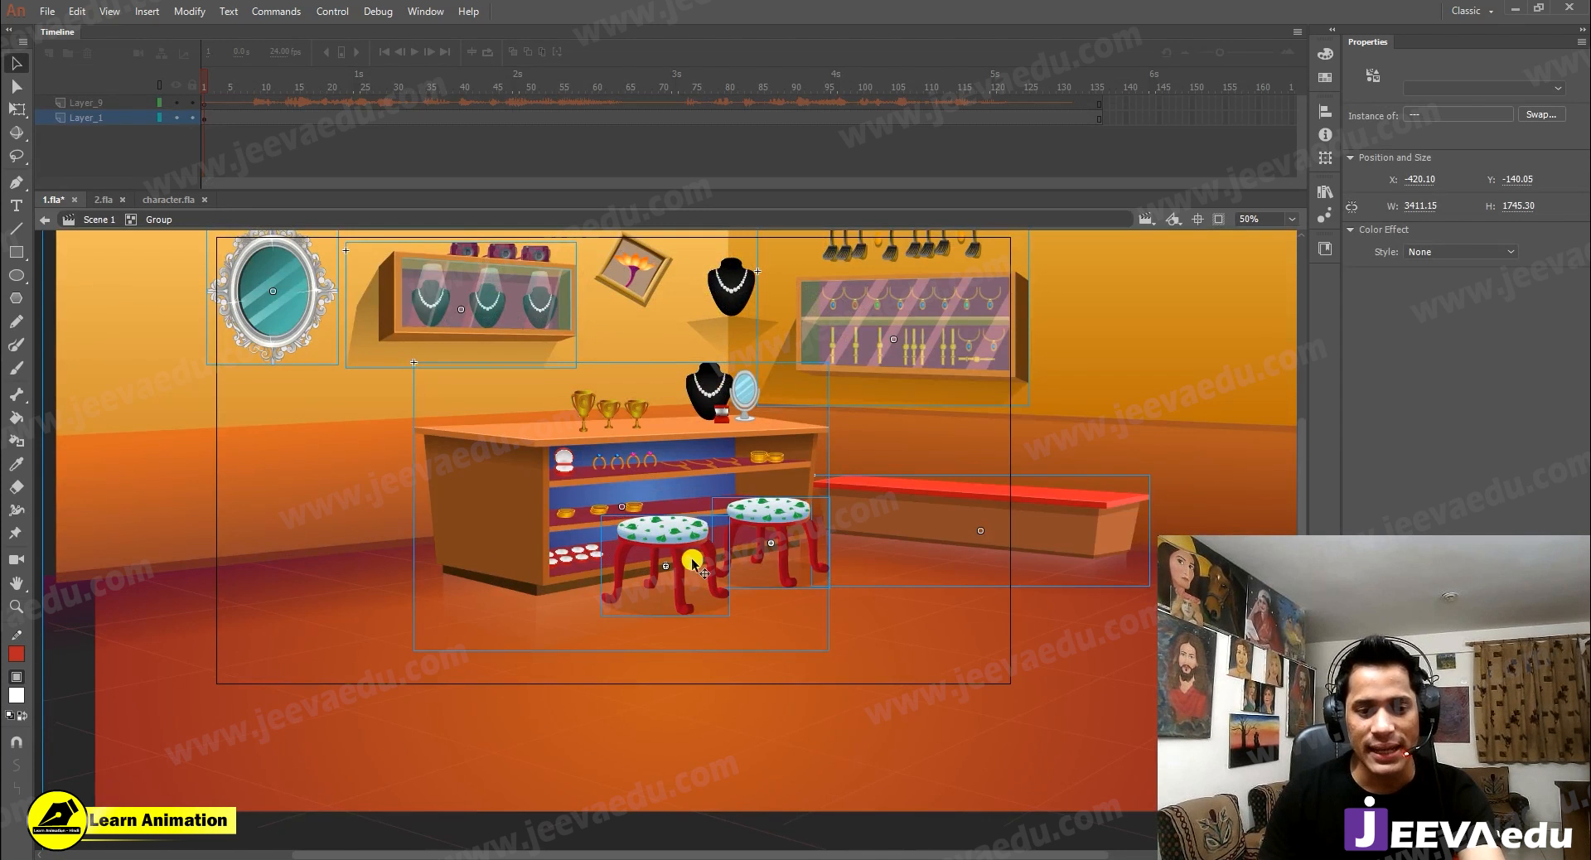
{"action": "key", "text": "z"}
{"action": "left_click", "coordinate": [638, 729], "text": "alt"}
{"action": "key", "text": "v"}
{"action": "left_click", "coordinate": [651, 709]}
{"action": "key", "text": "z"}
Step: Try moving the rear stool inside the background group, undo the move and return to Scene 1
{"action": "left_click", "coordinate": [726, 479]}
{"action": "key", "text": "v"}
{"action": "left_click_drag", "start_coordinate": [683, 434], "coordinate": [698, 623]}
{"action": "left_click", "coordinate": [673, 564]}
{"action": "key", "text": "z"}
{"action": "key", "text": "v"}
{"action": "key", "text": "ctrl+z"}
{"action": "key", "text": "z"}
{"action": "left_click", "coordinate": [663, 555]}
{"action": "left_click", "coordinate": [696, 551]}
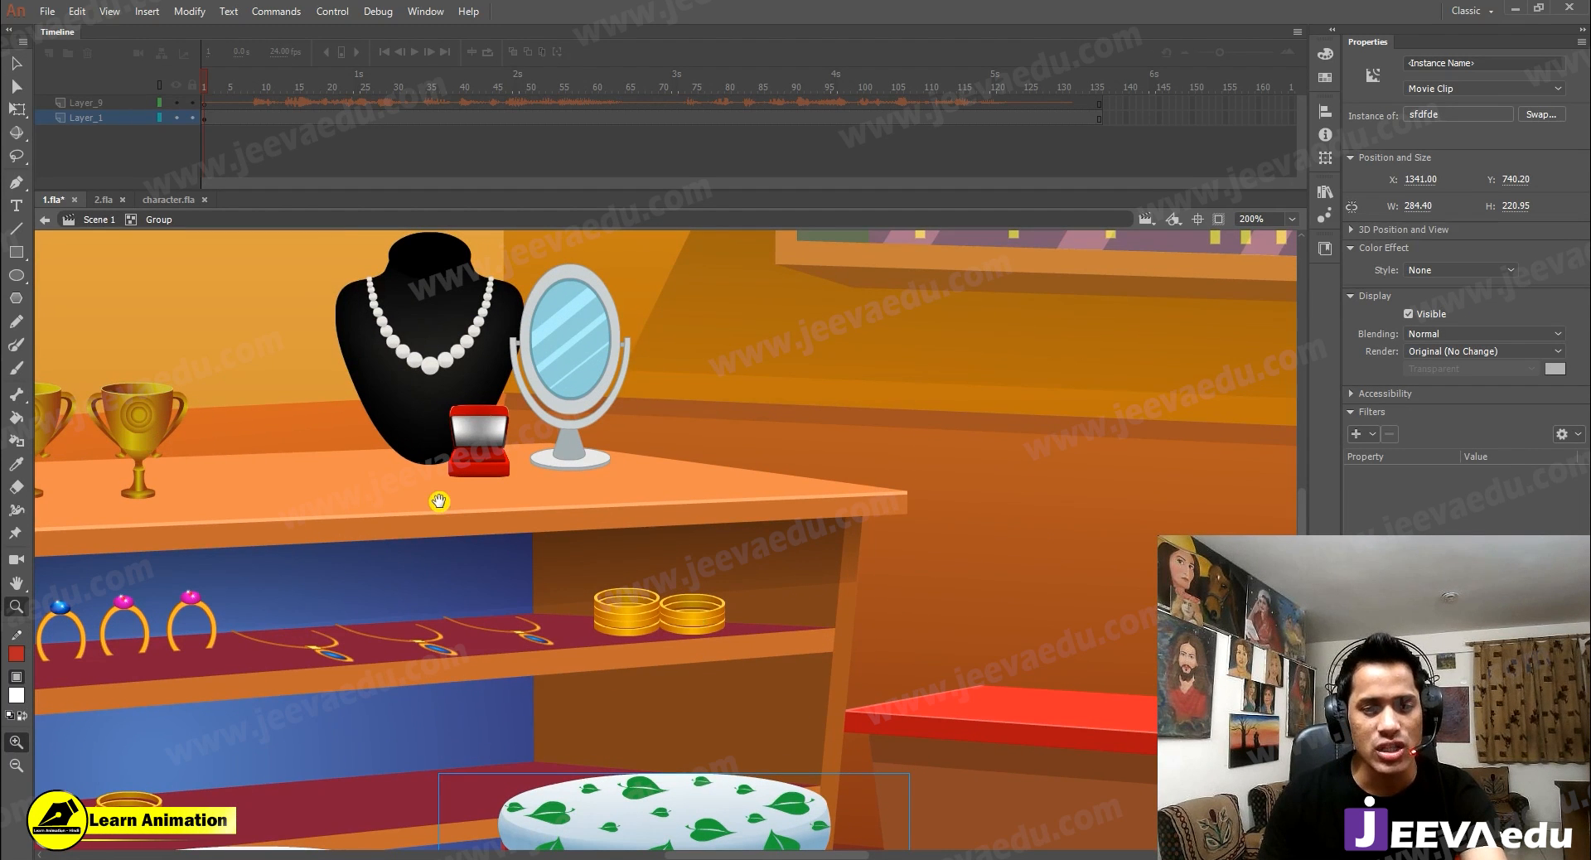
{"action": "left_click", "coordinate": [98, 219]}
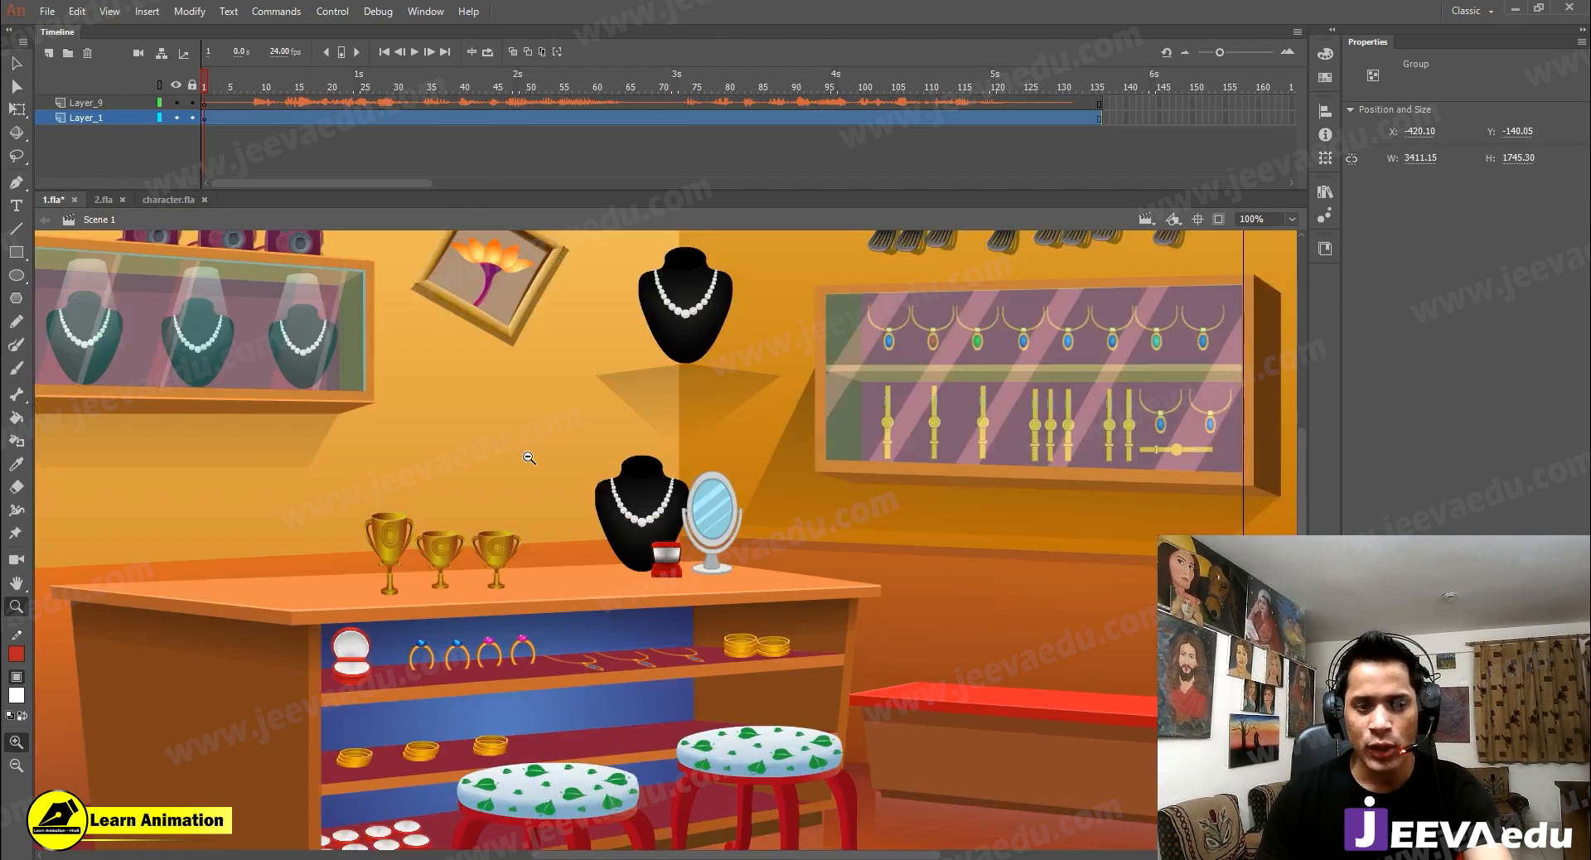
{"action": "left_click", "coordinate": [537, 462], "text": "alt"}
{"action": "left_click_drag", "start_coordinate": [772, 569], "coordinate": [742, 440]}
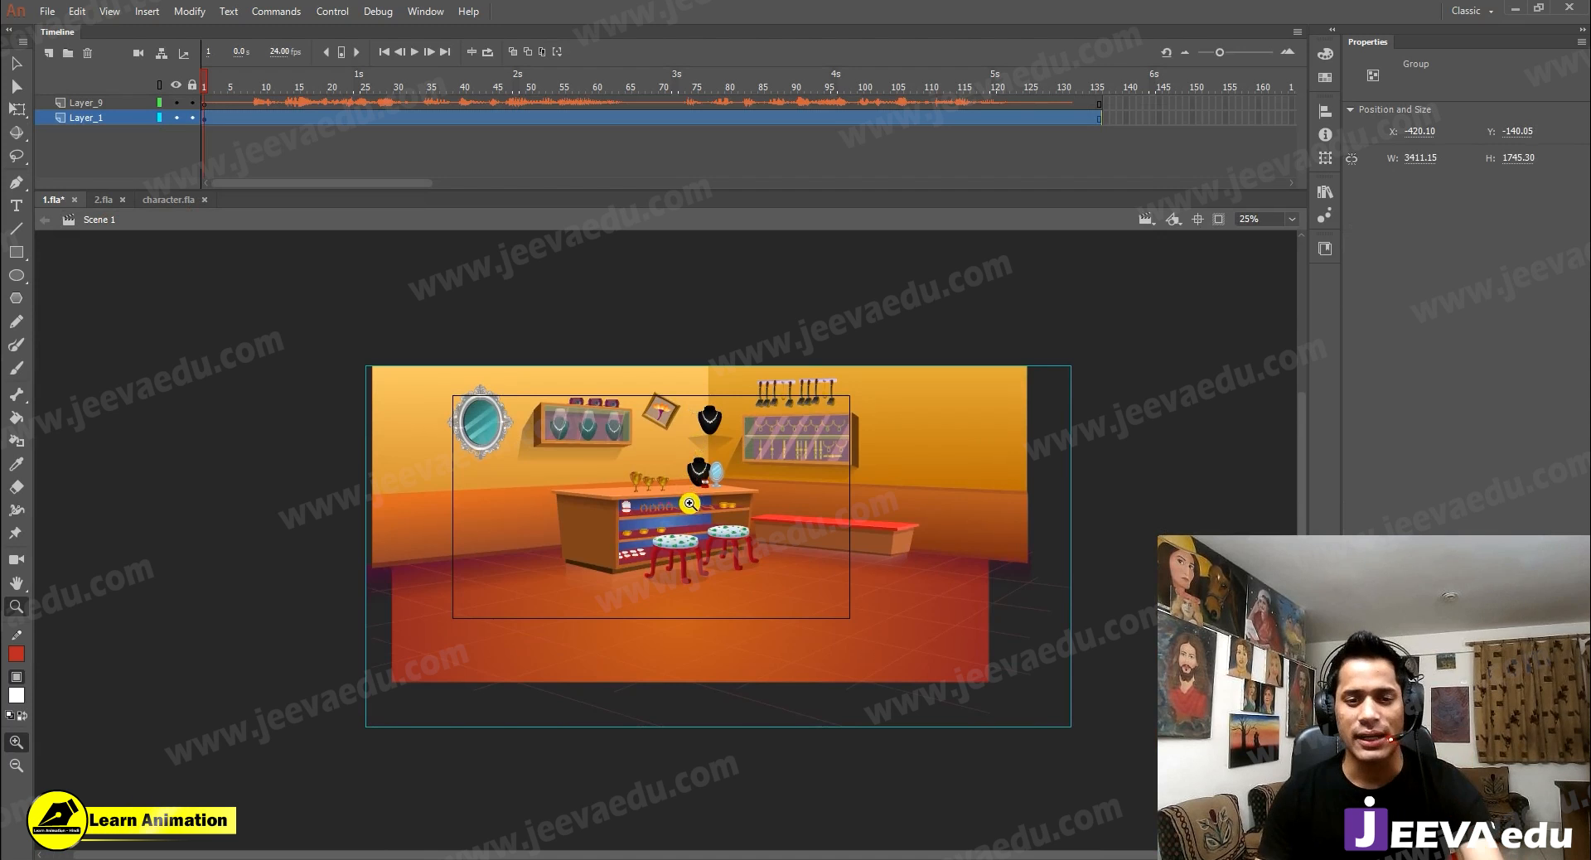
Step: Convert the whole shop background group on Layer_1 into a symbol
{"action": "key", "text": "v"}
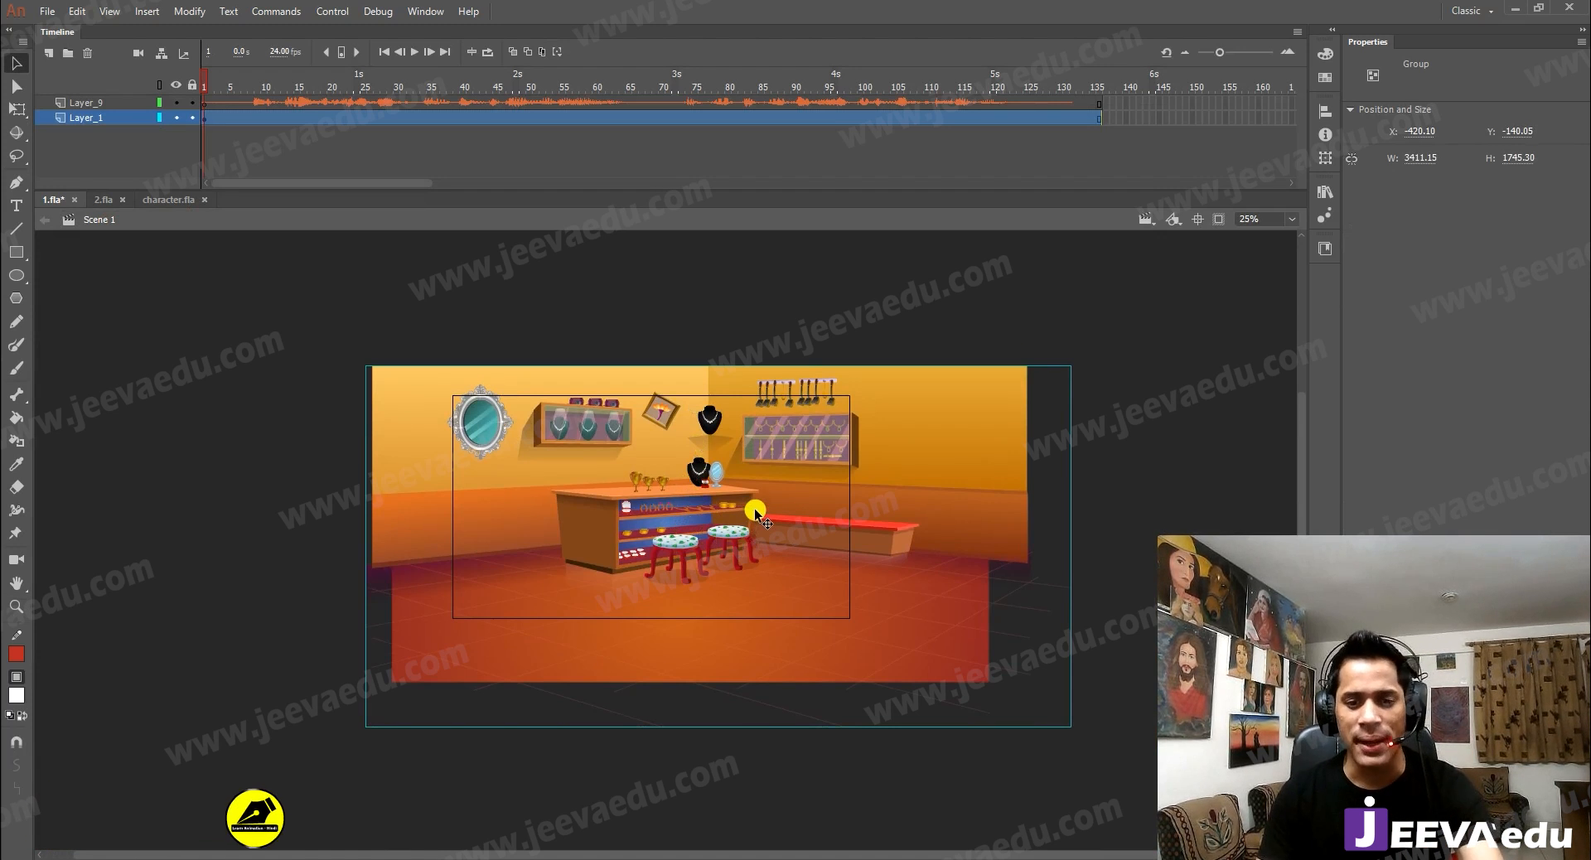
{"action": "key", "text": "F8"}
{"action": "left_click", "coordinate": [895, 204]}
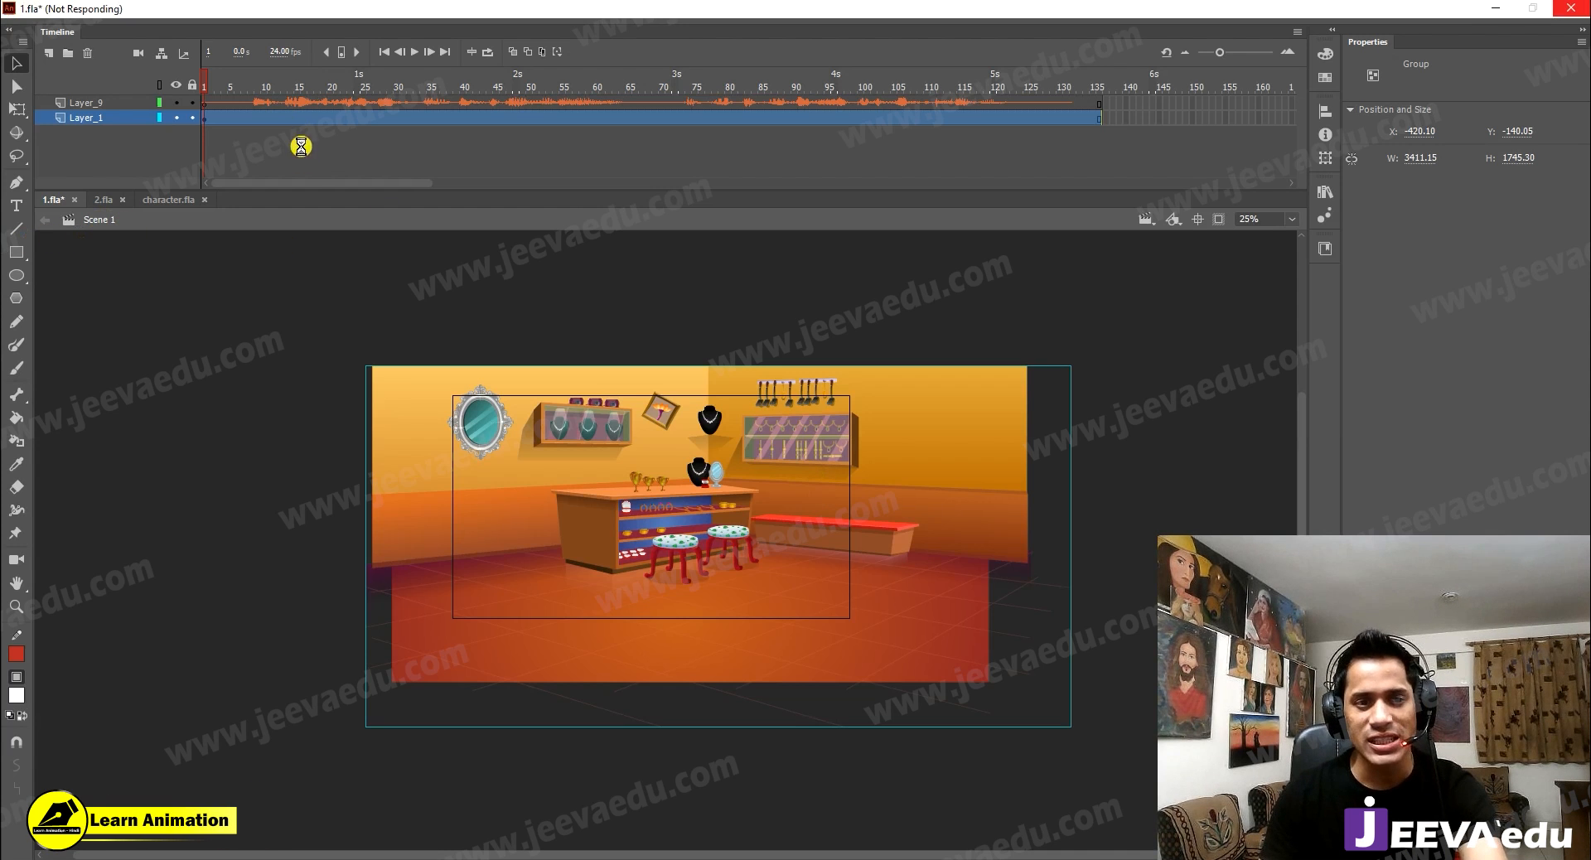
{"action": "left_click", "coordinate": [1207, 438]}
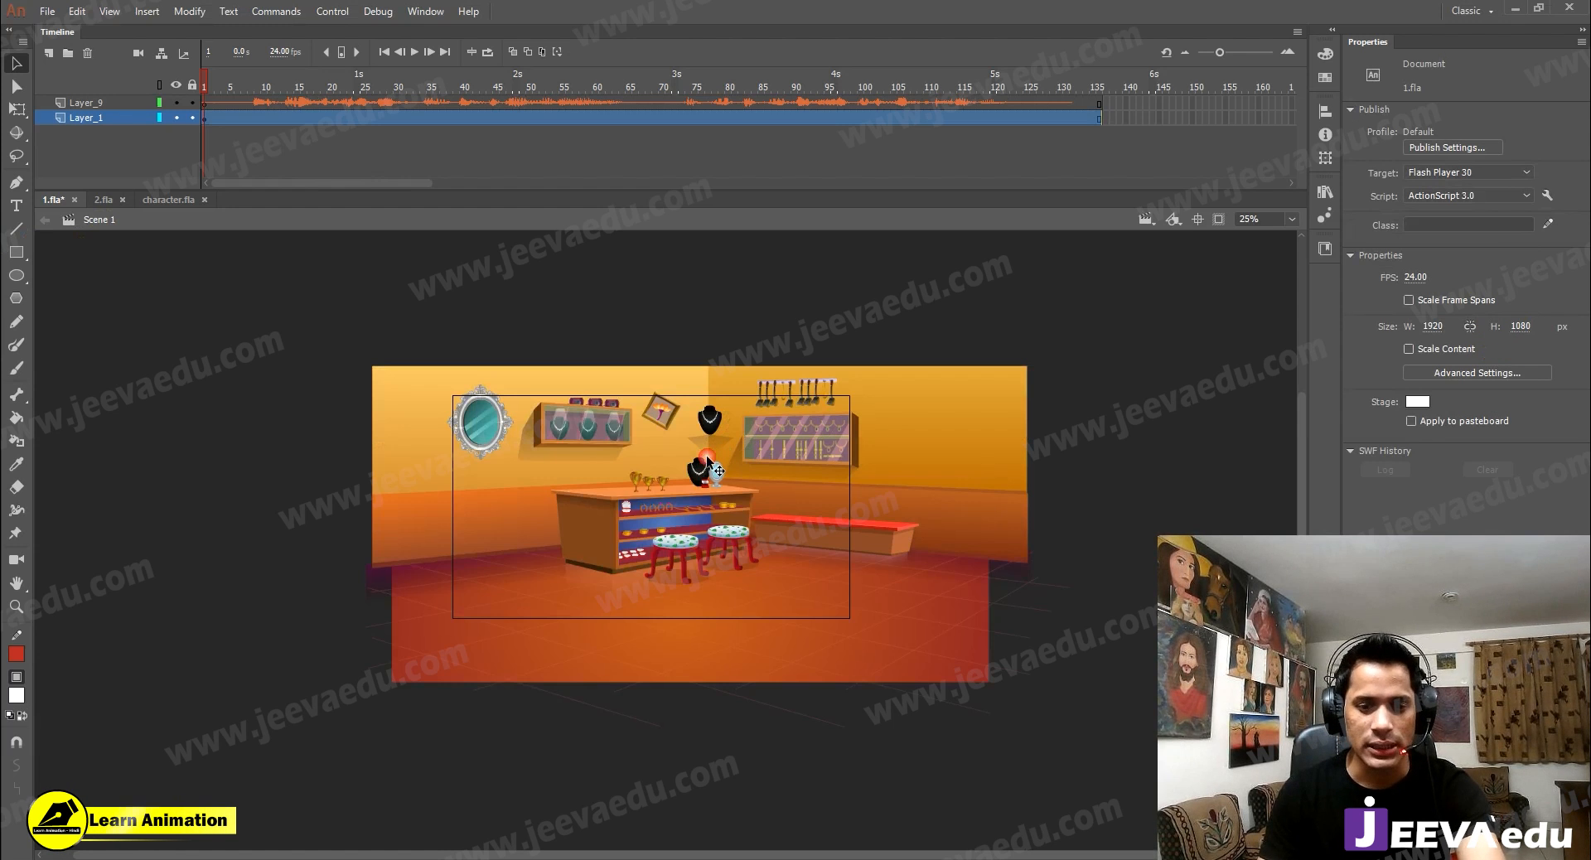
Step: Open the background symbol for editing and paste the copied dialogue audio layer into its timeline
{"action": "left_click", "coordinate": [708, 499]}
{"action": "double_click", "coordinate": [708, 499]}
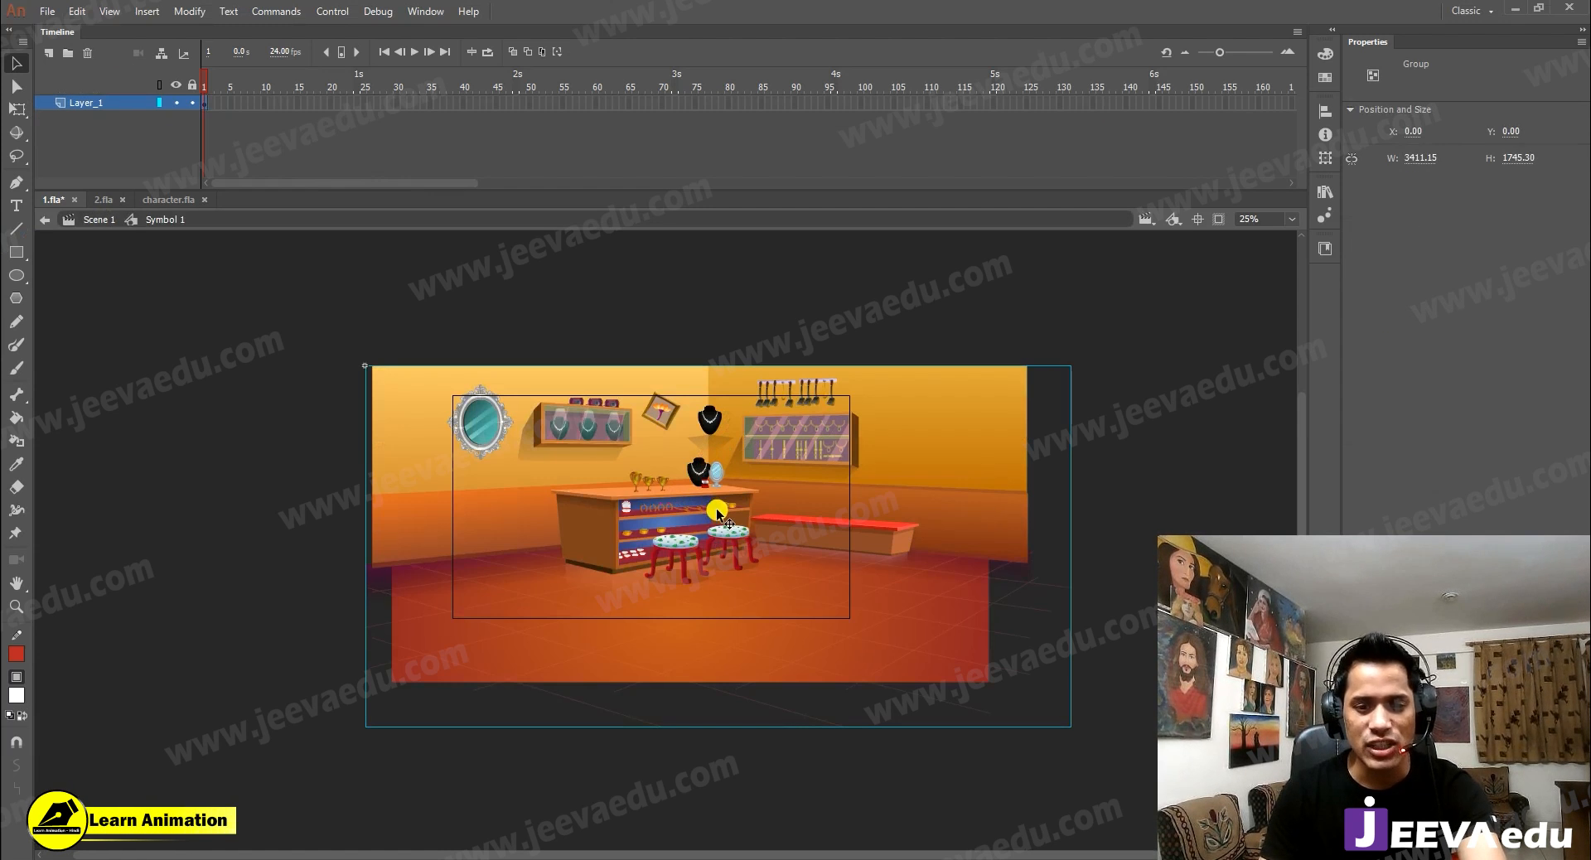
{"action": "right_click", "coordinate": [96, 102]}
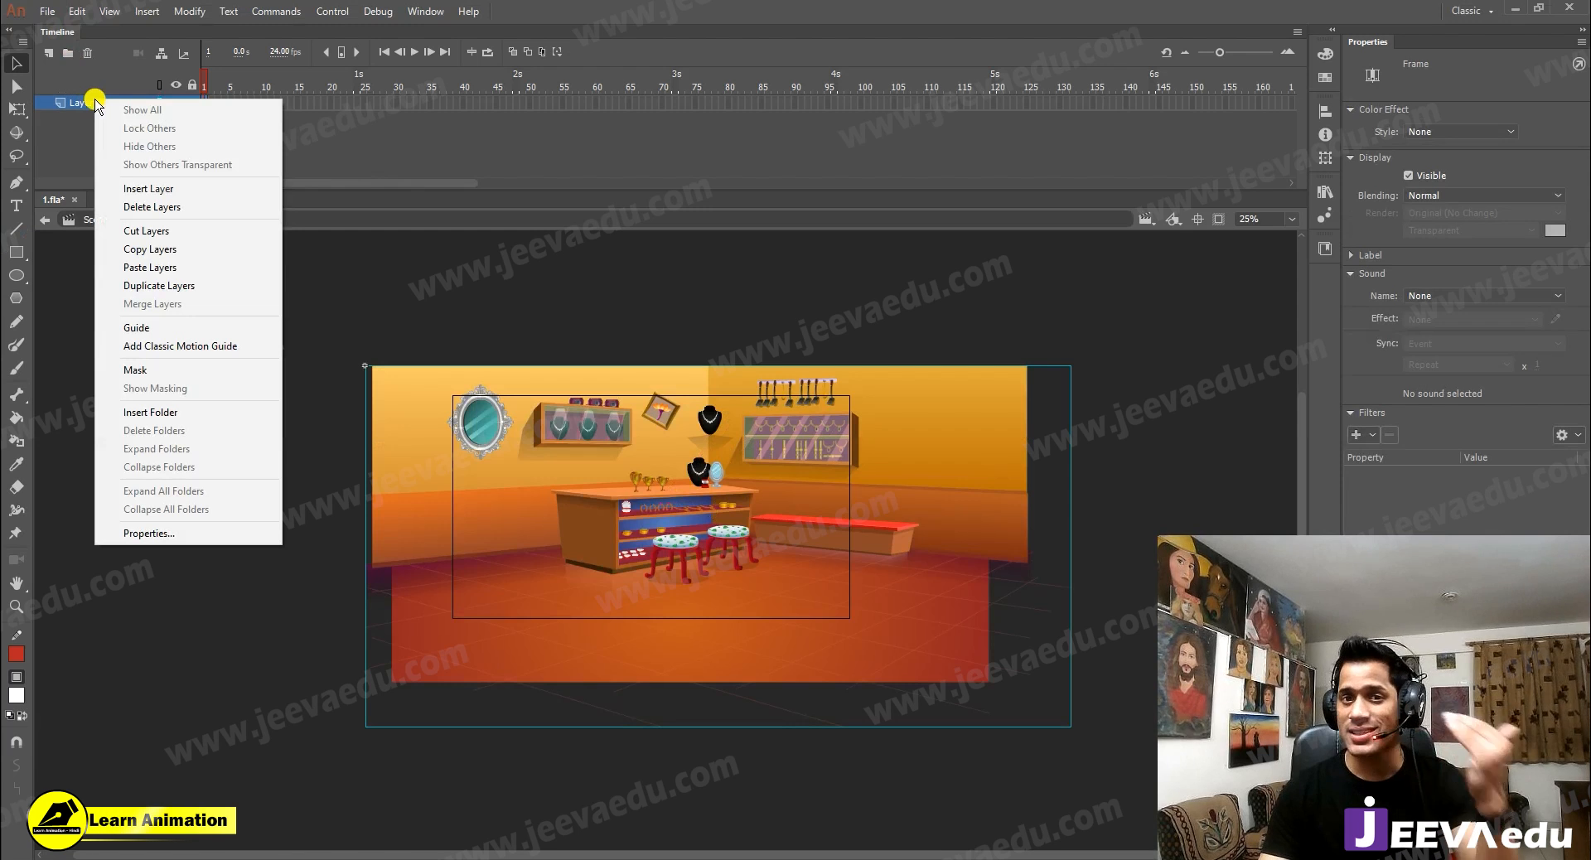
{"action": "left_click", "coordinate": [182, 267]}
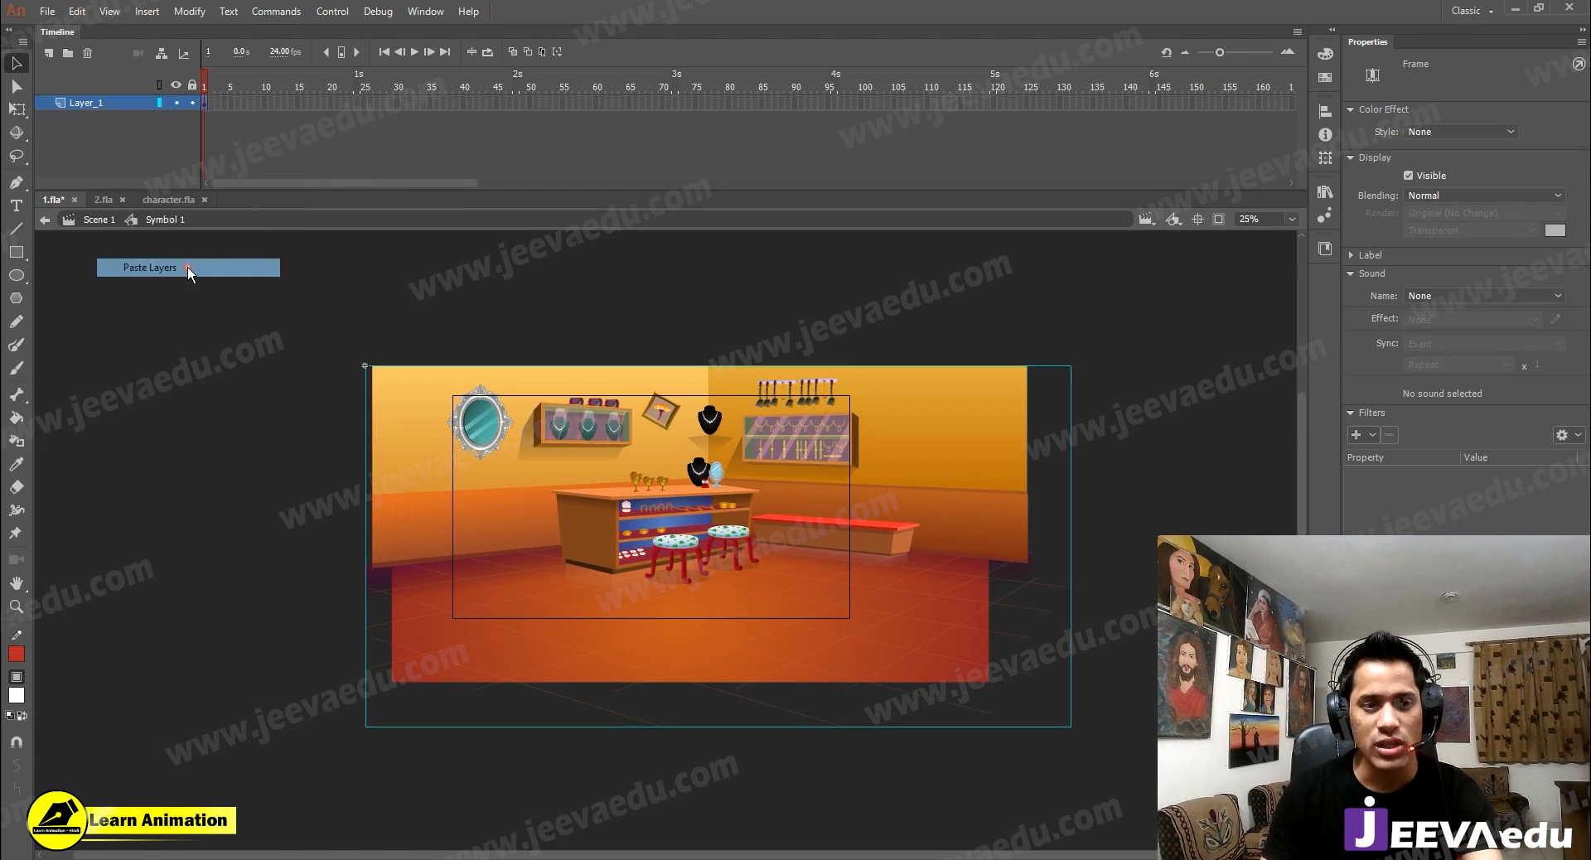
Step: Extend the background on Layer_1 inside the symbol to frame 136 and return the playhead to frame 1
{"action": "left_click", "coordinate": [1098, 119]}
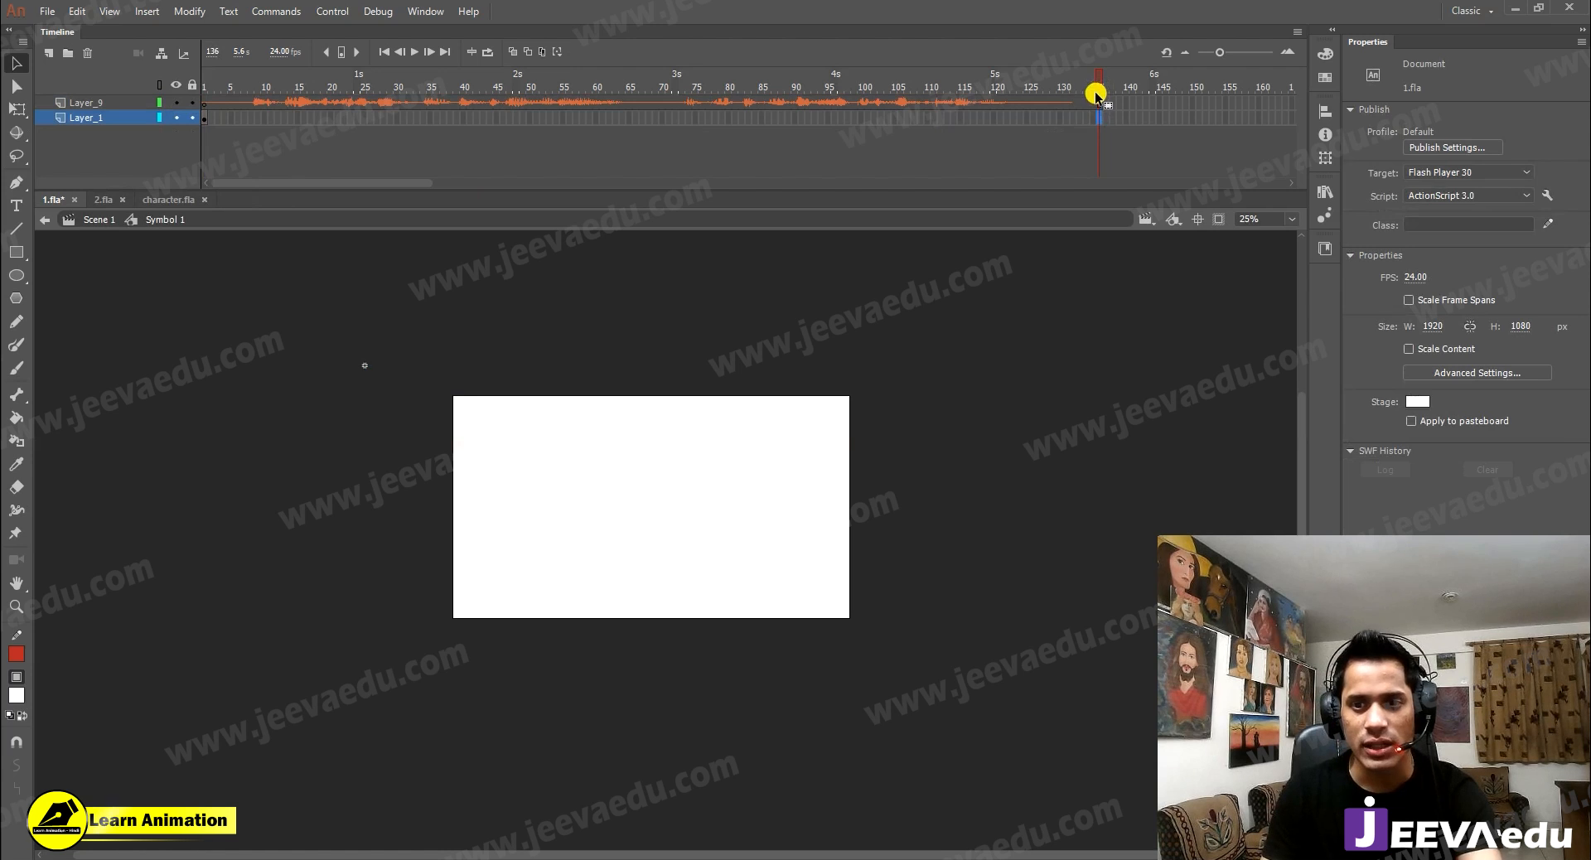
{"action": "left_click", "coordinate": [204, 119]}
{"action": "key", "text": "z"}
{"action": "left_click", "coordinate": [709, 502]}
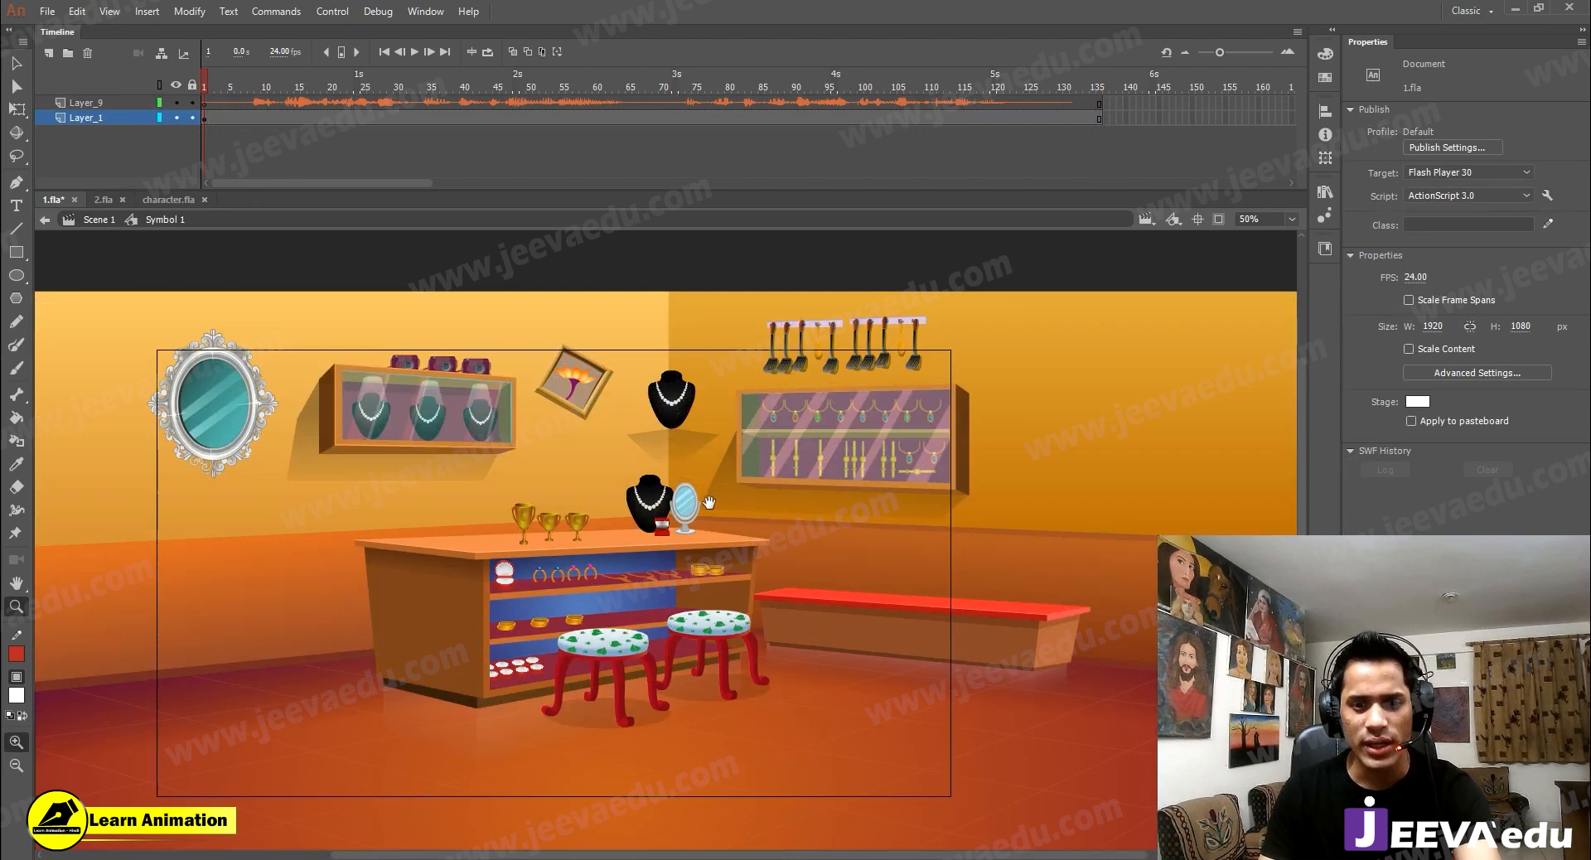
Step: Preview the shop background clipped to the stage area, select the background group and restore the unclipped view
{"action": "left_click_drag", "start_coordinate": [709, 502], "coordinate": [739, 482]}
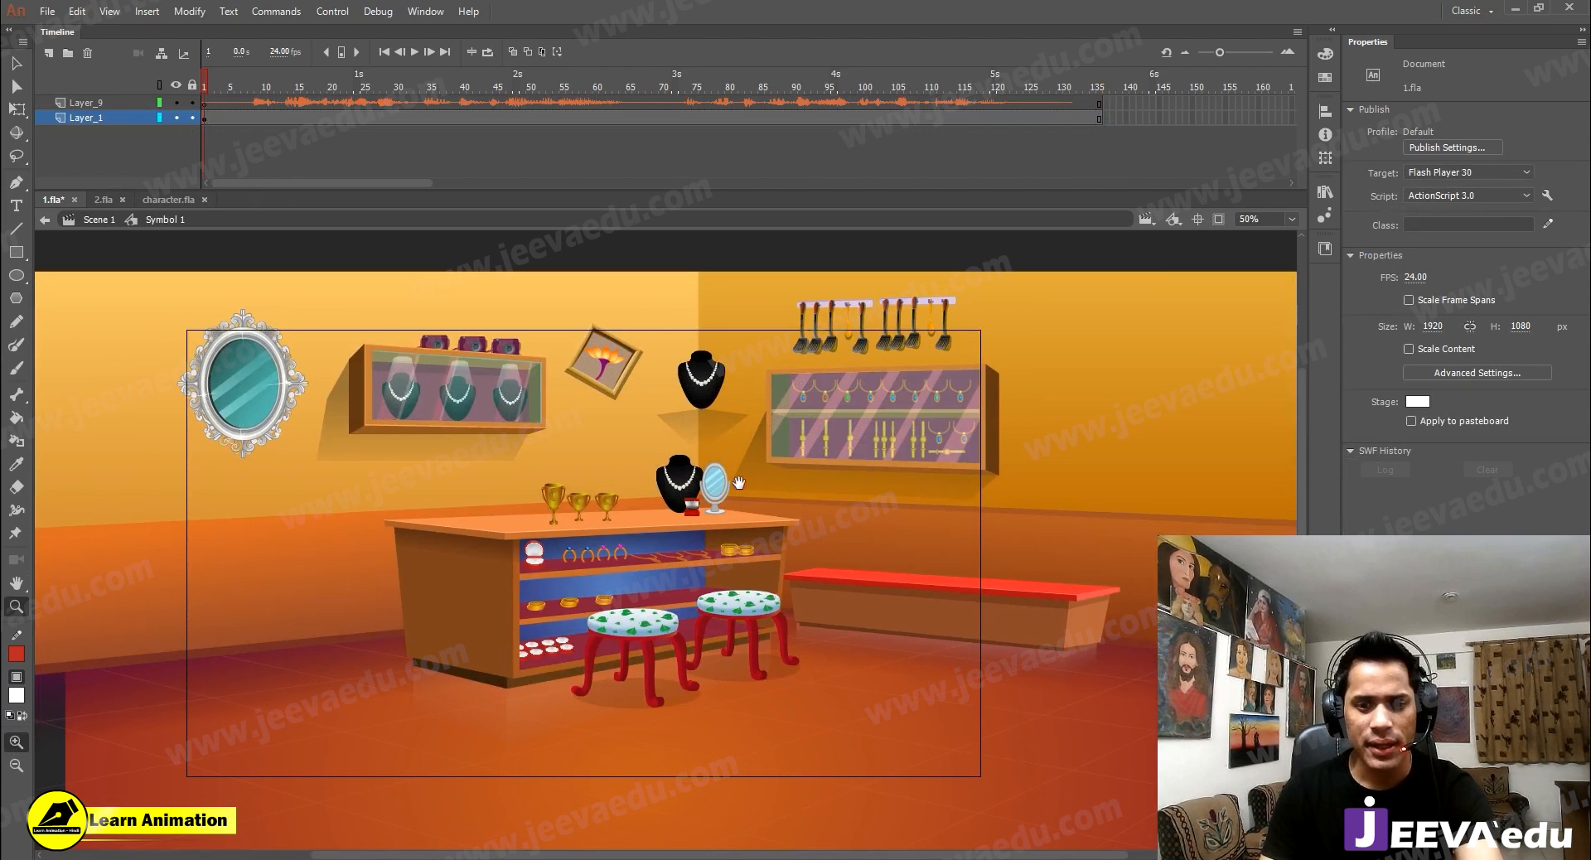
{"action": "left_click", "coordinate": [1216, 220]}
{"action": "left_click_drag", "start_coordinate": [648, 506], "coordinate": [740, 495]}
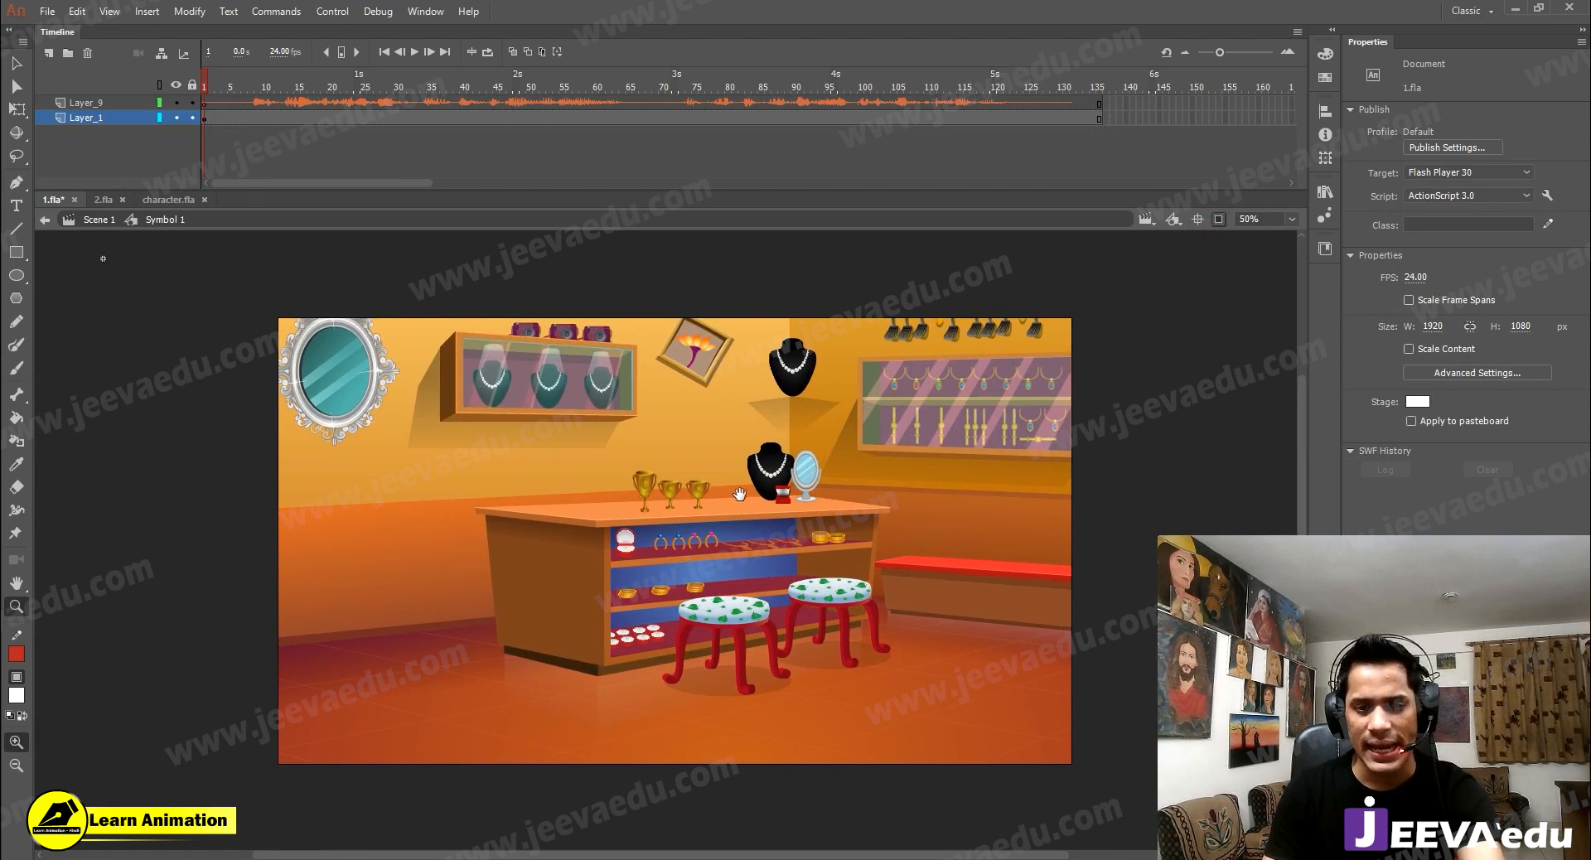
{"action": "key", "text": "v"}
{"action": "left_click", "coordinate": [713, 547]}
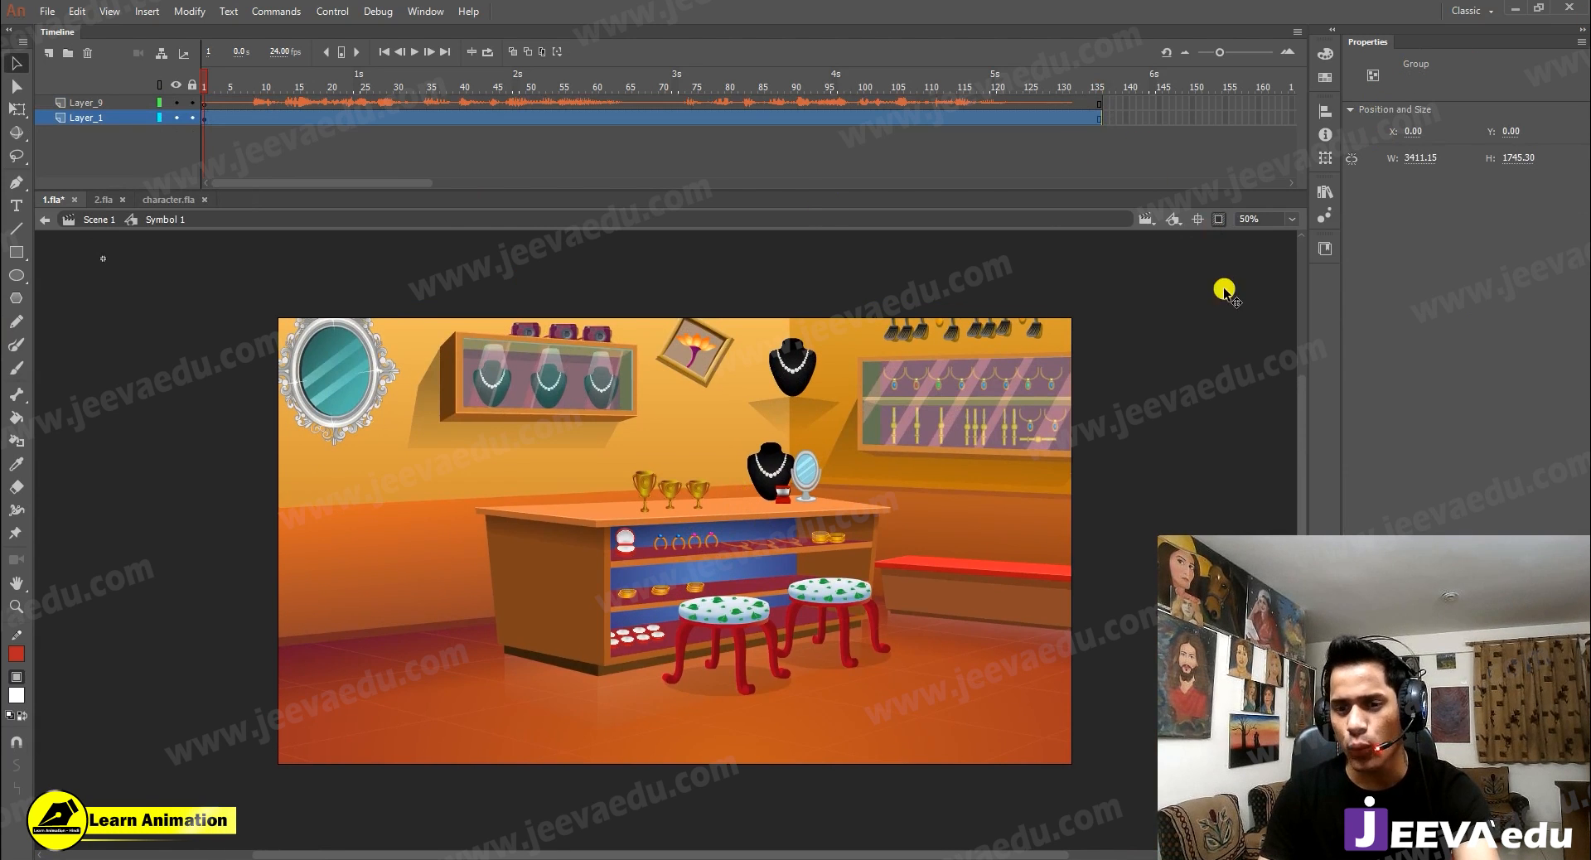
{"action": "left_click", "coordinate": [1218, 219]}
Step: Ungroup the shop background inside the symbol and distribute its parts to separate layers
{"action": "key", "text": "z"}
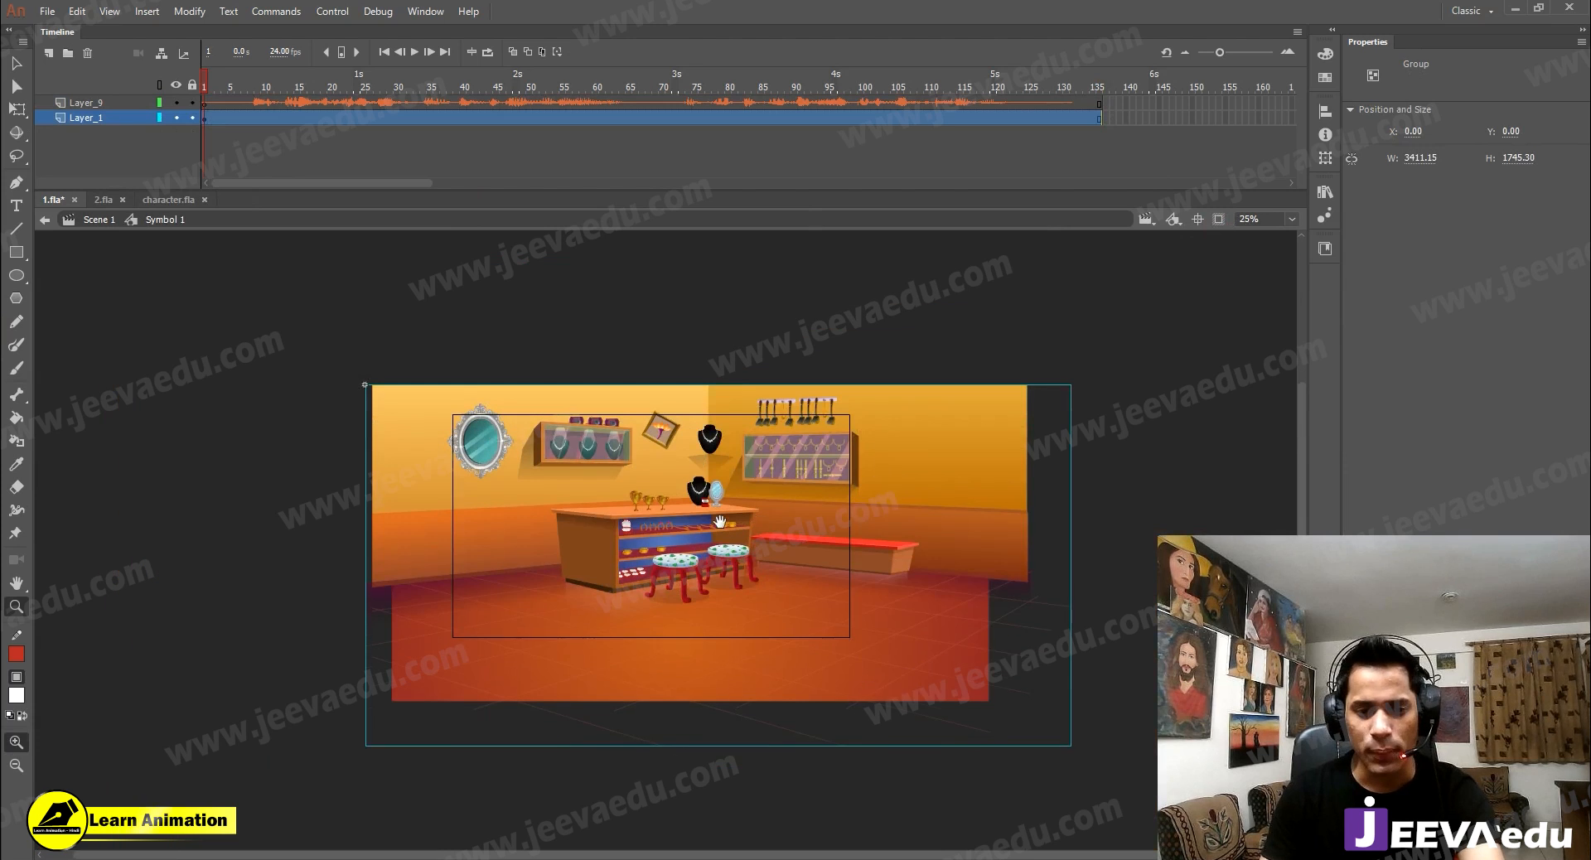
{"action": "key", "text": "ctrl+minus"}
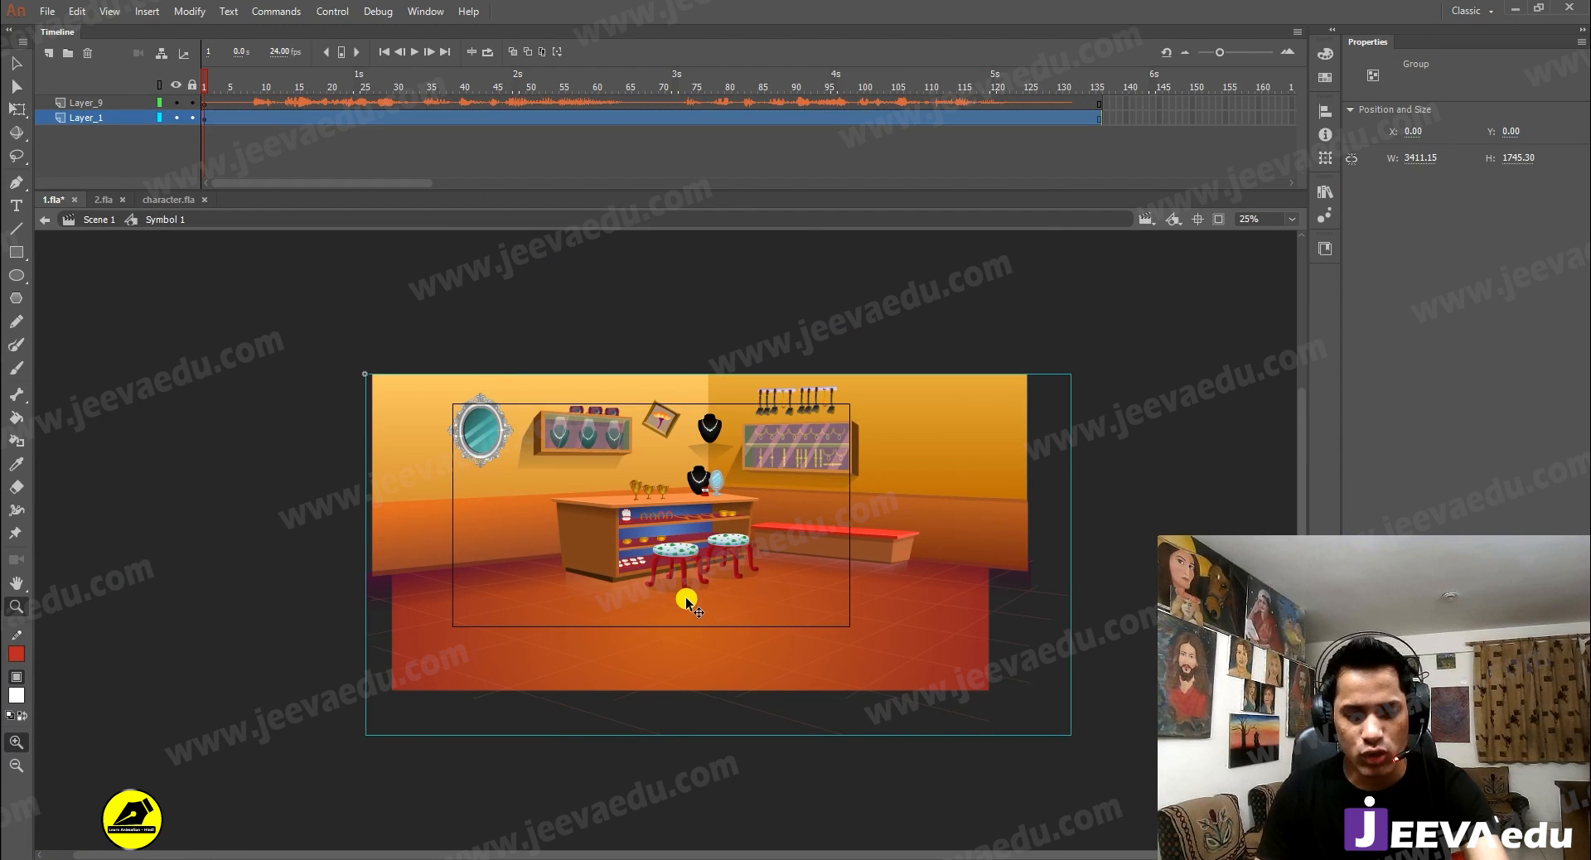
{"action": "key", "text": "ctrl+shift+g"}
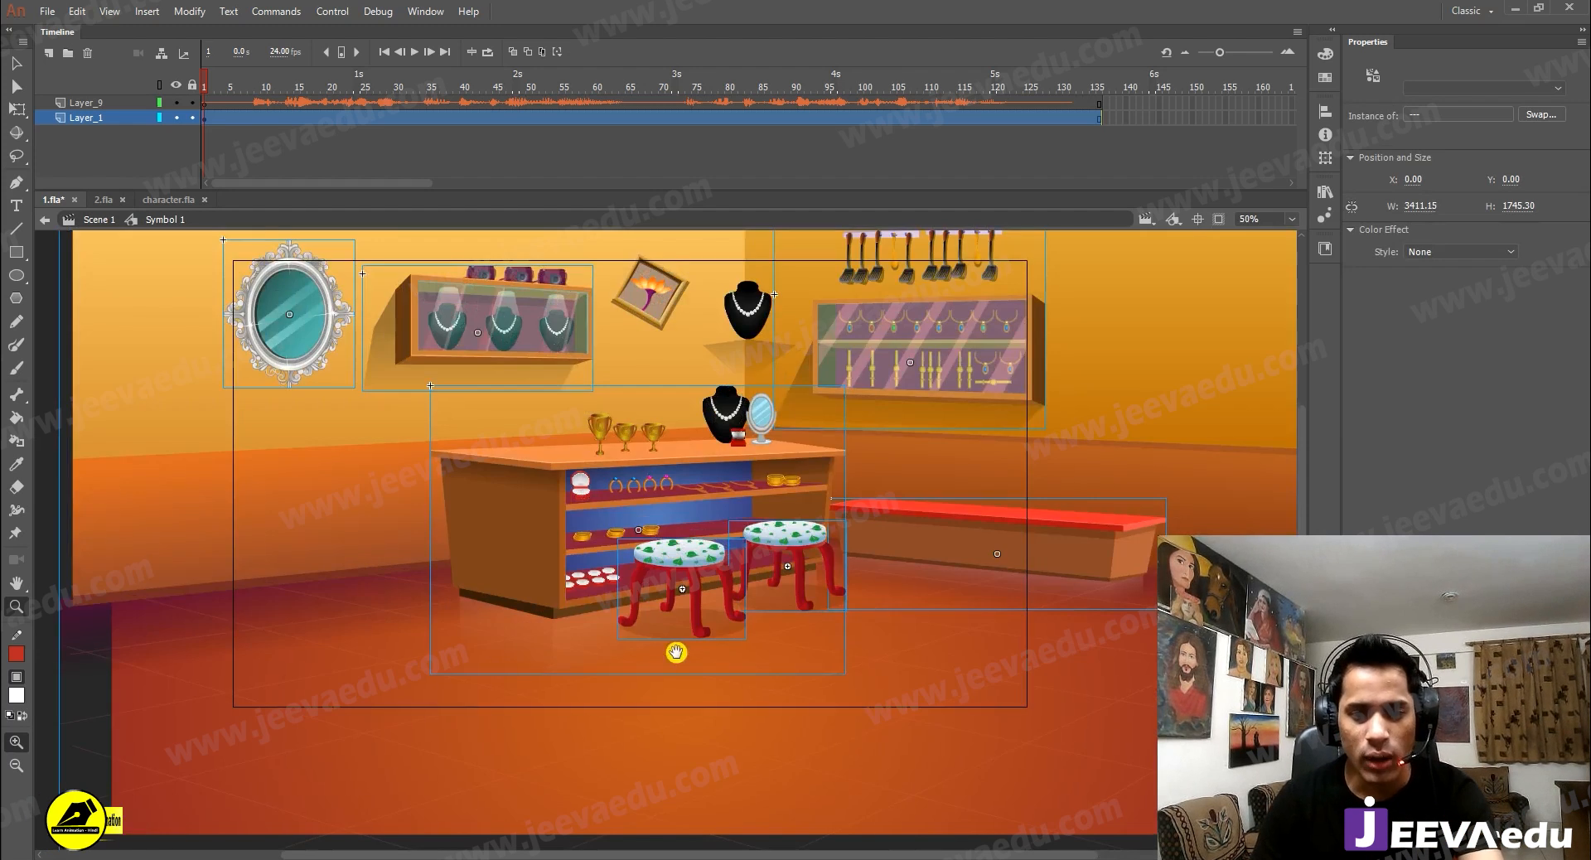
{"action": "left_click", "coordinate": [672, 547]}
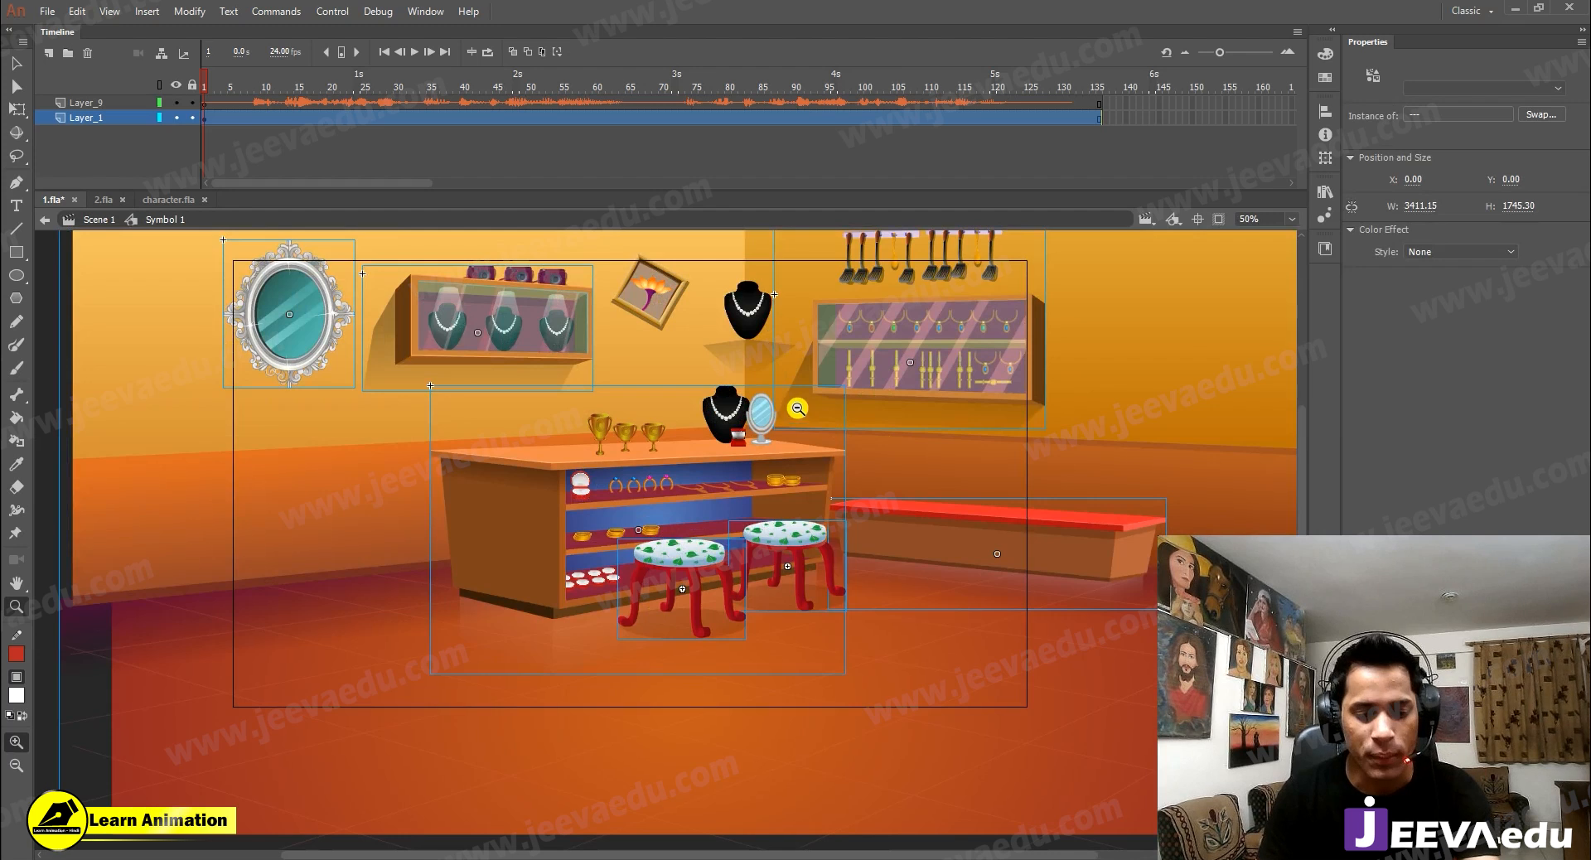
{"action": "key", "text": "ctrl+minus"}
{"action": "key", "text": "v"}
{"action": "right_click", "coordinate": [713, 556]}
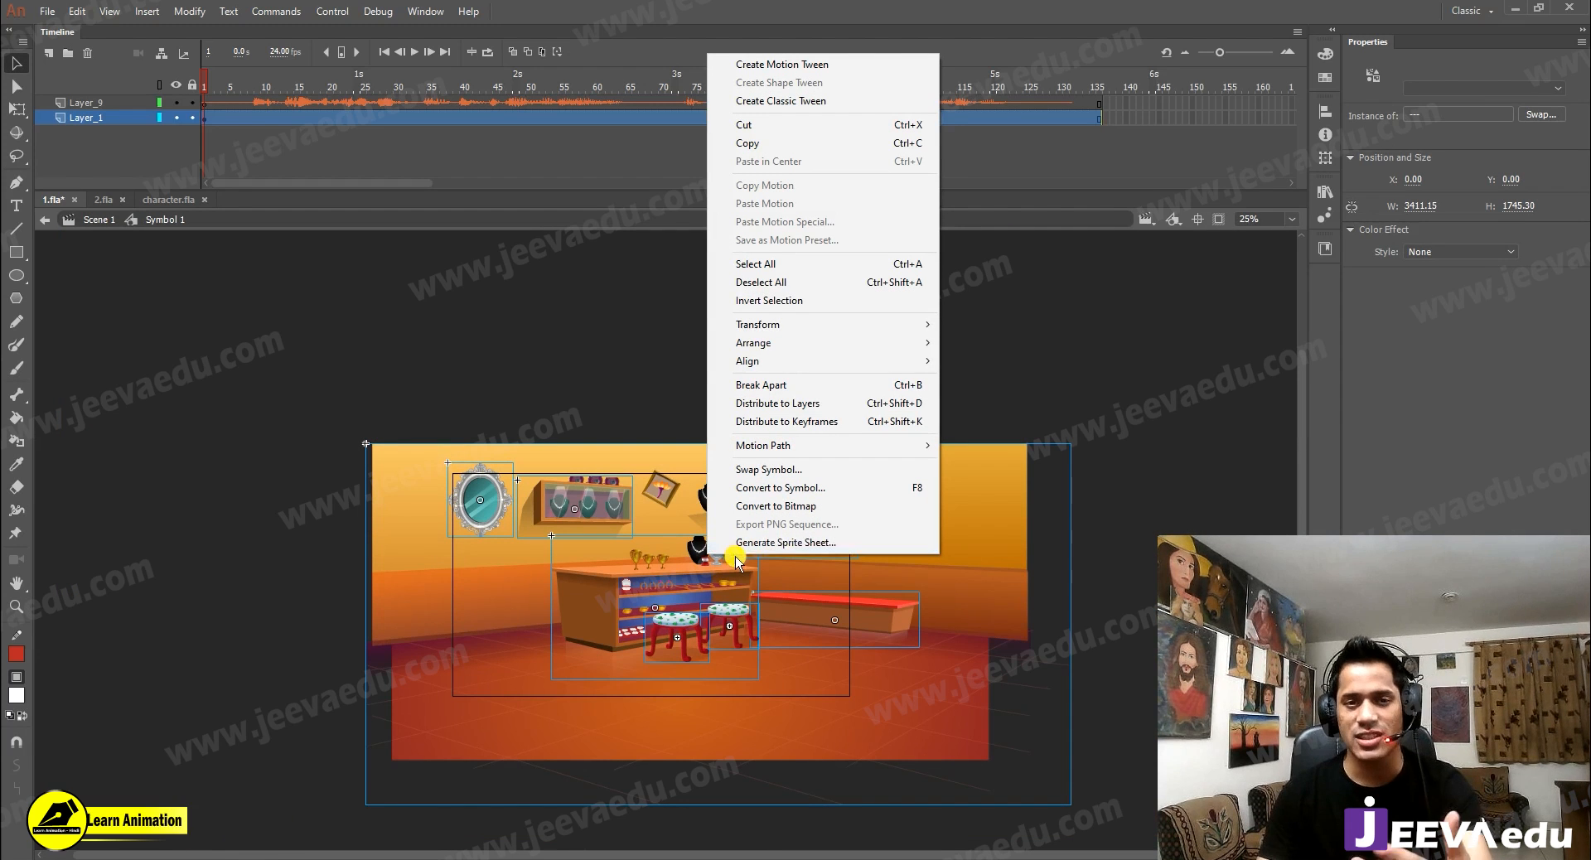
{"action": "left_click", "coordinate": [816, 403]}
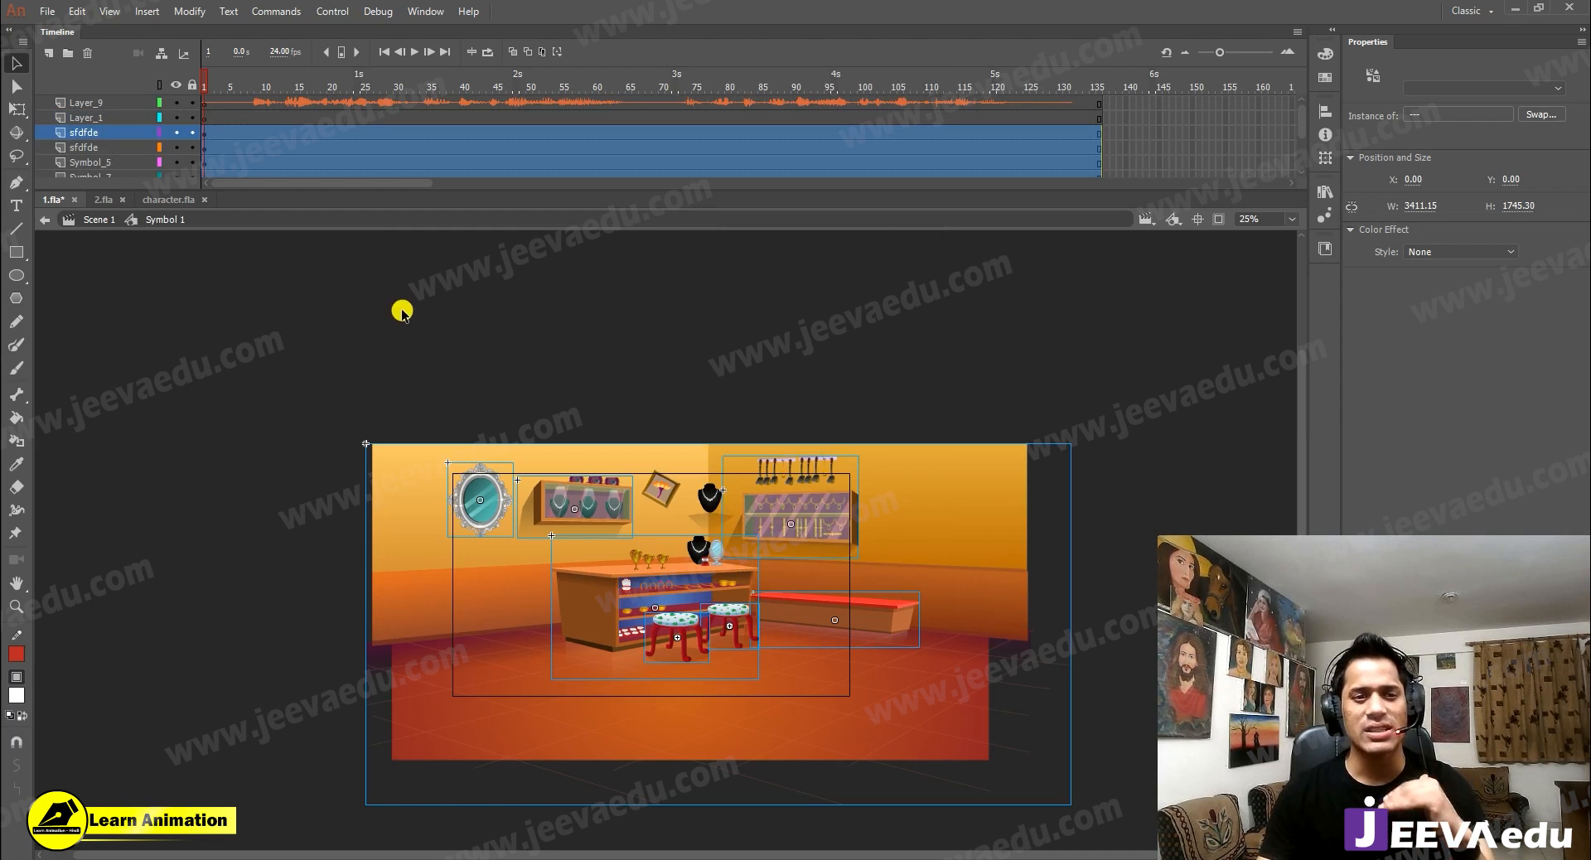
Step: Delete the emptied Layer_1 from the symbol's timeline
{"action": "left_click", "coordinate": [86, 121]}
{"action": "left_click", "coordinate": [87, 52]}
{"action": "key", "text": "z"}
{"action": "left_click", "coordinate": [617, 540]}
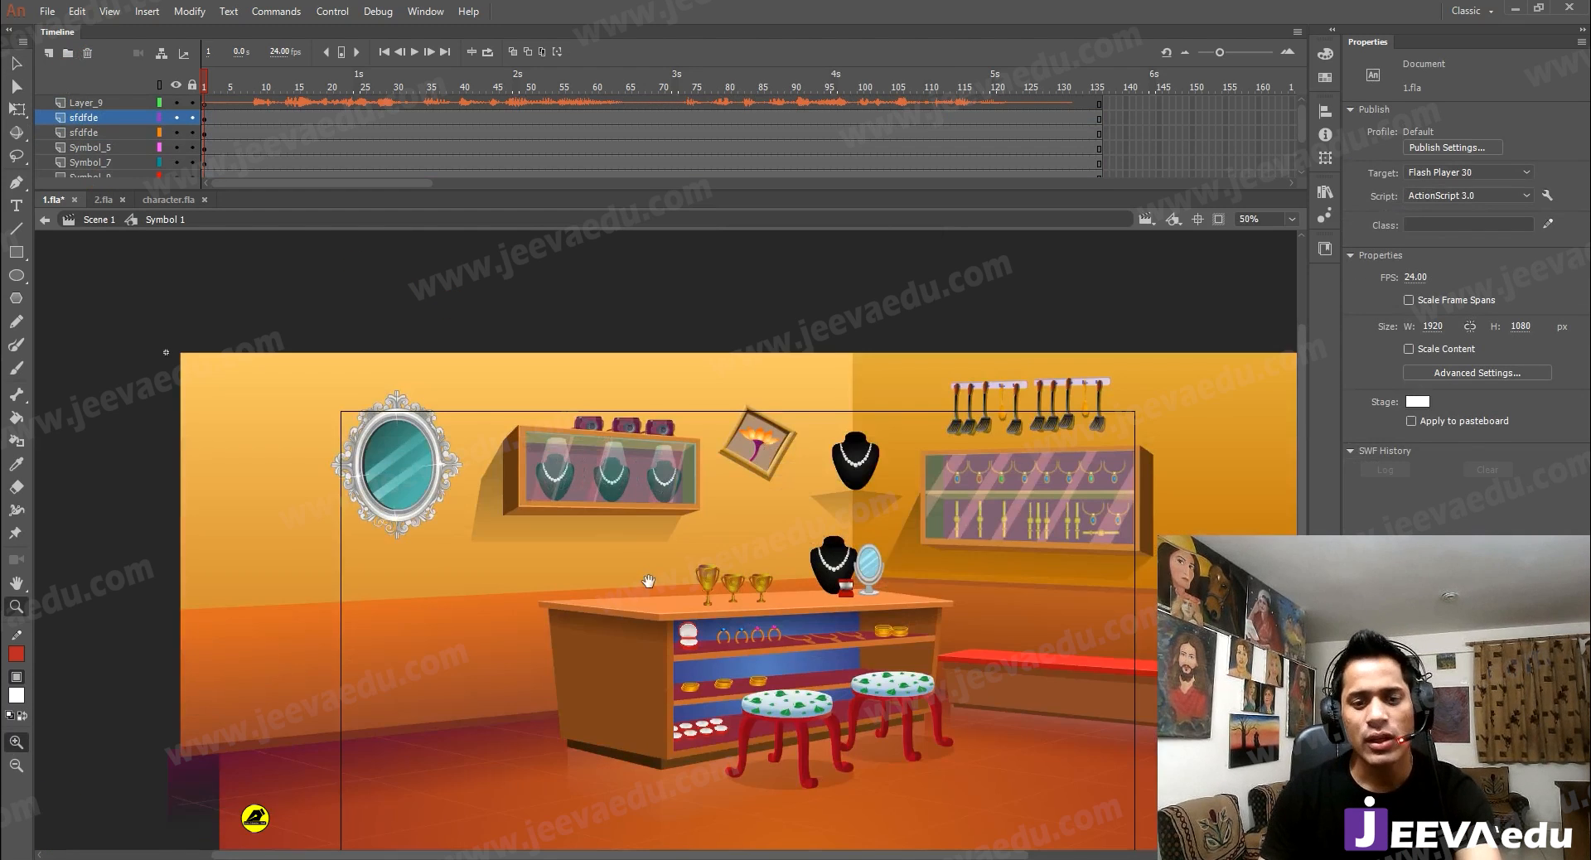
Step: Hide and show the Symbol_9 and Symbol_7 layers in turn to check which wall objects they hold
{"action": "key", "text": "v"}
{"action": "left_click", "coordinate": [425, 485]}
{"action": "scroll", "coordinate": [166, 145], "scroll_direction": "down", "scroll_amount": 1}
{"action": "left_click", "coordinate": [175, 148]}
{"action": "left_click", "coordinate": [176, 152]}
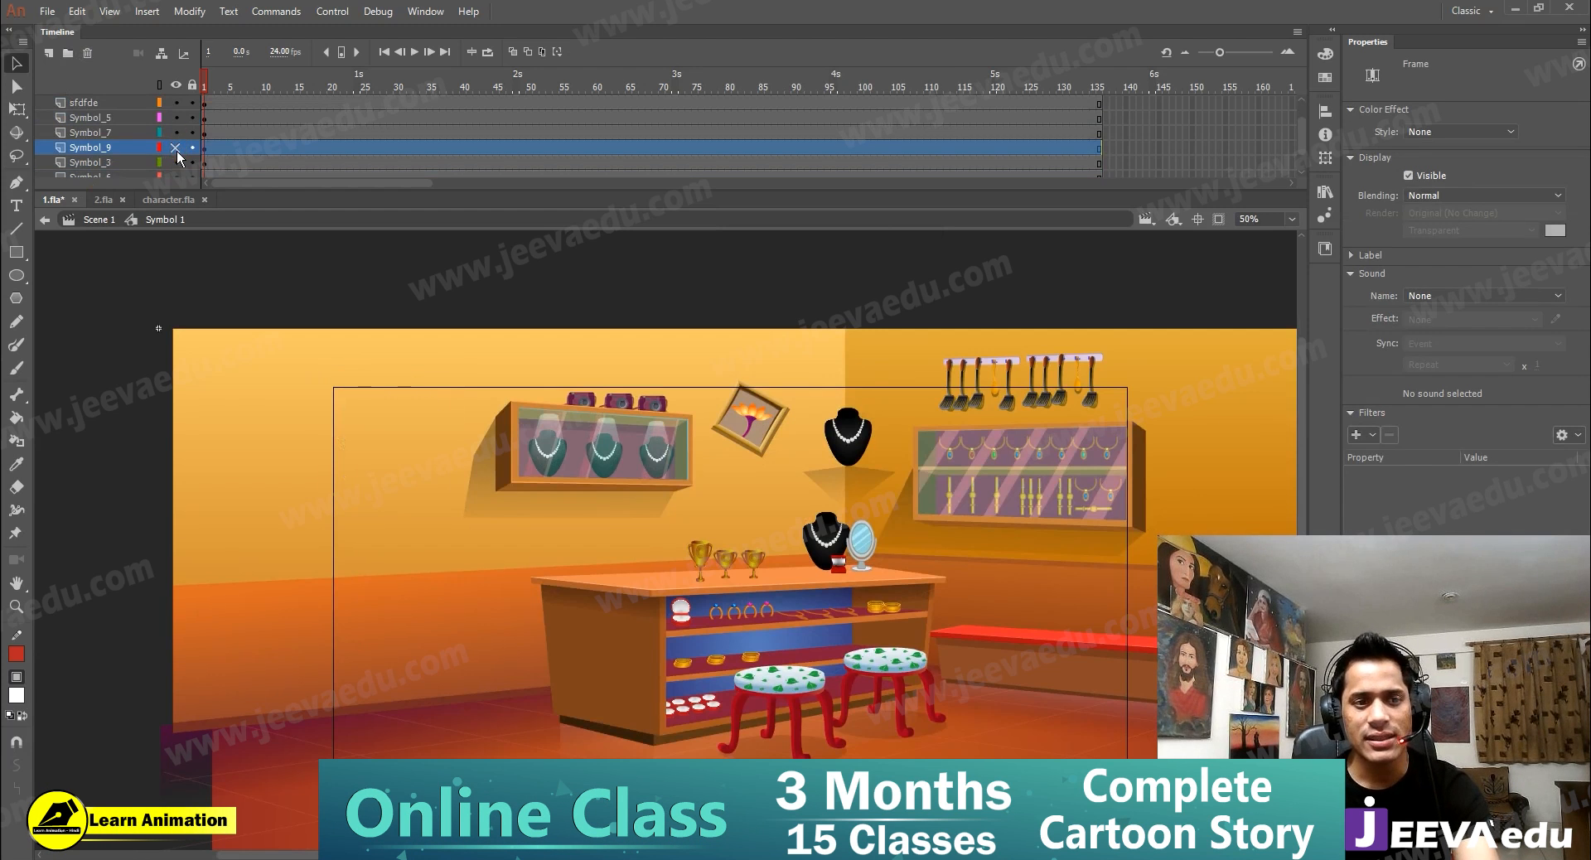
{"action": "left_click", "coordinate": [177, 151]}
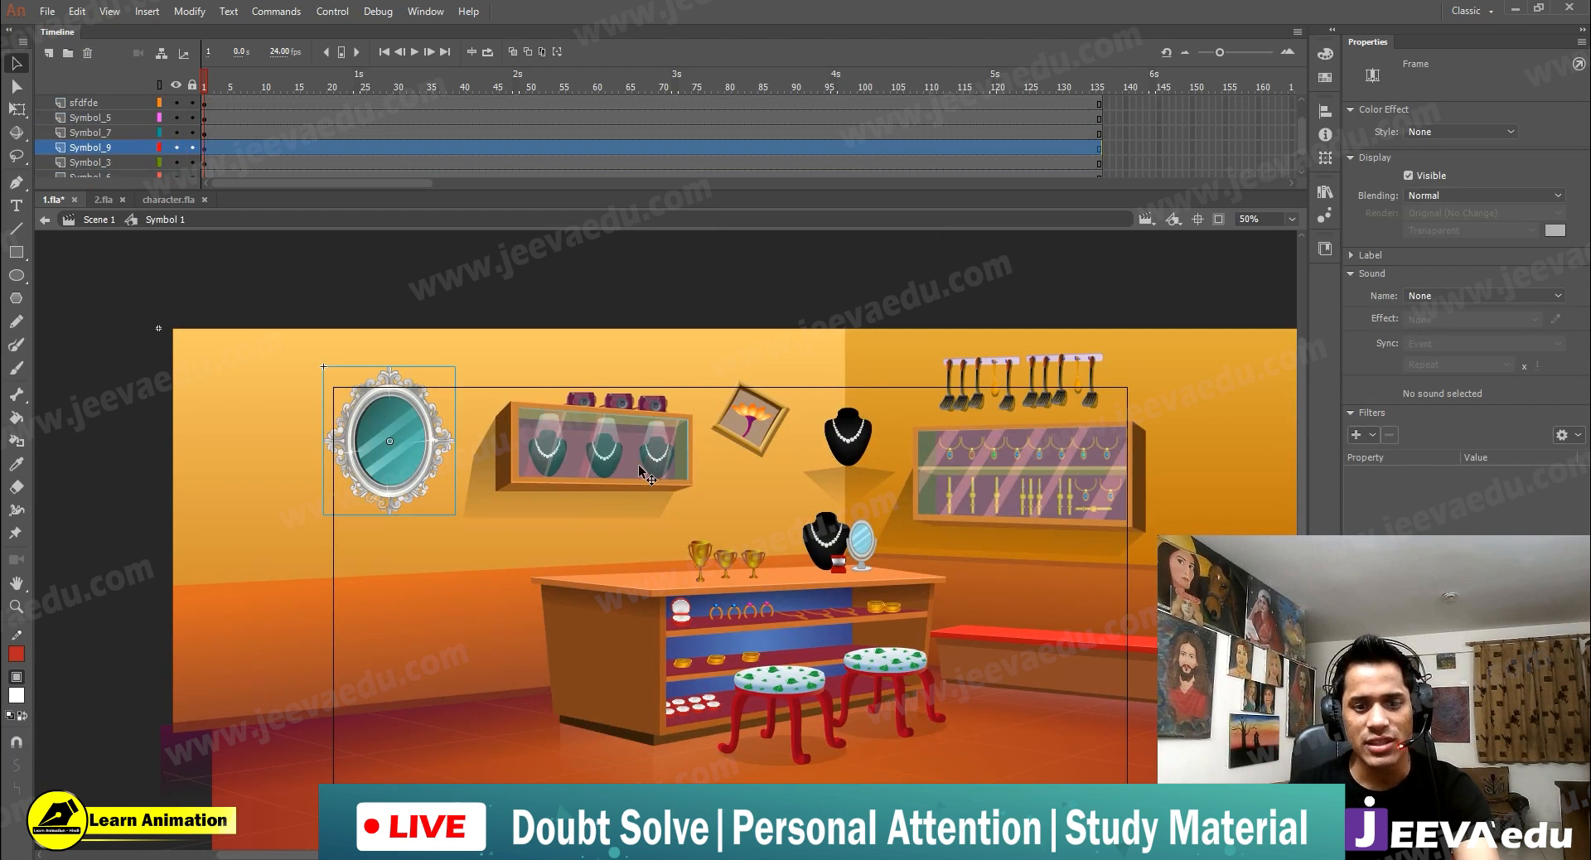
{"action": "left_click", "coordinate": [638, 464]}
{"action": "left_click", "coordinate": [177, 132]}
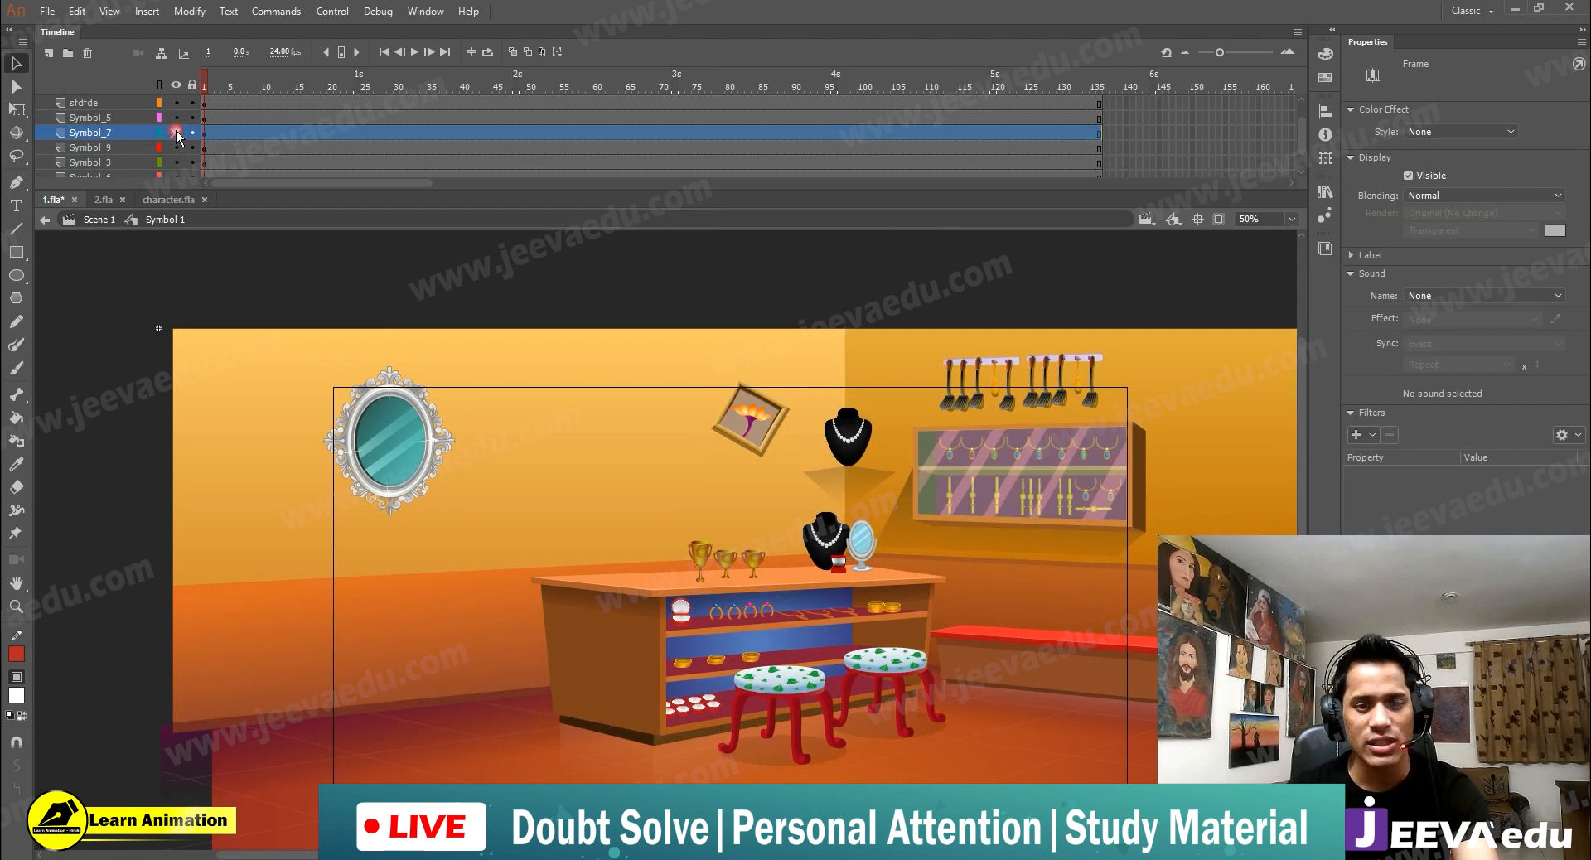
{"action": "left_click", "coordinate": [176, 132]}
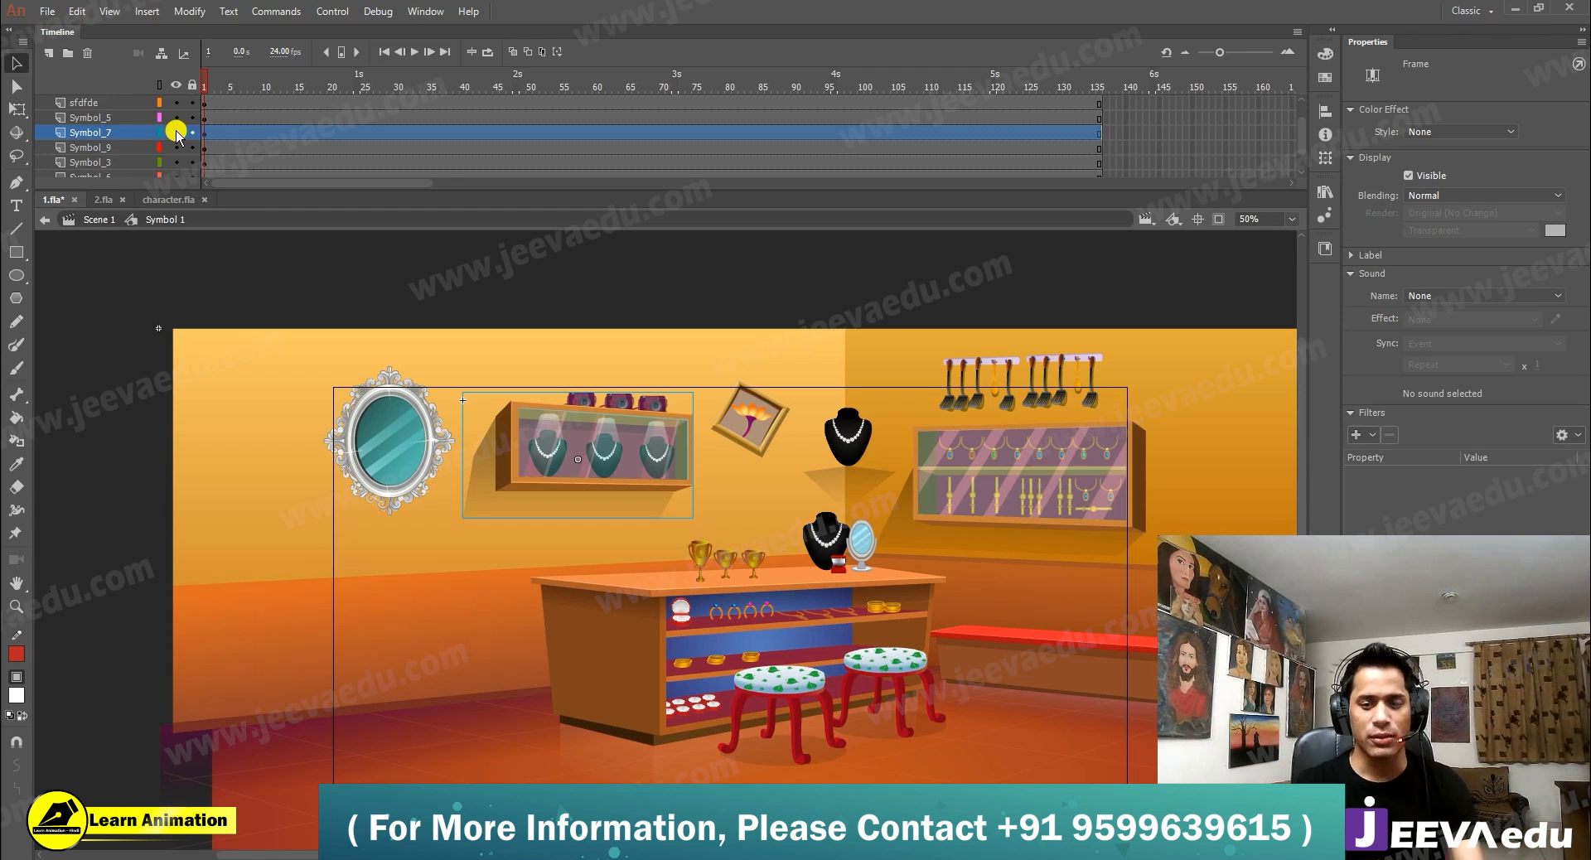
Step: Select the jewellery counter and open its symbol for editing in place
{"action": "key", "text": "ctrl+minus"}
{"action": "left_click", "coordinate": [683, 544]}
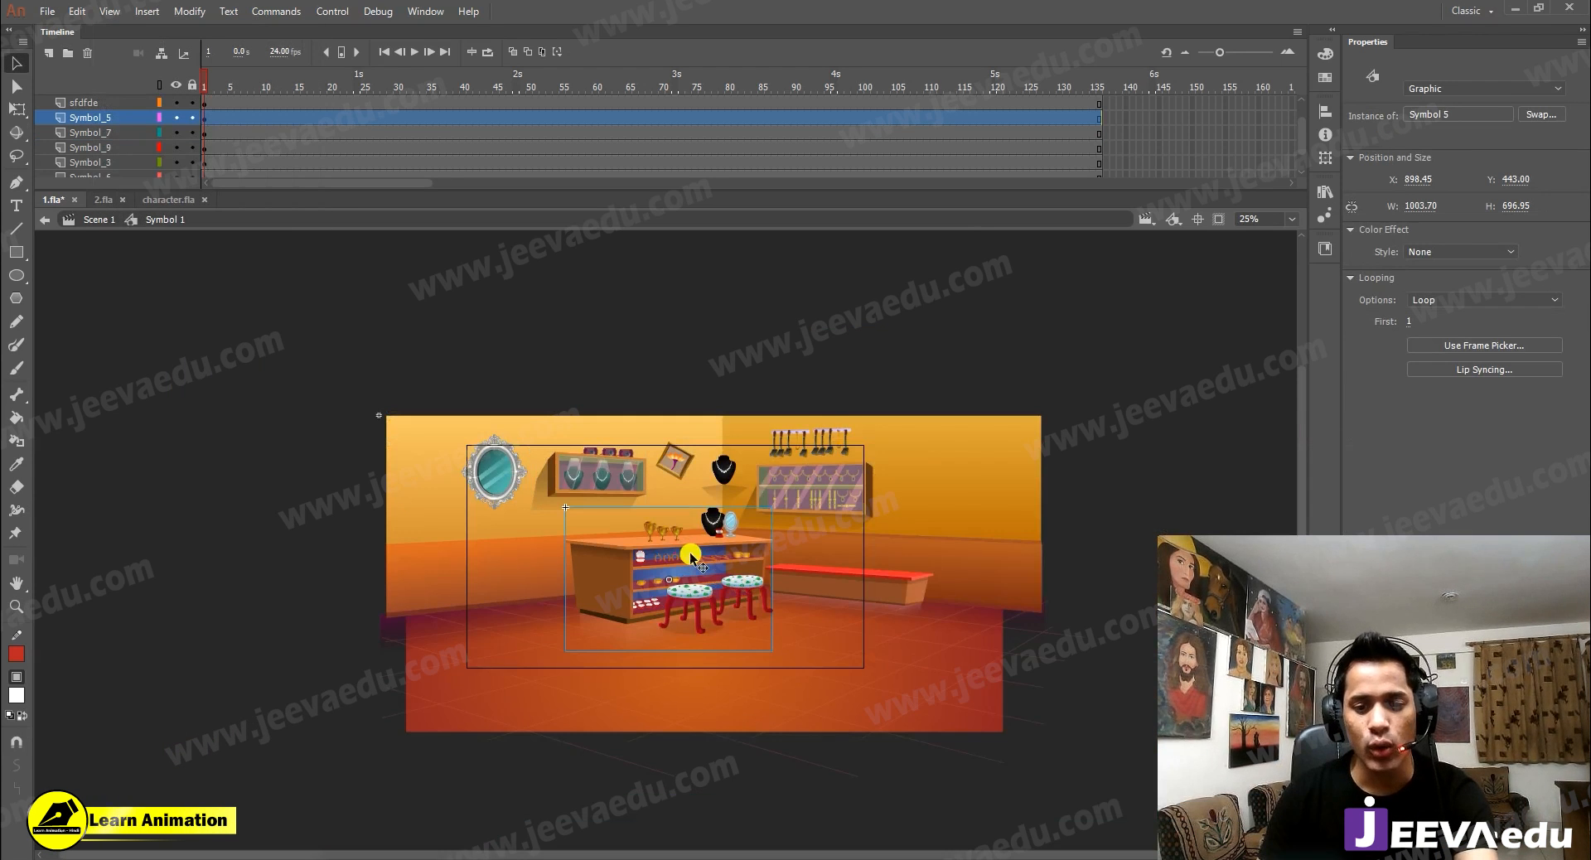
{"action": "key", "text": "ctrl+equal"}
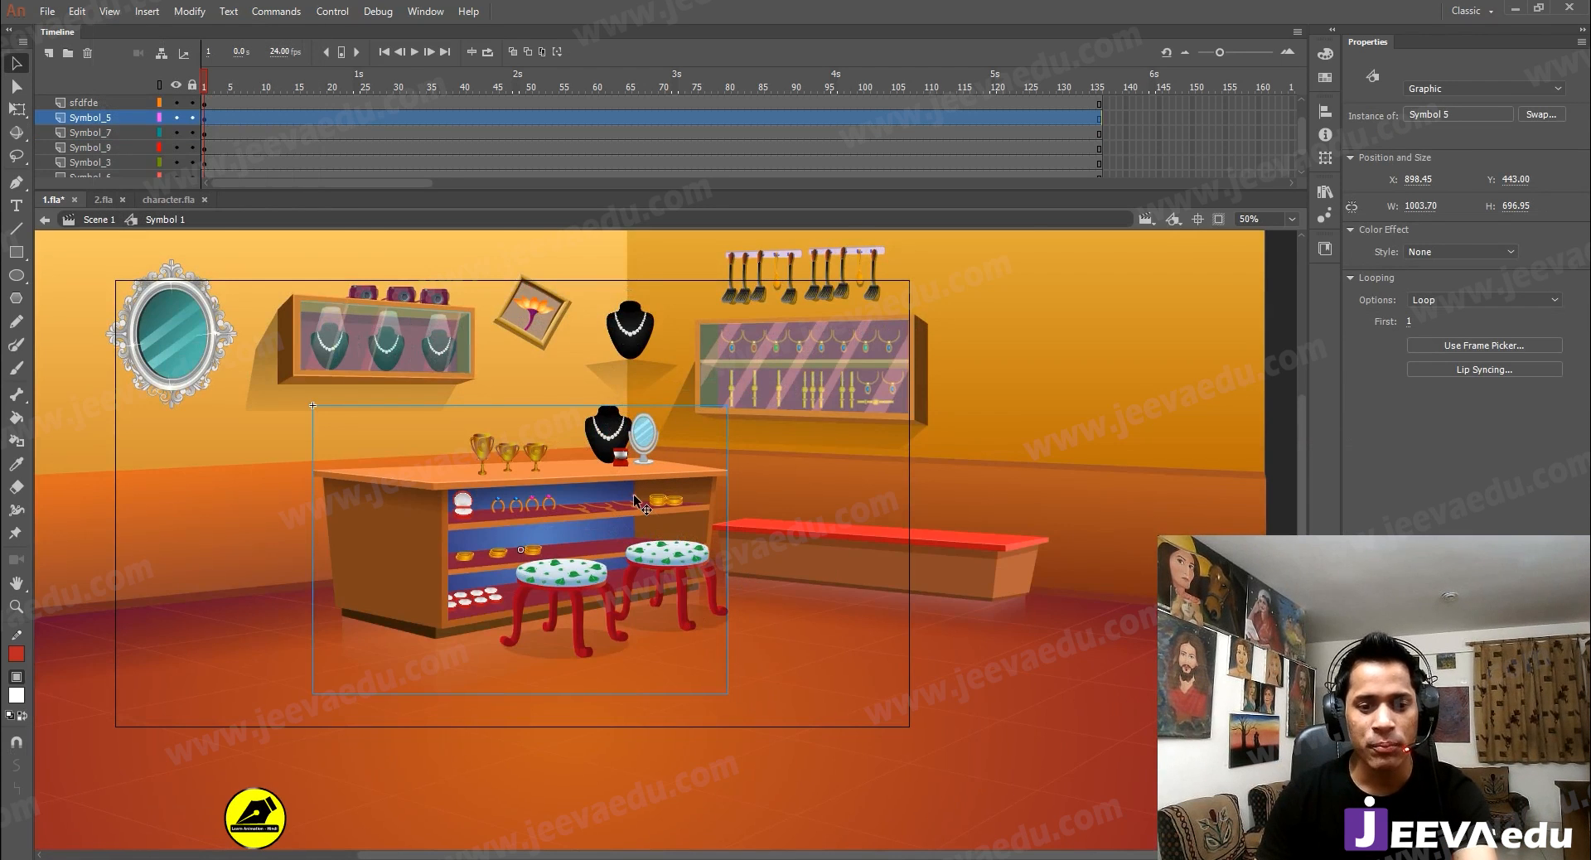
{"action": "double_click", "coordinate": [637, 497]}
{"action": "double_click", "coordinate": [729, 520]}
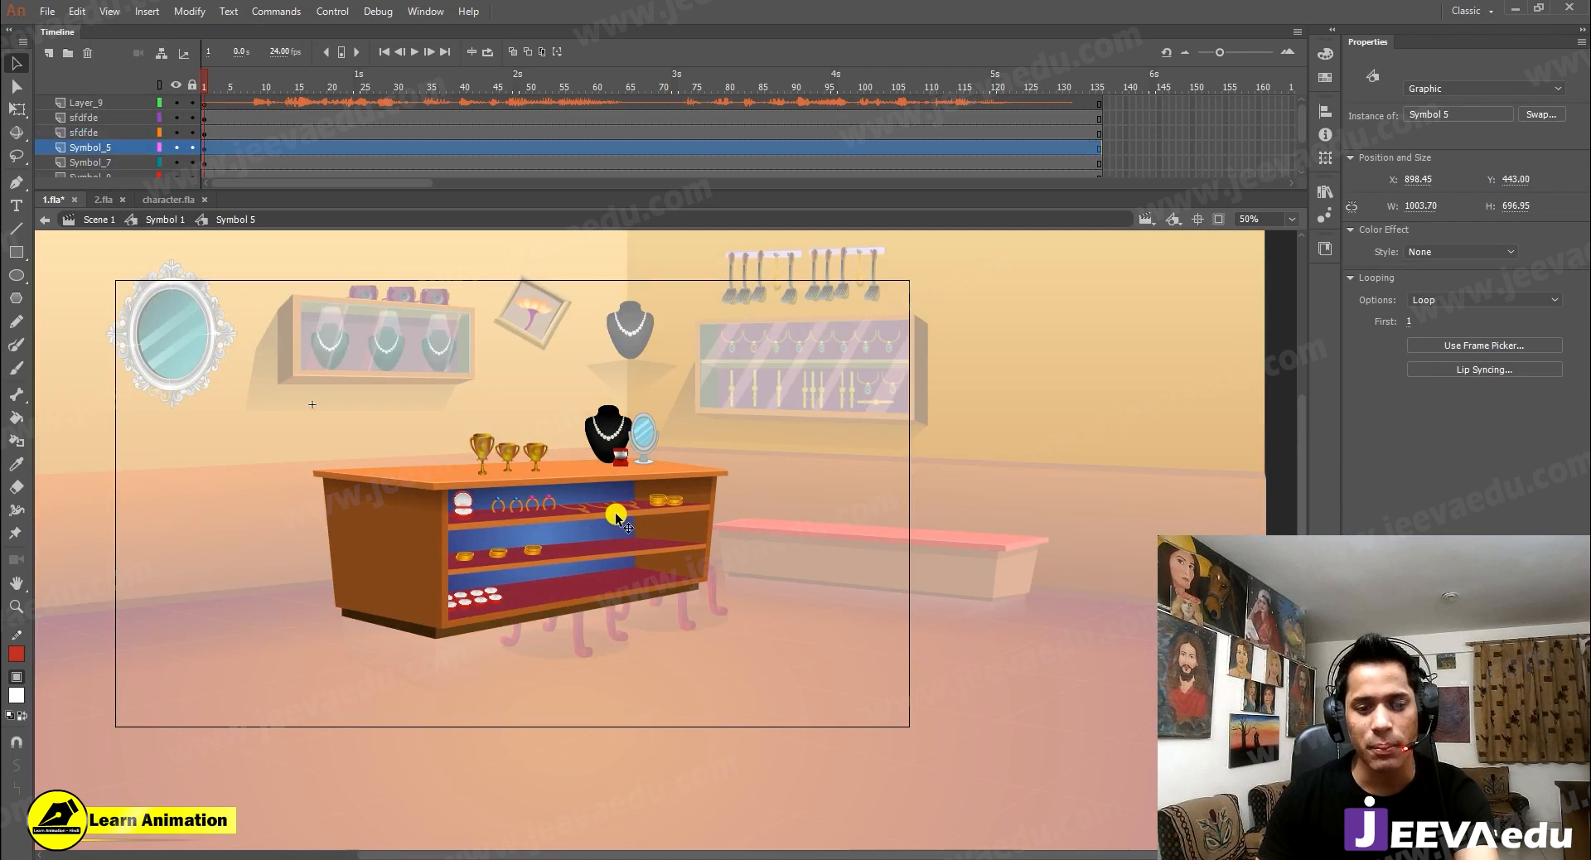
{"action": "mouse_move", "coordinate": [627, 494]}
{"action": "left_mouse_down"}
{"action": "mouse_move", "coordinate": [659, 466]}
{"action": "mouse_move", "coordinate": [610, 495]}
{"action": "left_mouse_up"}
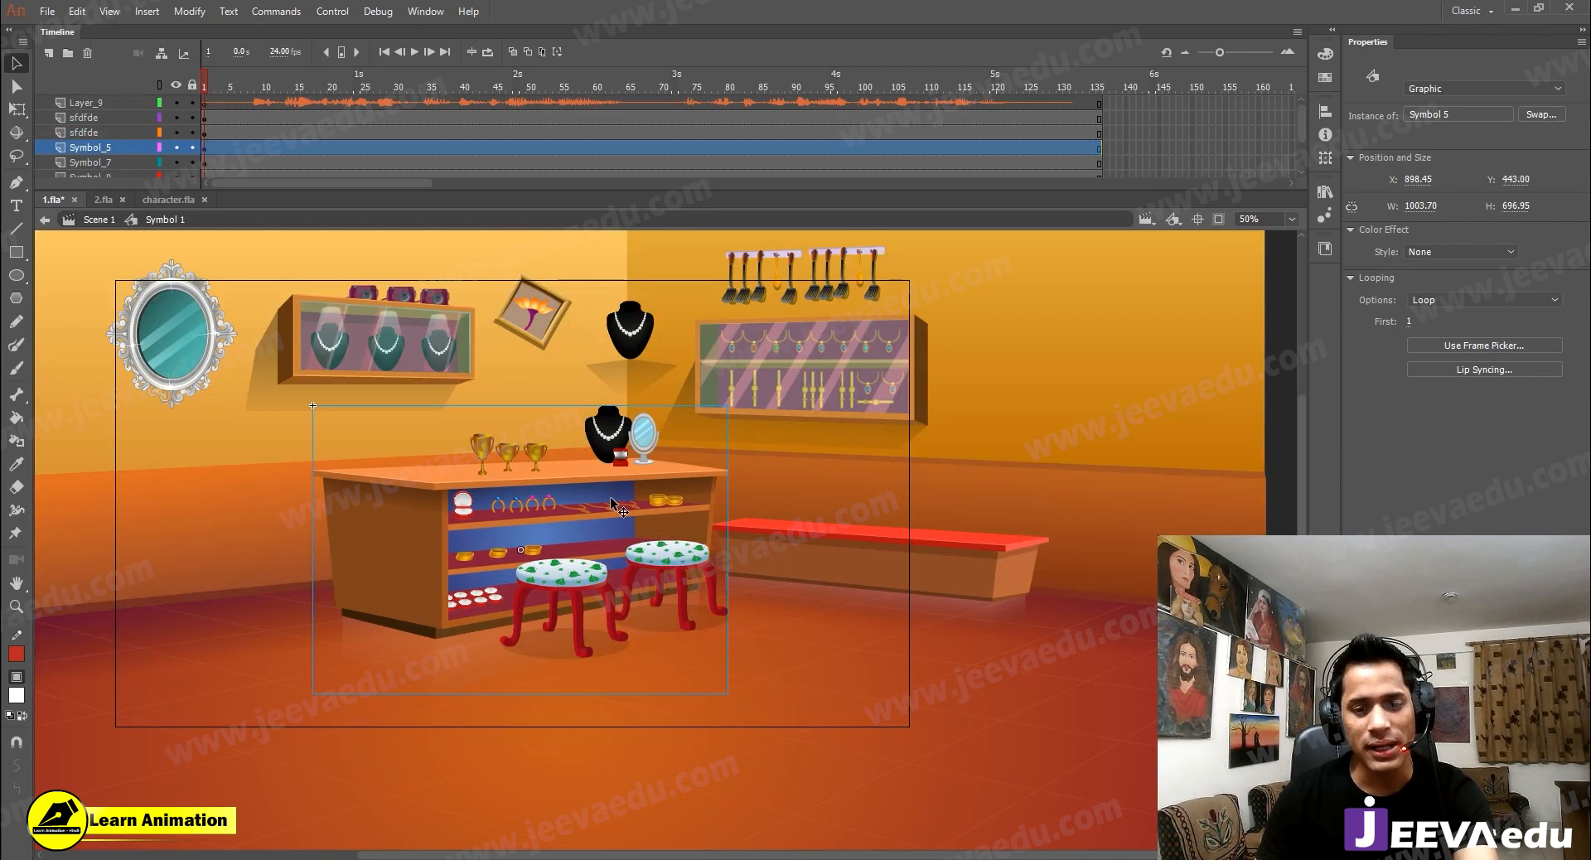
{"action": "double_click", "coordinate": [610, 495]}
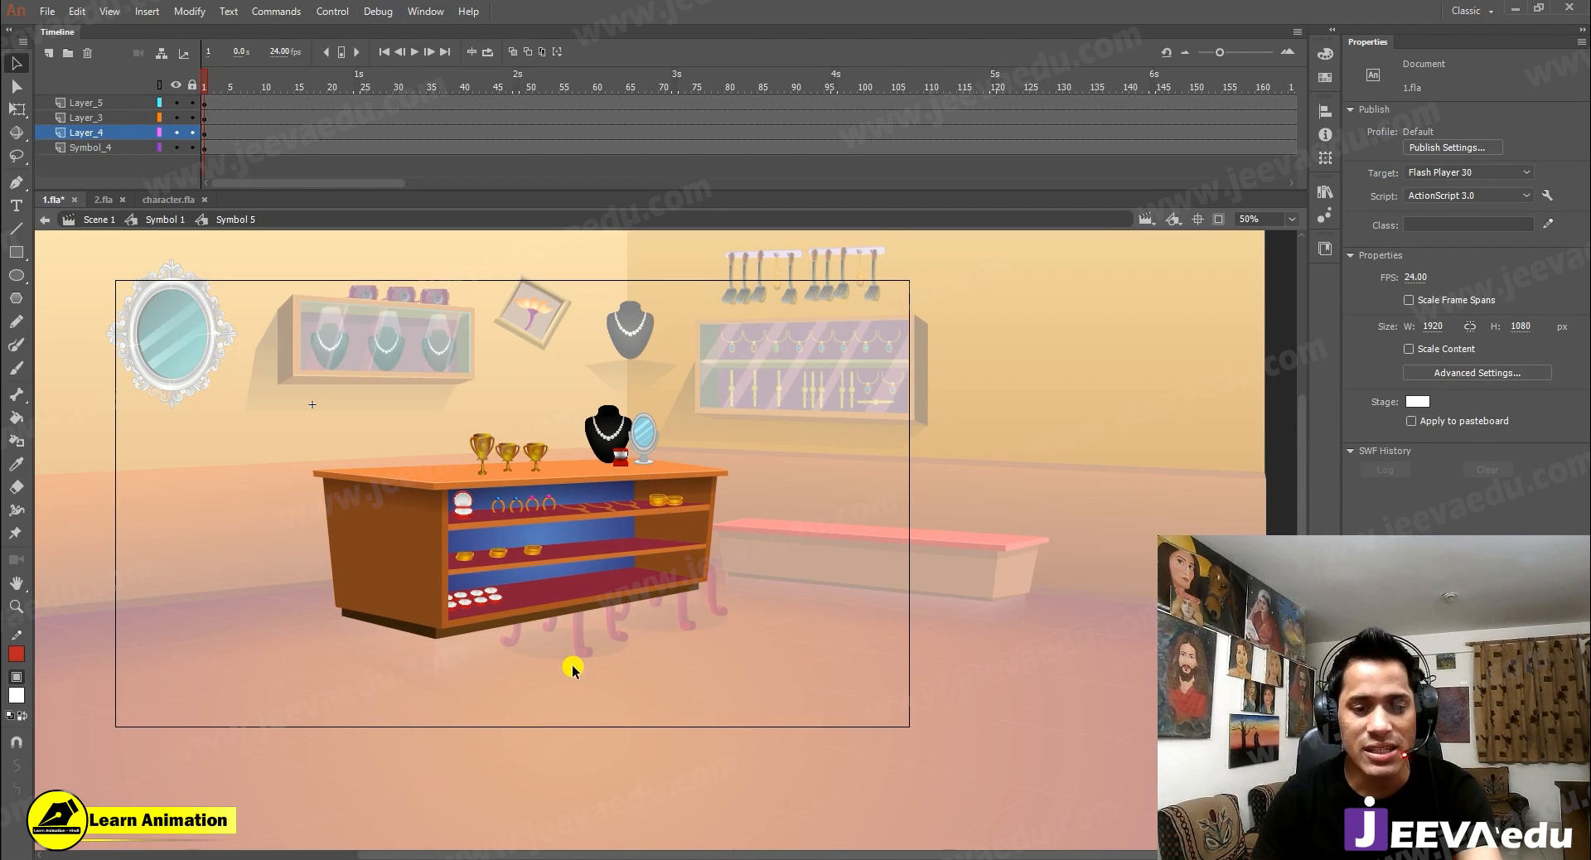
Step: Select the red ring box and the table mirror on the counter to examine them as separate objects
{"action": "key", "text": "z"}
{"action": "left_click", "coordinate": [614, 425]}
{"action": "key", "text": "v"}
{"action": "mouse_move", "coordinate": [576, 513]}
{"action": "left_mouse_down"}
{"action": "mouse_move", "coordinate": [541, 410]}
{"action": "mouse_move", "coordinate": [577, 514]}
{"action": "left_mouse_up"}
{"action": "left_click", "coordinate": [600, 556]}
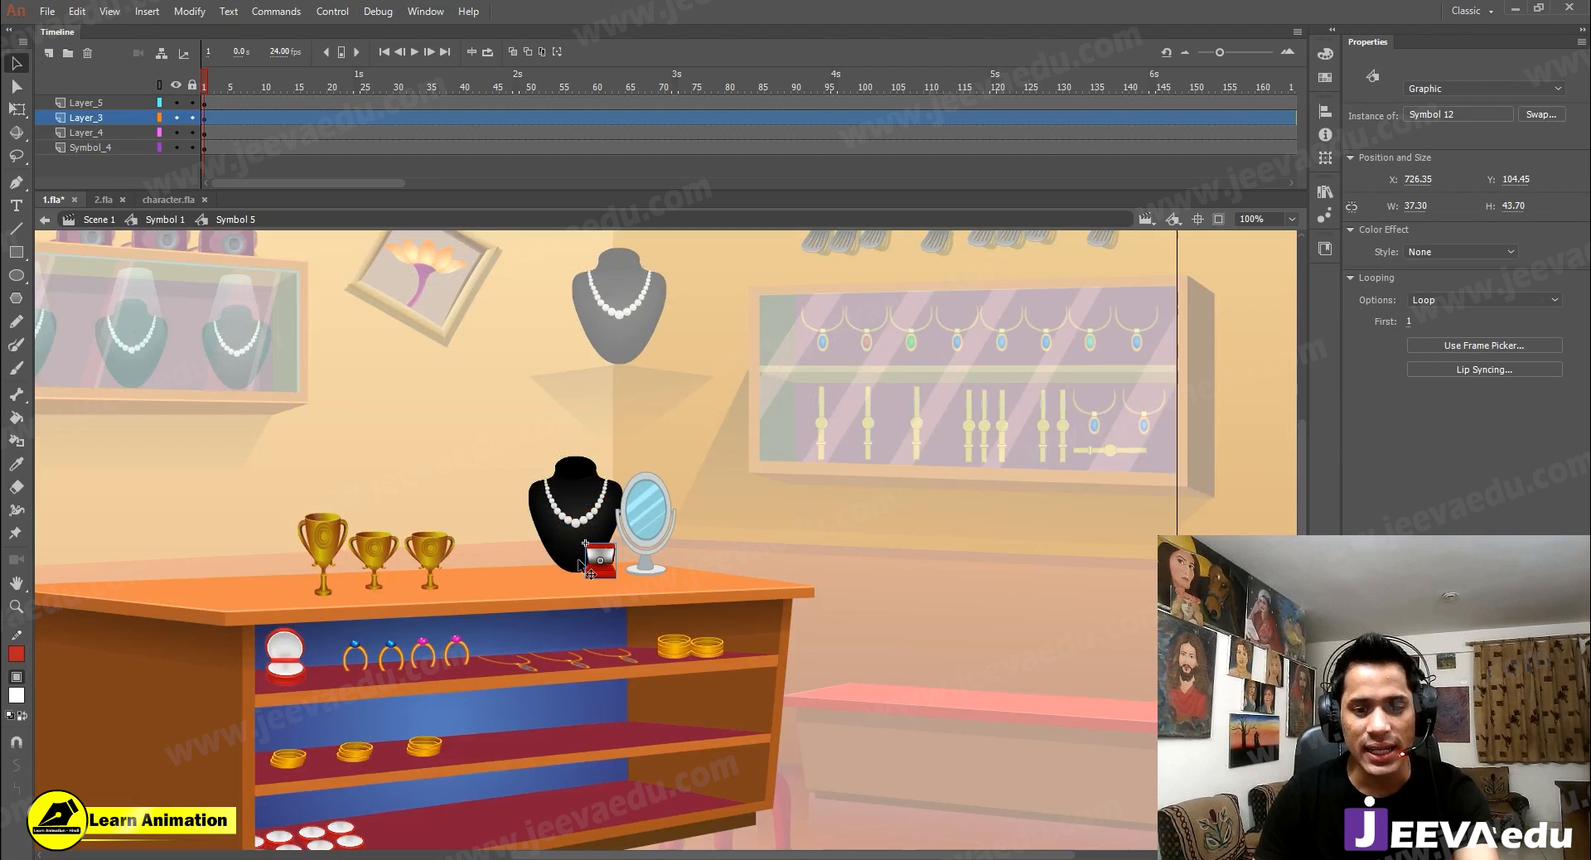
{"action": "left_click", "coordinate": [651, 528]}
{"action": "key", "text": "z"}
{"action": "left_click", "coordinate": [680, 573]}
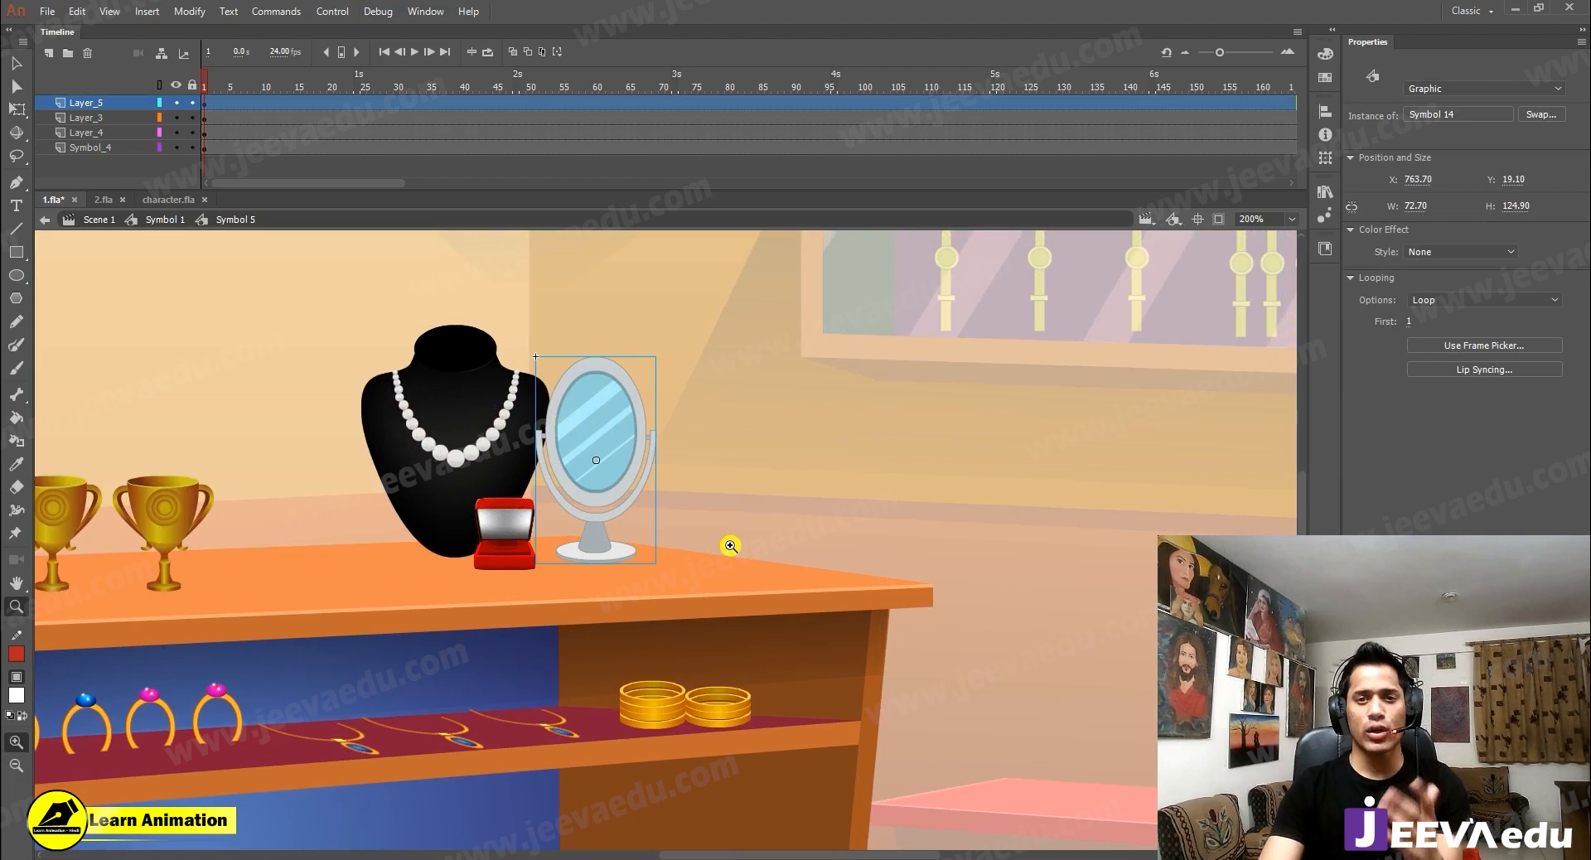
Step: Nudge the red ring box on the counter toward the mirror and slightly up, to X 726.35, Y 104.45
{"action": "left_click", "coordinate": [525, 518]}
{"action": "key", "text": "v"}
{"action": "left_click", "coordinate": [613, 609]}
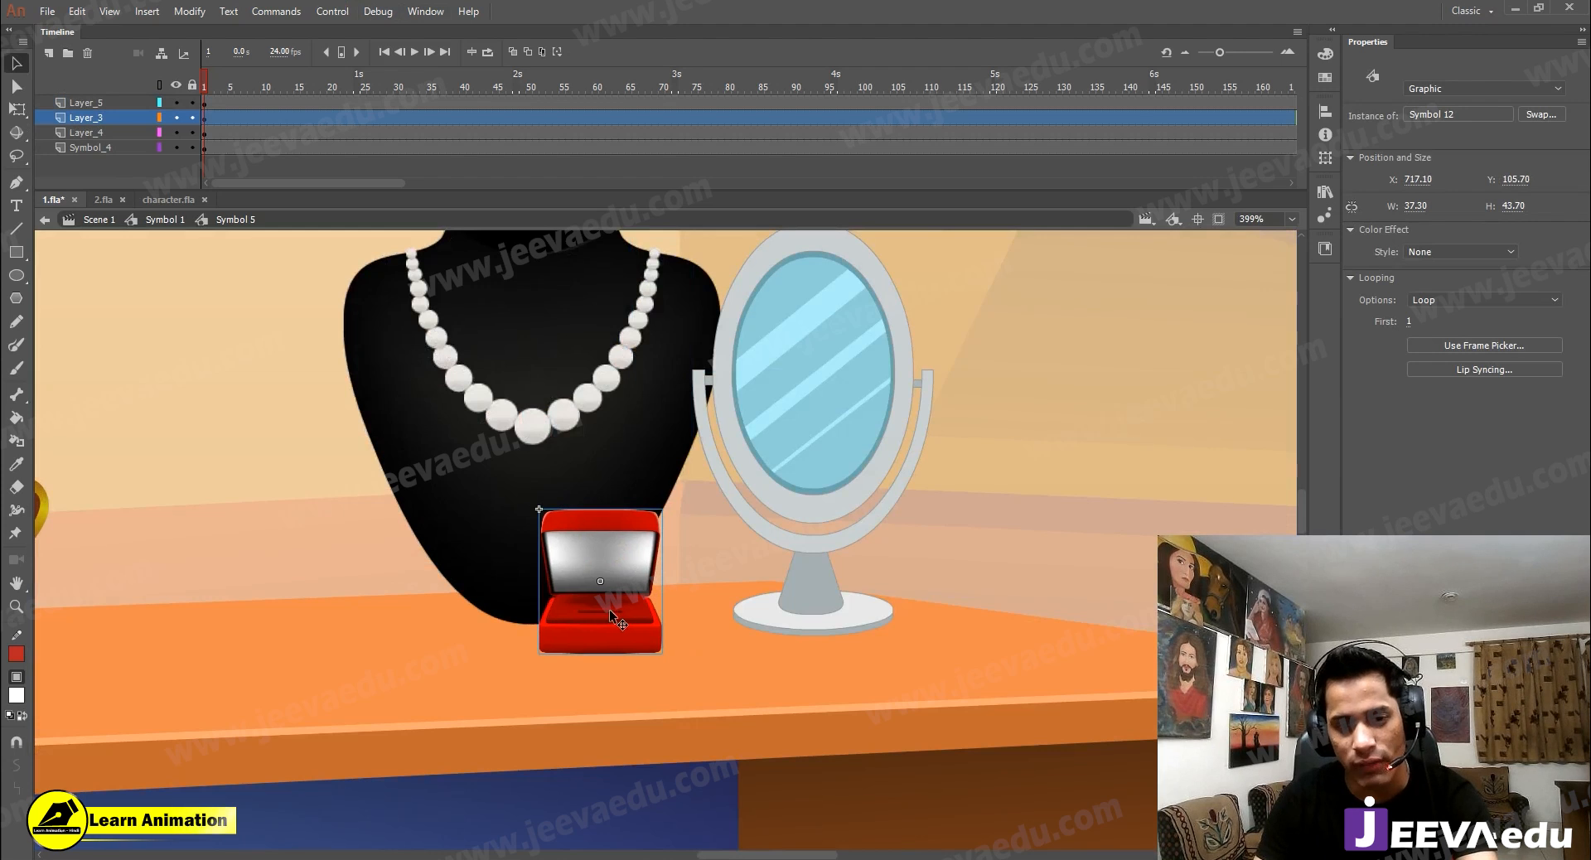
{"action": "key", "text": "Right"}
{"action": "key", "text": "Right"}
{"action": "key", "text": "Right"}
{"action": "key", "text": "Right"}
{"action": "key", "text": "Right"}
{"action": "key", "text": "Right"}
{"action": "key", "text": "Right"}
{"action": "key", "text": "Right"}
{"action": "key", "text": "Right"}
{"action": "key", "text": "Up"}
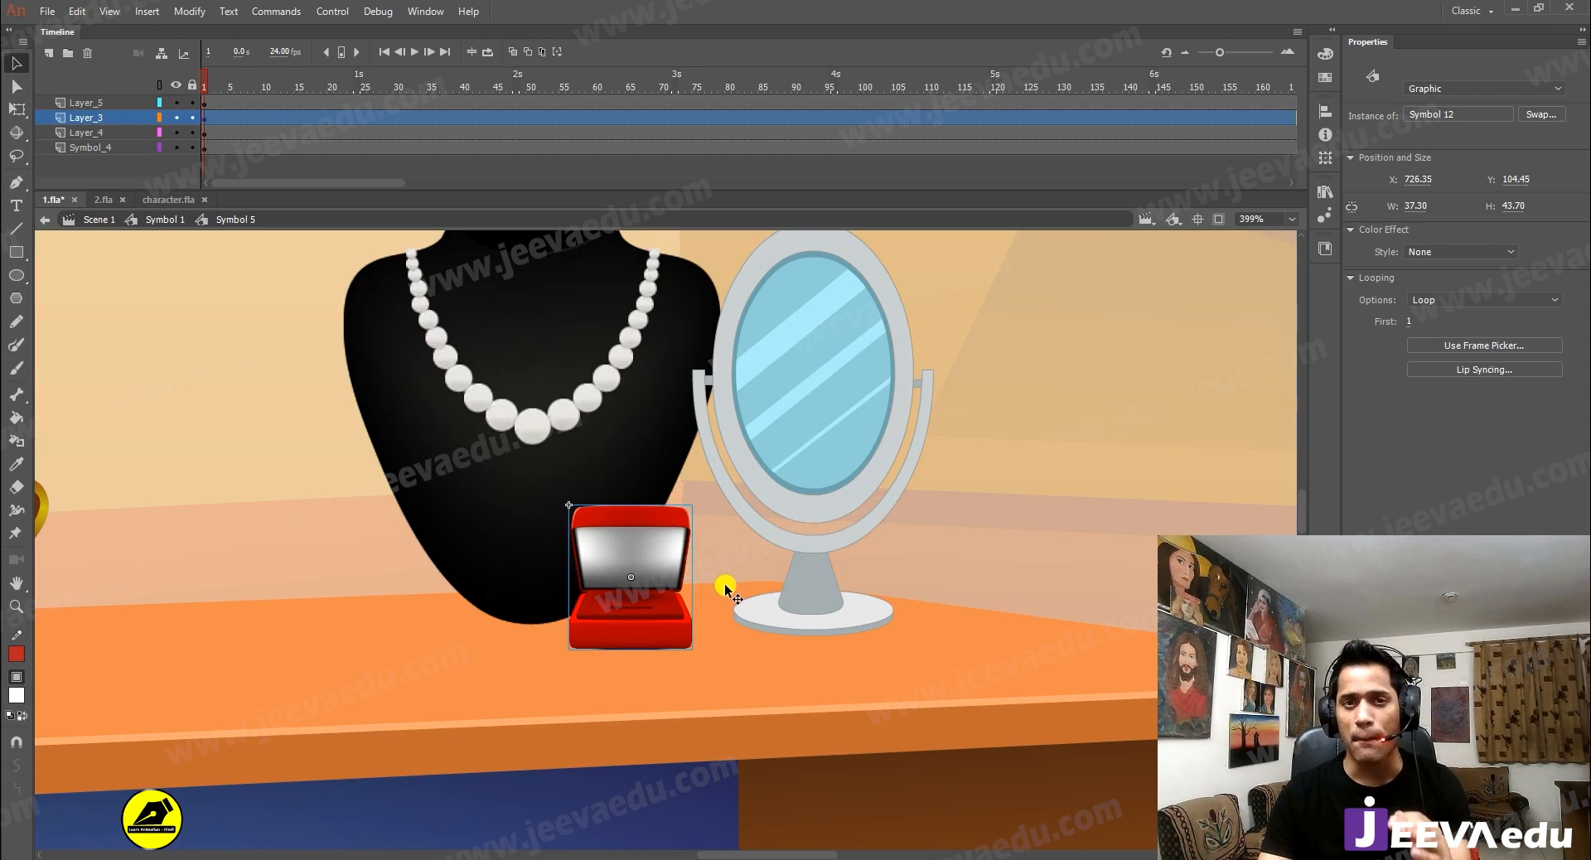
Step: Leave the counter symbol and return to the whole shop background in Symbol 1
{"action": "key", "text": "z"}
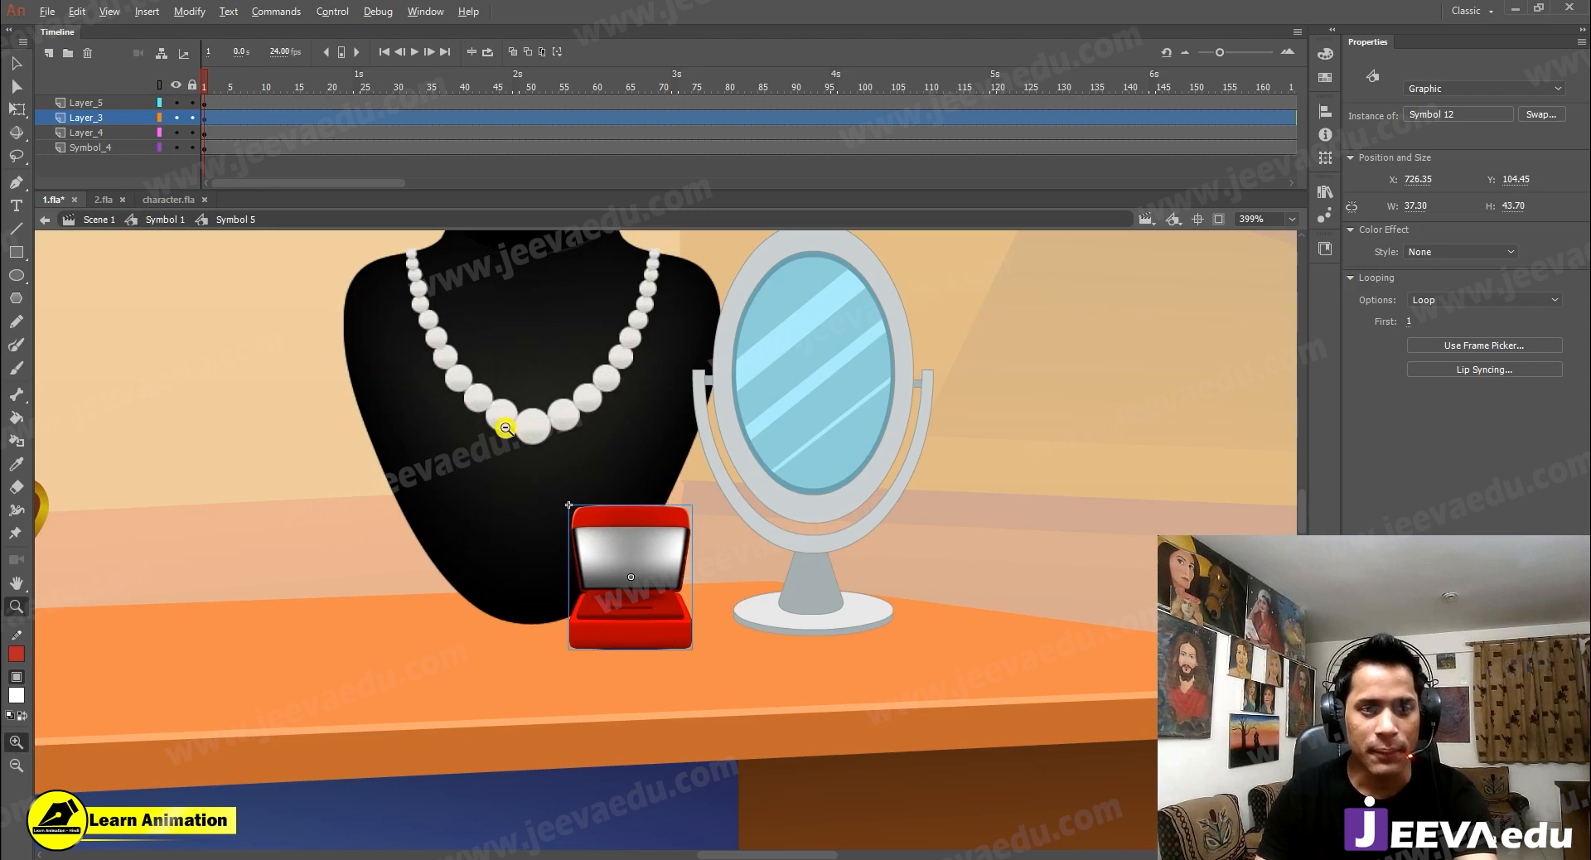
{"action": "left_click", "coordinate": [135, 219]}
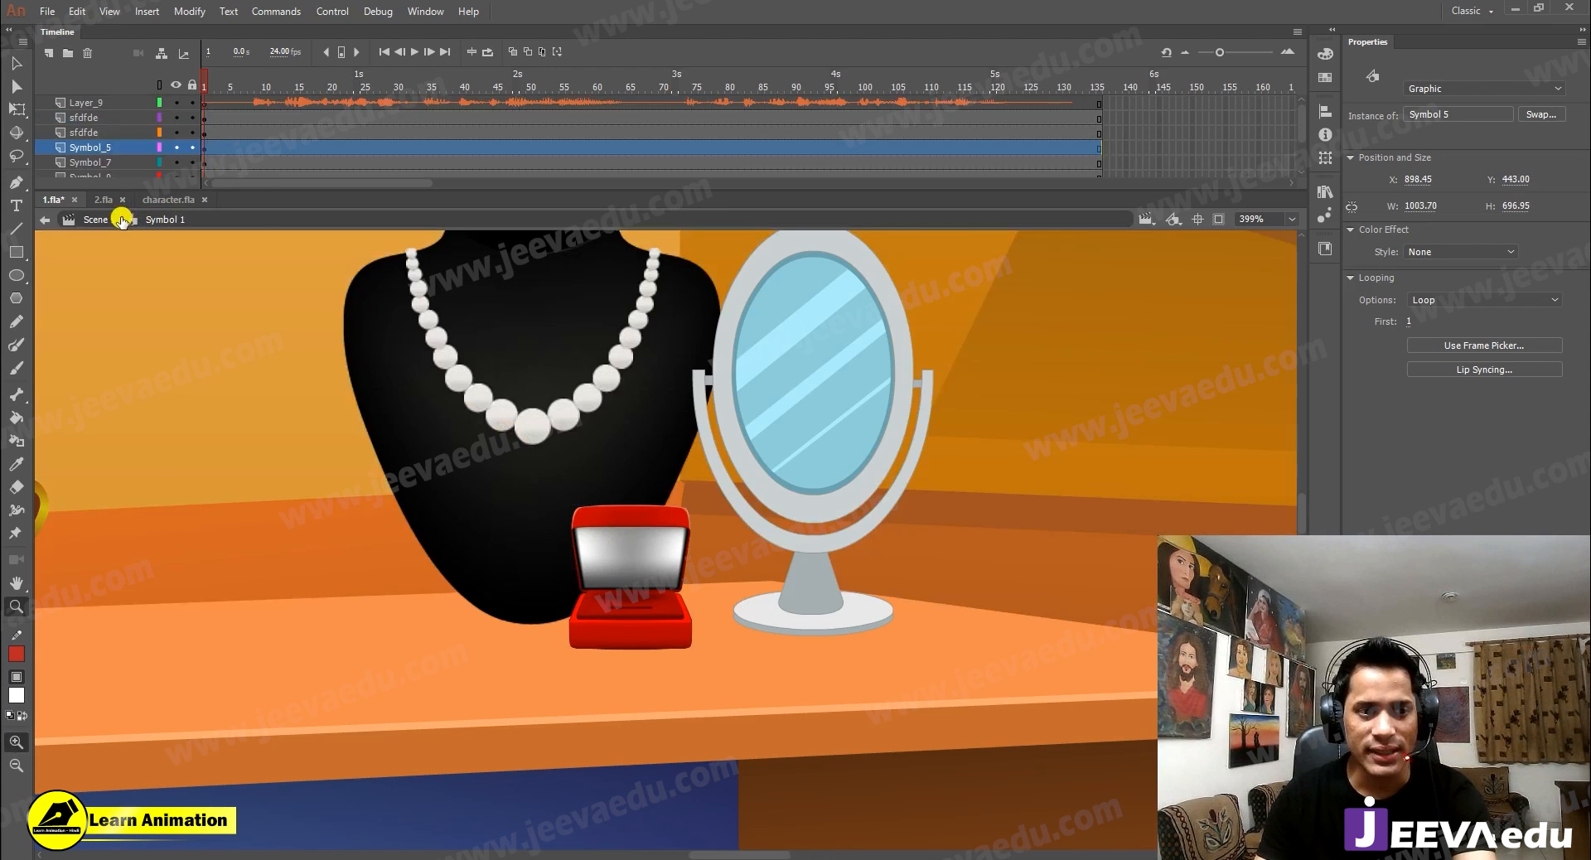
{"action": "left_click", "coordinate": [625, 526]}
{"action": "left_click", "coordinate": [712, 613]}
{"action": "left_click", "coordinate": [713, 614]}
{"action": "left_click", "coordinate": [713, 613]}
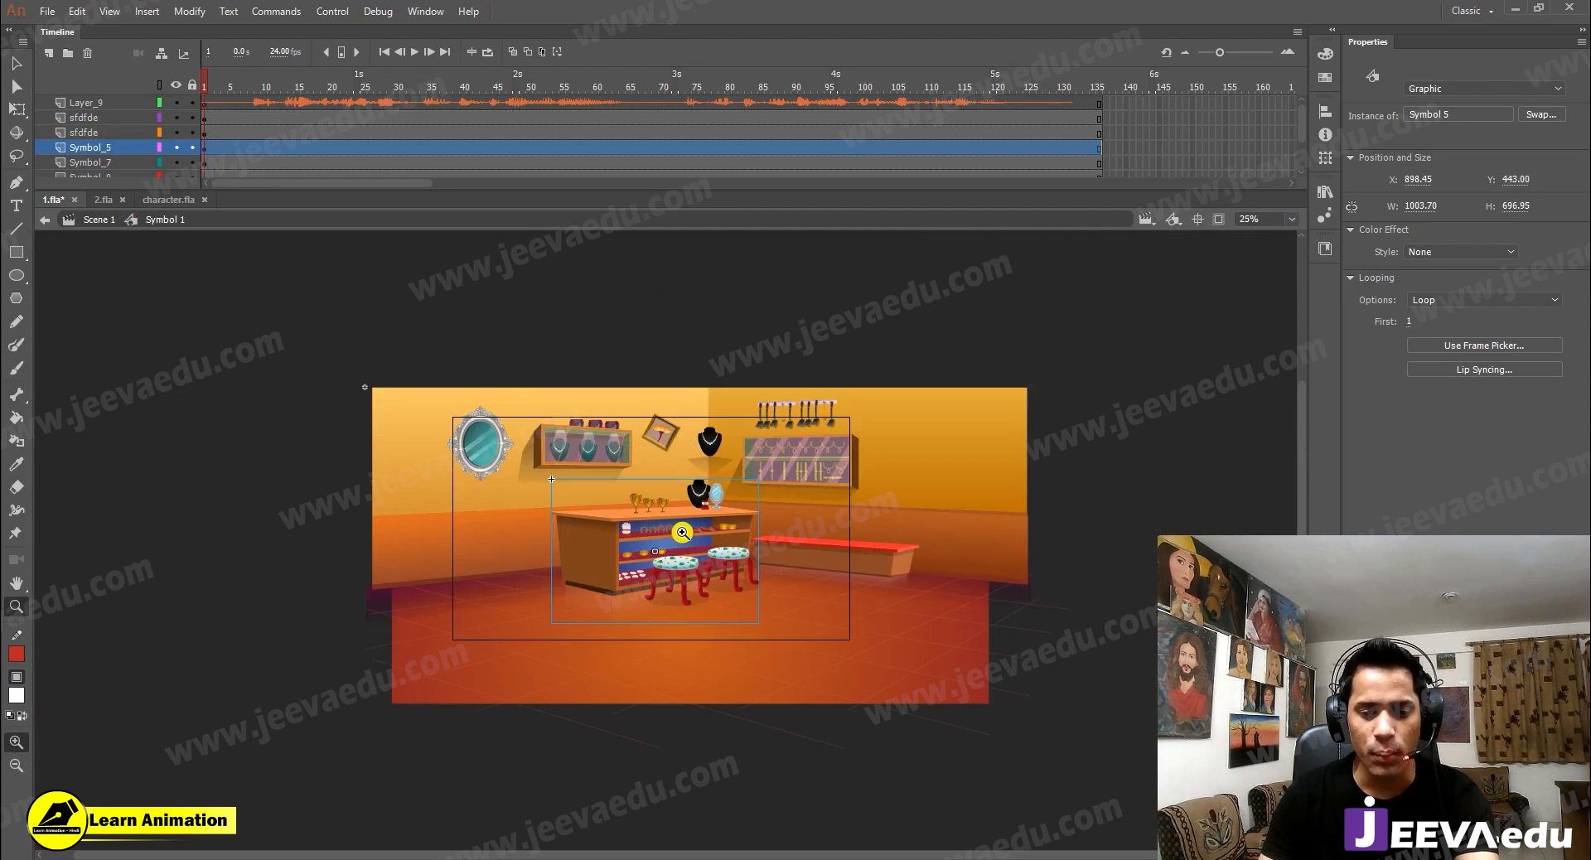
{"action": "left_click", "coordinate": [745, 541]}
{"action": "left_click_drag", "start_coordinate": [757, 558], "coordinate": [831, 483]}
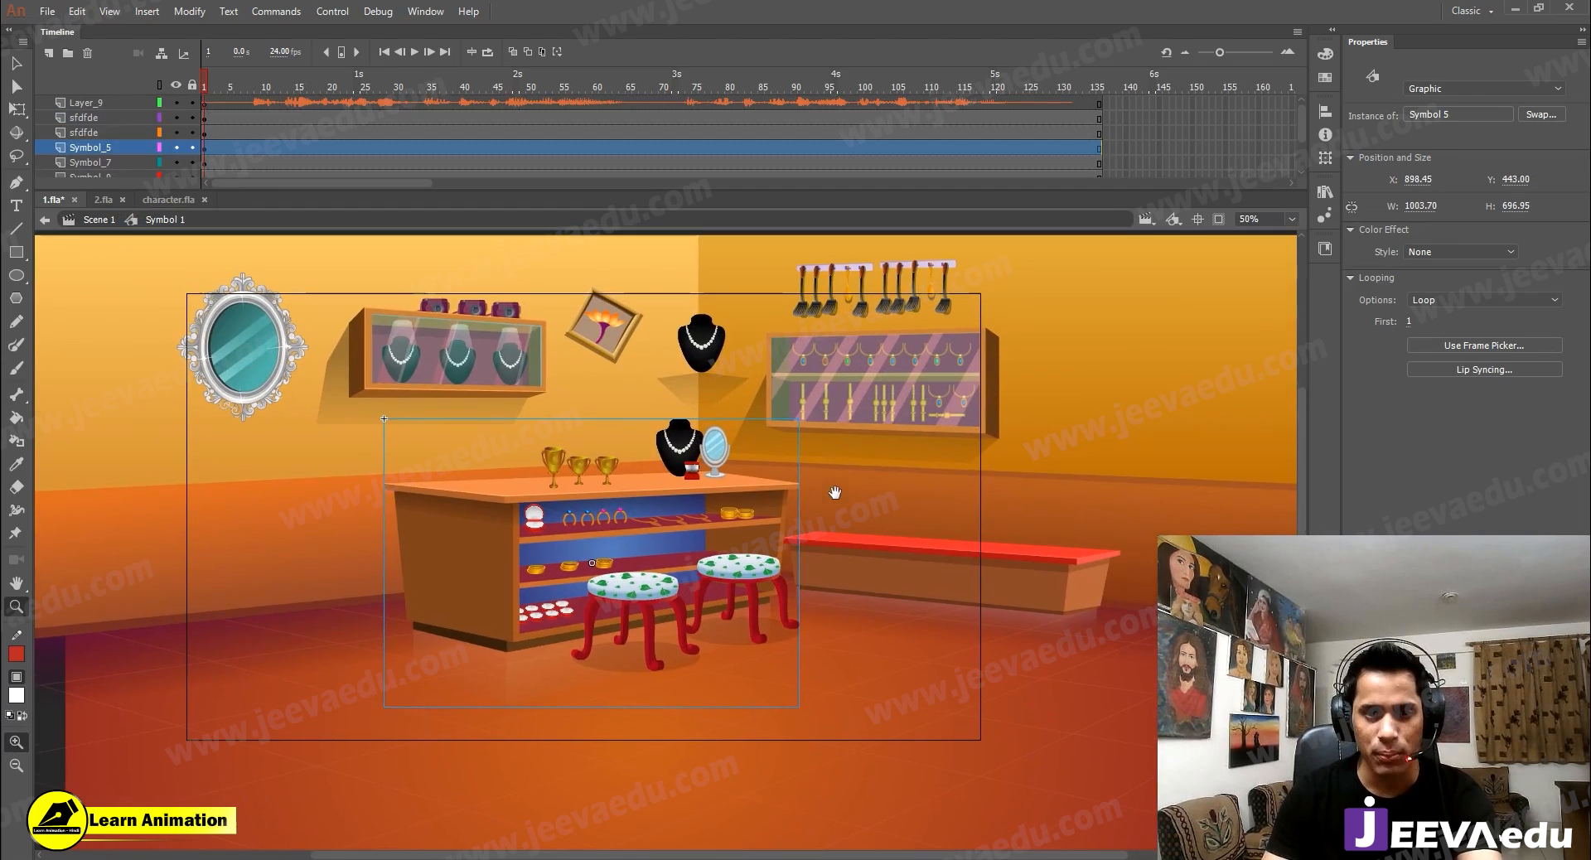
Step: Try moving the stools in front of the counter, undo the moves, and select the bench and the necklace wall cabinet
{"action": "key", "text": "v"}
{"action": "left_click", "coordinate": [648, 588]}
{"action": "left_click_drag", "start_coordinate": [648, 621], "coordinate": [525, 610]}
{"action": "key", "text": "ctrl+z"}
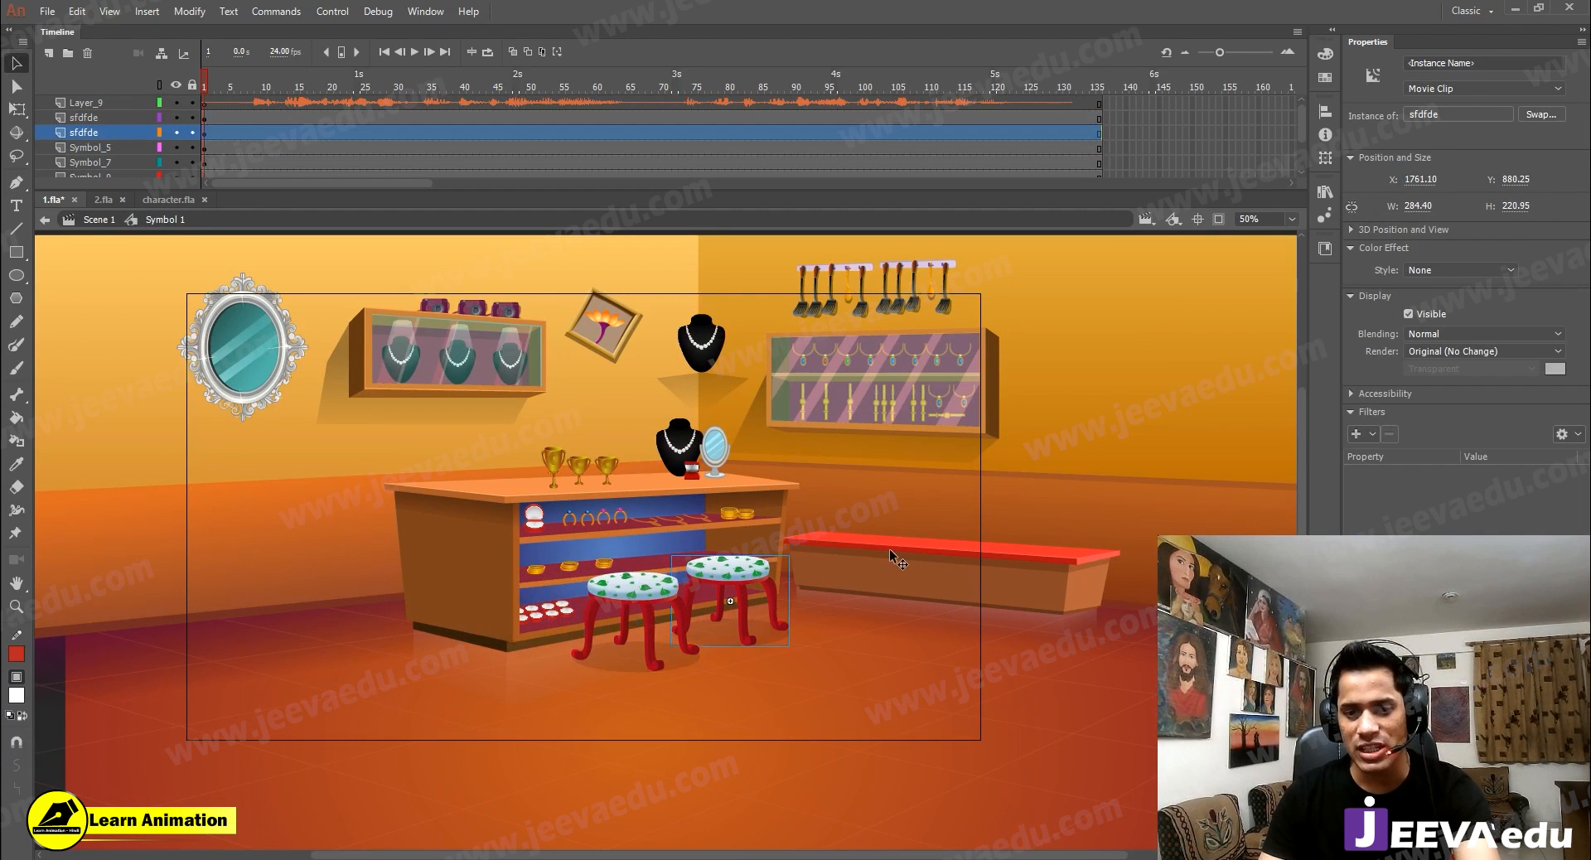
{"action": "left_click", "coordinate": [923, 563]}
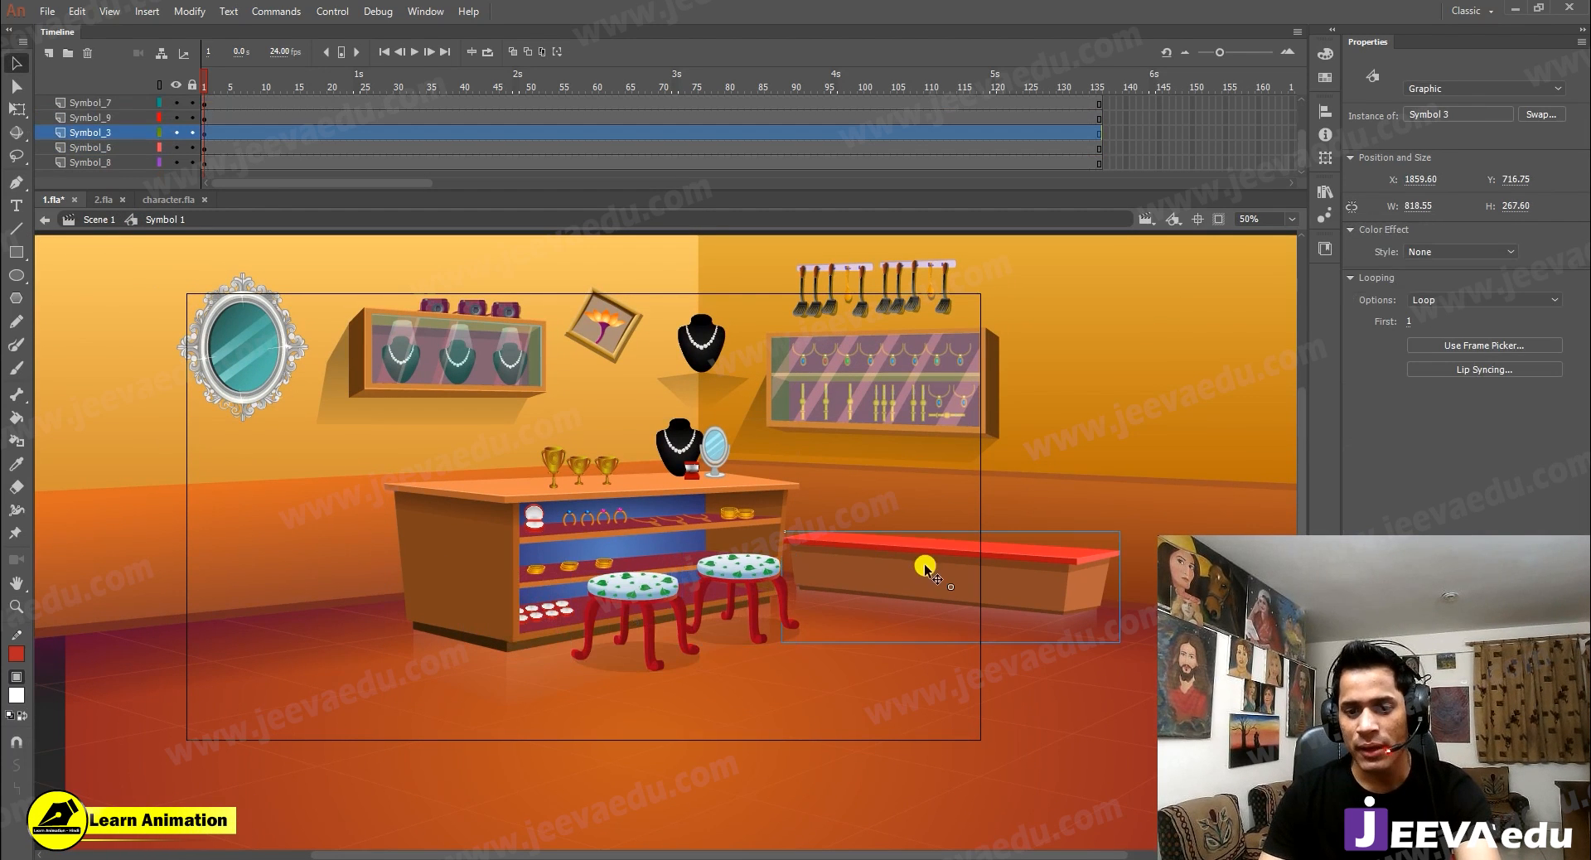
{"action": "left_click", "coordinate": [883, 402]}
Step: Select all the background objects and shift them 80 px to the left, to X -80
{"action": "key", "text": "z"}
{"action": "left_click", "coordinate": [556, 565], "text": "alt"}
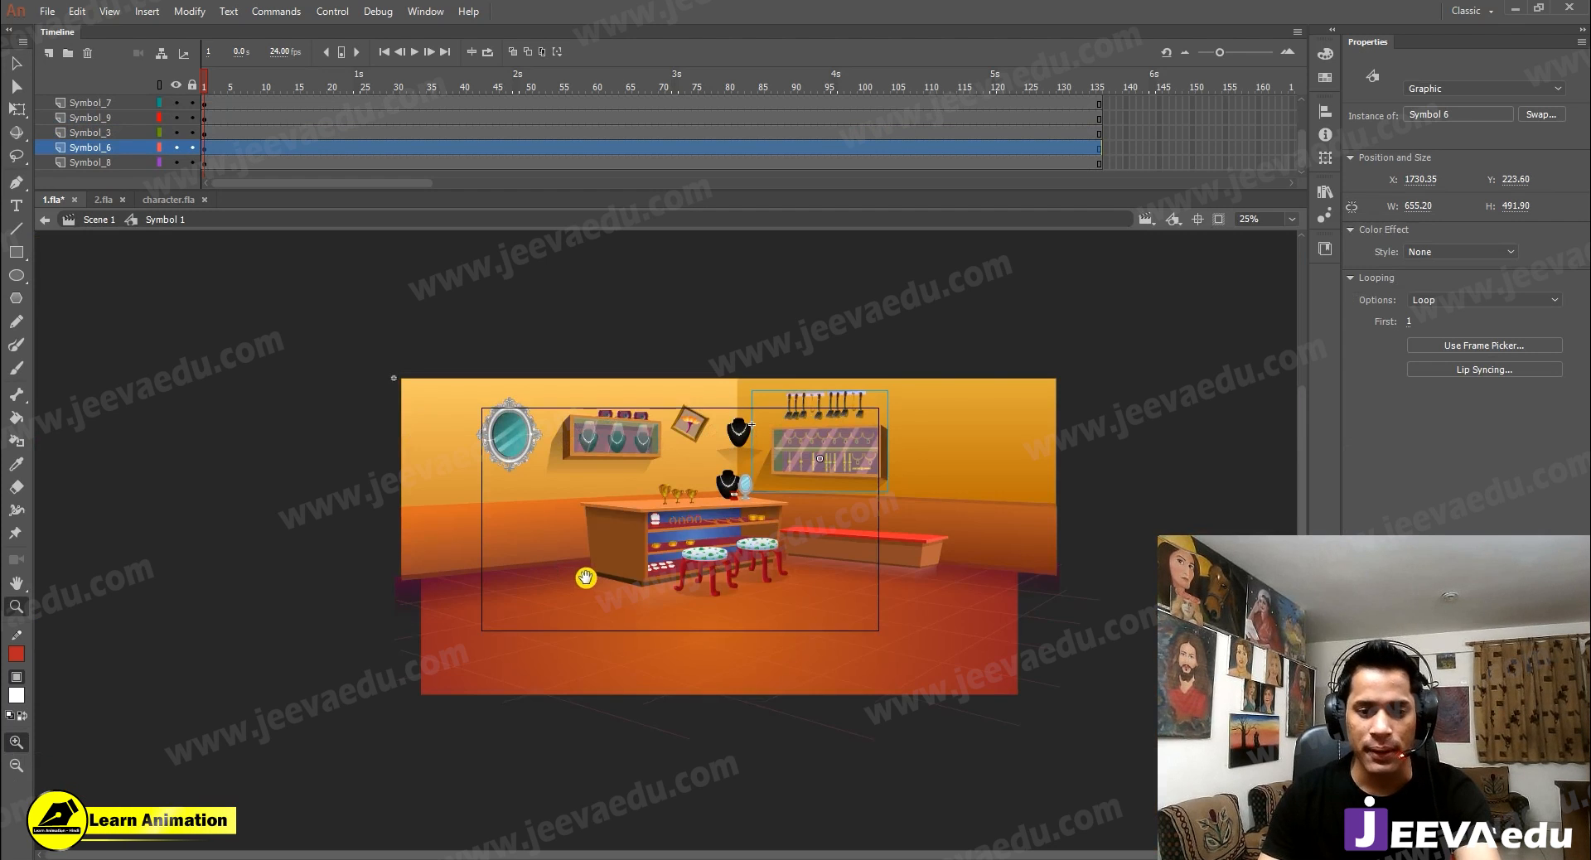
{"action": "key", "text": "v"}
{"action": "left_click_drag", "start_coordinate": [381, 341], "coordinate": [1011, 714]}
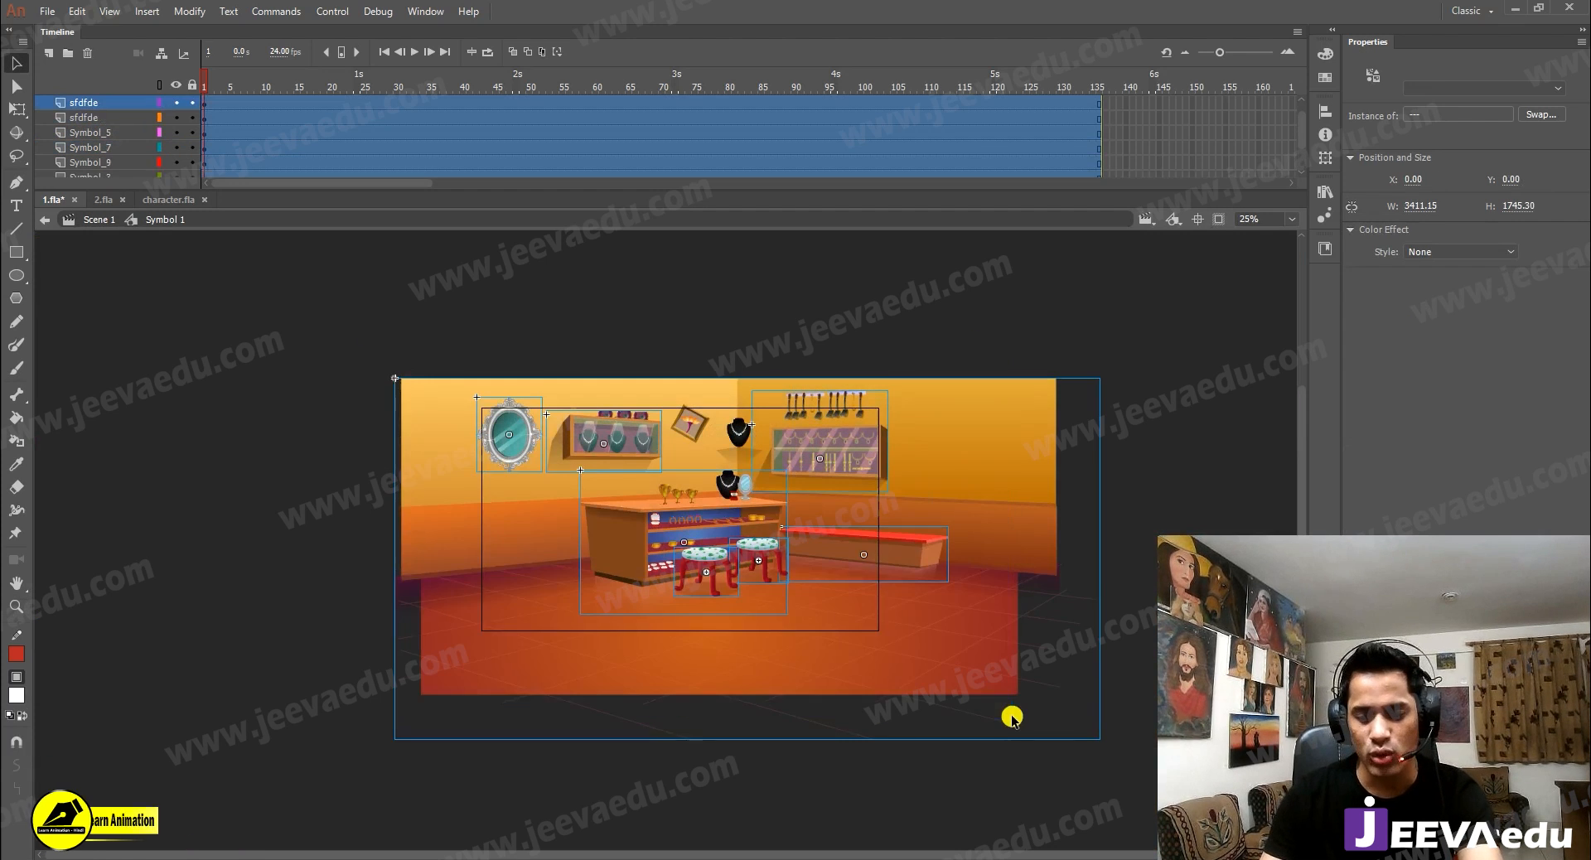
{"action": "key", "text": "shift+Left"}
{"action": "key", "text": "shift+Left"}
{"action": "key", "text": "shift+Left"}
{"action": "key", "text": "shift+Left"}
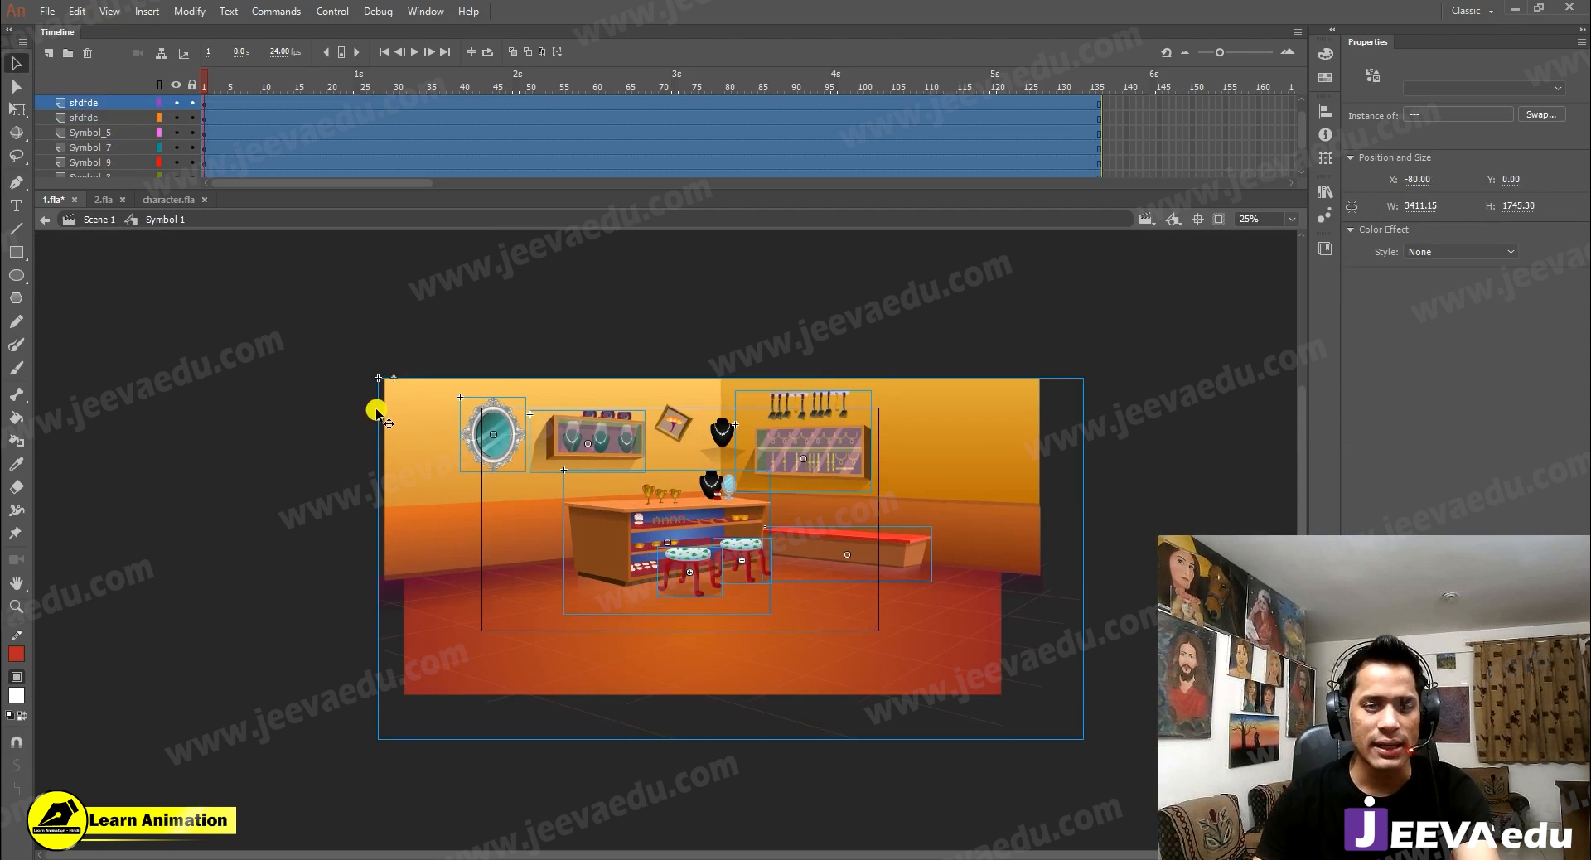
{"action": "left_click", "coordinate": [238, 455]}
Step: Insert a new layer between the counter's Symbol_5 layer and Symbol_7, and lock and hide all the other layers
{"action": "key", "text": "ctrl+="}
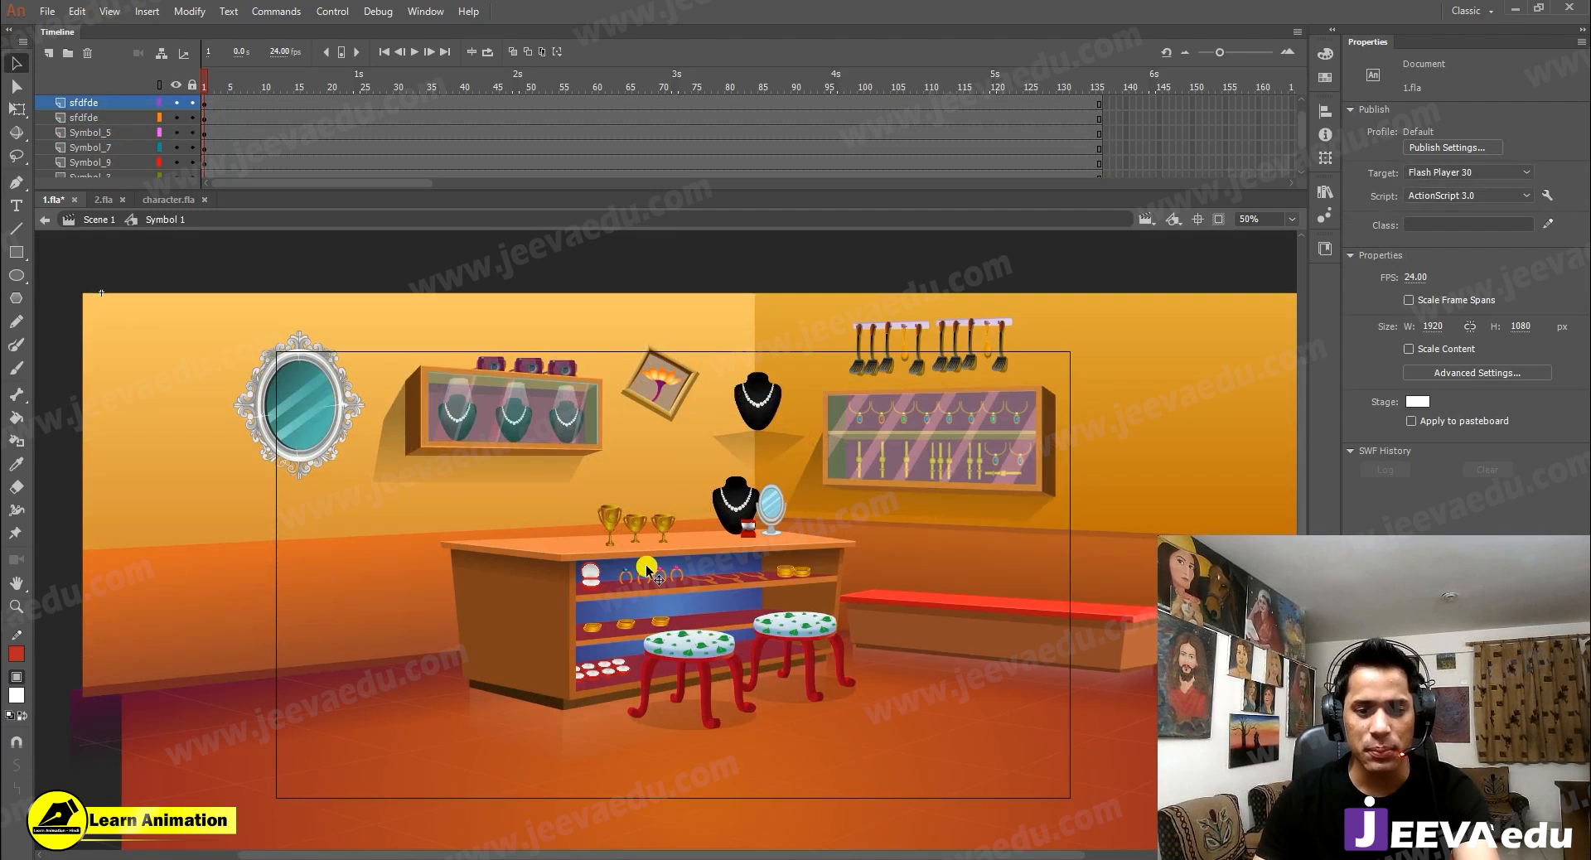
{"action": "left_click", "coordinate": [648, 572]}
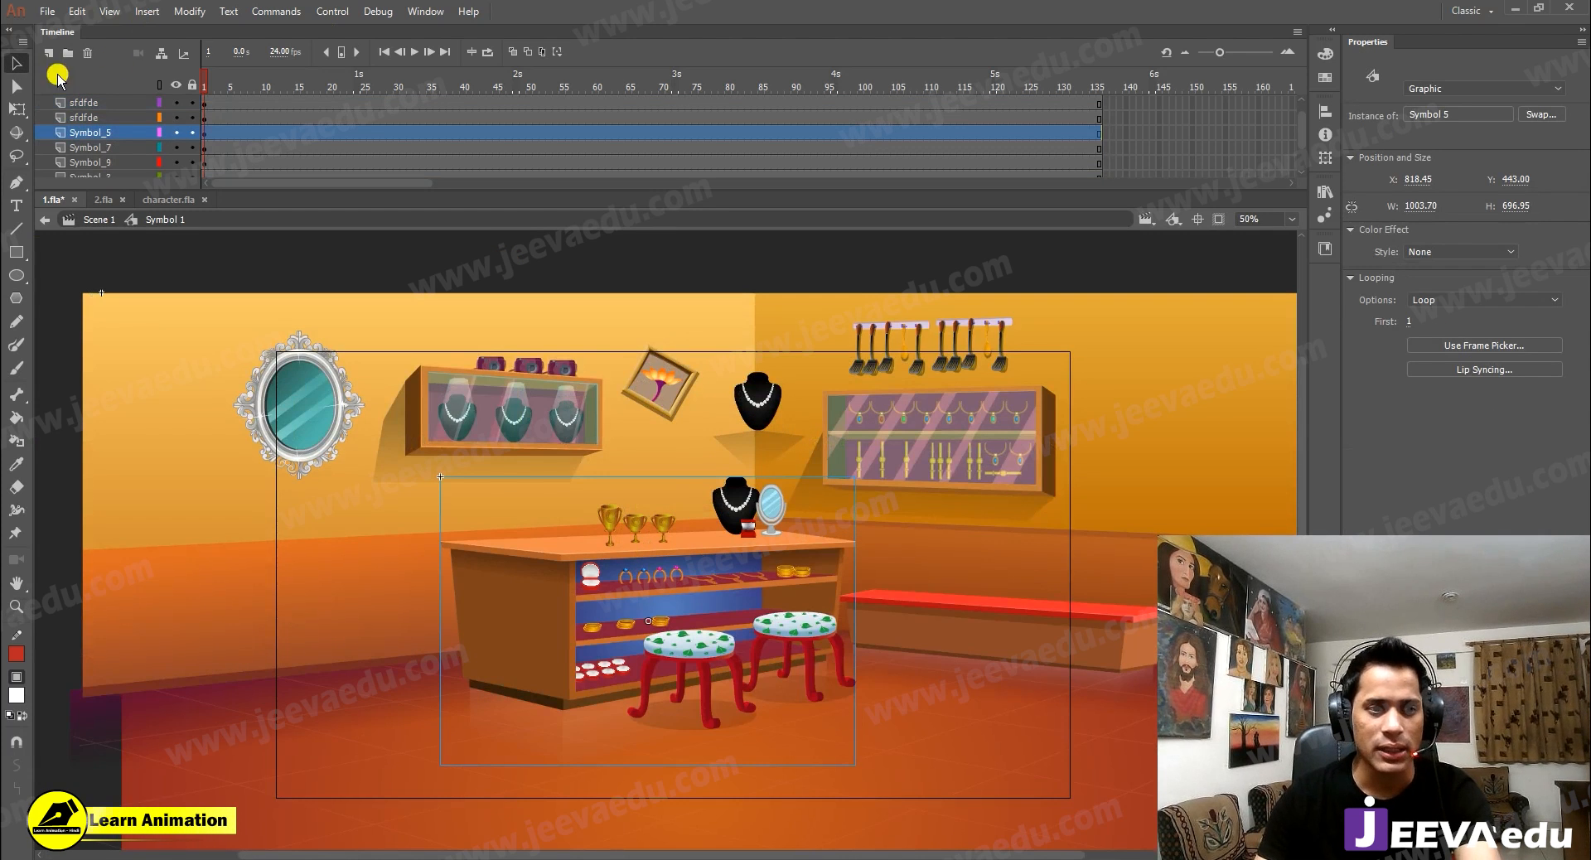
{"action": "left_click", "coordinate": [122, 147]}
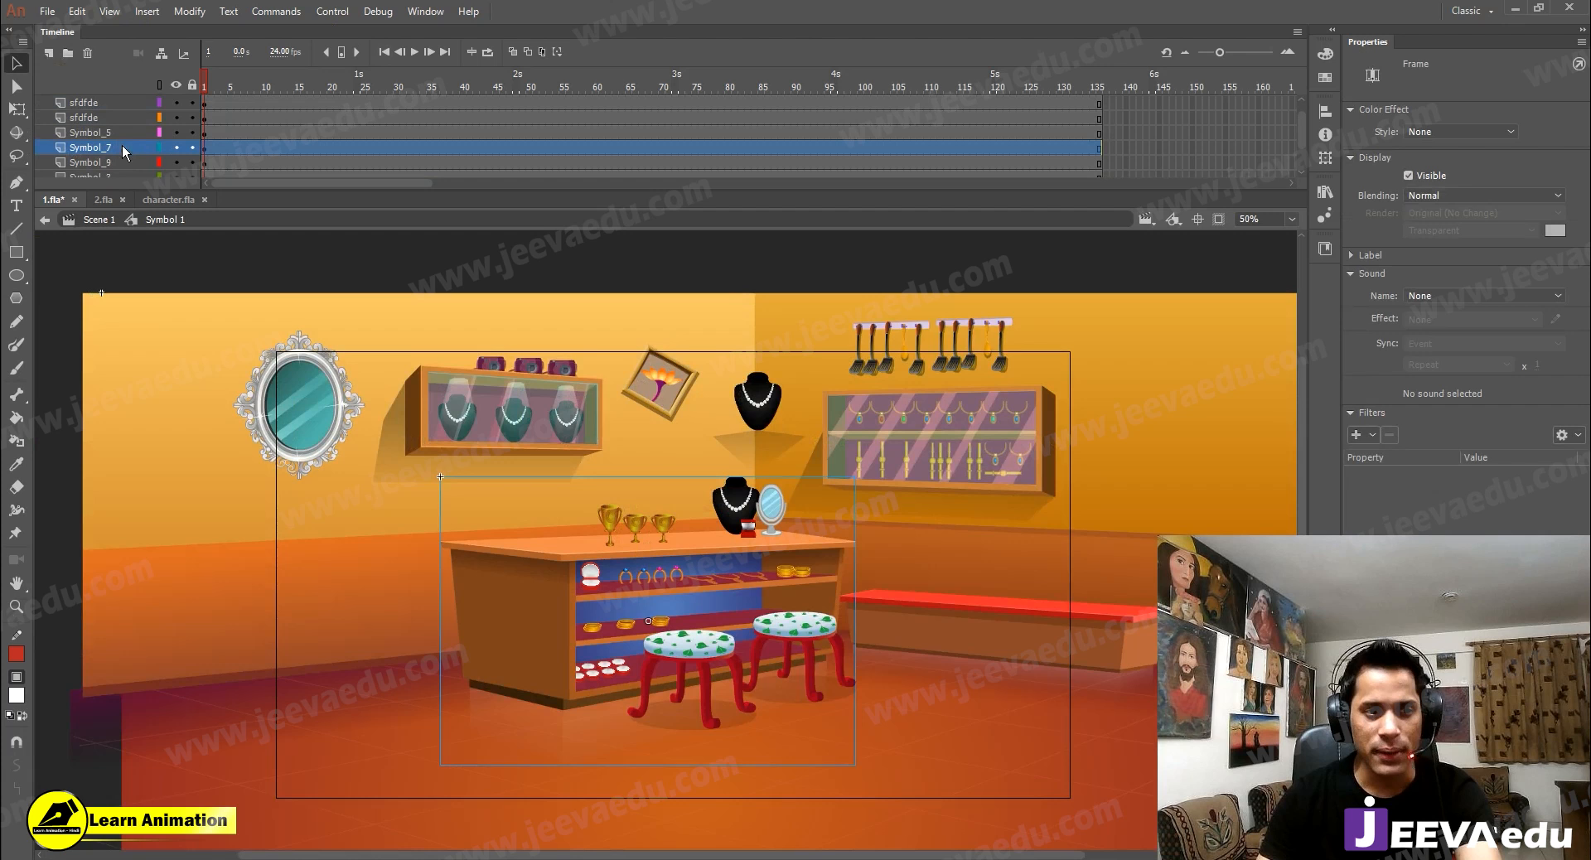
{"action": "left_click", "coordinate": [48, 53]}
{"action": "left_click", "coordinate": [191, 163]}
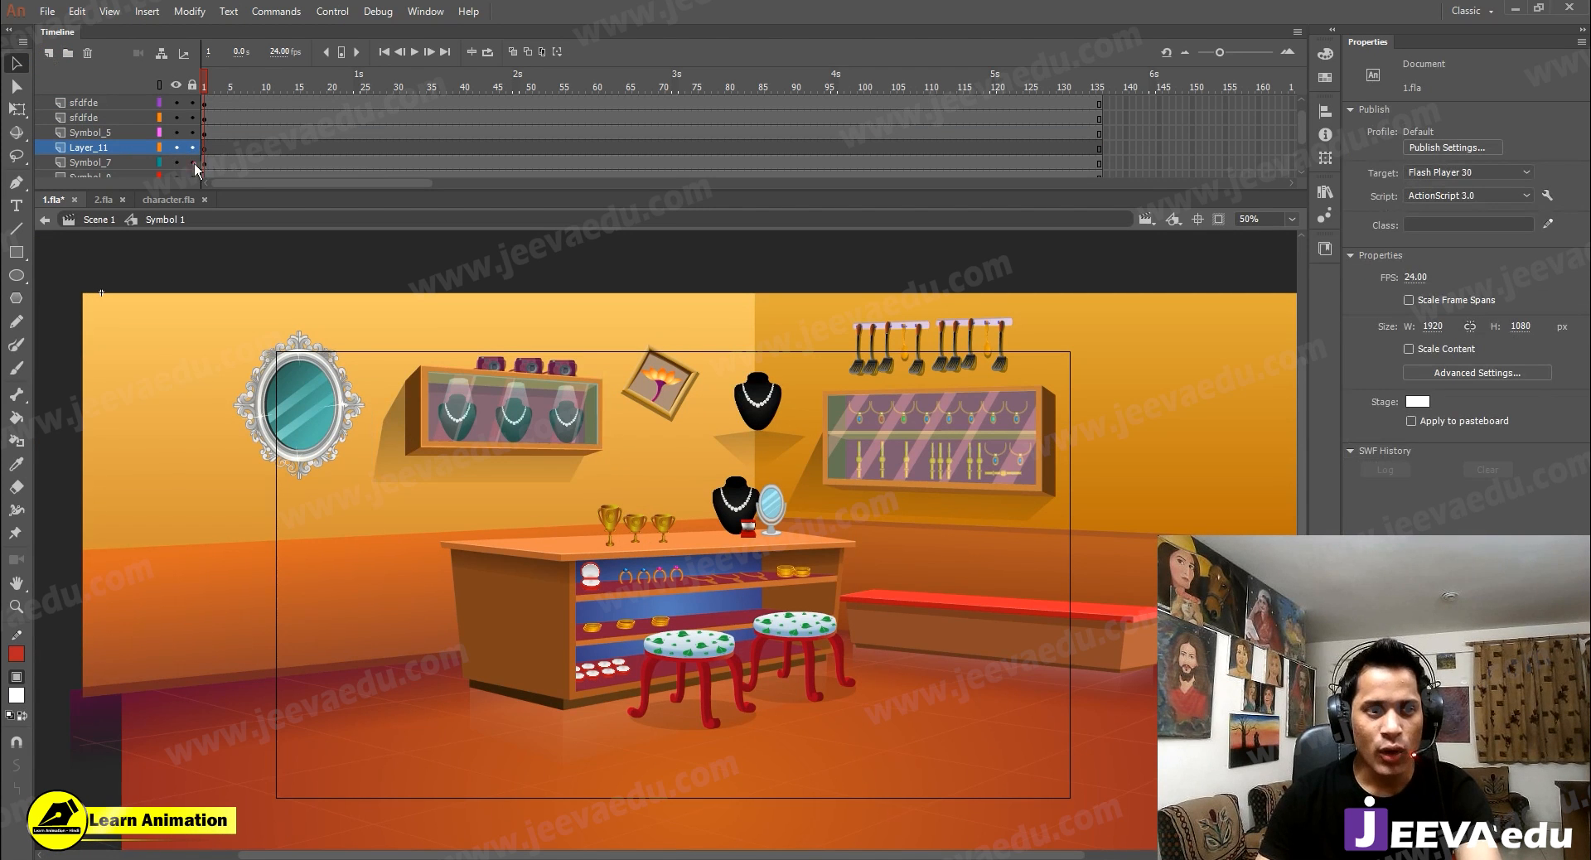
{"action": "left_click", "coordinate": [193, 158], "text": "alt"}
{"action": "left_click", "coordinate": [176, 156], "text": "alt"}
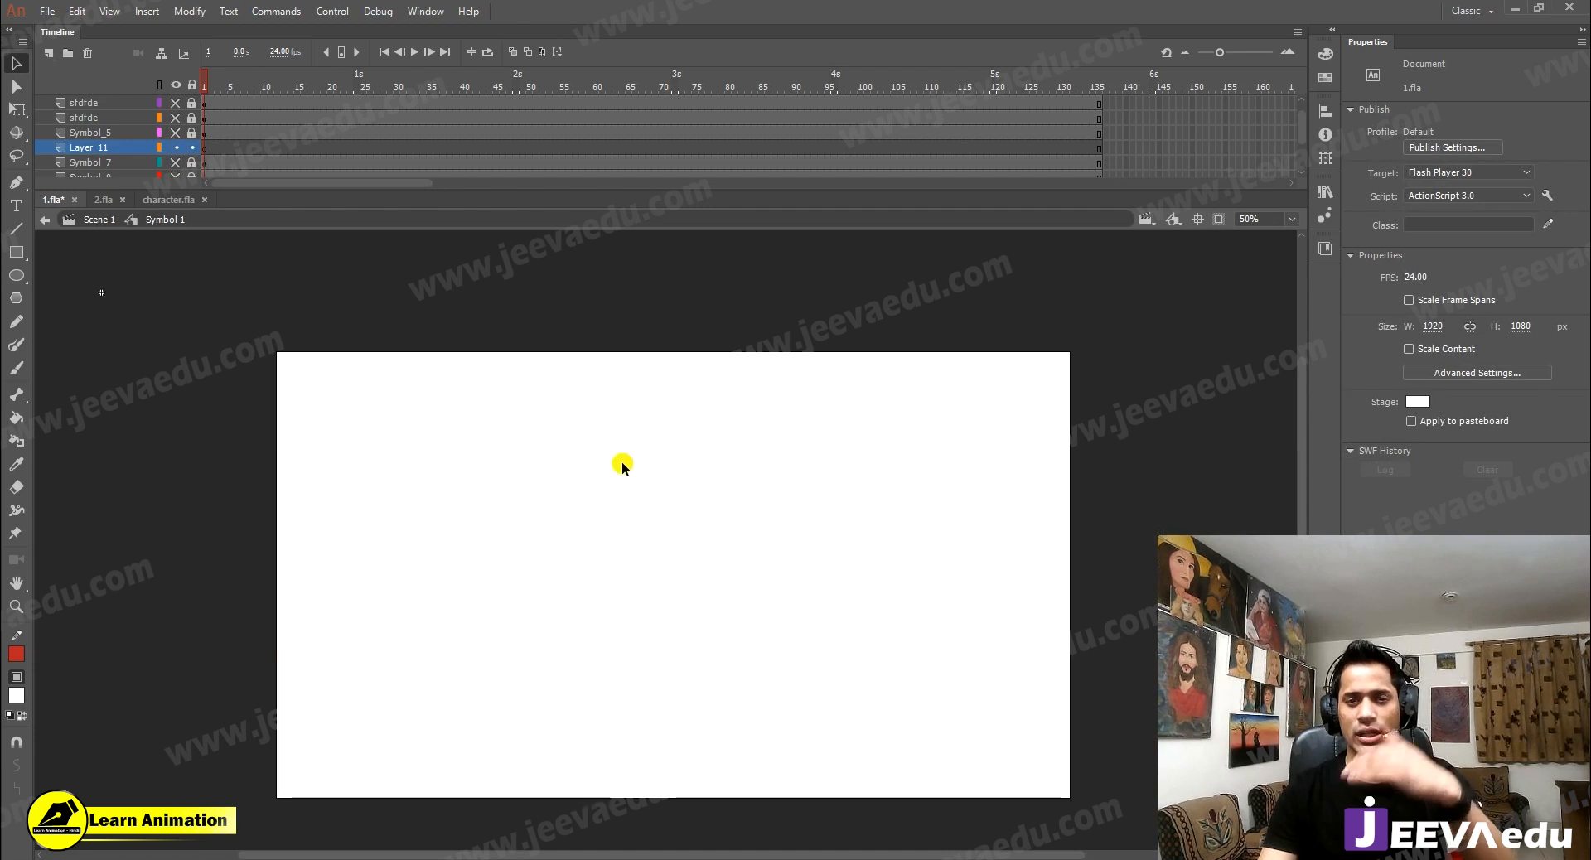
Step: Switch to character.fla and examine the four characters up close, scrubbing through their talking animation
{"action": "left_click", "coordinate": [166, 199]}
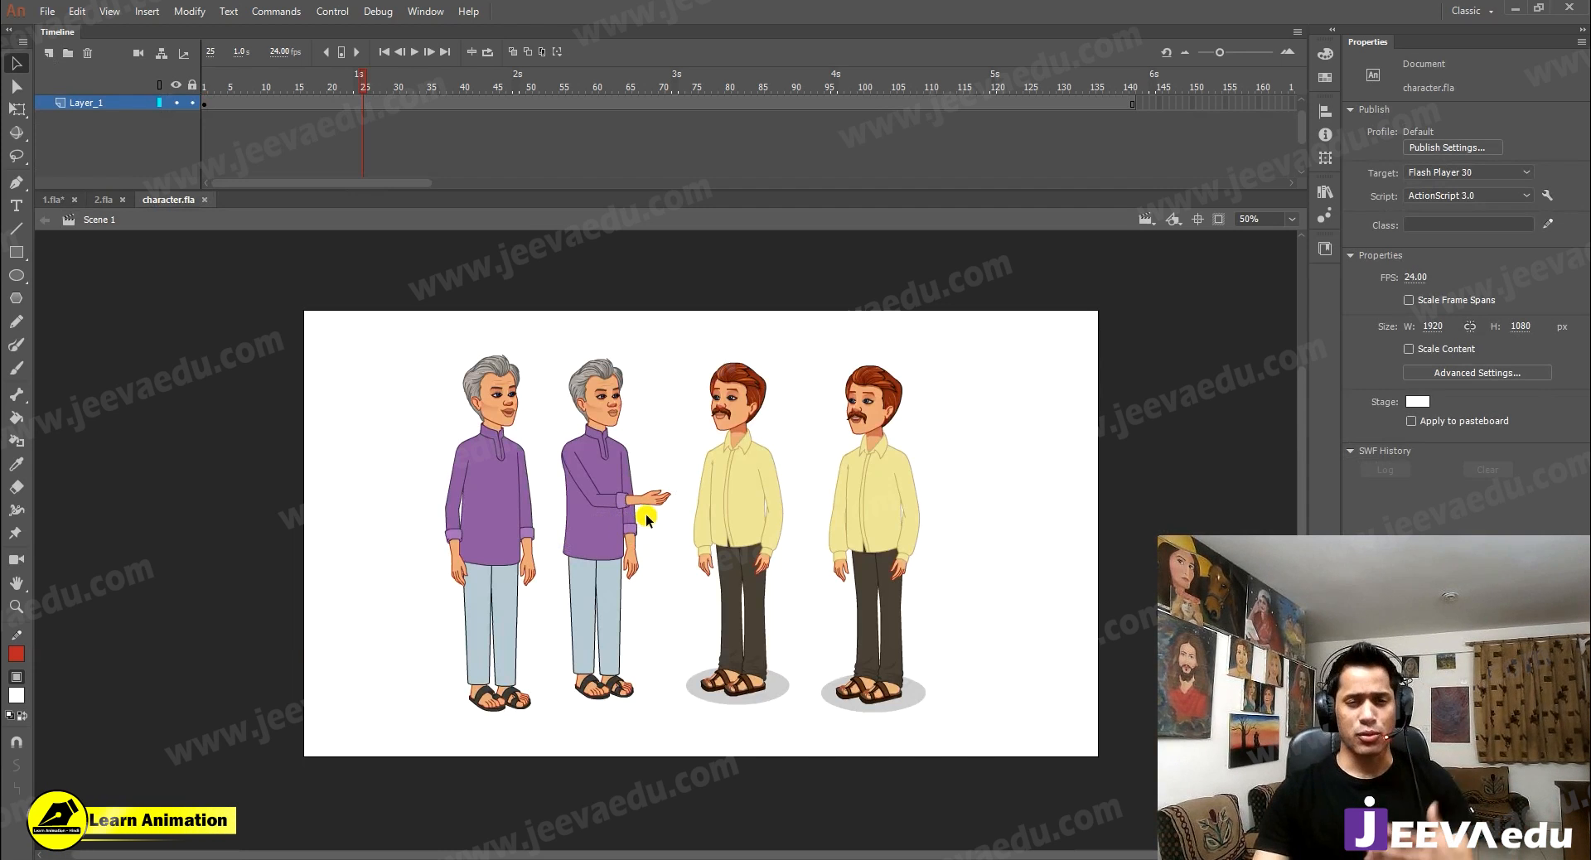
{"action": "left_click", "coordinate": [500, 458]}
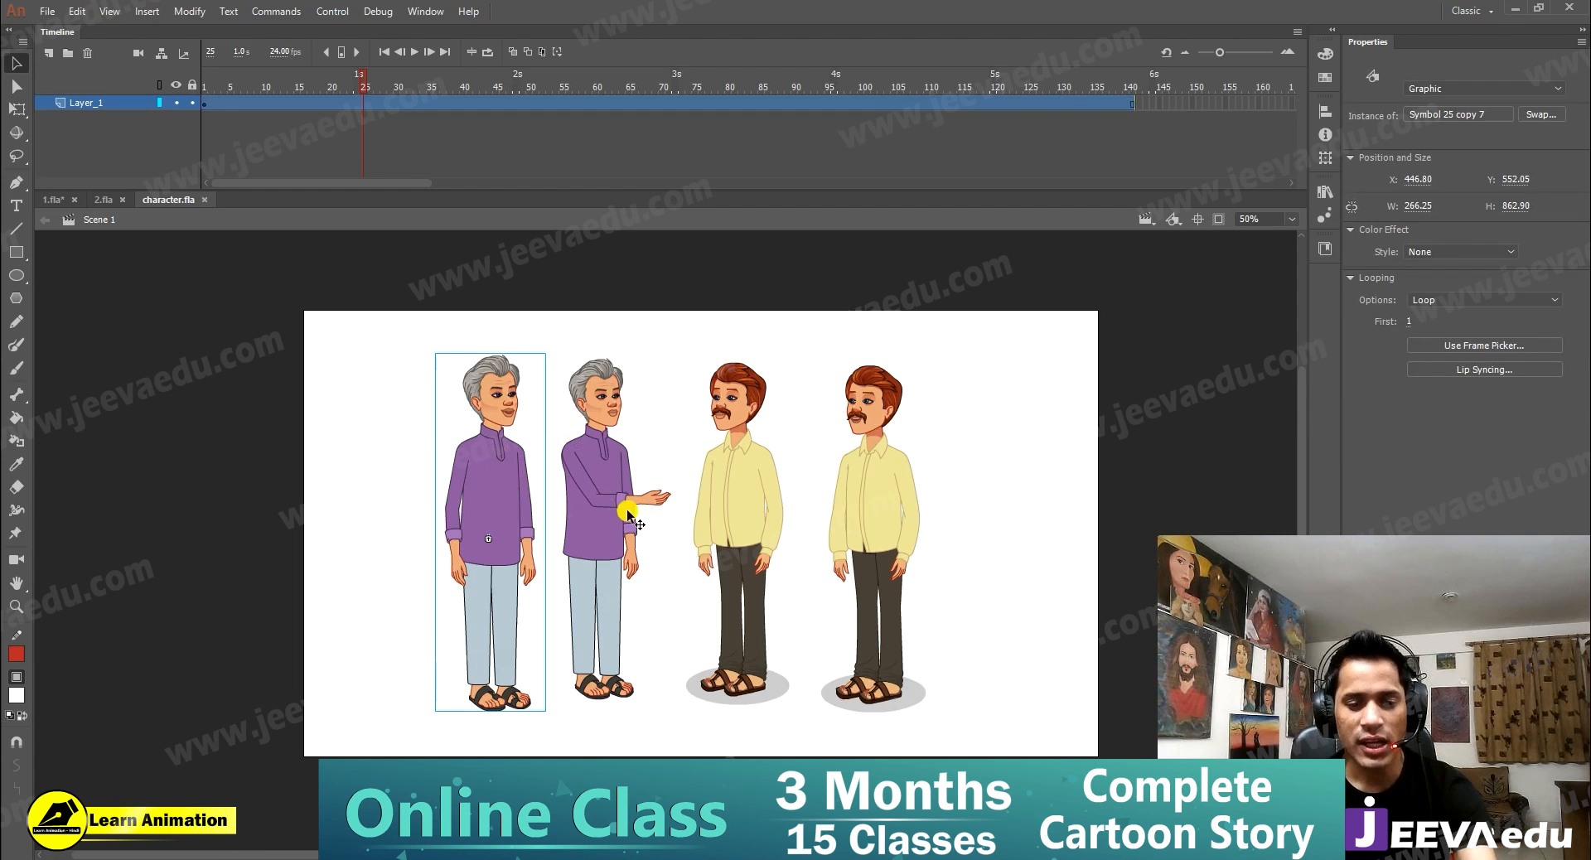
{"action": "key", "text": "z"}
{"action": "left_click", "coordinate": [710, 518]}
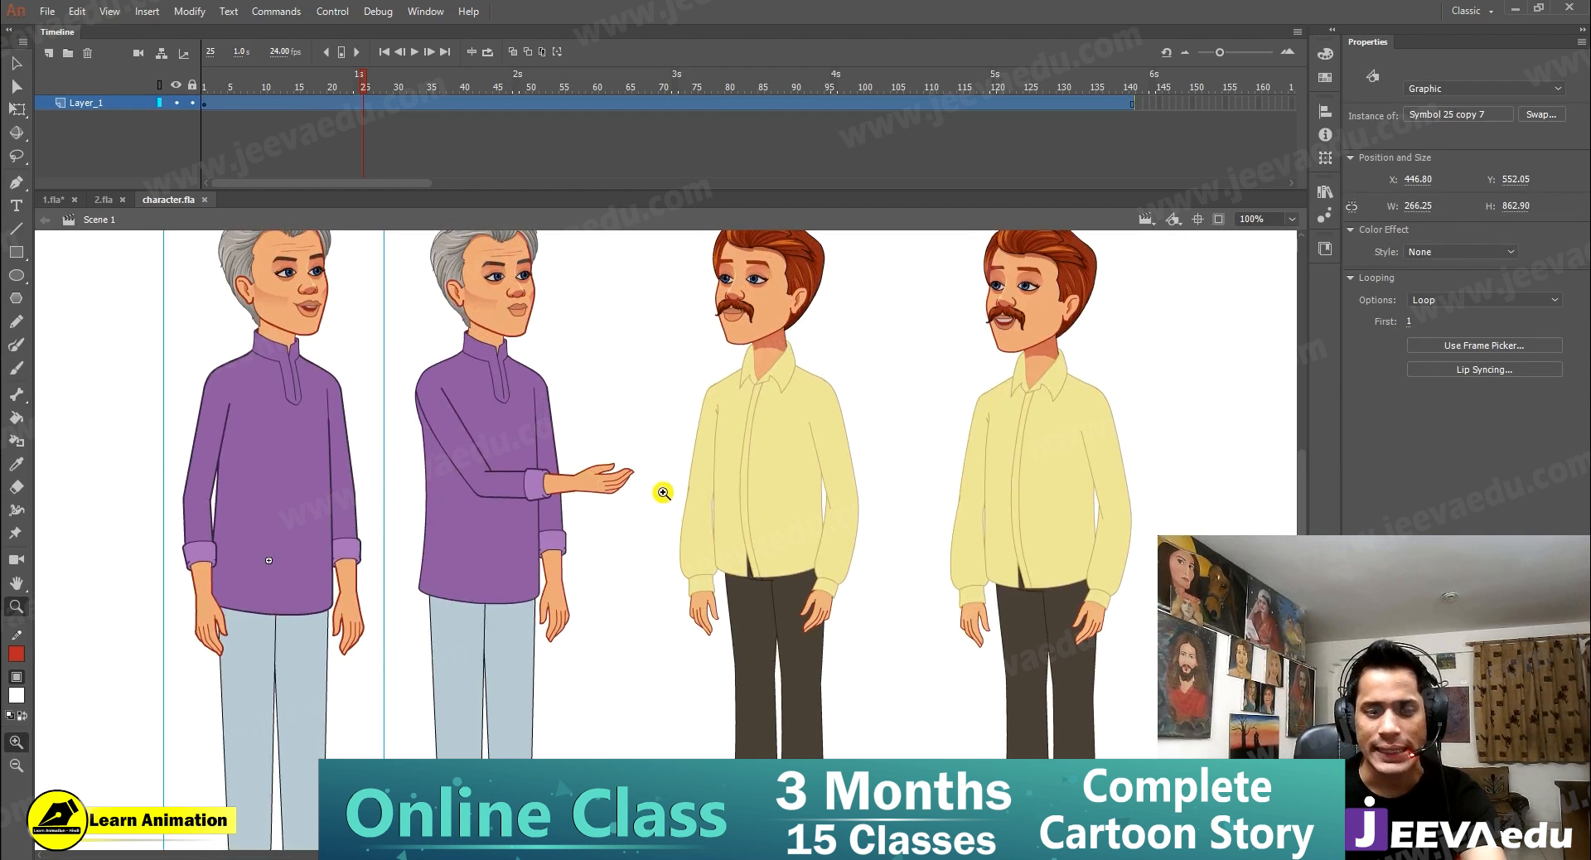
{"action": "left_click", "coordinate": [637, 529], "text": "alt"}
{"action": "key", "text": "v"}
{"action": "left_click_drag", "start_coordinate": [237, 88], "coordinate": [522, 149]}
{"action": "left_click_drag", "start_coordinate": [650, 145], "coordinate": [356, 168]}
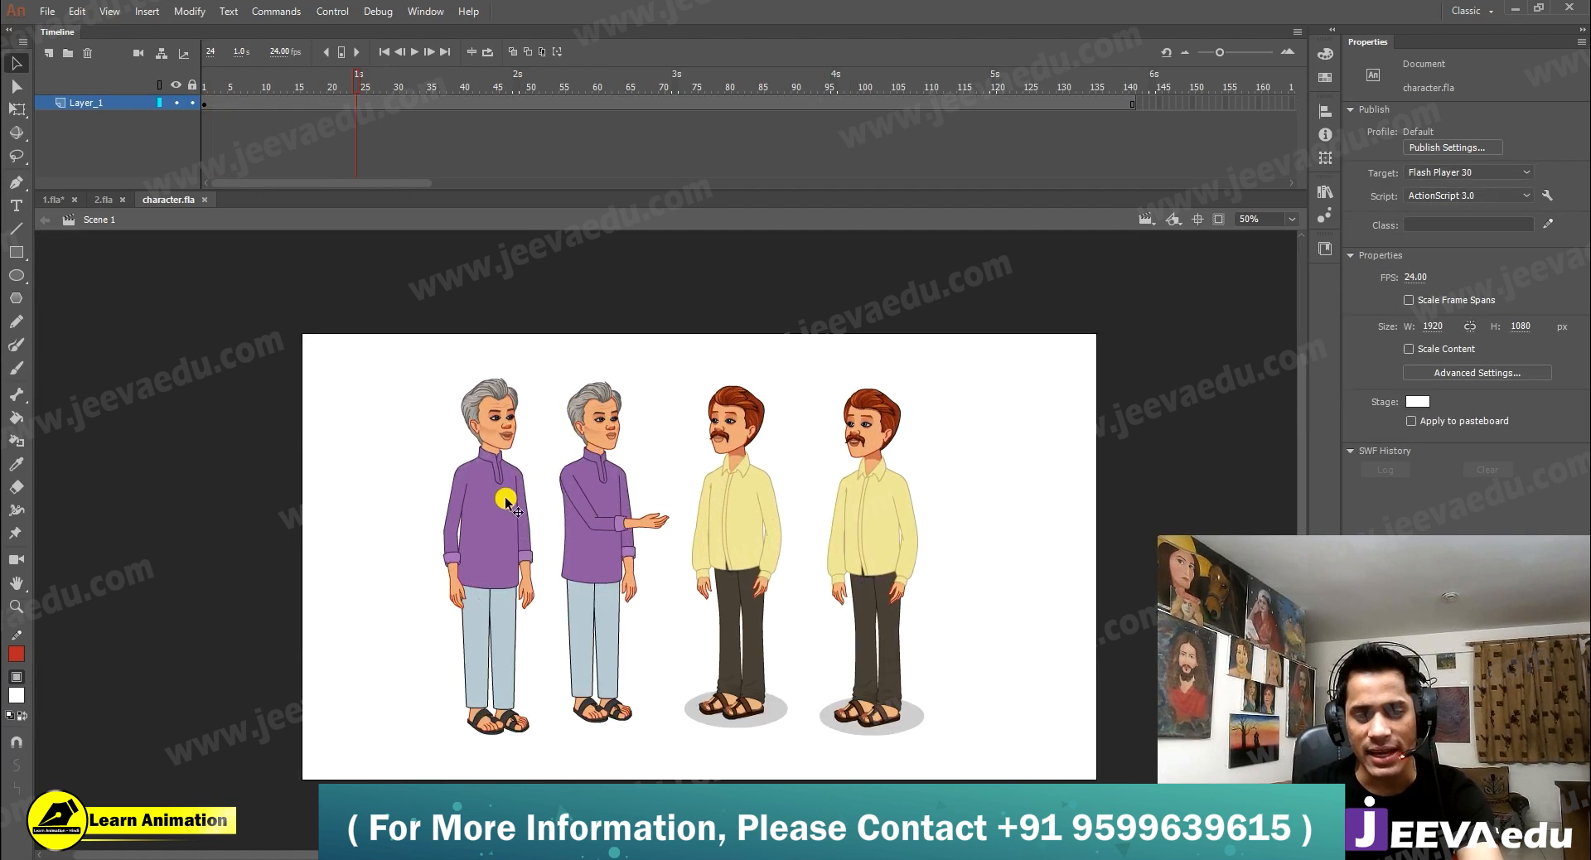
Step: Copy the first grey-haired man into the new layer of 1.fla, show all layers, and place him behind the counter at X 1199.60, Y 630.25
{"action": "left_click", "coordinate": [519, 464]}
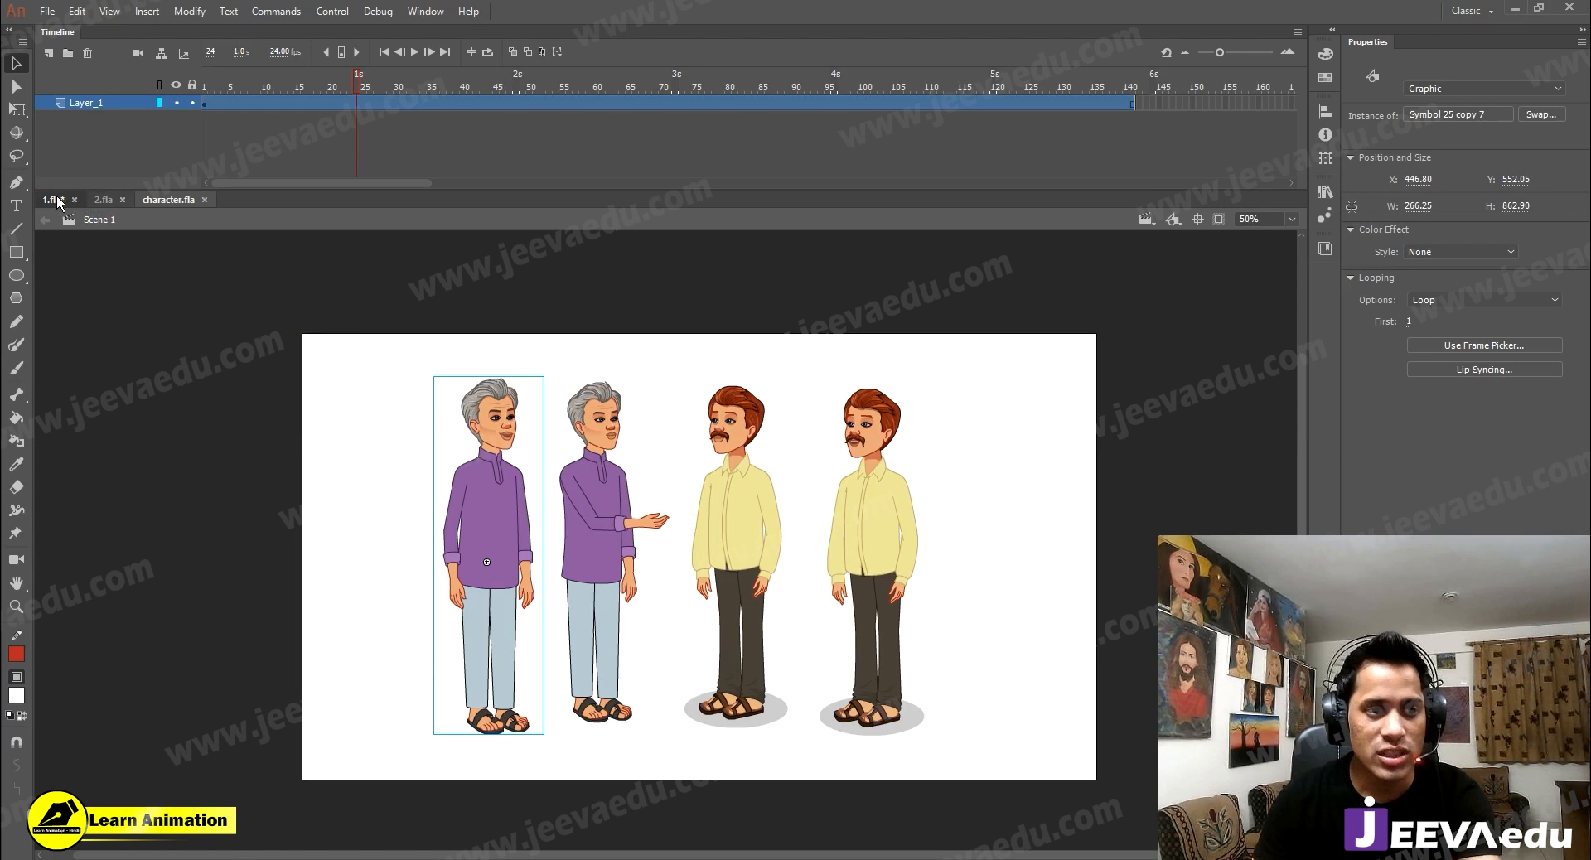
{"action": "left_click", "coordinate": [56, 200]}
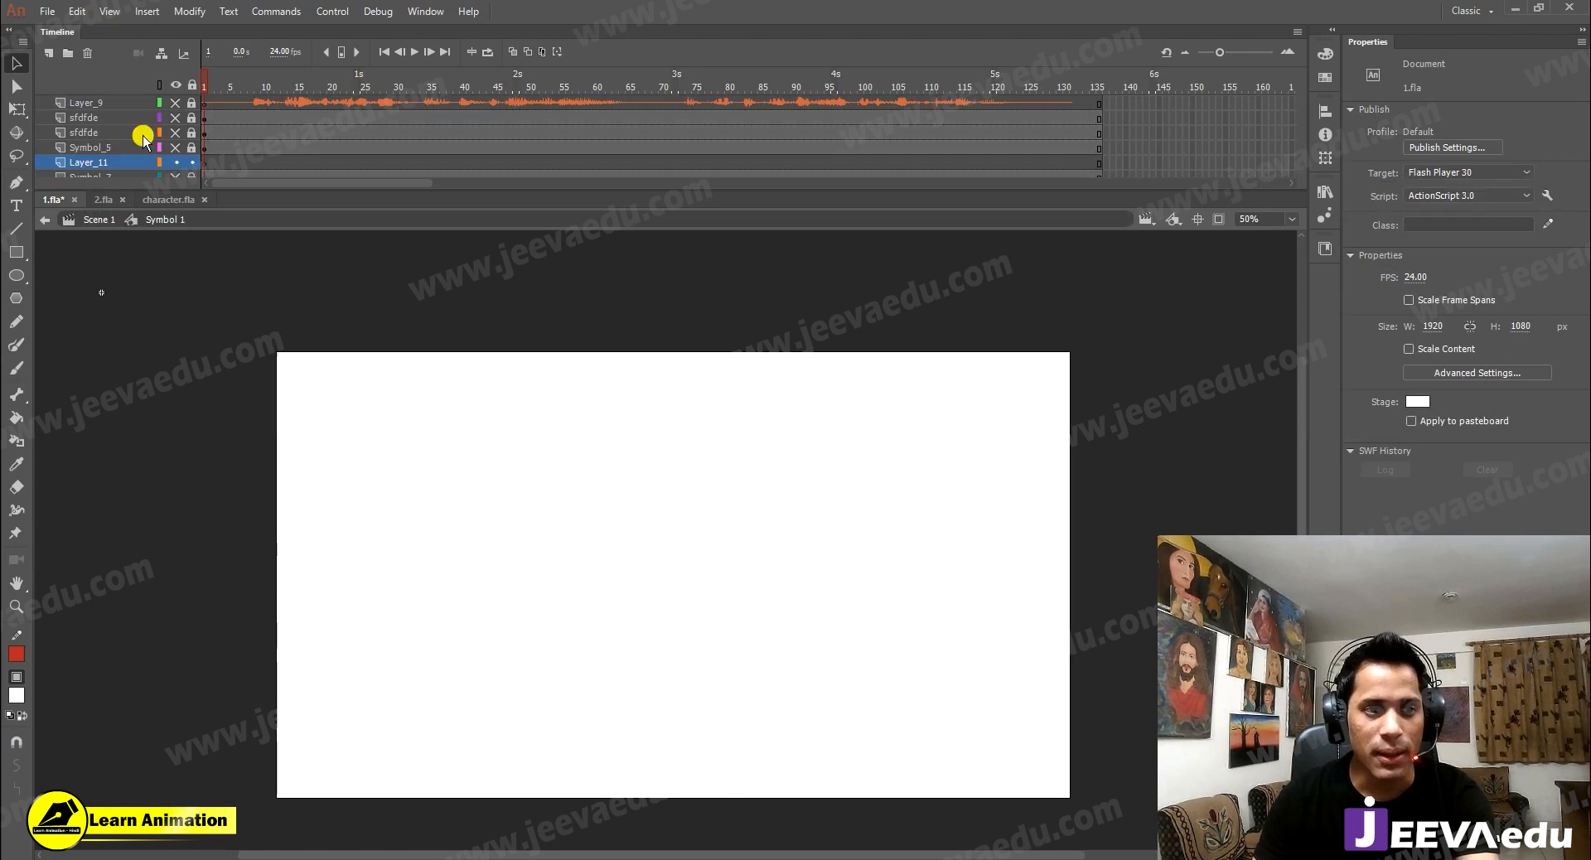
{"action": "left_click", "coordinate": [206, 163]}
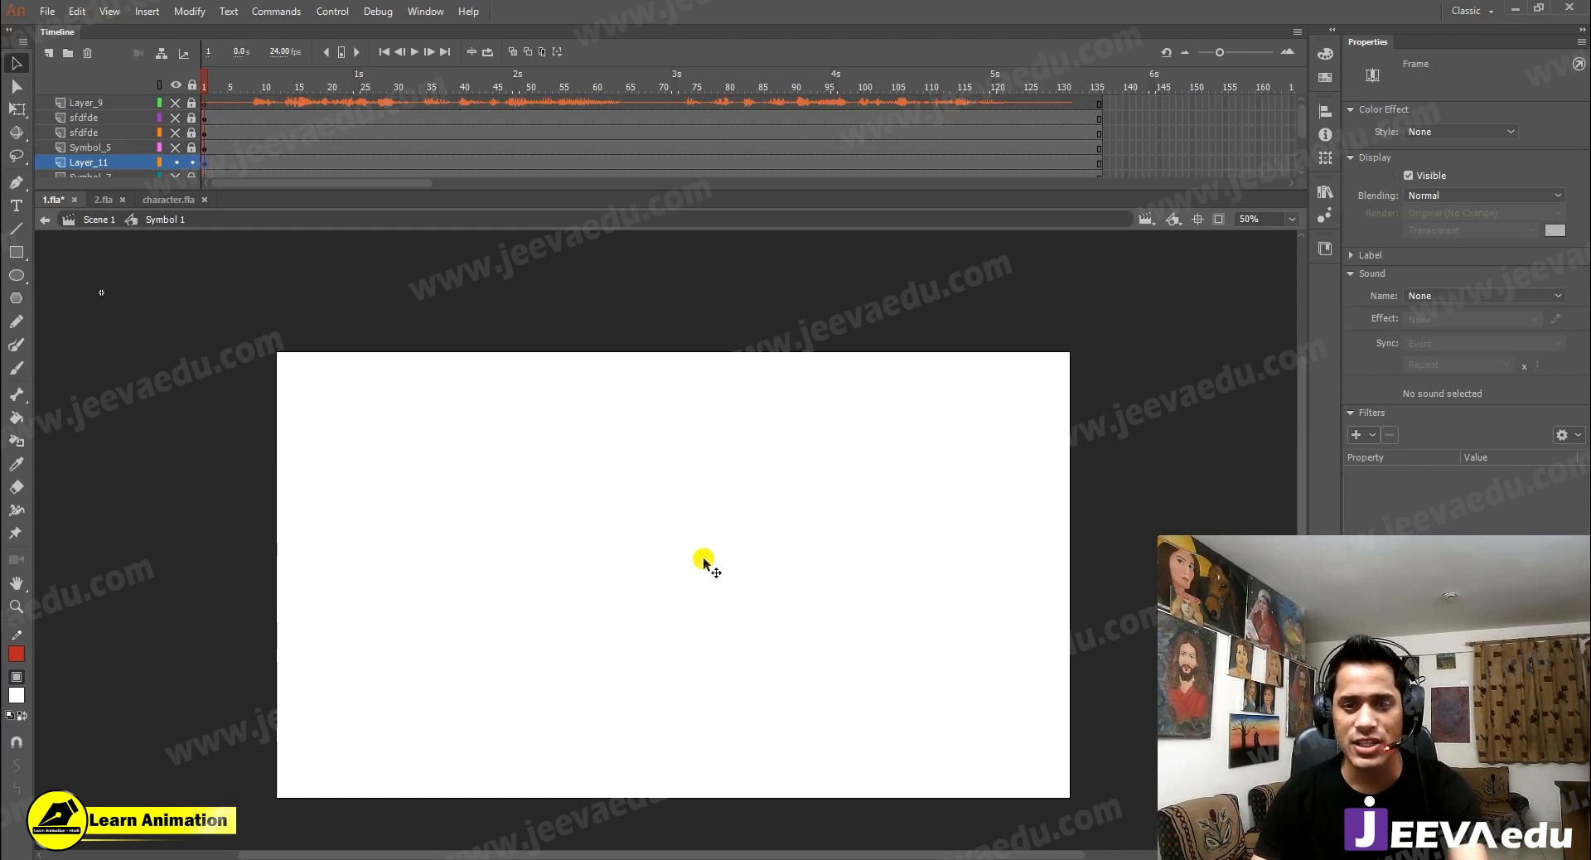
{"action": "key", "text": "ctrl+v"}
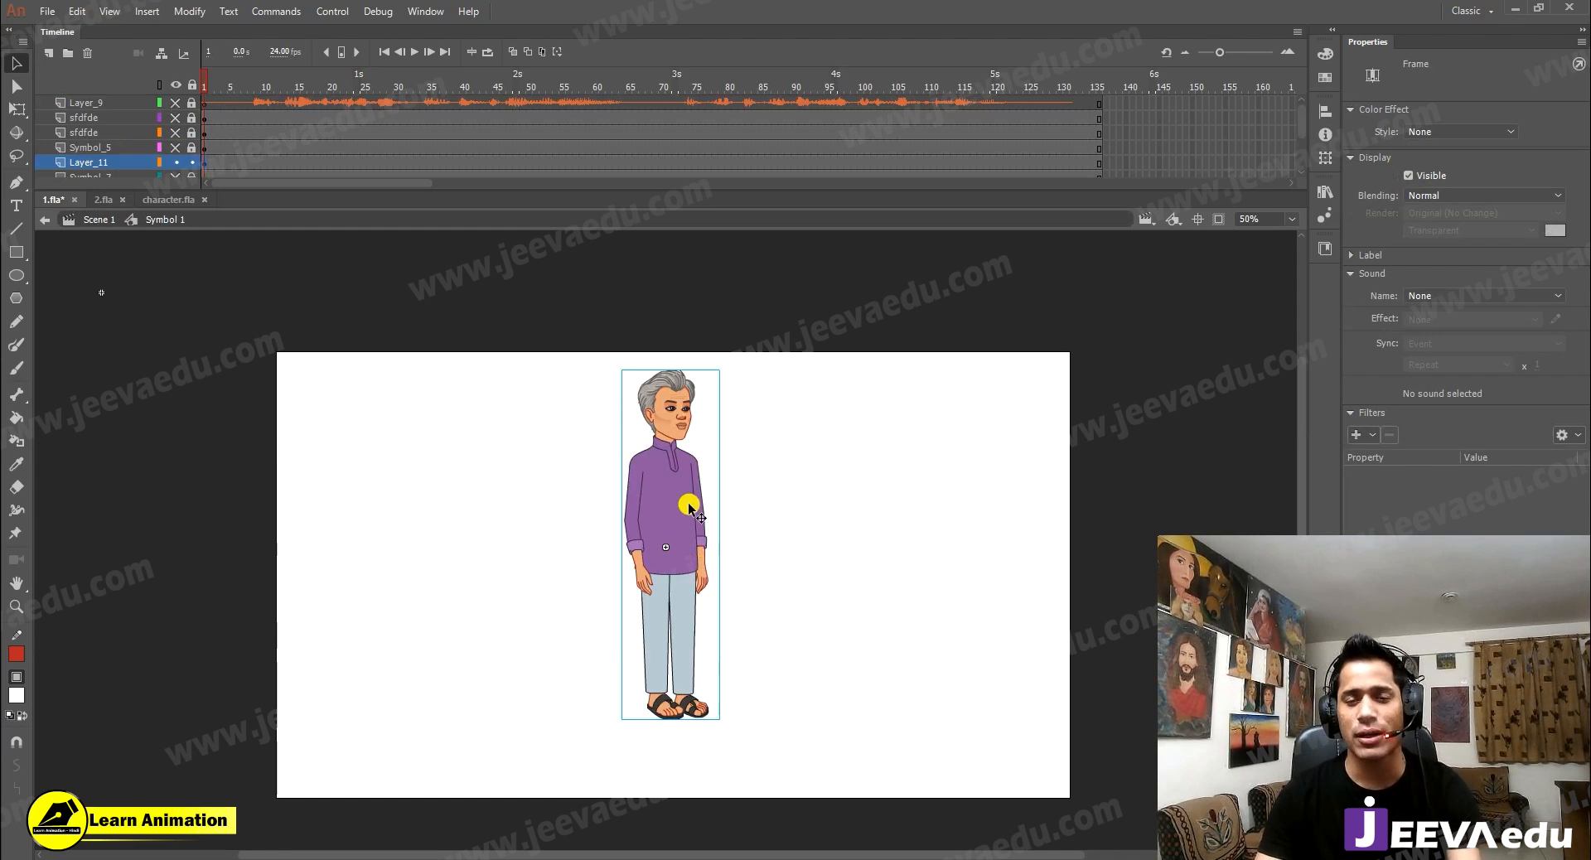
{"action": "left_click_drag", "start_coordinate": [688, 506], "coordinate": [641, 516]}
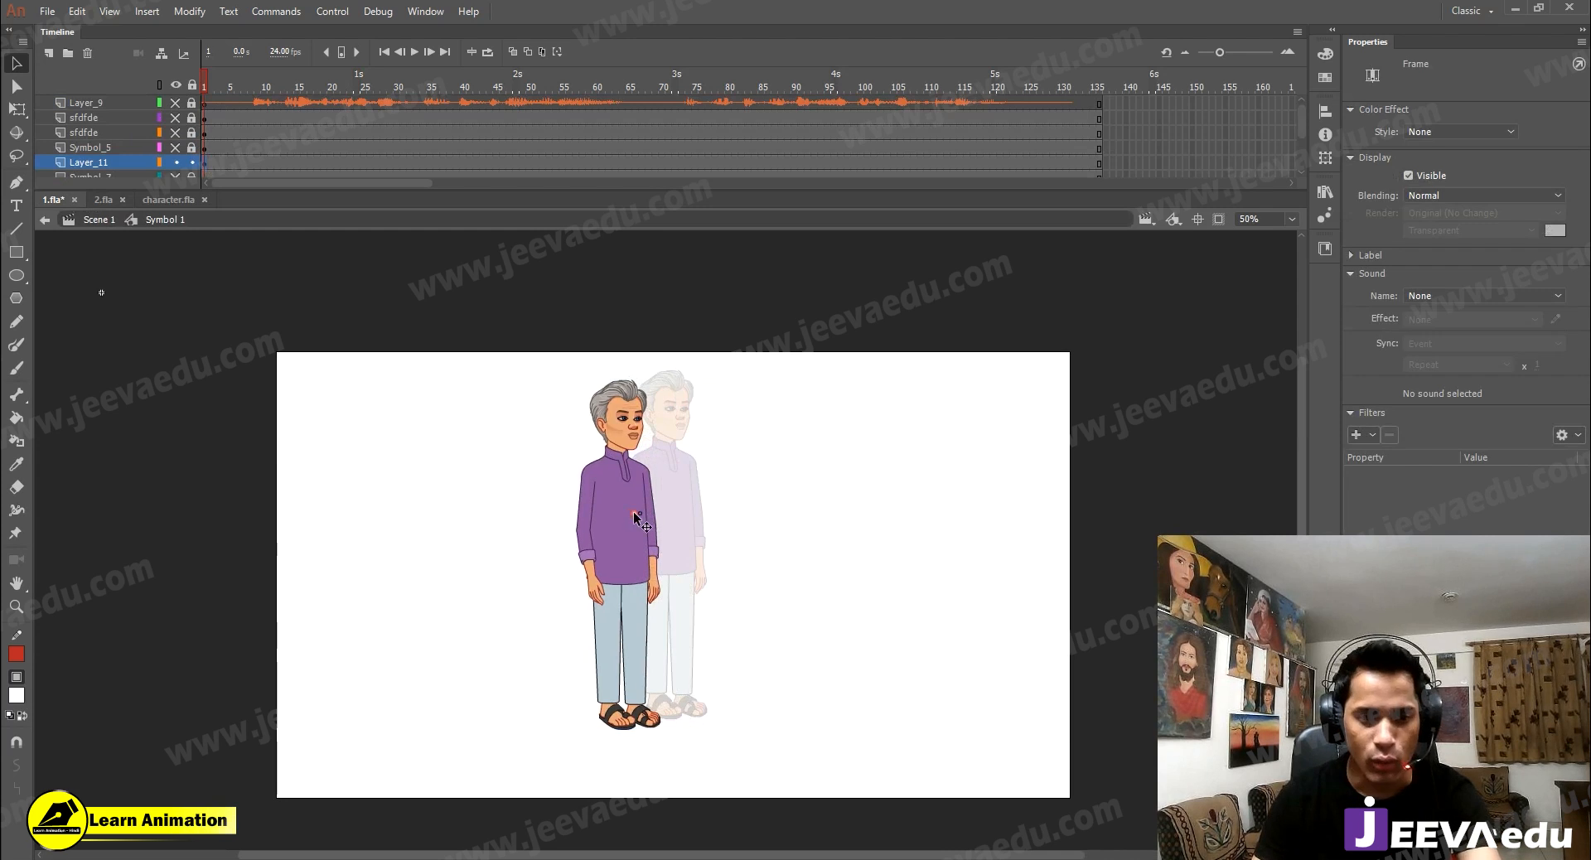
{"action": "left_click", "coordinate": [176, 133]}
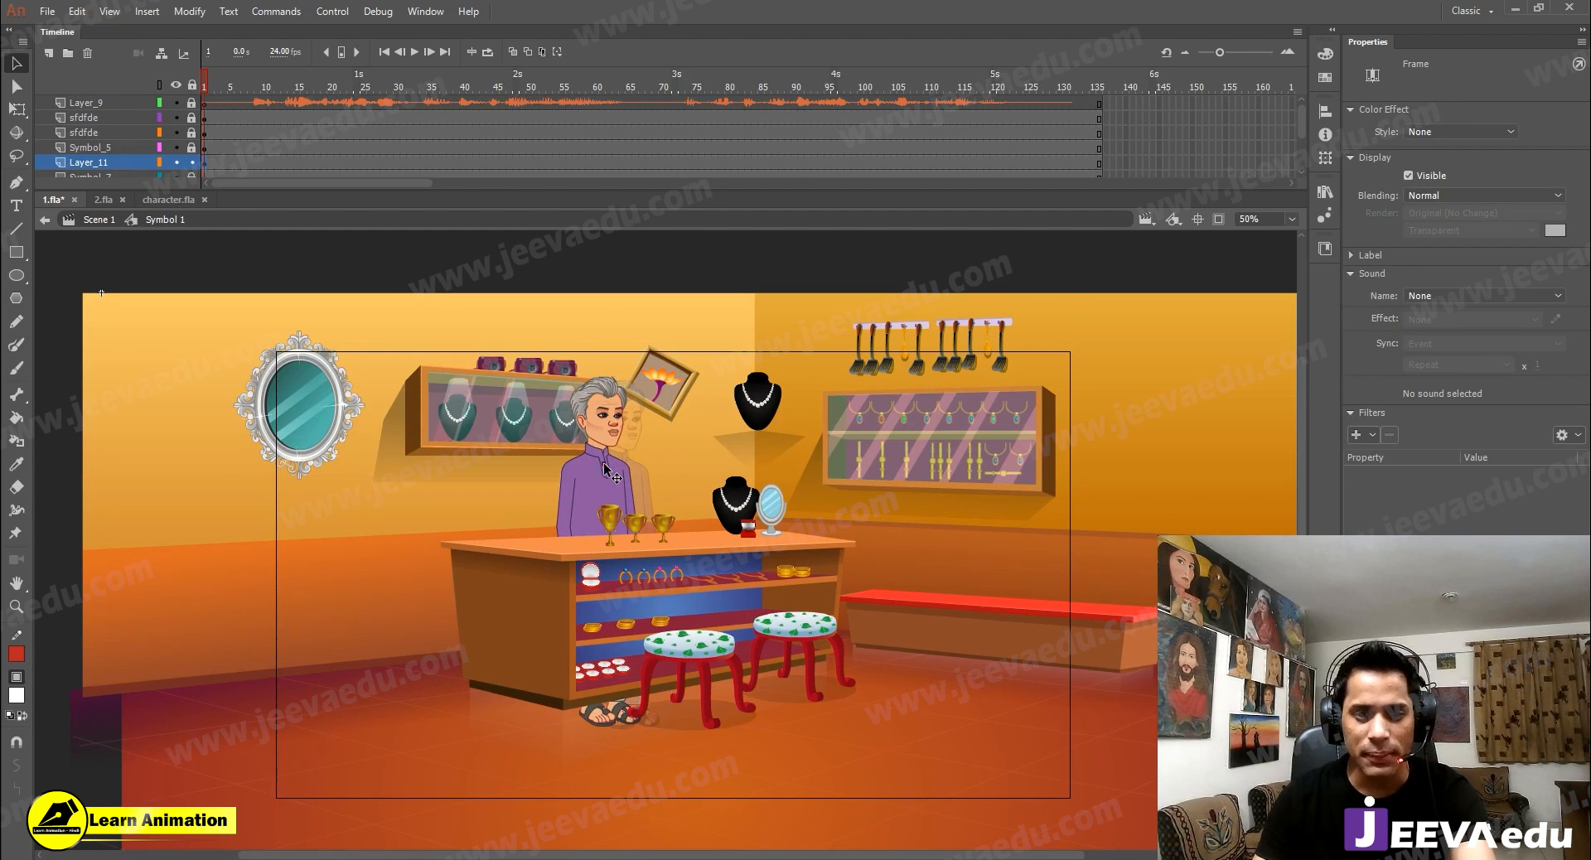
{"action": "left_click_drag", "start_coordinate": [603, 462], "coordinate": [603, 462]}
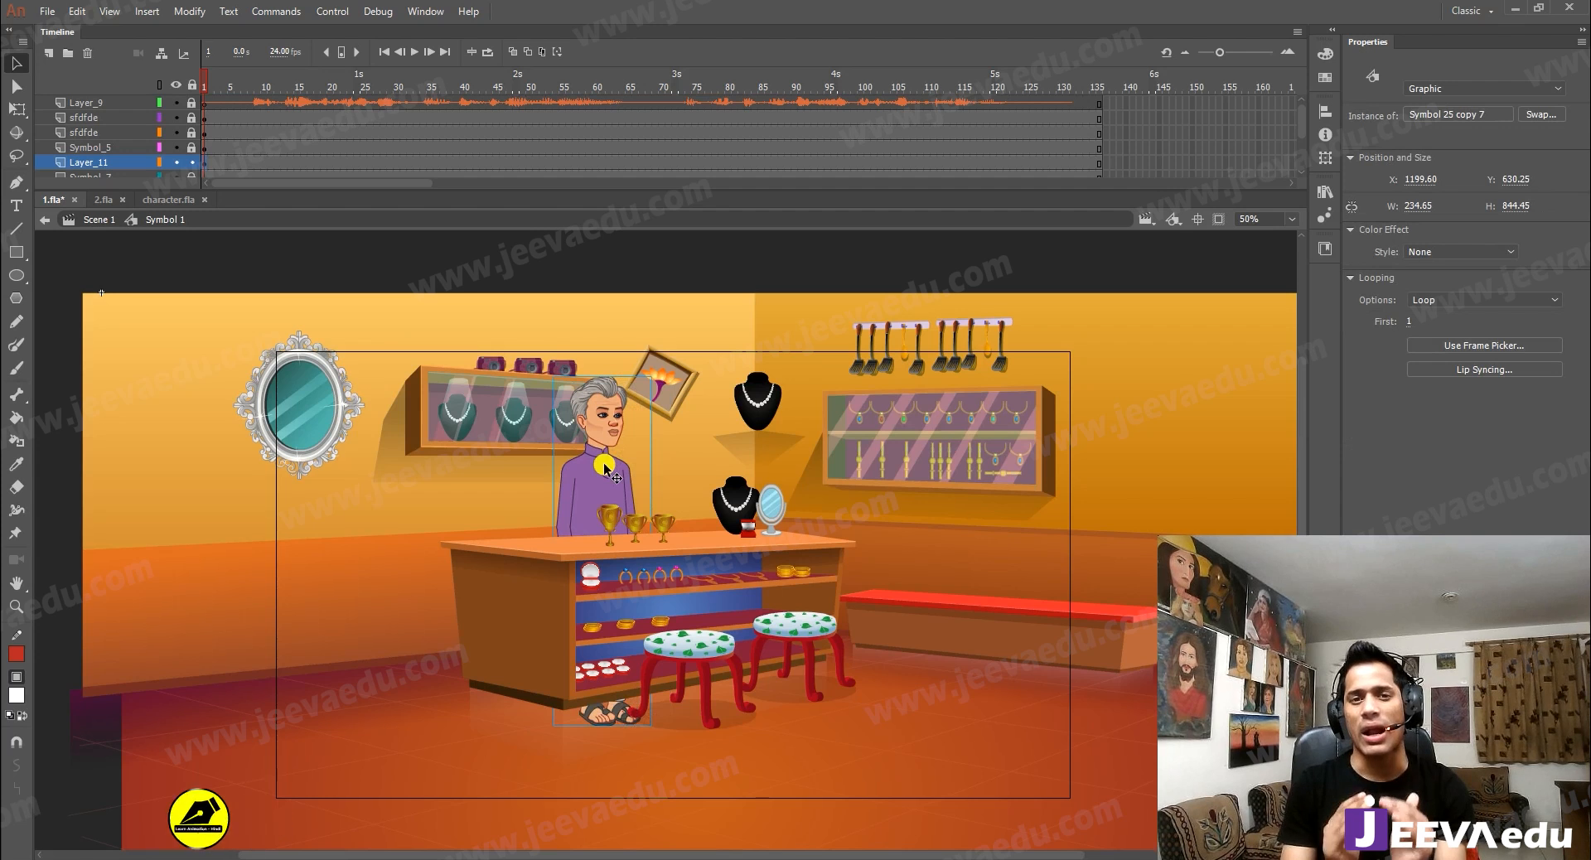
Step: Scale the grey-haired man down to 95% three times in a row
{"action": "key", "text": "ctrl+alt+s"}
{"action": "type", "text": "9"}
{"action": "key", "text": "Return"}
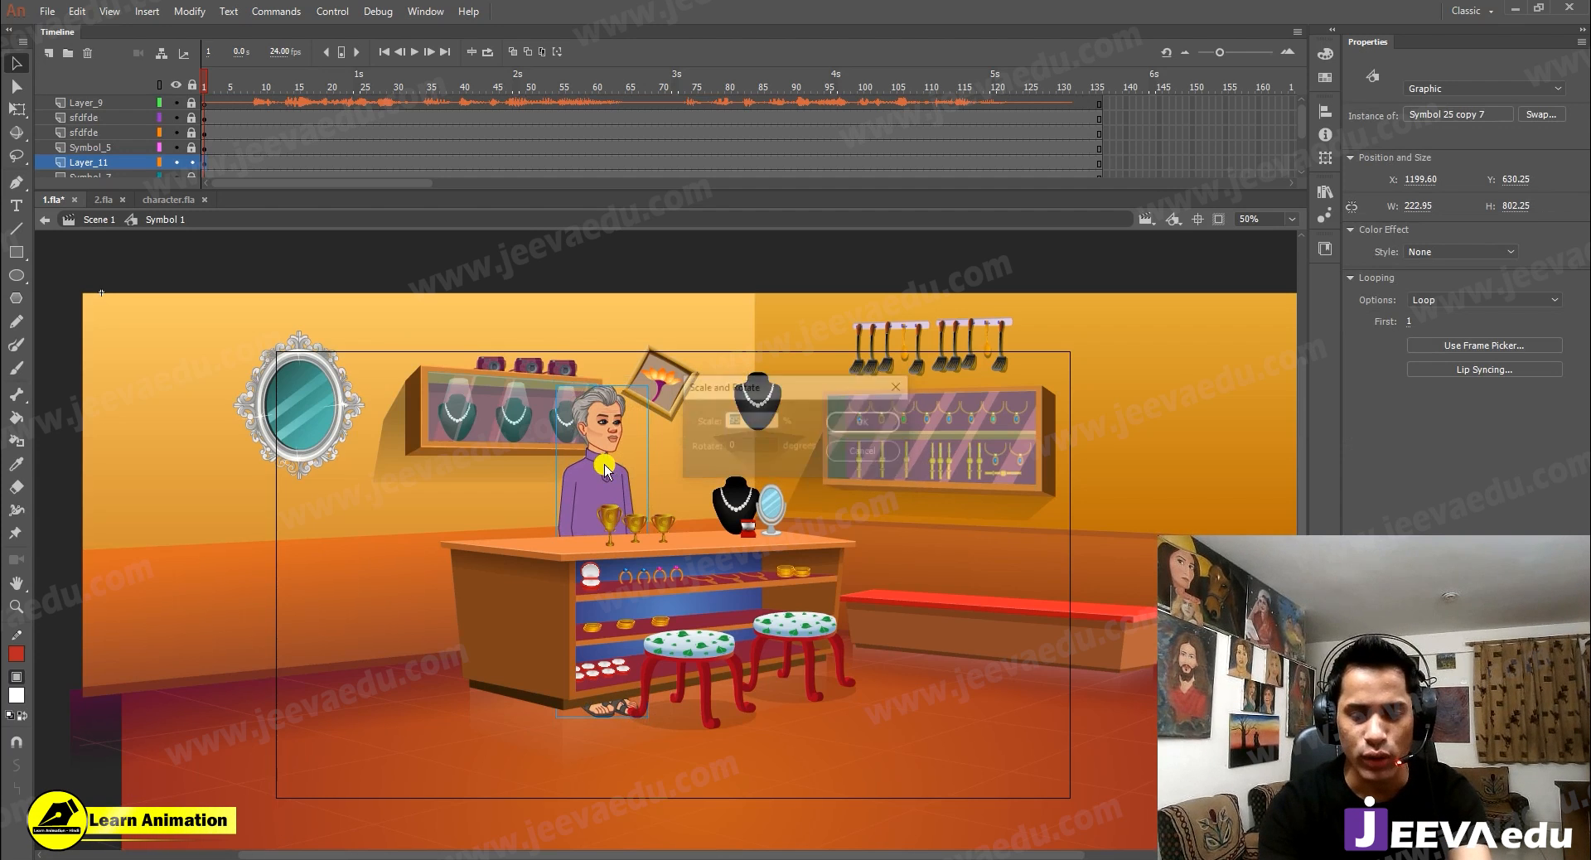
{"action": "key", "text": "ctrl+alt+s"}
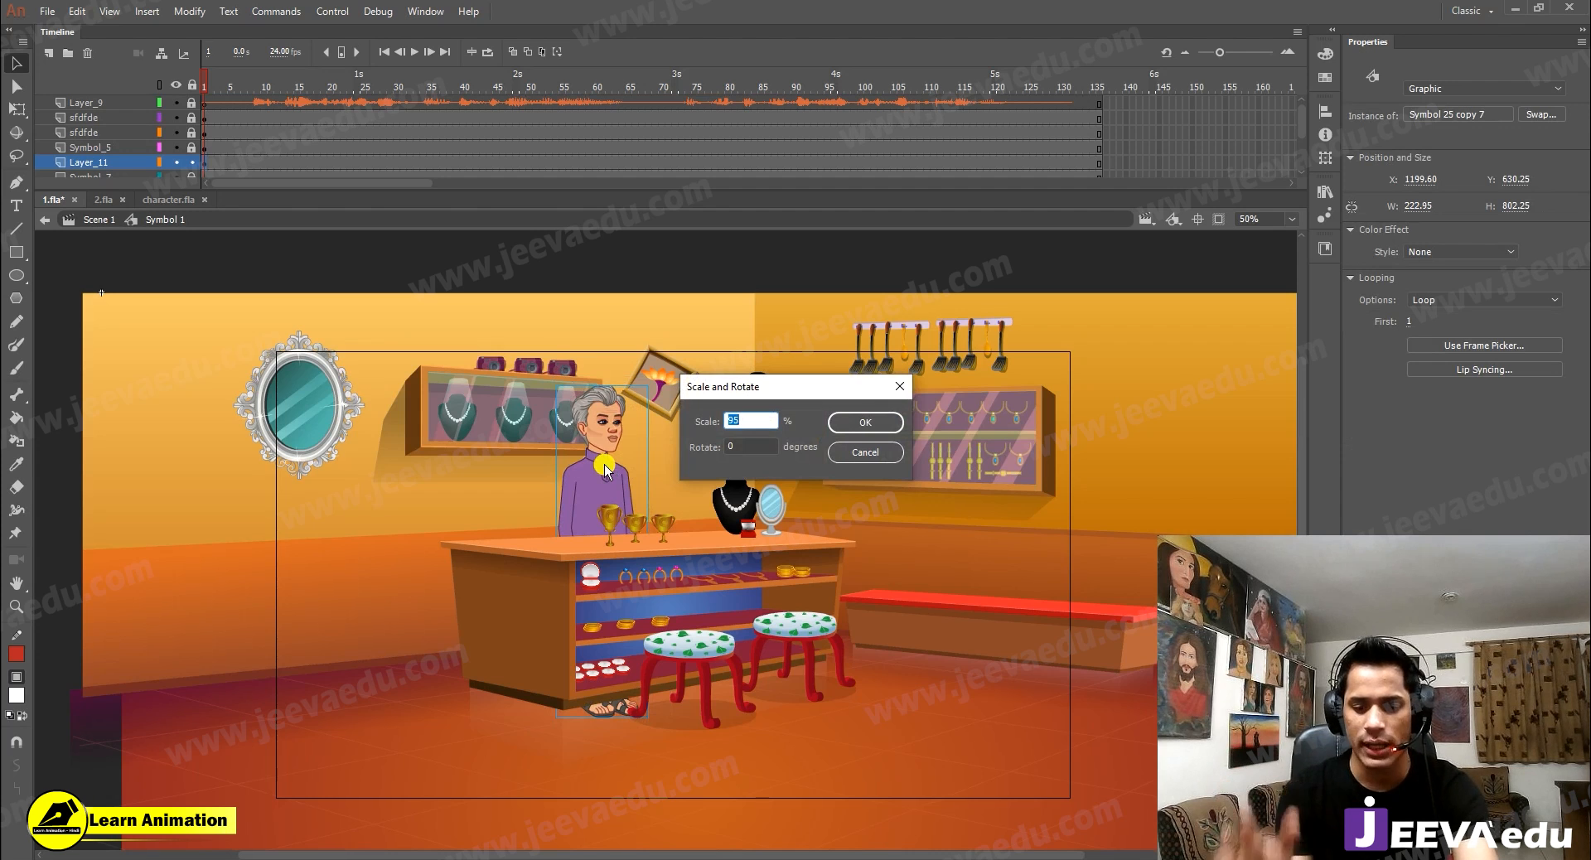
{"action": "key", "text": "Return"}
{"action": "key", "text": "ctrl+alt+s"}
{"action": "key", "text": "Return"}
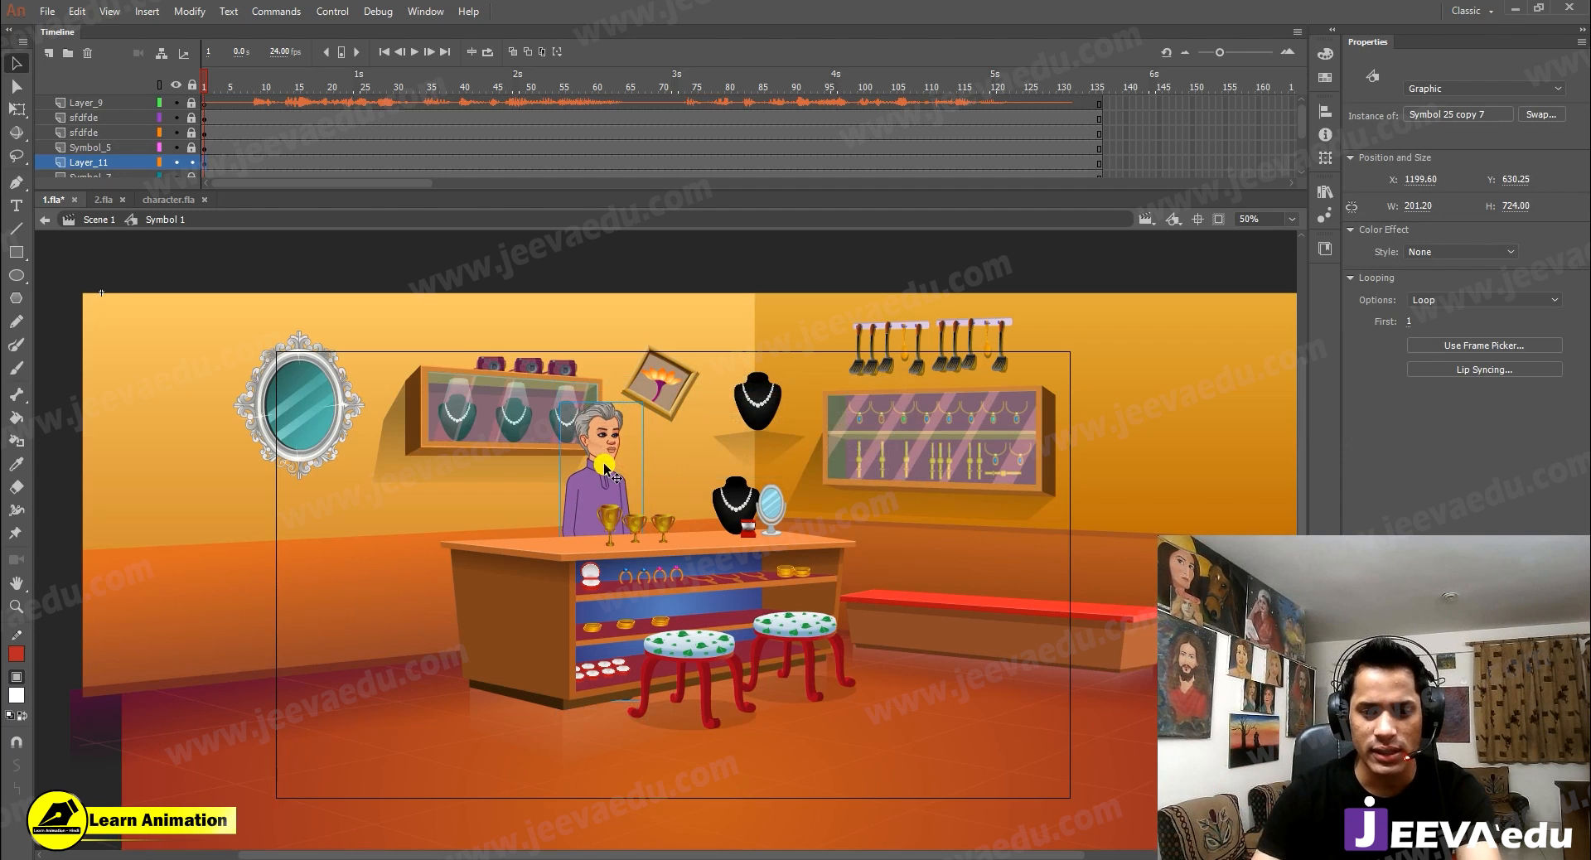
Step: Clip the content outside the stage and nudge the grey-haired man up behind the counter to Y 588.20
{"action": "left_click", "coordinate": [1218, 219]}
{"action": "key", "text": "z"}
{"action": "left_click", "coordinate": [660, 539]}
{"action": "key", "text": "v"}
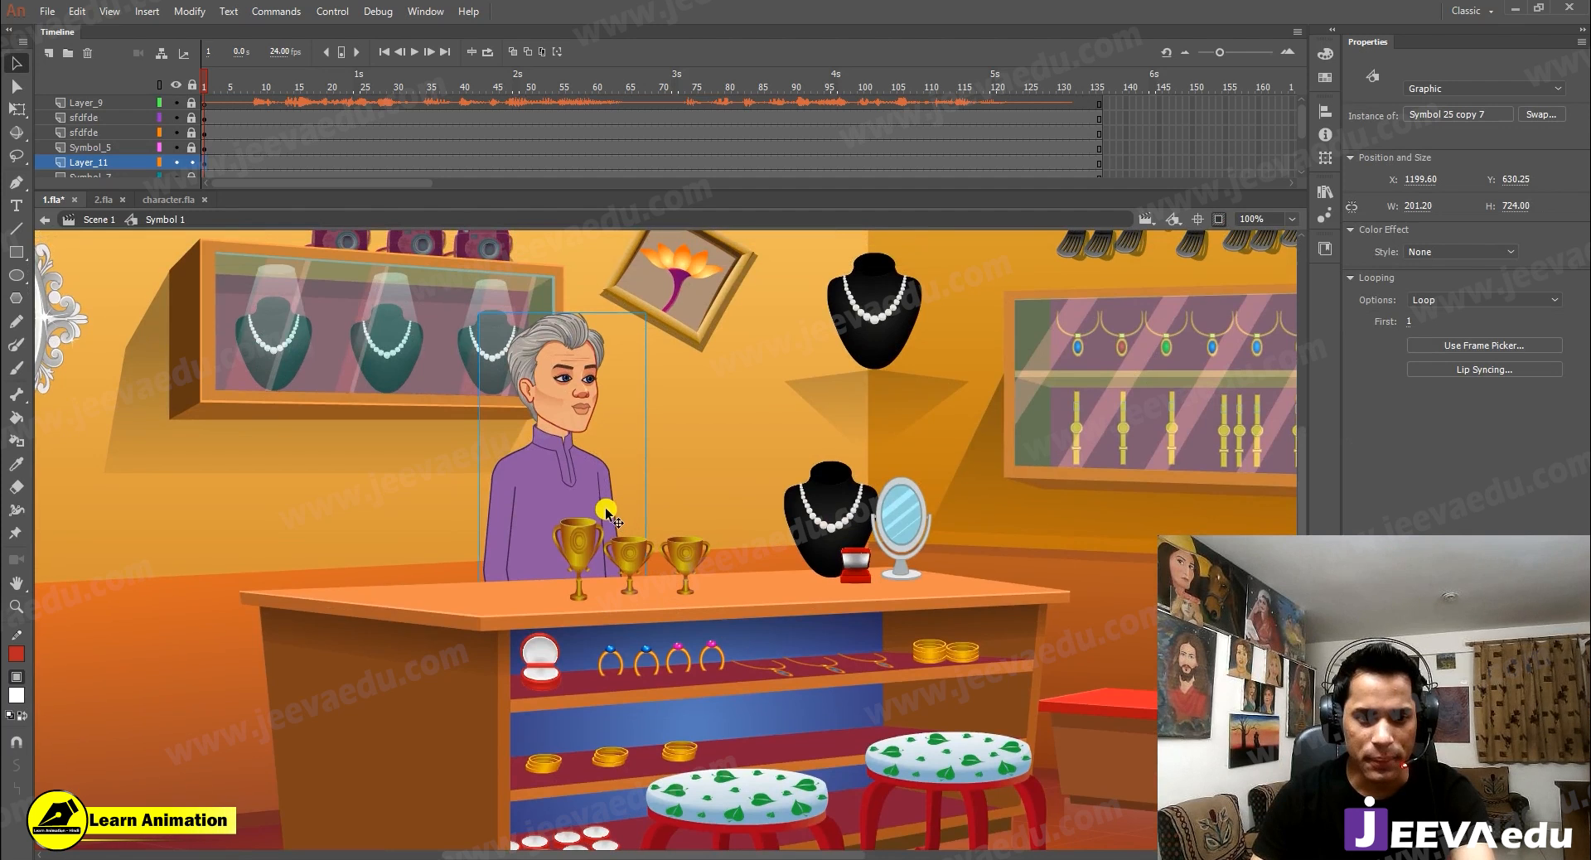
{"action": "key", "text": "Up"}
{"action": "key", "text": "Up"}
{"action": "key", "text": "Up"}
{"action": "key", "text": "Up"}
{"action": "key", "text": "Up"}
{"action": "key", "text": "Up"}
{"action": "key", "text": "Up"}
{"action": "key", "text": "Up"}
{"action": "key", "text": "Up"}
{"action": "key", "text": "Up"}
{"action": "key", "text": "Up"}
{"action": "key", "text": "Up"}
{"action": "key", "text": "Up"}
{"action": "key", "text": "Up"}
{"action": "key", "text": "Up"}
{"action": "key", "text": "Up"}
{"action": "key", "text": "z"}
{"action": "left_click", "coordinate": [621, 469], "text": "alt"}
{"action": "left_click_drag", "start_coordinate": [705, 553], "coordinate": [670, 512]}
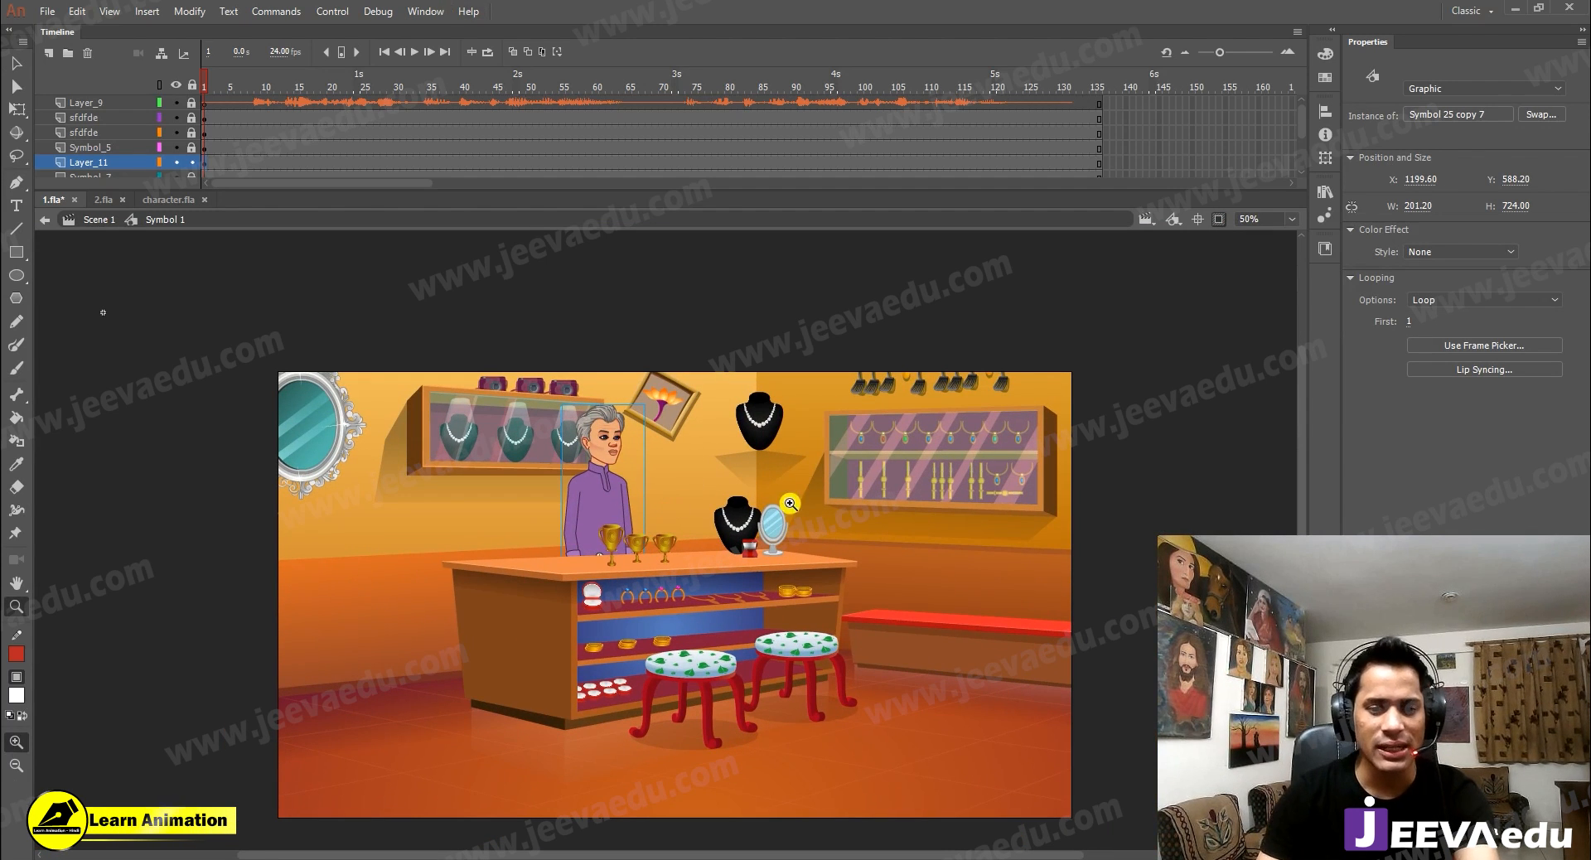
{"action": "key", "text": "v"}
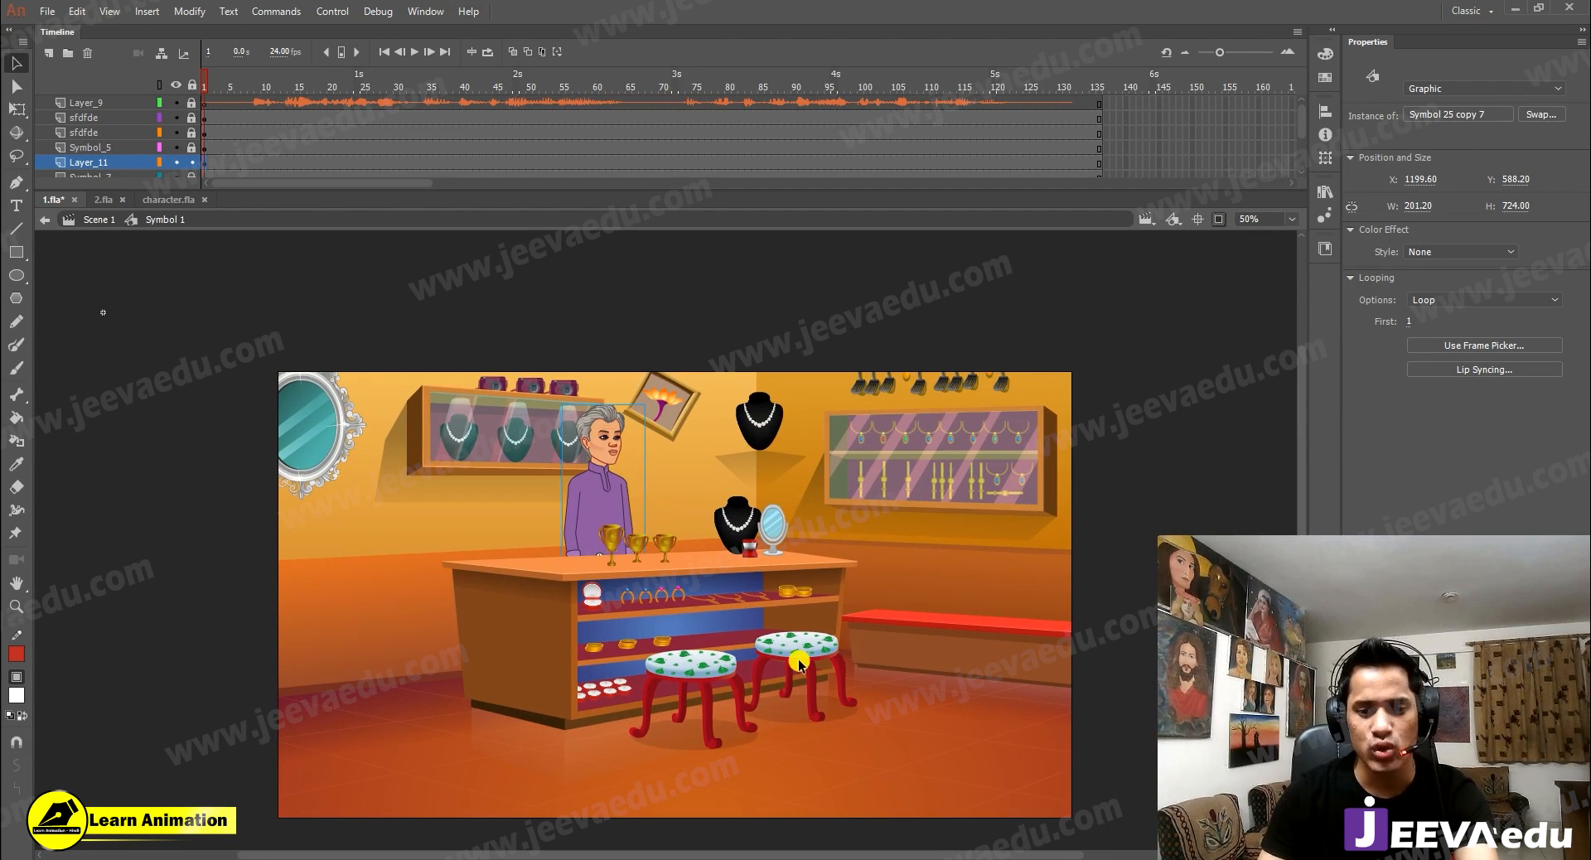
Step: Insert a new layer above the upper sfdfde layer and hide all the other layers
{"action": "left_click", "coordinate": [89, 118]}
{"action": "left_click", "coordinate": [47, 53]}
{"action": "left_click", "coordinate": [175, 135]}
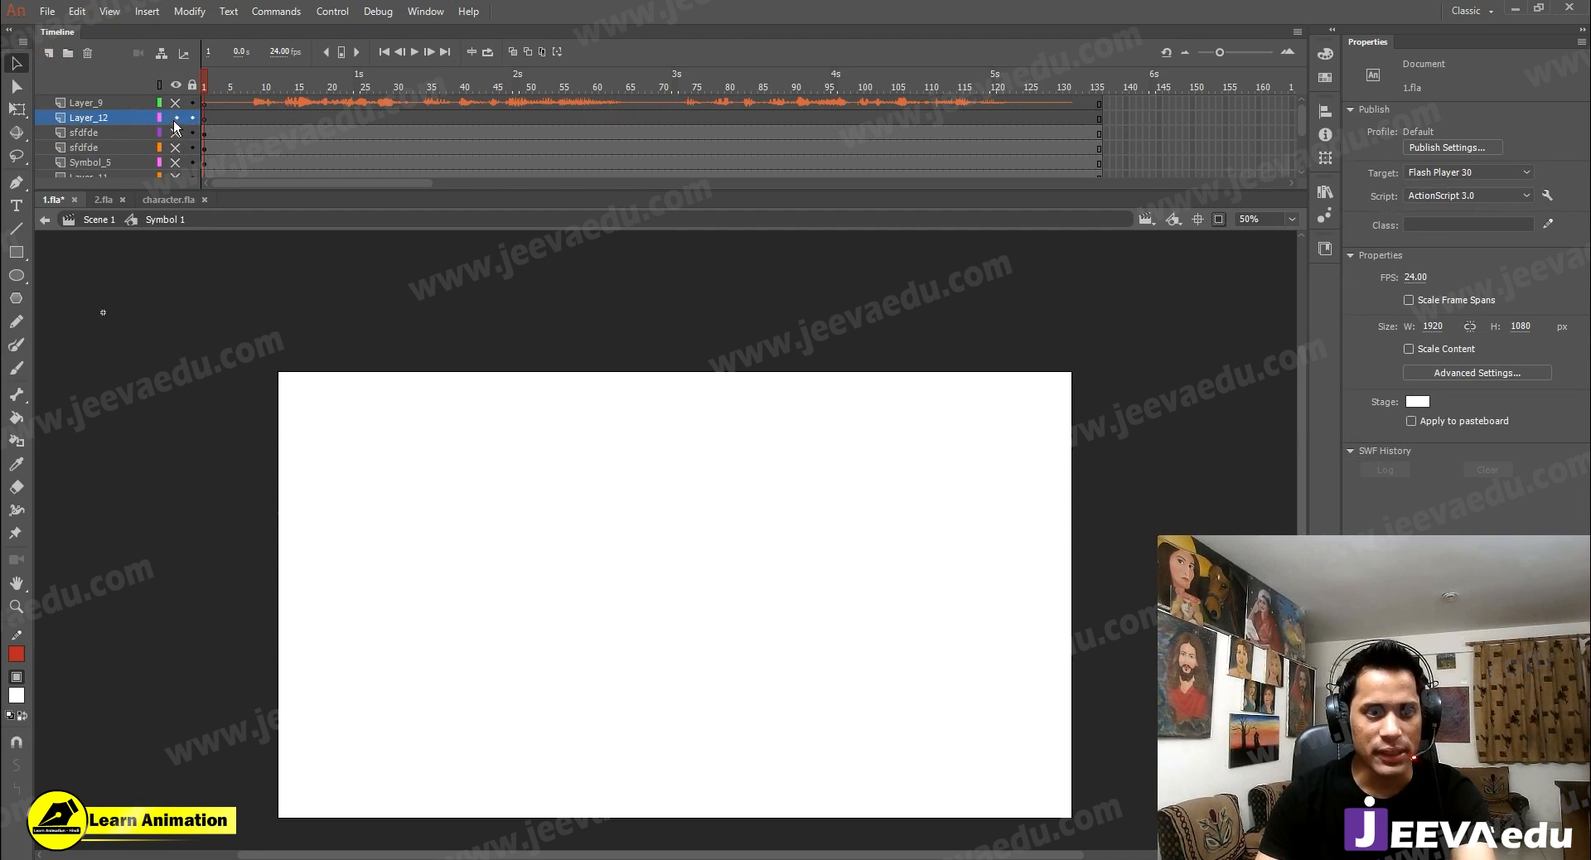
Step: Copy the second moustached man from character.fla into the new layer of 1.fla, placing him at X 1581.10, Y 252.55
{"action": "left_click", "coordinate": [169, 200]}
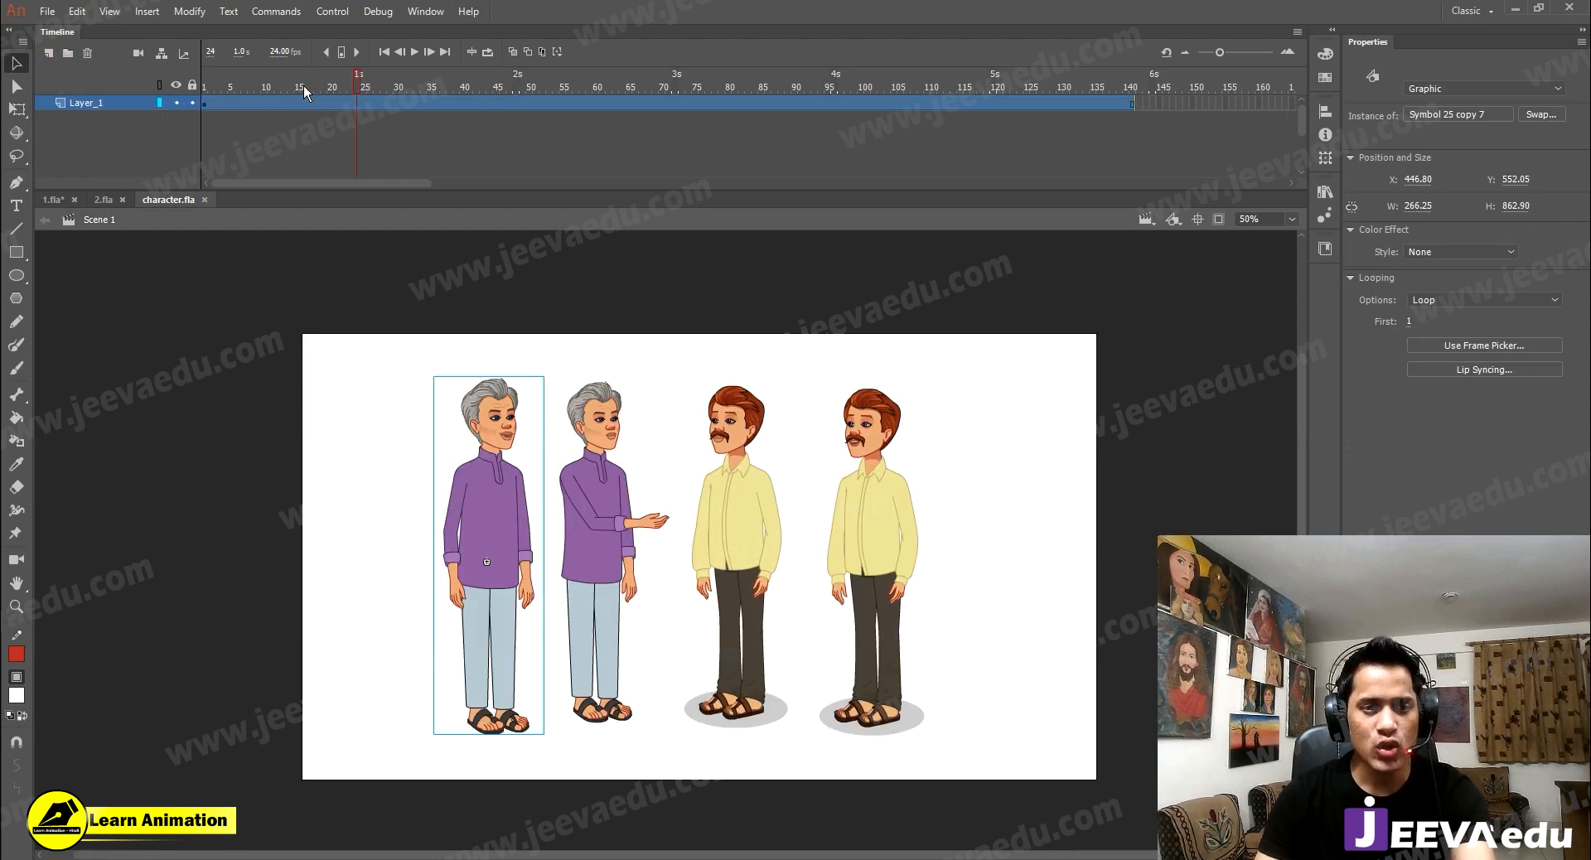
{"action": "left_click", "coordinate": [504, 94]}
{"action": "left_click", "coordinate": [888, 519]}
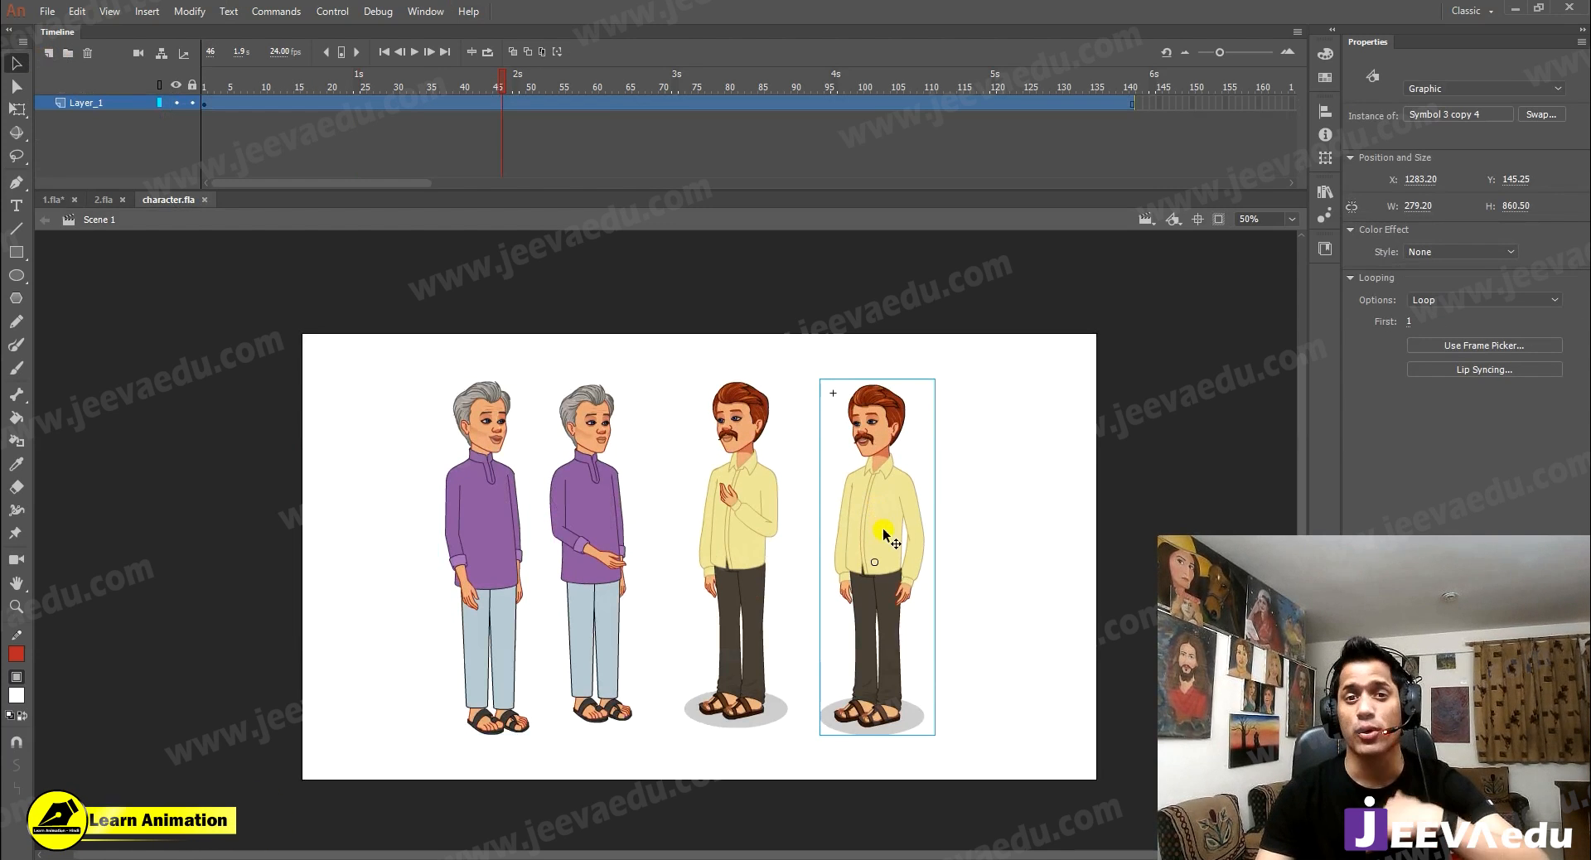
{"action": "left_click", "coordinate": [57, 200]}
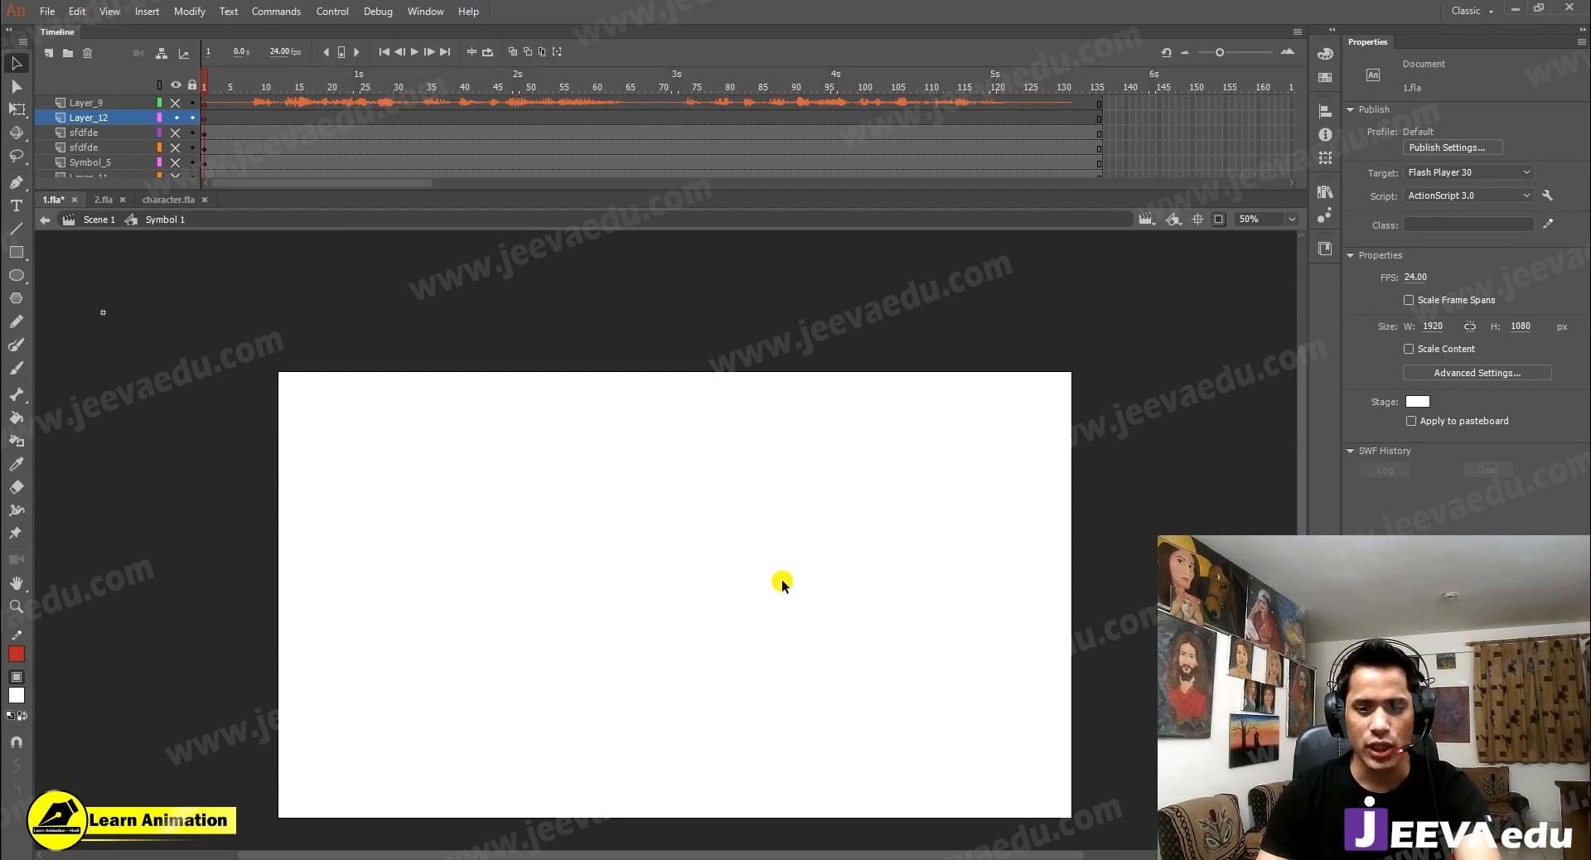
{"action": "key", "text": "ctrl+v"}
{"action": "left_click_drag", "start_coordinate": [711, 530], "coordinate": [837, 572]}
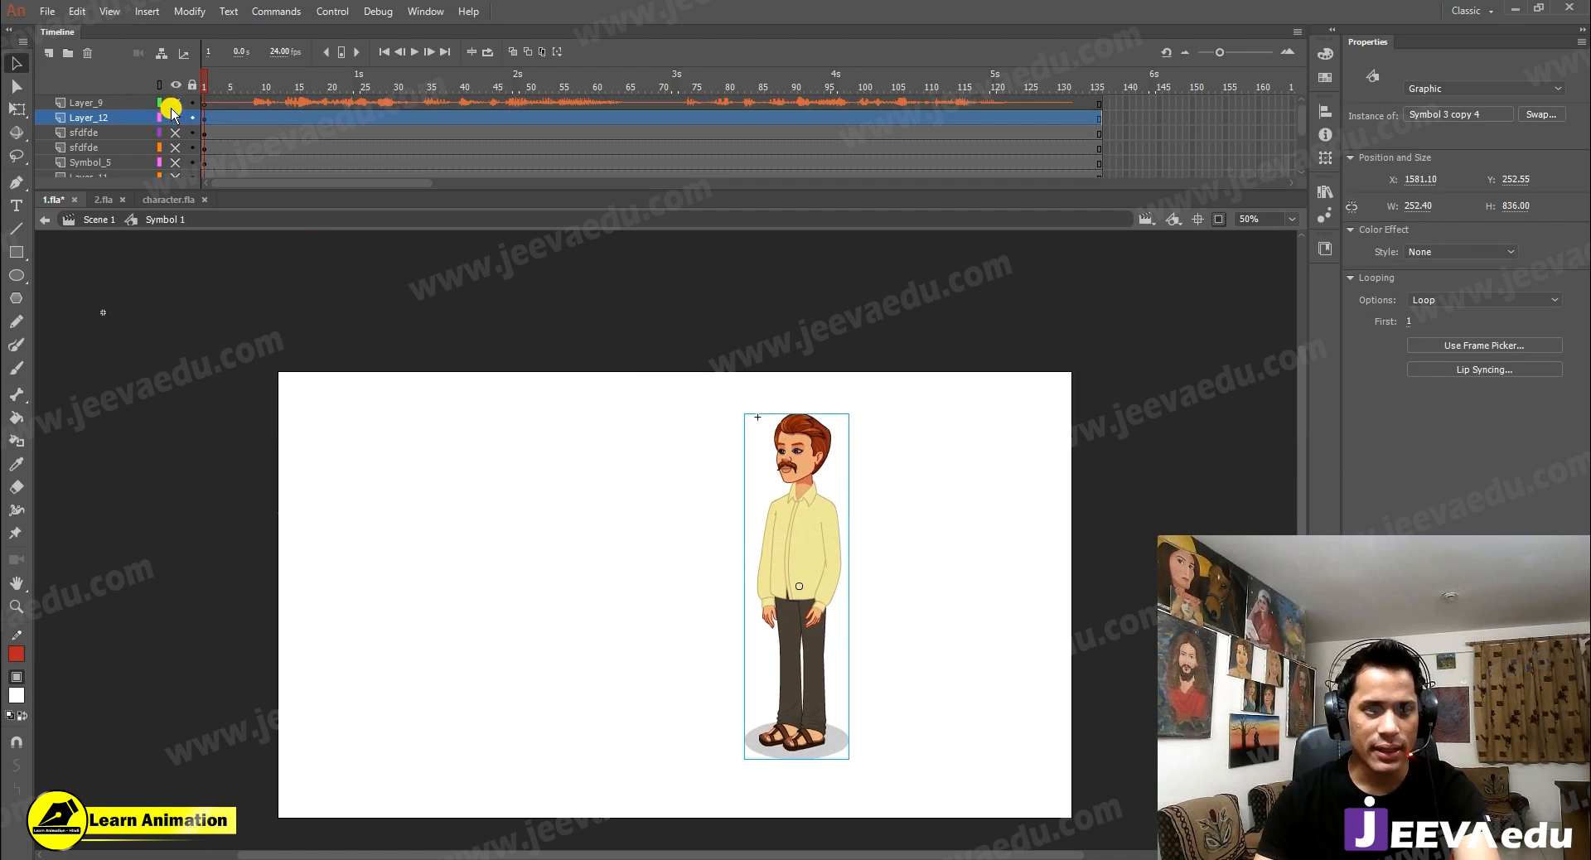
Step: Move the moustached man away from the stools, in front of the bench, to X 1999.70, Y 229.00
{"action": "left_click", "coordinate": [203, 87]}
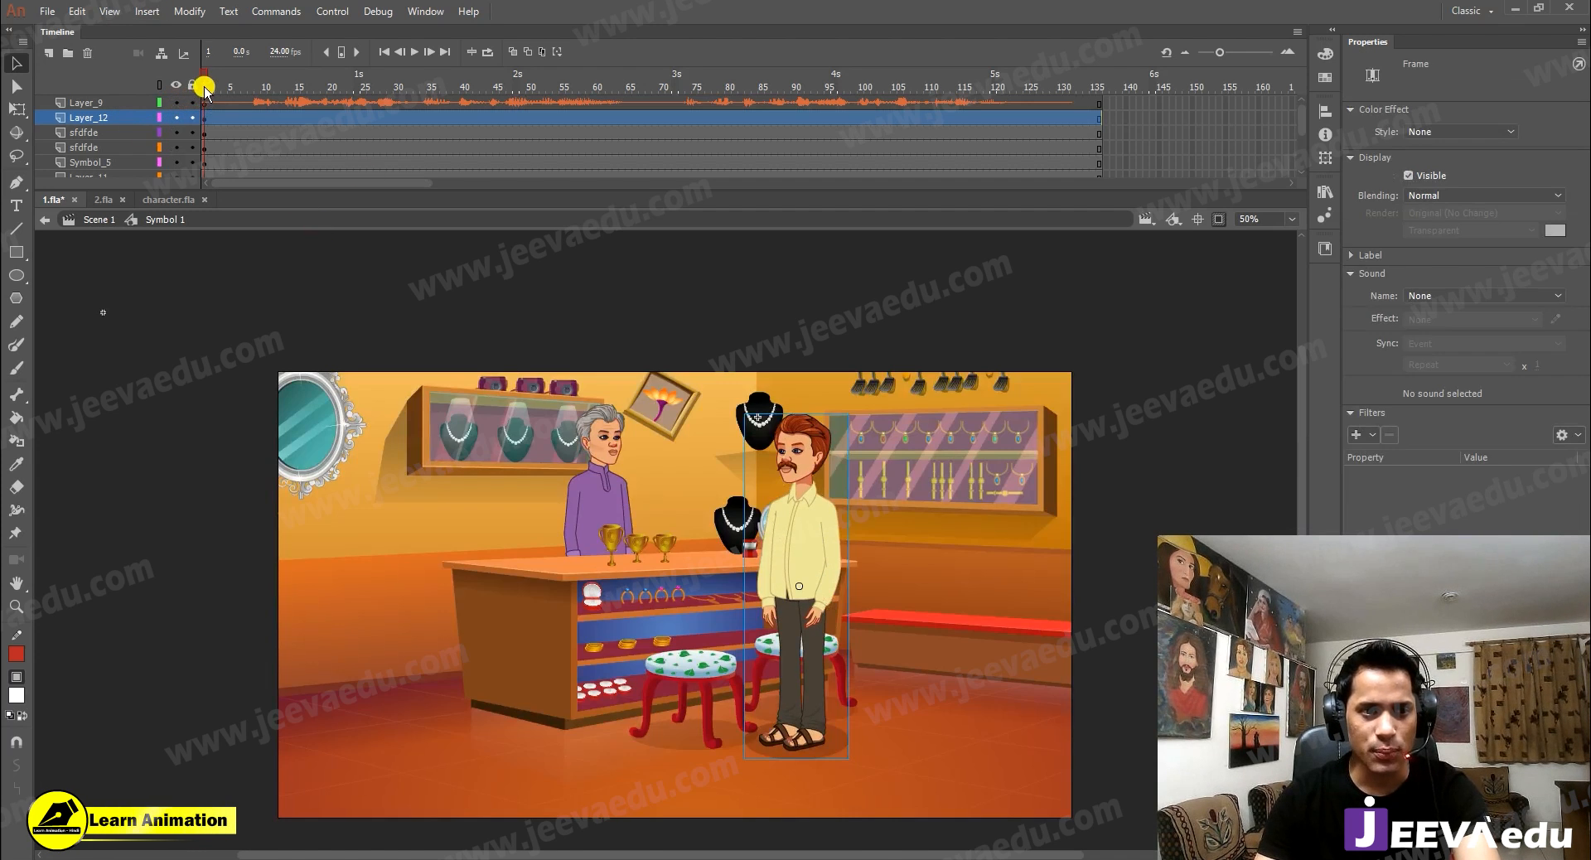
{"action": "left_click_drag", "start_coordinate": [800, 543], "coordinate": [952, 558]}
{"action": "key", "text": "z"}
{"action": "left_click", "coordinate": [737, 598]}
{"action": "left_click", "coordinate": [759, 606], "text": "alt"}
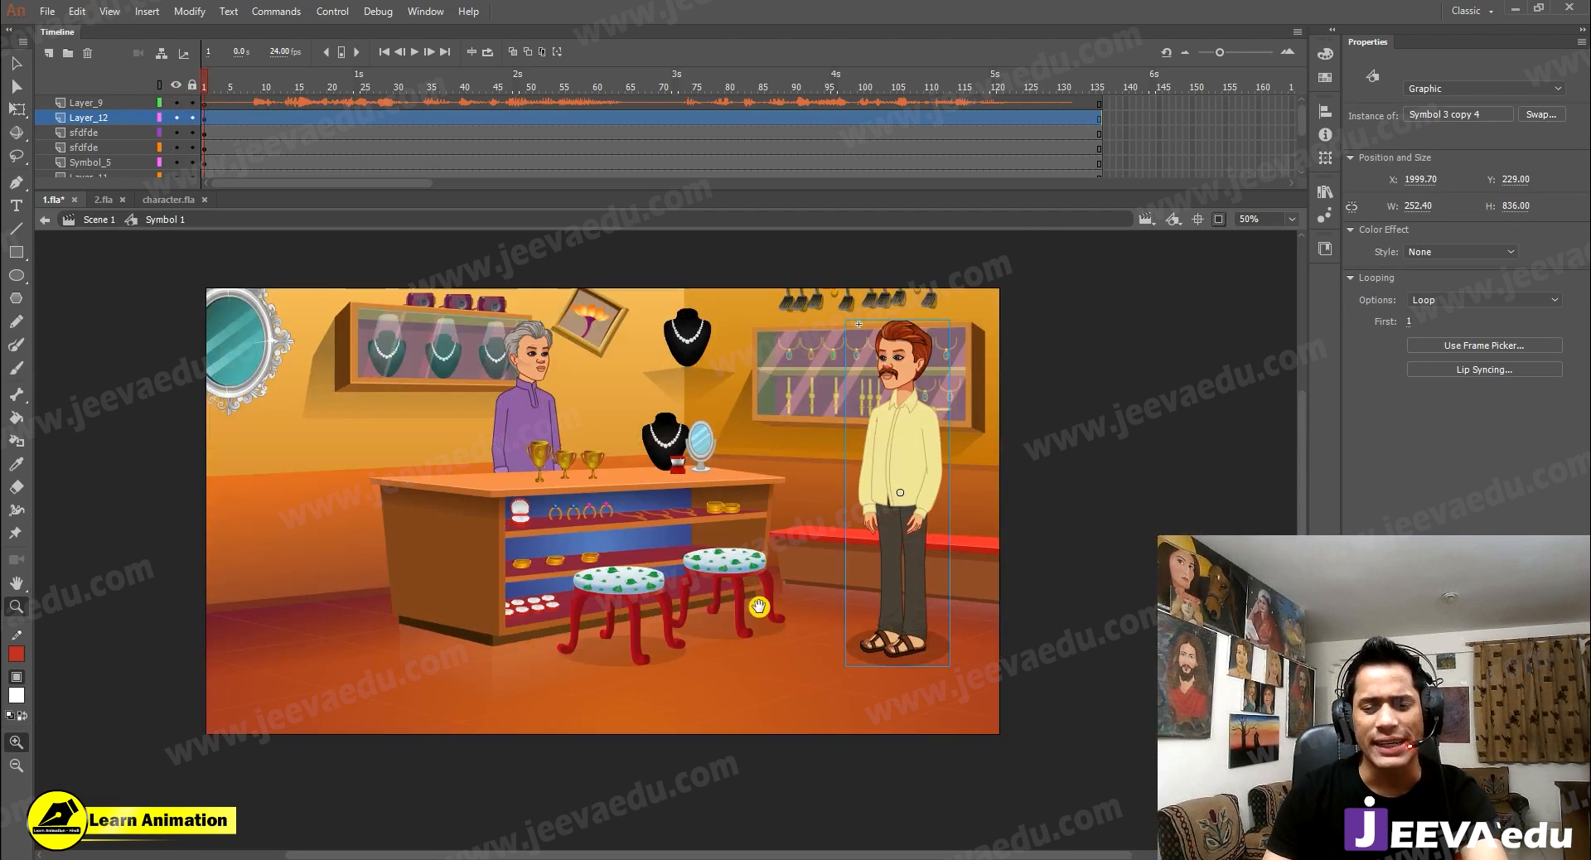
{"action": "left_click_drag", "start_coordinate": [736, 524], "coordinate": [748, 542]}
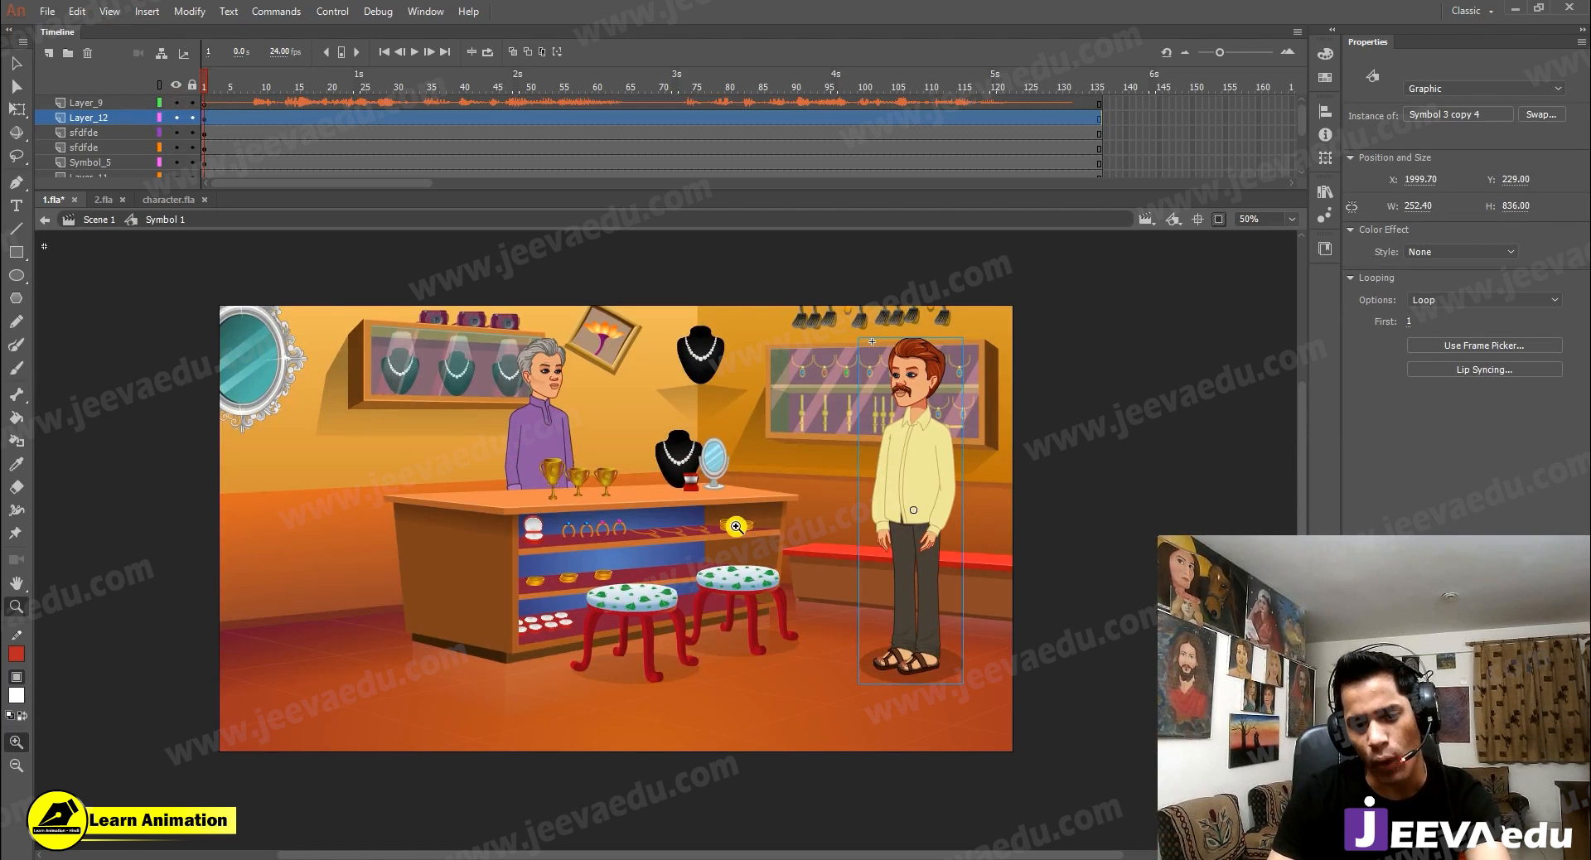
Step: Preview the talking characters, then select all the scene objects and shift them 80 px left to X -160
{"action": "left_click", "coordinate": [296, 146]}
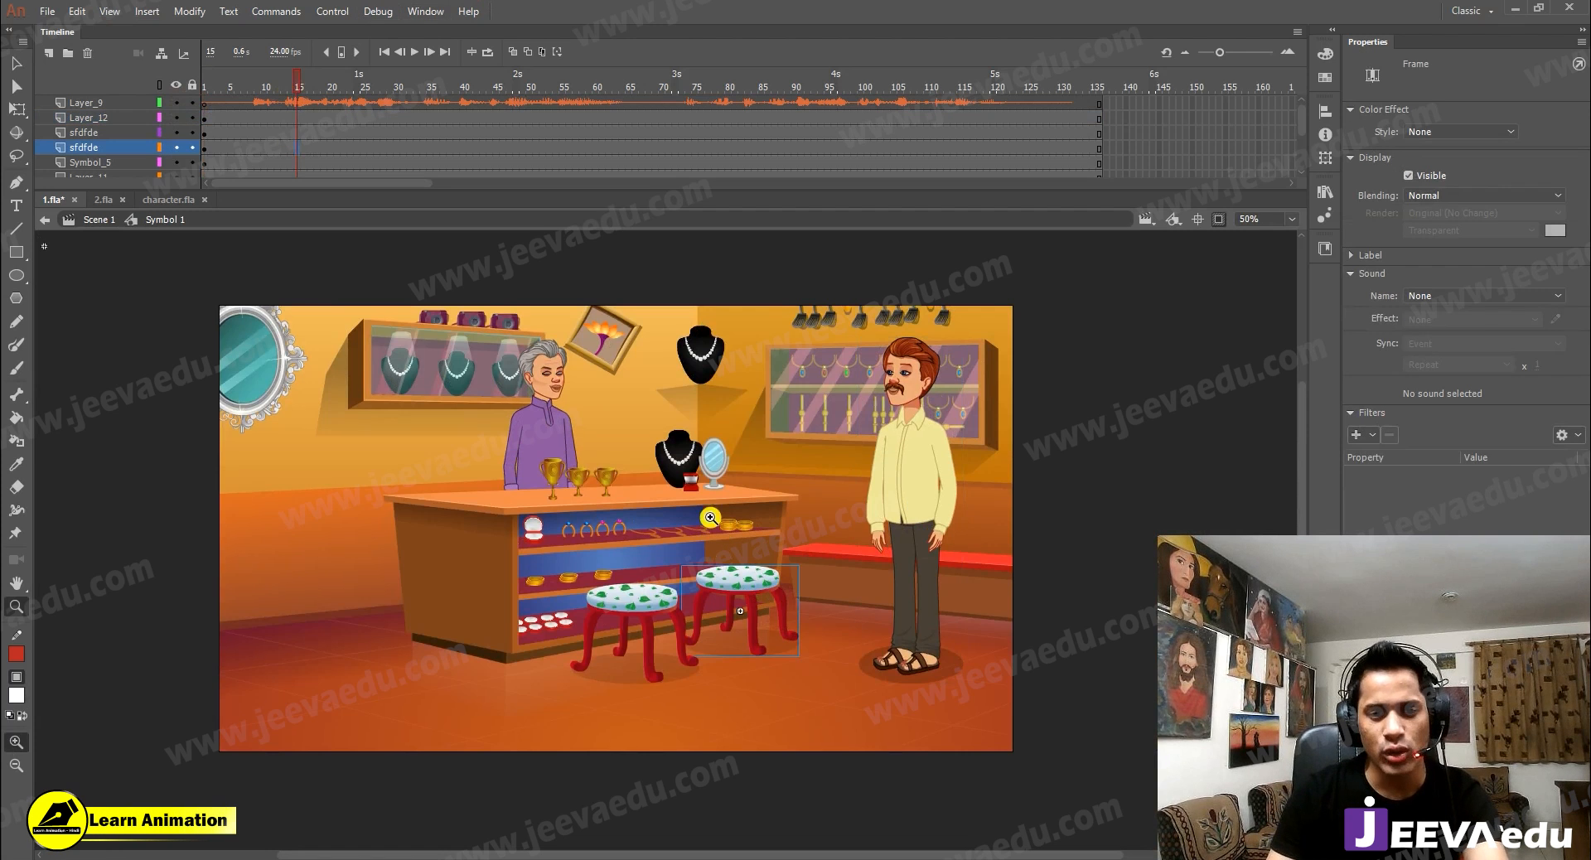
{"action": "mouse_move", "coordinate": [353, 136]}
{"action": "left_mouse_down"}
{"action": "mouse_move", "coordinate": [375, 227]}
{"action": "mouse_move", "coordinate": [377, 129]}
{"action": "left_mouse_up"}
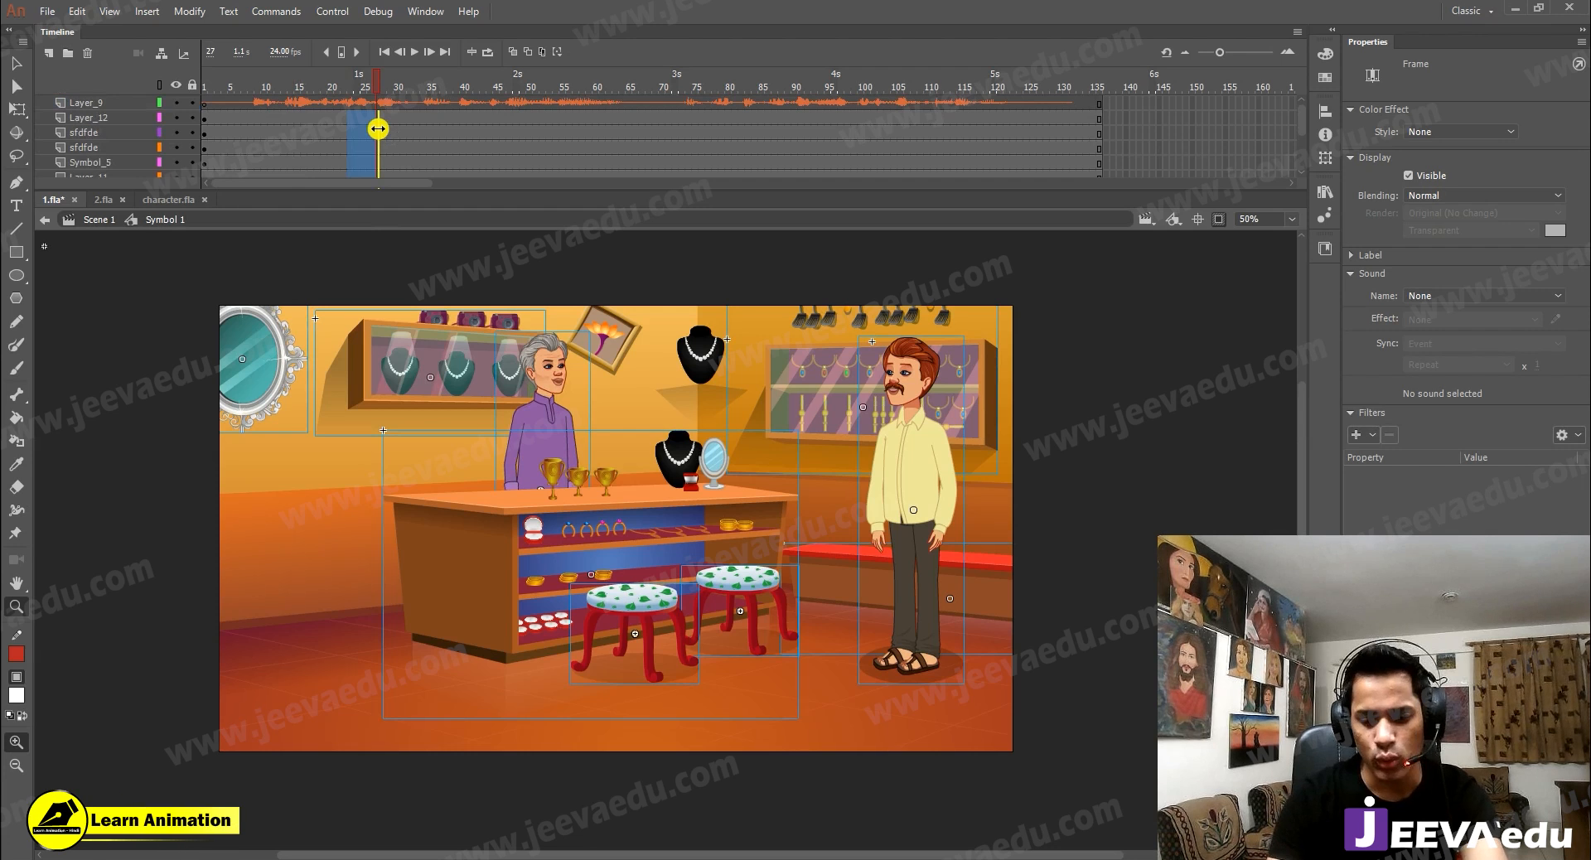
{"action": "key", "text": "shift+Left"}
{"action": "key", "text": "shift+Left"}
{"action": "key", "text": "shift+Left"}
{"action": "key", "text": "shift+Left"}
{"action": "key", "text": "shift+Left"}
{"action": "key", "text": "shift+Left"}
{"action": "key", "text": "shift+Left"}
{"action": "key", "text": "shift+Left"}
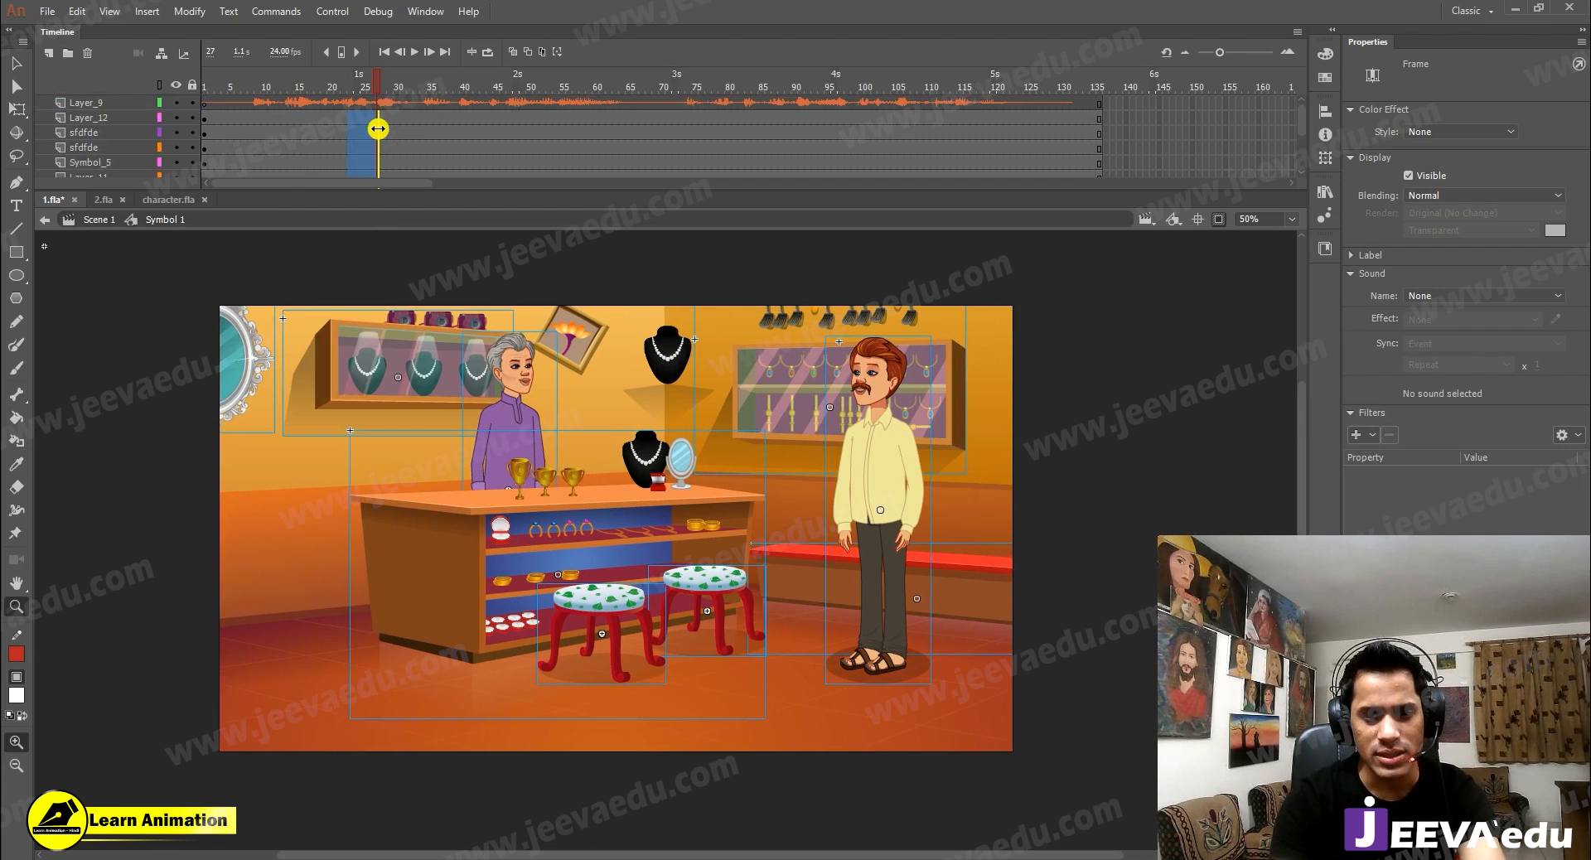
Step: Select all scene objects and scale them down to W 2728.90, H 1396.20
{"action": "key", "text": "v"}
{"action": "left_click", "coordinate": [586, 574]}
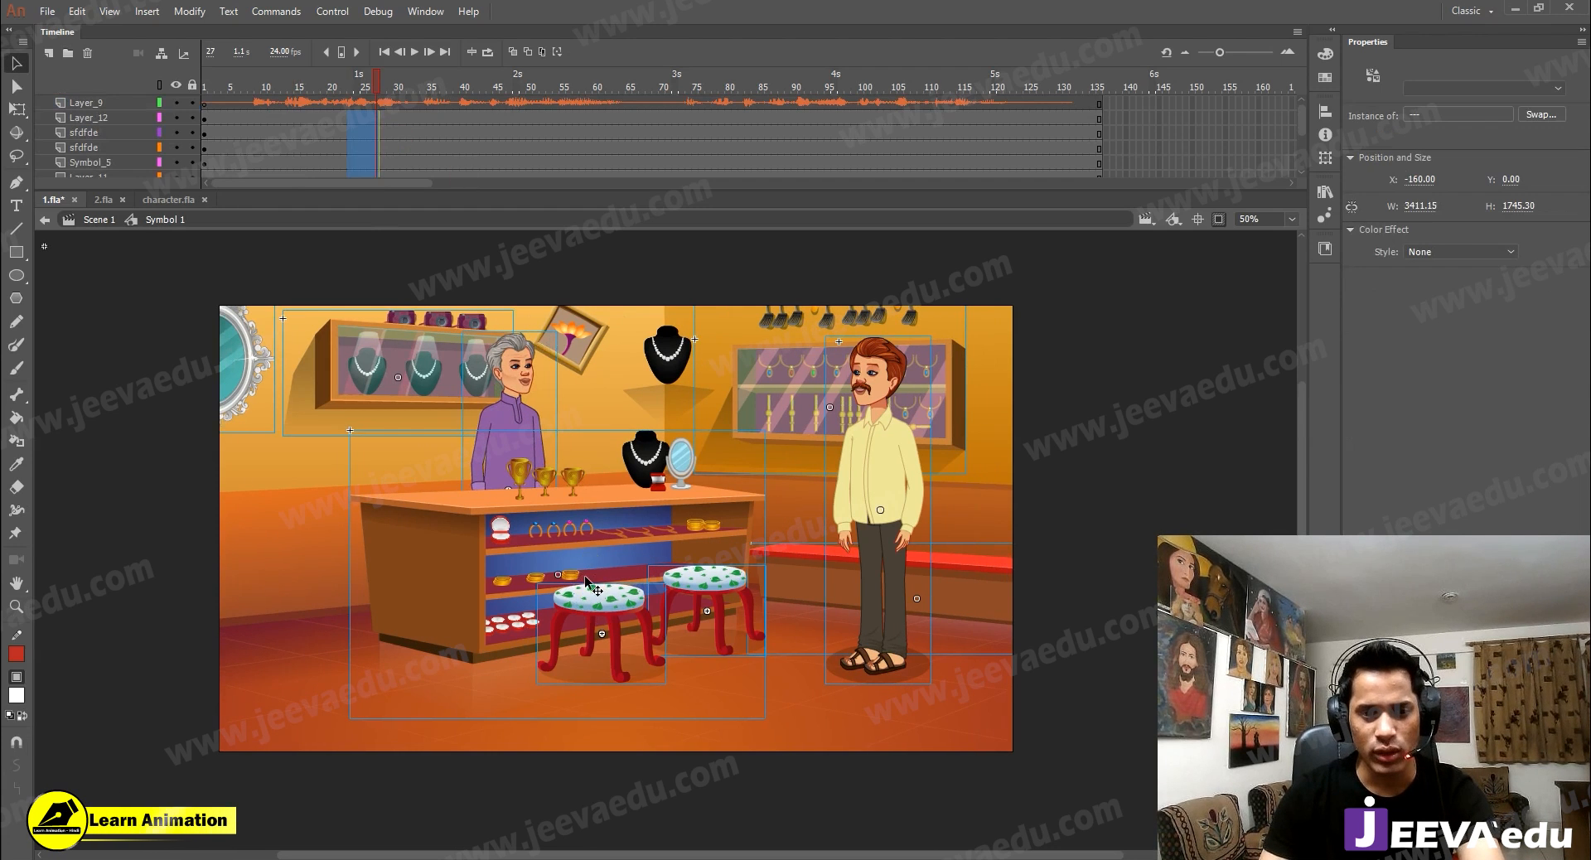
{"action": "key", "text": "ctrl+alt+a"}
{"action": "key", "text": "ctrl+alt+s"}
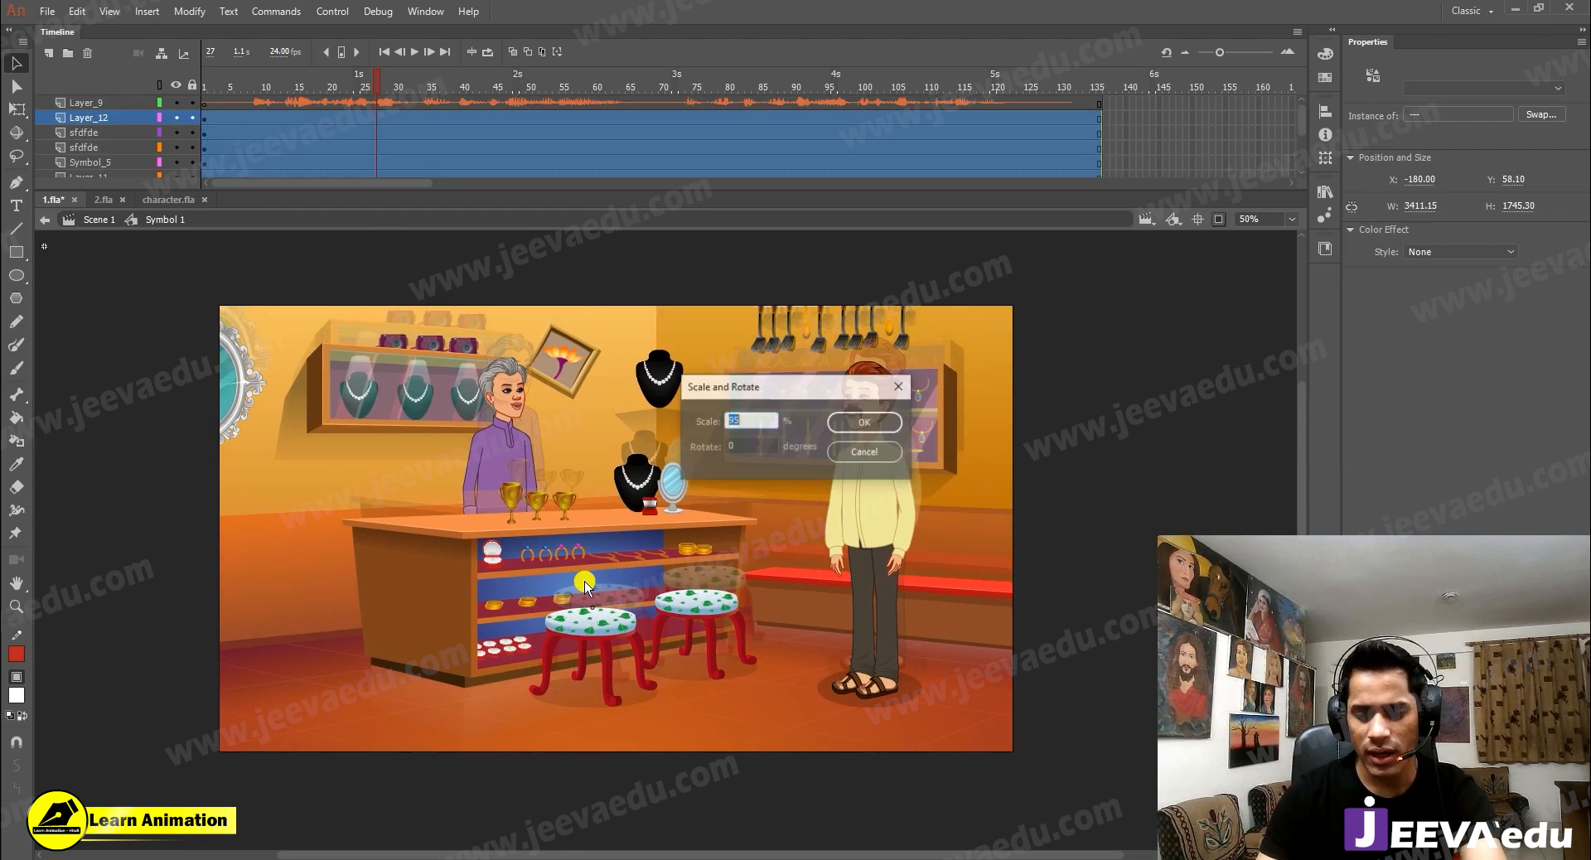
{"action": "type", "text": "8.90"}
{"action": "key", "text": "Return"}
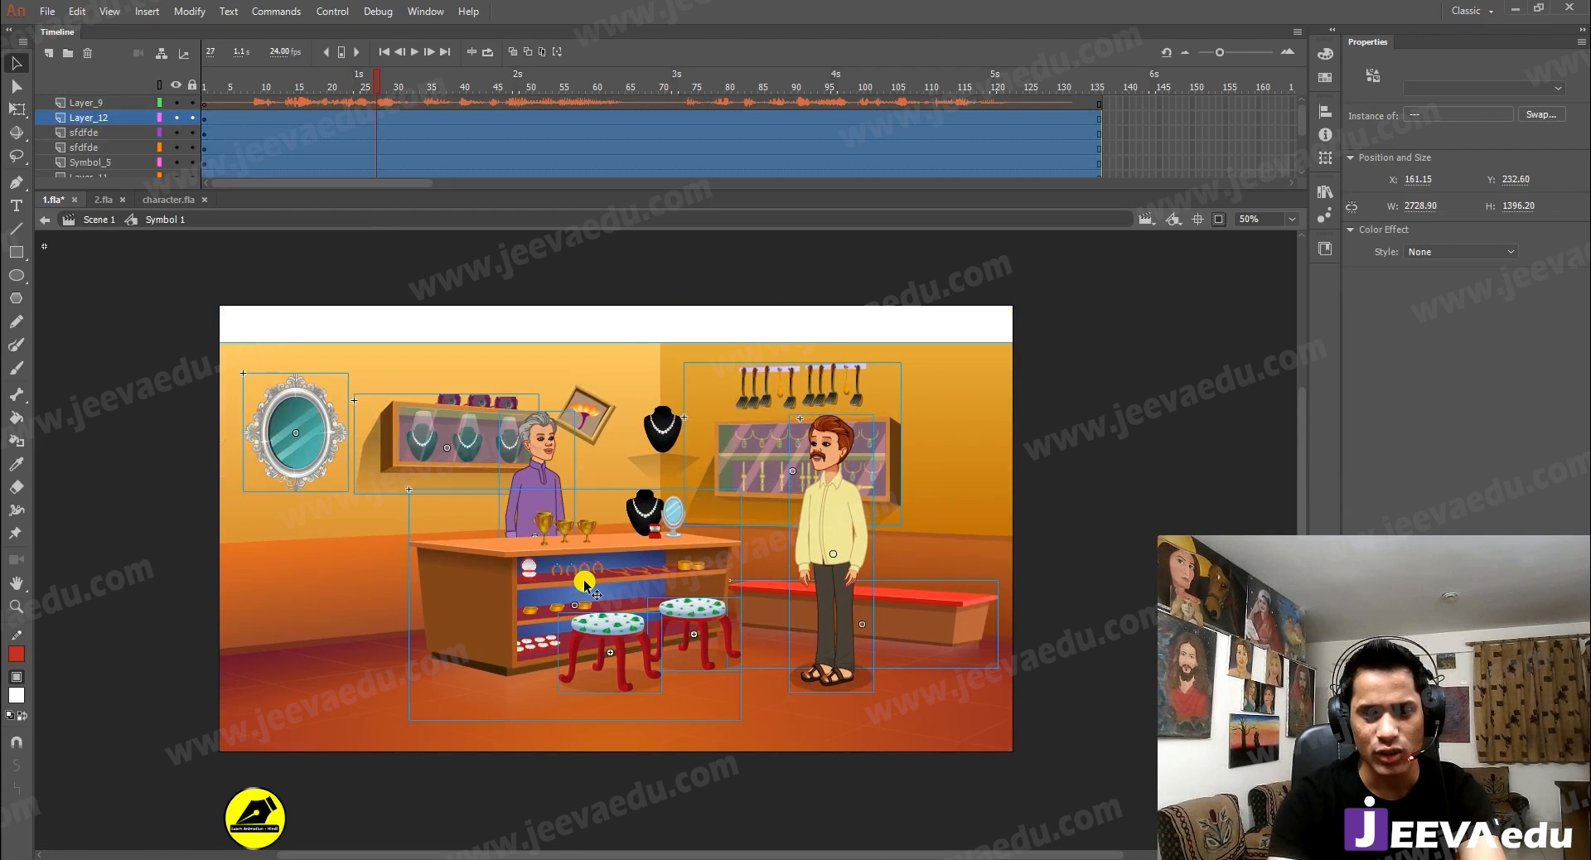
Step: Move all the scene objects up 60 px to Y 172.60
{"action": "key", "text": "shift+Up"}
{"action": "key", "text": "shift+Up"}
{"action": "key", "text": "shift+Up"}
{"action": "key", "text": "shift+Up"}
{"action": "key", "text": "shift+Up"}
{"action": "key", "text": "shift+Up"}
{"action": "key", "text": "shift+Up"}
{"action": "key", "text": "shift+Up"}
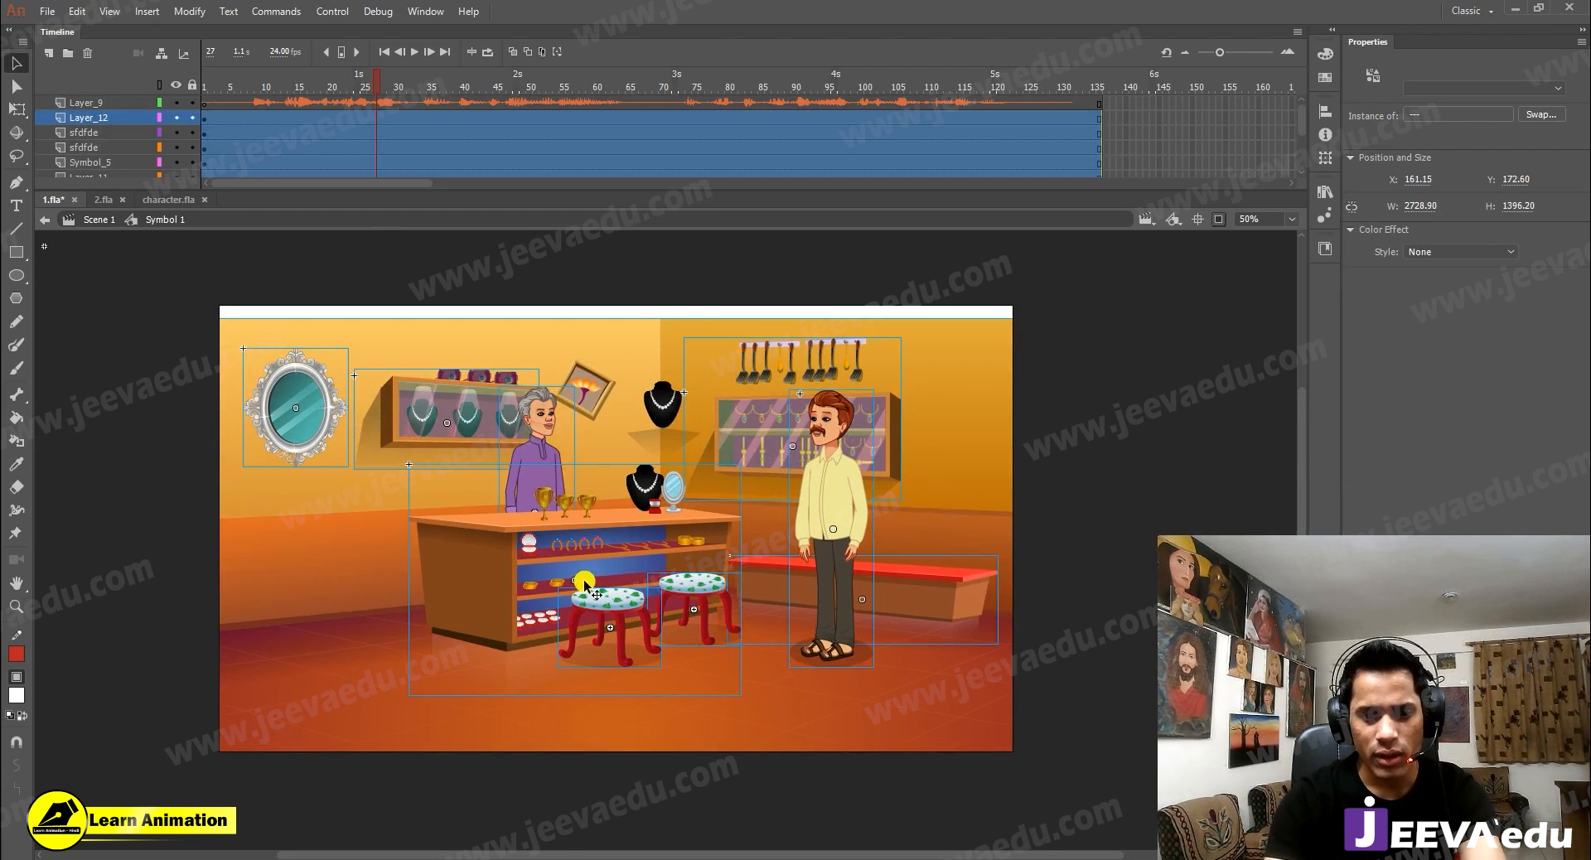
Step: Enlarge all the scene objects by 105% and again by 102%, and shift them 20 px left to X 44.30
{"action": "key", "text": "ctrl+alt+s"}
{"action": "type", "text": "105"}
{"action": "key", "text": "Return"}
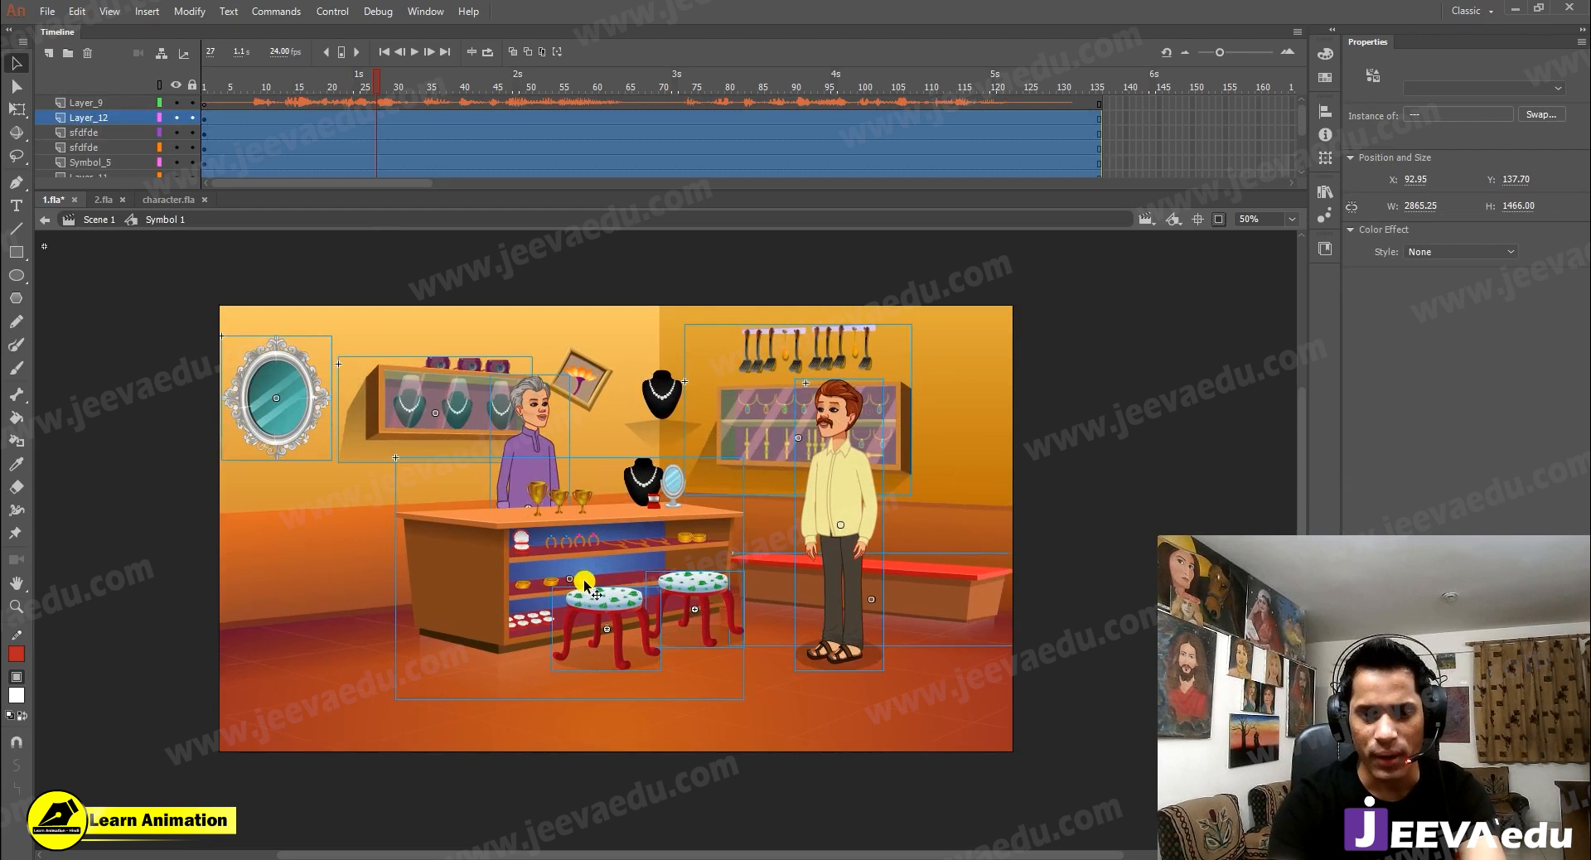
{"action": "key", "text": "ctrl+alt+s"}
{"action": "type", "text": "10"}
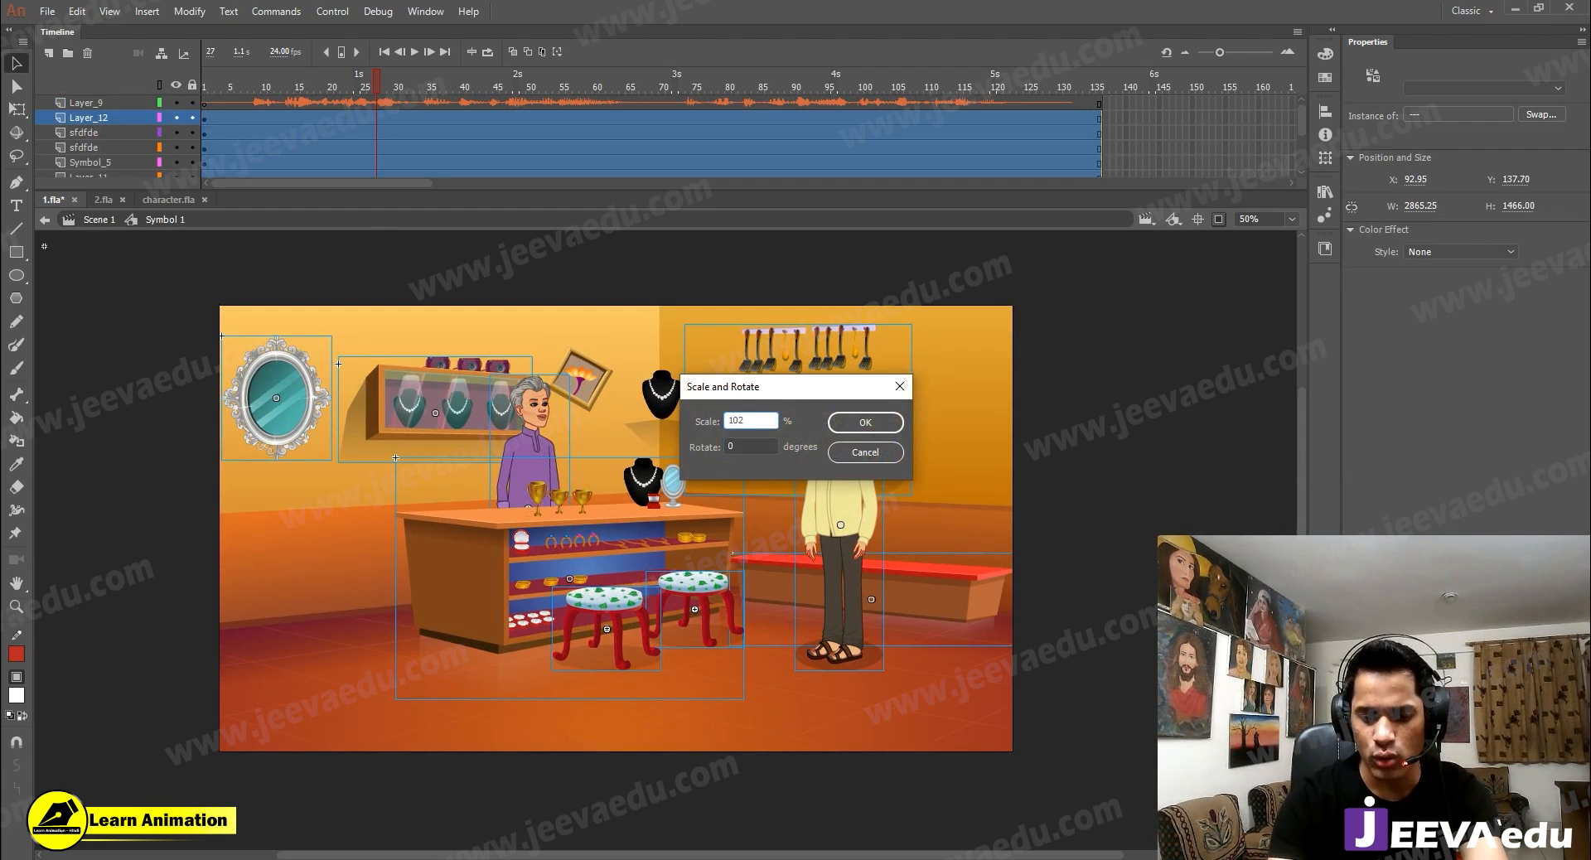
{"action": "type", "text": "2"}
{"action": "key", "text": "Return"}
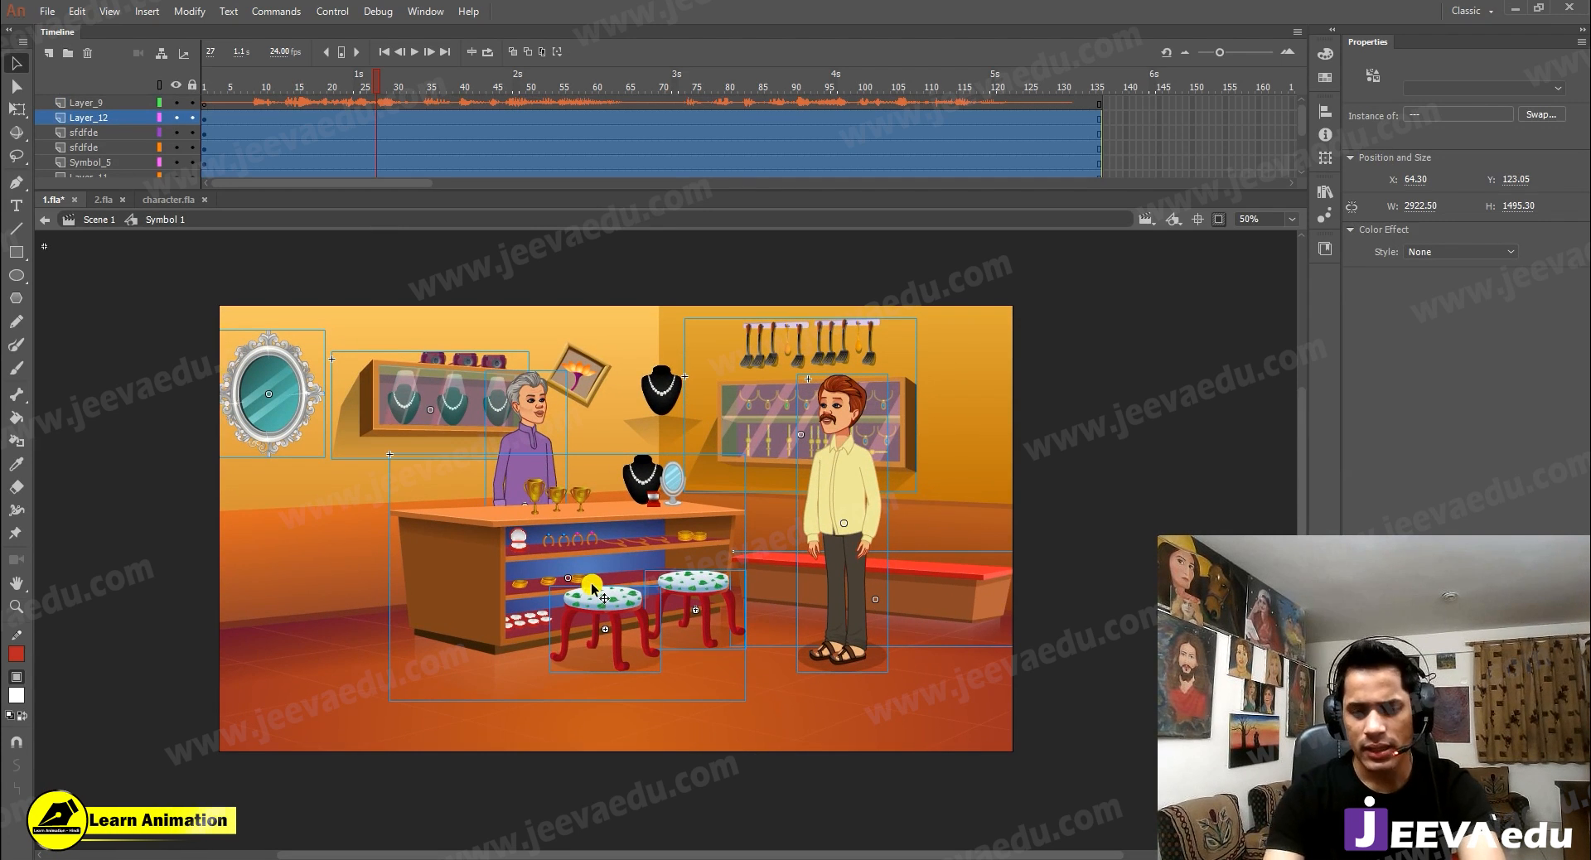
{"action": "key", "text": "shift+Left"}
{"action": "key", "text": "shift+Left"}
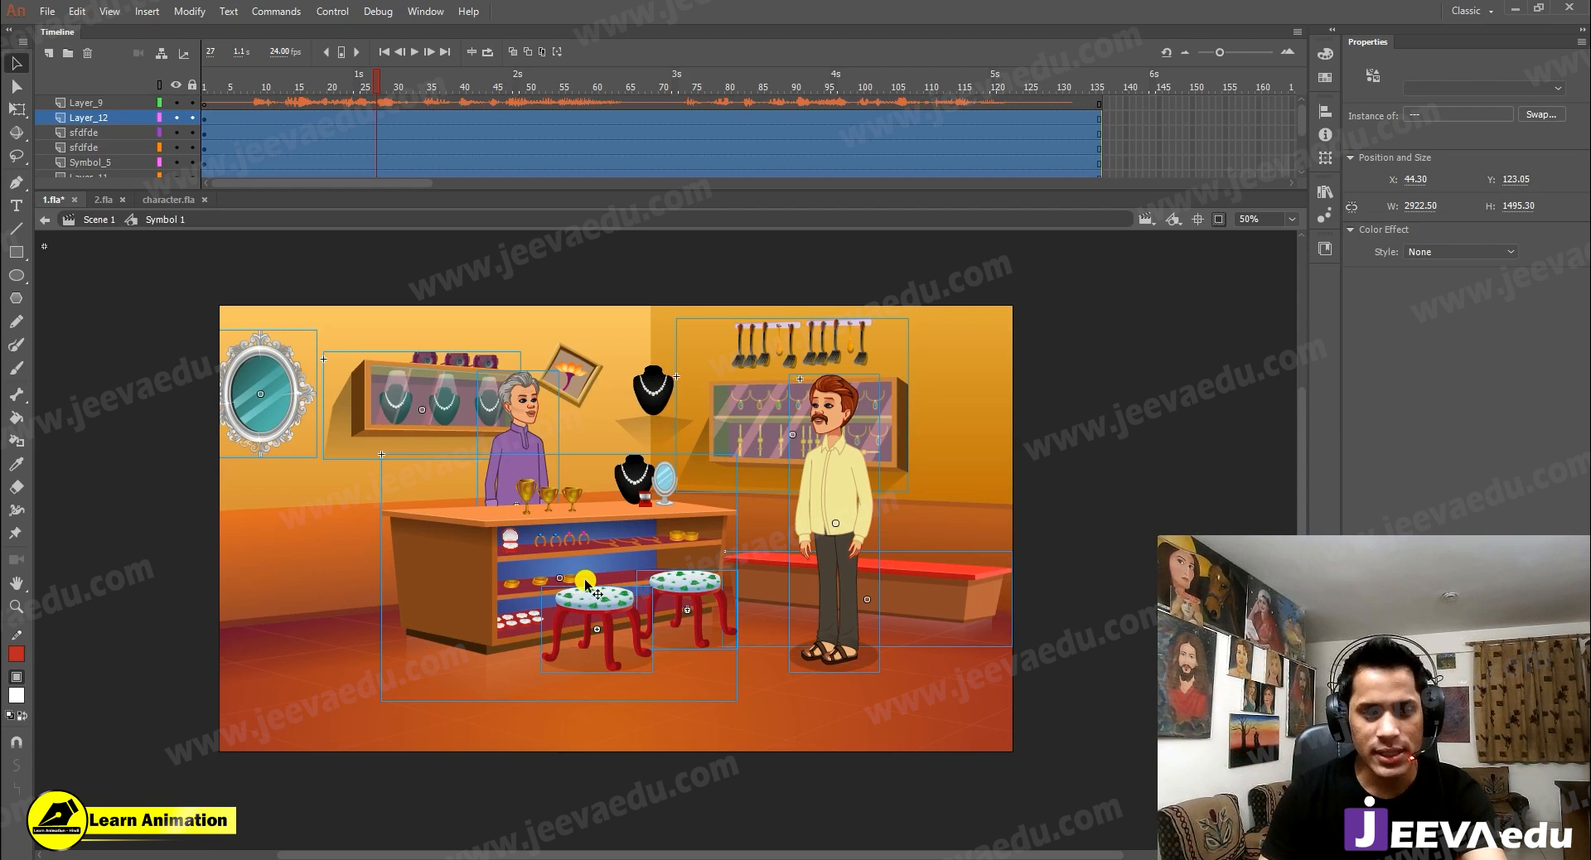
Step: At the first frame, move the moustached man slightly up to X 1824.05, Y 305.55
{"action": "left_click_drag", "start_coordinate": [371, 77], "coordinate": [152, 121]}
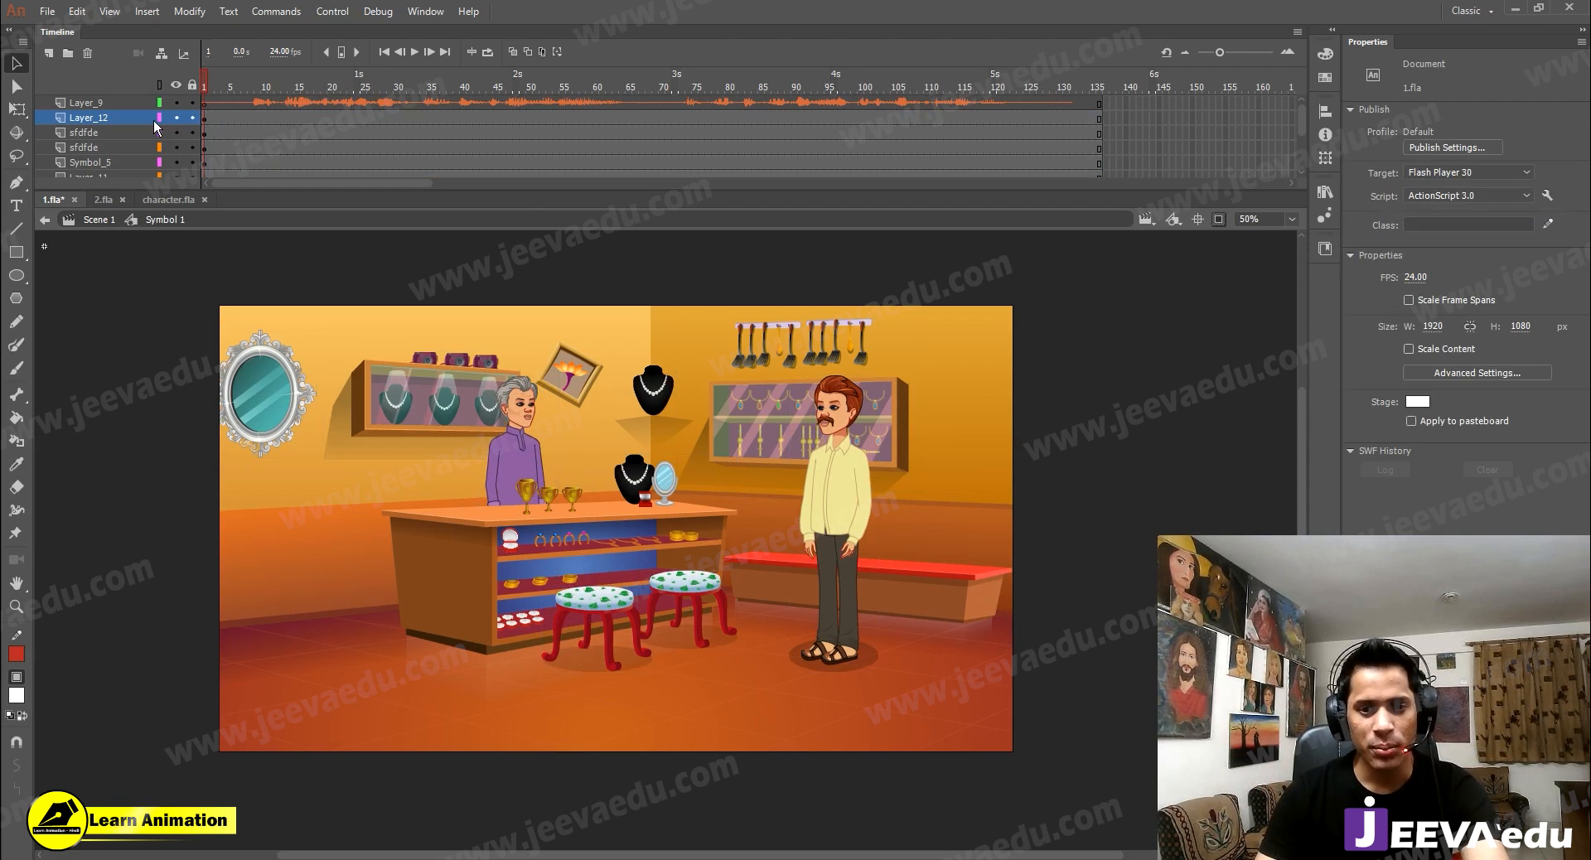
{"action": "left_click", "coordinate": [852, 497]}
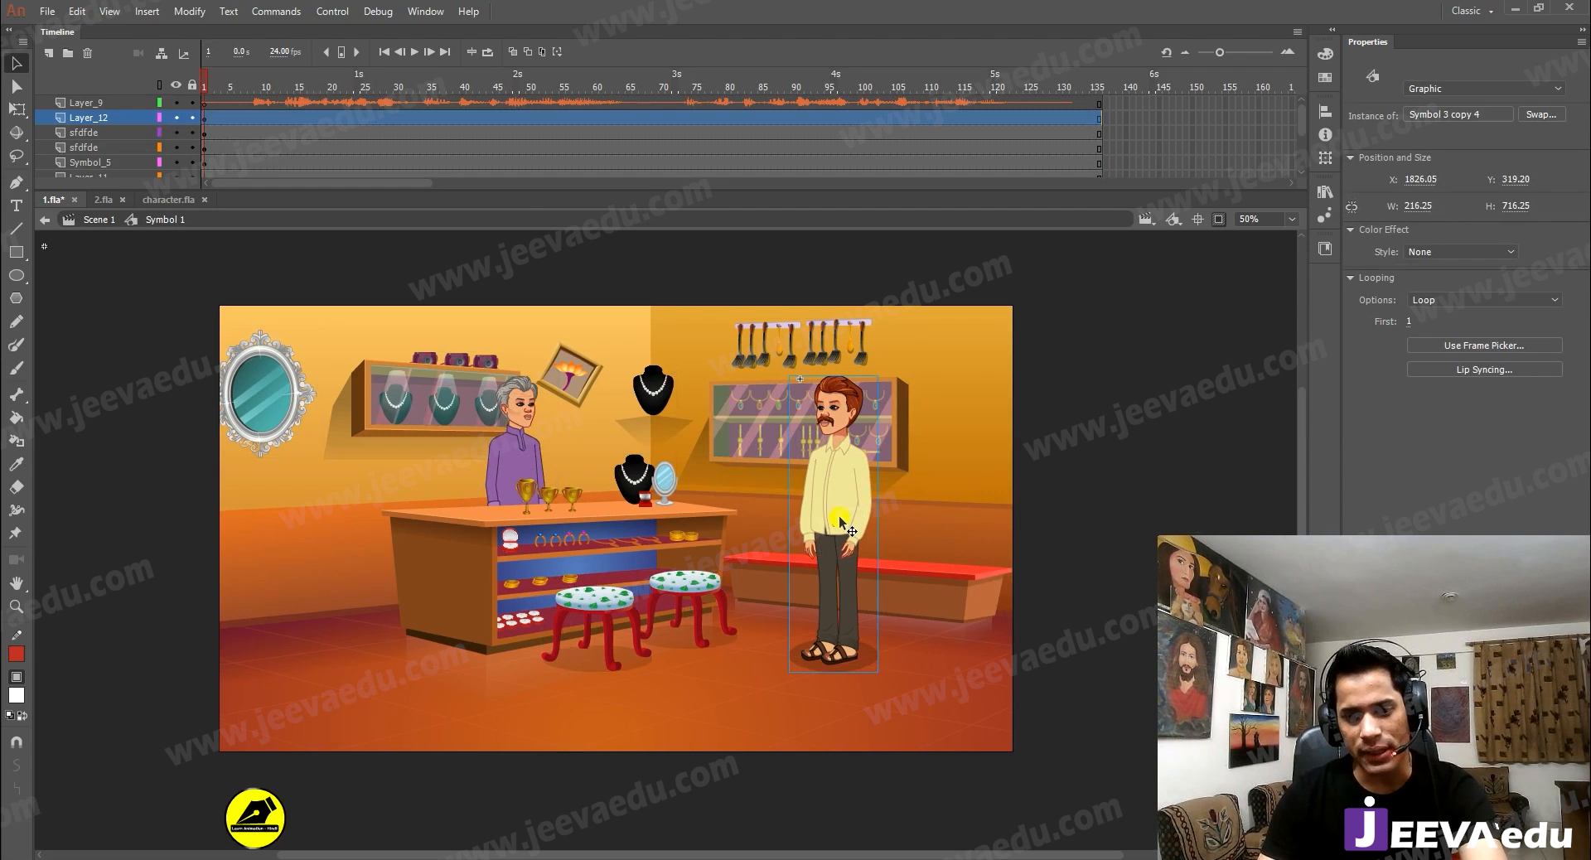
{"action": "left_click_drag", "start_coordinate": [838, 507], "coordinate": [838, 506]}
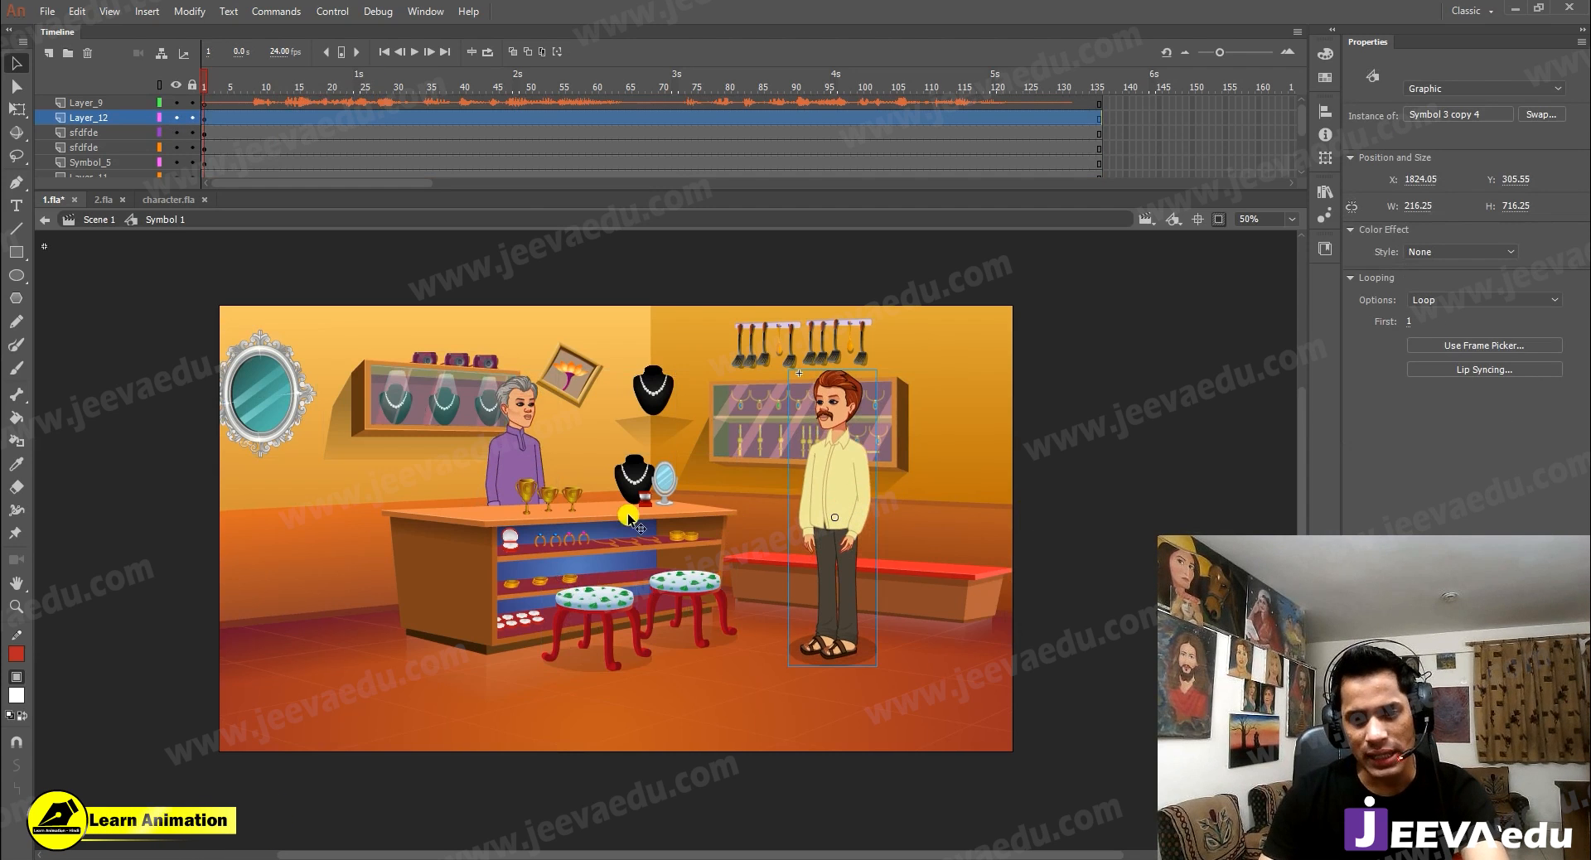
Step: Scale the moustached man down in two passes to W 207.65, H 687.90 so he better matches the shopkeeper
{"action": "key", "text": "z"}
{"action": "left_click", "coordinate": [611, 438]}
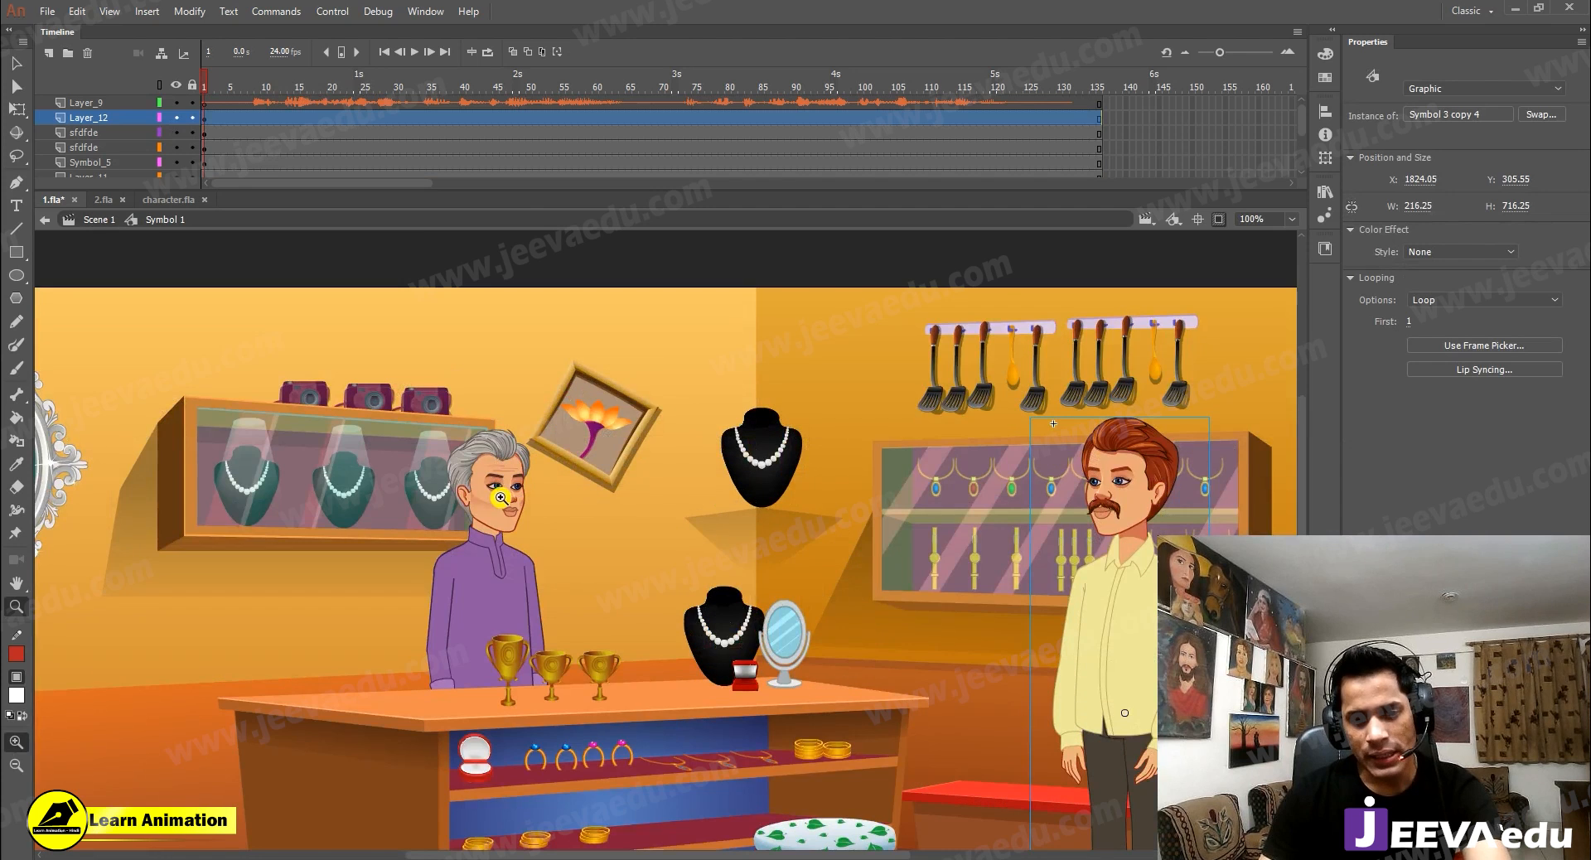
{"action": "key", "text": "ctrl+minus"}
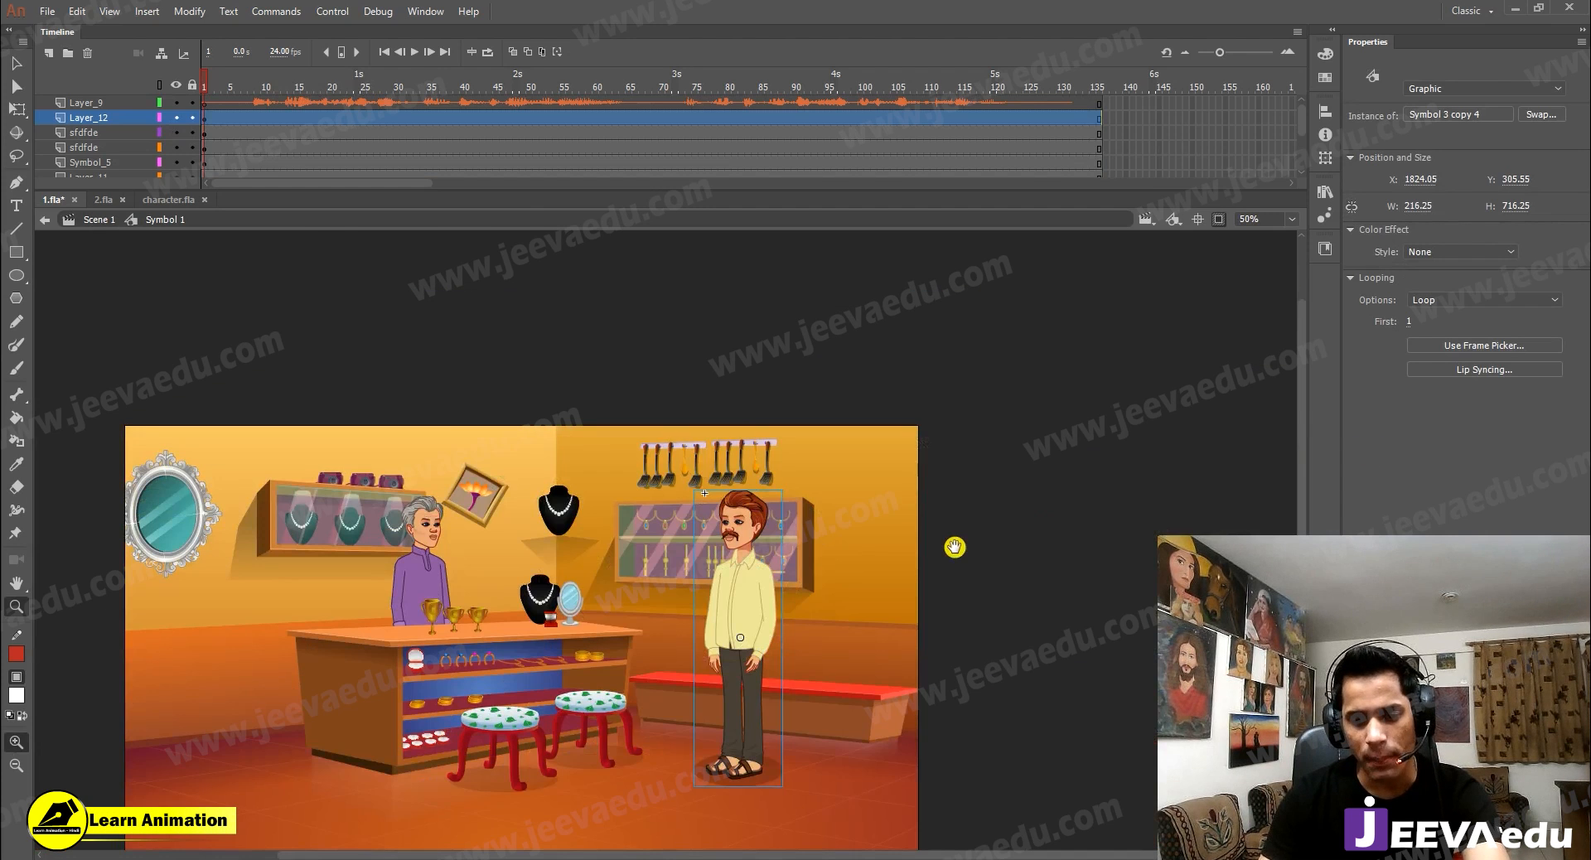
{"action": "key", "text": "ctrl+alt+s"}
{"action": "type", "text": "9"}
{"action": "key", "text": "Return"}
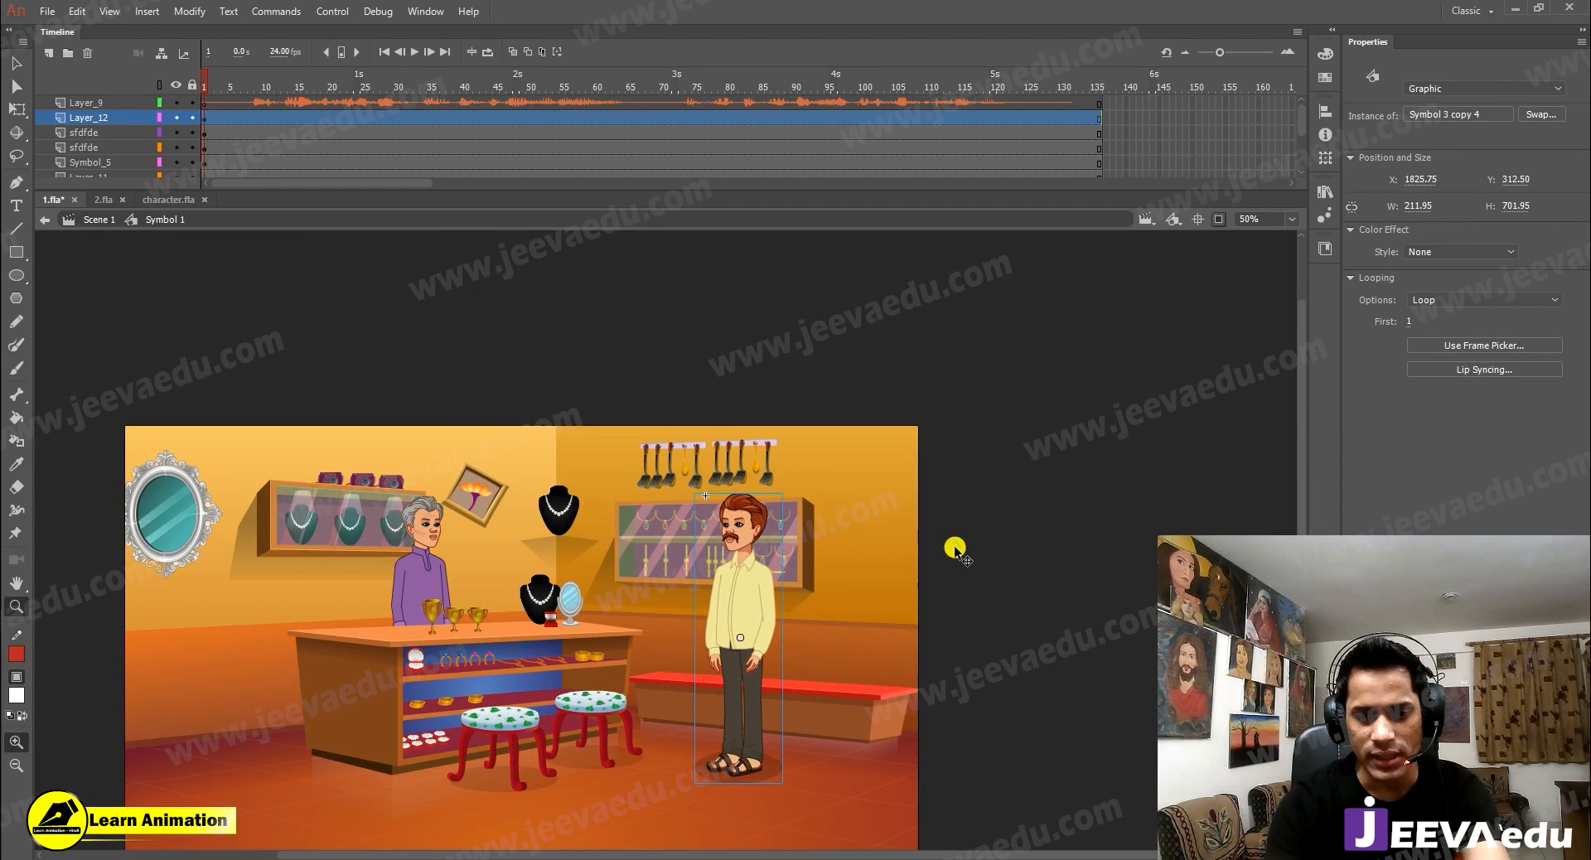
{"action": "key", "text": "ctrl+alt+s"}
{"action": "key", "text": "Return"}
{"action": "left_click_drag", "start_coordinate": [661, 631], "coordinate": [745, 584]}
{"action": "left_click", "coordinate": [709, 525]}
{"action": "left_click", "coordinate": [681, 623], "text": "alt"}
{"action": "key", "text": "v"}
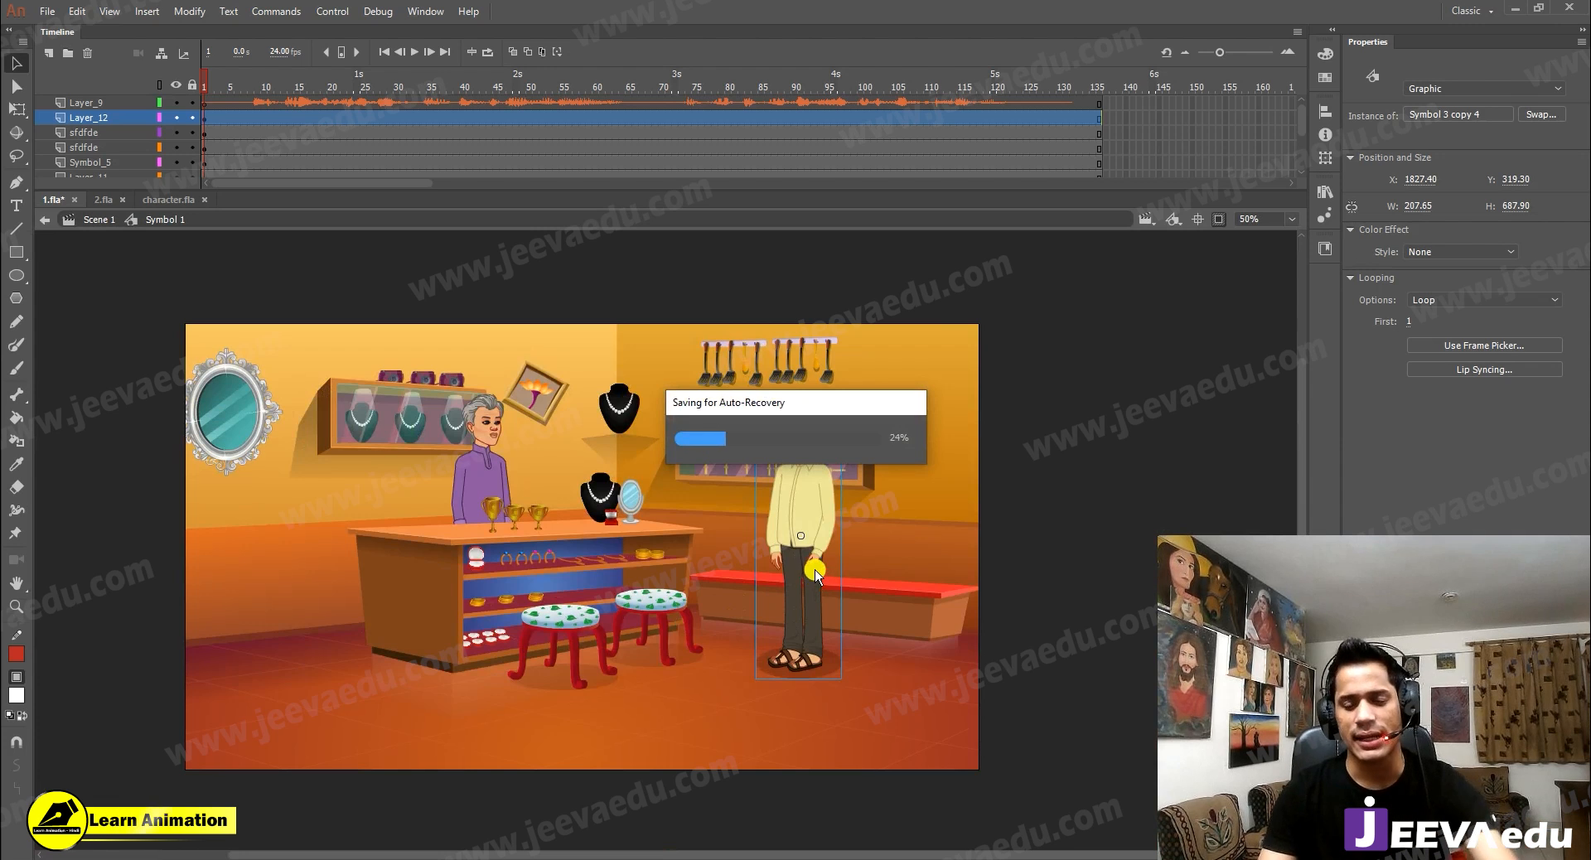
{"action": "key", "text": "z"}
{"action": "left_click", "coordinate": [760, 572]}
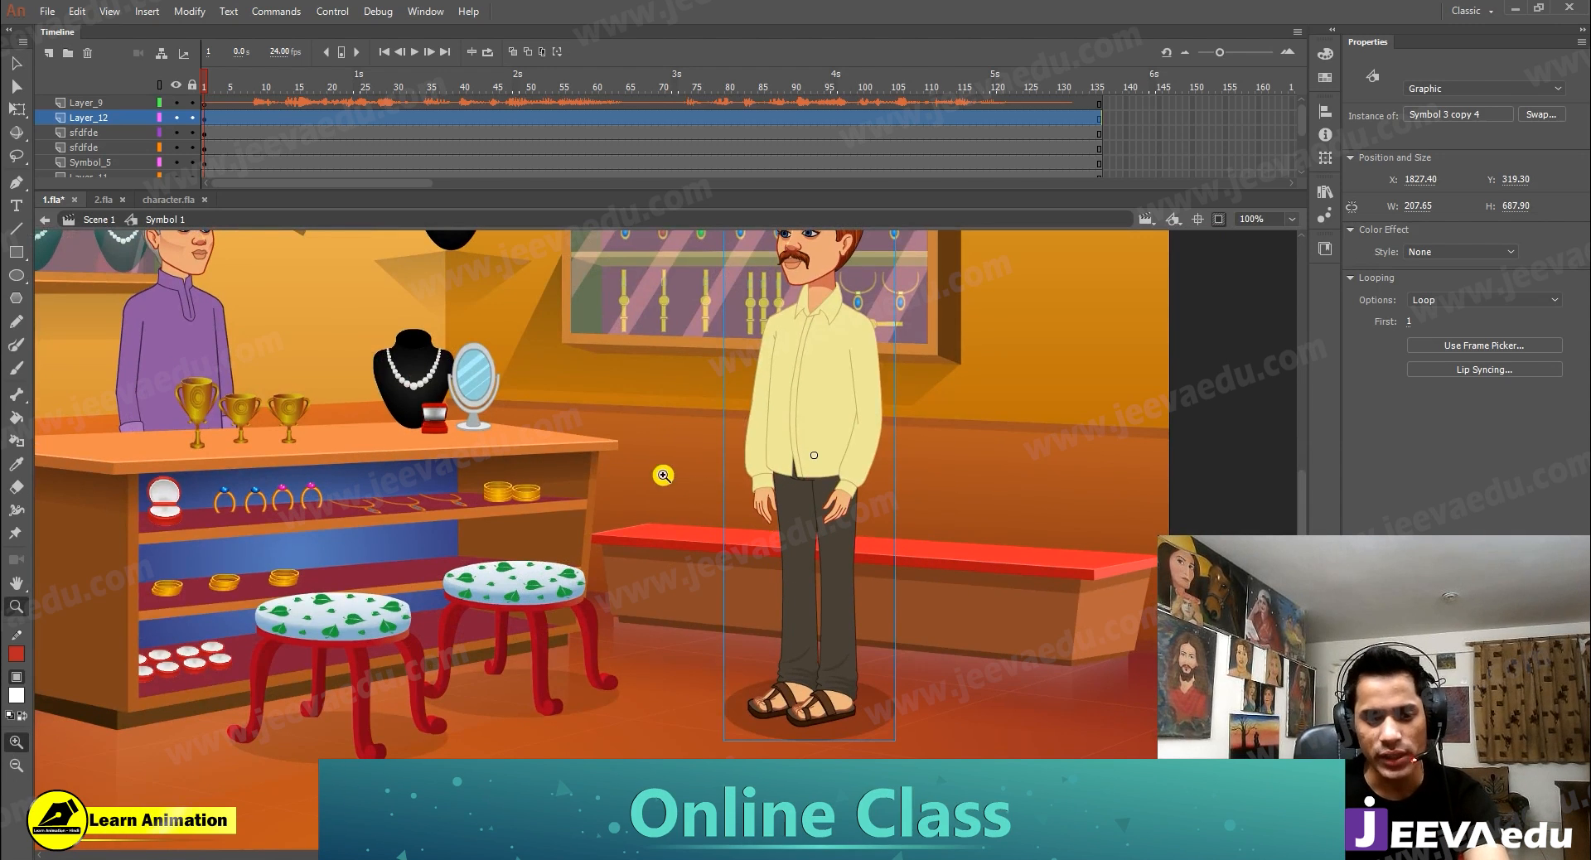
{"action": "left_click", "coordinate": [582, 470], "text": "alt"}
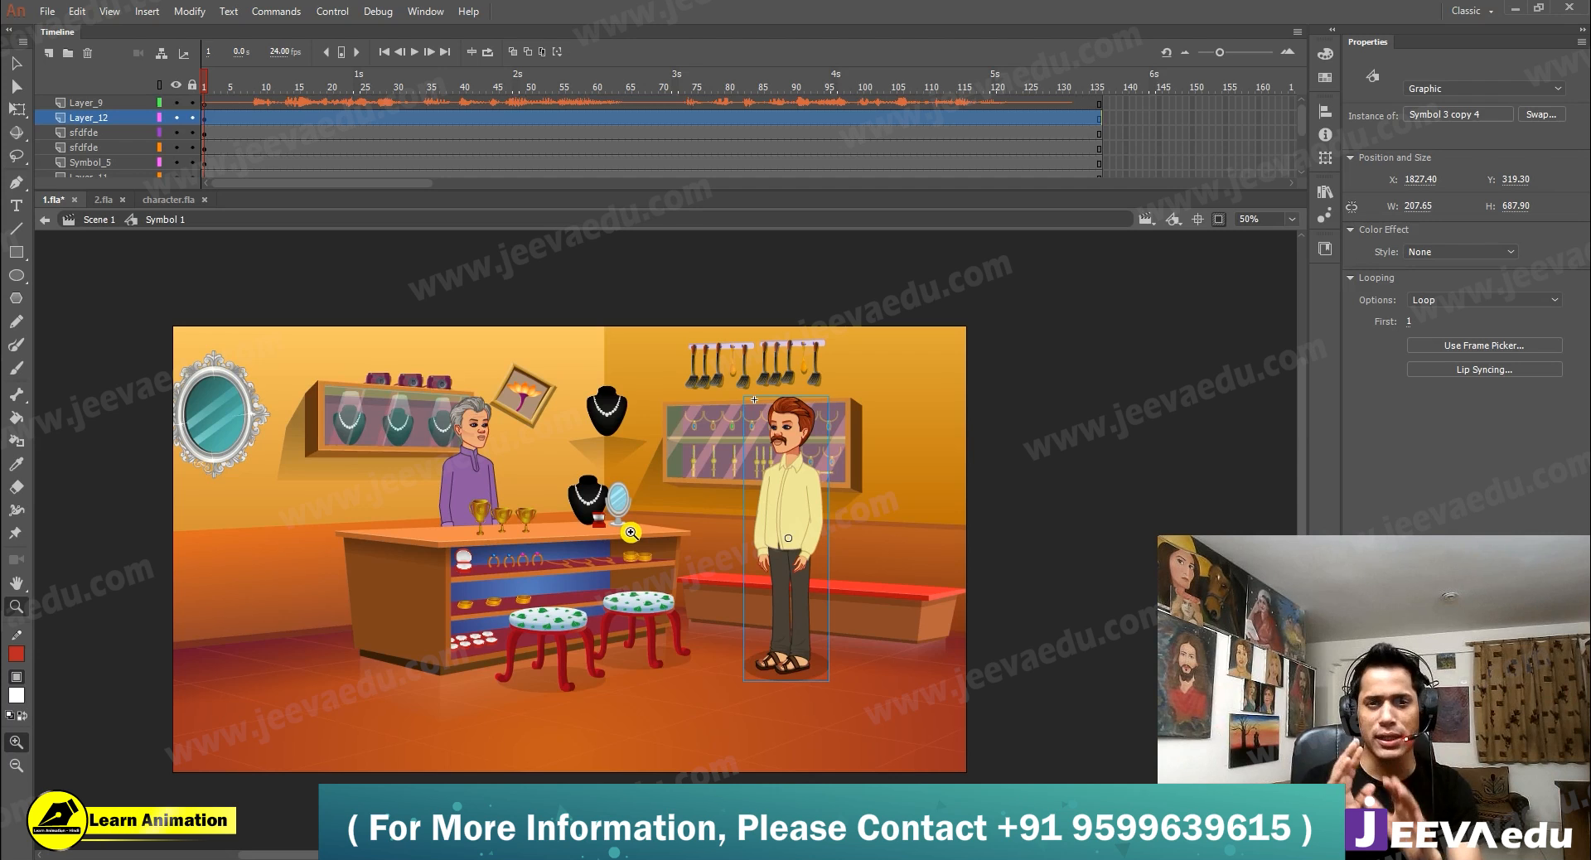
{"action": "left_click_drag", "start_coordinate": [577, 629], "coordinate": [580, 629]}
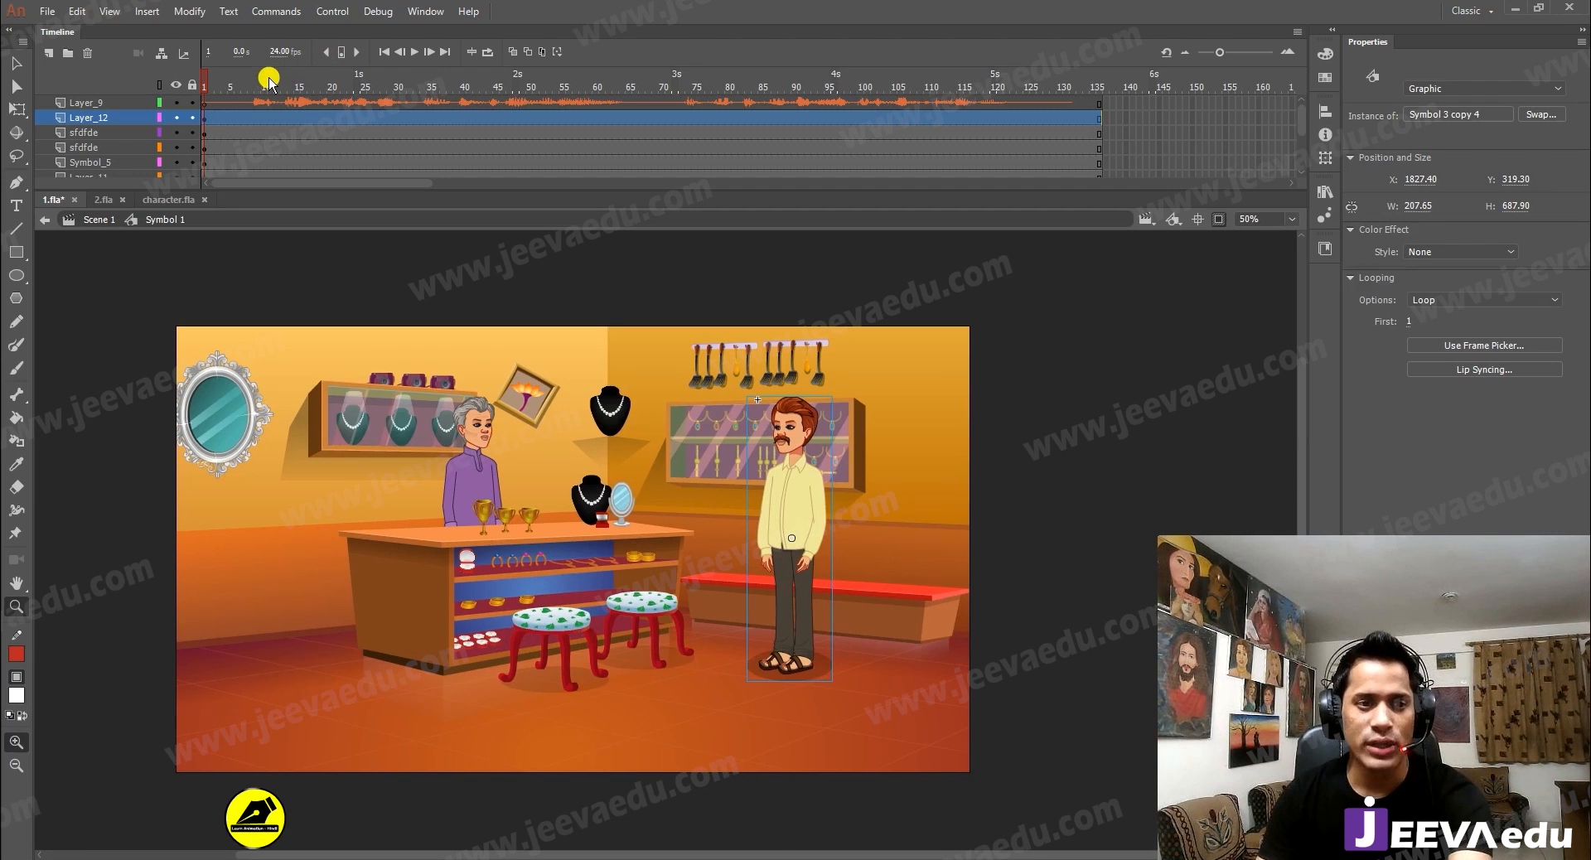
Step: Play back the dialogue, and insert keyframes at frame 73 on all scene layers below the Layer_9 audio
{"action": "left_click", "coordinate": [225, 74]}
{"action": "key", "text": "Return"}
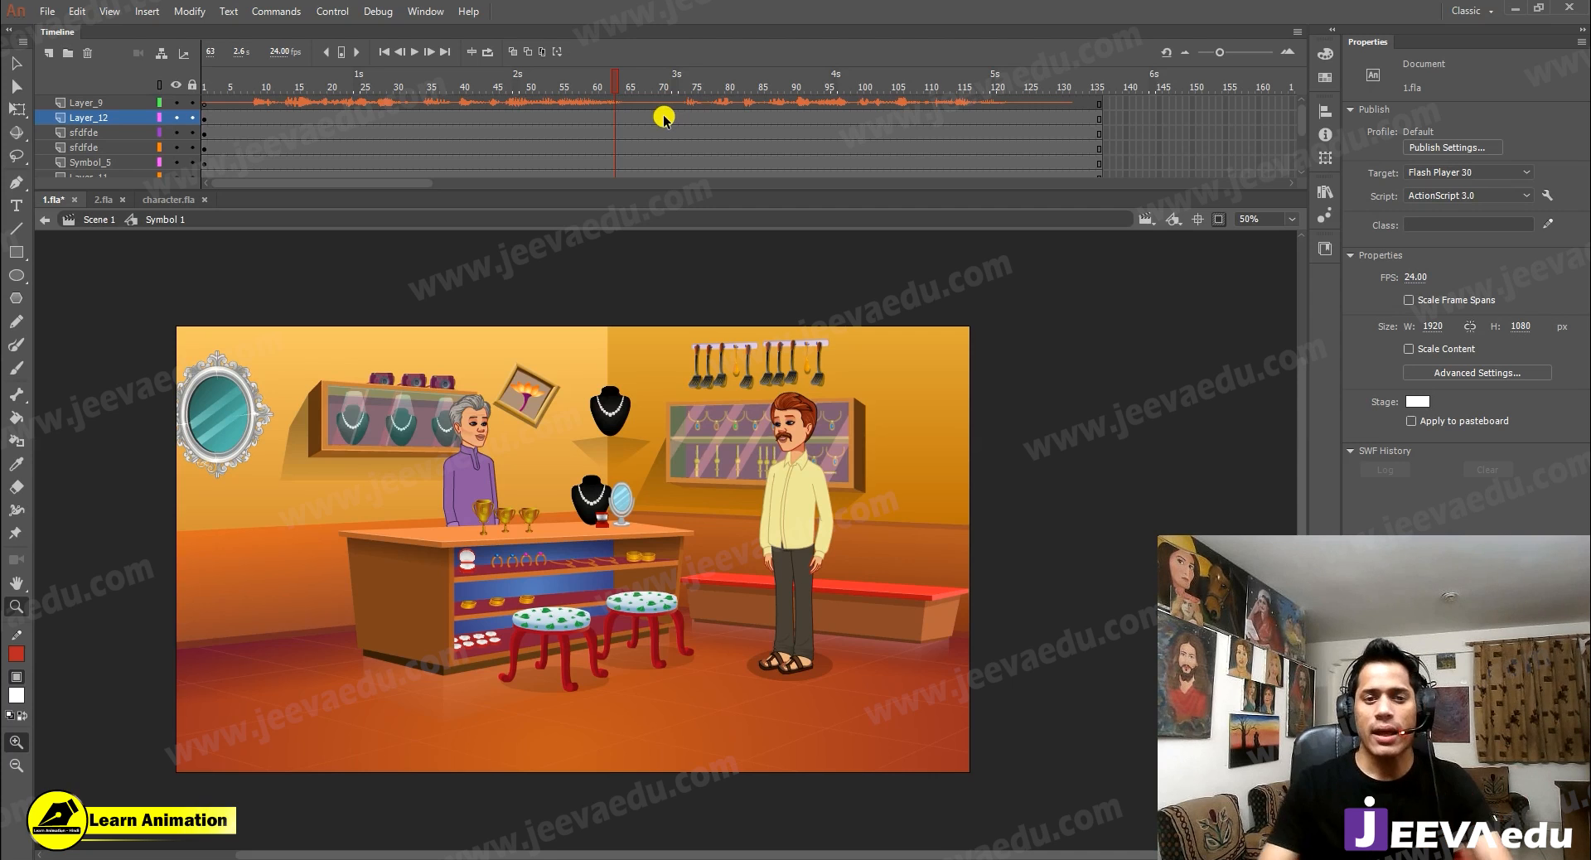
{"action": "left_click", "coordinate": [646, 102]}
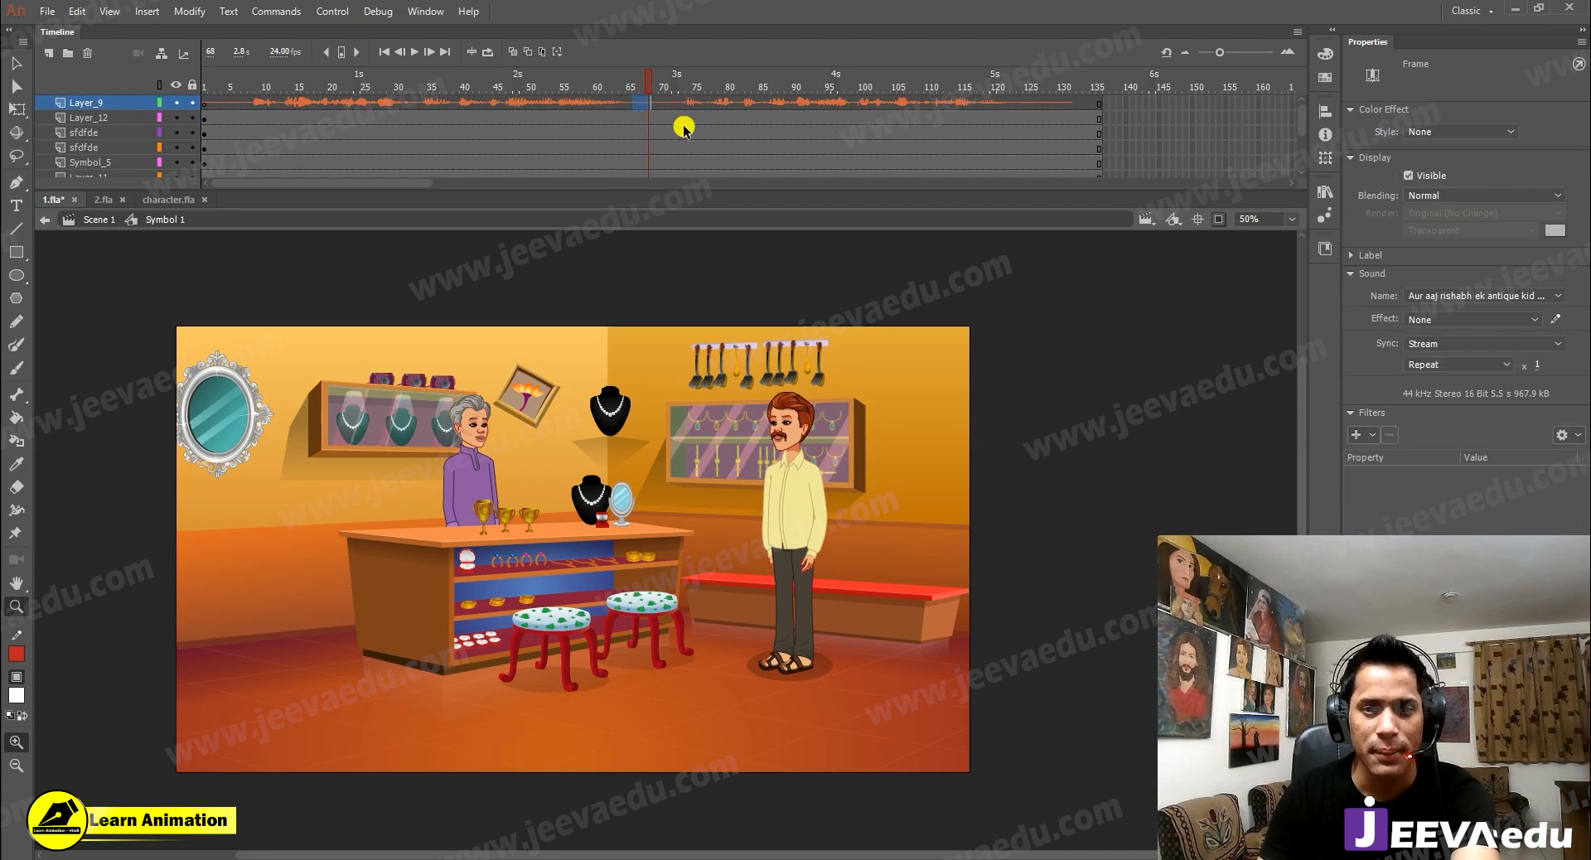
{"action": "mouse_move", "coordinate": [678, 116]}
{"action": "left_mouse_down"}
{"action": "mouse_move", "coordinate": [683, 187]}
{"action": "mouse_move", "coordinate": [675, 135]}
{"action": "left_mouse_up"}
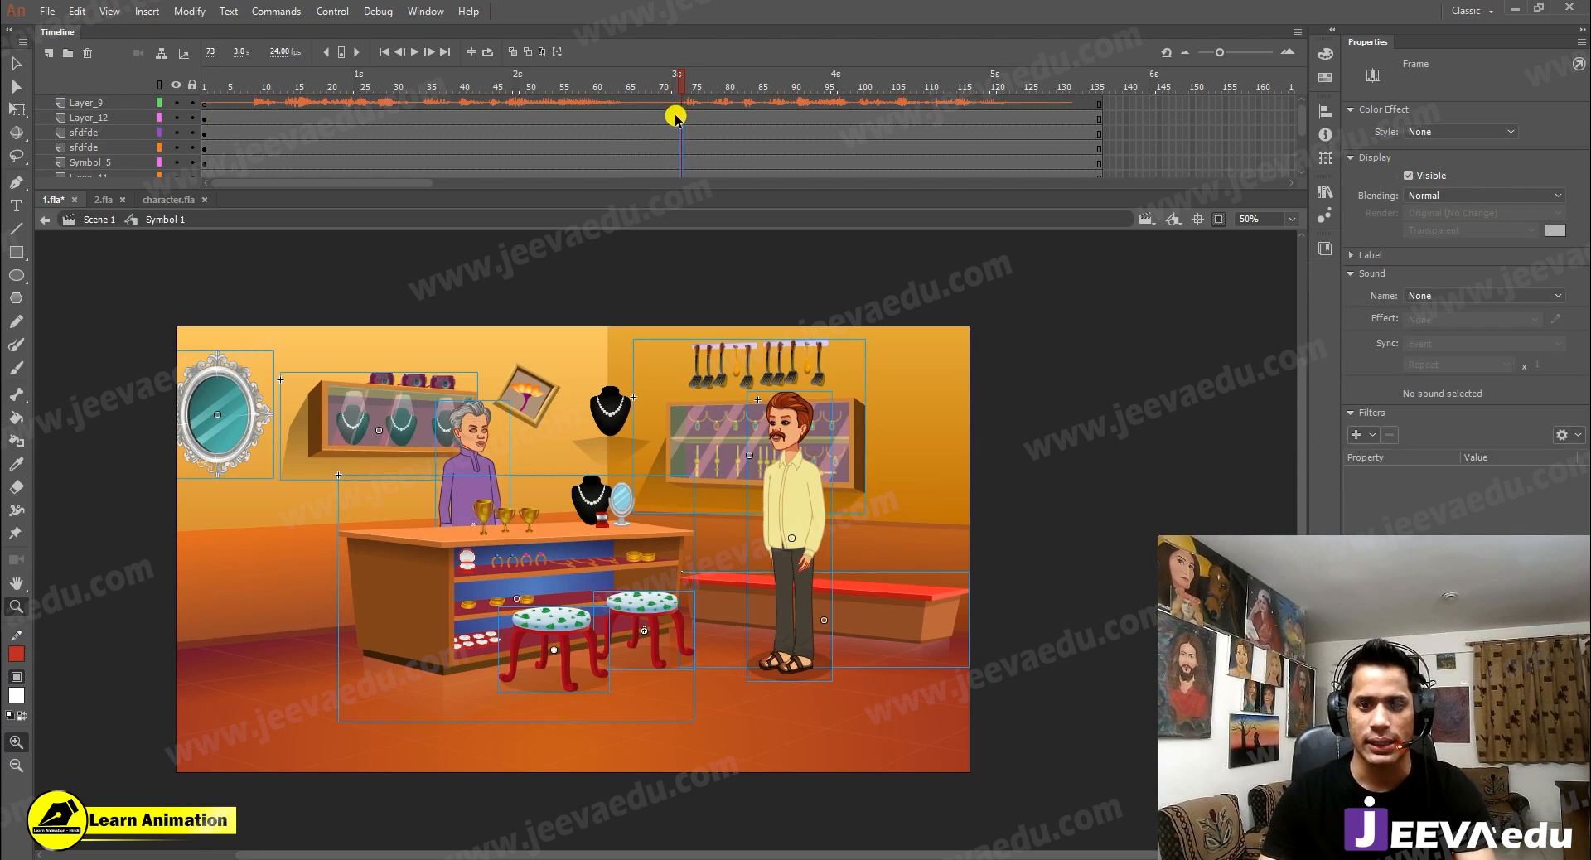
{"action": "key", "text": "F6"}
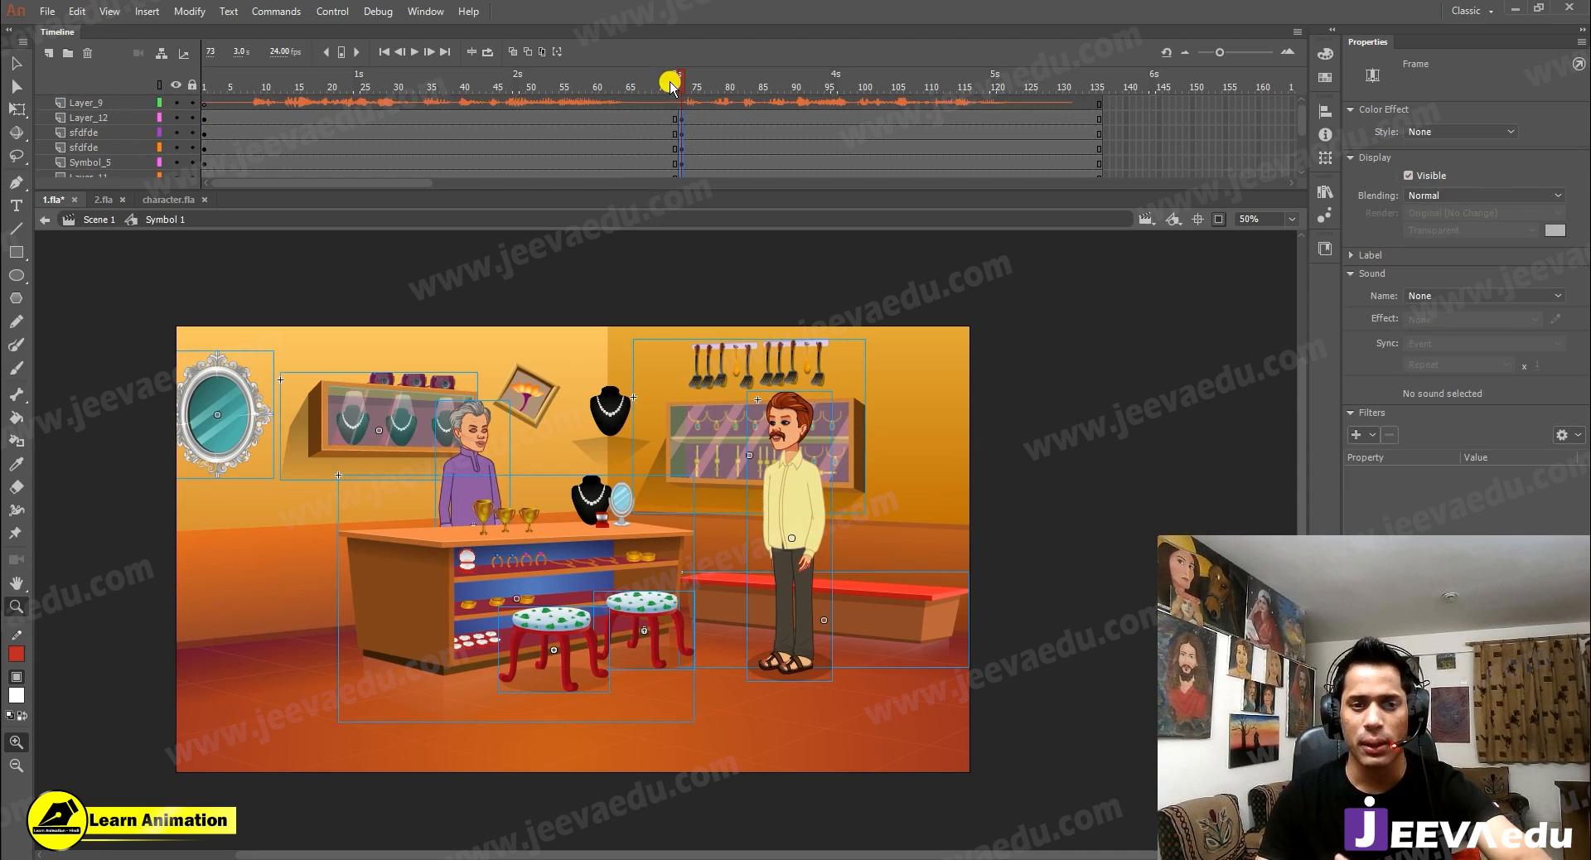
Step: Insert keyframes at frame 72 on all scene layers, directly before the keyframes at frame 73
{"action": "left_click", "coordinate": [242, 121]}
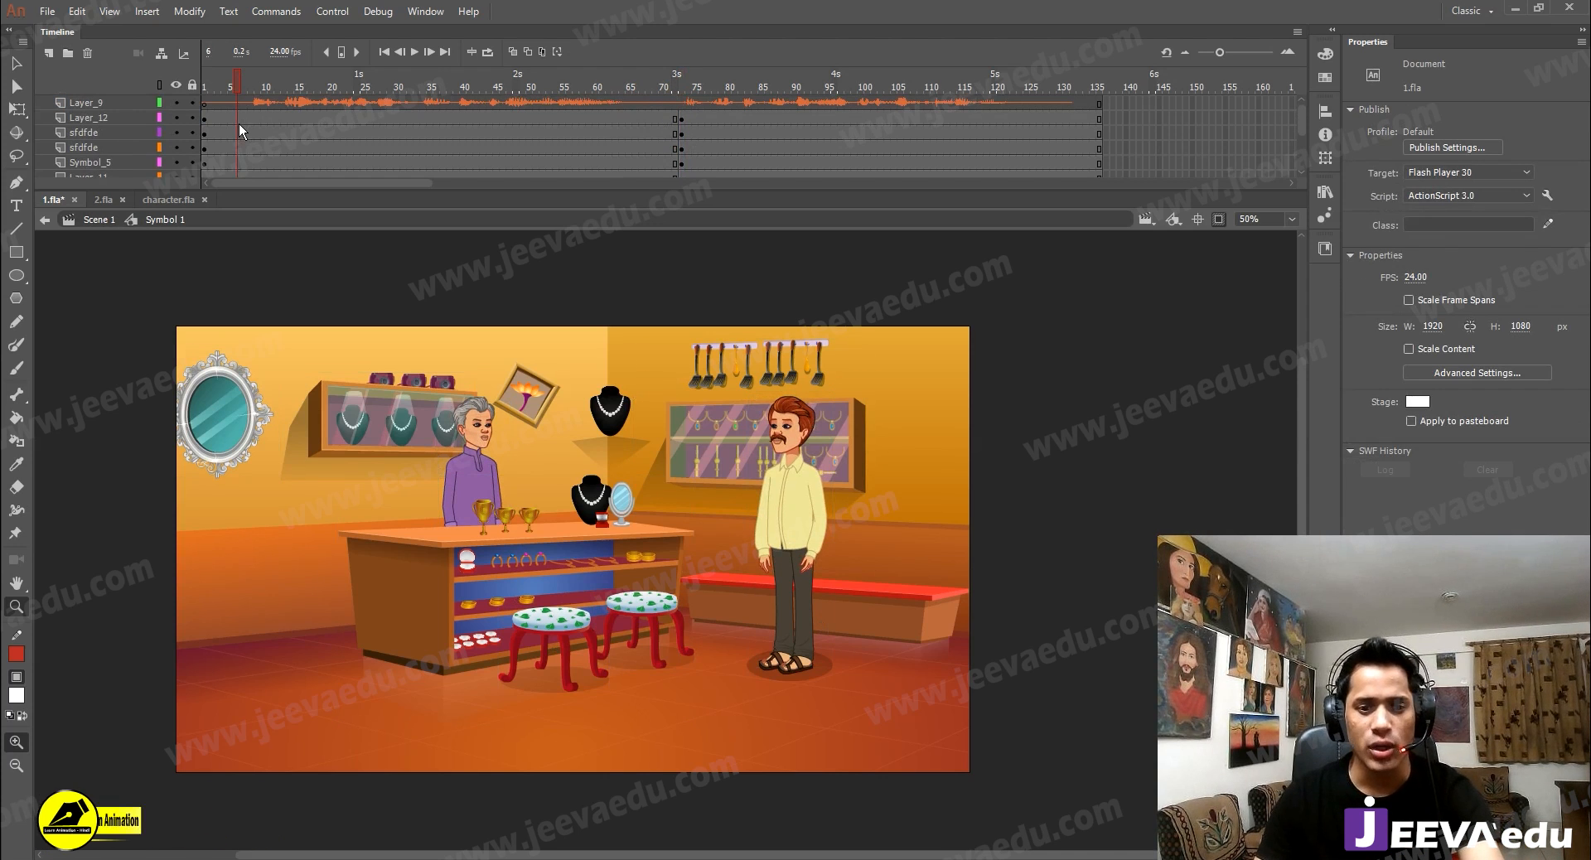
{"action": "left_click", "coordinate": [257, 125]}
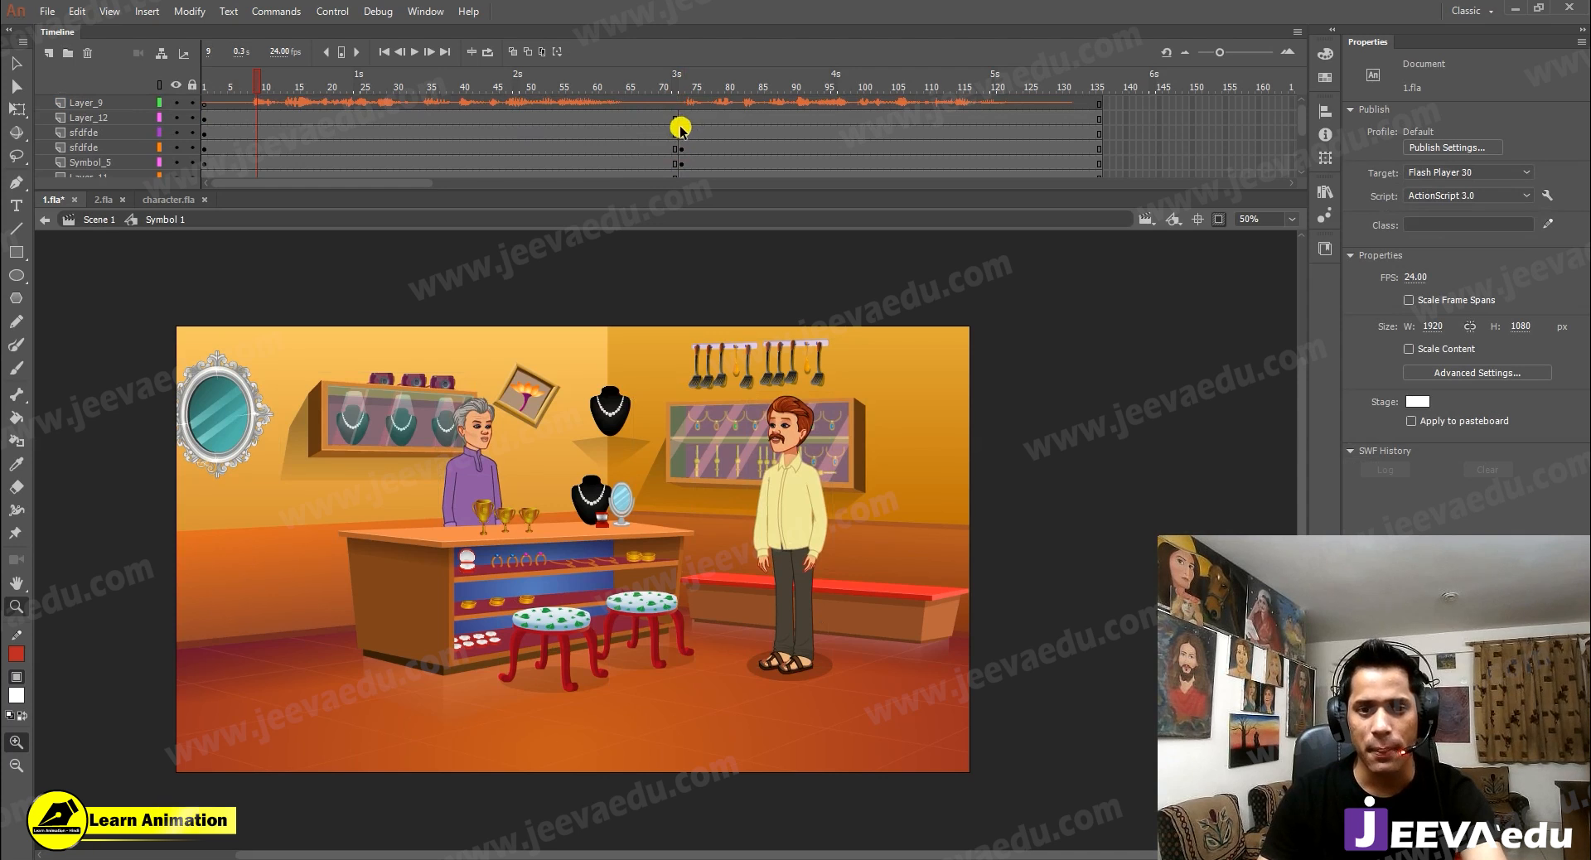
{"action": "scroll", "coordinate": [675, 157], "scroll_direction": "down", "scroll_amount": 5}
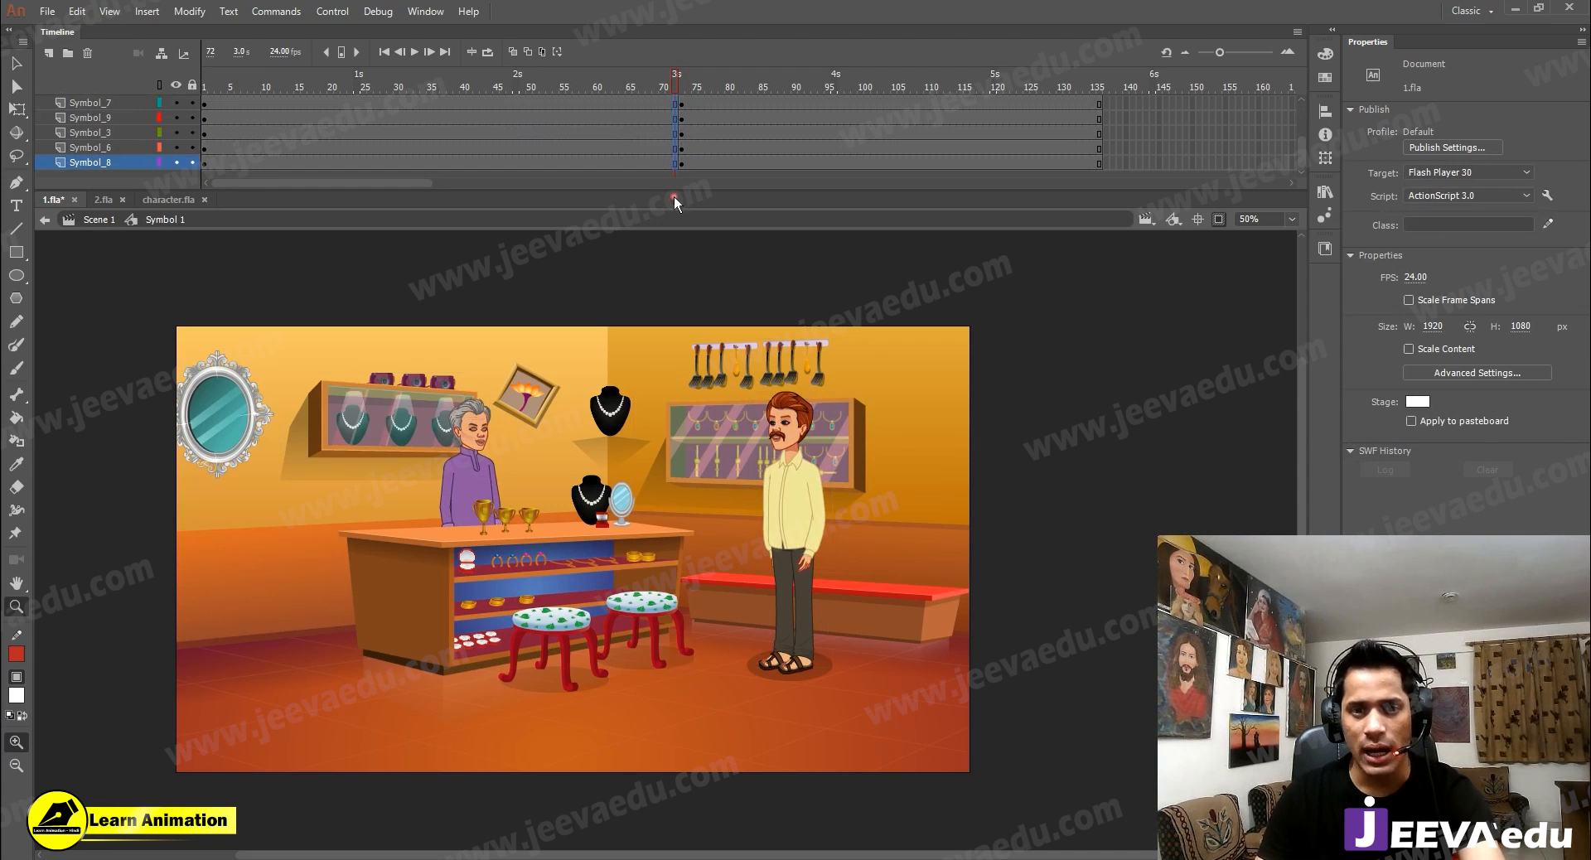
{"action": "left_click", "coordinate": [681, 159]}
{"action": "scroll", "coordinate": [683, 149], "scroll_direction": "up", "scroll_amount": 4}
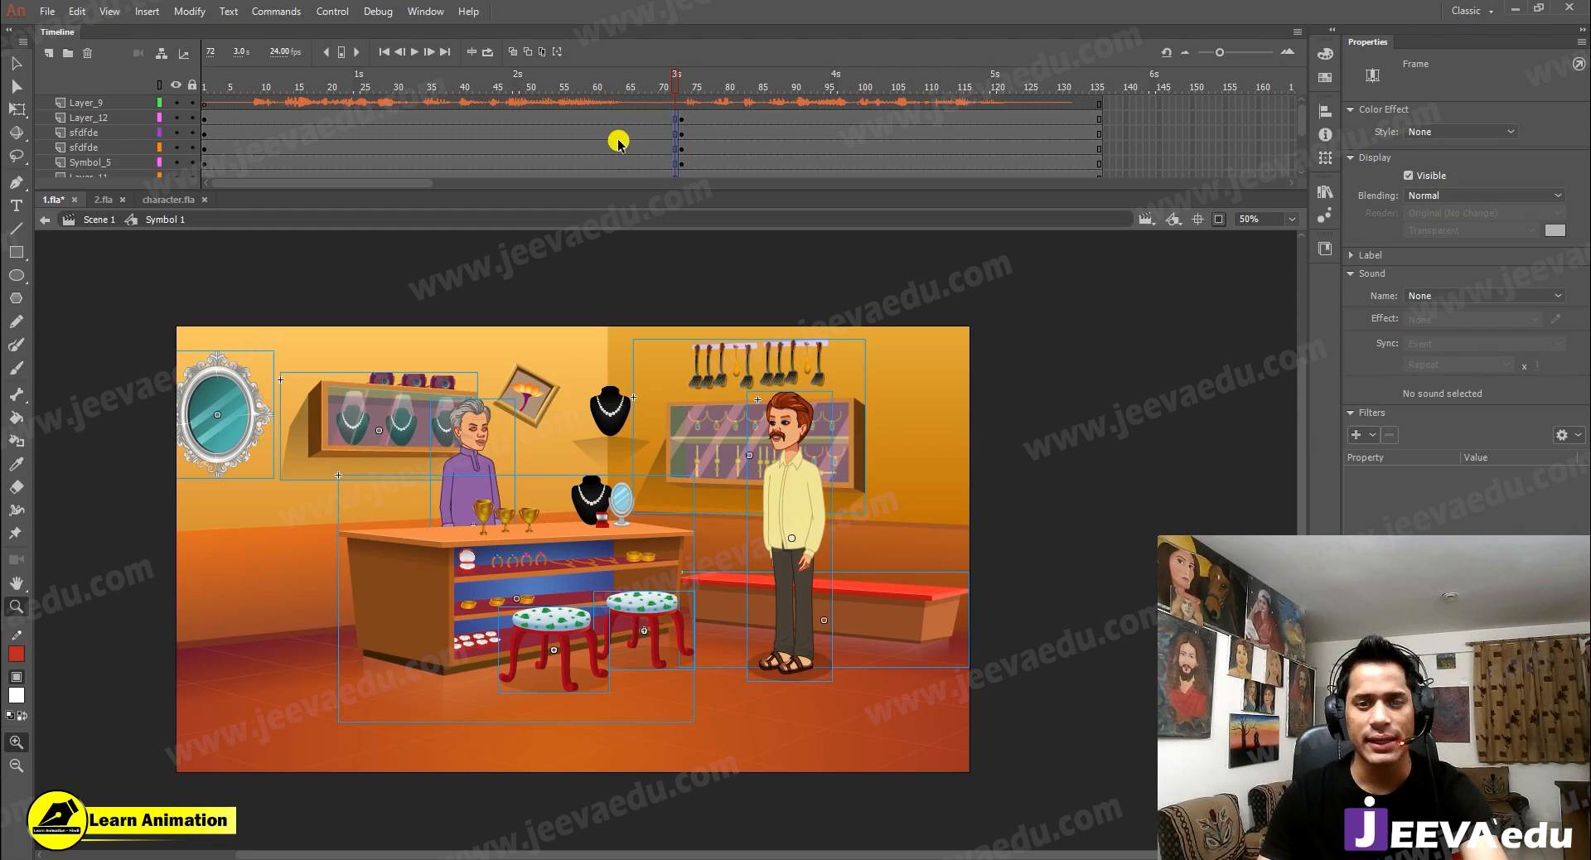
Step: Create classic tweens between frames 1 and 72 on all scene layers
{"action": "left_click_drag", "start_coordinate": [629, 122], "coordinate": [588, 226]}
{"action": "right_click", "coordinate": [604, 118]}
{"action": "left_click", "coordinate": [654, 163]}
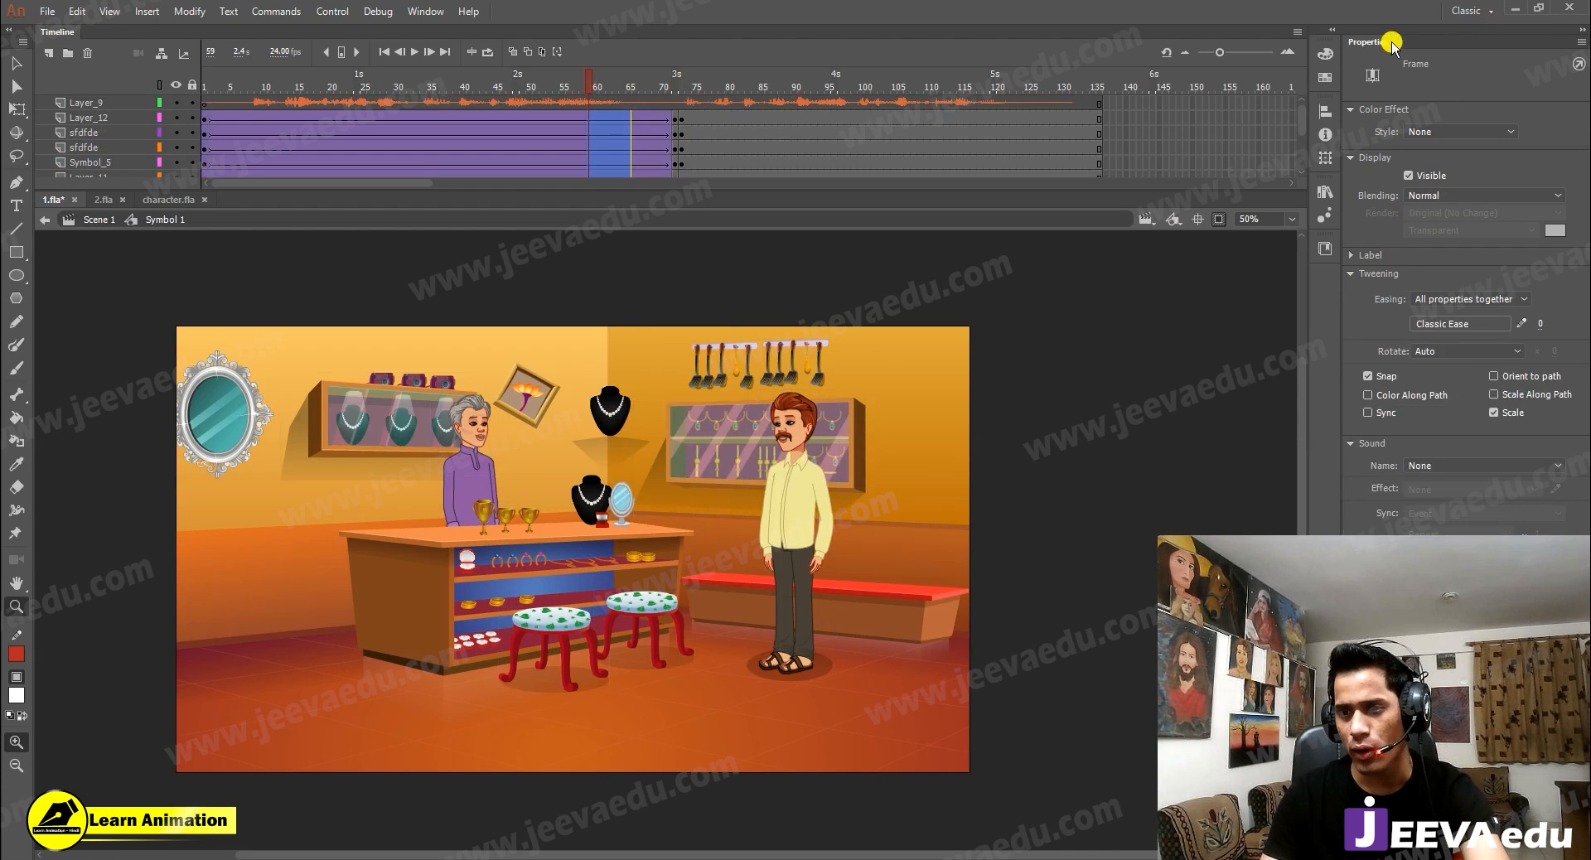
Step: Apply the custom ease My Ease 1 to the tweens, flattening the curve at both its start and end
{"action": "left_click", "coordinate": [1521, 323]}
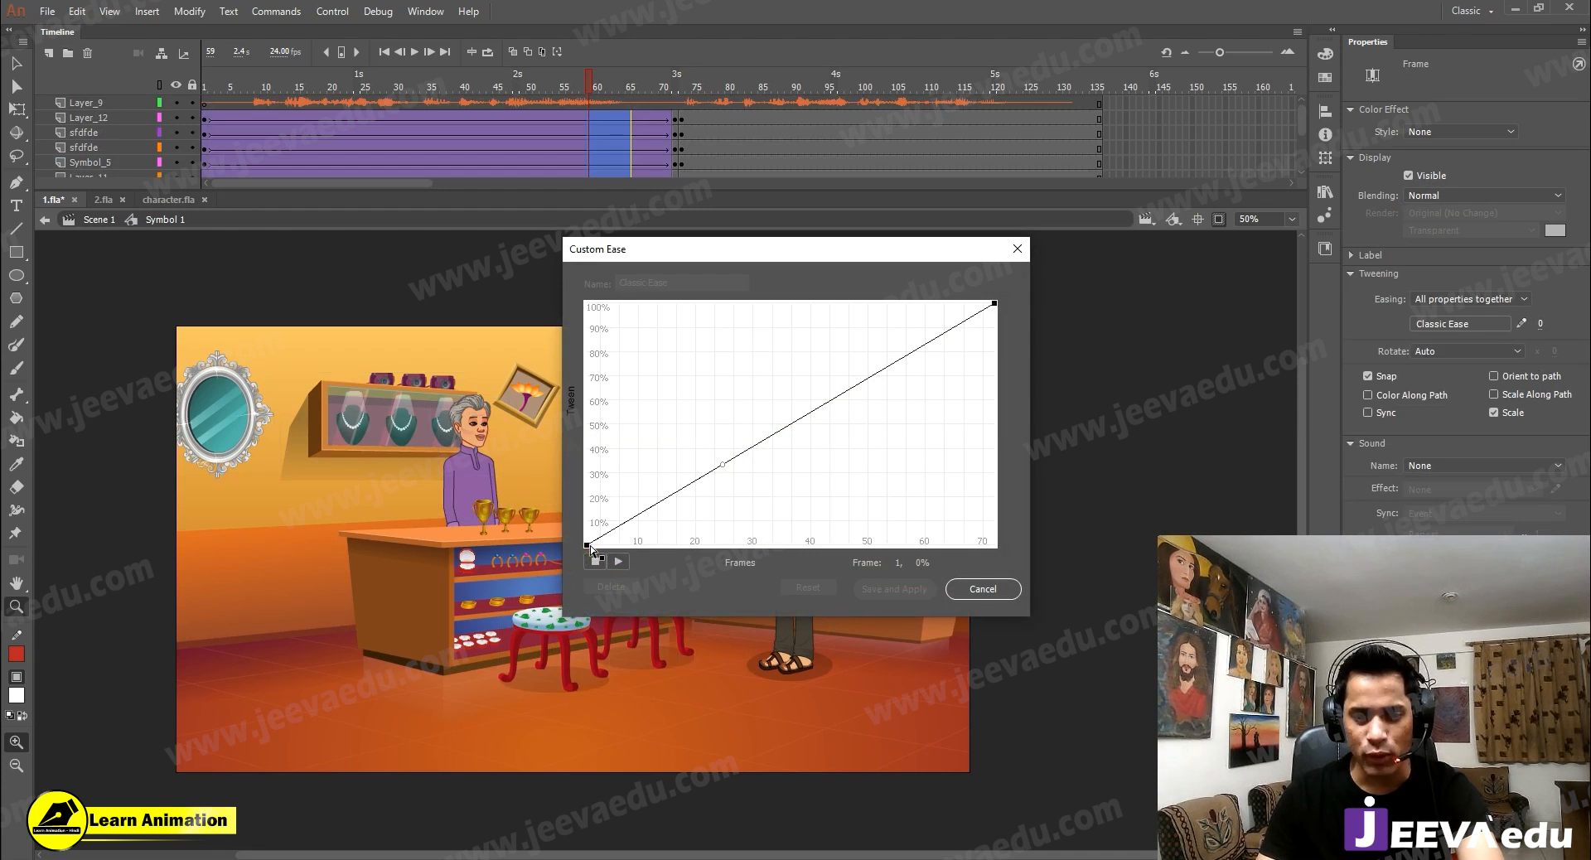
{"action": "left_click_drag", "start_coordinate": [722, 470], "coordinate": [763, 557]}
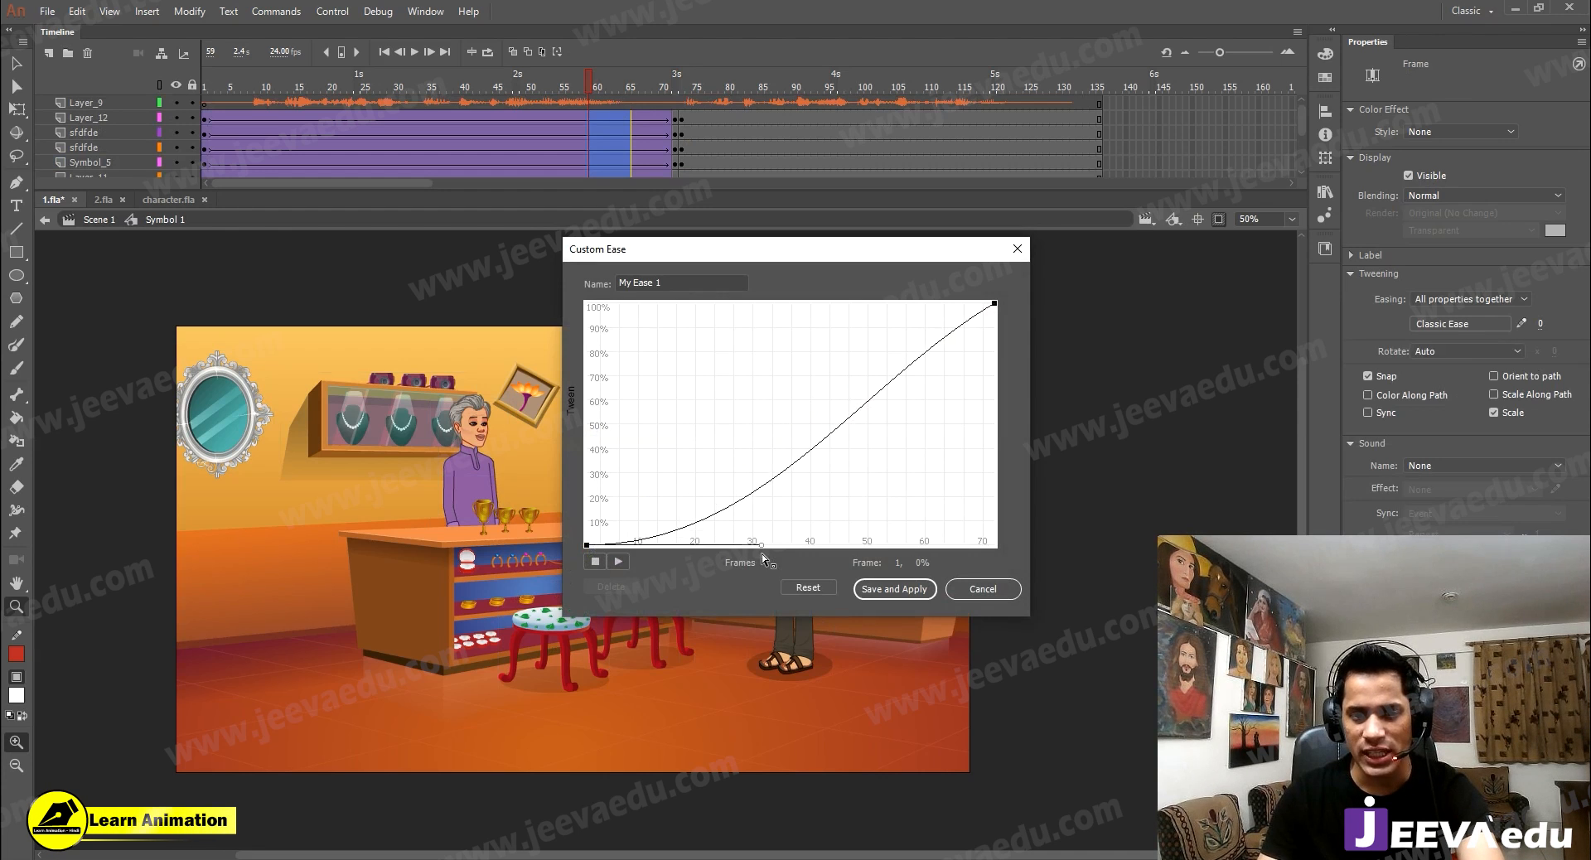
{"action": "left_click", "coordinate": [992, 304]}
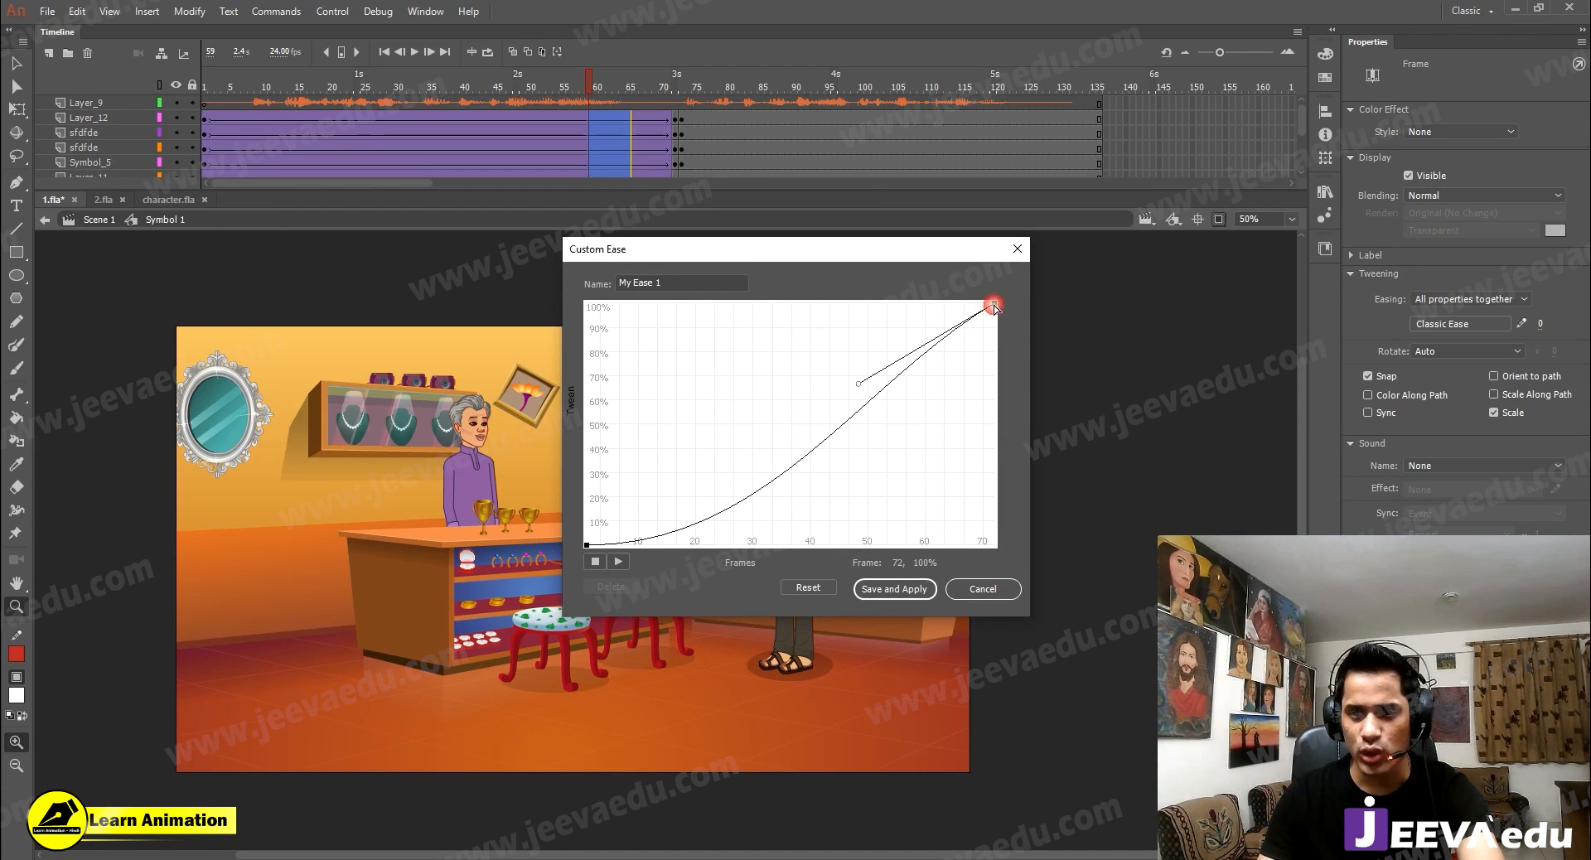
{"action": "left_click_drag", "start_coordinate": [856, 372], "coordinate": [863, 303]}
{"action": "left_click", "coordinate": [888, 585]}
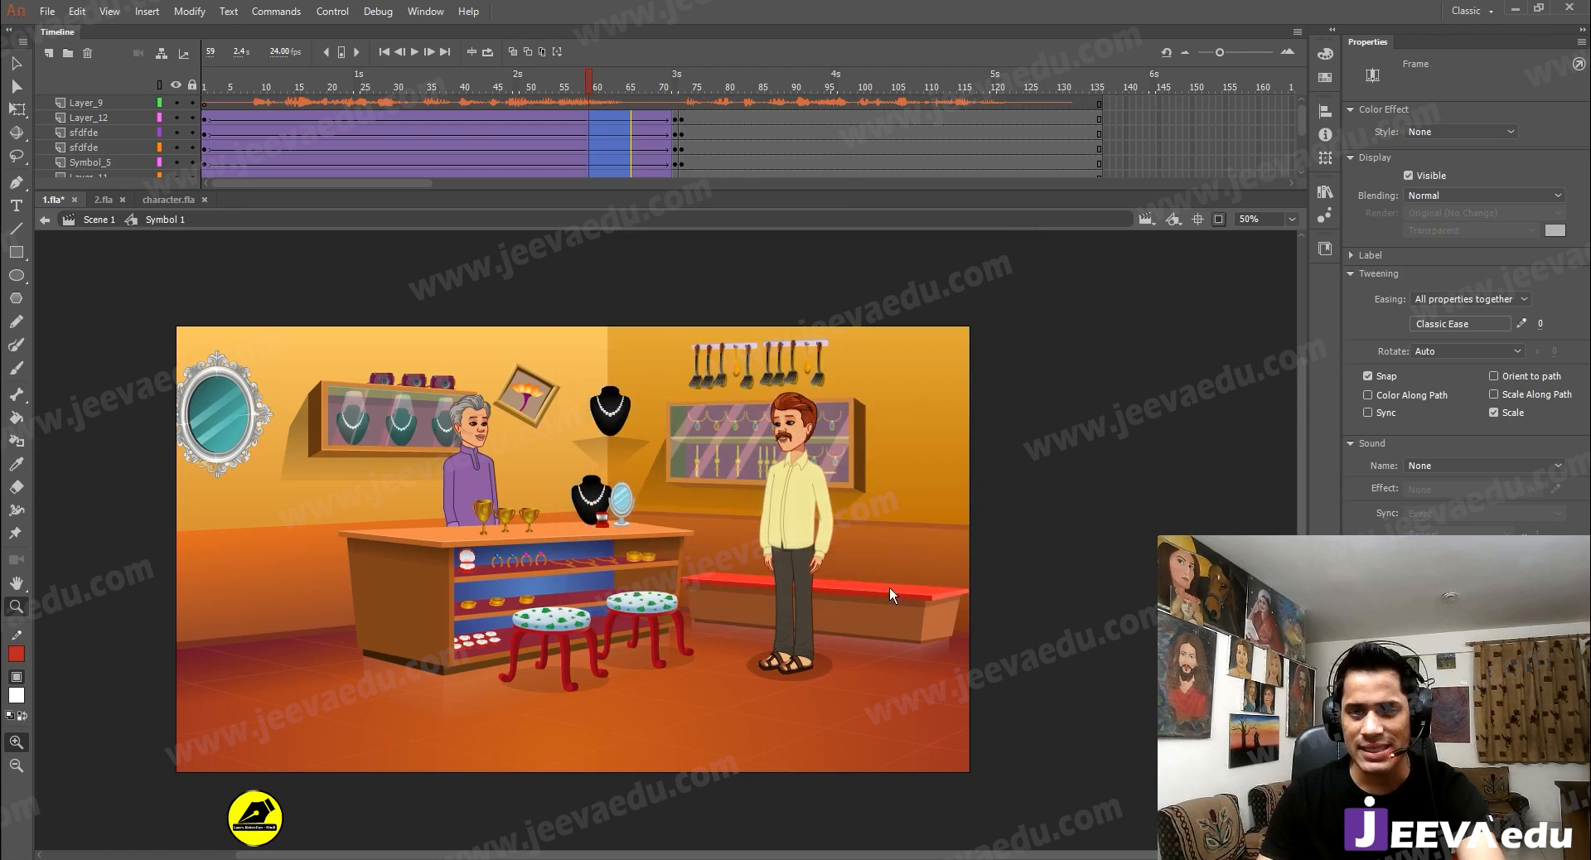
Step: Select frame 72 on all scene layers and scale the objects there to 115%
{"action": "left_click", "coordinate": [233, 111]}
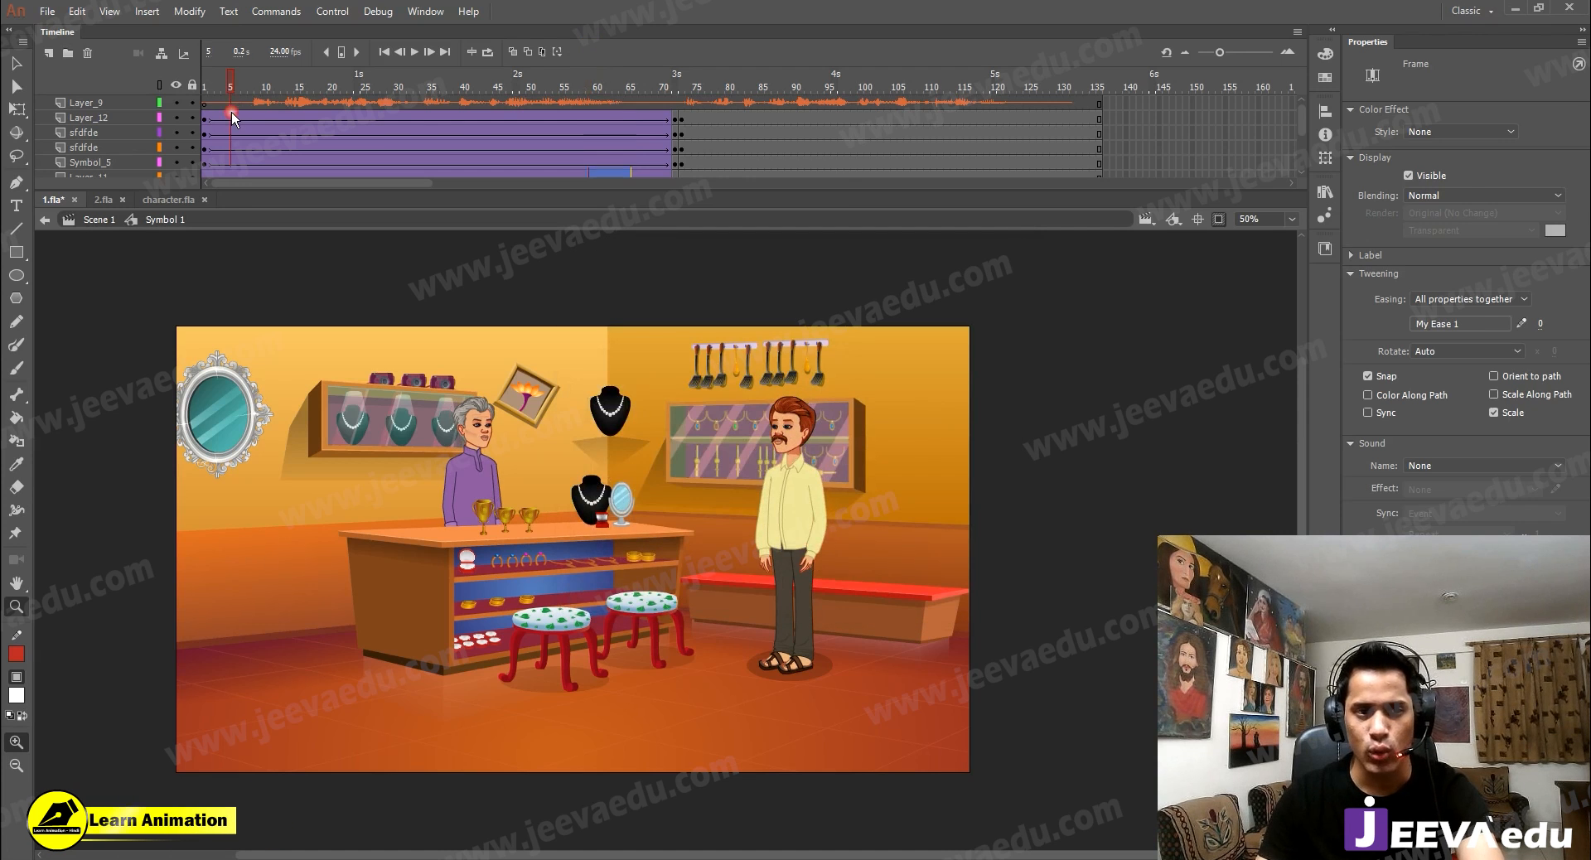
{"action": "left_click_drag", "start_coordinate": [675, 119], "coordinate": [673, 191]}
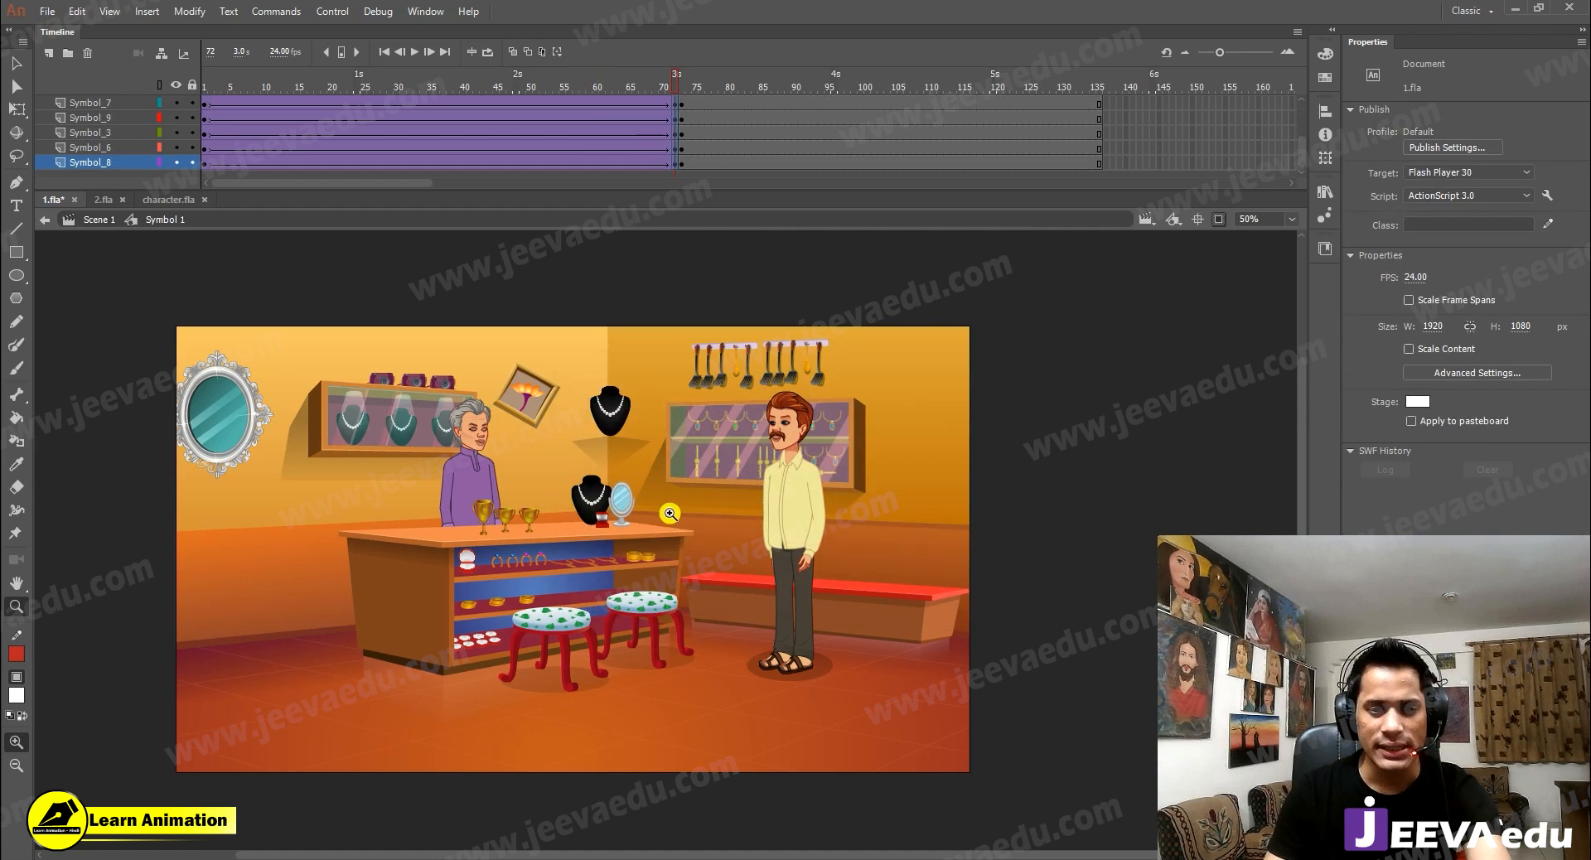
{"action": "key", "text": "ctrl+alt+s"}
{"action": "type", "text": "115"}
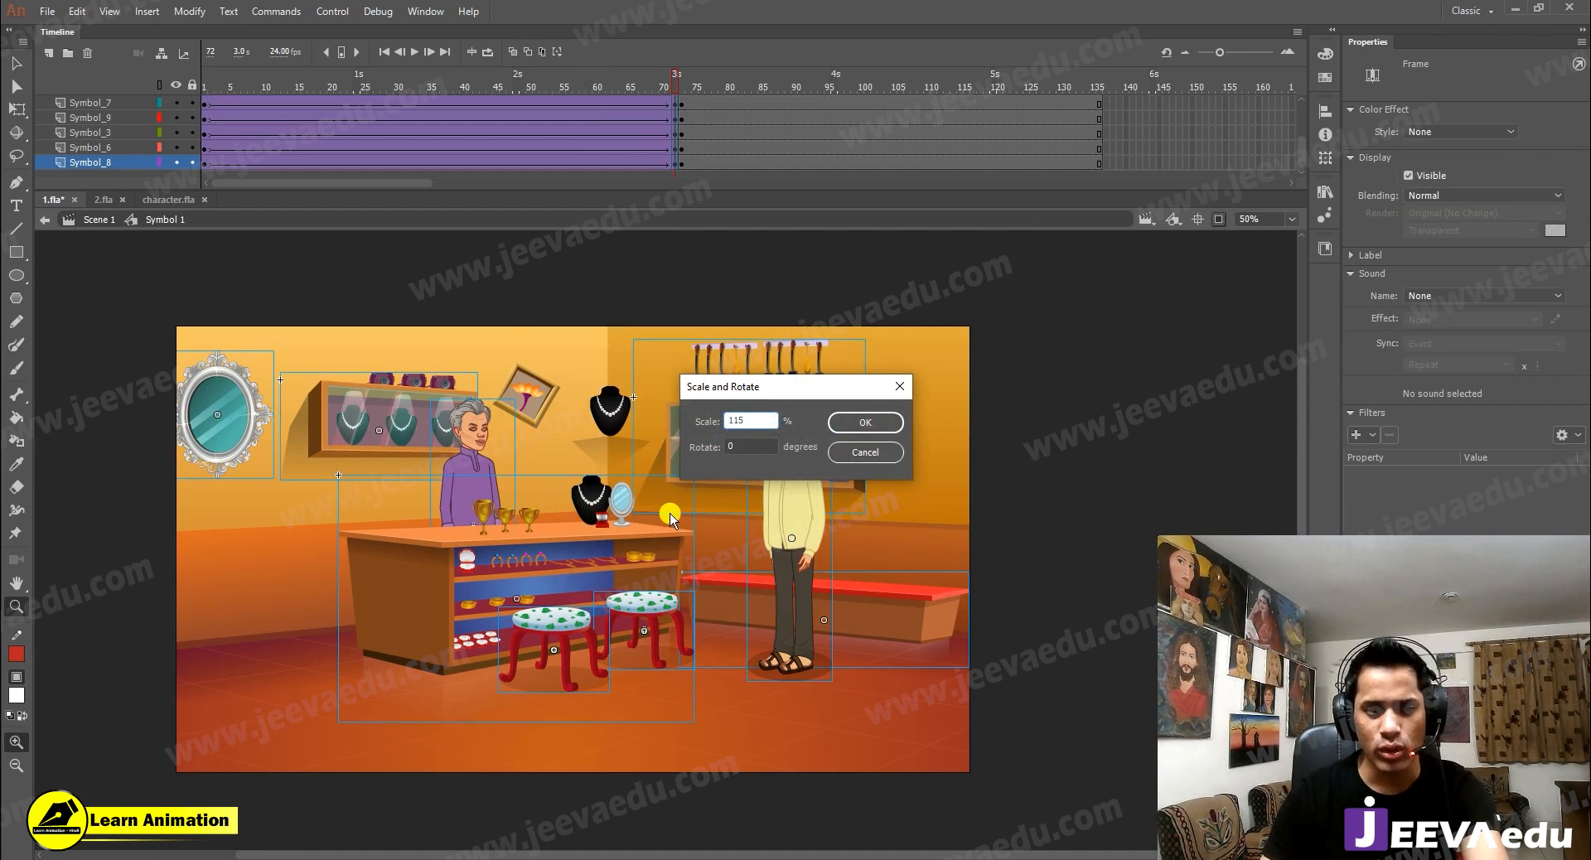
{"action": "key", "text": "Return"}
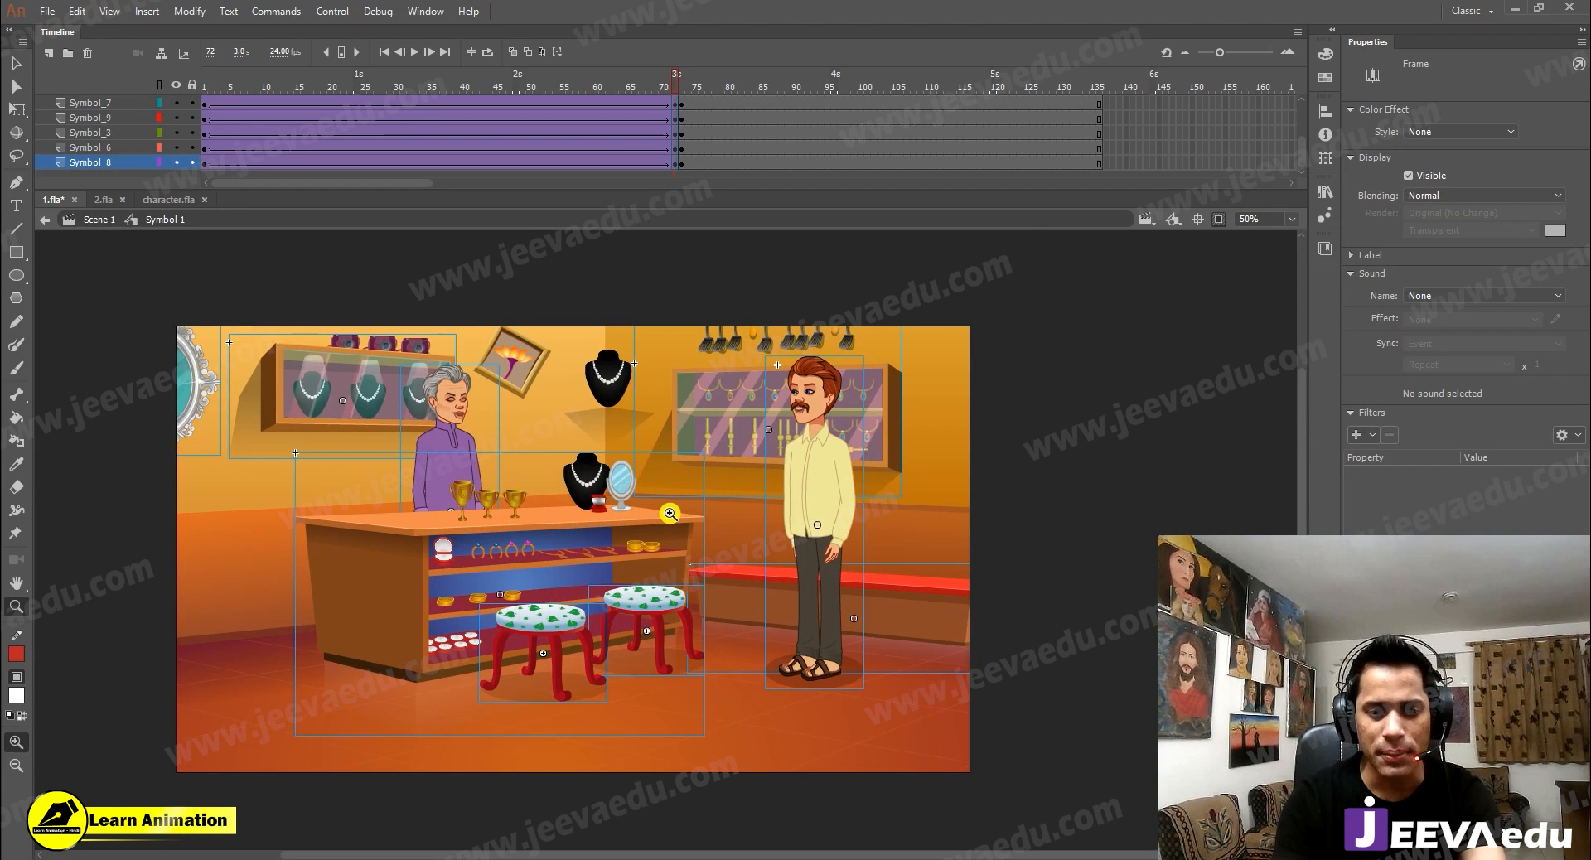
Step: Nudge all the enlarged objects down at frame 72 and play the zoom-in from frame 1
{"action": "key", "text": "shift+Down"}
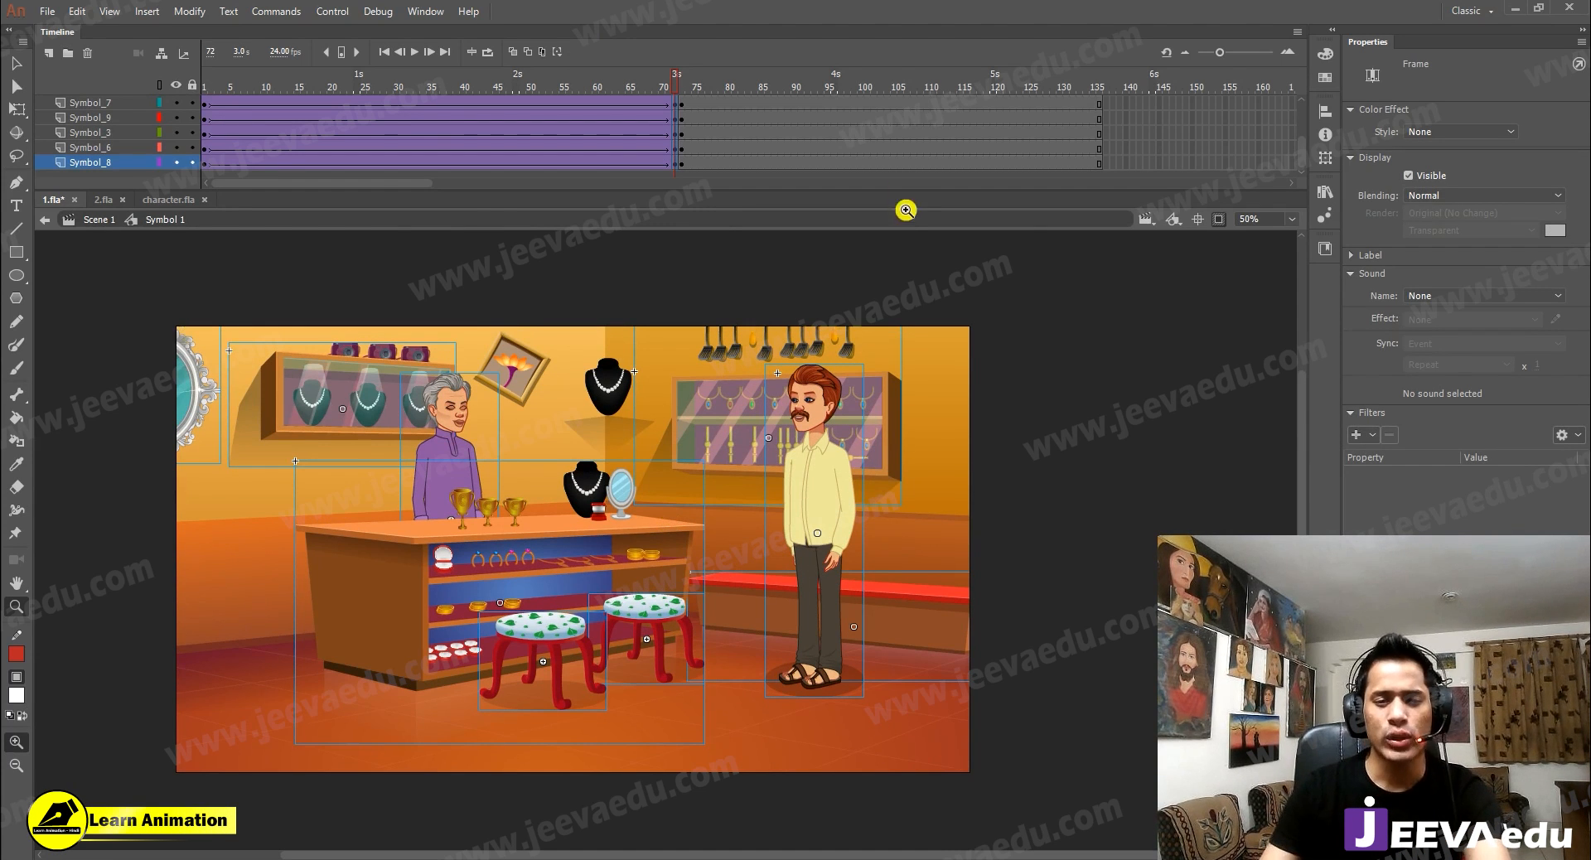
{"action": "key", "text": "shift+Down"}
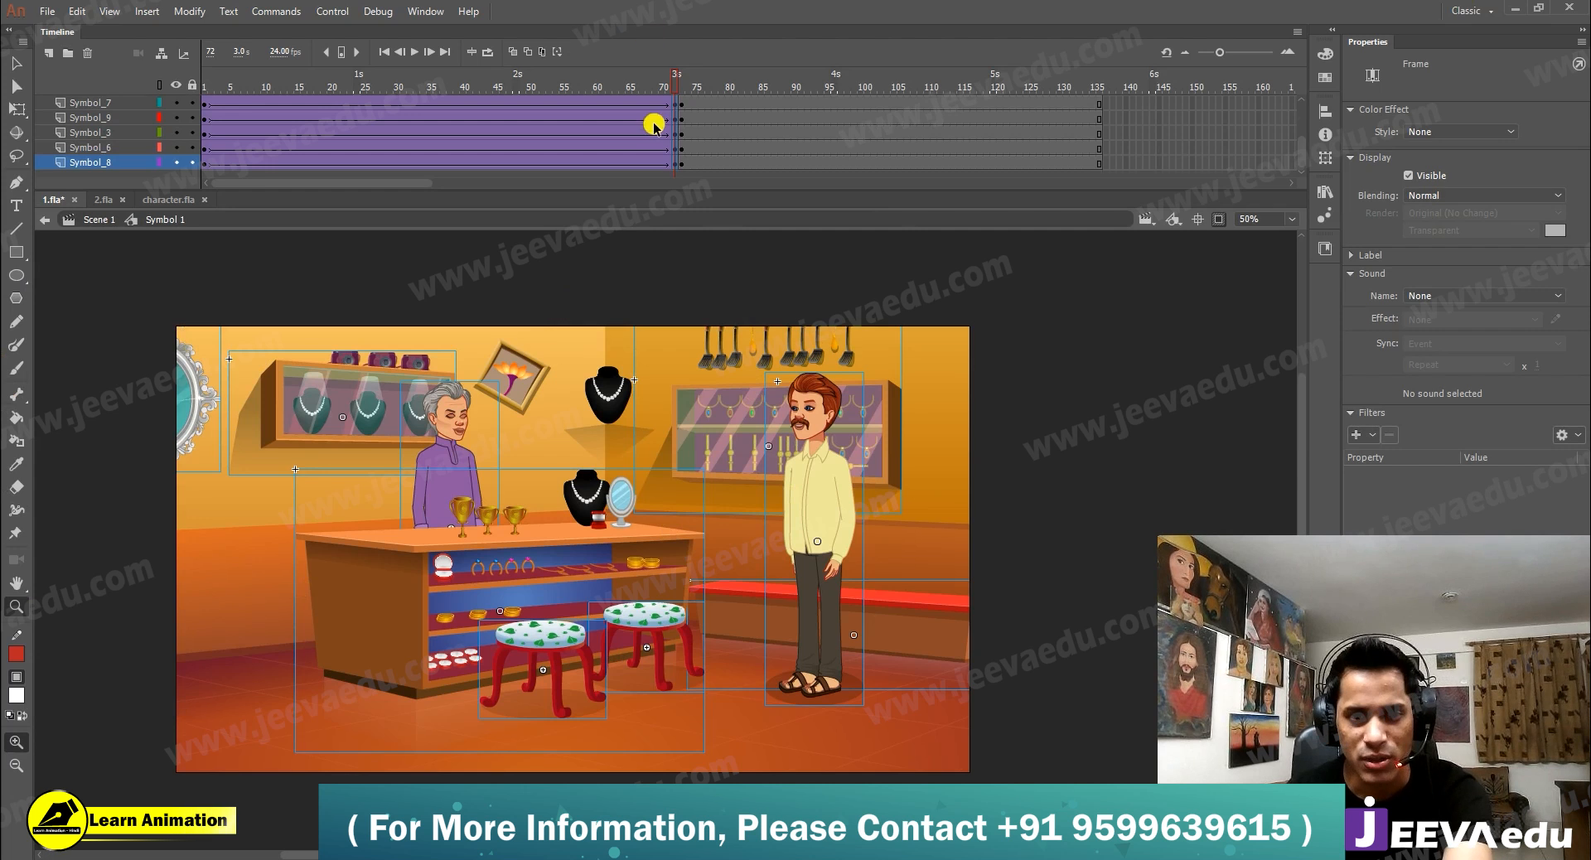
{"action": "scroll", "coordinate": [651, 124], "scroll_direction": "up", "scroll_amount": 3}
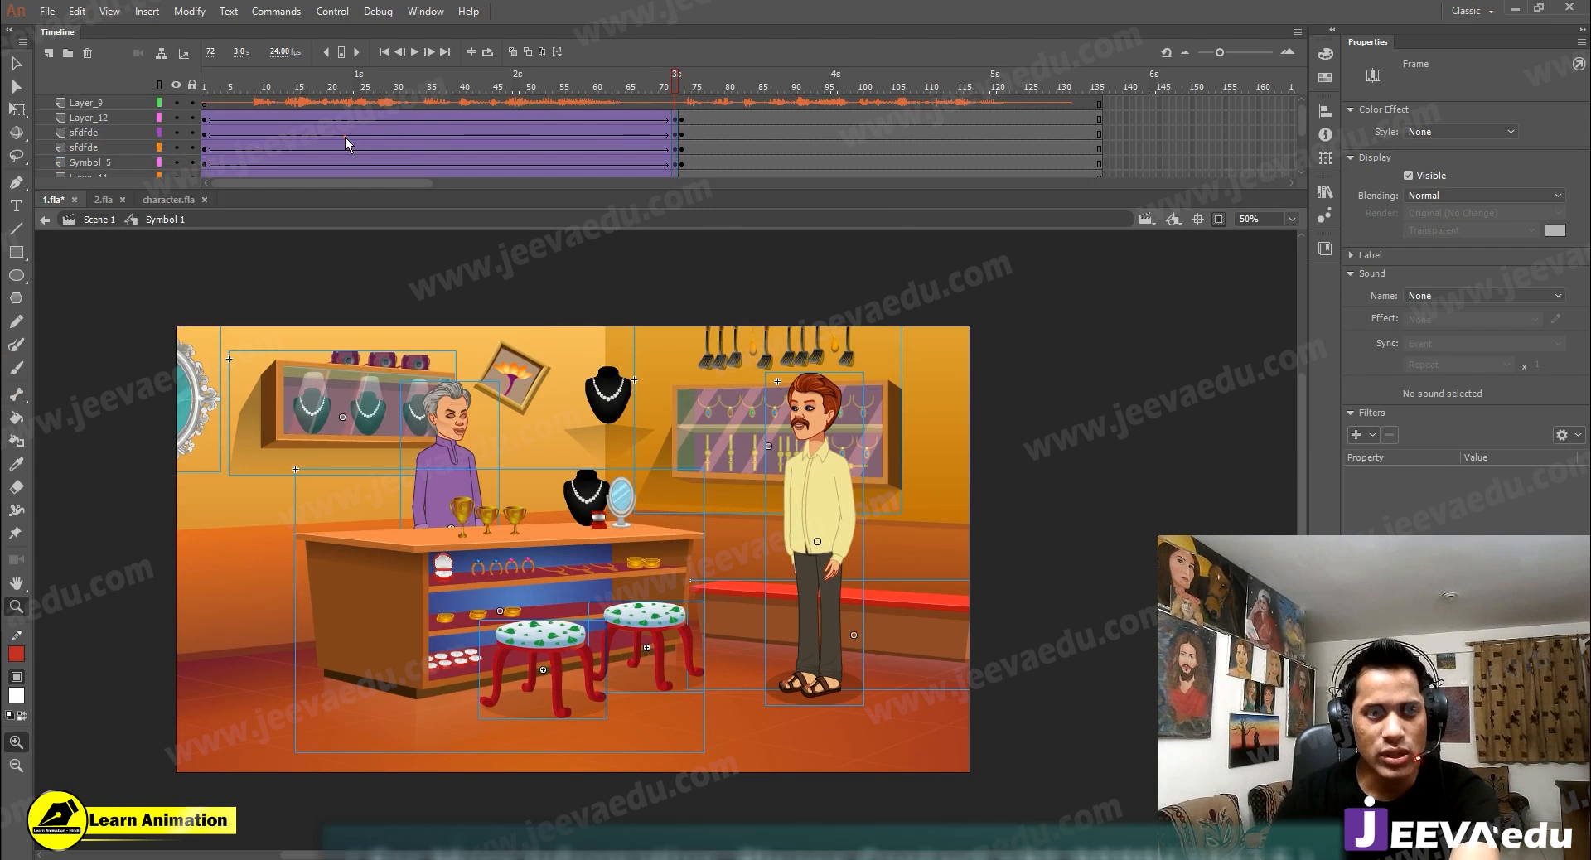
{"action": "left_click", "coordinate": [1134, 153]}
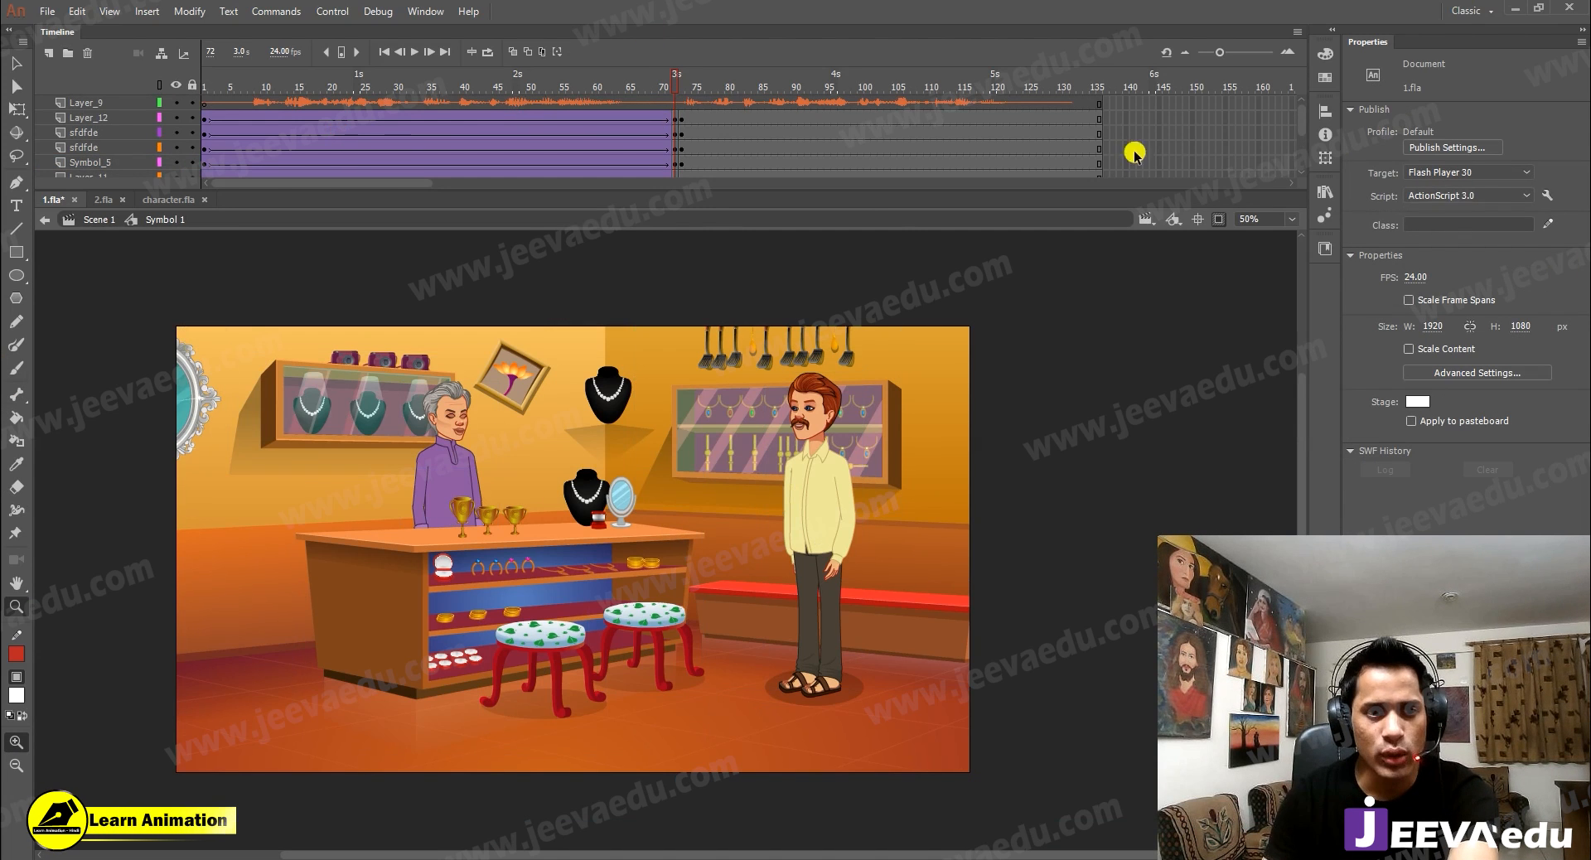
{"action": "left_click", "coordinate": [207, 85]}
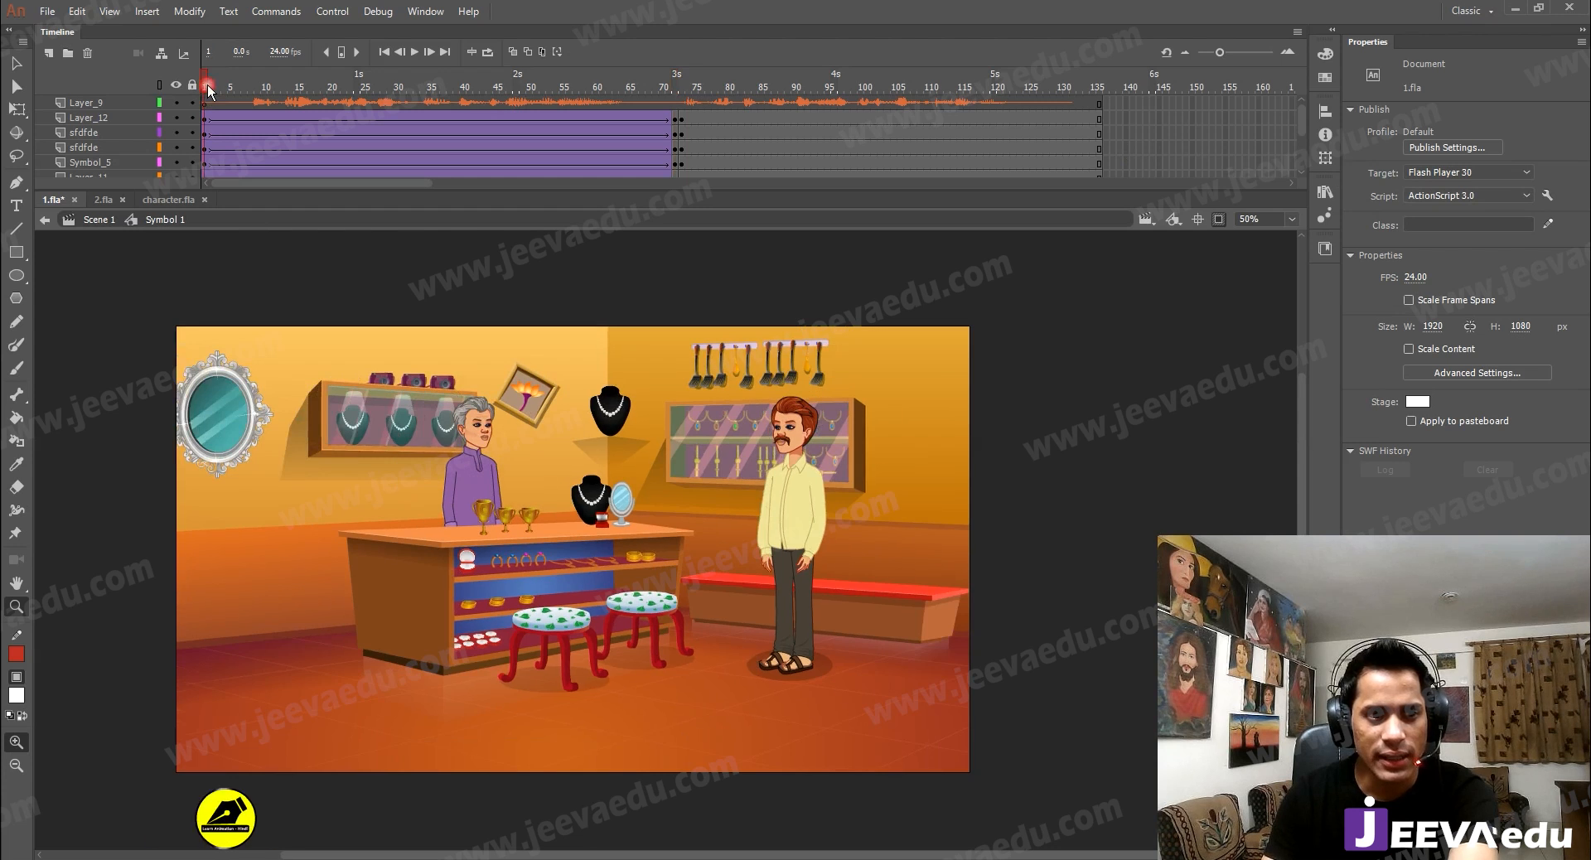
{"action": "key", "text": "Return"}
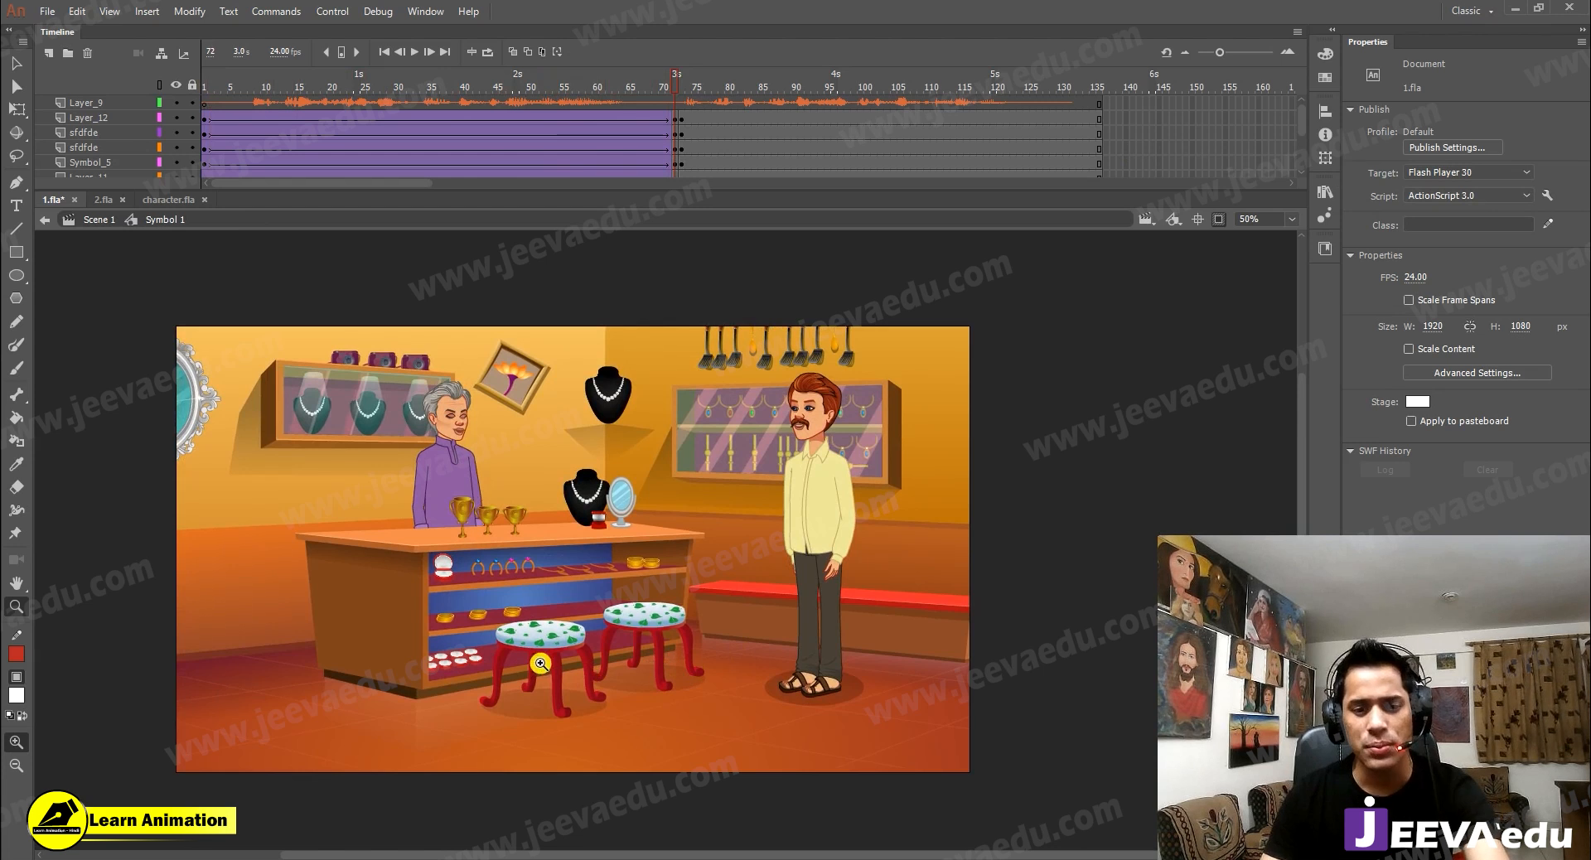
Step: Try moving the front stool slightly away from its place at frame 72, and undo the move
{"action": "left_click", "coordinate": [567, 657]}
{"action": "key", "text": "v"}
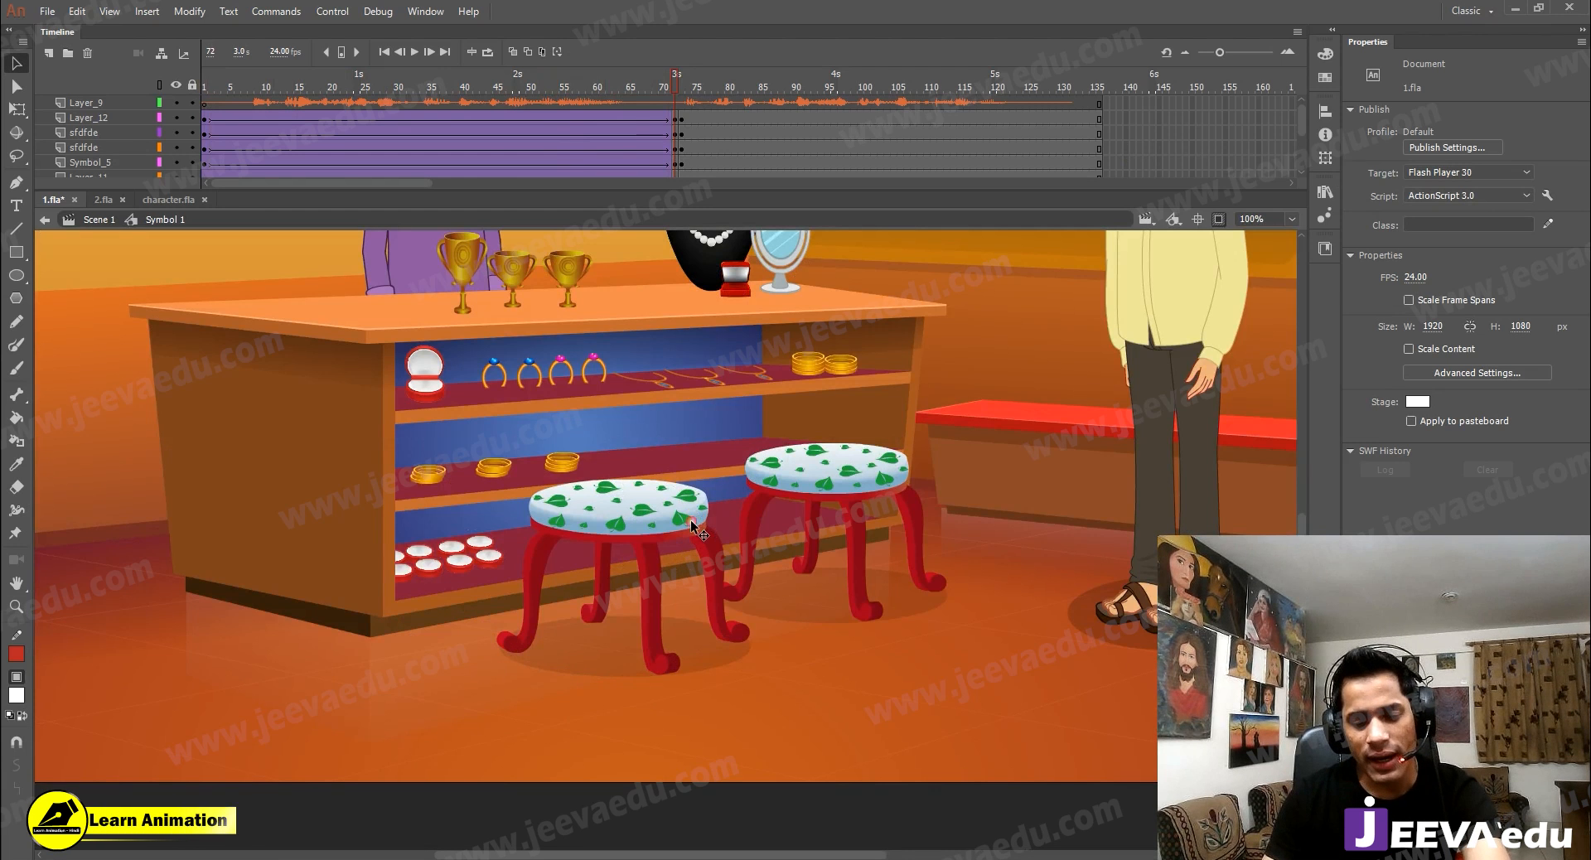
{"action": "left_click", "coordinate": [688, 523]}
{"action": "left_click_drag", "start_coordinate": [688, 525], "coordinate": [676, 529]}
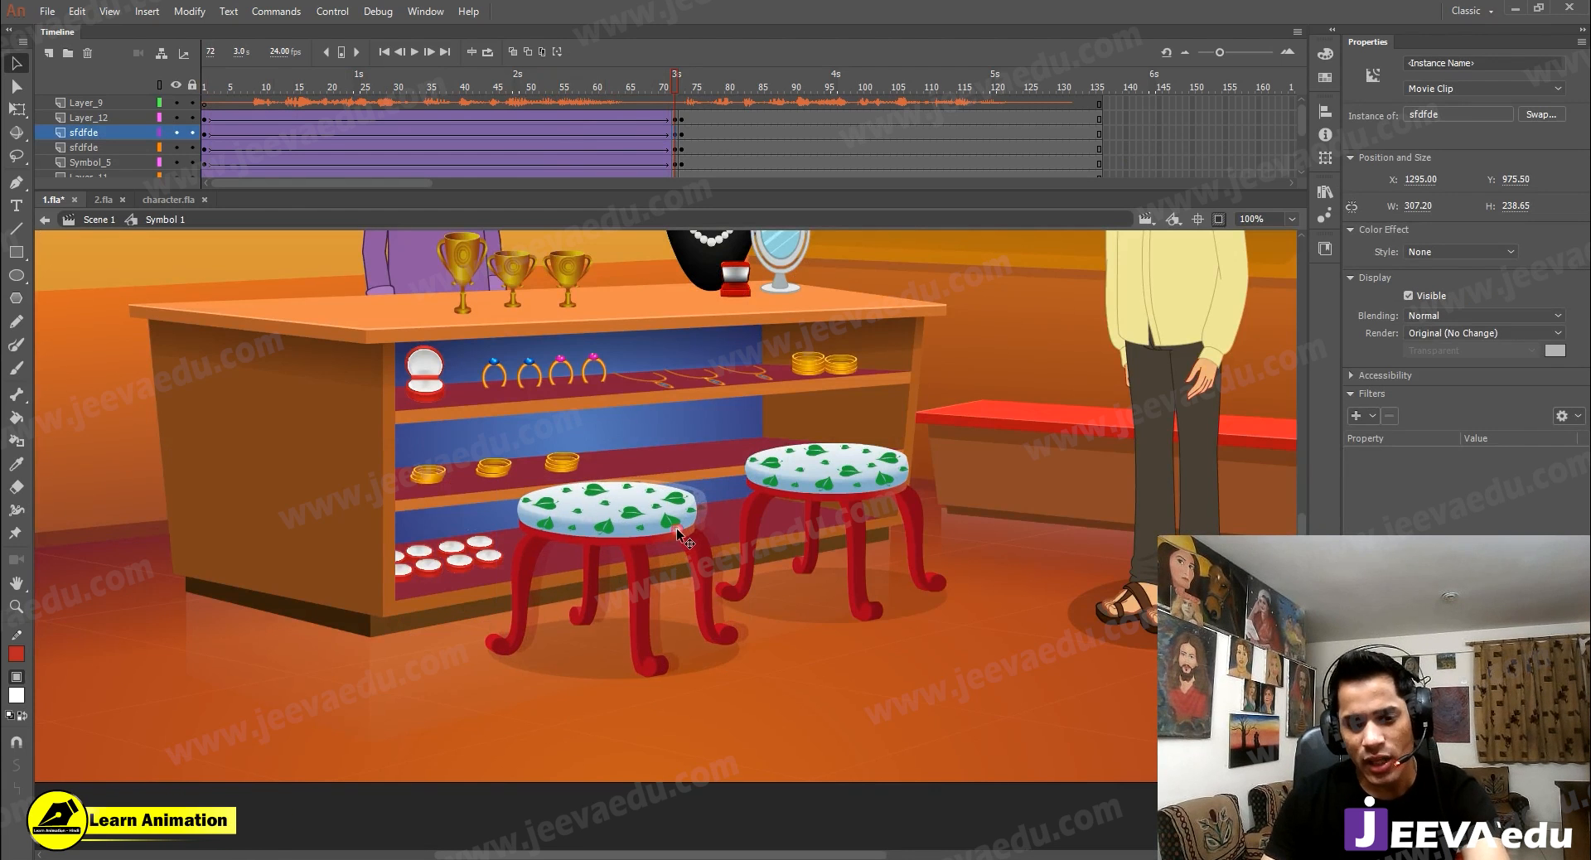
{"action": "key", "text": "ctrl+z"}
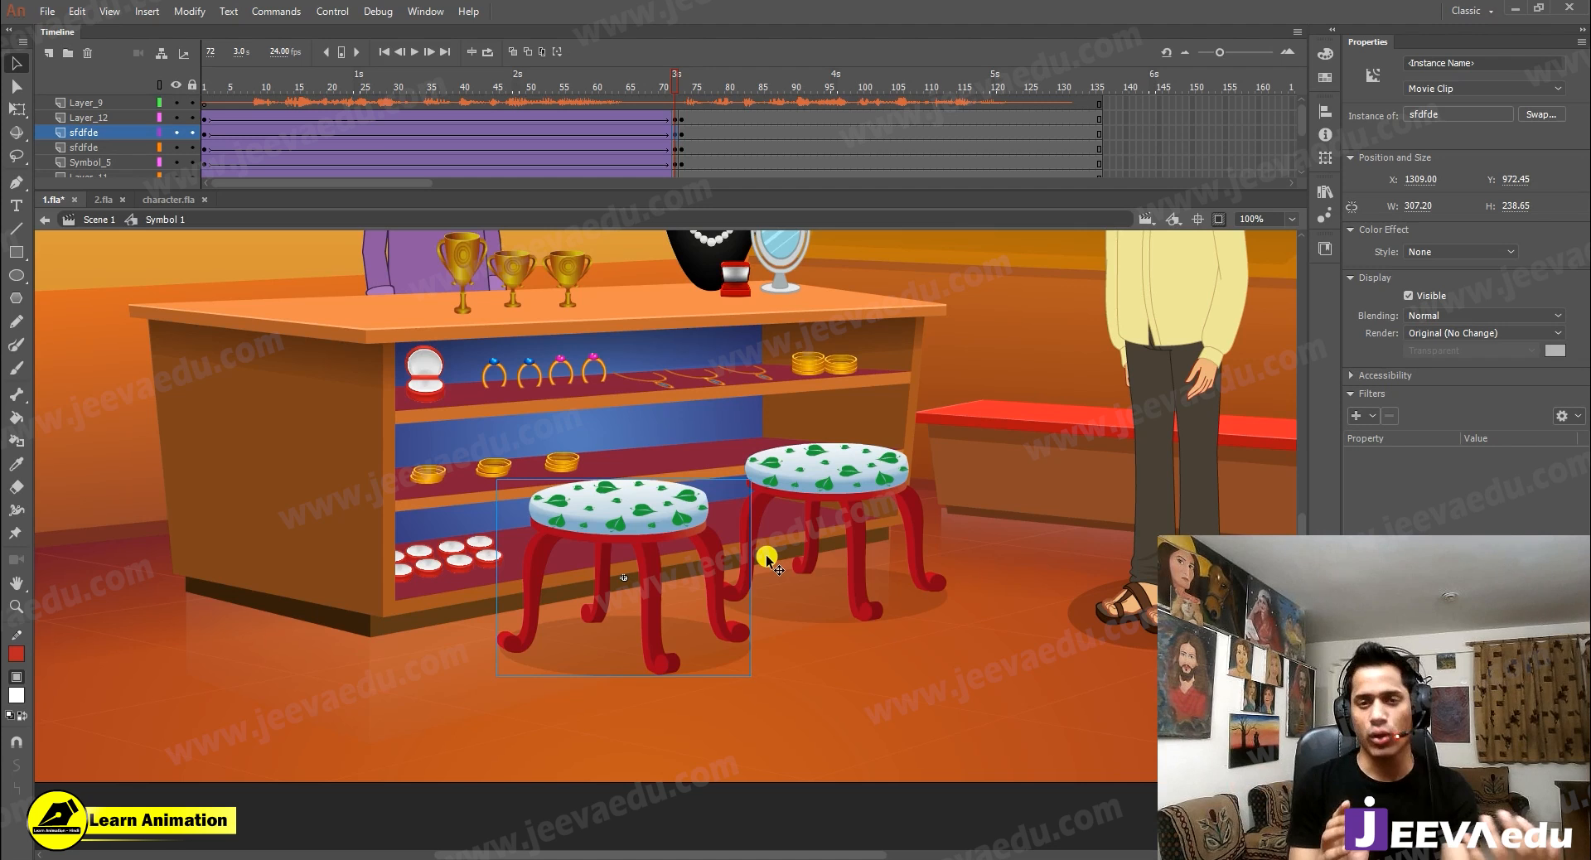
Step: Examine the stools, the necklace bust, ring box and mirror on the counter, and the overall framing at frame 72
{"action": "left_click", "coordinate": [723, 450], "text": "alt"}
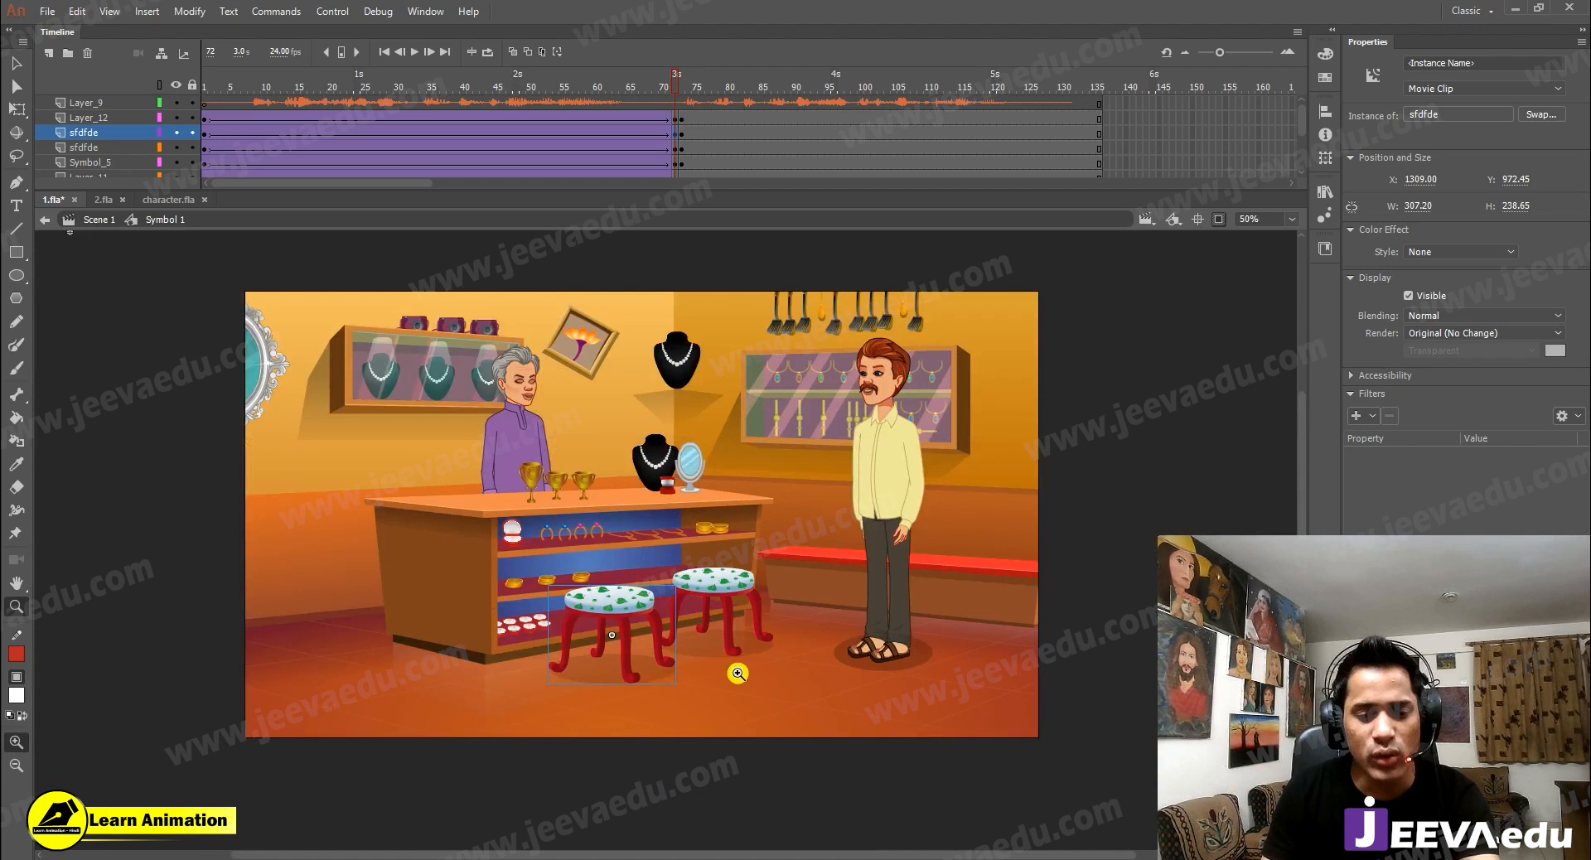
{"action": "left_click_drag", "start_coordinate": [737, 672], "coordinate": [764, 611]}
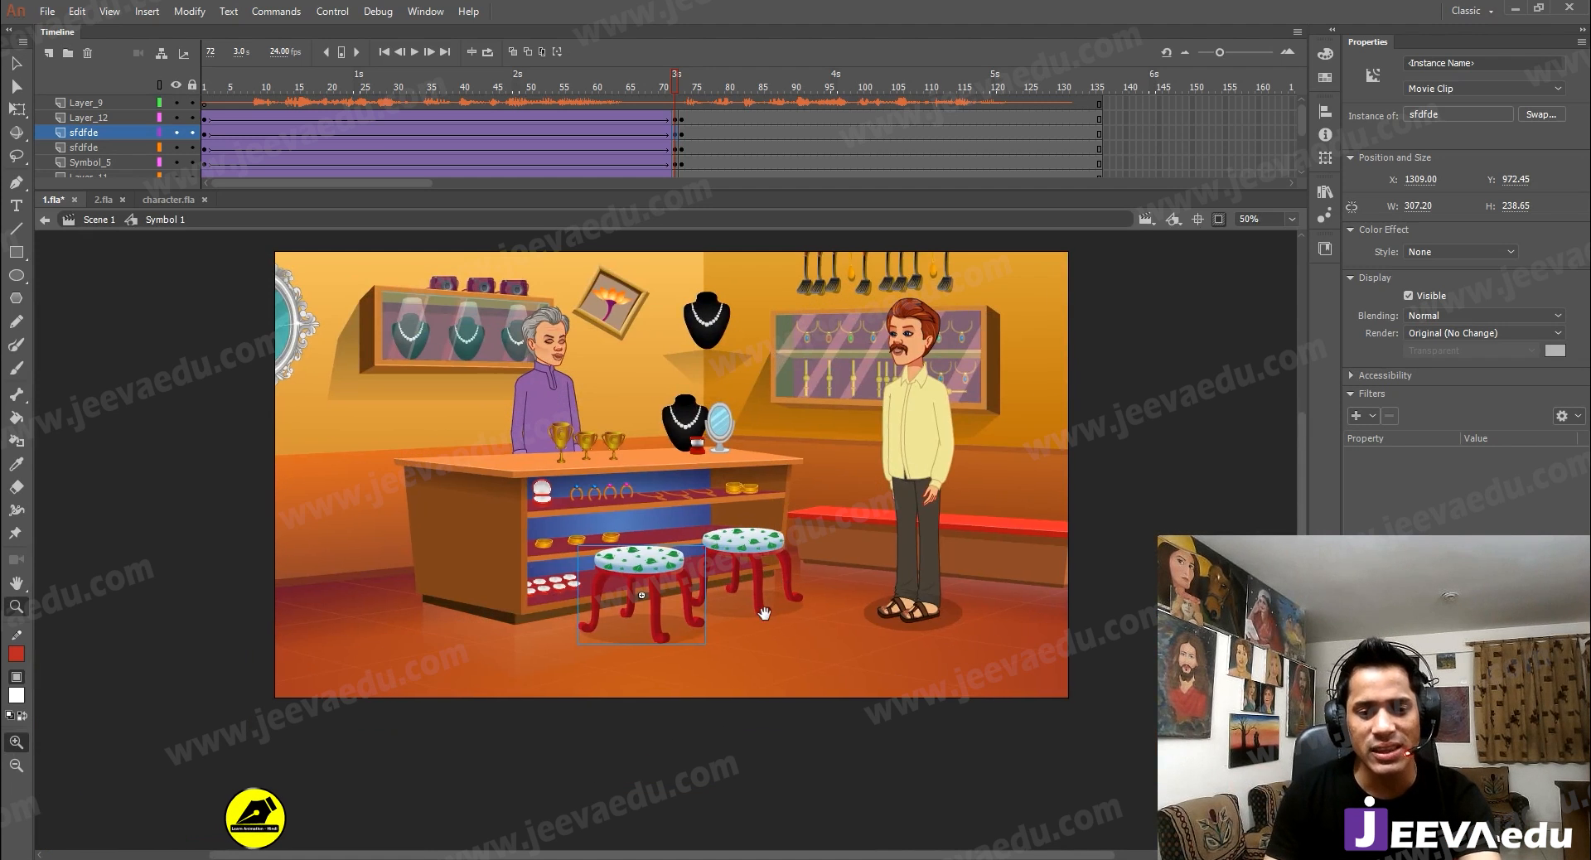
{"action": "left_click", "coordinate": [757, 432]}
{"action": "left_click", "coordinate": [721, 435]}
{"action": "left_click", "coordinate": [706, 445]}
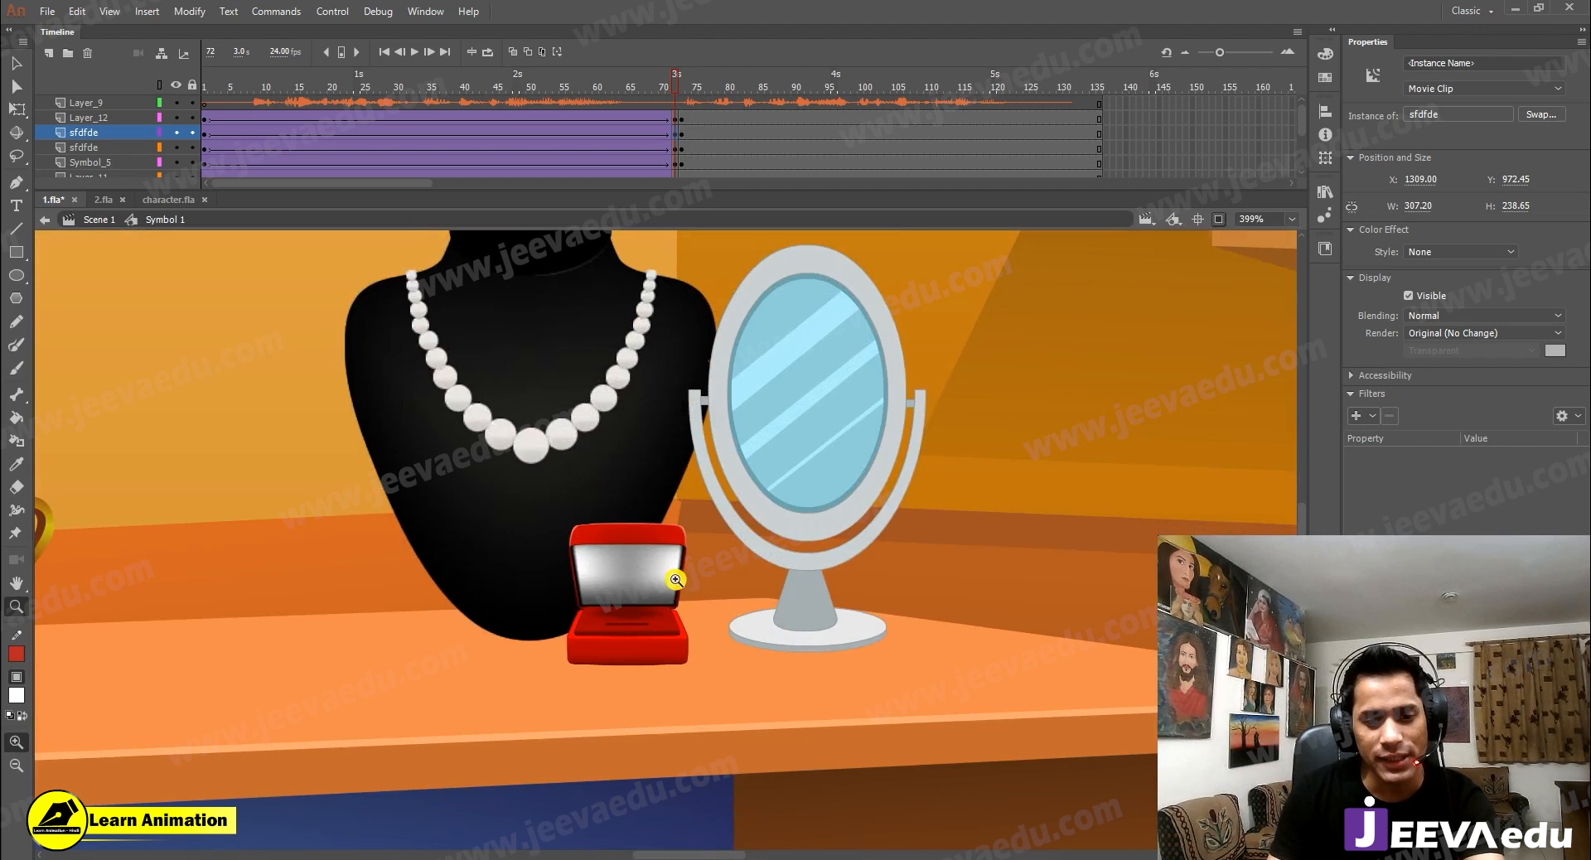
{"action": "left_click", "coordinate": [777, 498], "text": "alt"}
{"action": "left_click", "coordinate": [783, 513], "text": "alt"}
{"action": "left_click", "coordinate": [788, 526]}
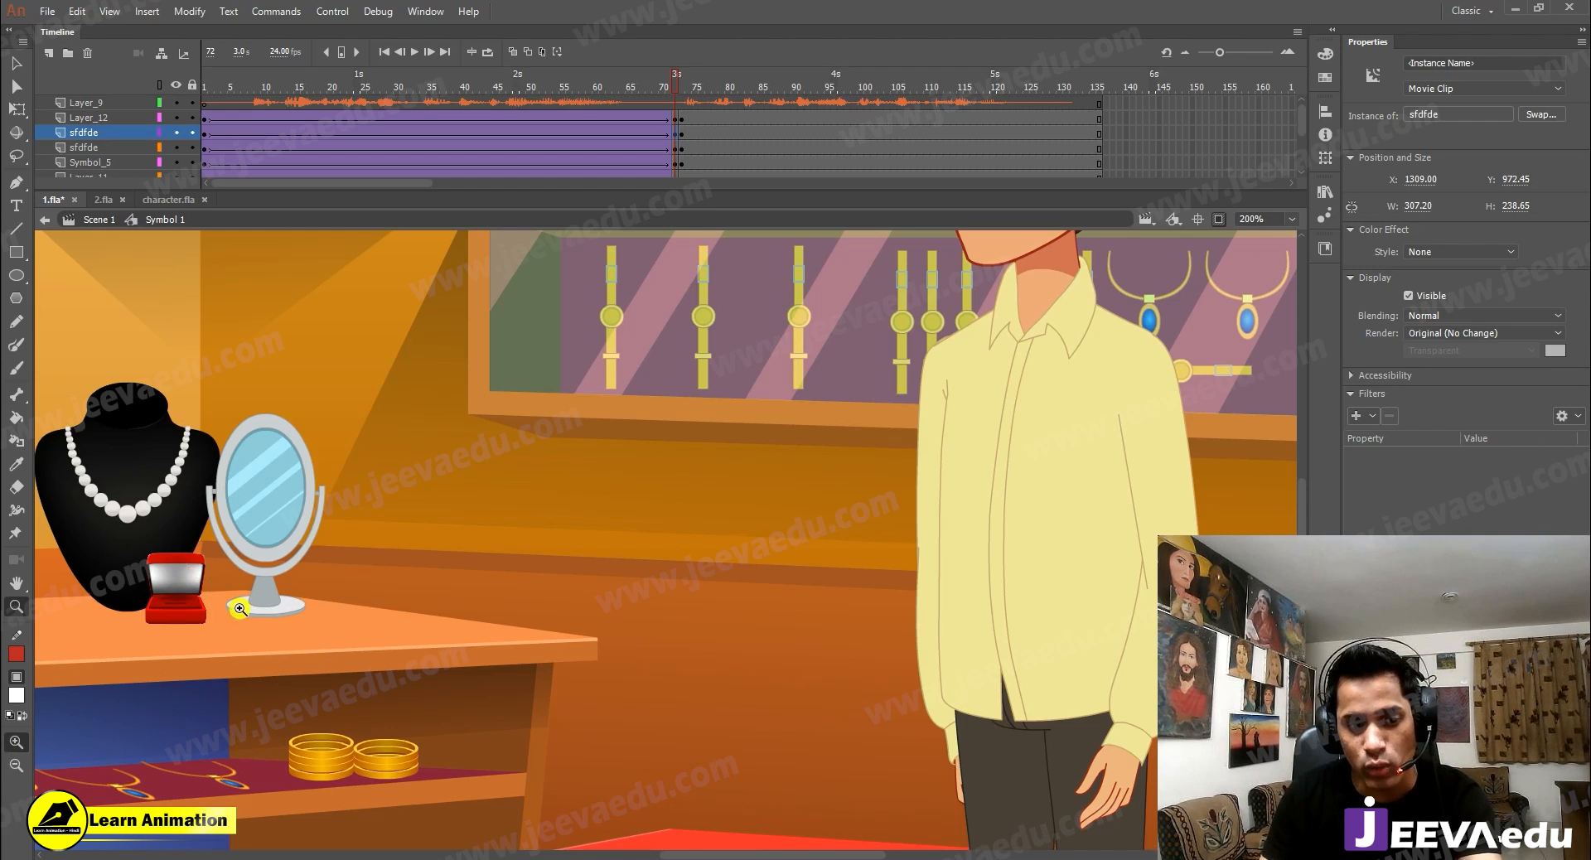
{"action": "left_click", "coordinate": [496, 585], "text": "alt"}
{"action": "left_click", "coordinate": [595, 605], "text": "alt"}
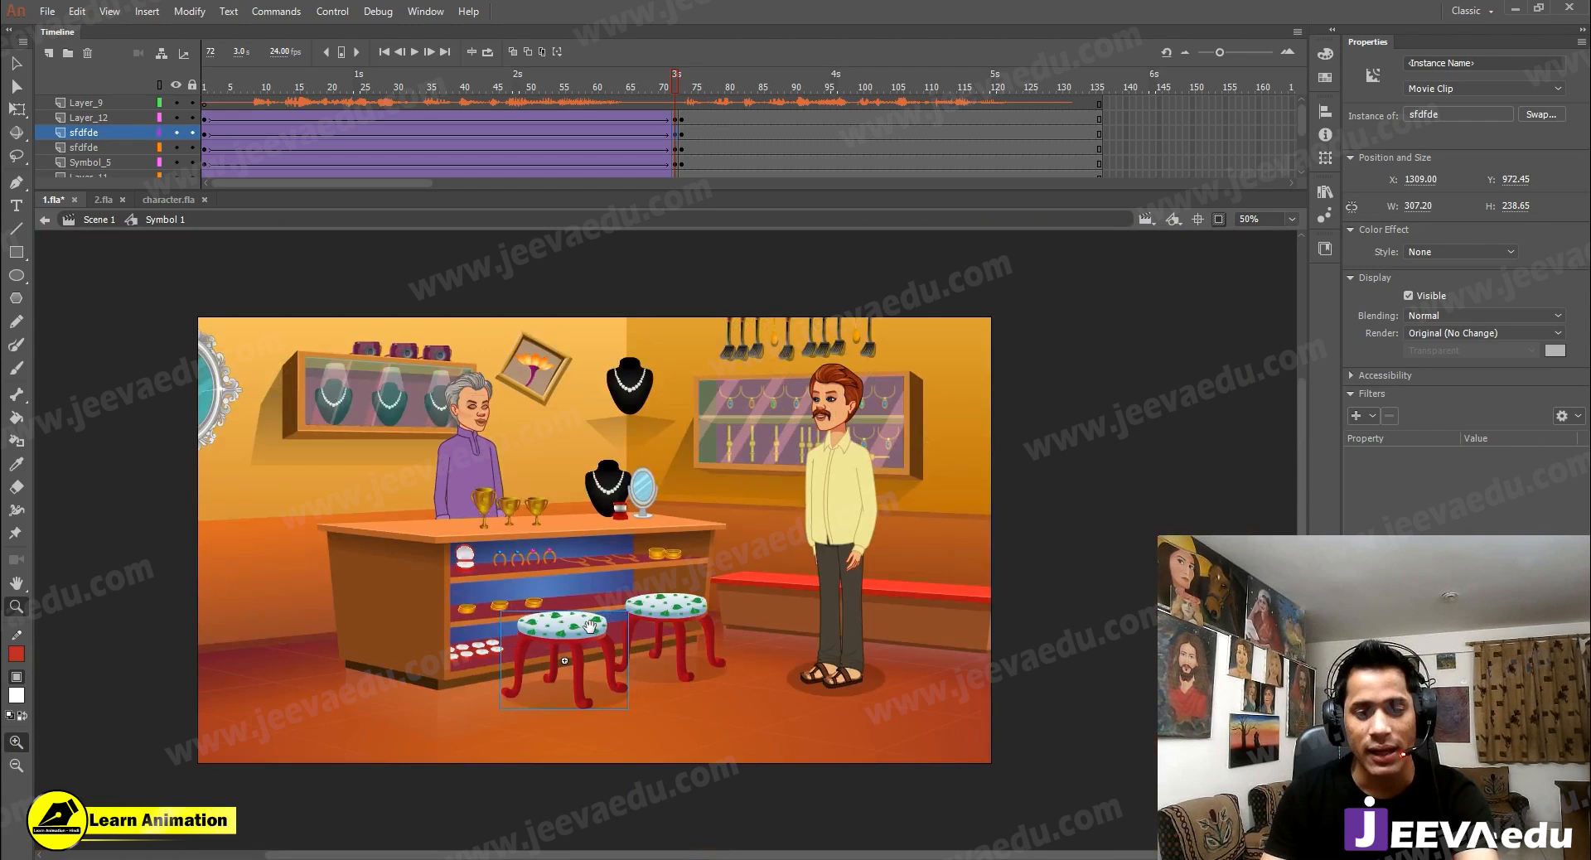
{"action": "left_click_drag", "start_coordinate": [589, 626], "coordinate": [662, 624]}
{"action": "left_click_drag", "start_coordinate": [295, 126], "coordinate": [672, 135]}
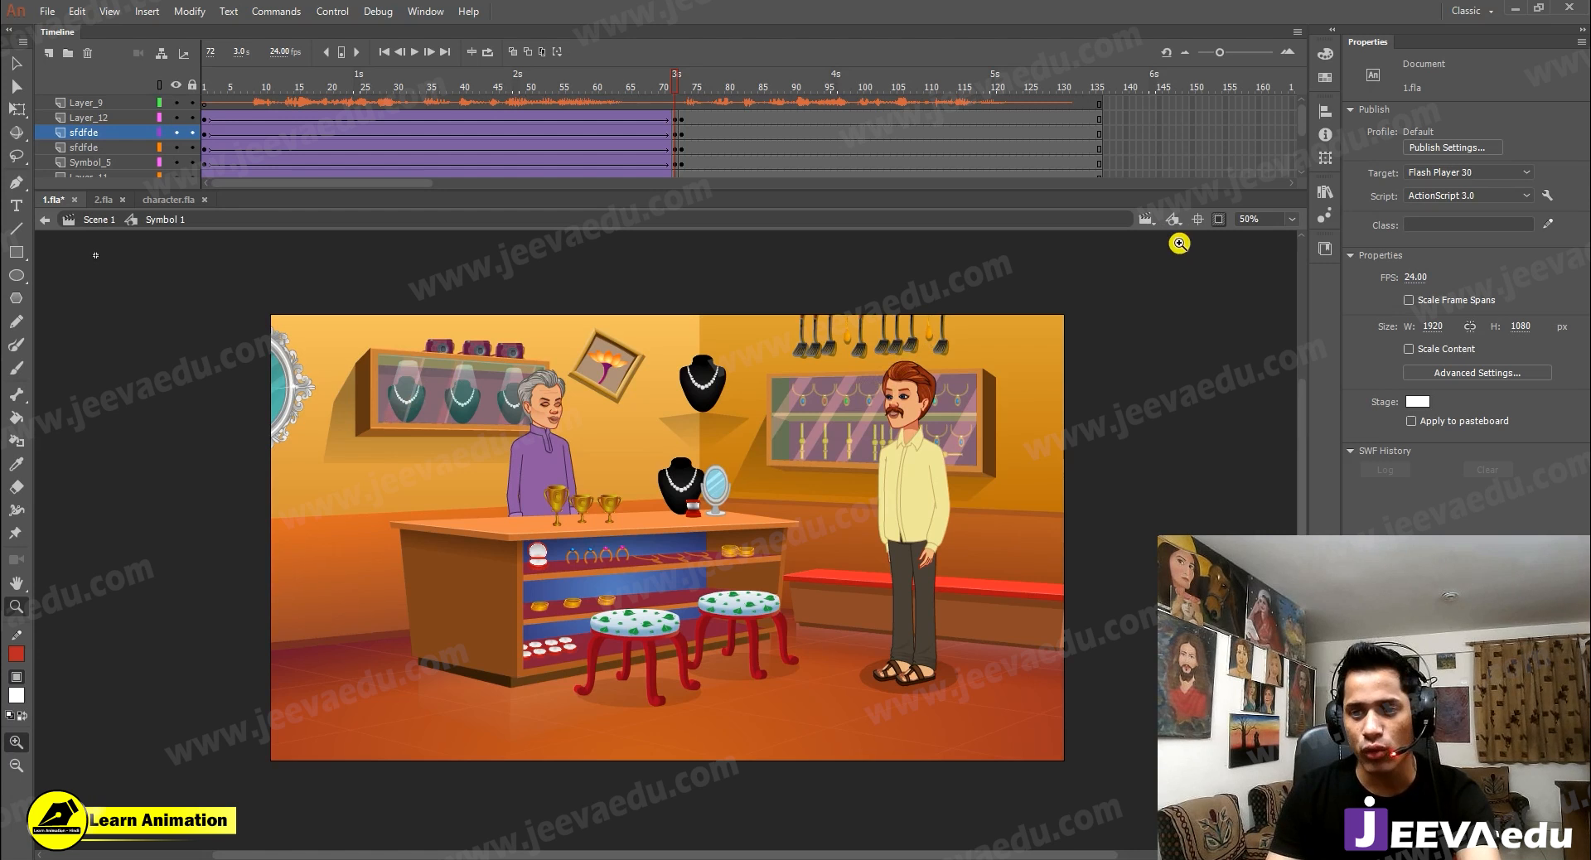
Step: Show the artwork outside the stage and move the oval wall mirror left to X 177.35 at frame 72
{"action": "left_click", "coordinate": [1217, 220]}
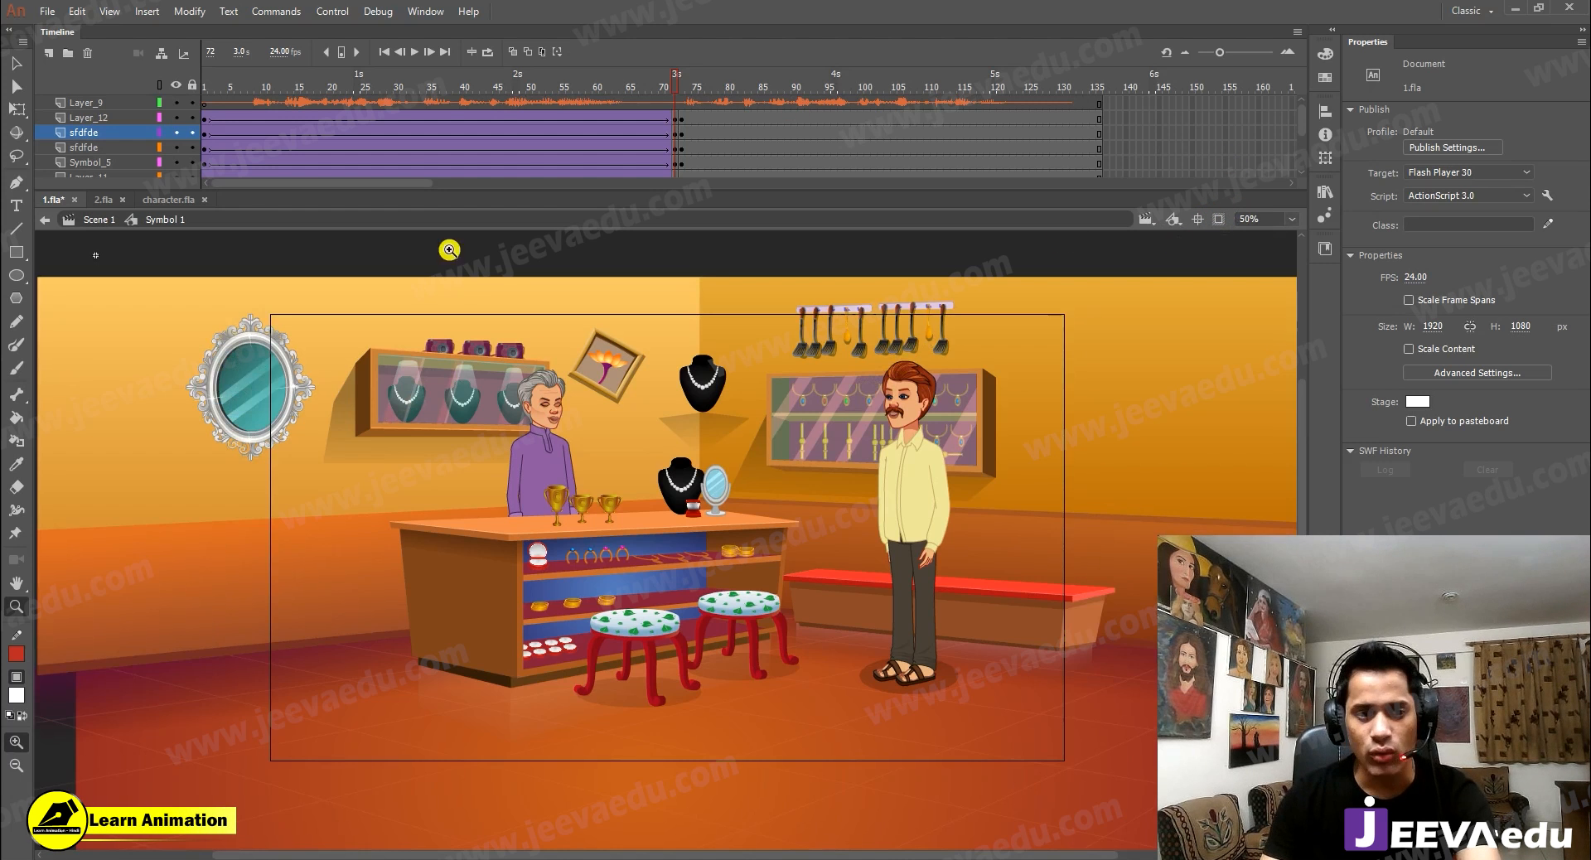
{"action": "left_click", "coordinate": [279, 424]}
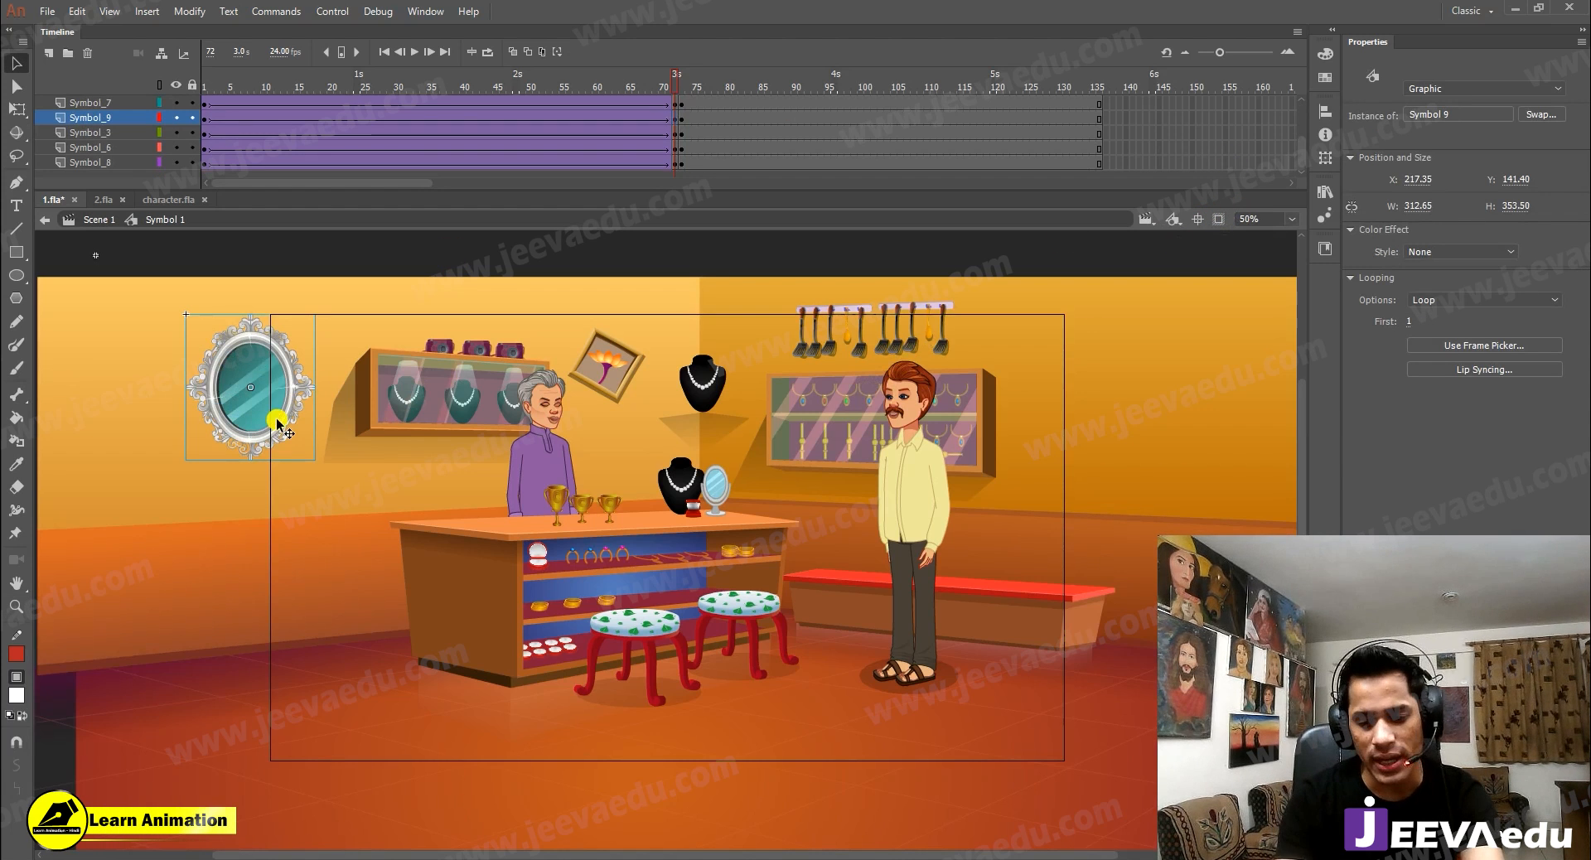
{"action": "key", "text": "shift+Left"}
{"action": "key", "text": "shift+Left"}
{"action": "key", "text": "shift+Left"}
{"action": "key", "text": "shift+Left"}
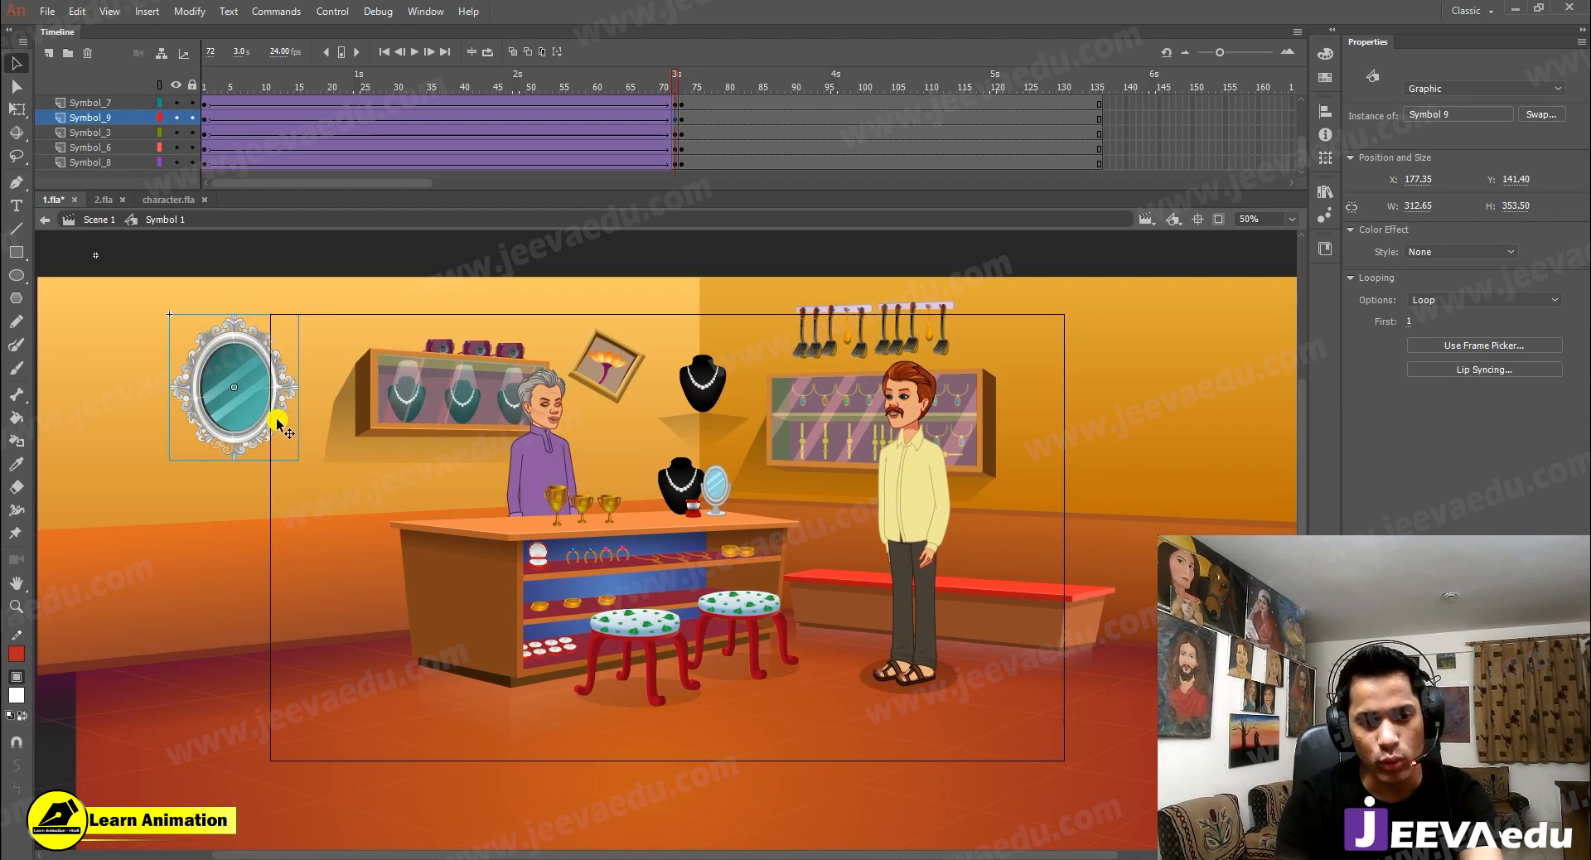
Step: Shift the necklace display cabinet left to X 538.95 and the shopkeeper left to X 1075.80
{"action": "left_click", "coordinate": [436, 419]}
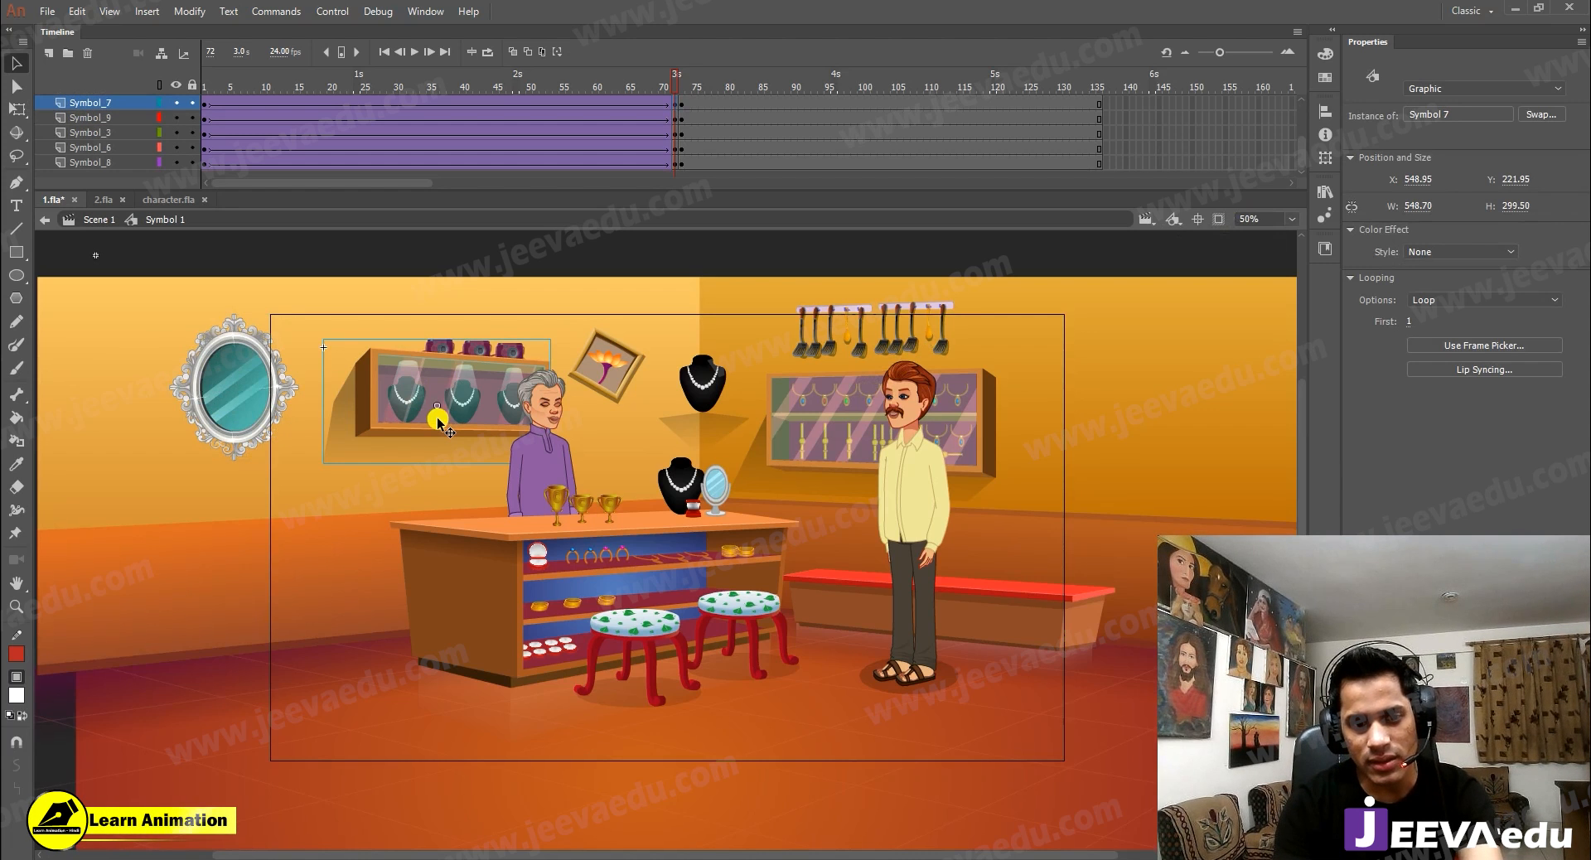
{"action": "key", "text": "shift+Left"}
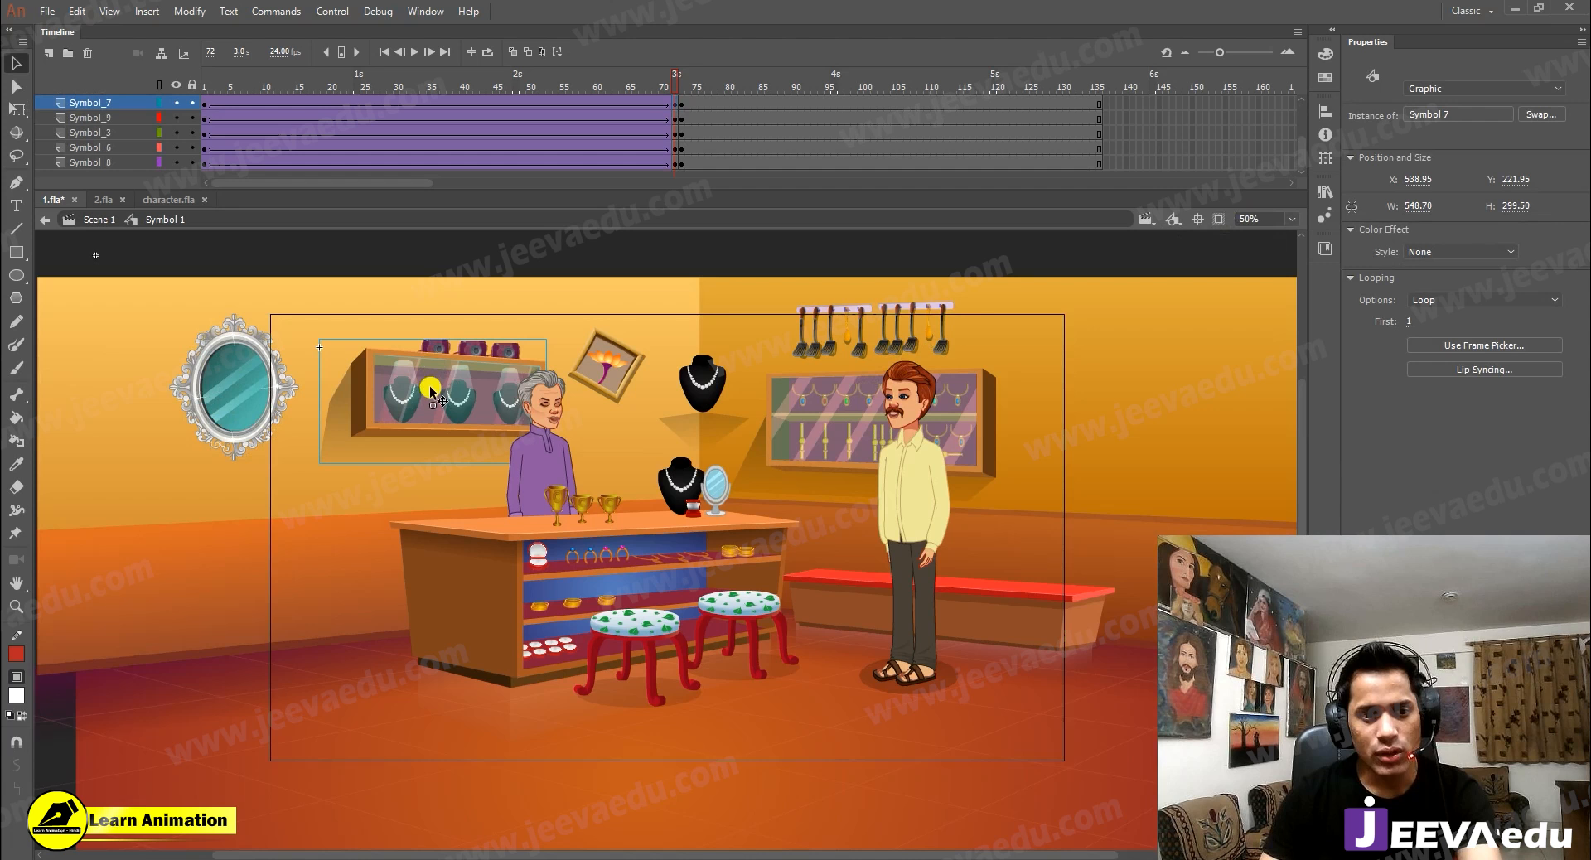
{"action": "left_click", "coordinate": [547, 448]}
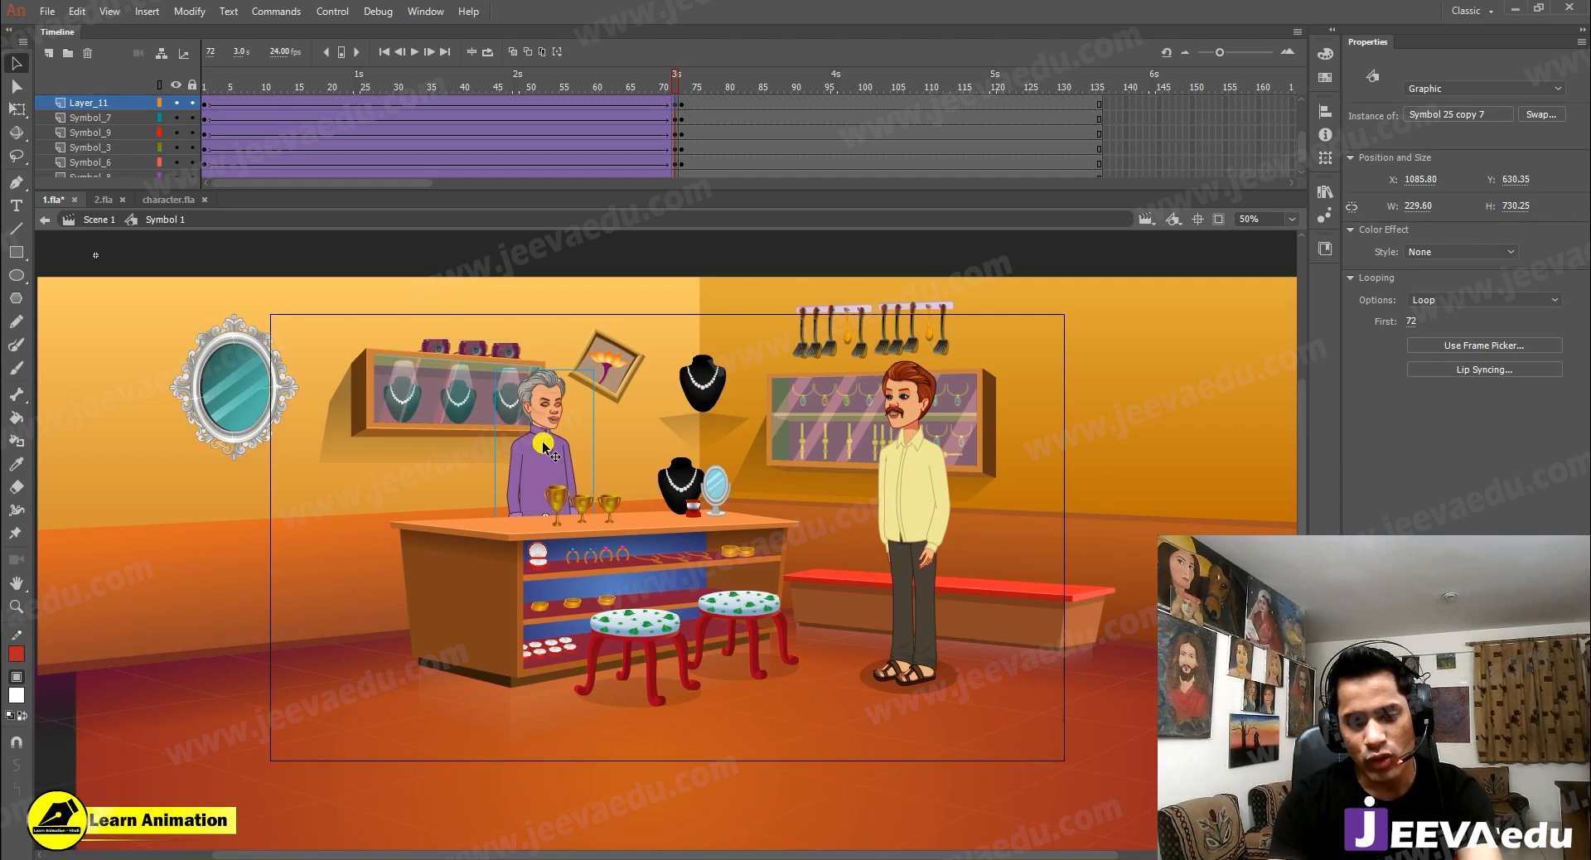
{"action": "key", "text": "shift+Left"}
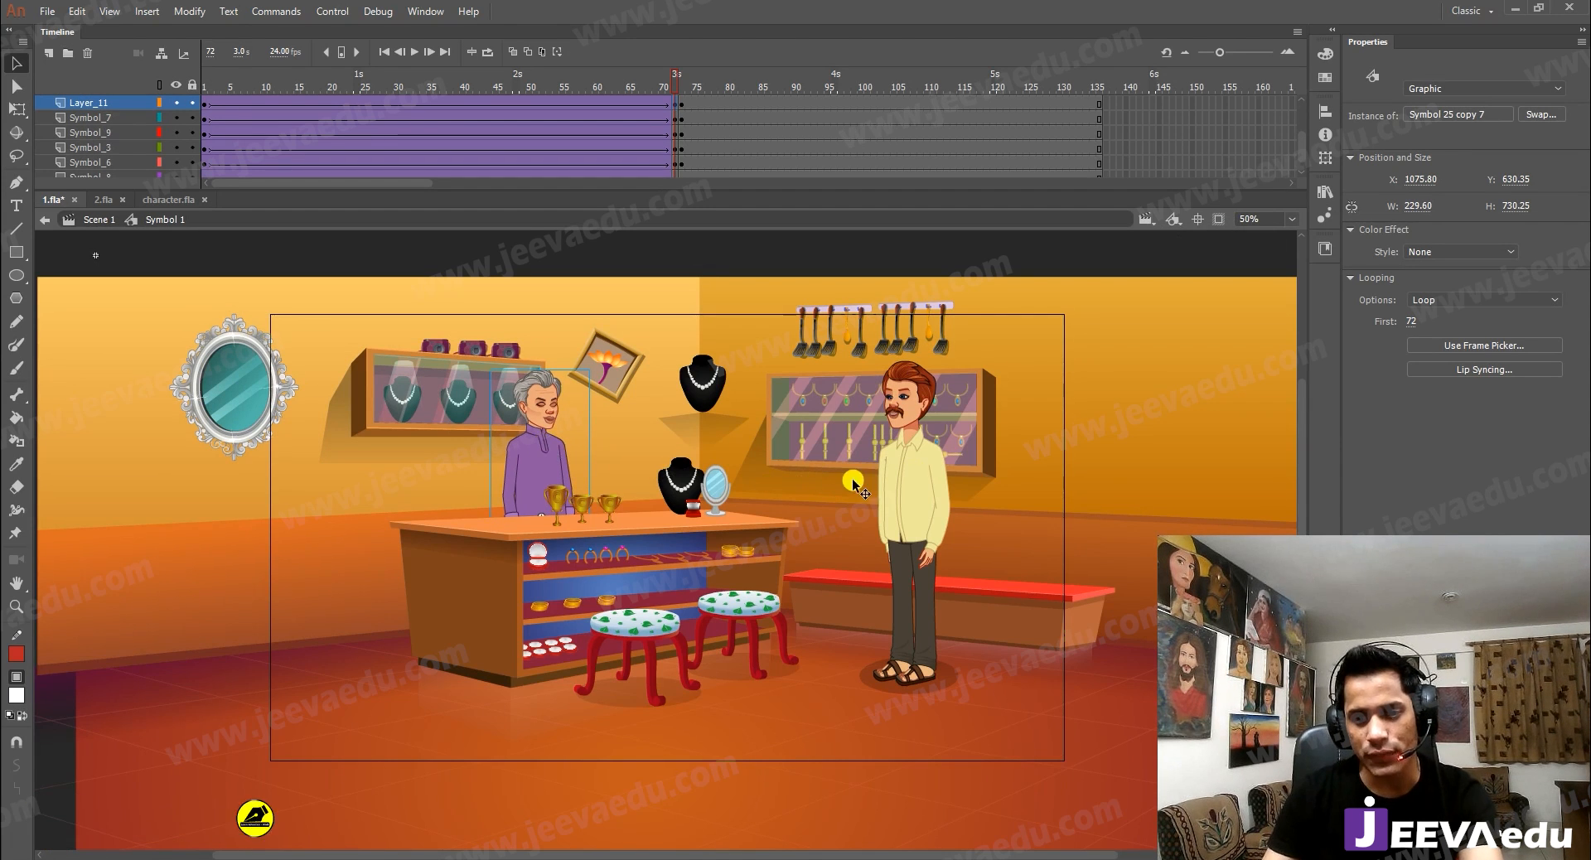
Step: Move the customer right to X 1891.65 and clip the artwork outside the stage again
{"action": "left_click", "coordinate": [913, 473]}
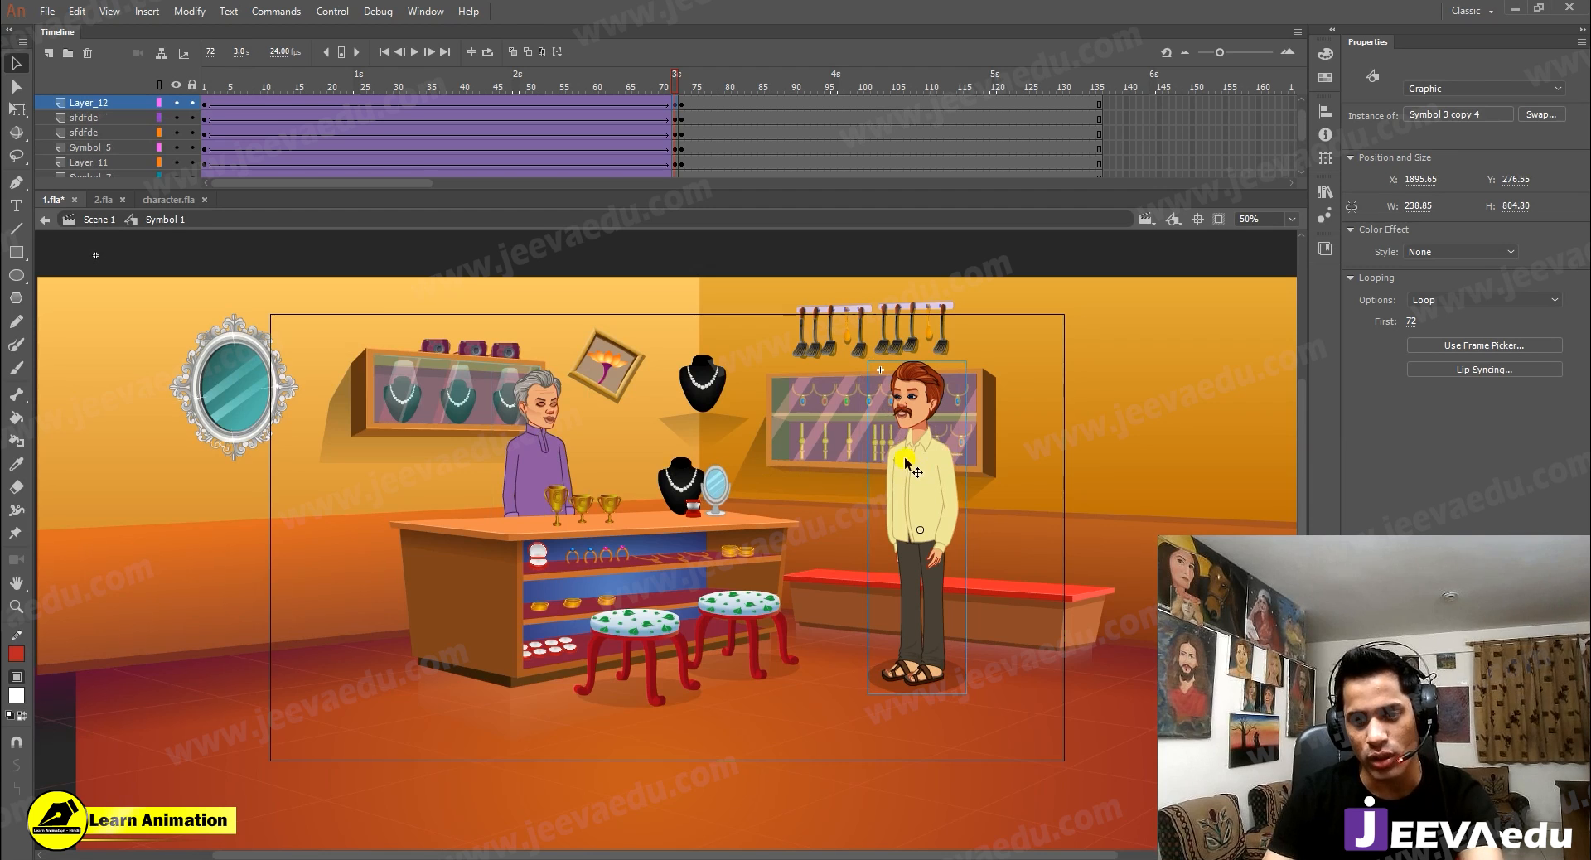
{"action": "key", "text": "Left"}
{"action": "key", "text": "Left"}
{"action": "key", "text": "Left"}
{"action": "key", "text": "Left"}
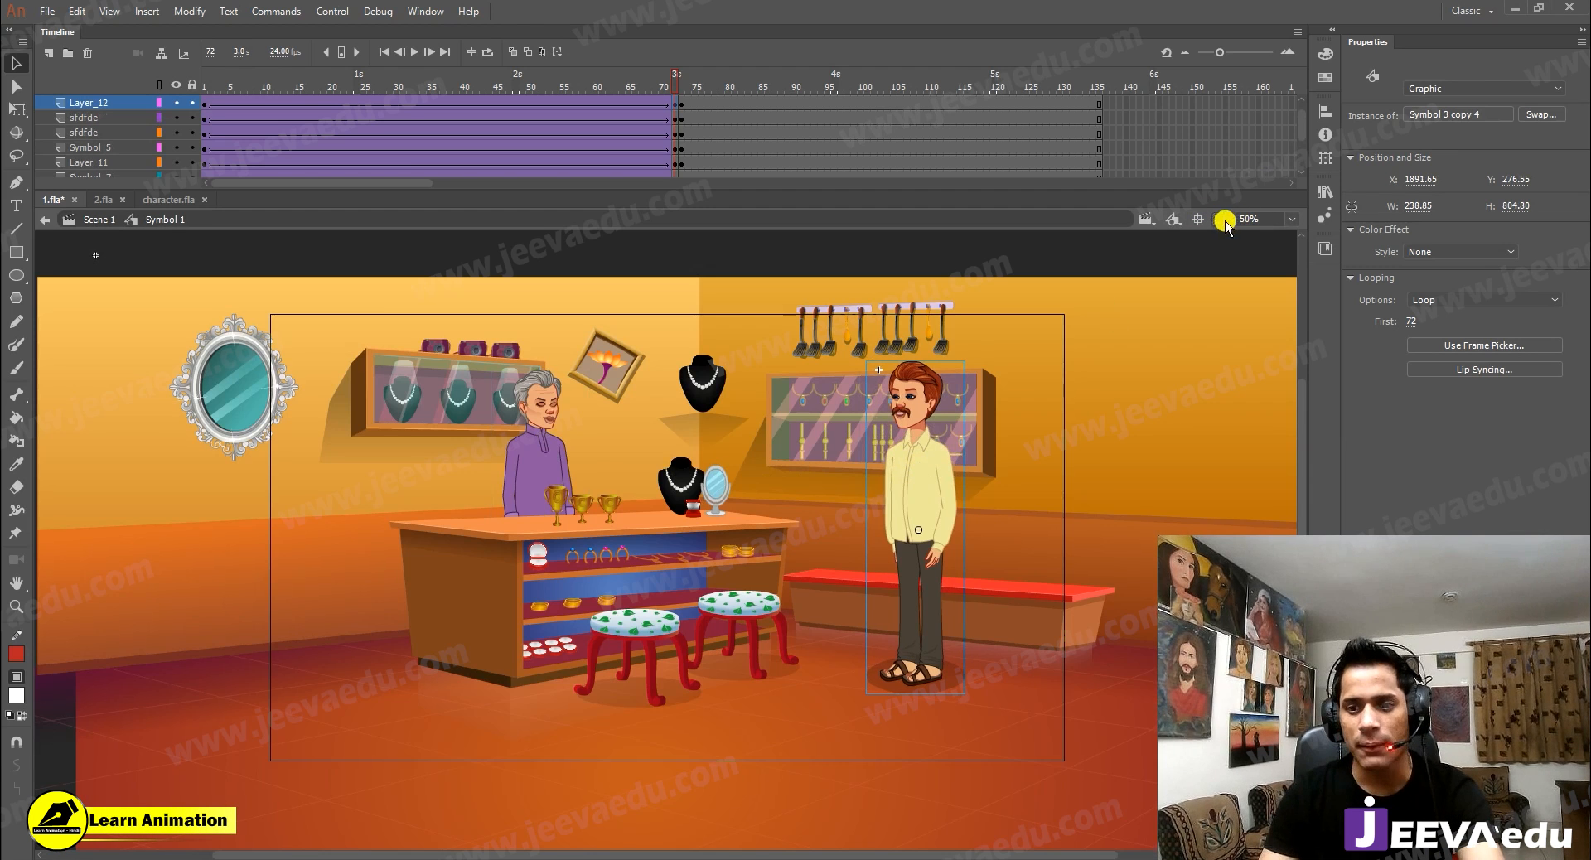
{"action": "left_click", "coordinate": [1222, 219]}
{"action": "left_click_drag", "start_coordinate": [717, 551], "coordinate": [737, 539]}
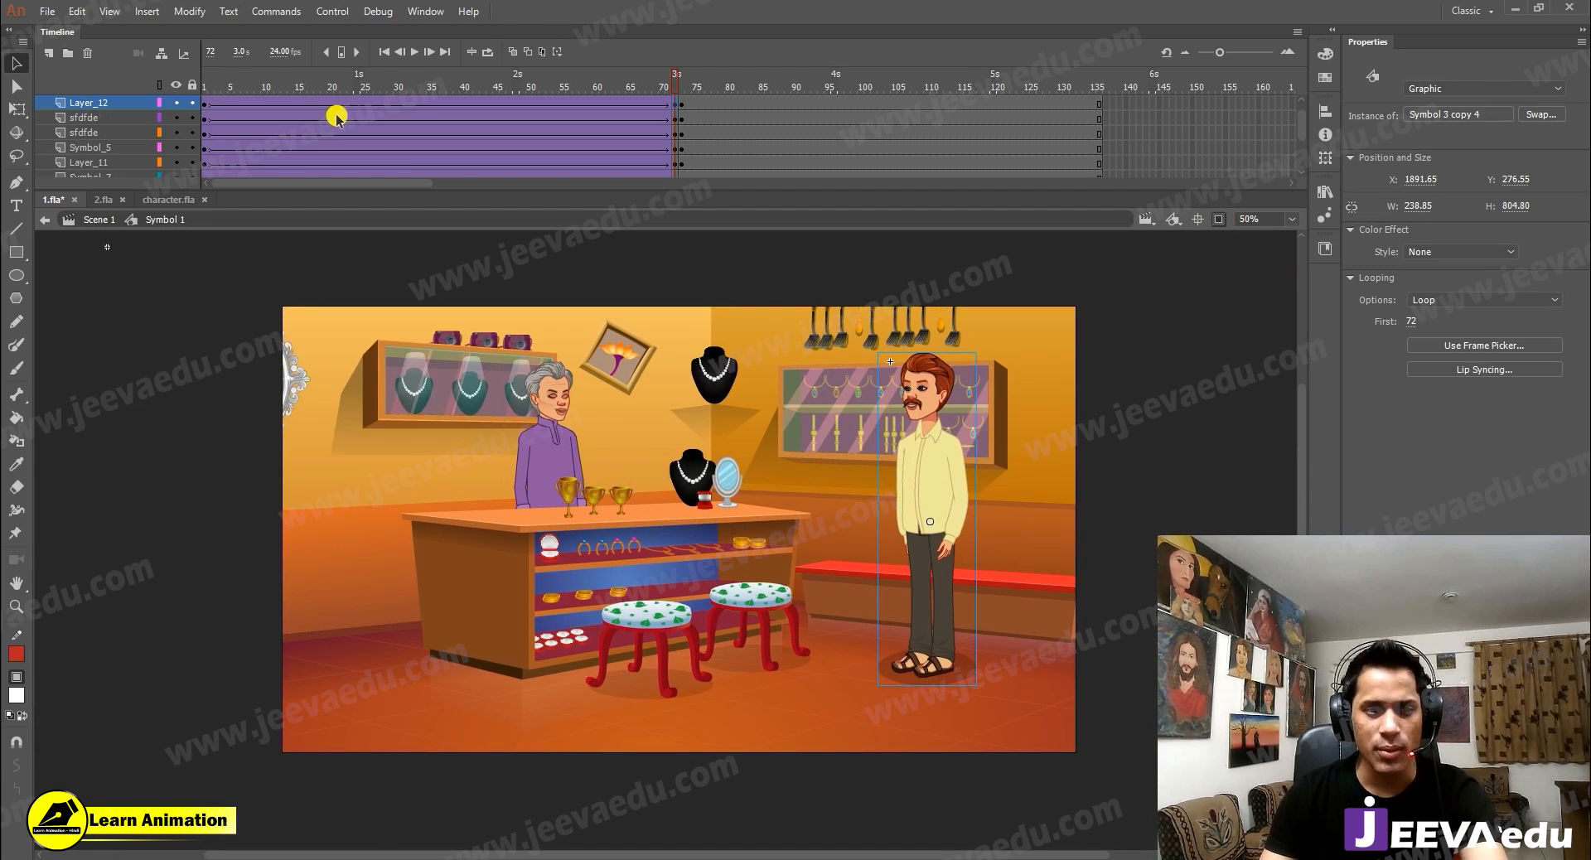
Step: Scrub back to the beginning and play the adjusted zoom-in to check the objects' movement
{"action": "scroll", "coordinate": [336, 117], "scroll_direction": "up", "scroll_amount": 1}
{"action": "left_click_drag", "start_coordinate": [346, 93], "coordinate": [598, 118]}
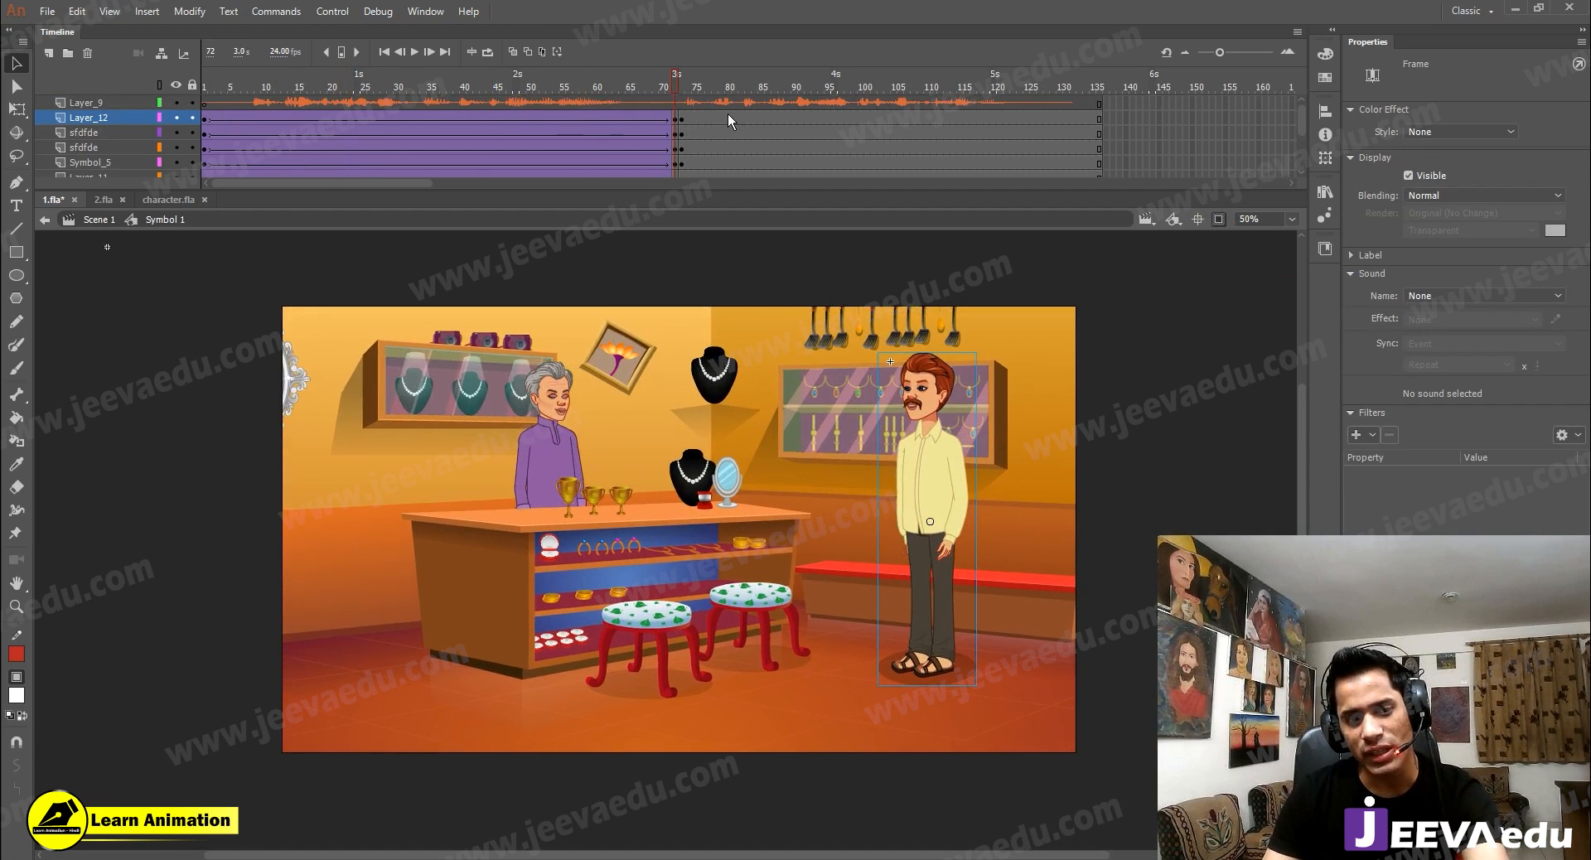
{"action": "left_click", "coordinate": [702, 116]}
{"action": "left_click_drag", "start_coordinate": [339, 88], "coordinate": [246, 154]}
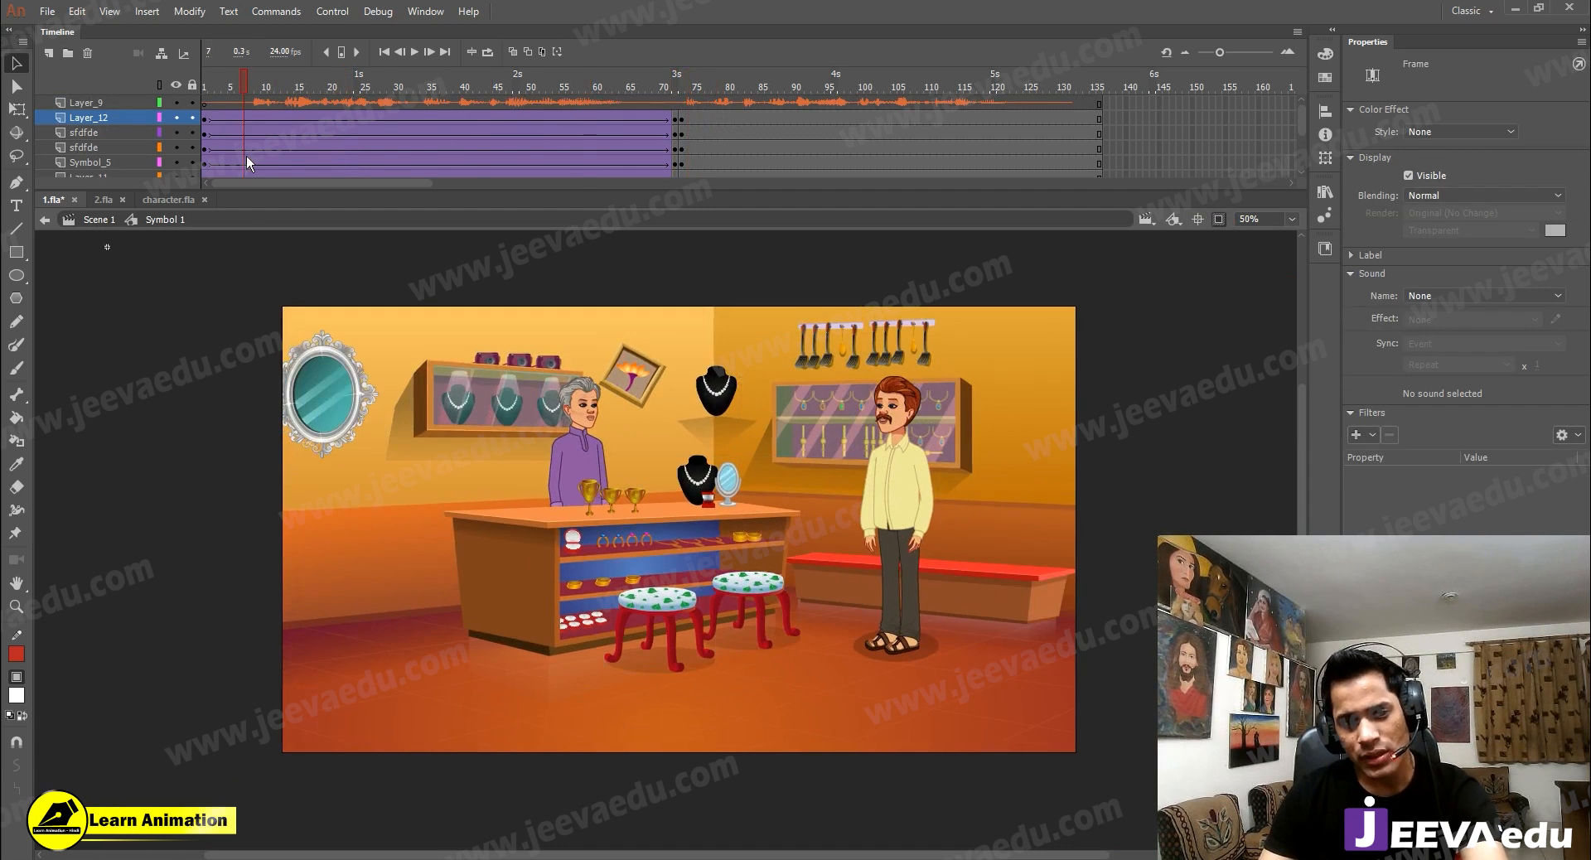
{"action": "key", "text": "Return"}
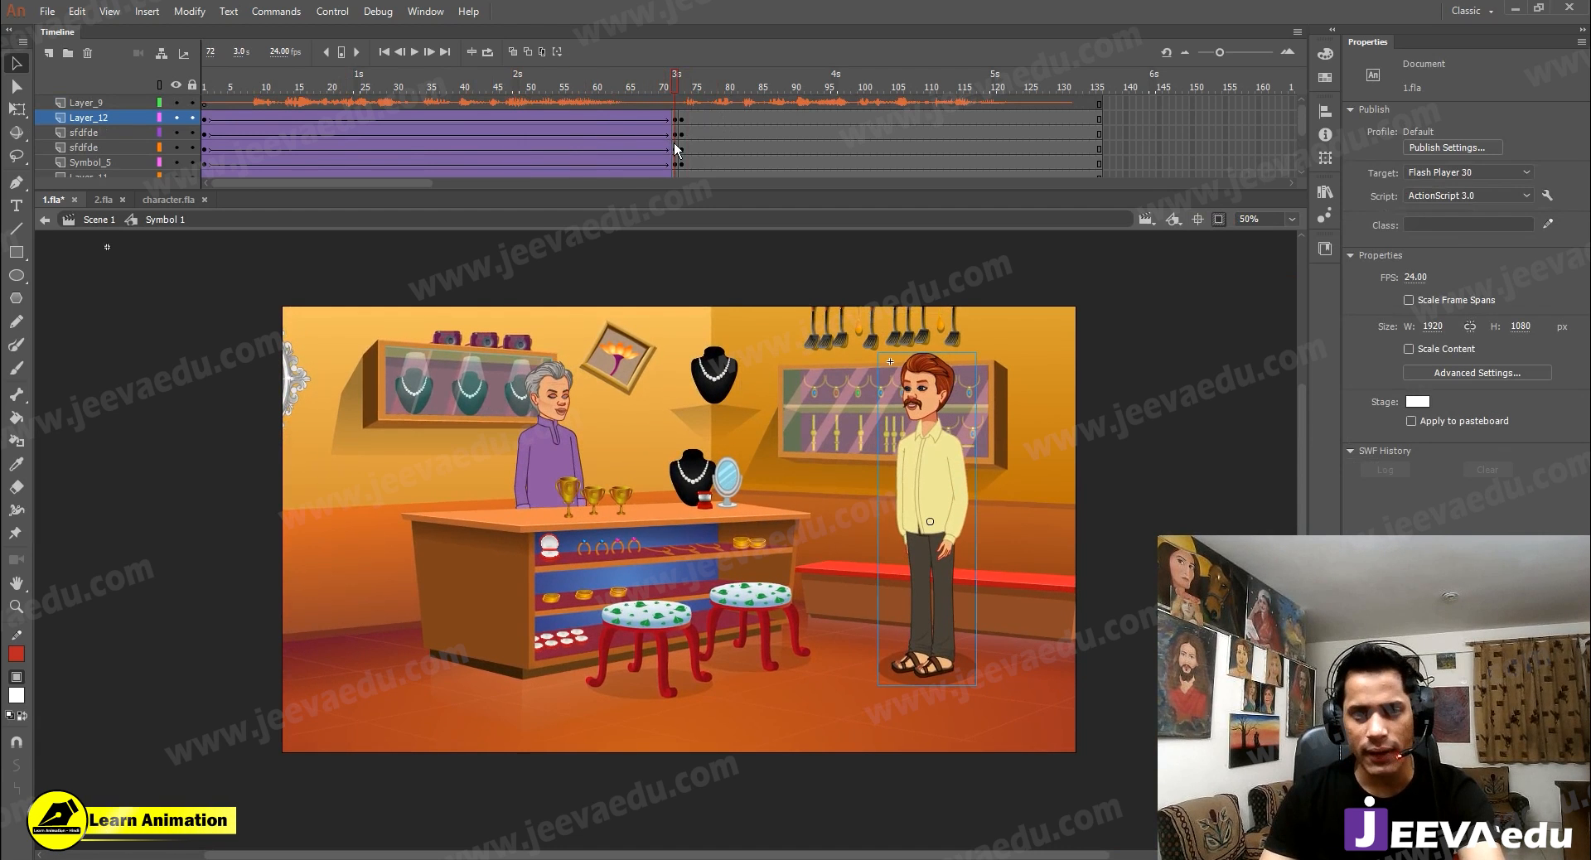
Step: Select the scene objects on all layers in the segment starting at frame 73 and scale them to 150% twice
{"action": "left_click", "coordinate": [674, 142]}
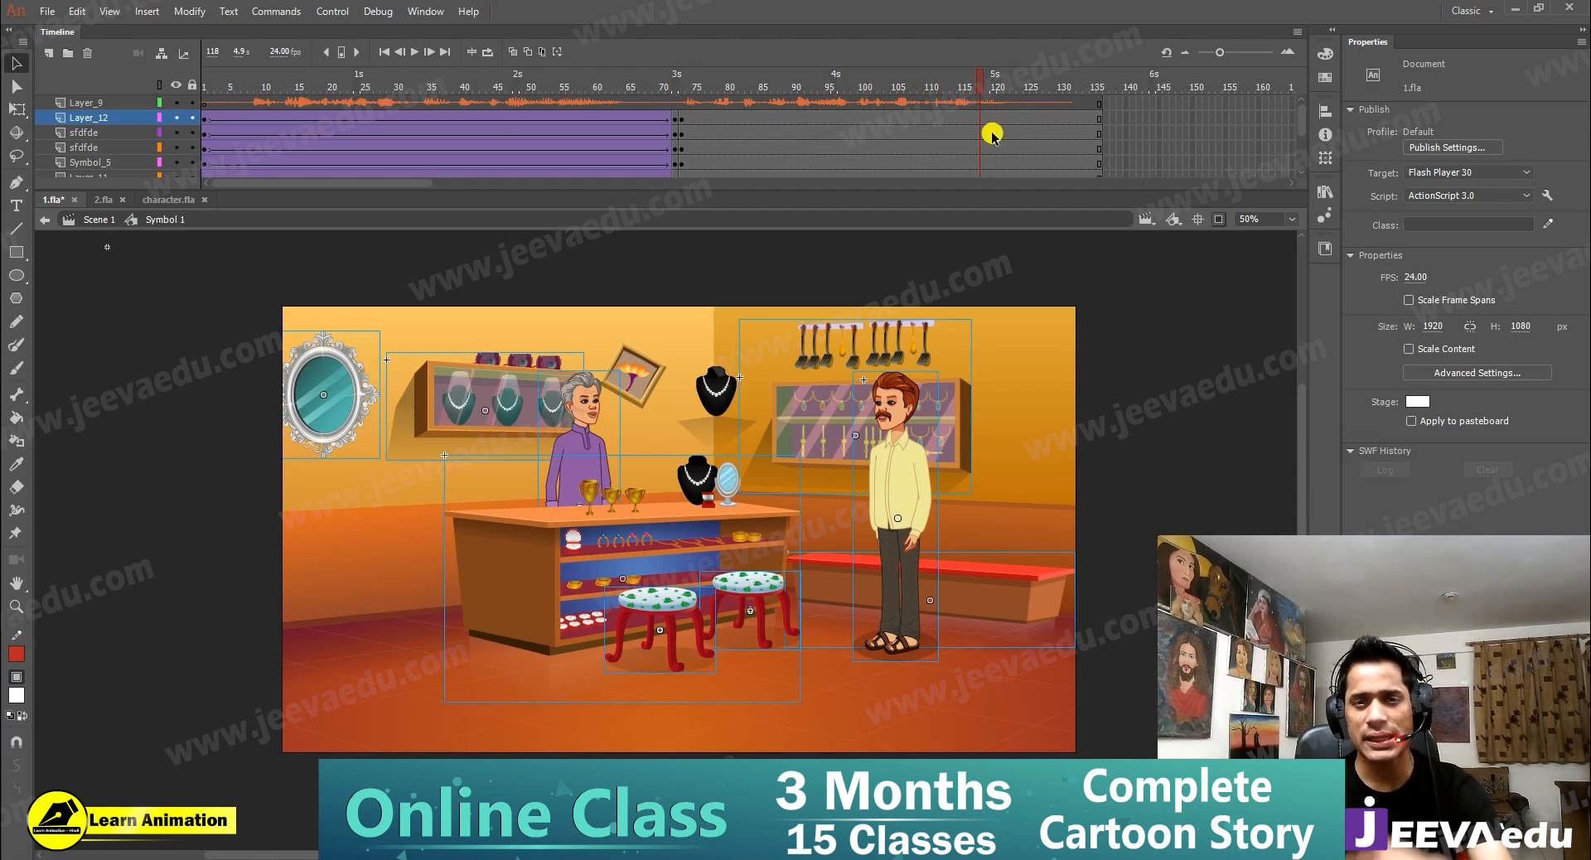
{"action": "left_click", "coordinate": [735, 130]}
{"action": "left_click", "coordinate": [734, 133]}
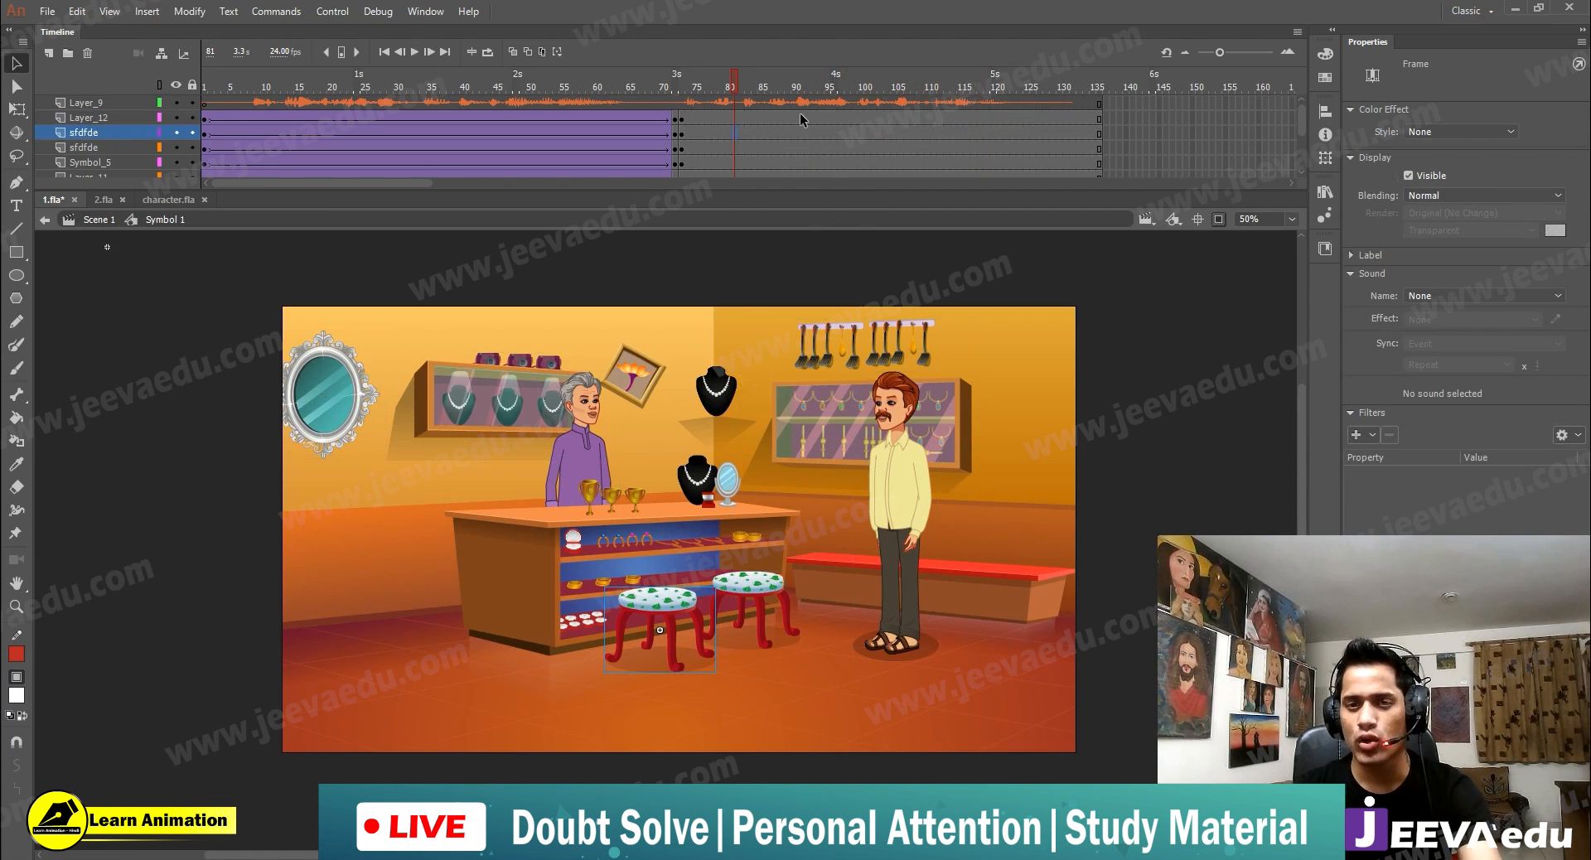
{"action": "left_click_drag", "start_coordinate": [800, 119], "coordinate": [834, 304]}
{"action": "left_click", "coordinate": [827, 579]}
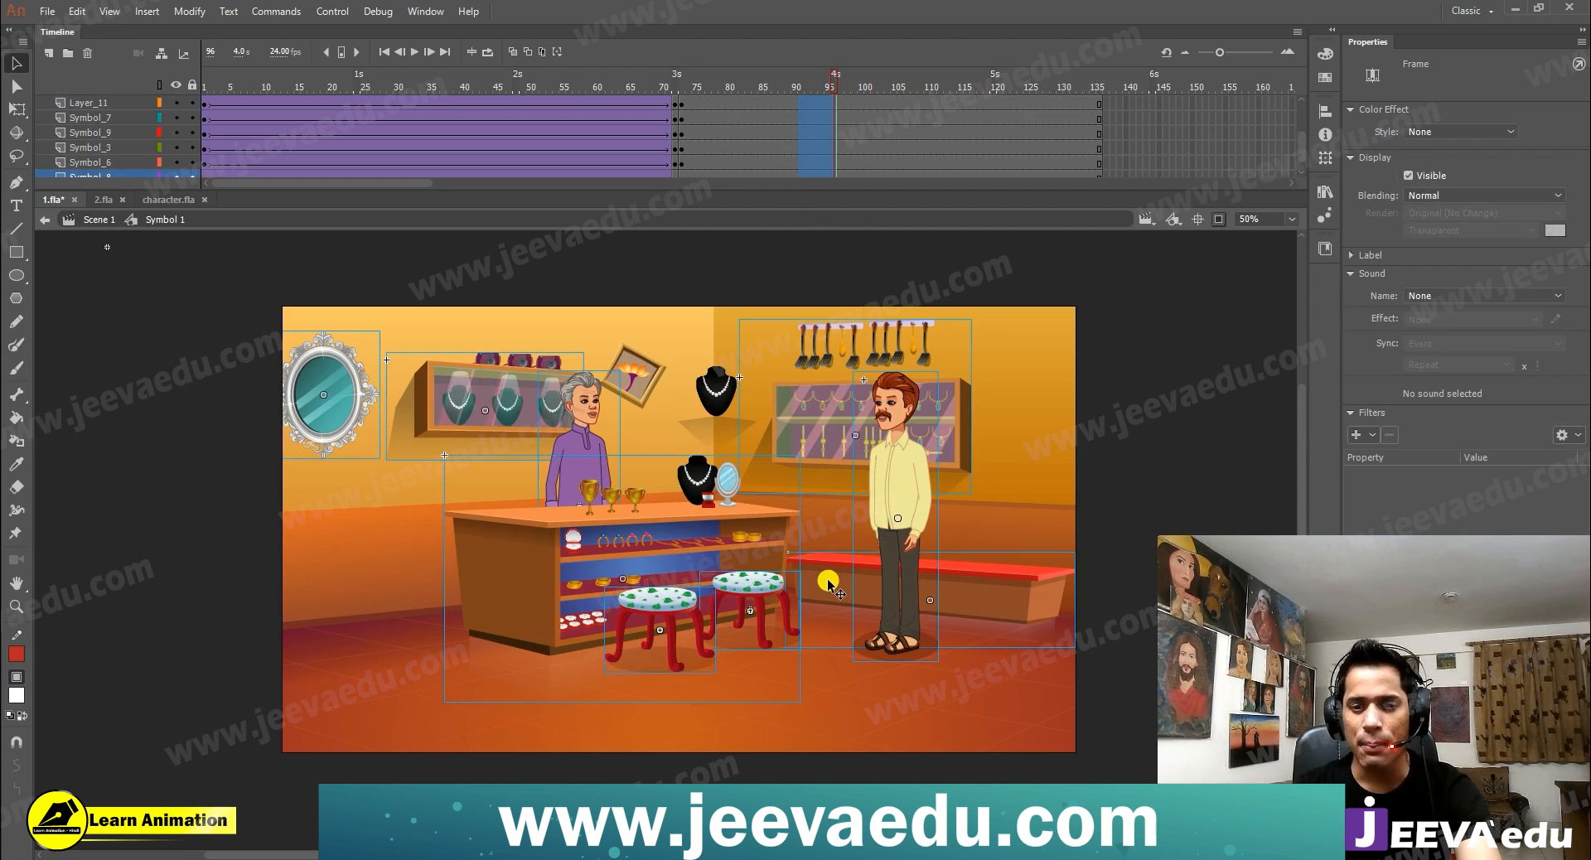
{"action": "key", "text": "ctrl+alt+s"}
{"action": "type", "text": "150"}
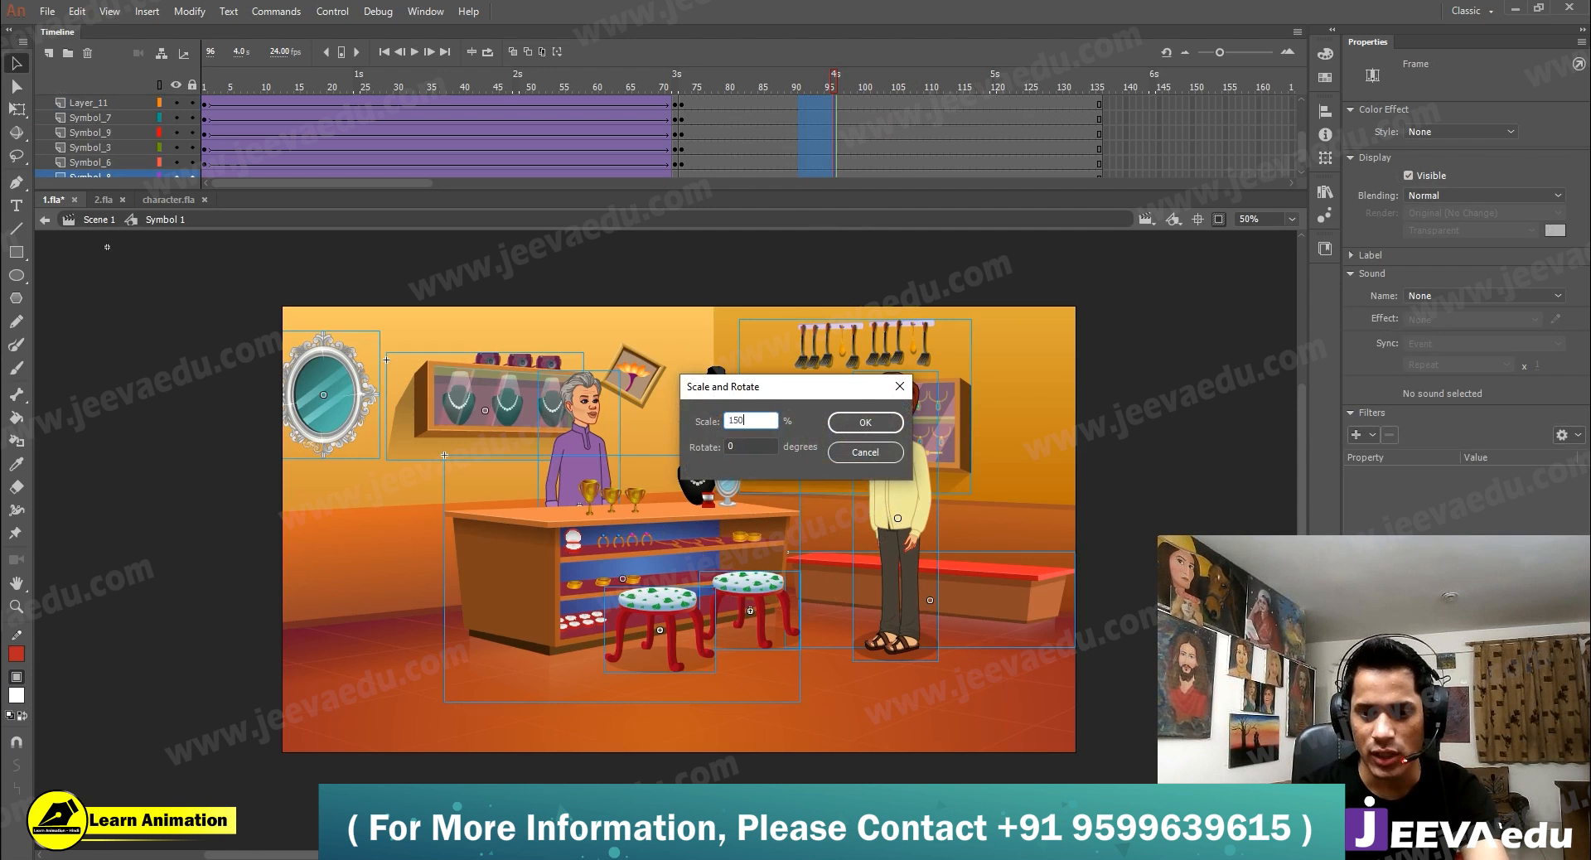
{"action": "key", "text": "Return"}
{"action": "key", "text": "ctrl+alt+s"}
{"action": "key", "text": "Return"}
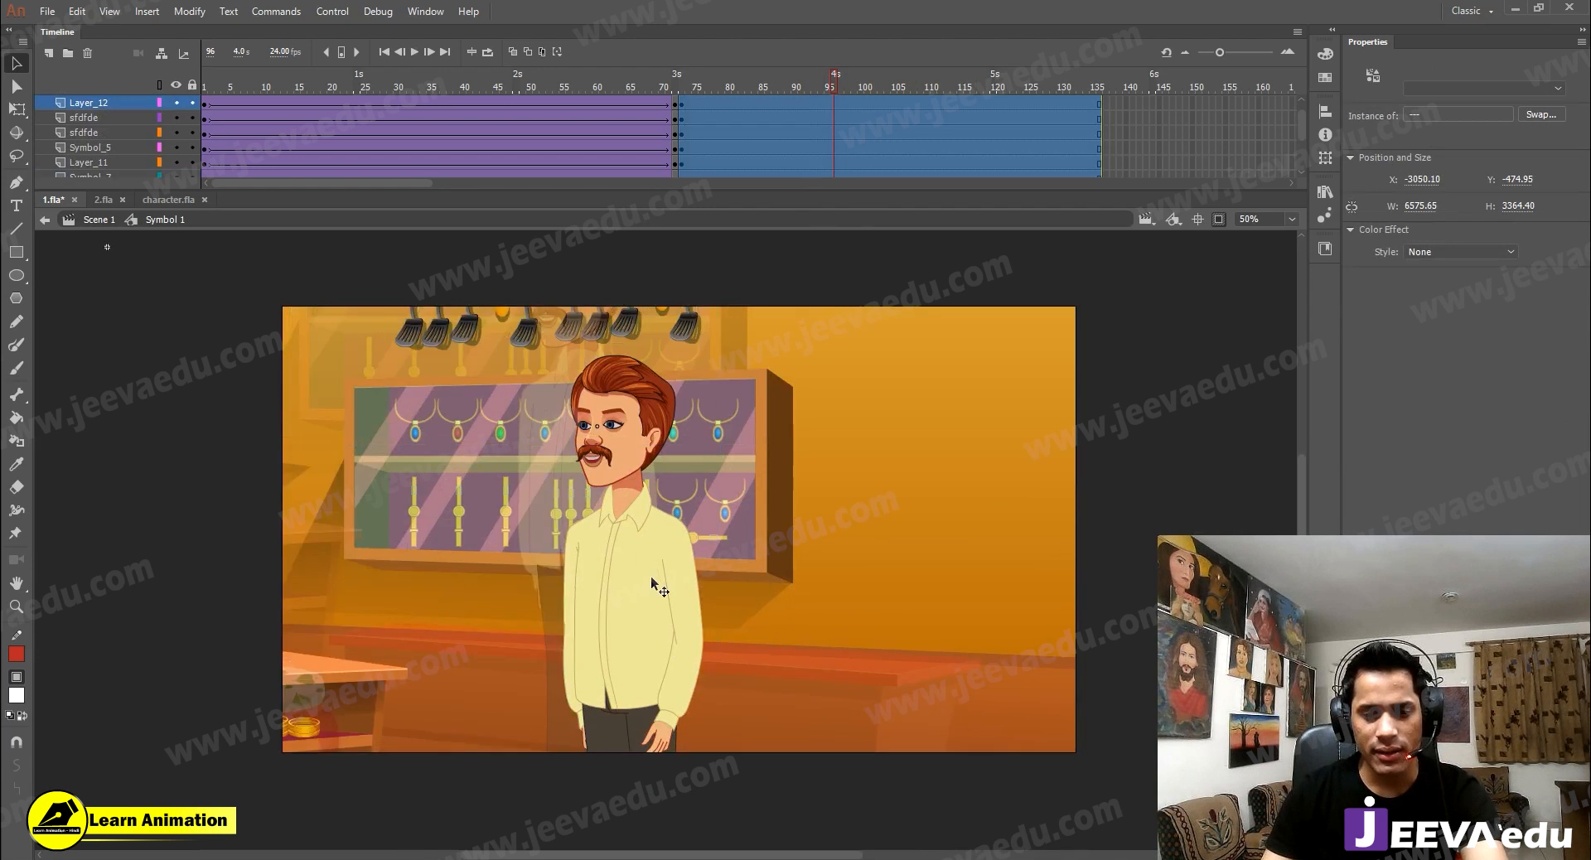
Step: Reposition the enlarged scene around the customer and scale all its objects to 150% once more
{"action": "left_click_drag", "start_coordinate": [651, 578], "coordinate": [678, 536]}
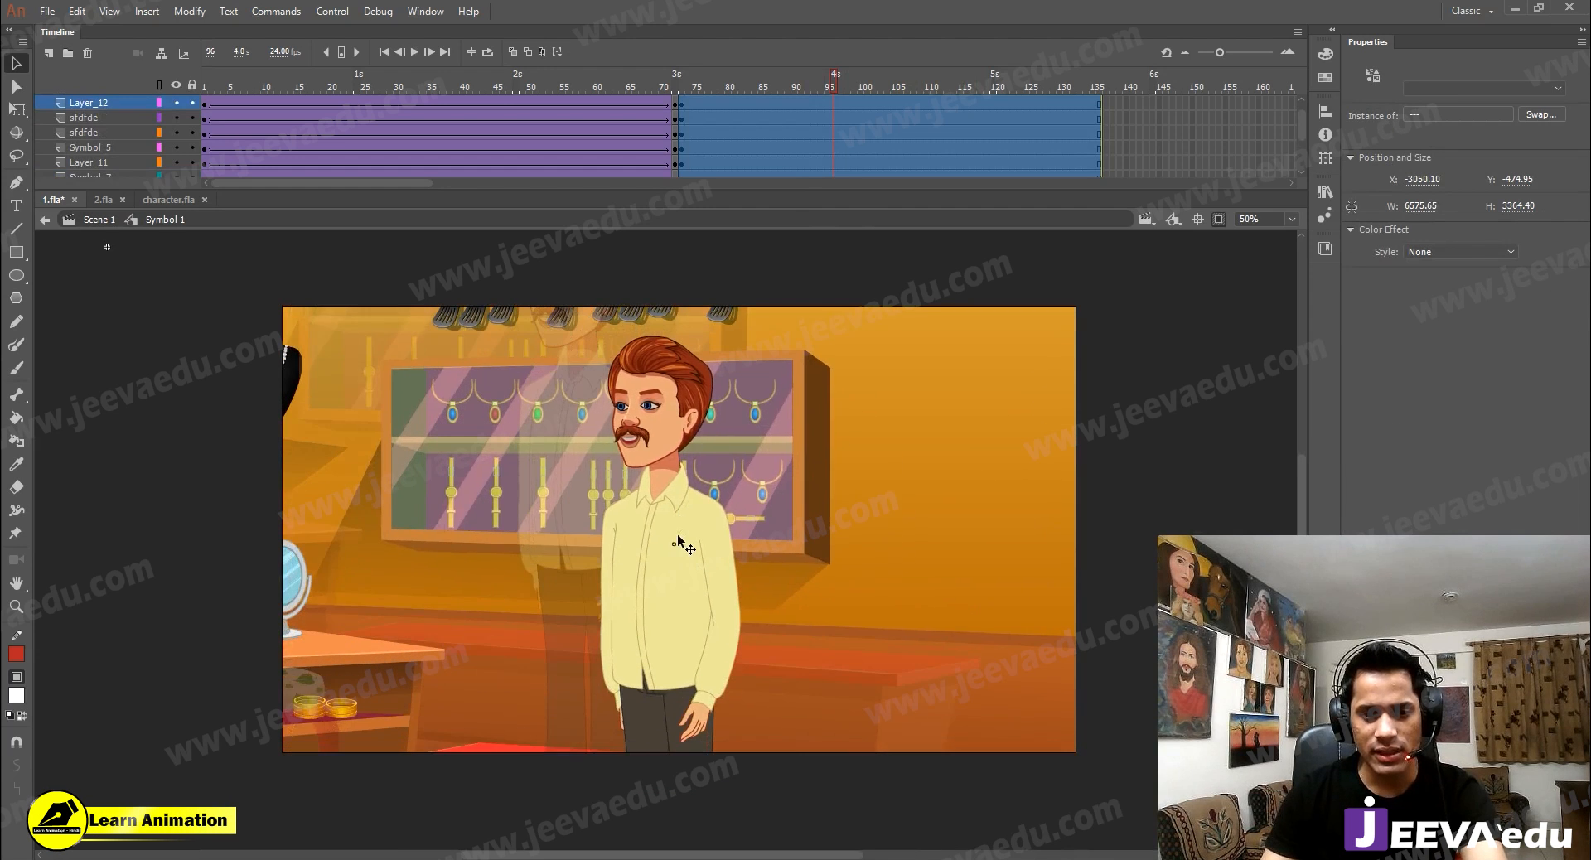
{"action": "key", "text": "ctrl+alt+s"}
{"action": "key", "text": "Return"}
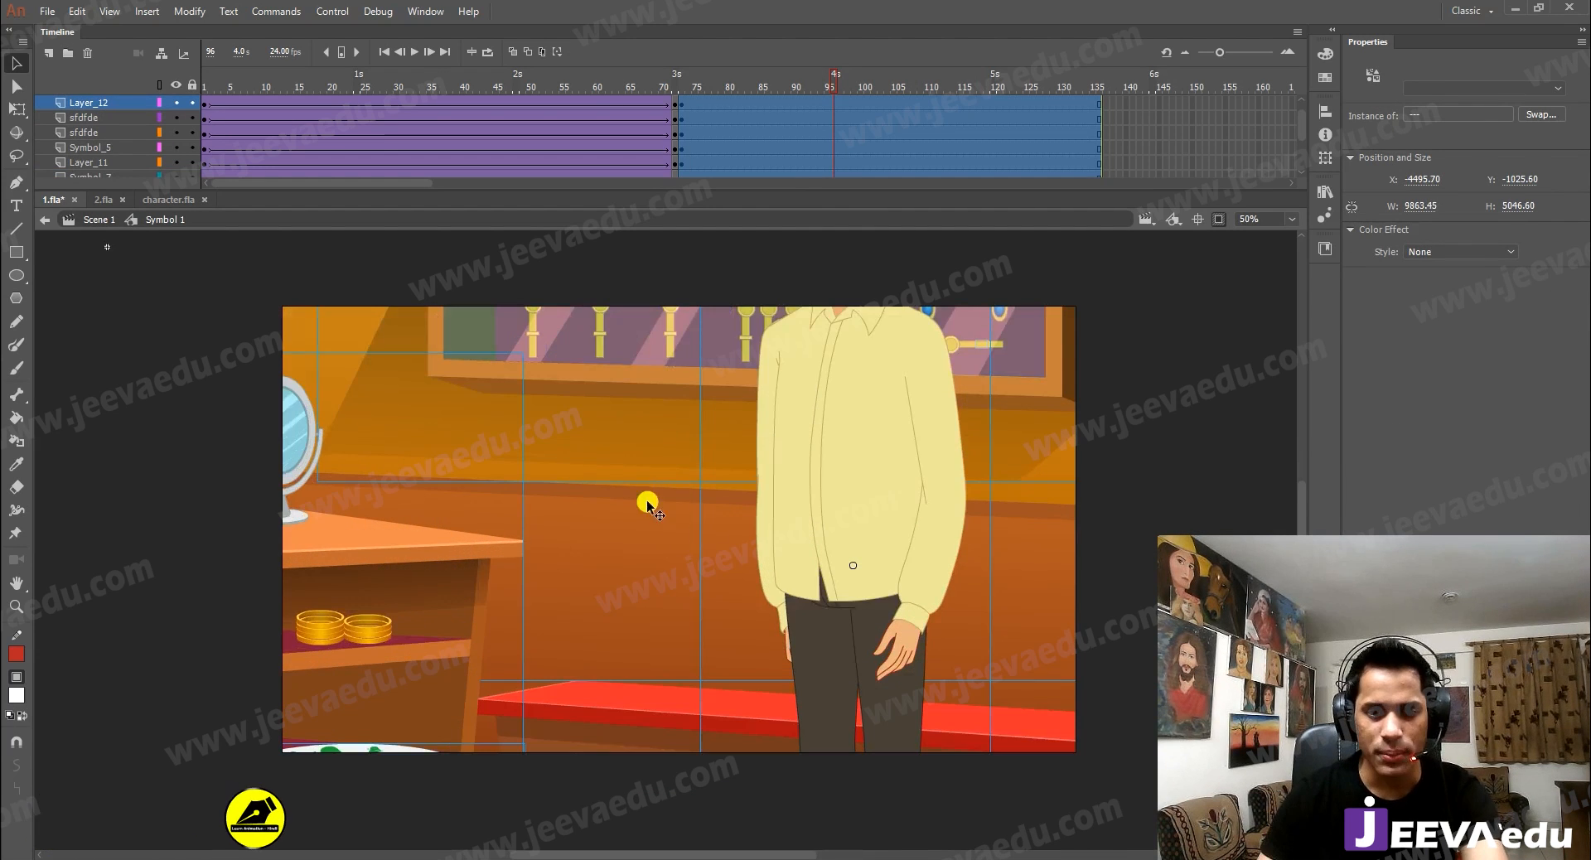
Step: Reposition the enlarged scene so the customer's head and upper body fill the middle of the stage
{"action": "left_click_drag", "start_coordinate": [582, 638], "coordinate": [575, 644]}
{"action": "left_click_drag", "start_coordinate": [681, 421], "coordinate": [666, 498]}
{"action": "left_click", "coordinate": [801, 89]}
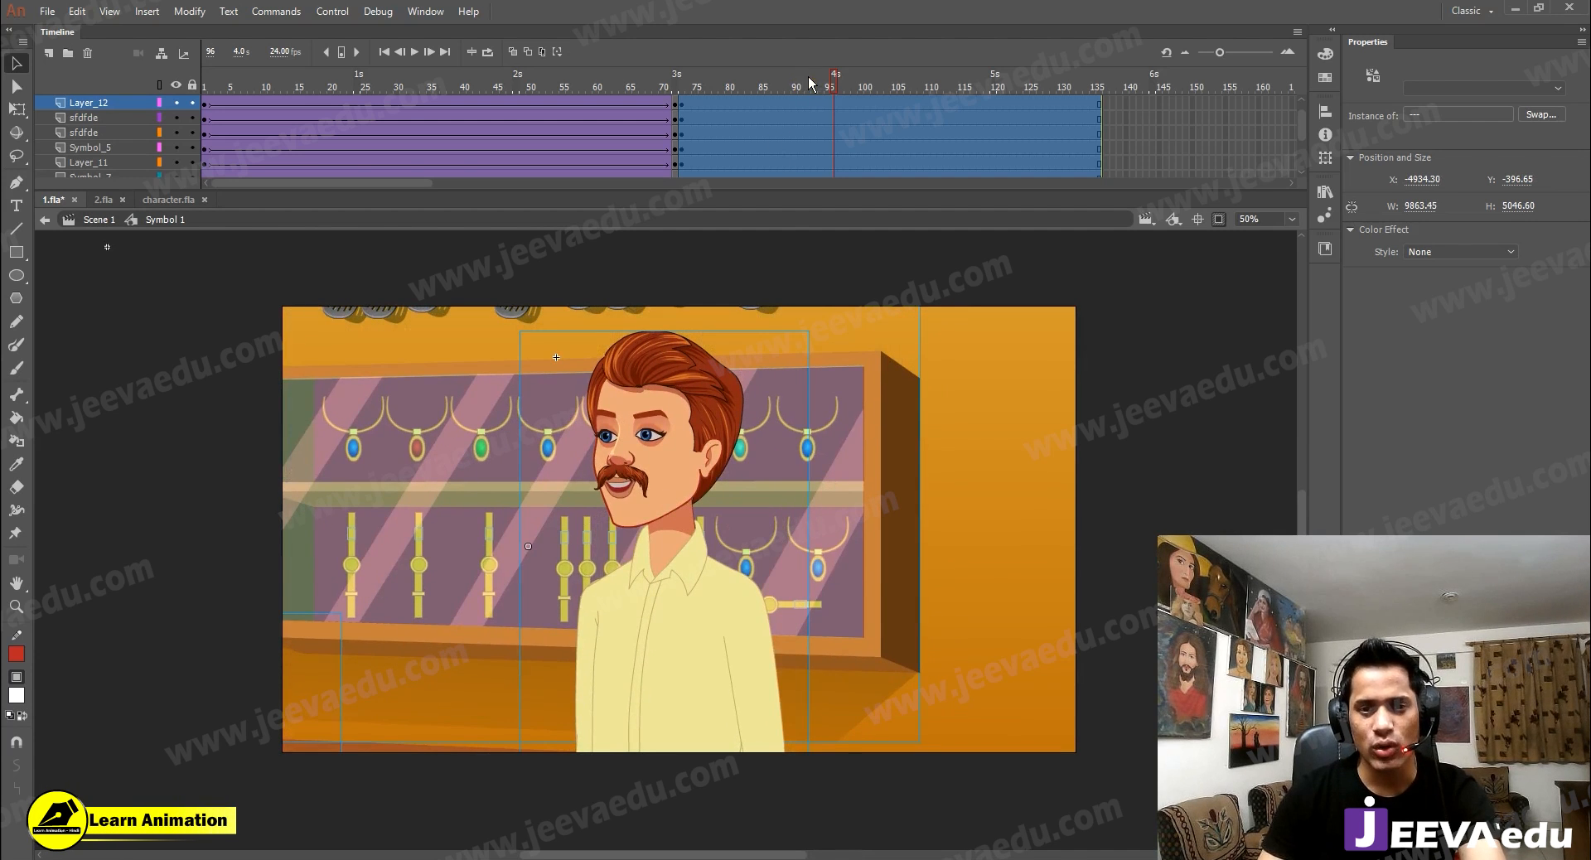
{"action": "left_click", "coordinate": [808, 83]}
Step: Move the wall showcase behind the customer down and to the left, and scale it to 95%
{"action": "left_click", "coordinate": [769, 375]}
{"action": "left_click", "coordinate": [778, 403]}
{"action": "left_click_drag", "start_coordinate": [837, 416], "coordinate": [794, 464]}
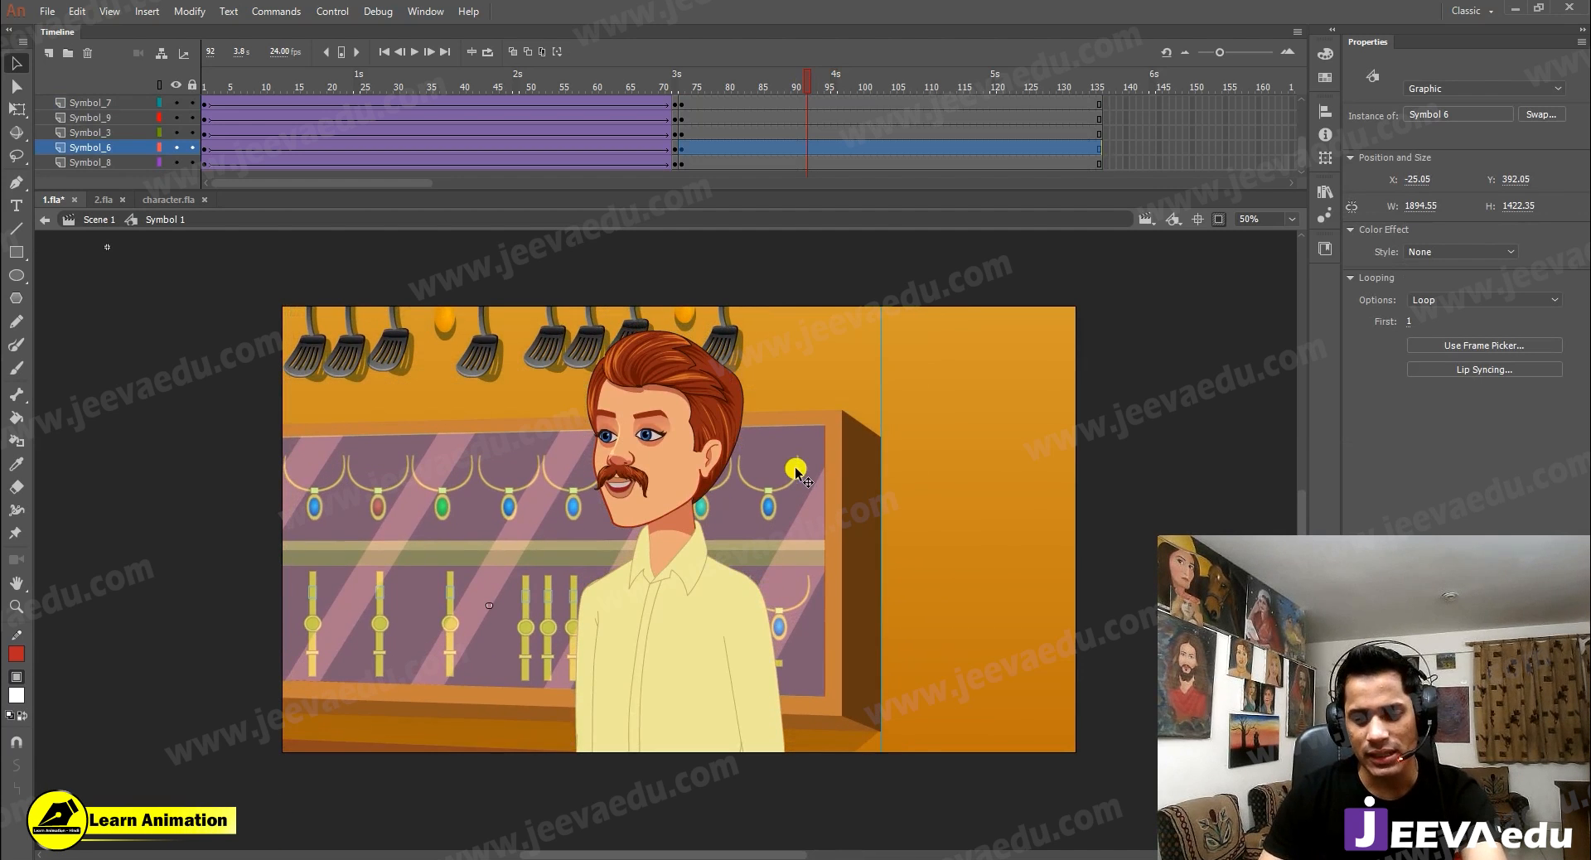
{"action": "key", "text": "ctrl+alt+s"}
{"action": "type", "text": "9"}
{"action": "type", "text": "5"}
{"action": "key", "text": "Return"}
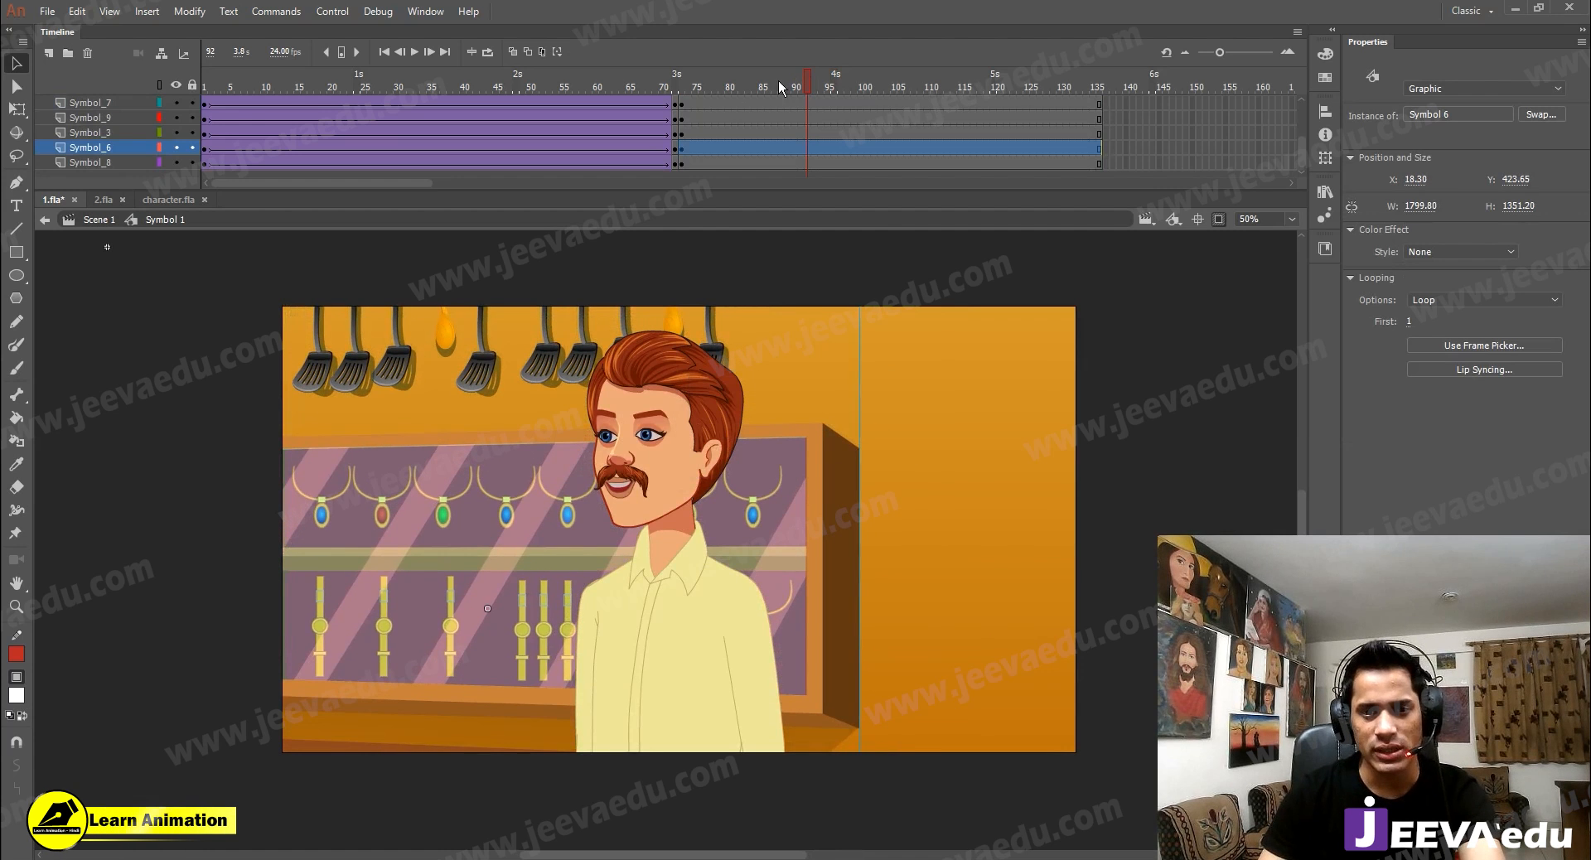
Step: Move the wall showcase to X -99.90, Y 309.45, comparing the close-up against the wide shot at frame 72
{"action": "left_click", "coordinate": [700, 109]}
{"action": "left_click", "coordinate": [676, 85]}
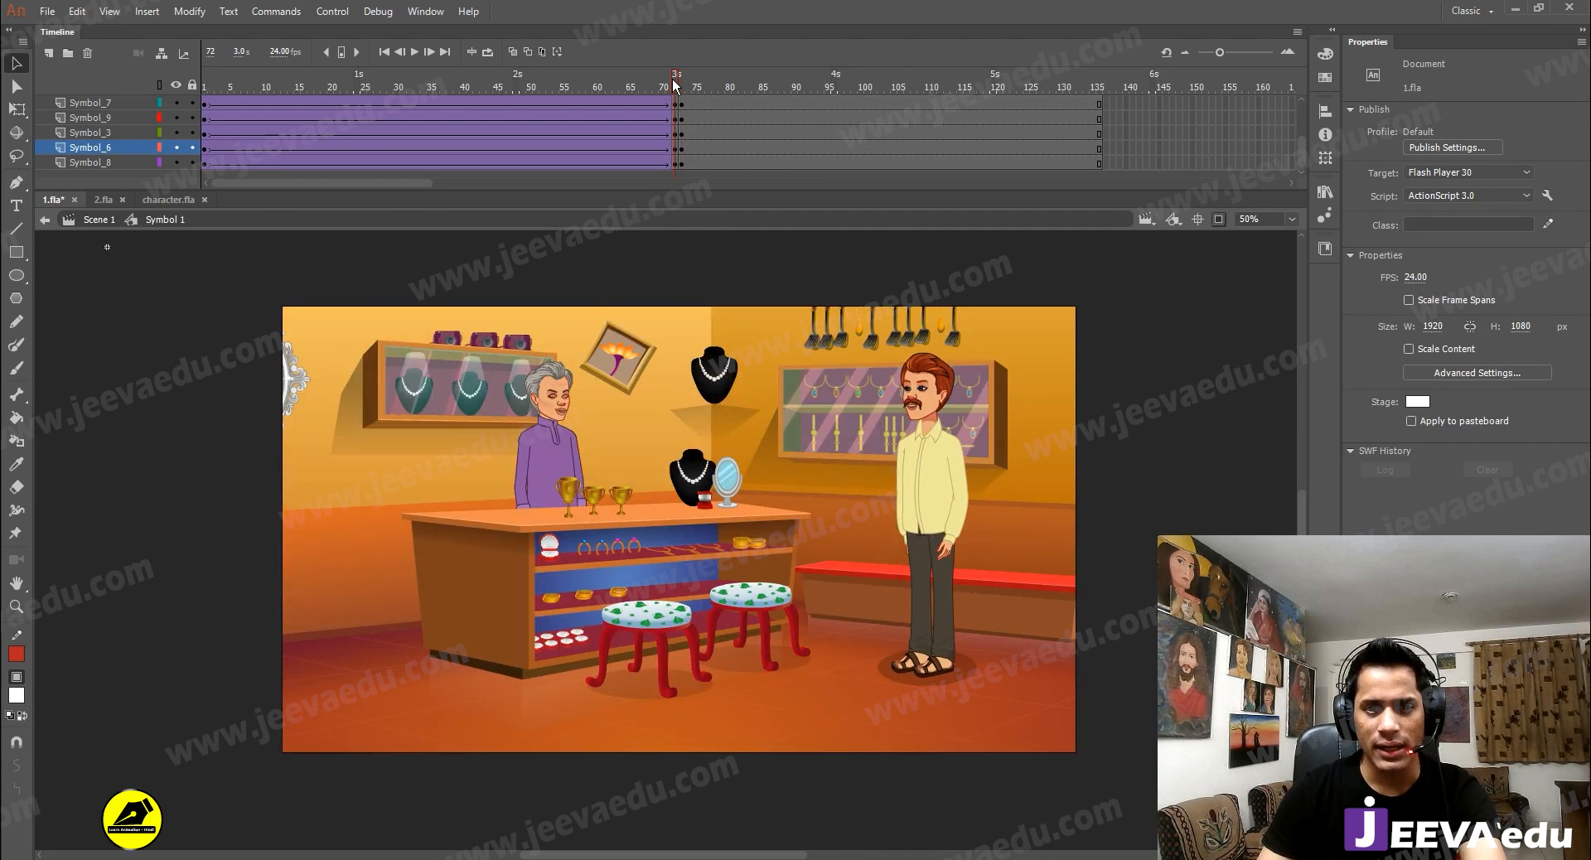
{"action": "left_click", "coordinate": [694, 84]}
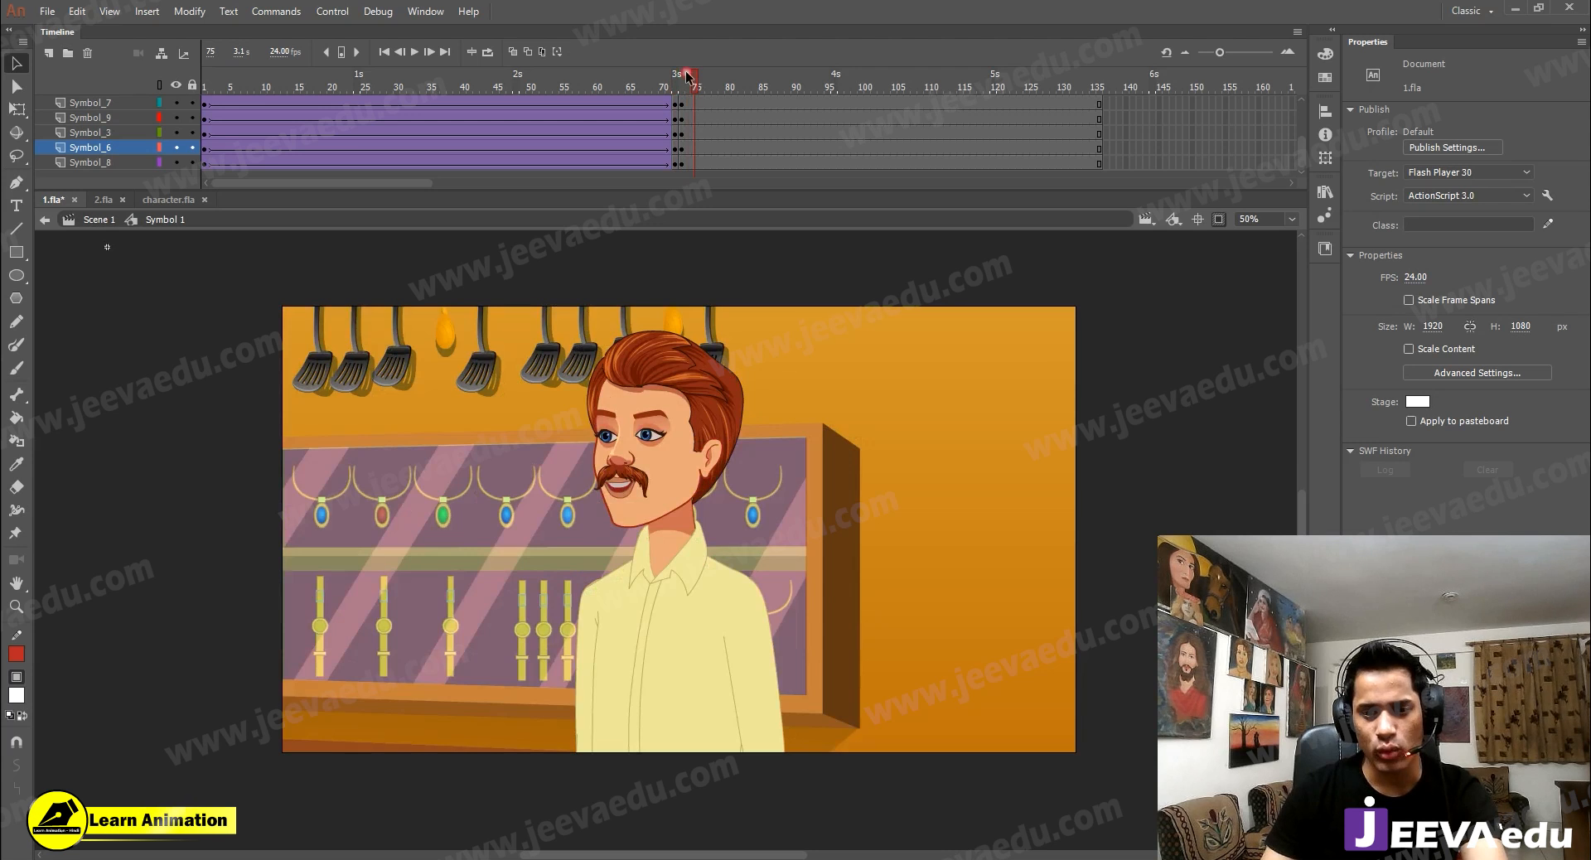
{"action": "left_click_drag", "start_coordinate": [822, 469], "coordinate": [788, 475]}
{"action": "left_click", "coordinate": [700, 73]}
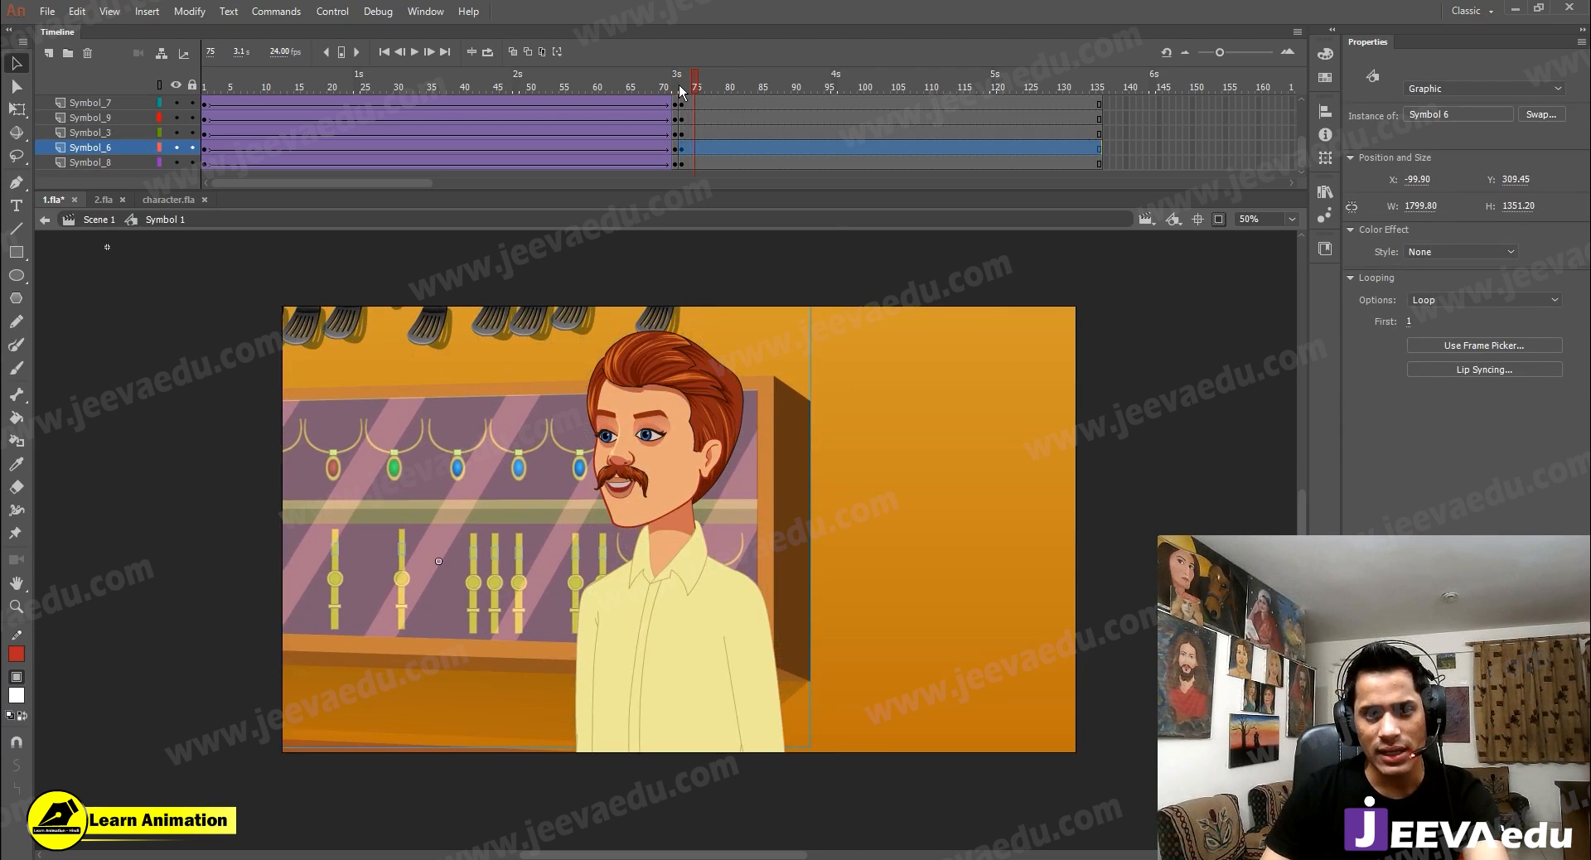
{"action": "left_click", "coordinate": [673, 85]}
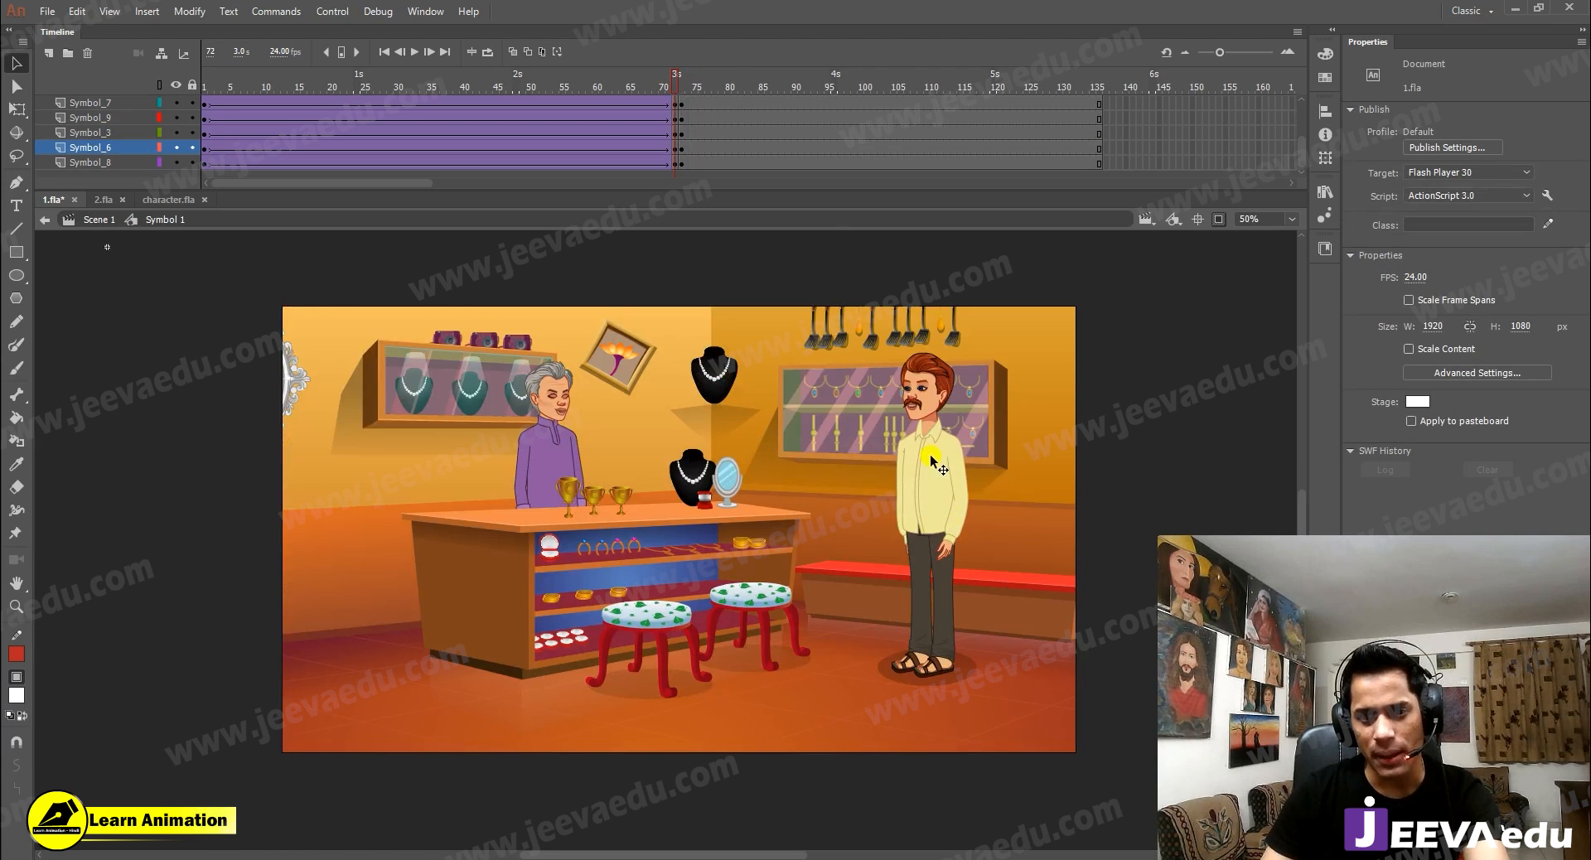
{"action": "left_click", "coordinate": [684, 87]}
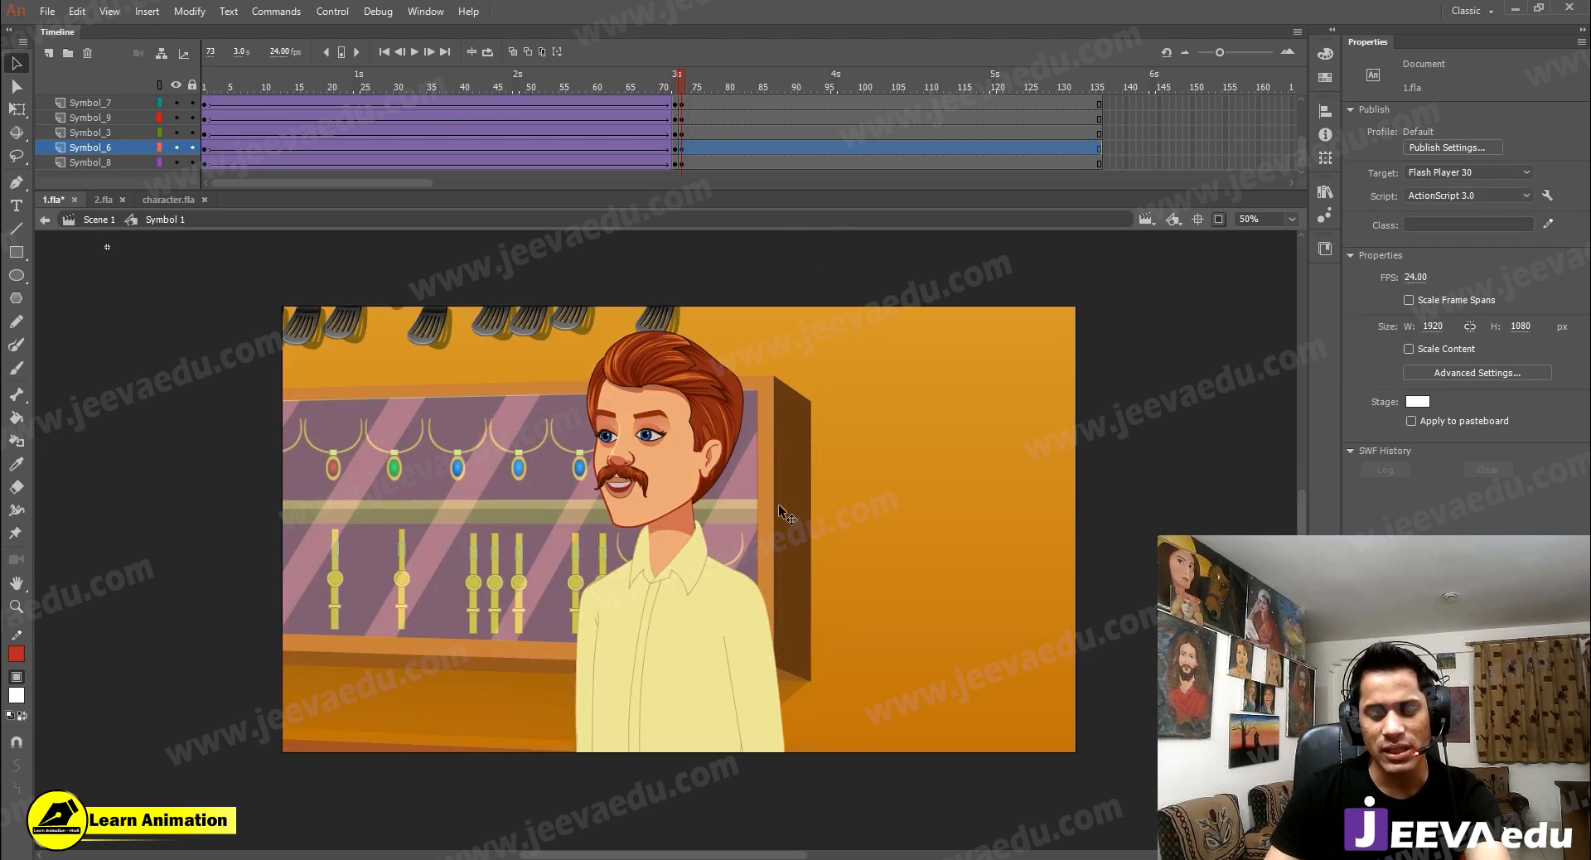
Step: Select the wall showcase together with the room background and scale both to 80%
{"action": "left_click", "coordinate": [803, 593]}
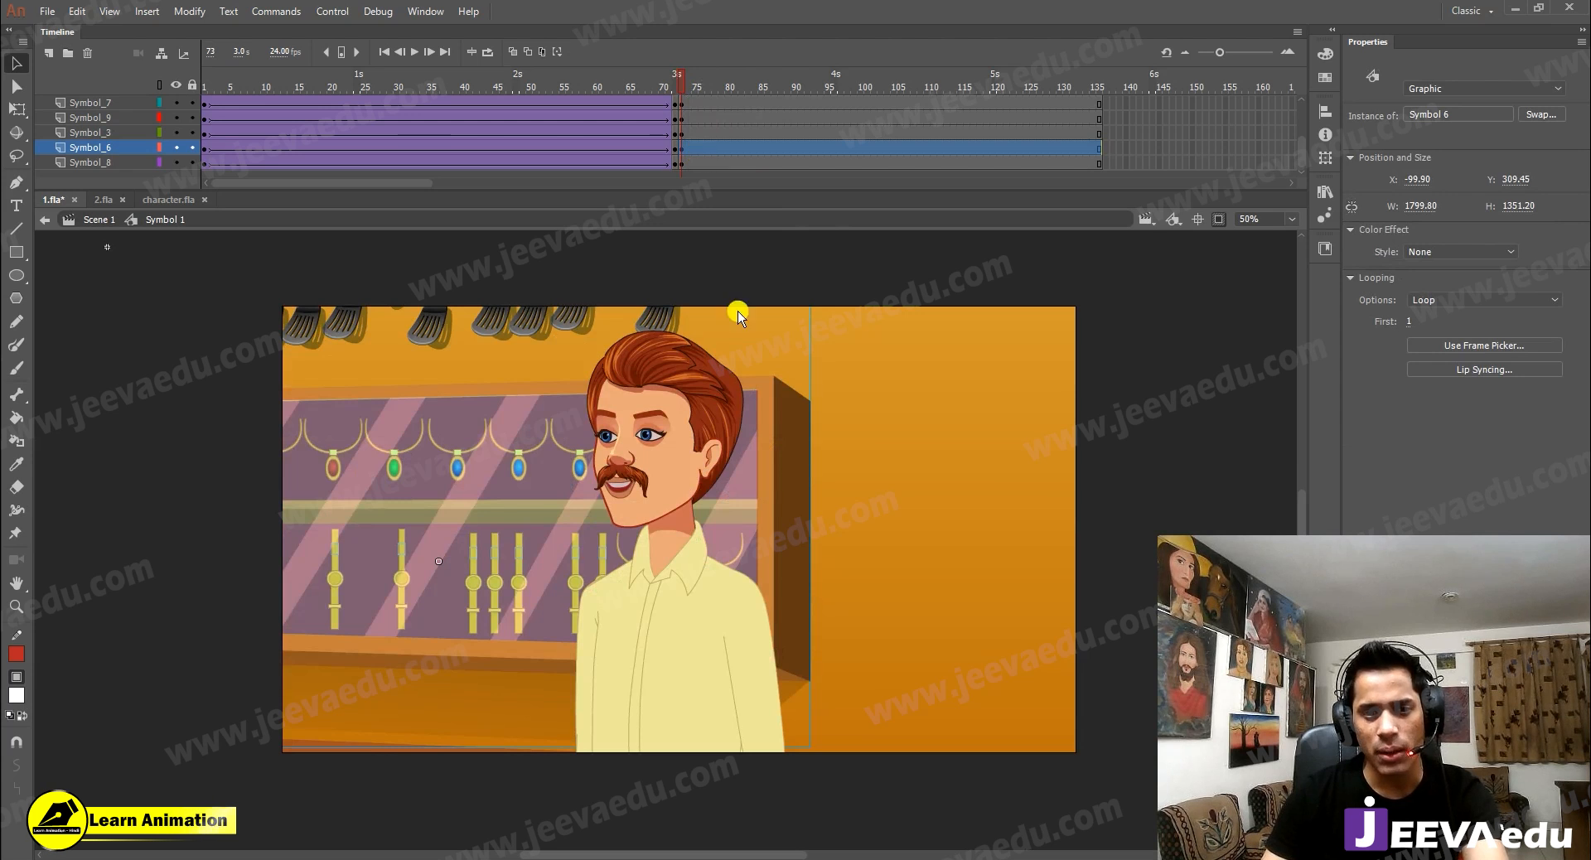
{"action": "mouse_move", "coordinate": [783, 477]}
{"action": "left_mouse_down"}
{"action": "mouse_move", "coordinate": [781, 433]}
{"action": "mouse_move", "coordinate": [777, 509]}
{"action": "mouse_move", "coordinate": [751, 535]}
{"action": "mouse_move", "coordinate": [697, 503]}
{"action": "mouse_move", "coordinate": [710, 484]}
{"action": "mouse_move", "coordinate": [833, 489]}
{"action": "mouse_move", "coordinate": [846, 514]}
{"action": "mouse_move", "coordinate": [869, 377]}
{"action": "mouse_move", "coordinate": [855, 553]}
{"action": "mouse_move", "coordinate": [801, 474]}
{"action": "mouse_move", "coordinate": [770, 470]}
{"action": "left_mouse_up"}
{"action": "key", "text": "ctrl+z"}
{"action": "left_click", "coordinate": [784, 479], "text": "shift"}
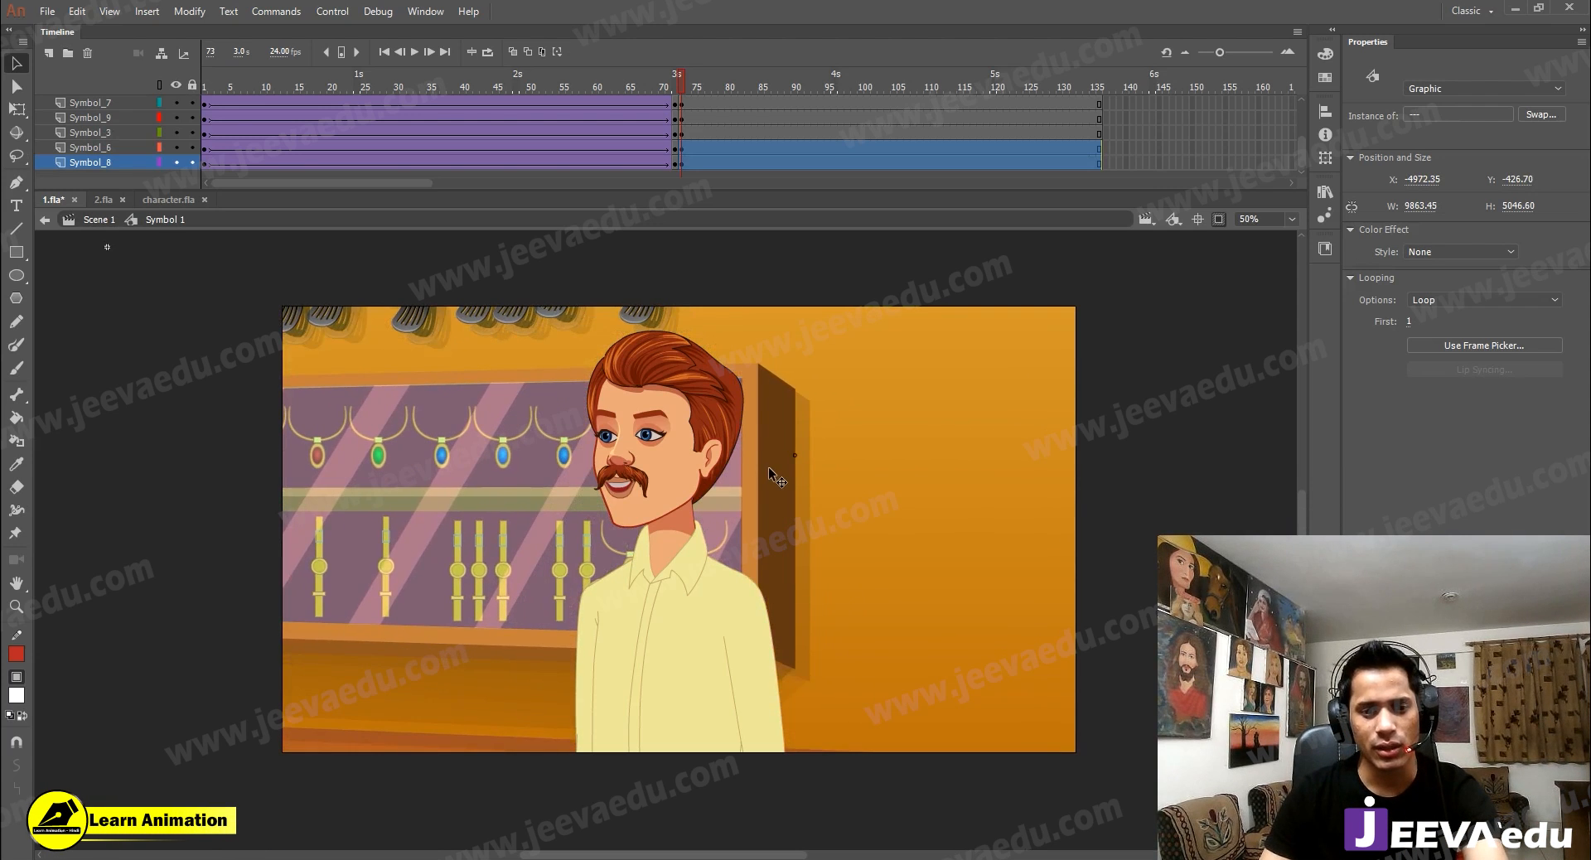
{"action": "key", "text": "ctrl+alt+s"}
{"action": "type", "text": "8"}
{"action": "key", "text": "Return"}
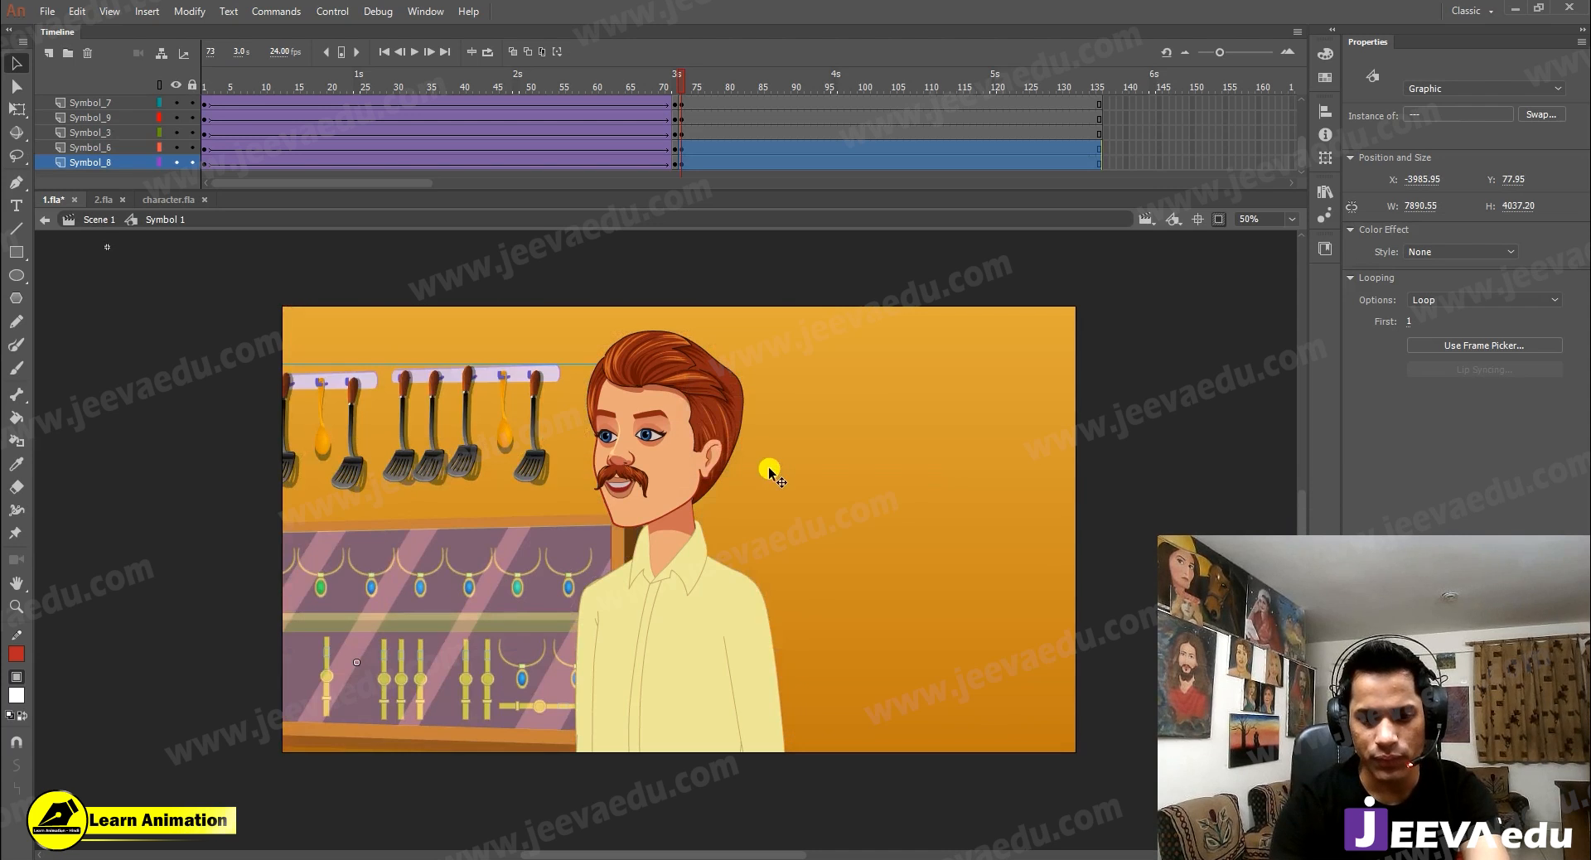
Step: Scale the background and showcase to 105%, reposition them to X -3996.90, Y -351.50, and compare the cut with frame 72
{"action": "left_click_drag", "start_coordinate": [831, 519], "coordinate": [874, 491]}
{"action": "key", "text": "ctrl+alt+s"}
{"action": "type", "text": "110"}
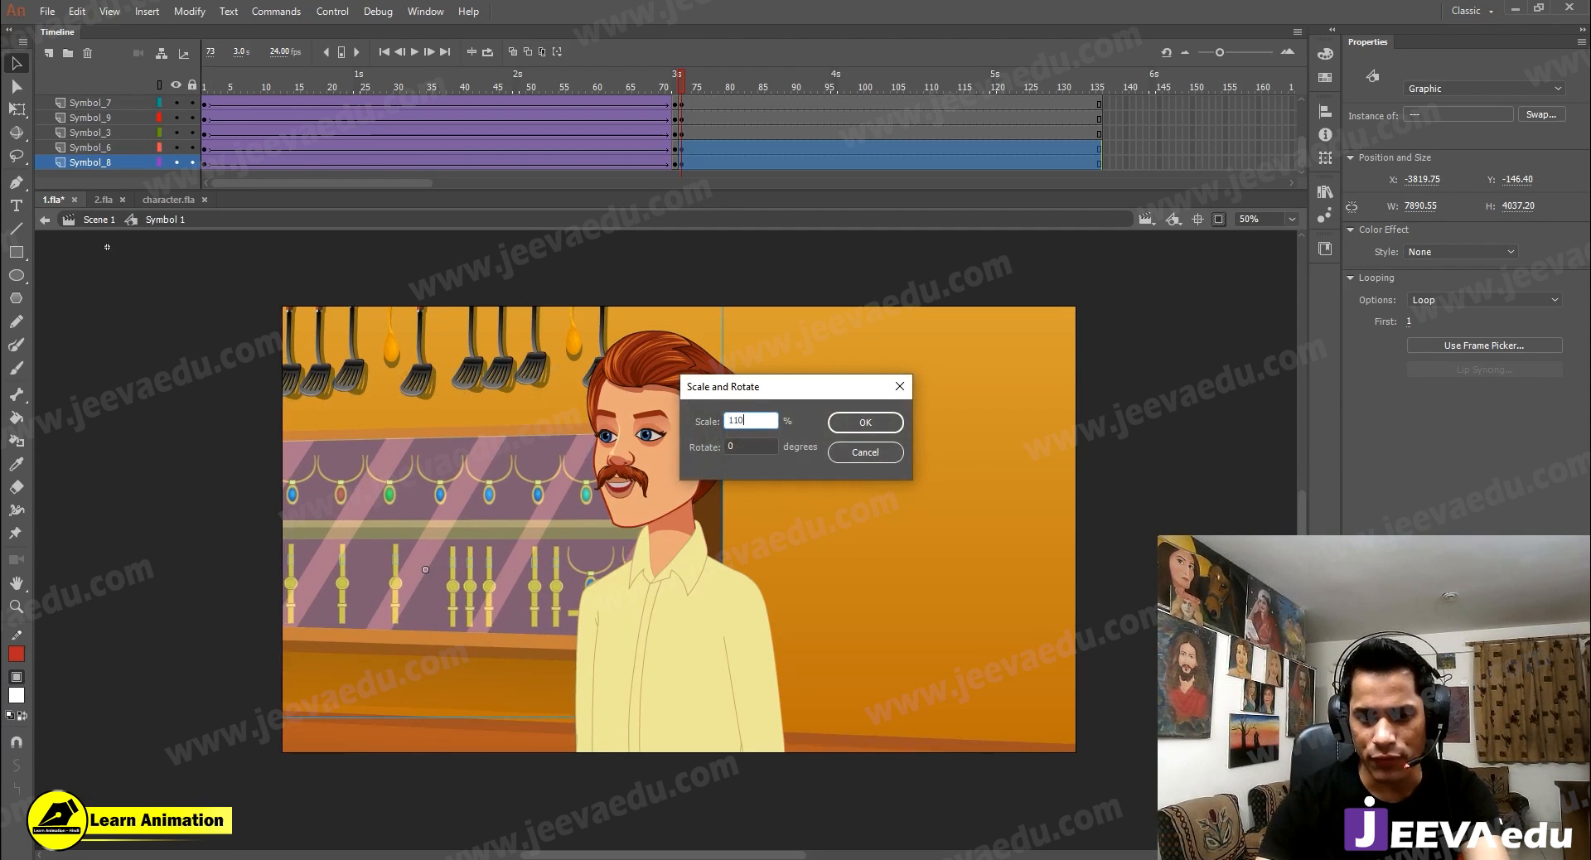
{"action": "type", "text": "5"}
{"action": "key", "text": "Return"}
{"action": "left_click_drag", "start_coordinate": [853, 497], "coordinate": [869, 470]}
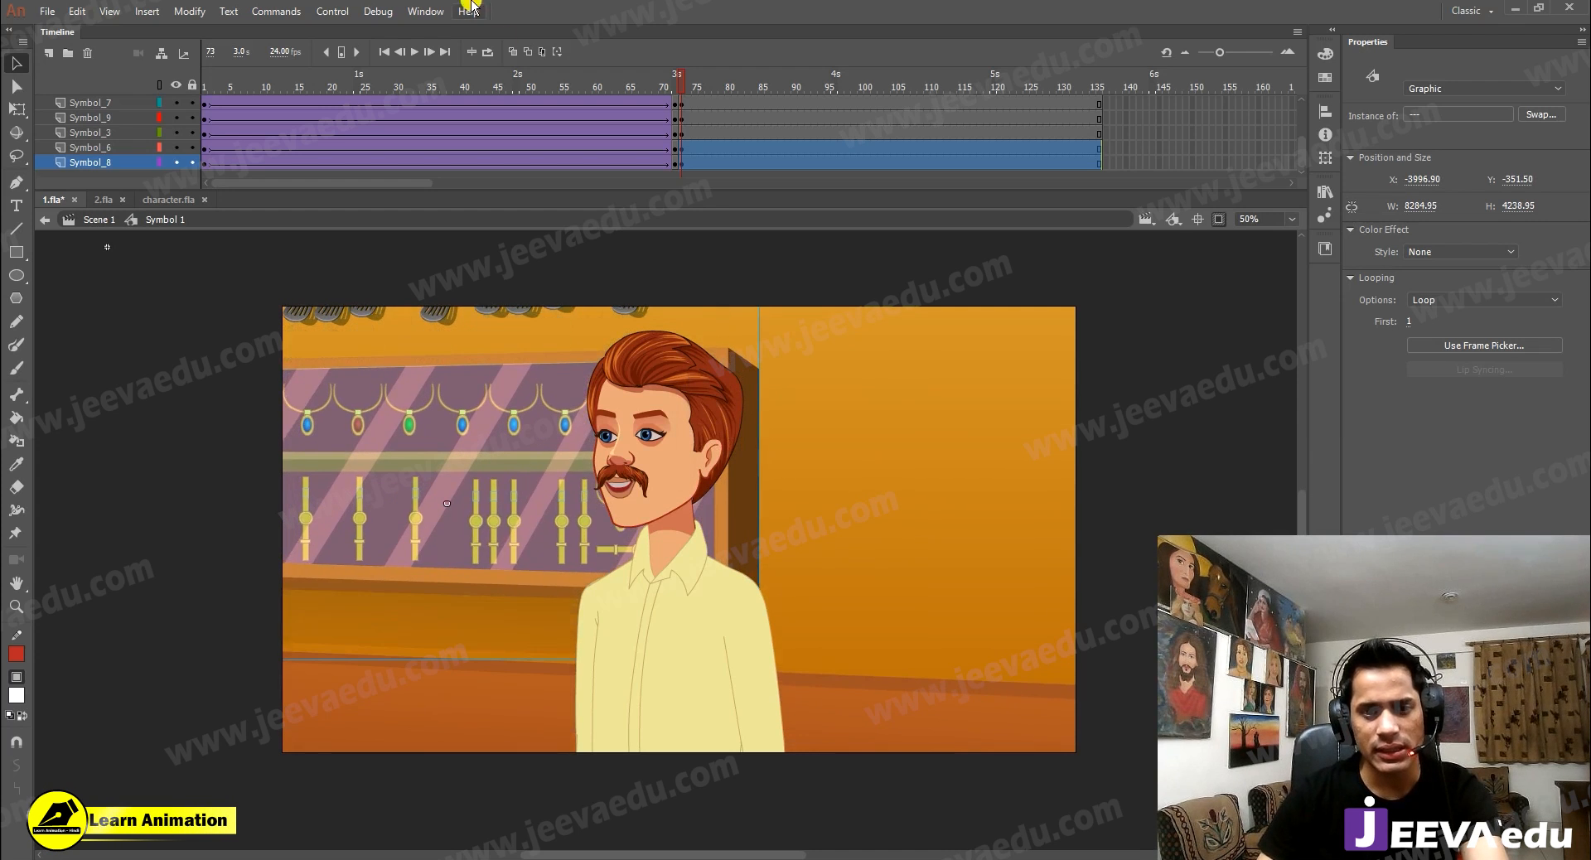
{"action": "left_click", "coordinate": [676, 86]}
{"action": "left_click", "coordinate": [686, 89]}
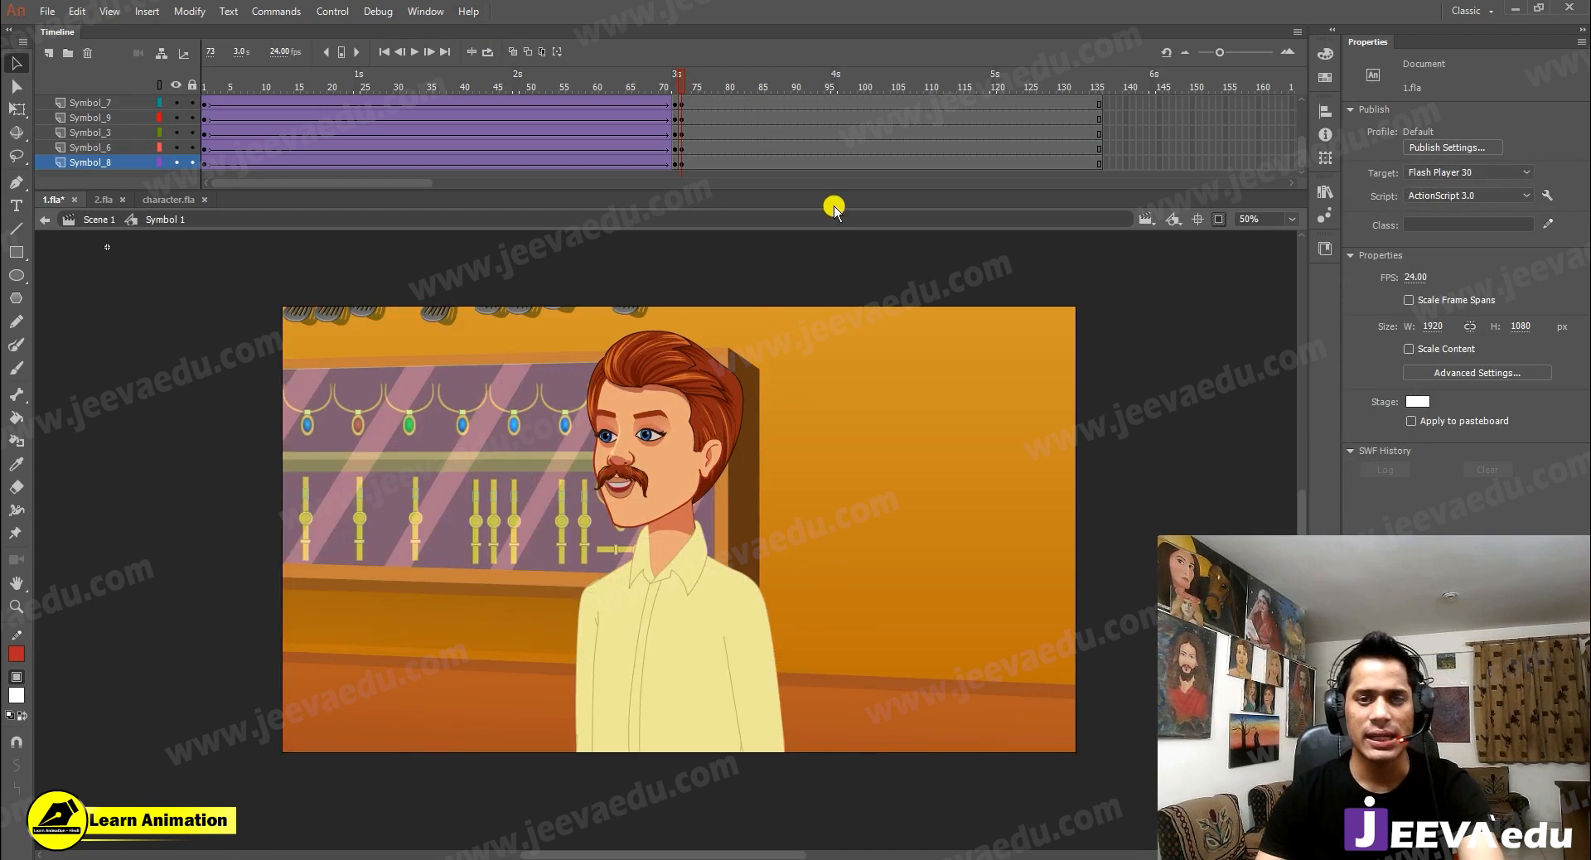
Step: Show the artwork outside the stage and delete the stools and the counter from the close-up
{"action": "left_click", "coordinate": [1217, 220]}
{"action": "scroll", "coordinate": [599, 557], "scroll_direction": "down", "scroll_amount": 5}
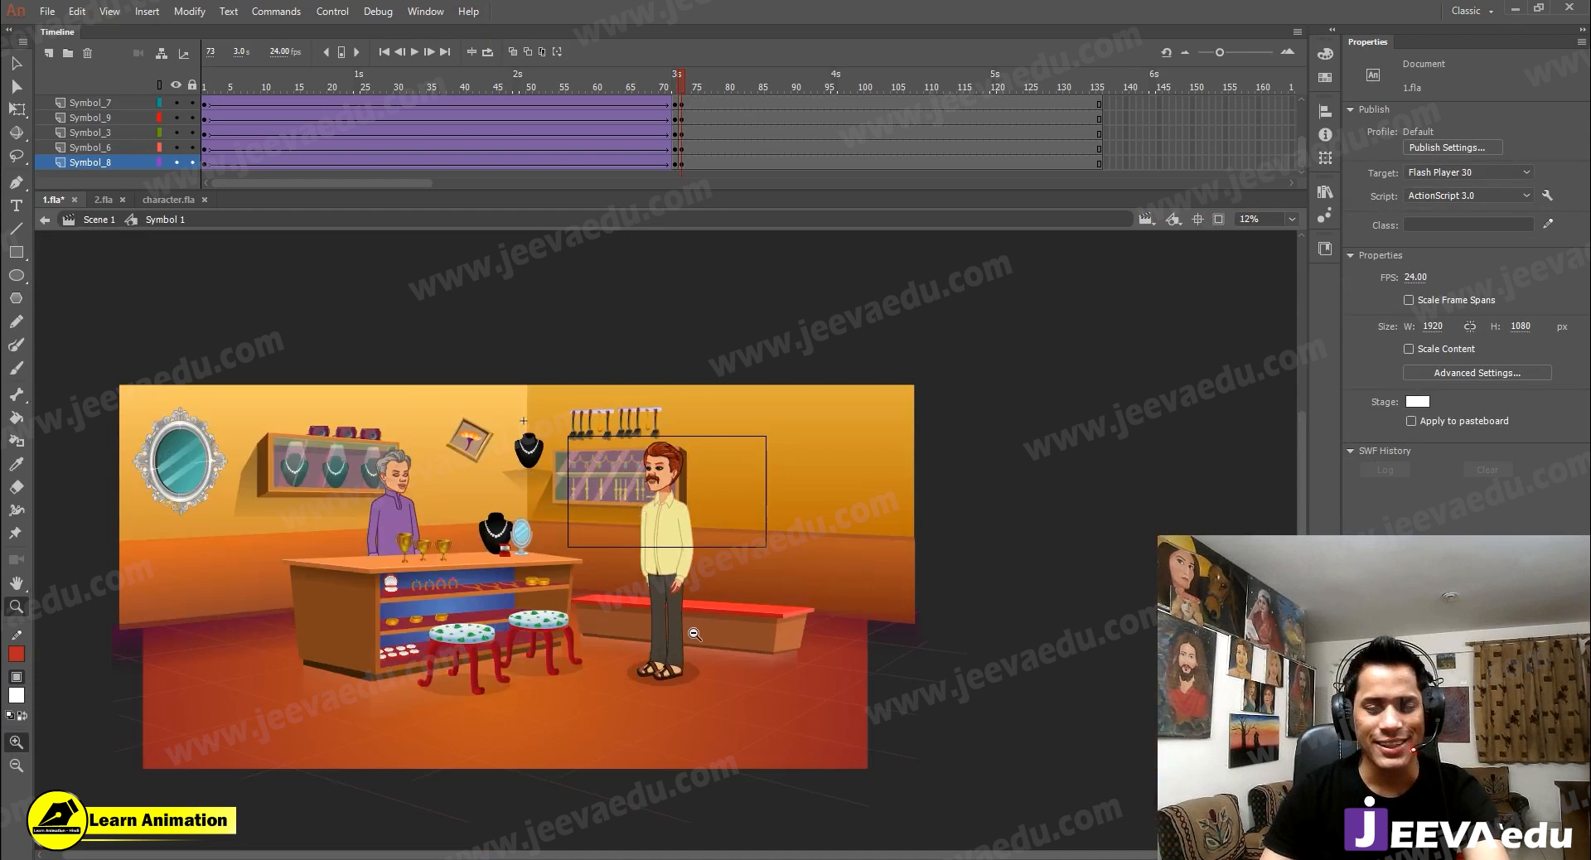
{"action": "left_click", "coordinate": [593, 548]}
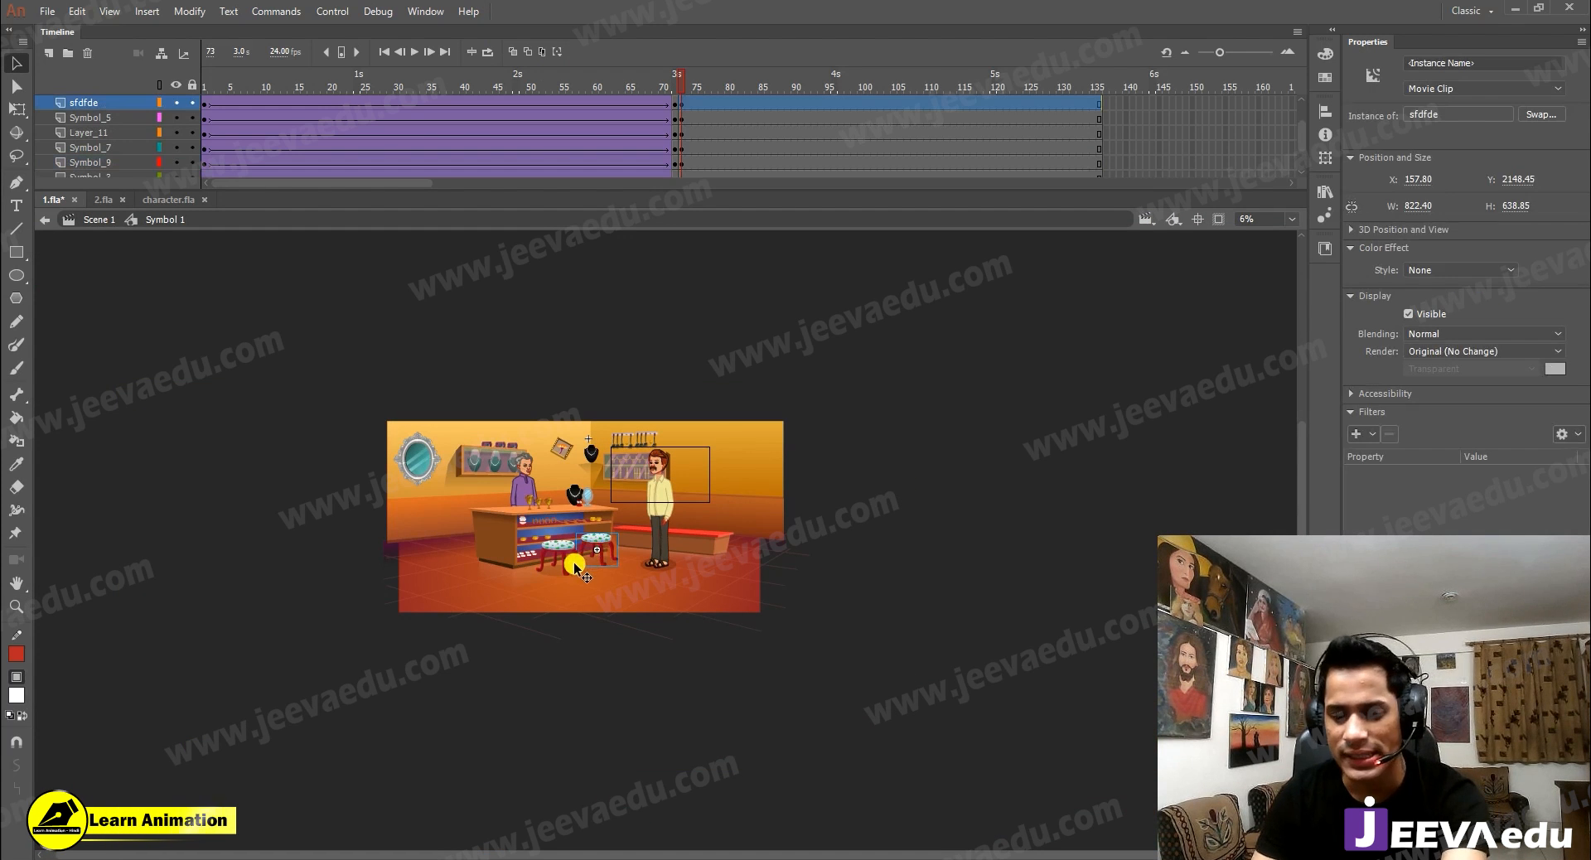
{"action": "key", "text": "Delete"}
{"action": "left_click", "coordinate": [557, 523]}
{"action": "key", "text": "Delete"}
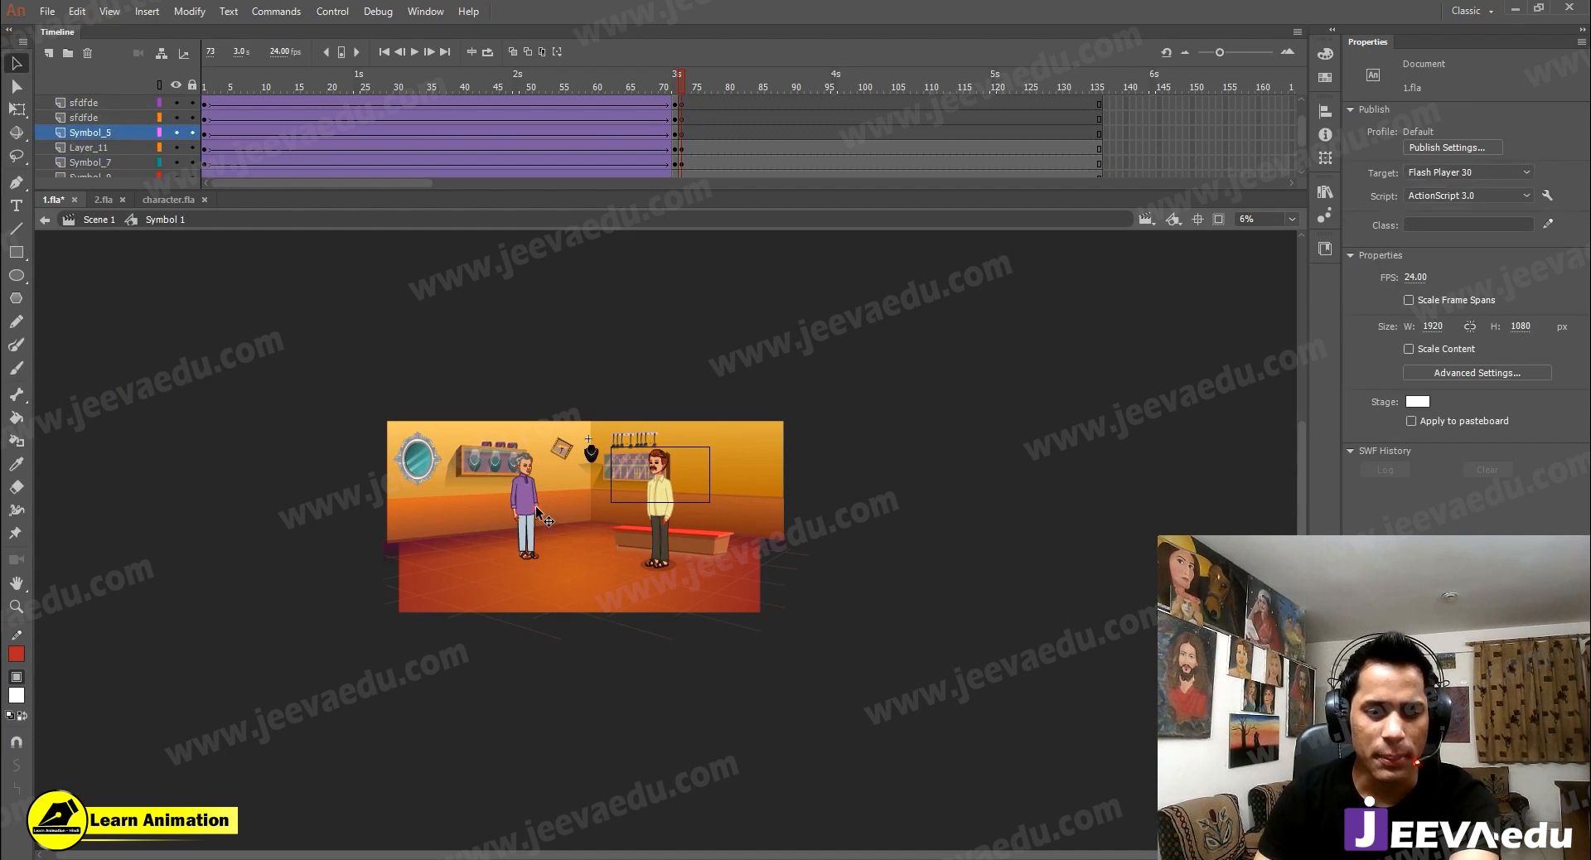
Step: Delete the shopkeeper, the necklace showcase beside him and the oval mirror from the close-up
{"action": "left_click", "coordinate": [508, 492]}
{"action": "key", "text": "Delete"}
{"action": "left_click", "coordinate": [493, 460]}
{"action": "key", "text": "Delete"}
{"action": "left_click", "coordinate": [421, 461]}
{"action": "key", "text": "Delete"}
Step: Delete the bench behind the customer and clip the artwork outside the stage again
{"action": "left_click", "coordinate": [571, 452]}
{"action": "left_click", "coordinate": [568, 451]}
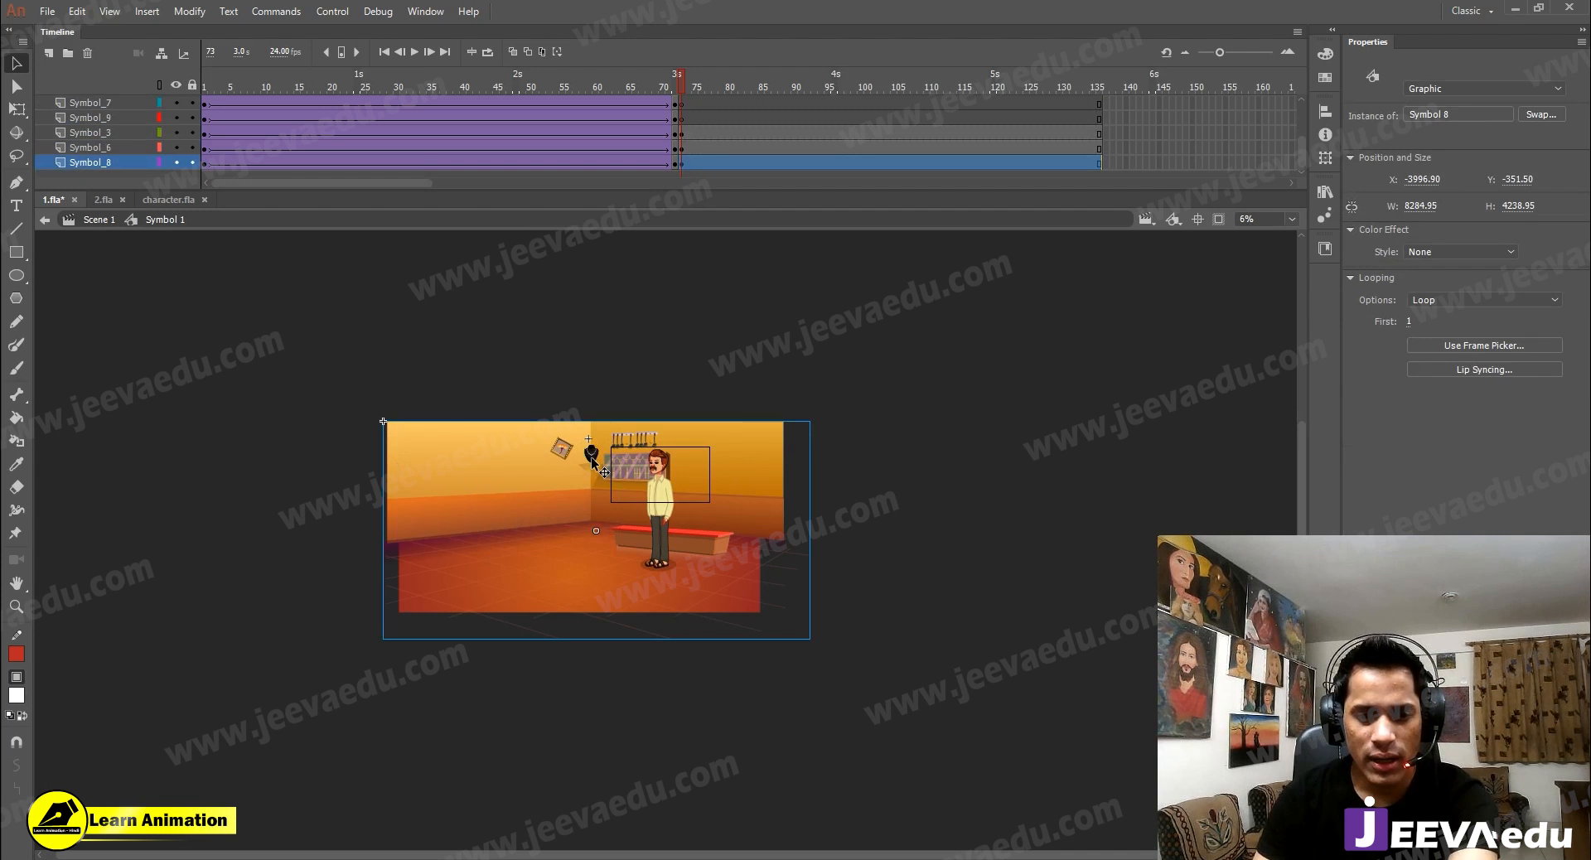
{"action": "left_click", "coordinate": [610, 397]}
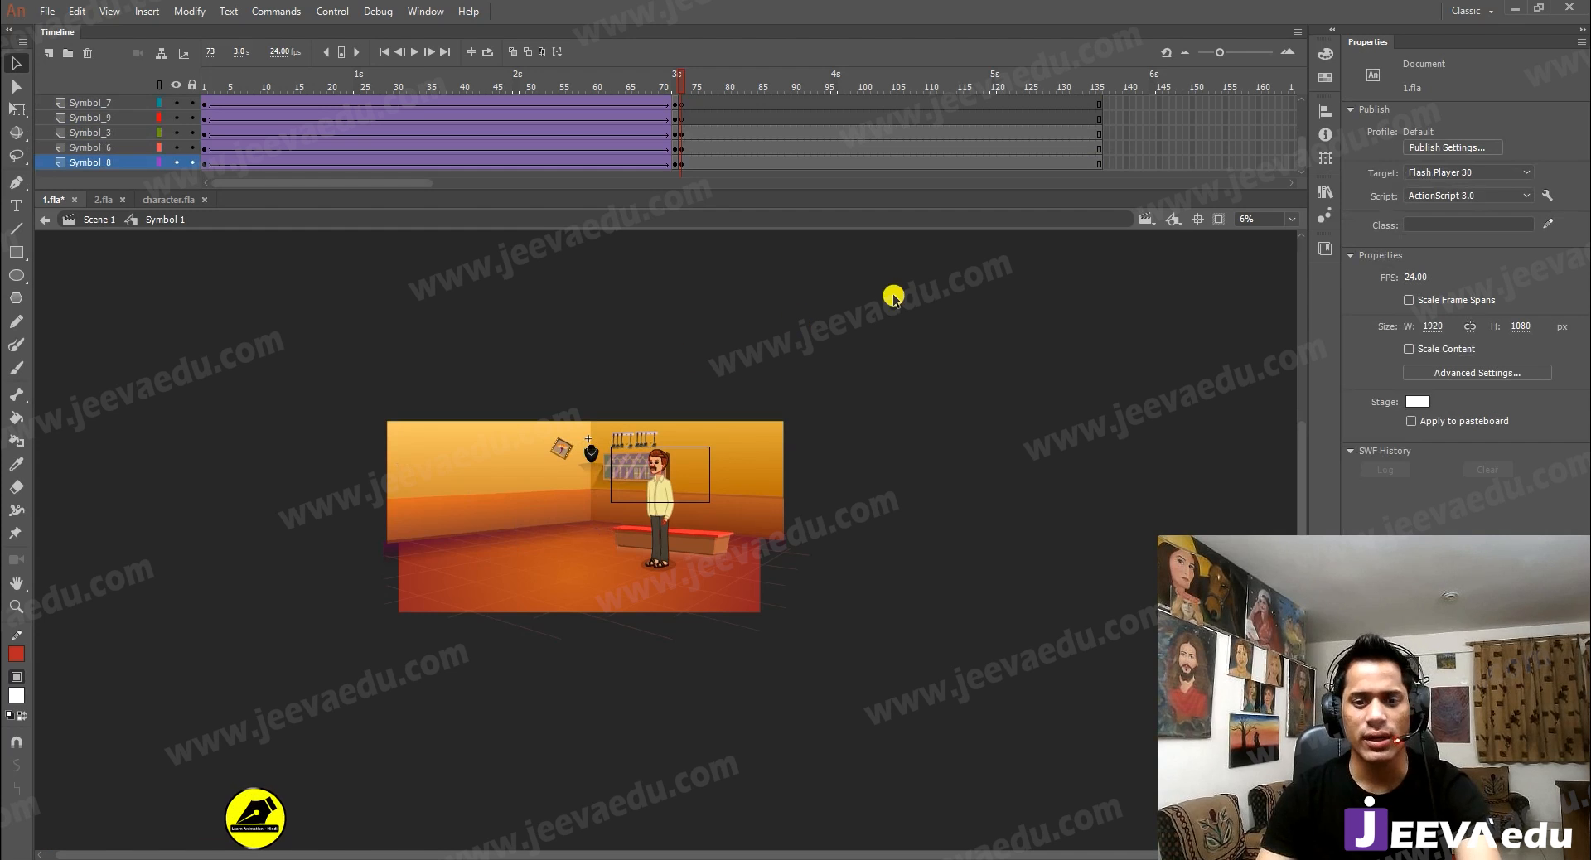
{"action": "left_click", "coordinate": [705, 545]}
{"action": "left_click", "coordinate": [1133, 302]}
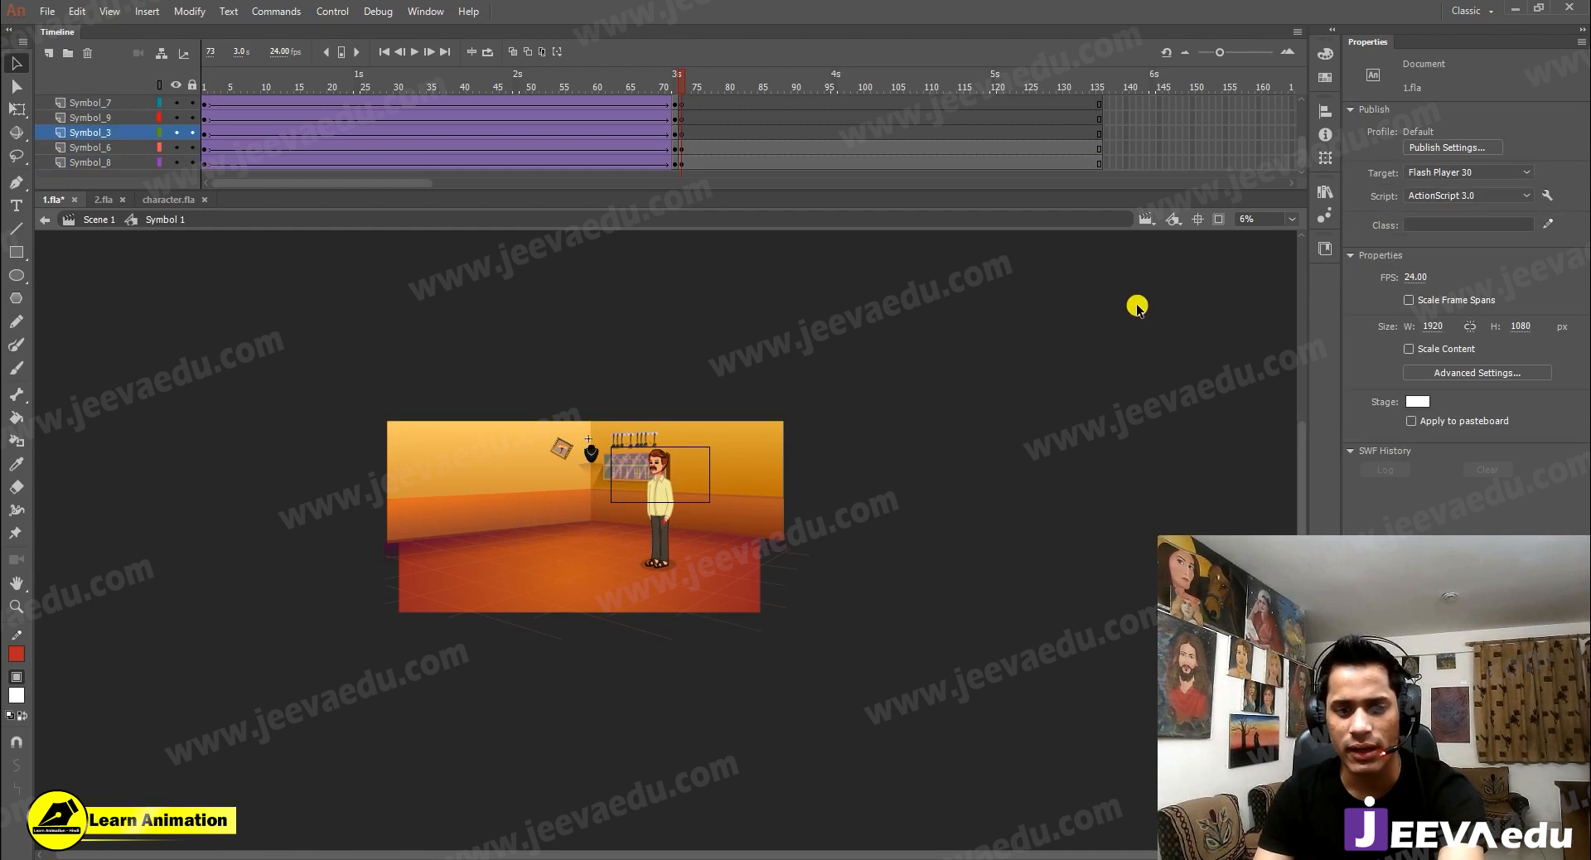
{"action": "left_click", "coordinate": [1218, 218]}
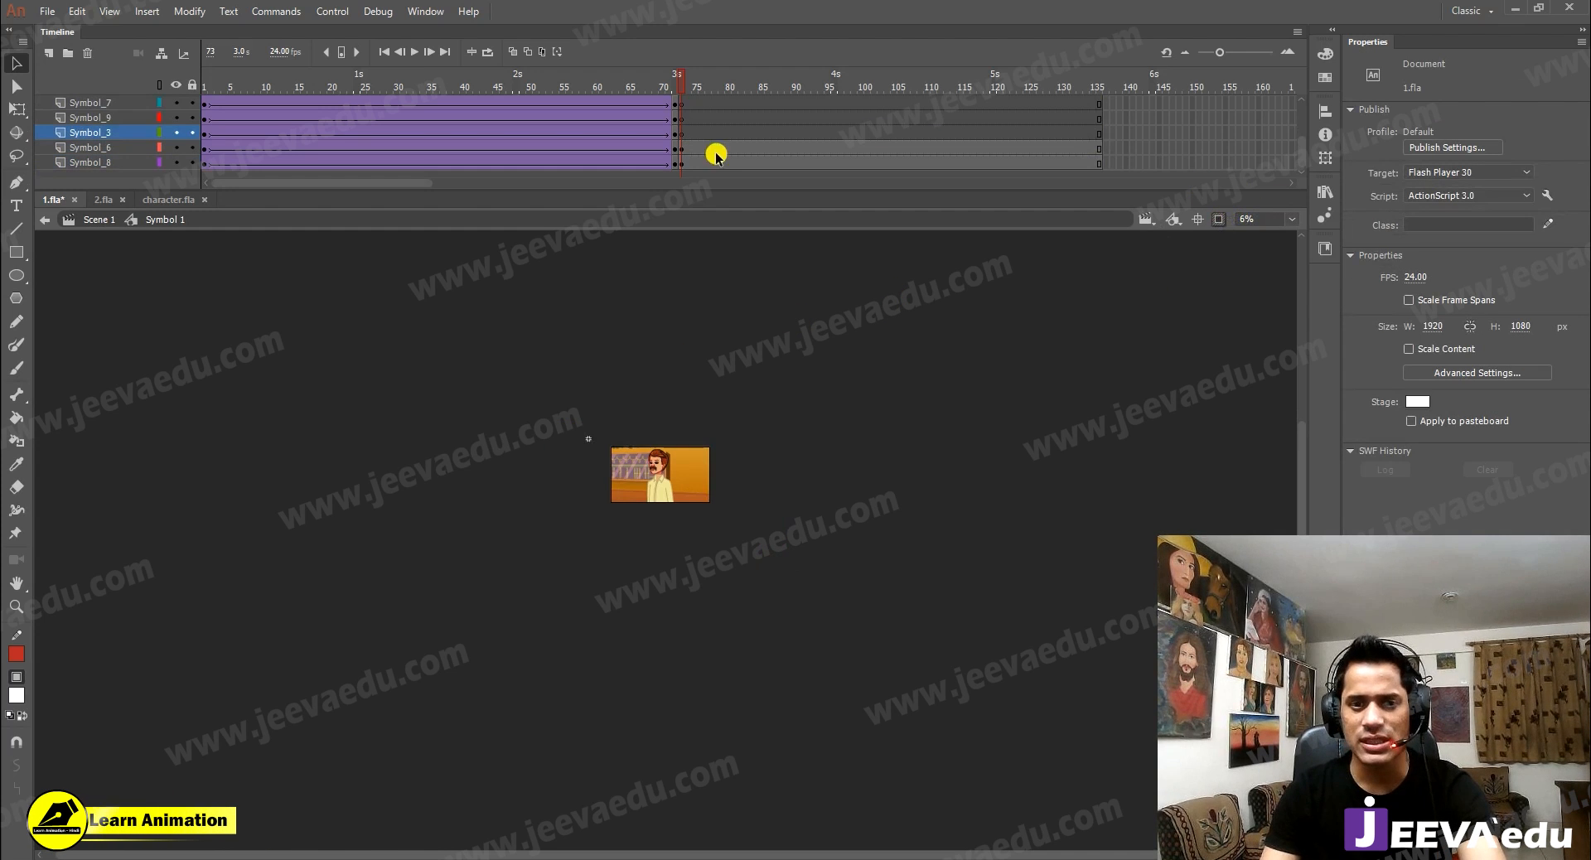
{"action": "scroll", "coordinate": [730, 130], "scroll_direction": "down", "scroll_amount": 3}
{"action": "left_click", "coordinate": [654, 508]}
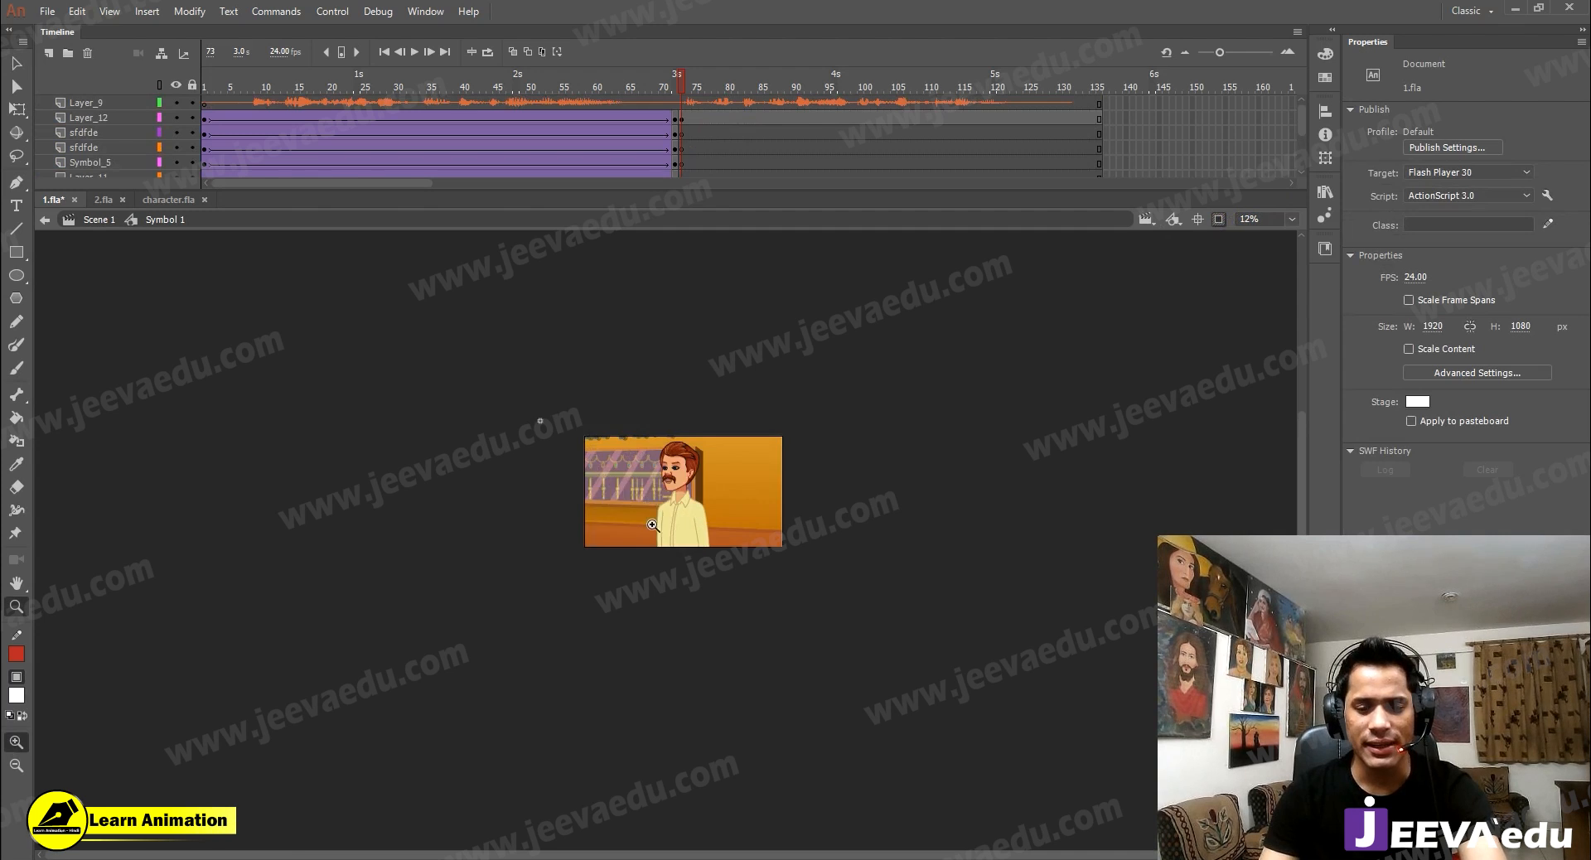
{"action": "left_click", "coordinate": [650, 464]}
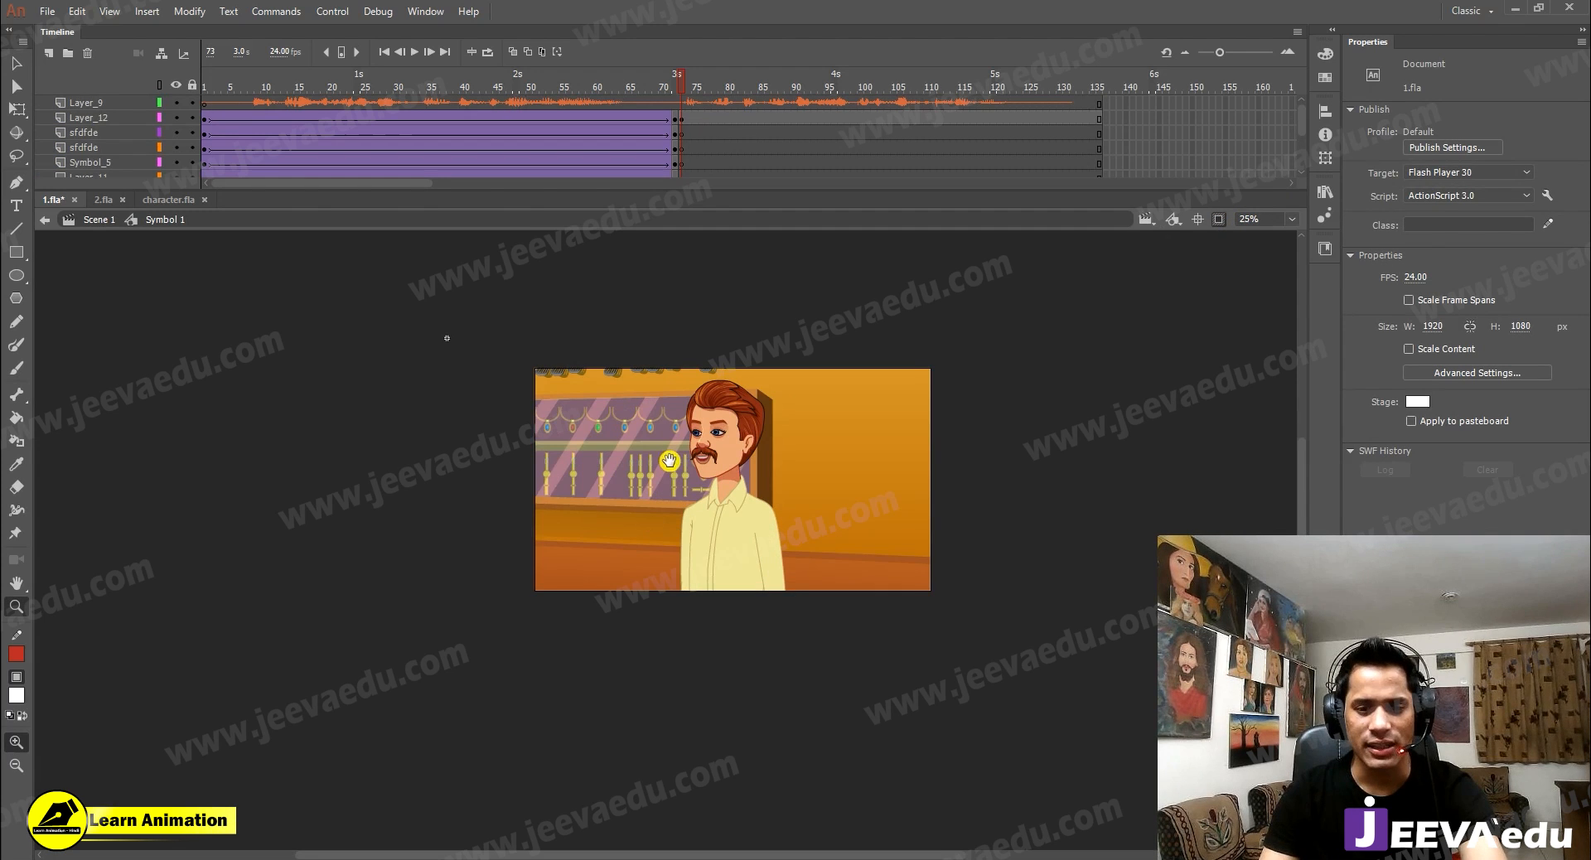
{"action": "left_click", "coordinate": [681, 117]}
{"action": "scroll", "coordinate": [676, 132], "scroll_direction": "down", "scroll_amount": 2}
{"action": "left_click", "coordinate": [680, 148]}
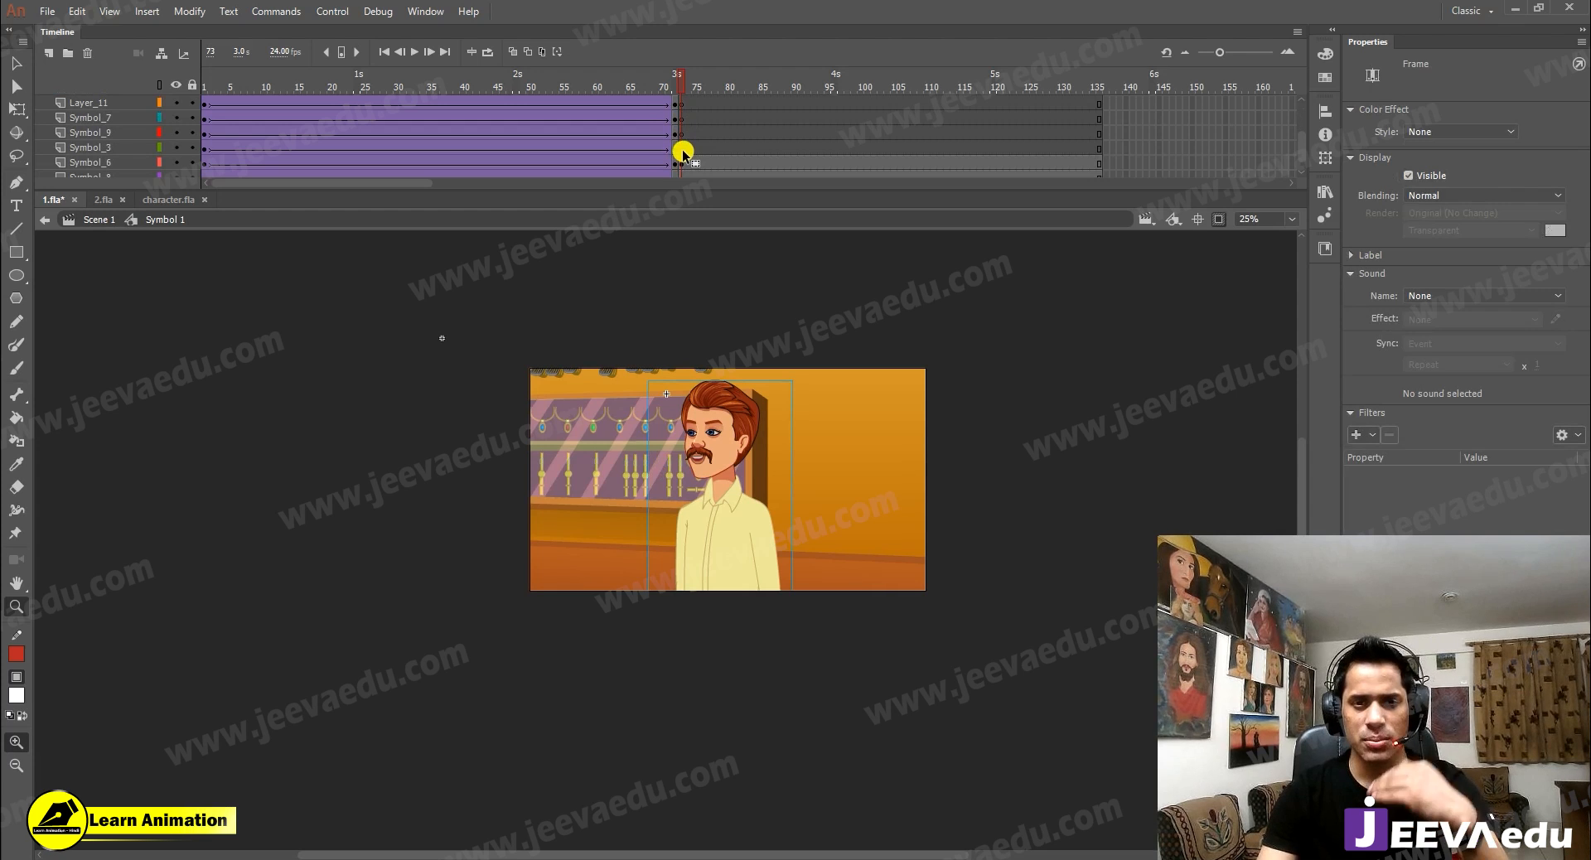
{"action": "key", "text": "F6"}
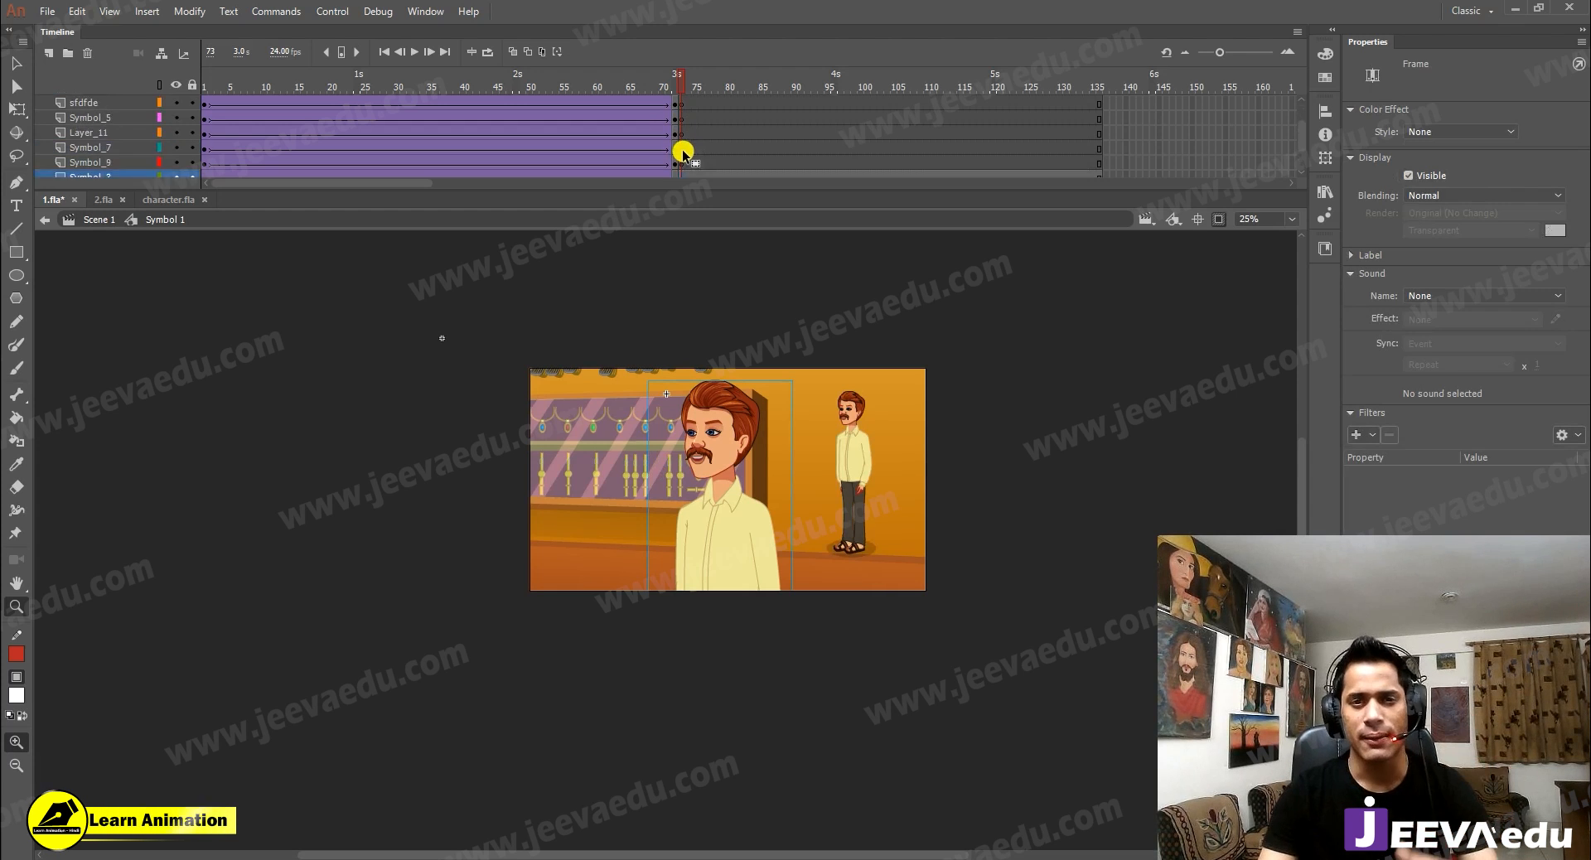
{"action": "scroll", "coordinate": [682, 145], "scroll_direction": "up", "scroll_amount": 2}
{"action": "left_click", "coordinate": [682, 117]}
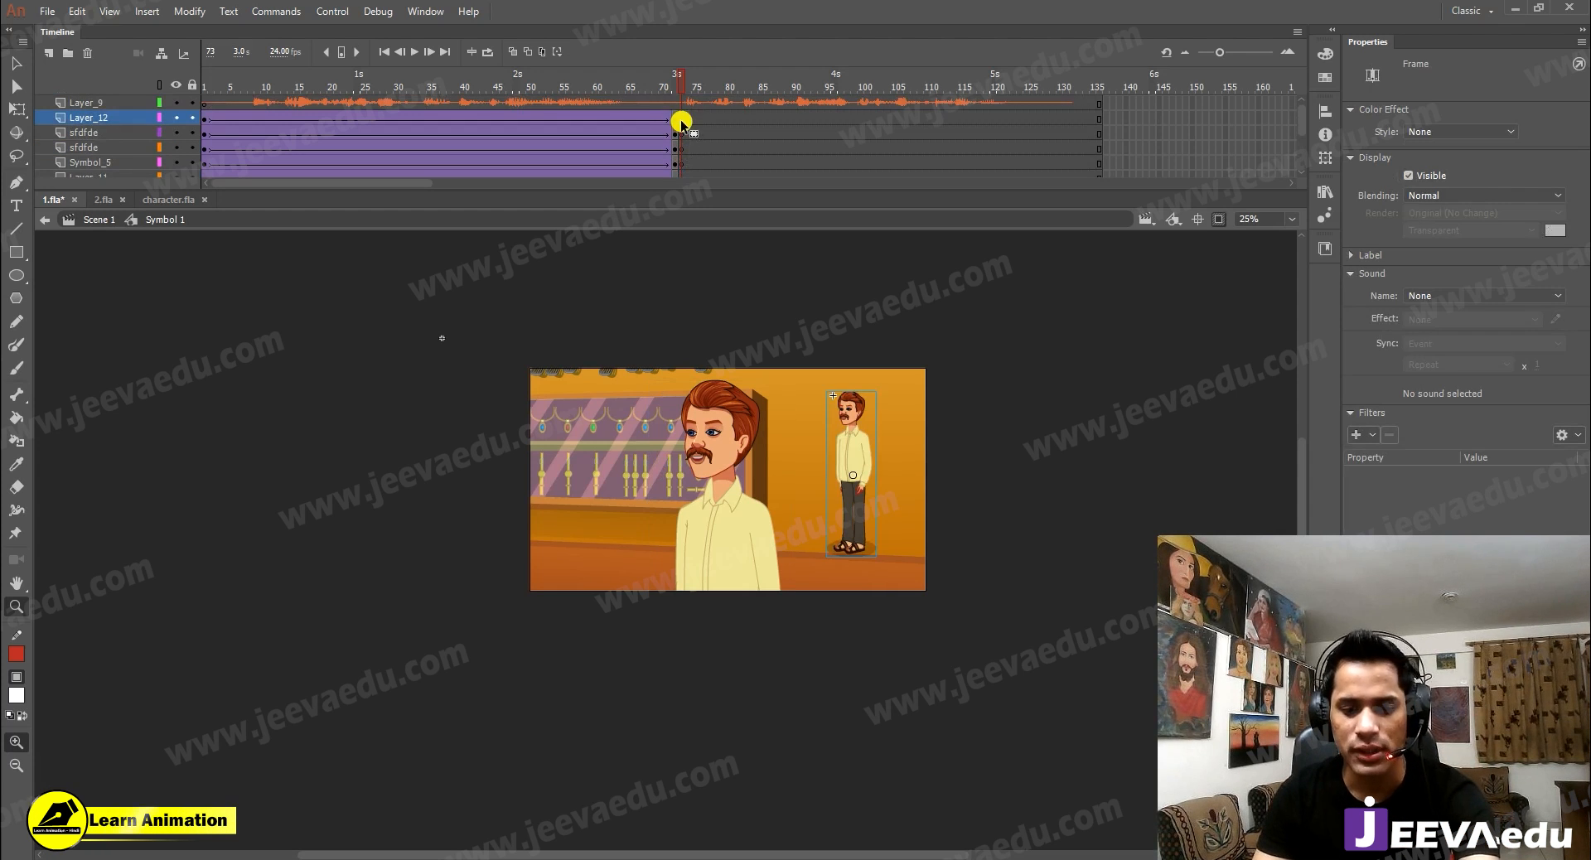
{"action": "key", "text": "ctrl+z"}
{"action": "scroll", "coordinate": [685, 125], "scroll_direction": "down", "scroll_amount": 2}
{"action": "scroll", "coordinate": [710, 117], "scroll_direction": "up", "scroll_amount": 2}
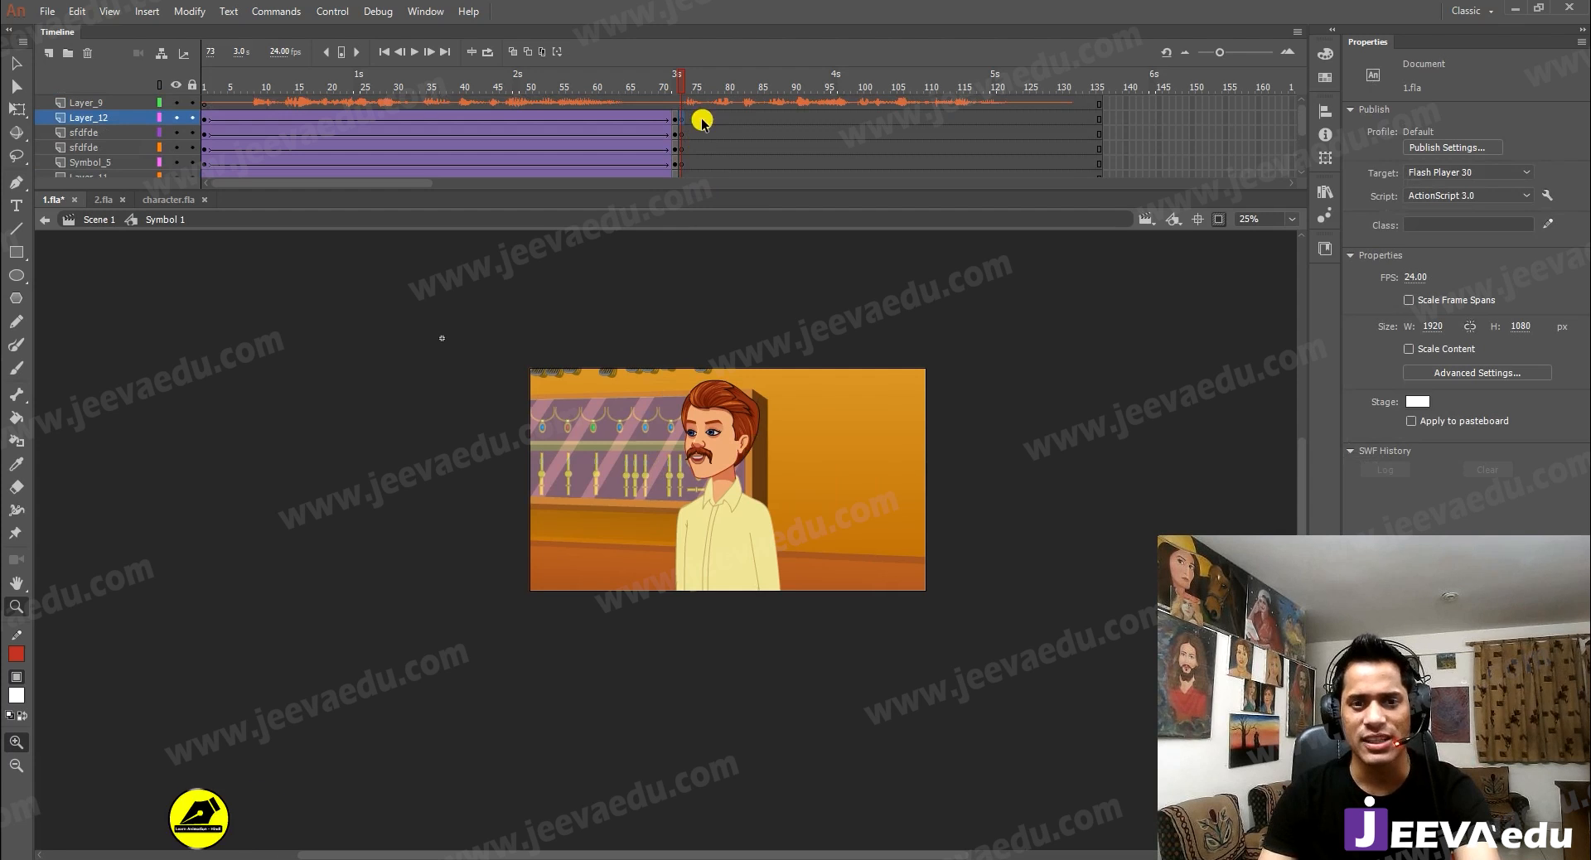
Step: Open the customer symbol from the close-up, scrub its timeline to examine the existing motion, and return to Symbol 1
{"action": "left_click", "coordinate": [746, 464]}
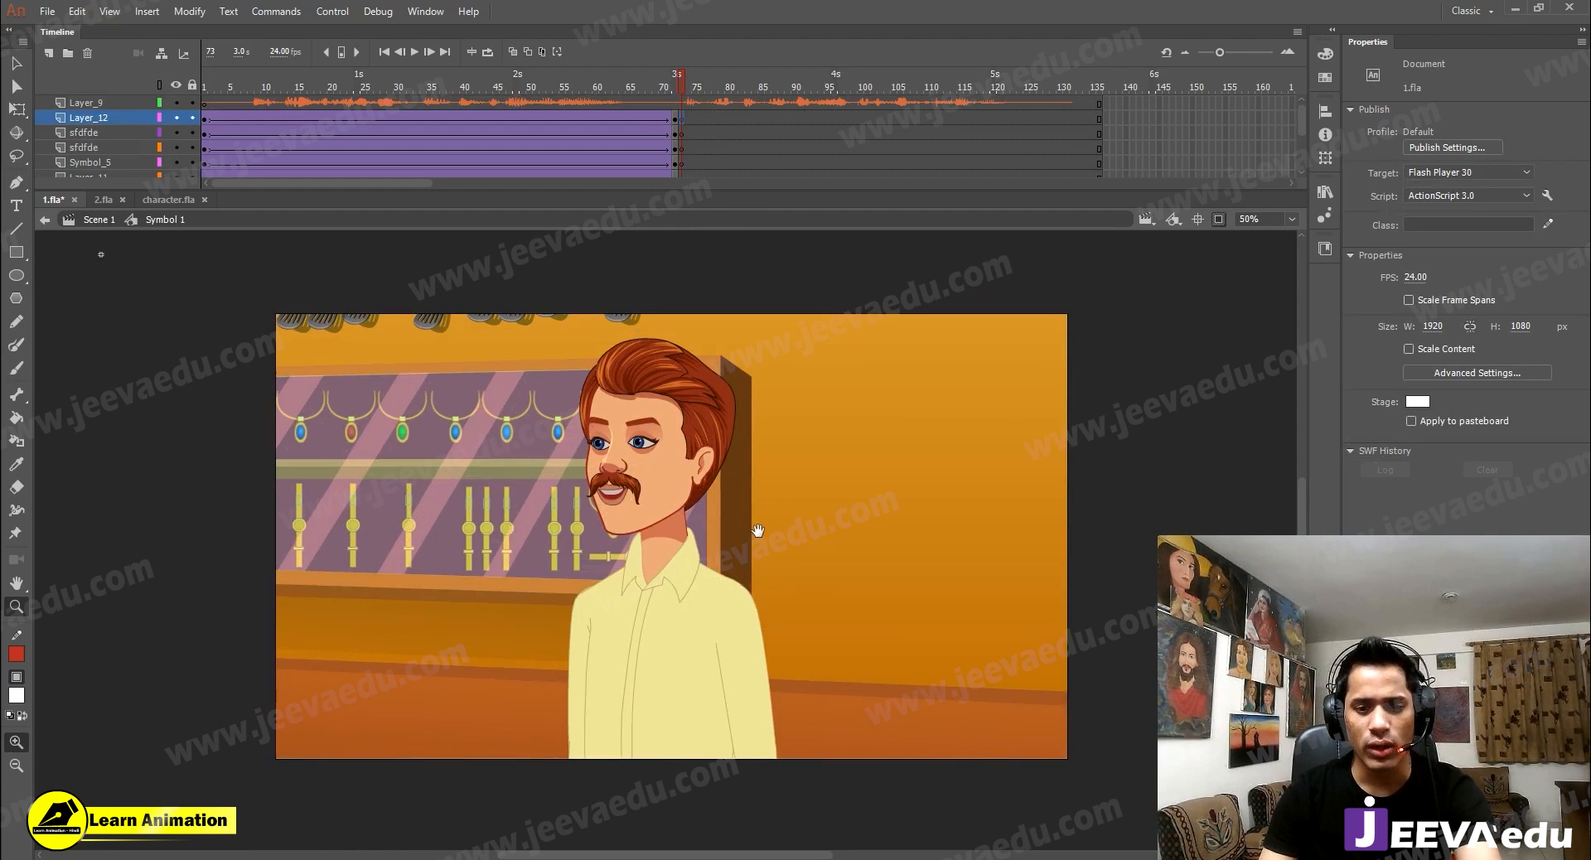
{"action": "left_click_drag", "start_coordinate": [565, 99], "coordinate": [763, 122]}
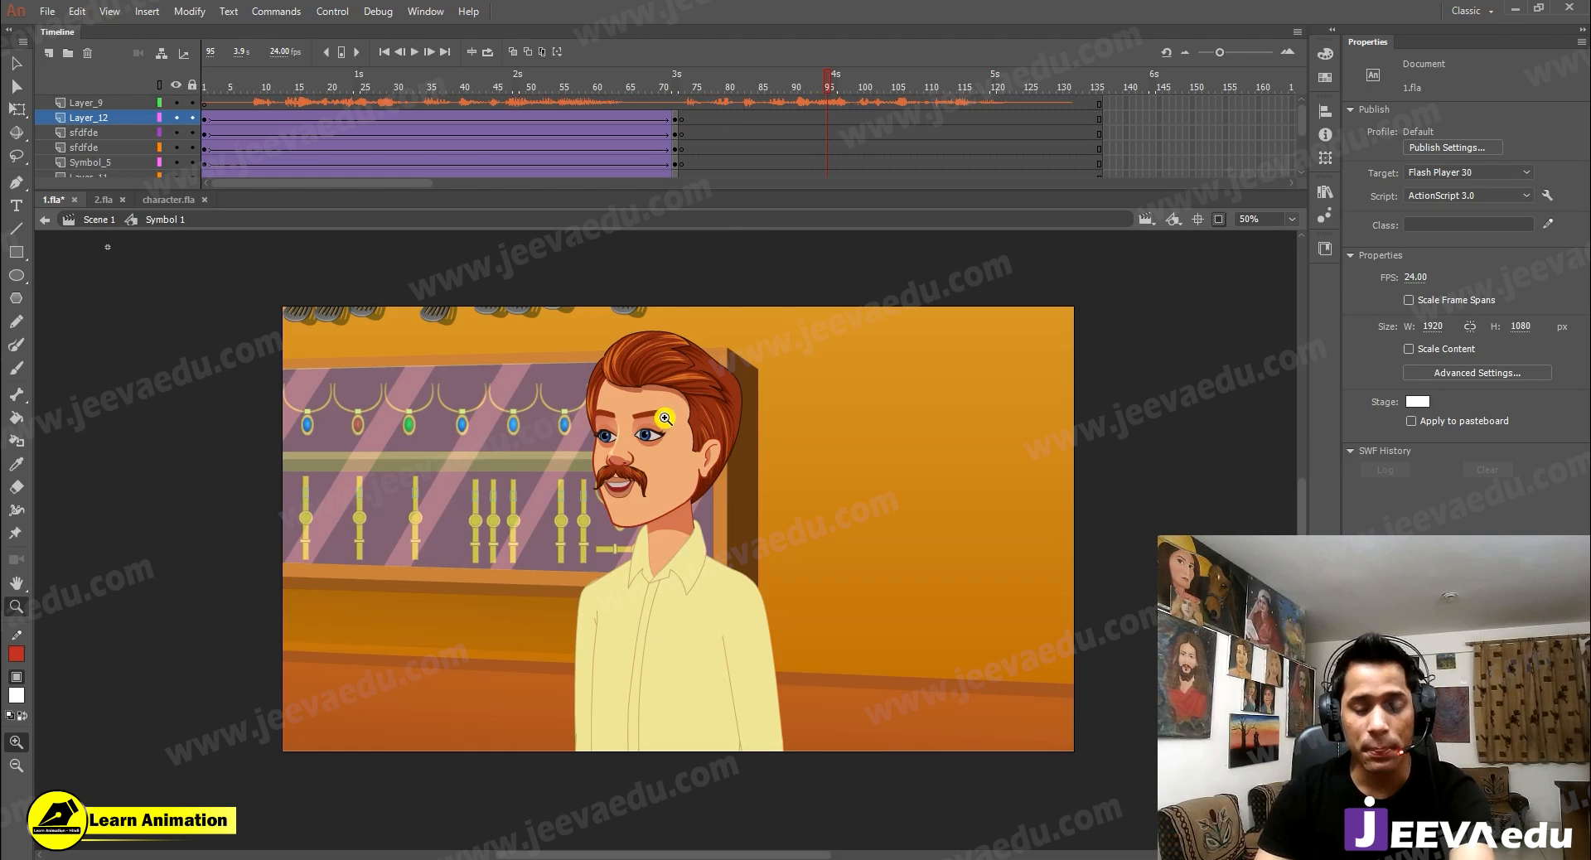
{"action": "key", "text": "v"}
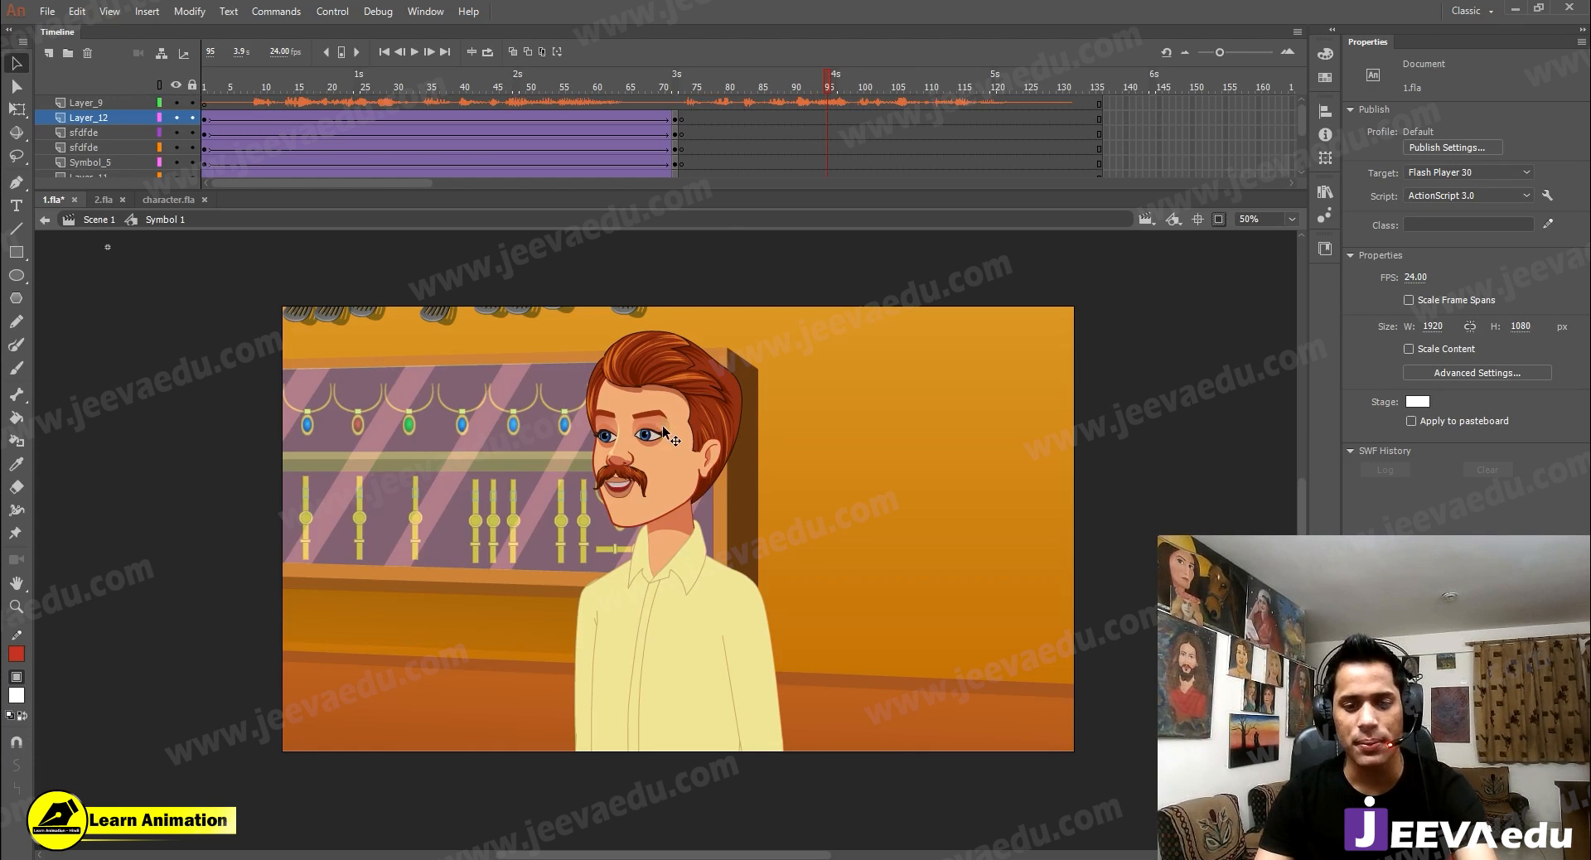
{"action": "double_click", "coordinate": [664, 427]}
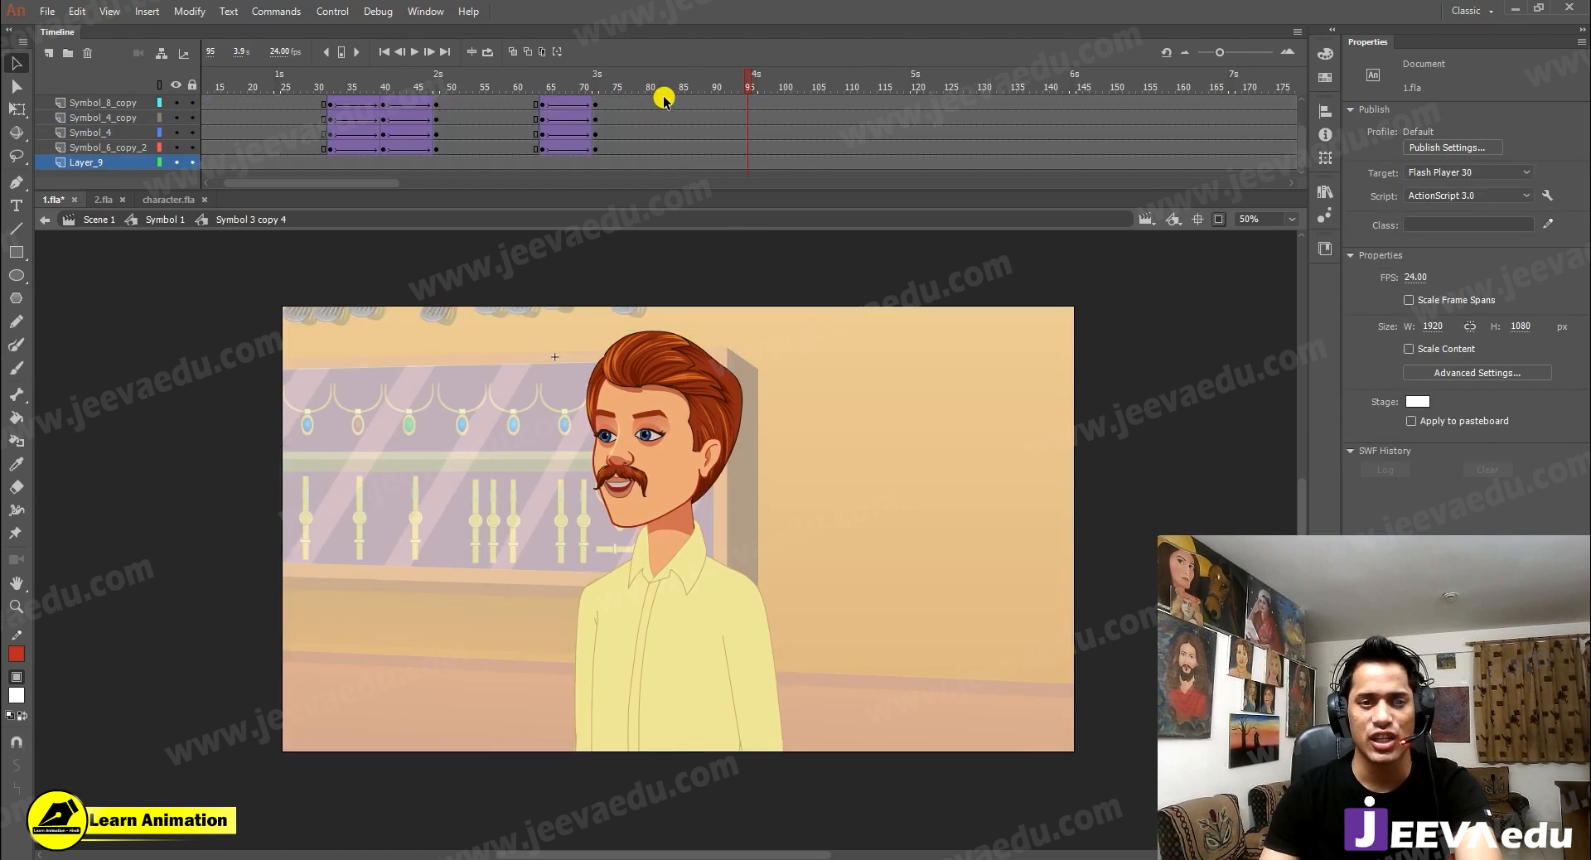
{"action": "left_click", "coordinate": [655, 100]}
{"action": "left_click_drag", "start_coordinate": [652, 78], "coordinate": [847, 161]}
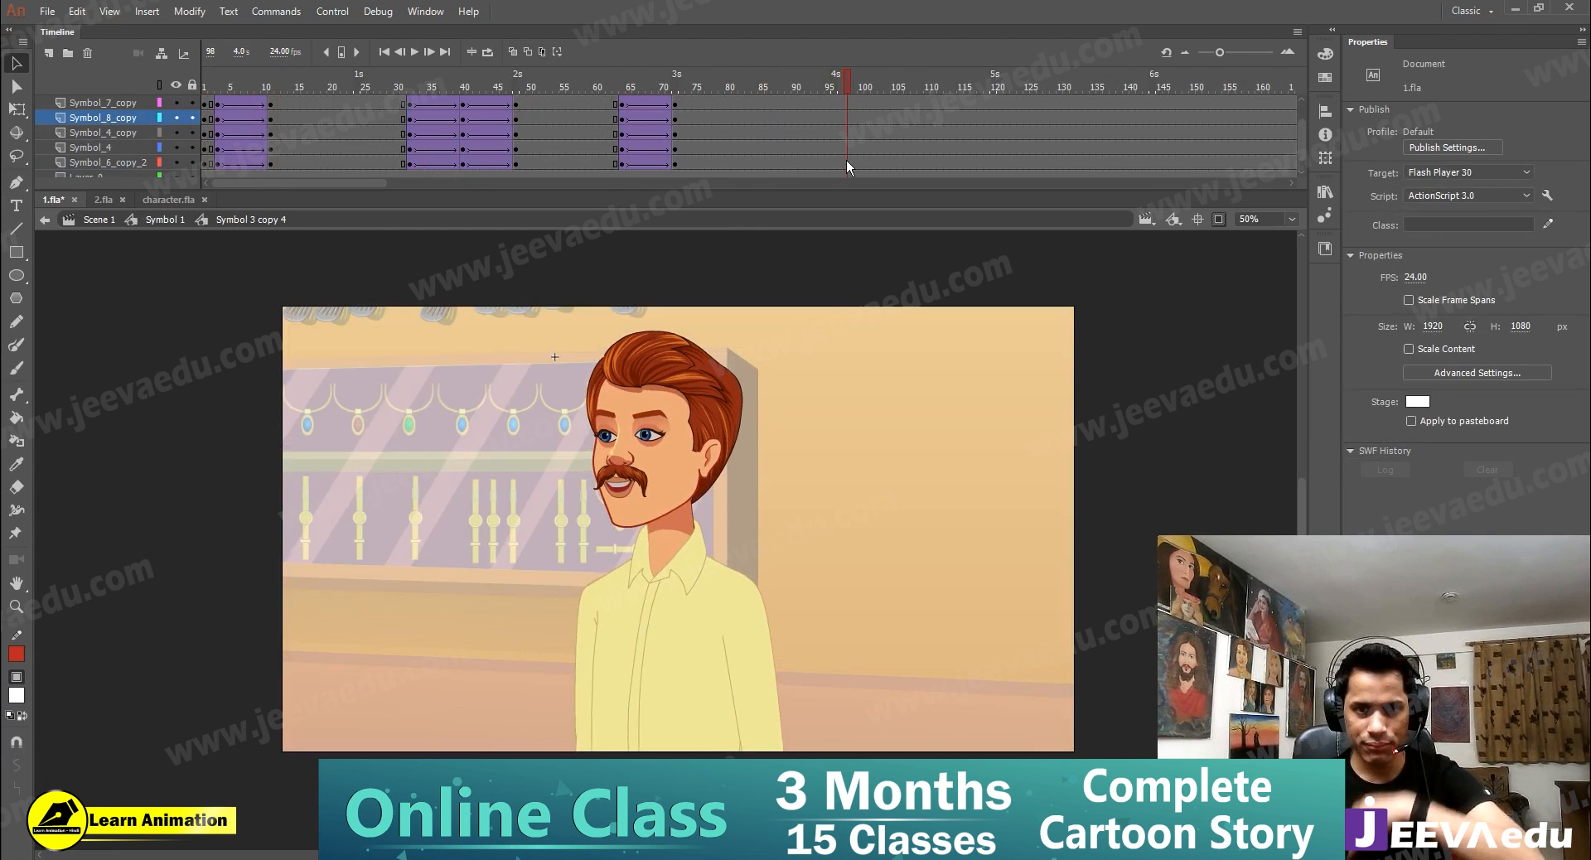
{"action": "left_click", "coordinate": [146, 222]}
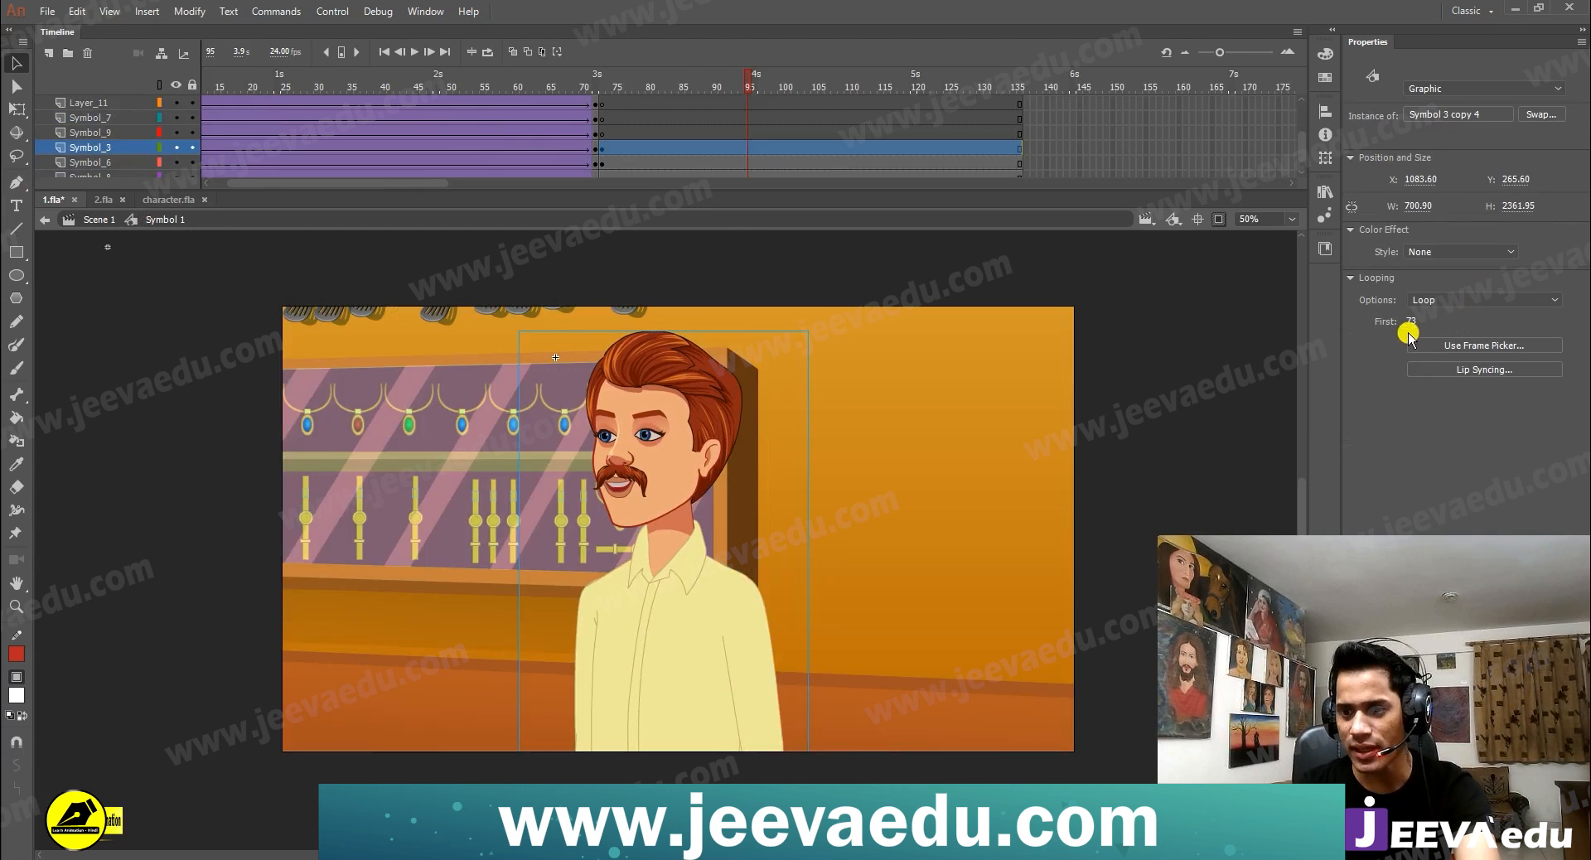
Step: Set the close-up customer's looping first frame to 1 and play the segment from frame 73
{"action": "left_click", "coordinate": [1410, 323]}
{"action": "type", "text": "1"}
{"action": "key", "text": "Return"}
{"action": "scroll", "coordinate": [555, 106], "scroll_direction": "up", "scroll_amount": 1}
{"action": "scroll", "coordinate": [555, 109], "scroll_direction": "up", "scroll_amount": 2}
{"action": "left_click", "coordinate": [600, 104]}
{"action": "key", "text": "Return"}
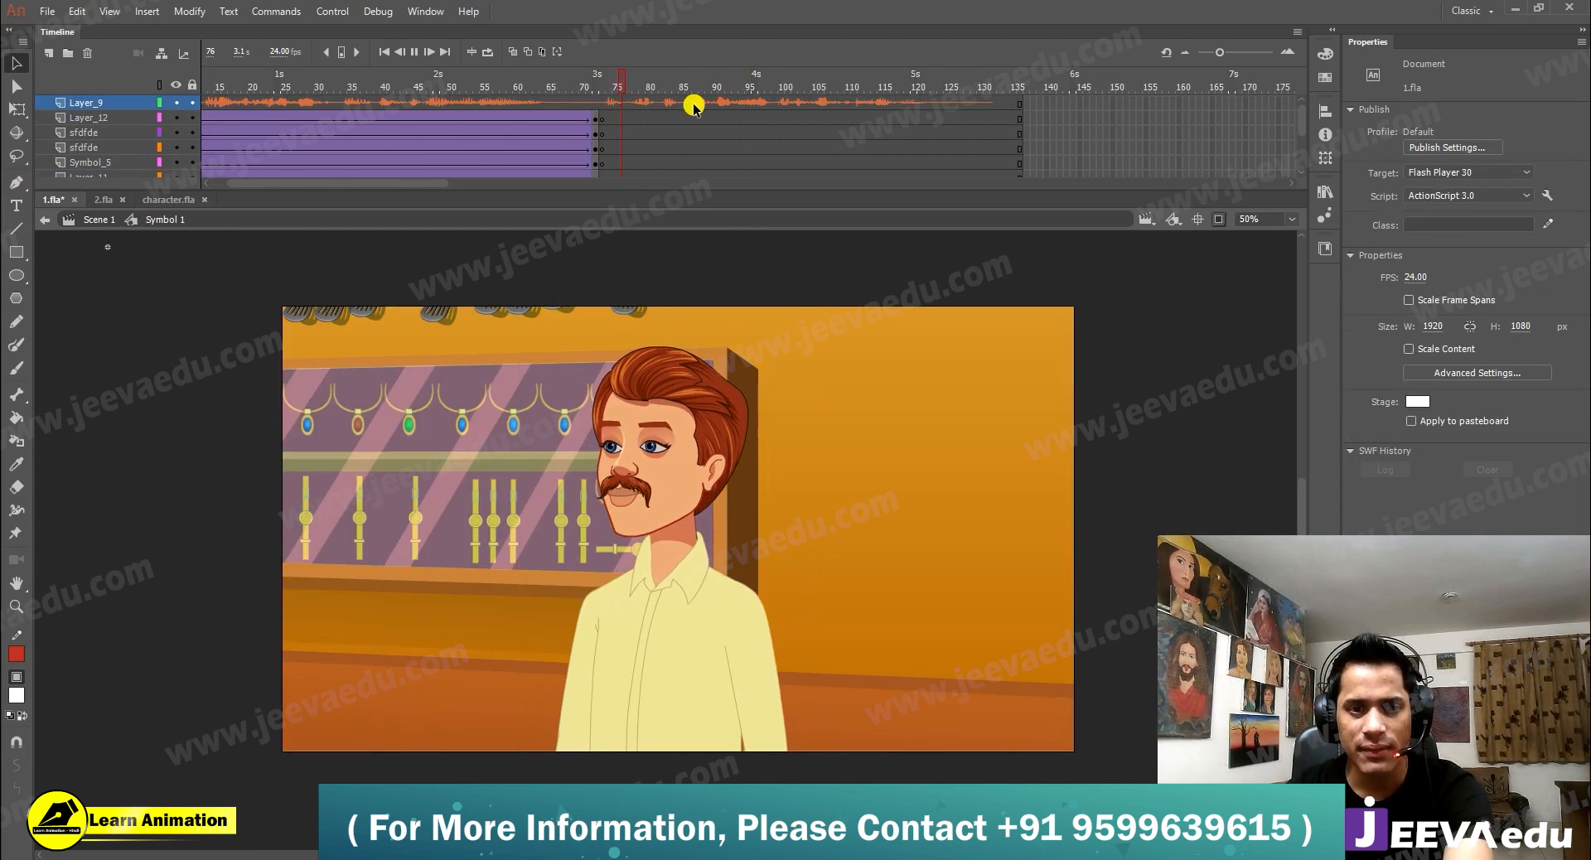
{"action": "key", "text": "Return"}
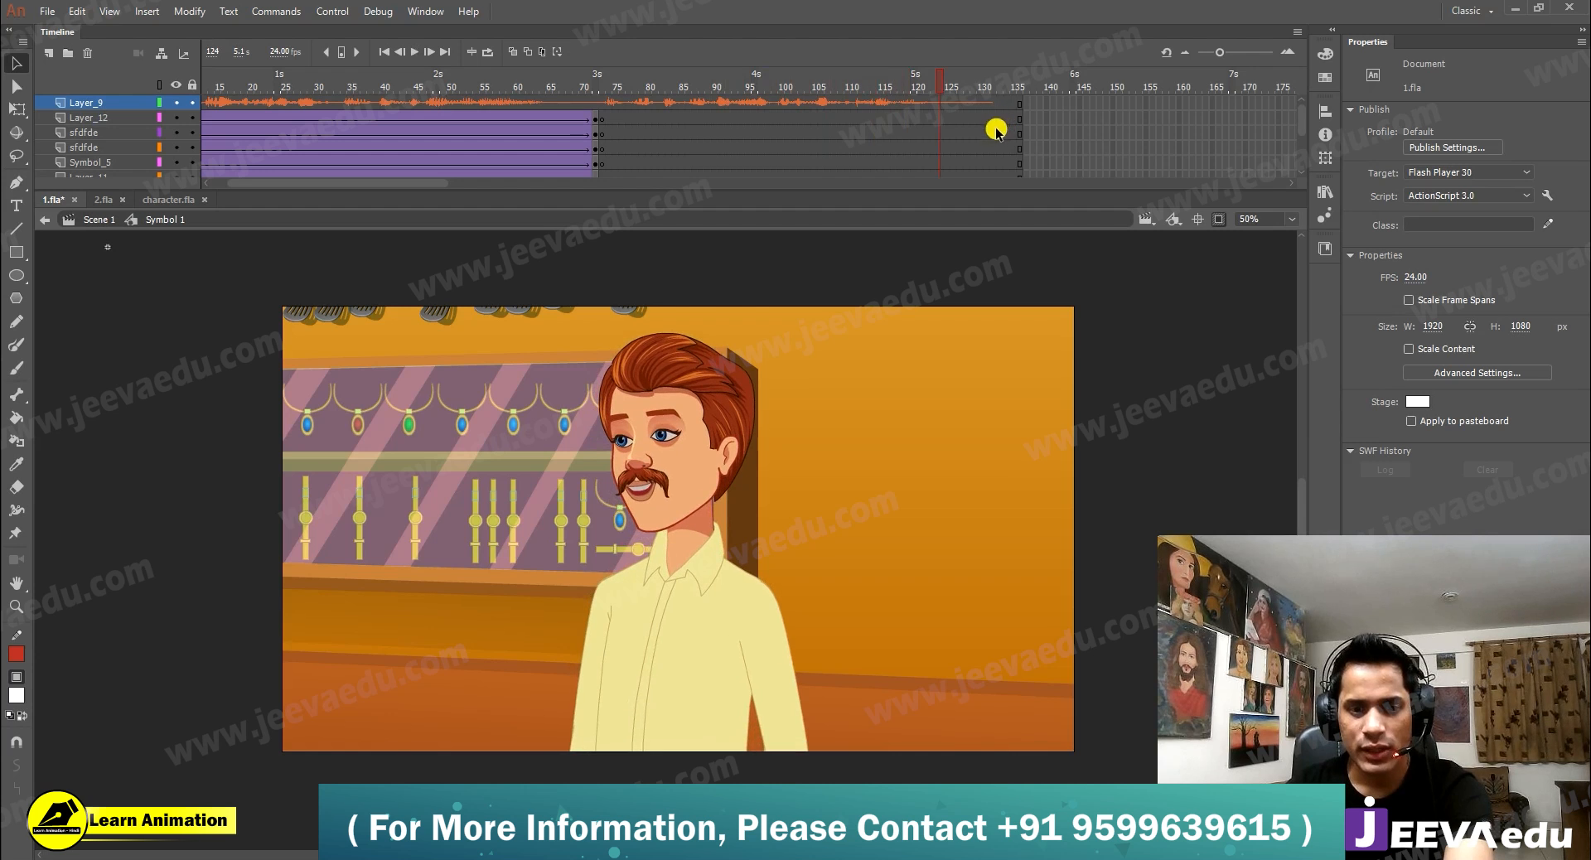
Step: Create a classic tween on the Symbol_3, Symbol_6 and Symbol_8 layers across the close-up segment ending at frame 136
{"action": "scroll", "coordinate": [1010, 152], "scroll_direction": "down", "scroll_amount": 3}
{"action": "left_click_drag", "start_coordinate": [1018, 130], "coordinate": [963, 162]}
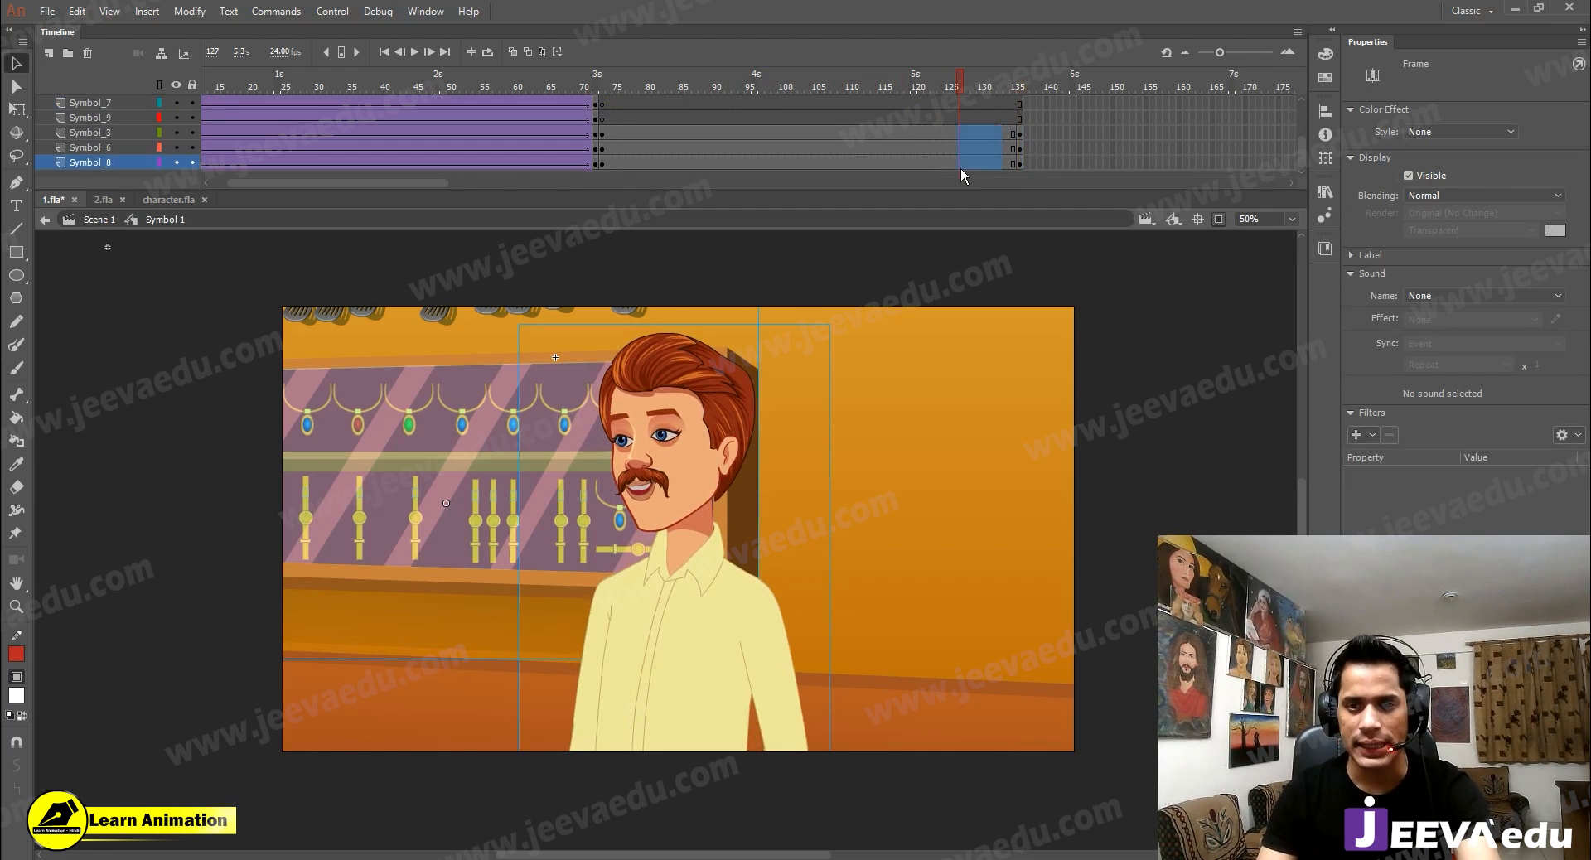
{"action": "right_click", "coordinate": [976, 165]}
{"action": "left_click", "coordinate": [982, 205]}
Step: Scale the close-up artwork at frame 136 to 104% and shift it down and left to reframe the customer
{"action": "left_click", "coordinate": [1020, 164]}
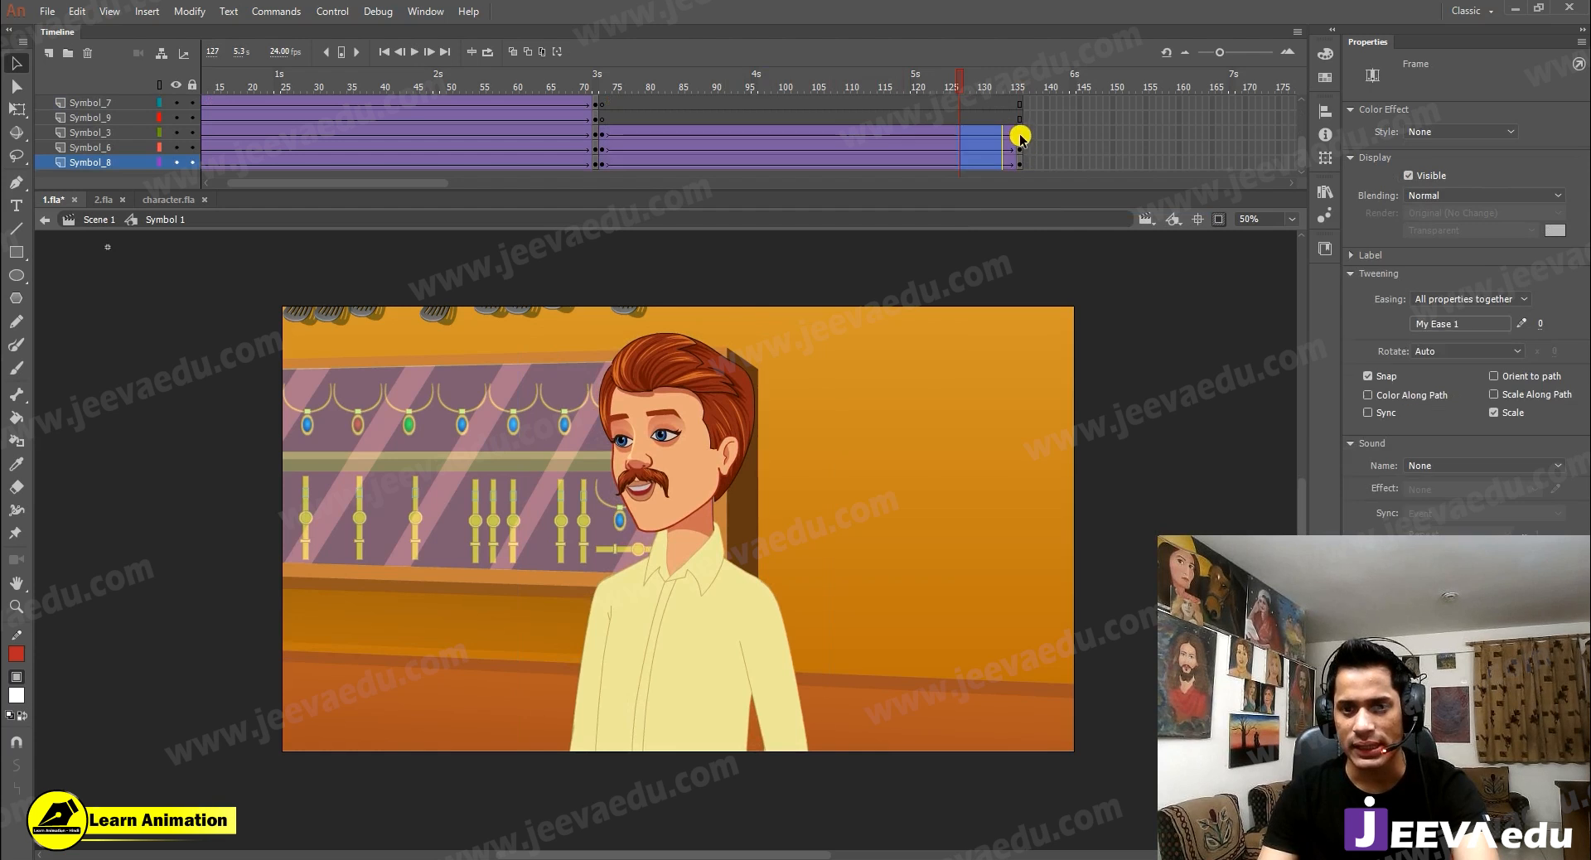
{"action": "left_click_drag", "start_coordinate": [1021, 169], "coordinate": [1019, 130]}
{"action": "key", "text": "ctrl+alt+s"}
{"action": "type", "text": "104"}
{"action": "key", "text": "Return"}
{"action": "left_click", "coordinate": [773, 527]}
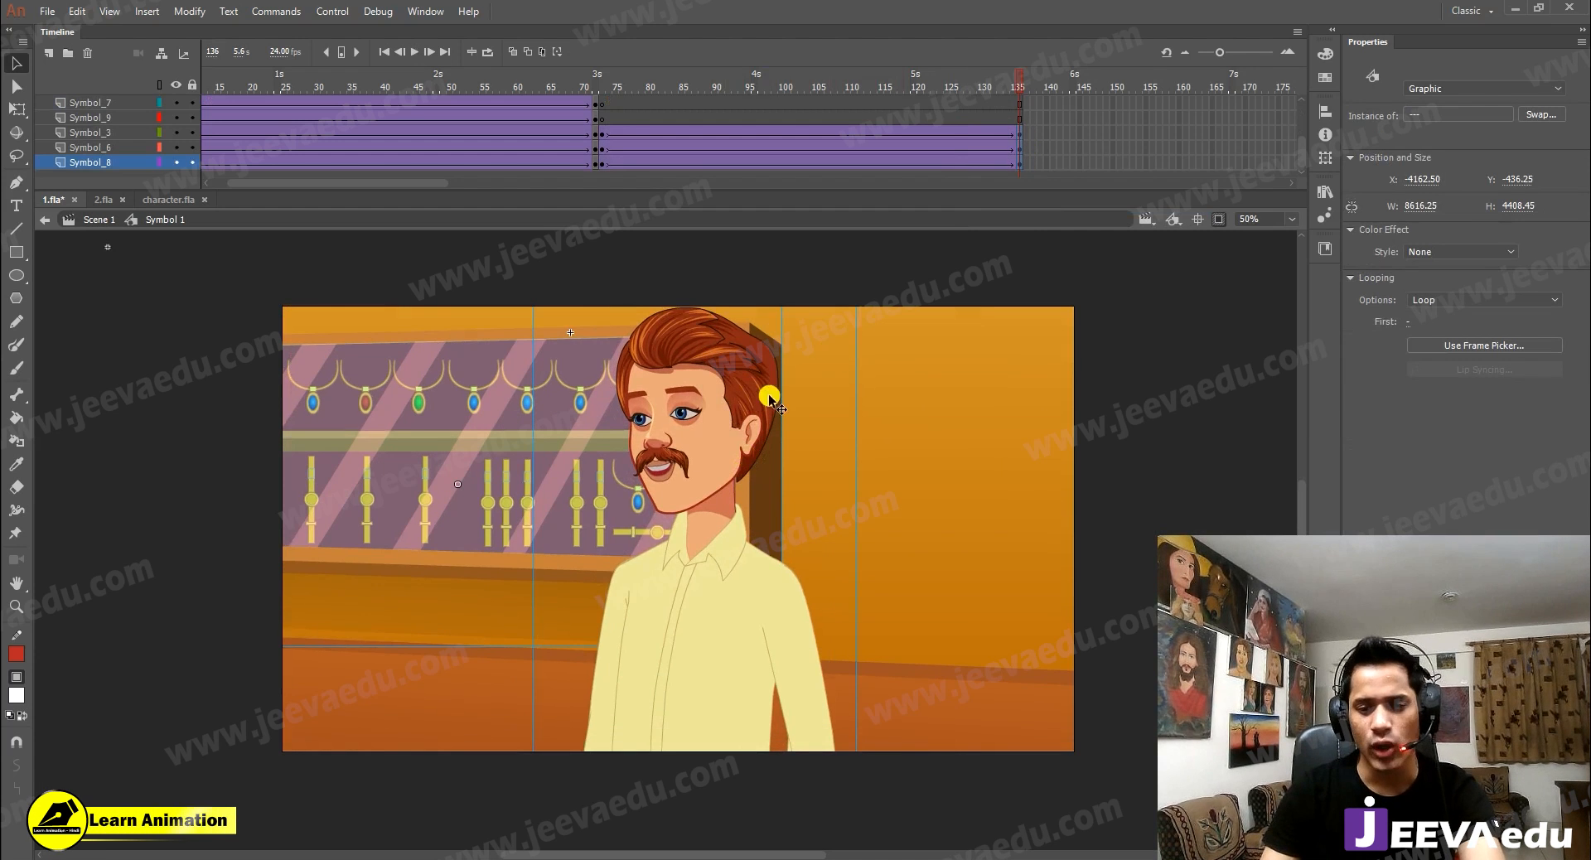
{"action": "left_click_drag", "start_coordinate": [770, 403], "coordinate": [744, 424]}
Step: Fine-tune the horizontal offsets of the close-up layers at frame 136 and play the segment to check the slow zoom
{"action": "left_click_drag", "start_coordinate": [983, 87], "coordinate": [1021, 161]}
{"action": "key", "text": "shift+Right"}
{"action": "key", "text": "shift+Right"}
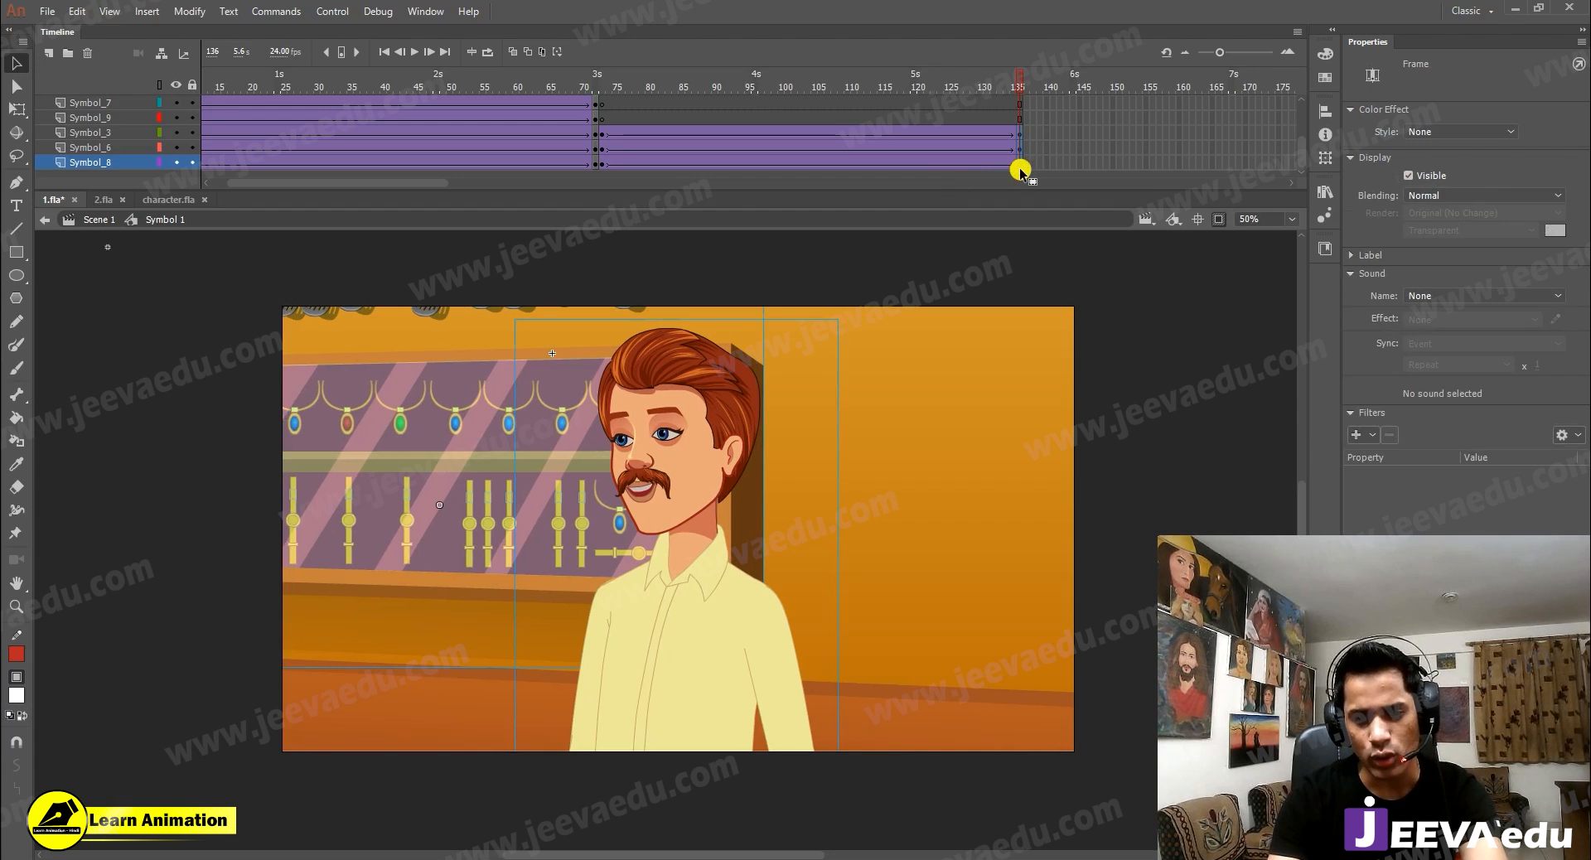
{"action": "key", "text": "Return"}
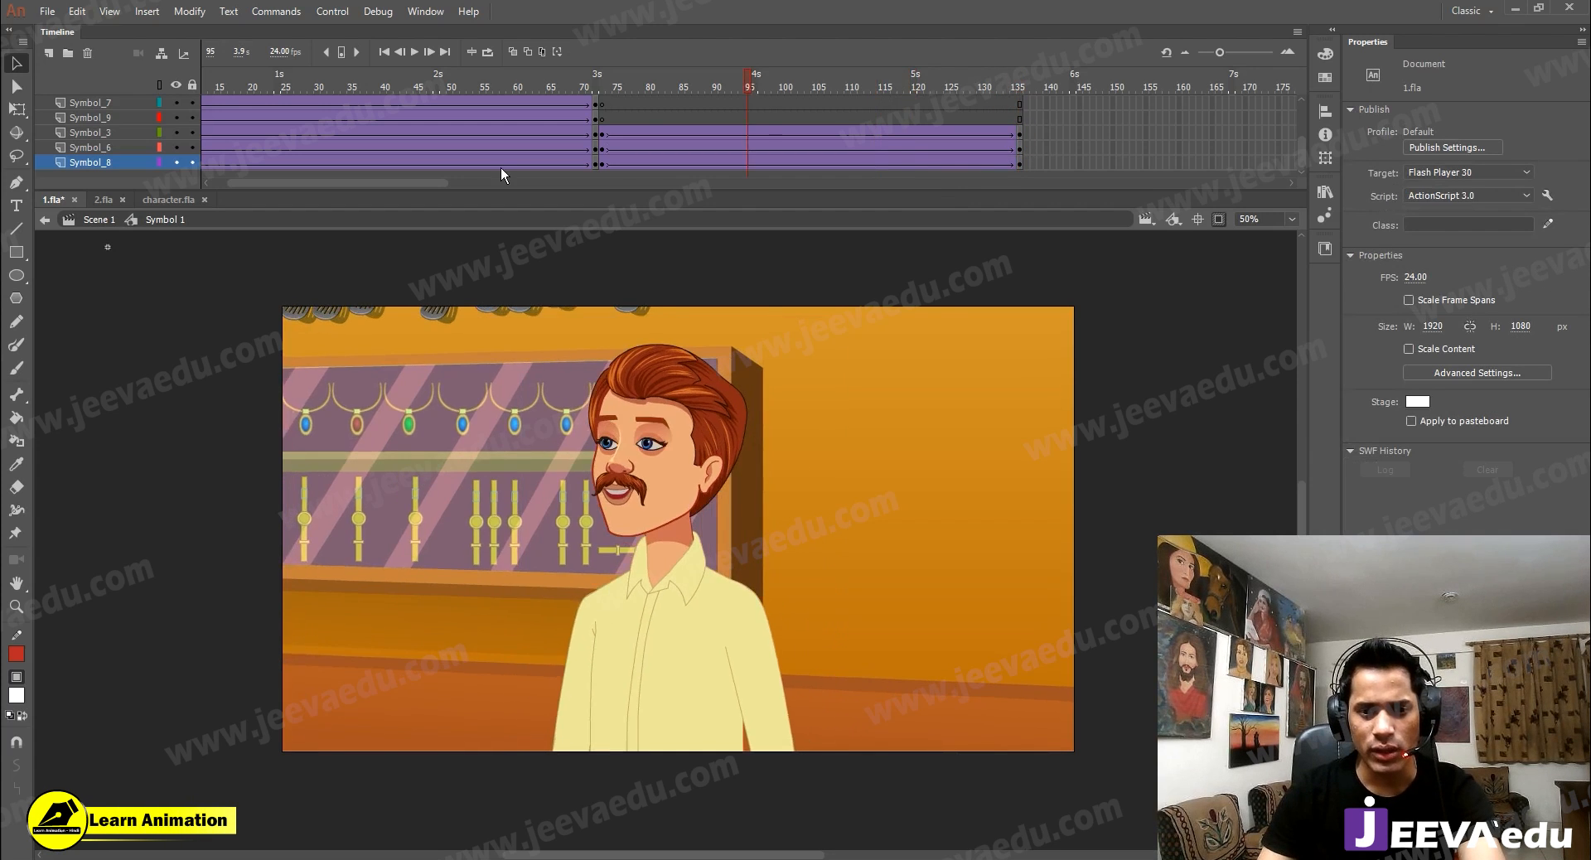
{"action": "left_click_drag", "start_coordinate": [1020, 141], "coordinate": [1021, 158]}
{"action": "key", "text": "shift+Left"}
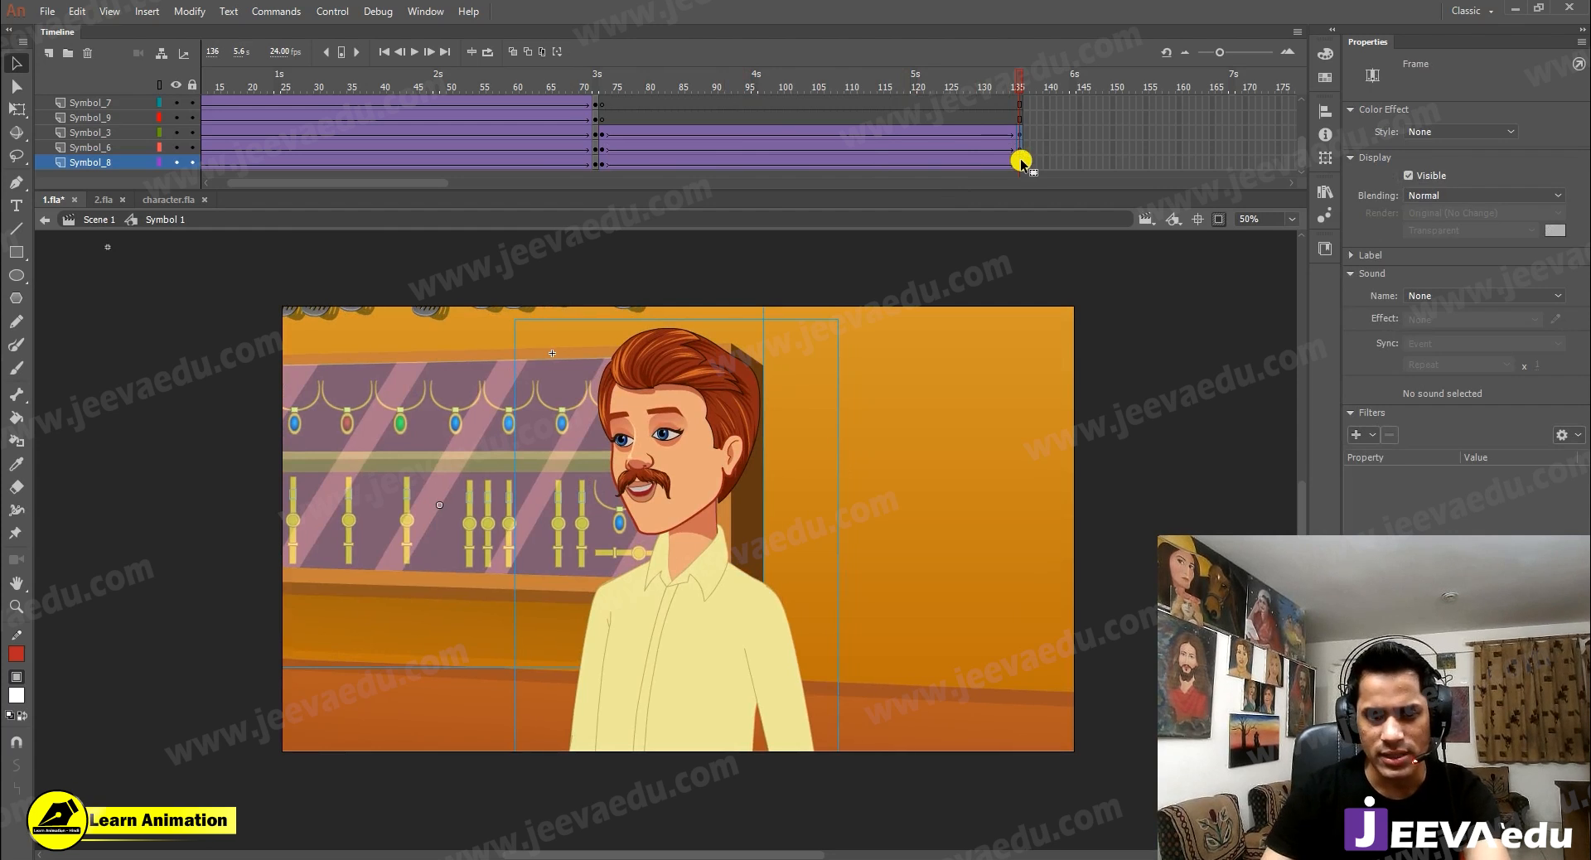
{"action": "left_click_drag", "start_coordinate": [839, 105], "coordinate": [706, 85]}
{"action": "key", "text": "Return"}
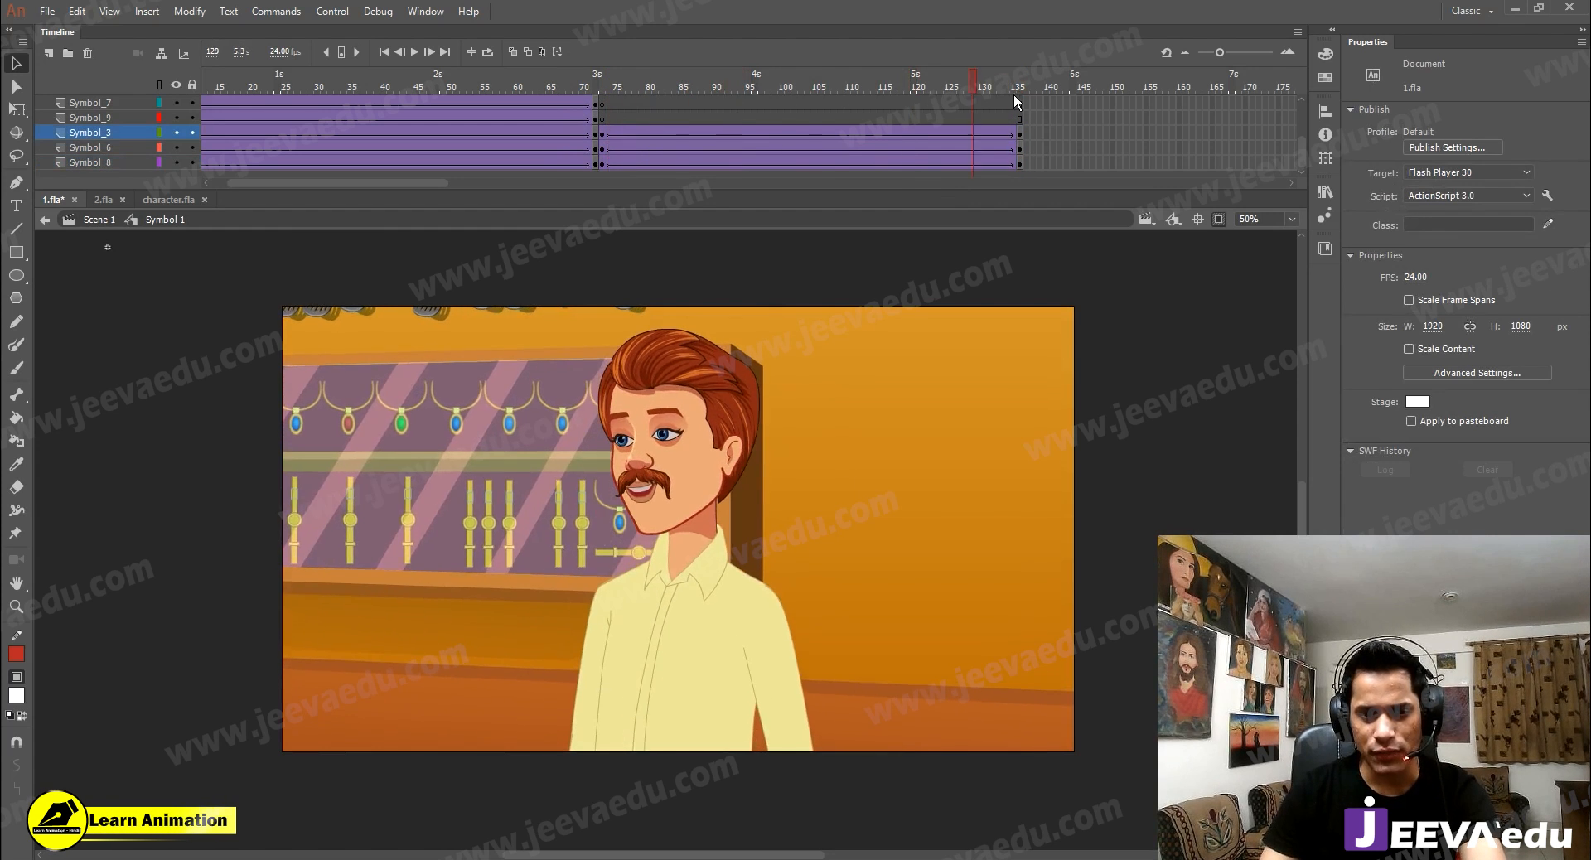
Step: Copy the Layer_9 dialogue audio layer from Symbol 1 and paste it above Layer_1 in Scene 1
{"action": "left_click", "coordinate": [959, 103]}
{"action": "scroll", "coordinate": [959, 104], "scroll_direction": "up", "scroll_amount": 3}
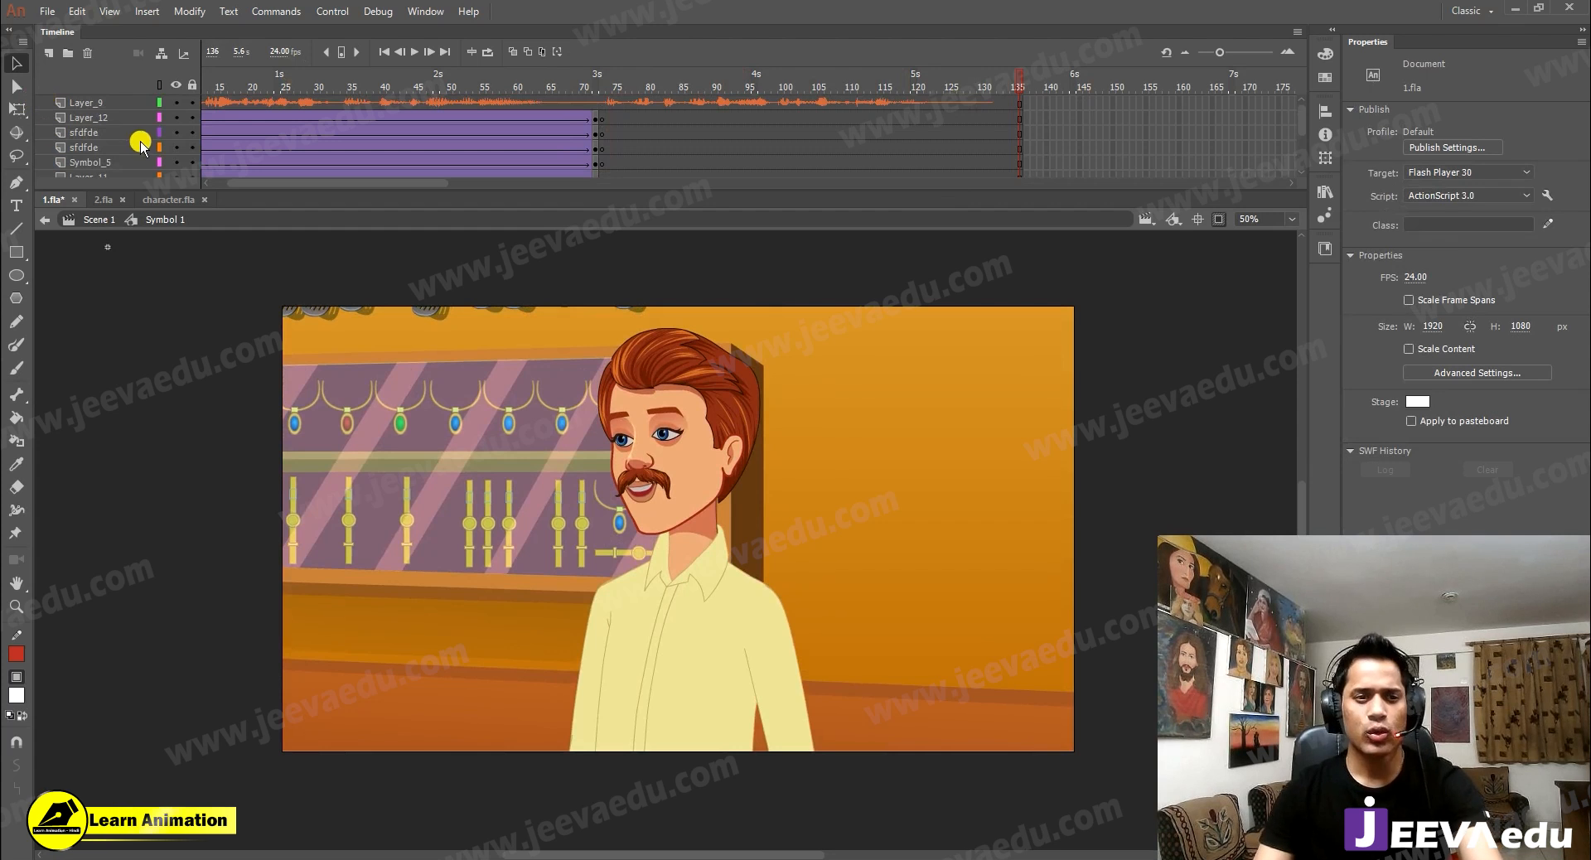
{"action": "right_click", "coordinate": [116, 100]}
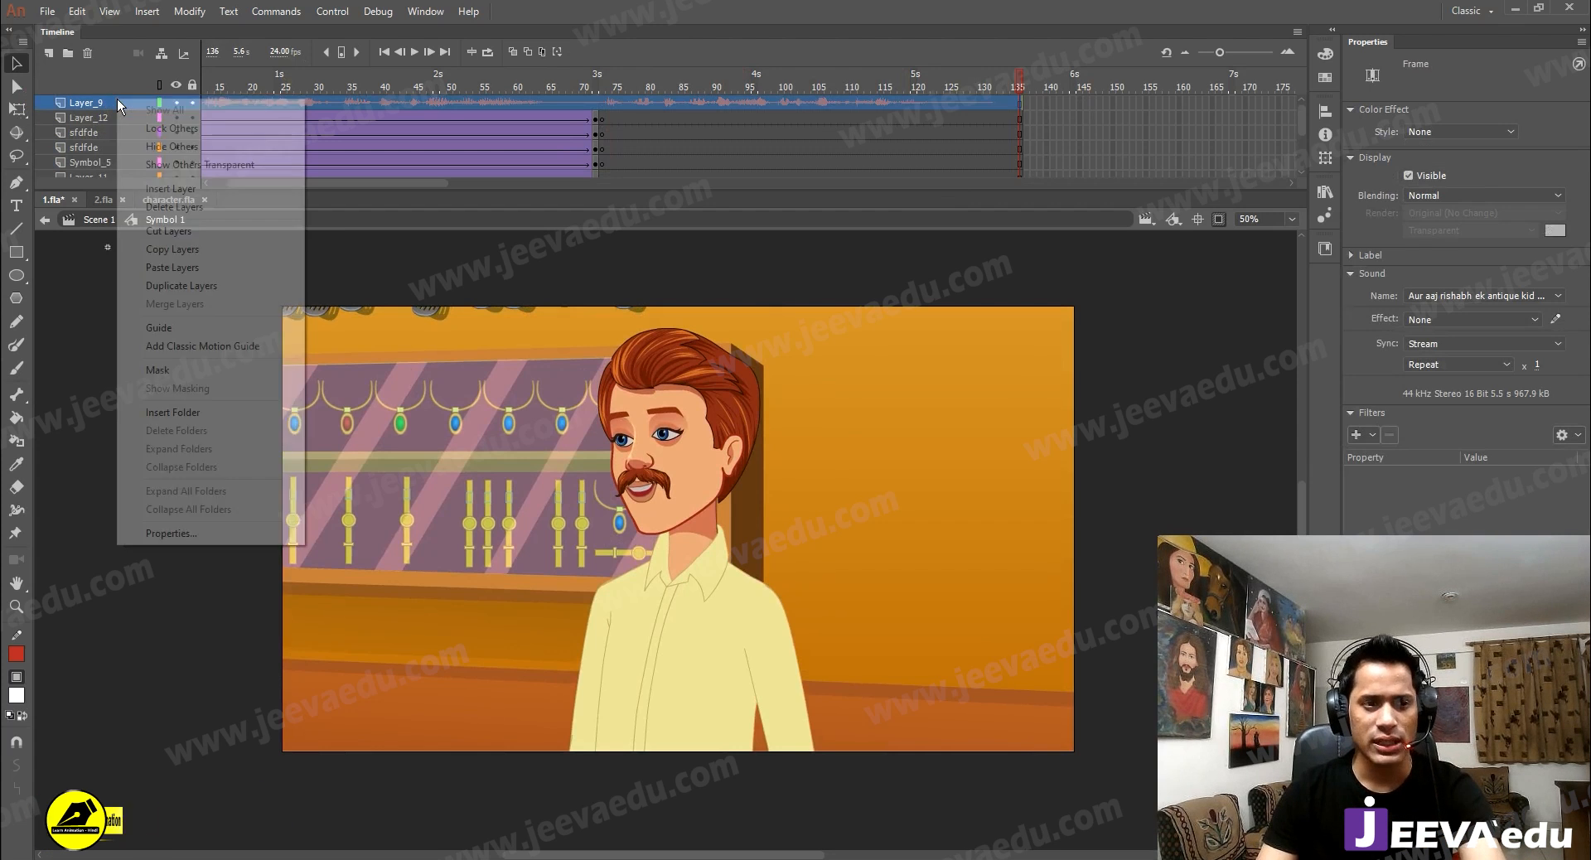
{"action": "left_click", "coordinate": [159, 247]}
{"action": "left_click", "coordinate": [110, 221]}
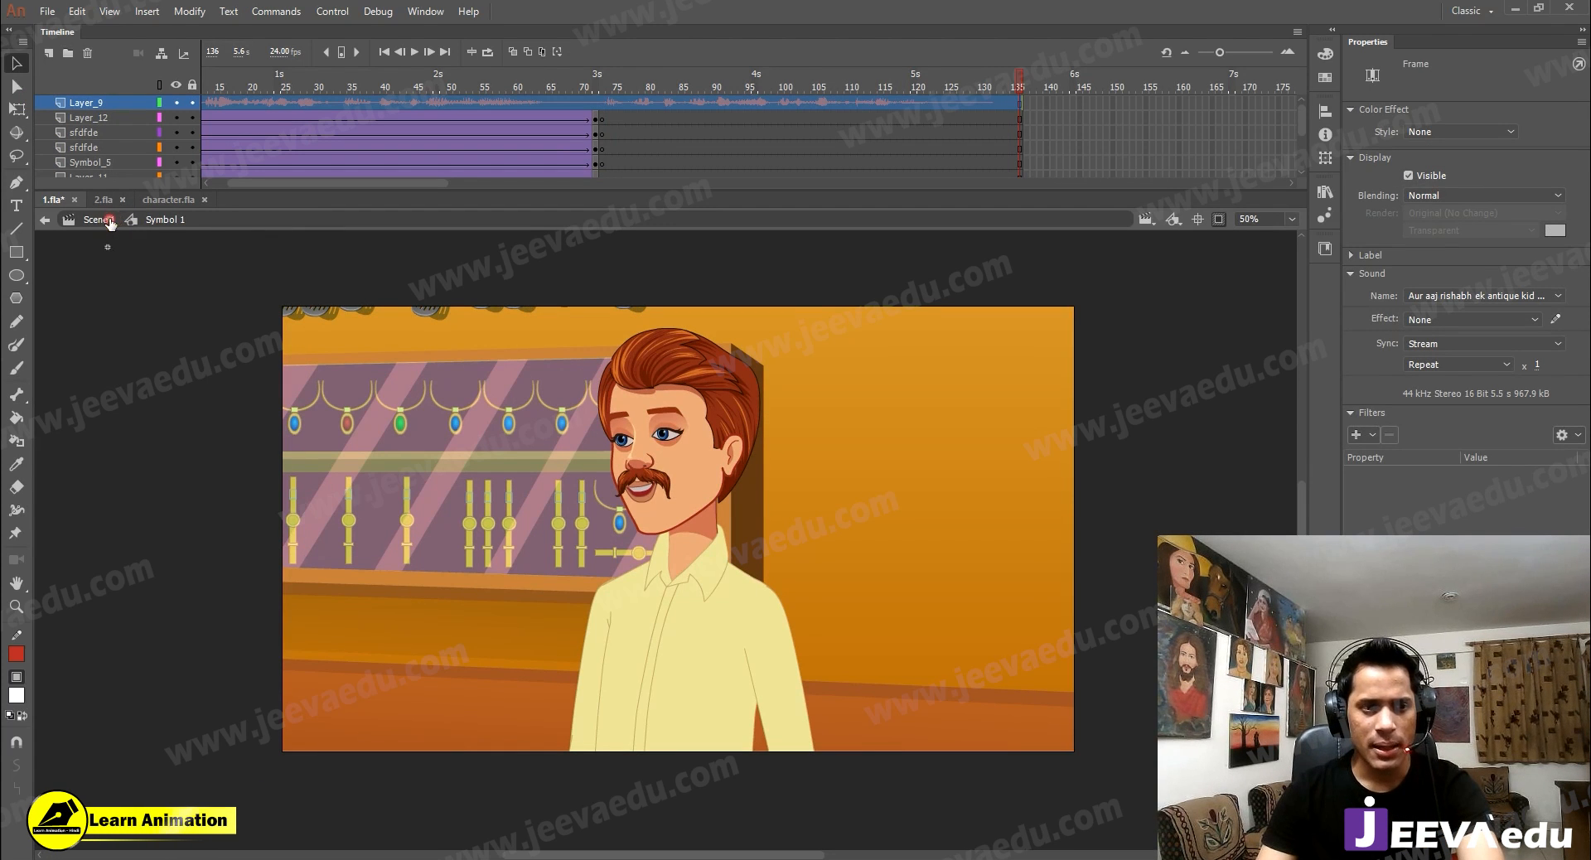
{"action": "scroll", "coordinate": [124, 106], "scroll_direction": "left", "scroll_amount": 2}
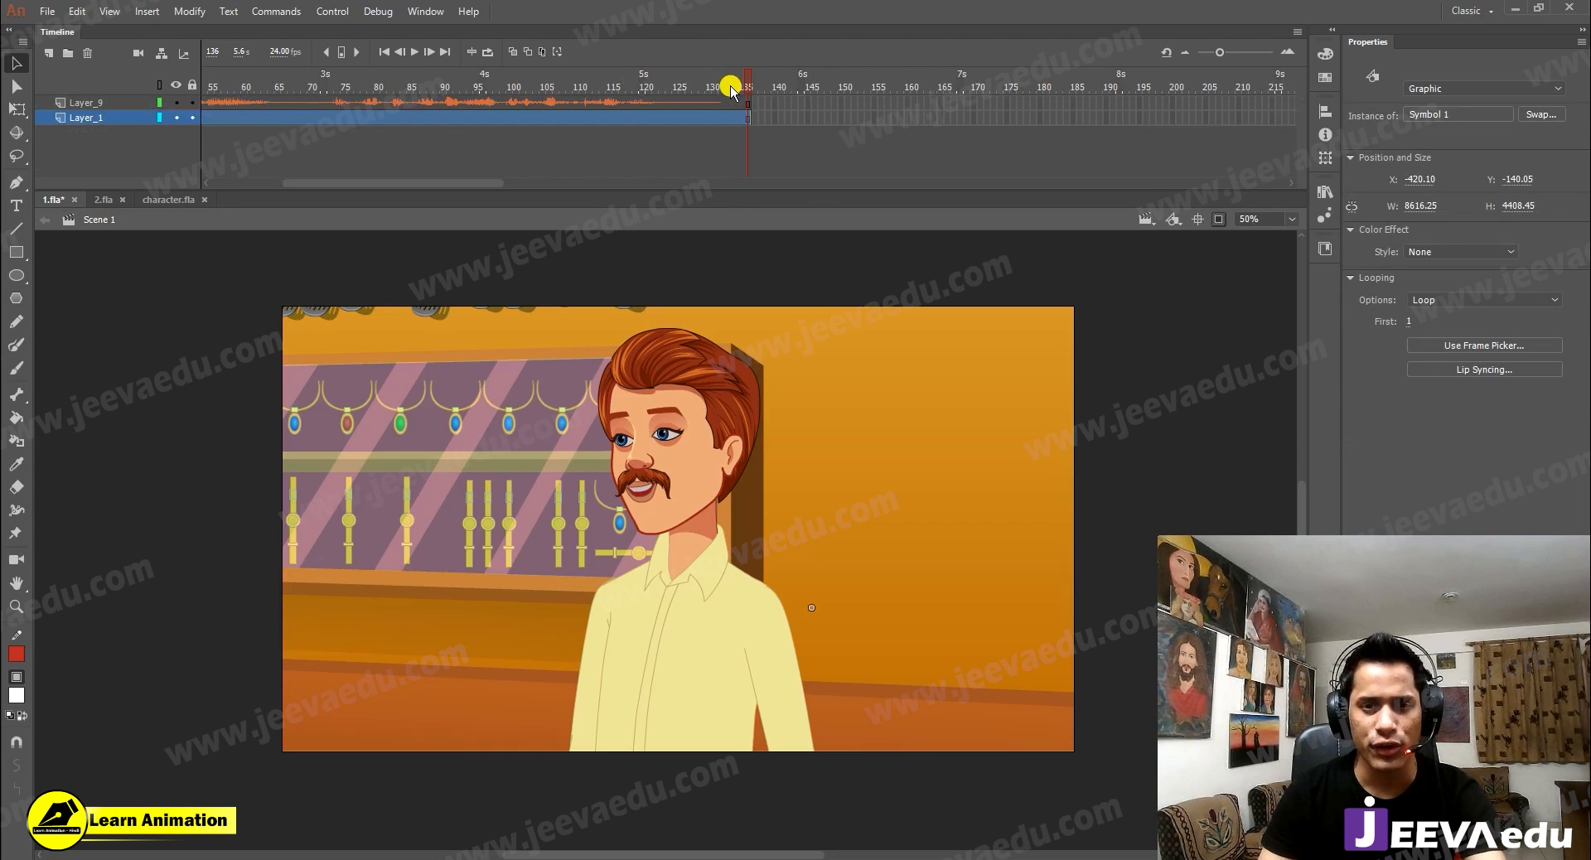
Step: Play Scene 1 to check the pasted dialogue audio against the animation
{"action": "left_click", "coordinate": [83, 103]}
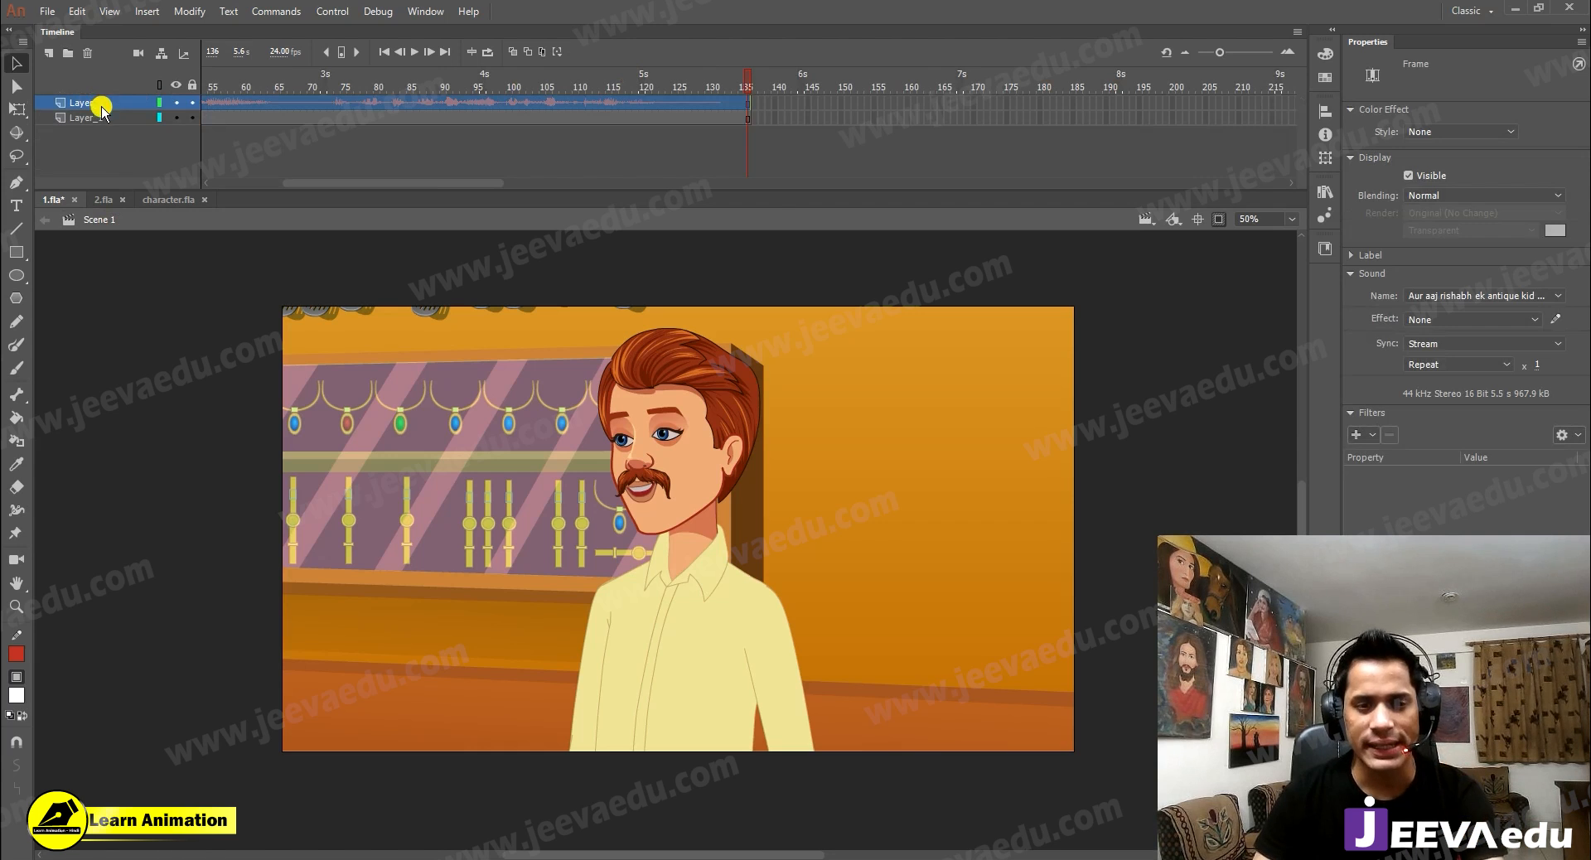
{"action": "left_click", "coordinate": [710, 162]}
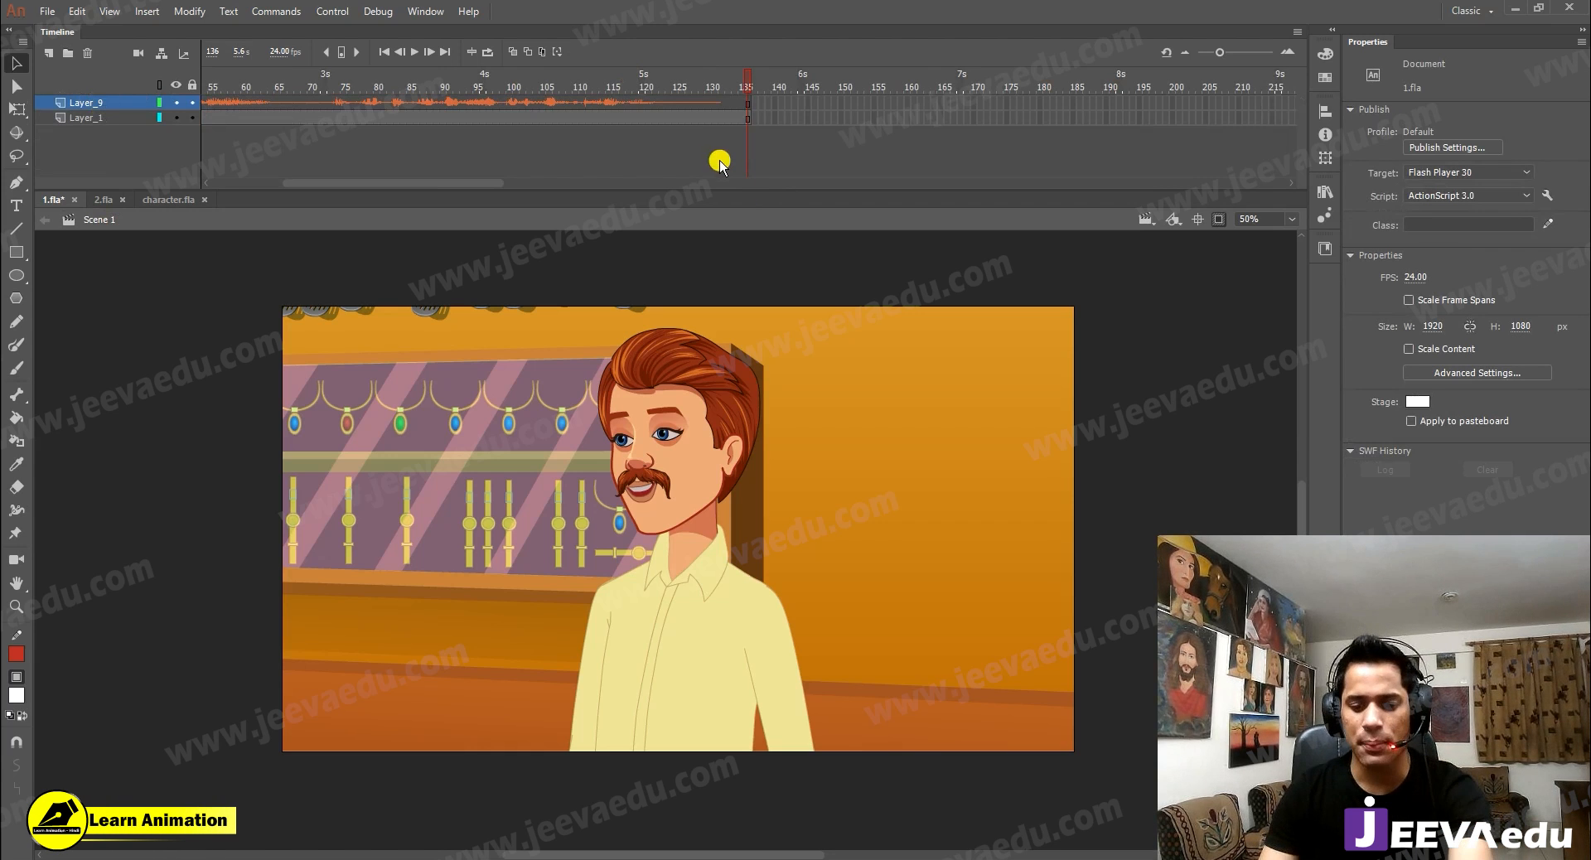
{"action": "key", "text": "Return"}
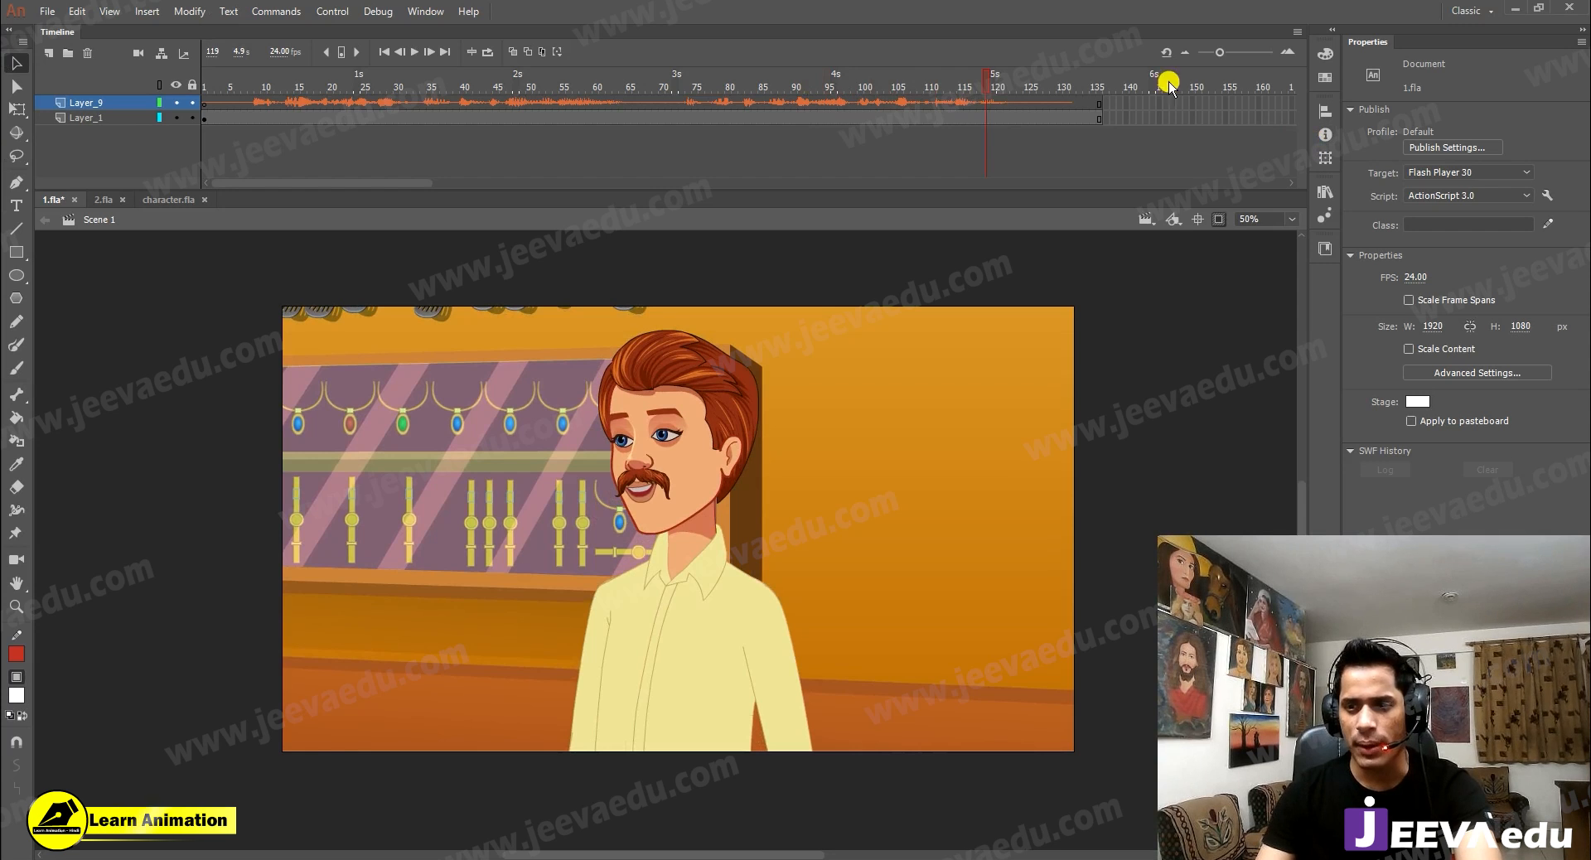
Step: Set the publish JPEG quality to 100 and the audio stream to MP3, 128 kbps, Best quality
{"action": "left_click", "coordinate": [1489, 147]}
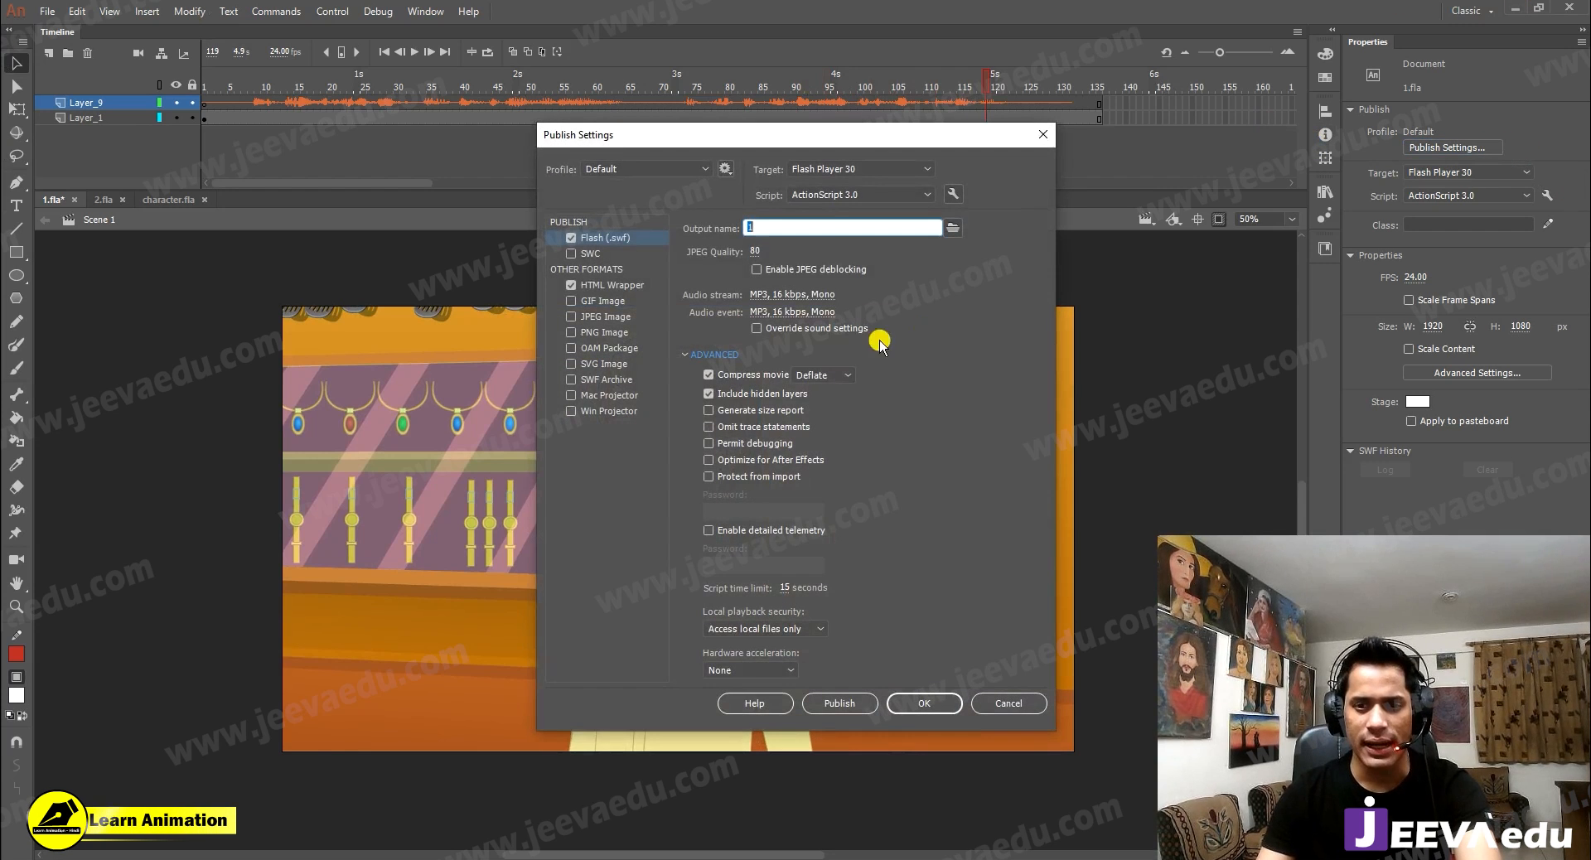
{"action": "left_click_drag", "start_coordinate": [755, 251], "coordinate": [928, 242]}
{"action": "left_click", "coordinate": [794, 297]}
{"action": "left_click", "coordinate": [757, 472]}
{"action": "left_click", "coordinate": [757, 526]}
{"action": "left_click", "coordinate": [757, 447]}
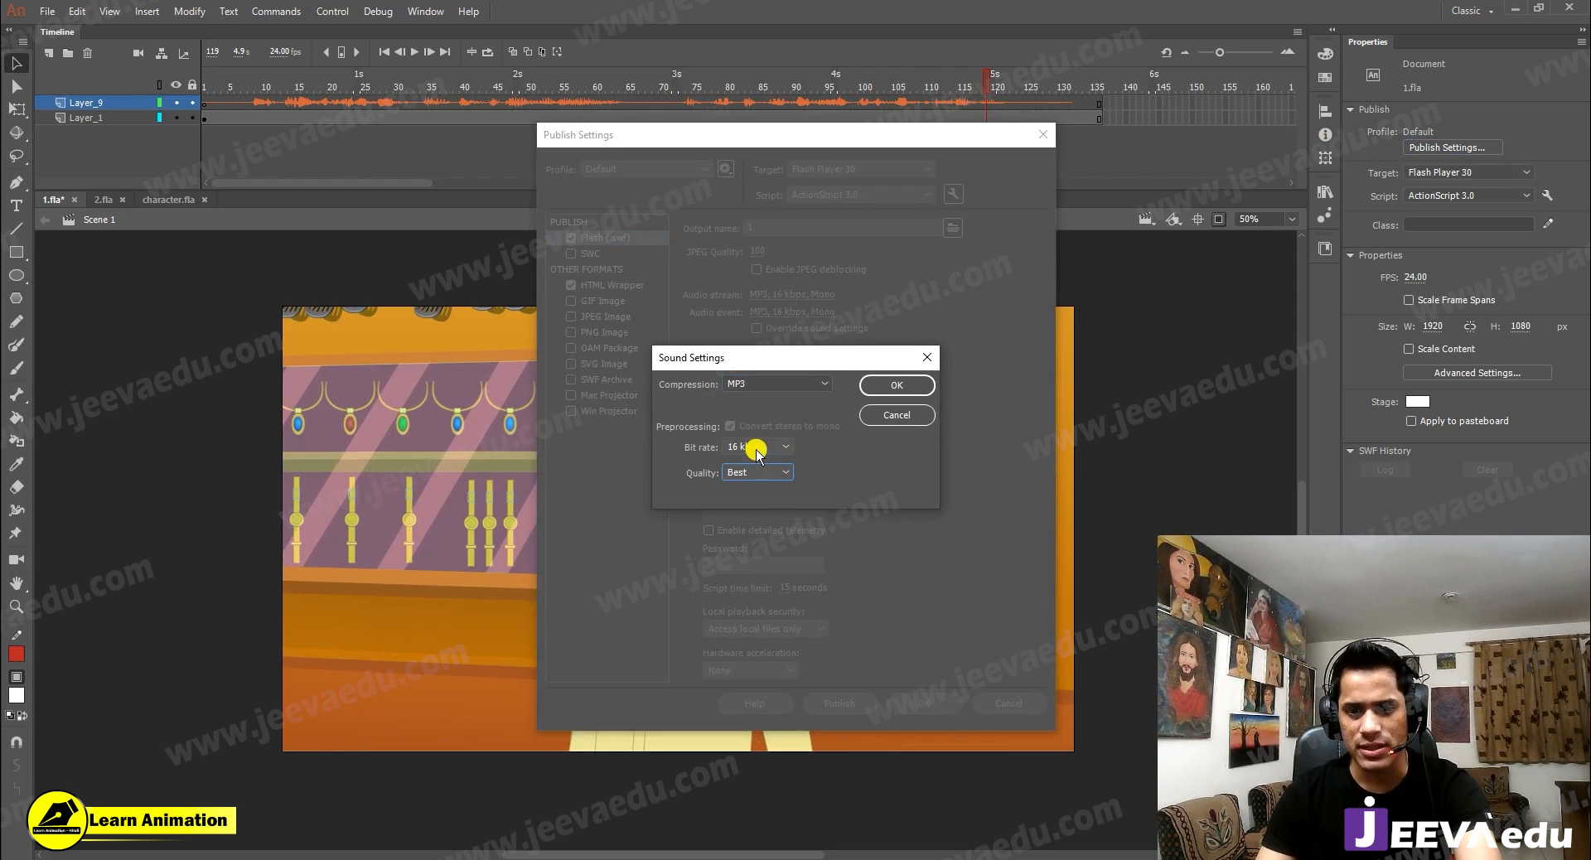
{"action": "left_click", "coordinate": [763, 647]}
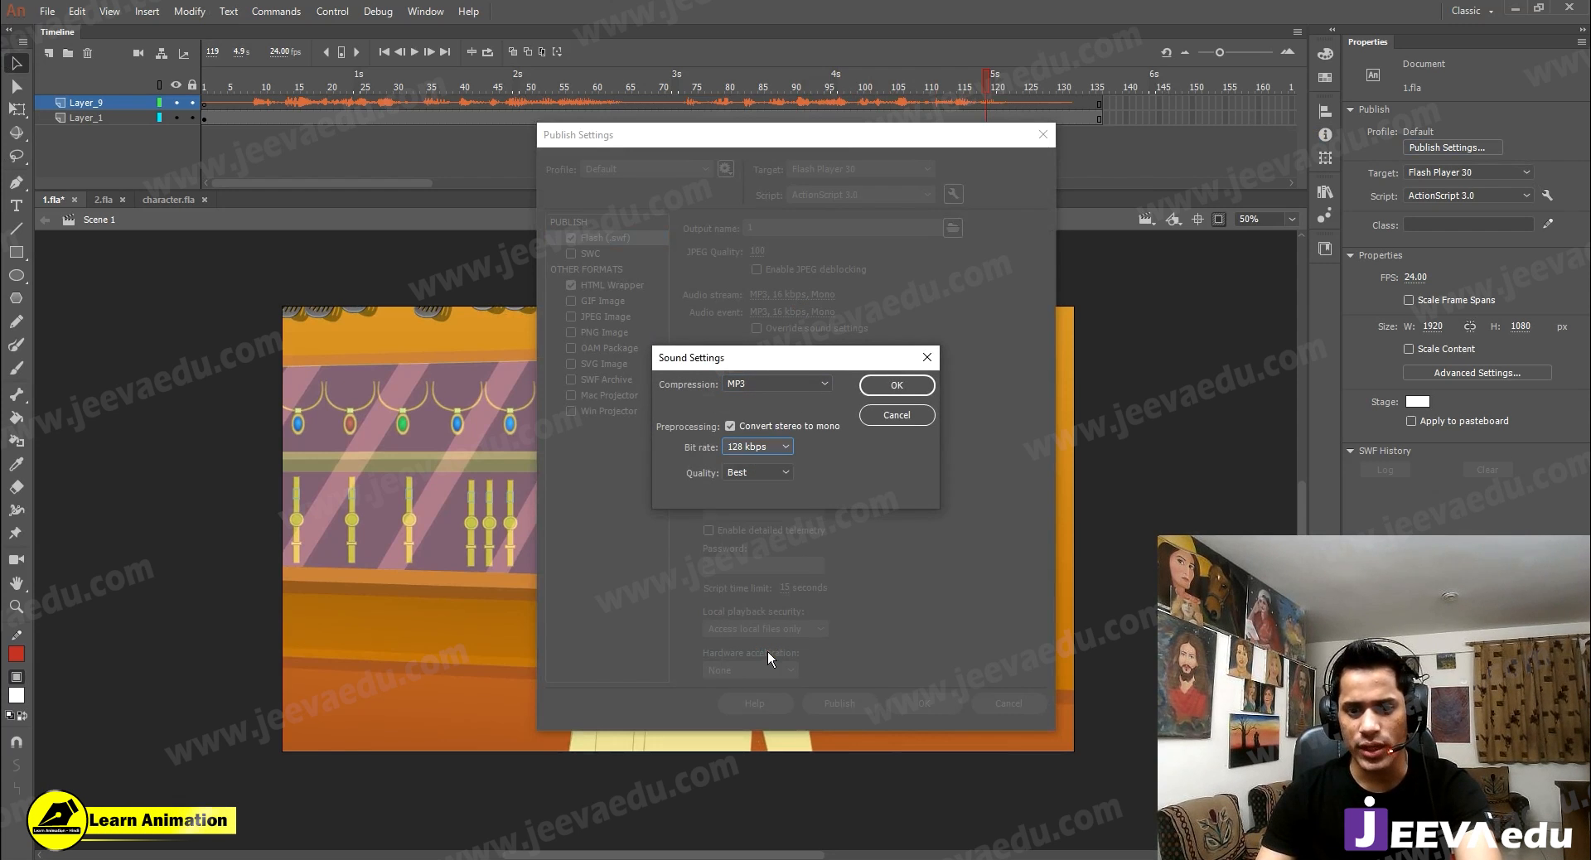
{"action": "left_click", "coordinate": [897, 385]}
Step: Set the audio event compression to MP3, 128 kbps, Best quality, and accept the publish settings
{"action": "left_click", "coordinate": [814, 312]}
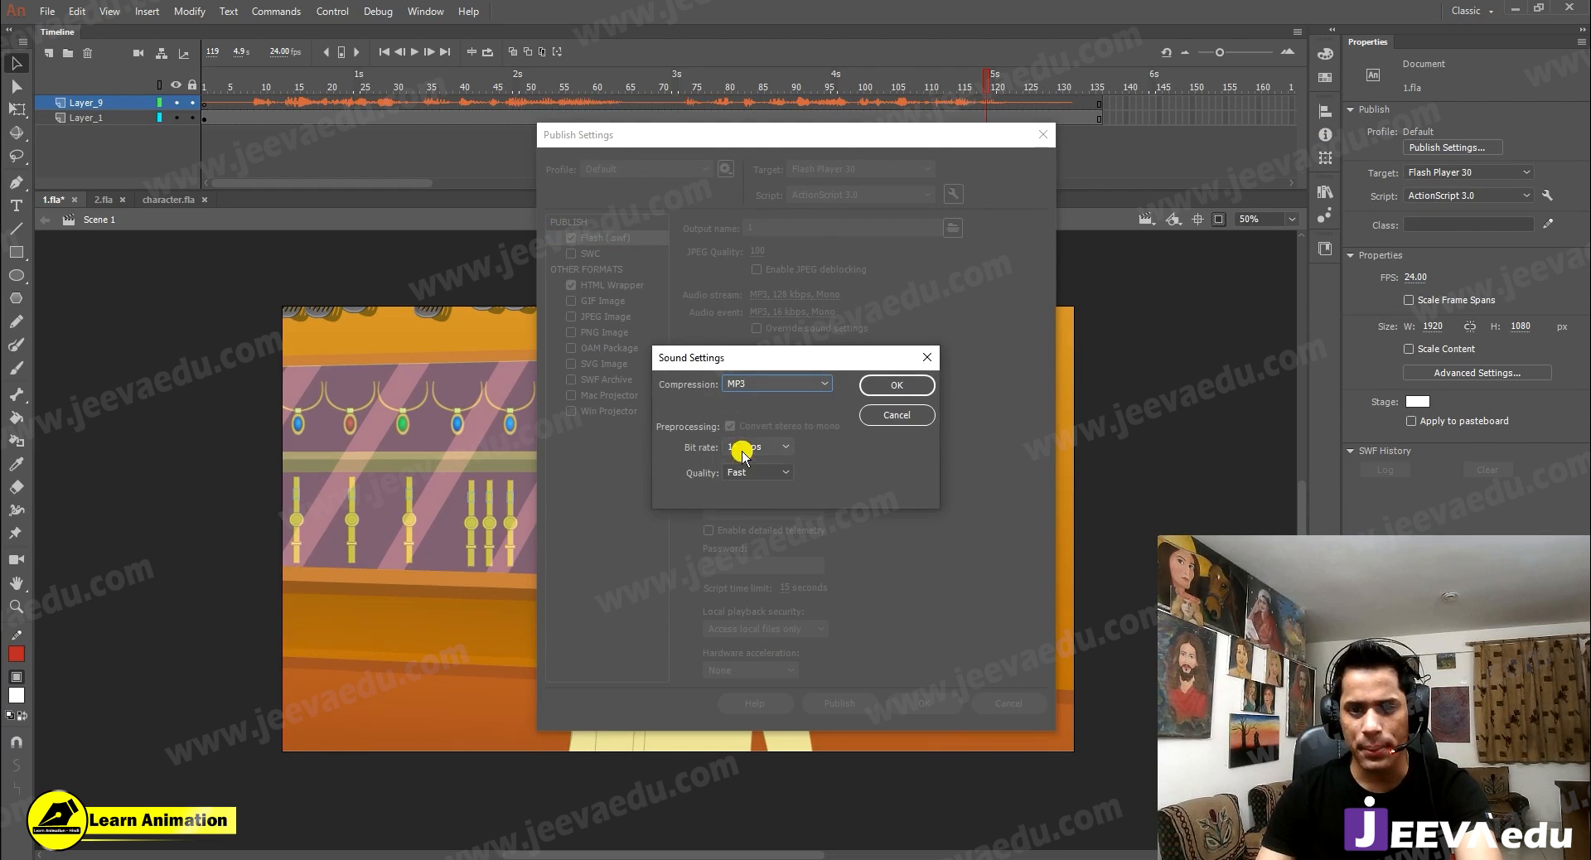
{"action": "left_click", "coordinate": [756, 447]}
{"action": "left_click", "coordinate": [756, 647]}
{"action": "left_click", "coordinate": [757, 472]}
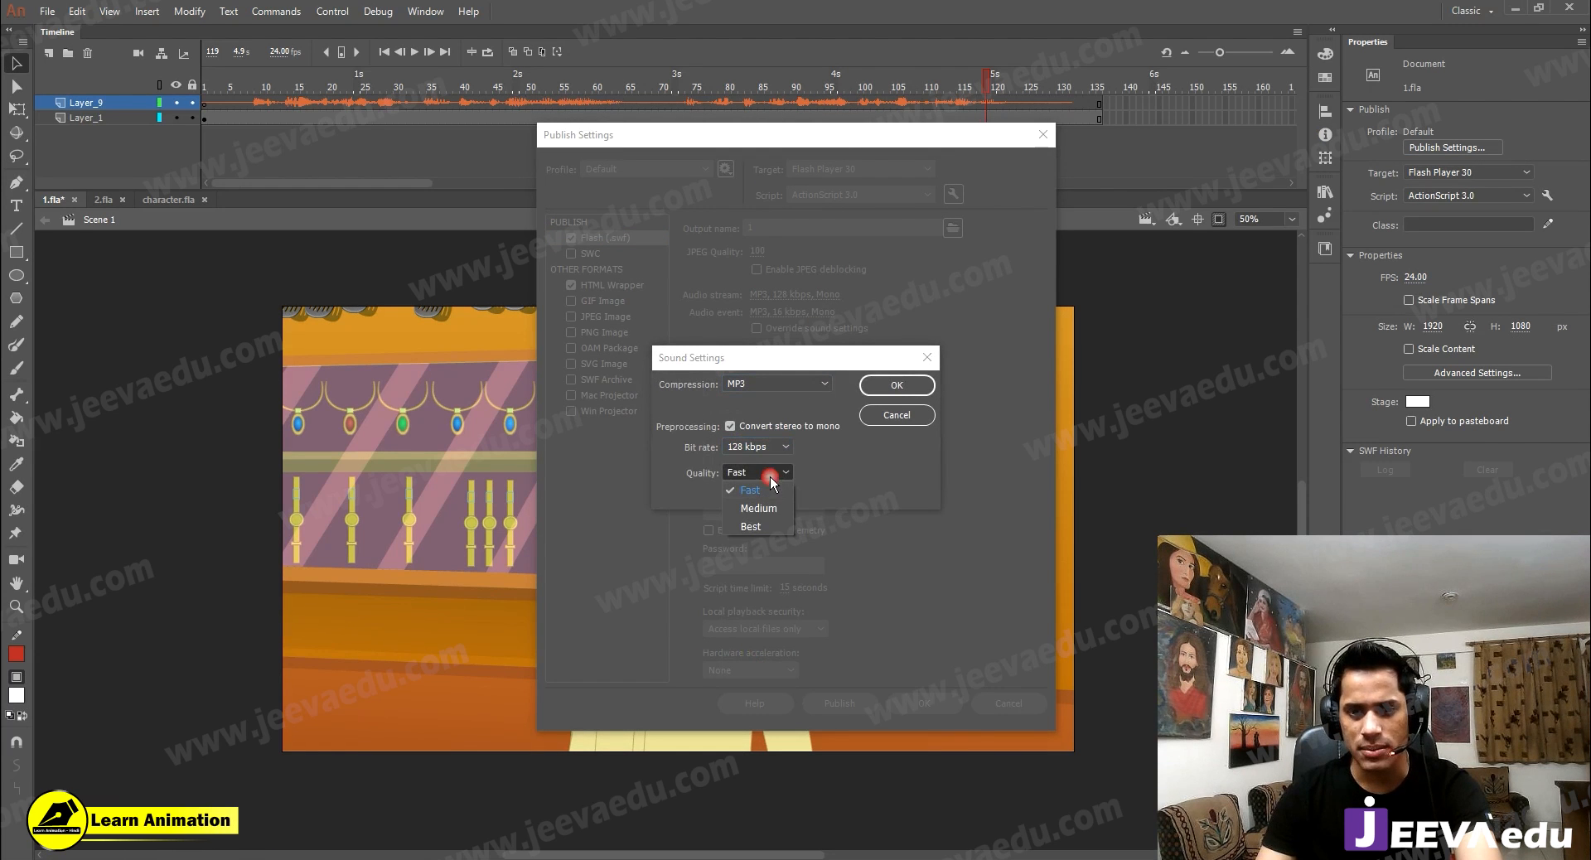
{"action": "left_click", "coordinate": [757, 526]}
{"action": "left_click", "coordinate": [874, 386]}
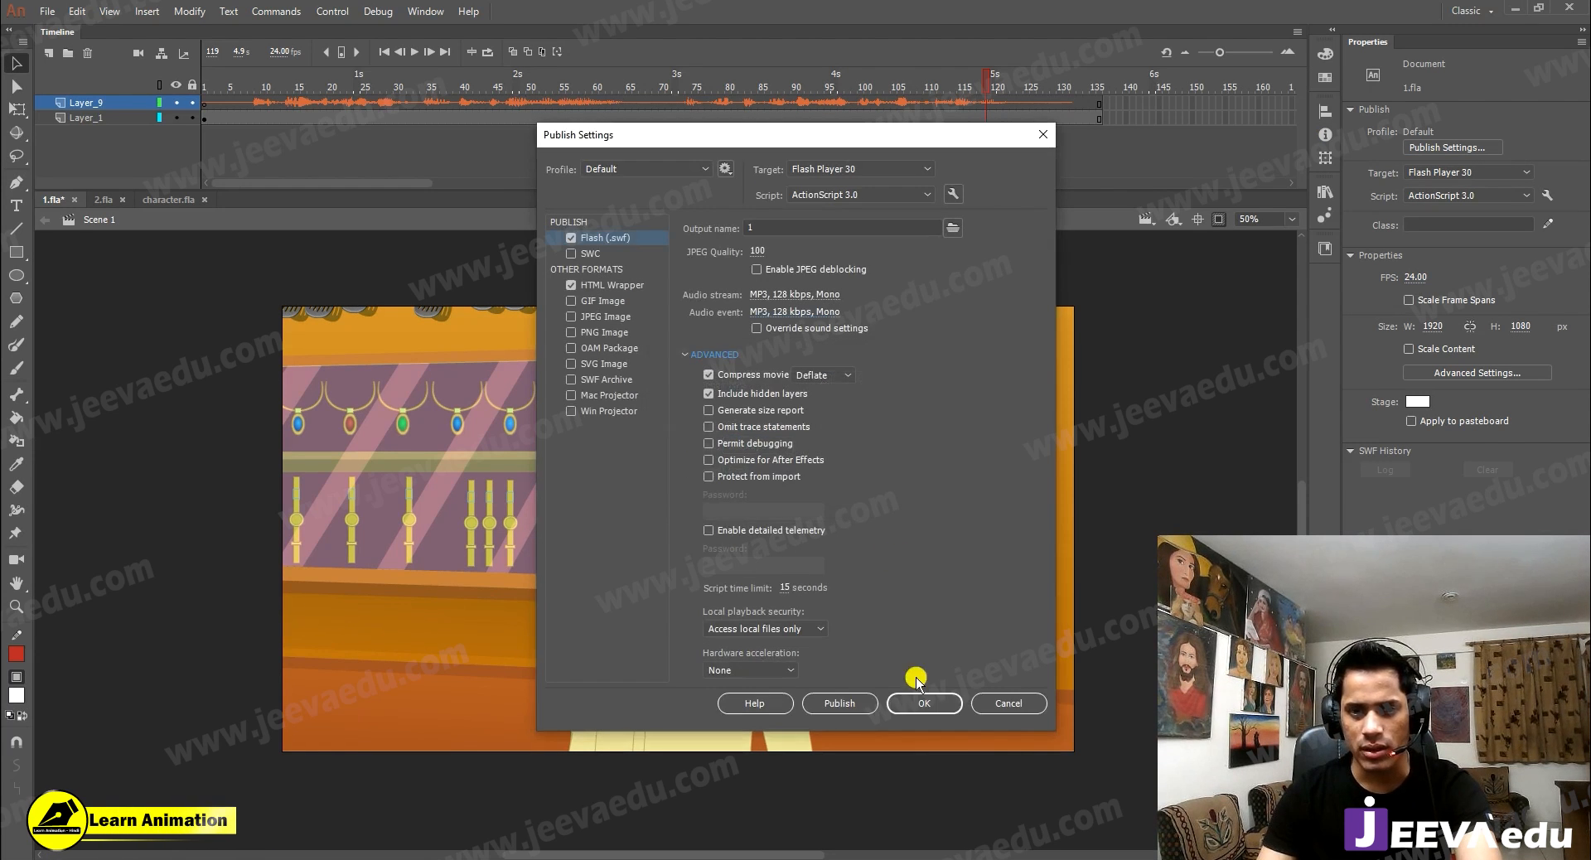
{"action": "left_click", "coordinate": [922, 703]}
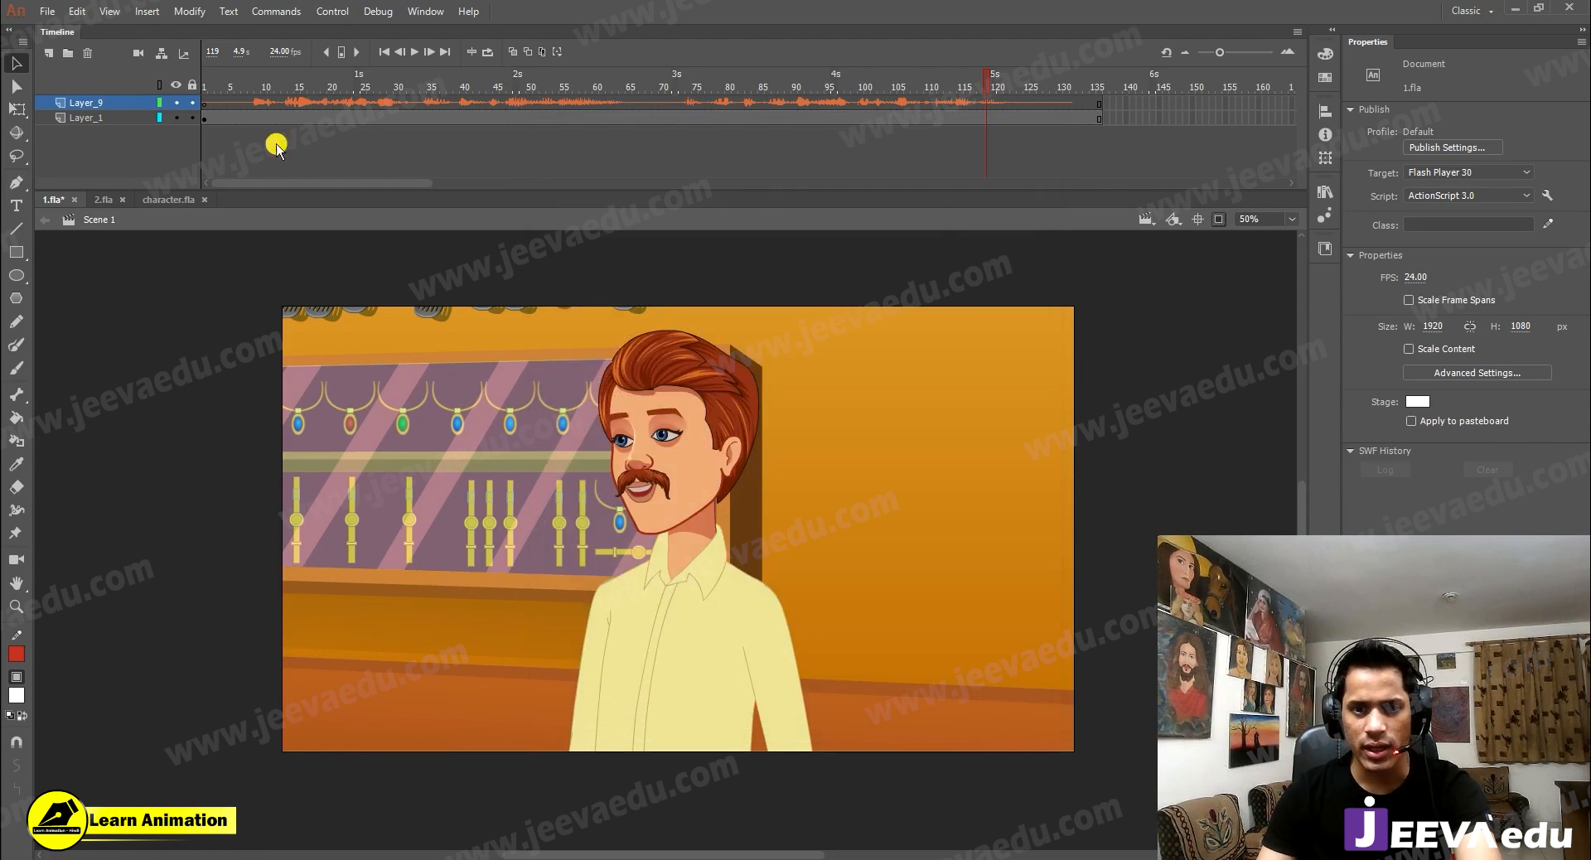
Step: Export the scene as the video 1.mov on the Desktop with Adobe Media Encoder conversion enabled, and dismiss the encoder notice
{"action": "left_click", "coordinate": [39, 15]}
{"action": "mouse_move", "coordinate": [71, 280]}
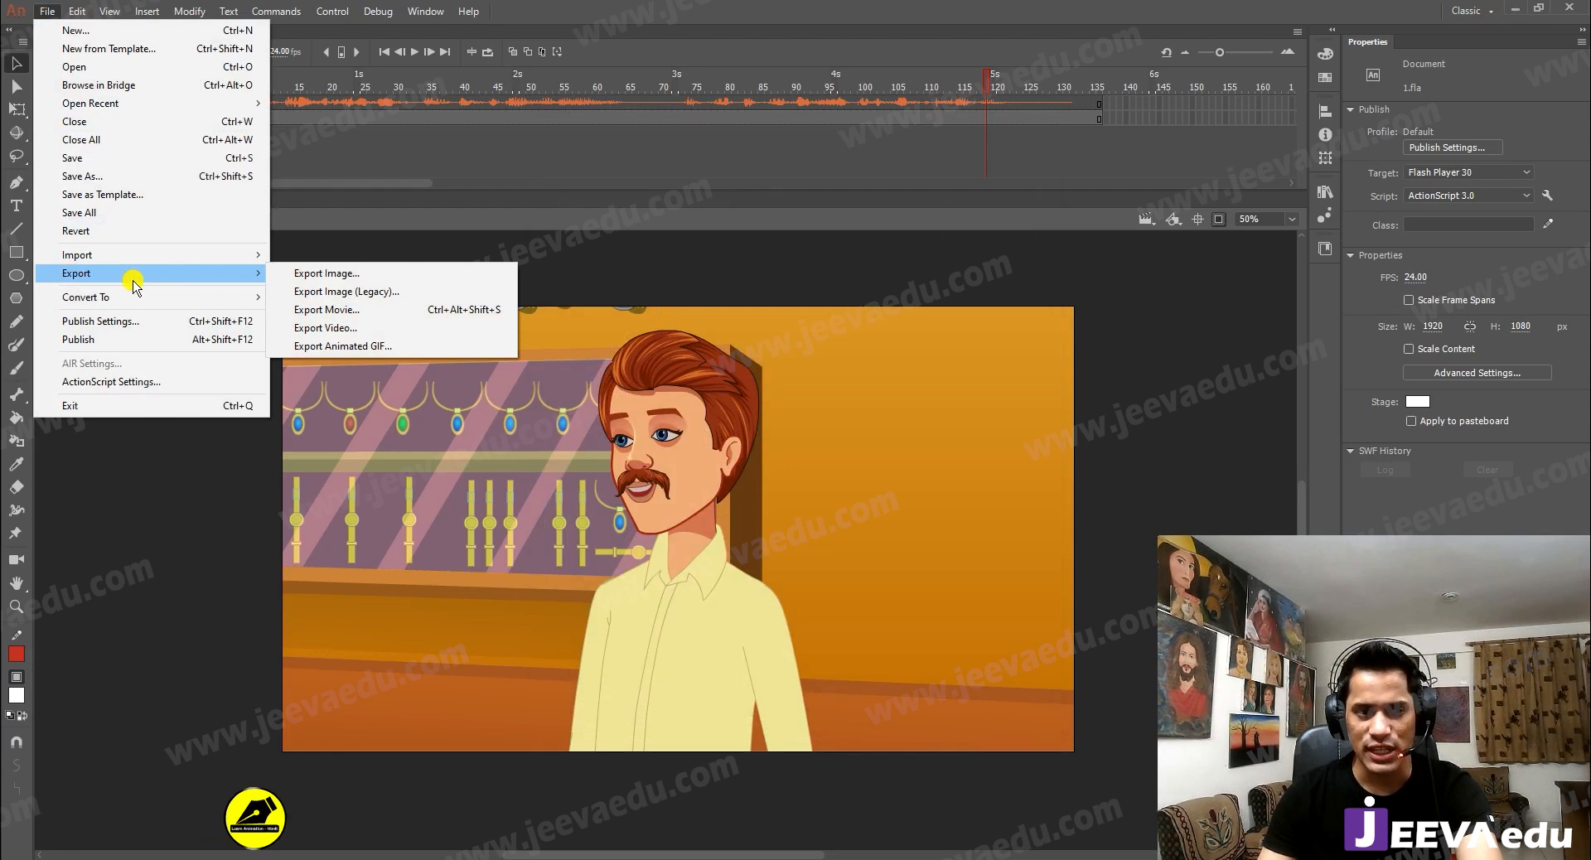
{"action": "left_click", "coordinate": [408, 332]}
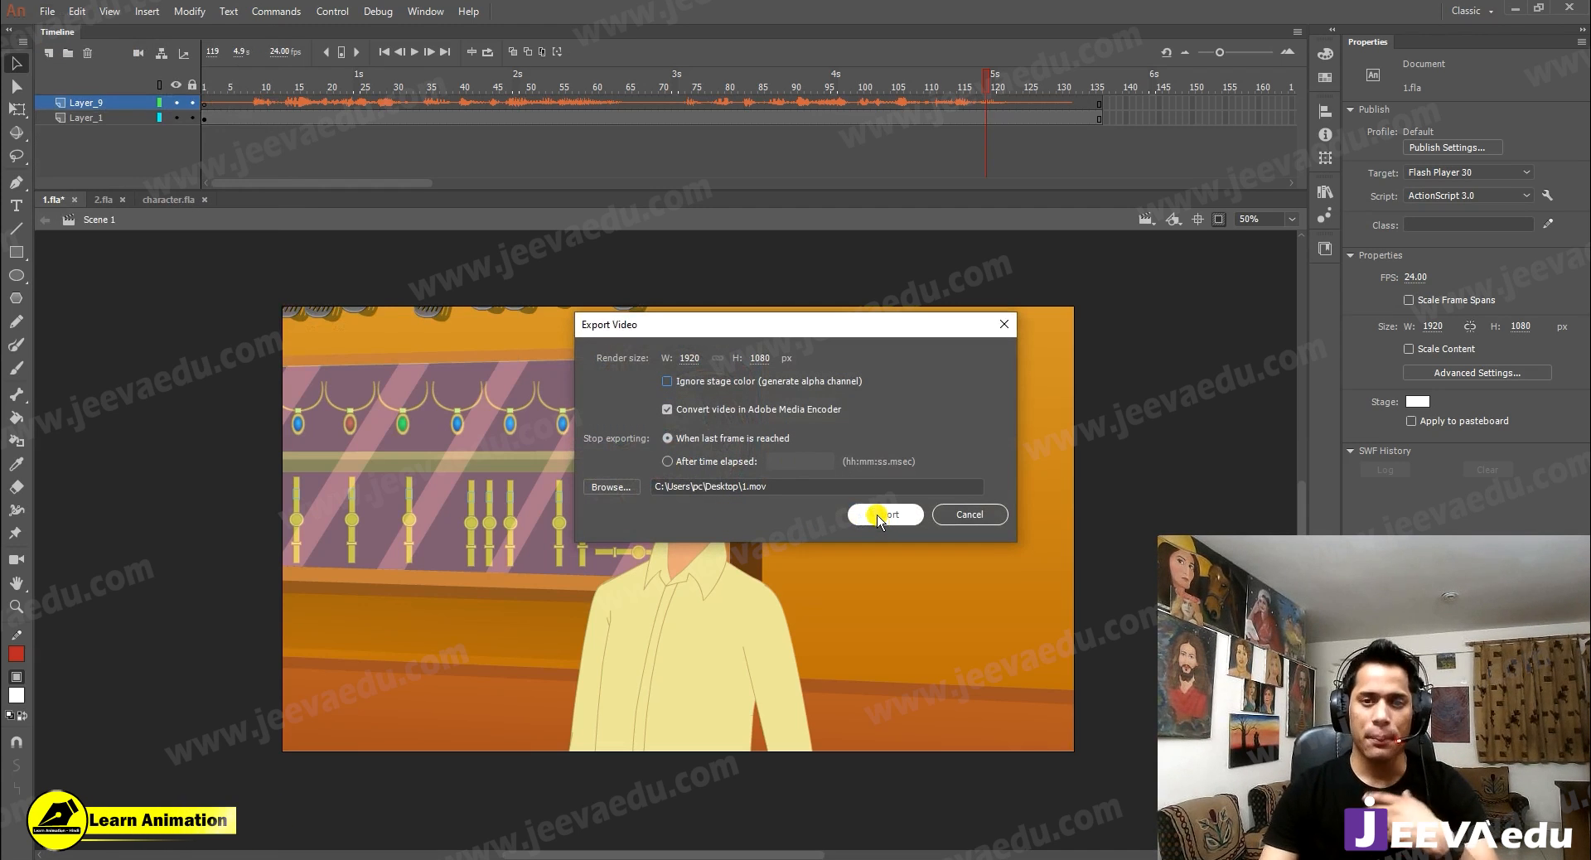
{"action": "left_click", "coordinate": [615, 491]}
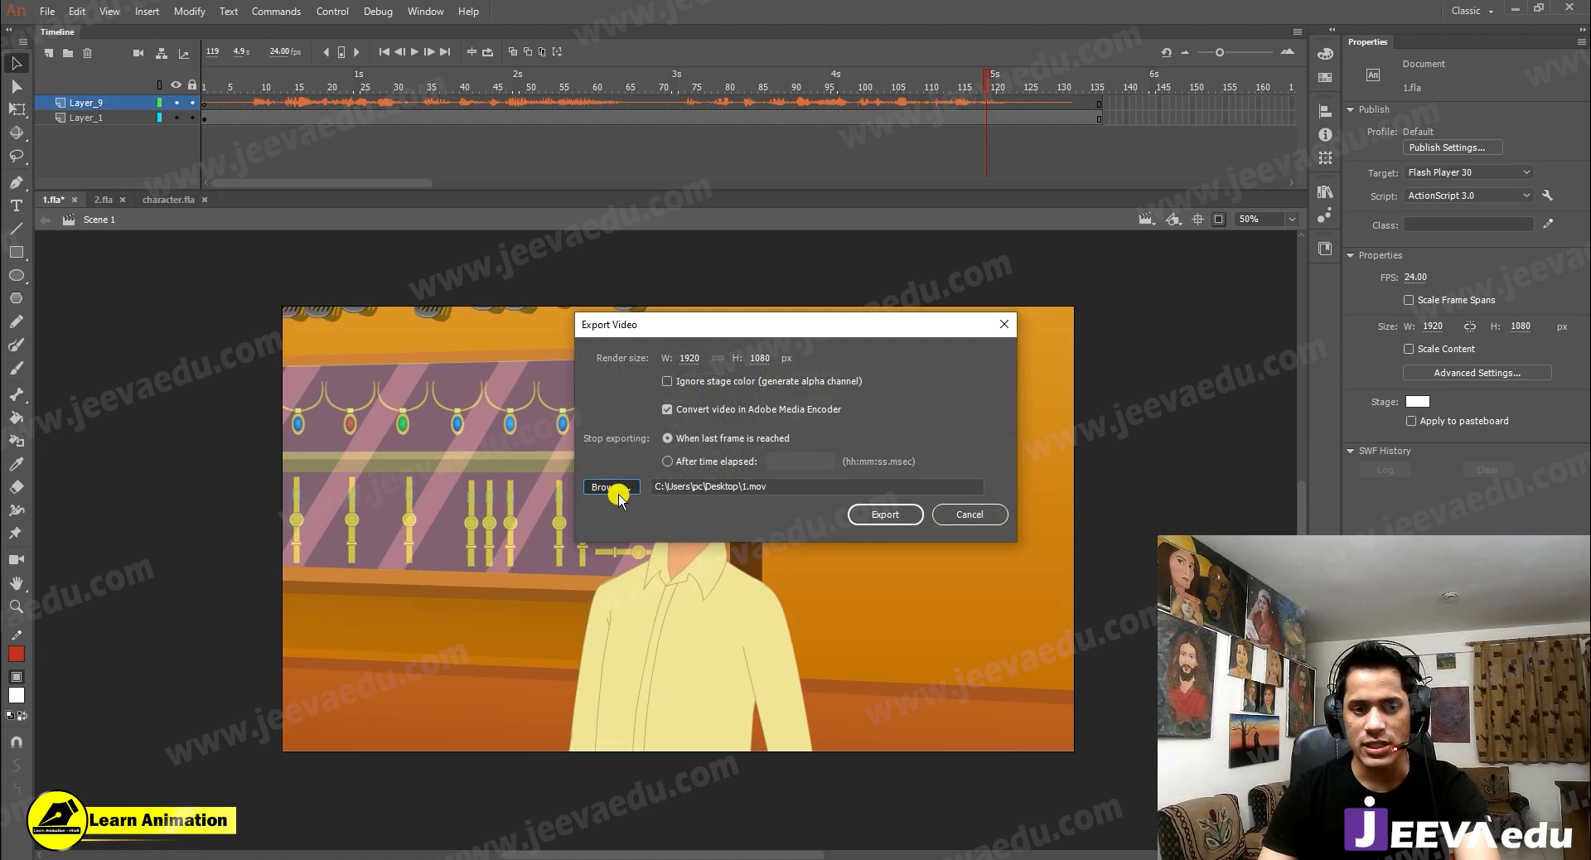
{"action": "left_click_drag", "start_coordinate": [748, 362], "coordinate": [497, 271]}
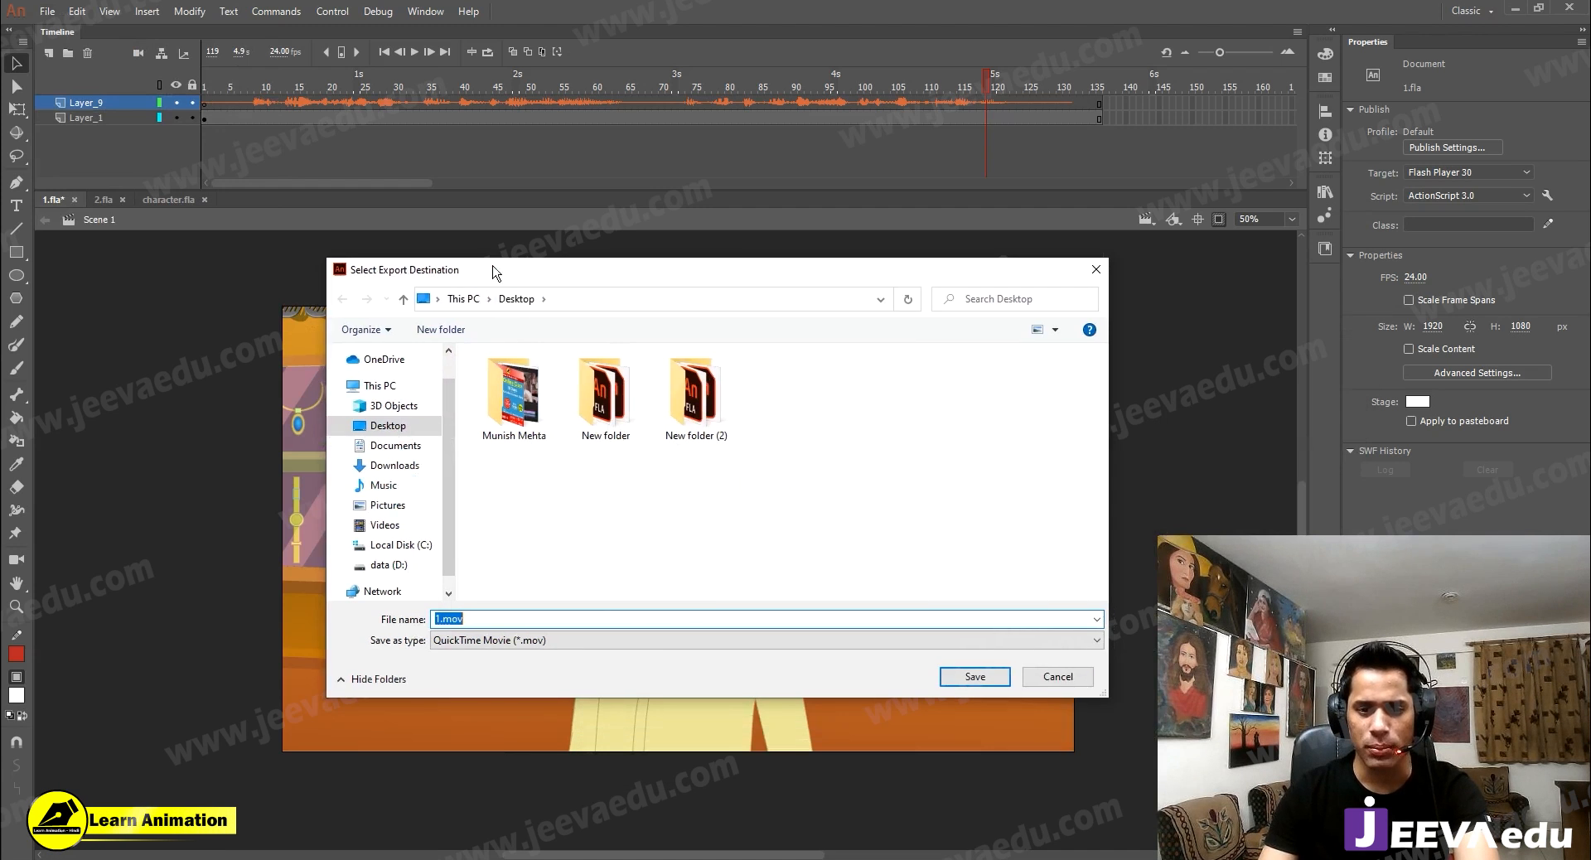
{"action": "left_click", "coordinate": [394, 430]}
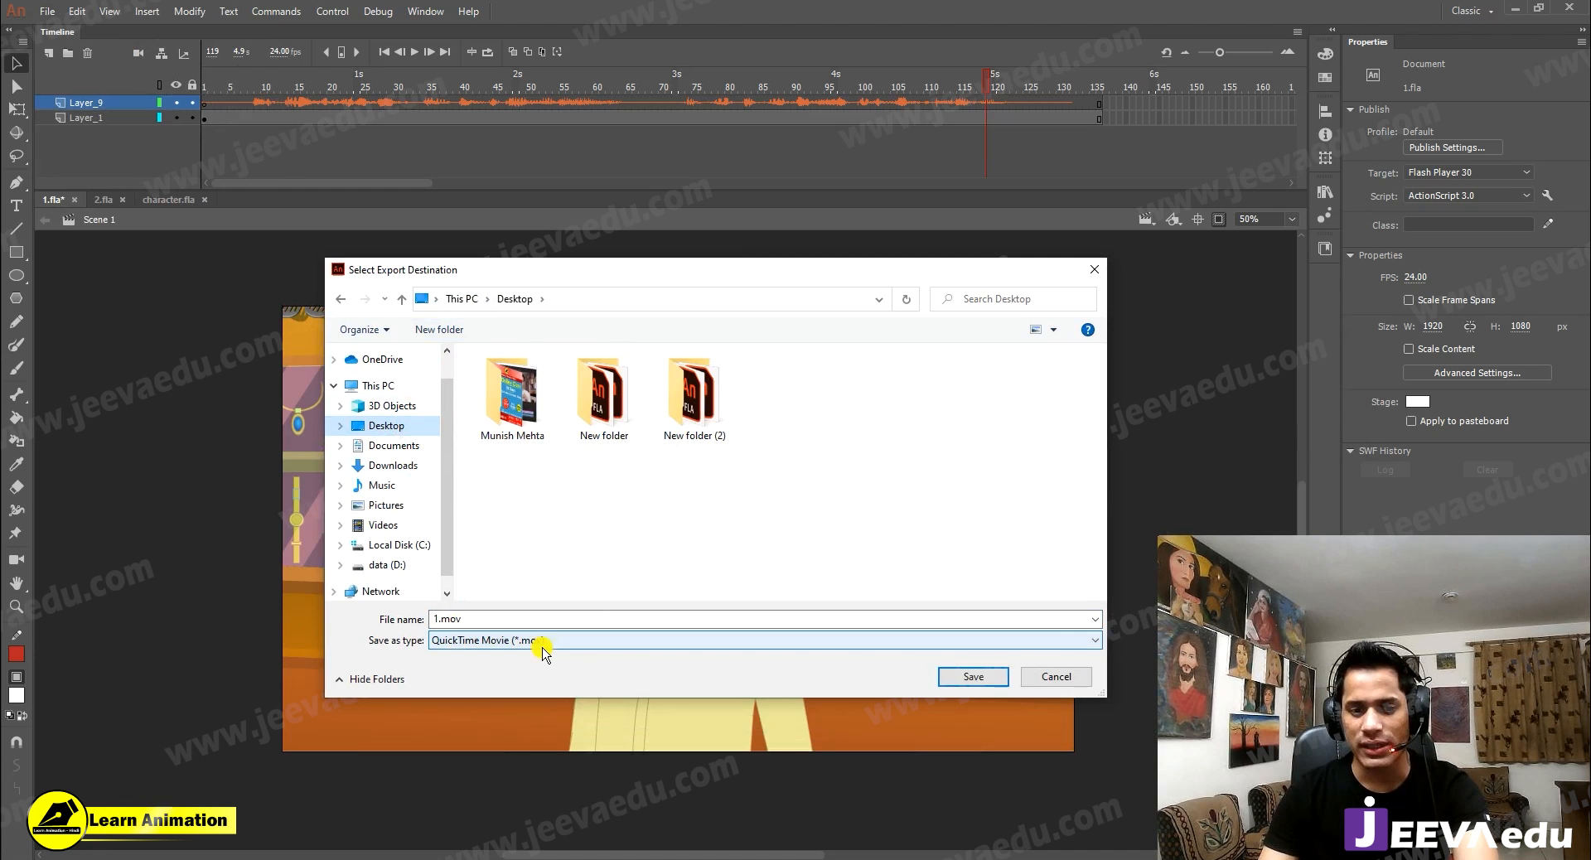
{"action": "left_click", "coordinate": [961, 681]}
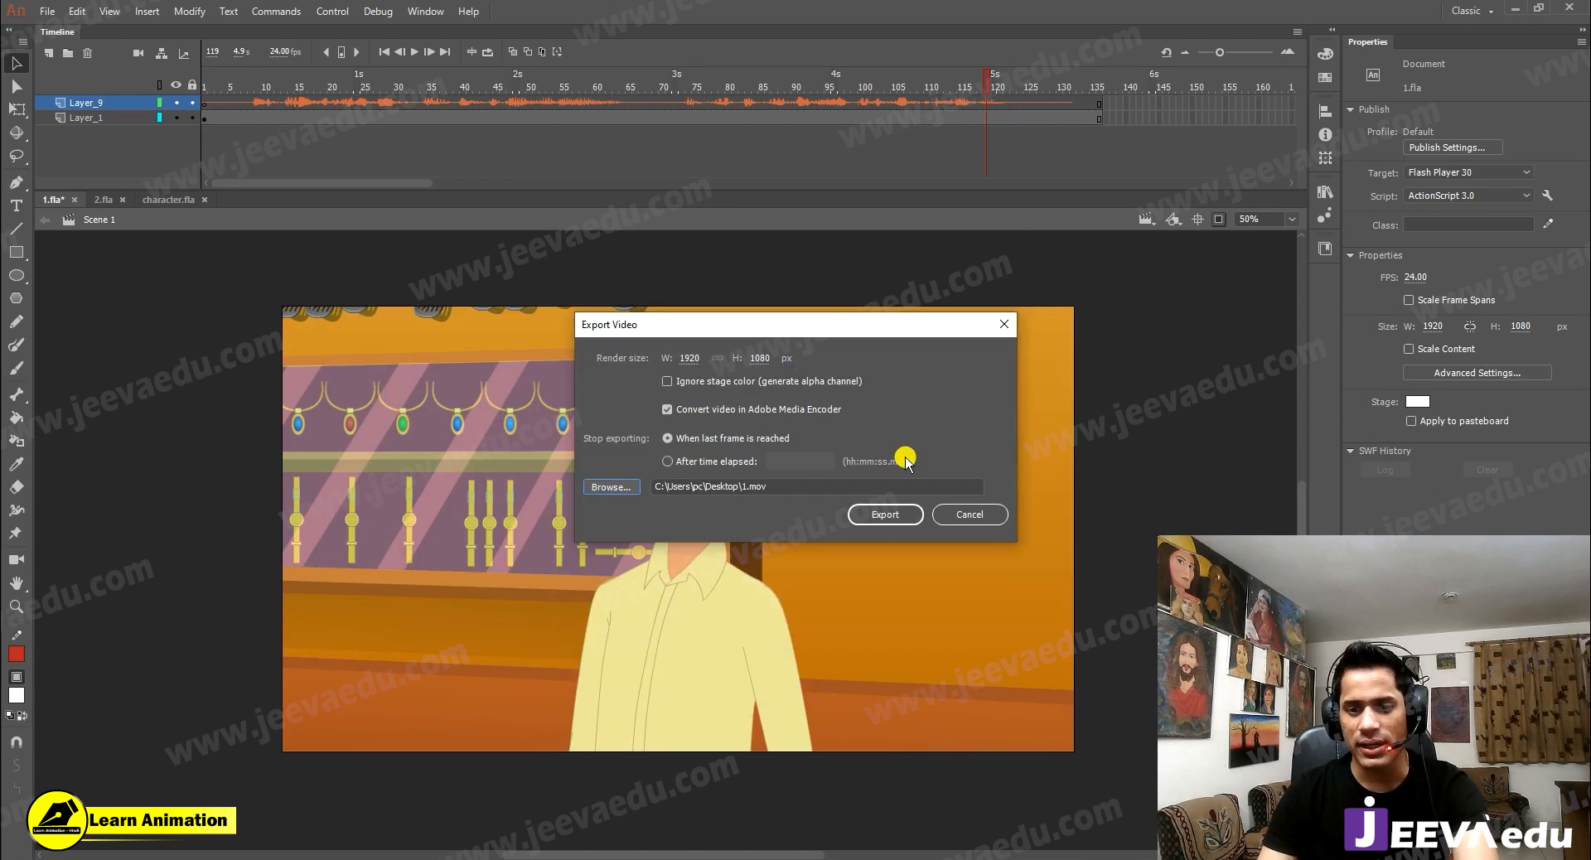
{"action": "left_click", "coordinate": [888, 516]}
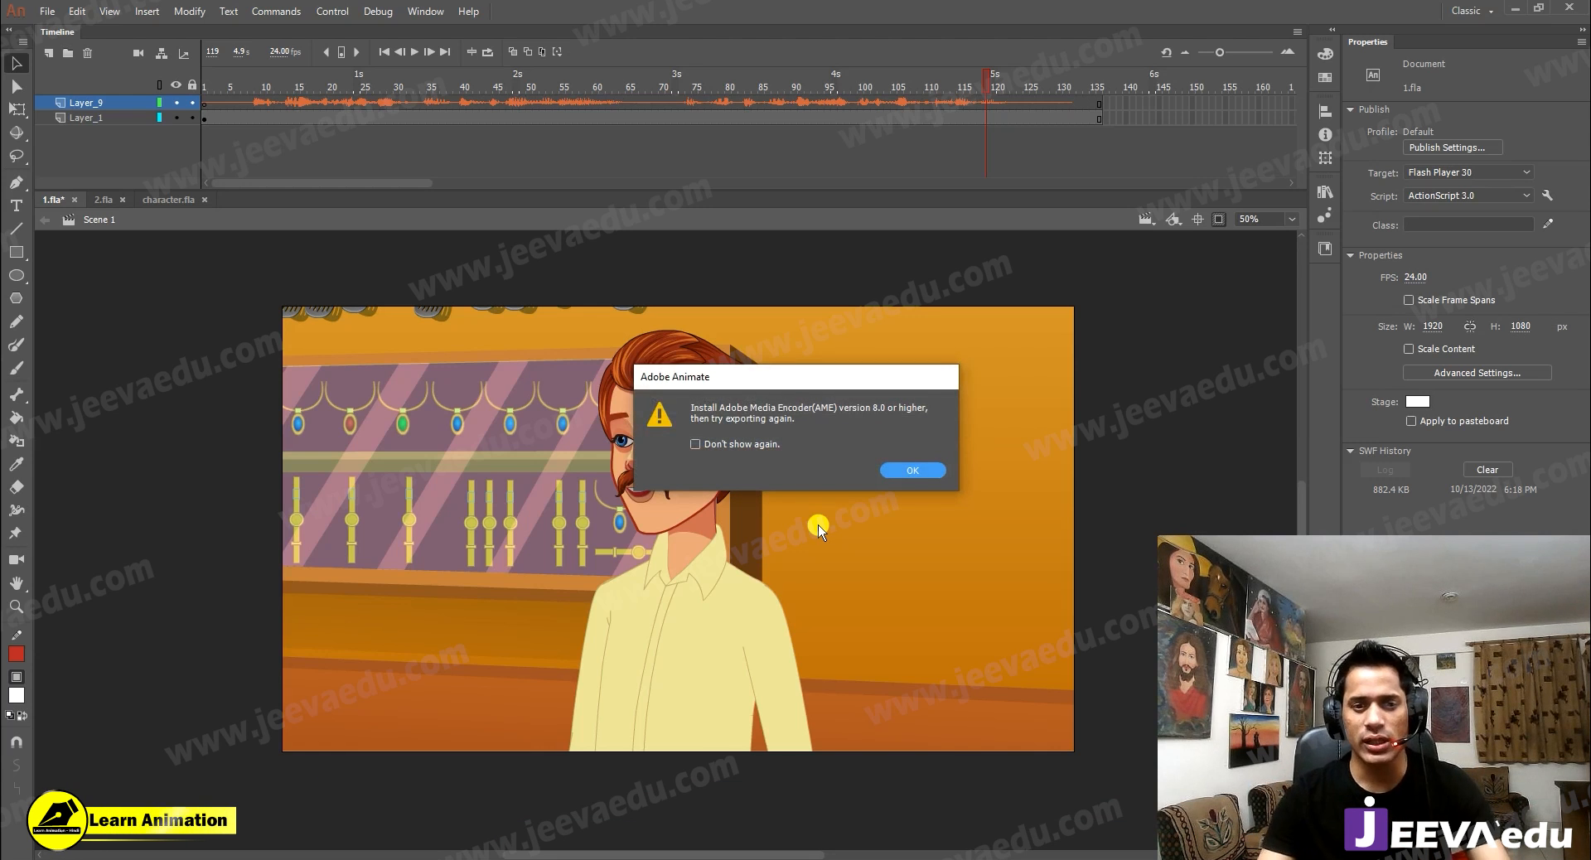
{"action": "left_click", "coordinate": [905, 474]}
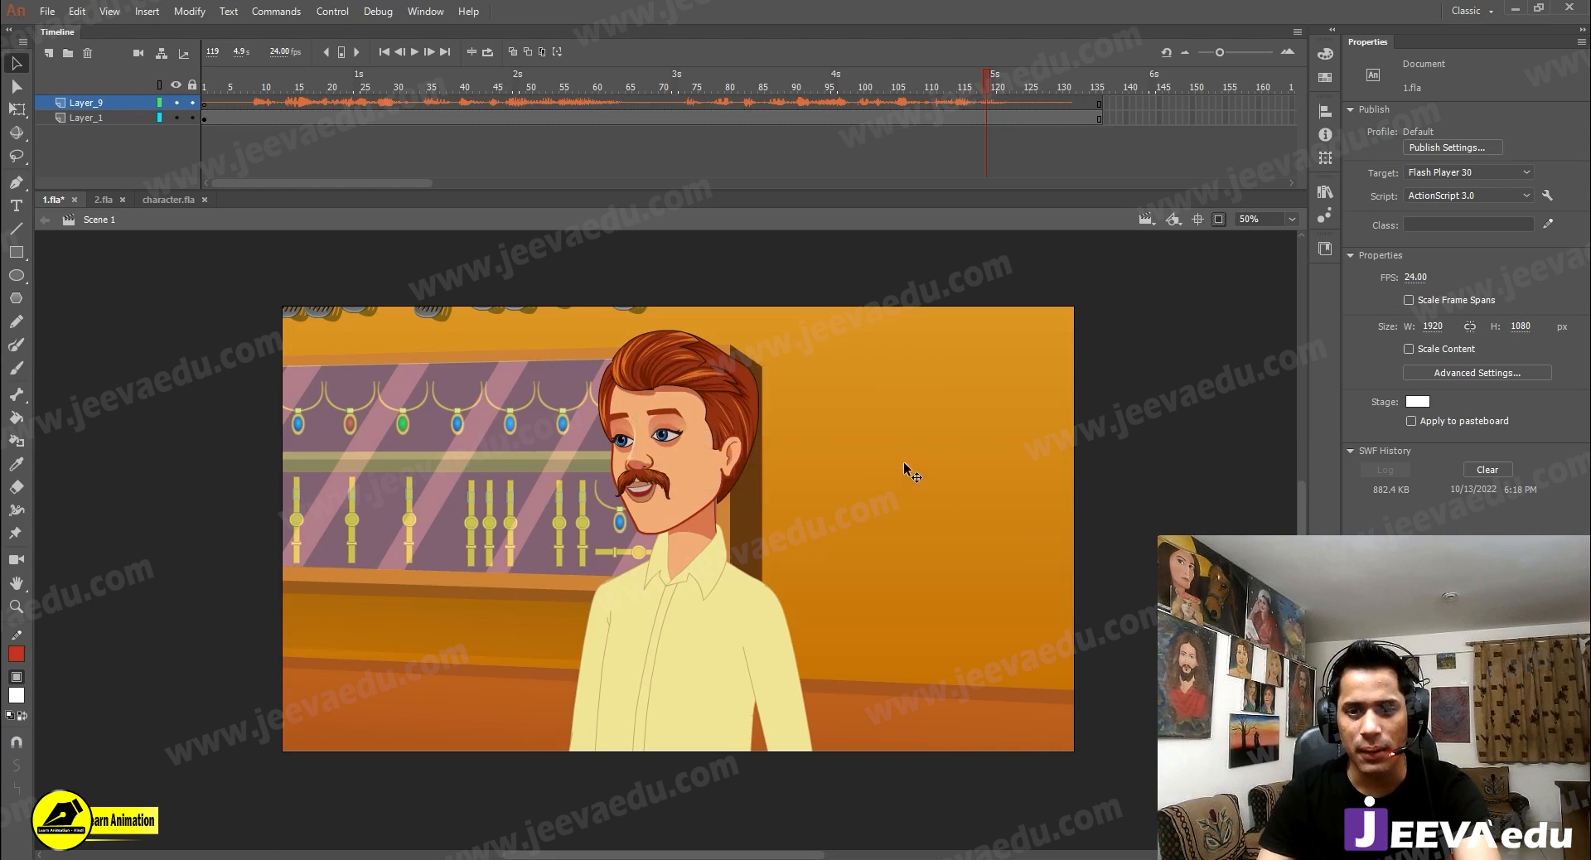
Step: Check the desktop for the exported 1.mov, return to Adobe Animate and scrub the 1.fla scene back to its opening frames
{"action": "left_click", "coordinate": [1512, 12]}
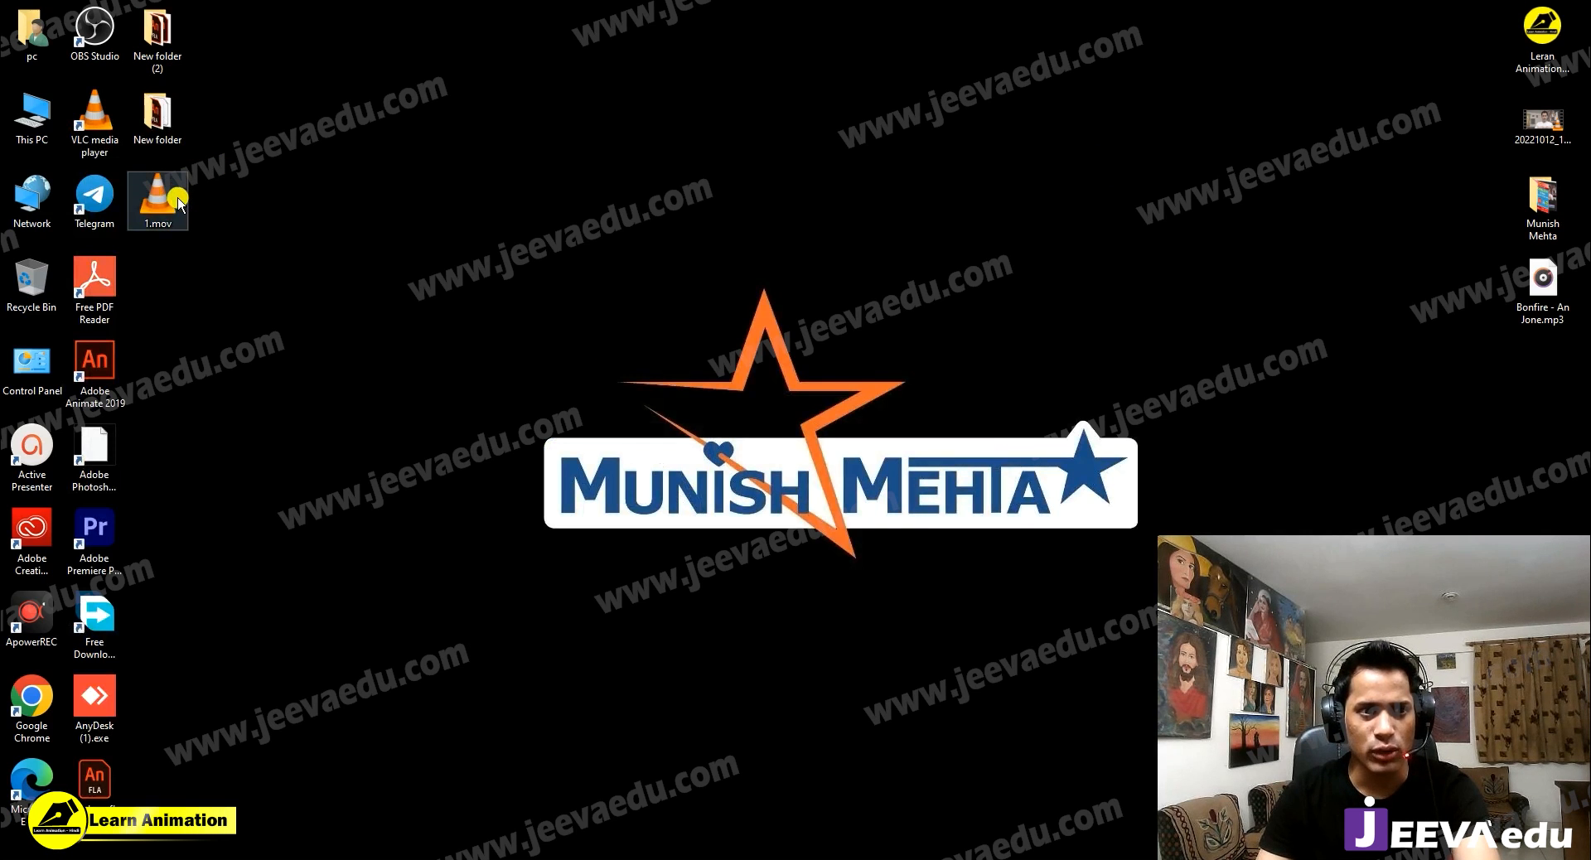
{"action": "left_click", "coordinate": [439, 857]}
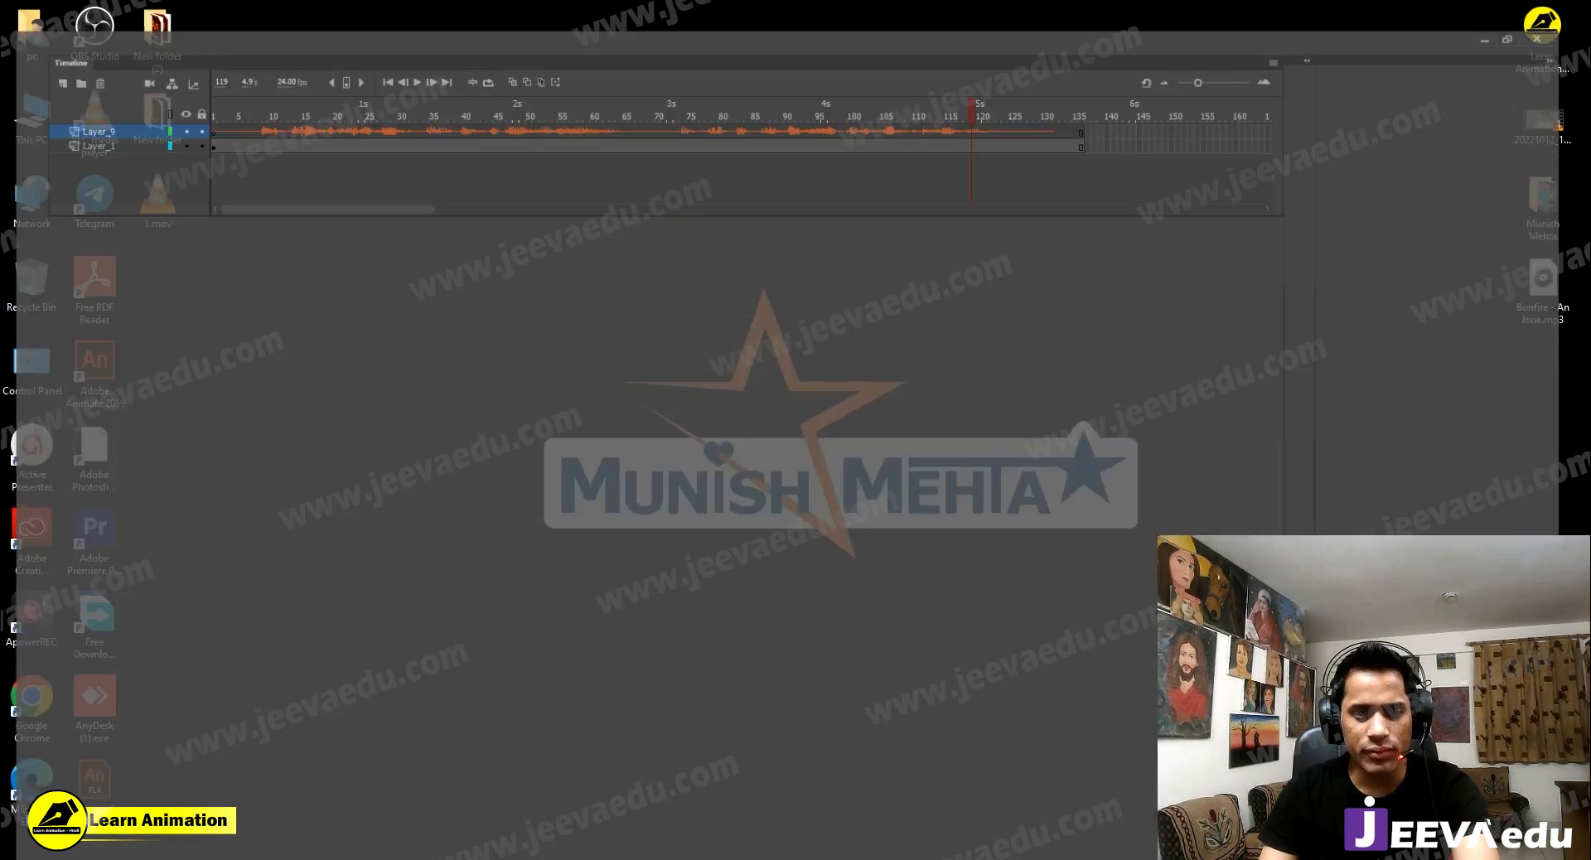
{"action": "left_click_drag", "start_coordinate": [811, 84], "coordinate": [271, 136]}
{"action": "left_click", "coordinate": [259, 86]}
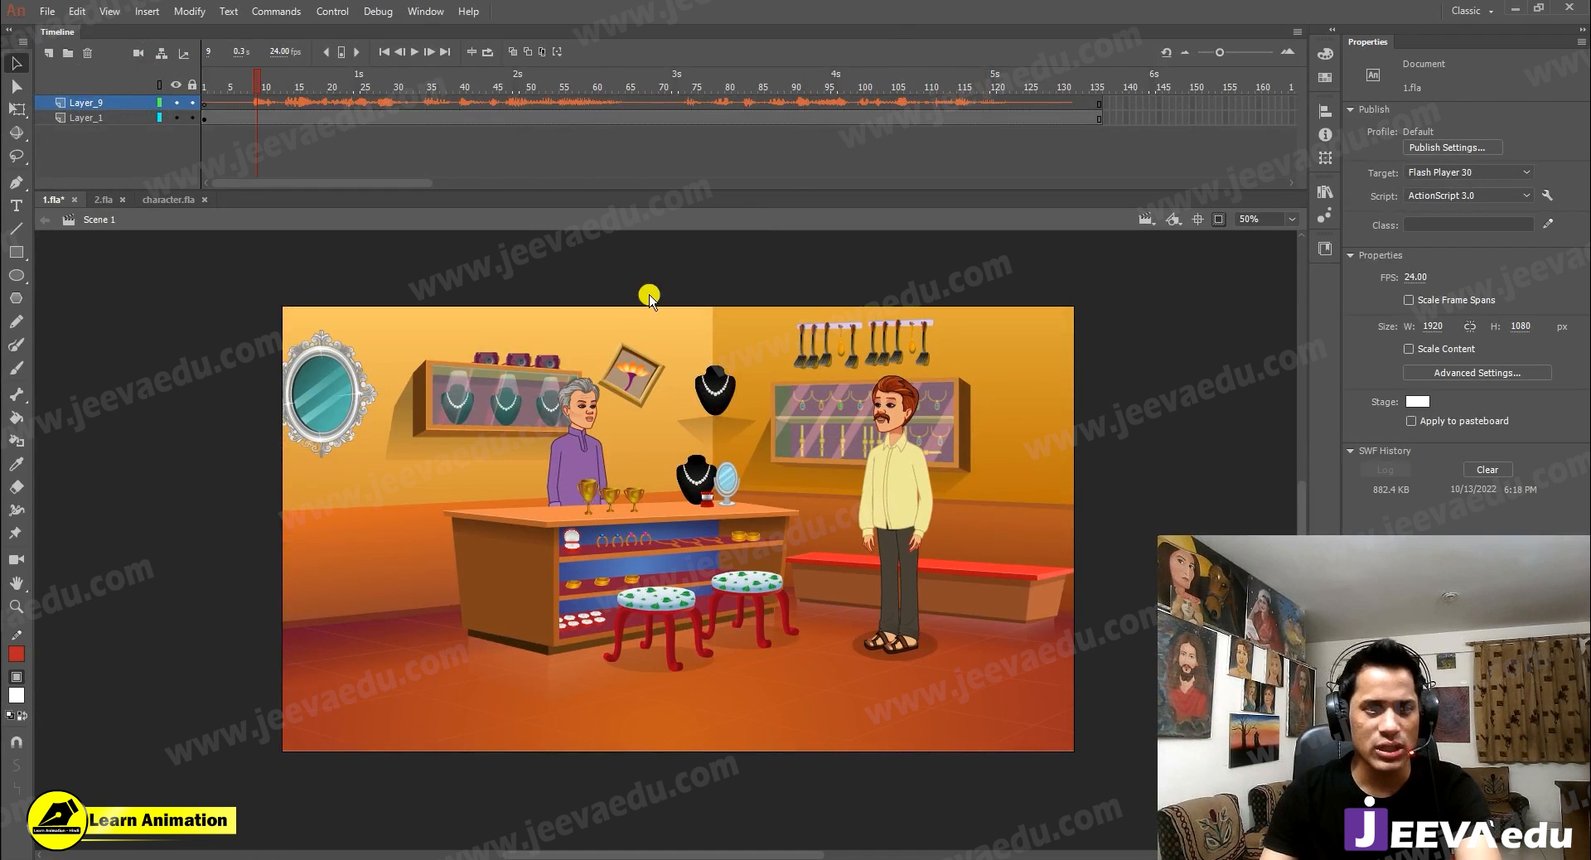
Step: Switch to the 2.fla document and play its dialogue audio from frame 1
{"action": "left_click", "coordinate": [100, 201]}
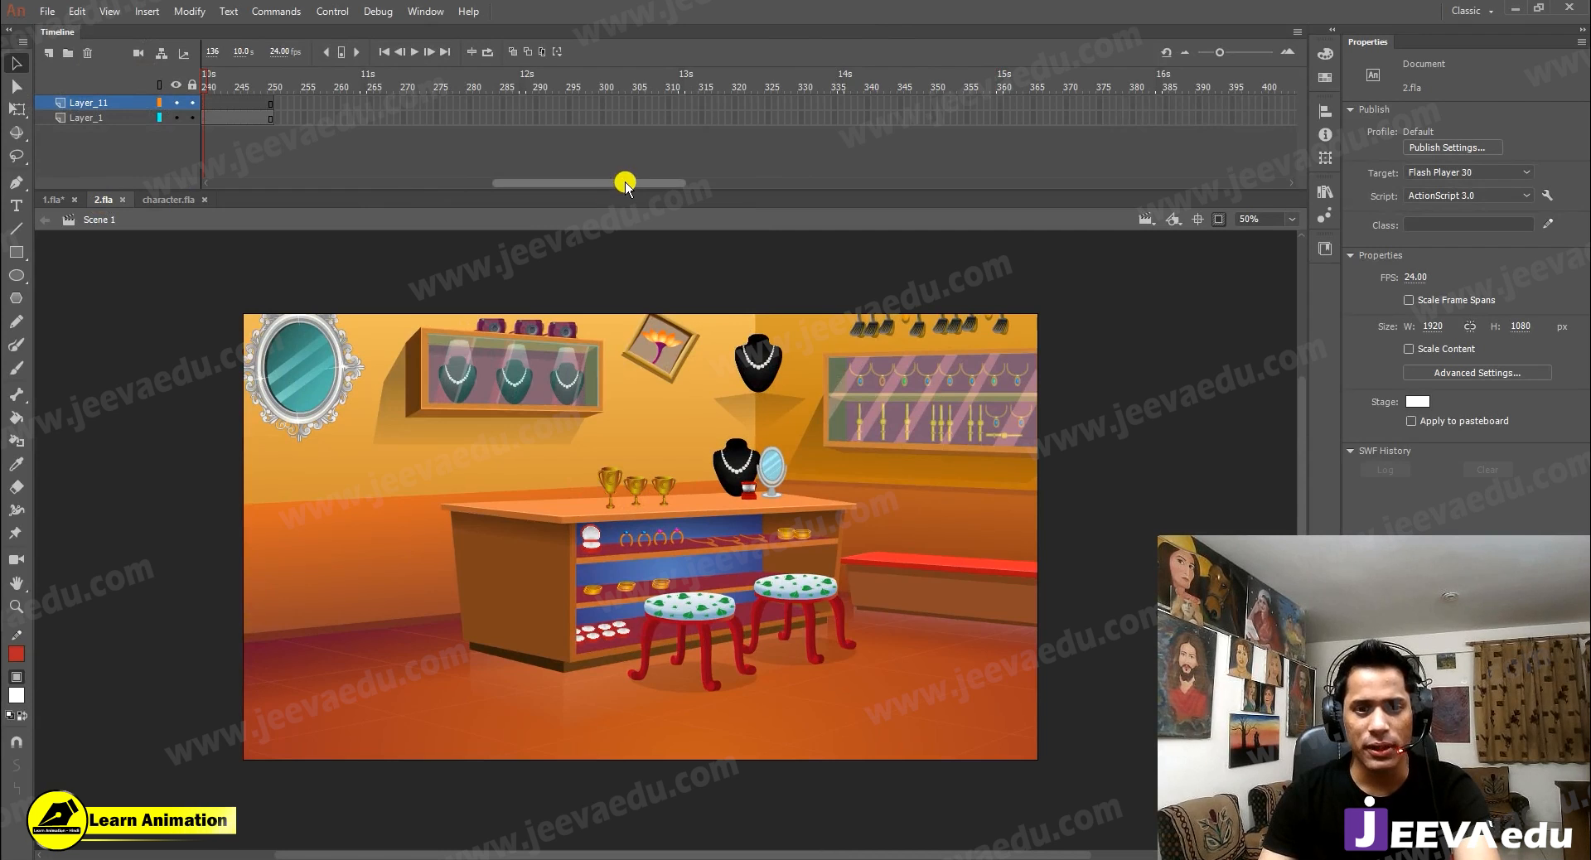
{"action": "left_click_drag", "start_coordinate": [623, 187], "coordinate": [342, 184]}
{"action": "left_click", "coordinate": [211, 115]}
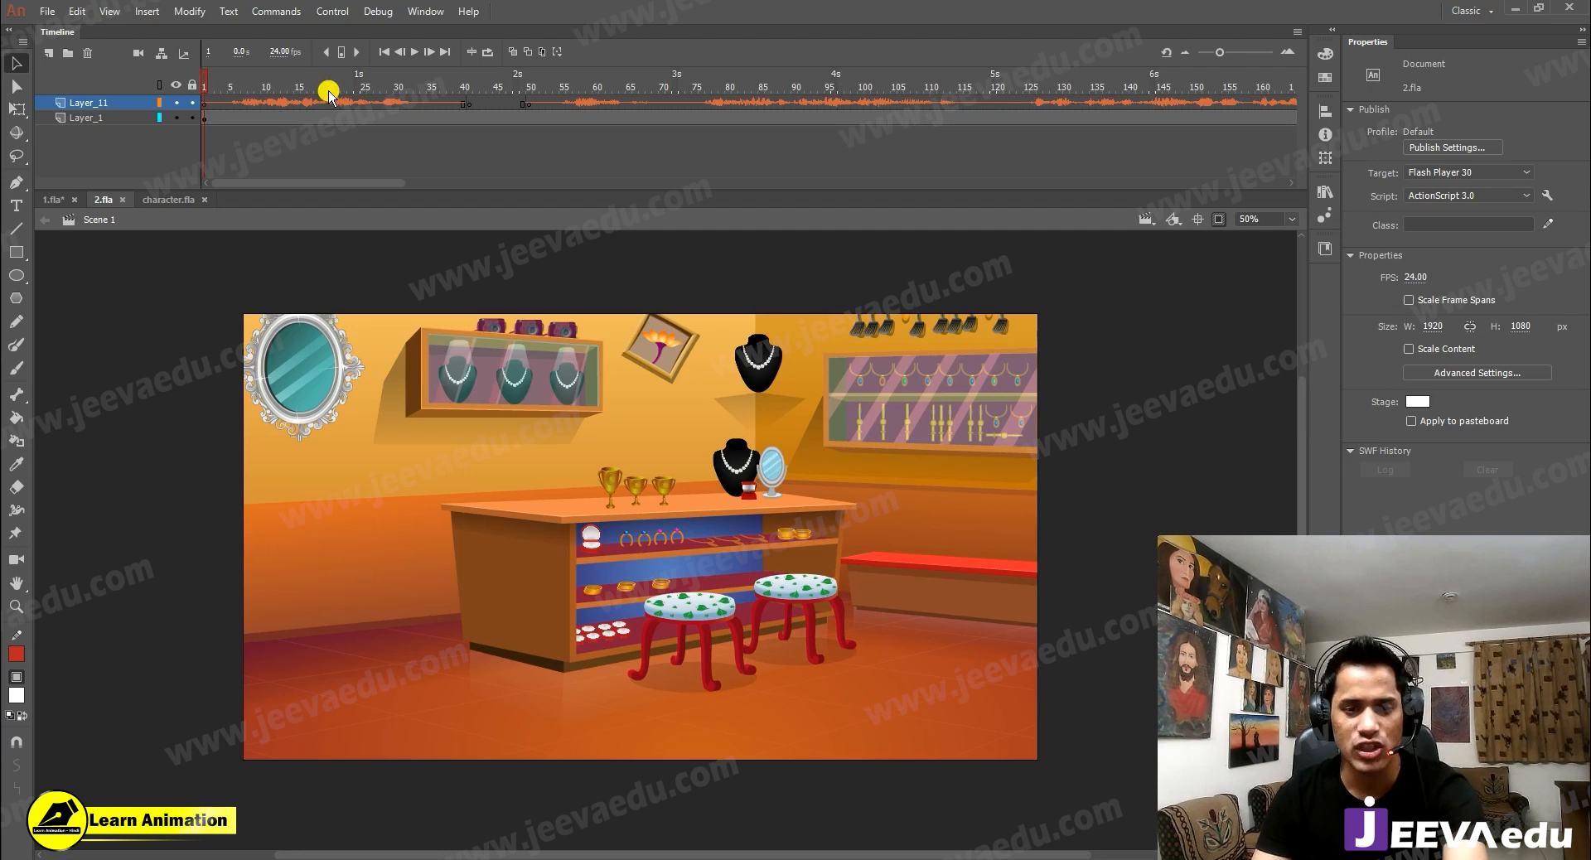
{"action": "key", "text": "Return"}
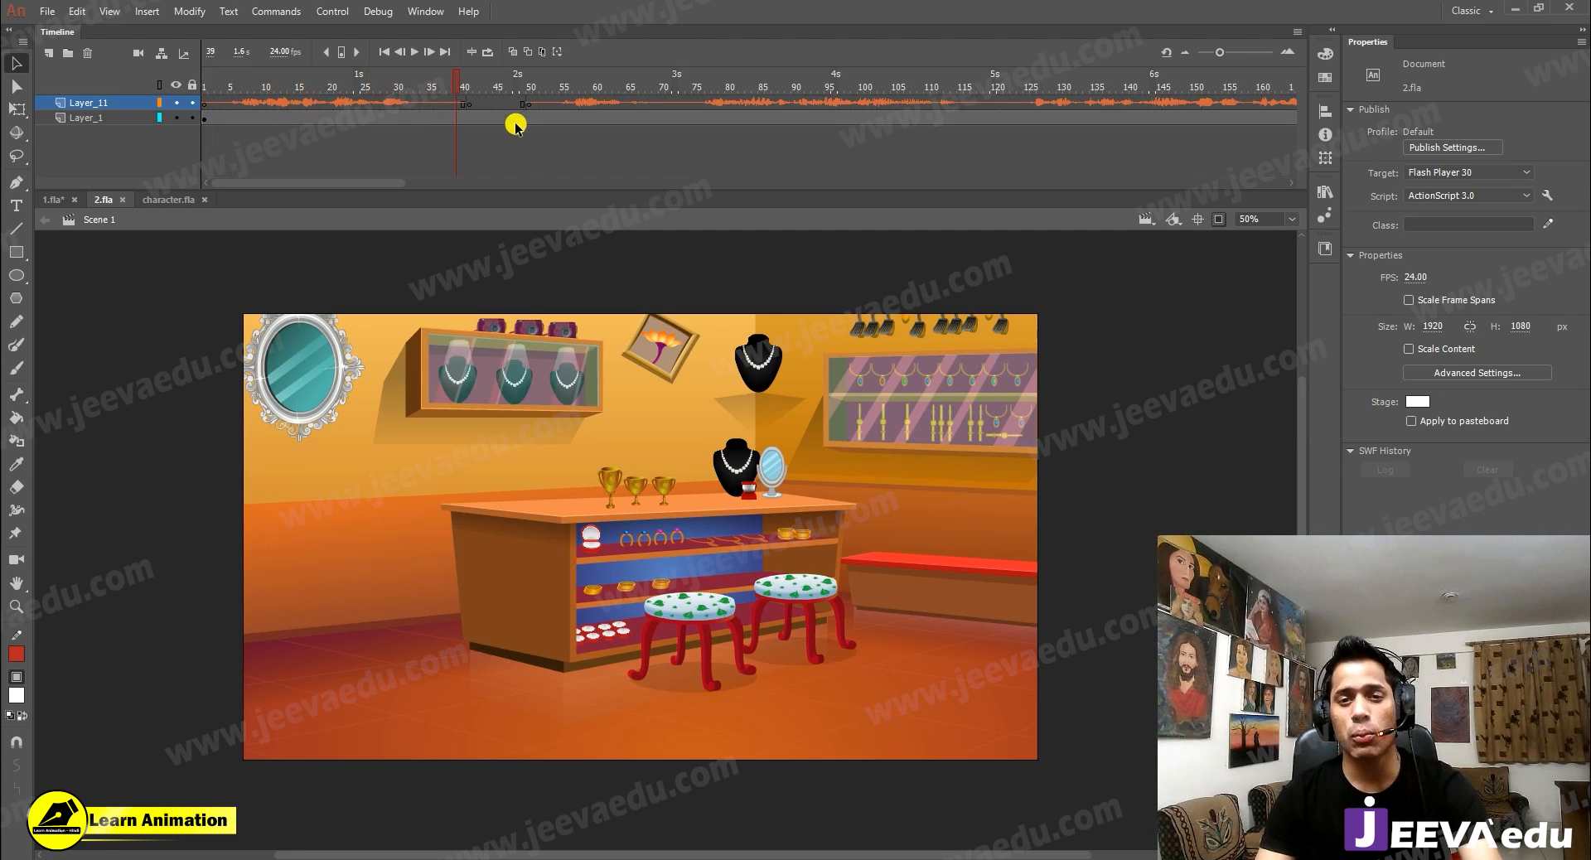
Step: Return the 2.fla playhead to frame 1 and copy its dialogue audio layer, Layer_11
{"action": "left_click_drag", "start_coordinate": [457, 88], "coordinate": [112, 106]}
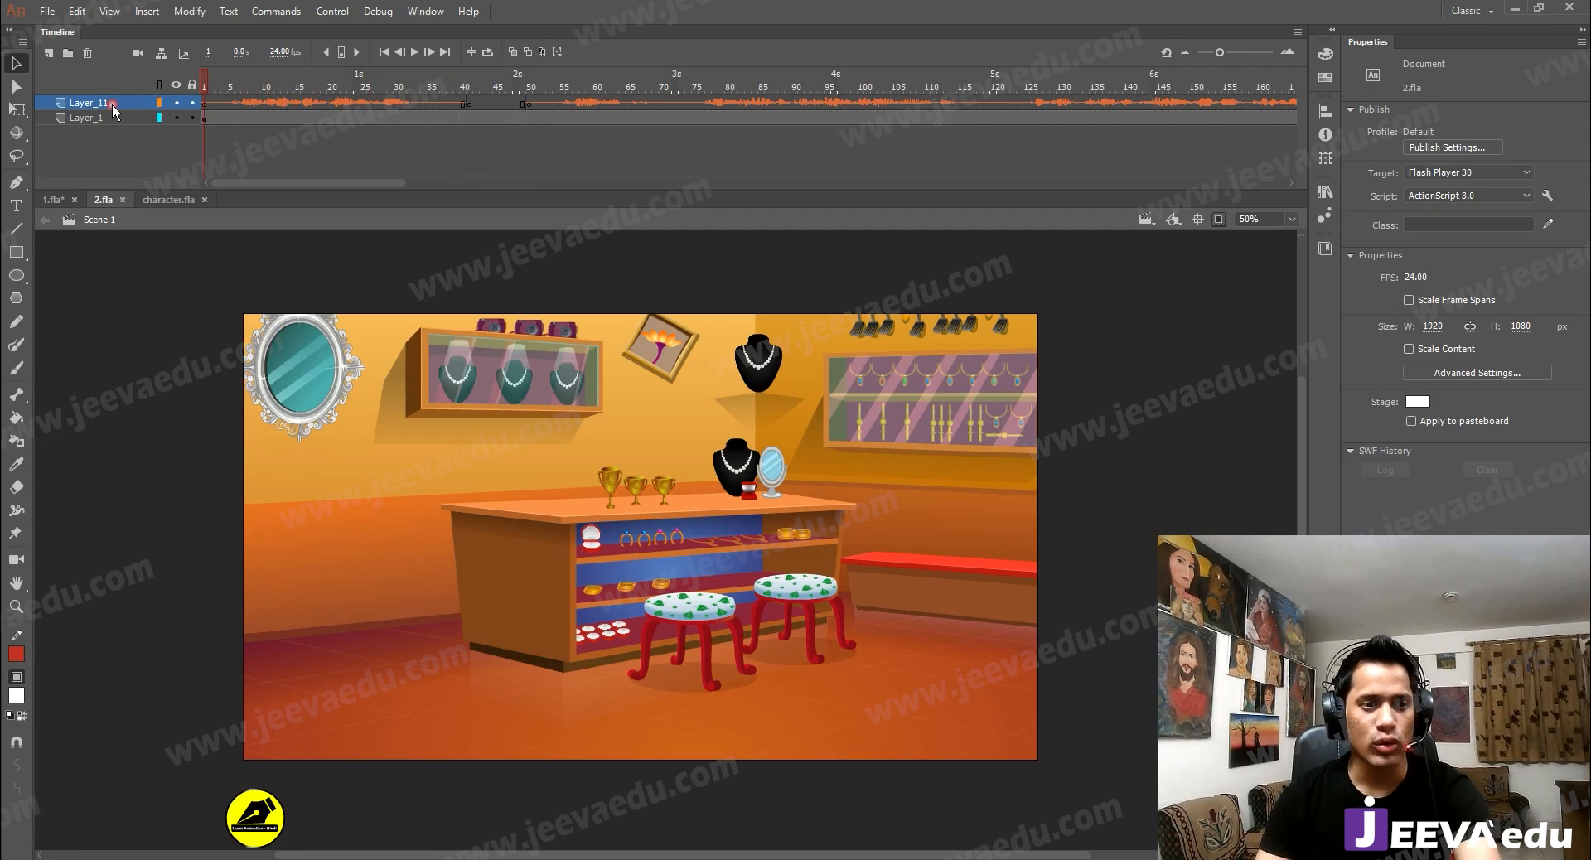
{"action": "left_click", "coordinate": [91, 102]}
{"action": "right_click", "coordinate": [83, 103]}
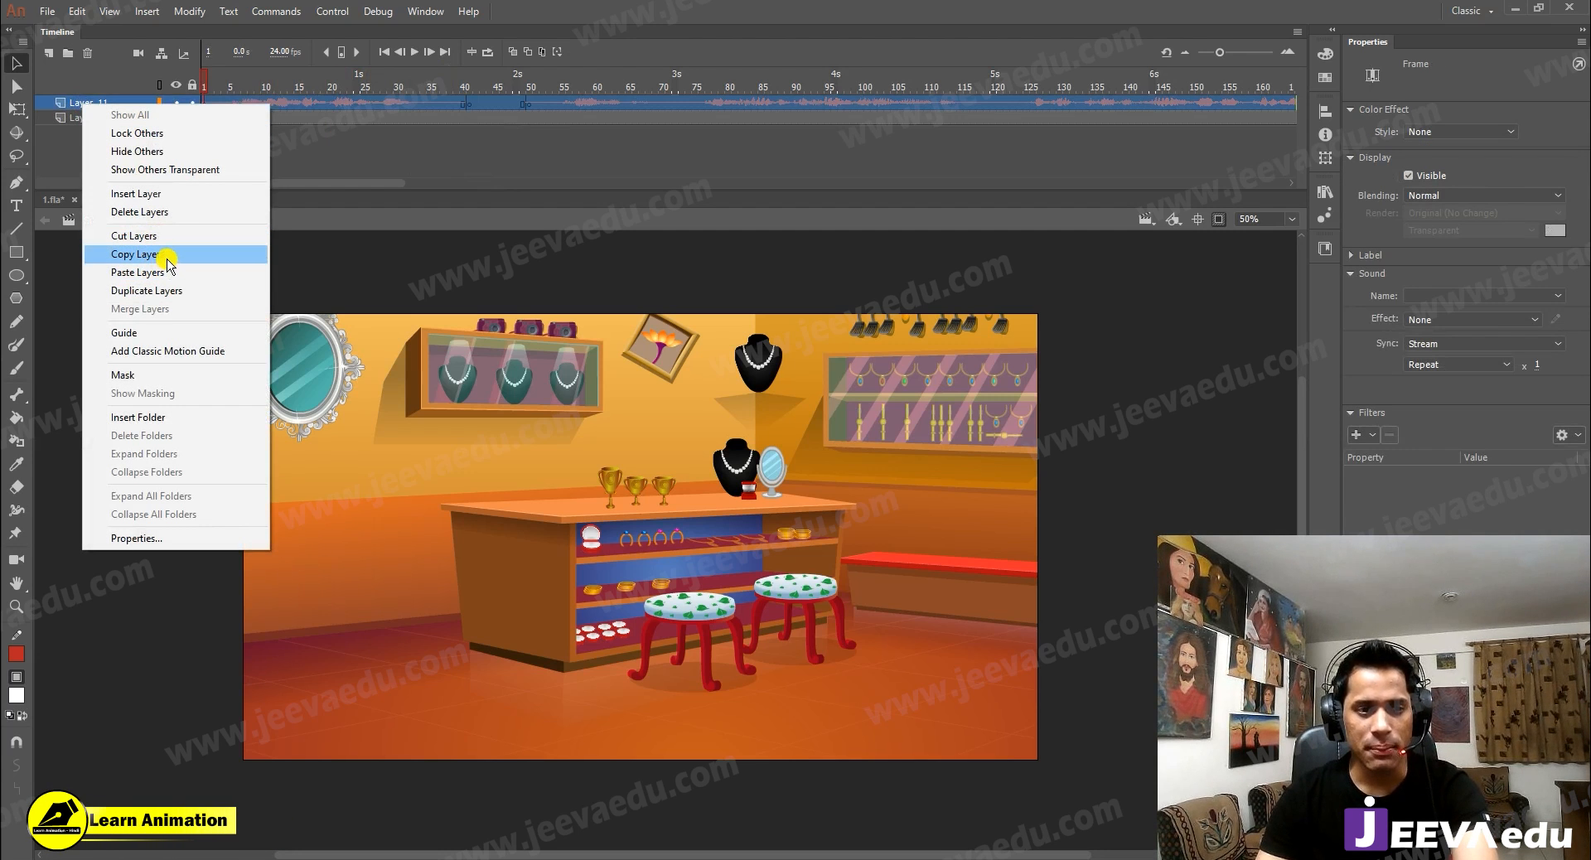
{"action": "left_click", "coordinate": [167, 258]}
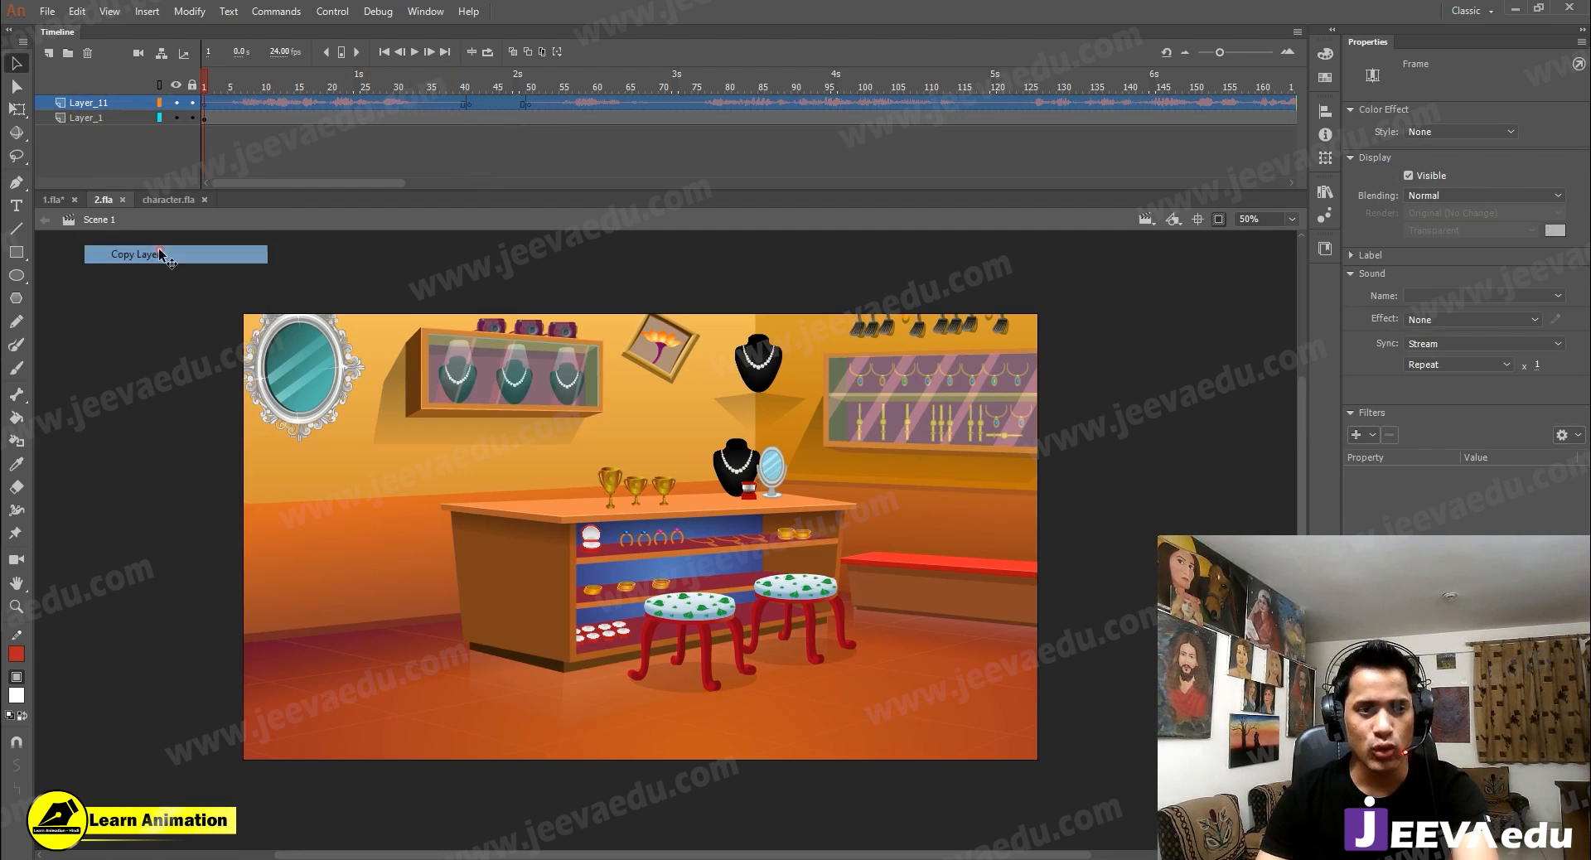
Step: In 1.fla, delete the audio layer Layer_9 and paste the copied Layer_11 above Layer_1
{"action": "left_click", "coordinate": [53, 199]}
{"action": "left_click", "coordinate": [204, 83]}
{"action": "left_click", "coordinate": [89, 105]}
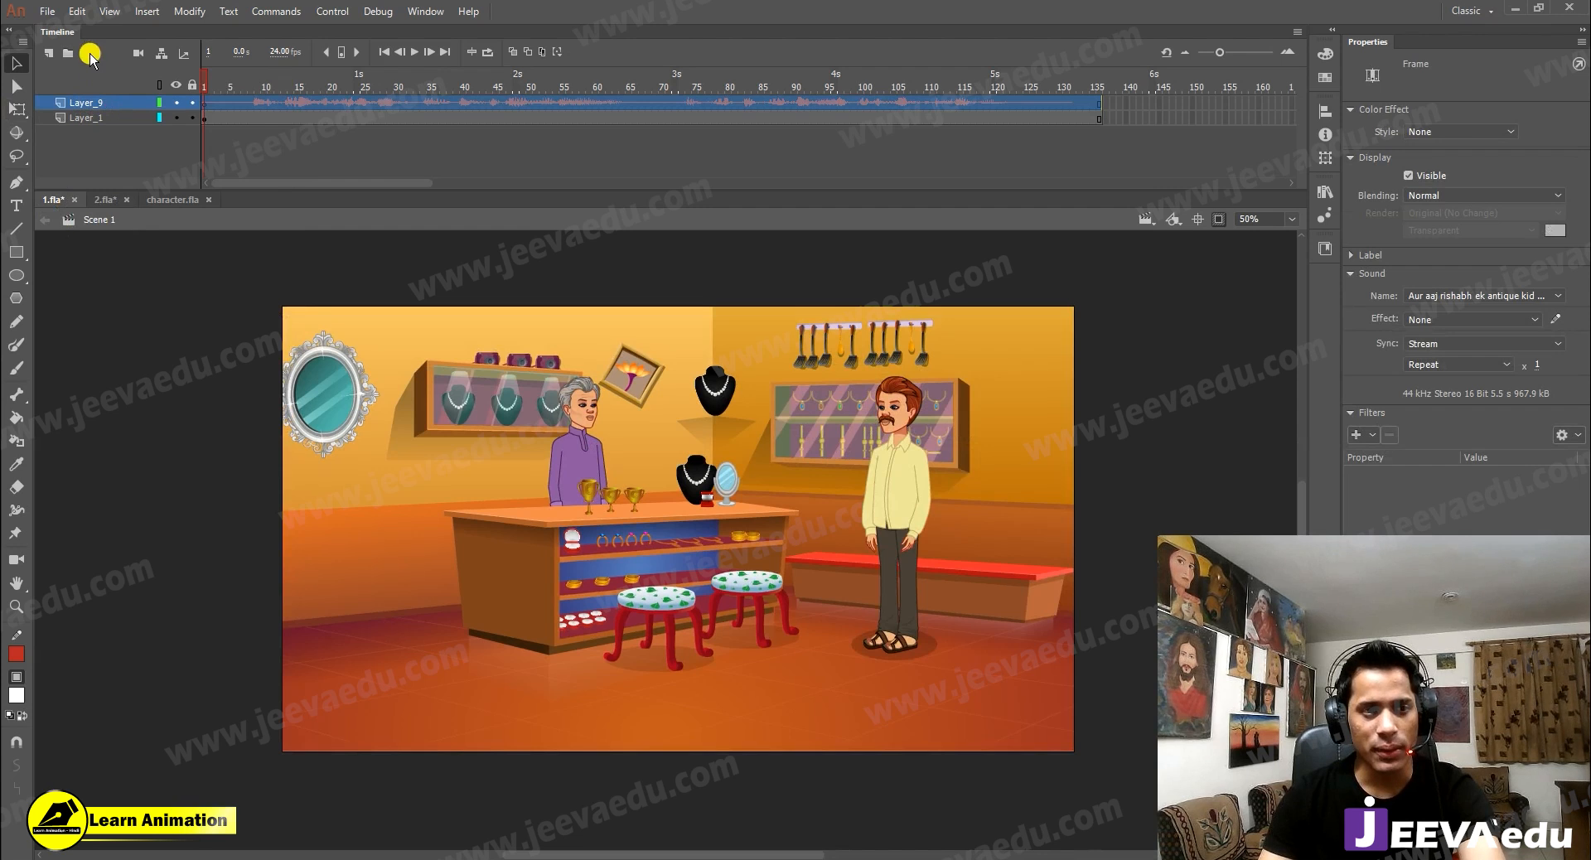
{"action": "left_click", "coordinate": [88, 53]}
{"action": "right_click", "coordinate": [114, 104]}
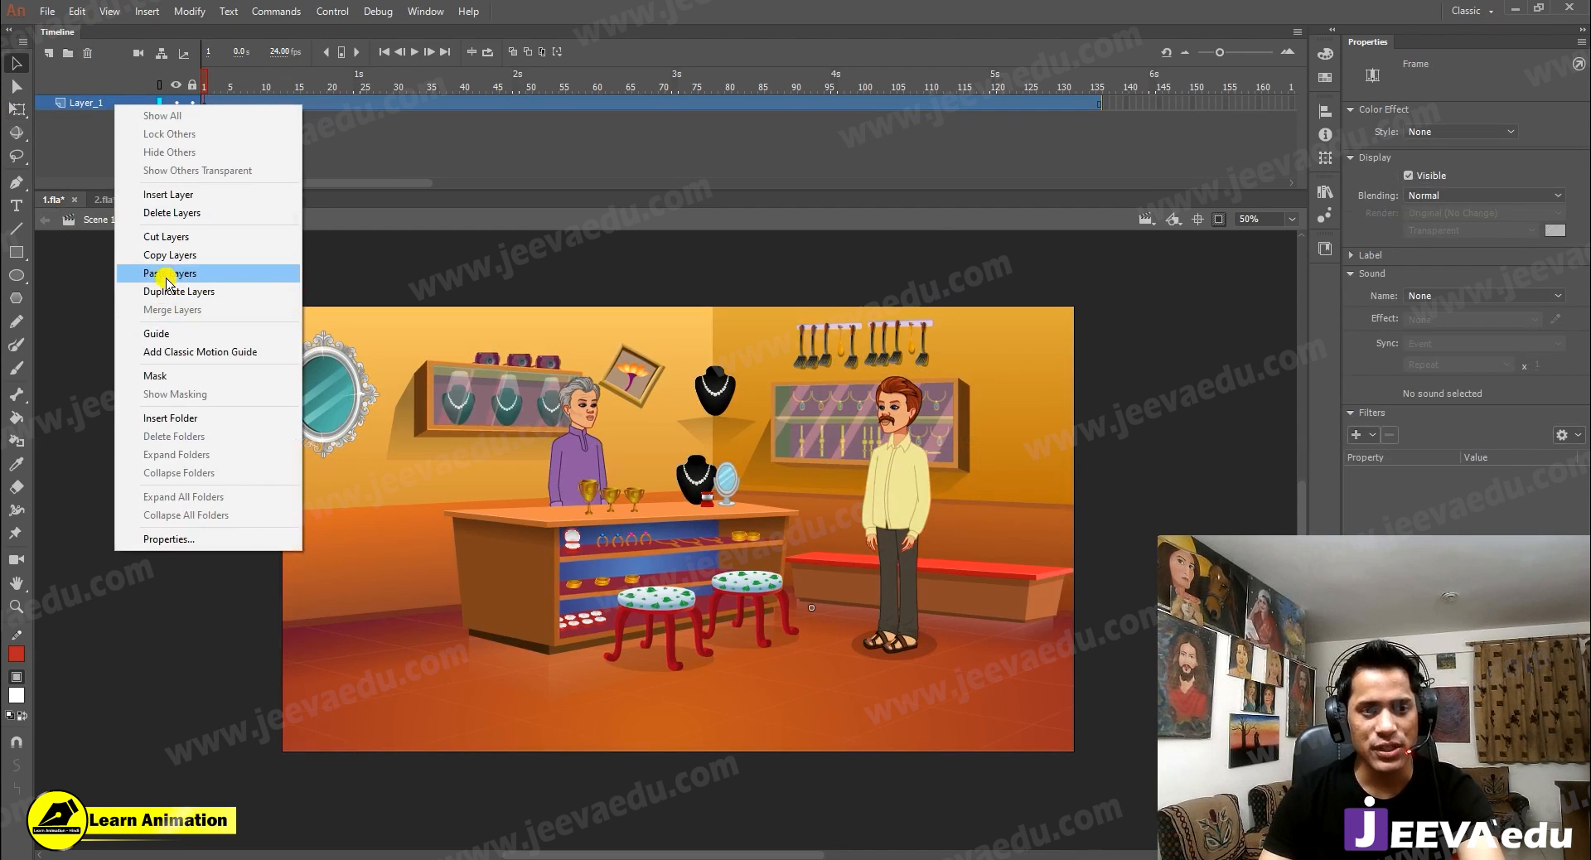
{"action": "left_click", "coordinate": [157, 276]}
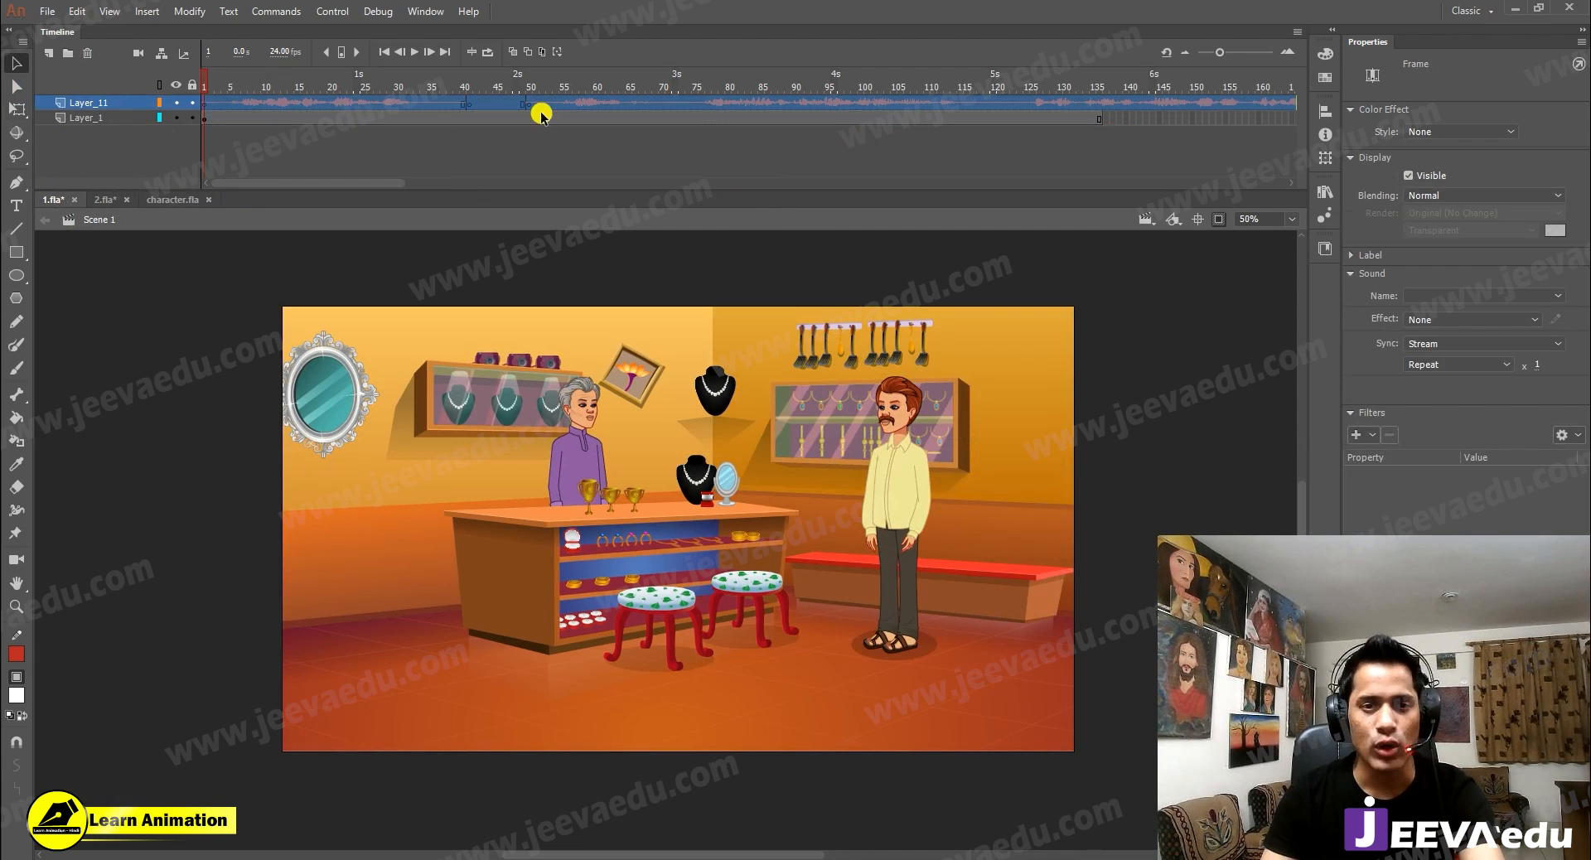
Step: Undo the audio layer replacement in 1.fla and save the document
{"action": "left_click", "coordinate": [50, 17]}
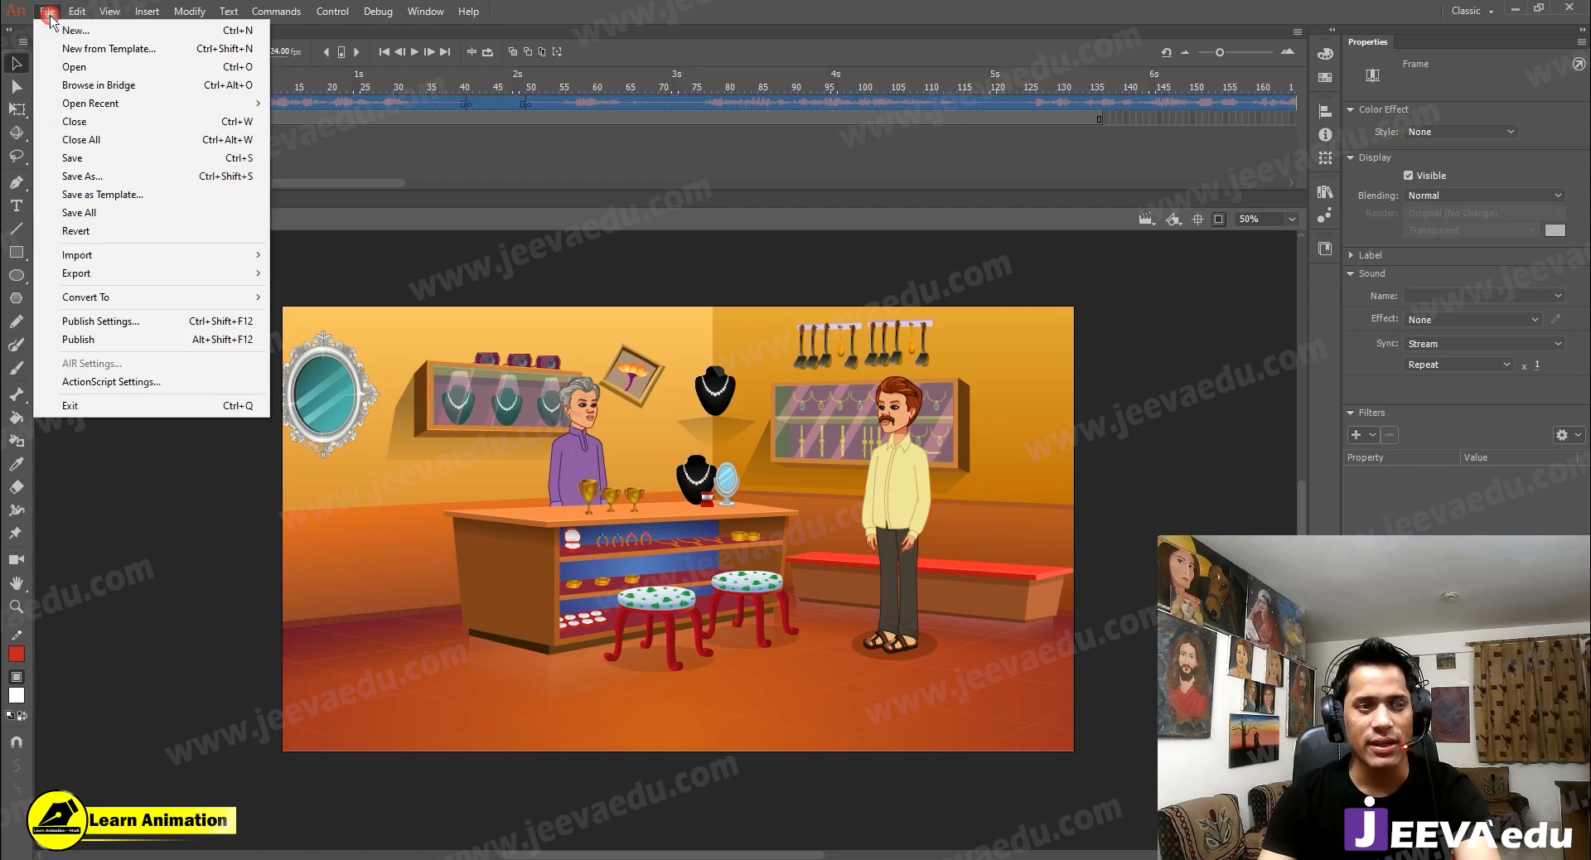
{"action": "left_click", "coordinate": [405, 161]}
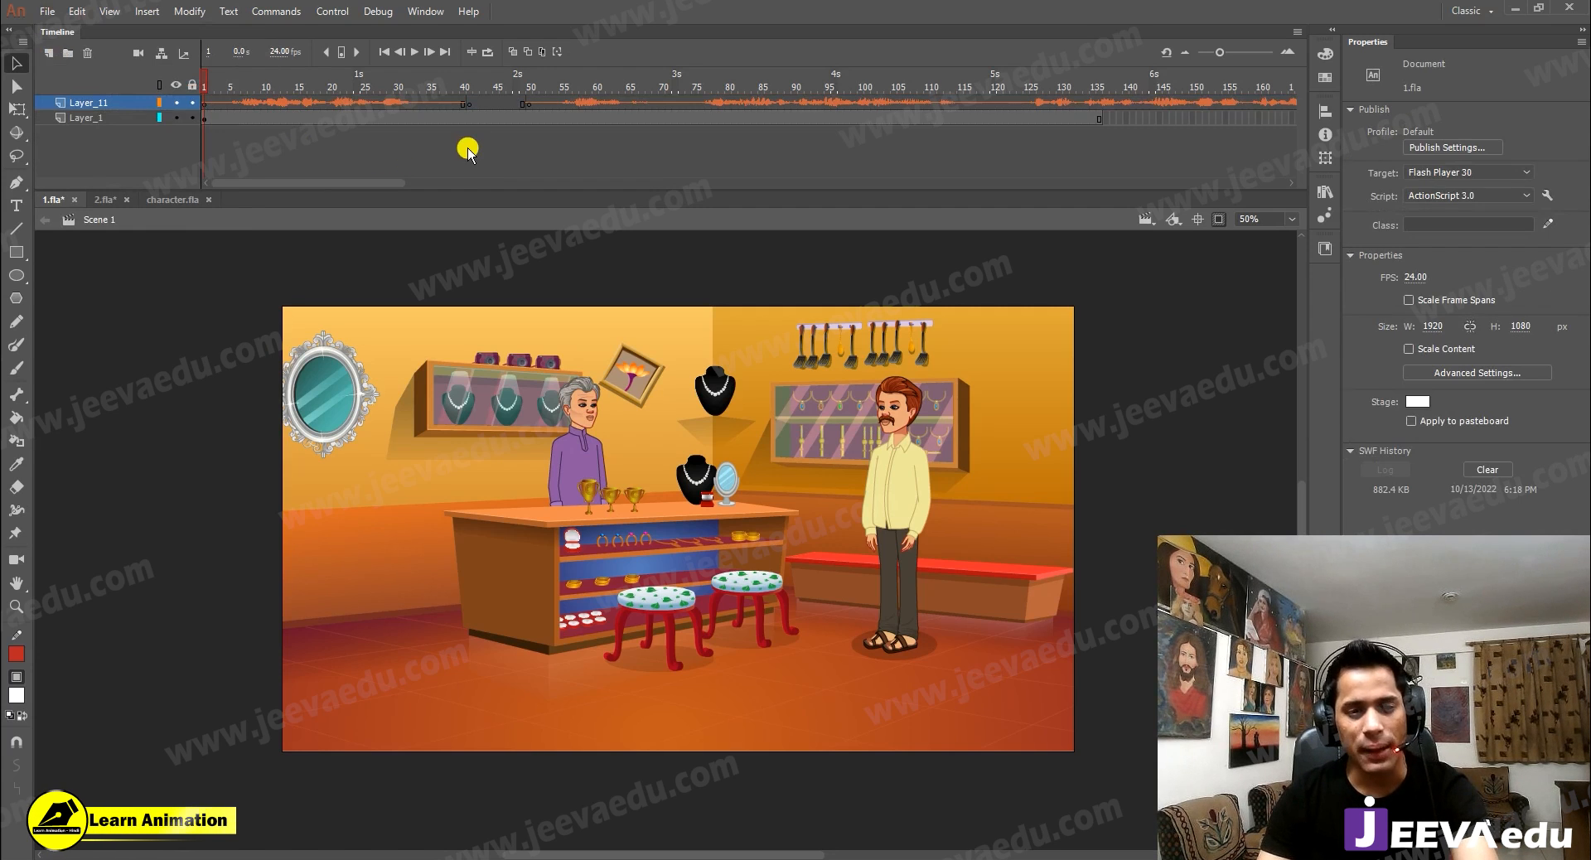
{"action": "key", "text": "Delete"}
{"action": "key", "text": "ctrl+z"}
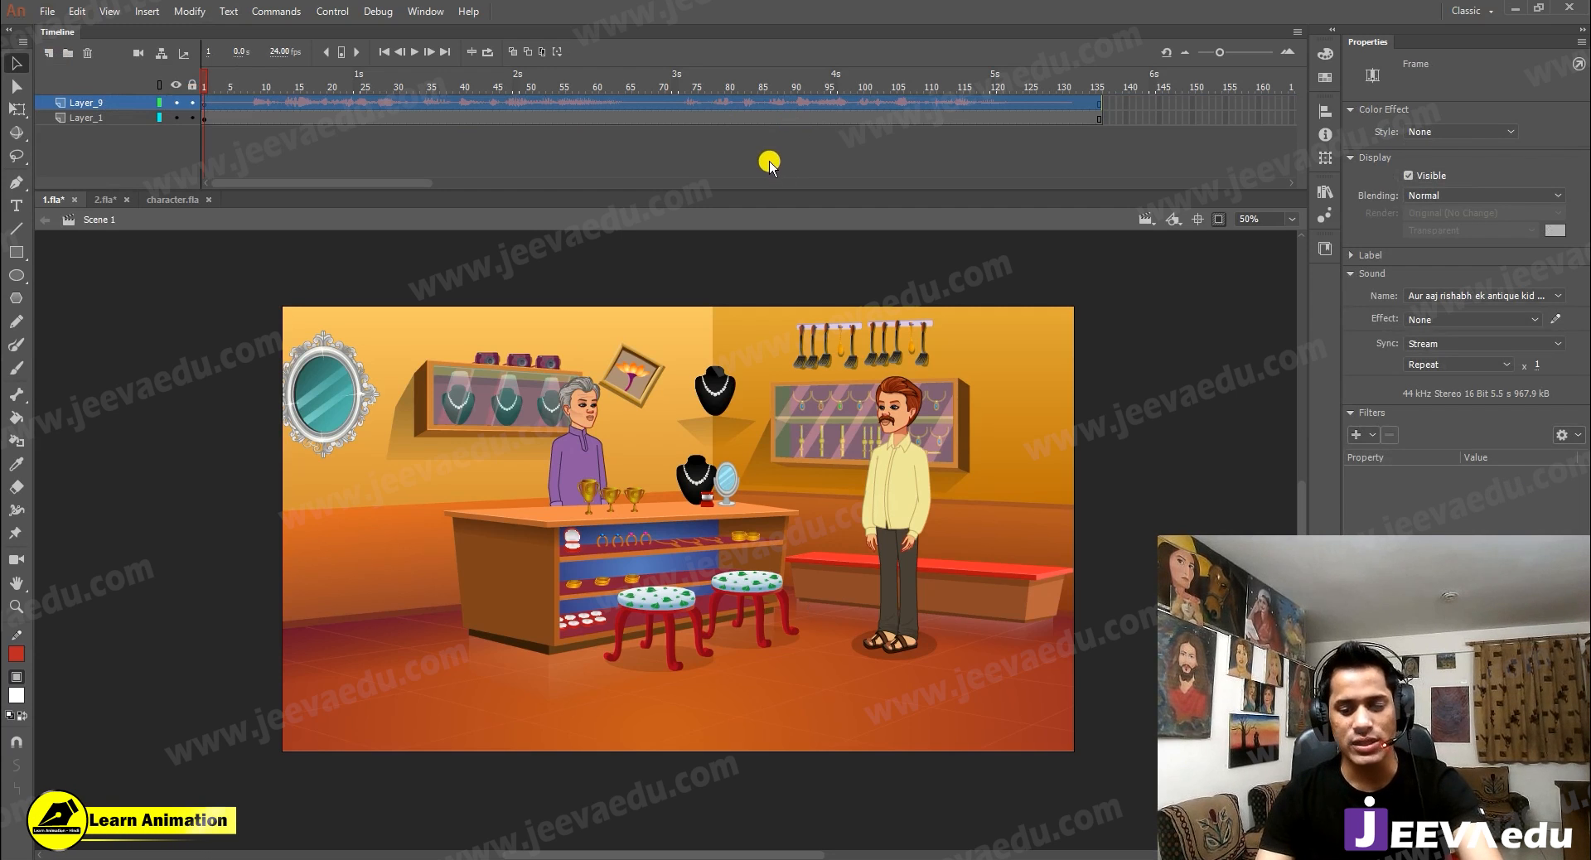
{"action": "key", "text": "ctrl+s"}
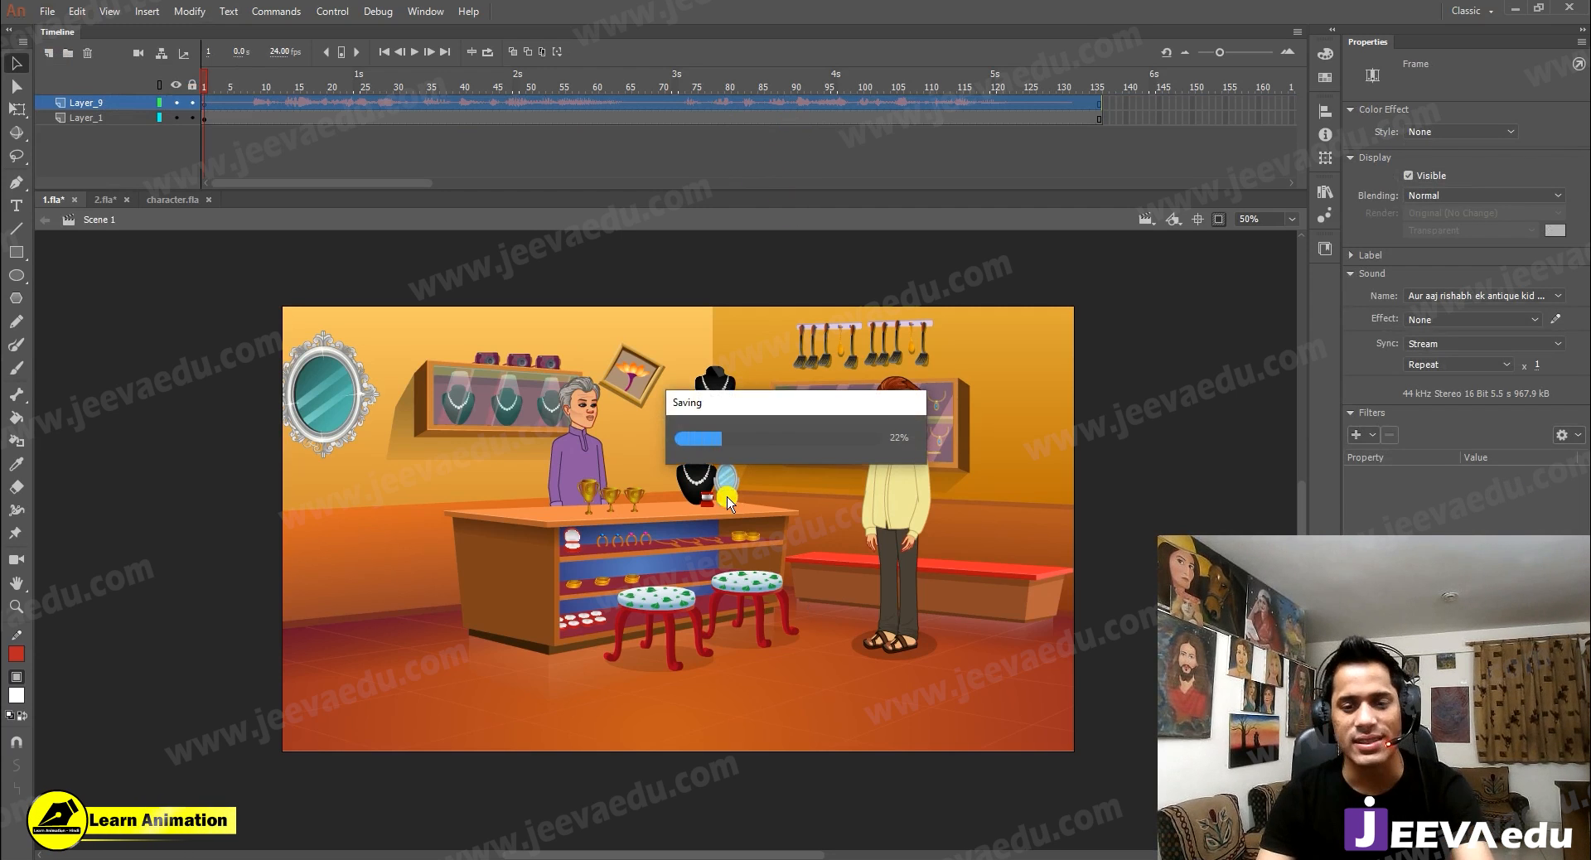
Step: Save a copy of the 1.fla document as 1.1 in New folder on the Desktop, as an Animate Document
{"action": "left_click", "coordinate": [46, 10]}
{"action": "left_click", "coordinate": [95, 178]}
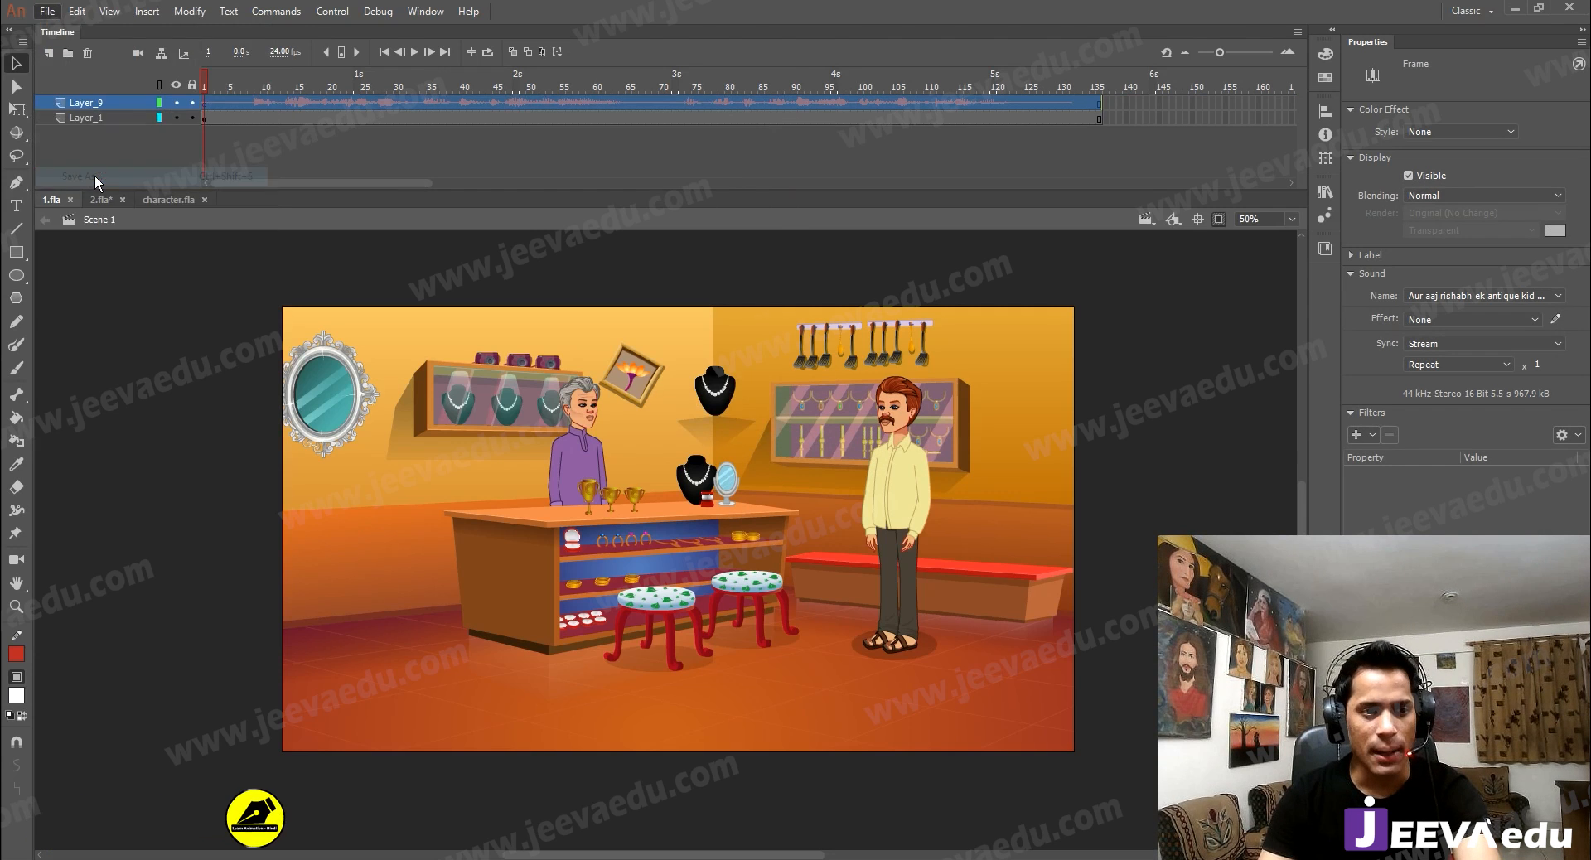
{"action": "left_click", "coordinate": [195, 137]}
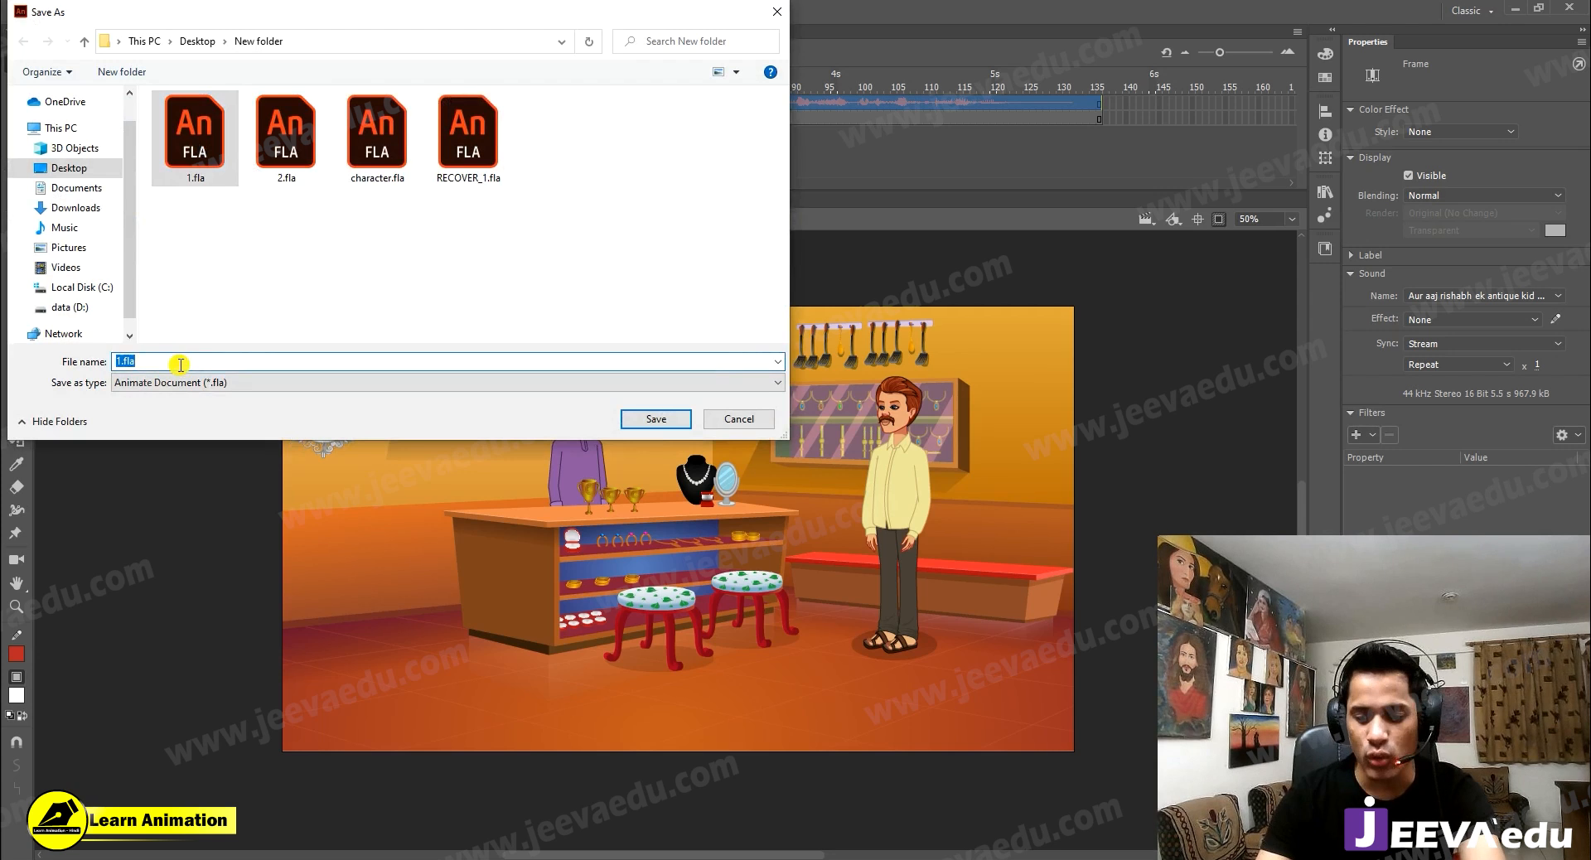
{"action": "type", "text": "1.1"}
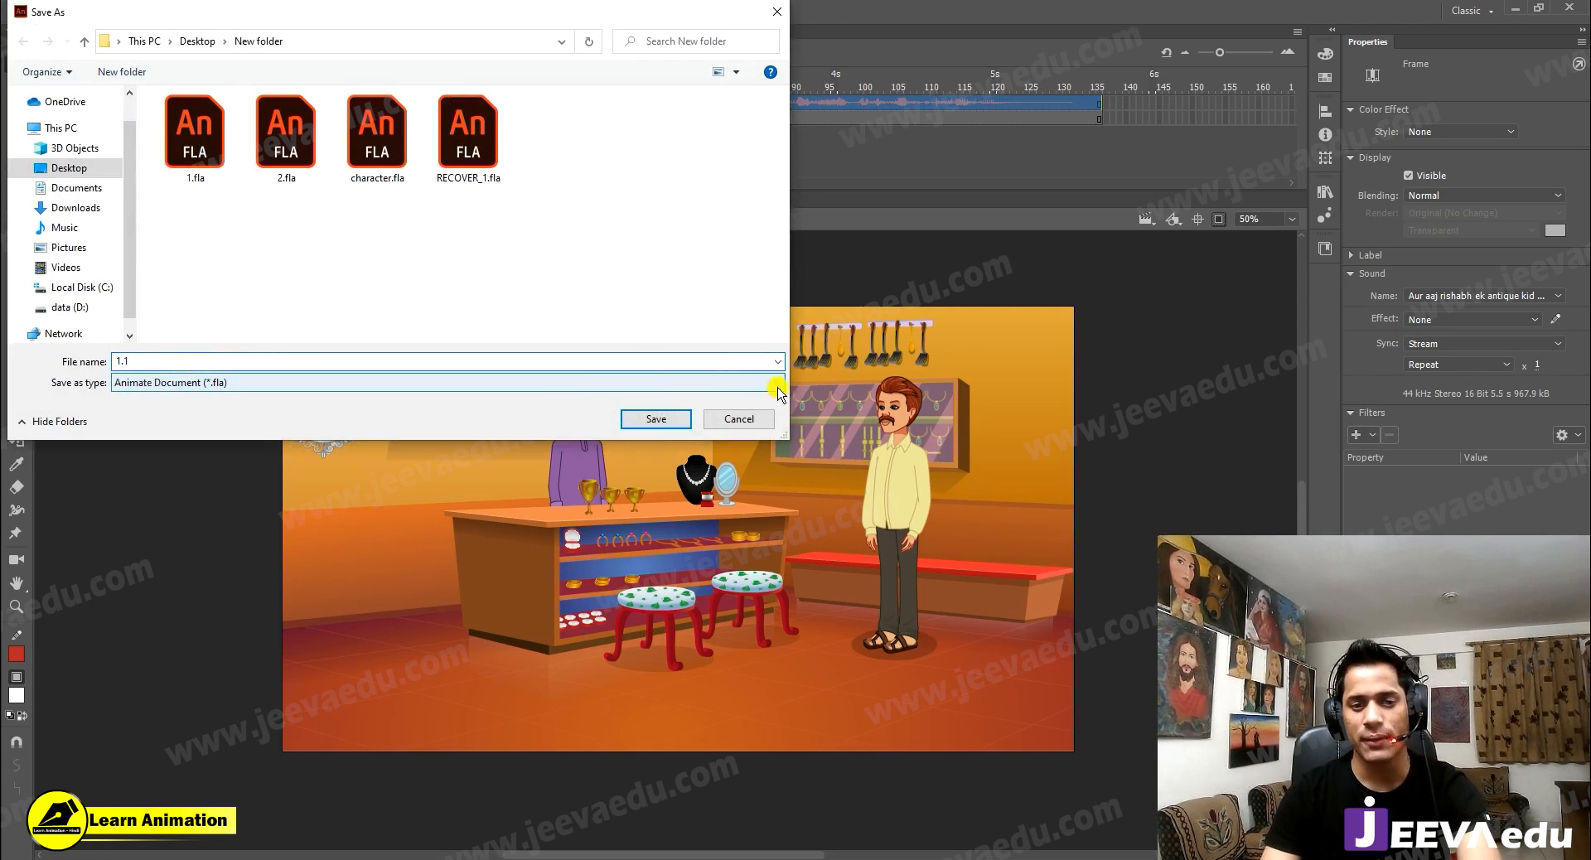
{"action": "left_click", "coordinate": [658, 419]}
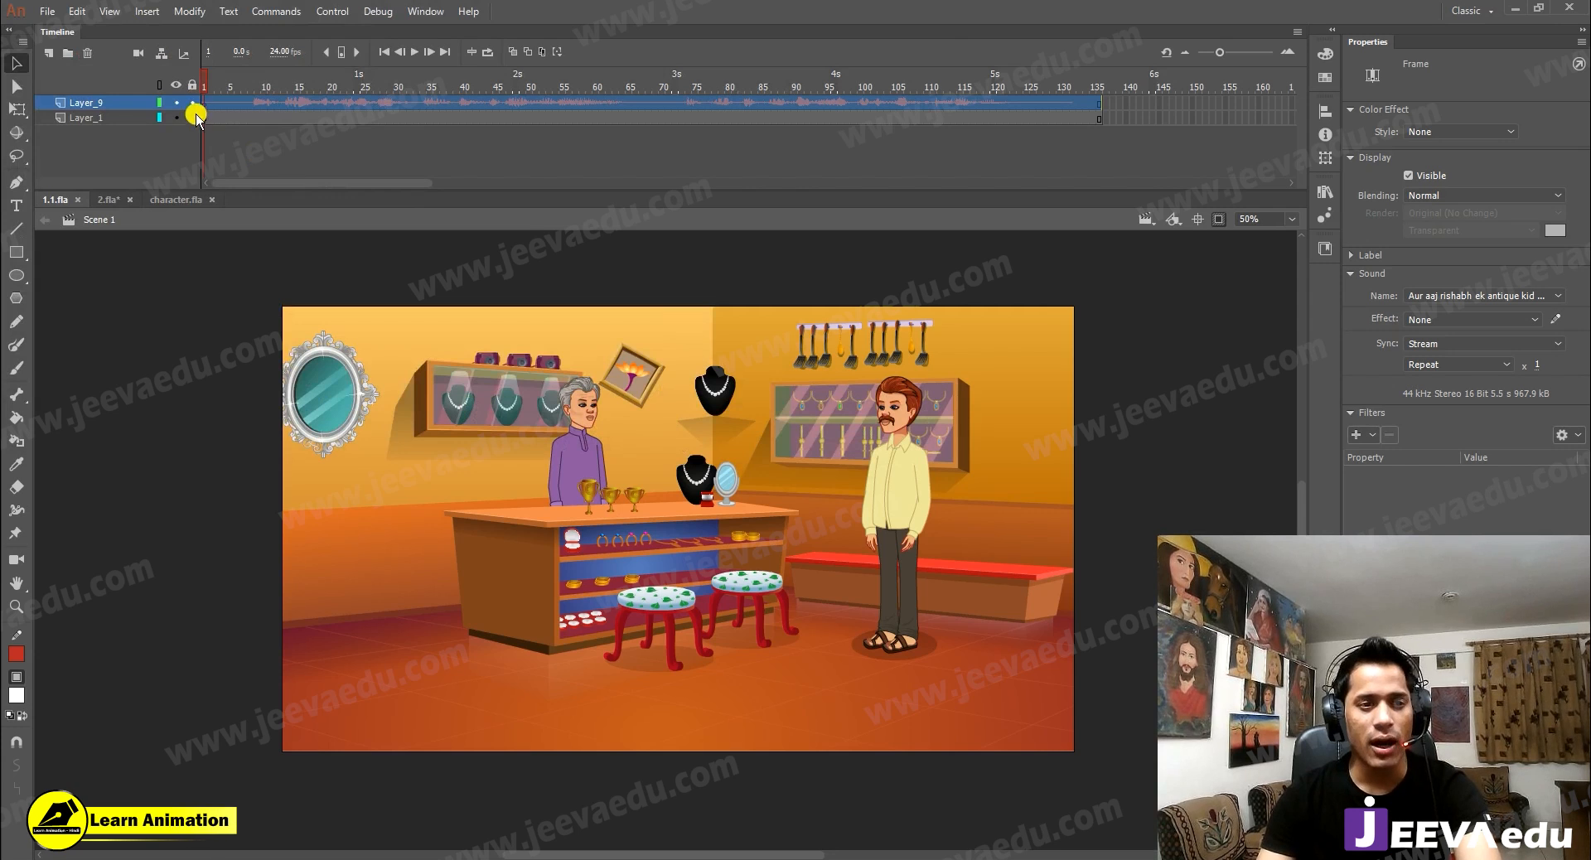
Step: In the main timeline of 1.1.fla, delete the audio layer Layer_9 and paste the copied Layer_11 in its place
{"action": "left_click", "coordinate": [87, 52]}
{"action": "left_click", "coordinate": [103, 99]}
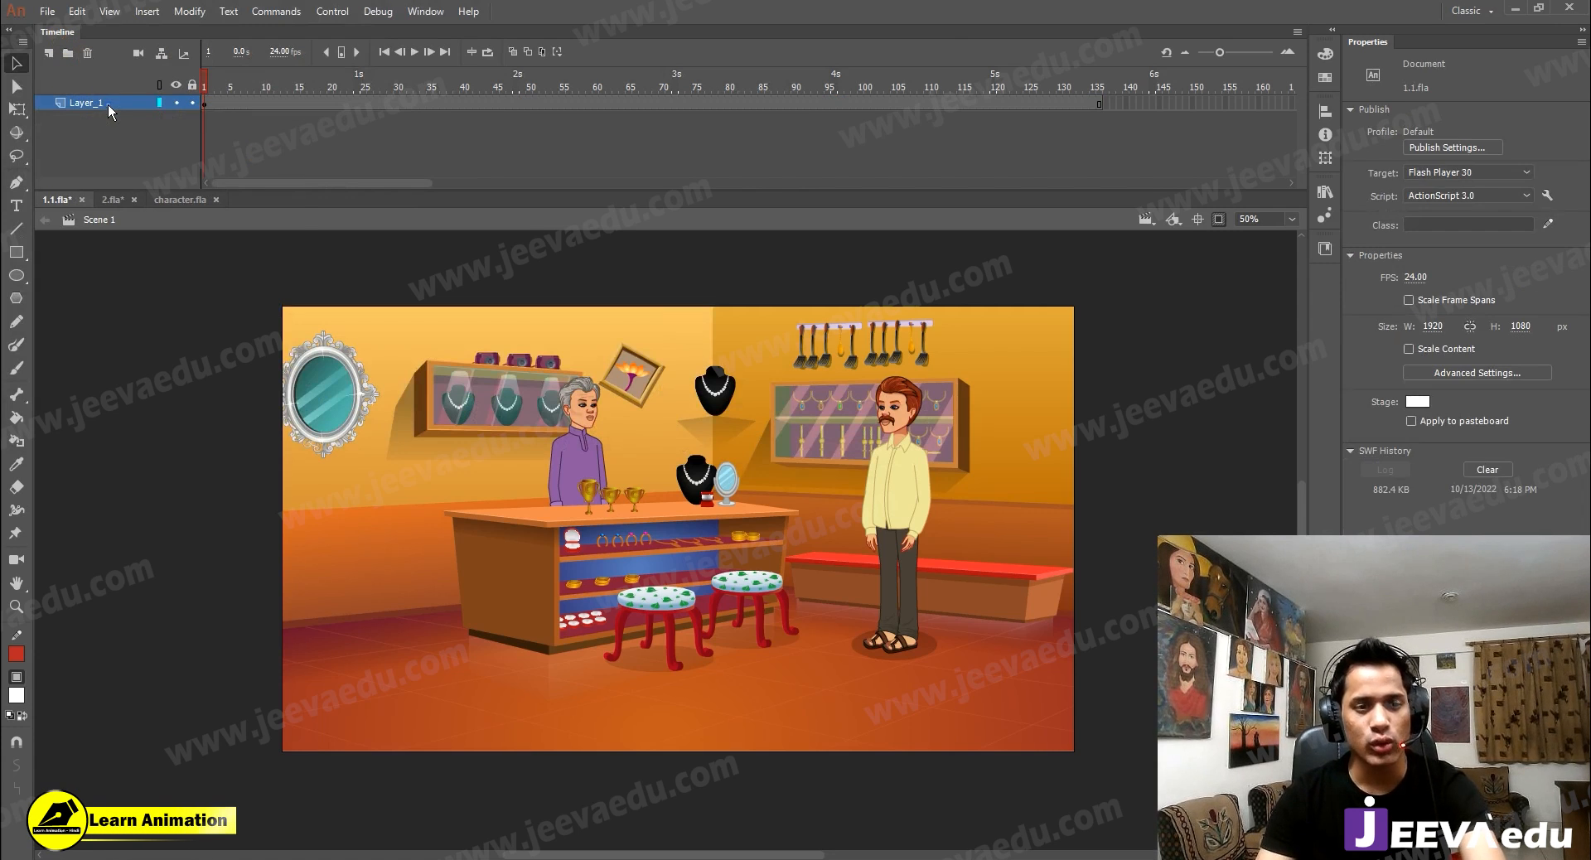
{"action": "right_click", "coordinate": [108, 104]}
{"action": "left_click", "coordinate": [183, 276]}
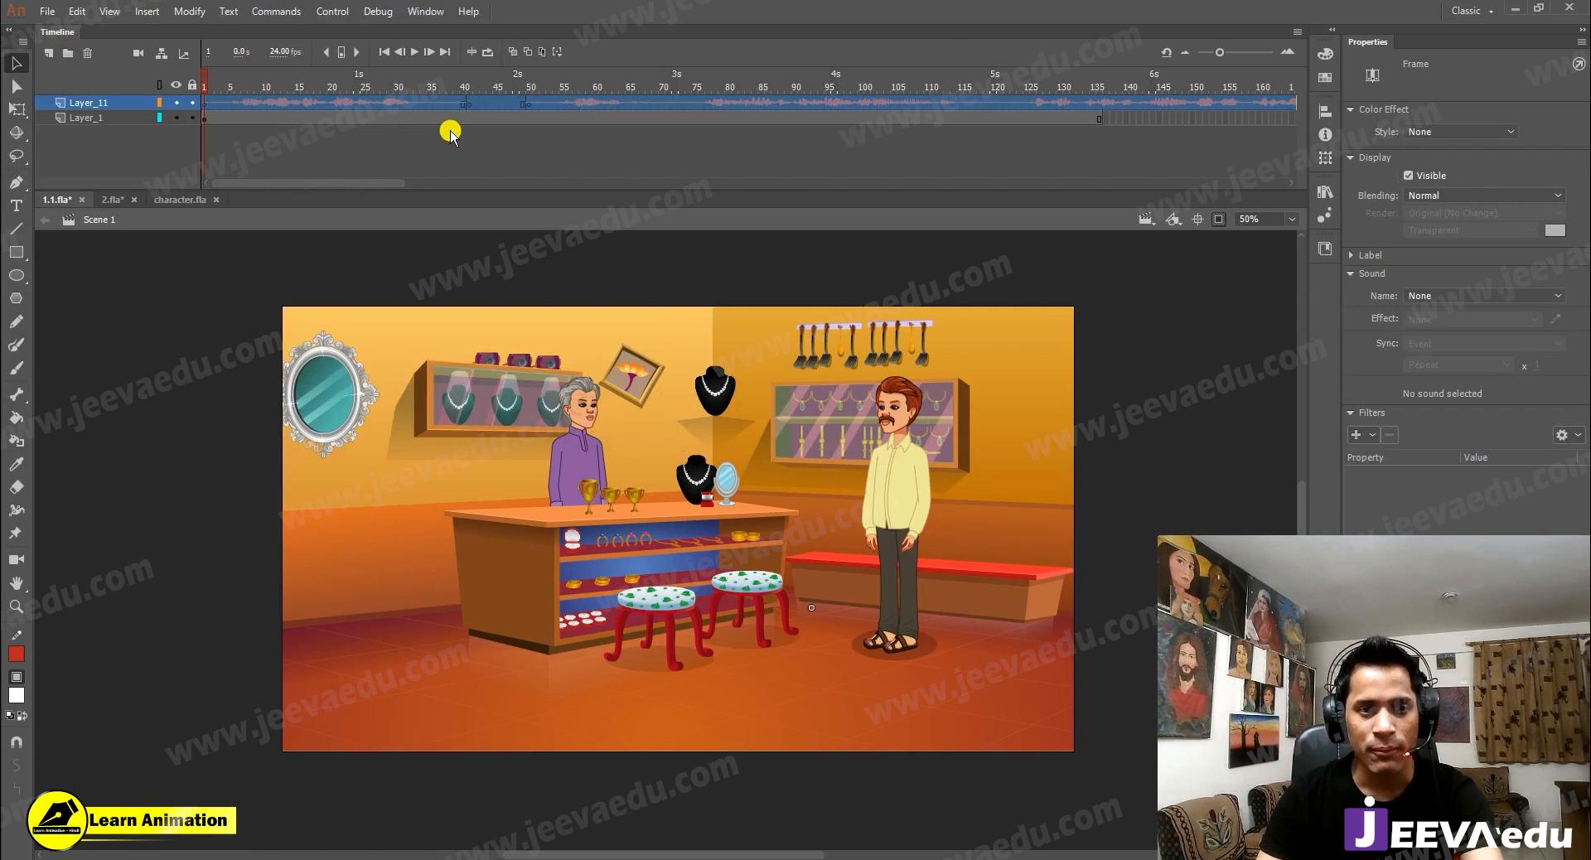
Step: Open the scene symbol Symbol 1, delete its Layer_9 audio layer and paste the copied Layer_11
{"action": "left_click", "coordinate": [611, 562]}
{"action": "double_click", "coordinate": [386, 277]}
{"action": "left_click", "coordinate": [137, 99]}
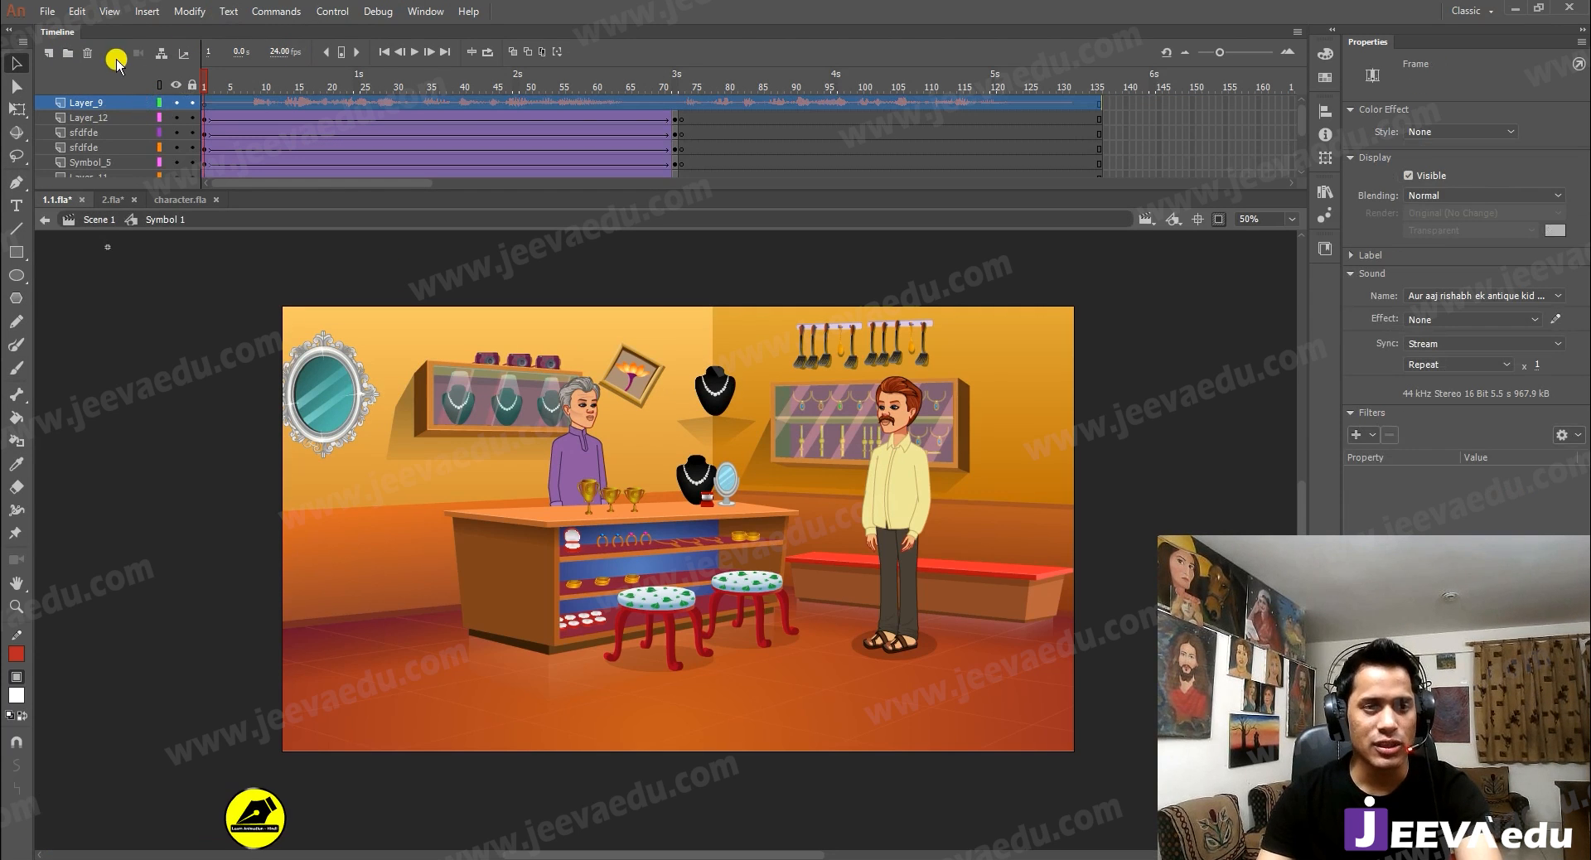
{"action": "left_click", "coordinate": [87, 53]}
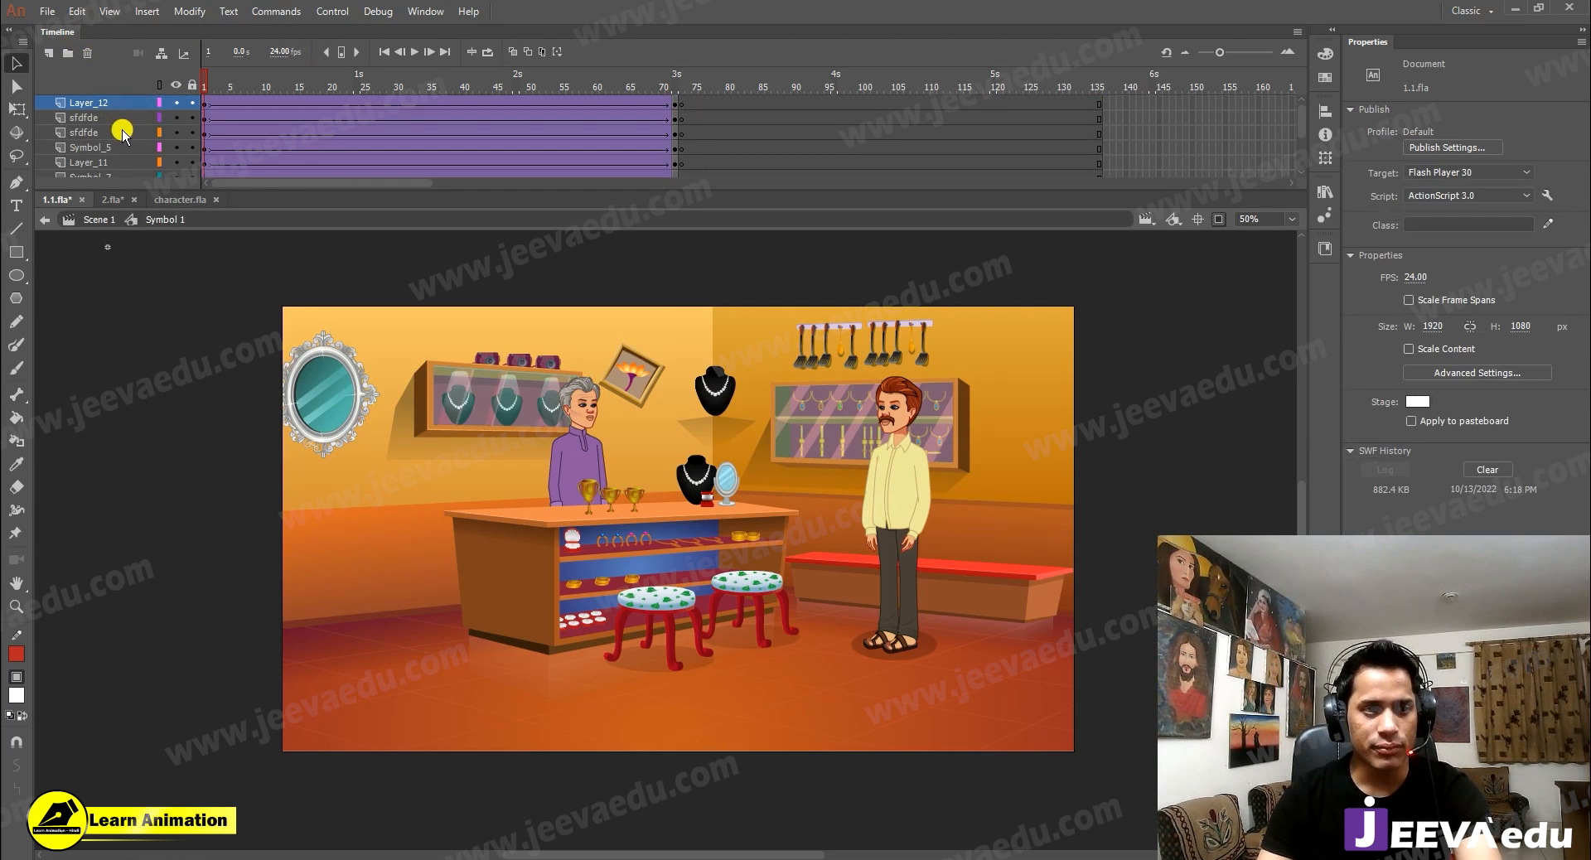
{"action": "right_click", "coordinate": [117, 99]}
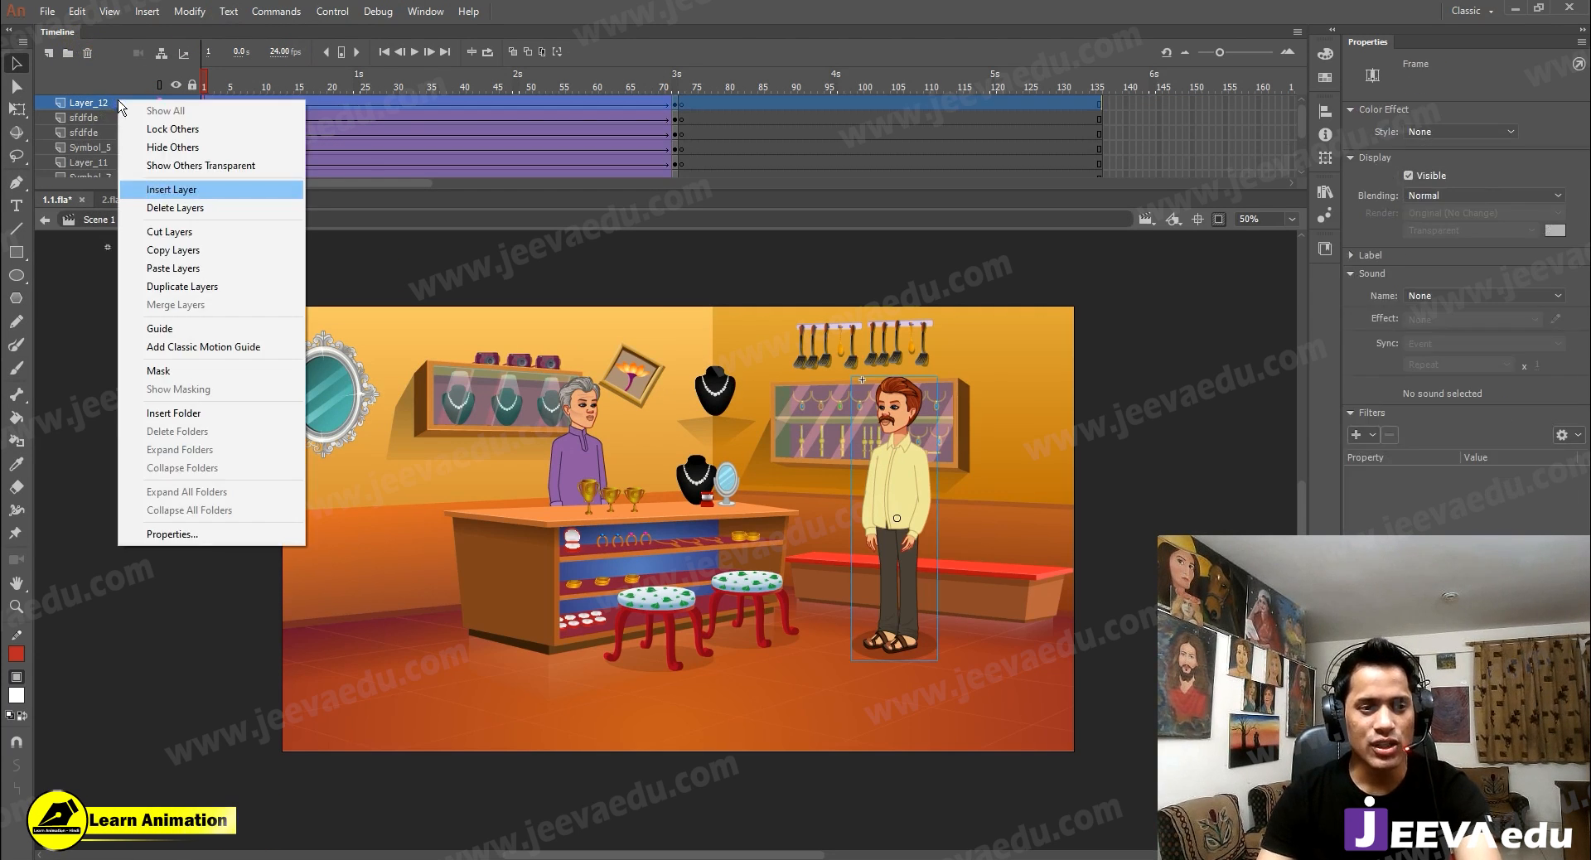
{"action": "left_click", "coordinate": [177, 276]}
Step: Scrub through Symbol 1, then select frames about 32 to 100 on the layers below the audio and remove them
{"action": "left_click", "coordinate": [854, 118]}
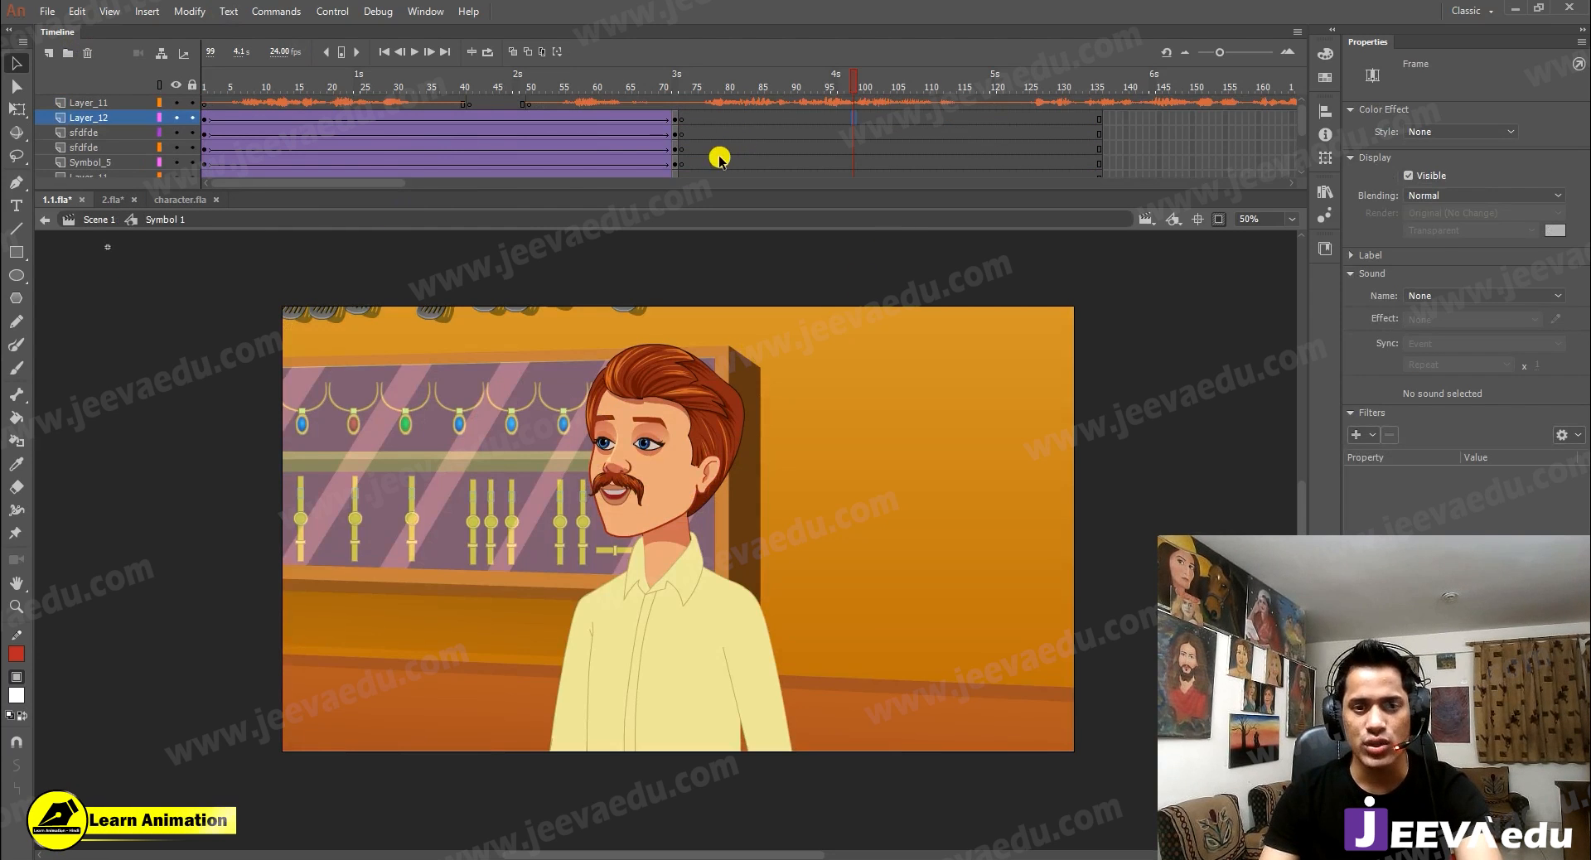
{"action": "left_click_drag", "start_coordinate": [707, 106], "coordinate": [219, 83]}
{"action": "left_click_drag", "start_coordinate": [414, 117], "coordinate": [824, 157]}
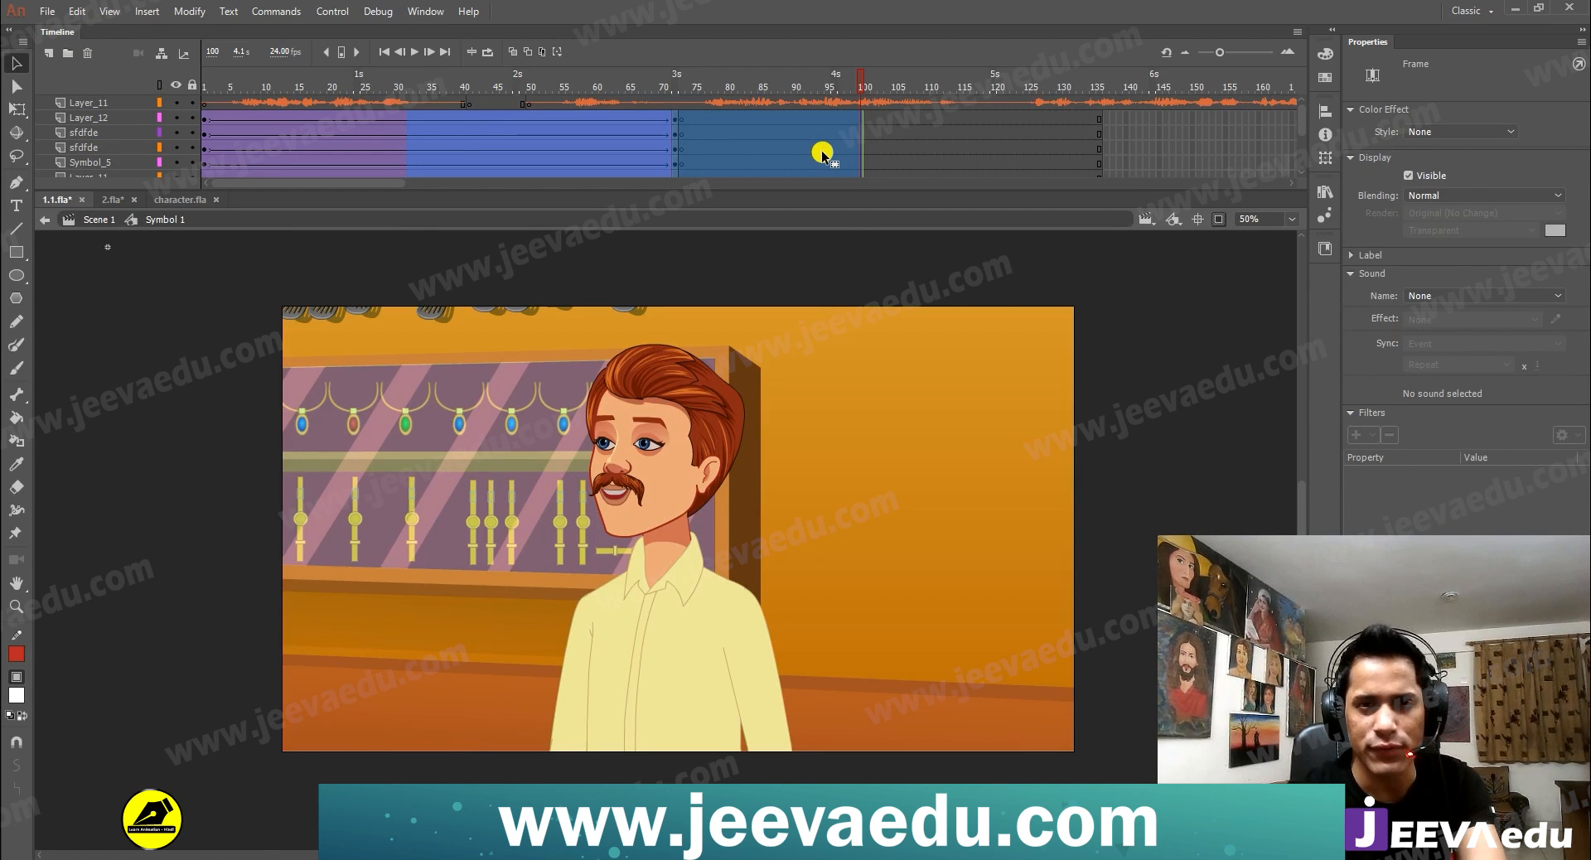
{"action": "key", "text": "shift+F5"}
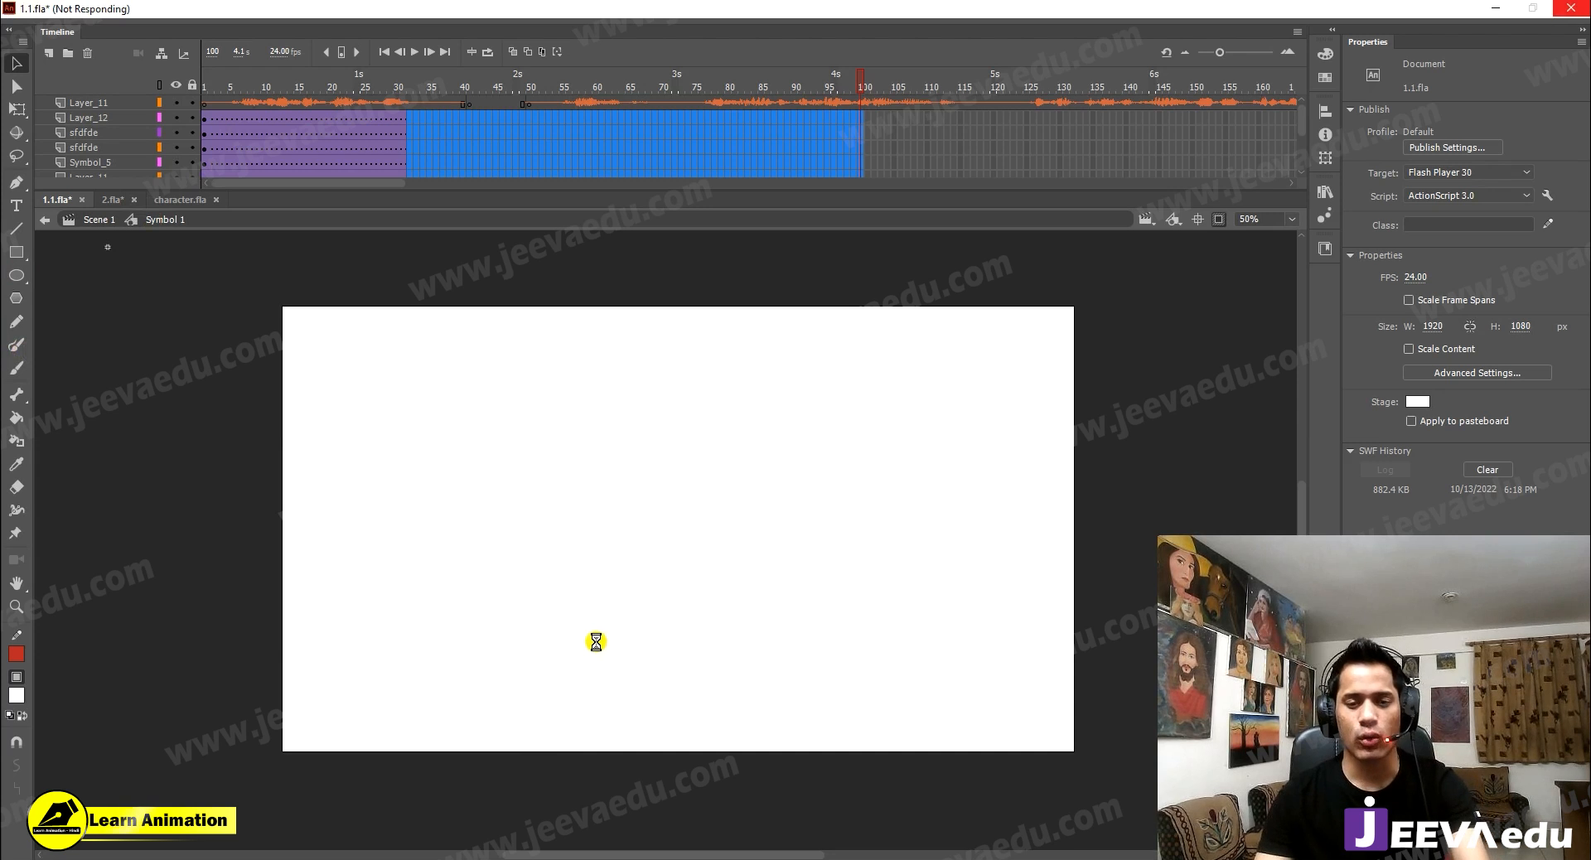
Step: Switch to Adobe Premiere Pro to view the empty Untitled project, and return to Adobe Animate
{"action": "key", "text": "alt+Tab"}
{"action": "left_click", "coordinate": [749, 304]}
{"action": "left_click", "coordinate": [745, 610]}
{"action": "left_click", "coordinate": [739, 722]}
{"action": "left_click", "coordinate": [227, 386]}
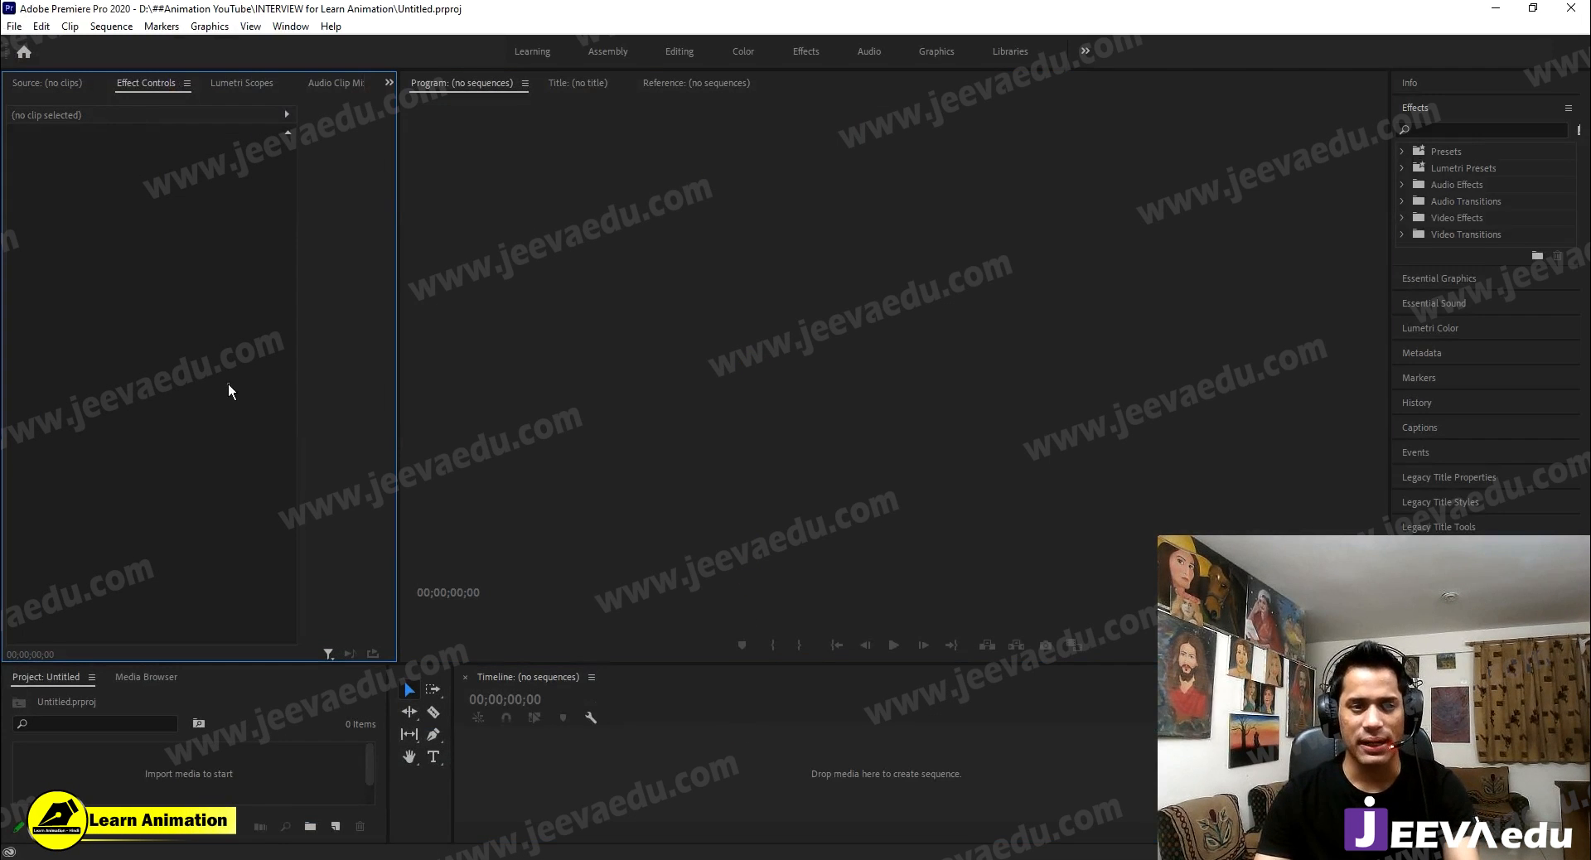
{"action": "left_click", "coordinate": [1498, 8]}
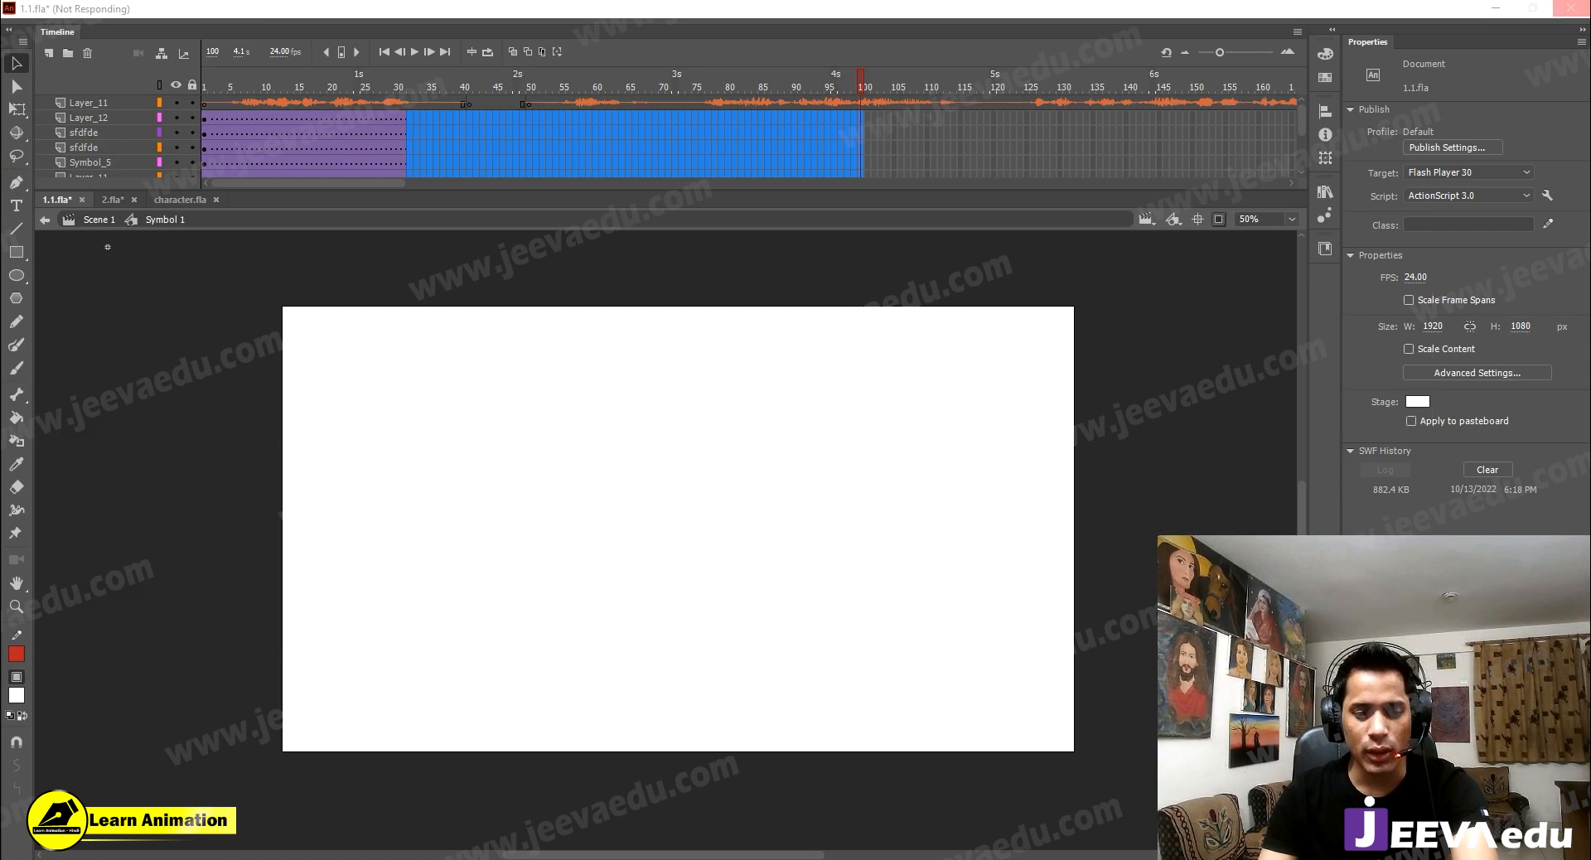
Step: Switch to Adobe Premiere Pro and place 1.mov from the Desktop into the empty timeline as a new sequence
{"action": "key", "text": "alt+Tab"}
{"action": "left_click", "coordinate": [711, 382]}
{"action": "left_click", "coordinate": [711, 695]}
{"action": "left_click", "coordinate": [638, 429]}
{"action": "left_click", "coordinate": [384, 402]}
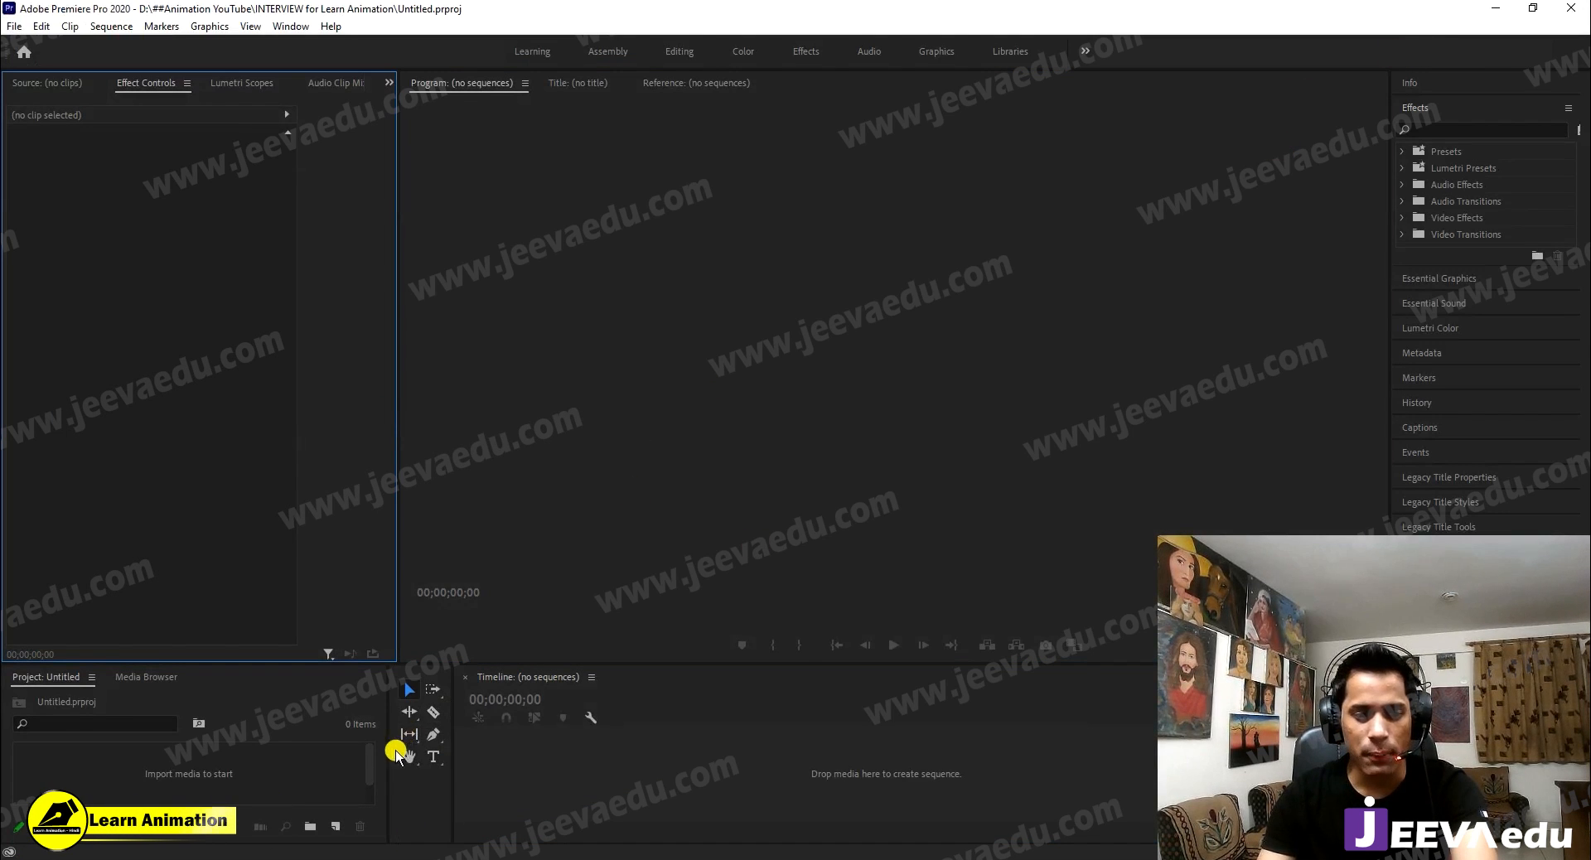
{"action": "key", "text": "alt+Tab"}
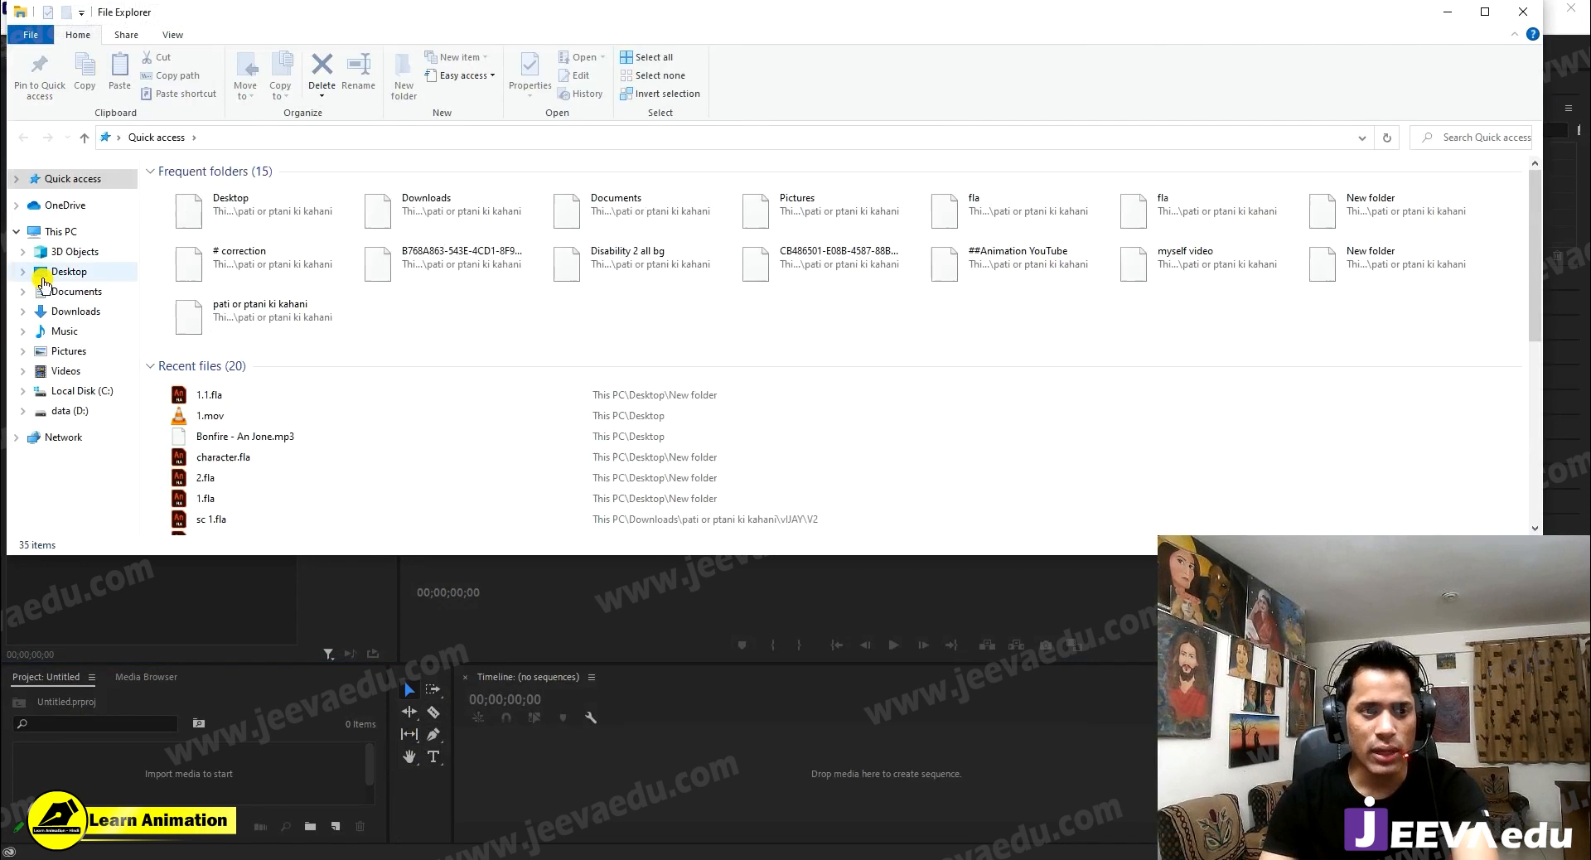
{"action": "left_click", "coordinate": [45, 275]}
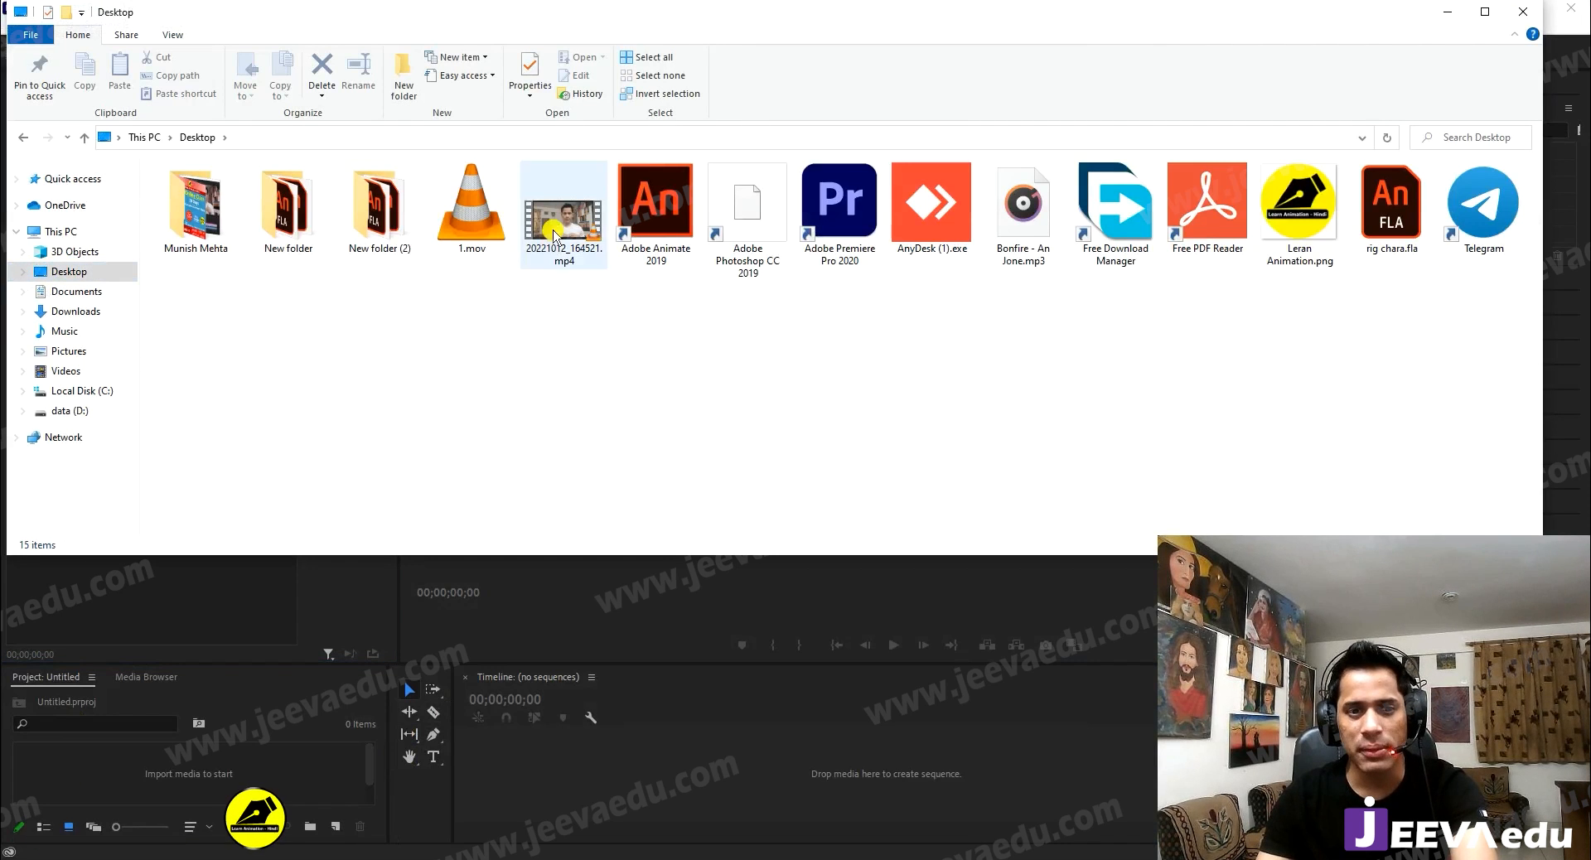
{"action": "left_click_drag", "start_coordinate": [486, 215], "coordinate": [858, 767]}
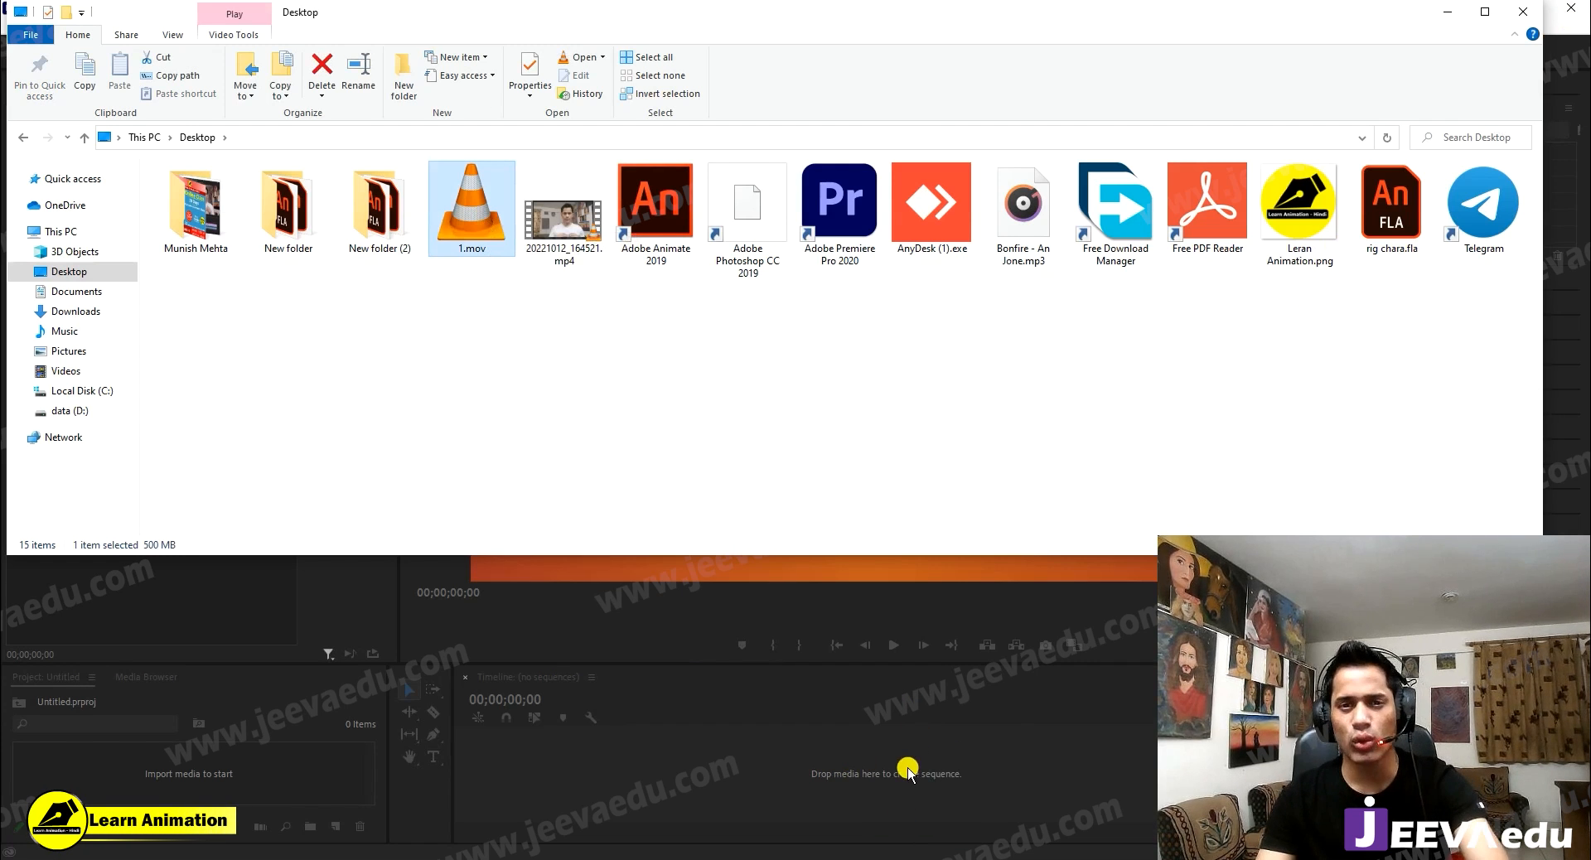
{"action": "left_click", "coordinate": [1447, 12]}
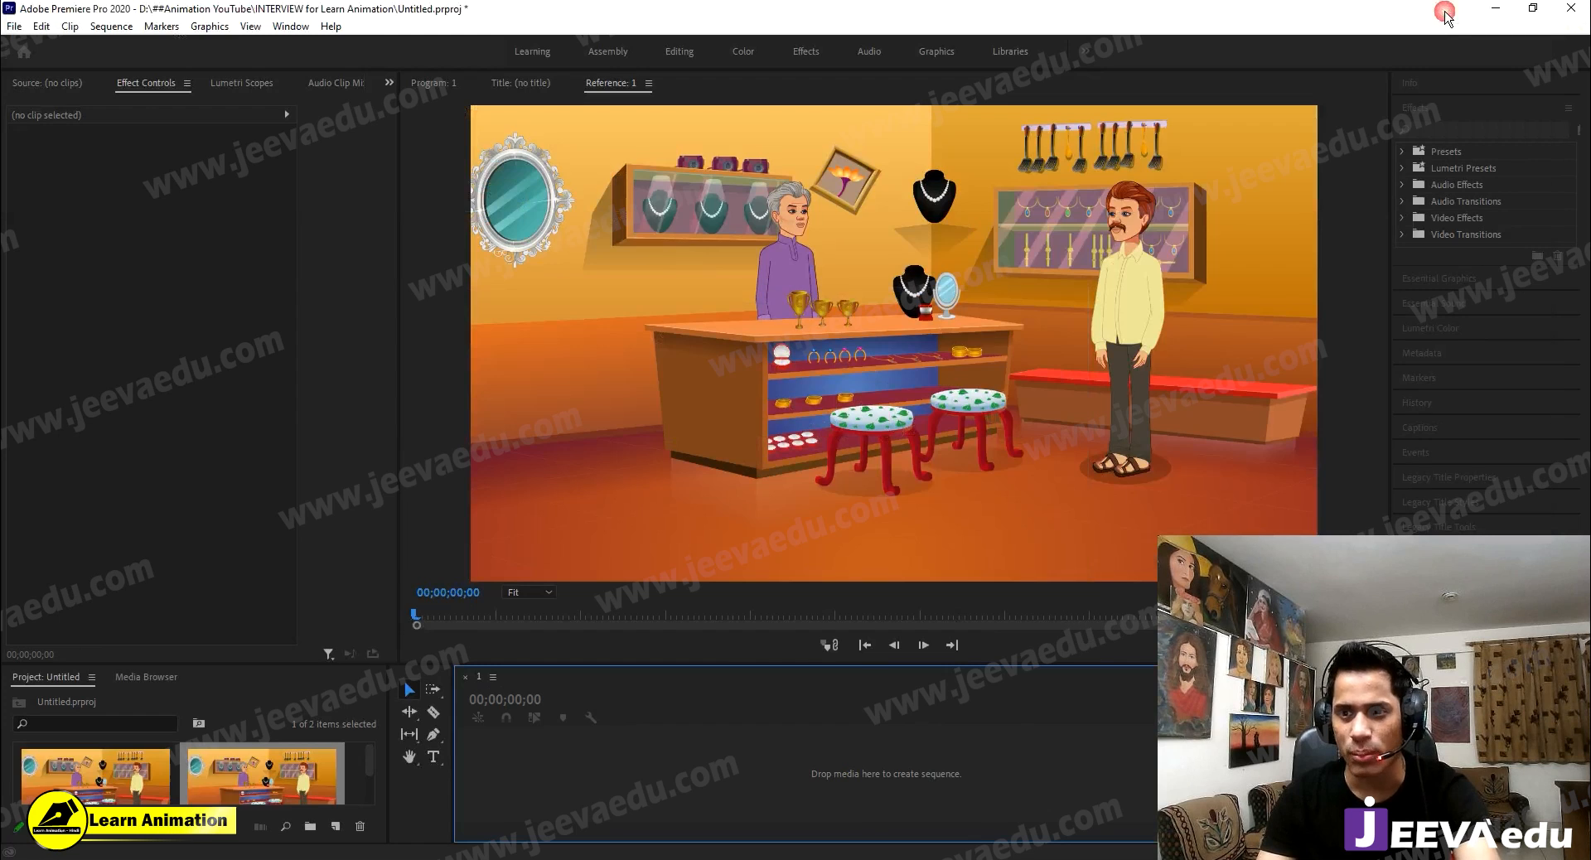
Step: Enlarge the timeline area and play the 1.mov sequence, then replay it from the start
{"action": "left_click_drag", "start_coordinate": [867, 826], "coordinate": [719, 836]}
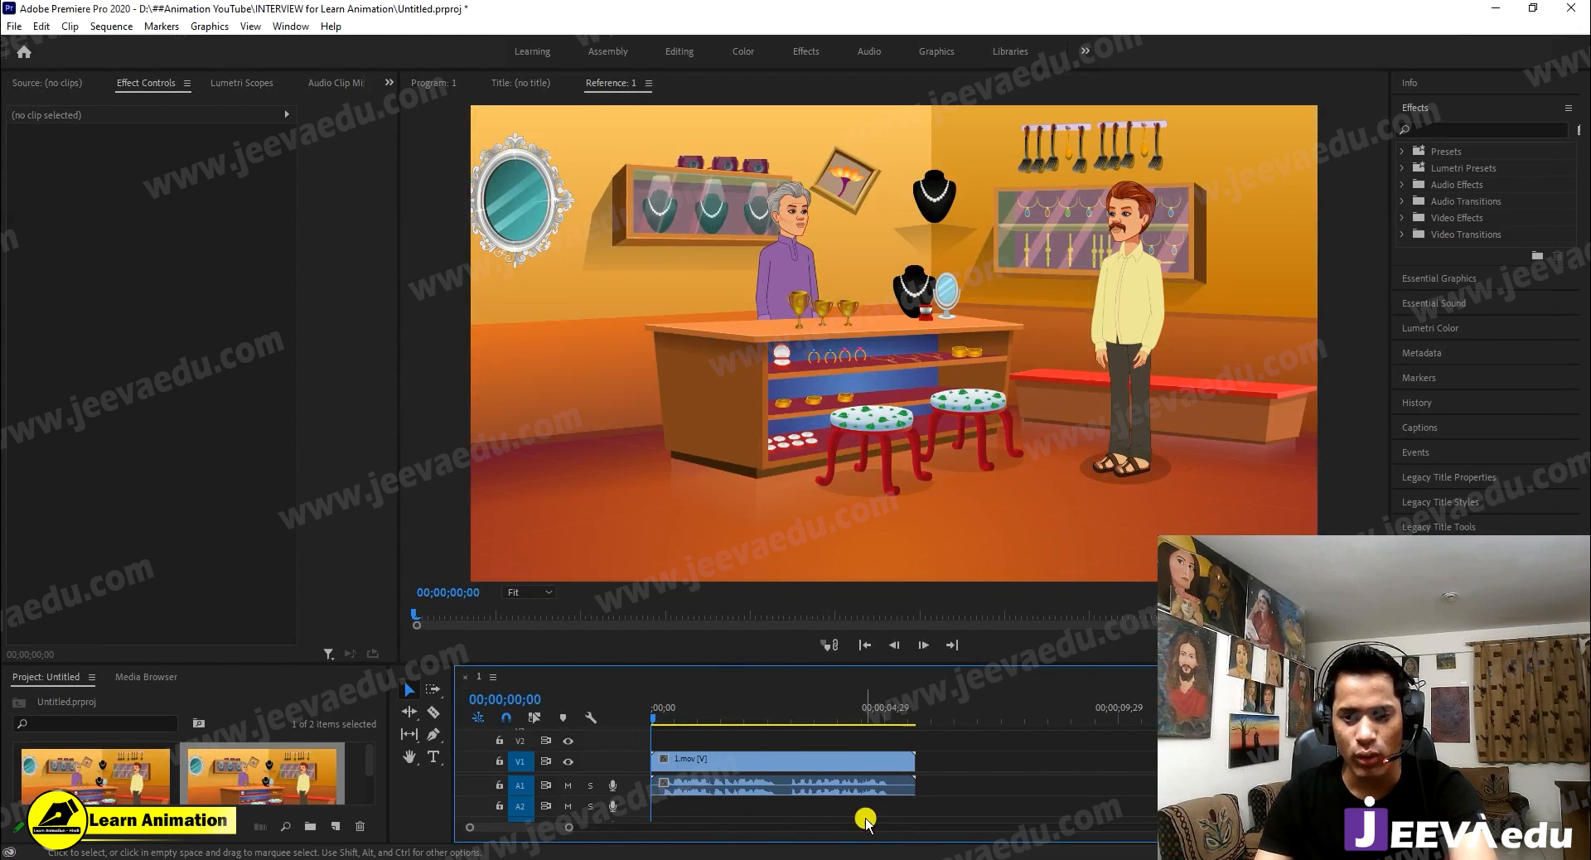
{"action": "left_click_drag", "start_coordinate": [969, 637], "coordinate": [974, 609]}
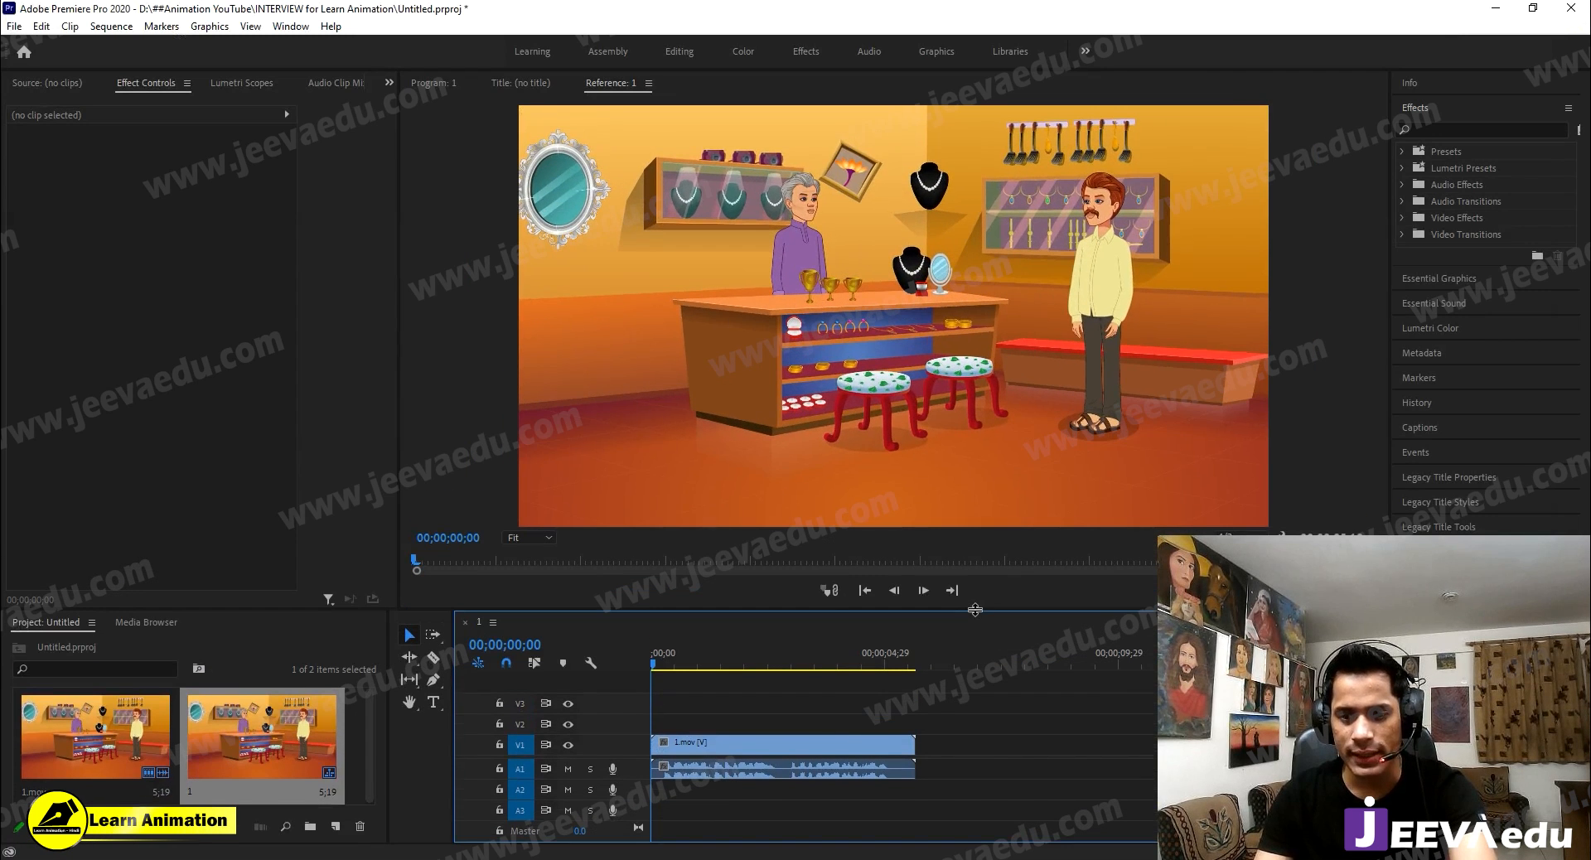
{"action": "left_click", "coordinate": [997, 711]}
{"action": "key", "text": "space"}
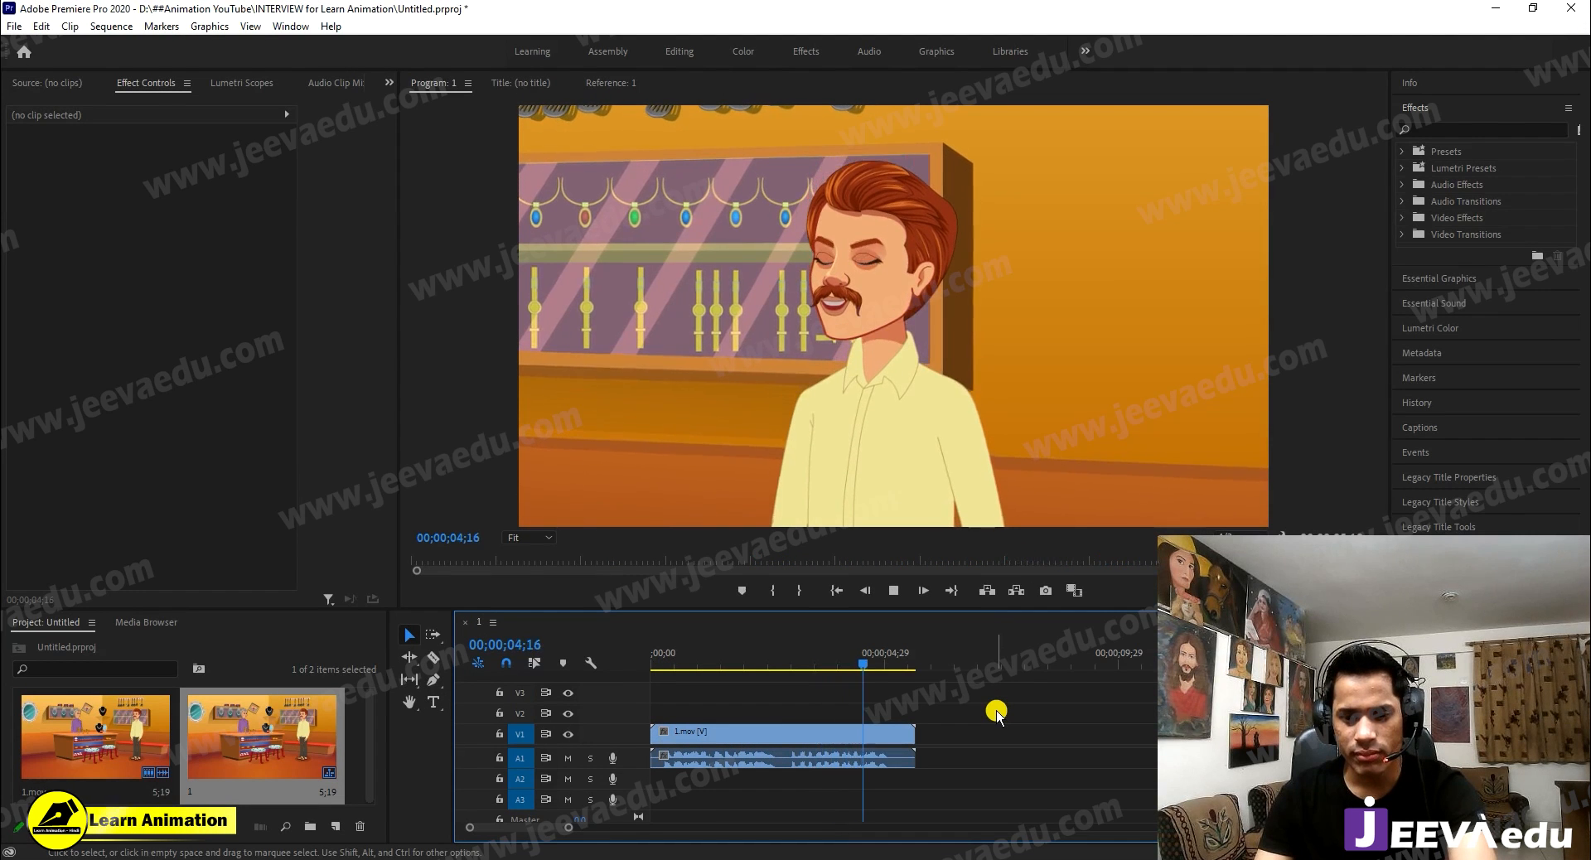
{"action": "key", "text": "space"}
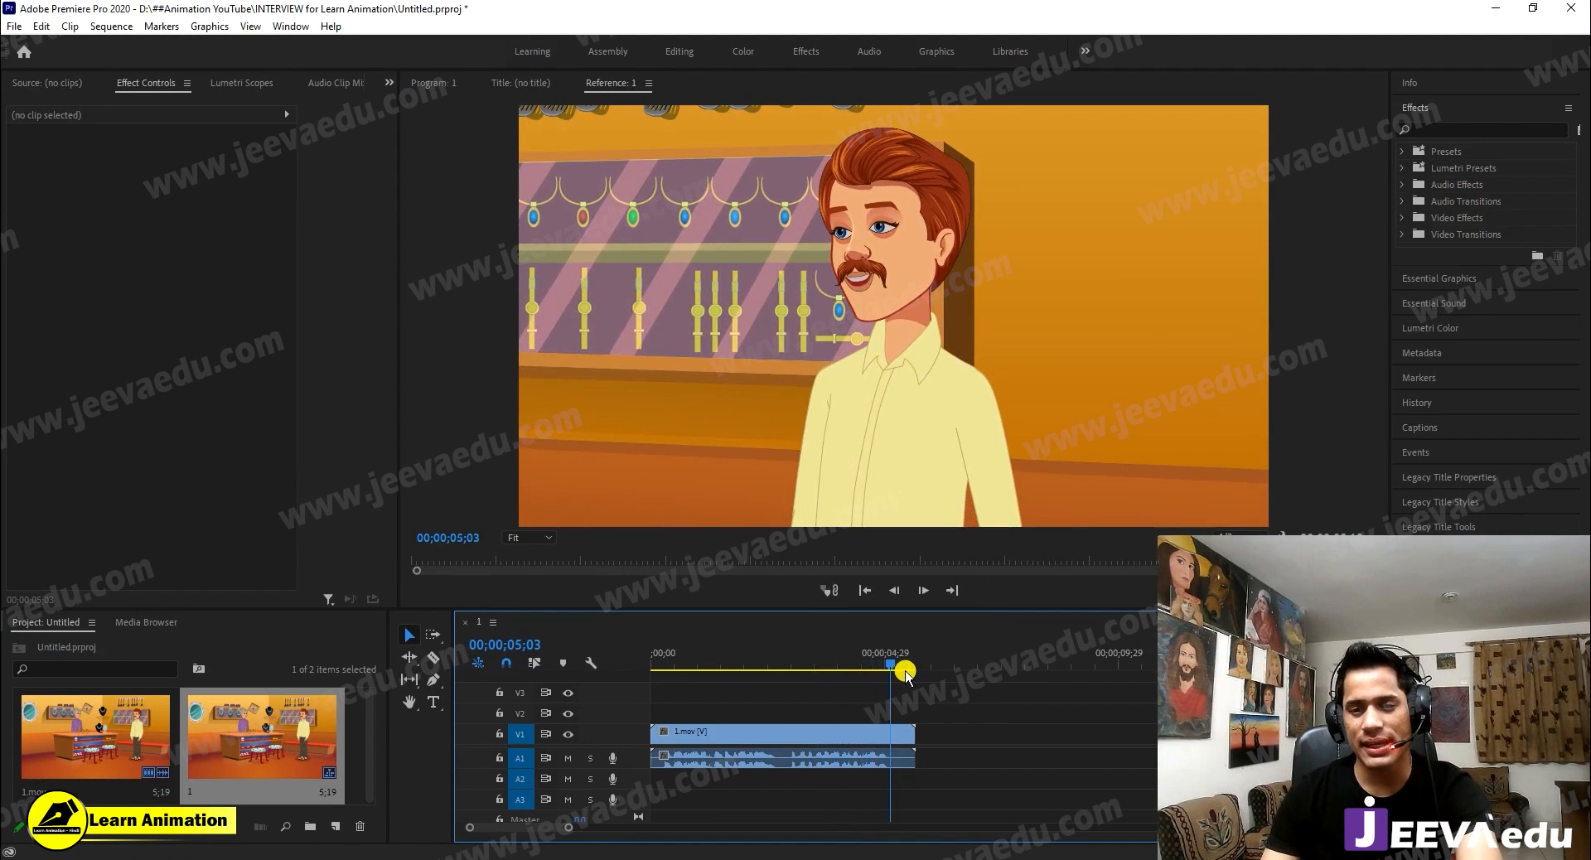
{"action": "key", "text": "Home"}
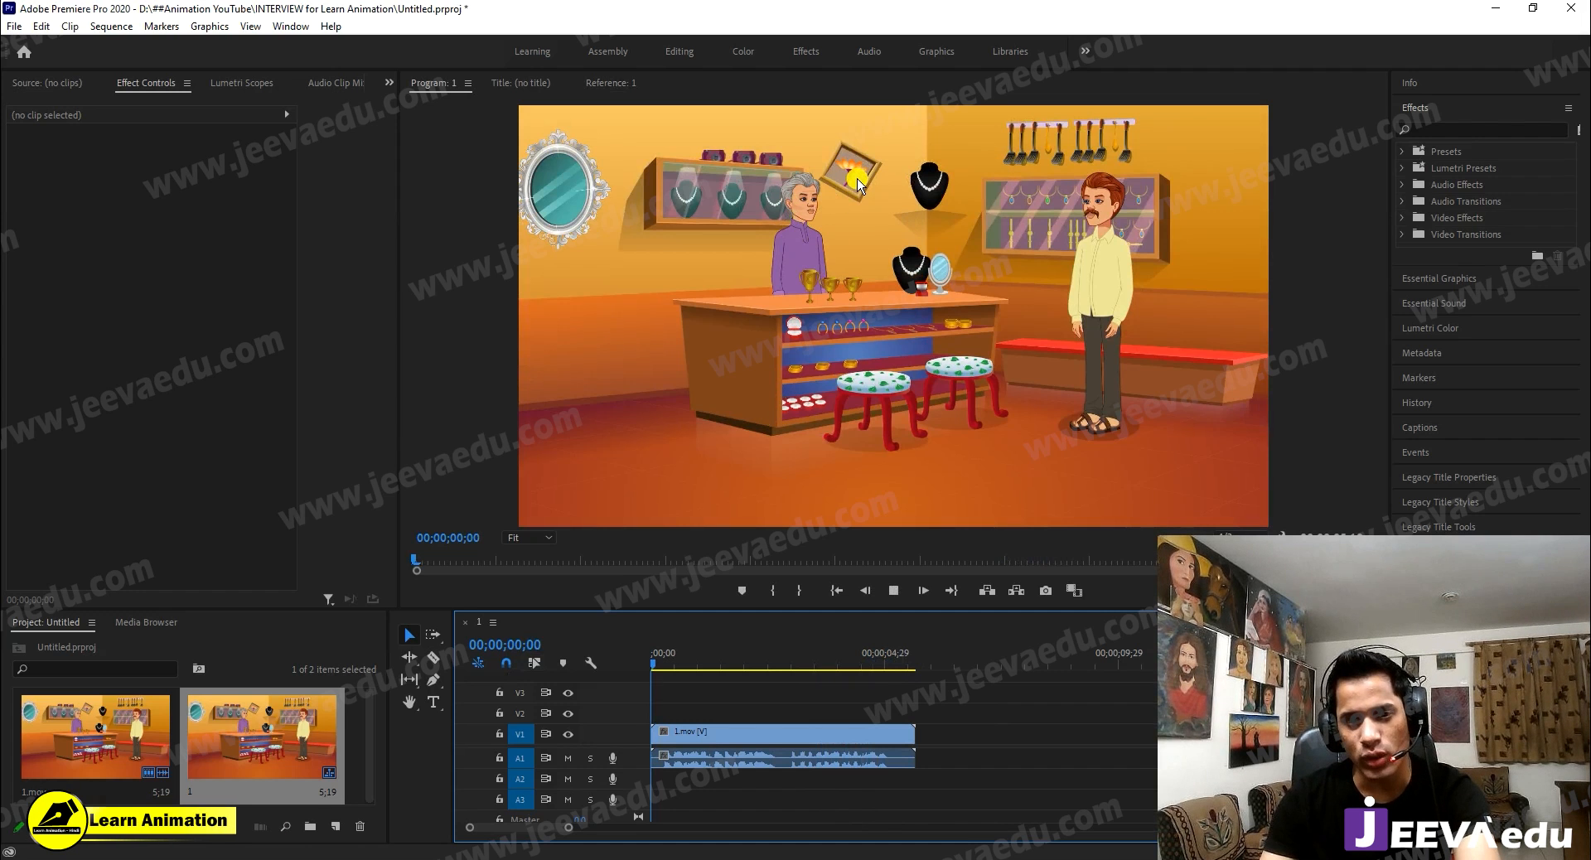
{"action": "key", "text": "space"}
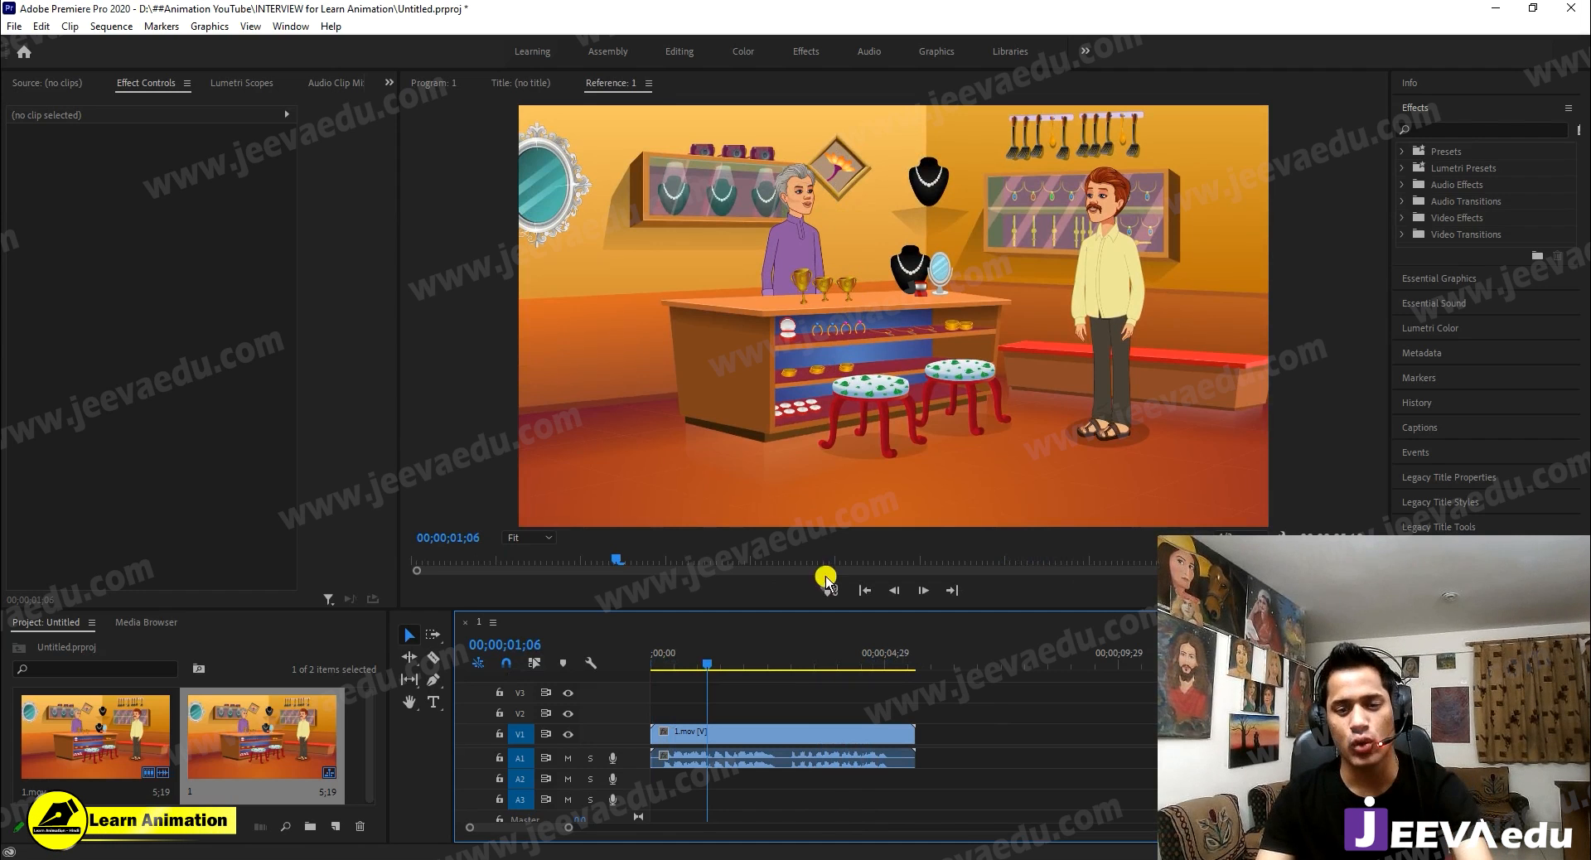
Step: Play the 1.mov sequence onward from its current frame, stop it, and return to Adobe Animate
{"action": "key", "text": "space"}
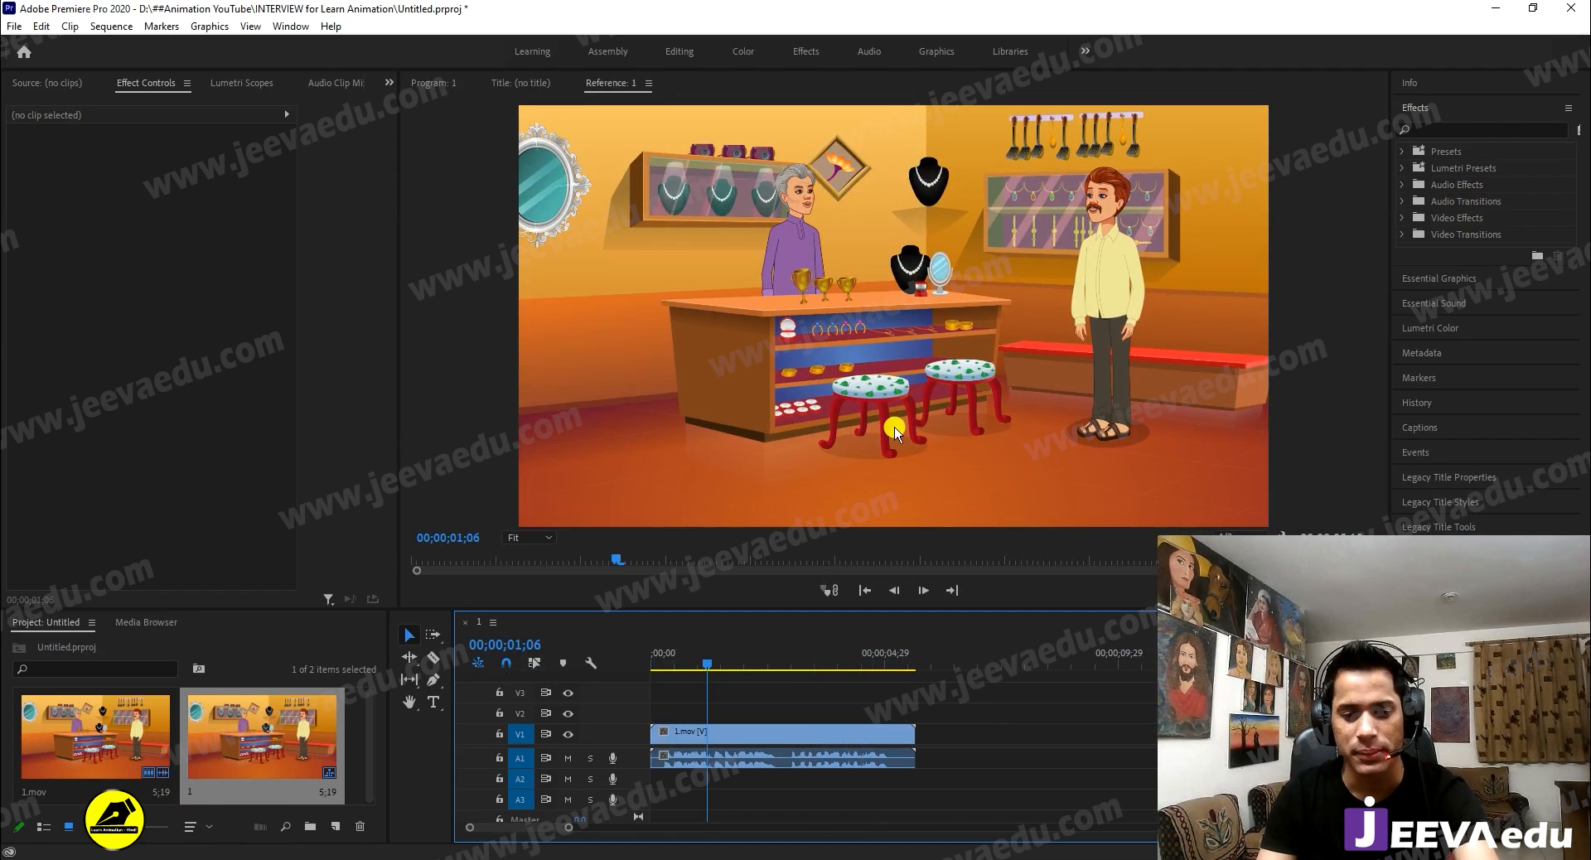
{"action": "key", "text": "space"}
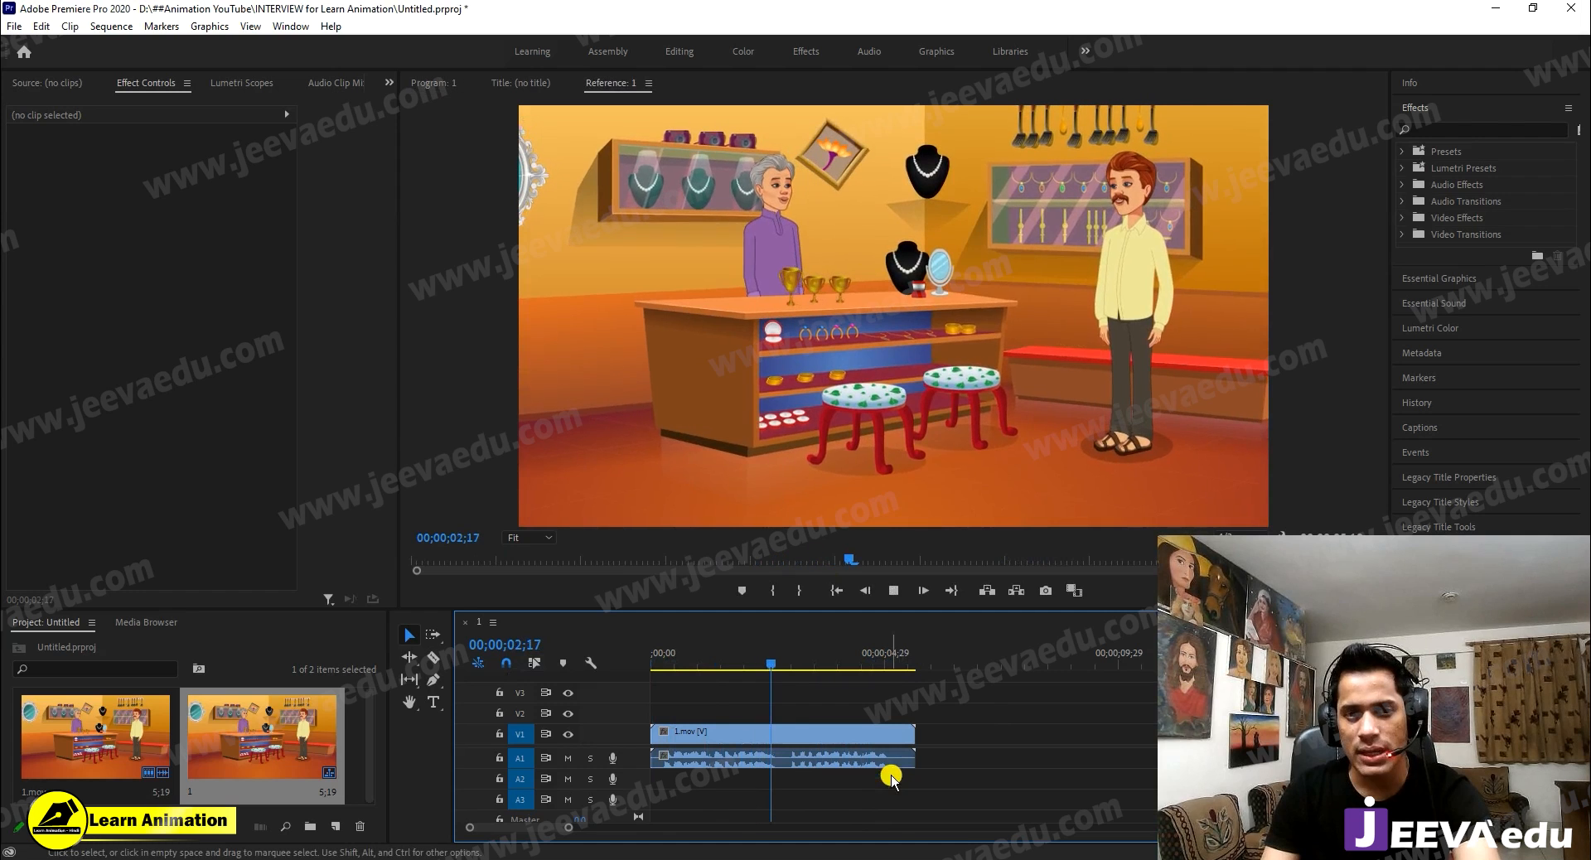
{"action": "key", "text": "space"}
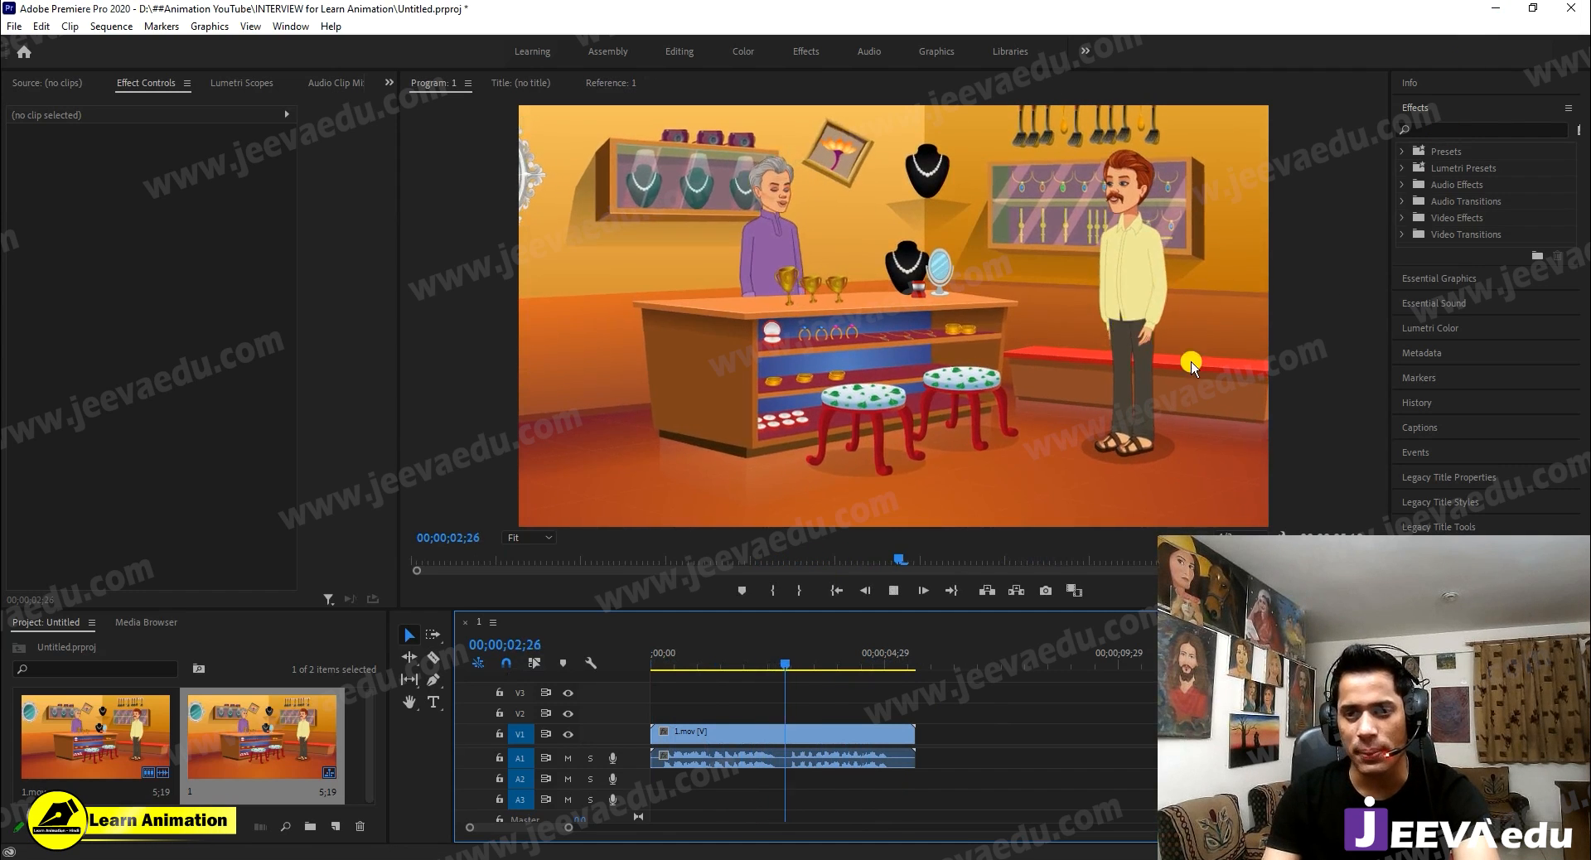
{"action": "key", "text": "space"}
{"action": "left_click", "coordinate": [1499, 10]}
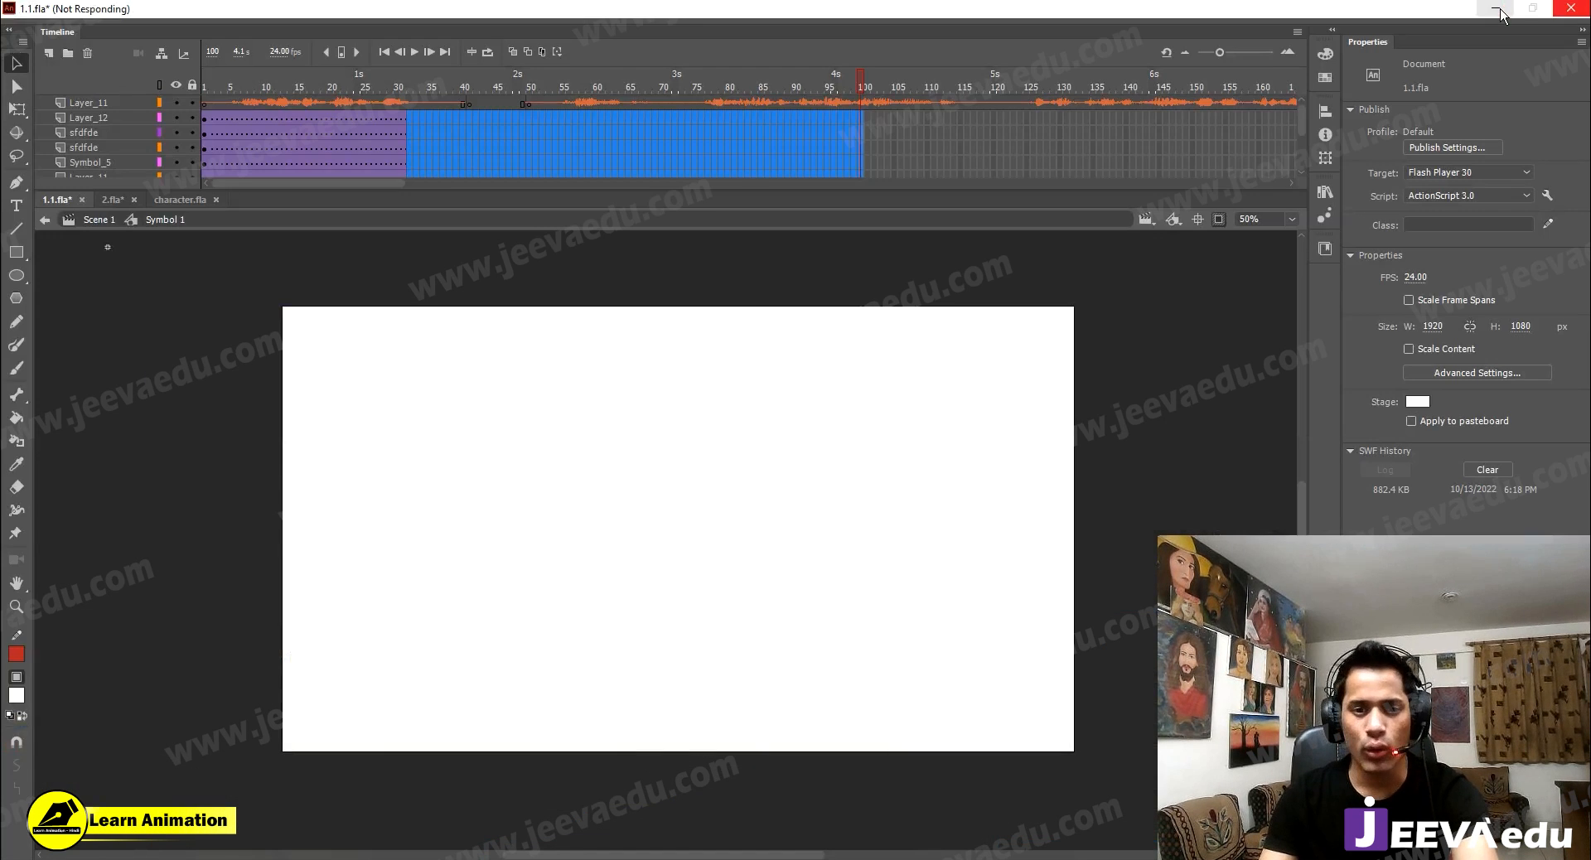
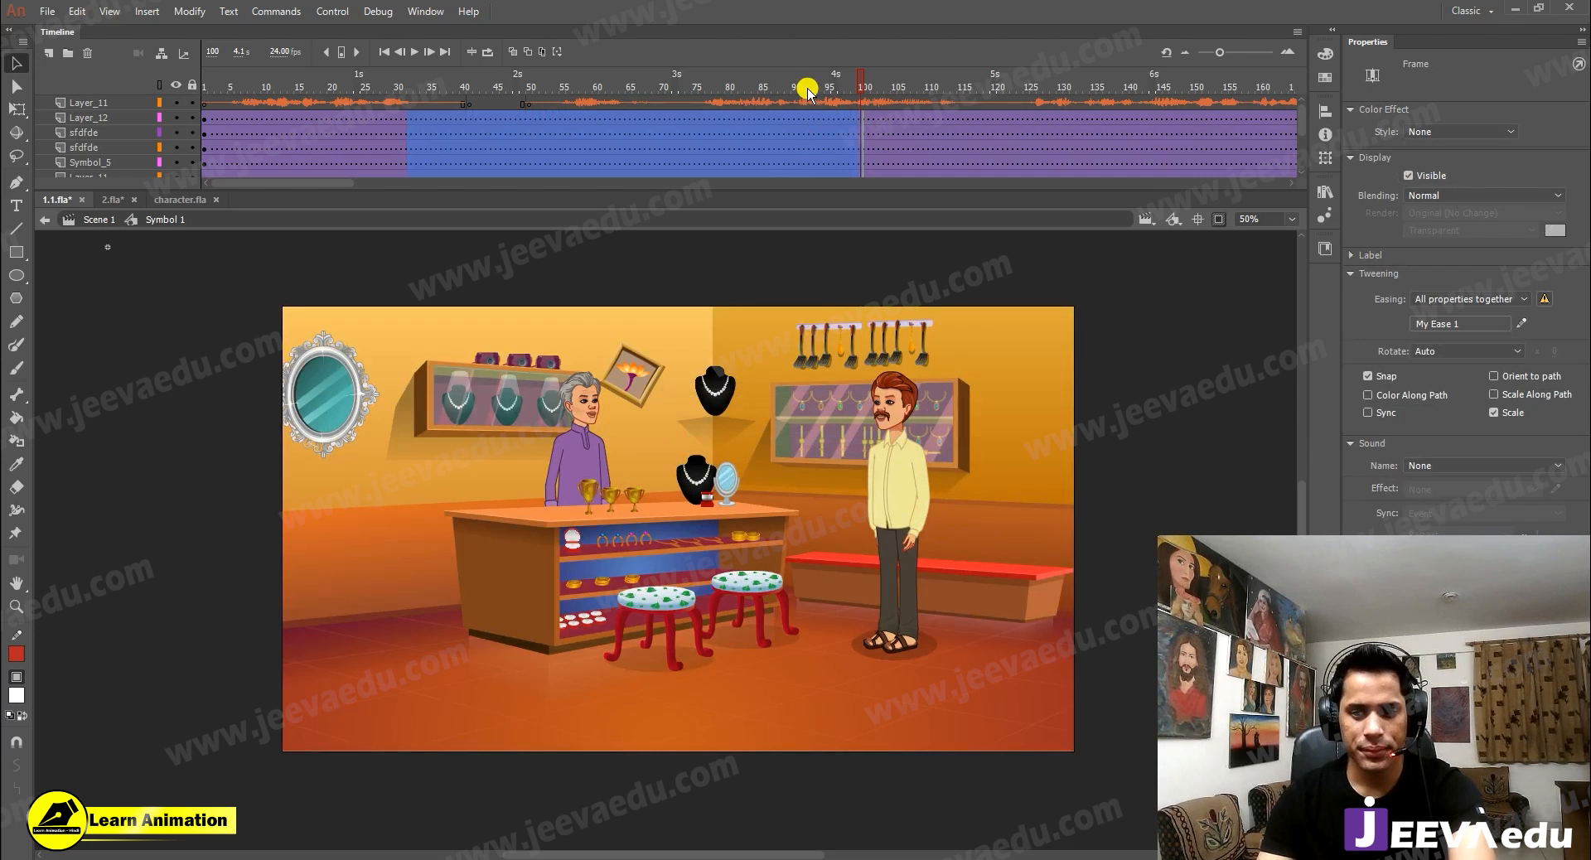
Step: Remove the classic tween from the selected frames on the layers below the audio in Symbol 1, and return to frame 1
{"action": "right_click", "coordinate": [742, 124]}
{"action": "left_click", "coordinate": [779, 166]}
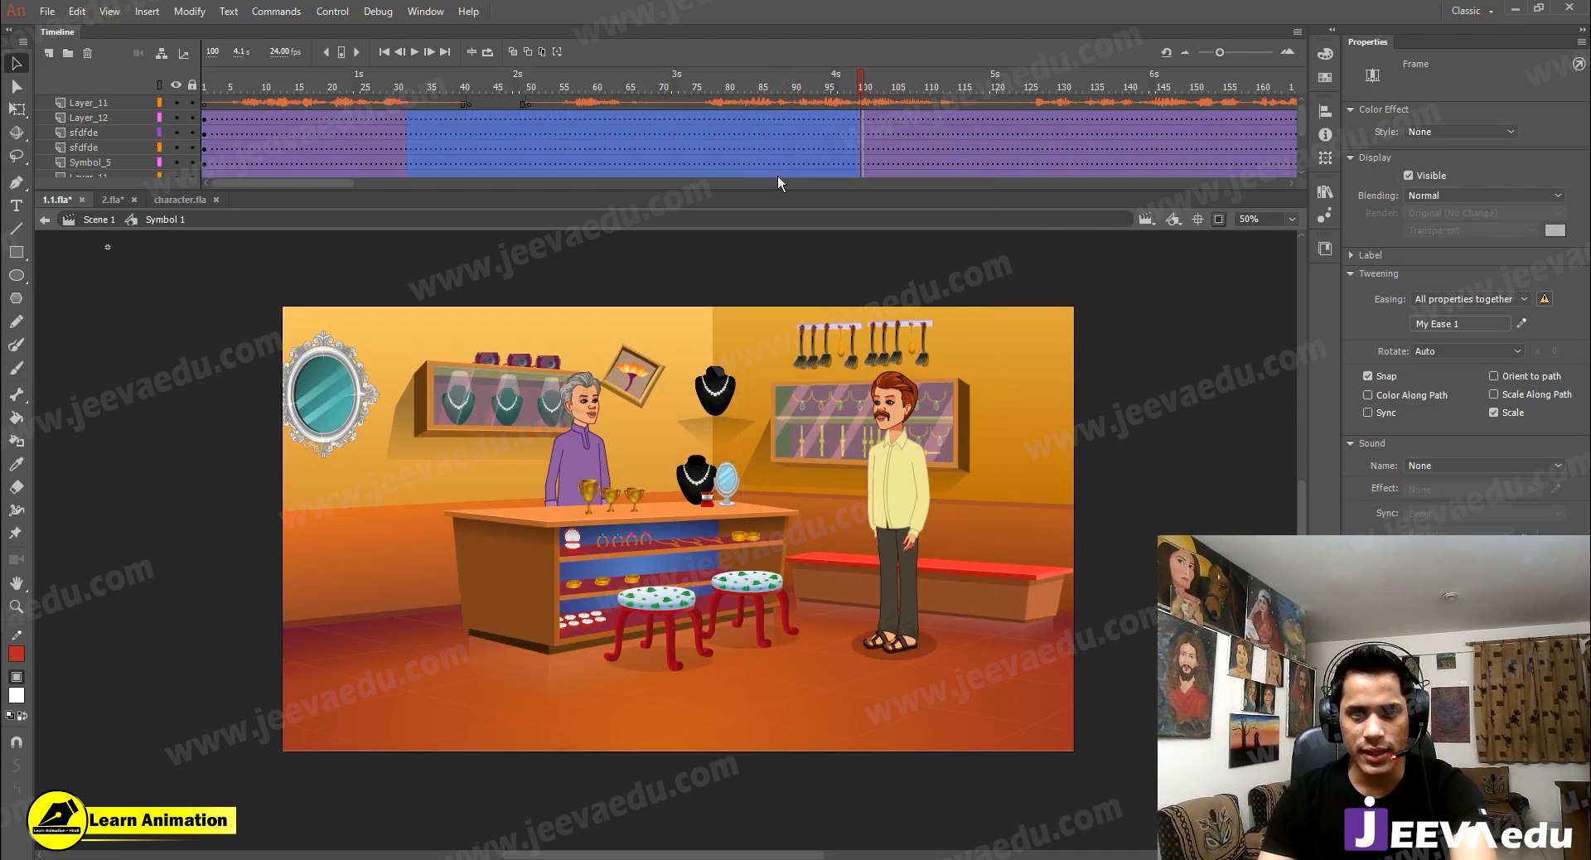
{"action": "mouse_move", "coordinate": [826, 80]}
{"action": "left_mouse_down"}
{"action": "mouse_move", "coordinate": [831, 99]}
{"action": "mouse_move", "coordinate": [837, 81]}
{"action": "left_mouse_up"}
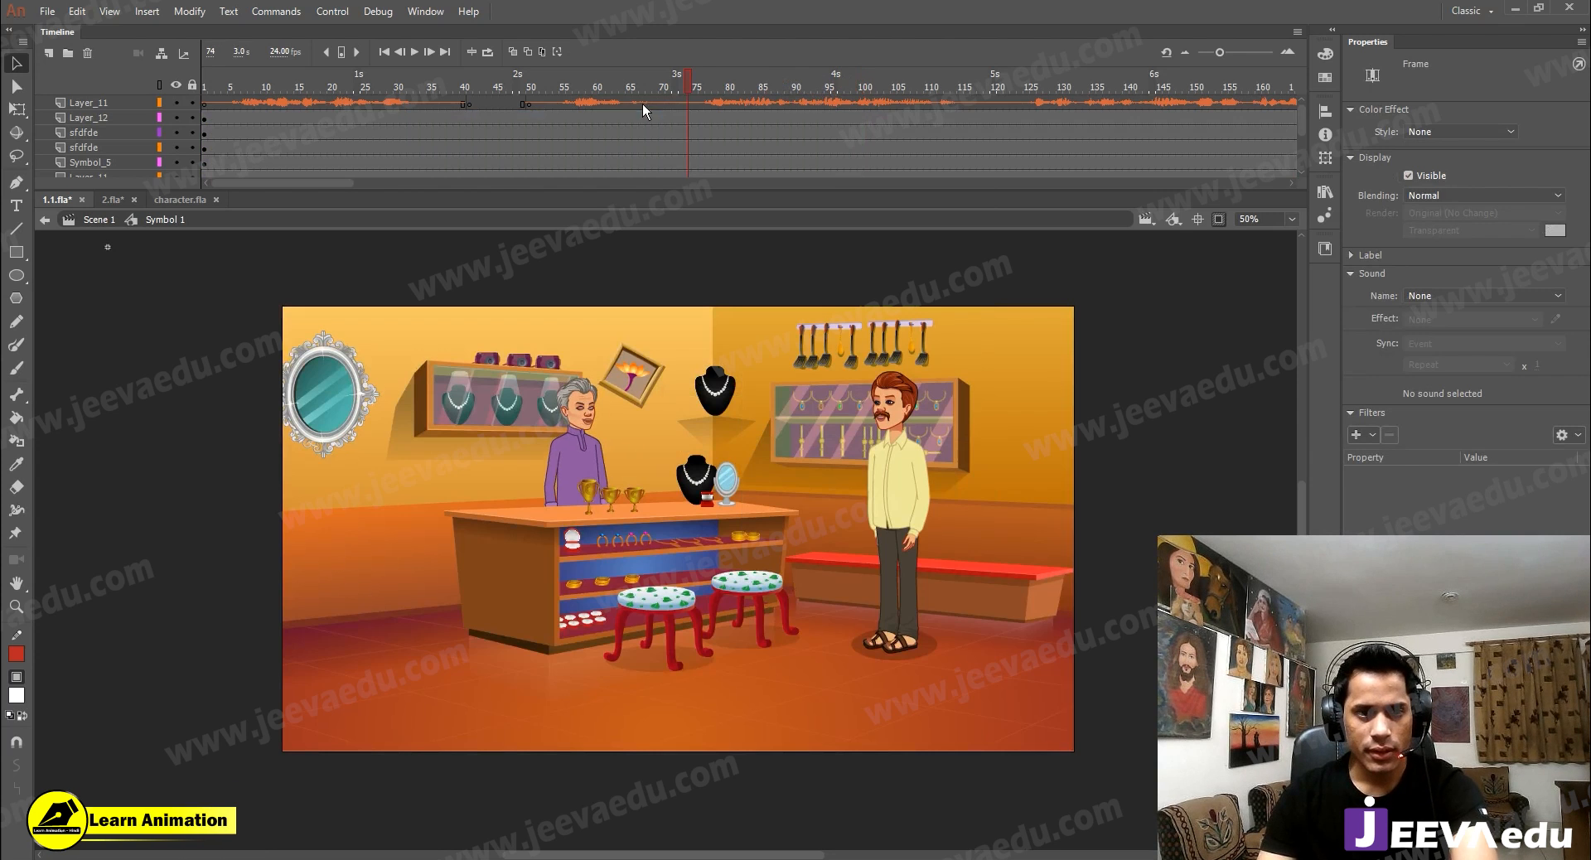
{"action": "left_click_drag", "start_coordinate": [651, 118], "coordinate": [382, 118]}
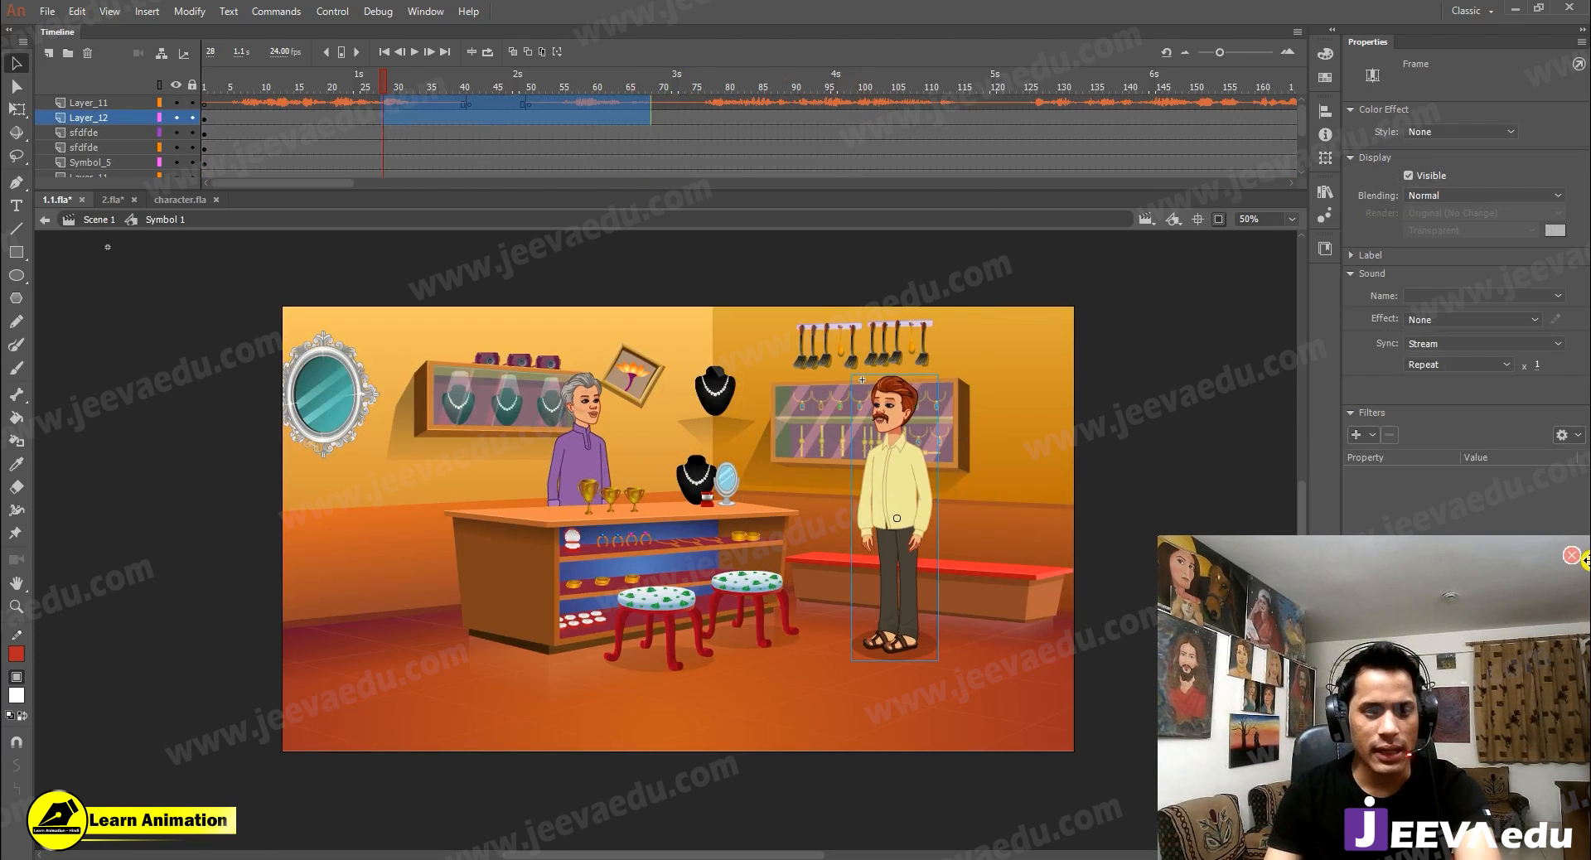
{"action": "left_click", "coordinate": [204, 81]}
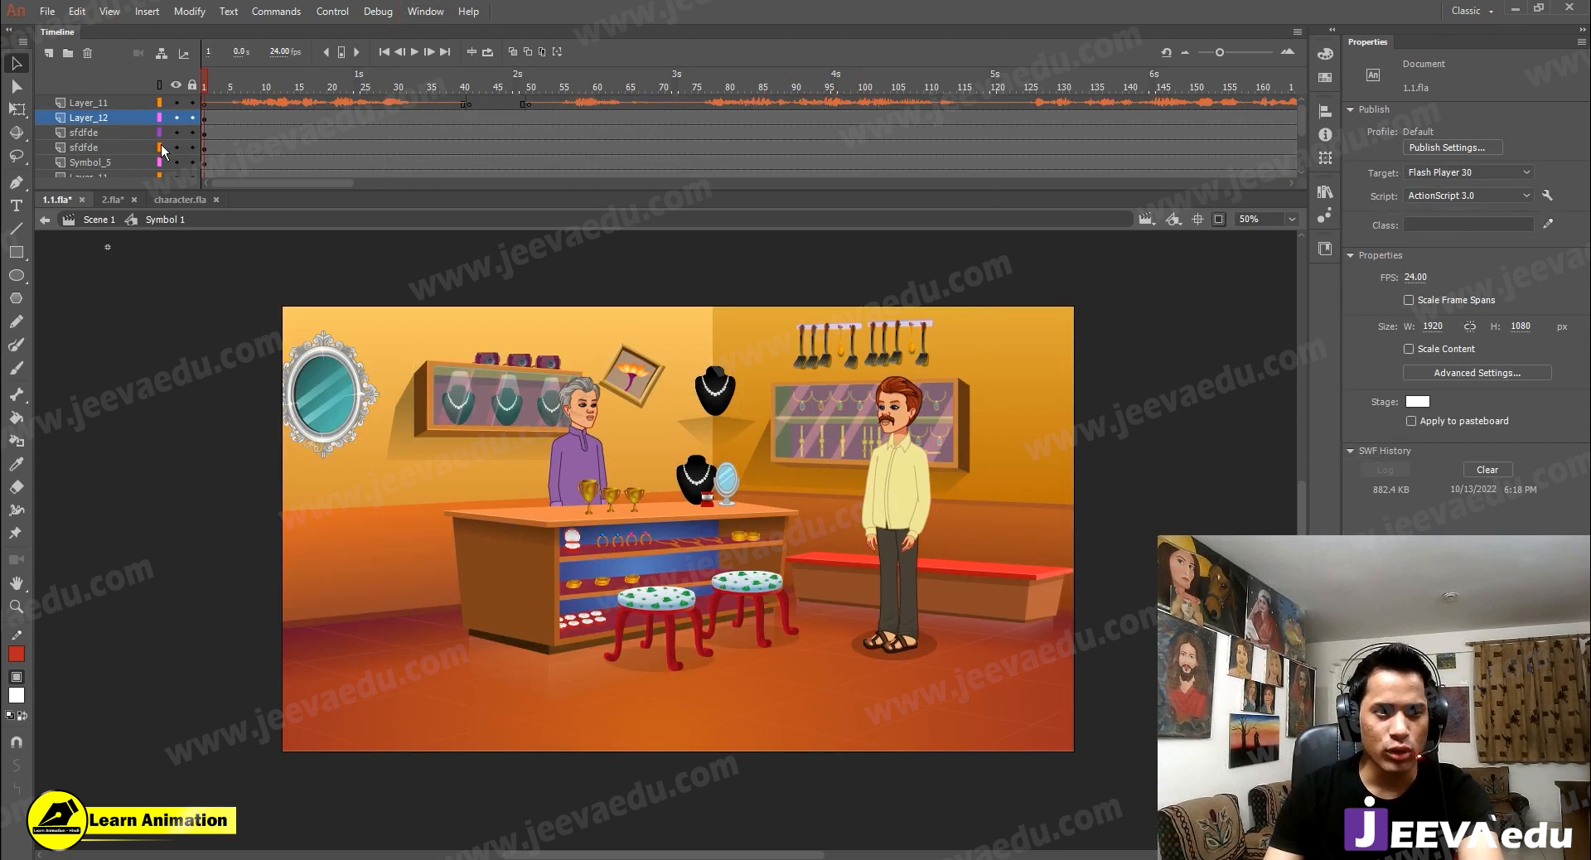
Step: Open Symbol 8 and the flower picture's MC_P_03 movie clip inside it, and play its internal animation
{"action": "left_click", "coordinate": [694, 553]}
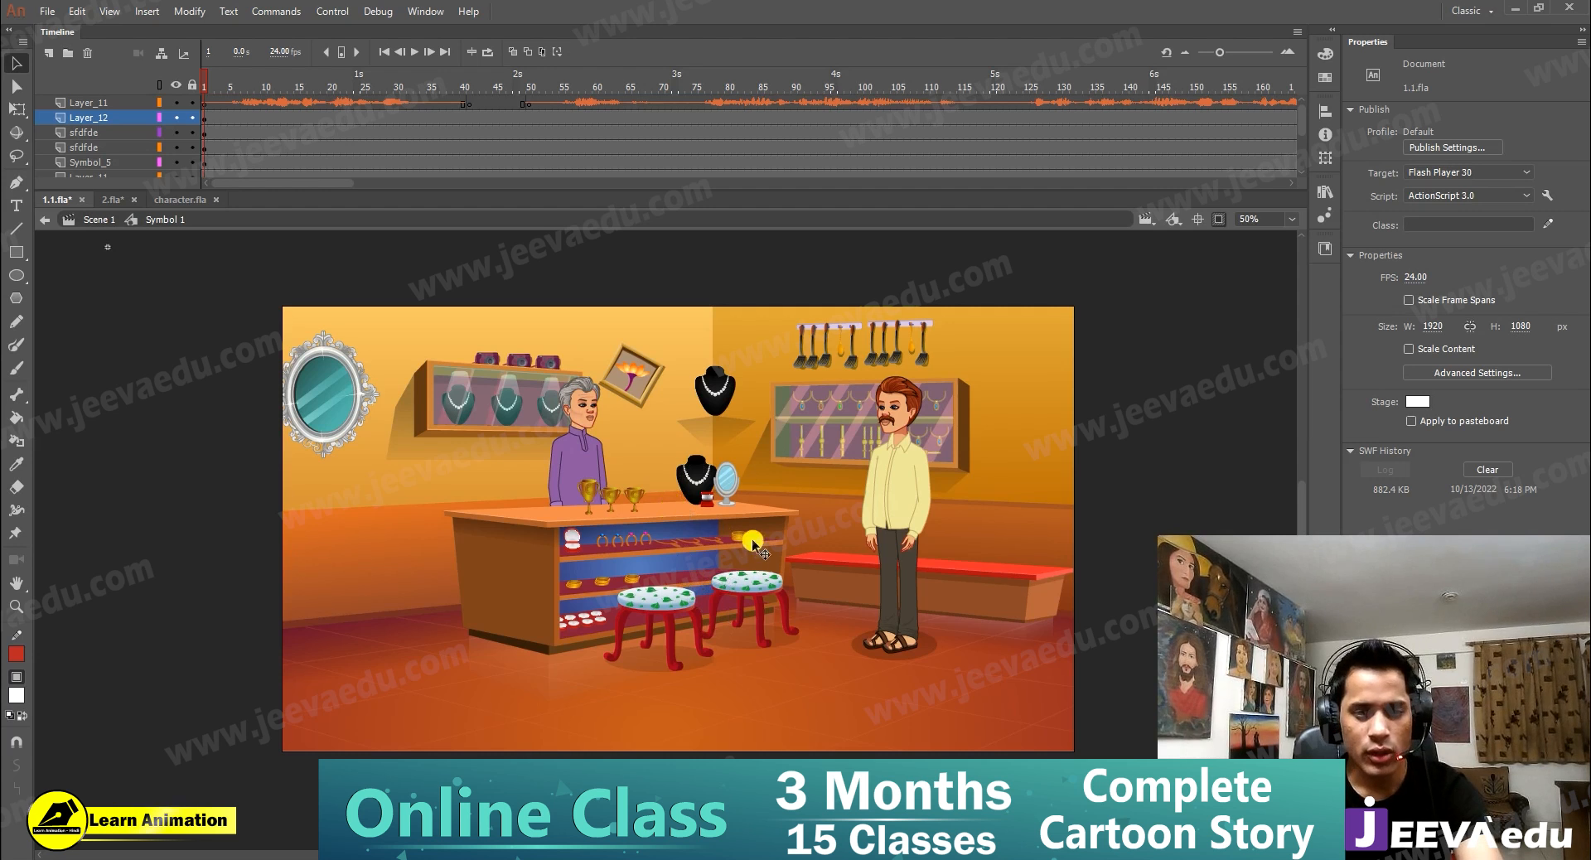
{"action": "key", "text": "z"}
{"action": "left_click", "coordinate": [662, 511]}
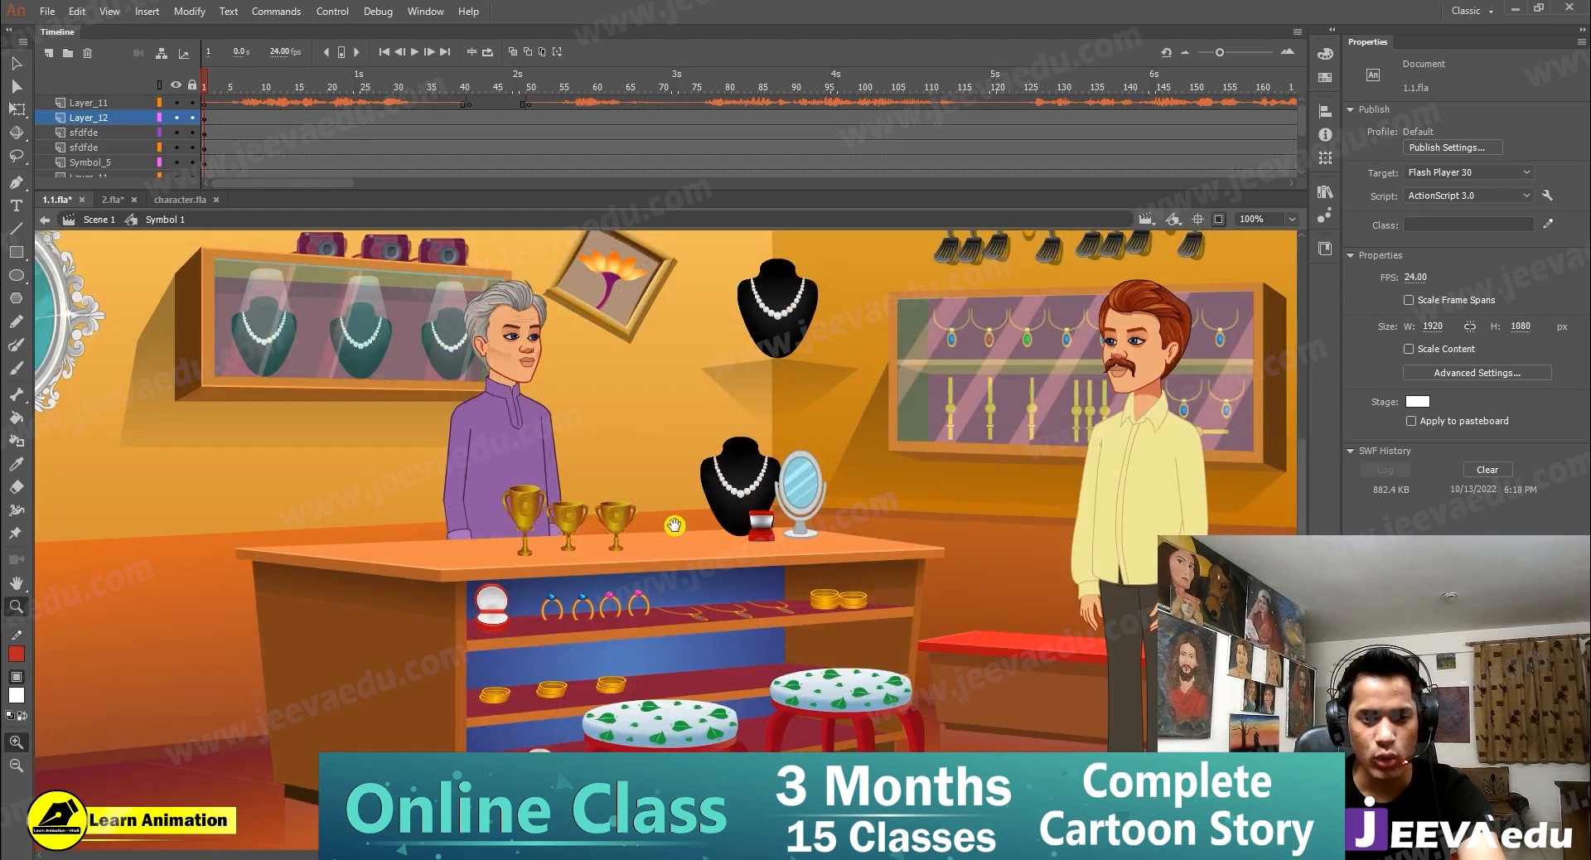
{"action": "left_click", "coordinate": [676, 526], "text": "alt"}
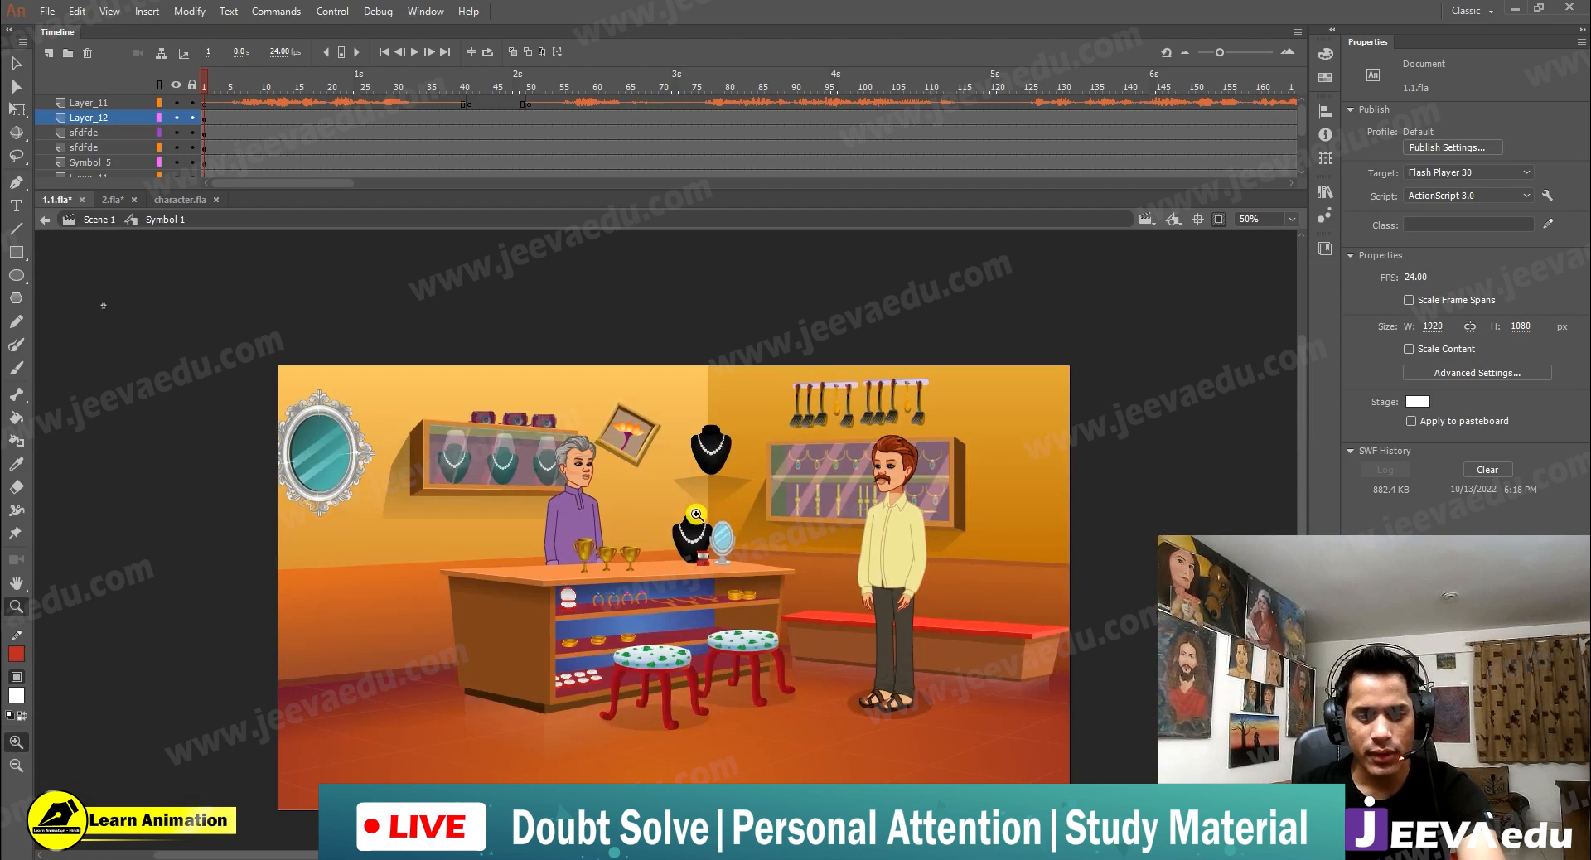
{"action": "left_click", "coordinate": [634, 556], "text": "ctrl"}
{"action": "left_click", "coordinate": [635, 556]}
{"action": "key", "text": "v"}
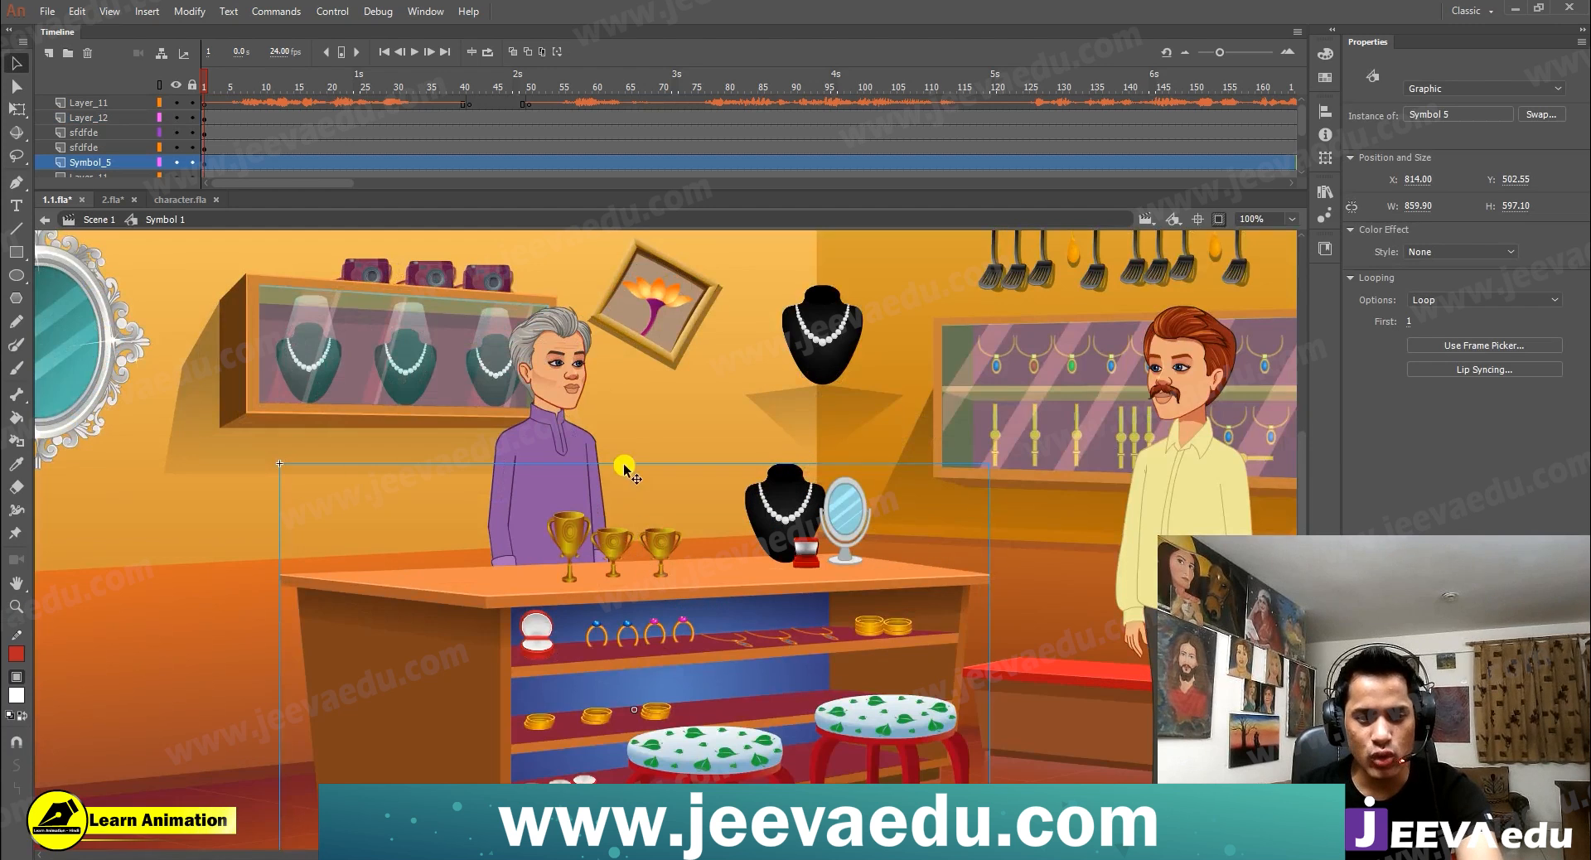
{"action": "left_click", "coordinate": [658, 348]}
{"action": "double_click", "coordinate": [659, 348]}
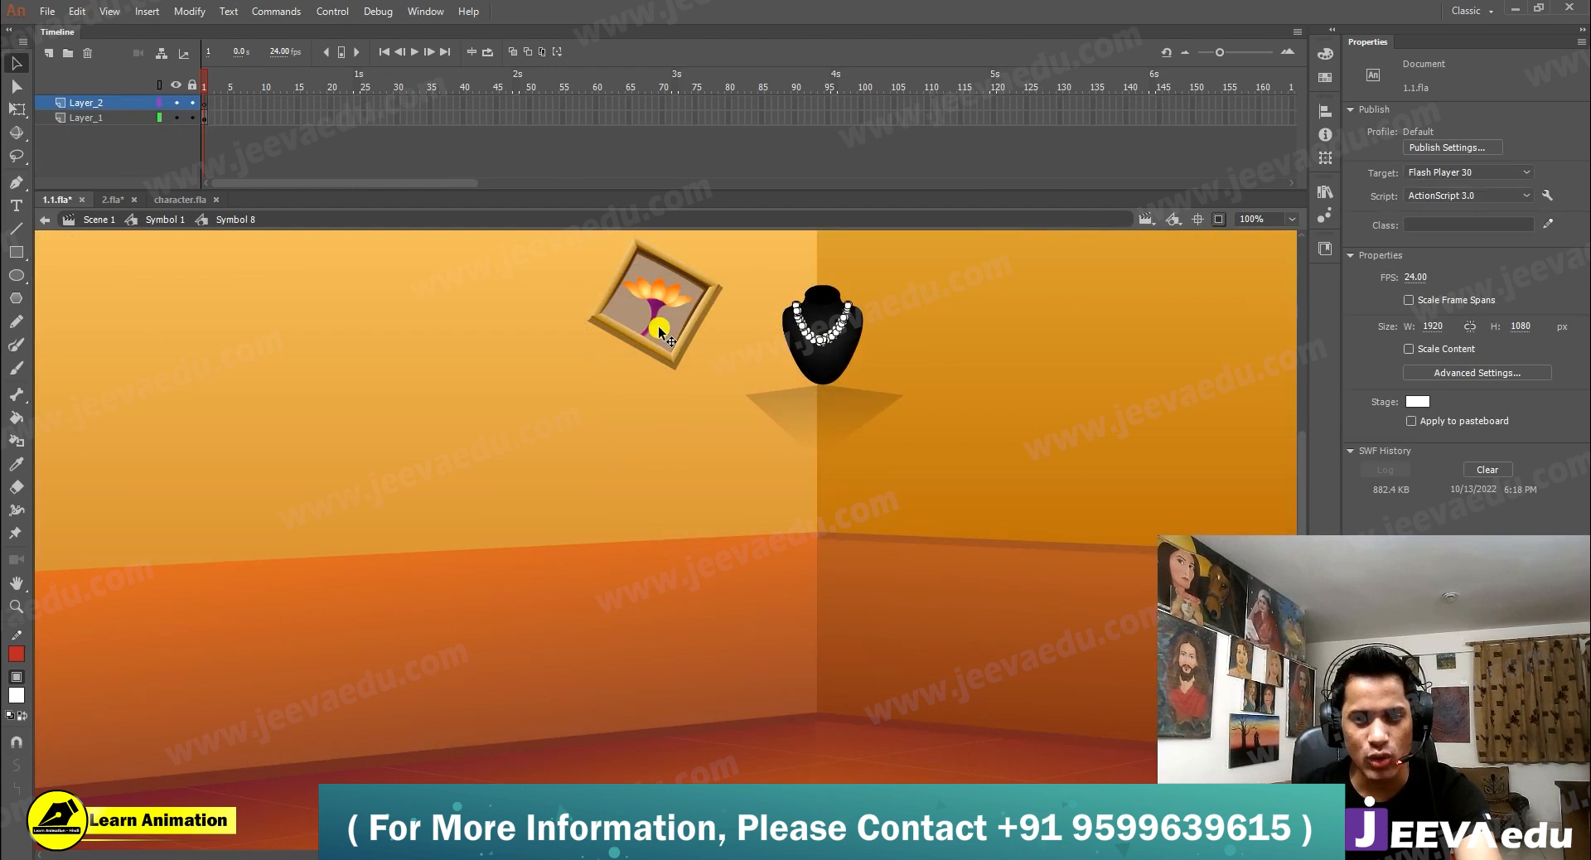
{"action": "left_click", "coordinate": [661, 333]}
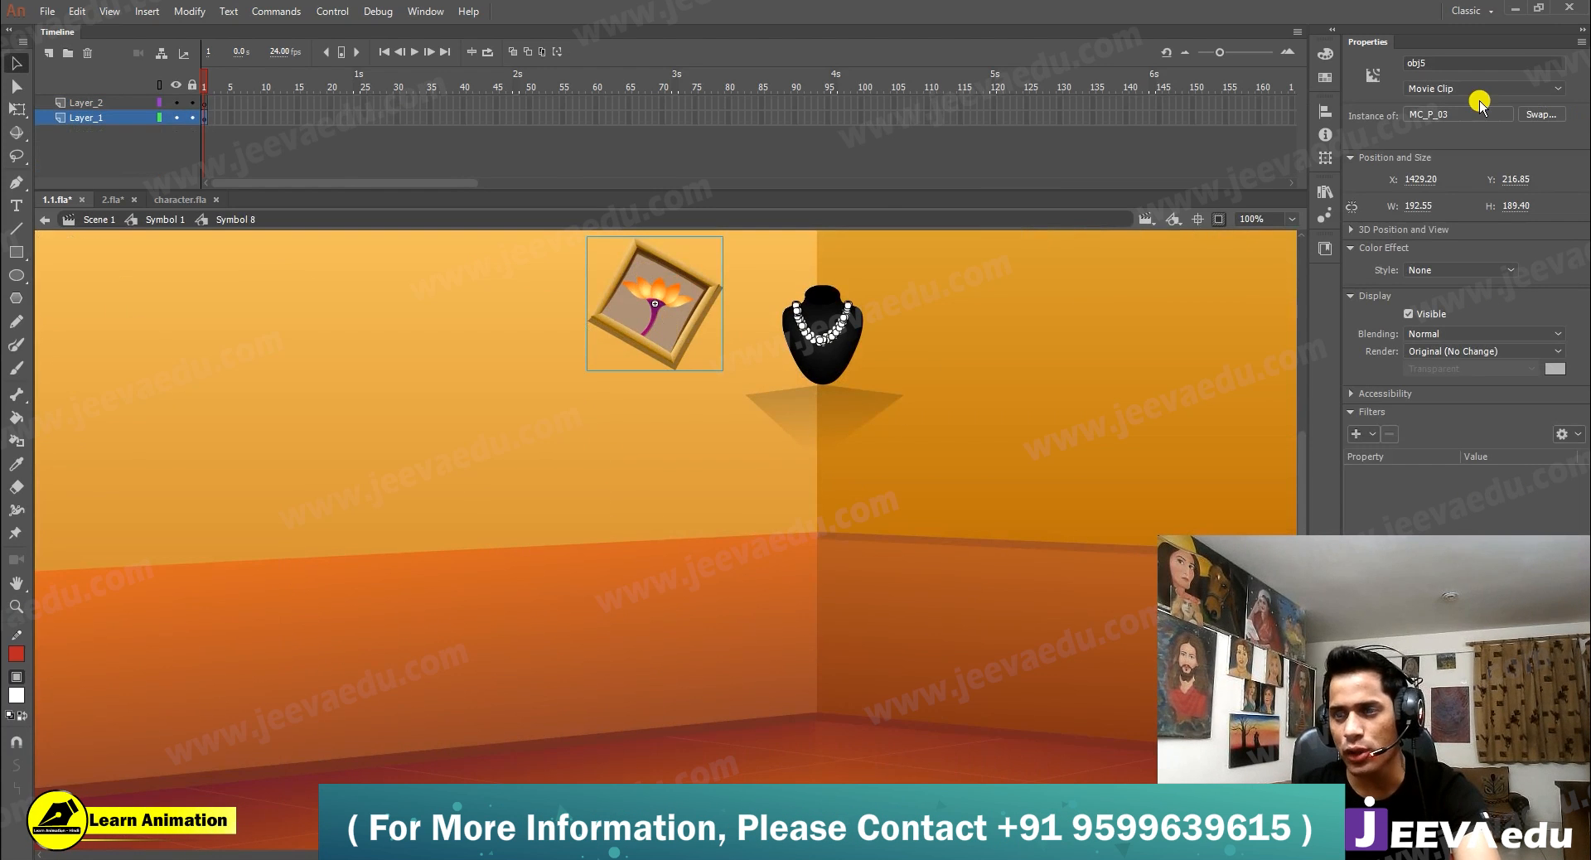
{"action": "double_click", "coordinate": [681, 336]}
{"action": "left_click", "coordinate": [1107, 348]}
{"action": "key", "text": "Return"}
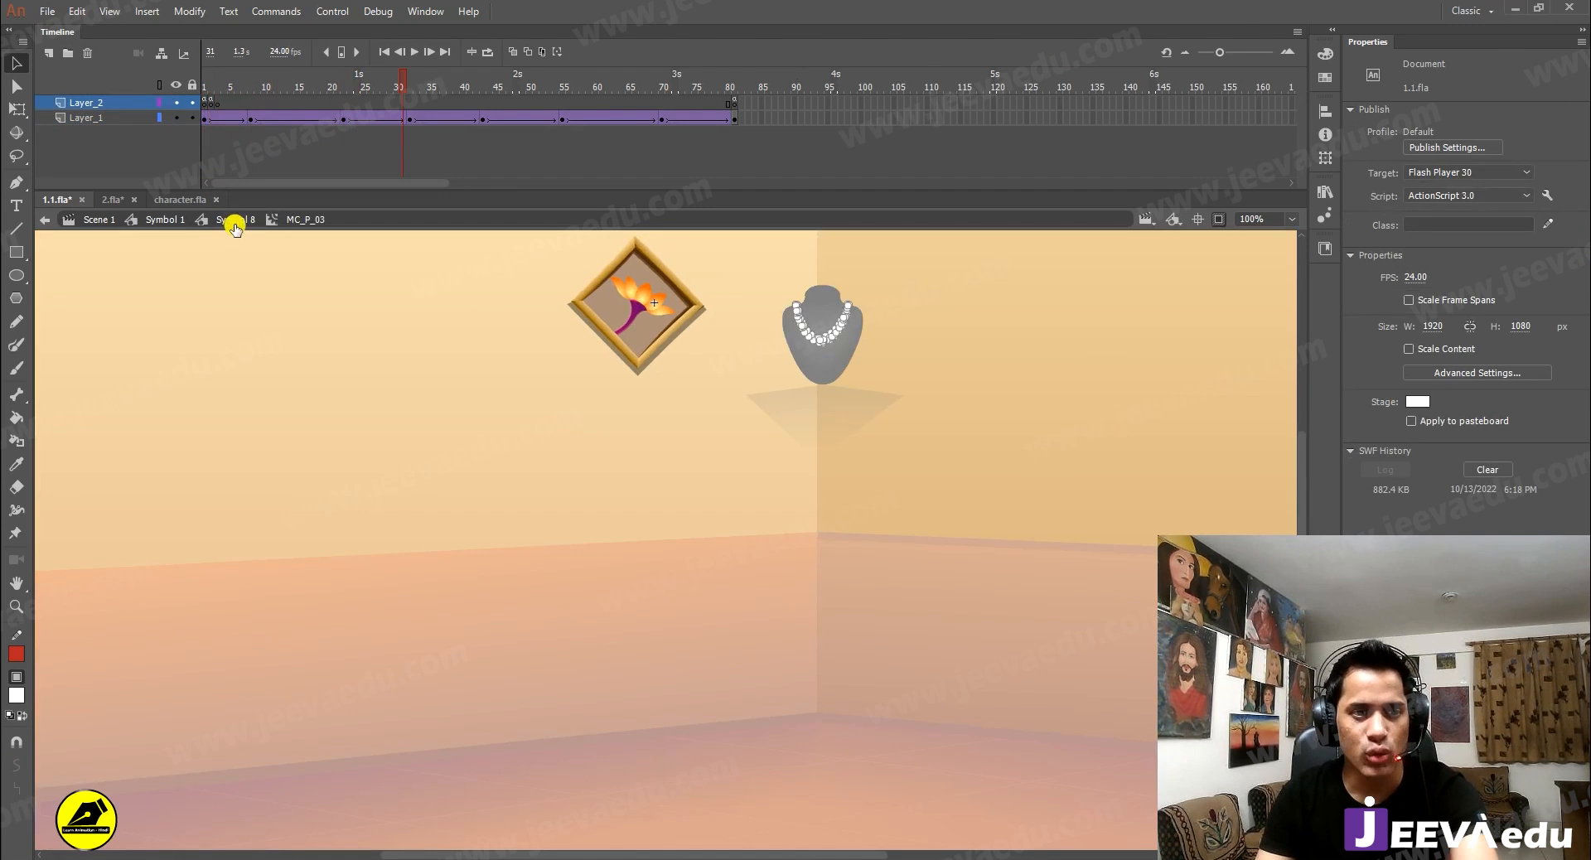
Step: Break apart the flower picture's movie clip in Symbol 8 into a plain group, and return to Scene 1
{"action": "left_click", "coordinate": [236, 220]}
{"action": "left_click", "coordinate": [656, 335]}
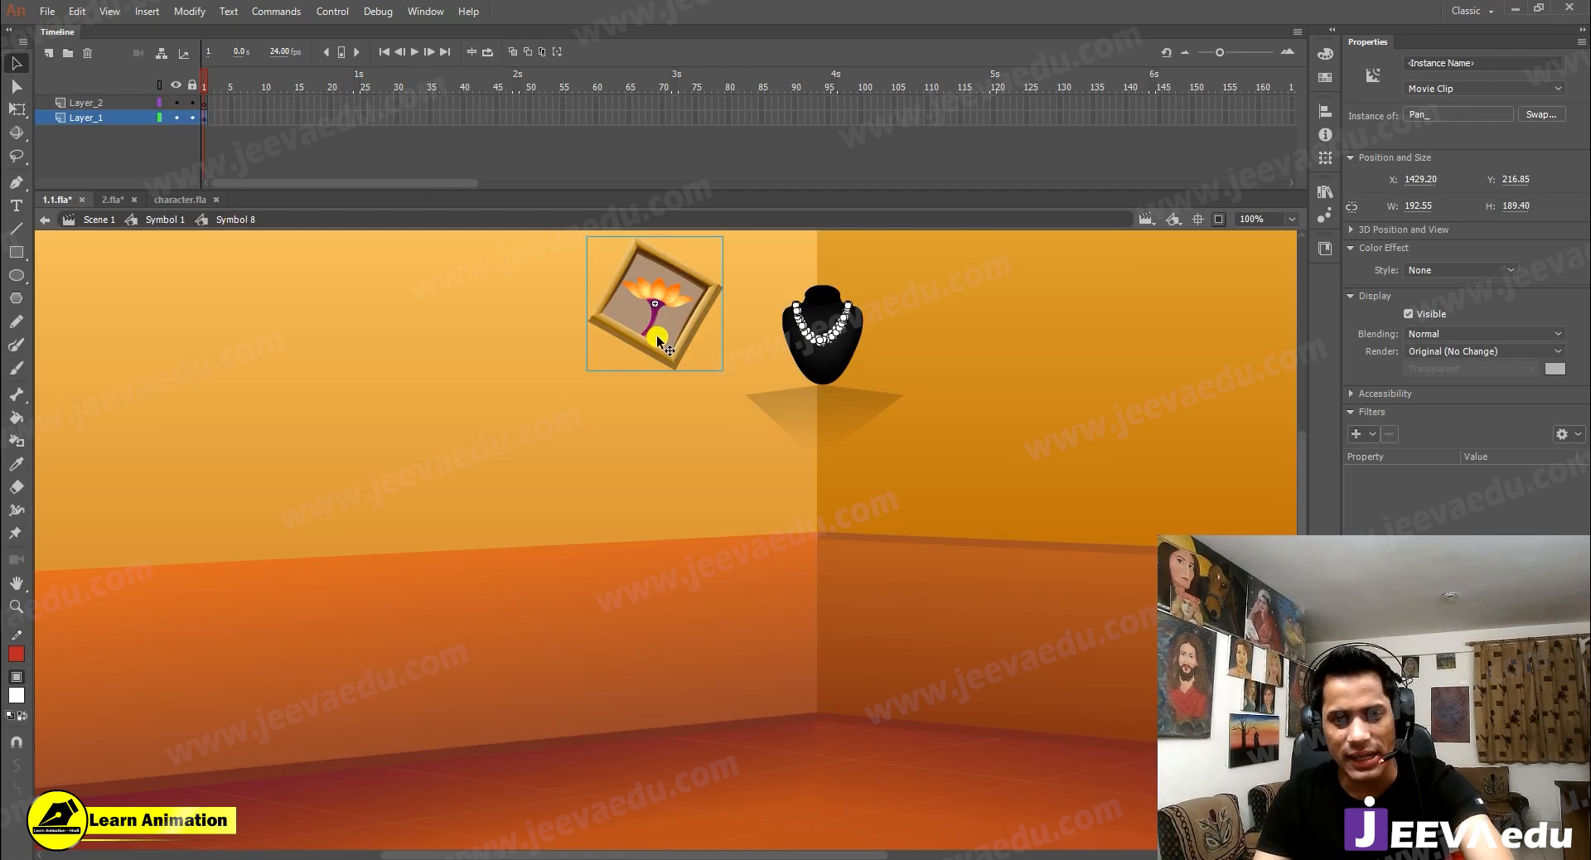
{"action": "key", "text": "ctrl+g"}
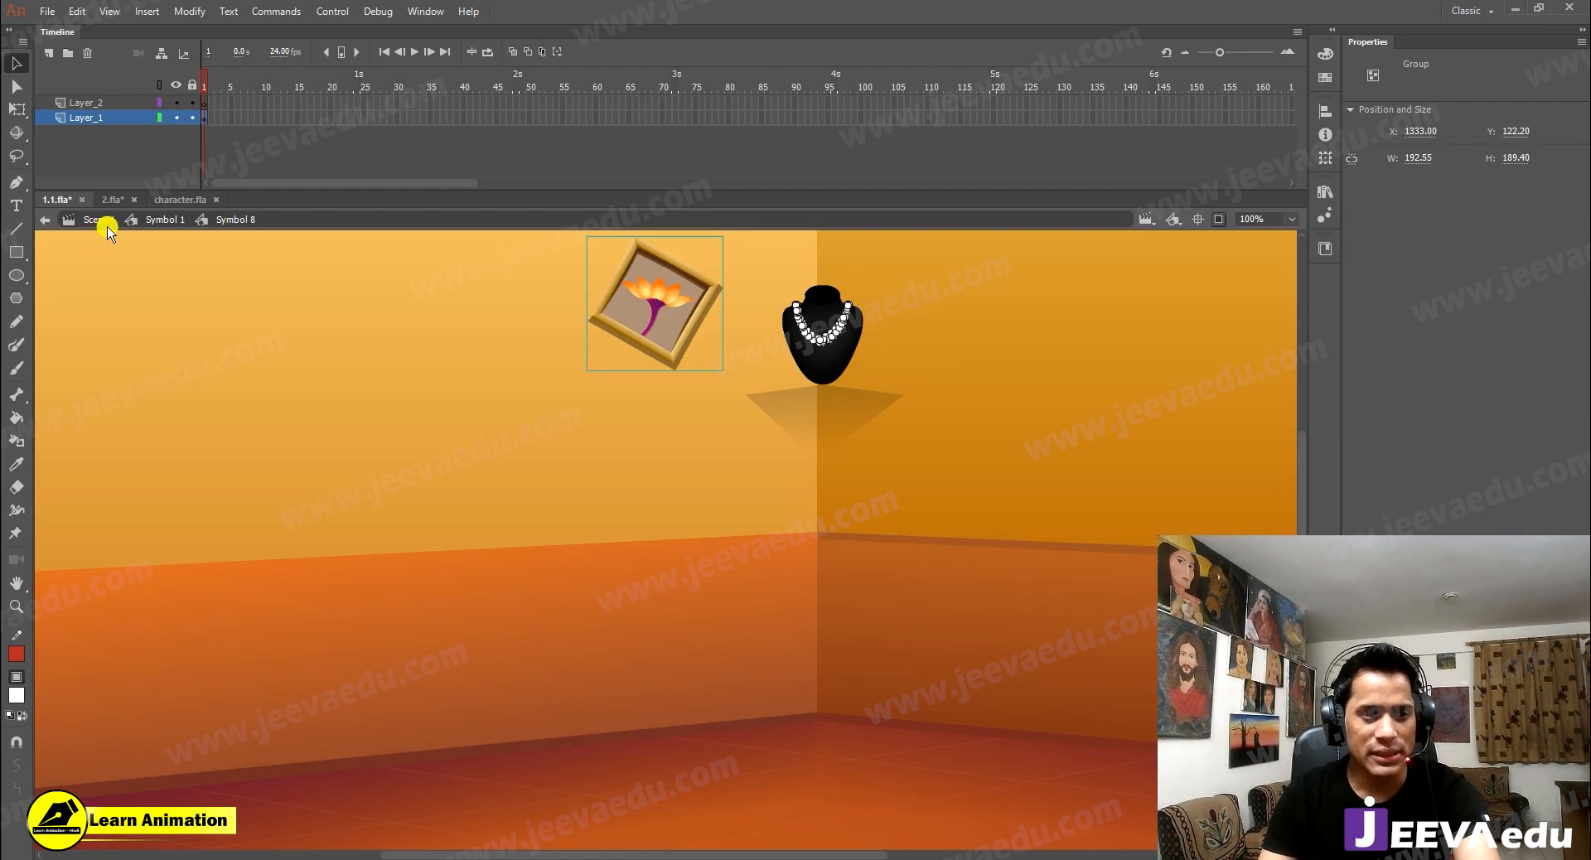
{"action": "left_click", "coordinate": [163, 221]}
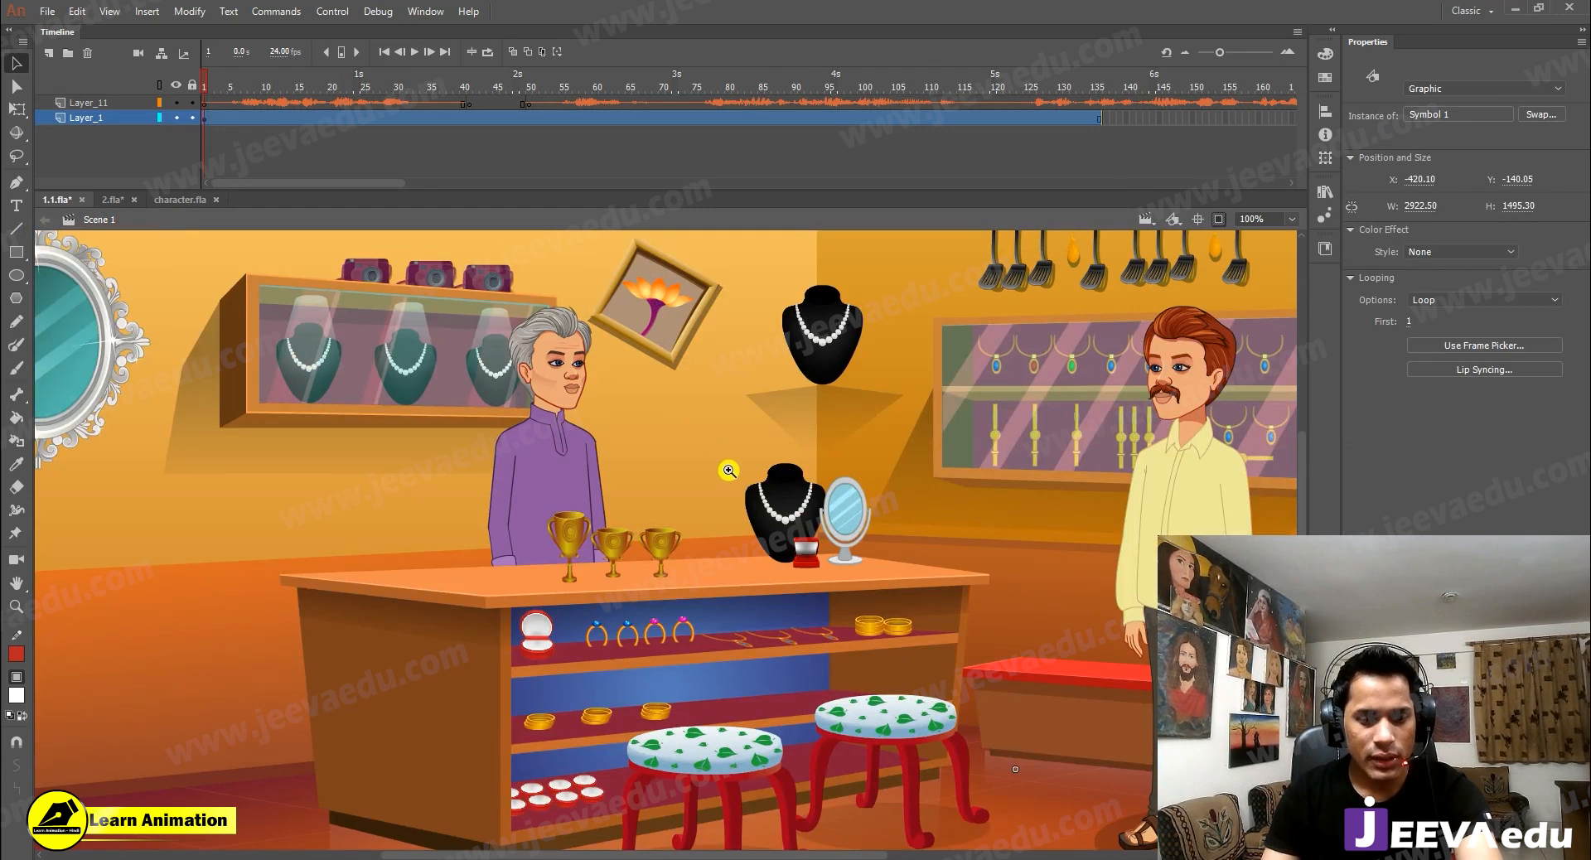
Step: Break apart the three gold cup movie clips on the counter in Symbol 4, inside Symbol 5, and return to Symbol 1
{"action": "double_click", "coordinate": [607, 554]}
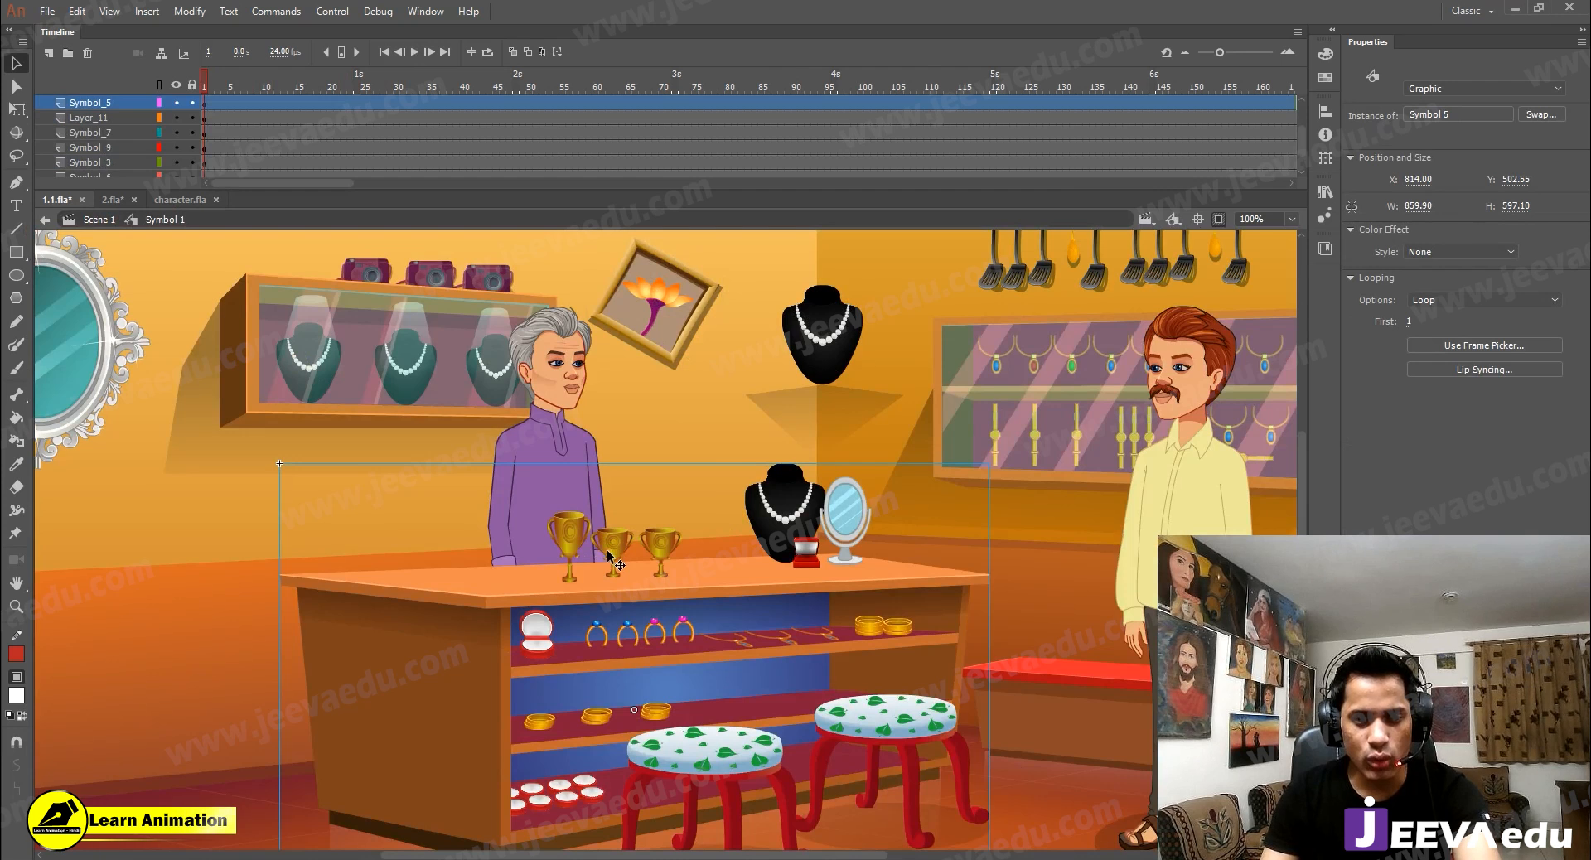
{"action": "double_click", "coordinate": [609, 555]}
{"action": "left_click", "coordinate": [654, 548]}
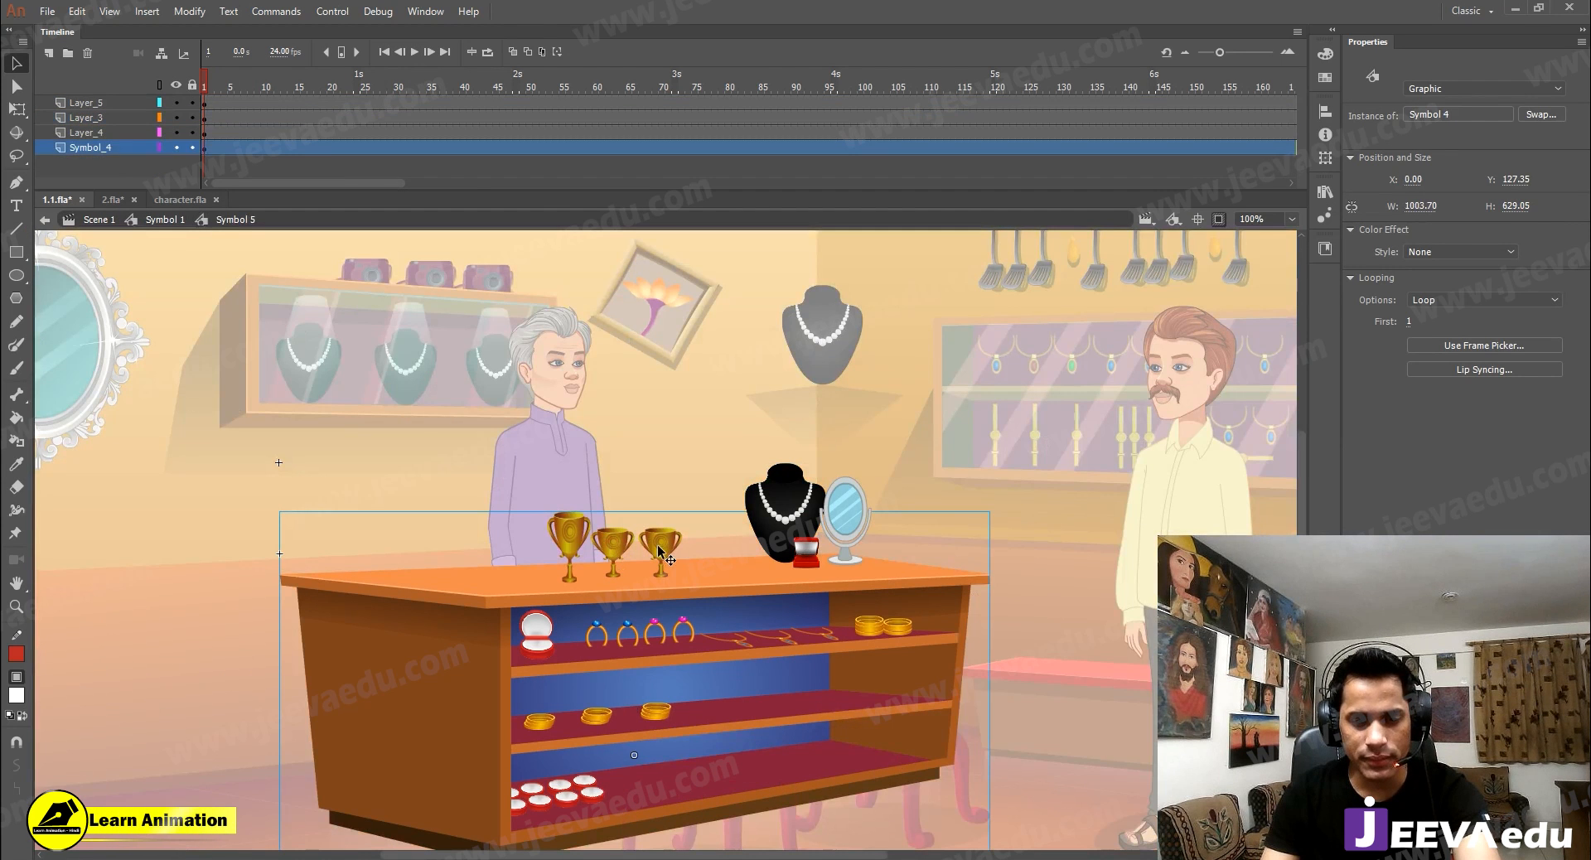
{"action": "double_click", "coordinate": [661, 550]}
{"action": "left_click", "coordinate": [655, 554]}
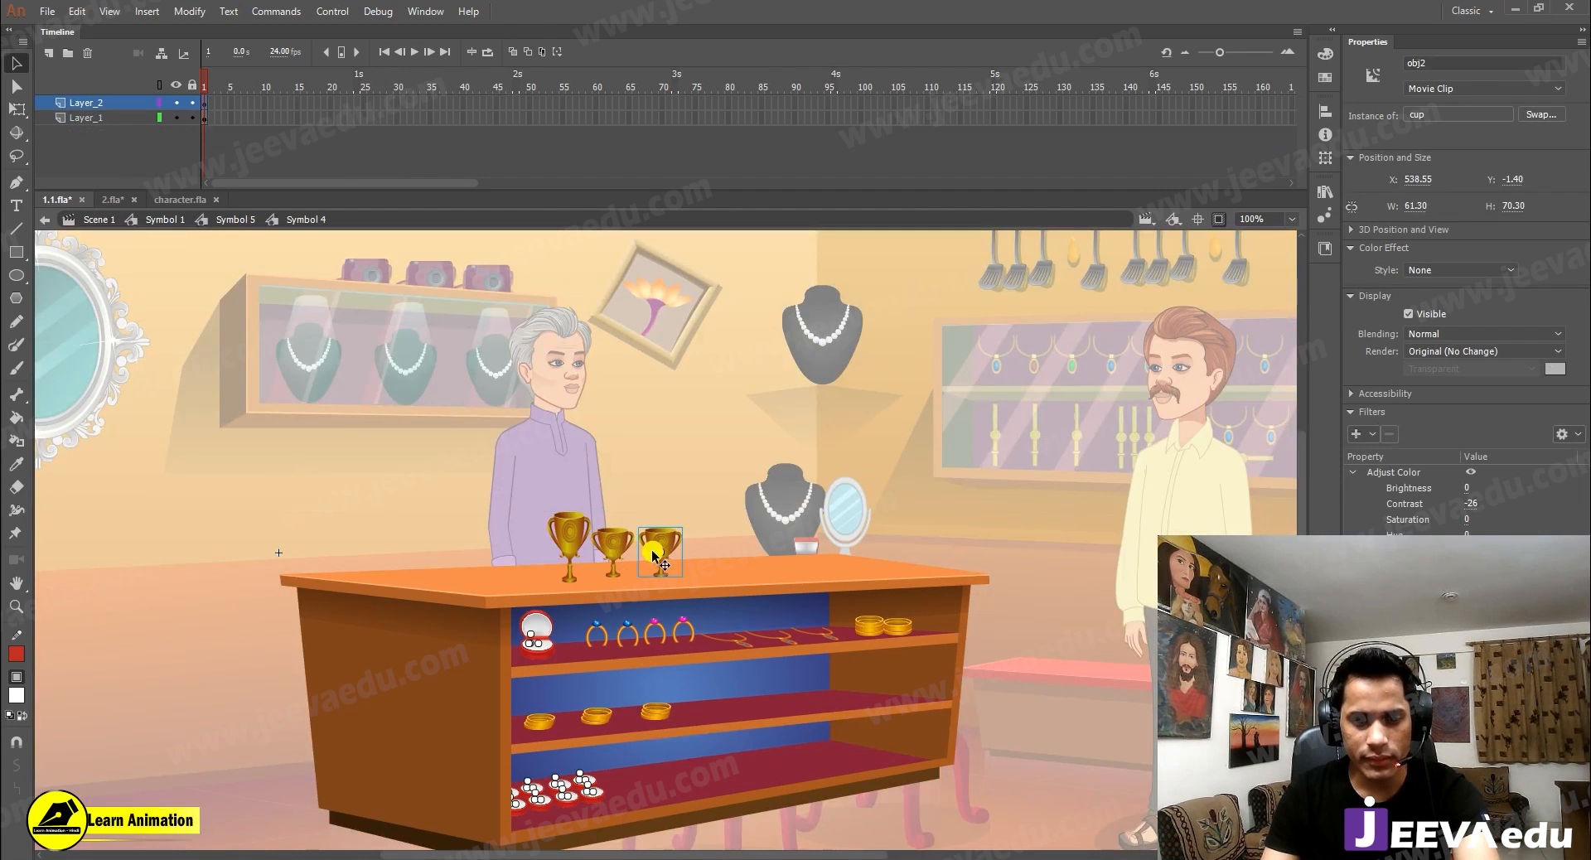
{"action": "left_click", "coordinate": [613, 549], "text": "shift"}
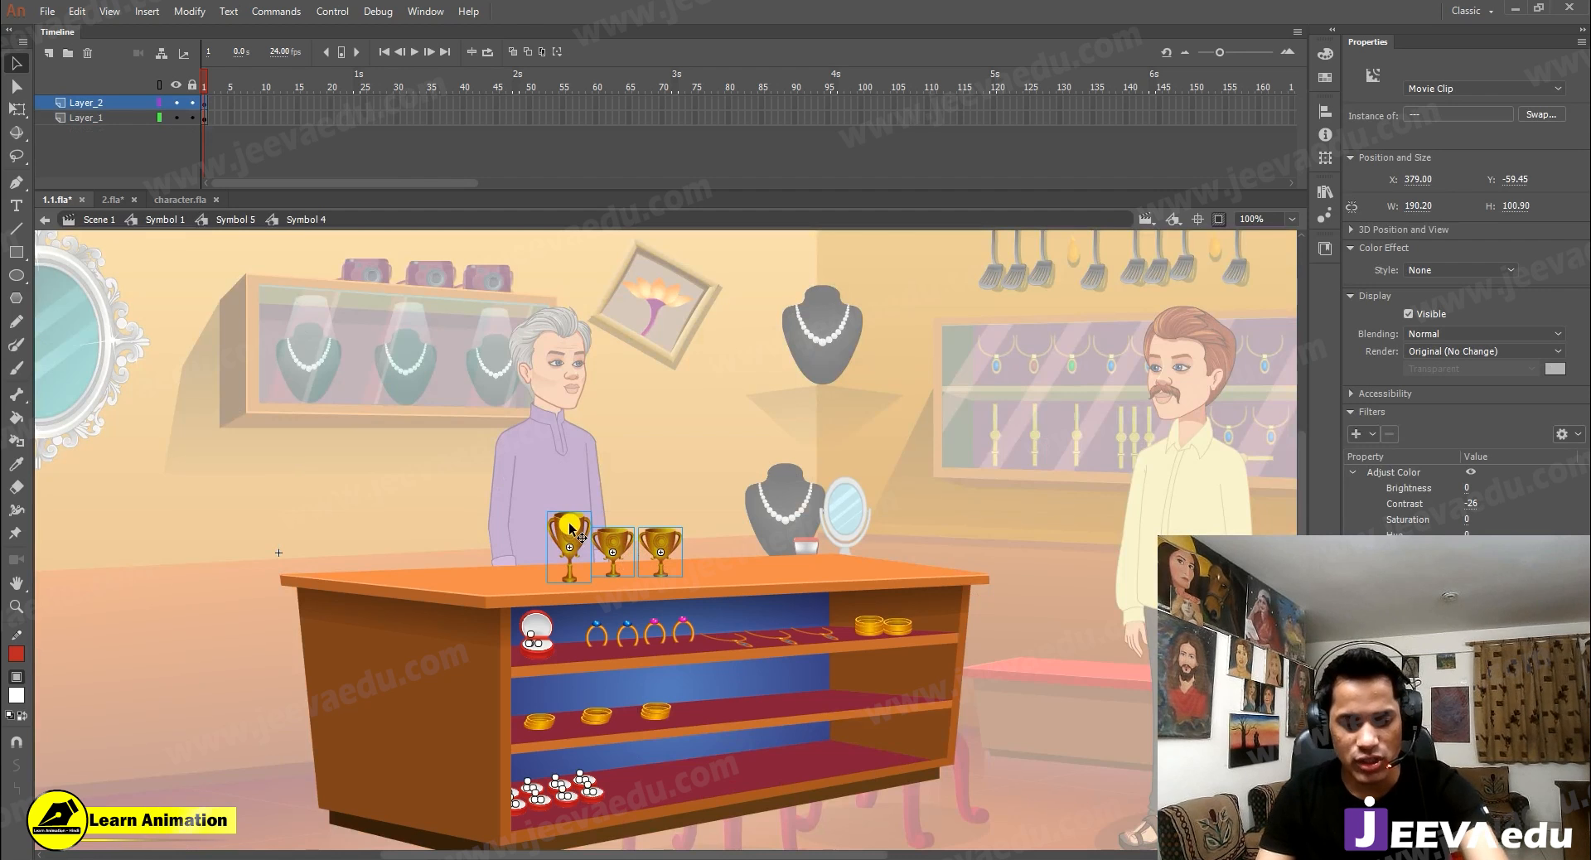
{"action": "key", "text": "ctrl+g"}
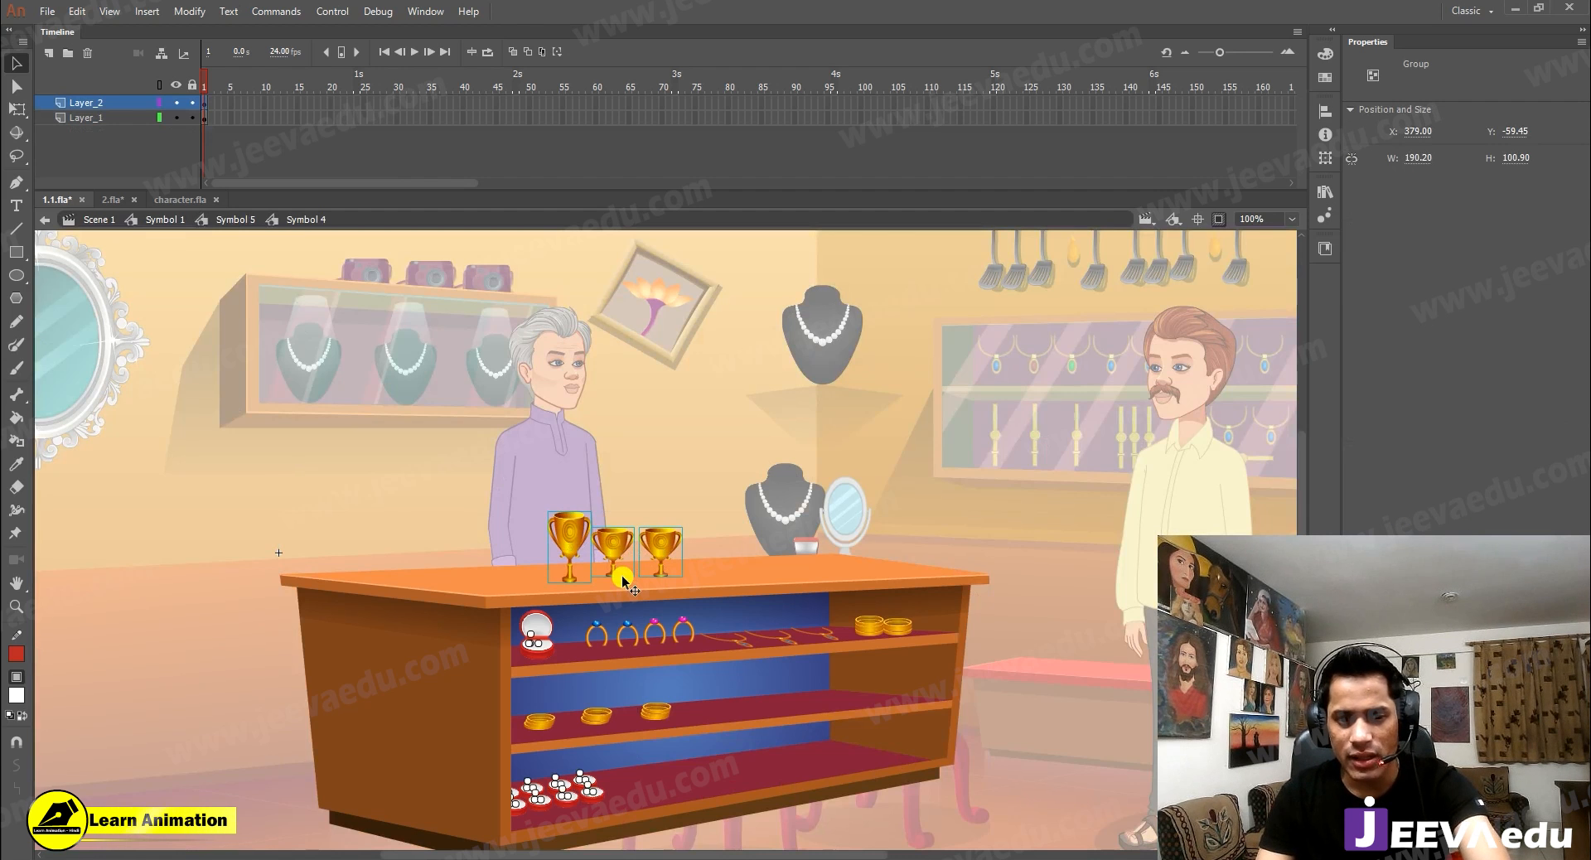
{"action": "left_click", "coordinate": [150, 221]}
Step: View the whole shop scene, play Symbol 1's timeline with the audio, and return to the first frame
{"action": "key", "text": "z"}
{"action": "left_click", "coordinate": [820, 608], "text": "alt"}
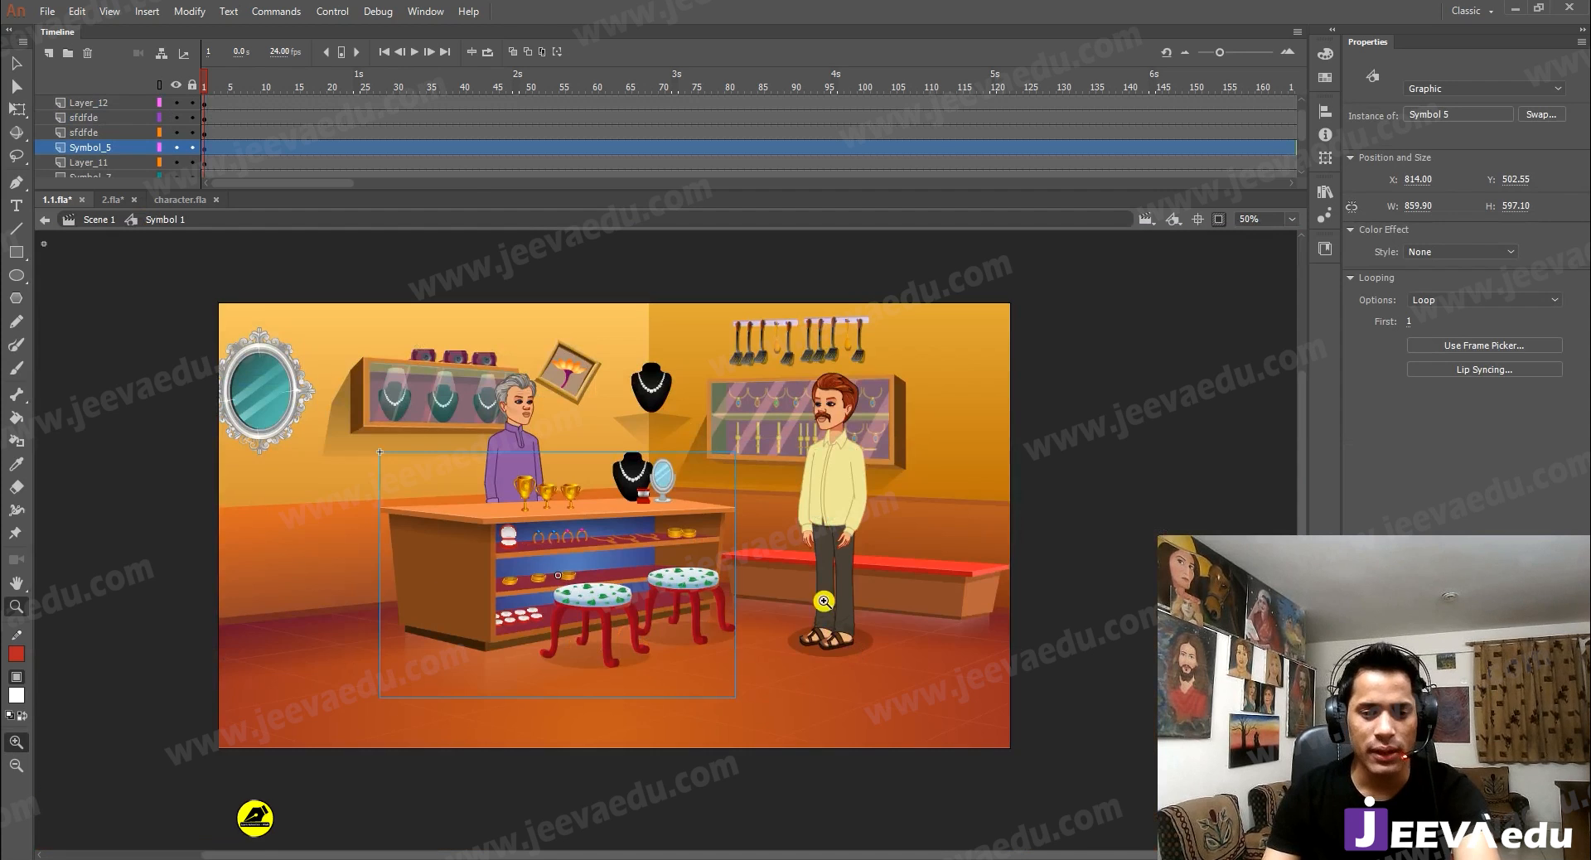
{"action": "scroll", "coordinate": [304, 81], "scroll_direction": "up", "scroll_amount": 1}
{"action": "key", "text": "Return"}
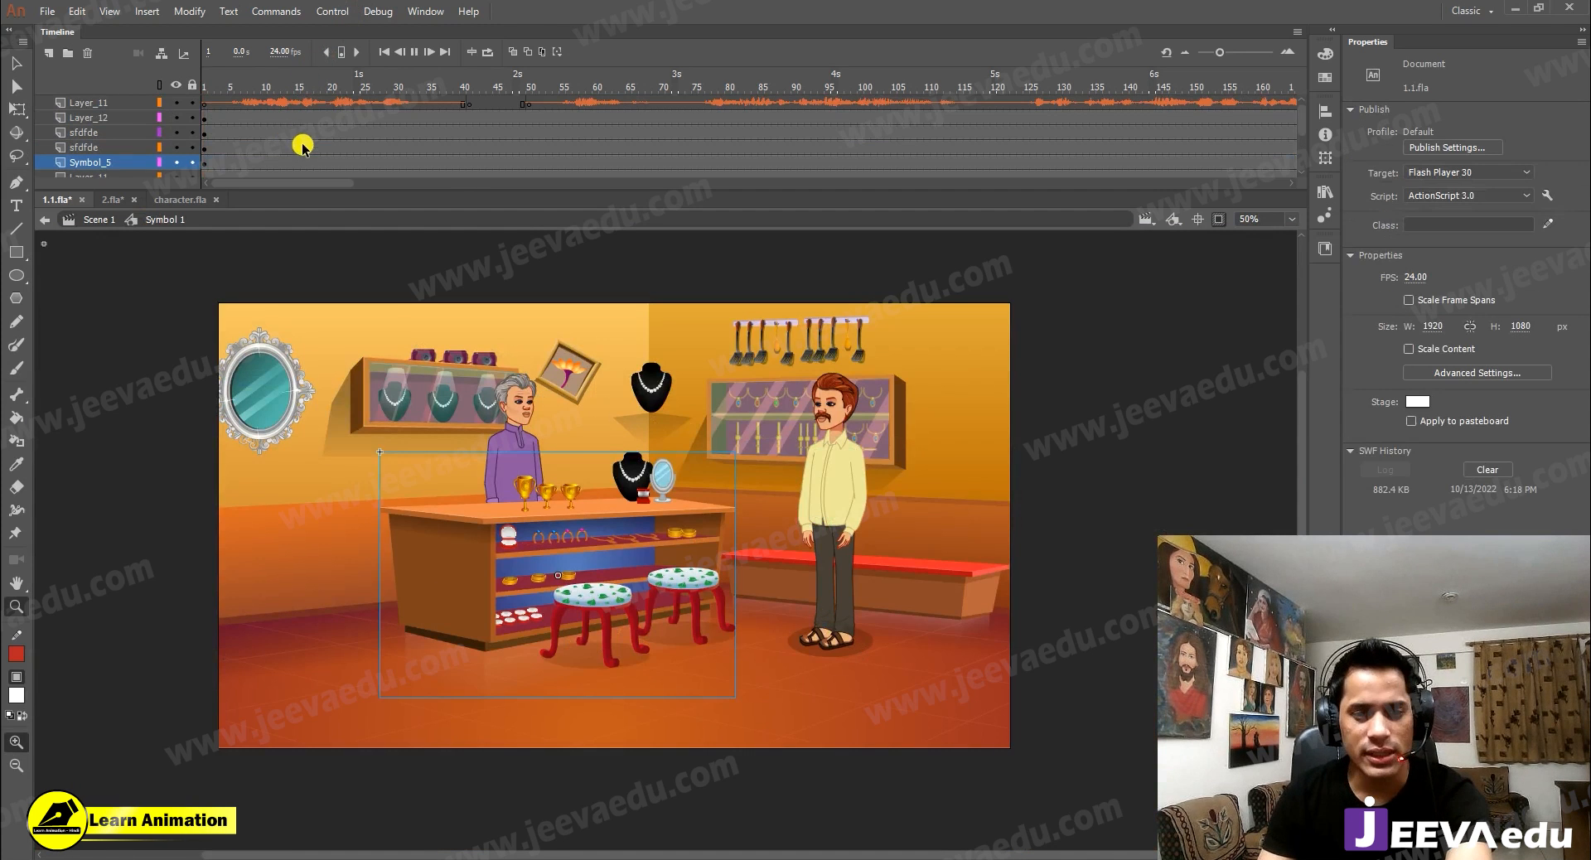
{"action": "left_click", "coordinate": [401, 55]}
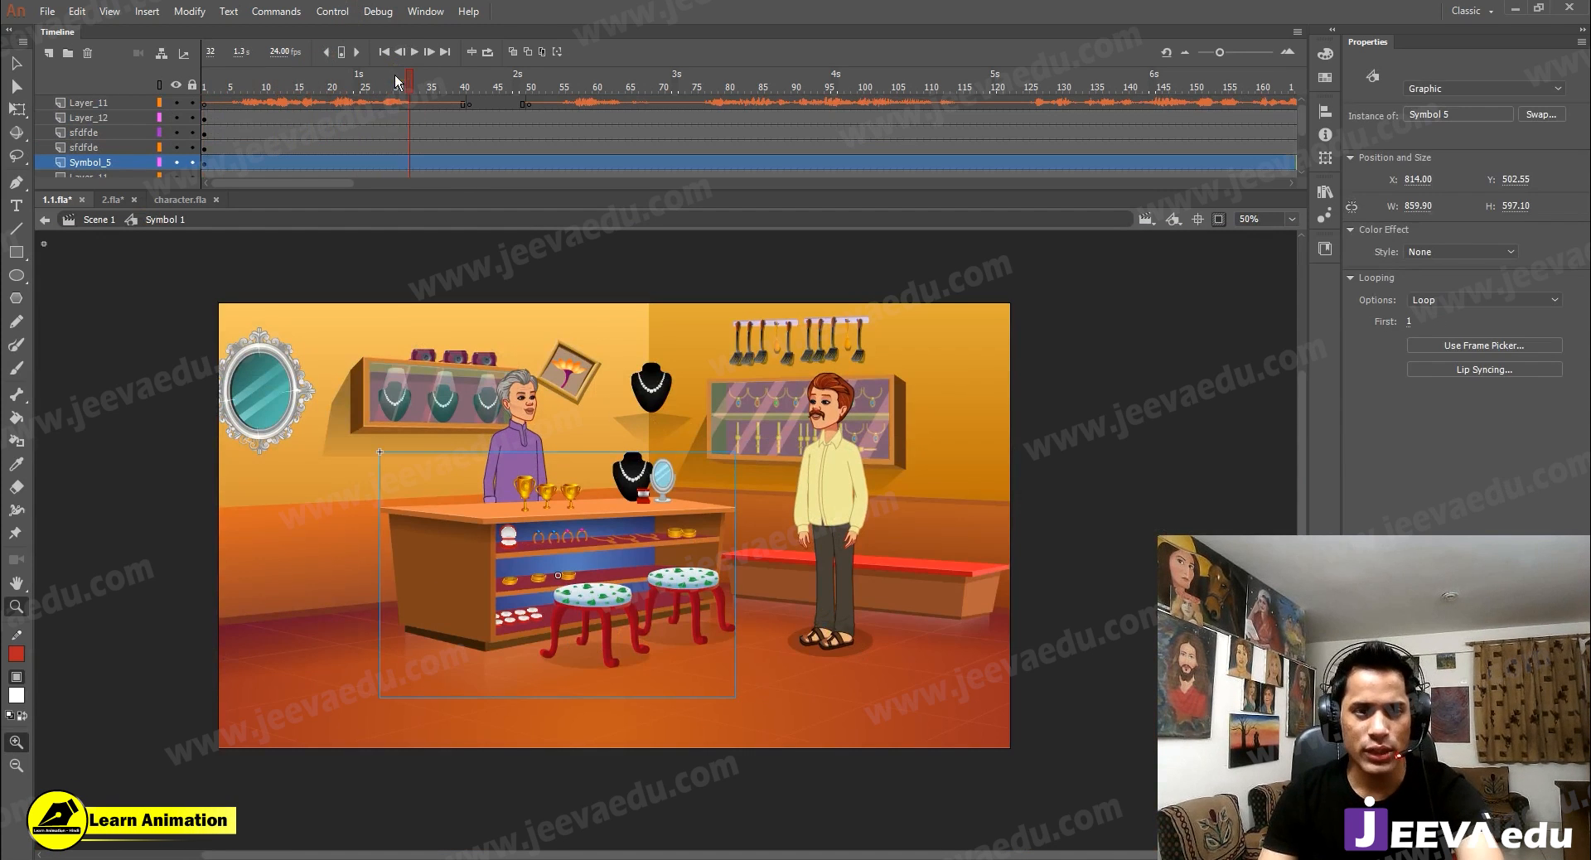
{"action": "key", "text": "shift+comma"}
Step: Select the grey-haired shopkeeper and hide every layer except his Layer_11
{"action": "key", "text": "v"}
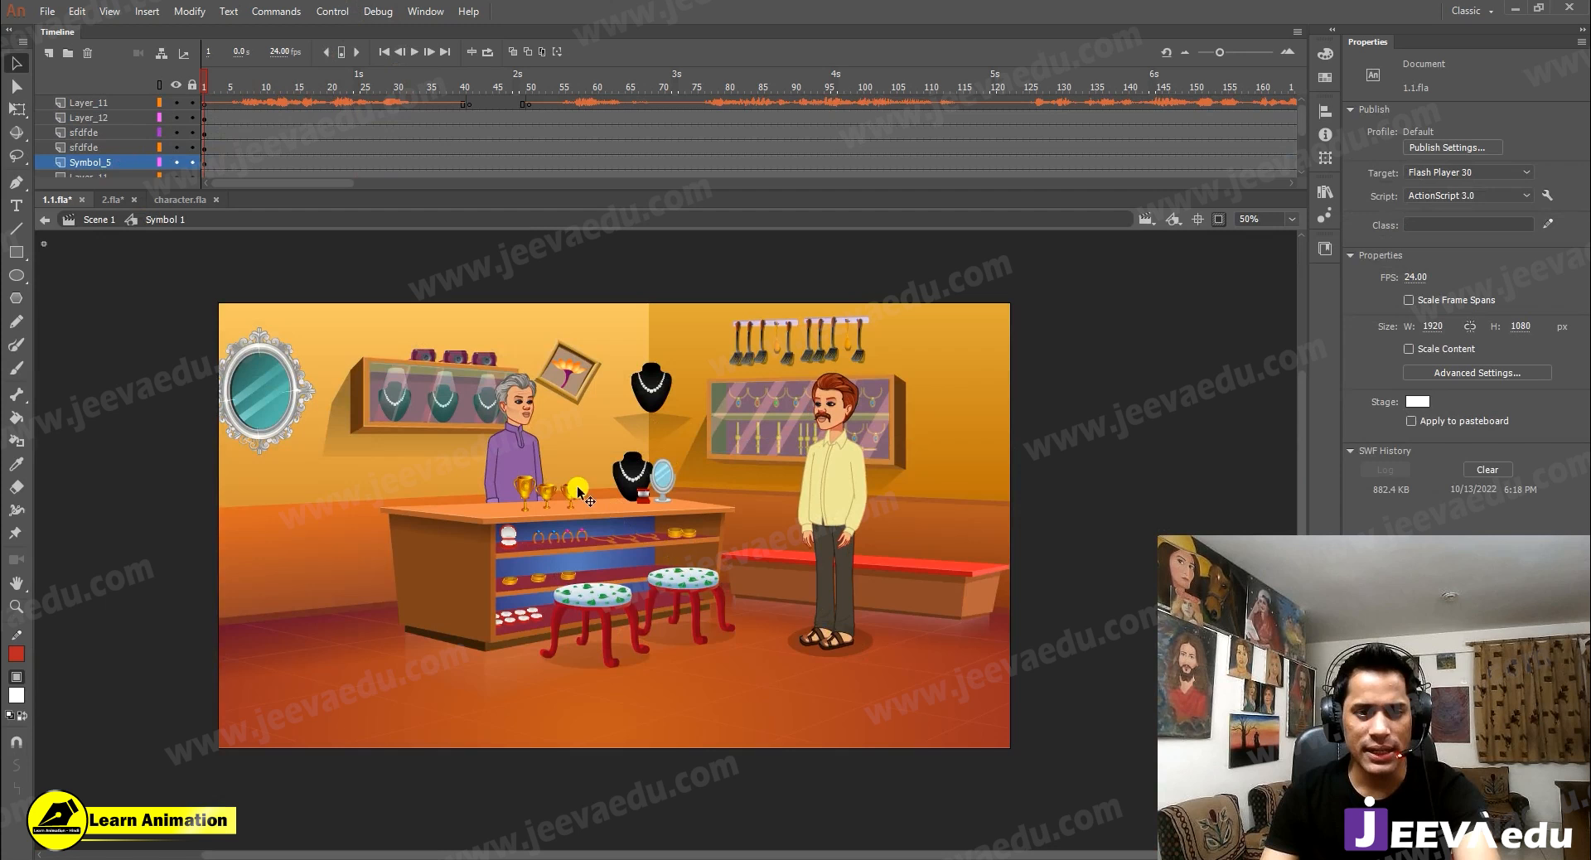
{"action": "left_click", "coordinate": [531, 455]}
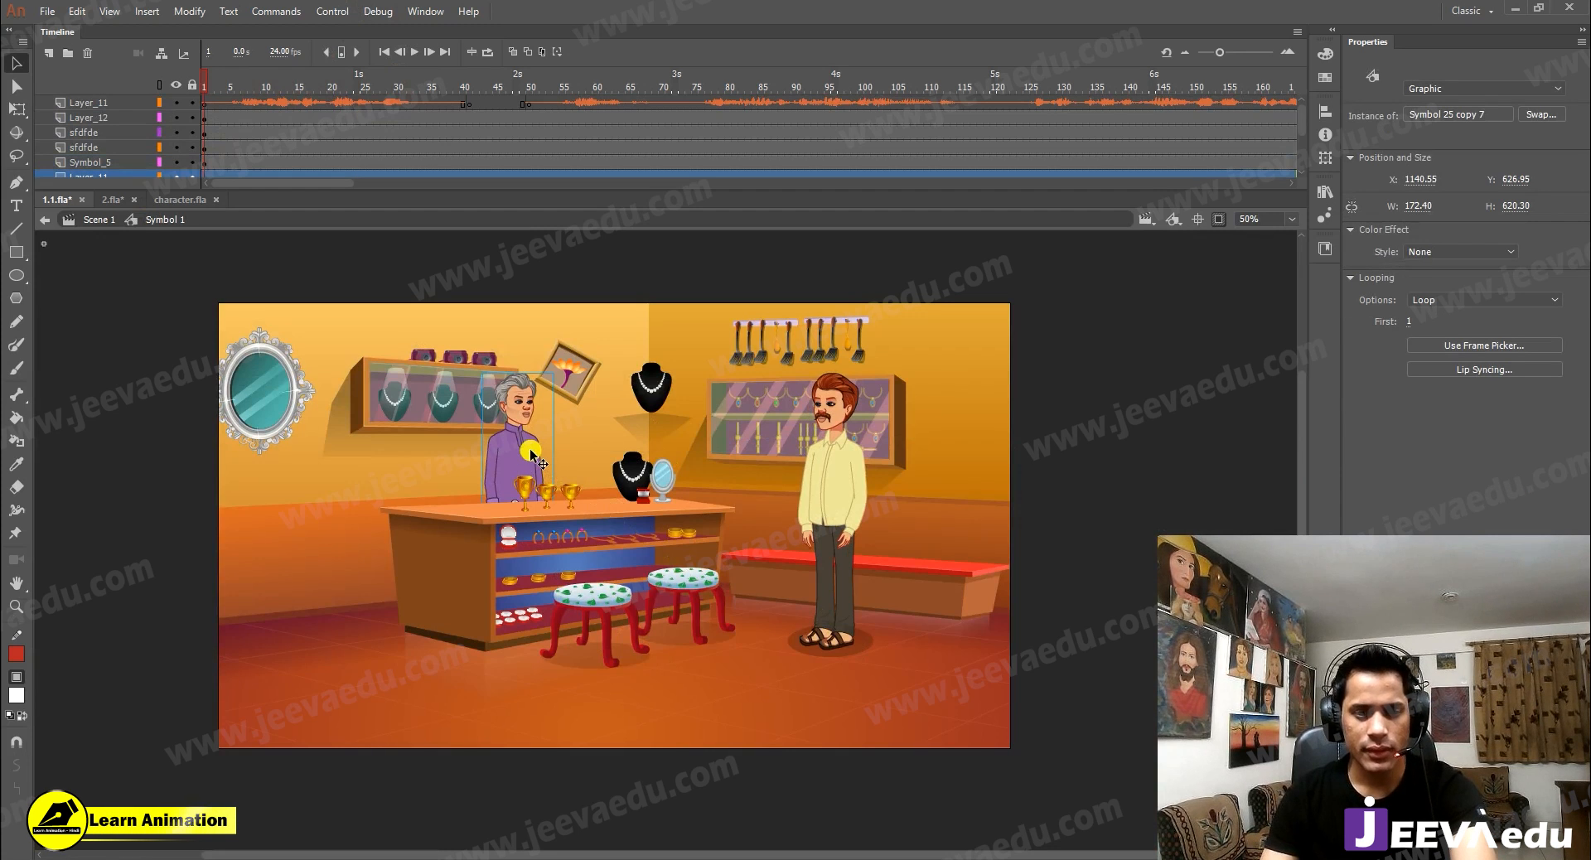
{"action": "scroll", "coordinate": [184, 132], "scroll_direction": "down", "scroll_amount": 3}
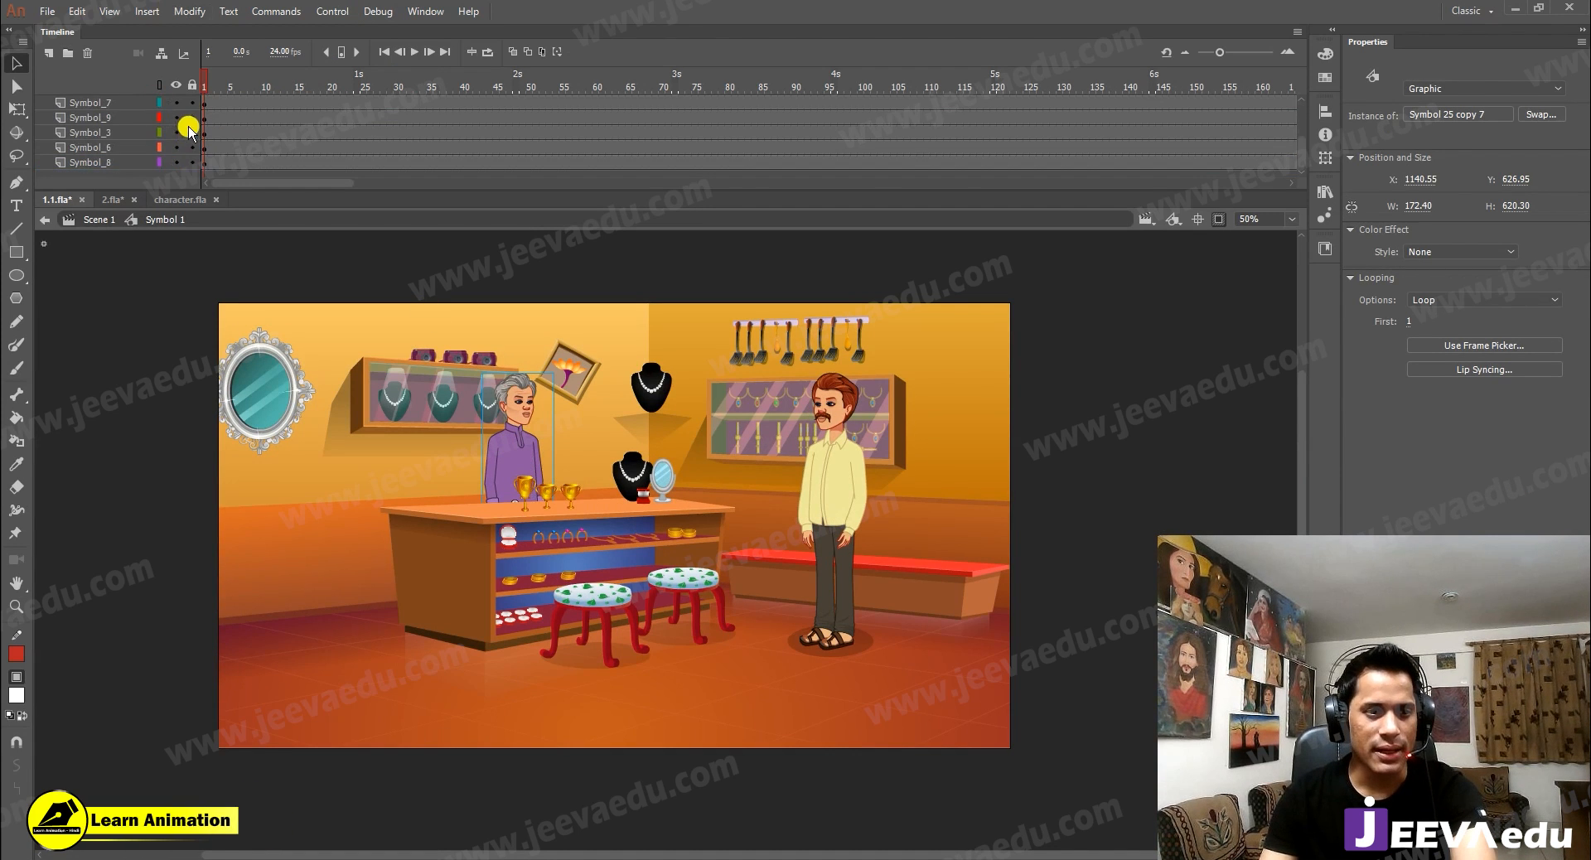
{"action": "scroll", "coordinate": [184, 137], "scroll_direction": "up", "scroll_amount": 1}
{"action": "left_click", "coordinate": [179, 139], "text": "ctrl"}
{"action": "left_click", "coordinate": [176, 118]}
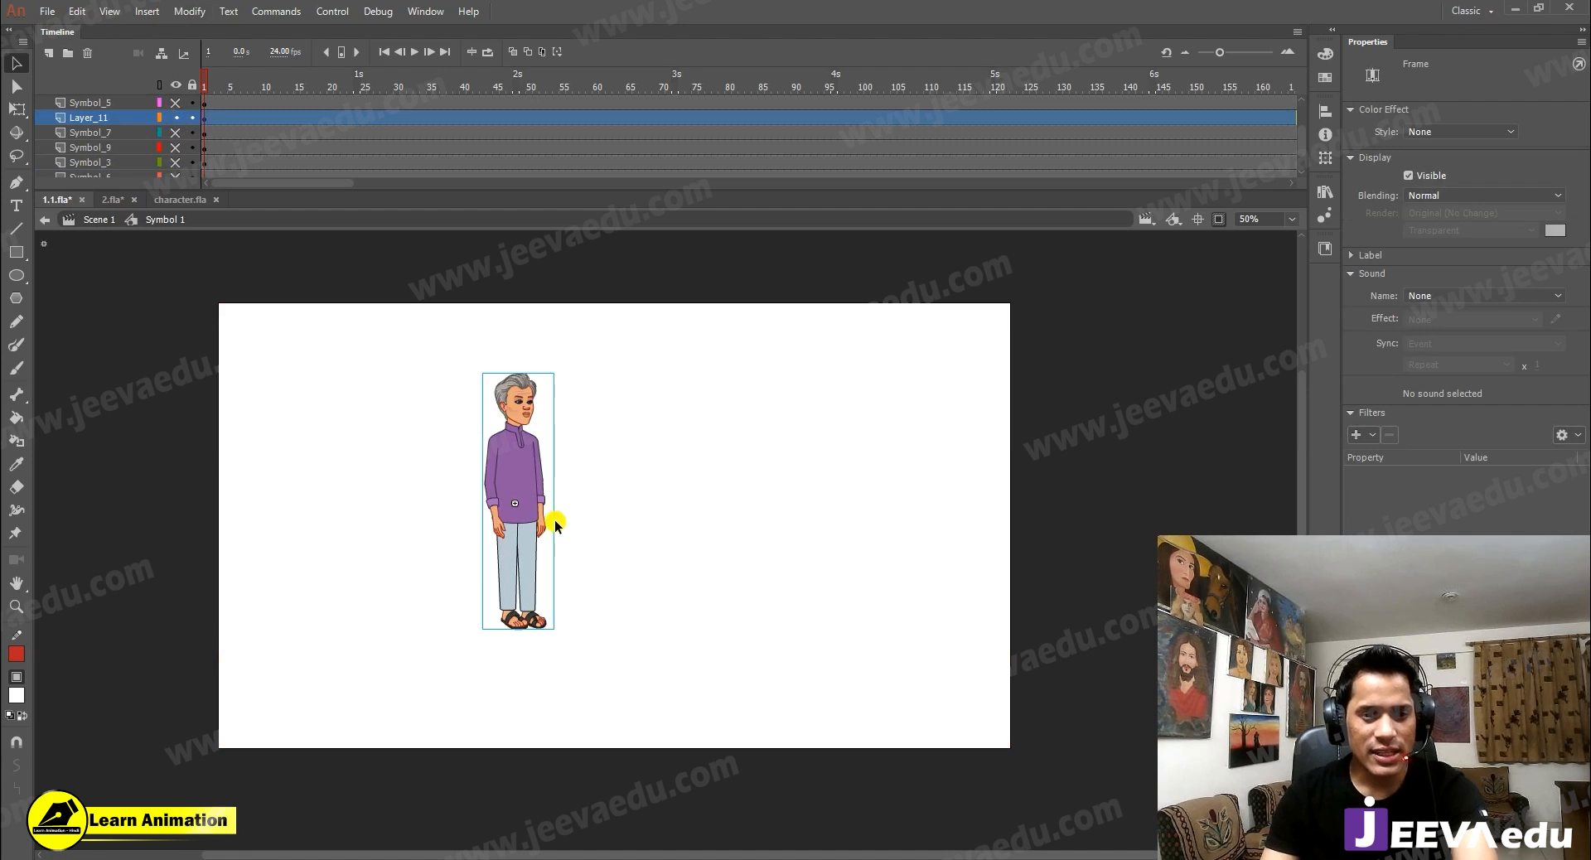
Step: Inspect the grey-haired man's gesture pose in character.fla and the shop scene in 2.fla, and return to 1.1.fla
{"action": "key", "text": "z"}
{"action": "left_click", "coordinate": [180, 199]}
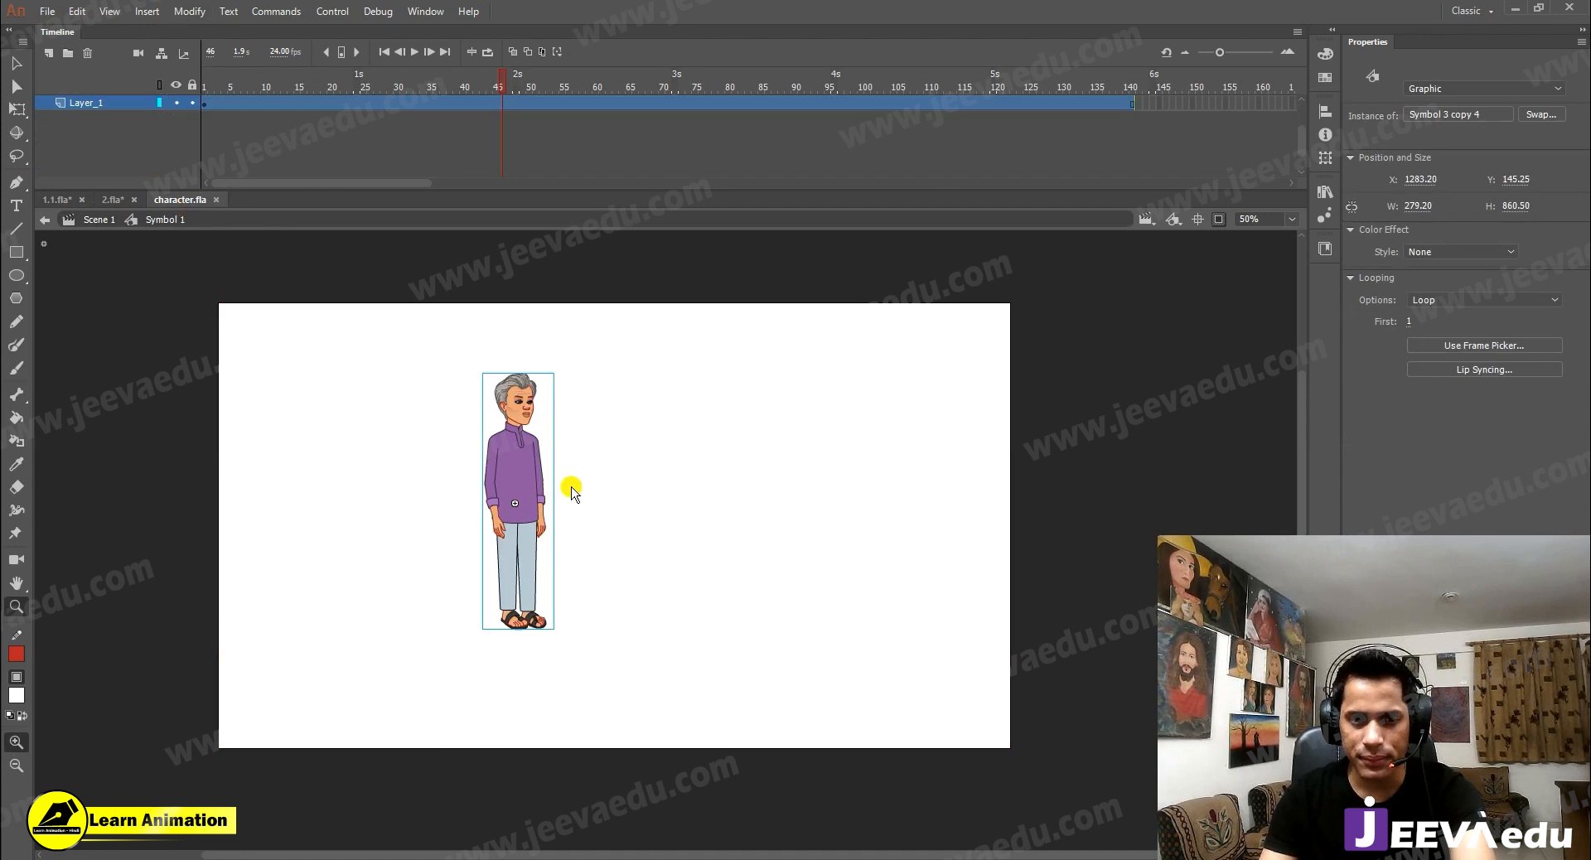
{"action": "key", "text": "v"}
{"action": "left_click", "coordinate": [610, 478]}
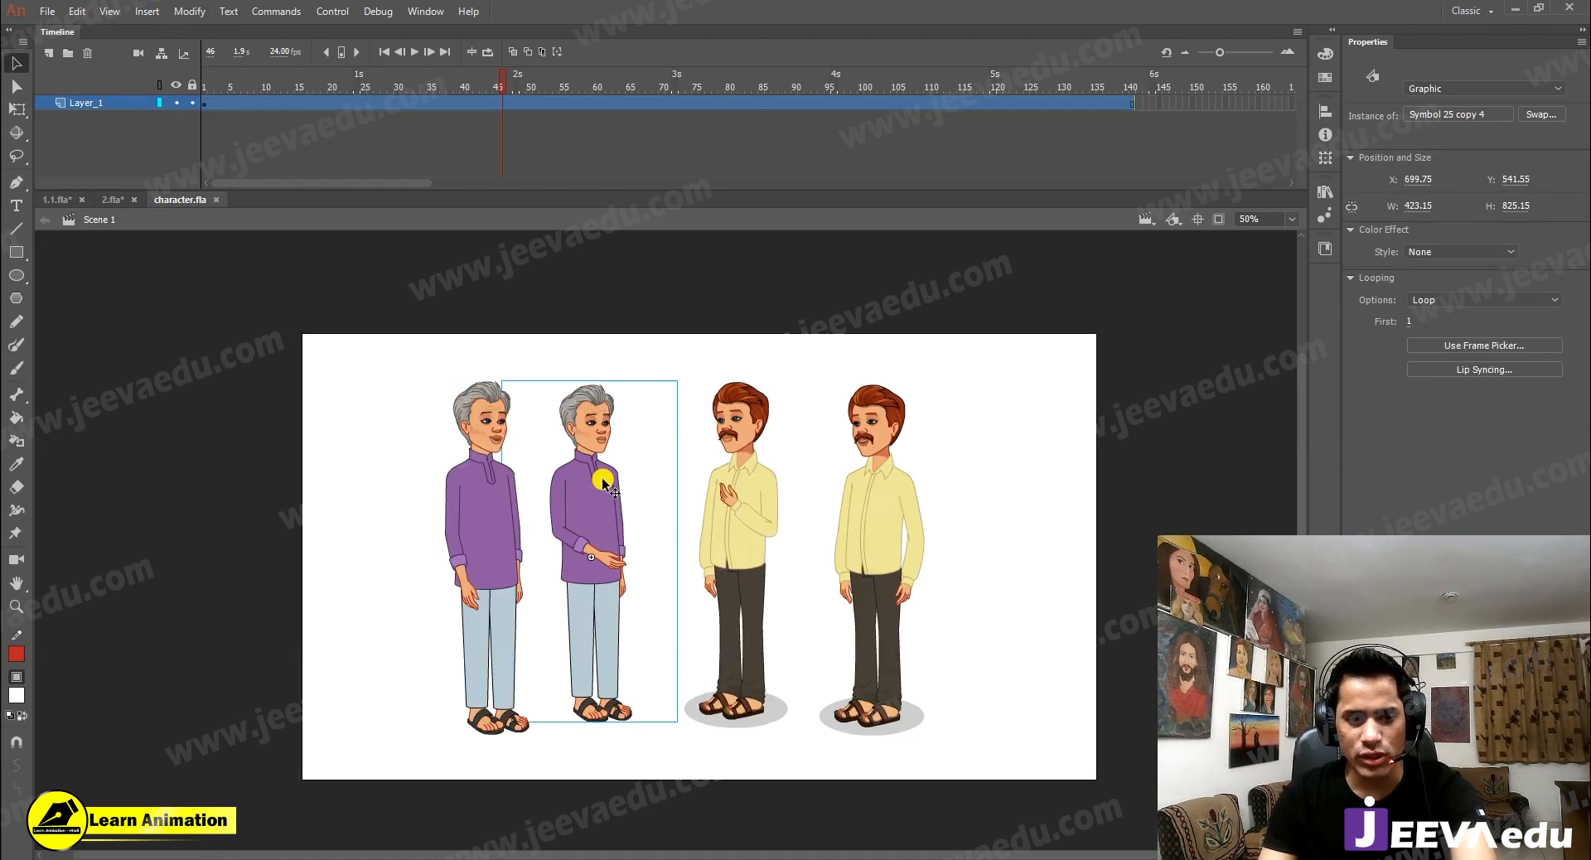
{"action": "left_click", "coordinate": [113, 200]}
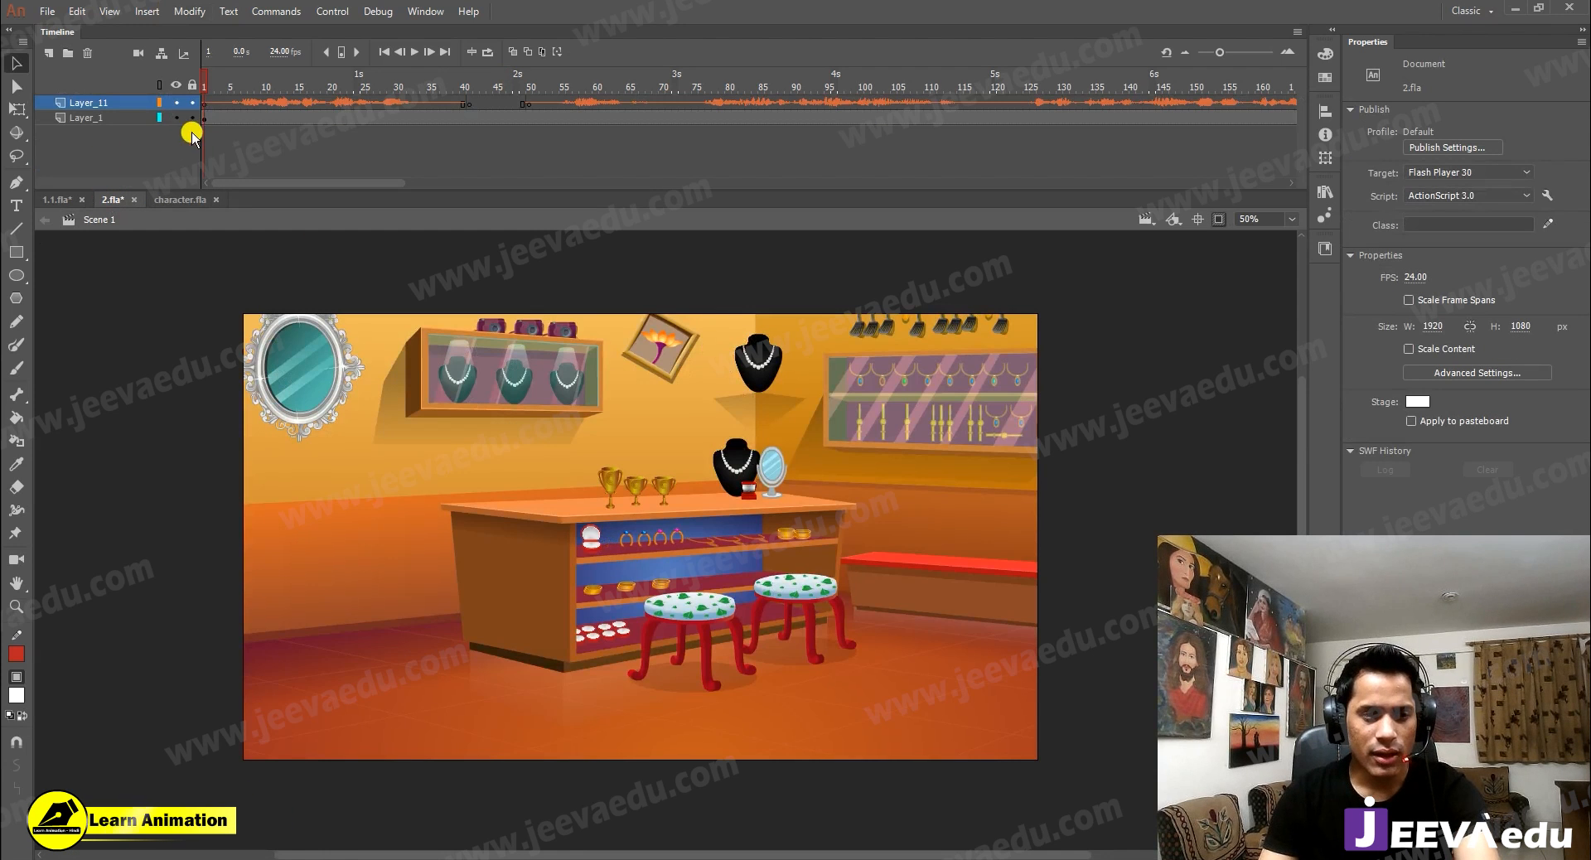
{"action": "left_click", "coordinate": [60, 200]}
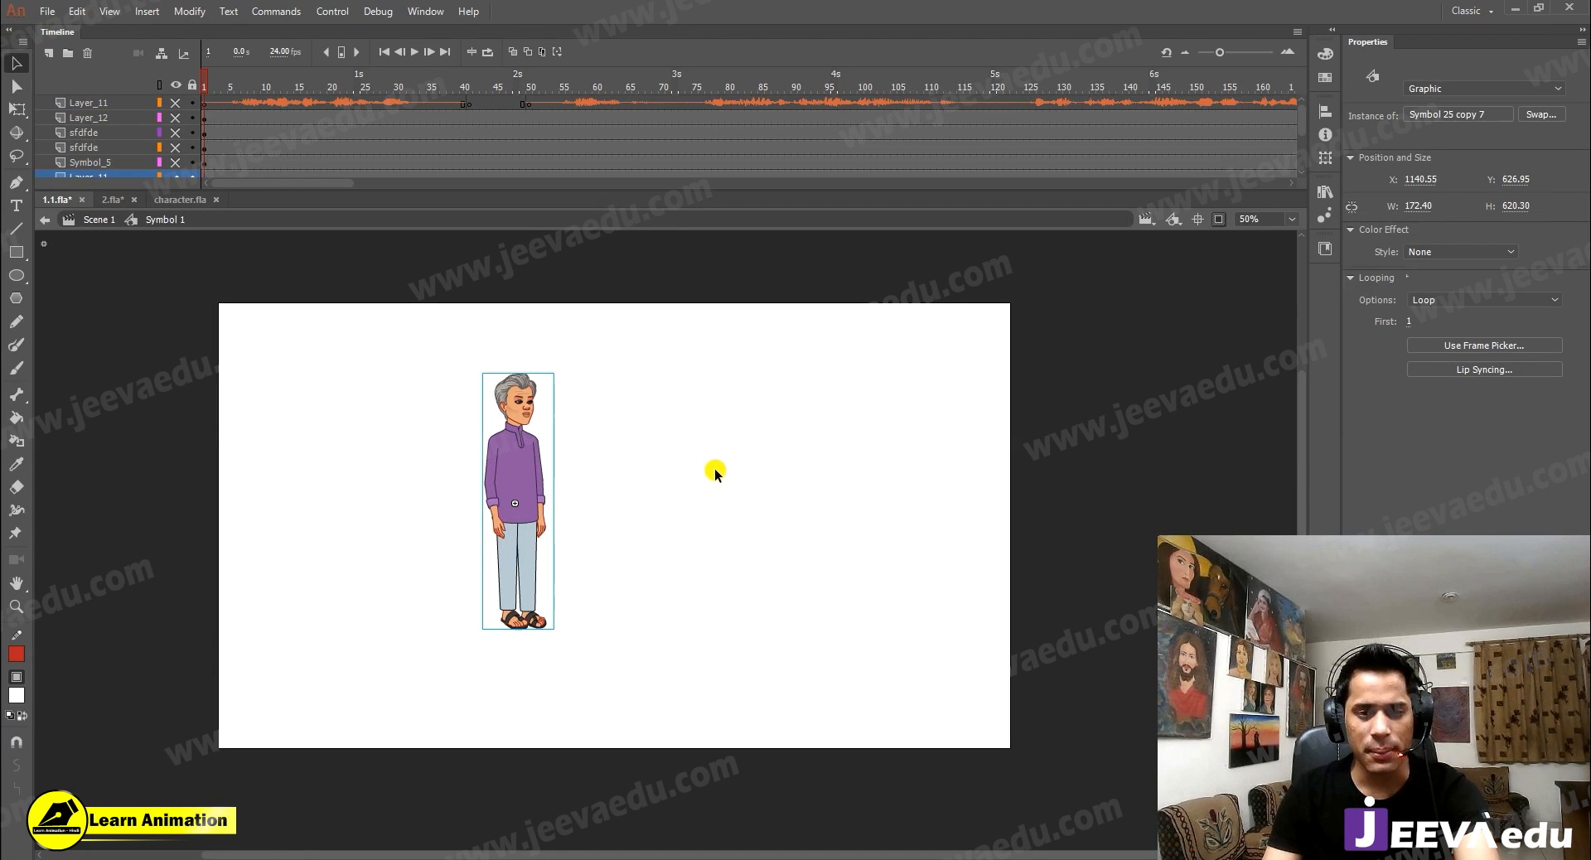
Step: Paste the grey-haired man's gesture pose over the standing shopkeeper and scale it to 80%, plus one slight further reduction
{"action": "key", "text": "ctrl+v"}
{"action": "left_click_drag", "start_coordinate": [689, 483], "coordinate": [498, 439]}
{"action": "key", "text": "ctrl+alt+s"}
{"action": "type", "text": "8"}
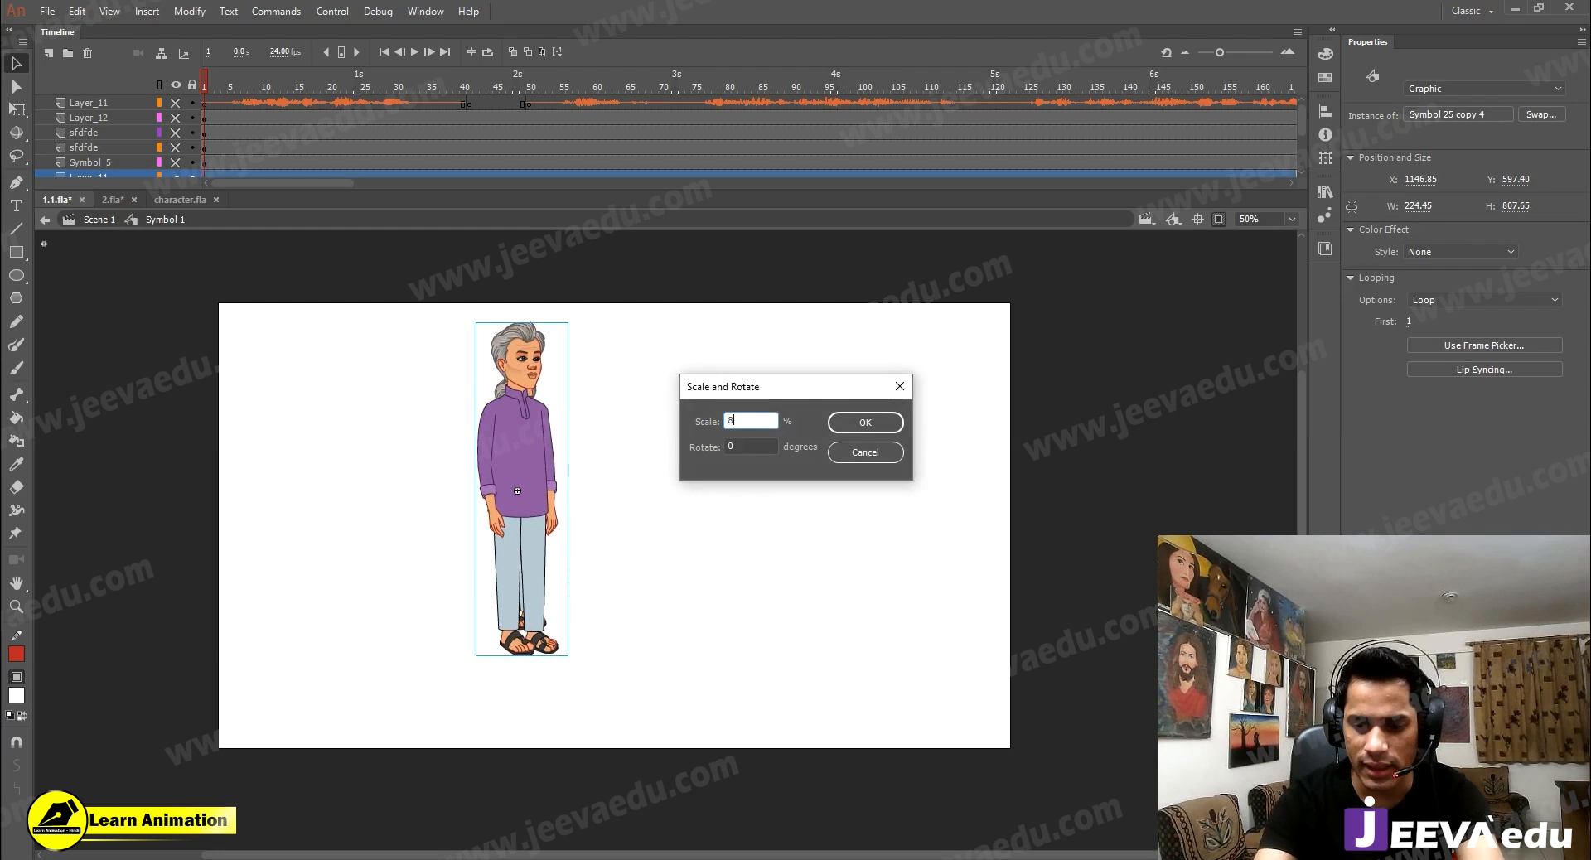
{"action": "key", "text": "Return"}
{"action": "key", "text": "ctrl+alt+s"}
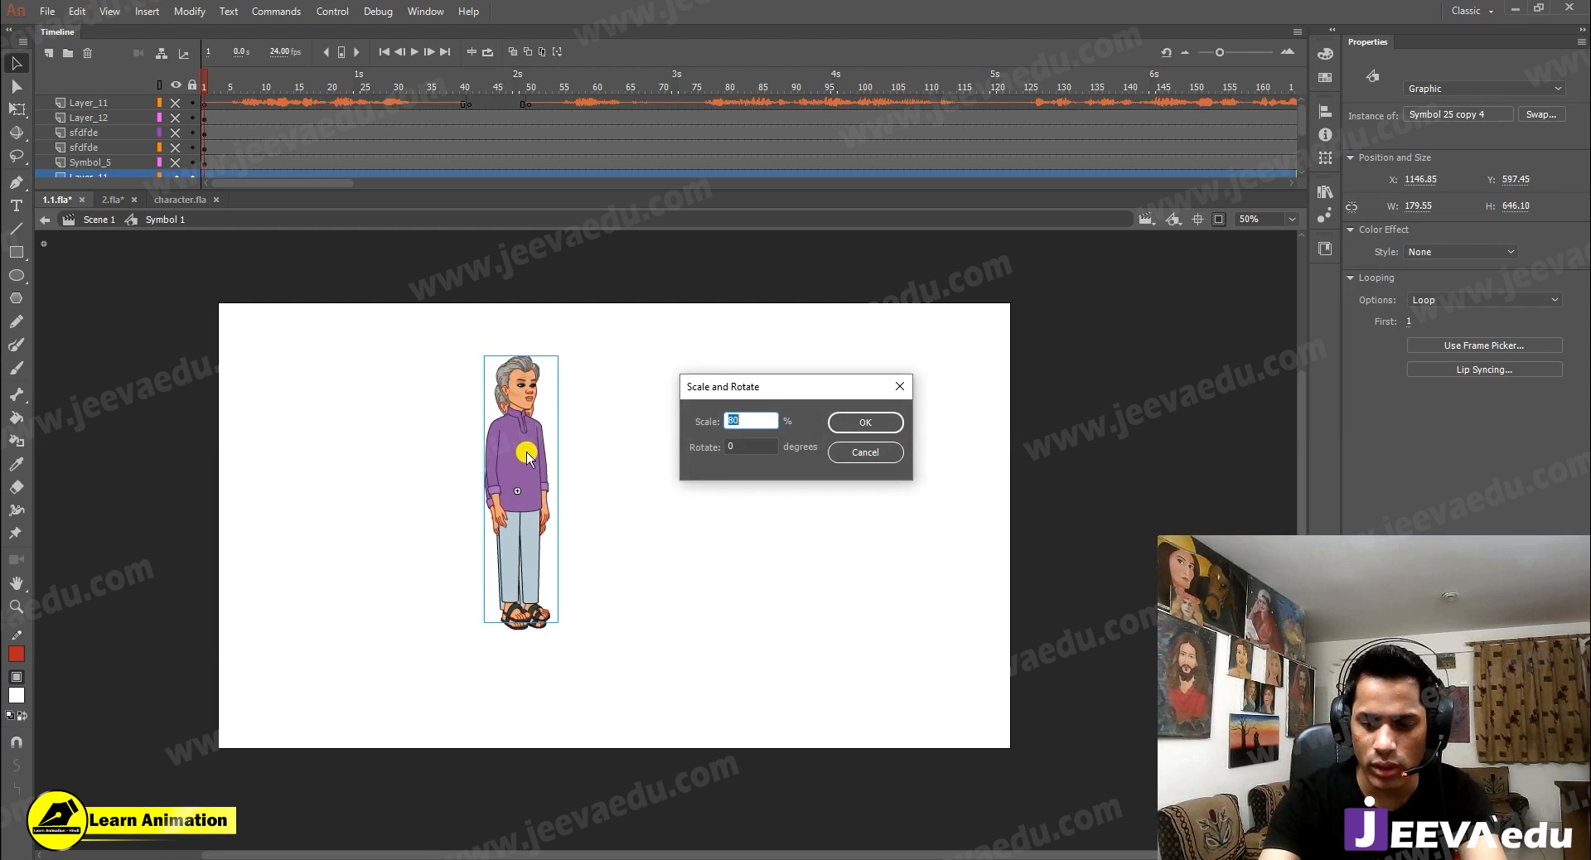
{"action": "key", "text": "Return"}
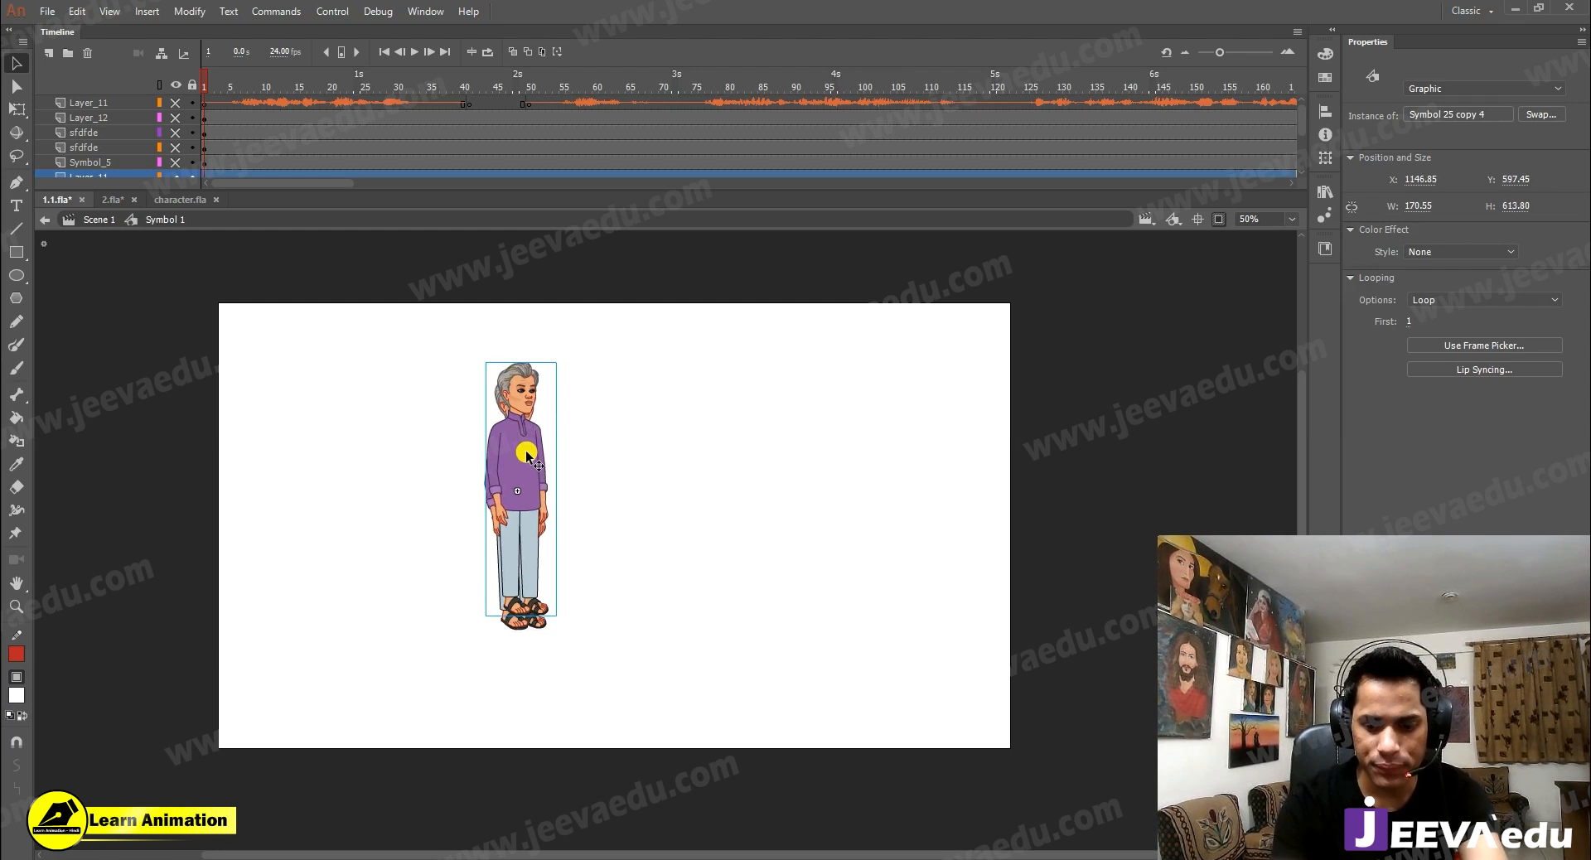
Step: Nudge the pasted pose down until it lines up with the standing shopkeeper, and delete the old shopkeeper instance underneath
{"action": "key", "text": "shift+Down"}
{"action": "key", "text": "shift+Down"}
{"action": "key", "text": "shift+Down"}
{"action": "key", "text": "shift+Down"}
{"action": "key", "text": "shift+Down"}
{"action": "key", "text": "shift+Down"}
{"action": "key", "text": "z"}
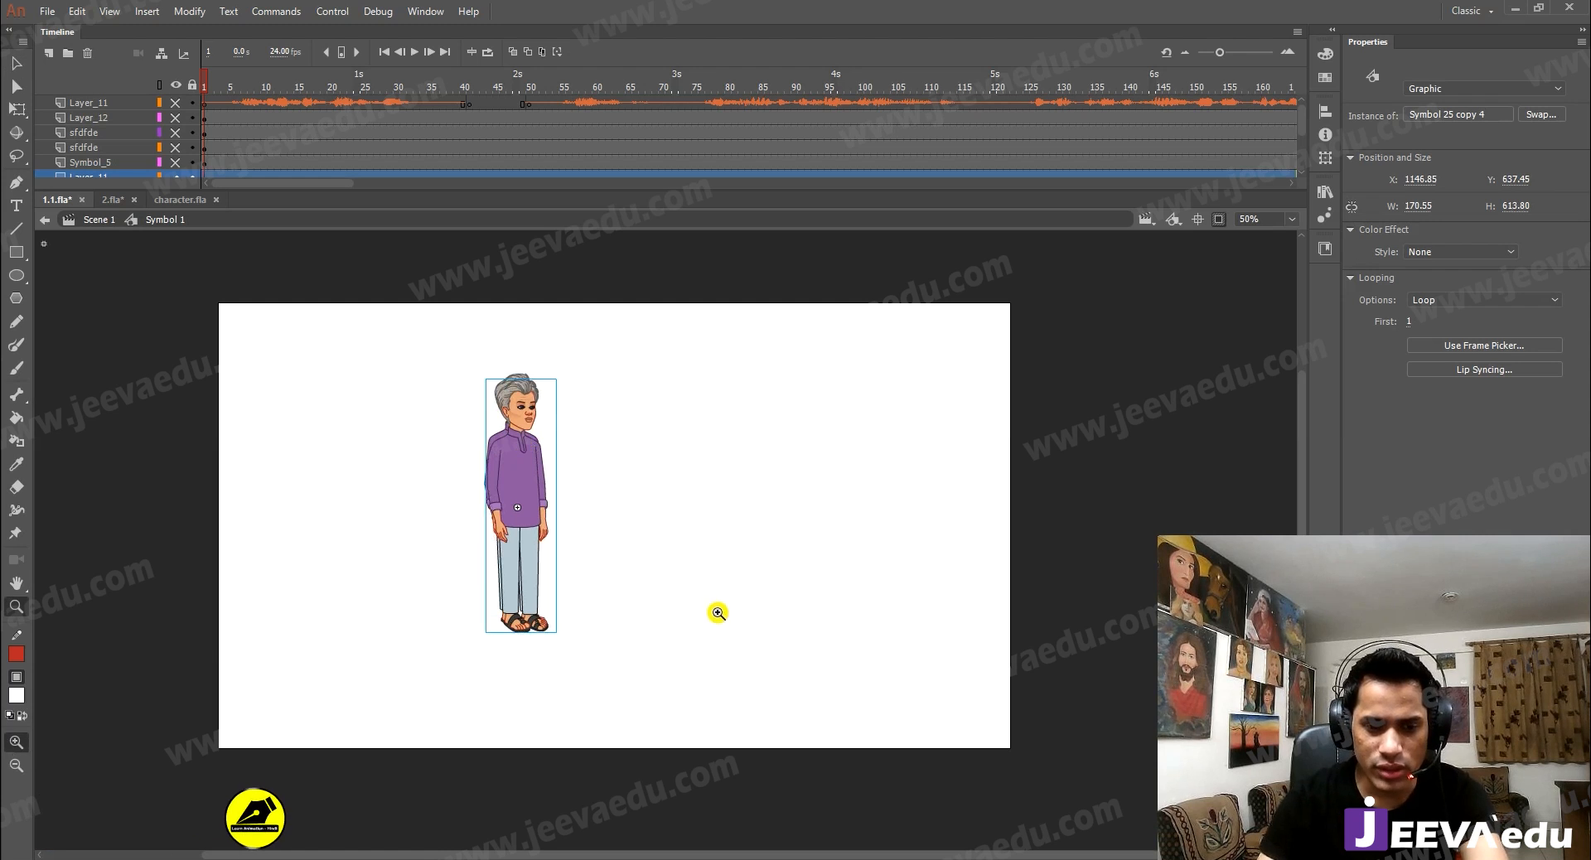
{"action": "key", "text": "v"}
{"action": "left_click_drag", "start_coordinate": [642, 419], "coordinate": [510, 542]}
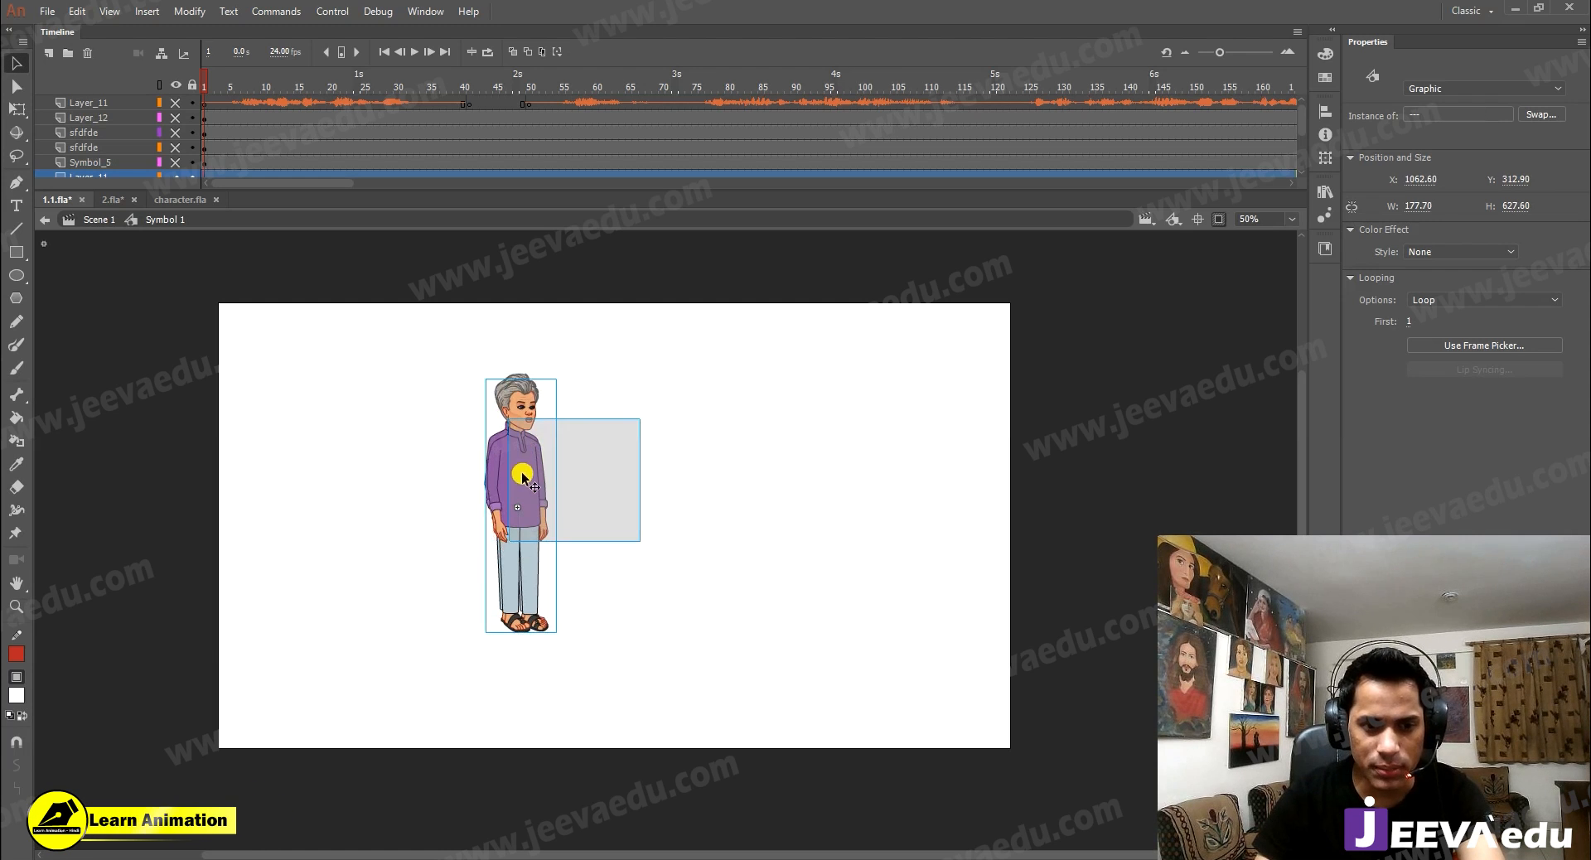
{"action": "left_click", "coordinate": [522, 473], "text": "shift"}
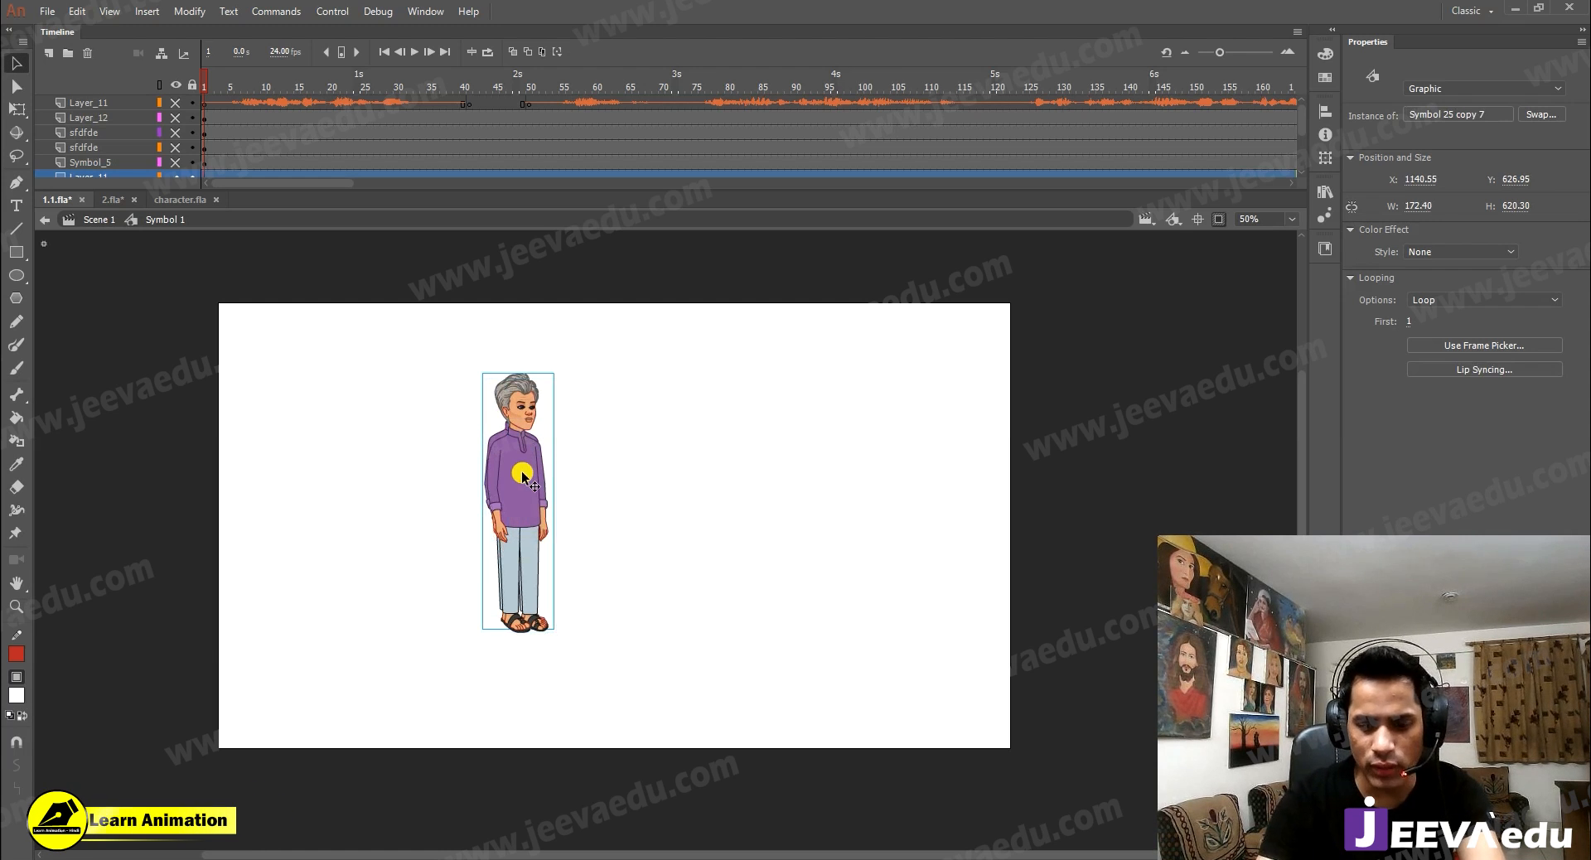
{"action": "left_click", "coordinate": [523, 476], "text": "shift"}
{"action": "left_click", "coordinate": [522, 474]}
{"action": "key", "text": "ctrl+alt+s"}
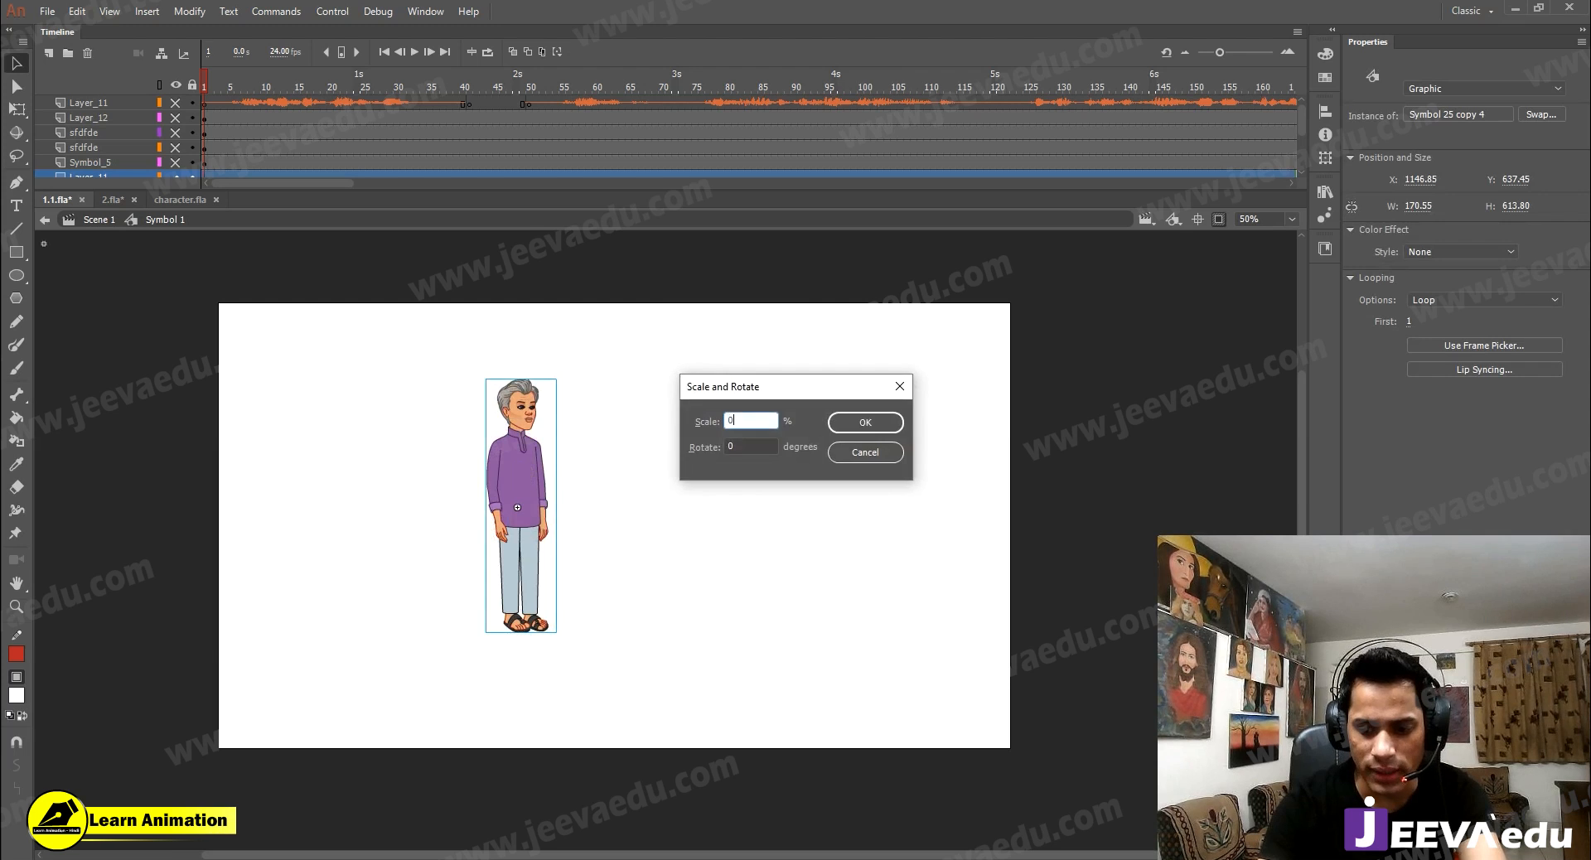
{"action": "type", "text": "4"}
{"action": "key", "text": "Return"}
{"action": "key", "text": "ctrl+z"}
Step: Scale the new shopkeeper pose to 104% and show all the shop scene layers again
{"action": "key", "text": "ctrl+alt+s"}
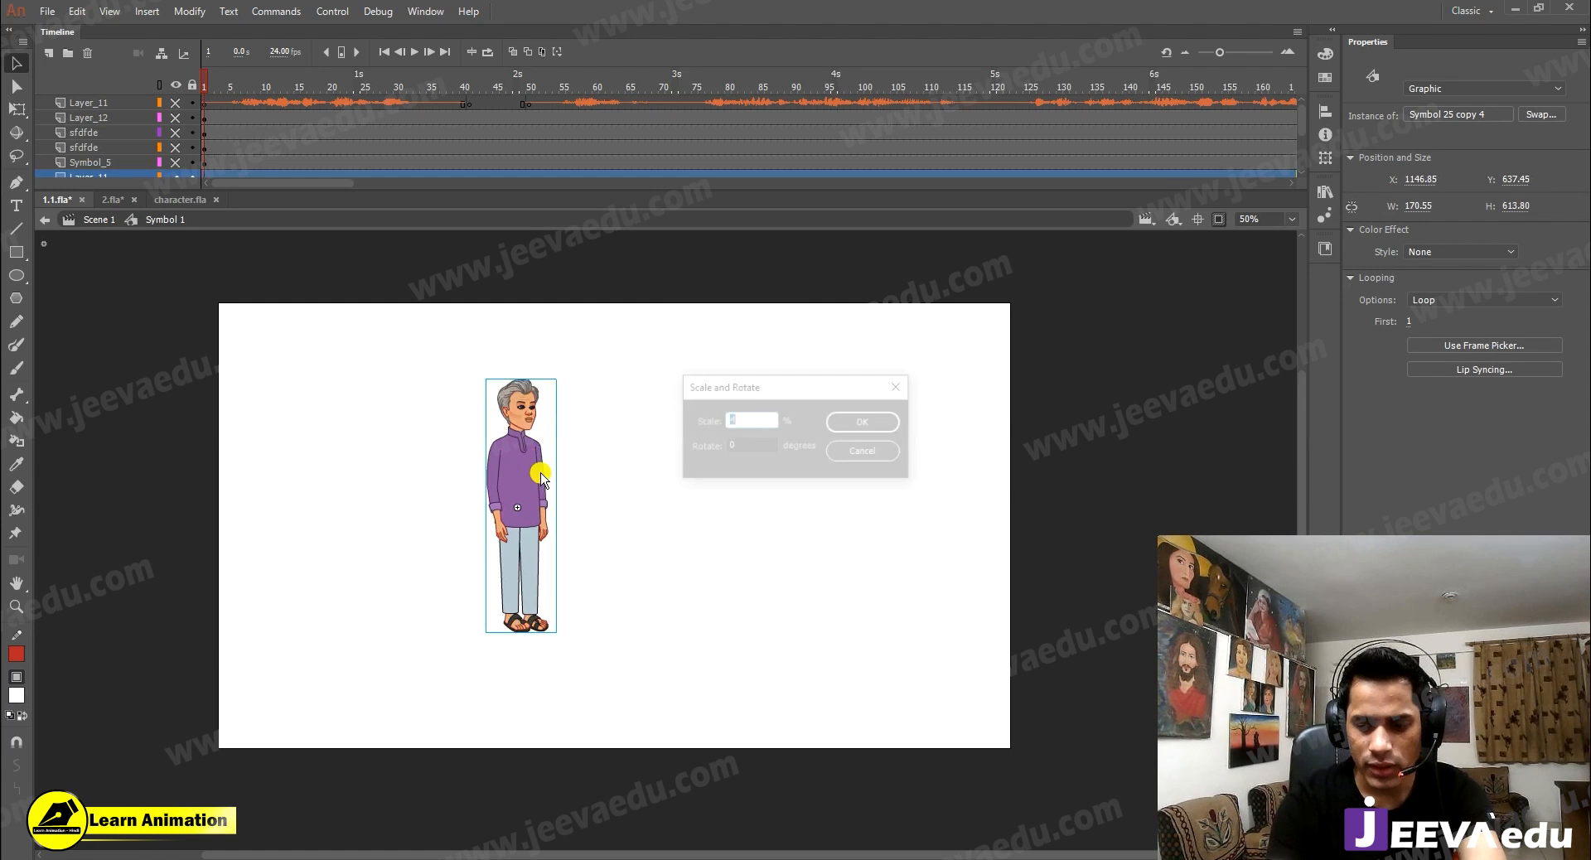
{"action": "type", "text": "104"}
{"action": "key", "text": "Return"}
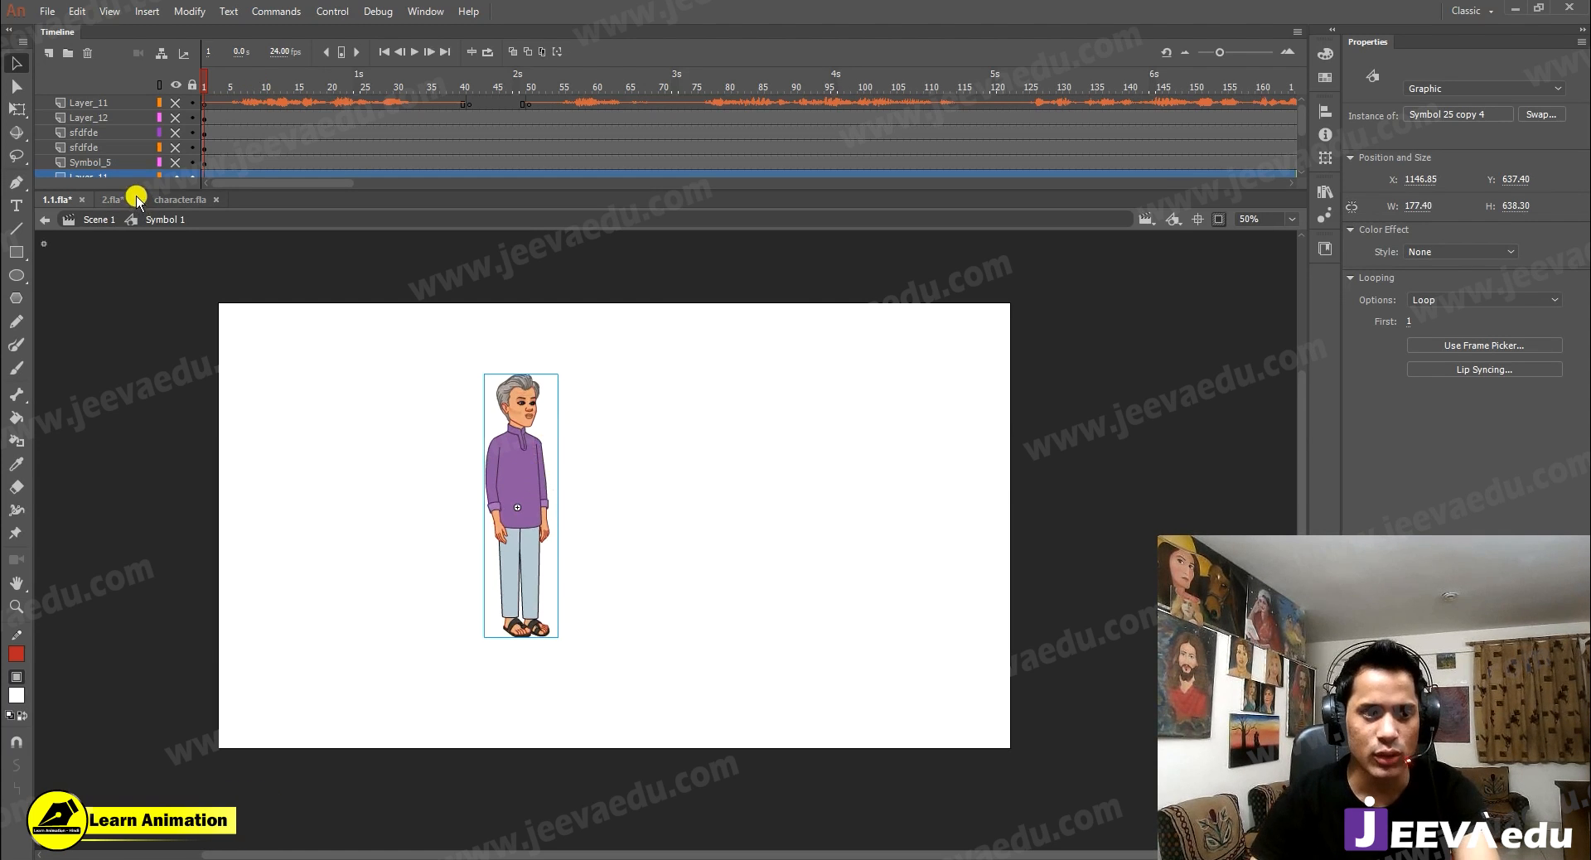
{"action": "left_click", "coordinate": [560, 533]}
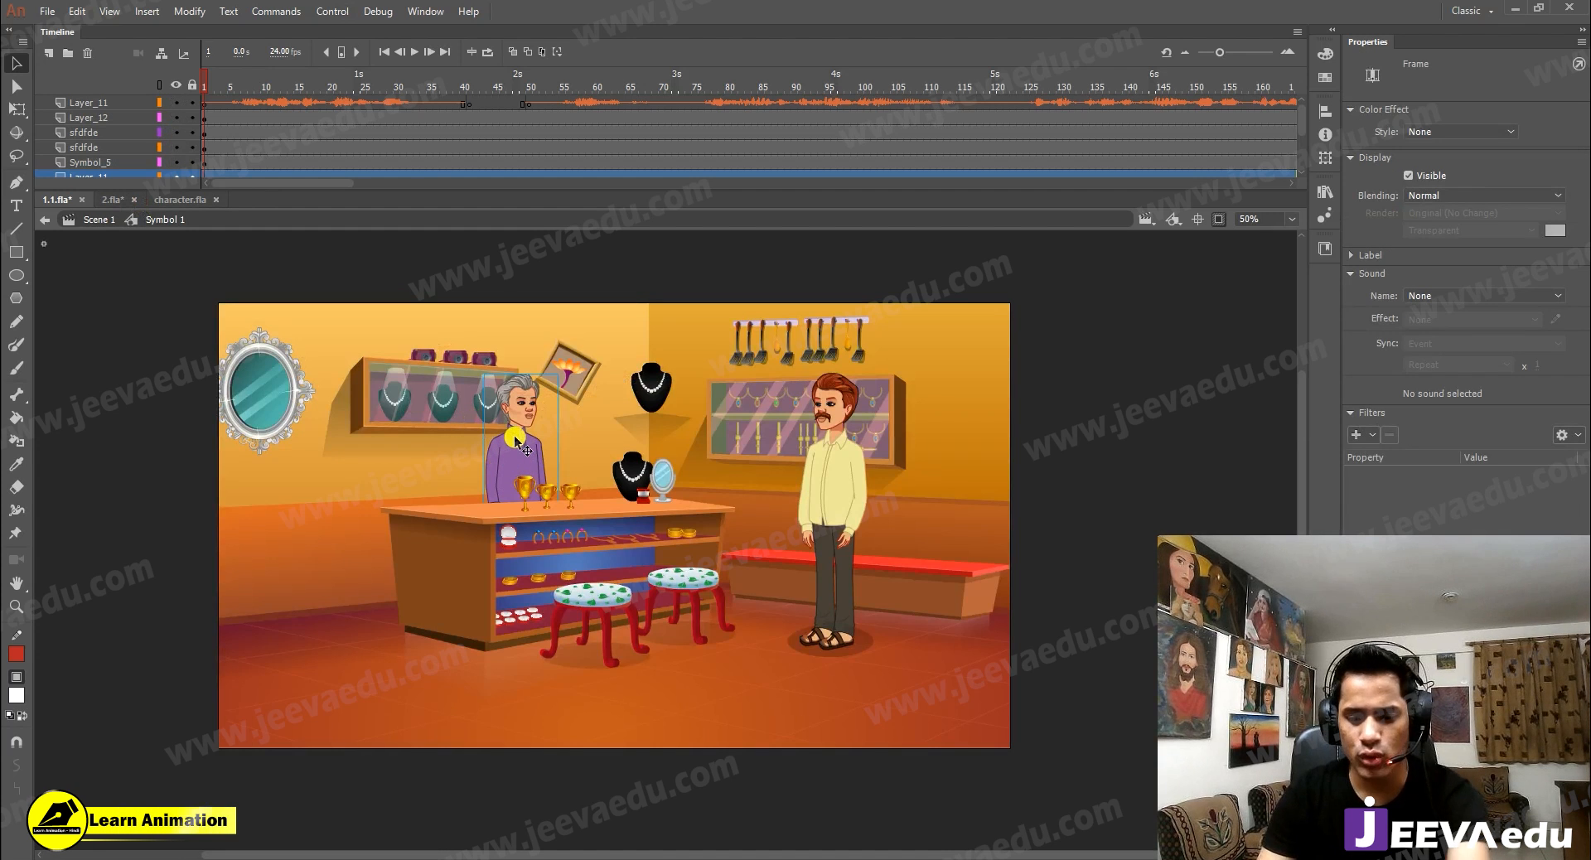
Step: Play and scrub through Symbol 1's dialogue around frame 49 to check both characters' poses against the audio
{"action": "key", "text": "Return"}
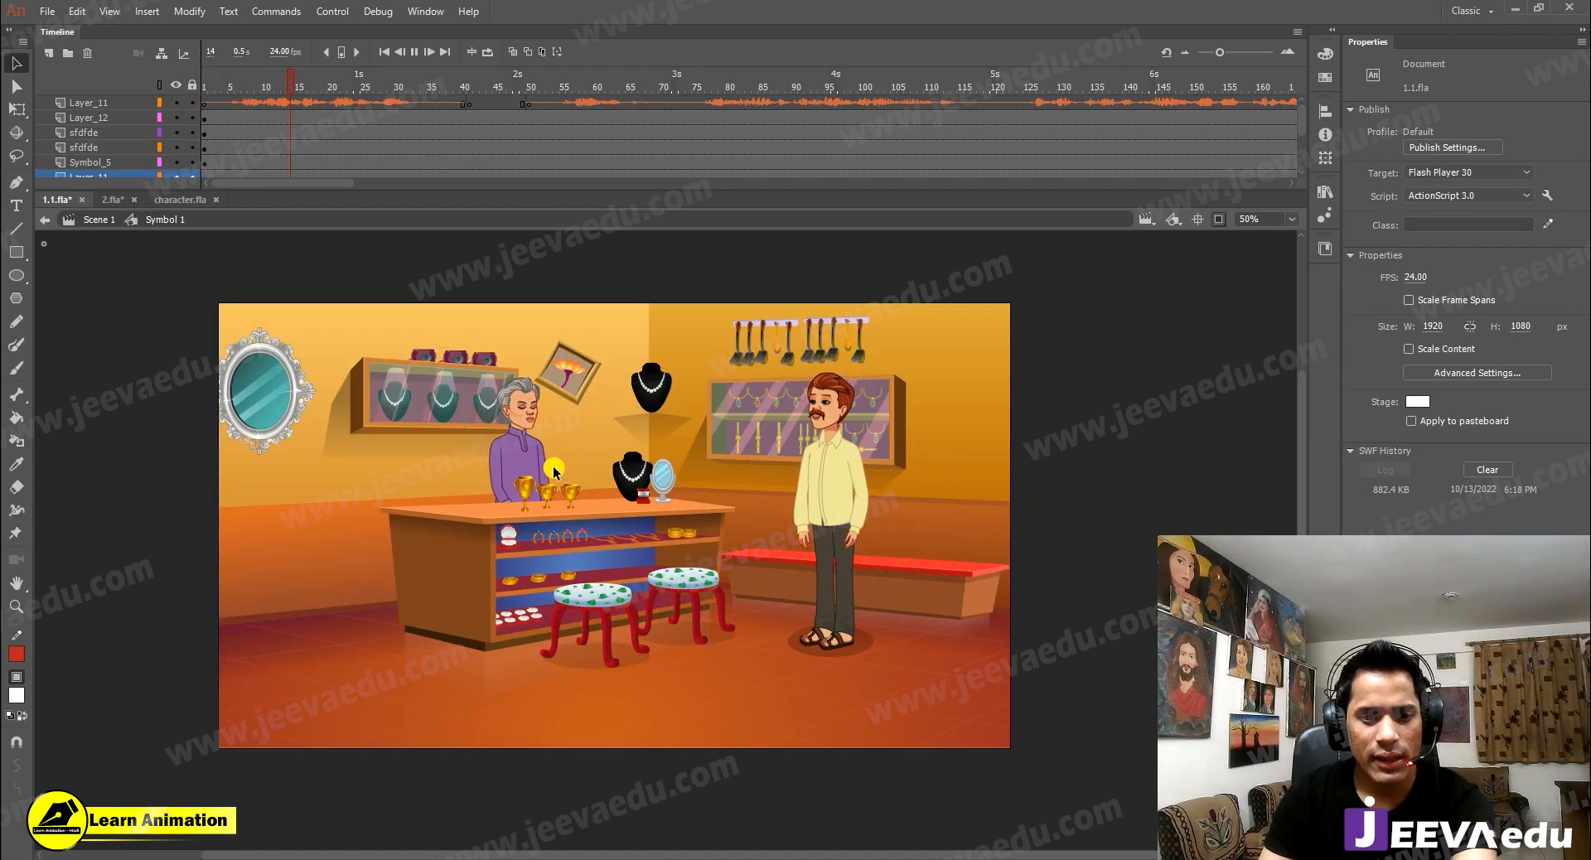
{"action": "left_click", "coordinate": [356, 51]}
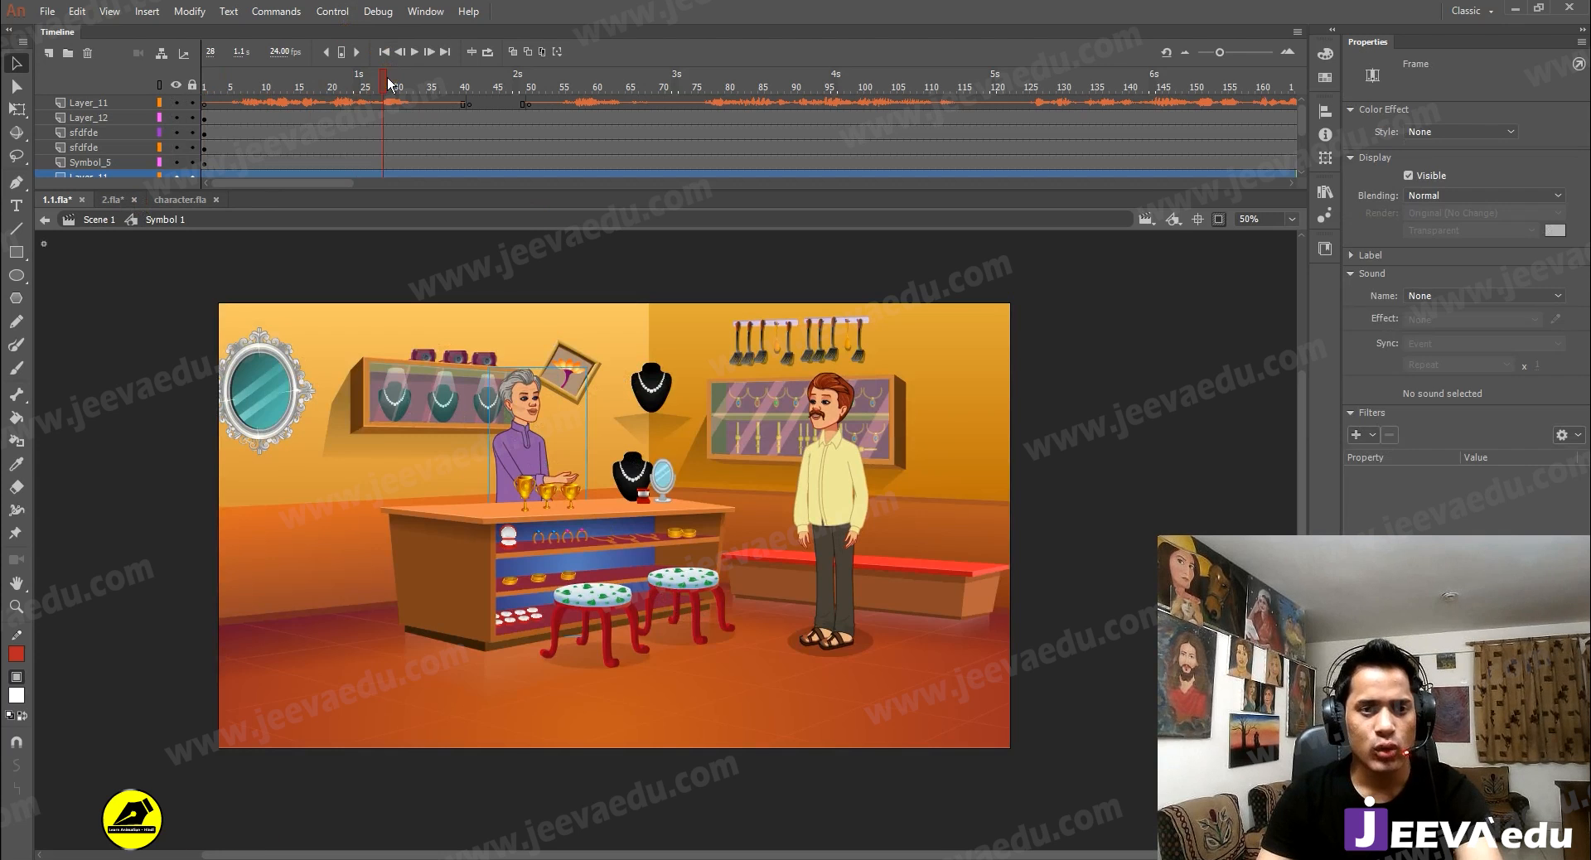
{"action": "left_click", "coordinate": [270, 101]}
{"action": "left_click_drag", "start_coordinate": [352, 121], "coordinate": [521, 123]}
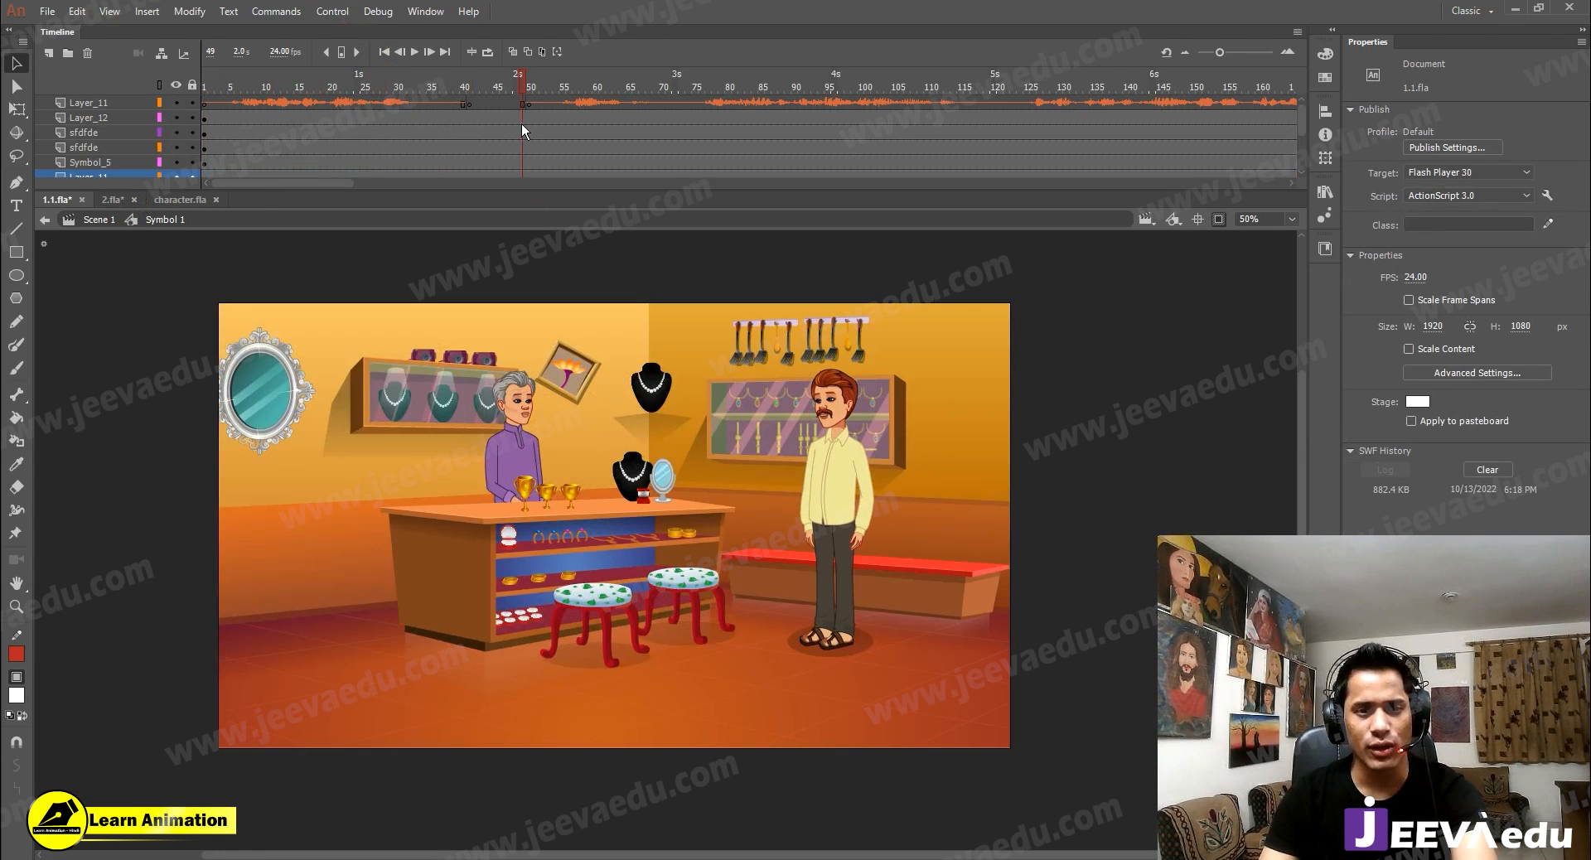
{"action": "left_click", "coordinate": [846, 478]}
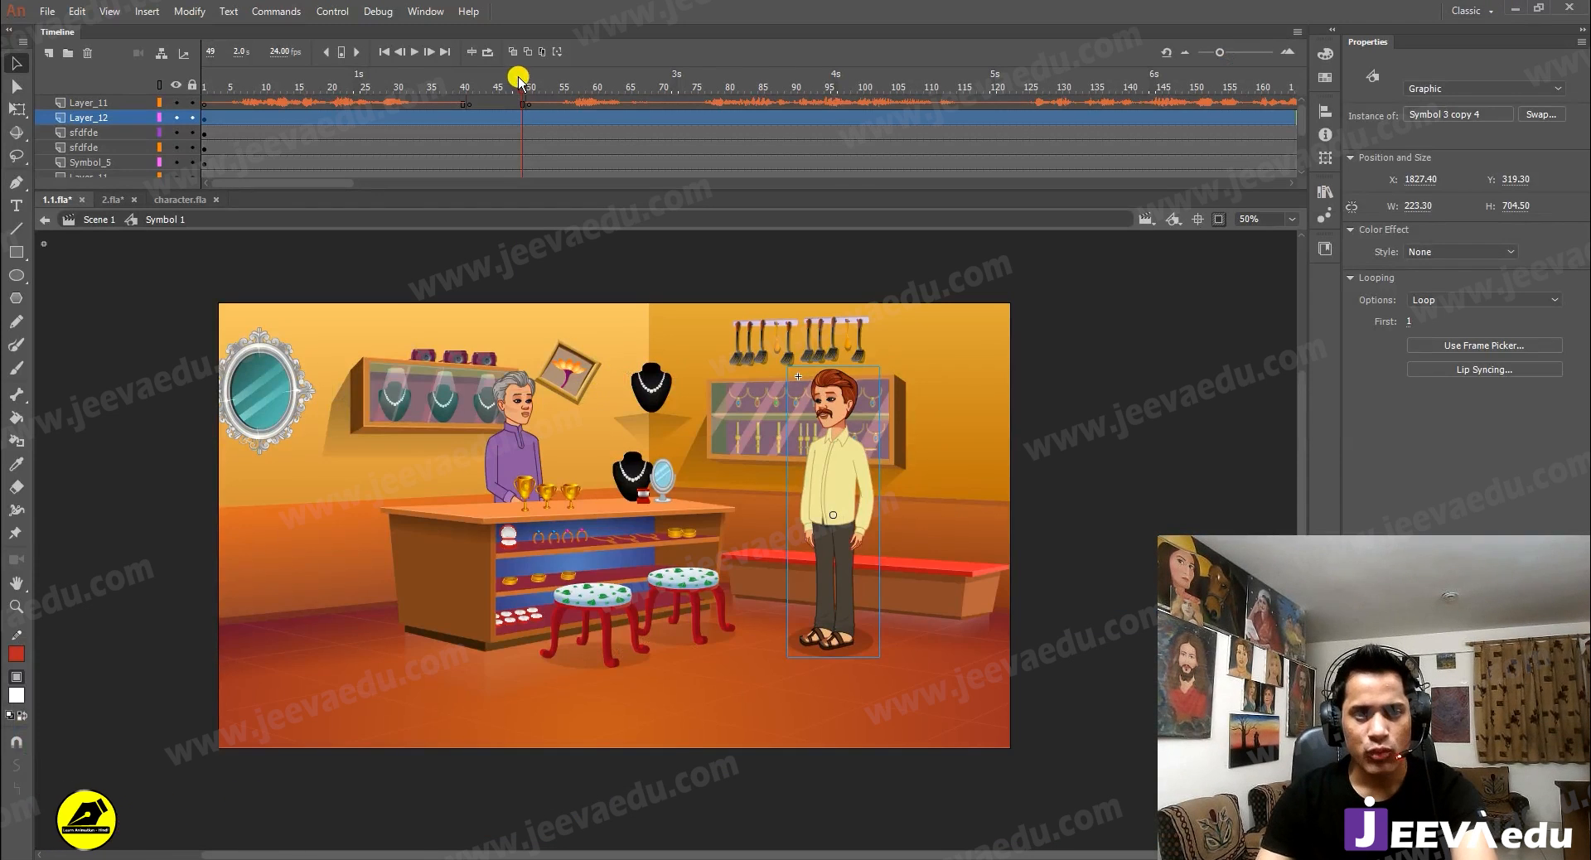
{"action": "left_click", "coordinate": [519, 80]}
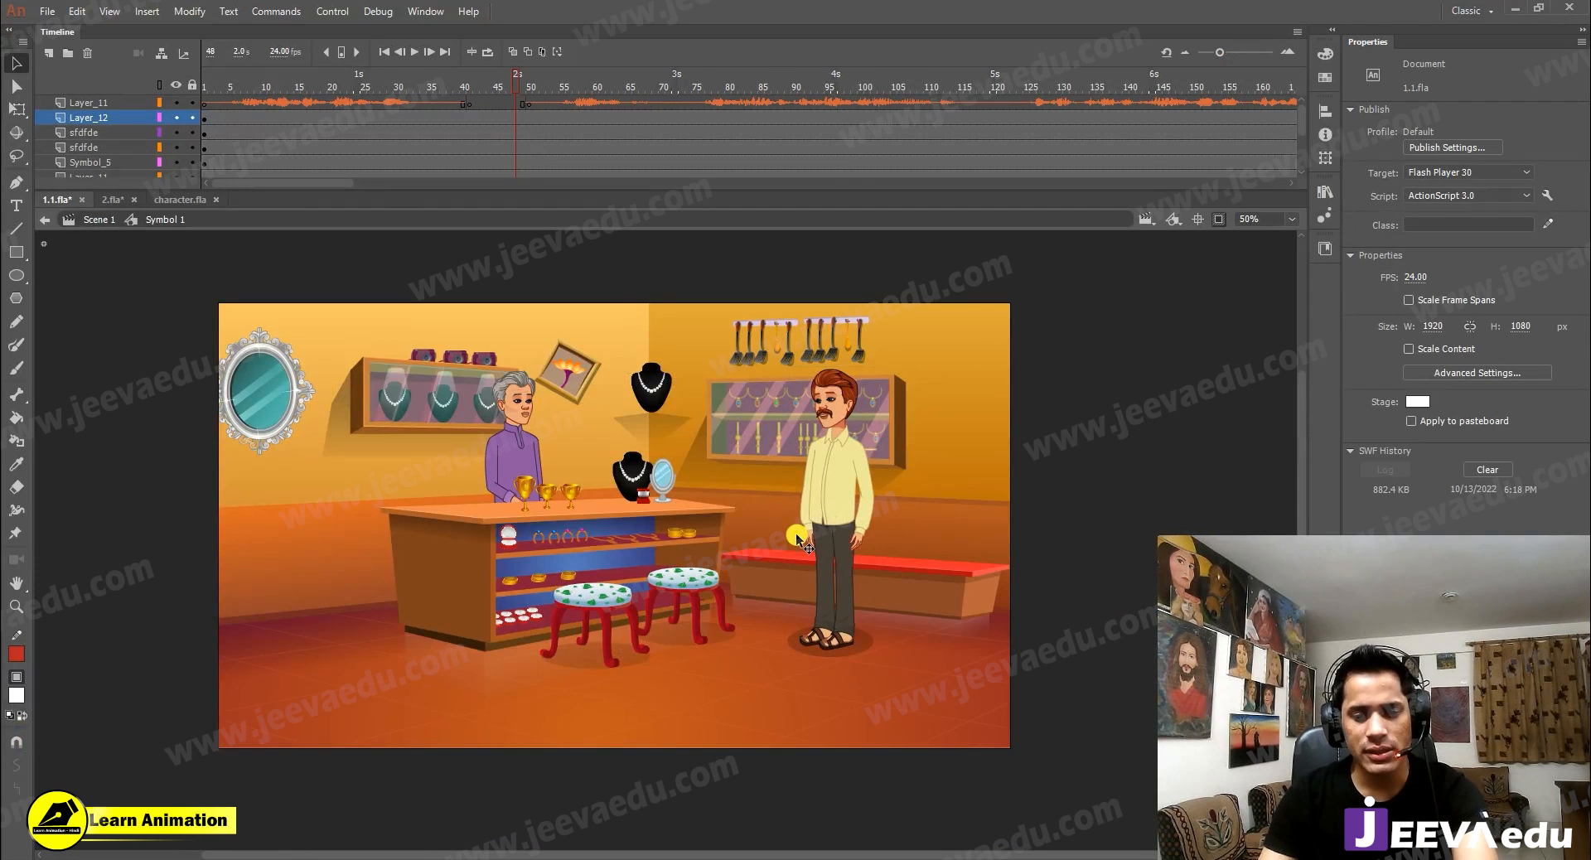
{"action": "left_click", "coordinate": [819, 503]}
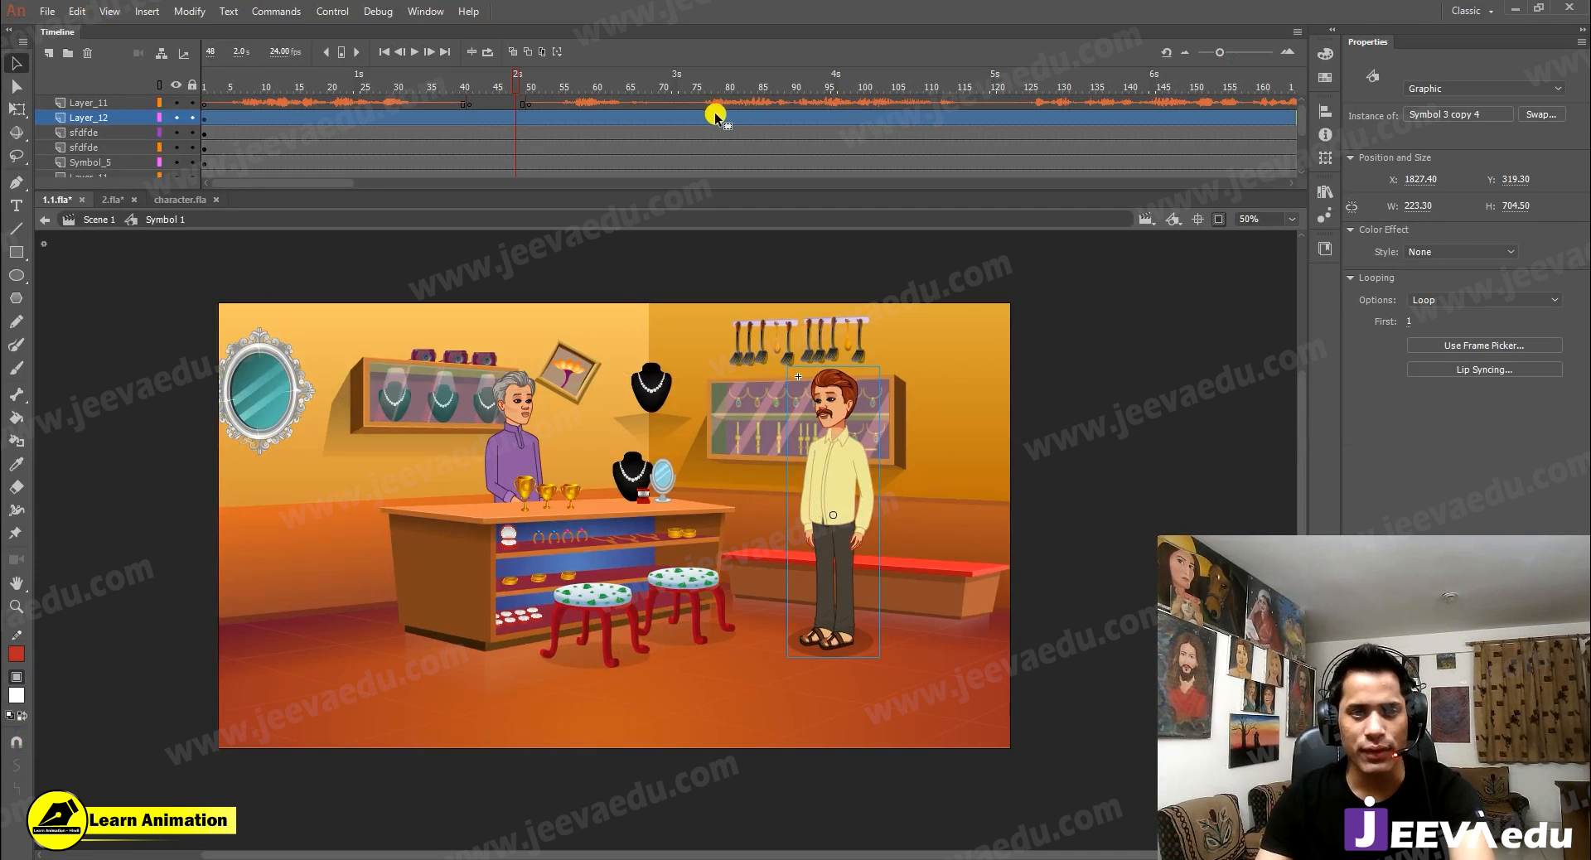
{"action": "key", "text": "Return"}
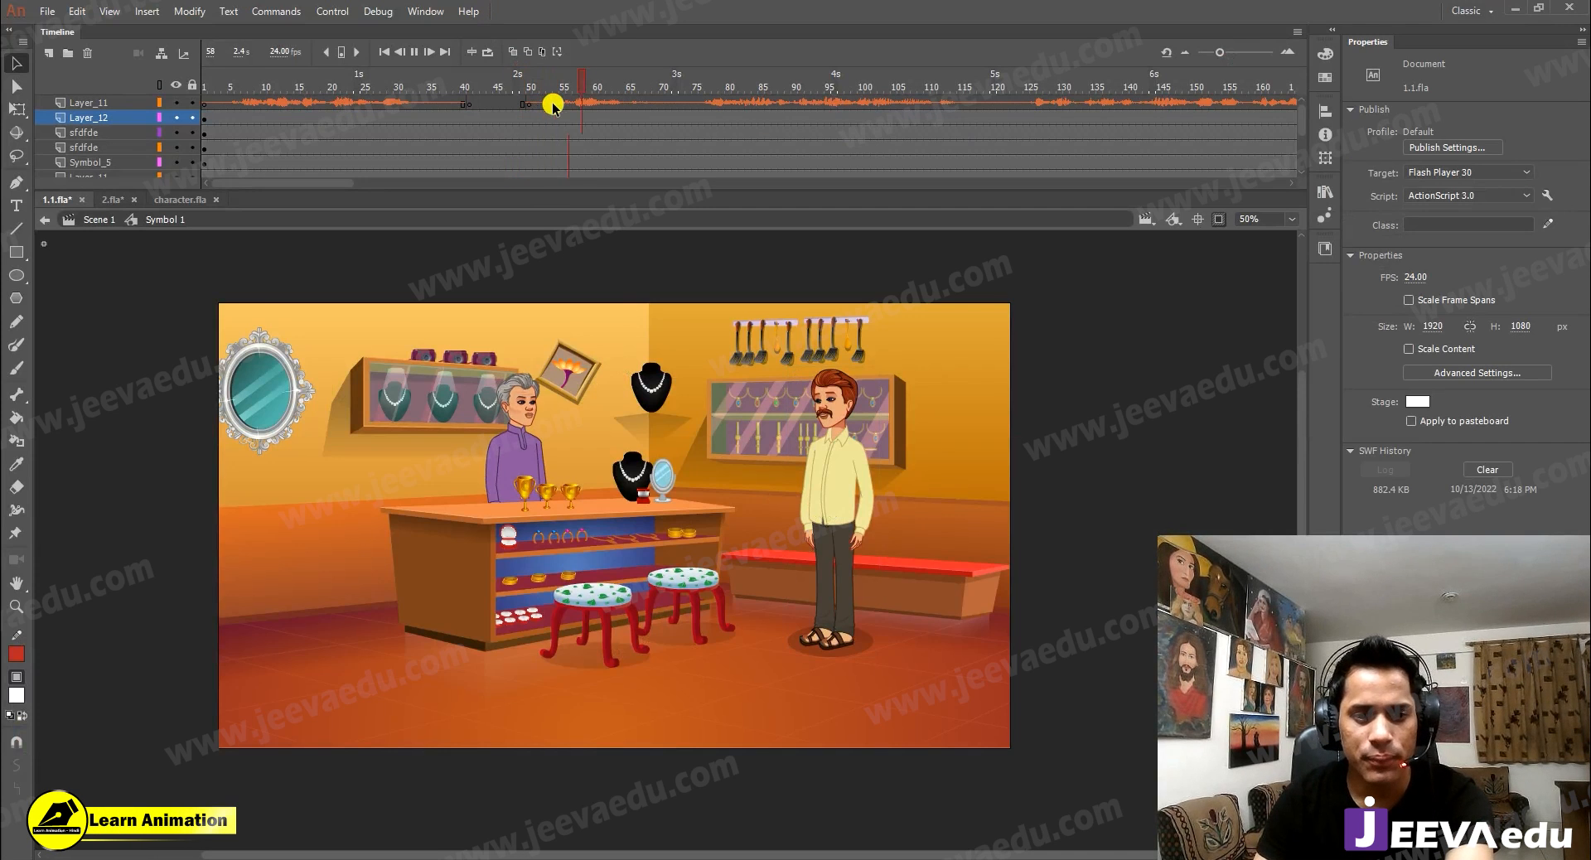
{"action": "left_click_drag", "start_coordinate": [679, 89], "coordinate": [160, 127]}
{"action": "key", "text": "Return"}
{"action": "key", "text": "Return"}
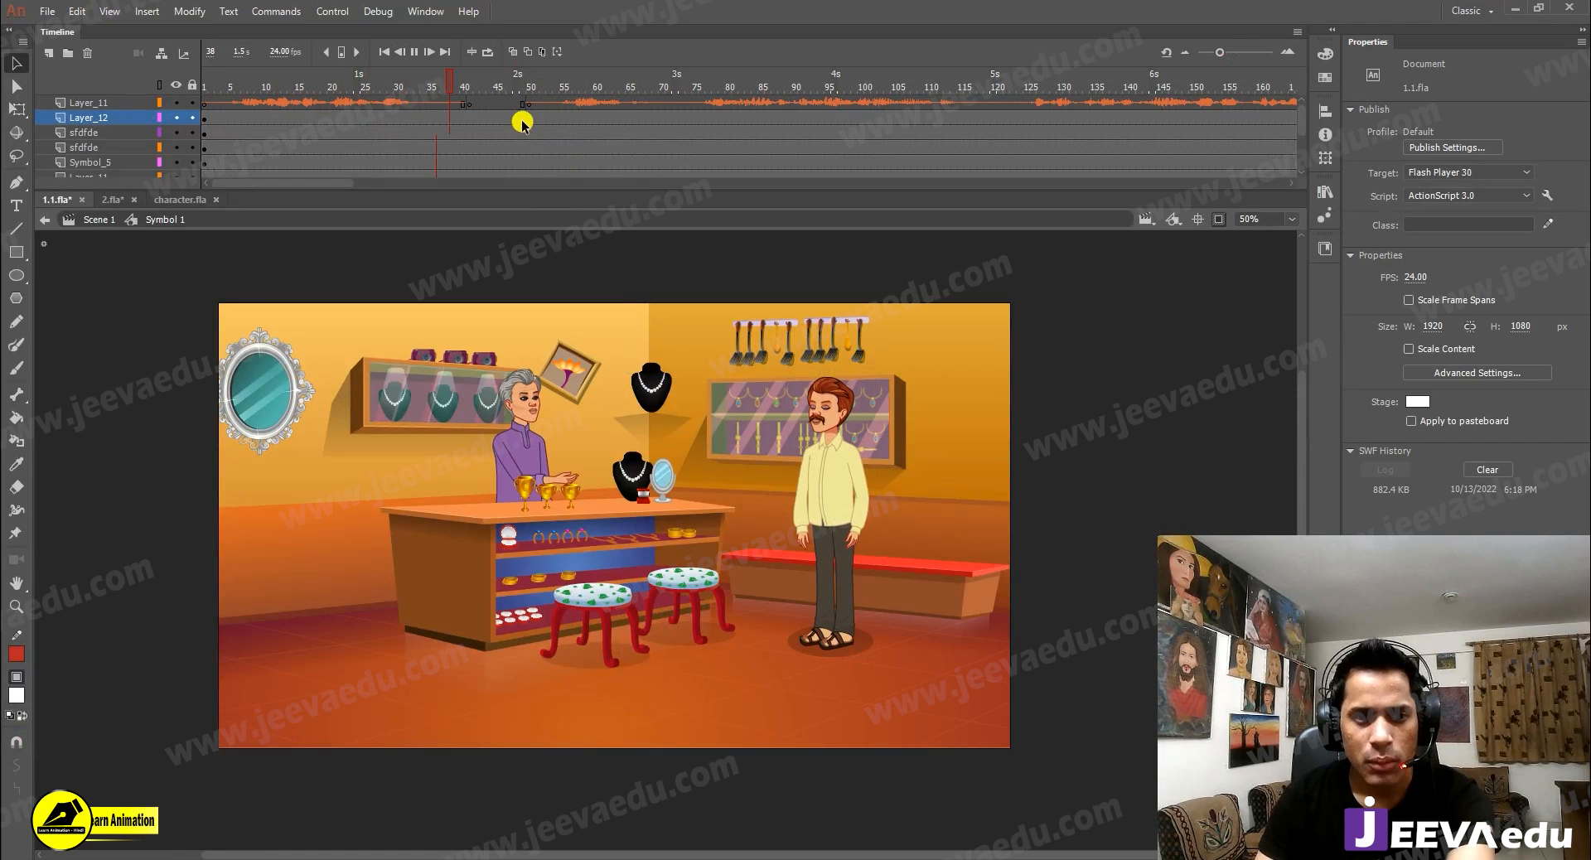
Step: Insert keyframes at frame 49 on the character, prop and background layers below the audio layer
{"action": "left_click_drag", "start_coordinate": [521, 120], "coordinate": [544, 73]}
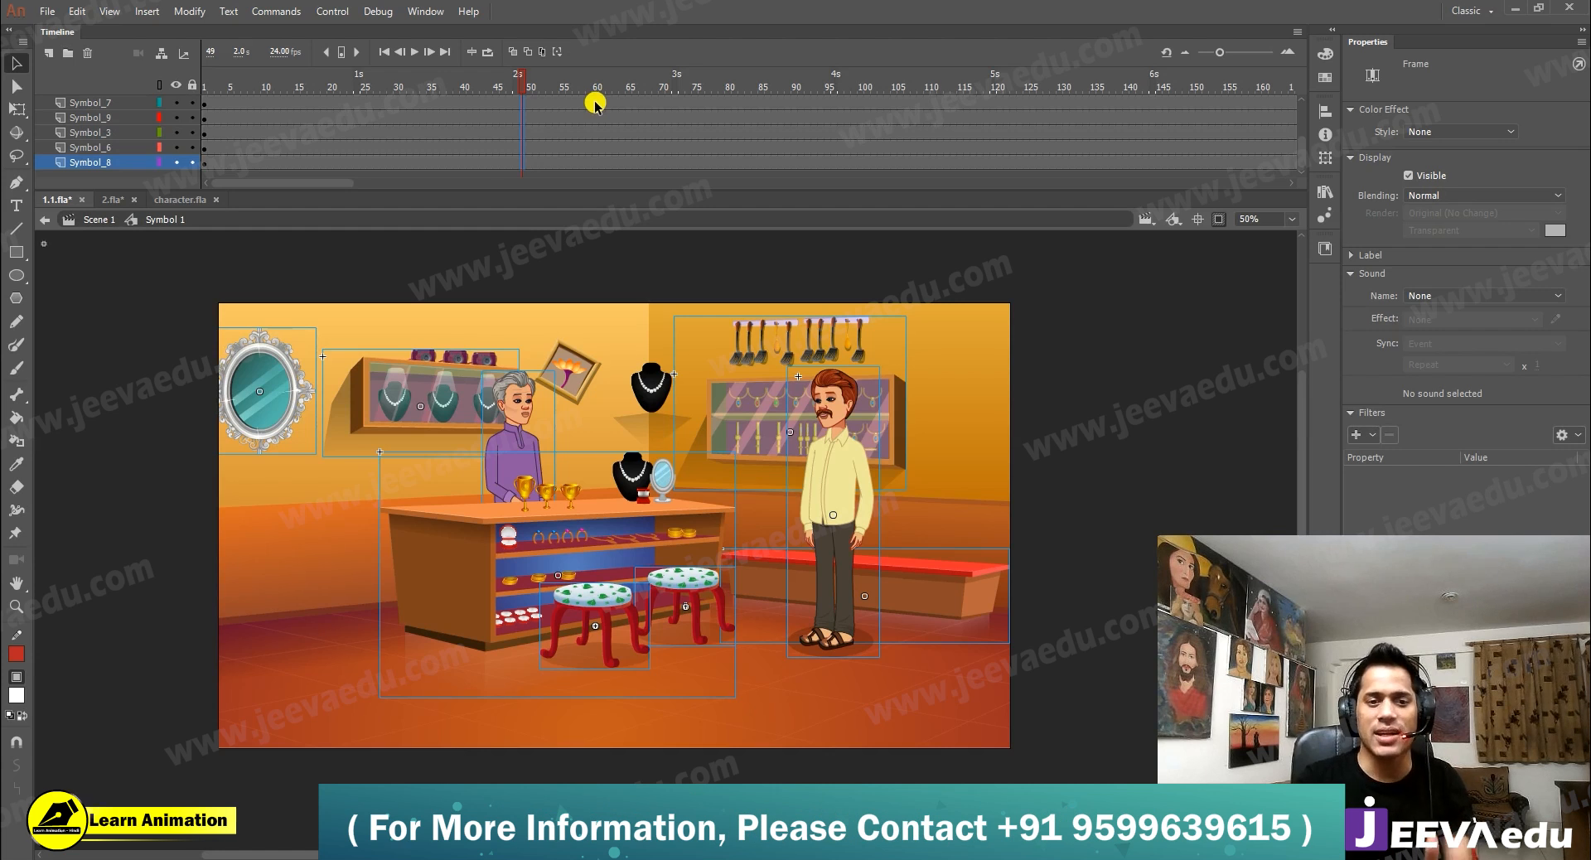
{"action": "scroll", "coordinate": [519, 127], "scroll_direction": "up", "scroll_amount": 5}
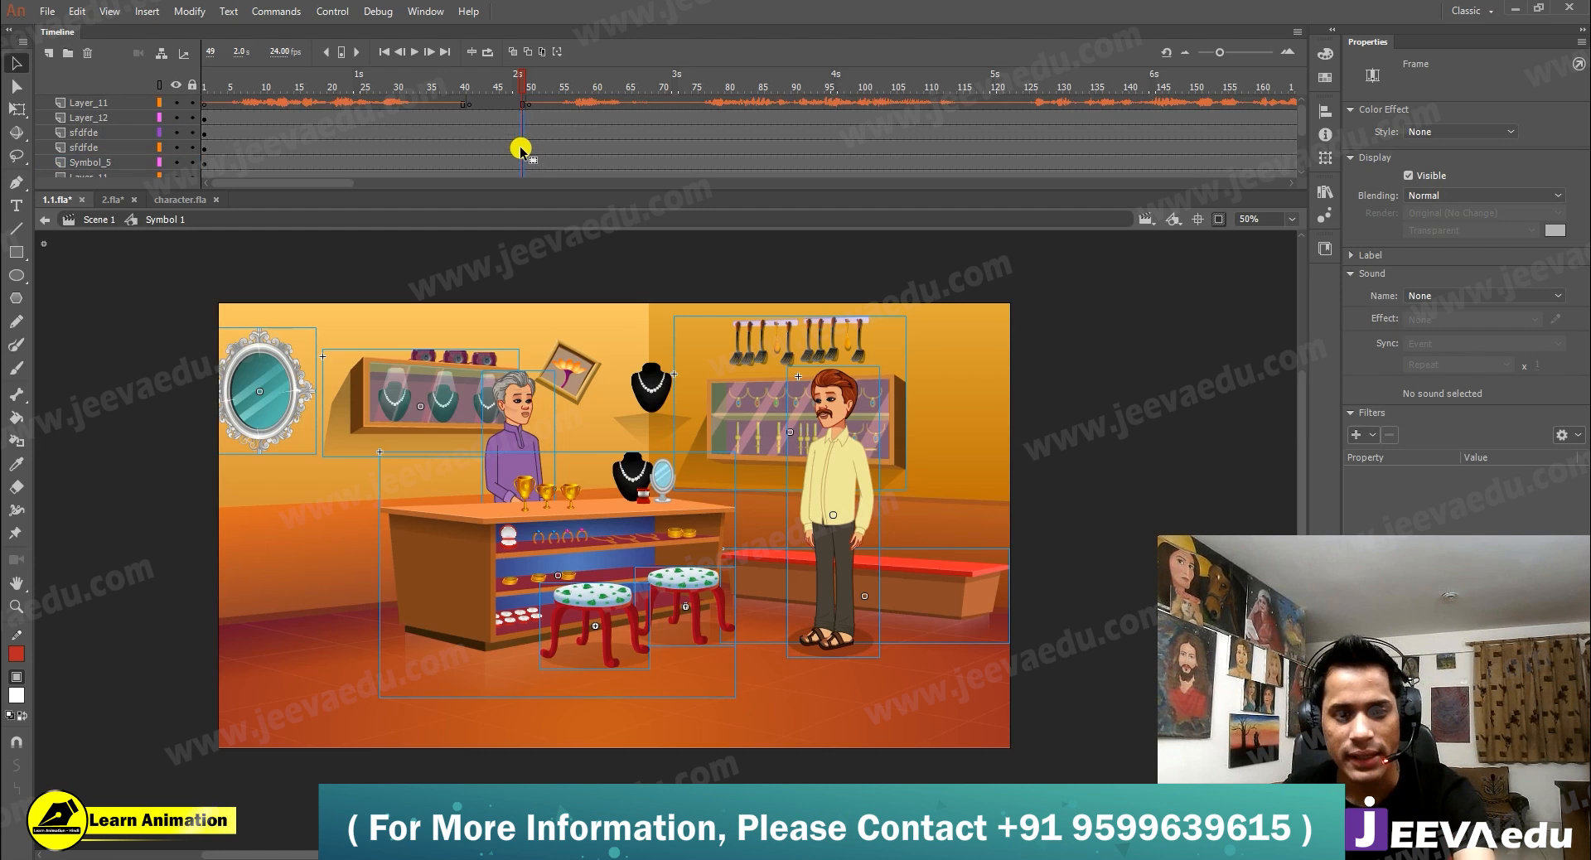
{"action": "key", "text": "F6"}
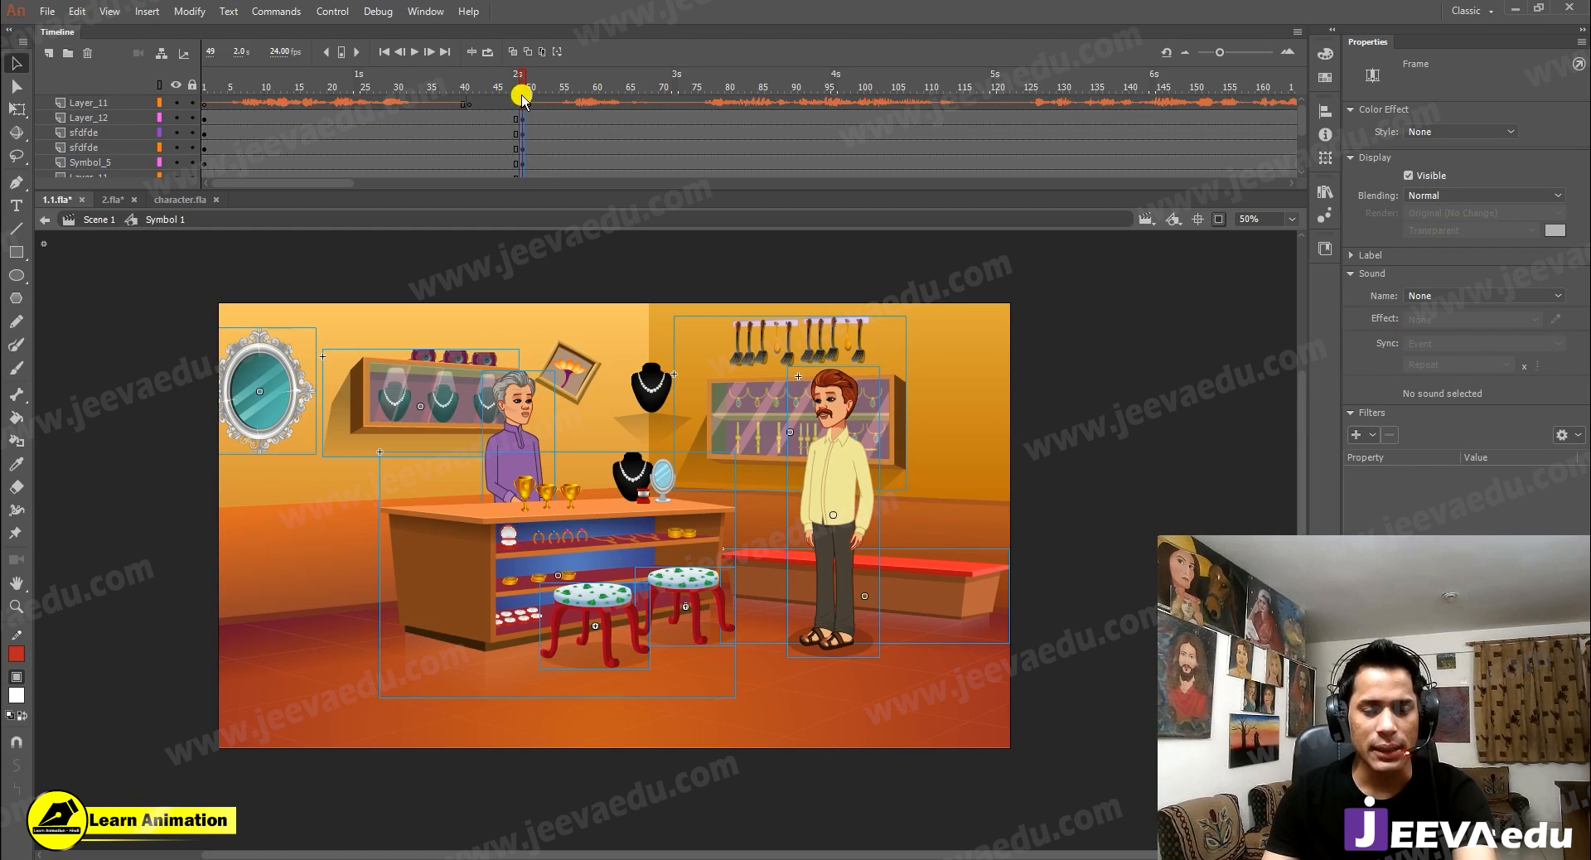
Step: Play the dialogue from the first frame and again from frame 49 to check the poses in the second part
{"action": "left_click_drag", "start_coordinate": [227, 91], "coordinate": [185, 99]}
{"action": "key", "text": "Return"}
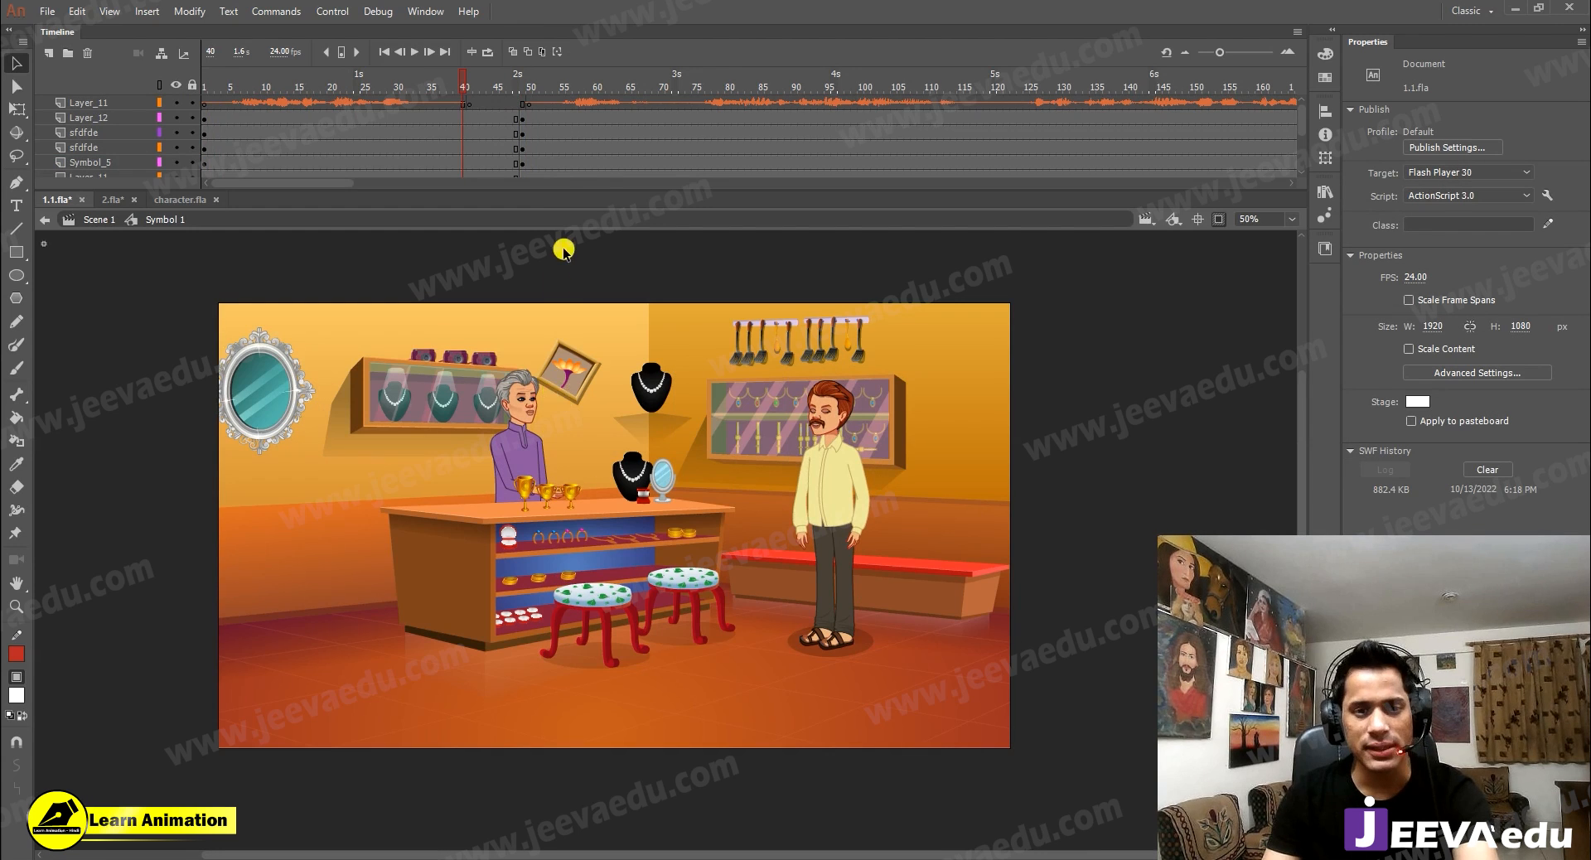
{"action": "key", "text": "Return"}
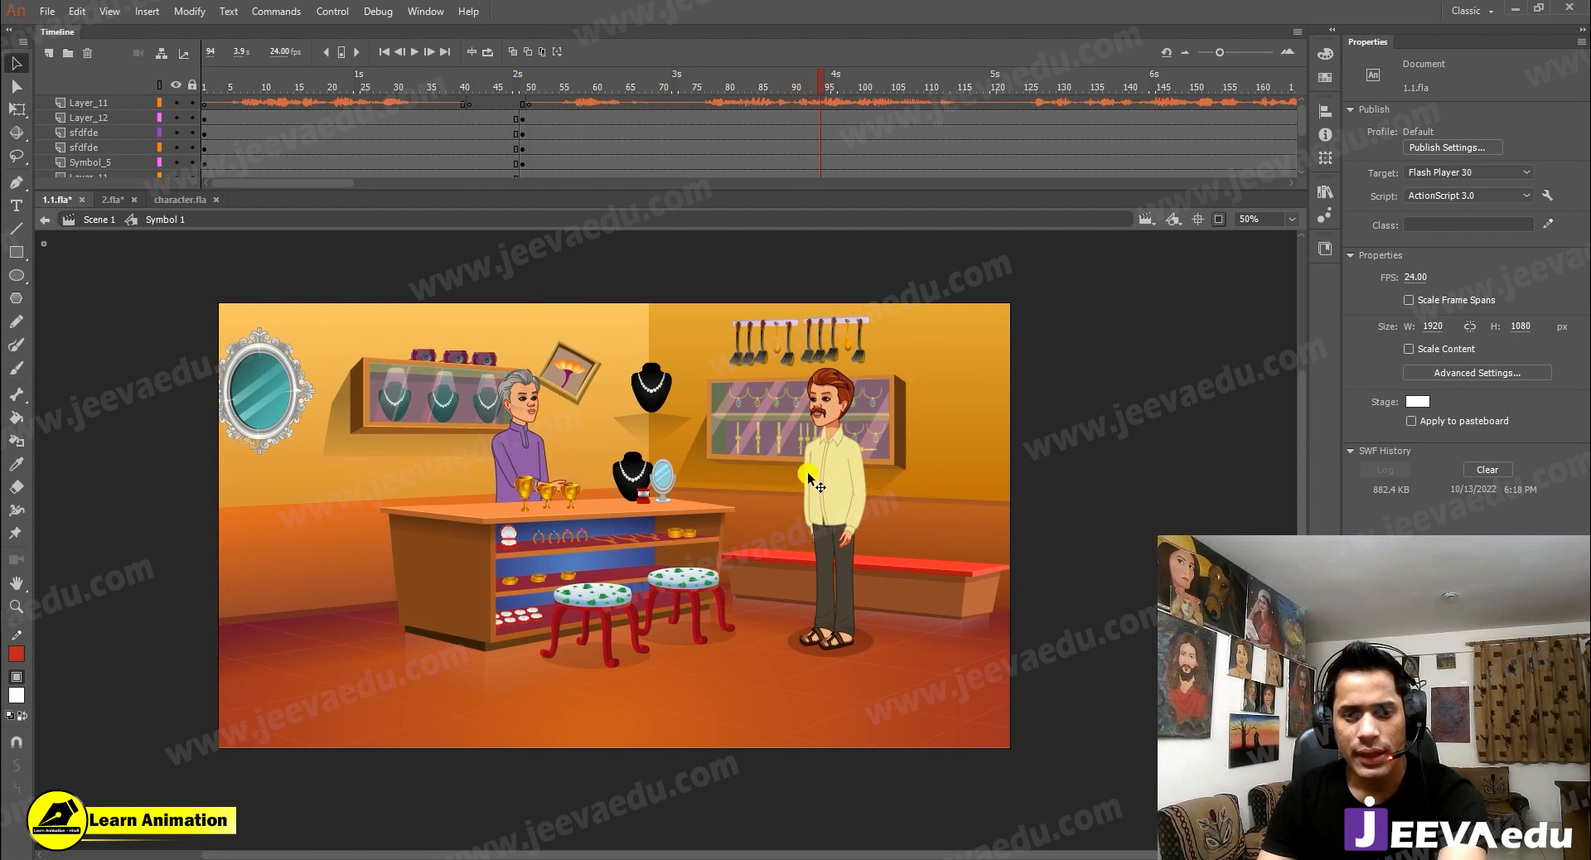
{"action": "key", "text": "Return"}
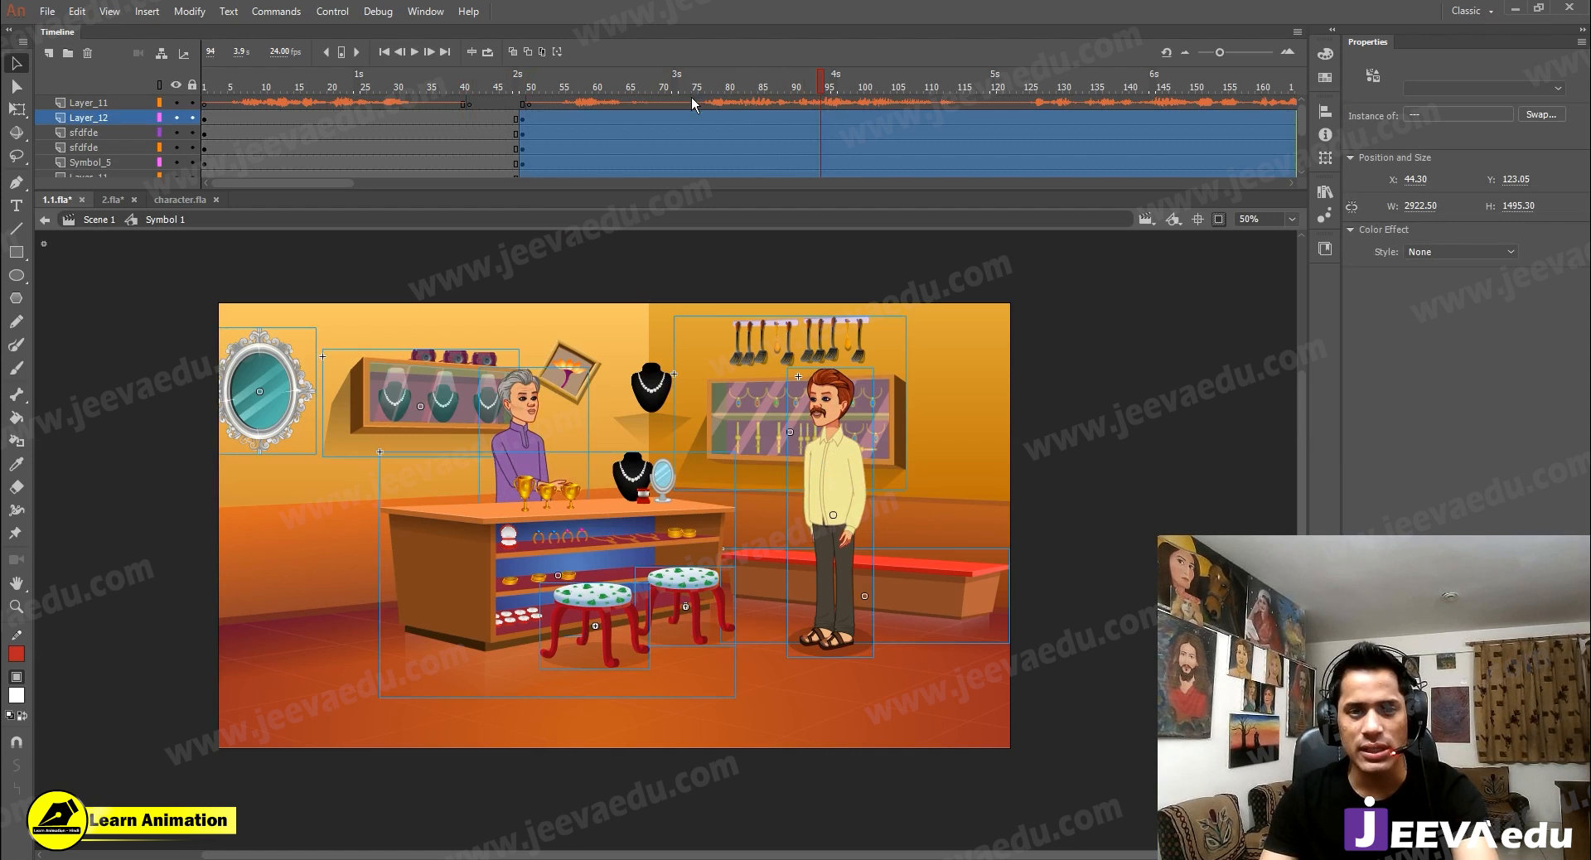
{"action": "left_click", "coordinate": [523, 80]}
{"action": "key", "text": "Return"}
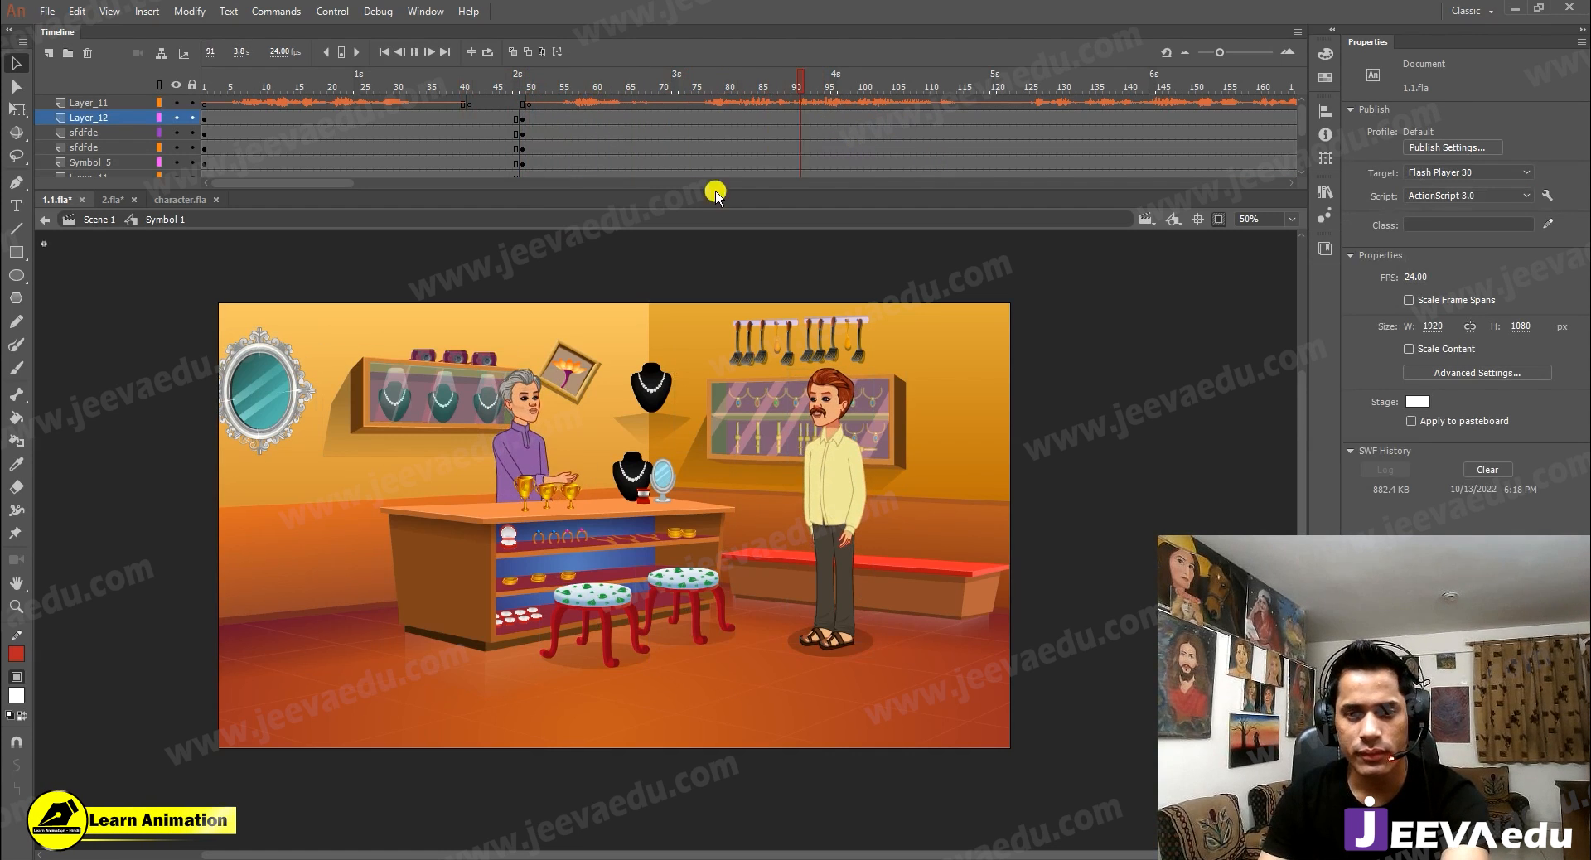
{"action": "key", "text": "Return"}
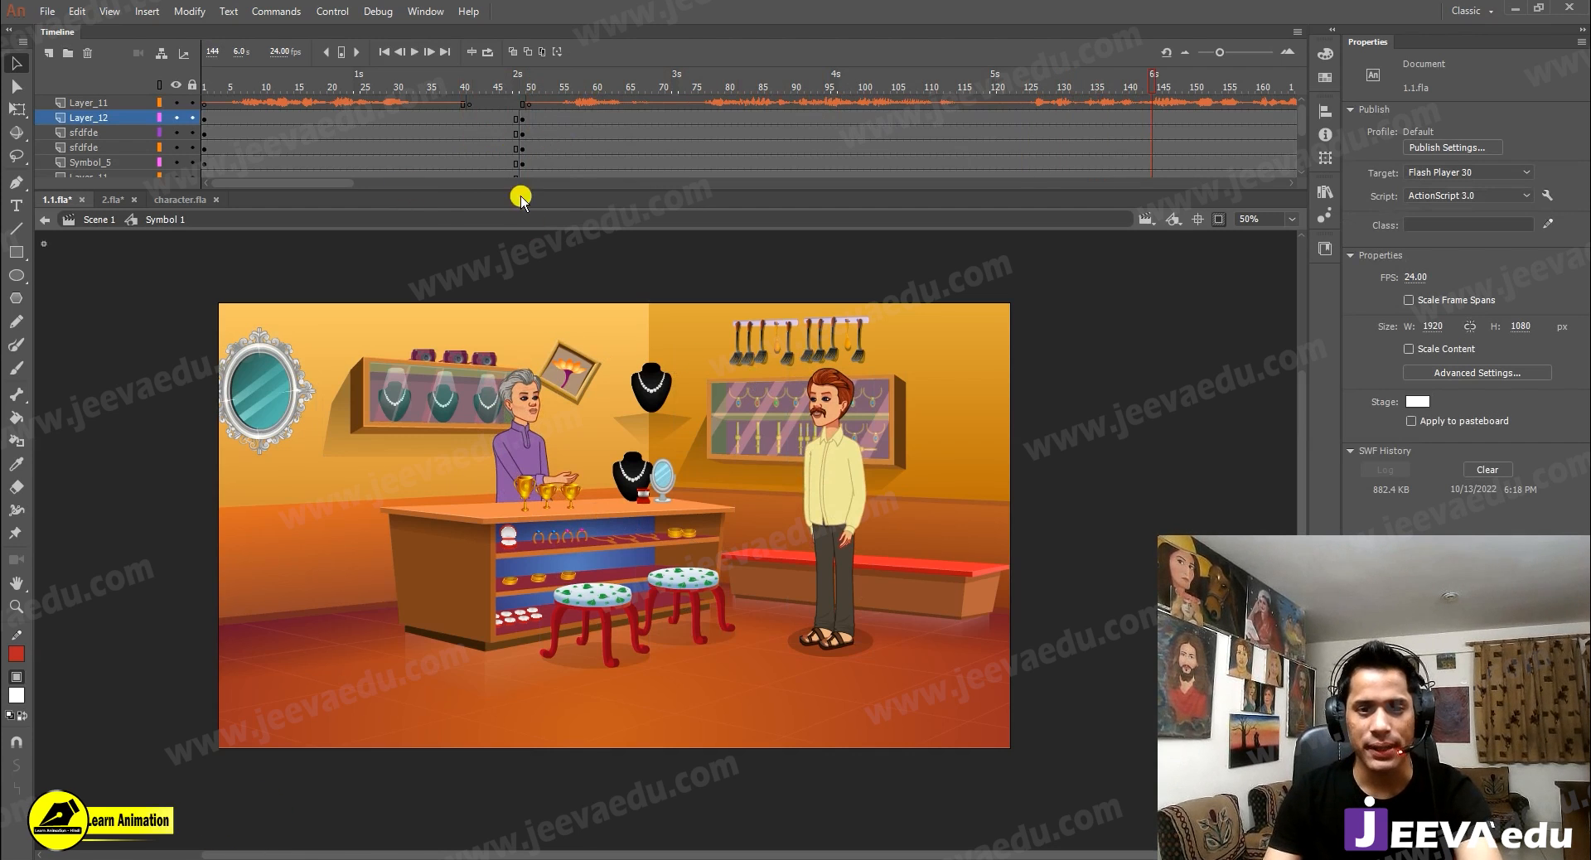
Step: Select the grey-haired shopkeeper in the part after frame 49 and switch to the character poses in character.fla
{"action": "left_click", "coordinate": [524, 443]}
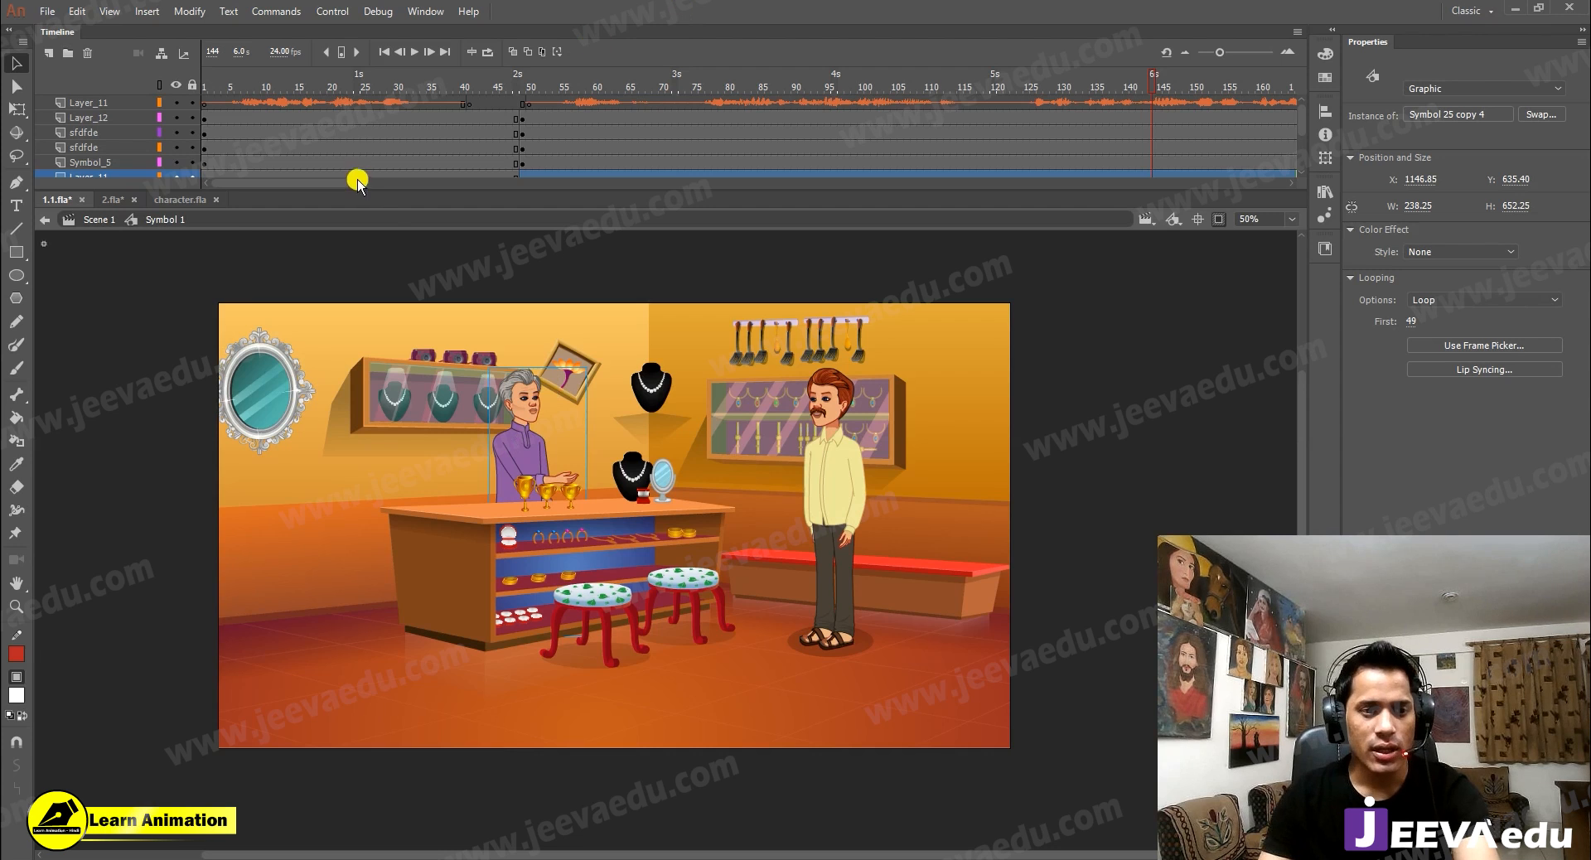
{"action": "left_click", "coordinate": [176, 200]}
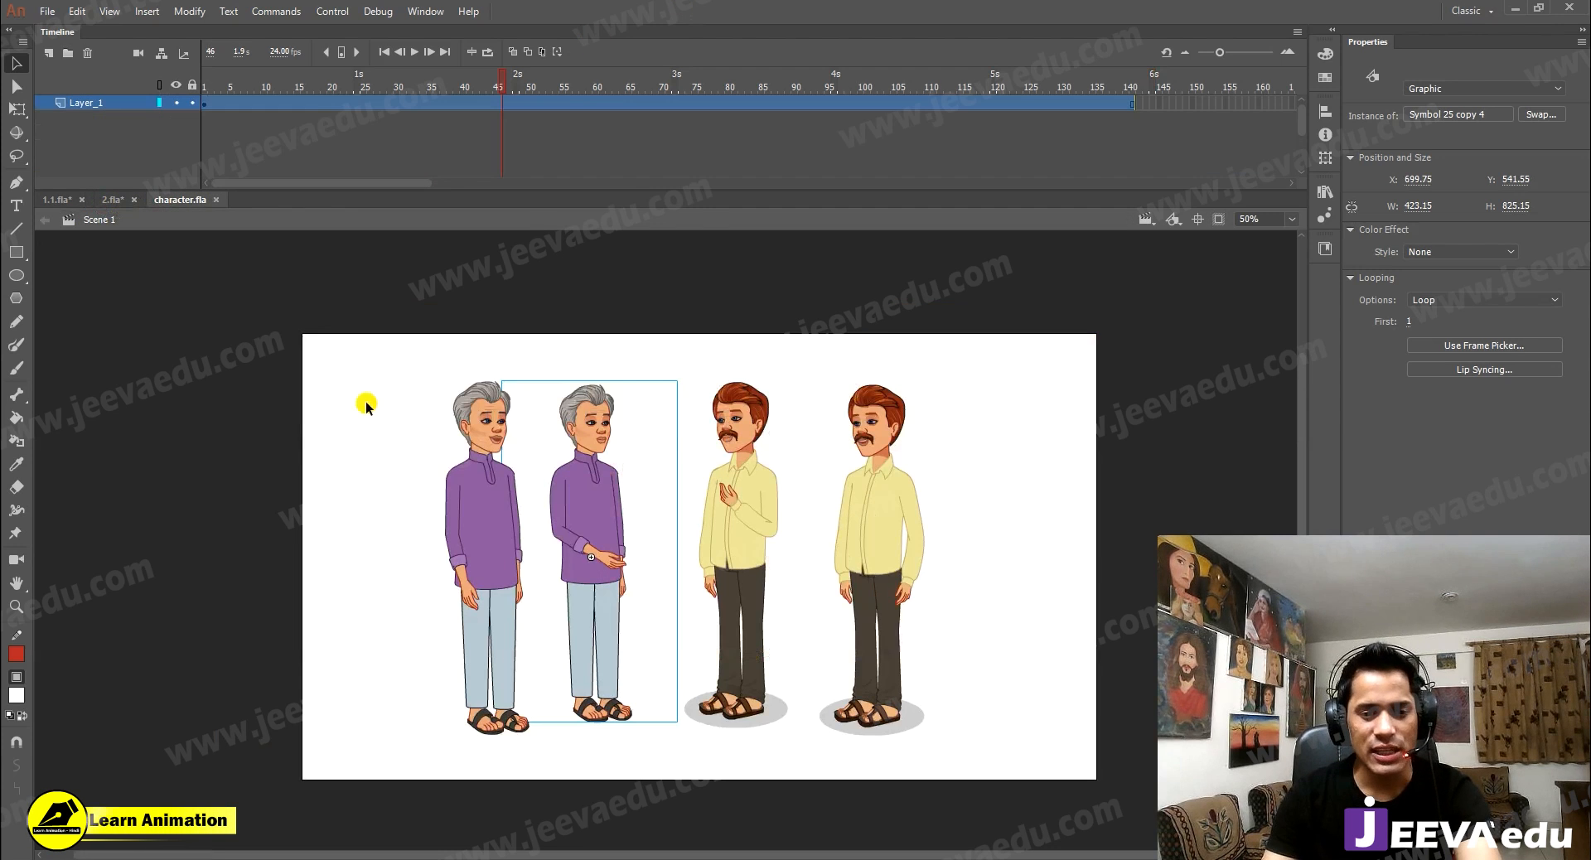
Step: Copy the leftmost grey-haired man from character.fla and isolate Layer_11 in 1.1.fla by hiding all other layers
{"action": "left_click", "coordinate": [483, 502]}
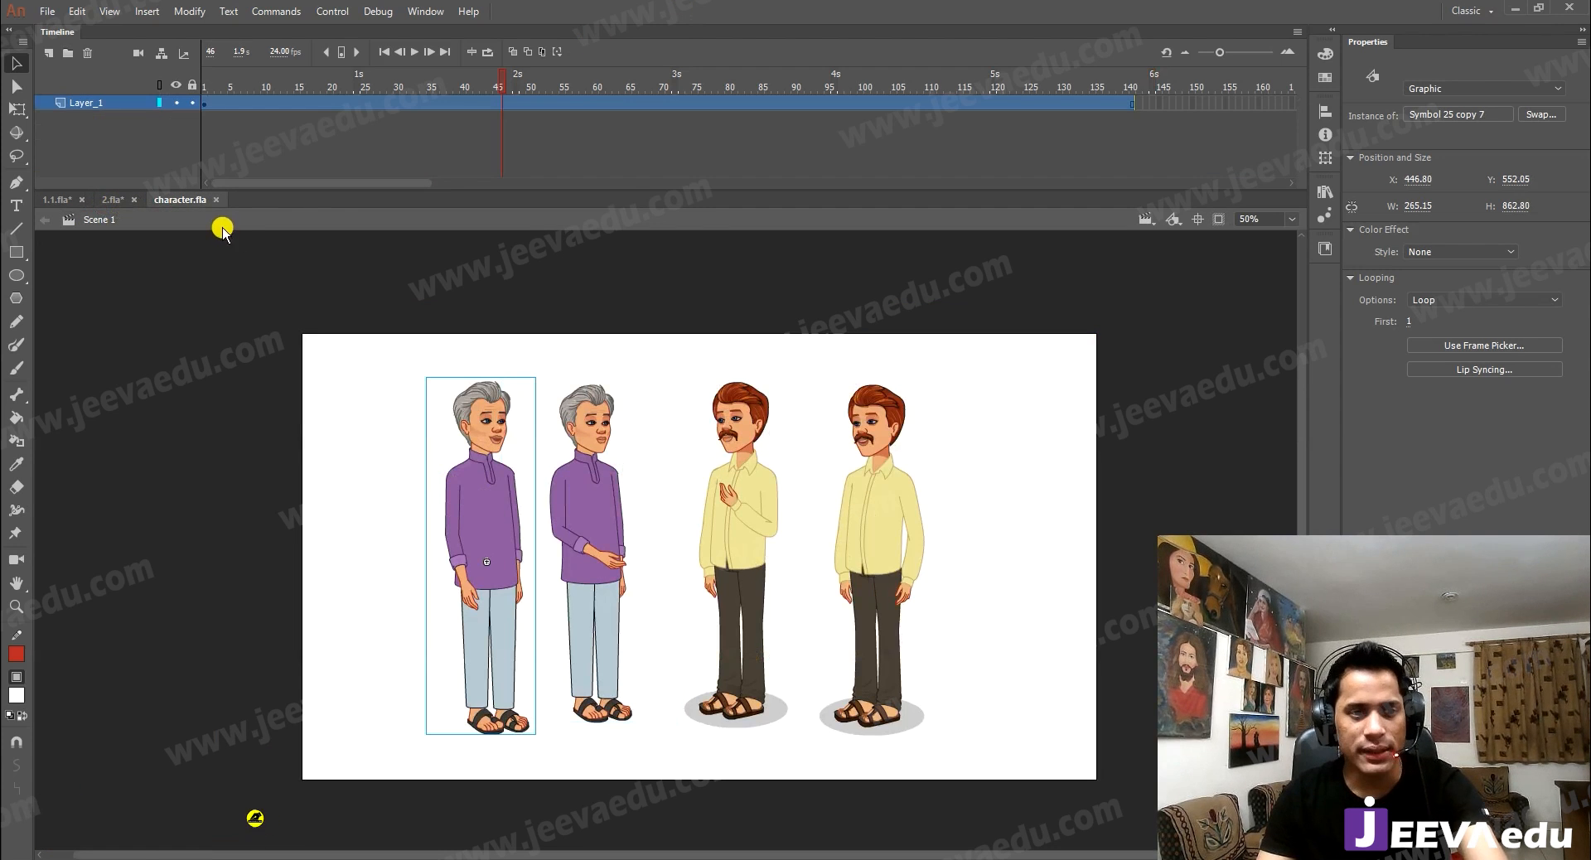
{"action": "left_click", "coordinate": [69, 201]}
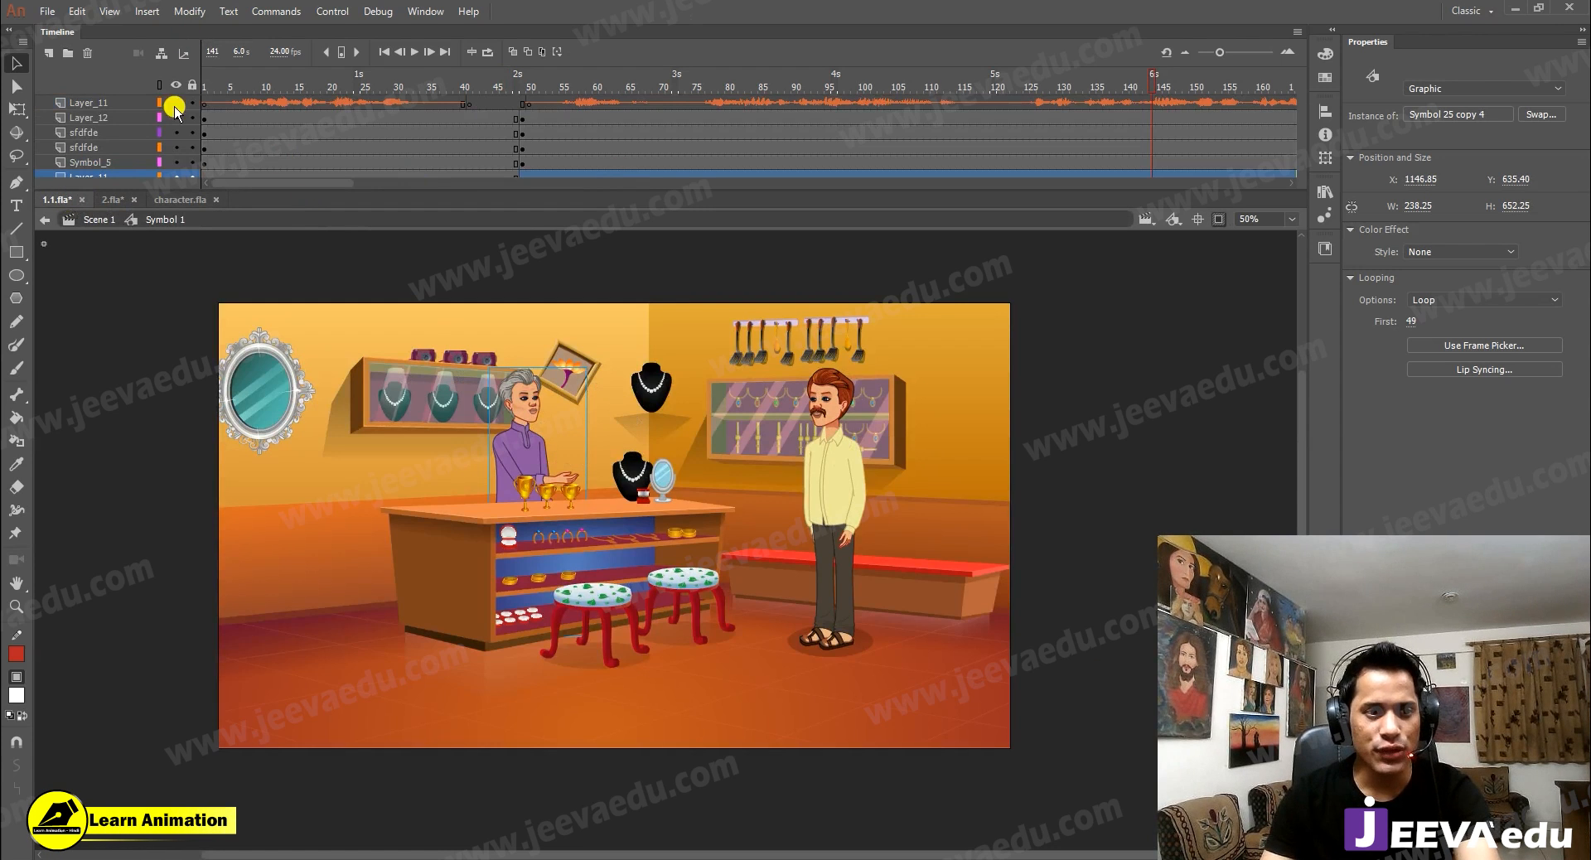
{"action": "left_click", "coordinate": [176, 147]}
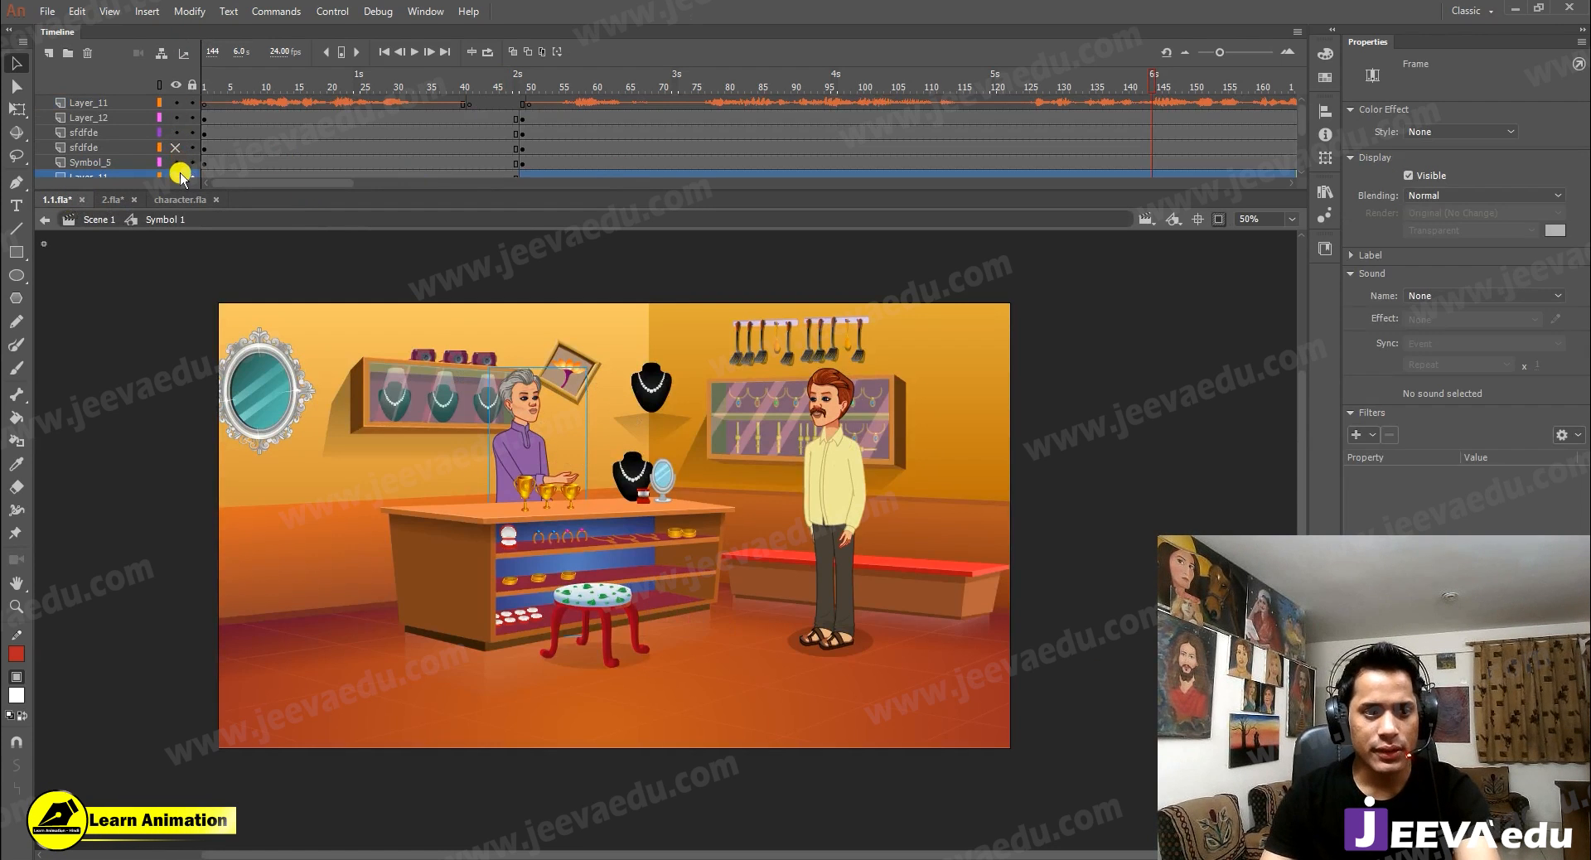
{"action": "scroll", "coordinate": [179, 172], "scroll_direction": "down", "scroll_amount": 3}
{"action": "scroll", "coordinate": [176, 141], "scroll_direction": "up", "scroll_amount": 2}
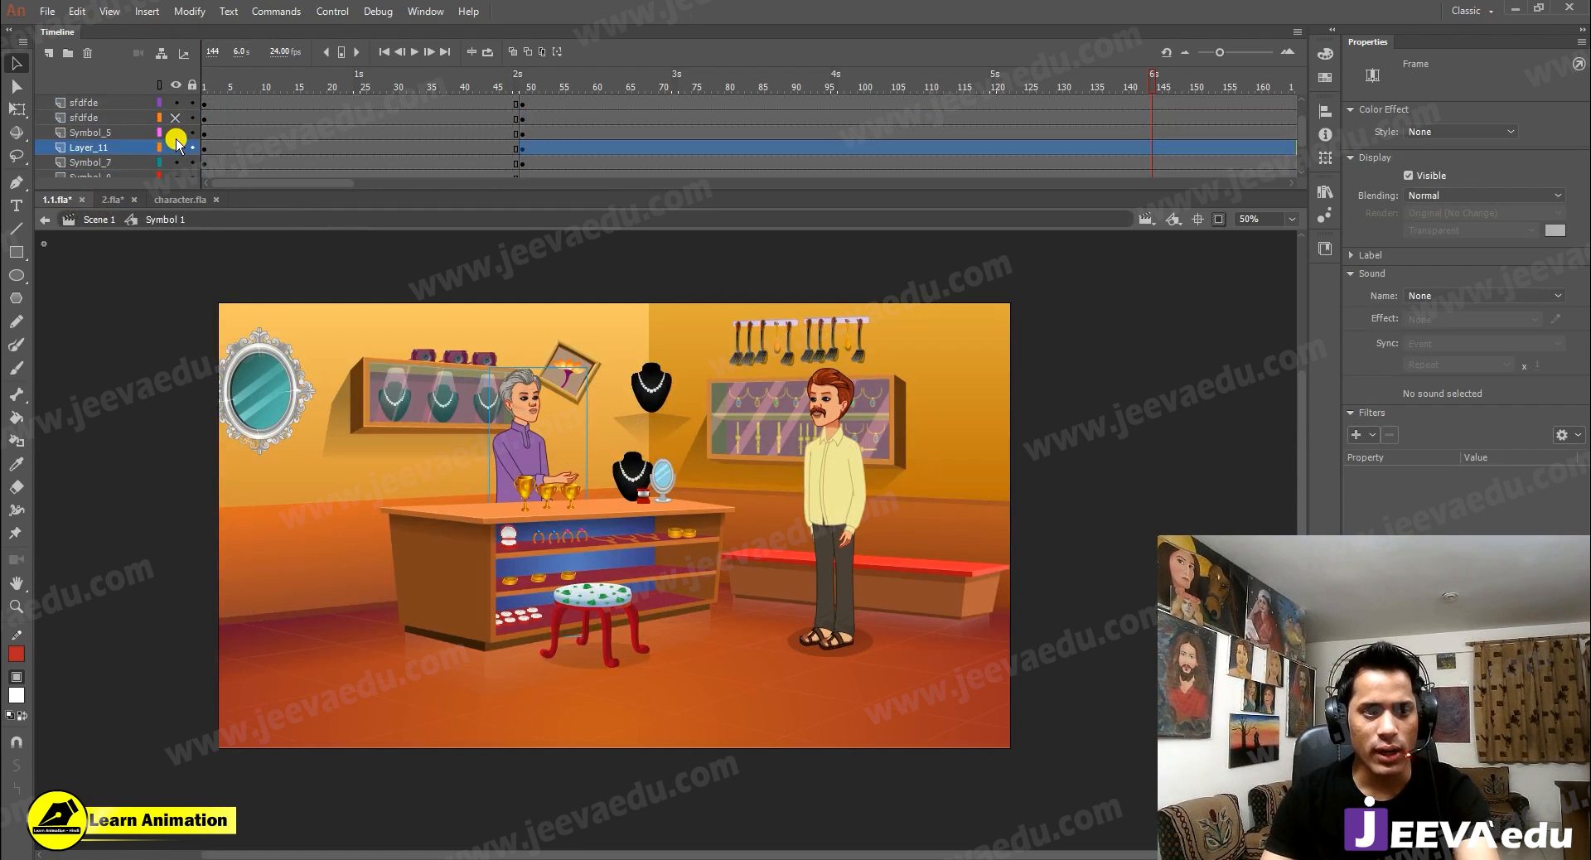
{"action": "left_click", "coordinate": [534, 442]}
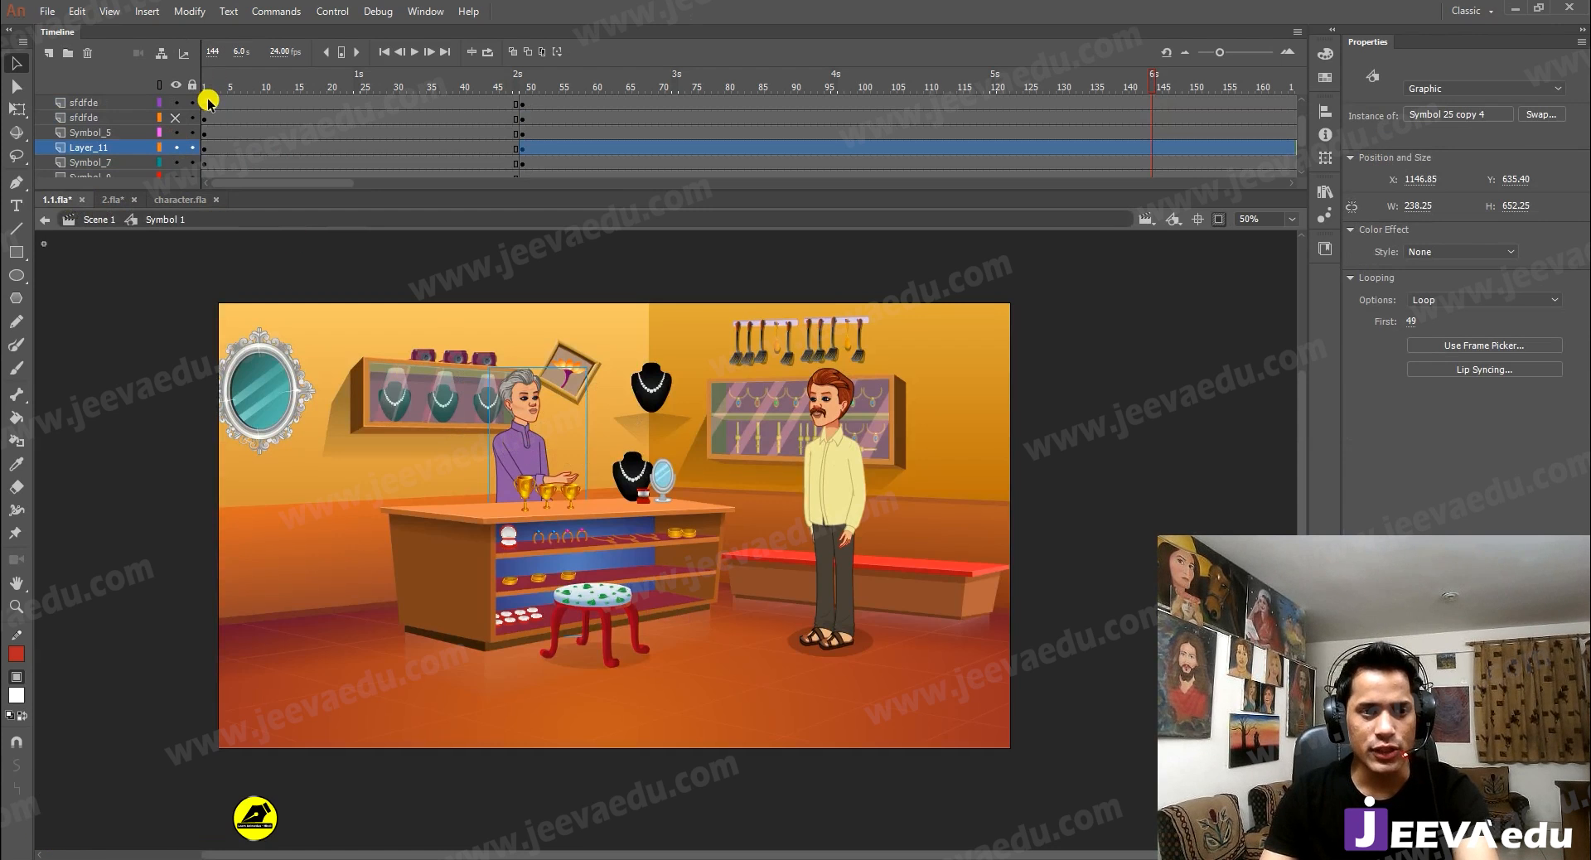
{"action": "left_click", "coordinate": [177, 162], "text": "alt"}
{"action": "left_click", "coordinate": [177, 150]}
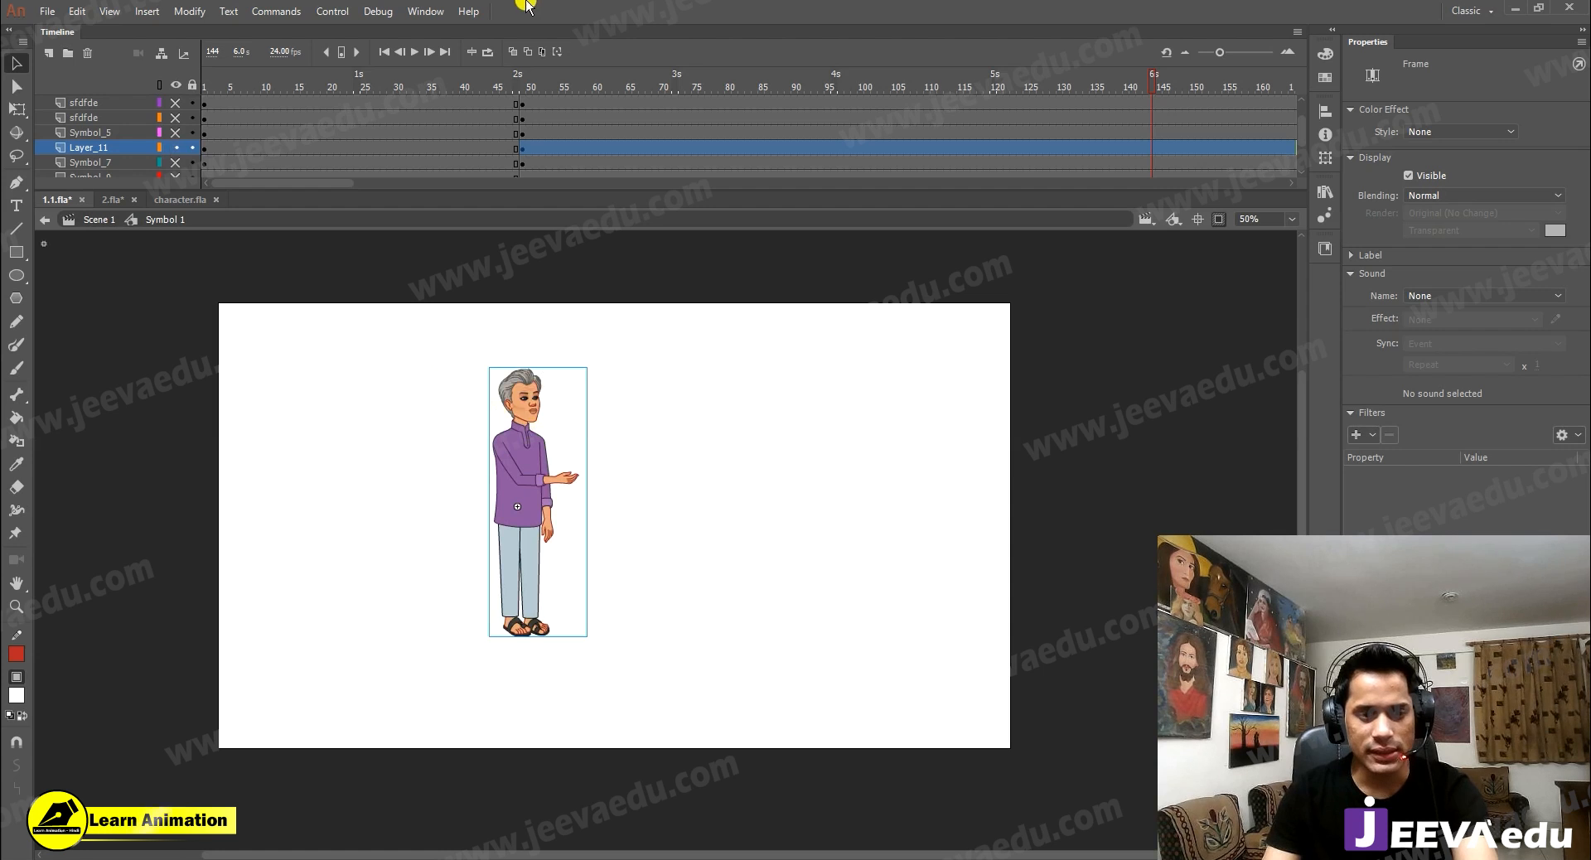
Step: Paste the copied grey-haired man beside the gesturing one on Layer_11 and scale him to 80%
{"action": "left_click", "coordinate": [645, 528]}
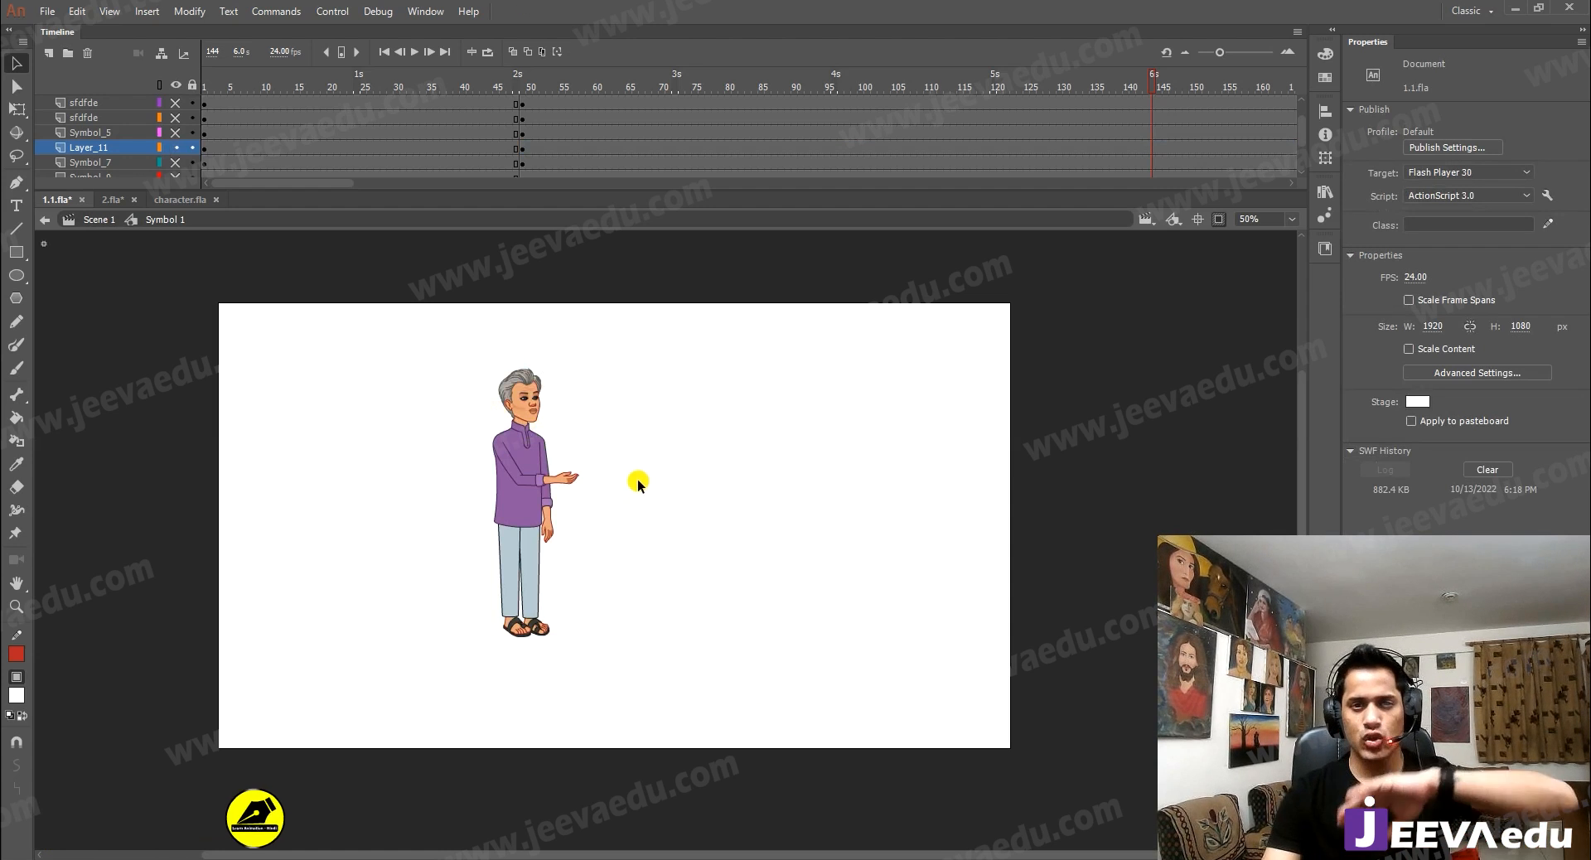
{"action": "key", "text": "ctrl+v"}
{"action": "left_click_drag", "start_coordinate": [639, 557], "coordinate": [636, 485]}
{"action": "key", "text": "ctrl+alt+s"}
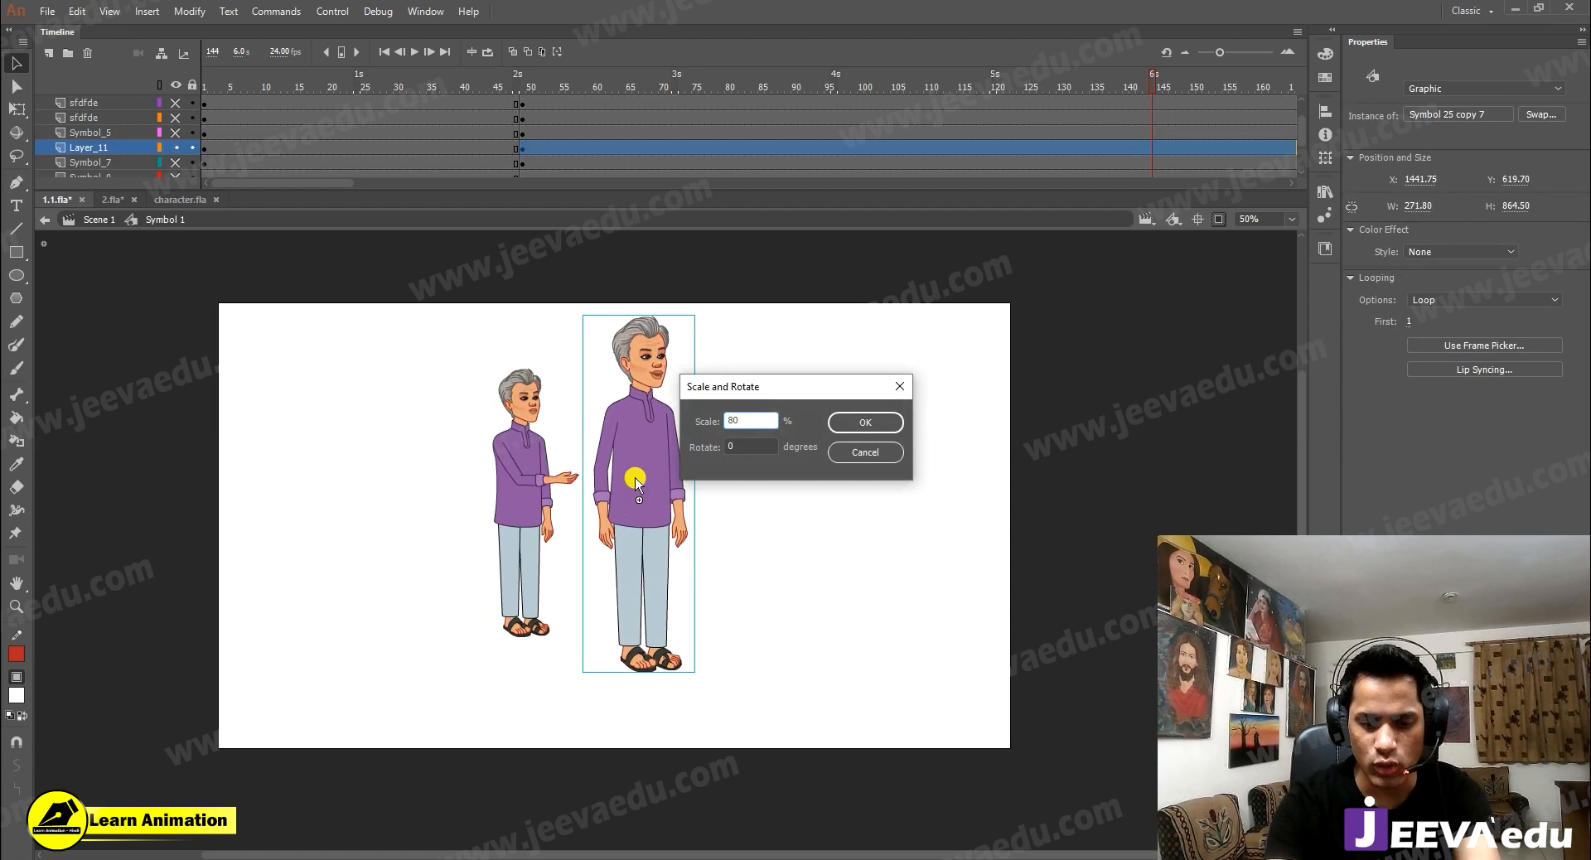
{"action": "type", "text": "80"}
{"action": "key", "text": "Return"}
{"action": "key", "text": "ctrl+alt+s"}
{"action": "key", "text": "Return"}
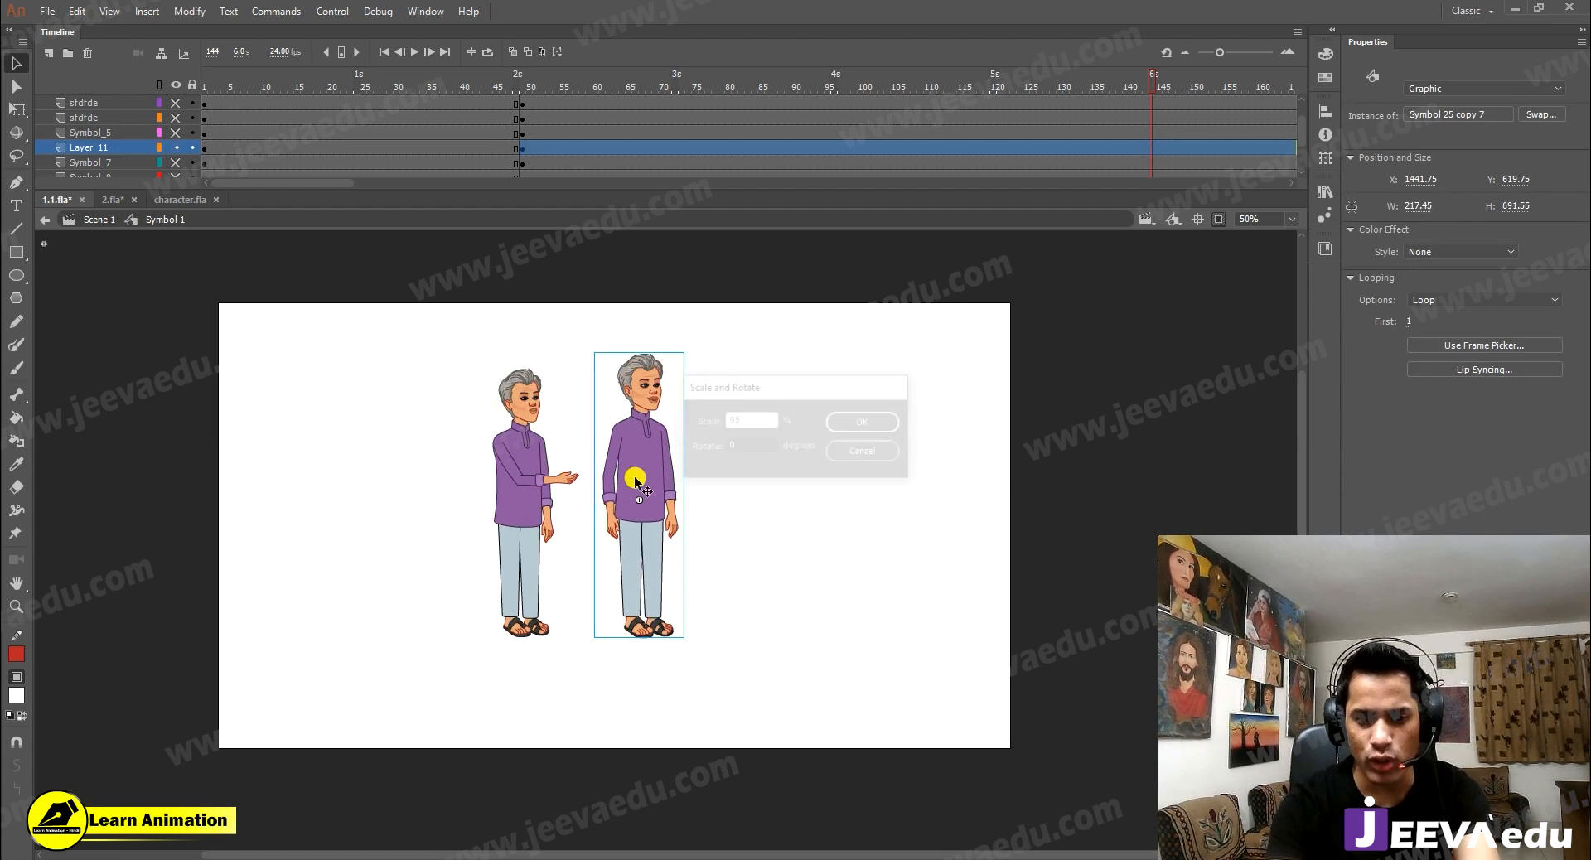
Step: Fit the pasted grey-haired man over the gesturing one, scaling him to 98%, and delete the gesturing instance
{"action": "left_click_drag", "start_coordinate": [634, 483], "coordinate": [510, 481]}
{"action": "key", "text": "ctrl+alt+s"}
{"action": "type", "text": "98"}
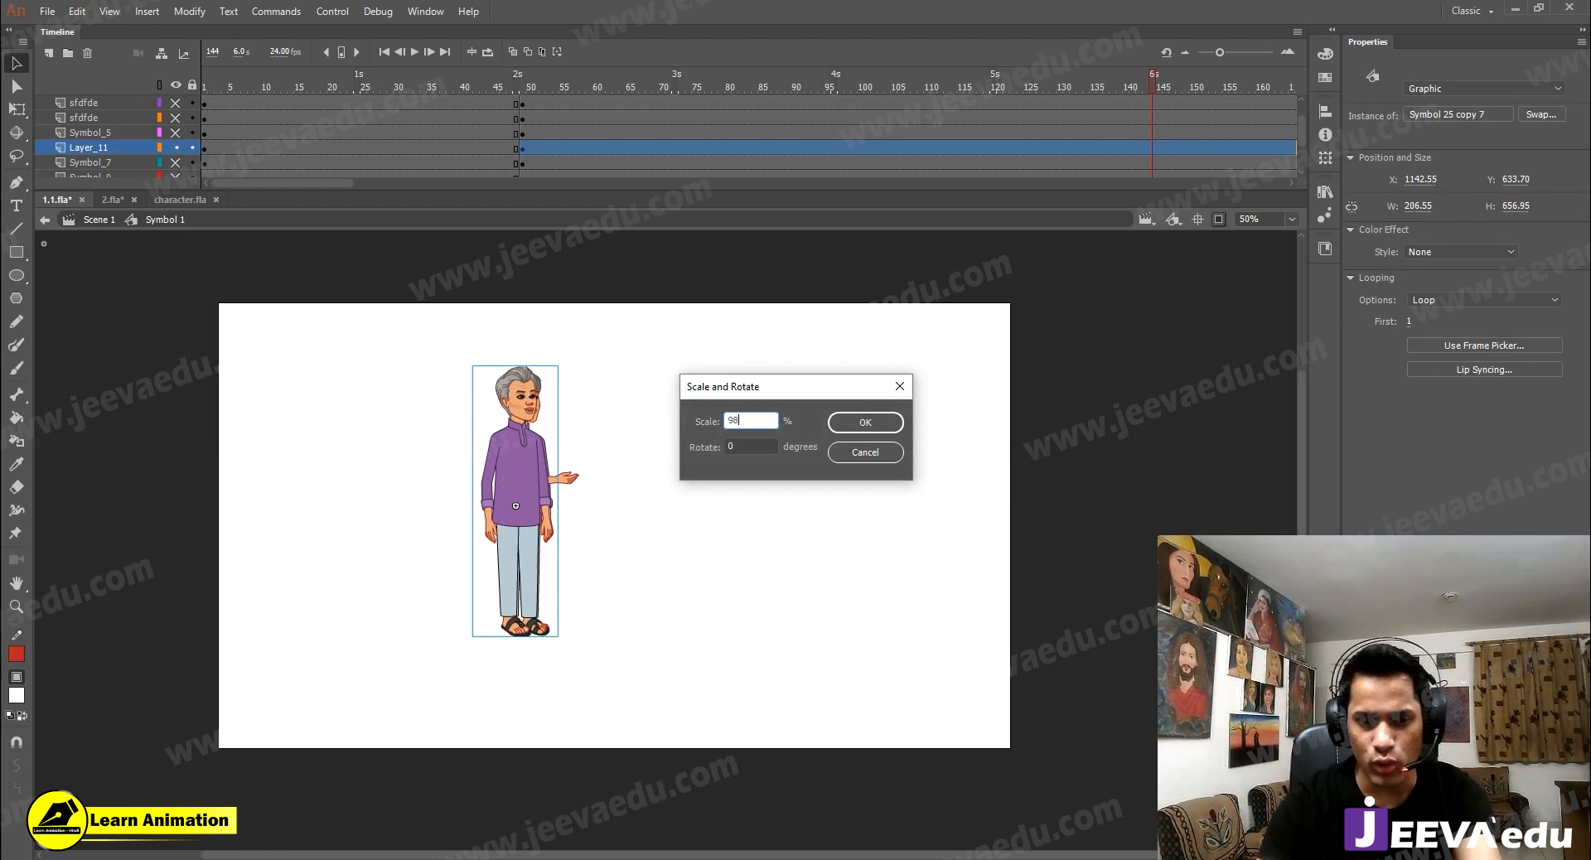
{"action": "key", "text": "Return"}
{"action": "left_click_drag", "start_coordinate": [660, 426], "coordinate": [488, 531]}
{"action": "left_click", "coordinate": [523, 455]}
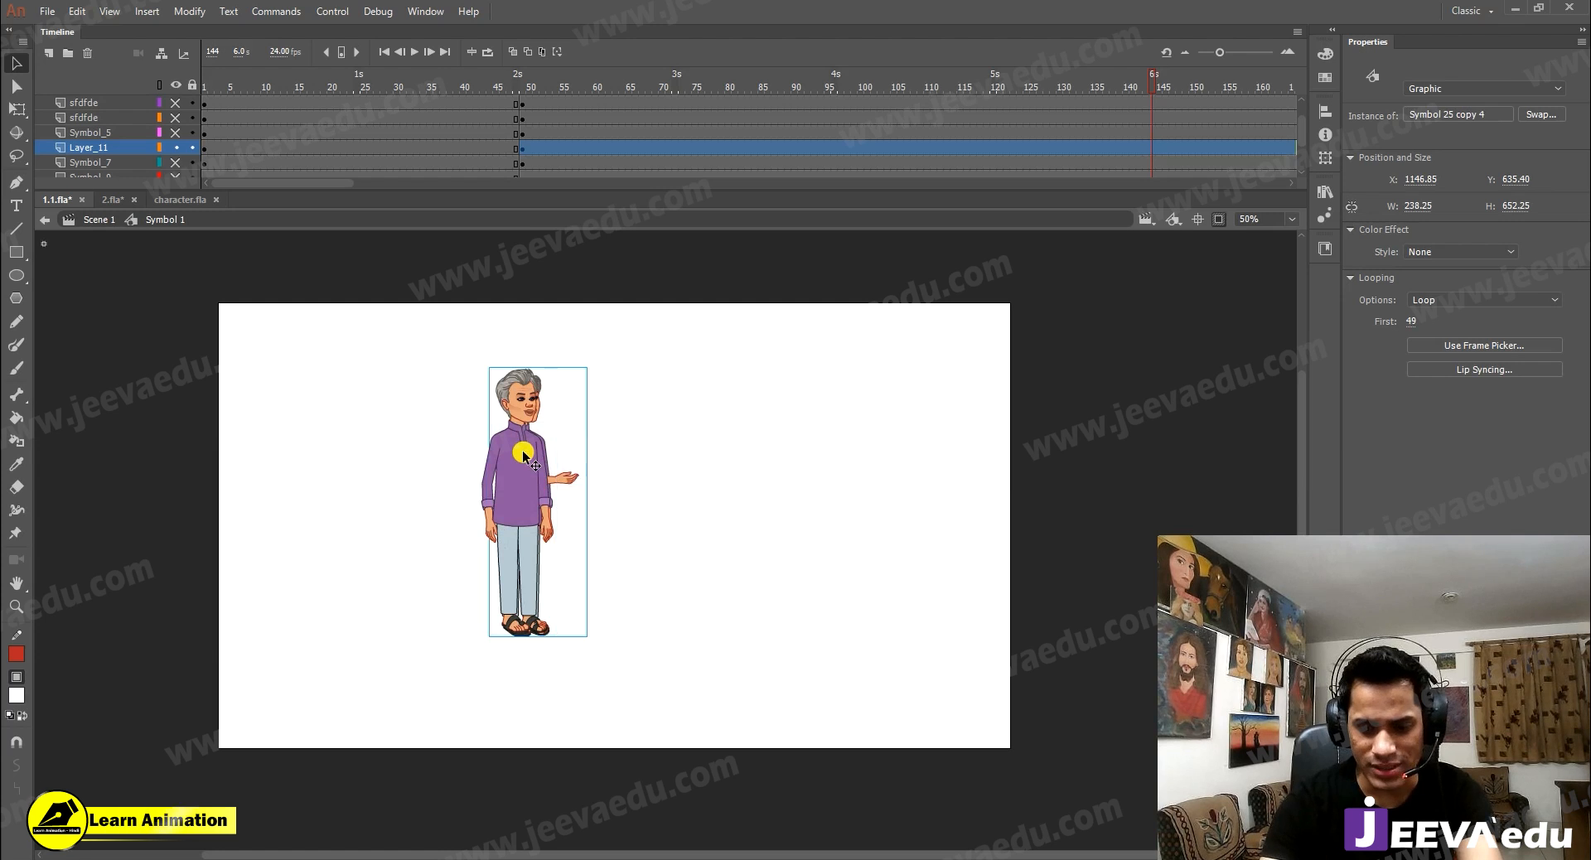
{"action": "key", "text": "Delete"}
Step: Show all layers again and scrub through the timeline to review the grey-haired man's replaced pose
{"action": "scroll", "coordinate": [523, 172], "scroll_direction": "up", "scroll_amount": 1}
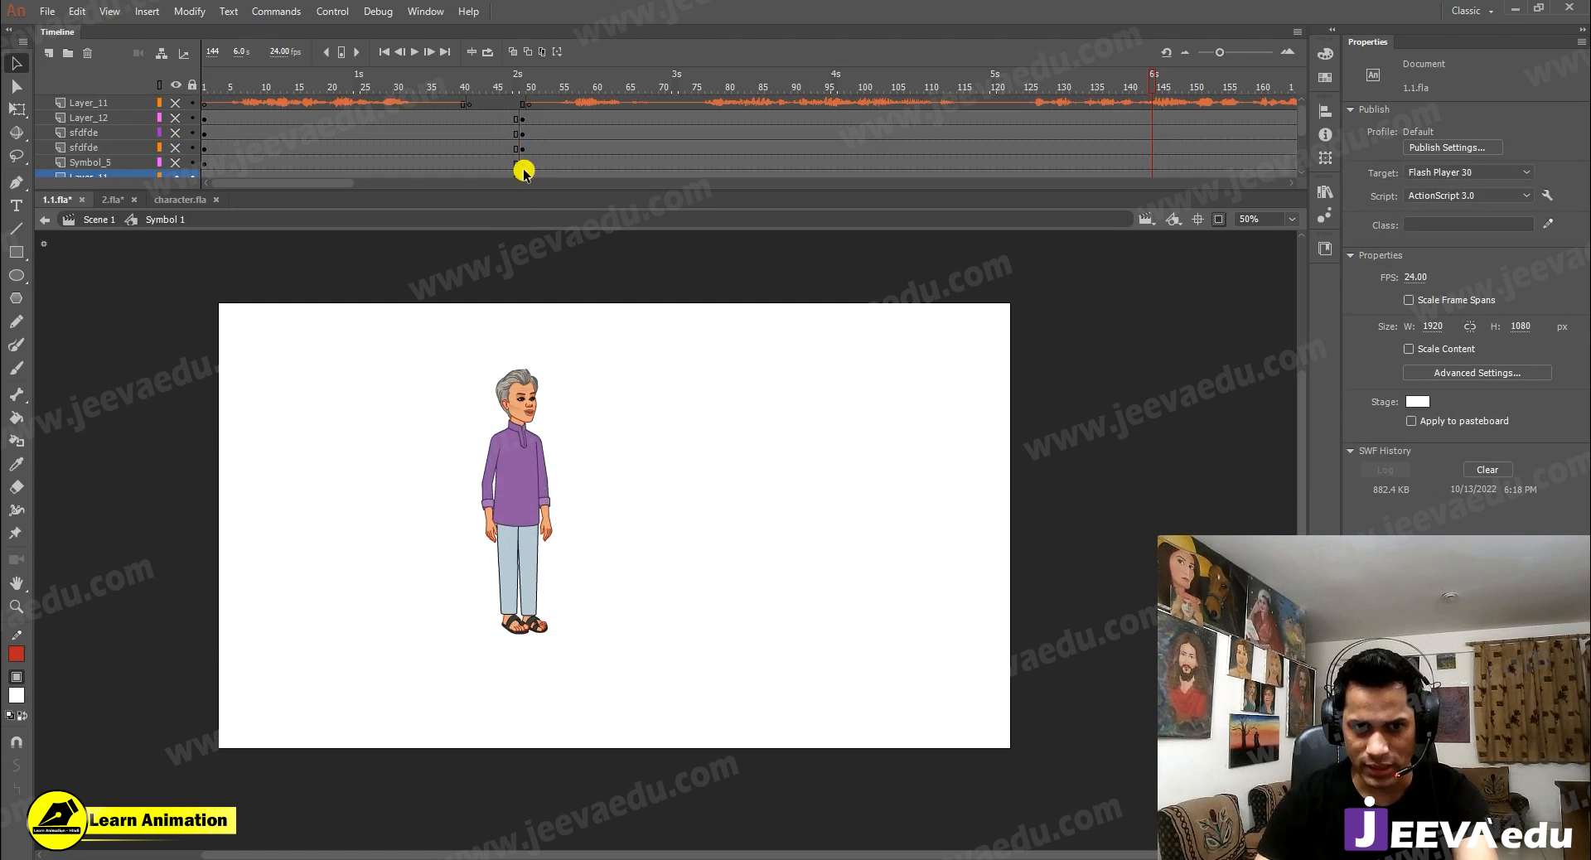
{"action": "left_click", "coordinate": [507, 106]}
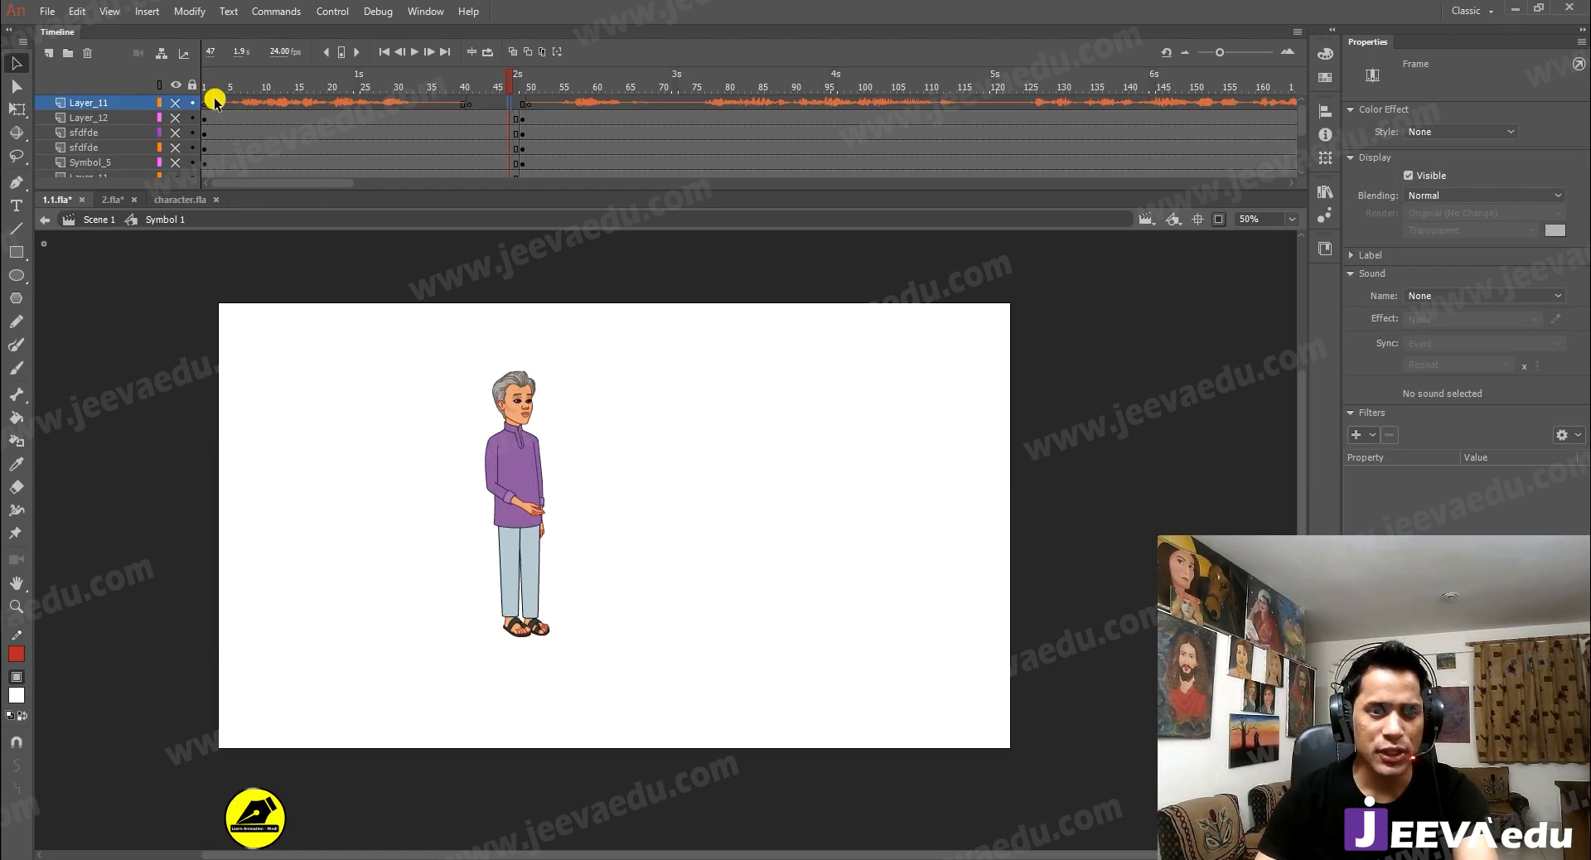
{"action": "left_click_drag", "start_coordinate": [508, 85], "coordinate": [865, 128]}
{"action": "left_click", "coordinate": [236, 160]}
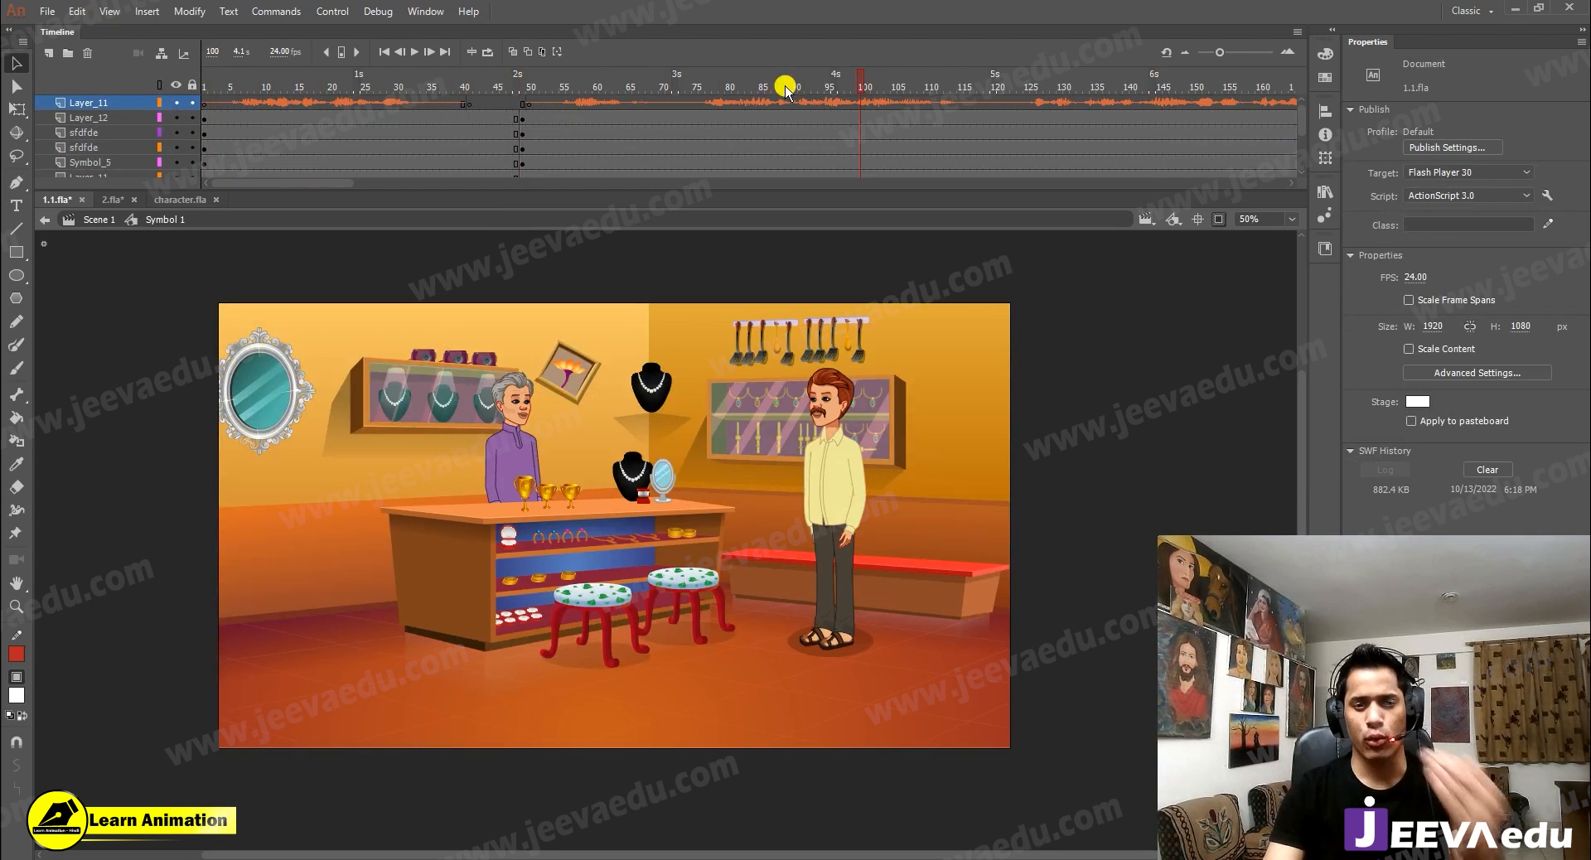
{"action": "left_click_drag", "start_coordinate": [830, 112], "coordinate": [575, 134]}
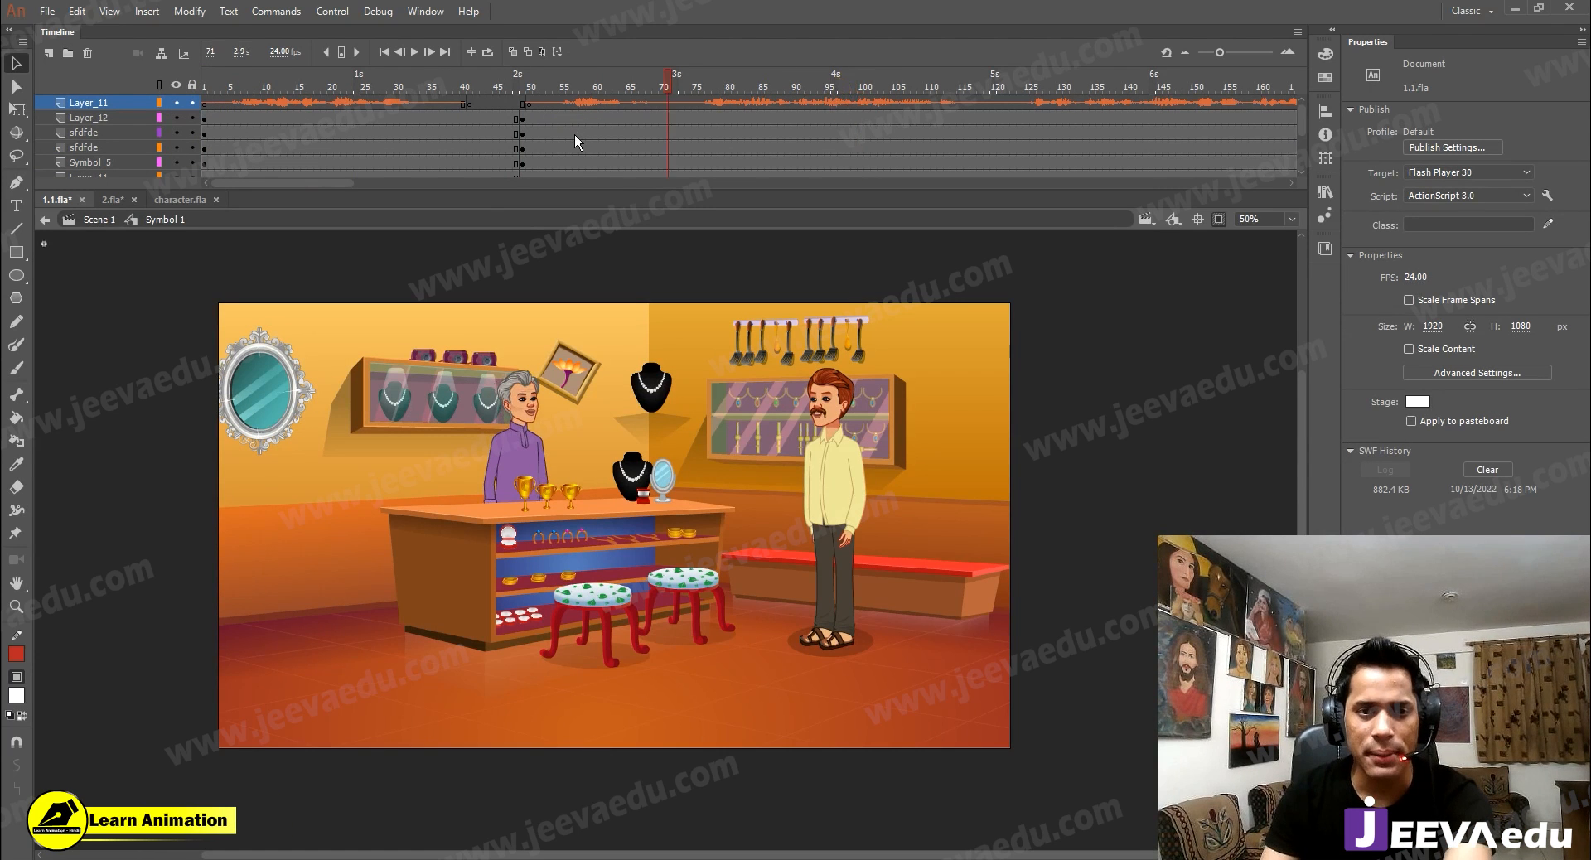
Step: Isolate the yellow-shirted man's Layer_12 and copy the yellow-shirted man with the raised hand from character.fla
{"action": "left_click", "coordinate": [826, 448]}
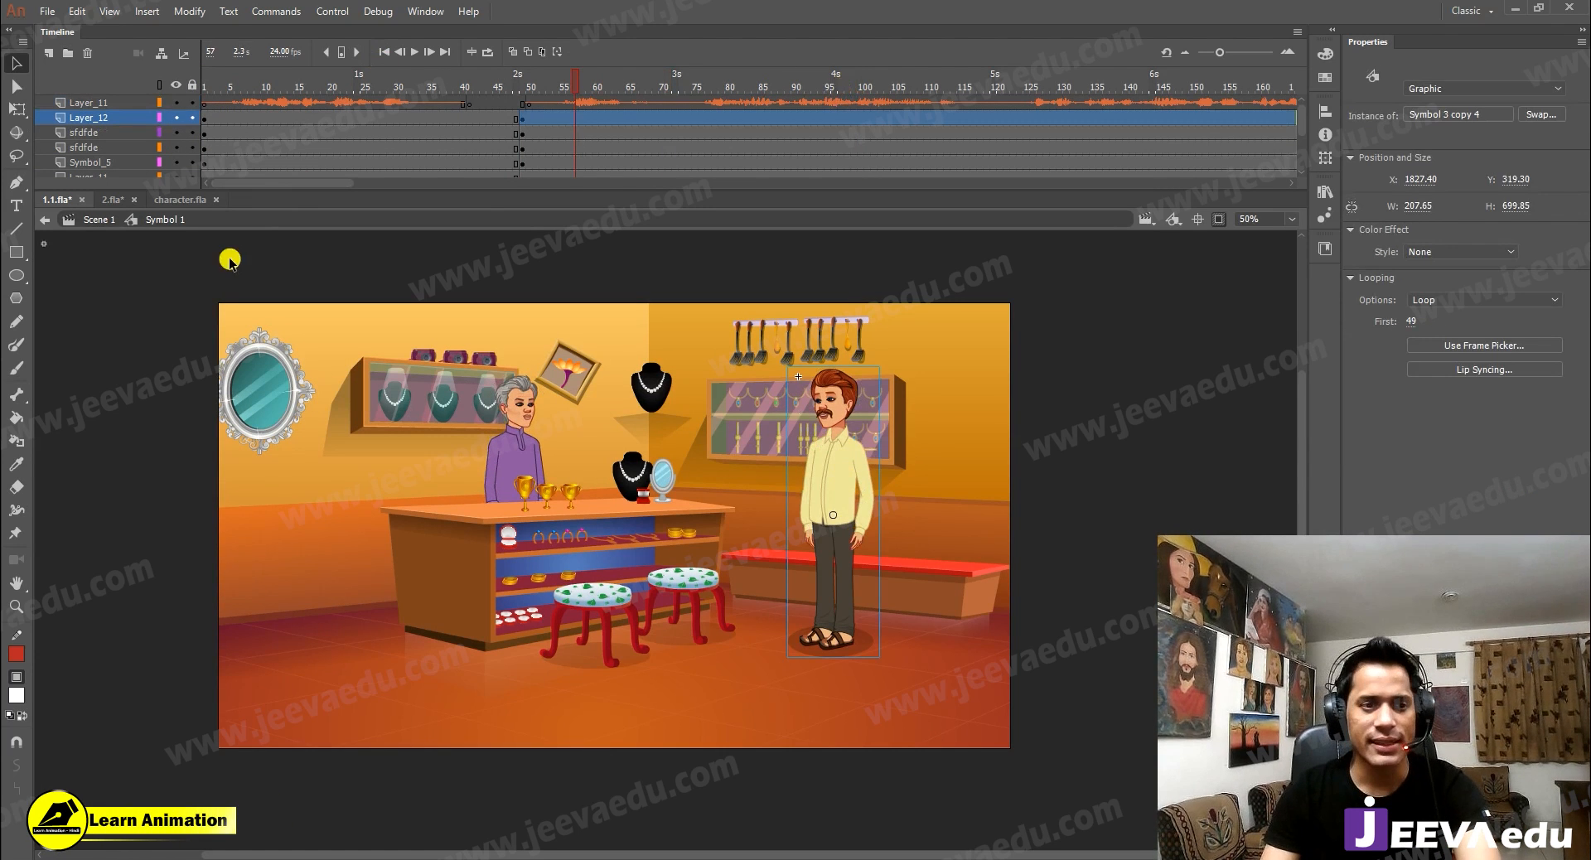
{"action": "left_click", "coordinate": [180, 122], "text": "alt"}
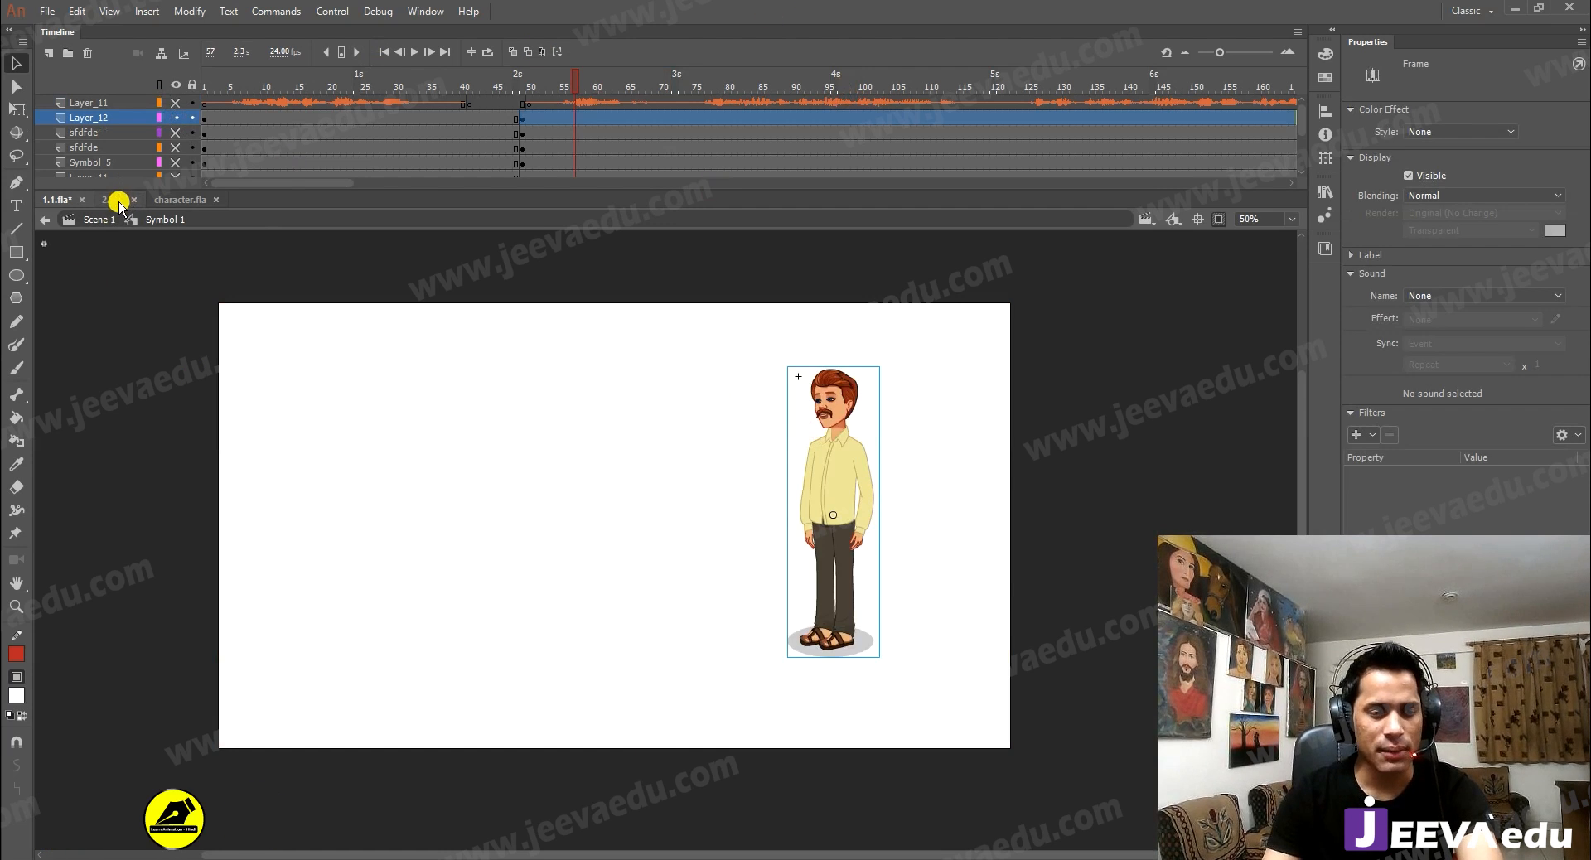
{"action": "left_click", "coordinate": [179, 199]}
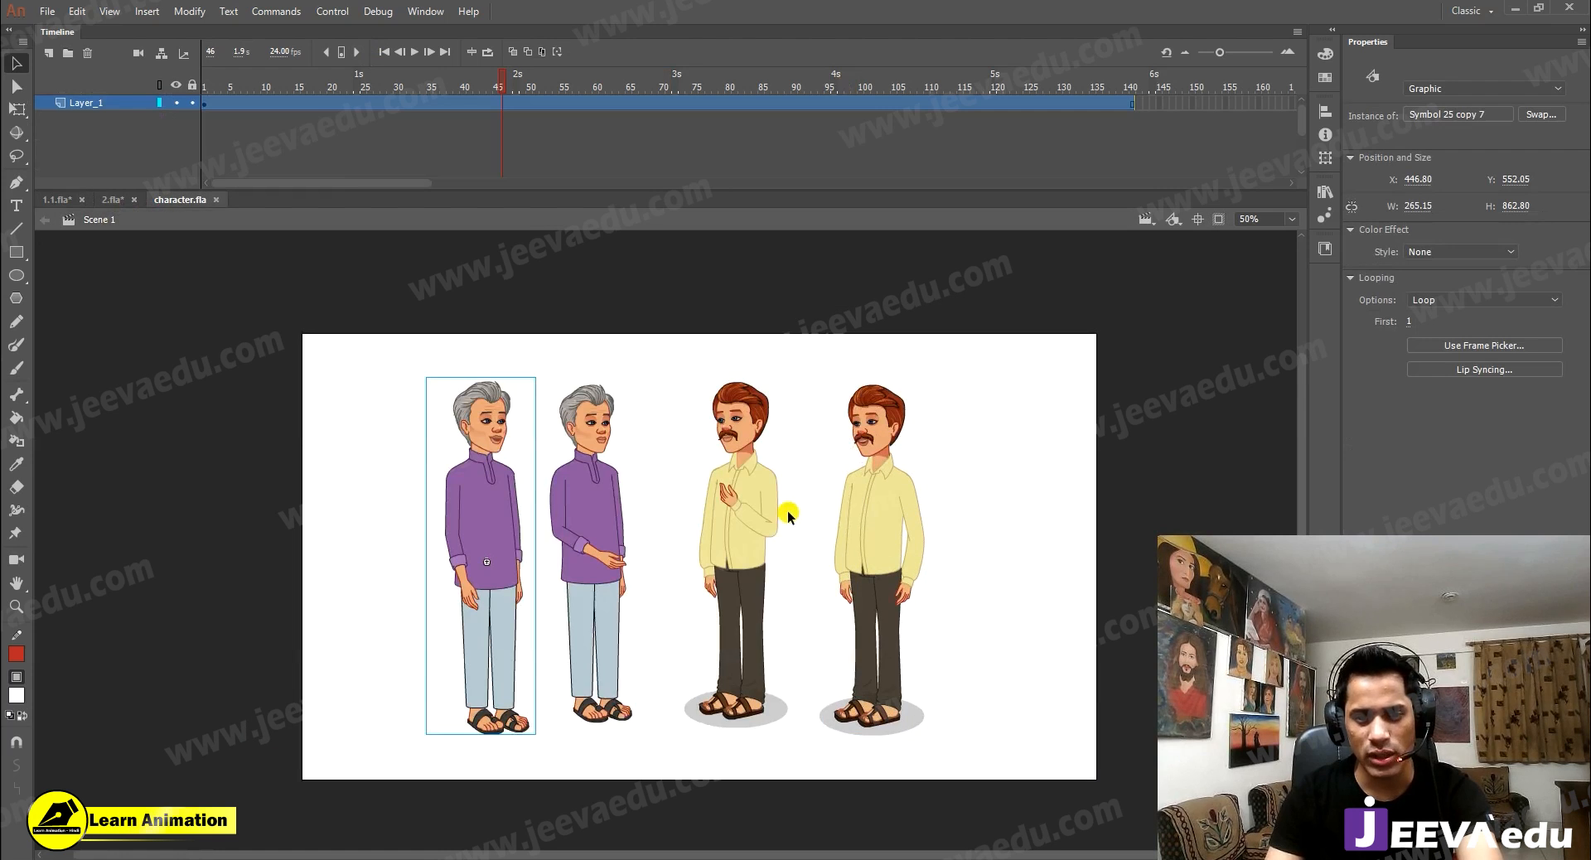
{"action": "left_click", "coordinate": [749, 514]}
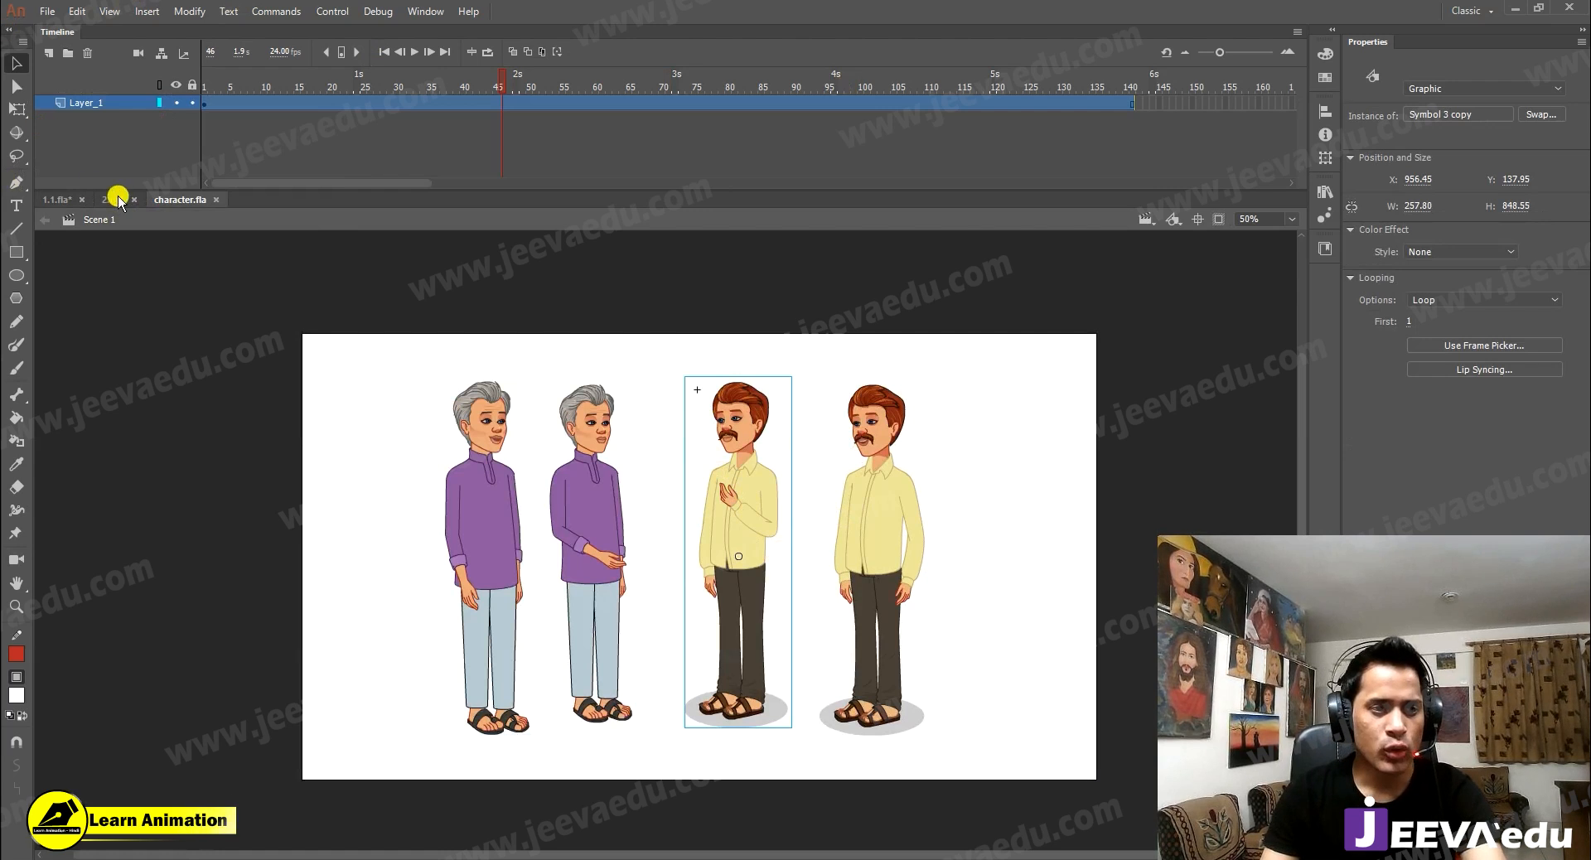
{"action": "left_click", "coordinate": [59, 200]}
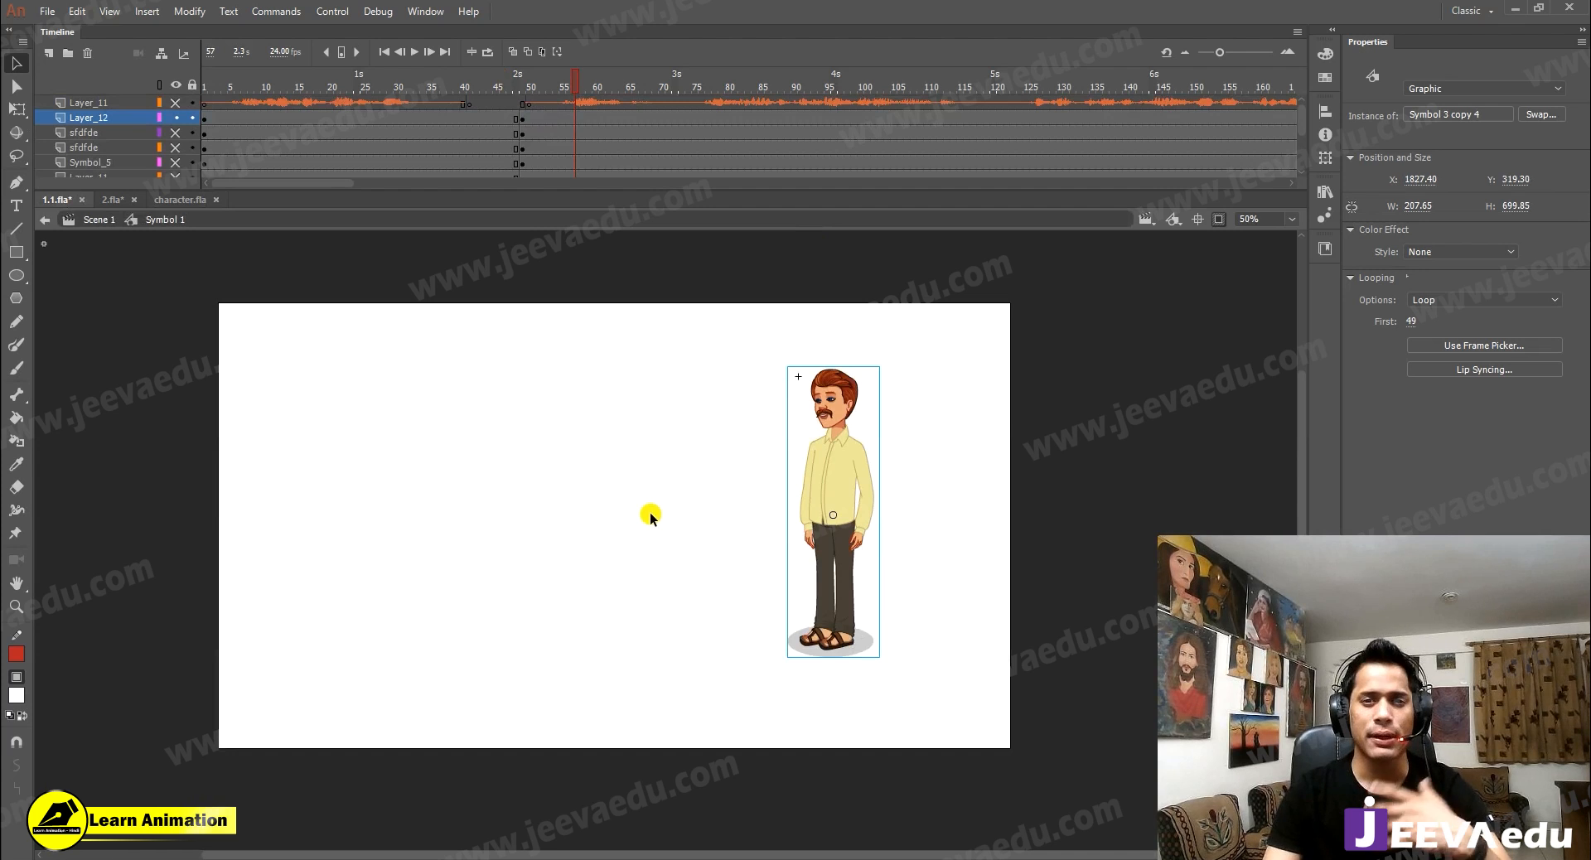
Step: Paste the copied yellow-shirted man beside the existing one, scale him to 80%, and enlarge him slightly
{"action": "key", "text": "ctrl+v"}
{"action": "left_click_drag", "start_coordinate": [659, 507], "coordinate": [719, 465]}
{"action": "key", "text": "ctrl+alt+s"}
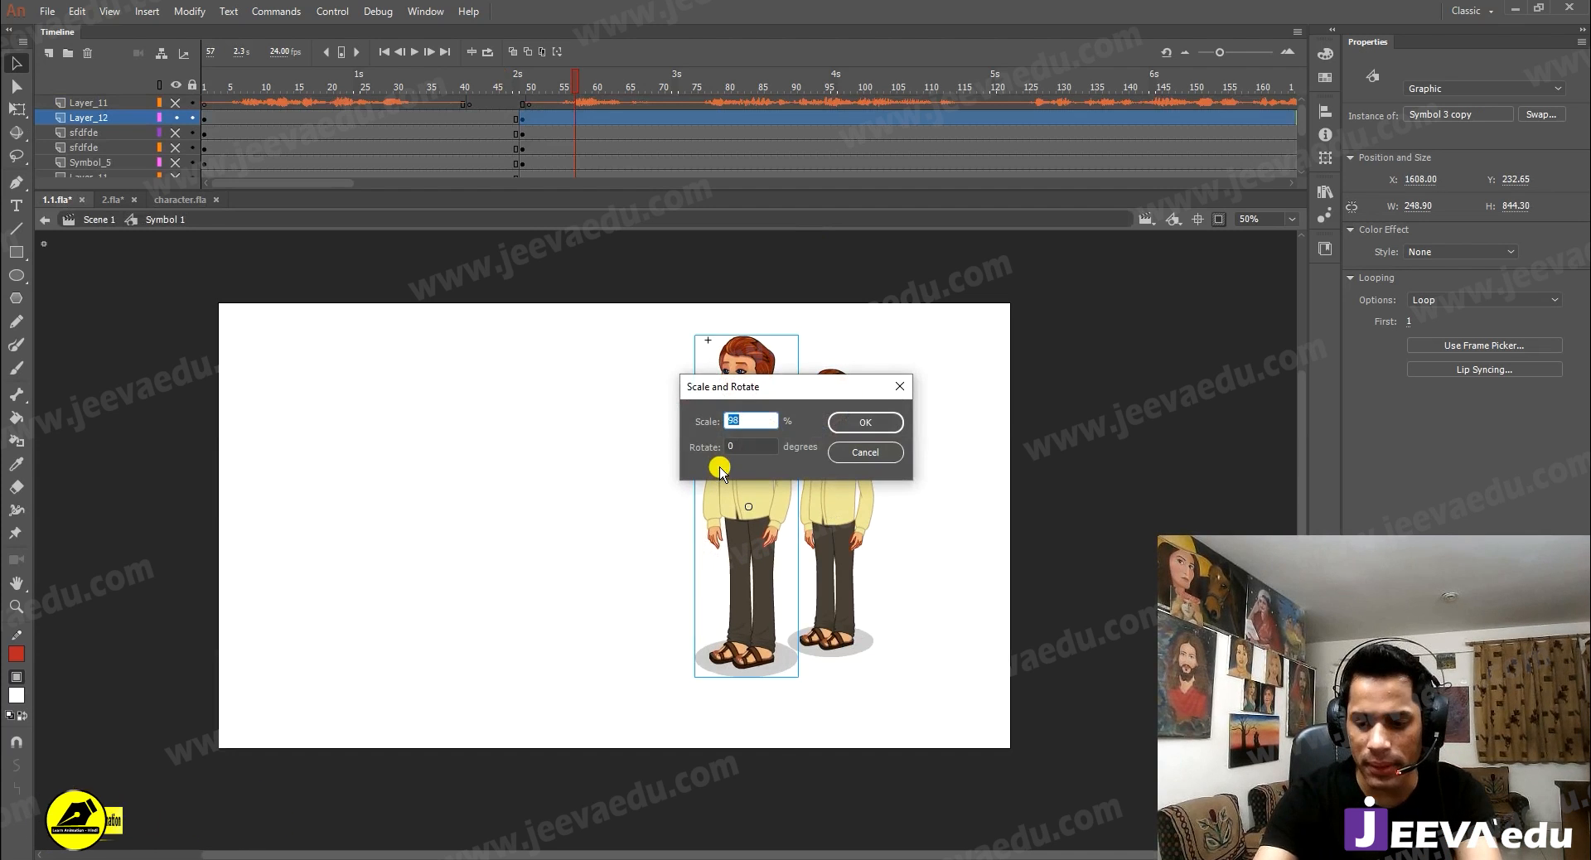
{"action": "key", "text": "Return"}
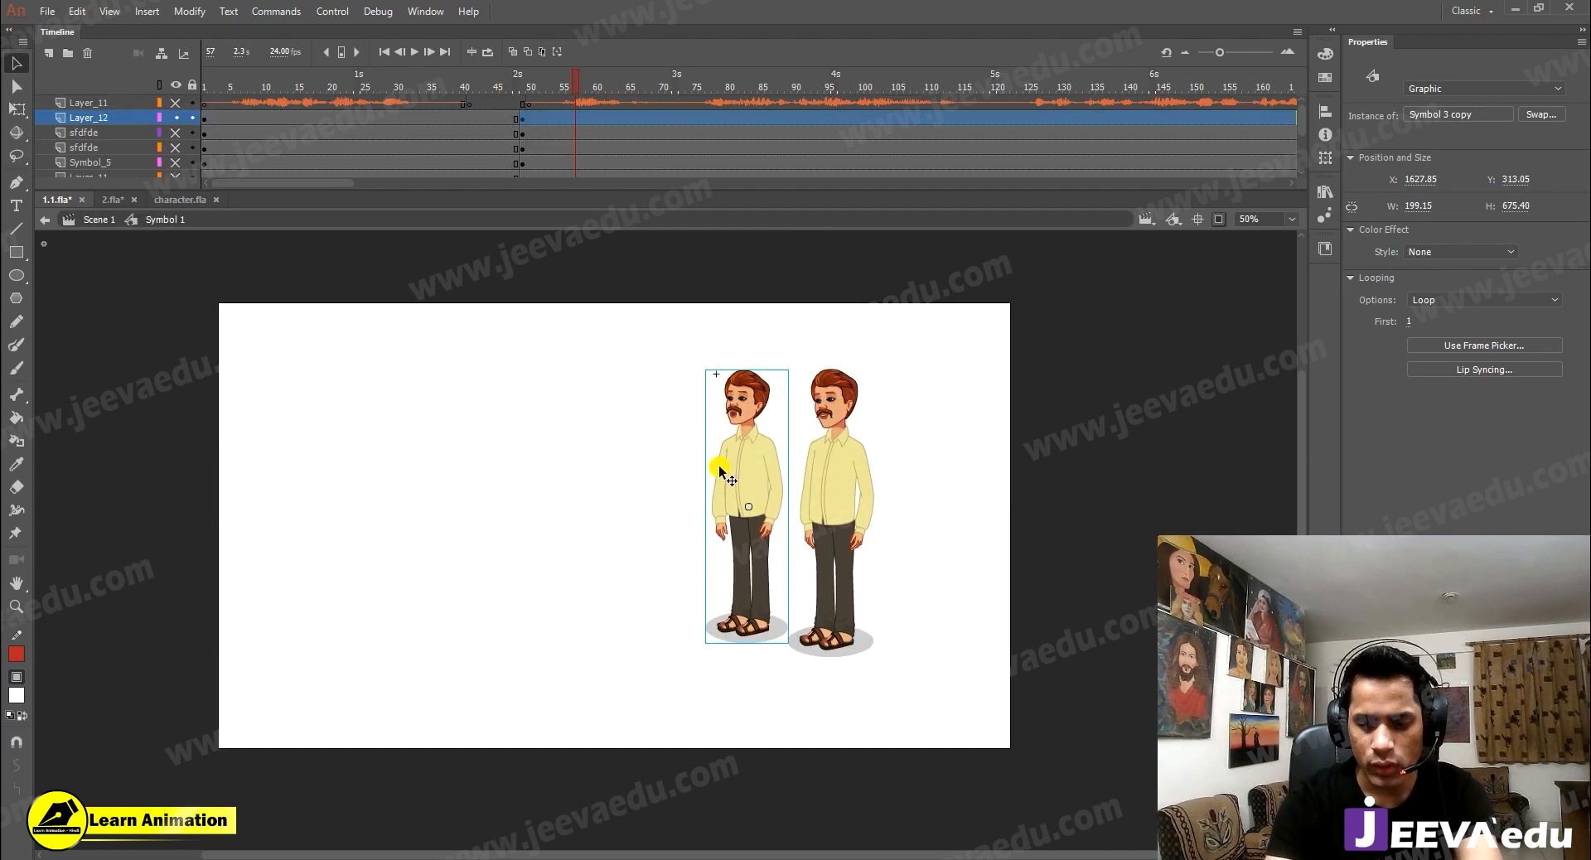
{"action": "key", "text": "ctrl+alt+s"}
{"action": "type", "text": "10"}
{"action": "key", "text": "Return"}
Step: Fit the pasted yellow-shirted man over the existing one, scaling him to 101%, and delete the old instance
{"action": "left_click_drag", "start_coordinate": [756, 485], "coordinate": [841, 492]}
{"action": "key", "text": "ctrl+alt+s"}
{"action": "type", "text": "101"}
{"action": "key", "text": "Return"}
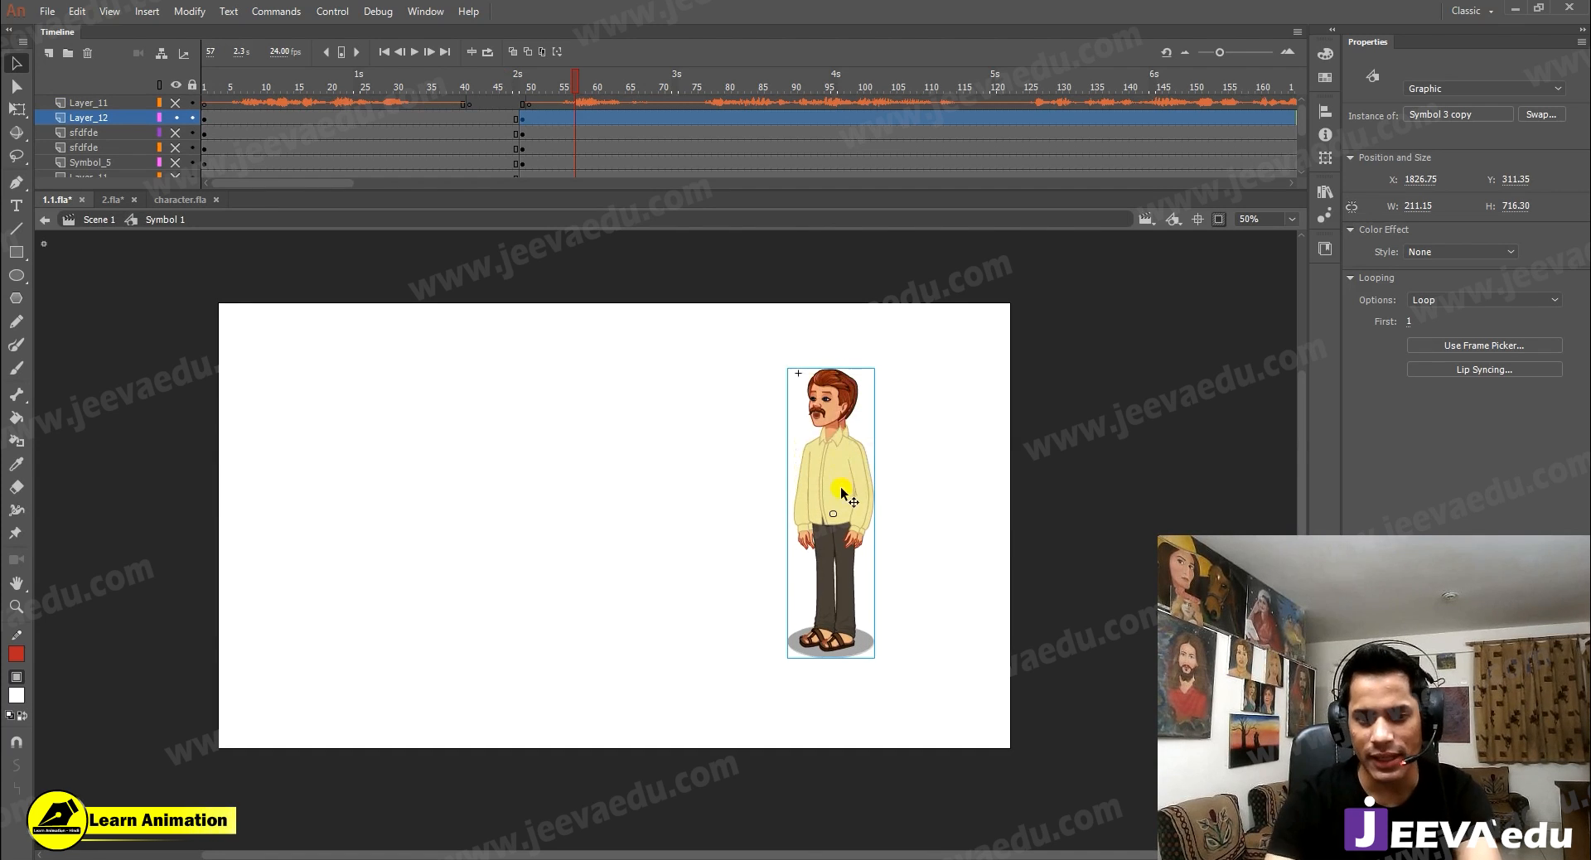
{"action": "left_click_drag", "start_coordinate": [920, 444], "coordinate": [773, 584]}
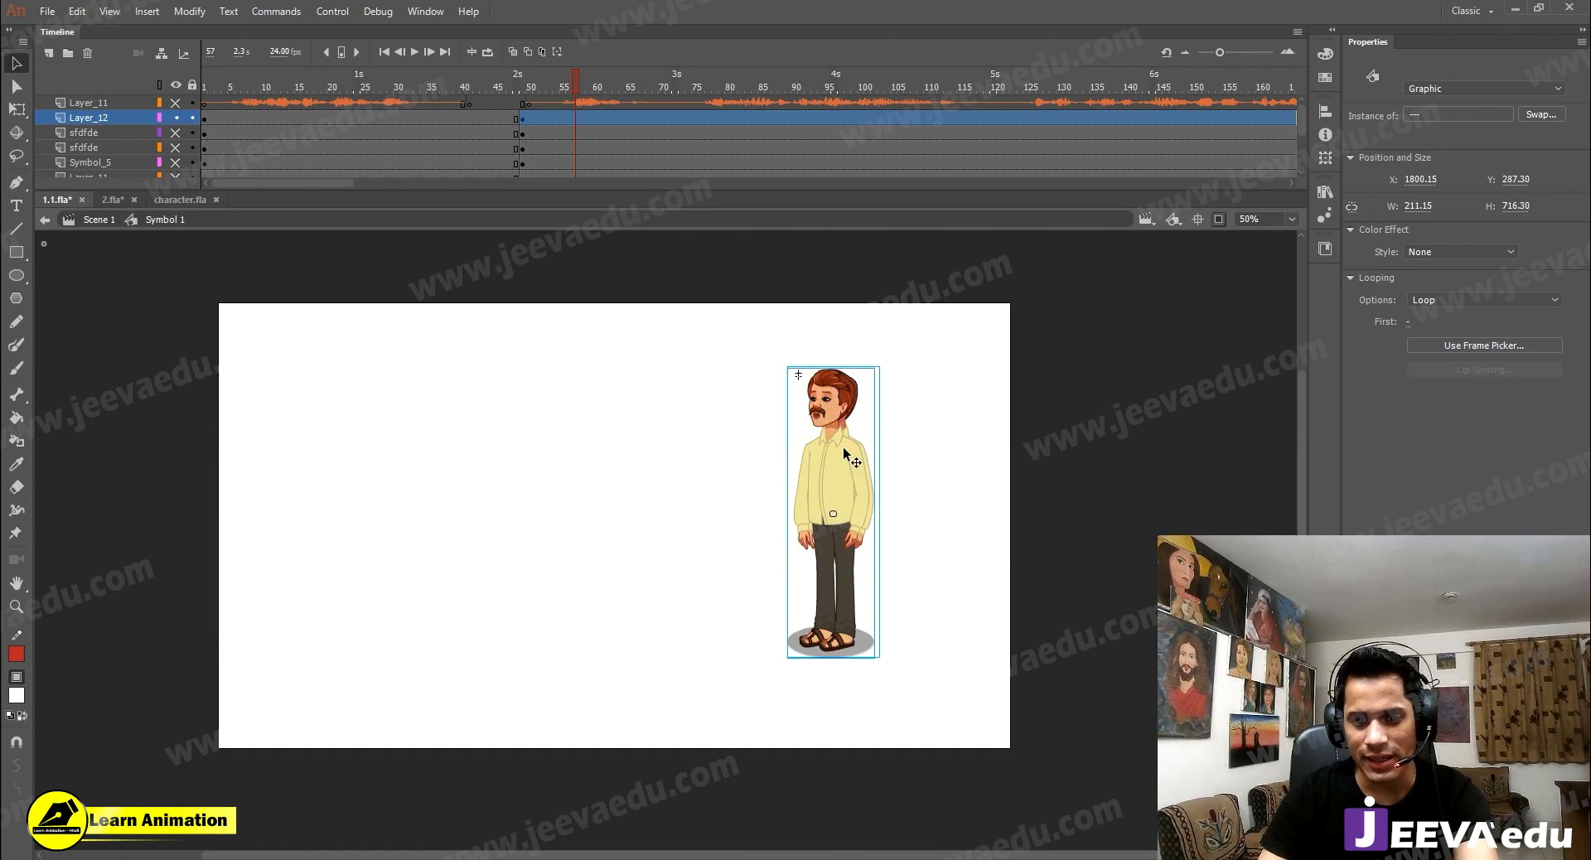
{"action": "left_click", "coordinate": [724, 390]}
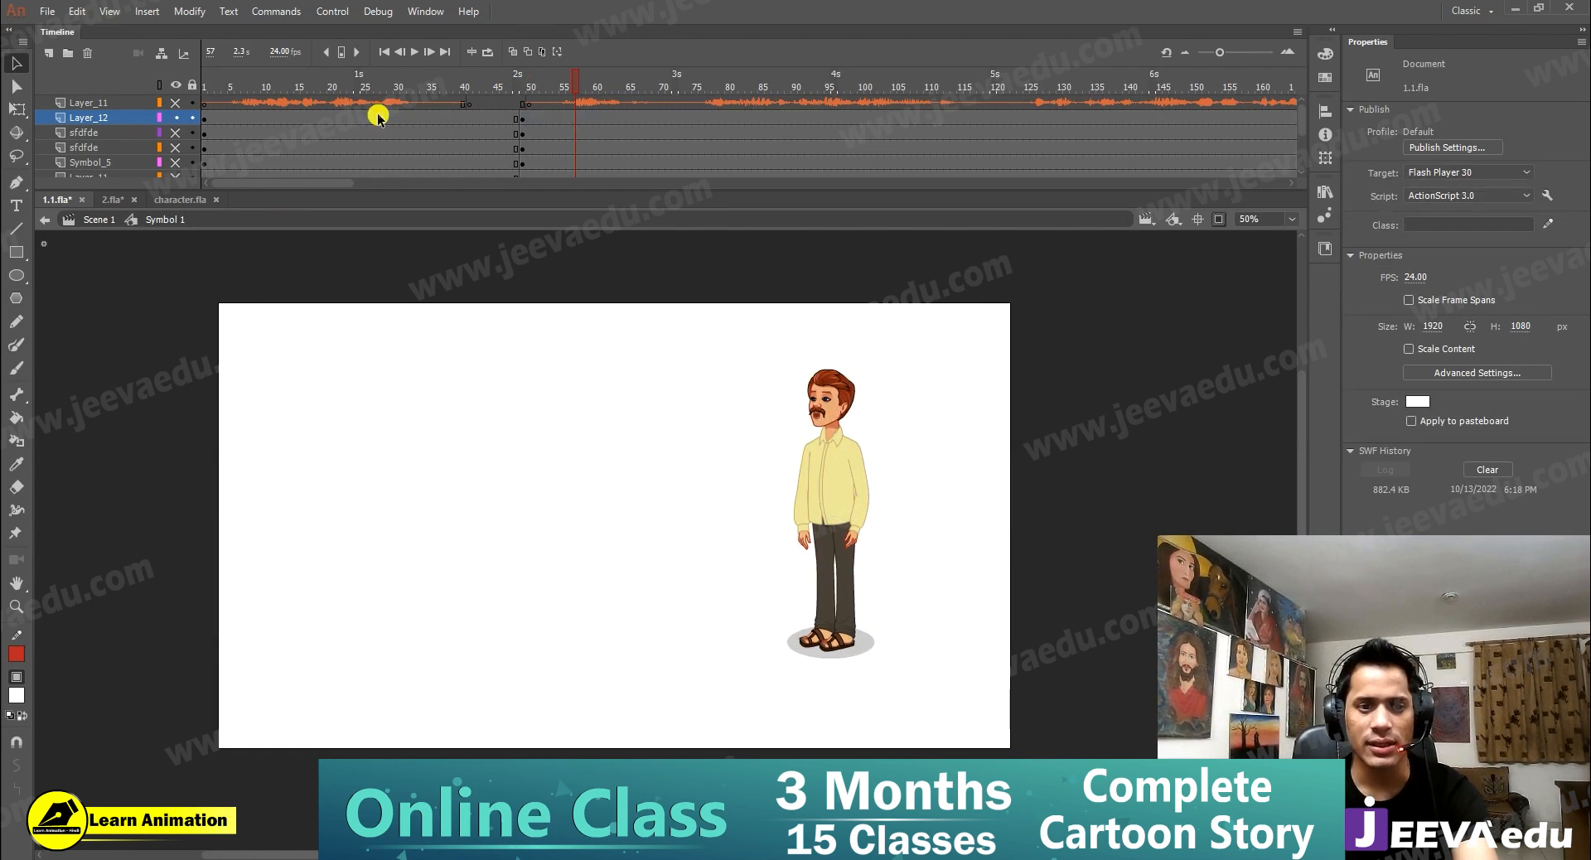
Step: Show all layers in full colour and play the animation from frame 43
{"action": "left_click", "coordinate": [169, 102]}
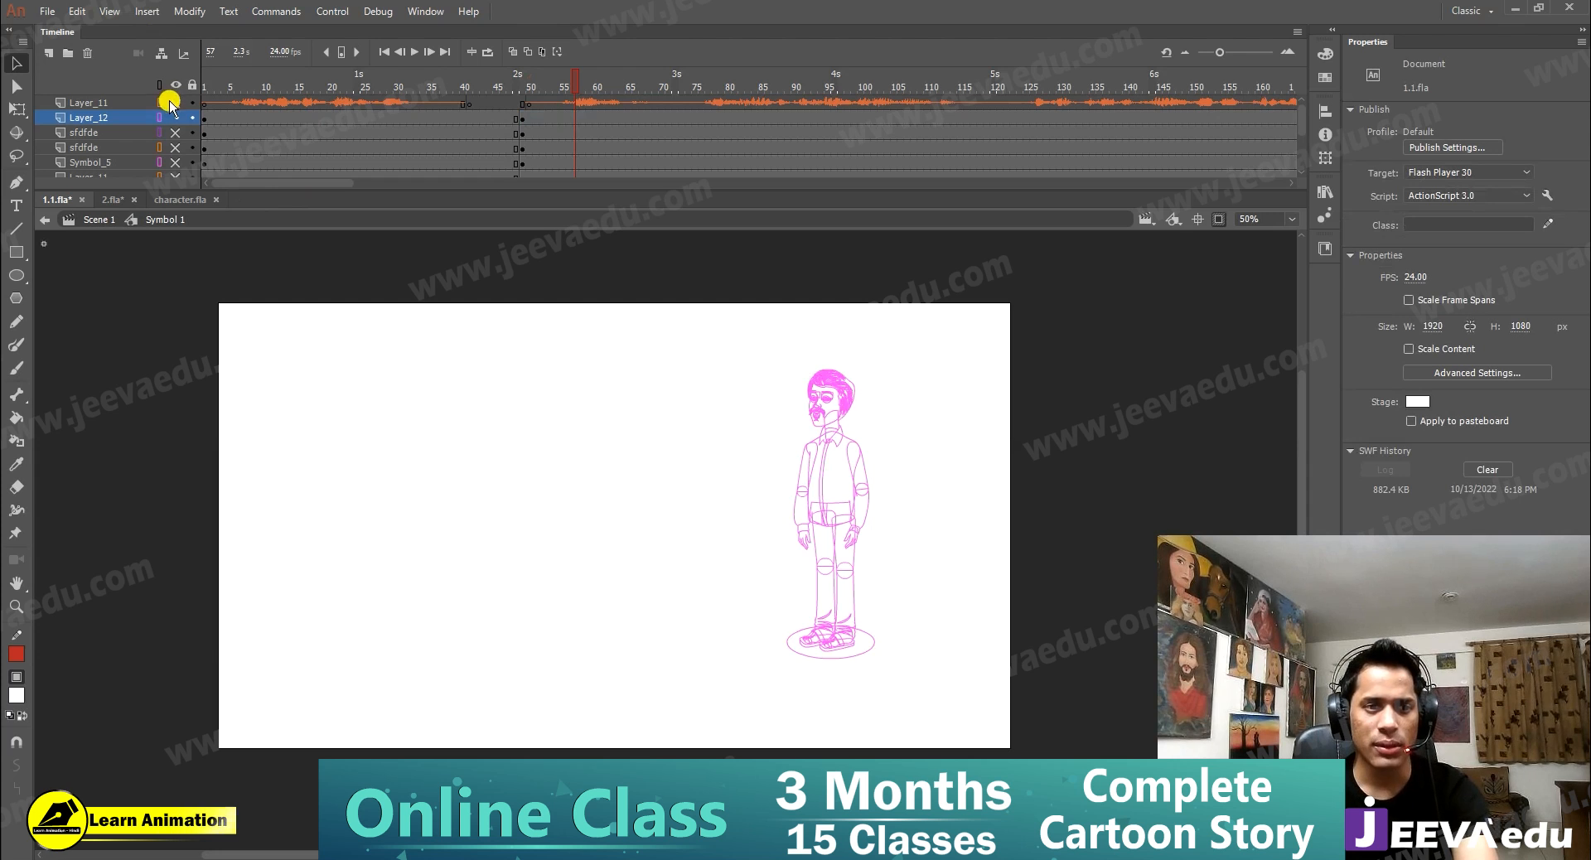
{"action": "left_click", "coordinate": [167, 120]}
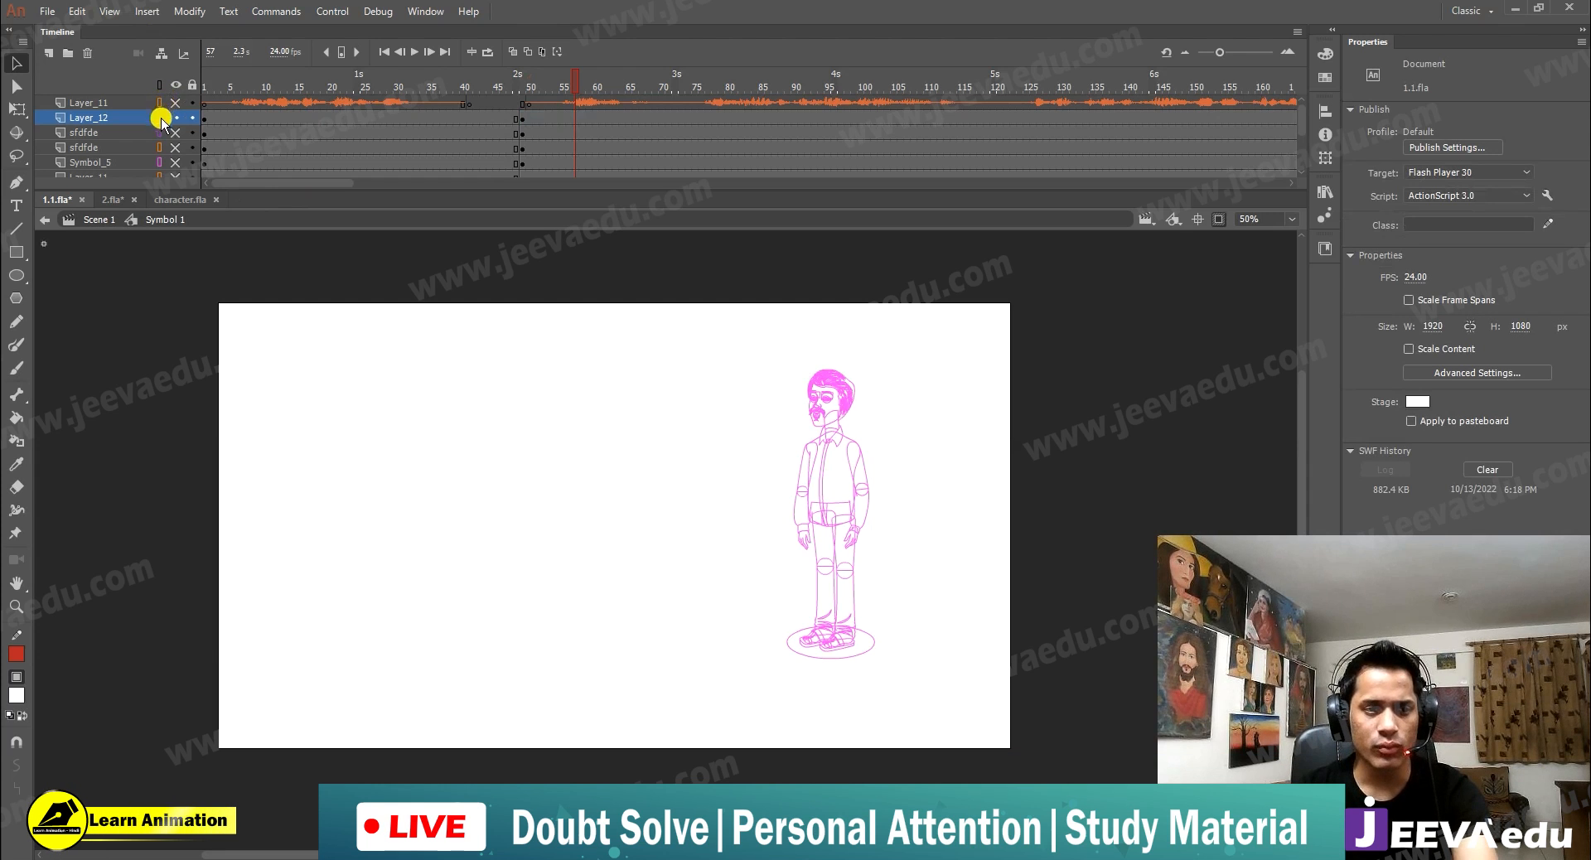
{"action": "left_click", "coordinate": [483, 90]}
{"action": "left_click", "coordinate": [680, 618]}
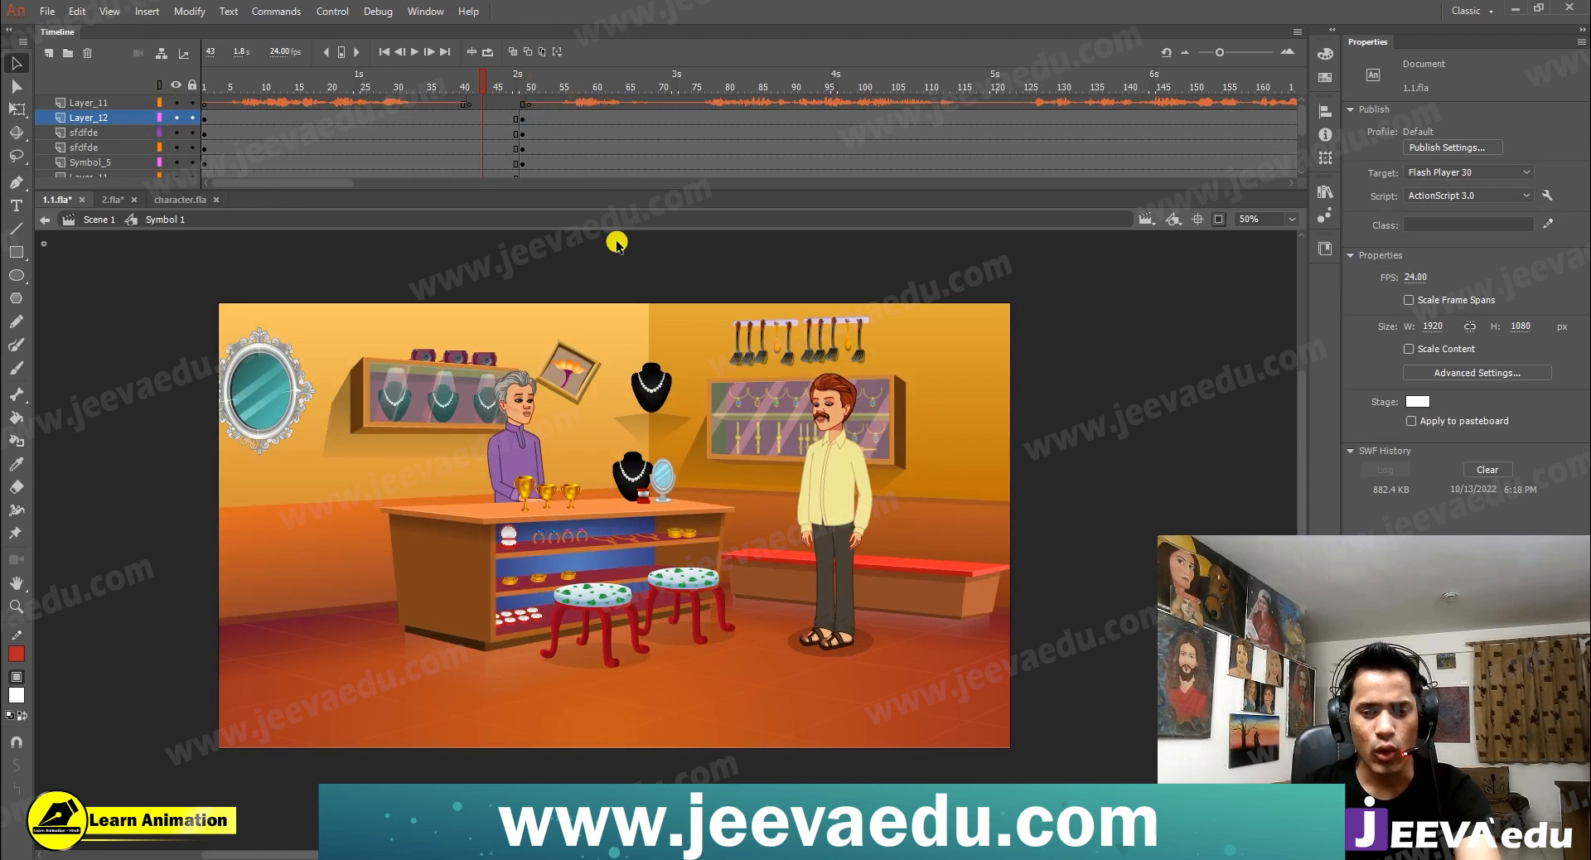
{"action": "key", "text": "Return"}
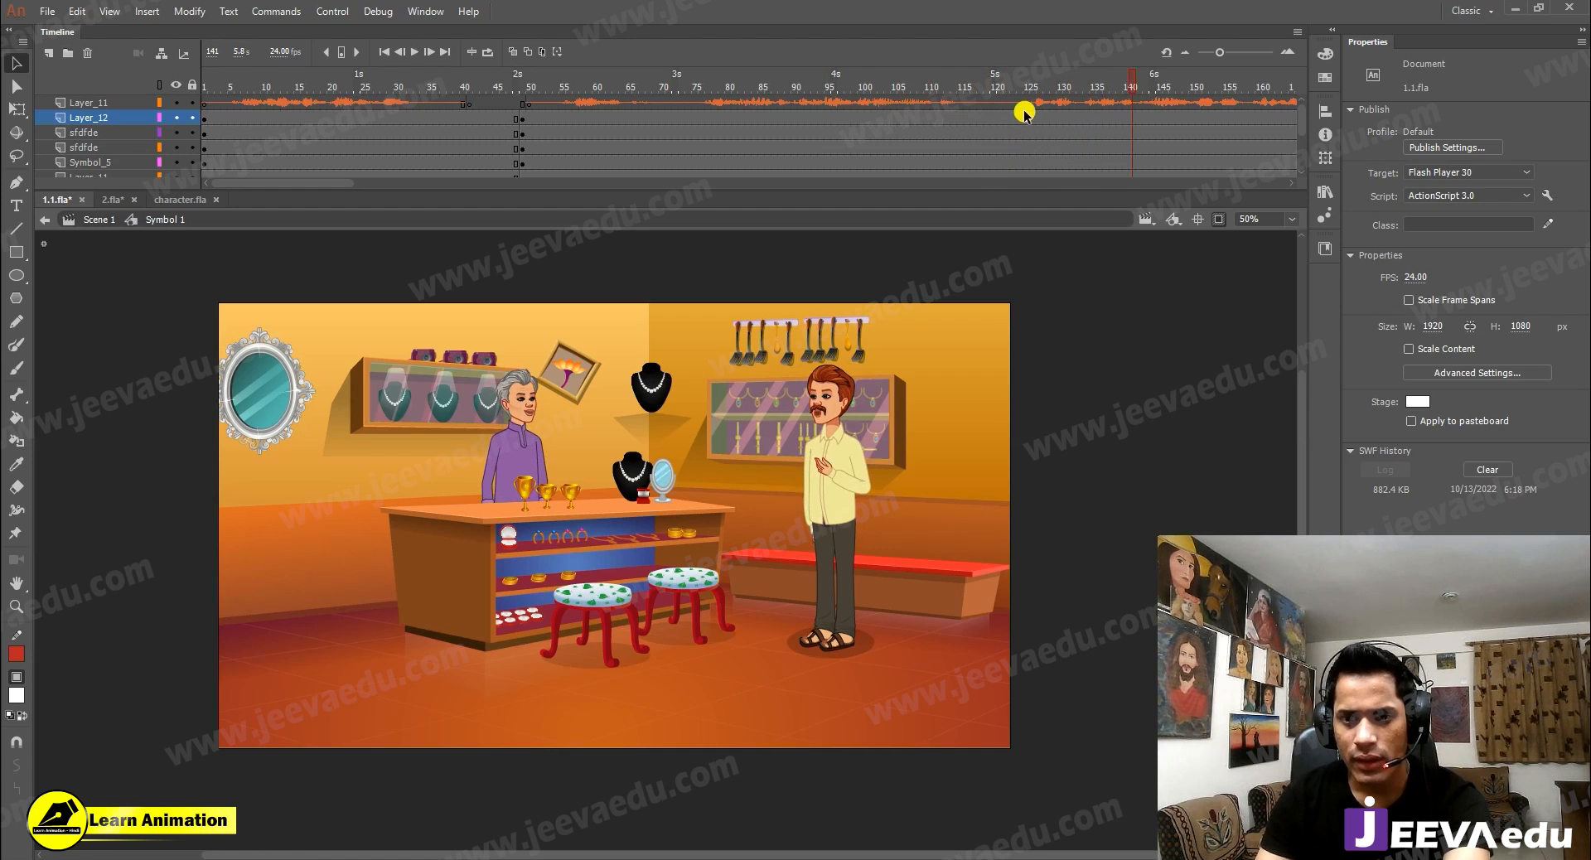
Step: Insert keyframes at frame 125 on all layers below the audio layer
{"action": "mouse_move", "coordinate": [1024, 168]}
{"action": "left_mouse_down"}
{"action": "mouse_move", "coordinate": [1025, 184]}
{"action": "mouse_move", "coordinate": [1026, 140]}
{"action": "left_mouse_up"}
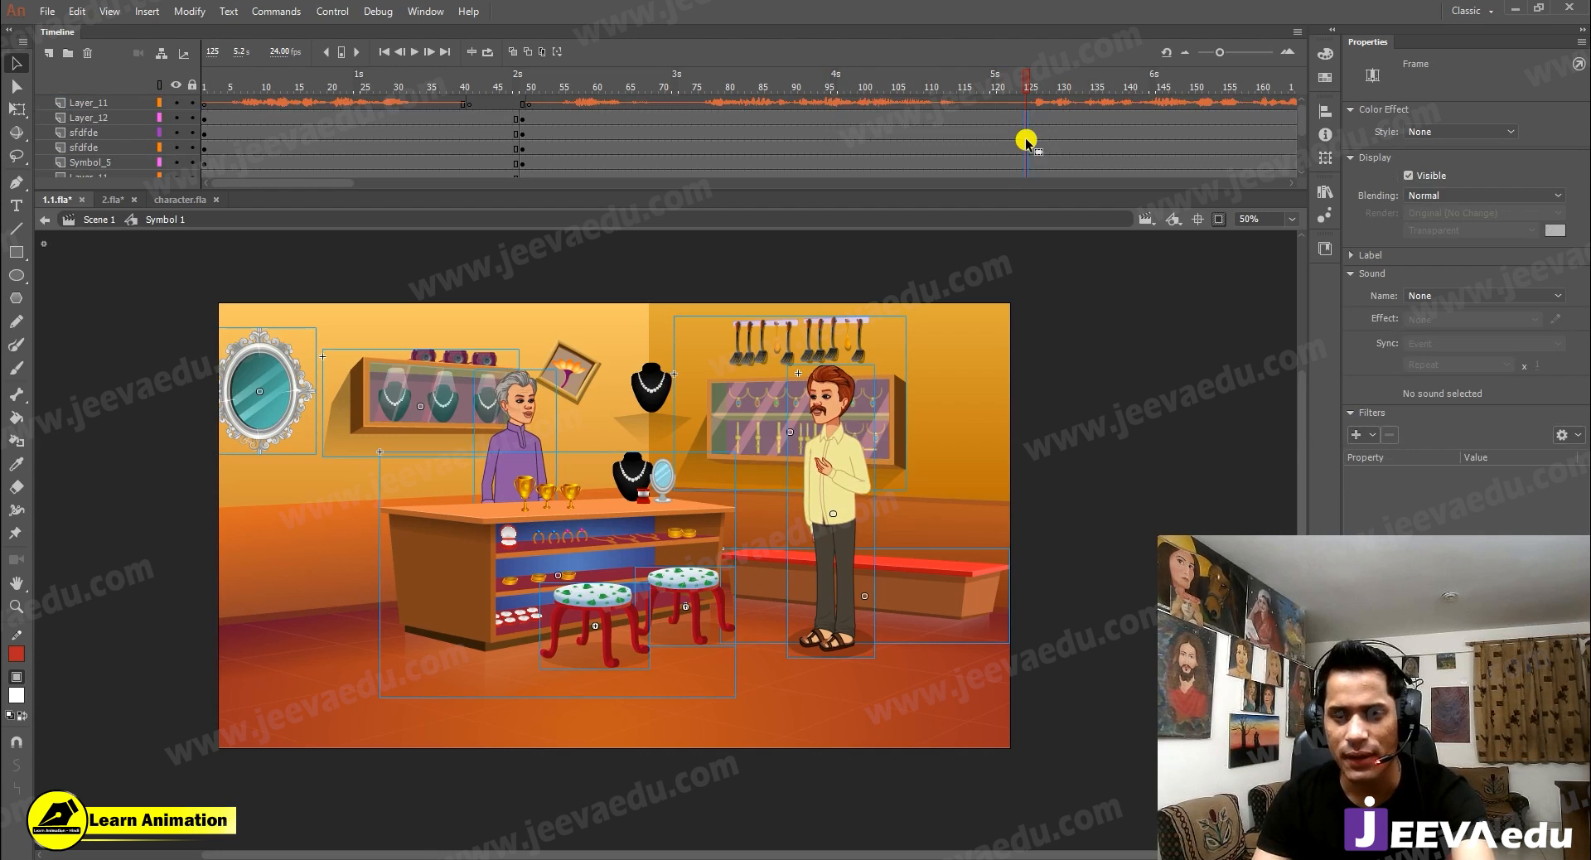
{"action": "key", "text": "F6"}
{"action": "key", "text": "Escape"}
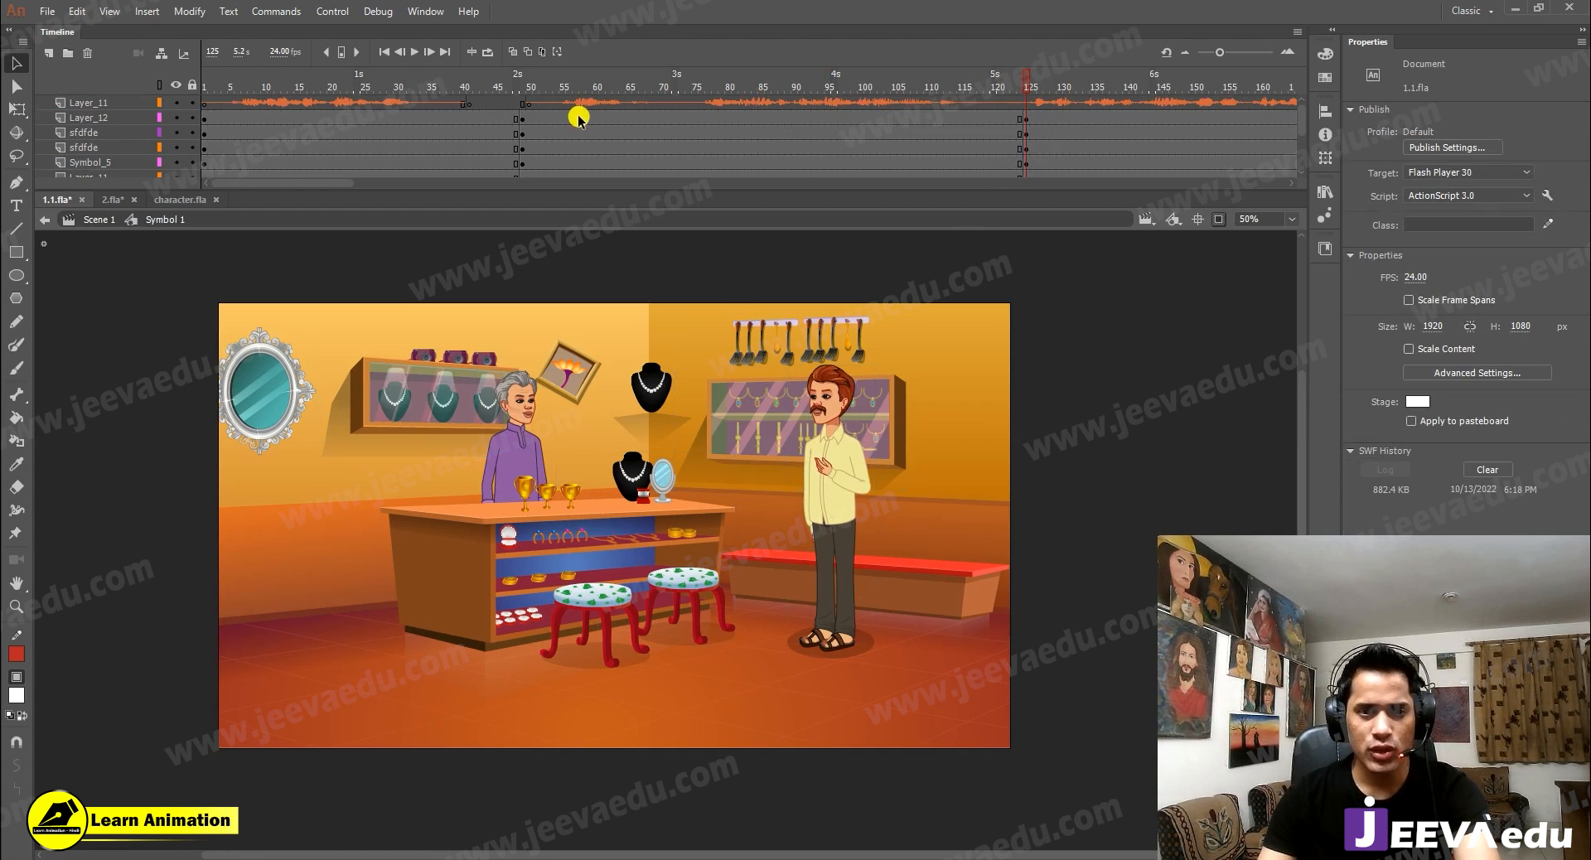
Step: Select the artwork on all scene layers at frame 50 and scale it by 150% twice
{"action": "left_click_drag", "start_coordinate": [531, 150], "coordinate": [530, 241]}
{"action": "key", "text": "ctrl+alt+s"}
{"action": "type", "text": "150"}
{"action": "key", "text": "Return"}
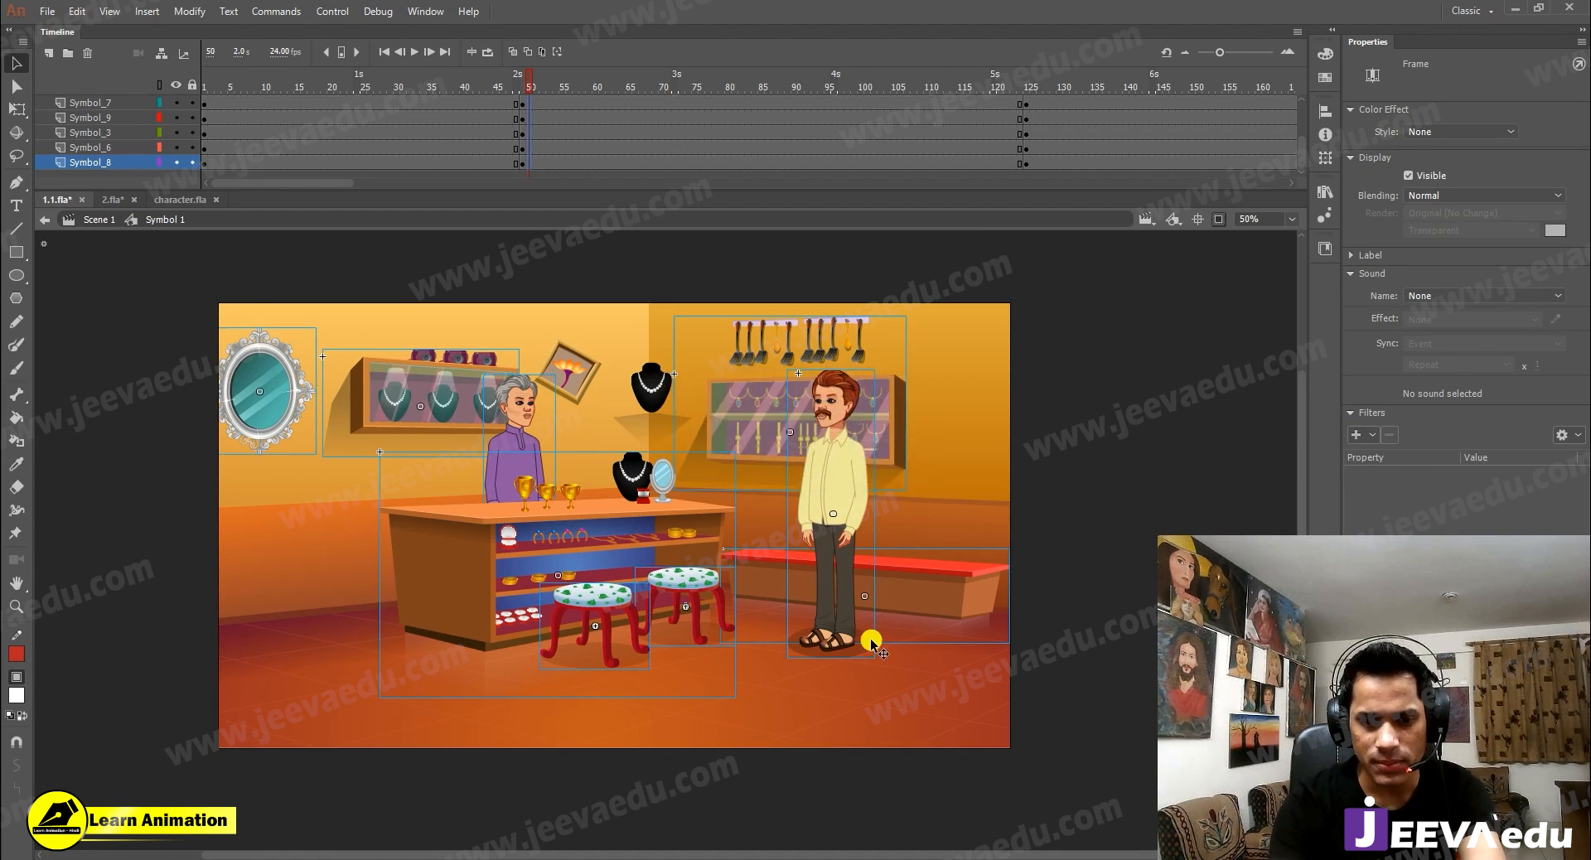
{"action": "key", "text": "ctrl+alt+s"}
{"action": "key", "text": "Return"}
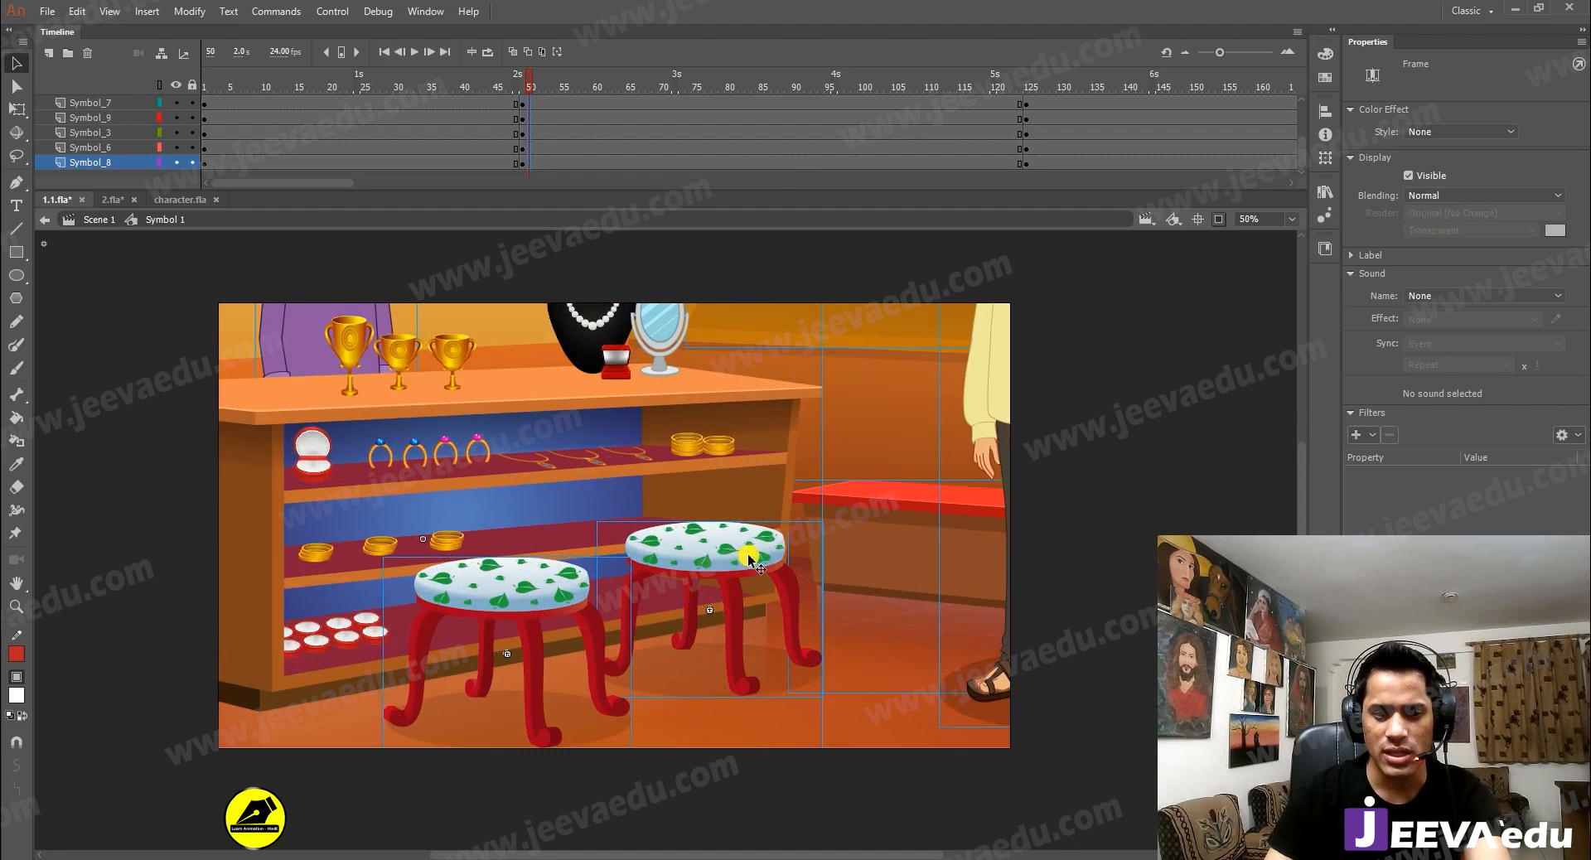
Step: Scale the scene artwork by 125% twice and reposition it to frame the yellow-shirted man's upper body
{"action": "left_click_drag", "start_coordinate": [401, 626], "coordinate": [357, 652]}
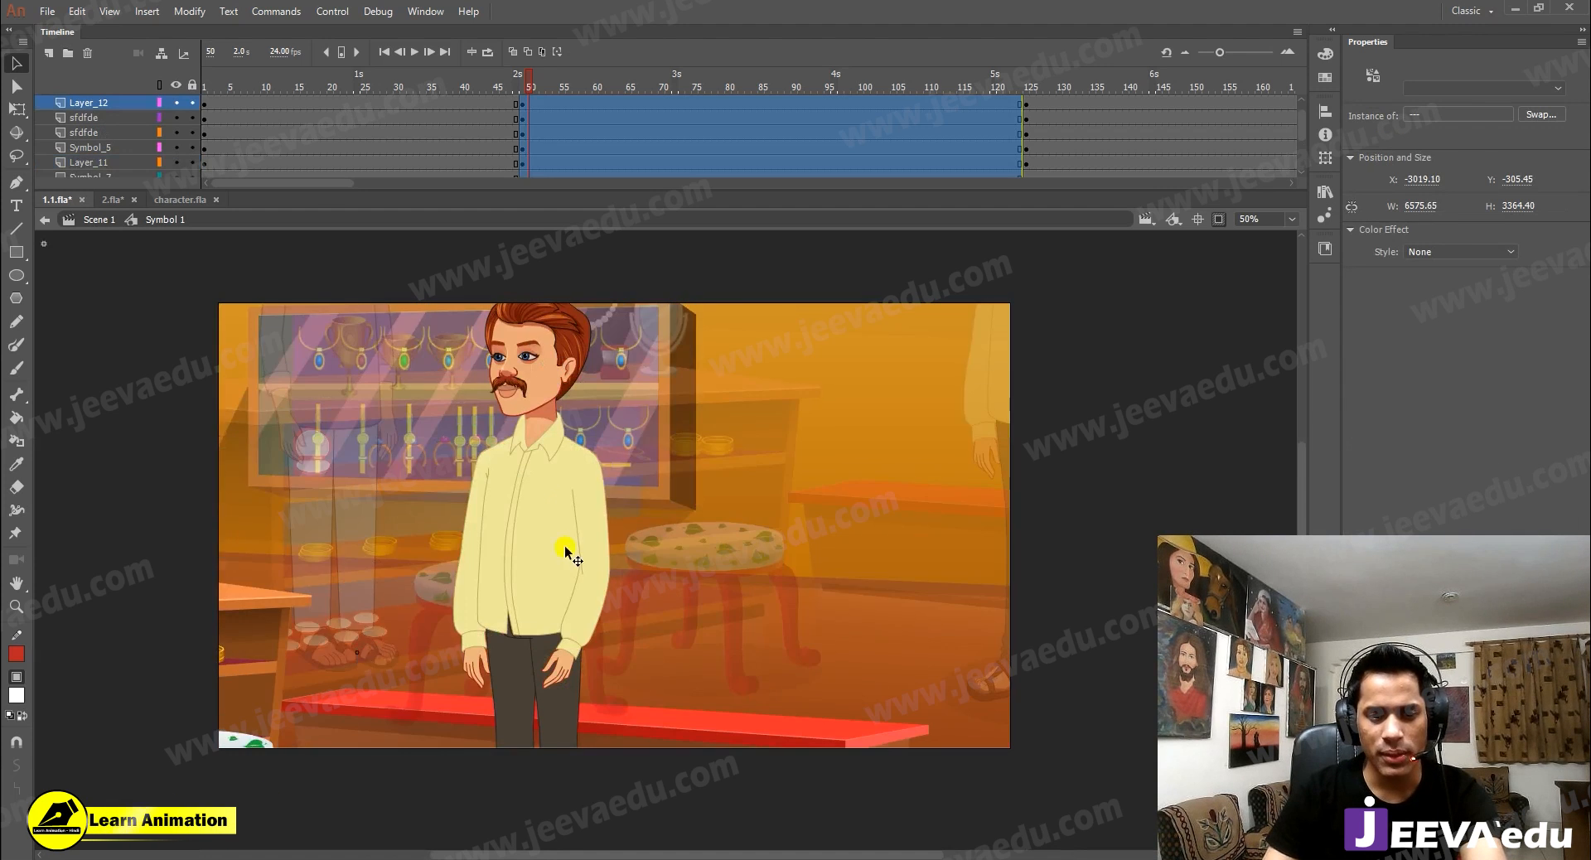
{"action": "left_click_drag", "start_coordinate": [565, 545], "coordinate": [644, 568]}
{"action": "key", "text": "ctrl+alt+s"}
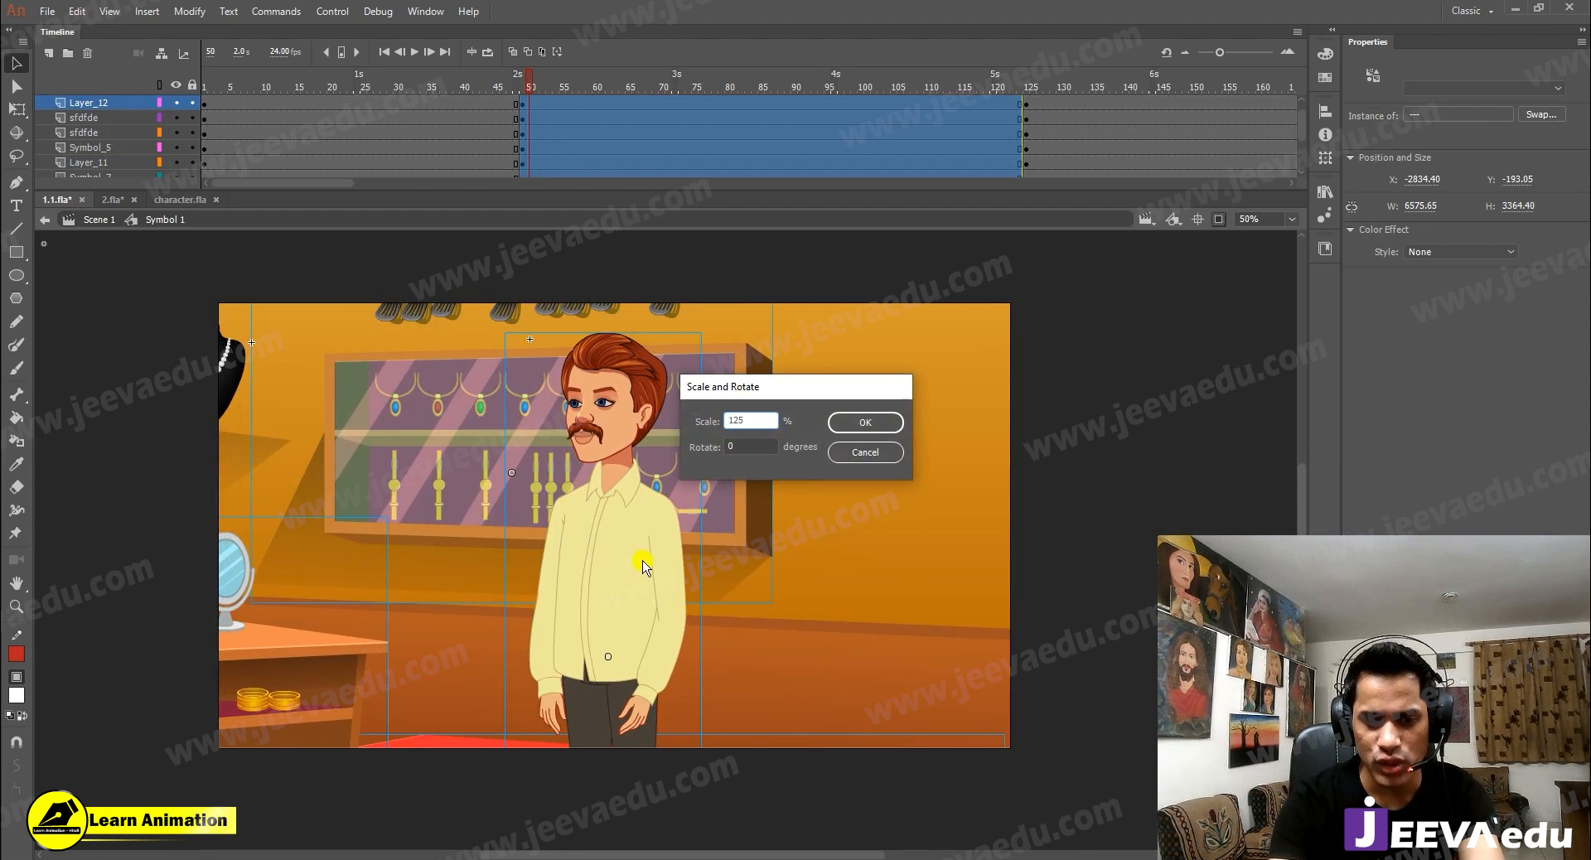
{"action": "key", "text": "Return"}
{"action": "key", "text": "ctrl+alt+s"}
{"action": "key", "text": "Return"}
{"action": "left_click_drag", "start_coordinate": [783, 443], "coordinate": [583, 691]}
{"action": "scroll", "coordinate": [558, 156], "scroll_direction": "up", "scroll_amount": 1}
{"action": "key", "text": "Return"}
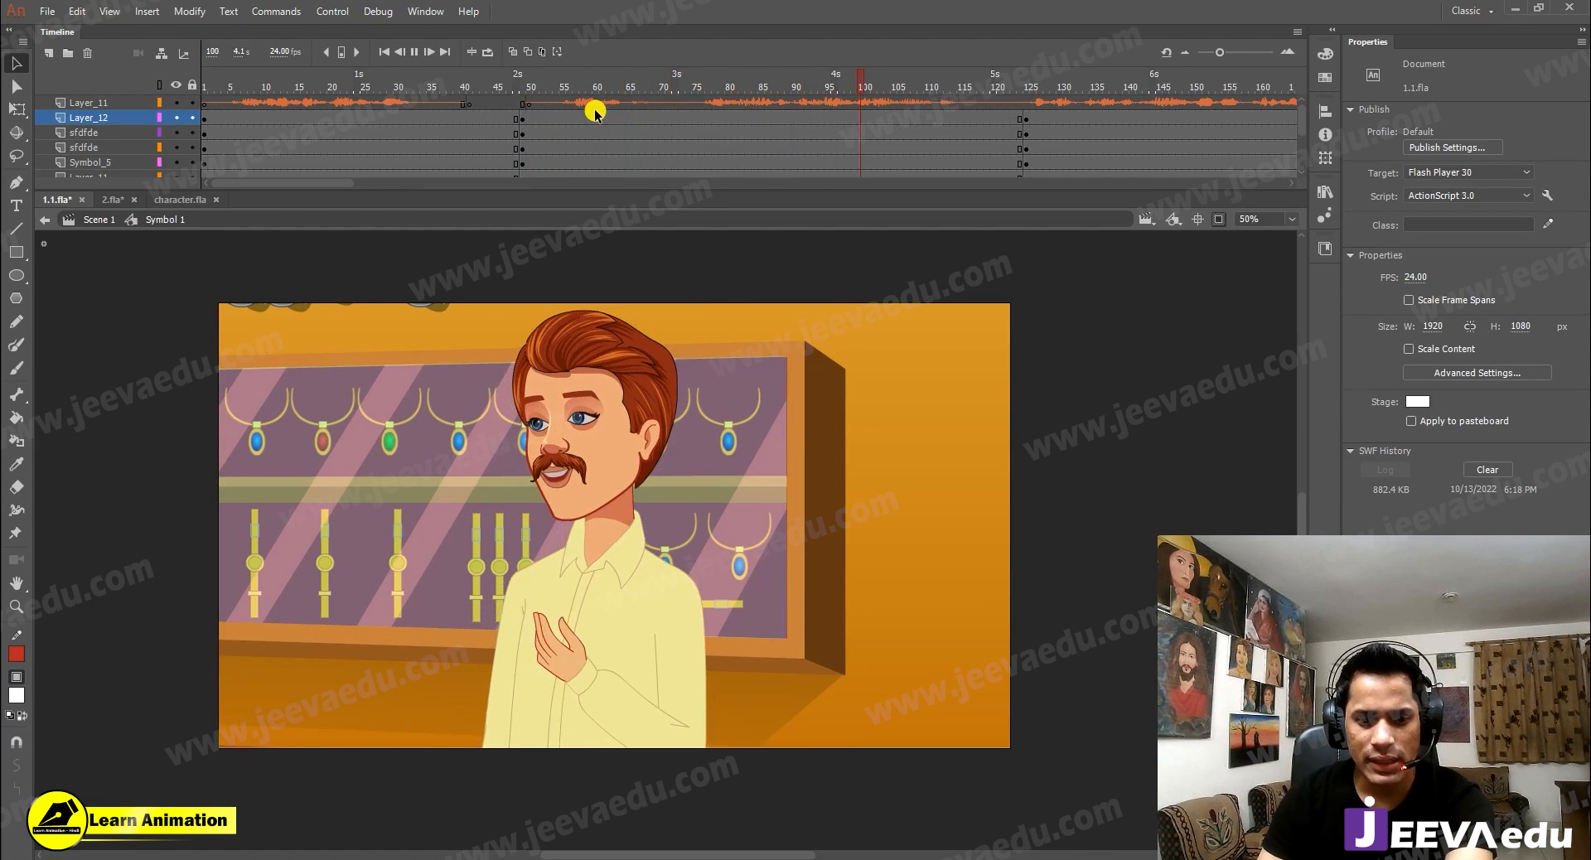
Step: Delete the two stools, the counter and the purple-shirted man from the close-up frames
{"action": "left_click", "coordinate": [595, 116]}
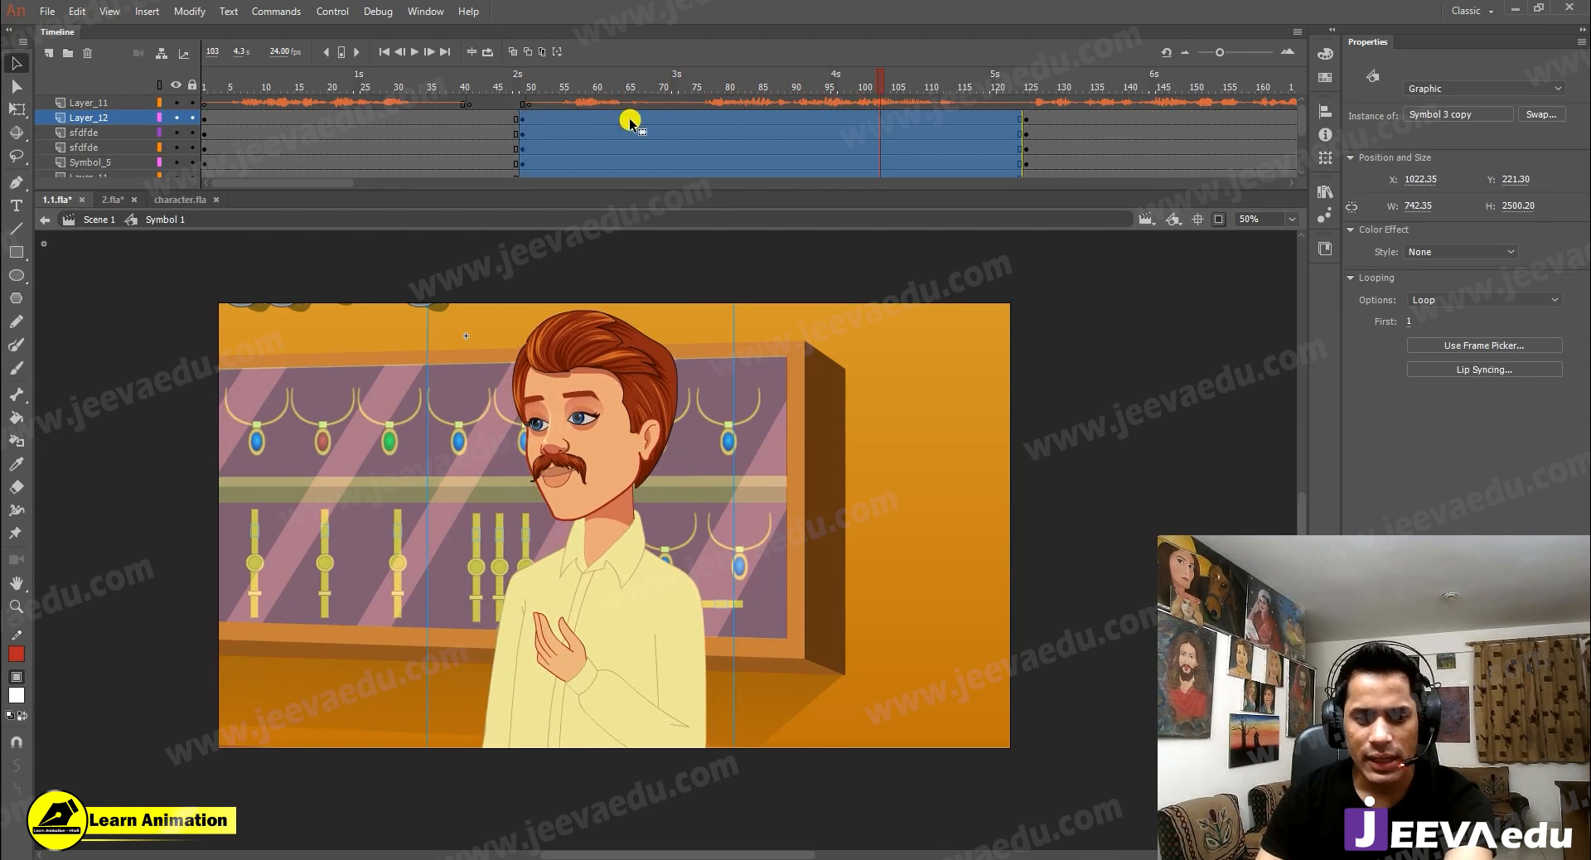
{"action": "left_click", "coordinate": [1217, 219]}
{"action": "left_click", "coordinate": [464, 618], "text": "alt"}
{"action": "left_click", "coordinate": [464, 618], "text": "alt"}
{"action": "left_click", "coordinate": [558, 622], "text": "alt"}
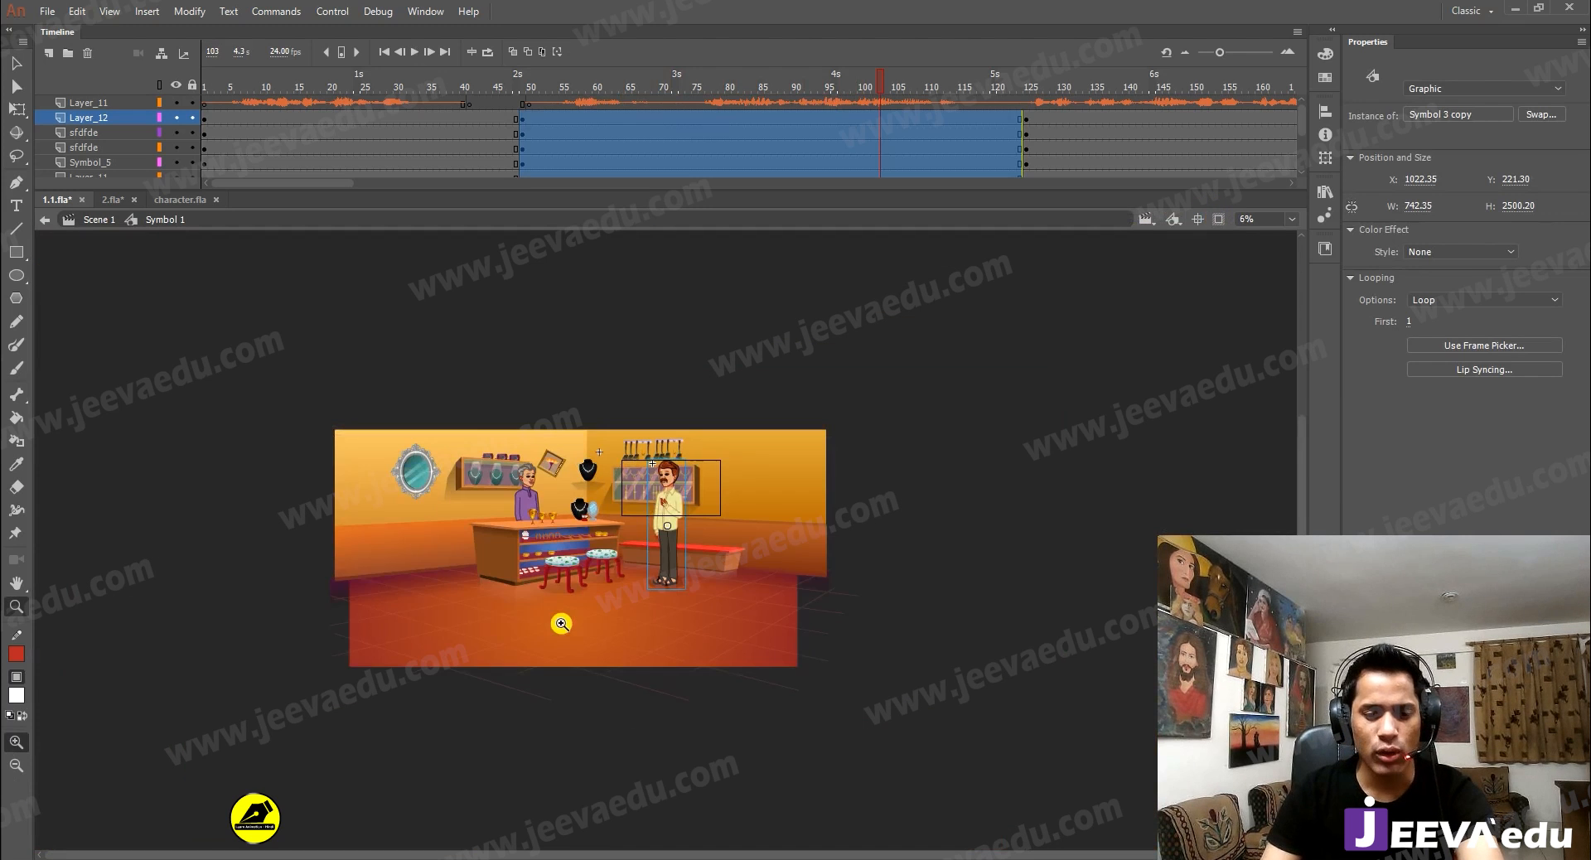
{"action": "left_click", "coordinate": [578, 577]}
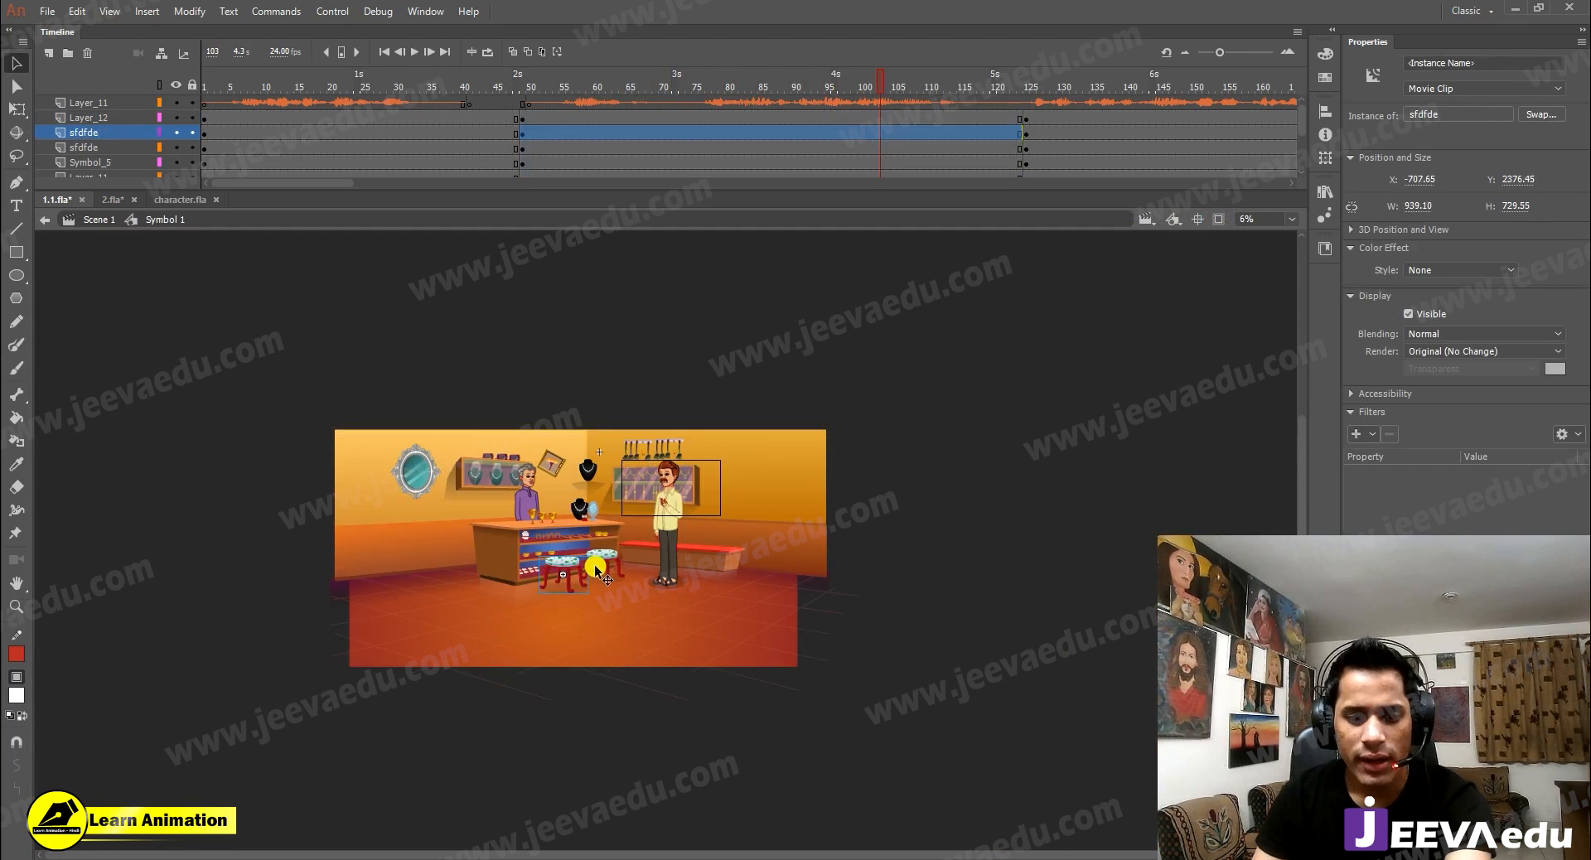
{"action": "left_click", "coordinate": [555, 516]}
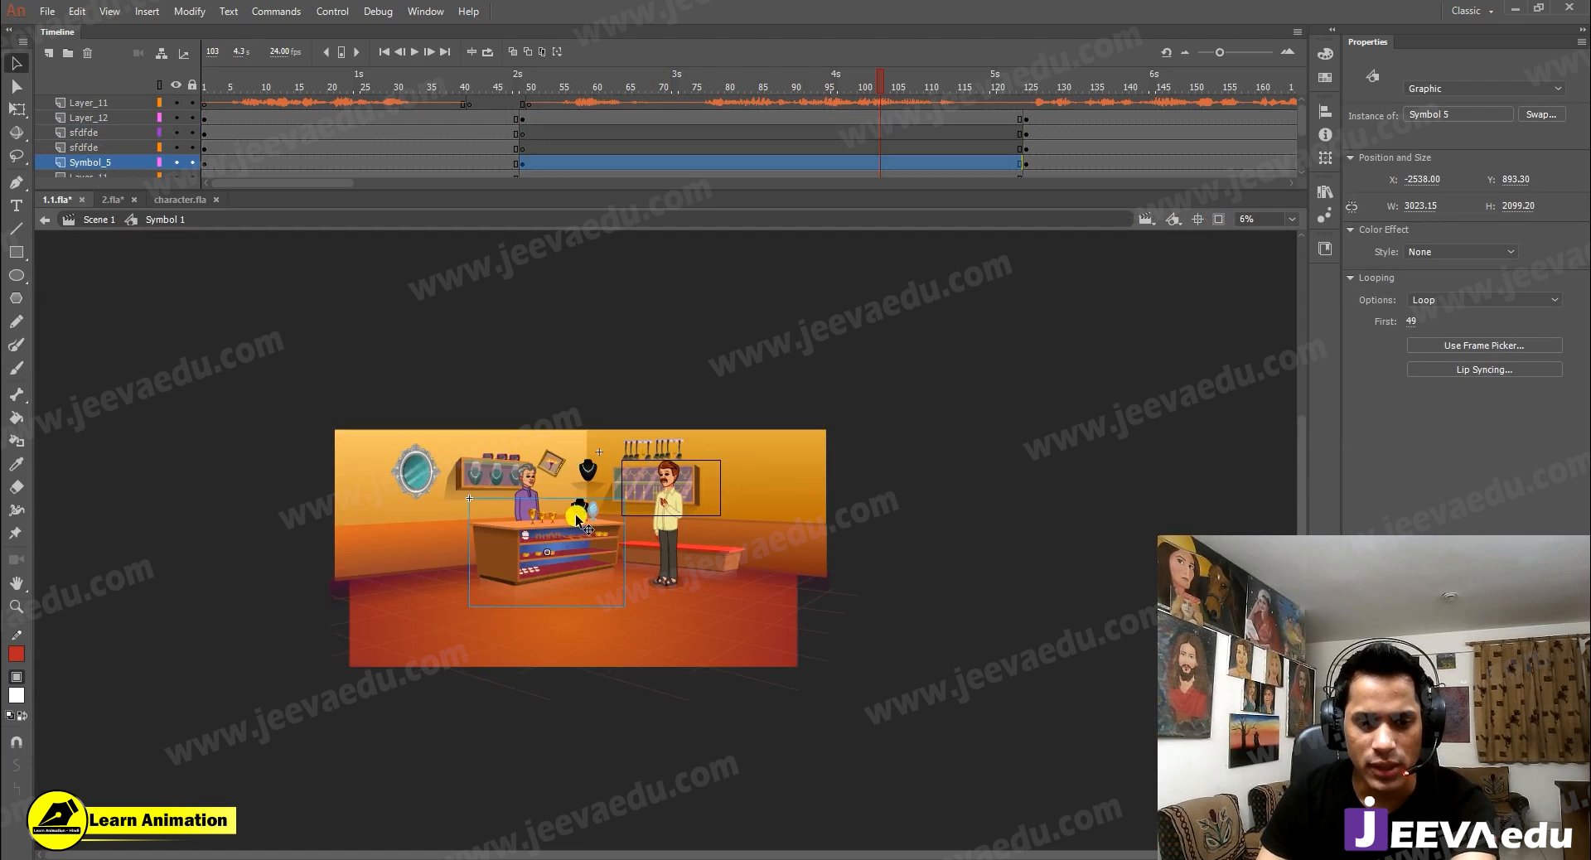
{"action": "key", "text": "Delete"}
{"action": "left_click", "coordinate": [532, 537]}
{"action": "left_click", "coordinate": [533, 537]}
{"action": "key", "text": "Delete"}
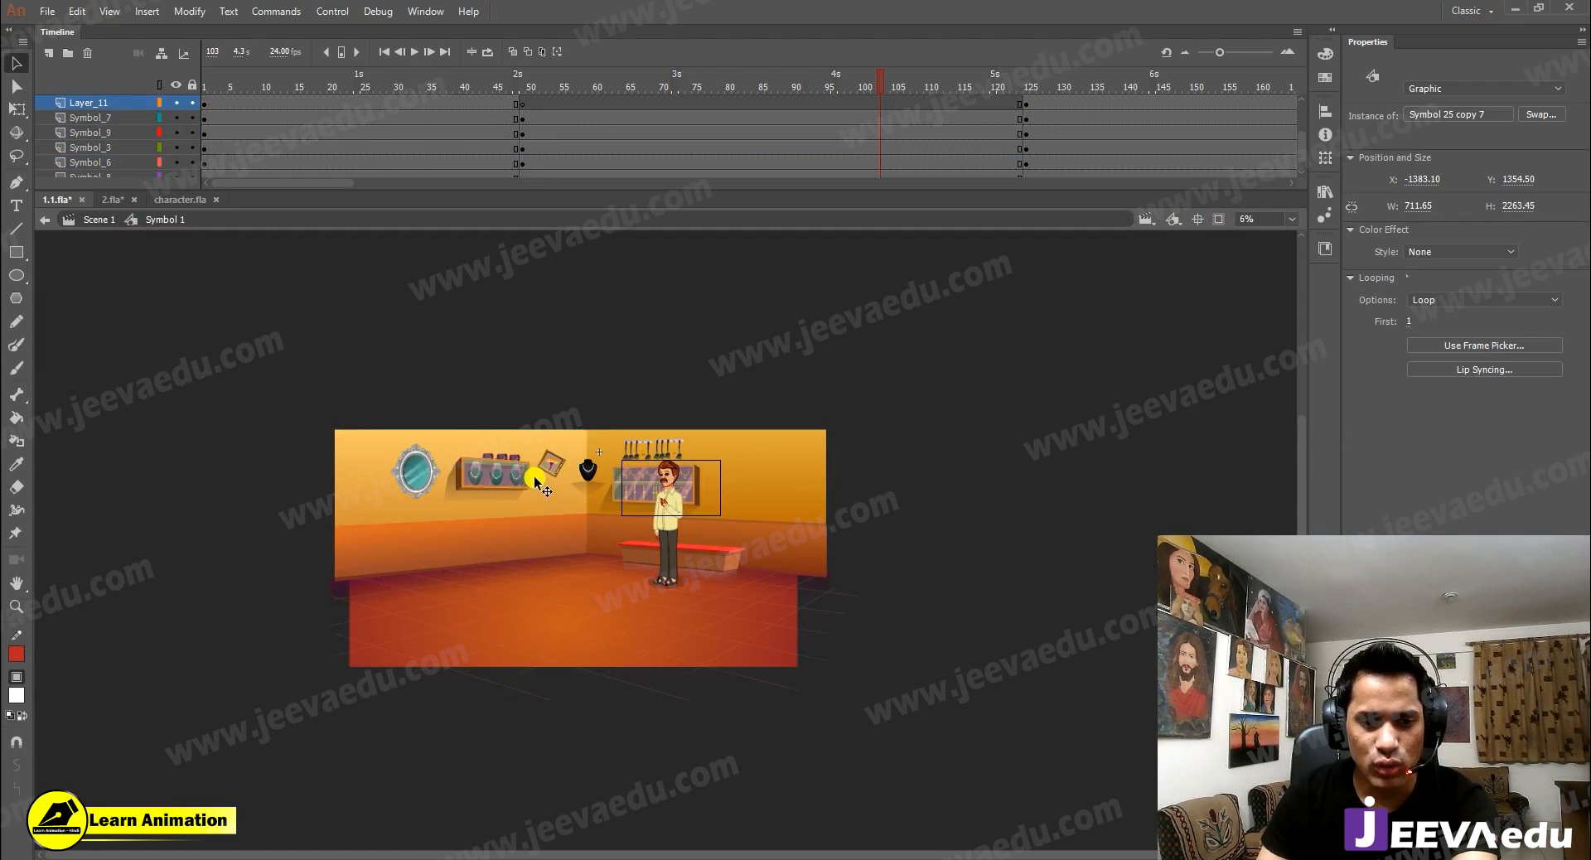
Step: Delete the necklace shelf and round mirror on the left wall and the red bench from the close-up frames
{"action": "left_click", "coordinate": [495, 480]}
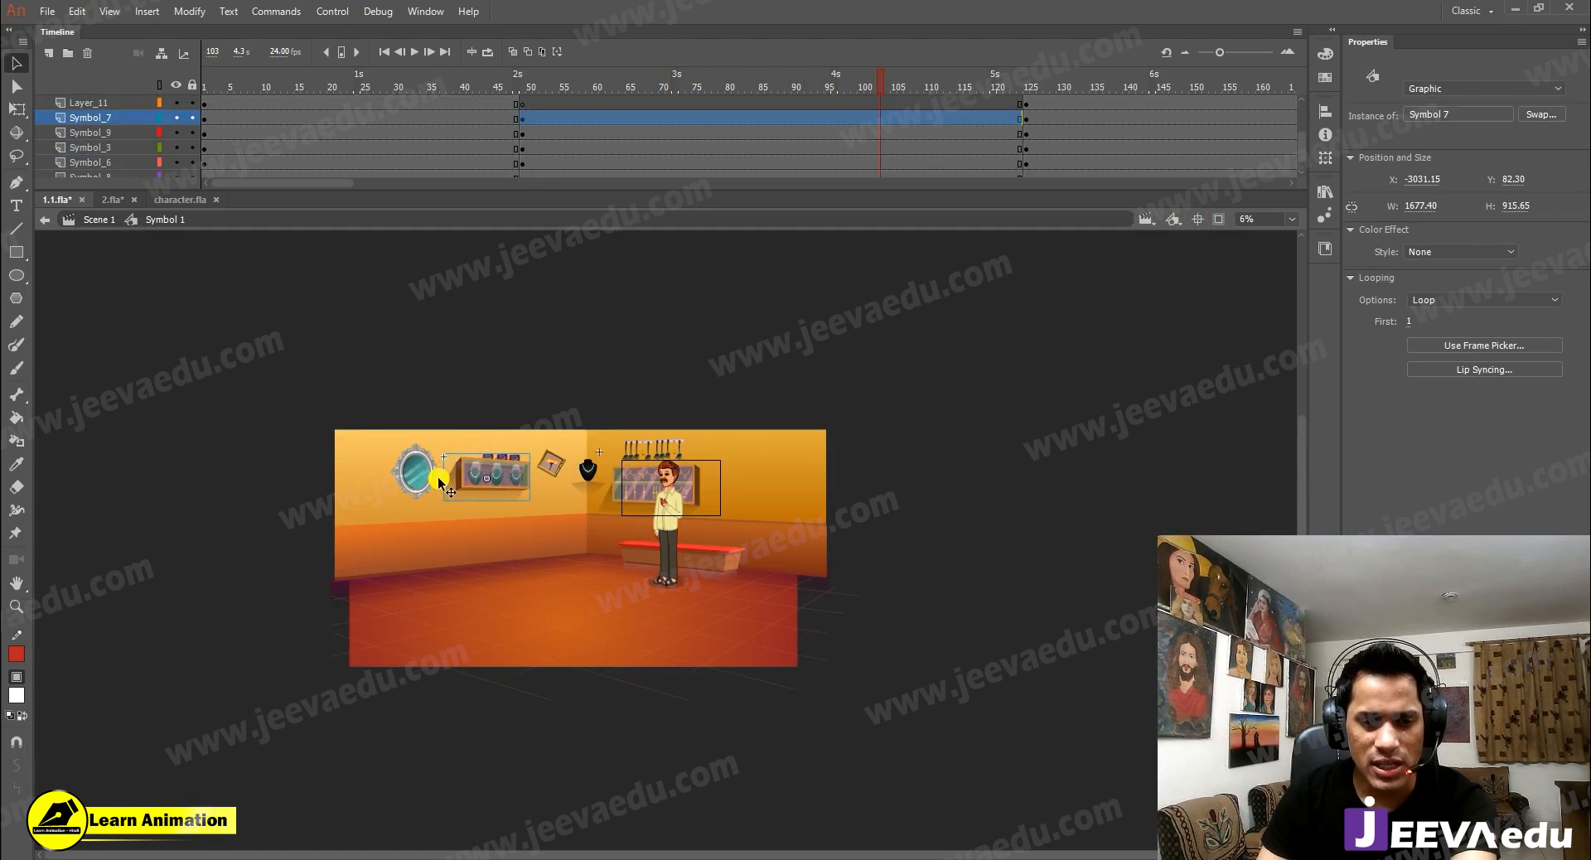
{"action": "key", "text": "Delete"}
{"action": "left_click", "coordinate": [416, 472]}
{"action": "key", "text": "Delete"}
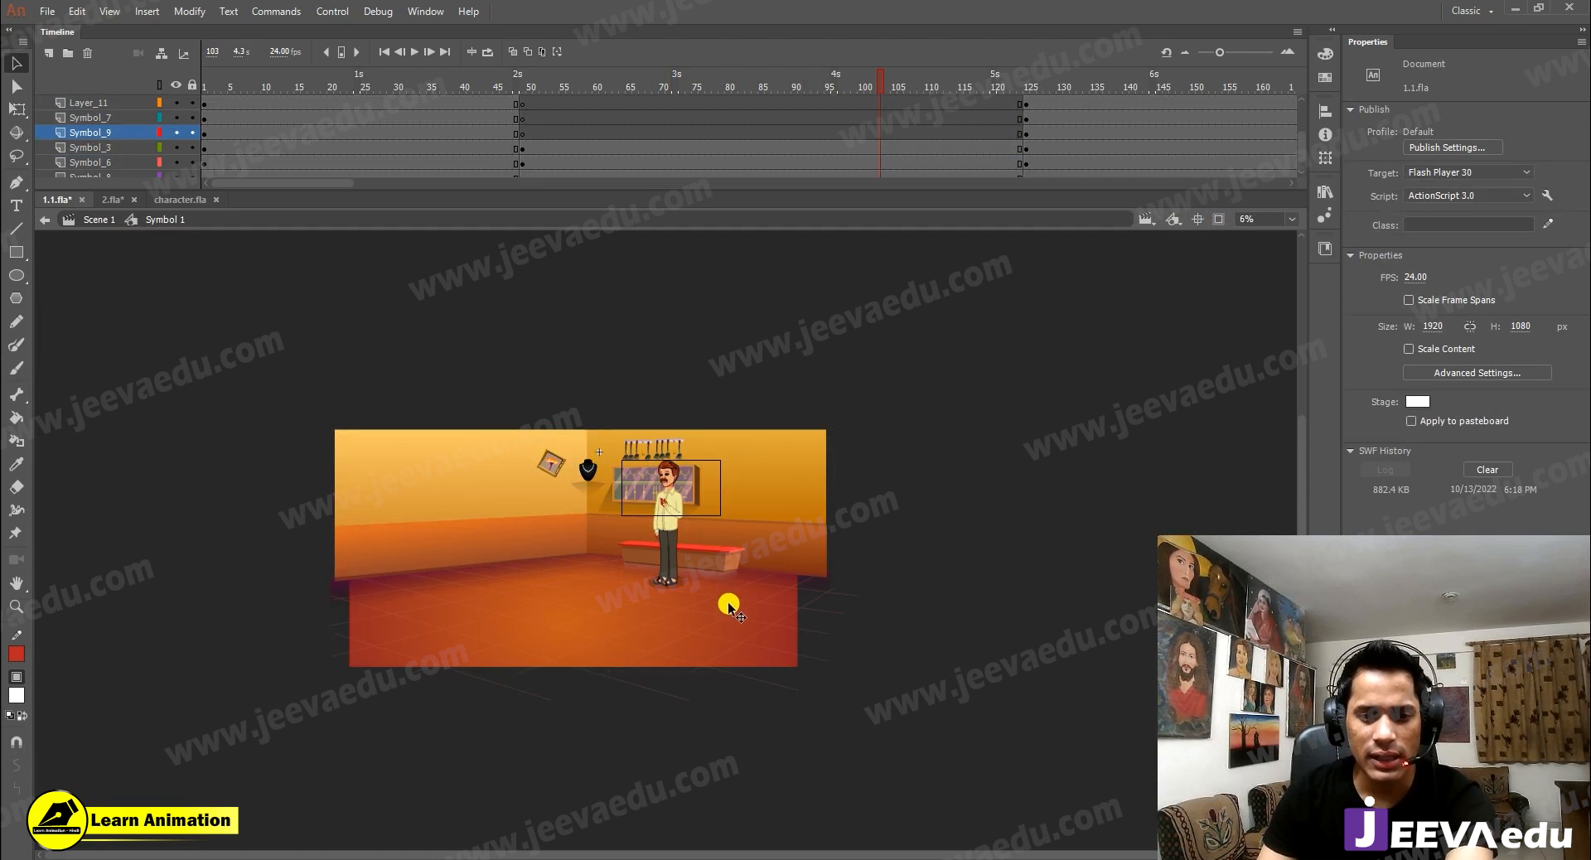
{"action": "left_click", "coordinate": [724, 557]}
{"action": "key", "text": "Delete"}
Step: Move the yellow-shirted man's frame 49 keyframe from Layer_12 down to the Symbol_3 layer
{"action": "scroll", "coordinate": [531, 116], "scroll_direction": "up", "scroll_amount": 2}
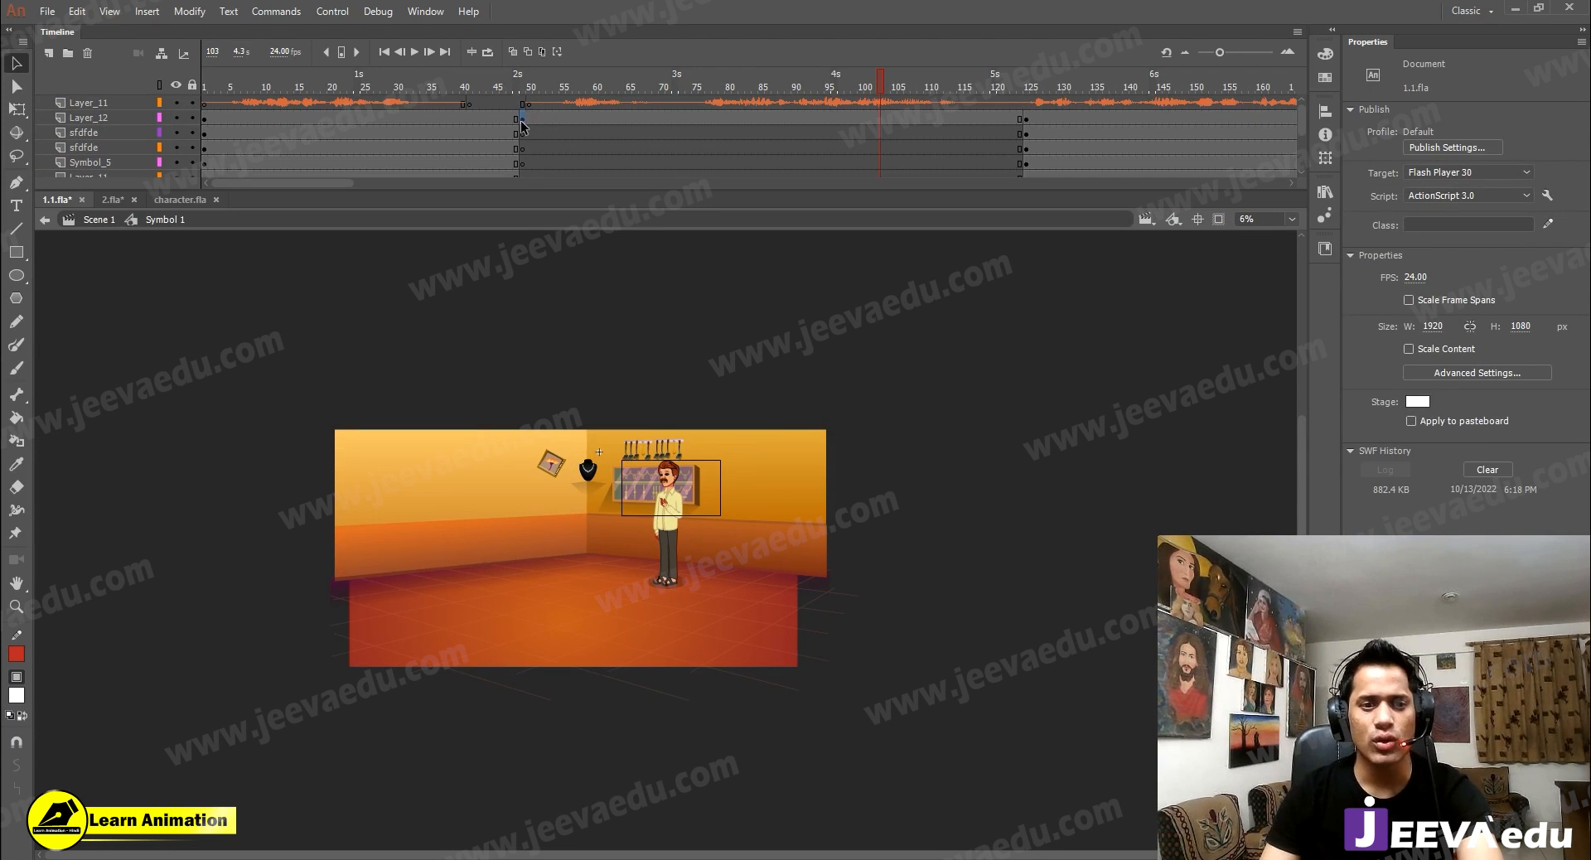
{"action": "left_click", "coordinate": [522, 124]}
{"action": "scroll", "coordinate": [522, 149], "scroll_direction": "down", "scroll_amount": 2}
{"action": "left_click", "coordinate": [522, 163]}
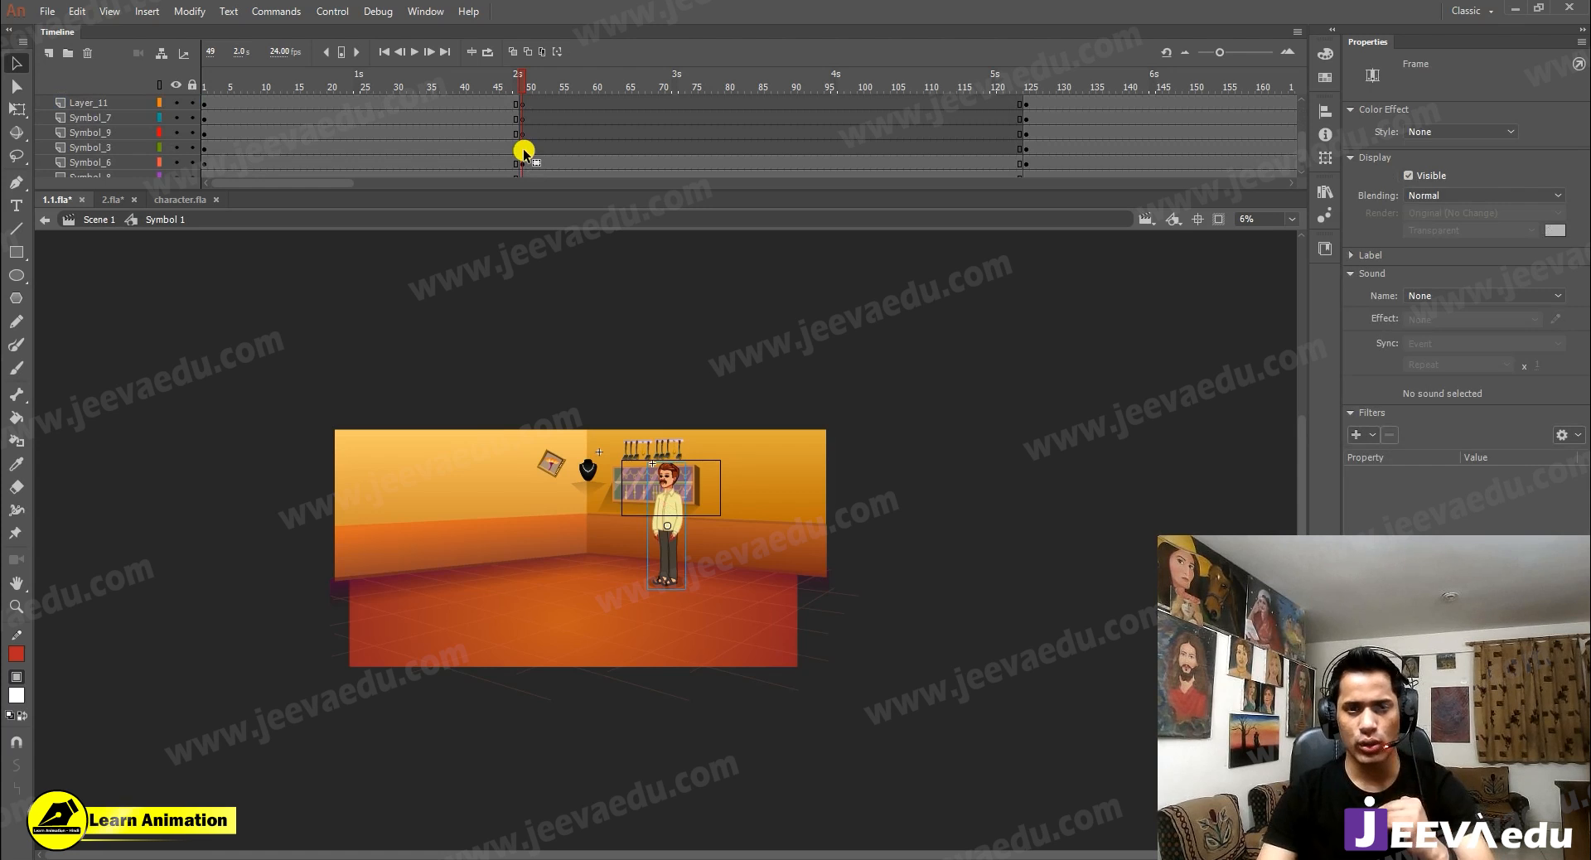
{"action": "left_click_drag", "start_coordinate": [522, 161], "coordinate": [523, 146]}
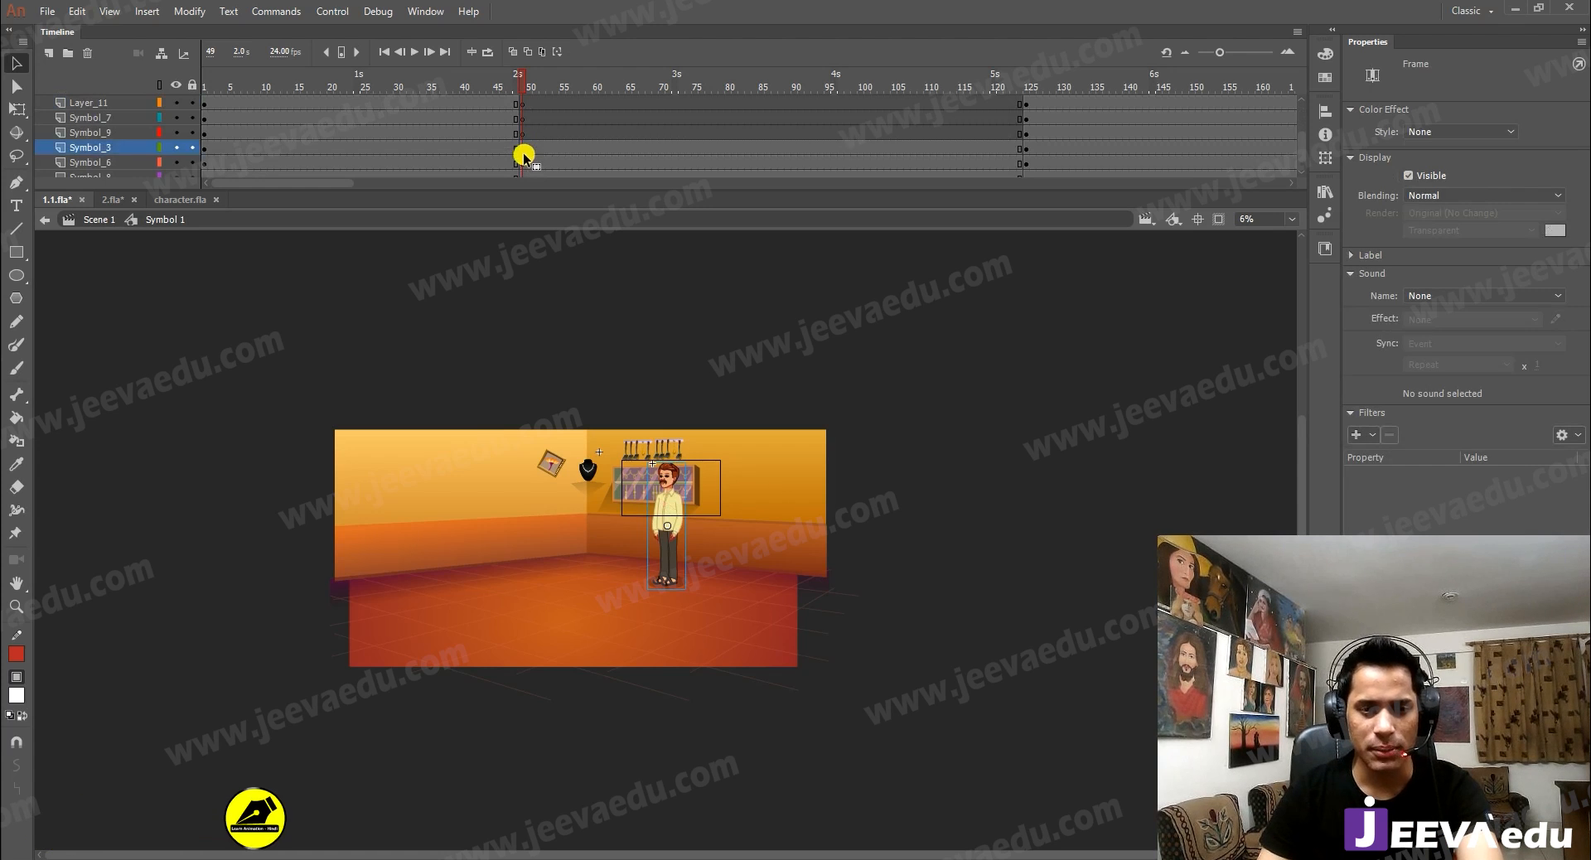
Step: Insert a blank keyframe at frame 49 on Layer_12
{"action": "scroll", "coordinate": [526, 122], "scroll_direction": "up", "scroll_amount": 3}
{"action": "left_click", "coordinate": [525, 120]}
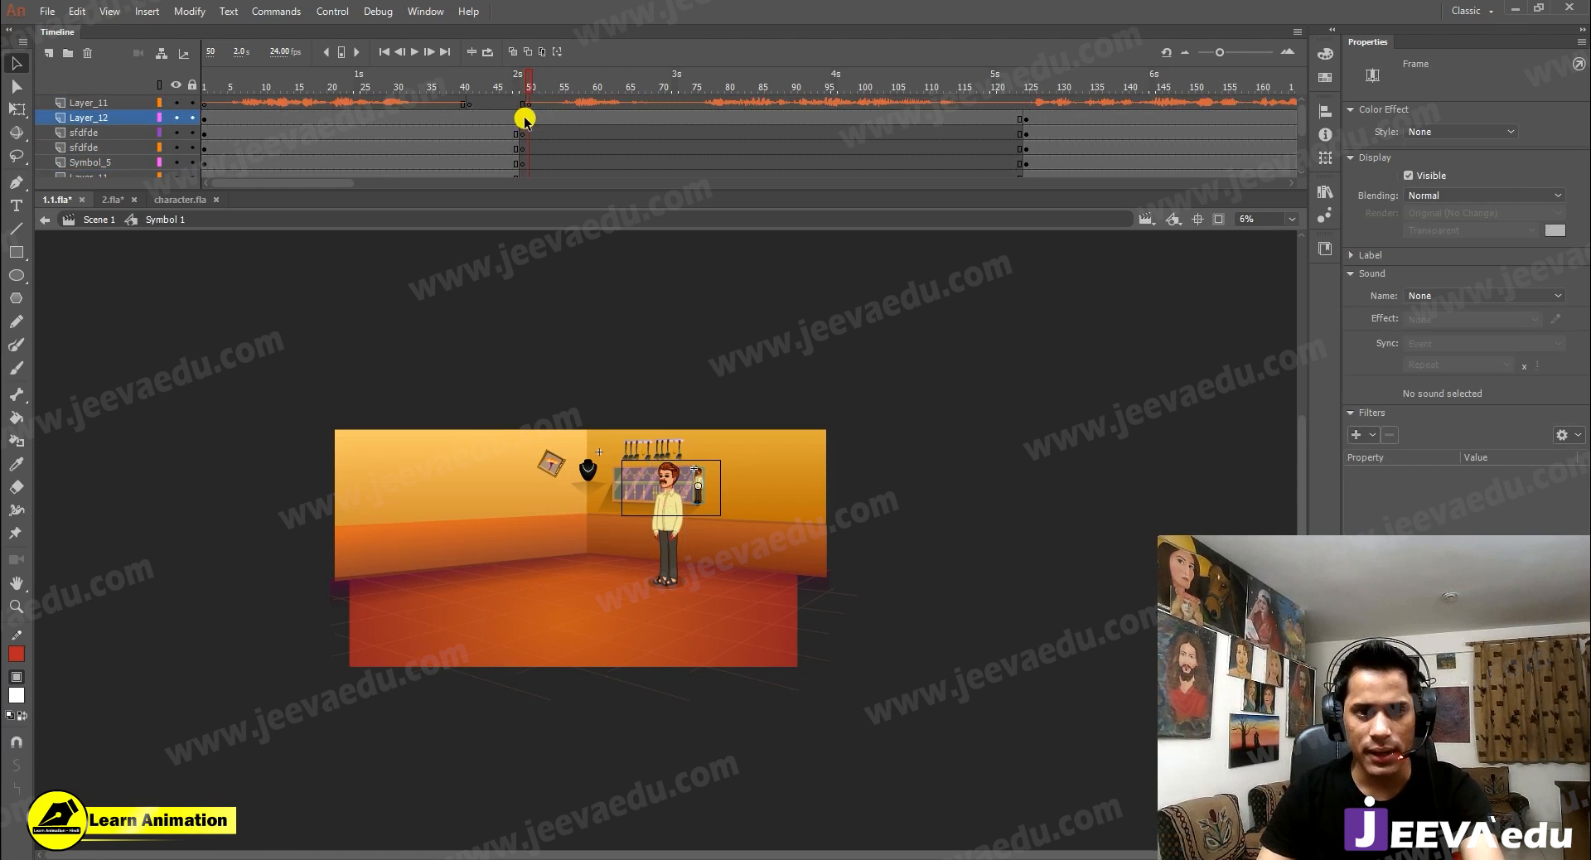
{"action": "left_click", "coordinate": [523, 119]}
{"action": "key", "text": "F7"}
{"action": "scroll", "coordinate": [564, 141], "scroll_direction": "down", "scroll_amount": 3}
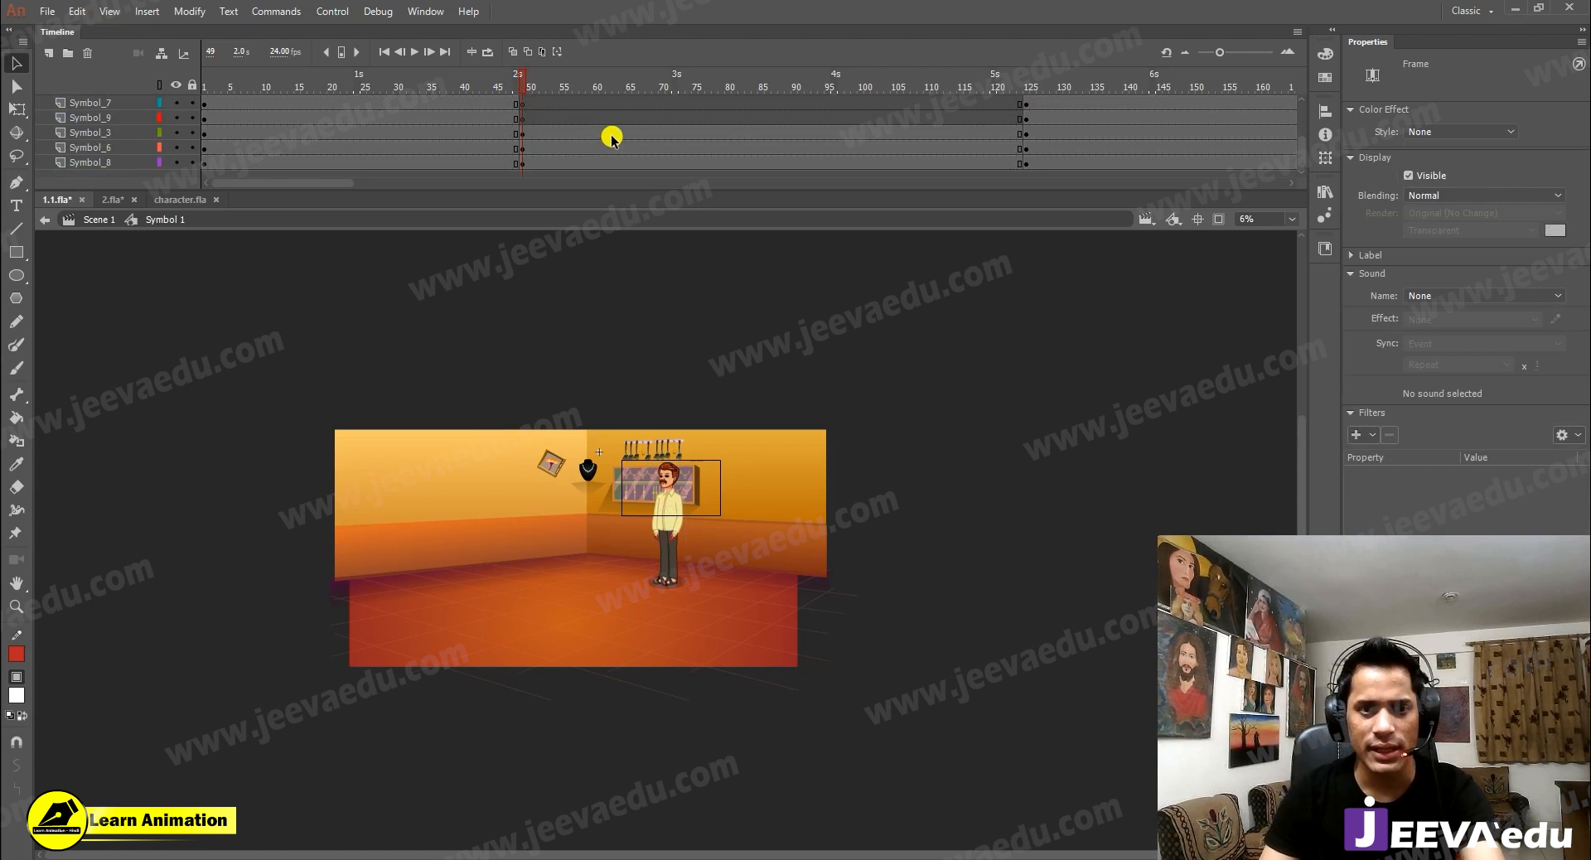
Step: Reposition the Symbol_6 and Symbol_8 background artwork behind the man to about X -5360, Y -332
{"action": "left_click", "coordinate": [1219, 220]}
{"action": "left_click", "coordinate": [608, 583]}
{"action": "left_click", "coordinate": [637, 513], "text": "ctrl"}
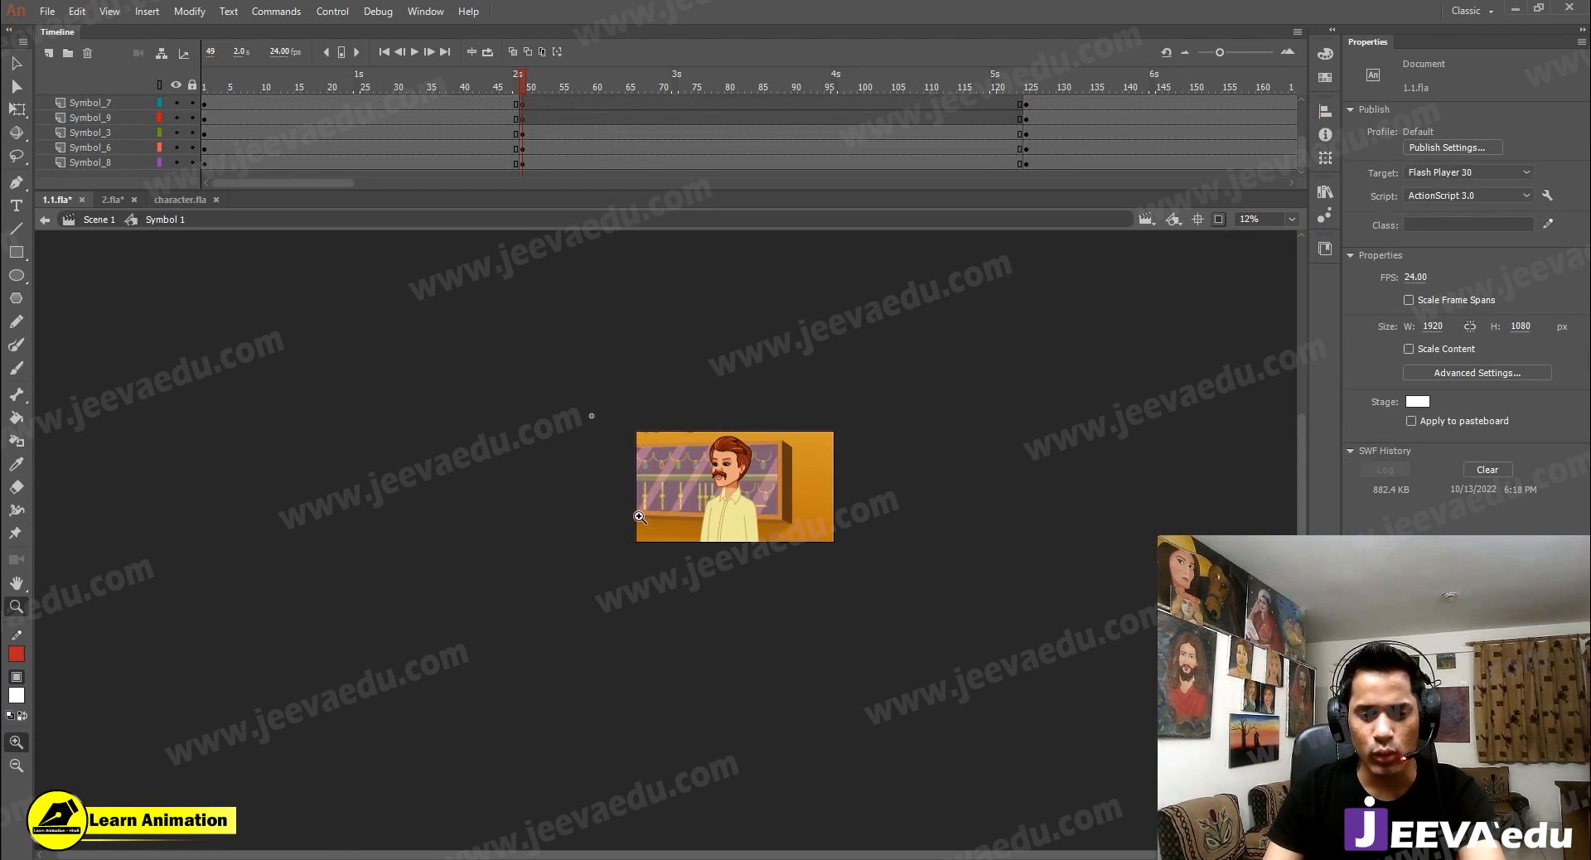
{"action": "left_click", "coordinate": [661, 527], "text": "ctrl"}
{"action": "left_click", "coordinate": [868, 462]}
{"action": "left_click", "coordinate": [952, 449], "text": "shift"}
{"action": "left_click_drag", "start_coordinate": [928, 476], "coordinate": [877, 501]}
{"action": "left_click", "coordinate": [516, 81]}
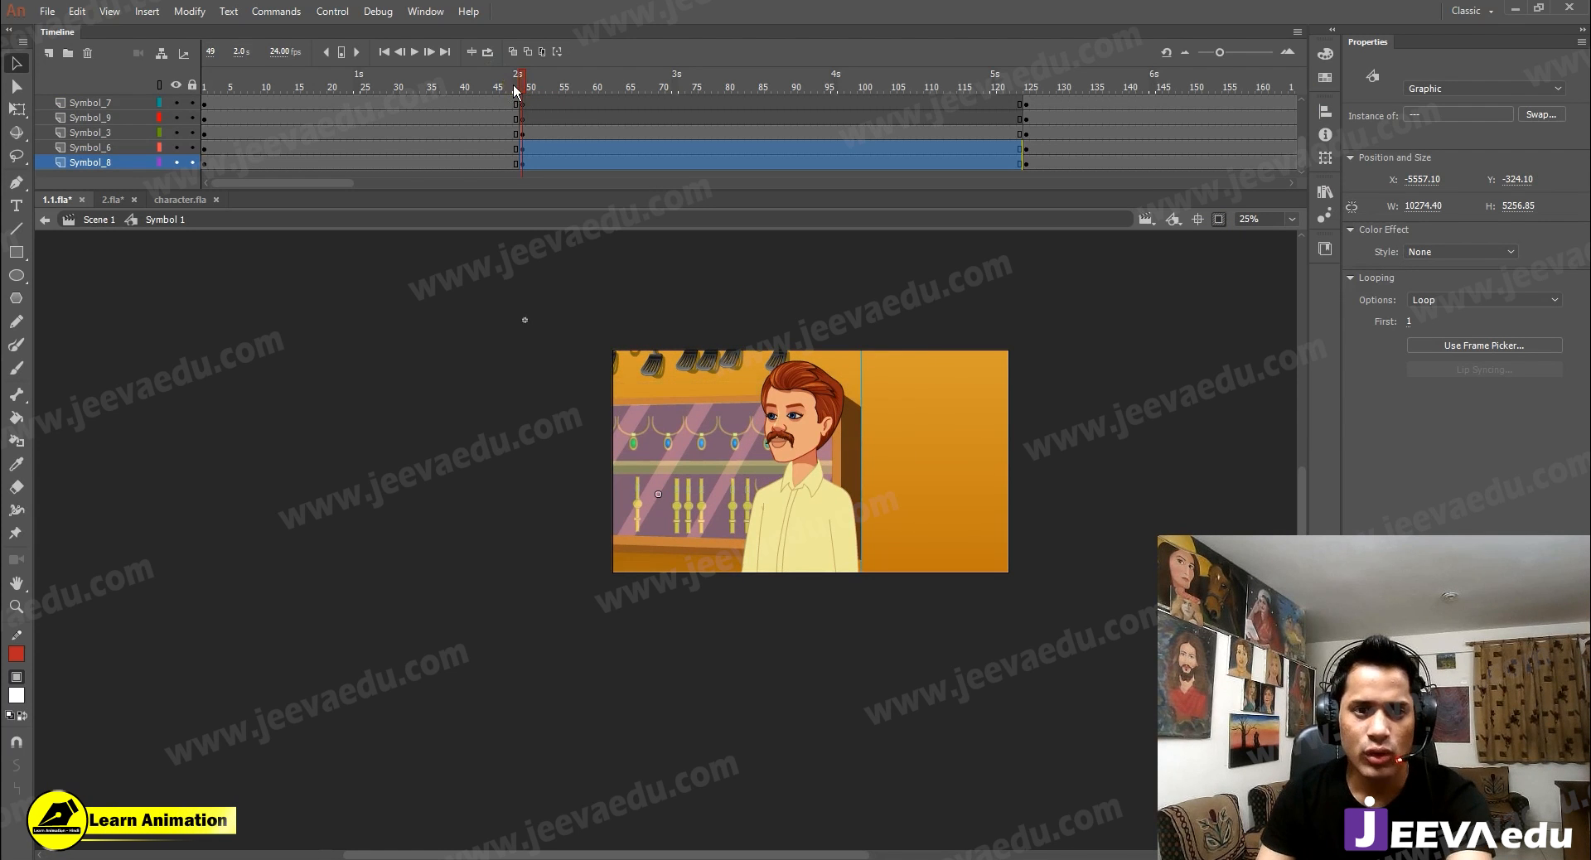
{"action": "left_click_drag", "start_coordinate": [510, 82], "coordinate": [543, 89]}
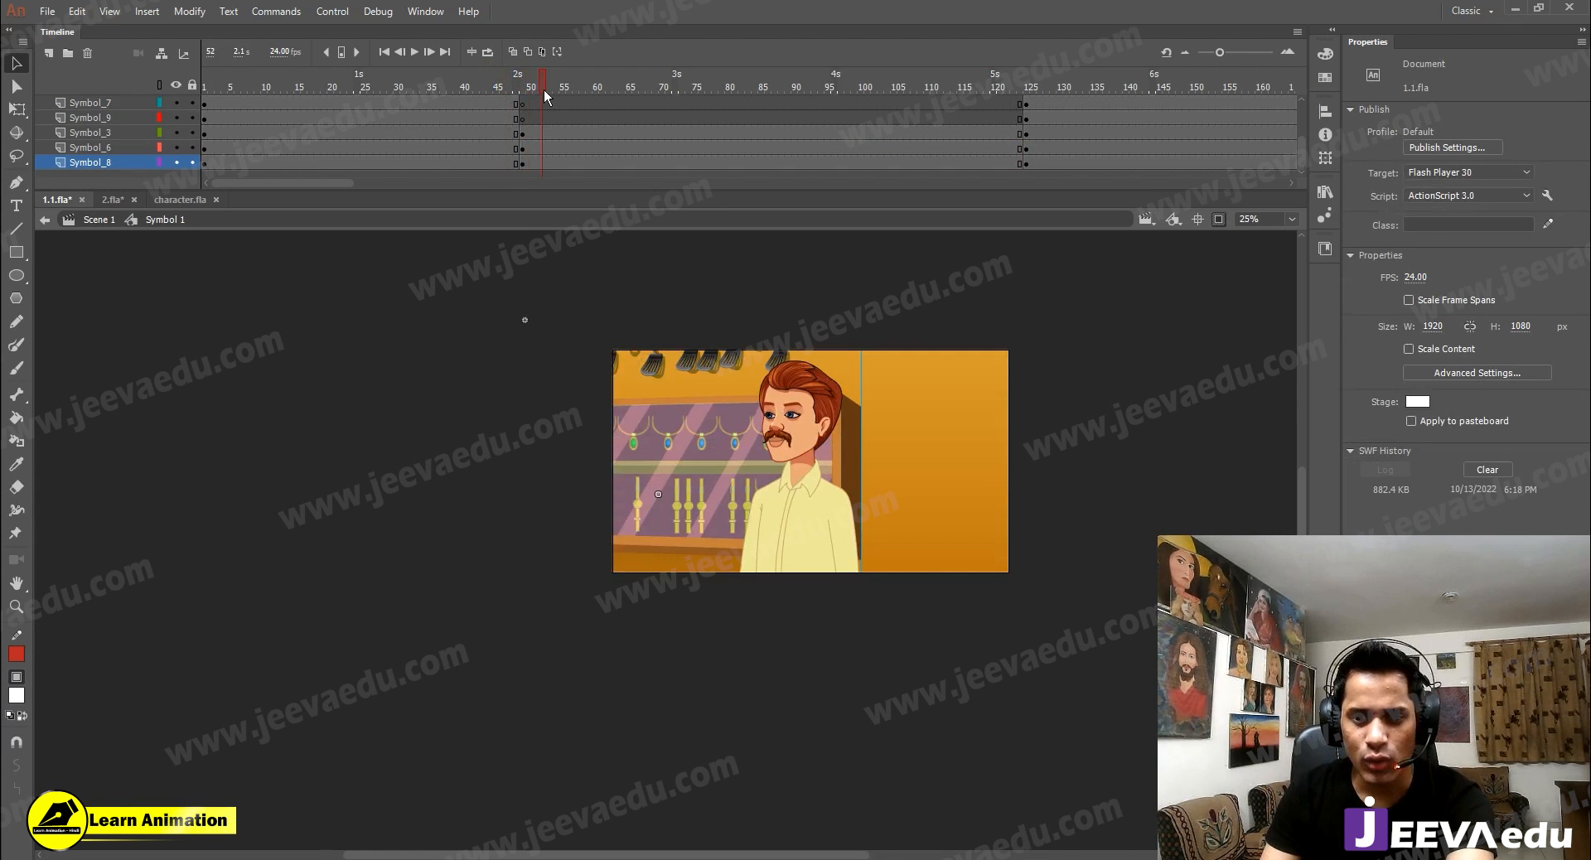
{"action": "left_click", "coordinate": [862, 456]}
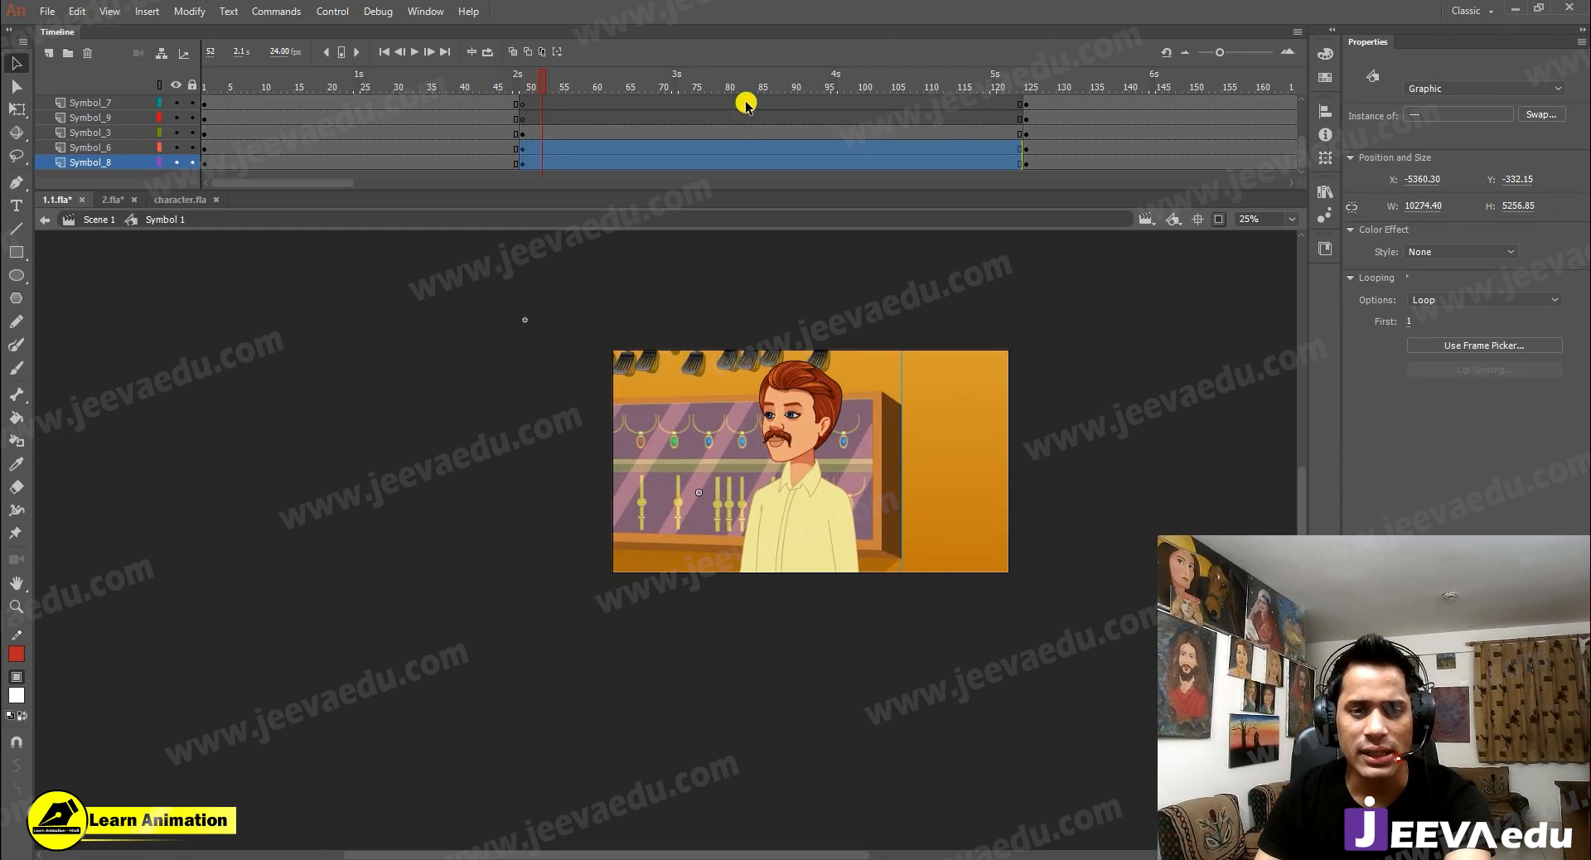
Step: Play the close-up shot and review how the man is framed against the background
{"action": "key", "text": "Return"}
{"action": "key", "text": "Return"}
{"action": "left_click", "coordinate": [813, 474], "text": "ctrl"}
{"action": "left_click_drag", "start_coordinate": [837, 542], "coordinate": [878, 548]}
{"action": "scroll", "coordinate": [645, 137], "scroll_direction": "down", "scroll_amount": 3}
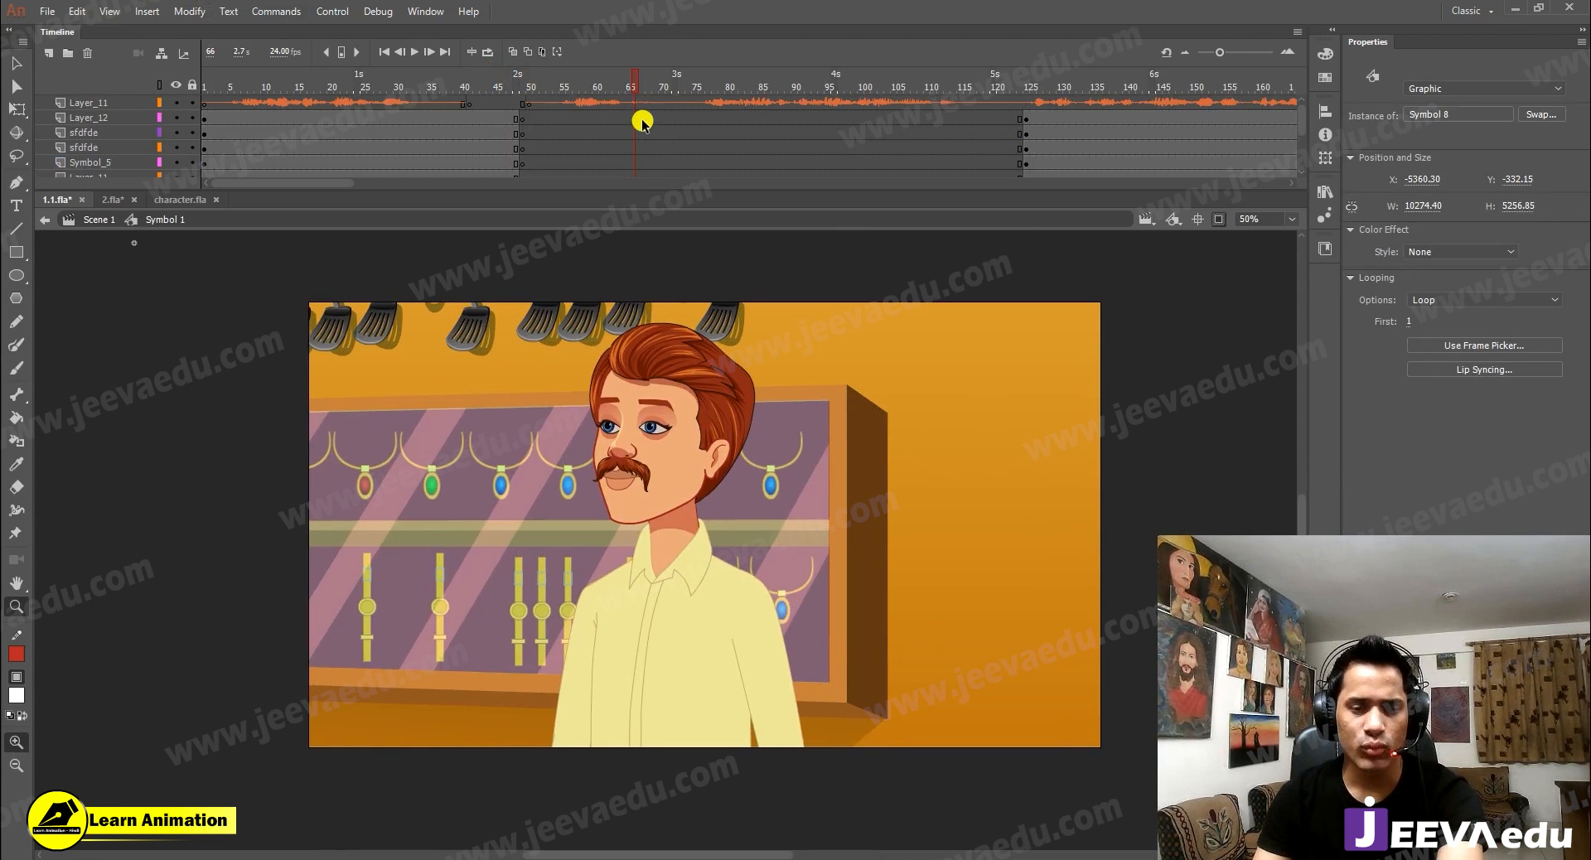
{"action": "key", "text": "Return"}
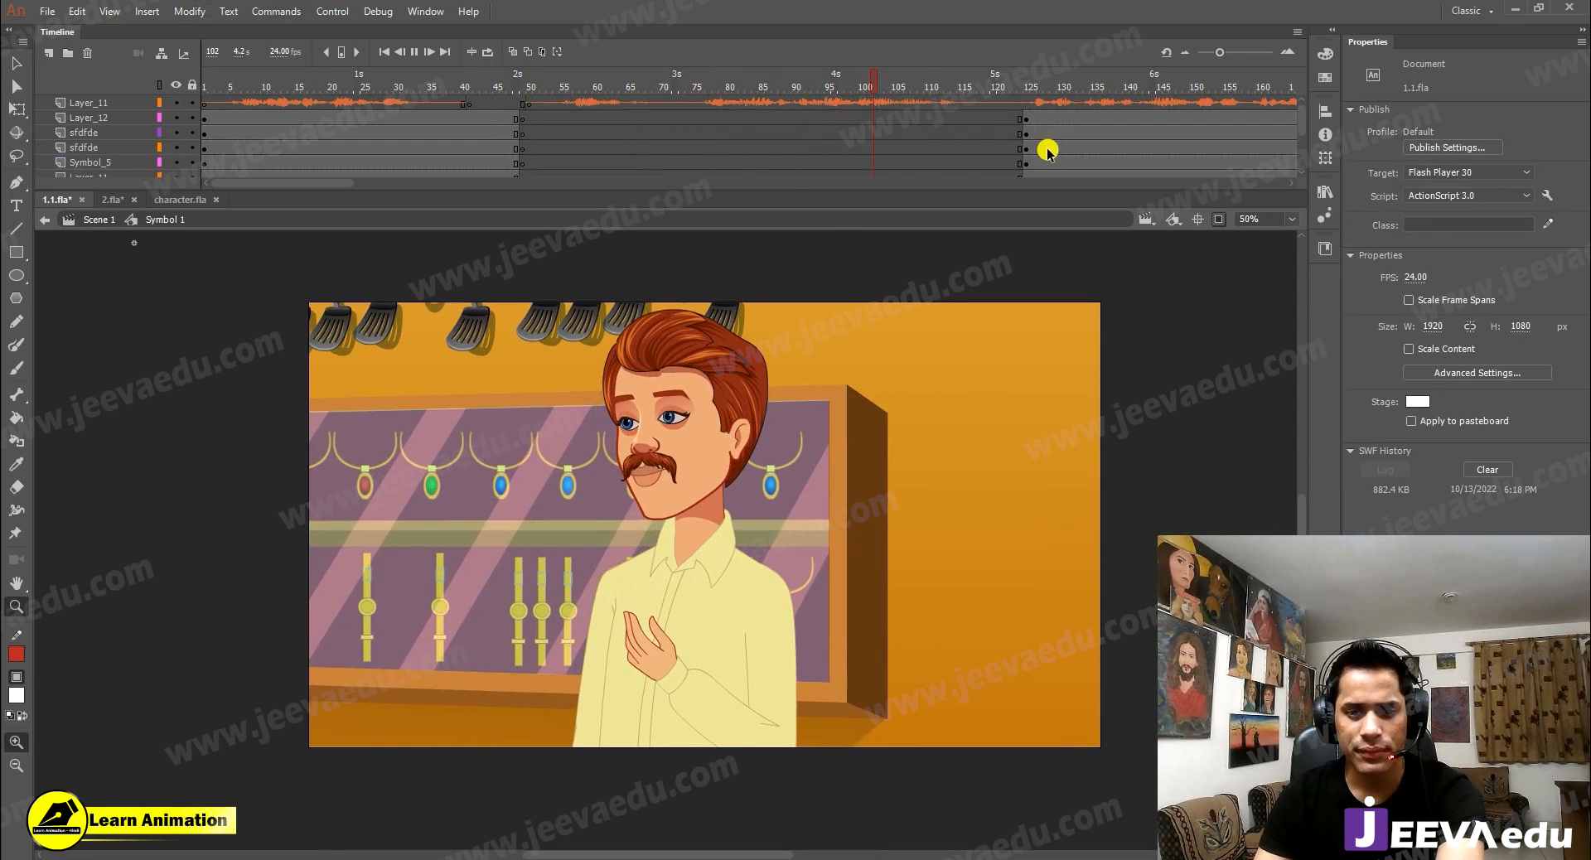
{"action": "key", "text": "Return"}
Step: Insert keyframes at frame 124 on the Symbol_3, Symbol_6 and Symbol_8 layers and apply classic tweens to their close-up spans
{"action": "scroll", "coordinate": [1012, 143], "scroll_direction": "down", "scroll_amount": 1}
{"action": "scroll", "coordinate": [1019, 157], "scroll_direction": "down", "scroll_amount": 1}
{"action": "scroll", "coordinate": [1022, 158], "scroll_direction": "up", "scroll_amount": 1}
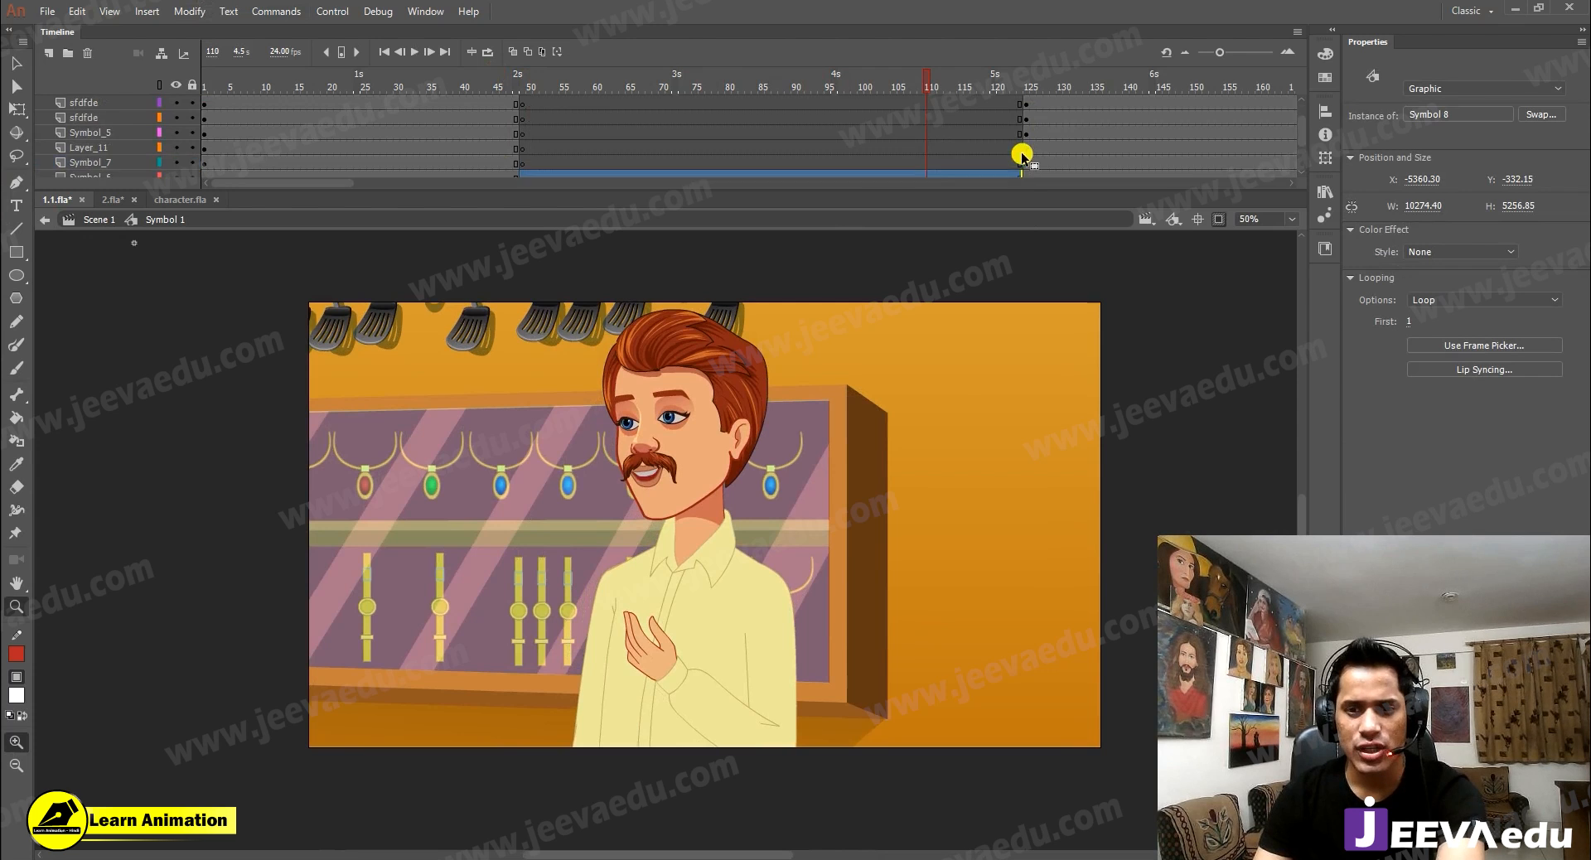
{"action": "scroll", "coordinate": [1022, 154], "scroll_direction": "down", "scroll_amount": 3}
{"action": "left_click_drag", "start_coordinate": [1021, 134], "coordinate": [963, 150]}
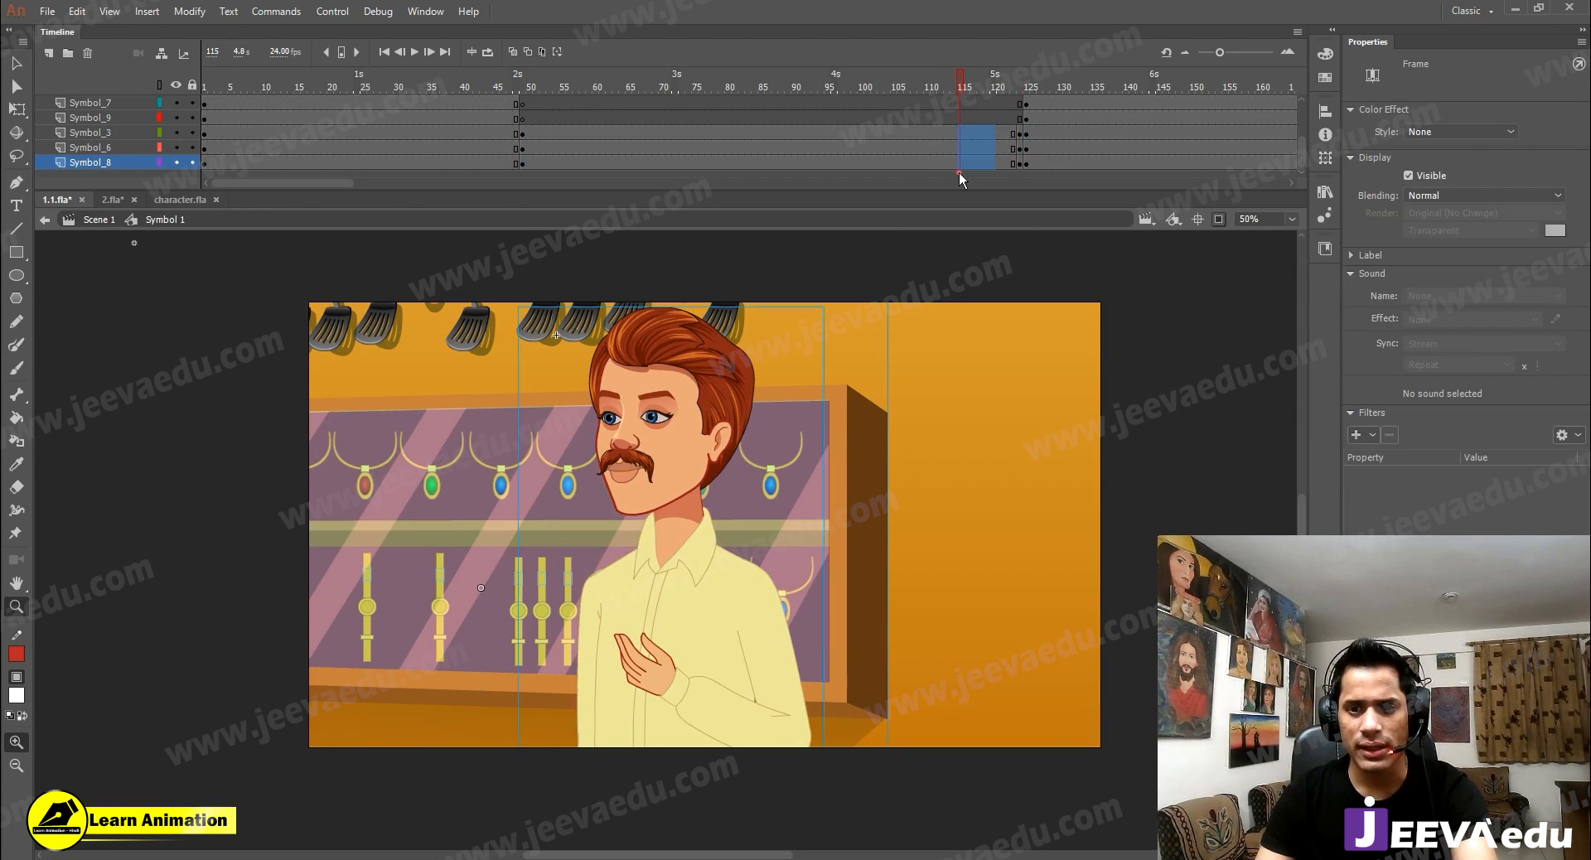
{"action": "right_click", "coordinate": [990, 155]}
{"action": "left_click", "coordinate": [1025, 199]}
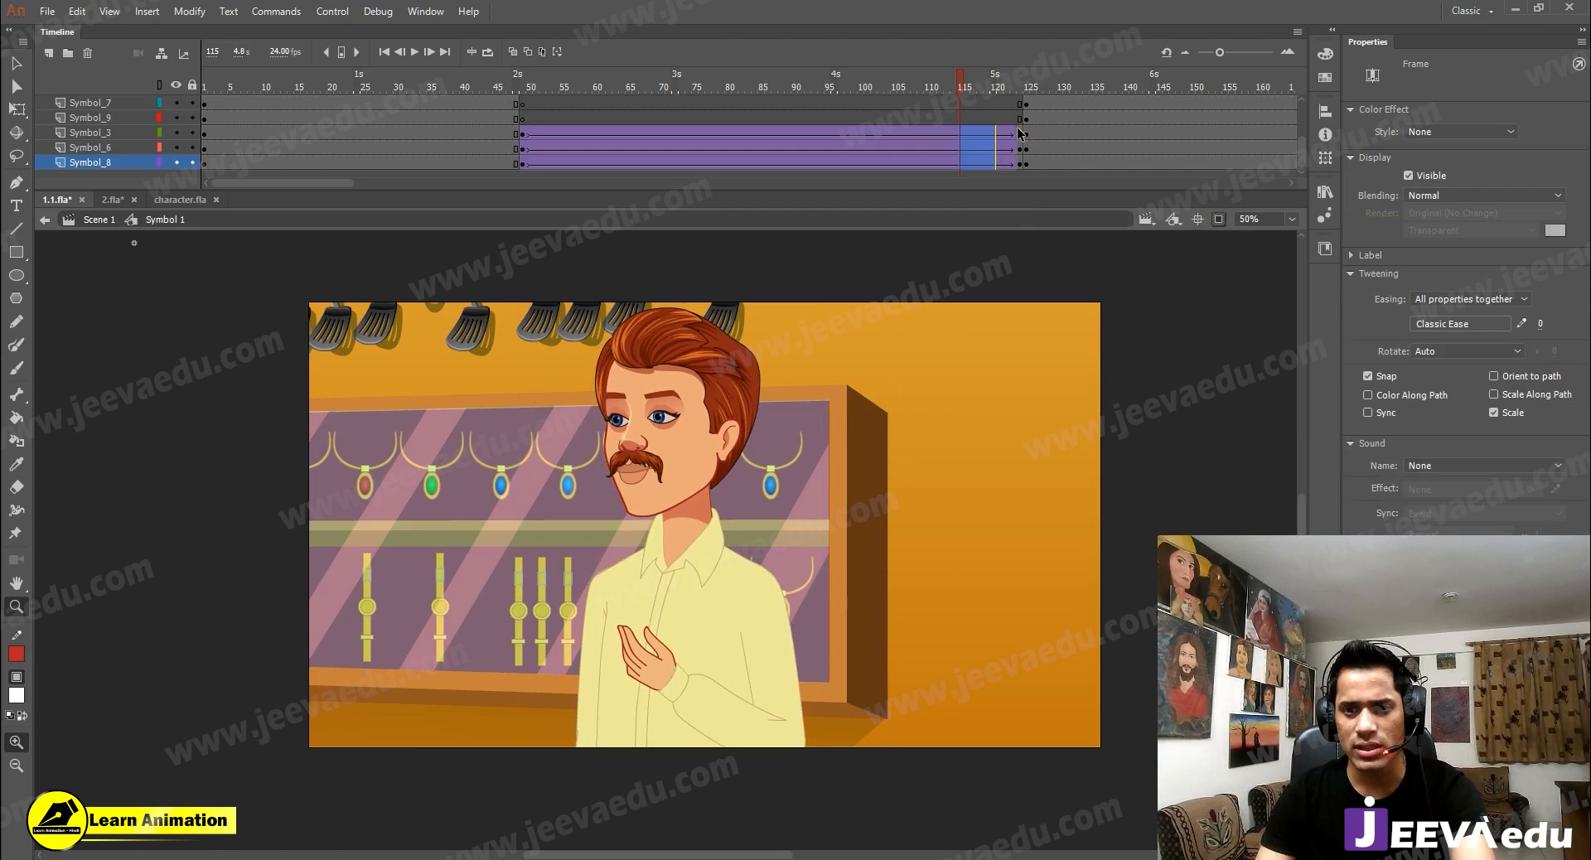
Step: Scale the close-up artwork at frame 124 by 104% and reposition it to about X -5624, Y -319
{"action": "left_click", "coordinate": [1022, 163]}
{"action": "key", "text": "ctrl+alt+s"}
{"action": "type", "text": "104"}
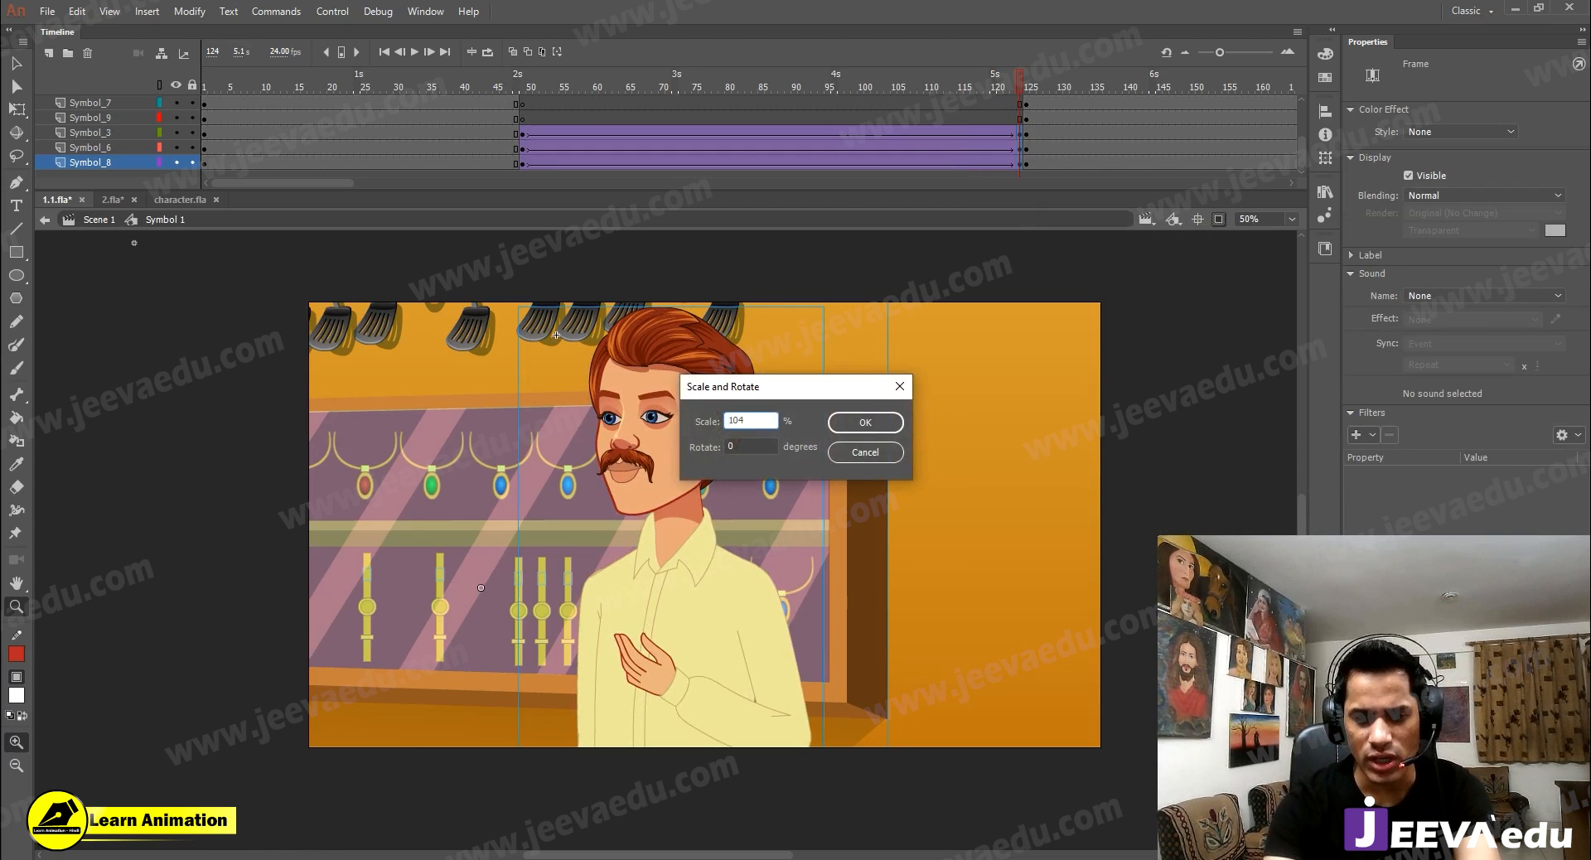
{"action": "key", "text": "Return"}
{"action": "key", "text": "v"}
{"action": "left_click_drag", "start_coordinate": [710, 433], "coordinate": [684, 479]}
Step: Scrub through the tweened close-up and nudge the artwork at frame 124 slightly upward
{"action": "left_click", "coordinate": [823, 78]}
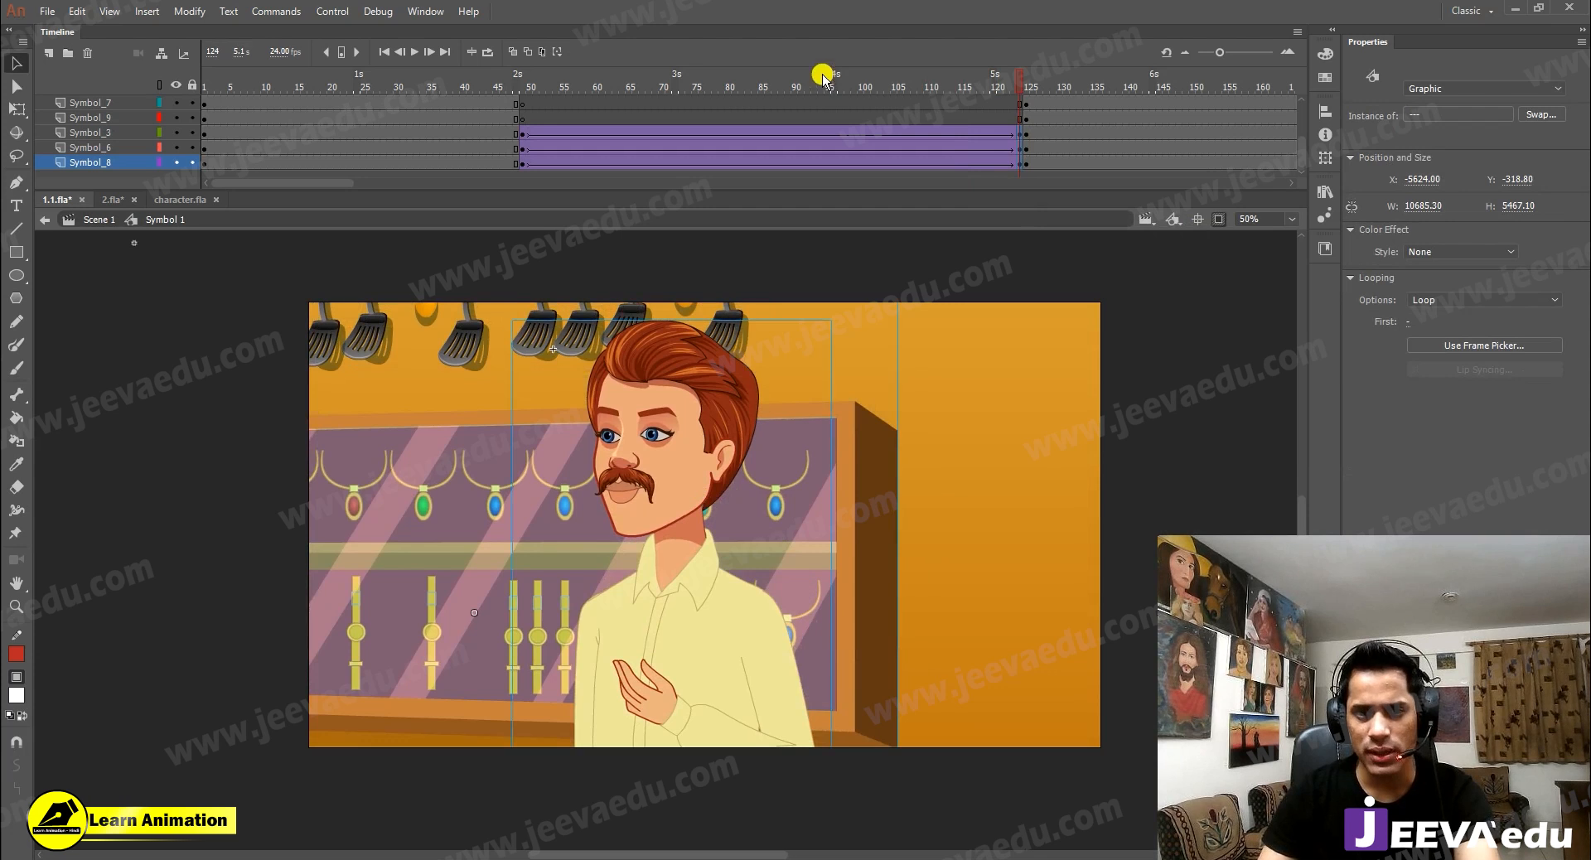
{"action": "left_click_drag", "start_coordinate": [633, 107], "coordinate": [946, 100]}
{"action": "left_click", "coordinate": [1019, 133]}
{"action": "left_click", "coordinate": [1020, 164]}
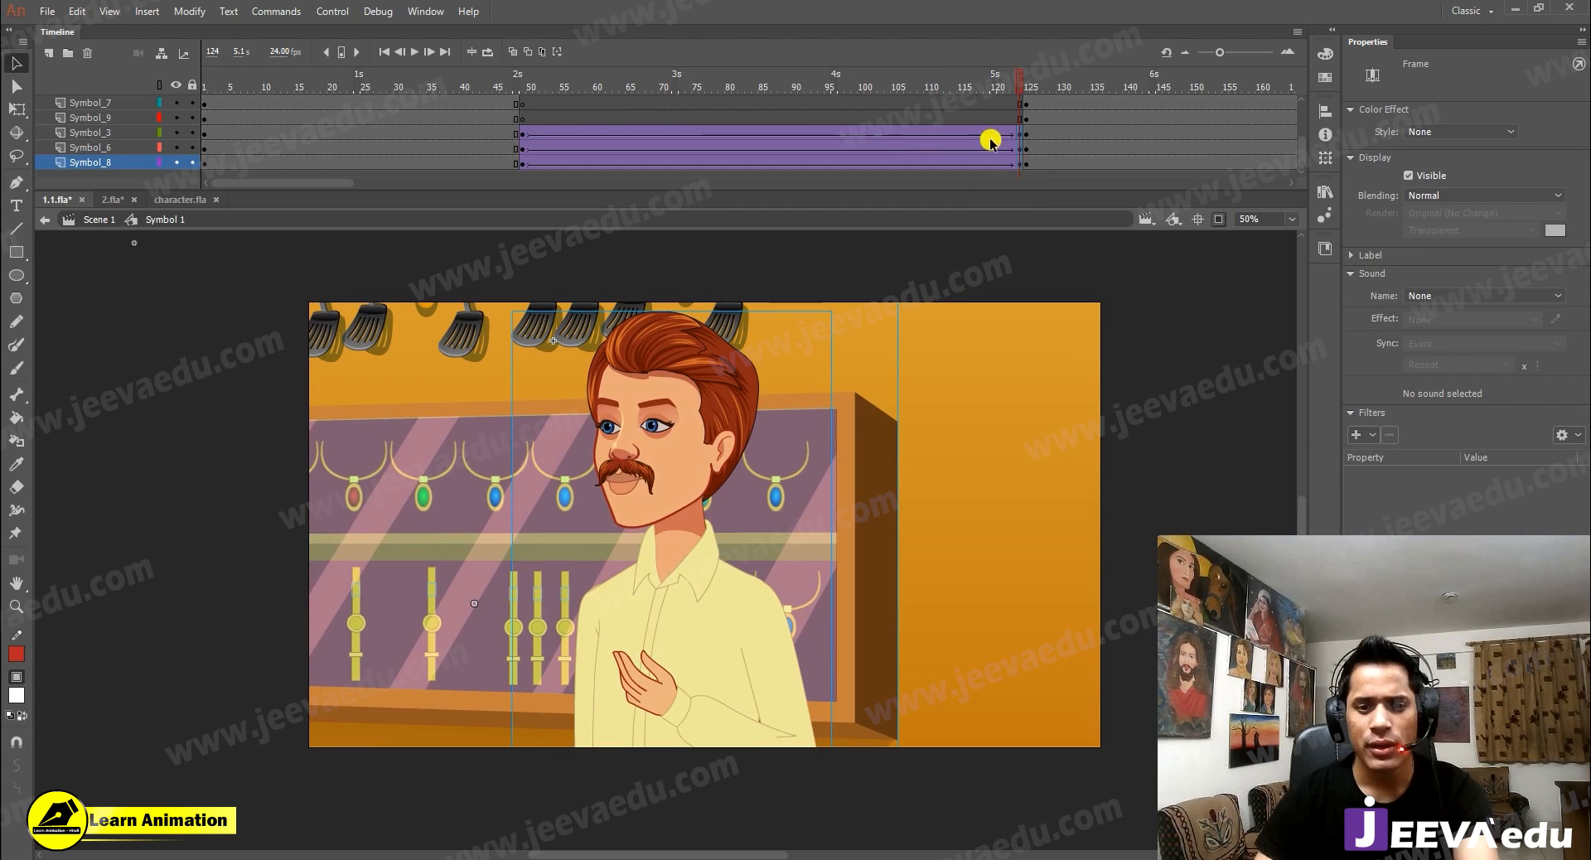
{"action": "left_click_drag", "start_coordinate": [583, 121], "coordinate": [937, 122]}
{"action": "left_click_drag", "start_coordinate": [937, 122], "coordinate": [1027, 119]}
Step: Play the animation from the end of the close-up into the wide shop shot, stopping at frame 196
{"action": "scroll", "coordinate": [1060, 145], "scroll_direction": "up", "scroll_amount": 1}
{"action": "scroll", "coordinate": [1060, 145], "scroll_direction": "up", "scroll_amount": 2}
{"action": "key", "text": "Return"}
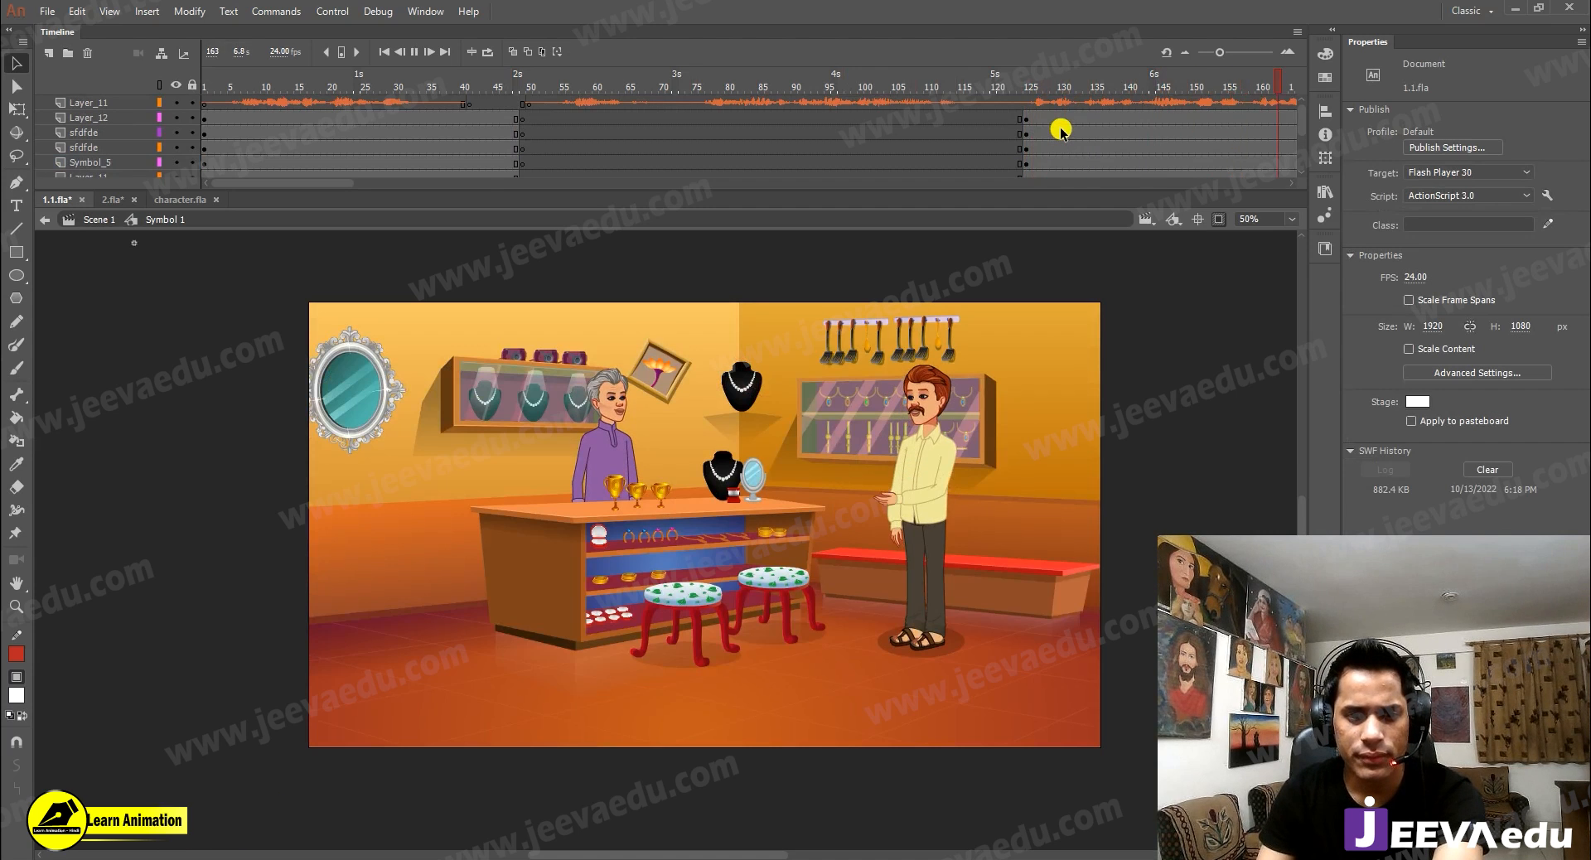
{"action": "key", "text": "Return"}
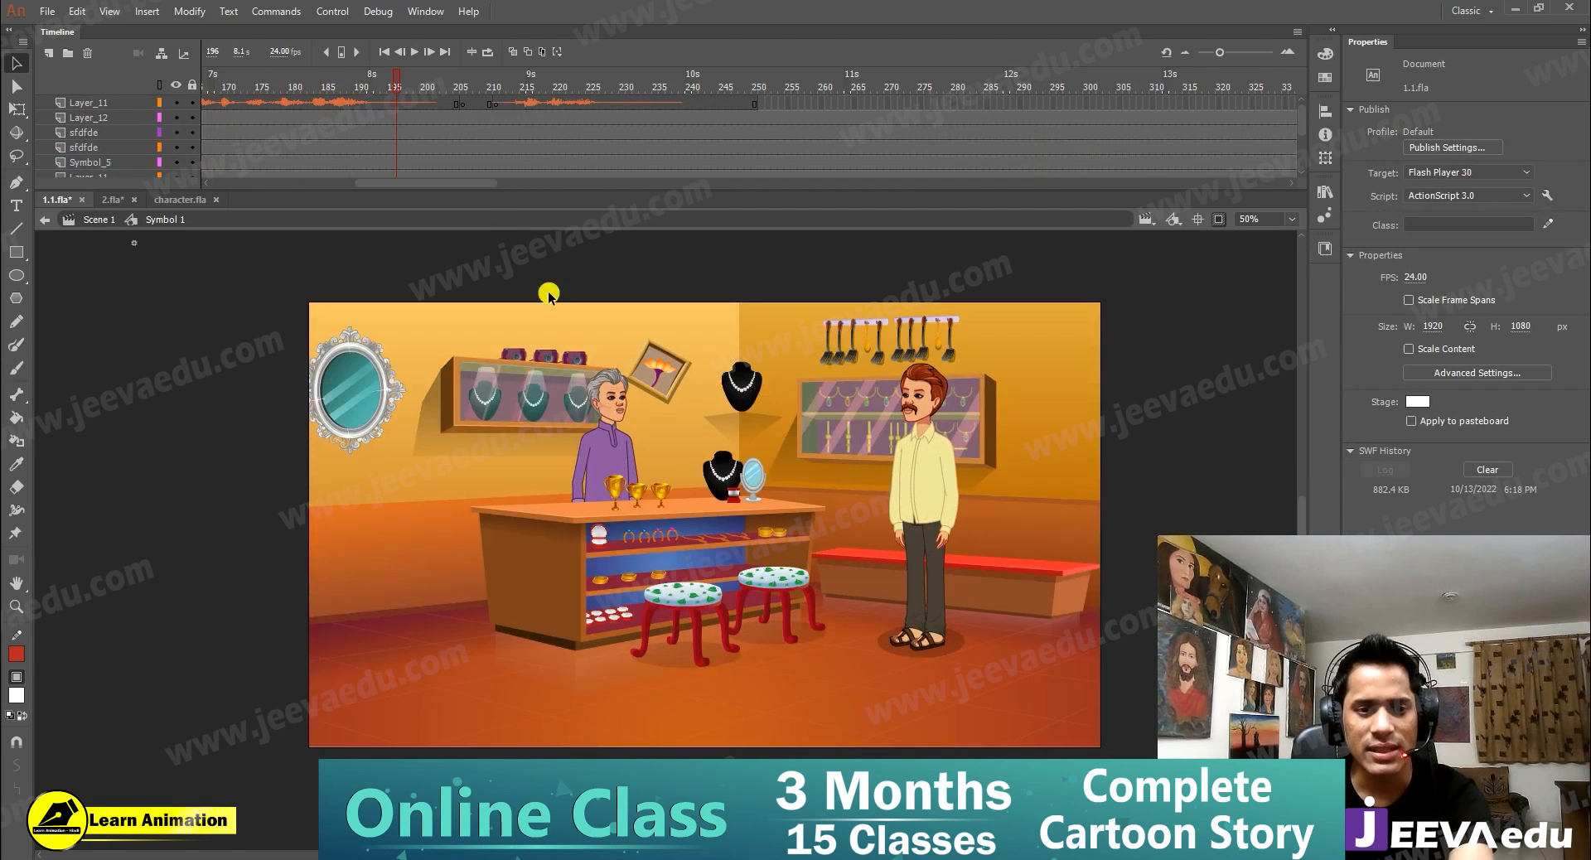
Step: Set the looping first frame of the purple-shirted man's instance to 1 in the wide shot
{"action": "left_click", "coordinate": [609, 435]}
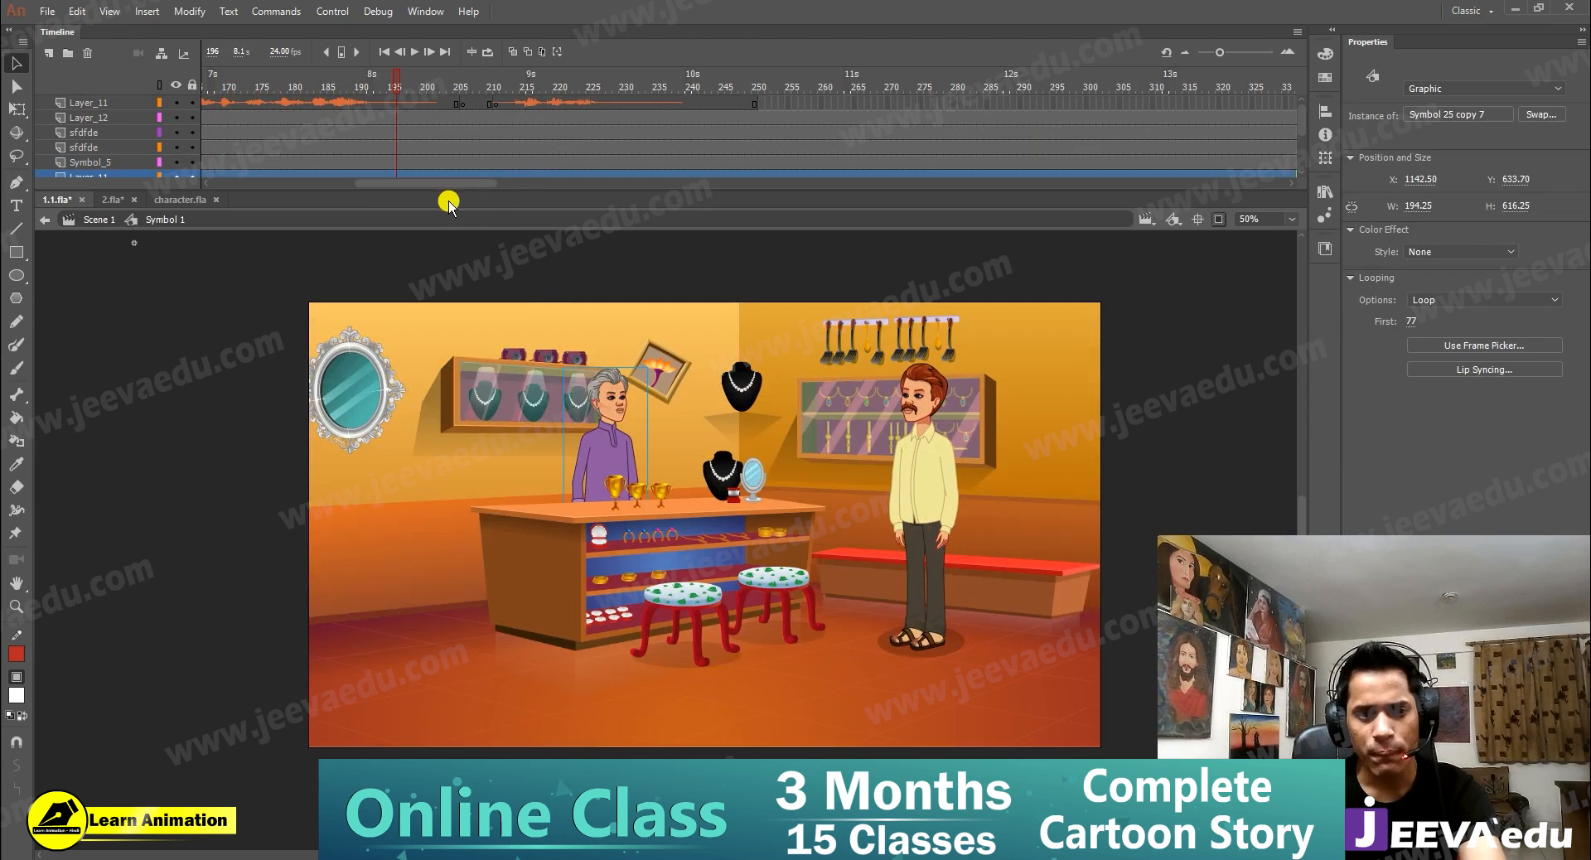
{"action": "left_click_drag", "start_coordinate": [451, 183], "coordinate": [362, 183]}
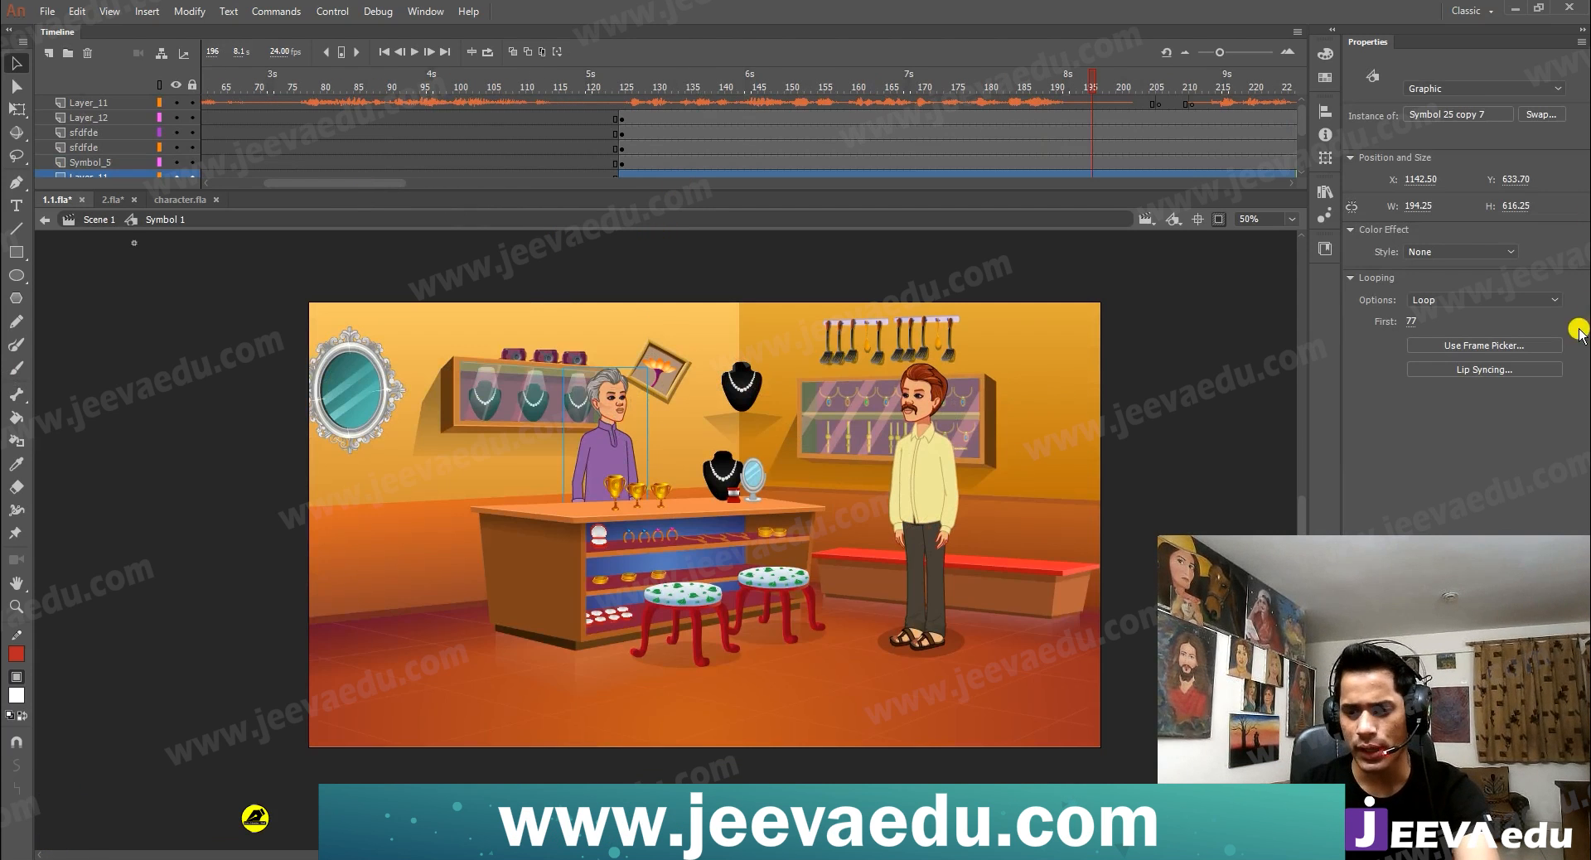
{"action": "left_click_drag", "start_coordinate": [1415, 323], "coordinate": [1193, 323]}
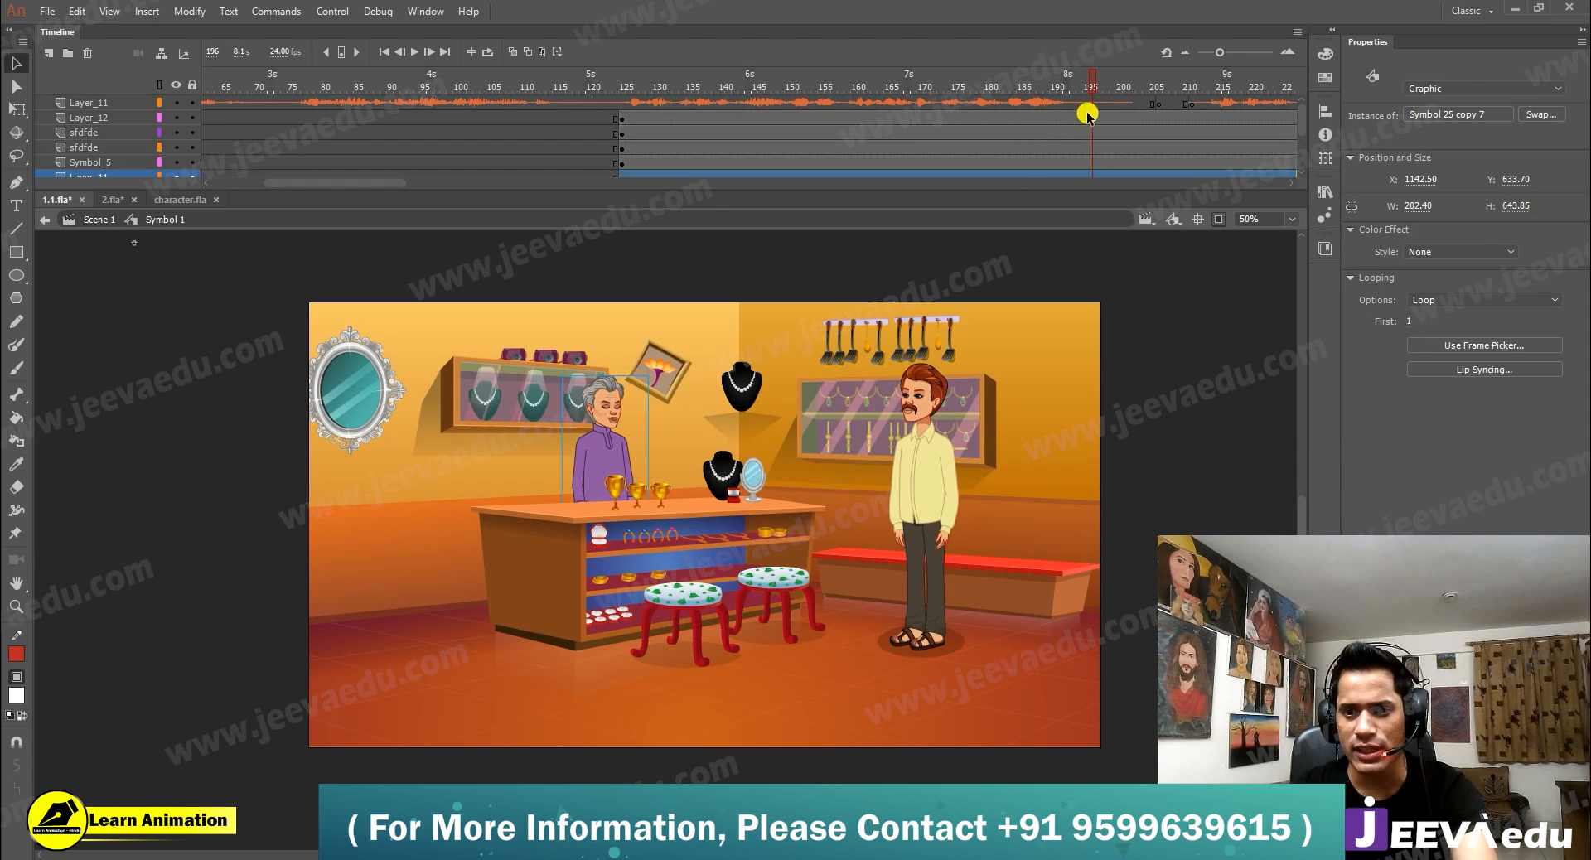
Step: Scale all scene artwork in the span from frame 125 by 150% and reposition it to frame both men
{"action": "left_click_drag", "start_coordinate": [1058, 118], "coordinate": [881, 498]}
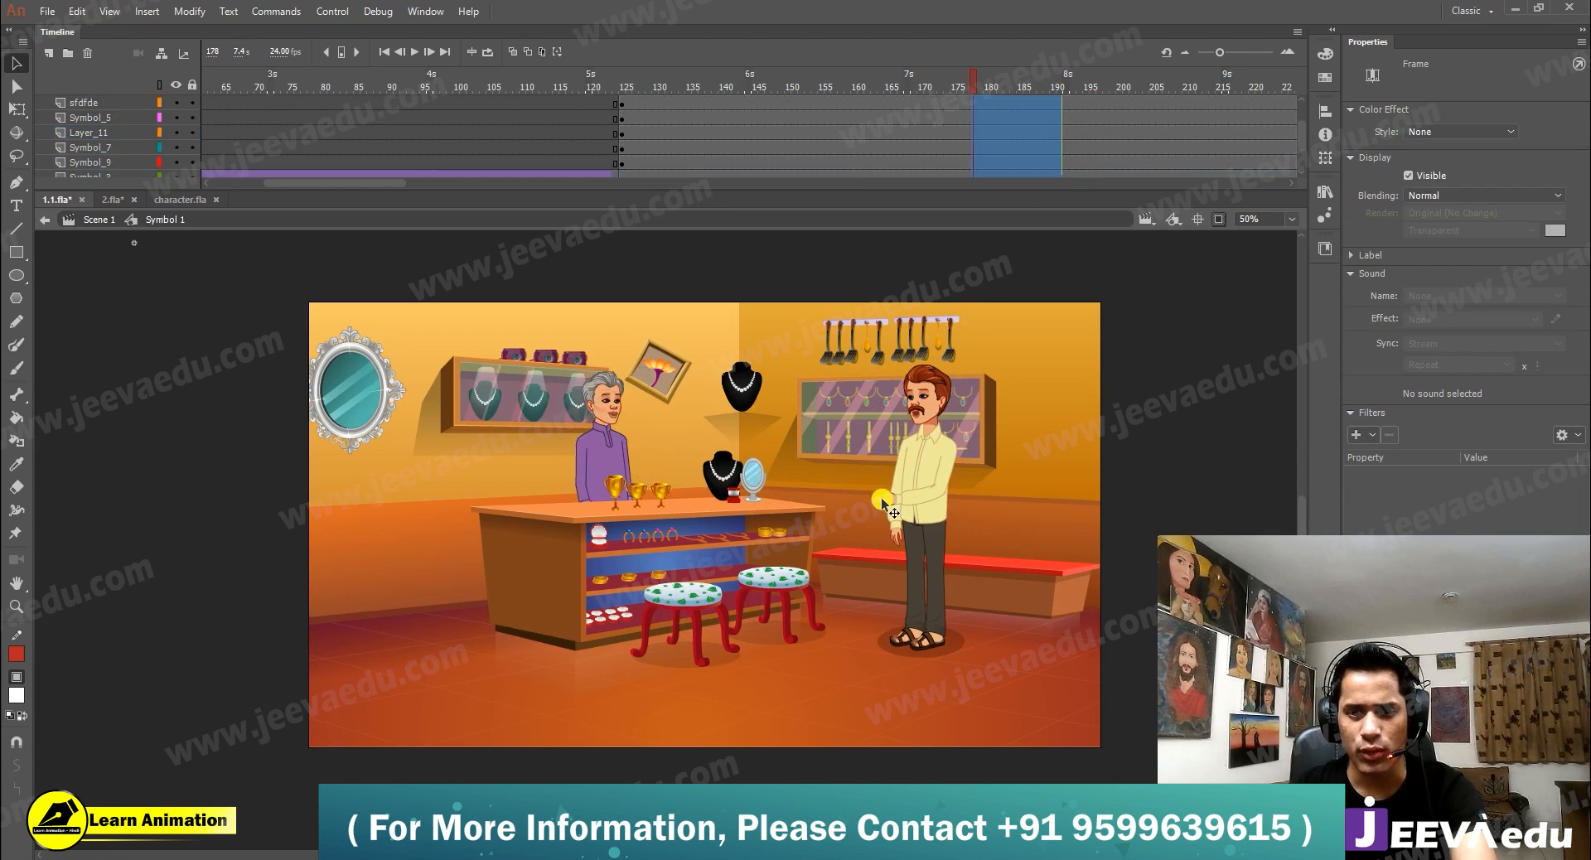
{"action": "key", "text": "ctrl+alt+s"}
{"action": "type", "text": "150"}
{"action": "key", "text": "Return"}
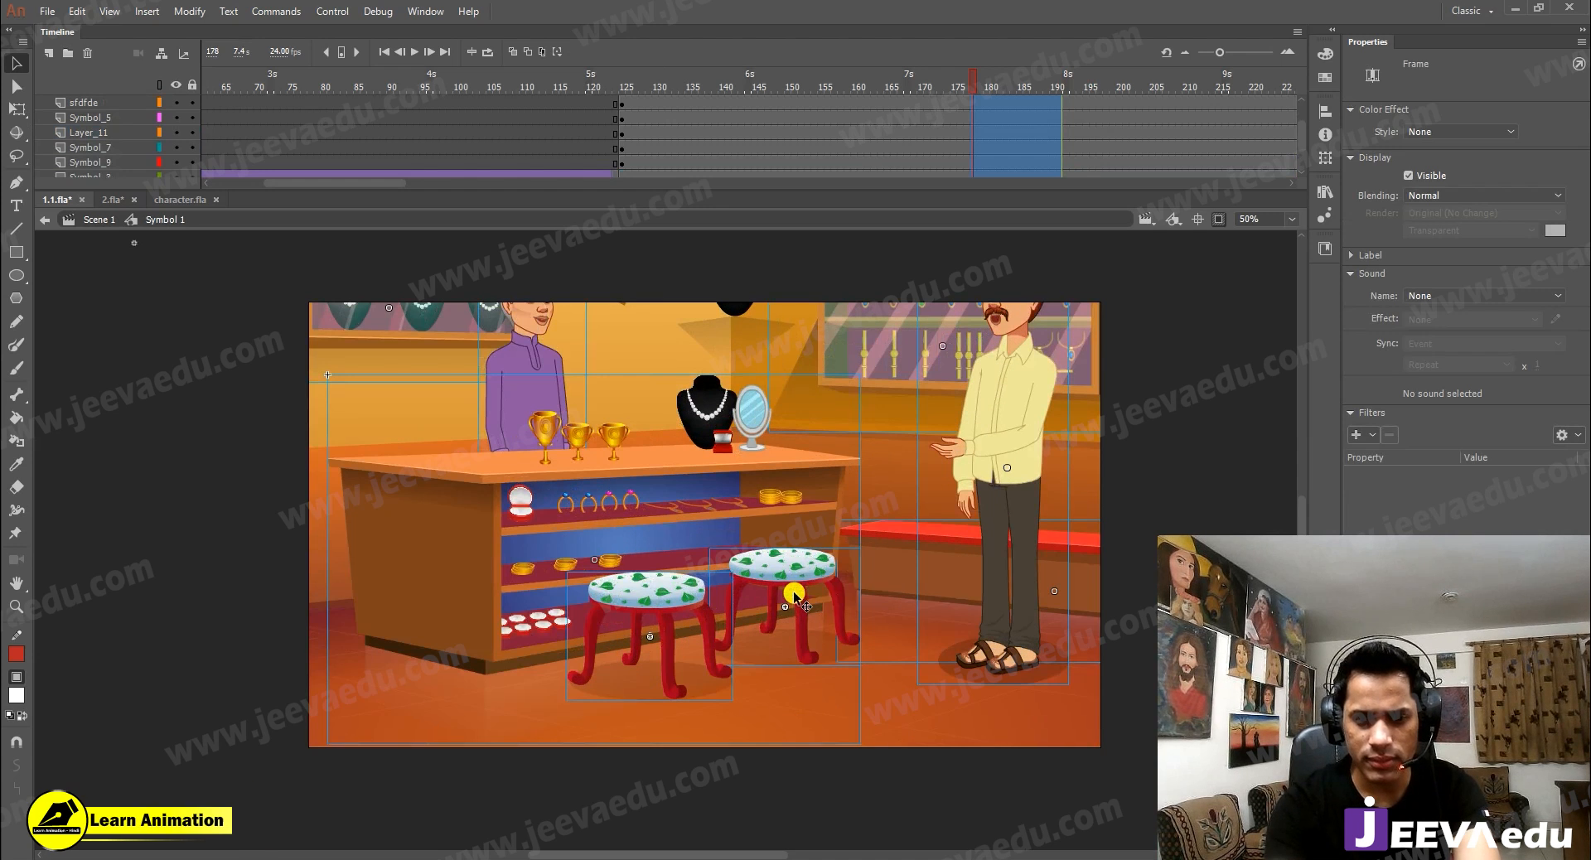
{"action": "left_click", "coordinate": [794, 595]}
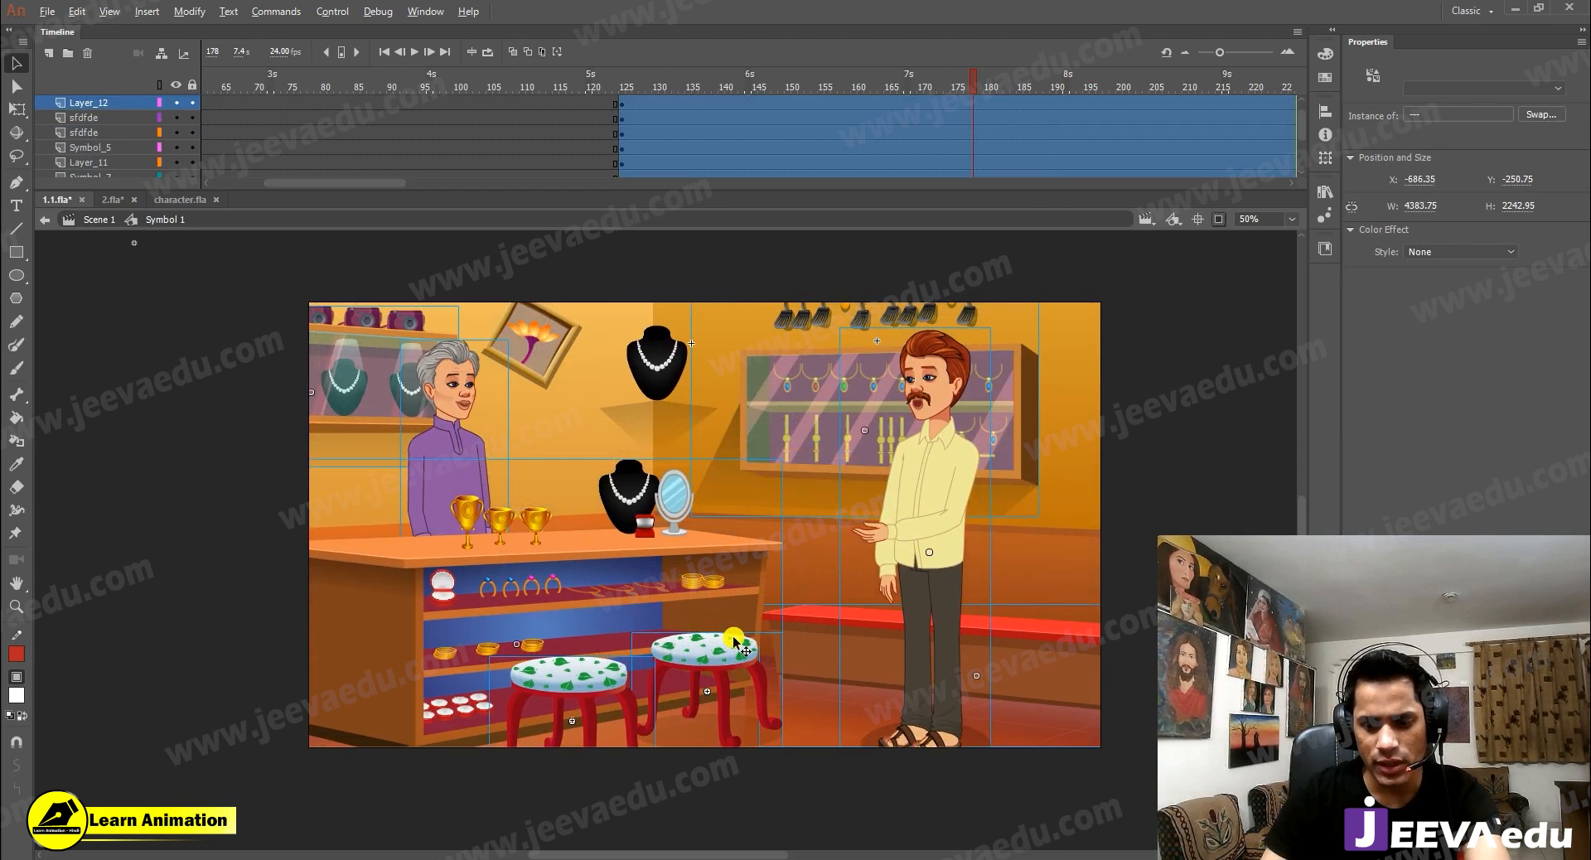
Step: Scale the scene artwork in the span from frame 125 down in two small passes and align it to the stage's top edge
{"action": "left_click", "coordinate": [735, 643]}
{"action": "key", "text": "ctrl+alt+s"}
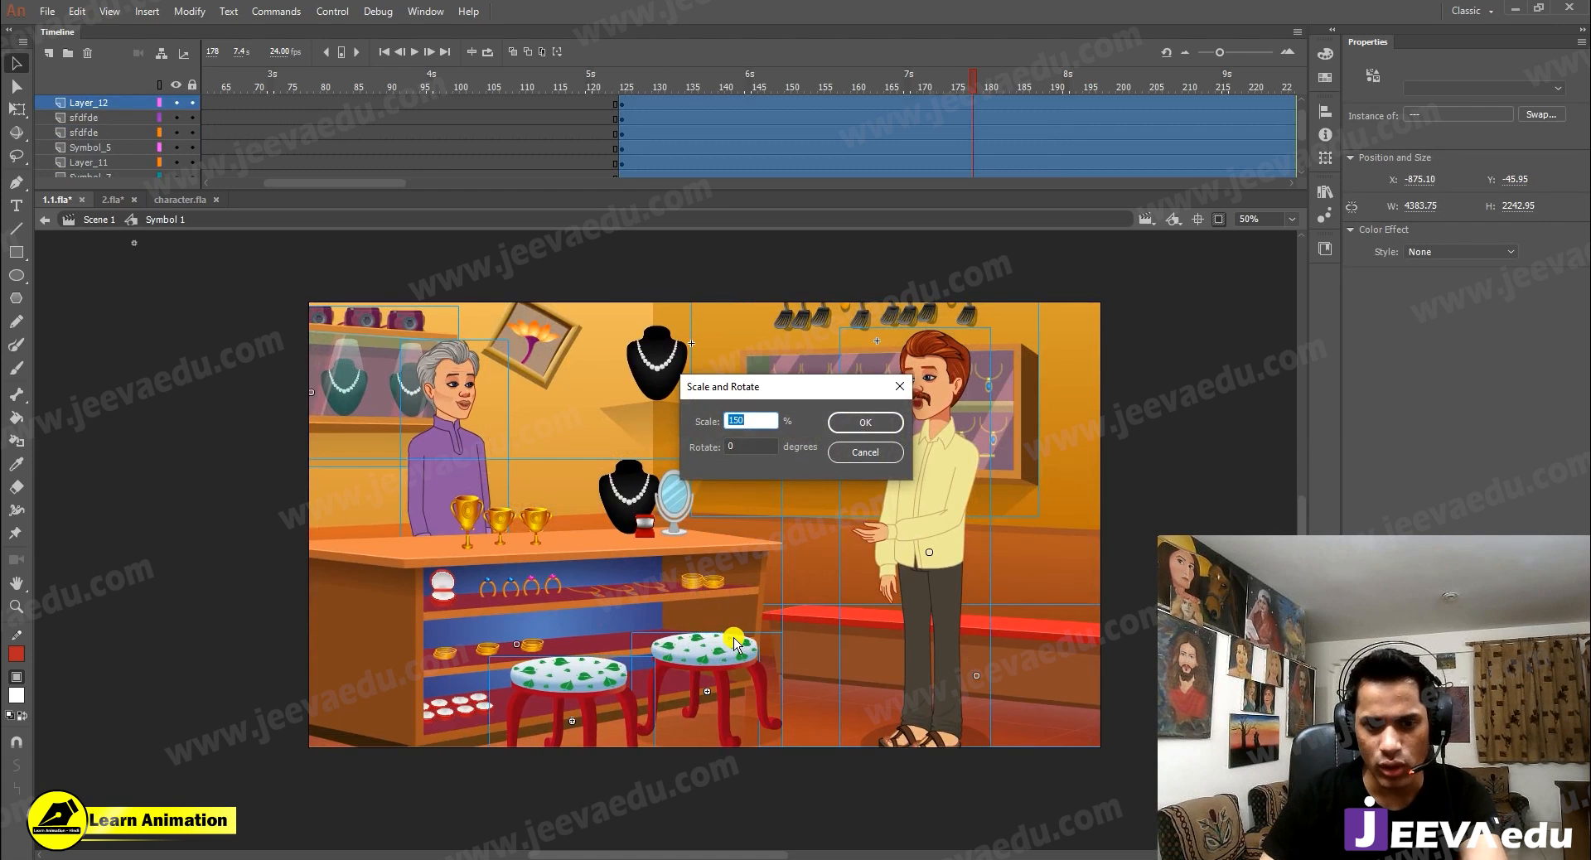
{"action": "key", "text": "Return"}
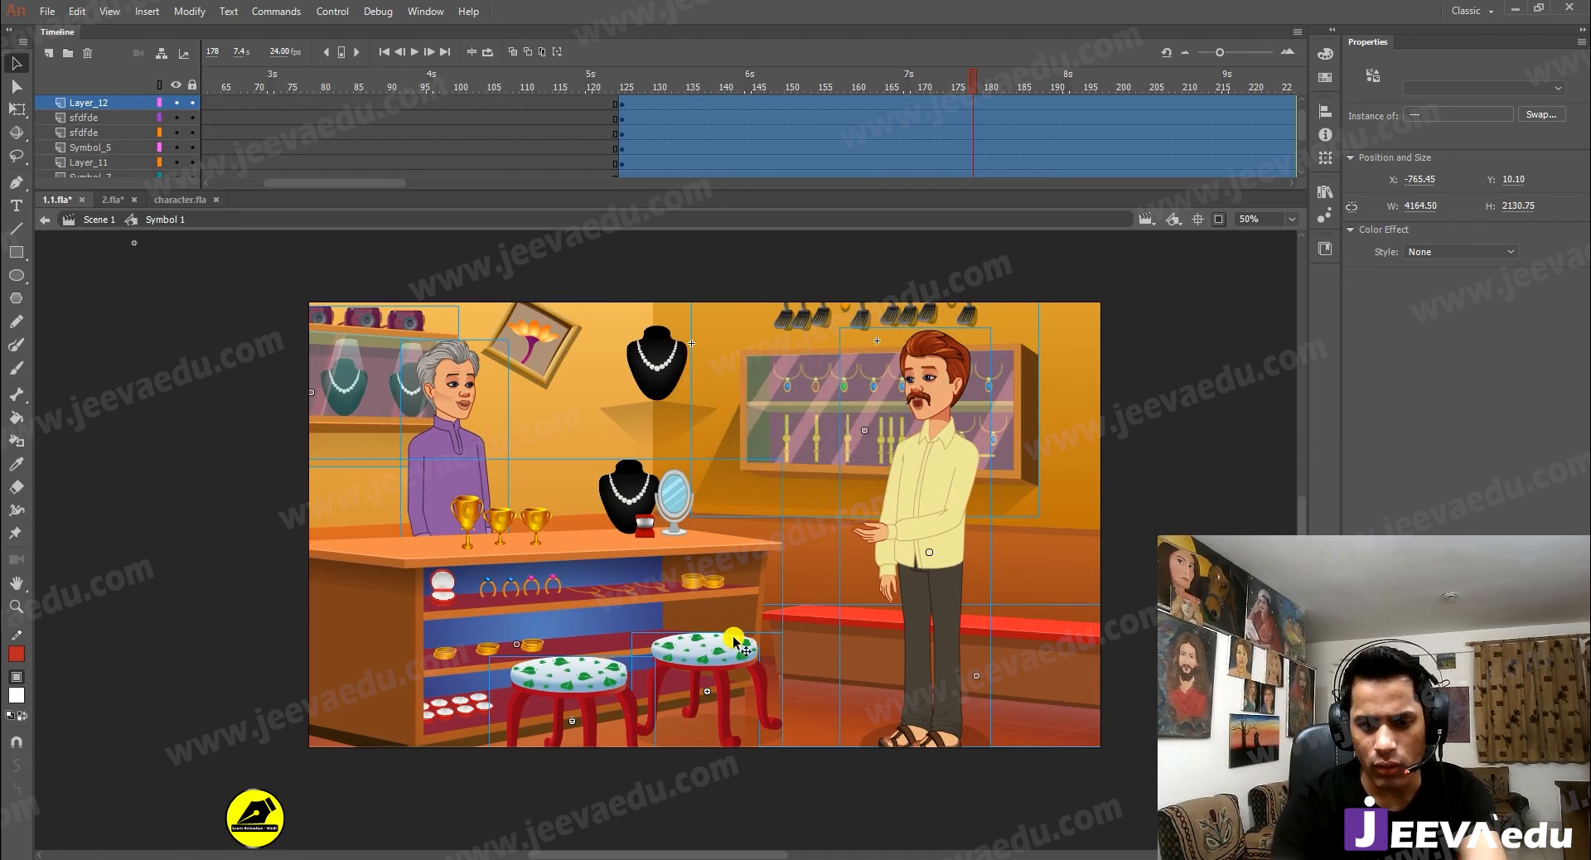
{"action": "key", "text": "ctrl+alt+s"}
{"action": "key", "text": "Return"}
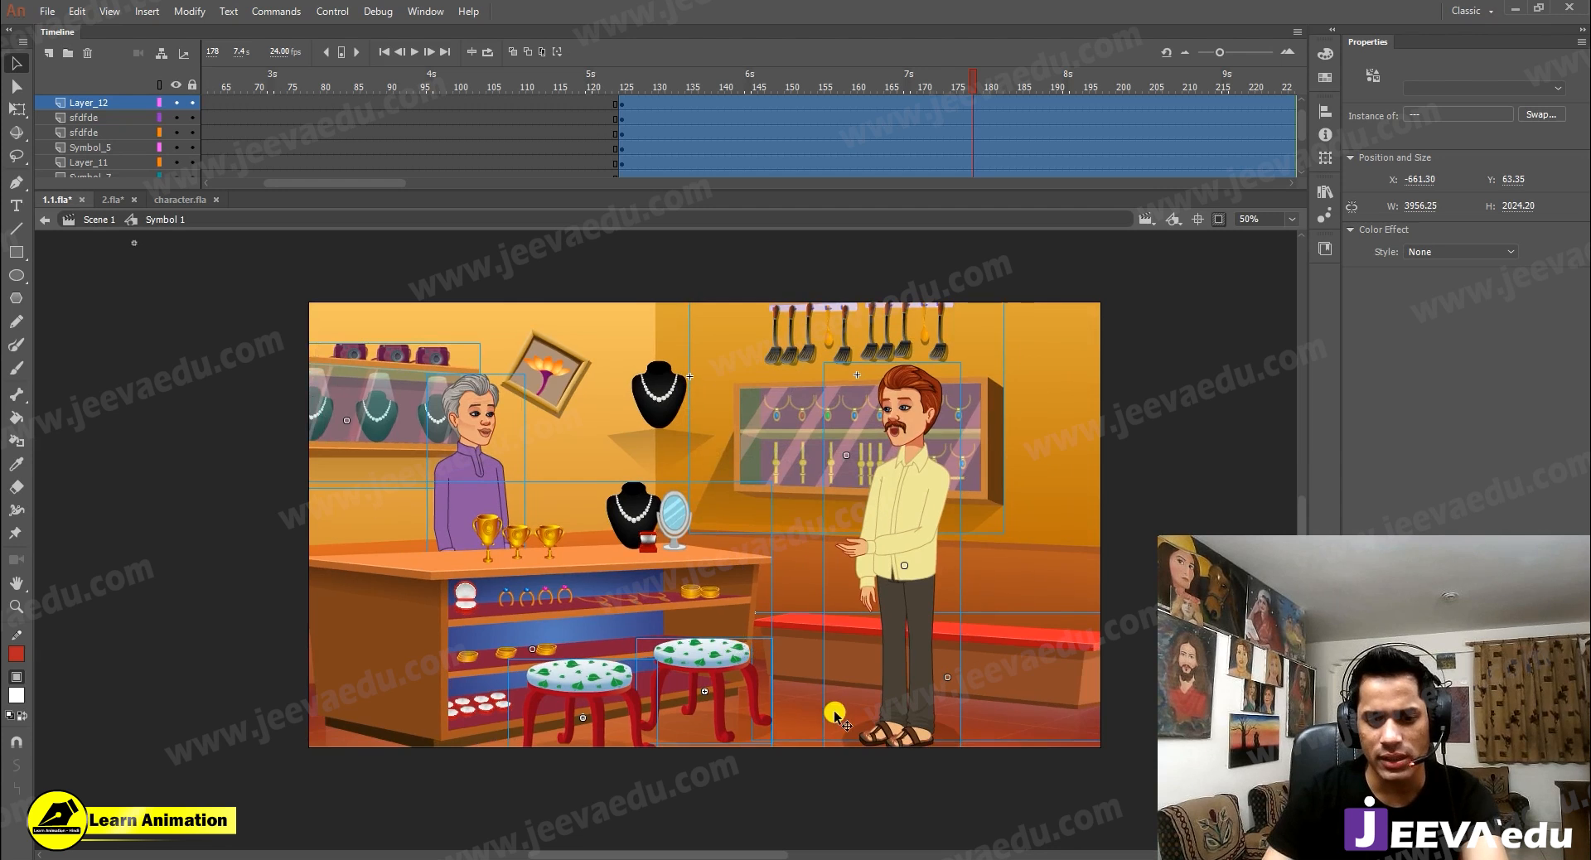
{"action": "key", "text": "ctrl+alt+4"}
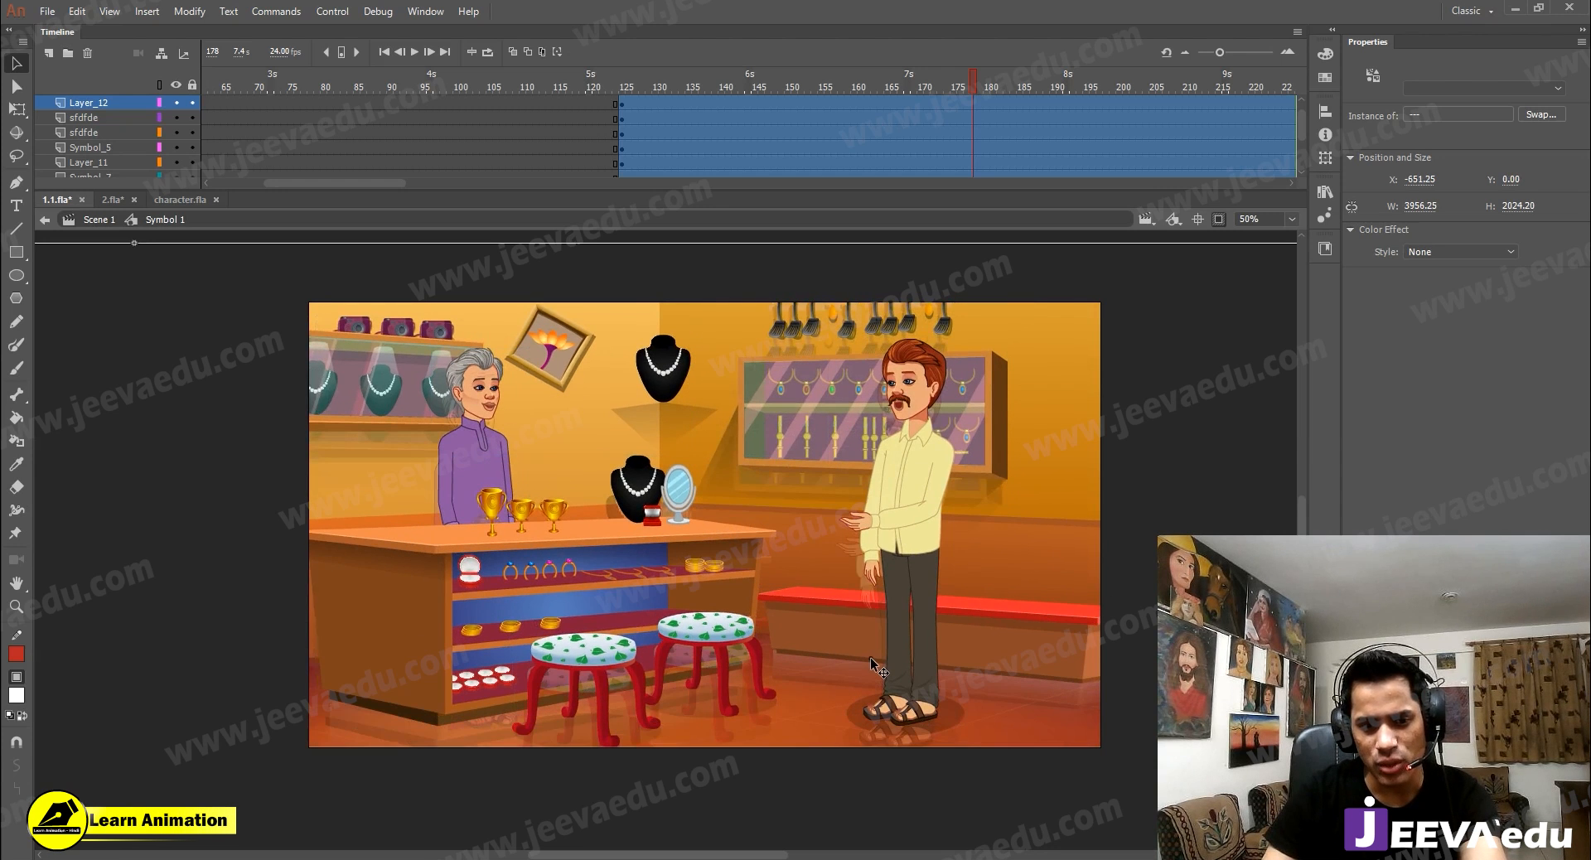
Step: Play the animation across the cut into the two-character shot, stopping at frame 195
{"action": "left_click_drag", "start_coordinate": [550, 85], "coordinate": [595, 112]}
{"action": "key", "text": "Return"}
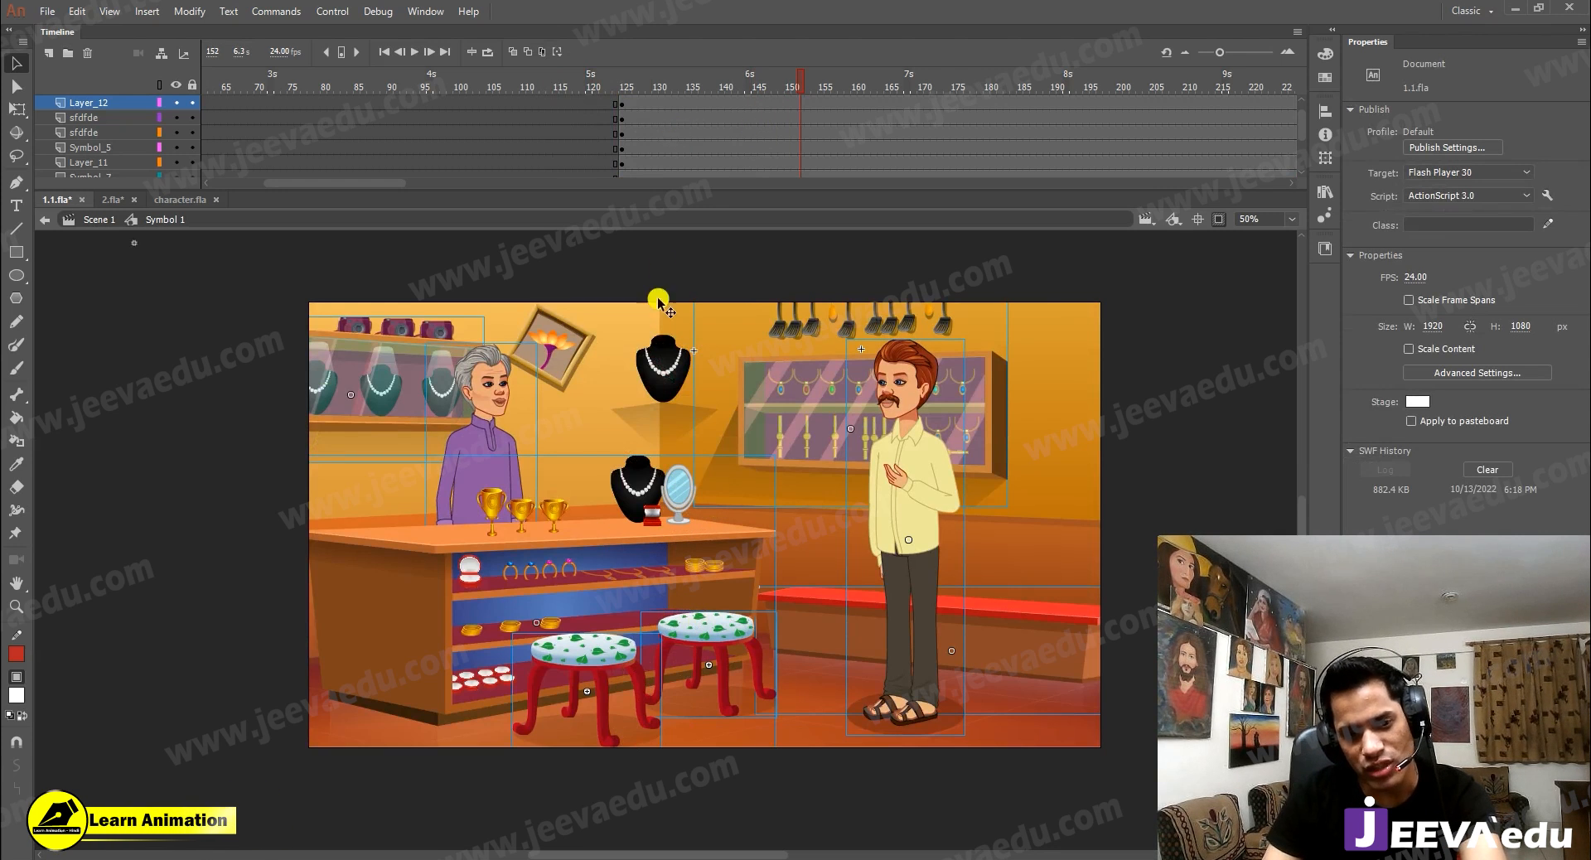
{"action": "scroll", "coordinate": [885, 133], "scroll_direction": "up", "scroll_amount": 1}
{"action": "key", "text": "Return"}
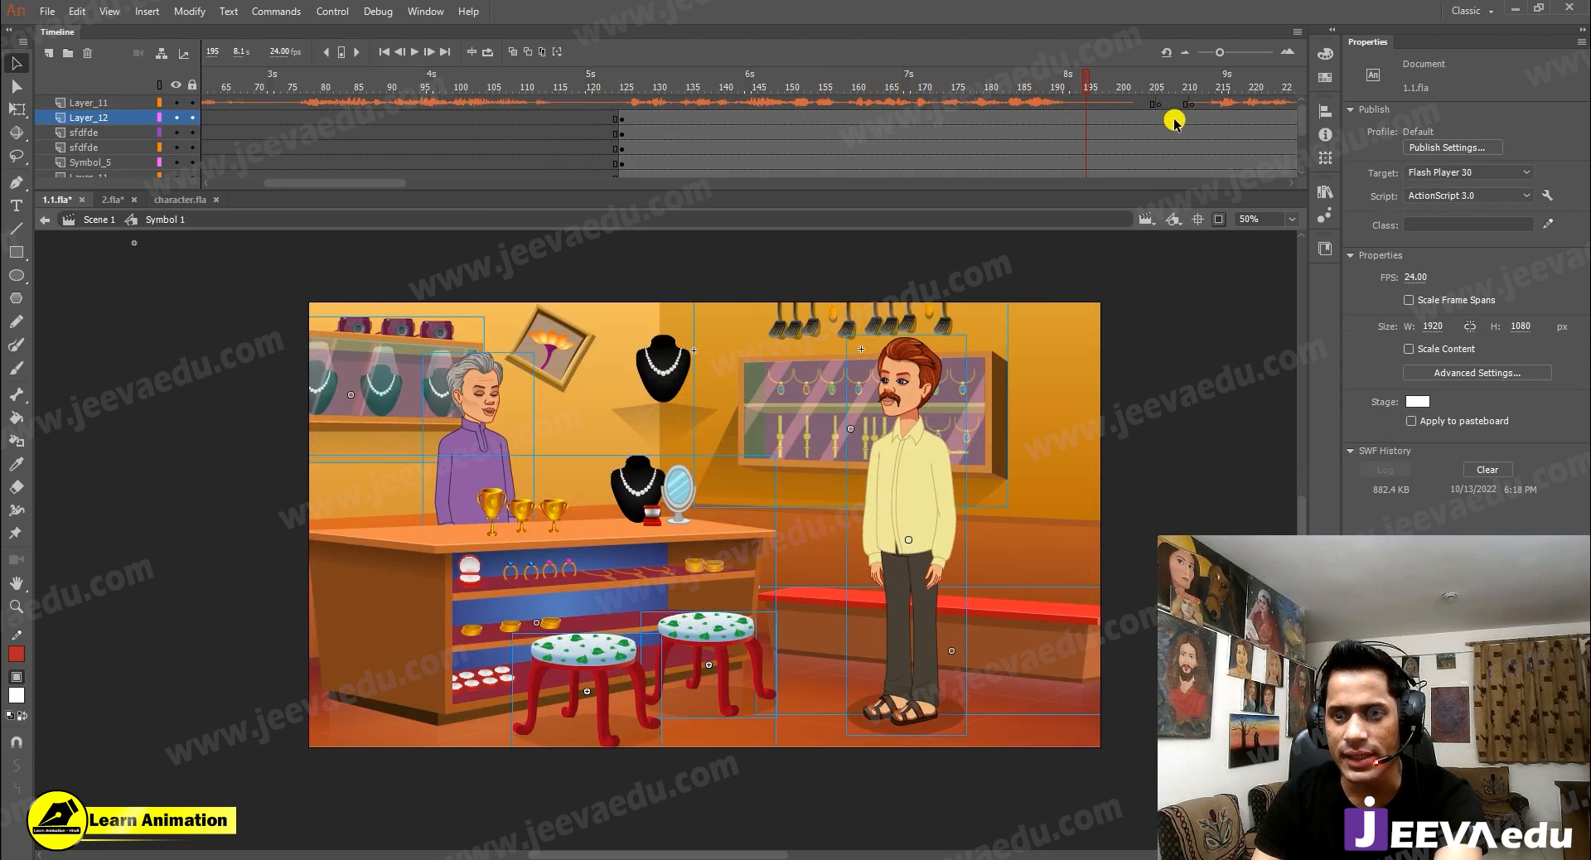
Step: Insert keyframes at frame 210 on all artwork layers from Layer_12 down to Symbol_8
{"action": "left_click", "coordinate": [1180, 153]}
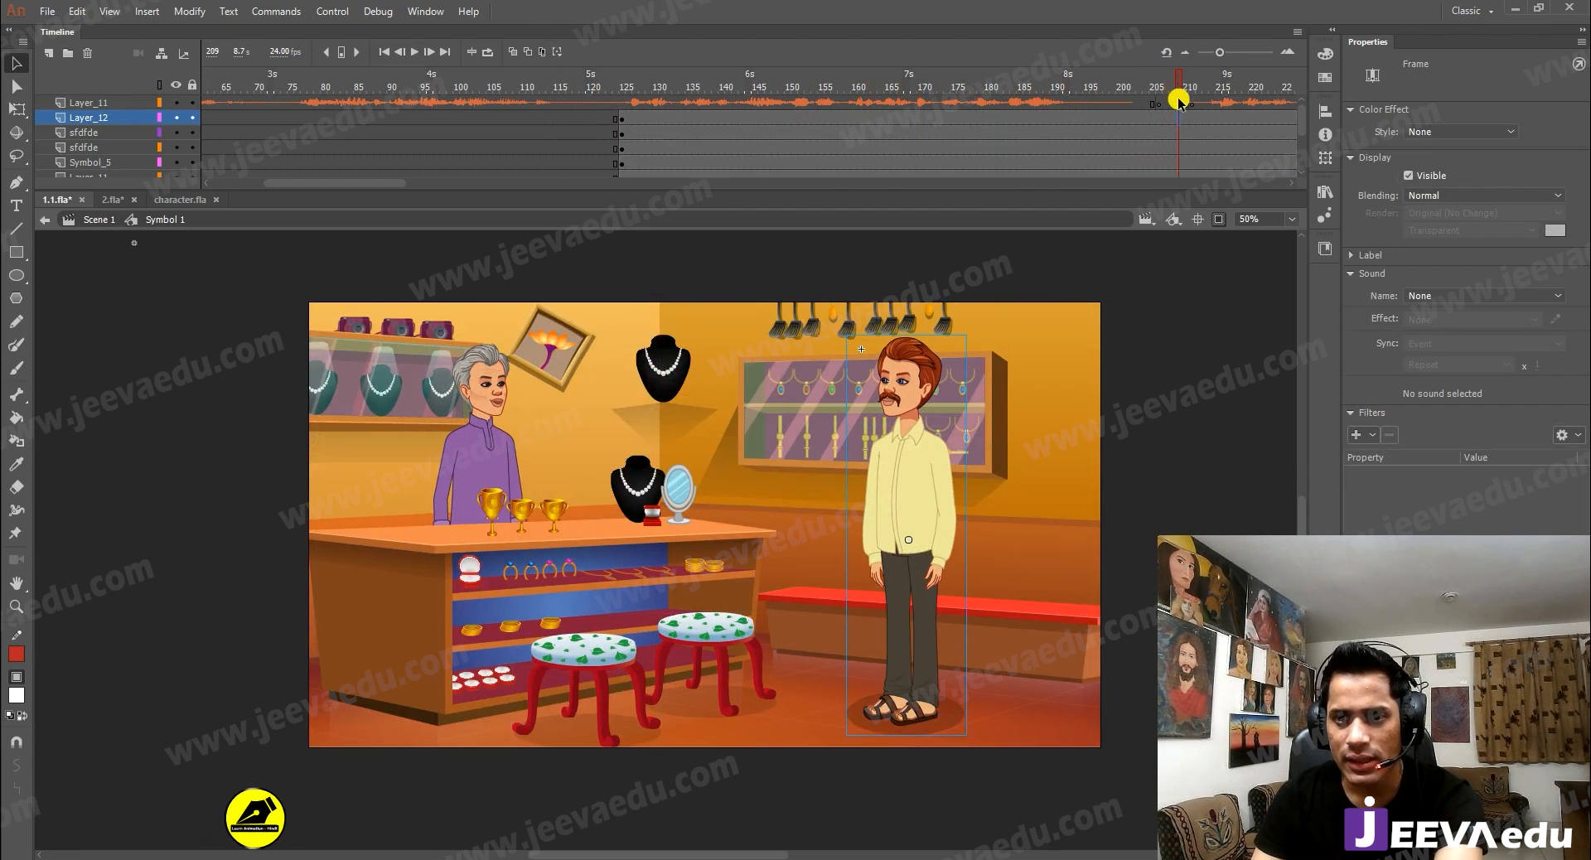
{"action": "scroll", "coordinate": [1169, 149], "scroll_direction": "down", "scroll_amount": 4}
{"action": "left_click", "coordinate": [1186, 136]}
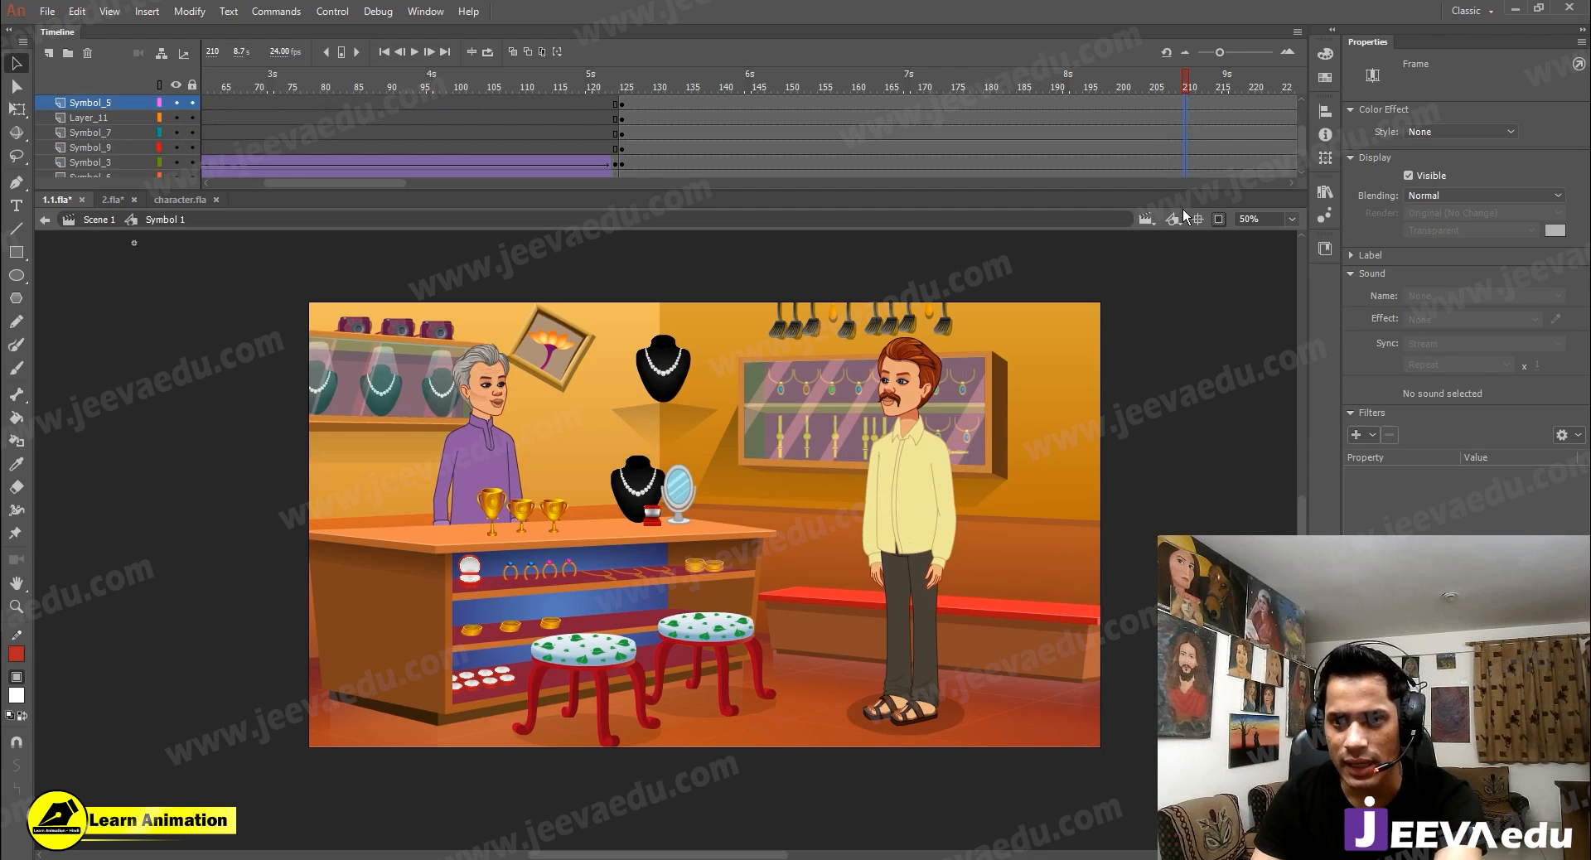
{"action": "left_click_drag", "start_coordinate": [1183, 210], "coordinate": [1183, 191]}
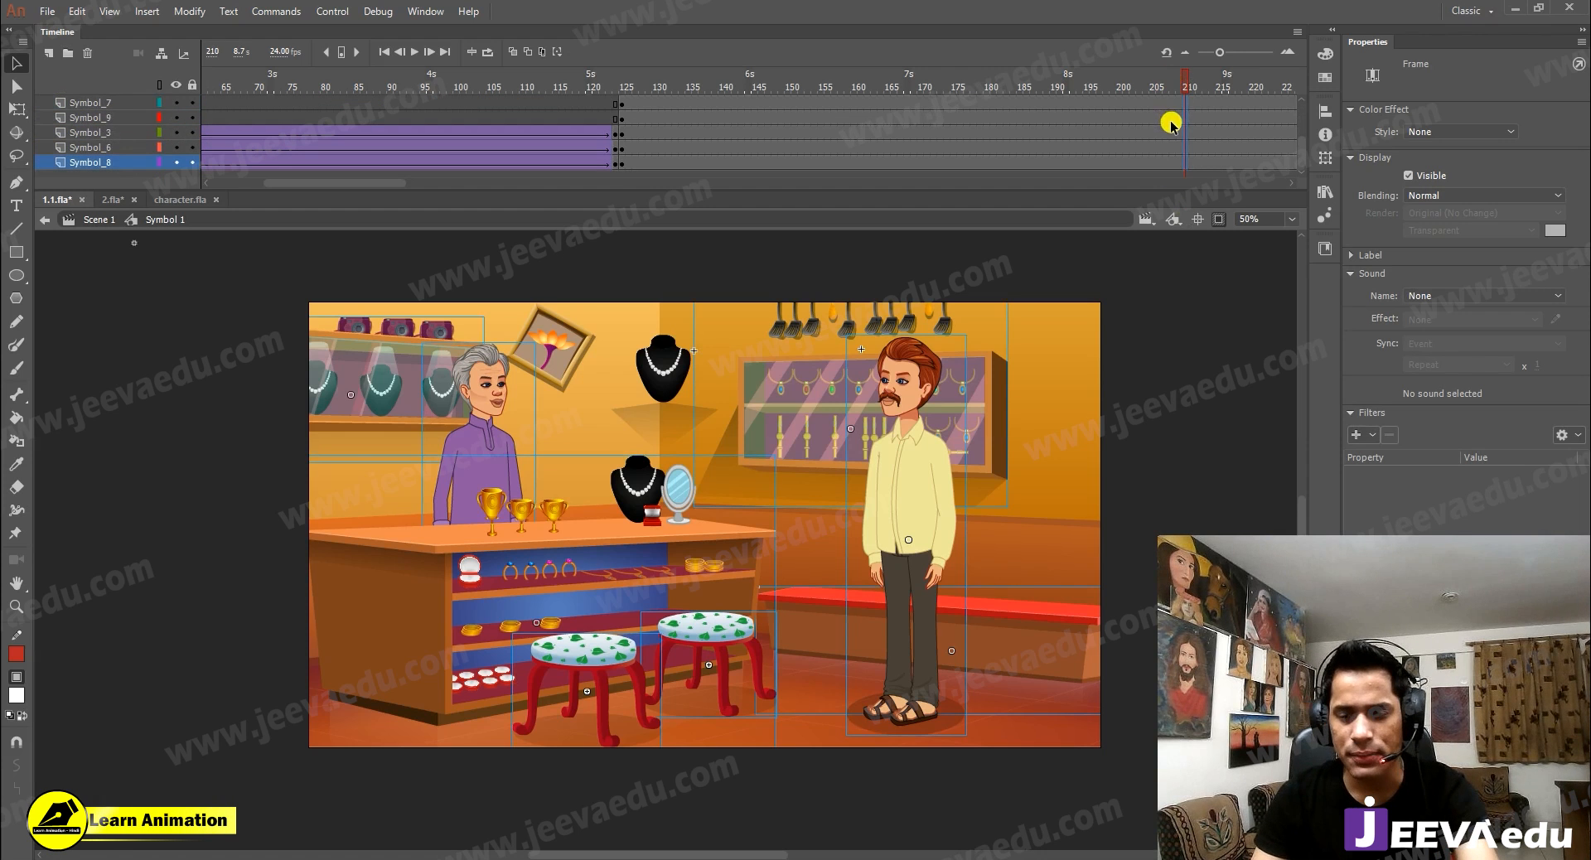
{"action": "scroll", "coordinate": [1189, 135], "scroll_direction": "up", "scroll_amount": 4}
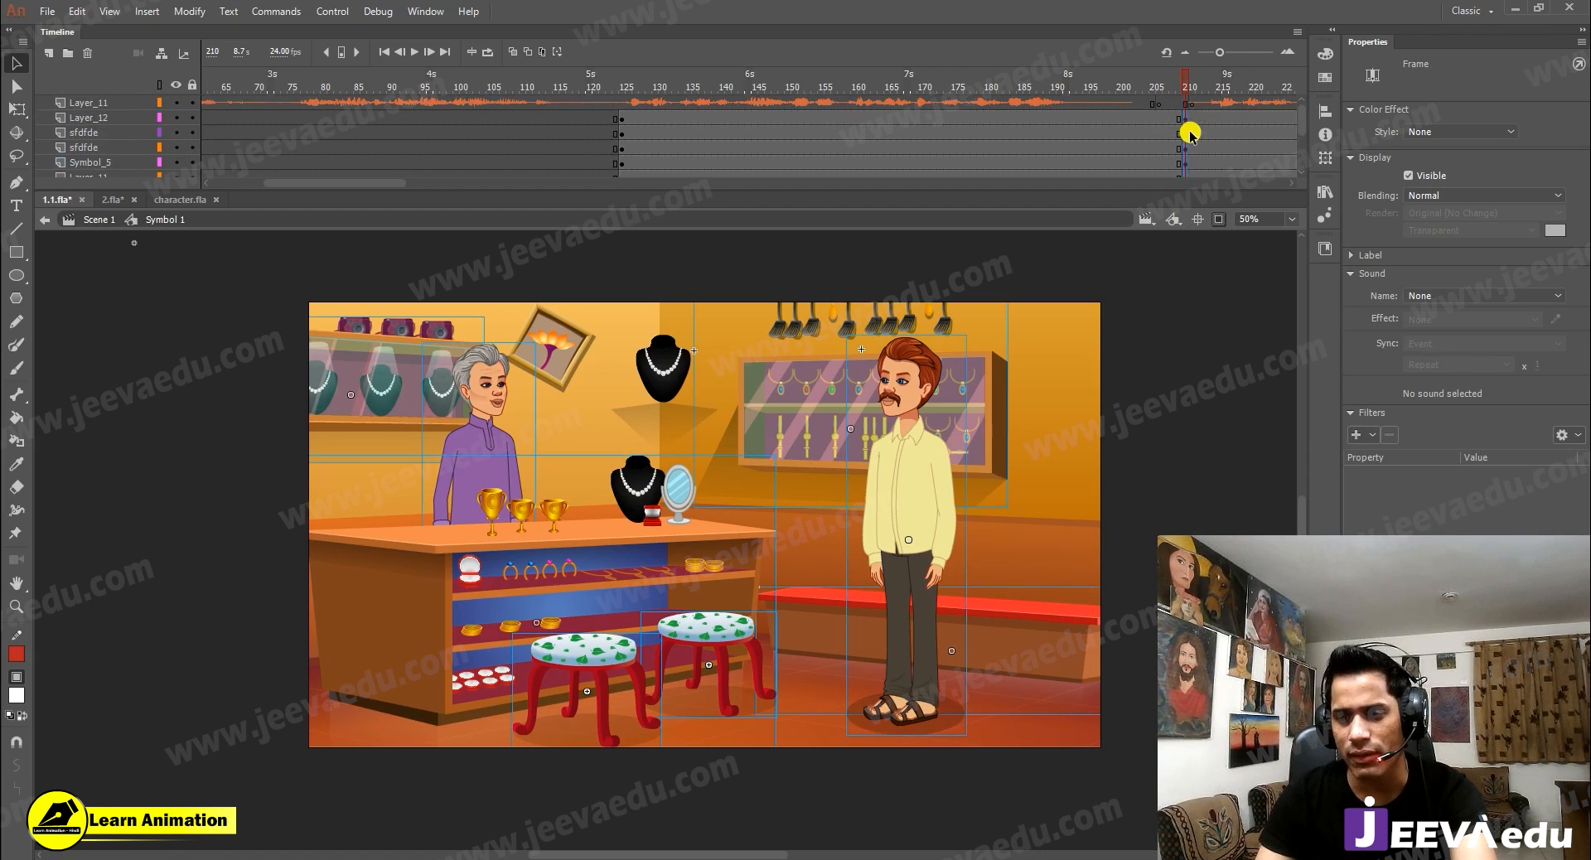
Step: Insert keyframes at frame 209 on all artwork layers, directly before the keyframes at frame 210
{"action": "left_click", "coordinate": [1175, 85]}
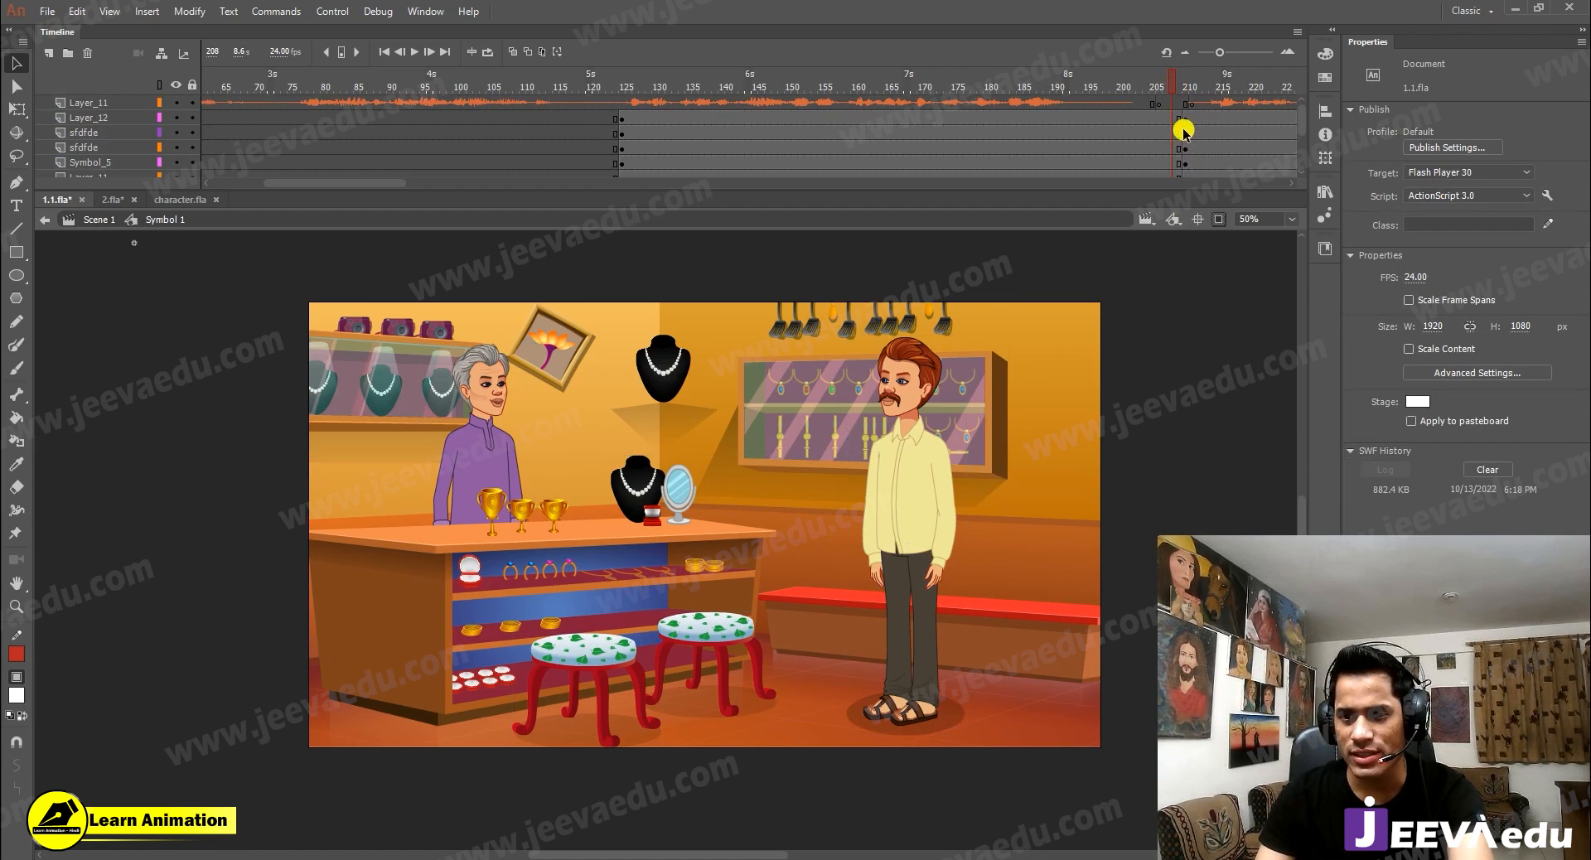
{"action": "scroll", "coordinate": [1176, 155], "scroll_direction": "down", "scroll_amount": 4}
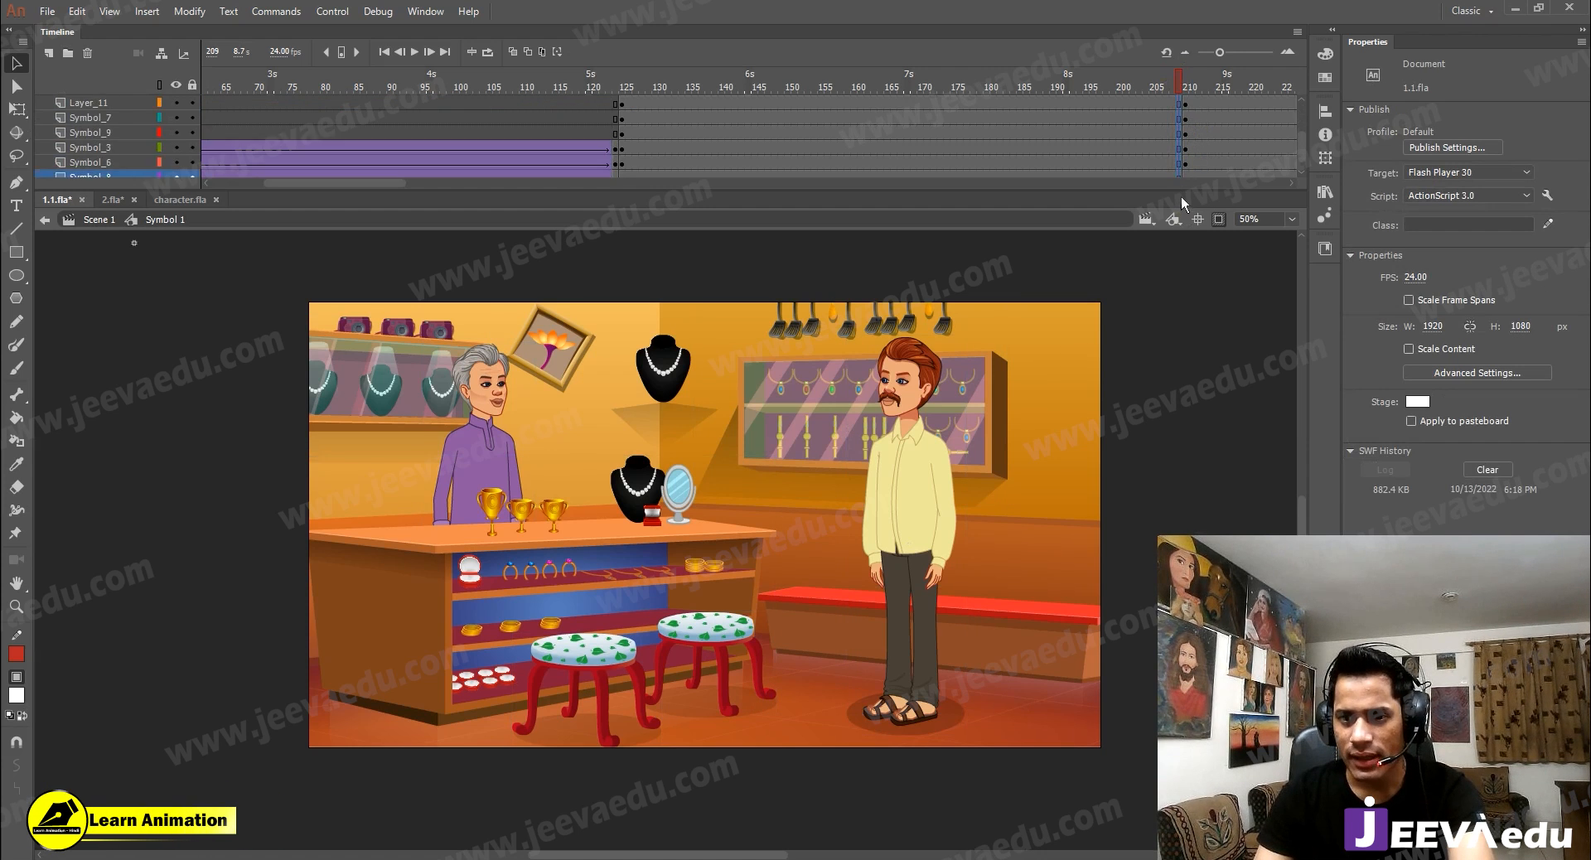
{"action": "left_click", "coordinate": [1185, 158]}
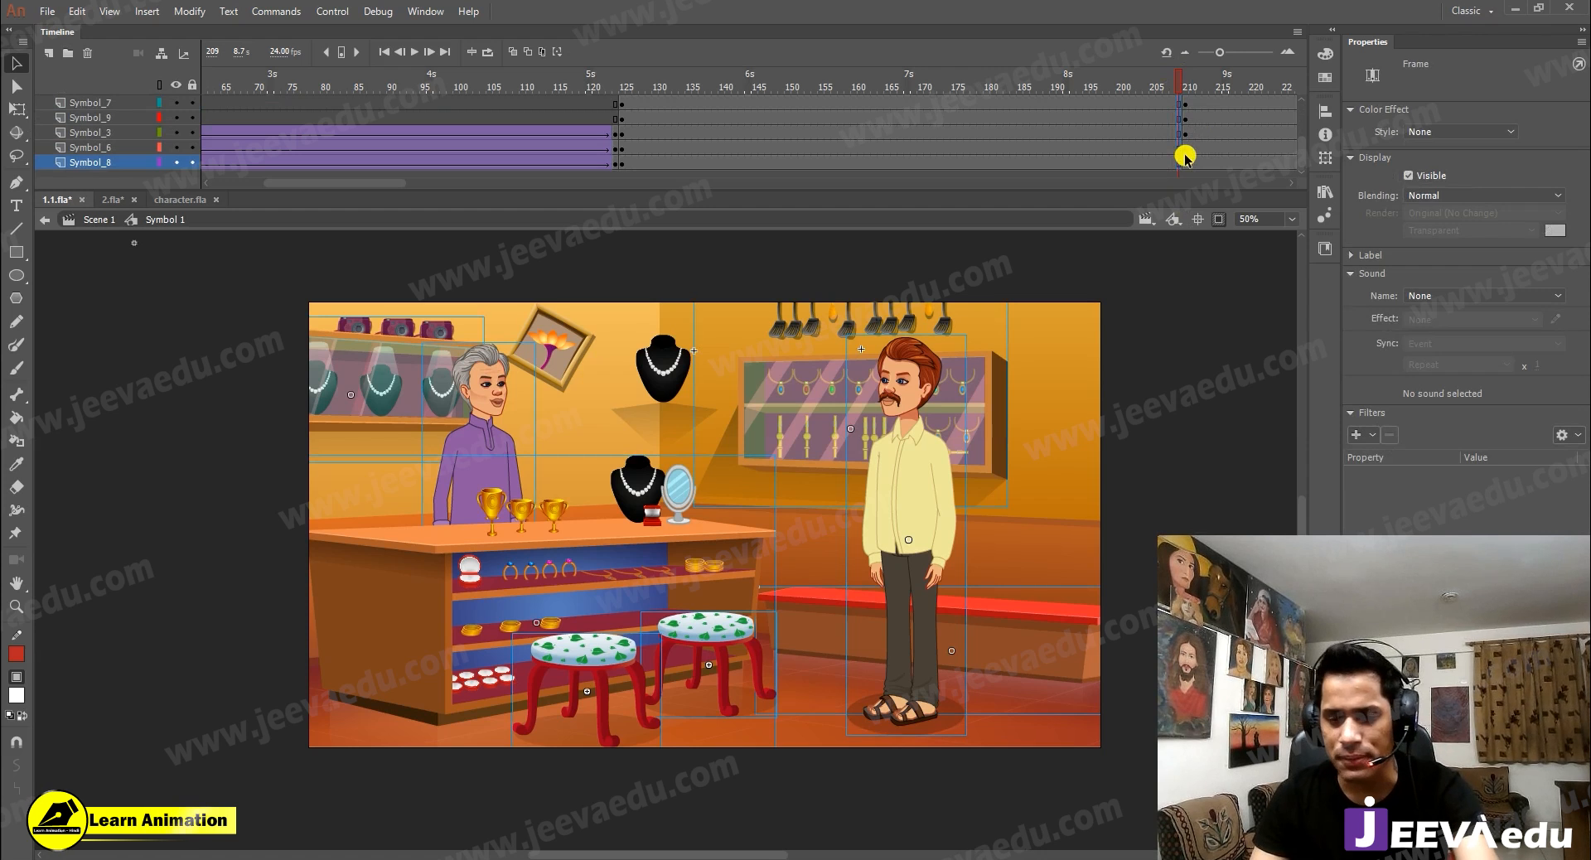
{"action": "scroll", "coordinate": [1192, 128], "scroll_direction": "up", "scroll_amount": 3}
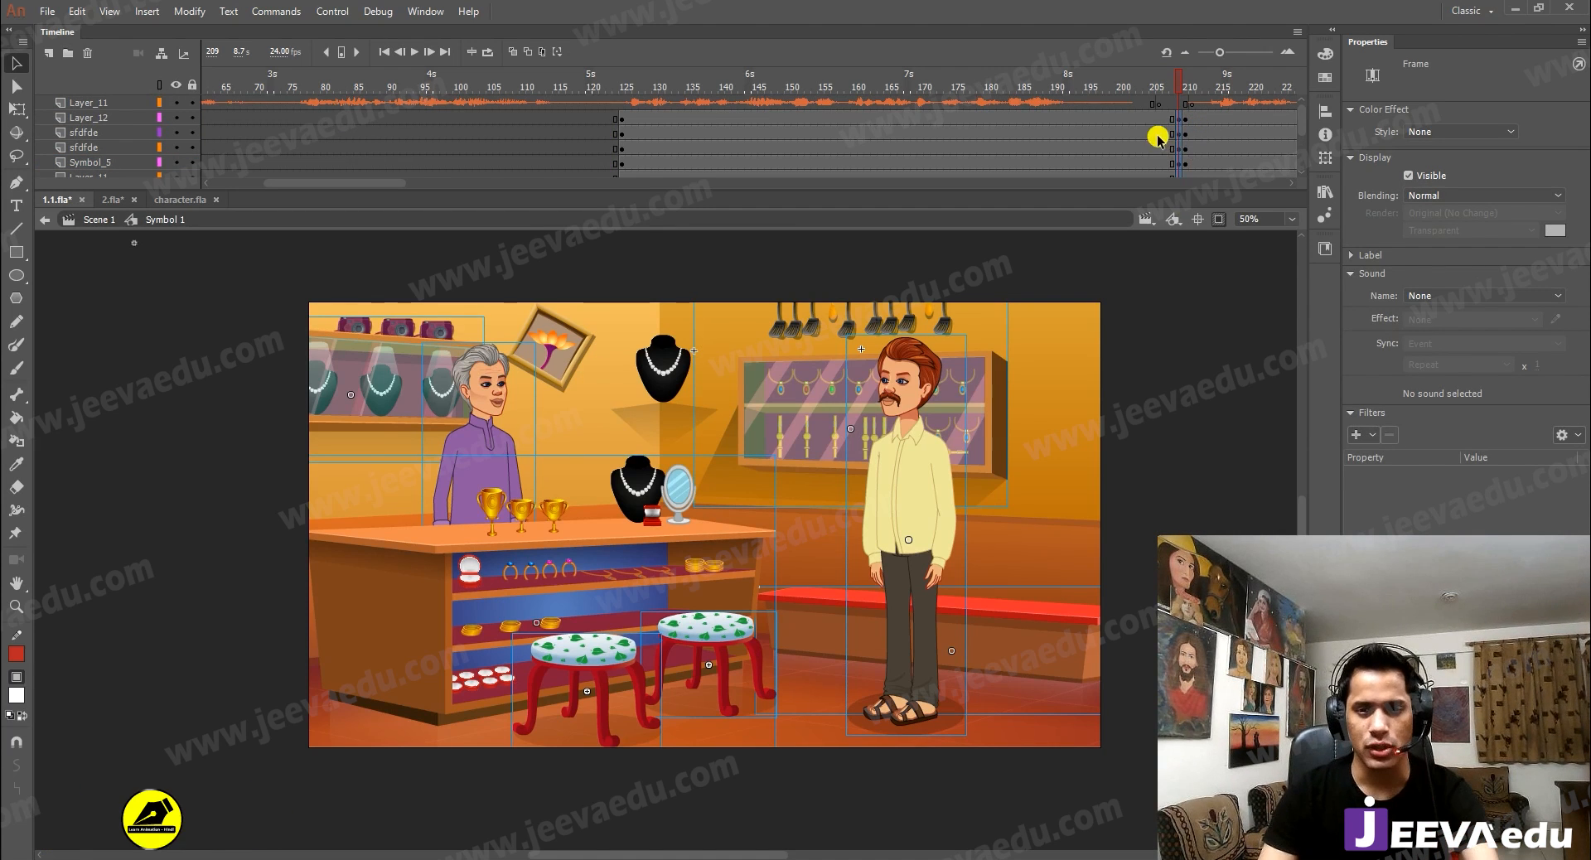
Step: Show the artwork beyond the stage at frame 195 and inspect the room background instance's size and looping settings
{"action": "left_click_drag", "start_coordinate": [1091, 219], "coordinate": [1091, 219]}
{"action": "right_click", "coordinate": [1094, 132]}
{"action": "left_click_drag", "start_coordinate": [1093, 133], "coordinate": [1193, 124]}
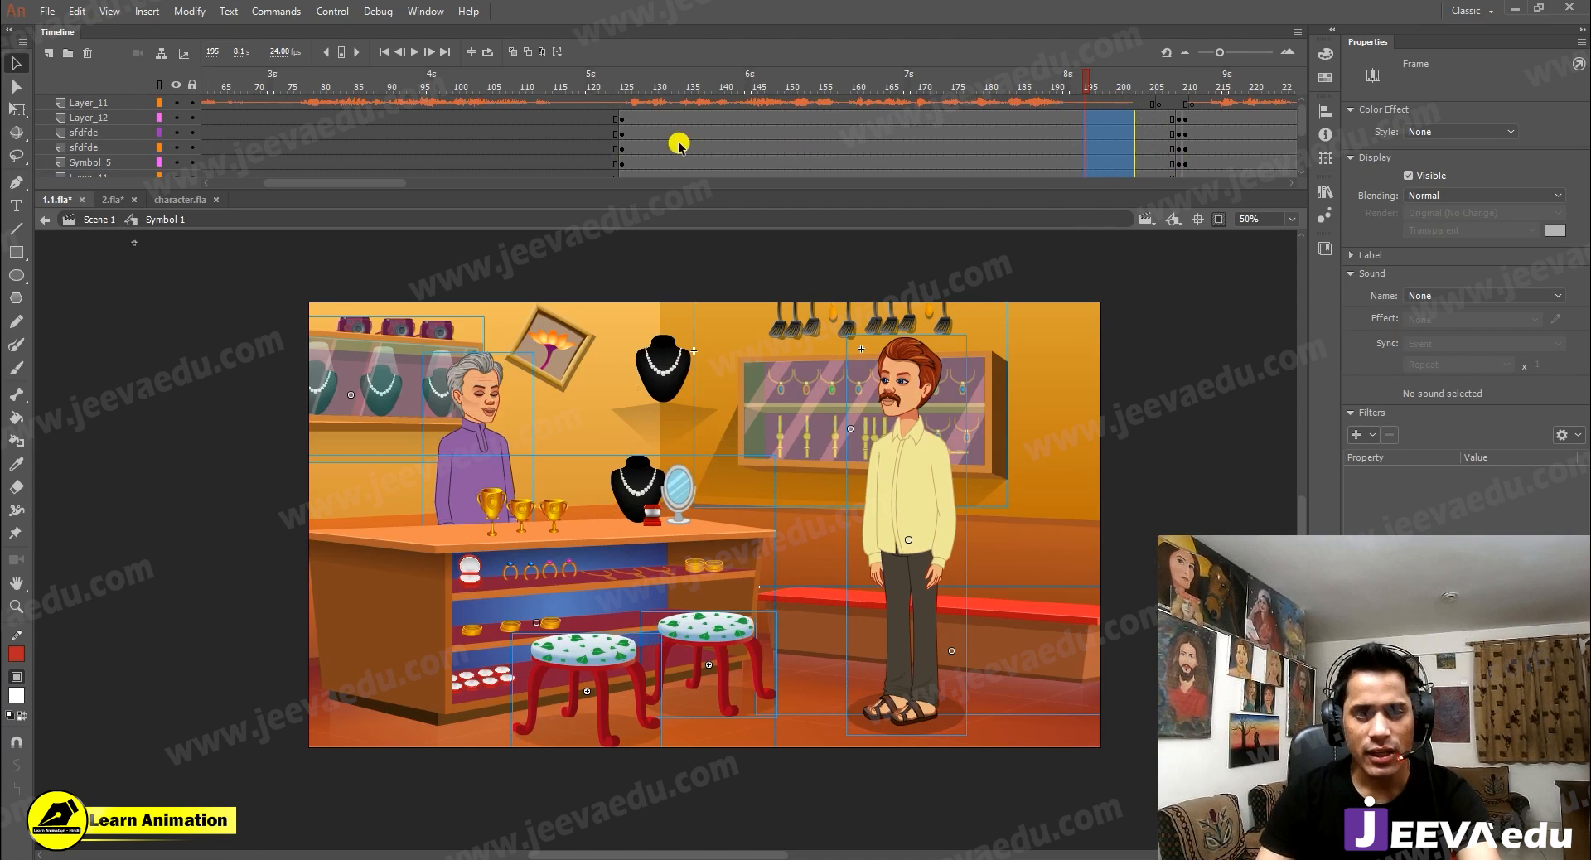
{"action": "left_click", "coordinate": [1215, 219]}
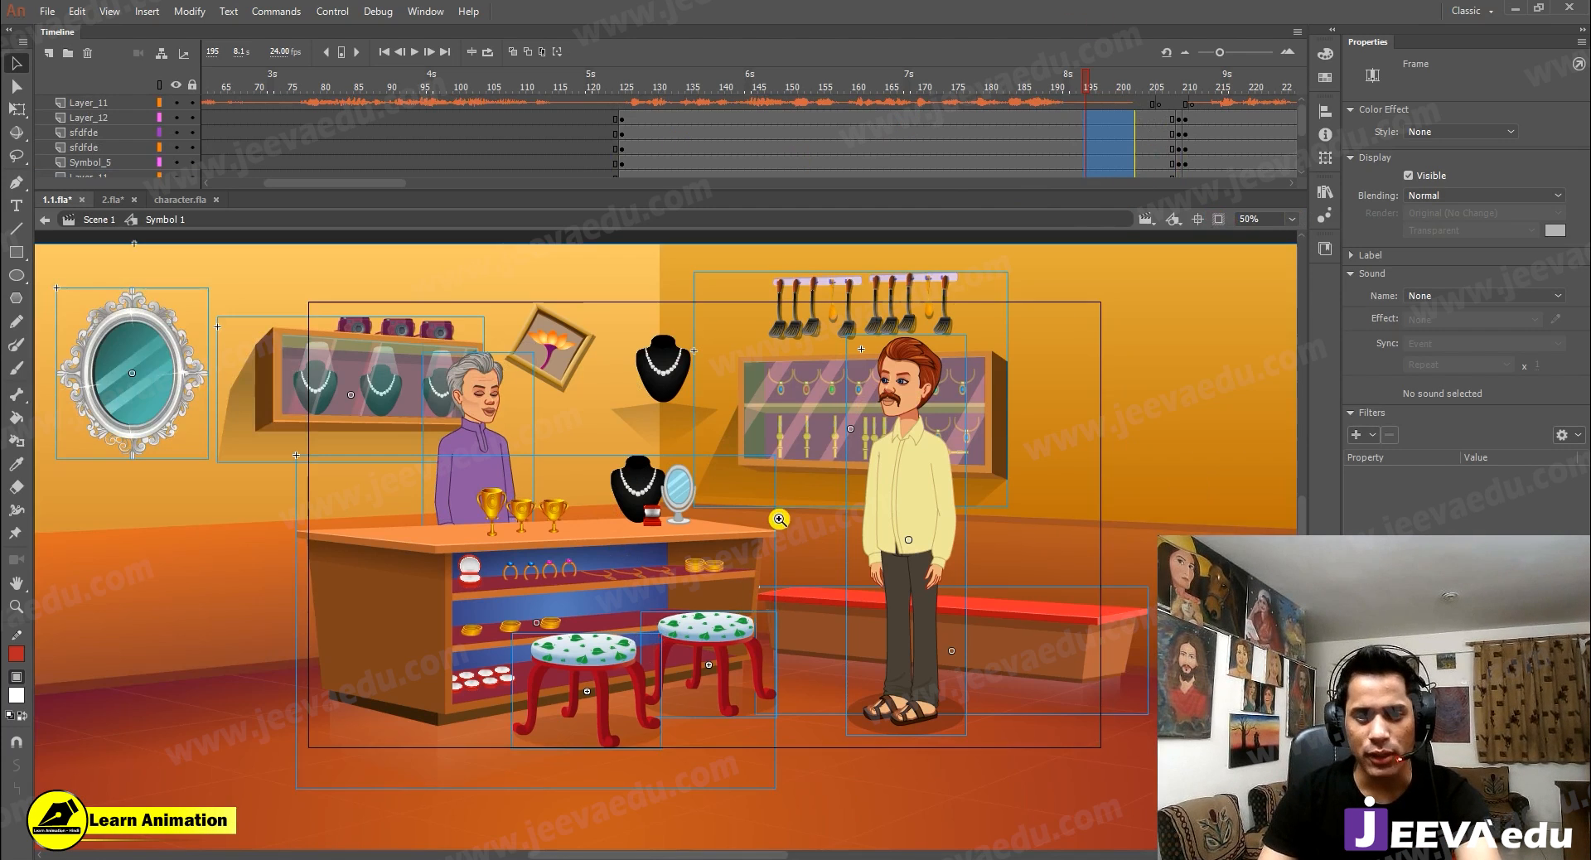
{"action": "left_click", "coordinate": [802, 582], "text": "alt"}
{"action": "left_click", "coordinate": [806, 559], "text": "alt"}
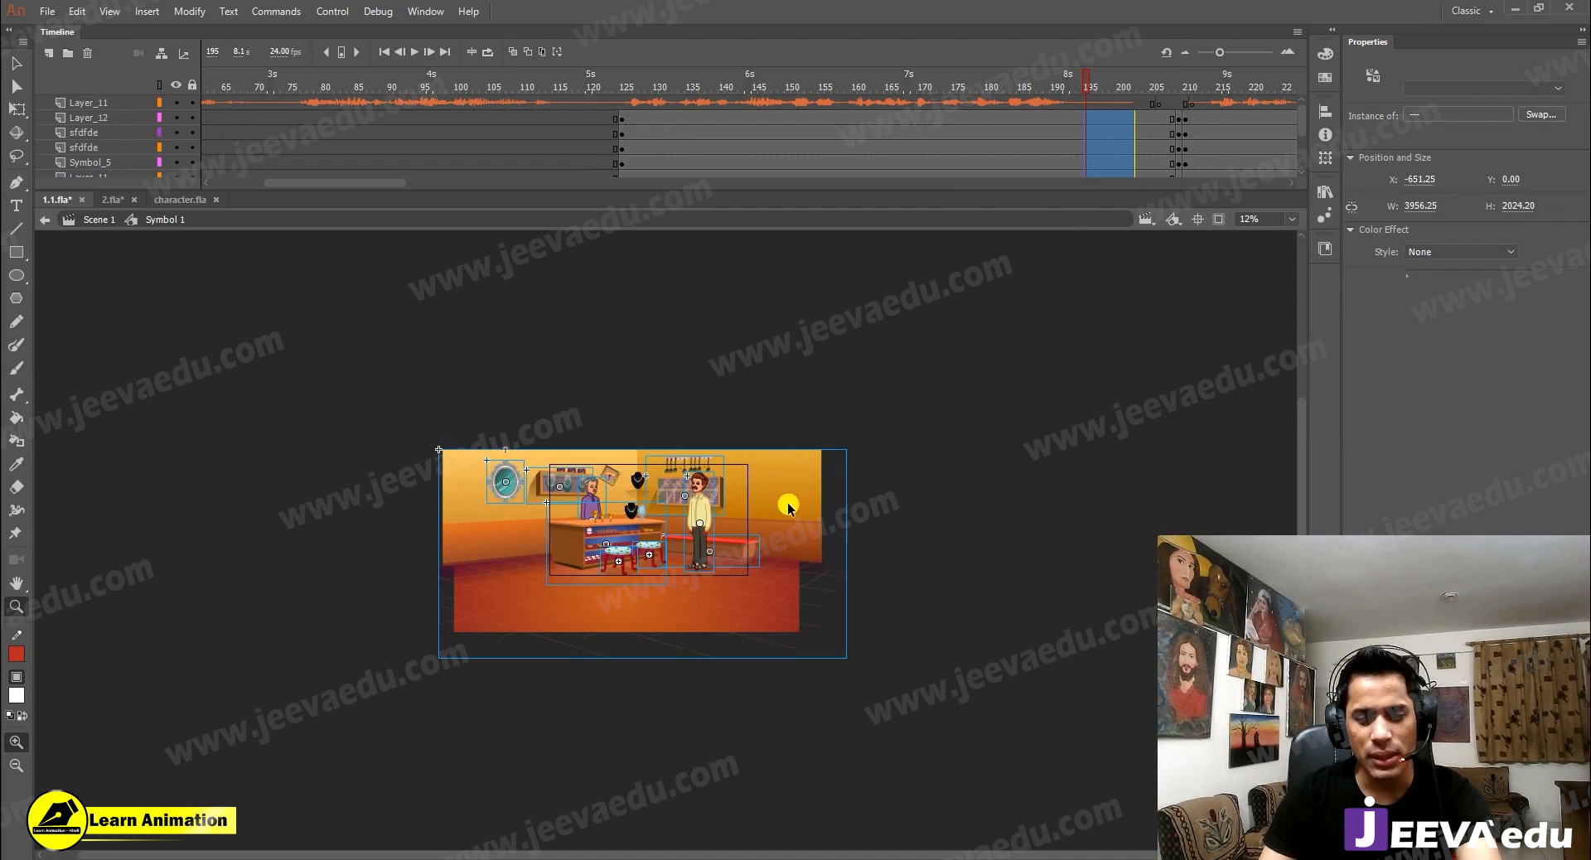
{"action": "key", "text": "v"}
{"action": "left_click", "coordinate": [788, 507]}
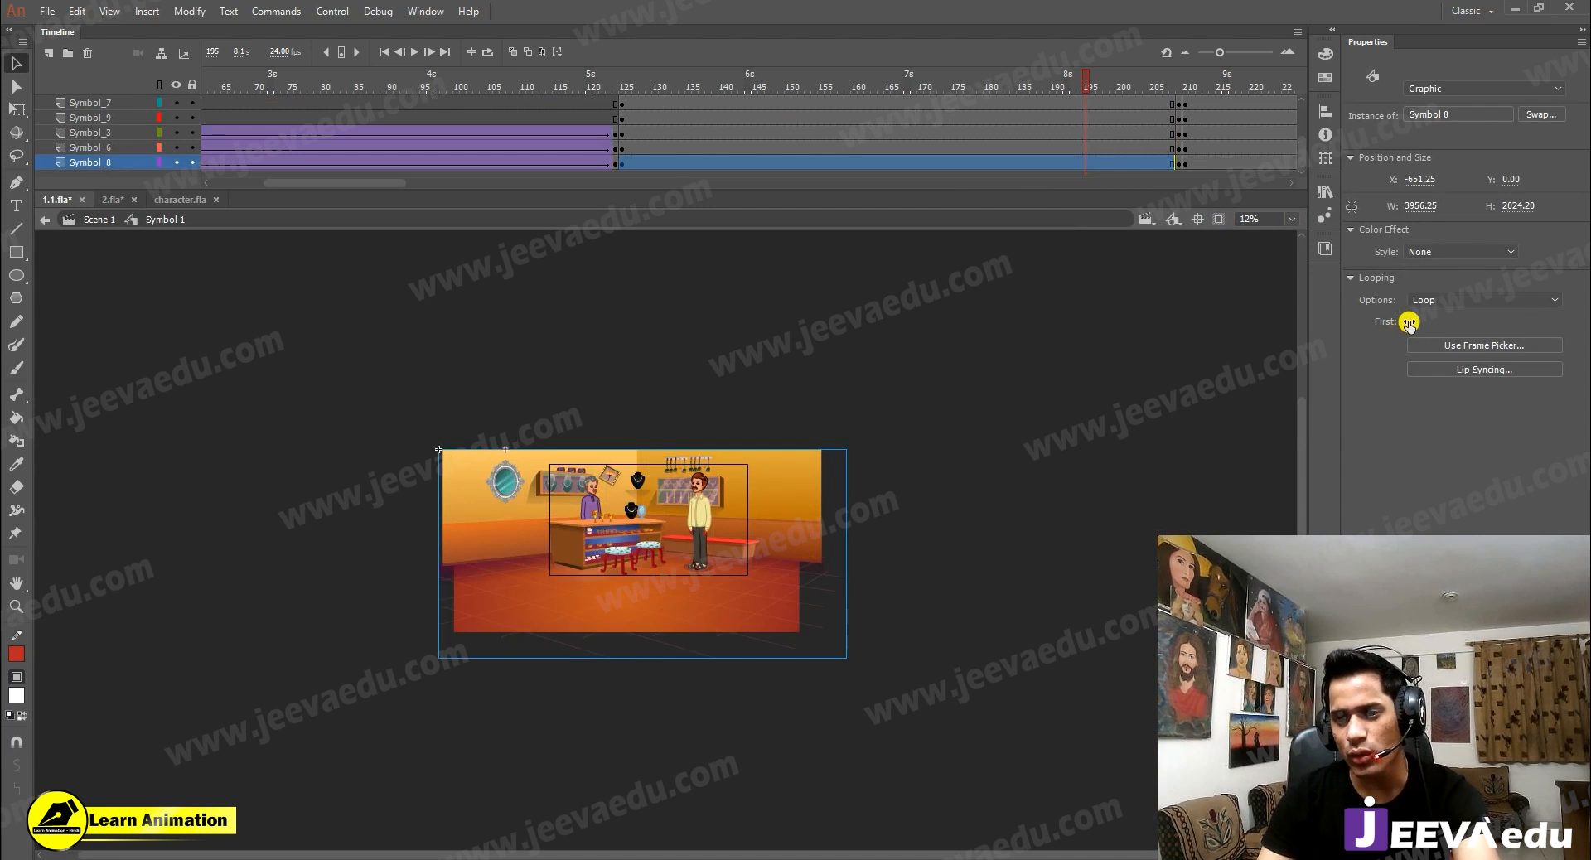
Step: Inspect the background instance's properties at frame 124, the last frame of the close-up
{"action": "left_click", "coordinate": [621, 163]}
{"action": "key", "text": "comma"}
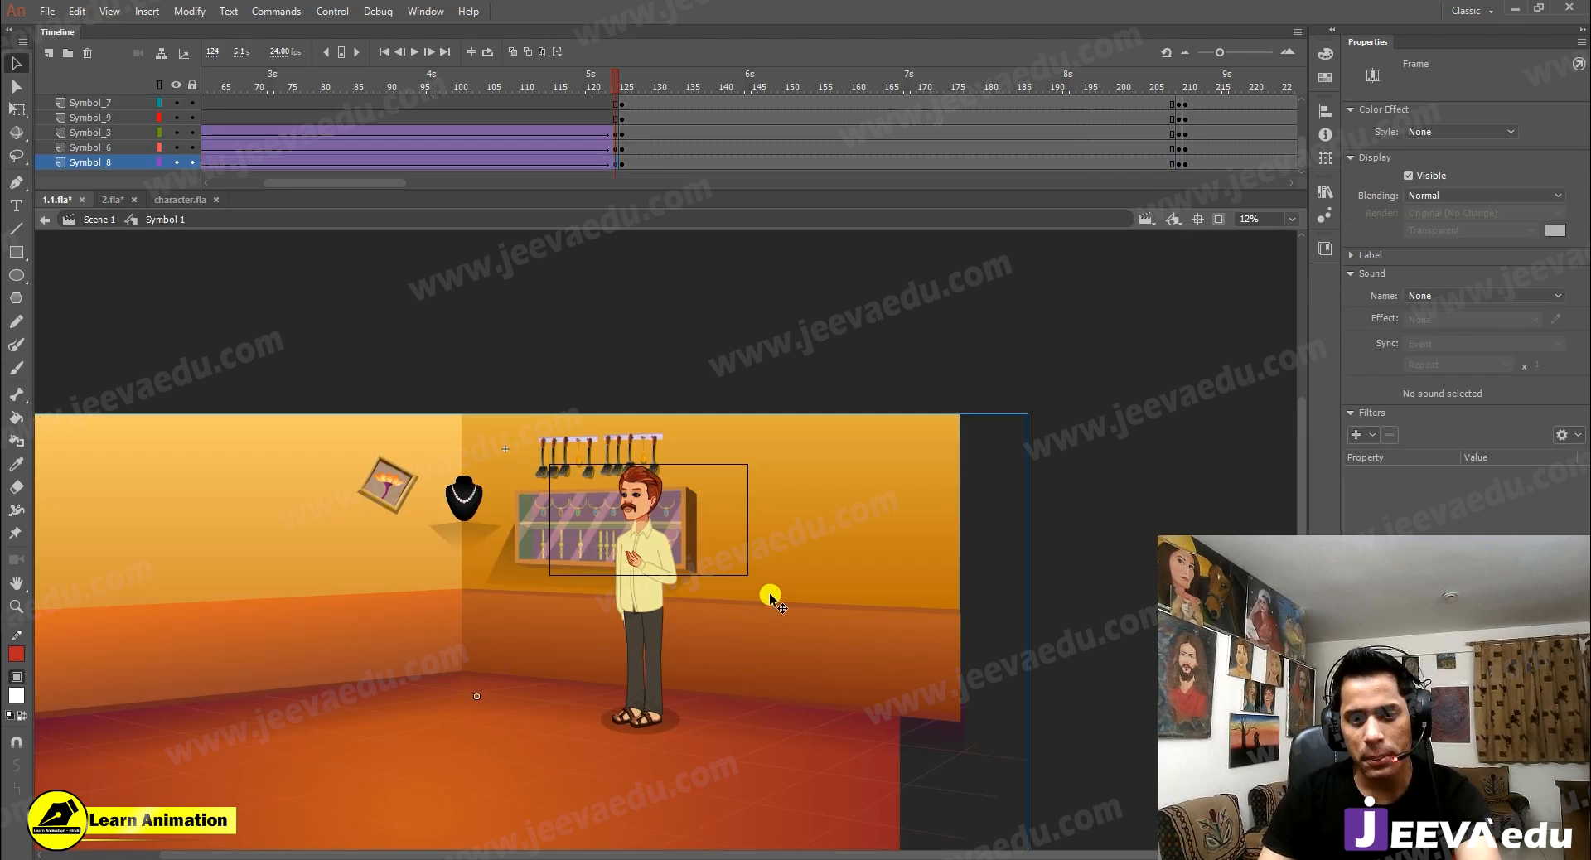
{"action": "left_click", "coordinate": [809, 563]}
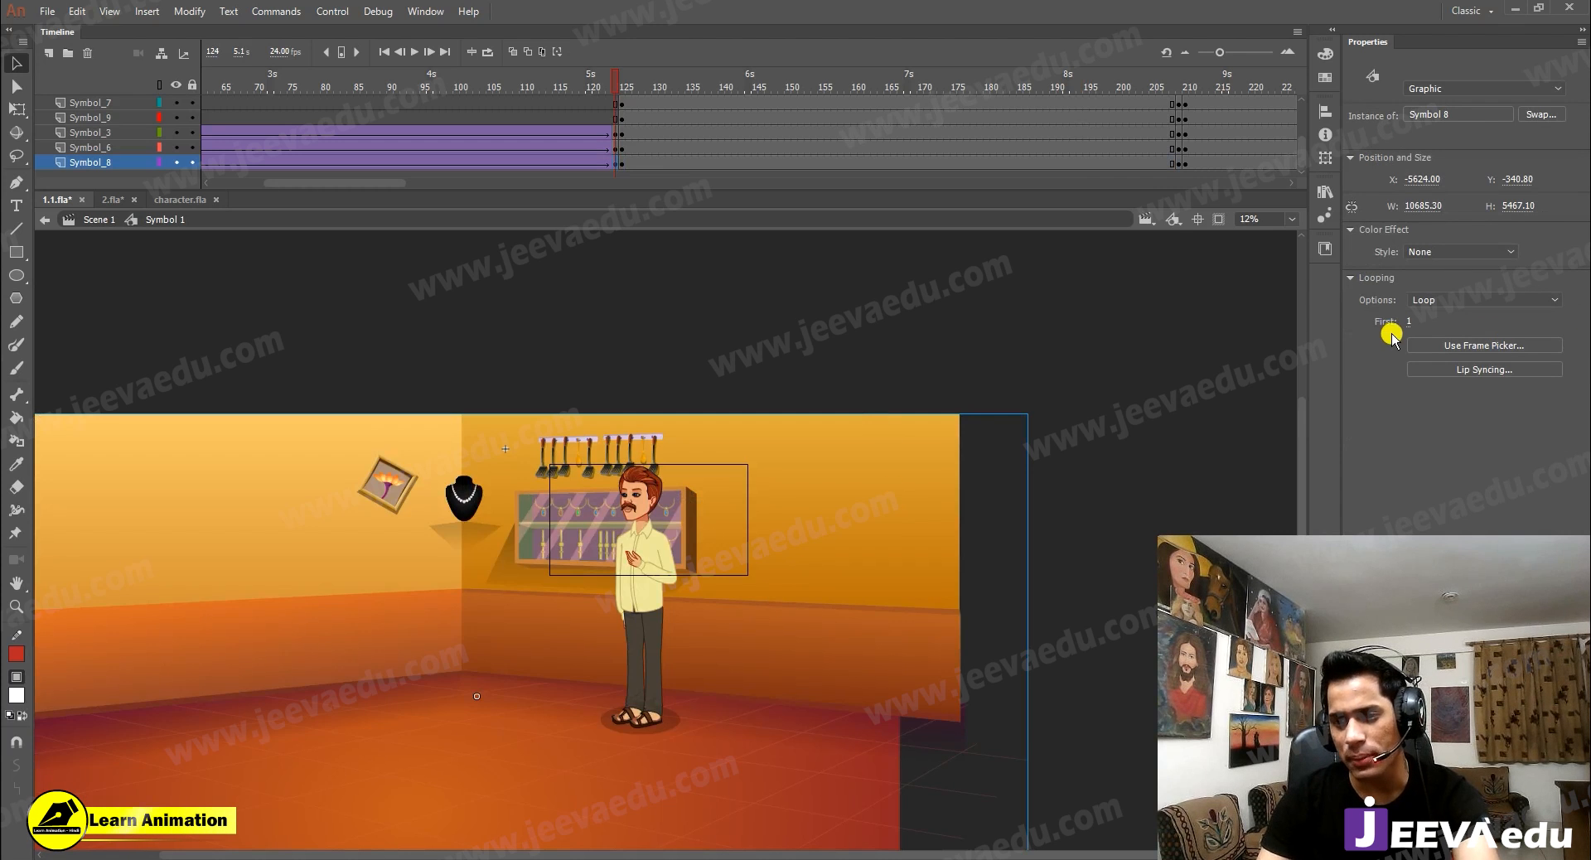
Step: Inspect the counter instance's looping settings at frame 125 and clip the view to the stage area again
{"action": "left_click", "coordinate": [624, 91]}
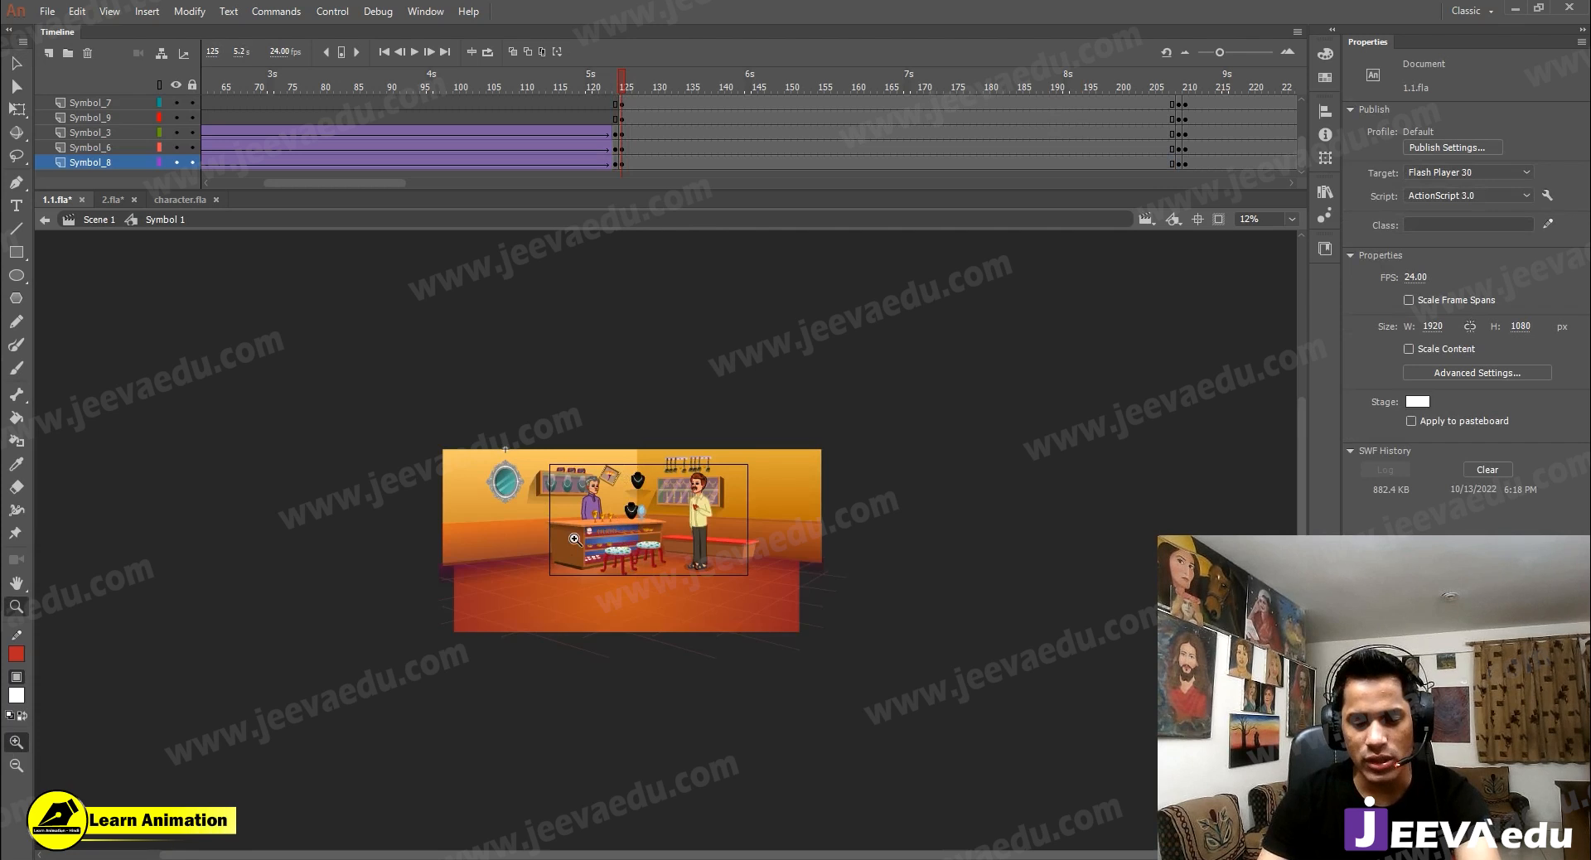
{"action": "key", "text": "ctrl+equal"}
{"action": "left_click", "coordinate": [671, 527]}
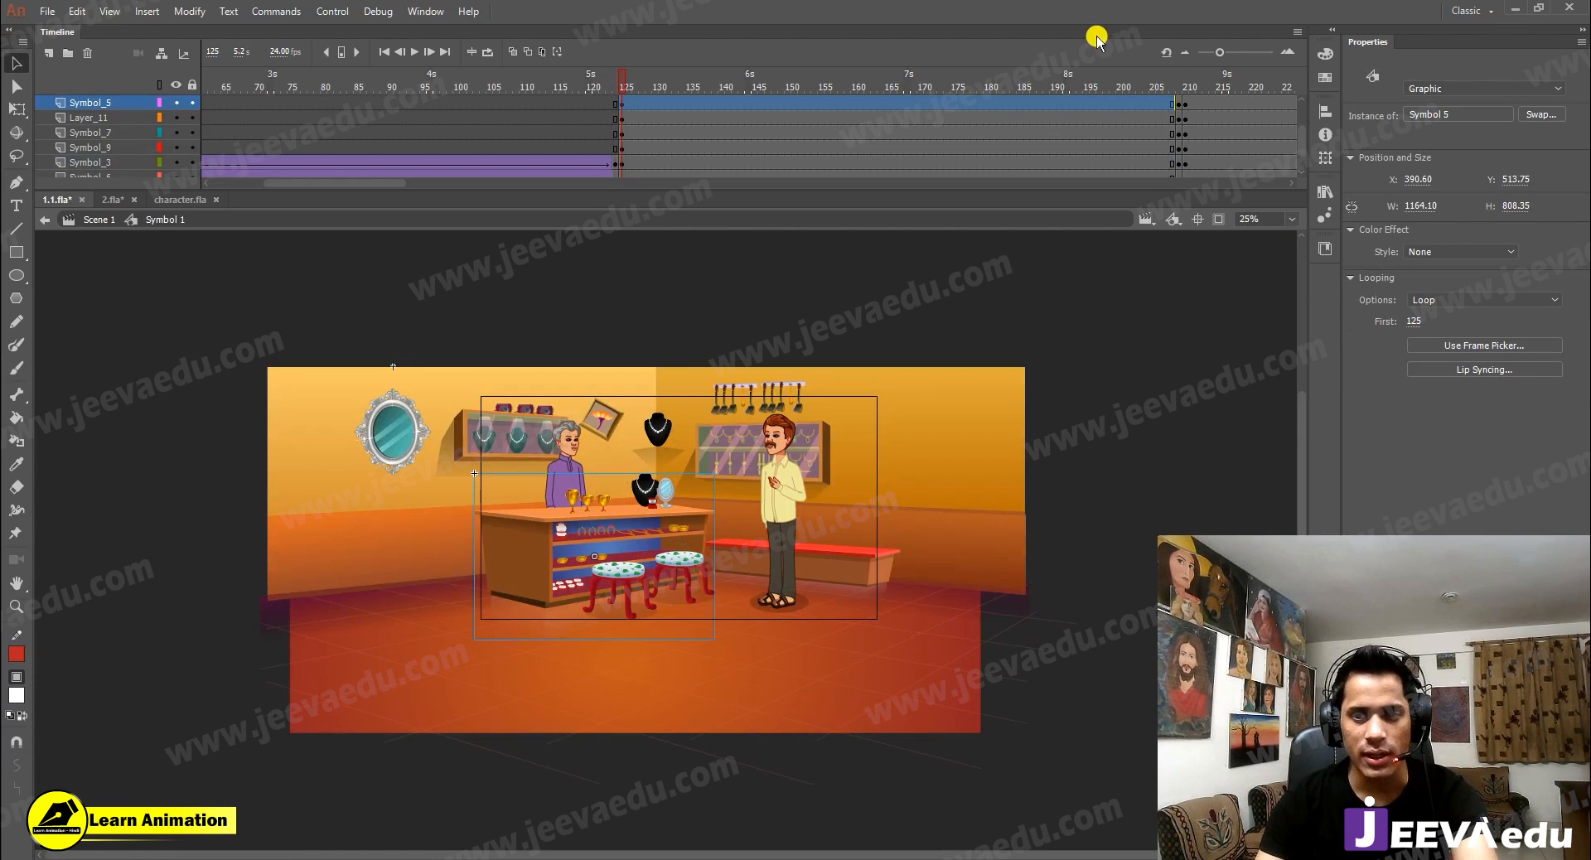
{"action": "scroll", "coordinate": [1118, 83], "scroll_direction": "up", "scroll_amount": 2}
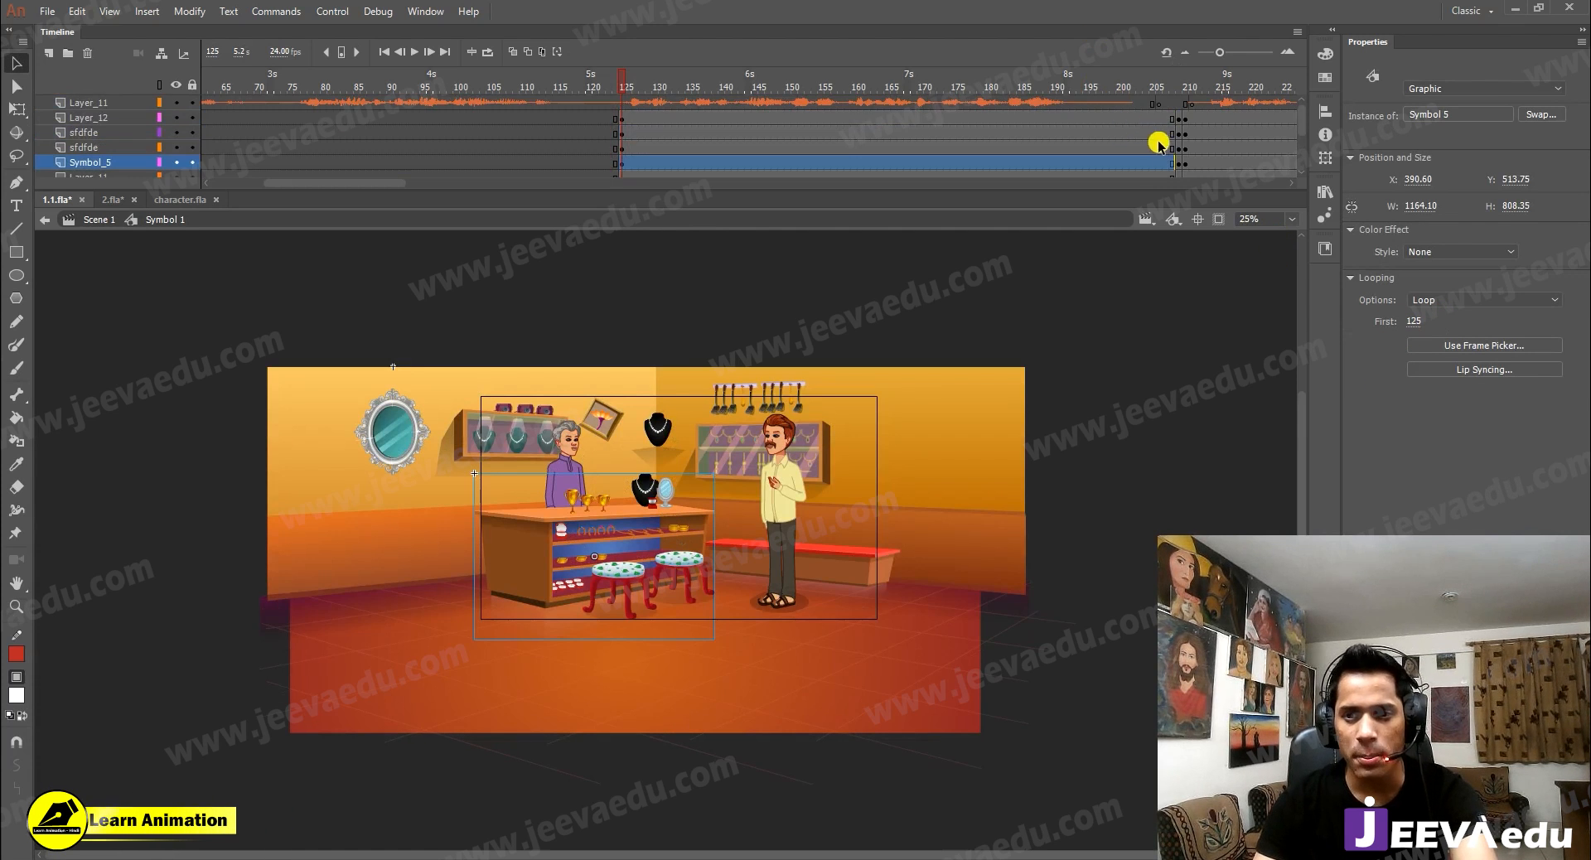
{"action": "left_click", "coordinate": [1218, 224]}
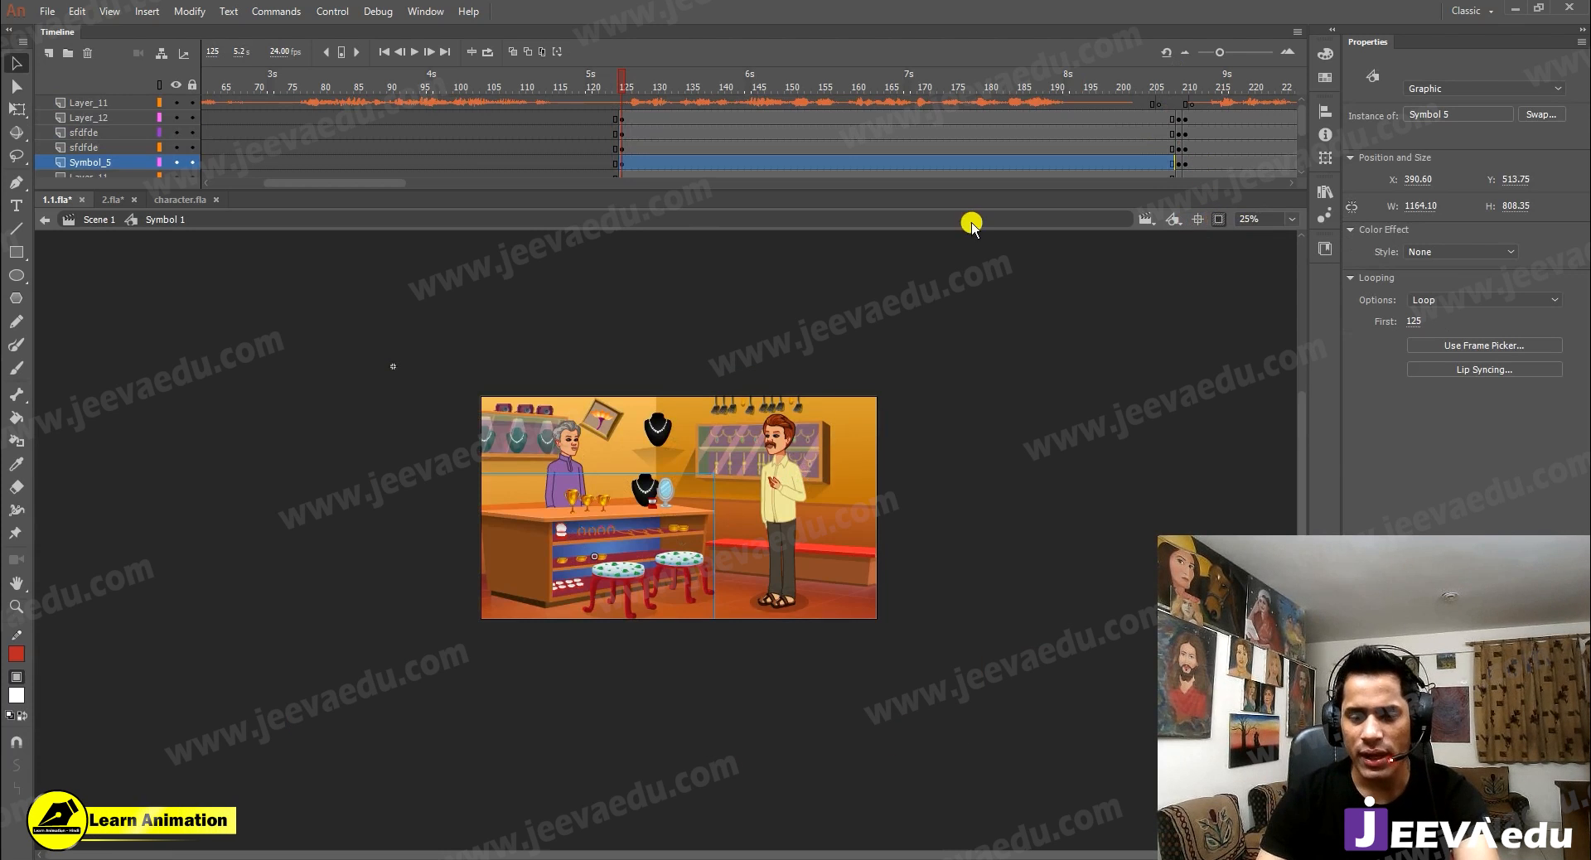
{"action": "key", "text": "z"}
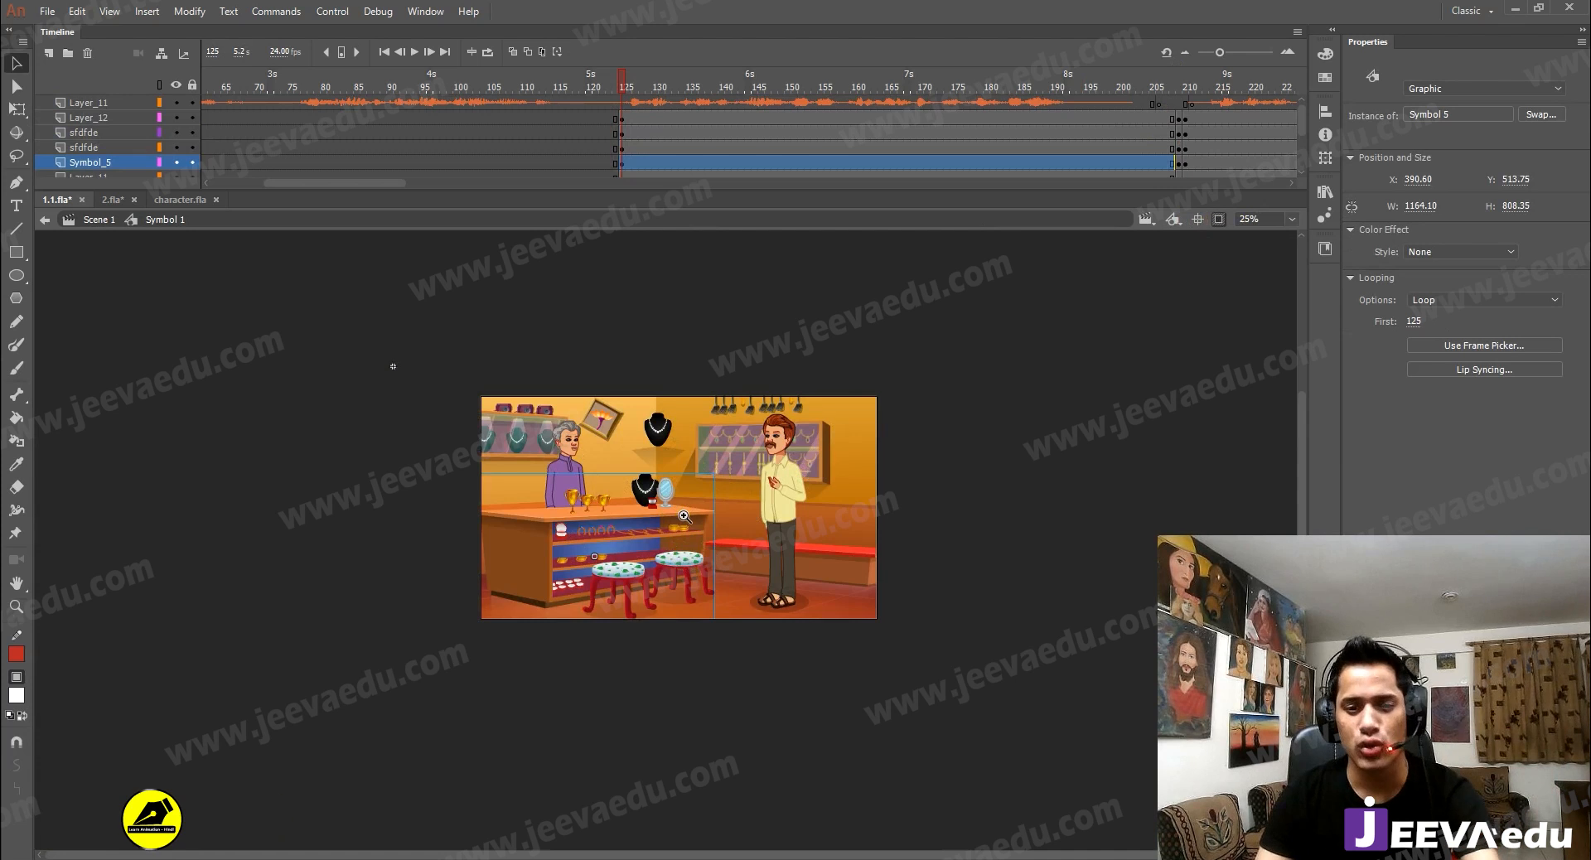
{"action": "left_click", "coordinate": [676, 556]}
{"action": "key", "text": "v"}
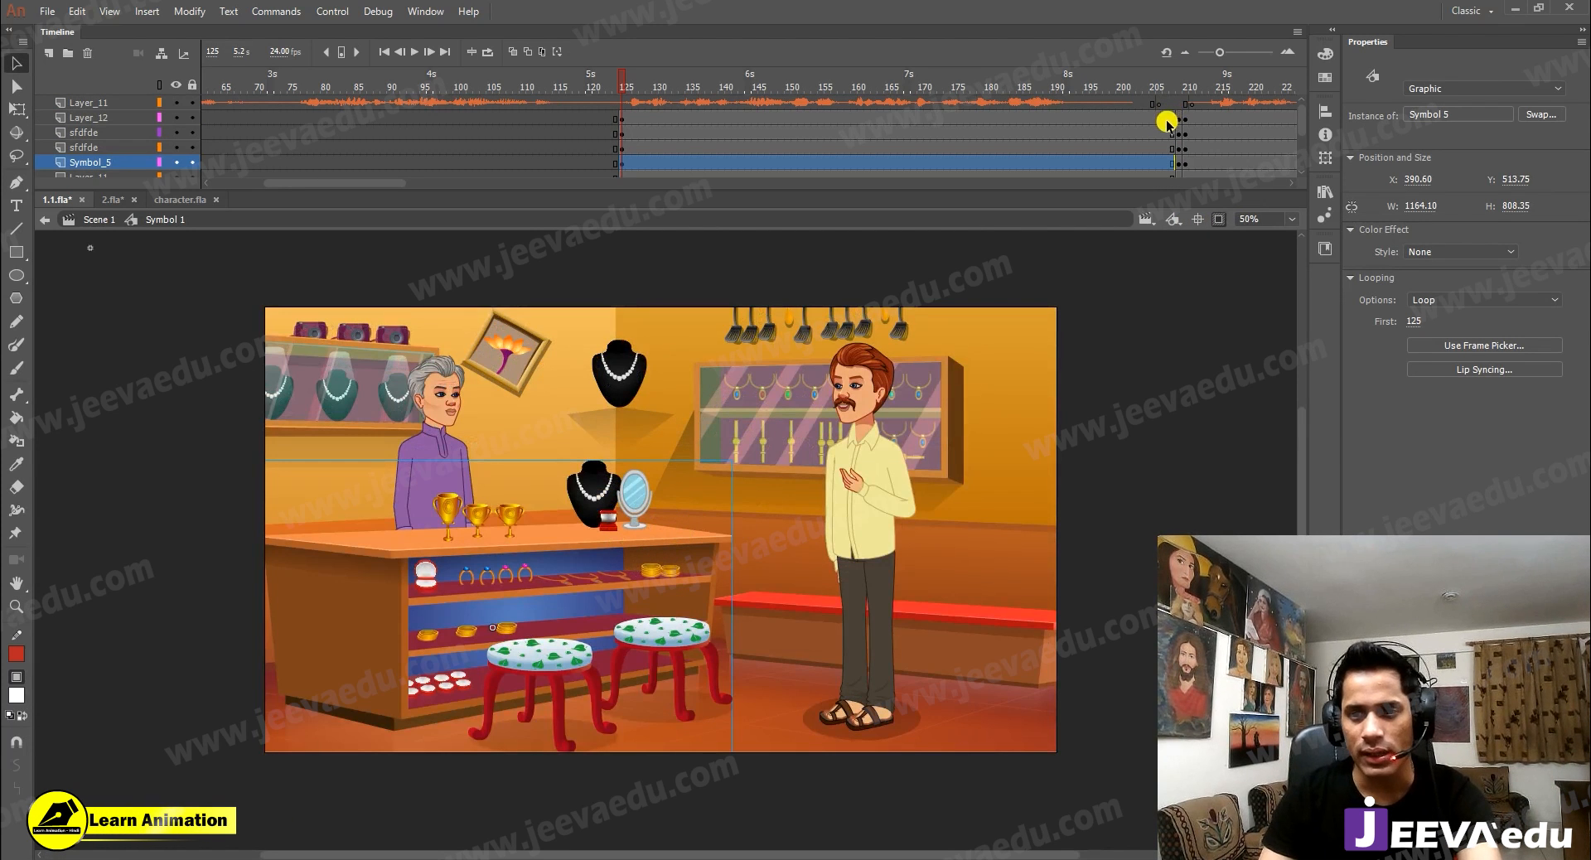
Step: Create classic tweens on all artwork layers between the keyframes at frames 125 and 209
{"action": "left_click_drag", "start_coordinate": [1159, 123], "coordinate": [1125, 189]}
{"action": "right_click", "coordinate": [1126, 189]}
{"action": "left_click", "coordinate": [1179, 189]}
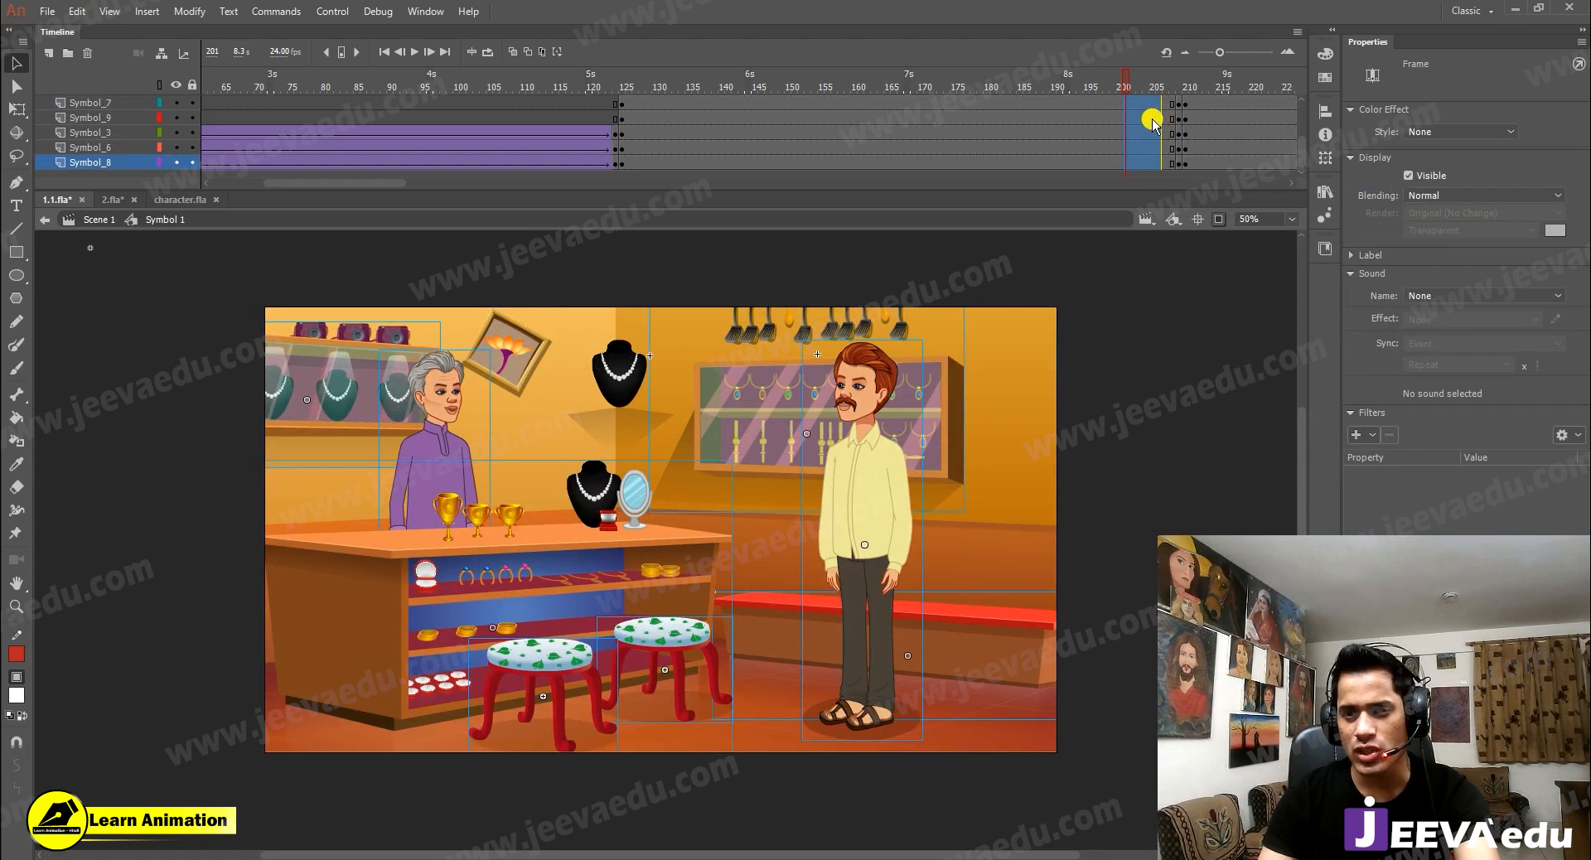
{"action": "key", "text": "F3"}
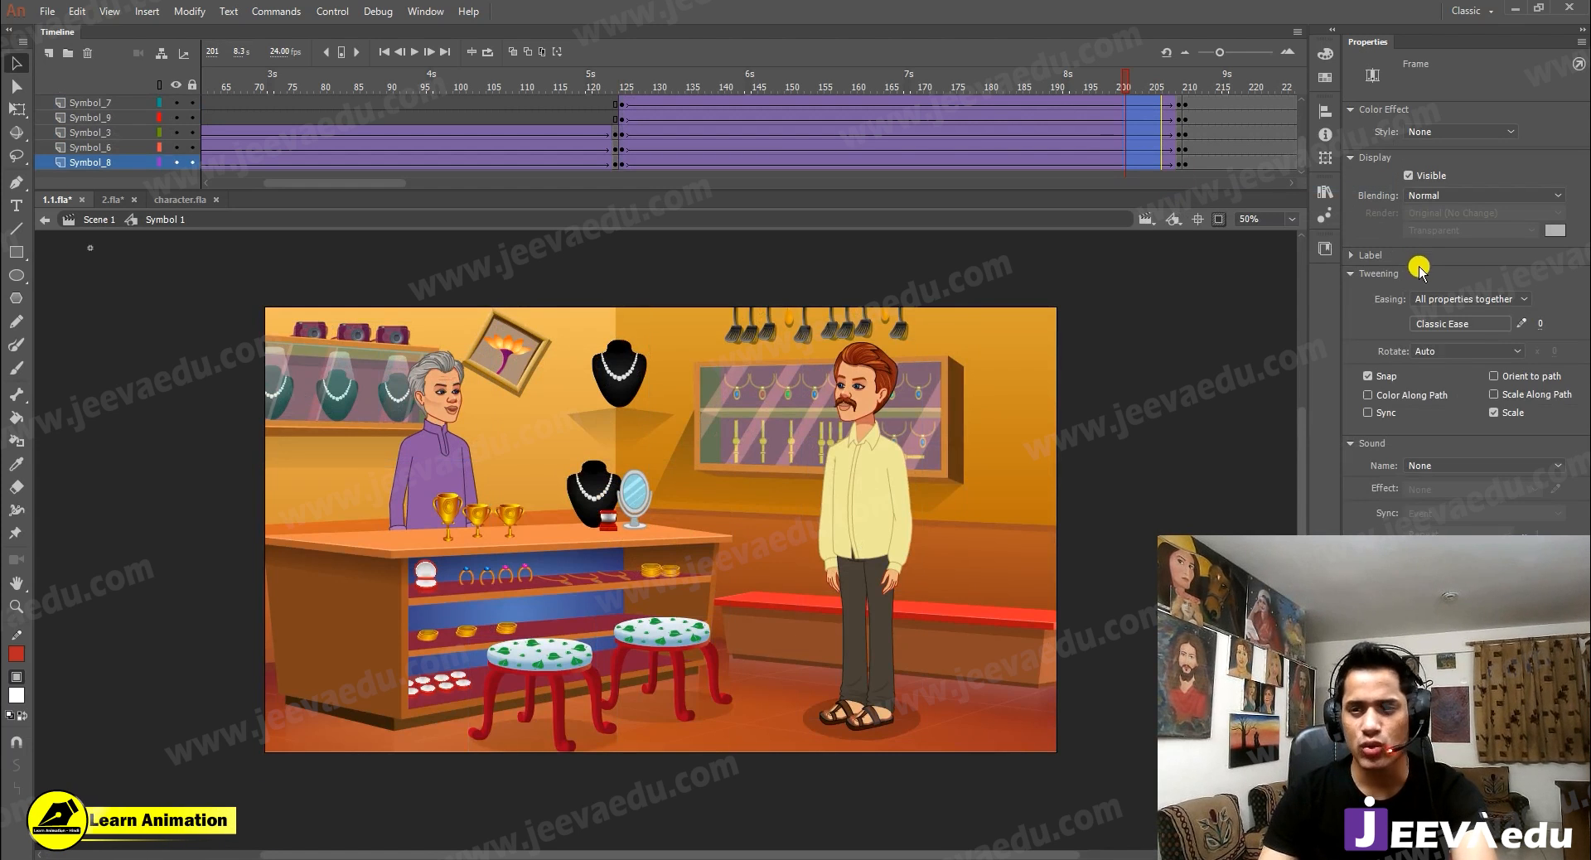
Step: Apply a custom ease to the new tweens, with the curve flattened at both its start and its end
{"action": "left_click", "coordinate": [1521, 323]}
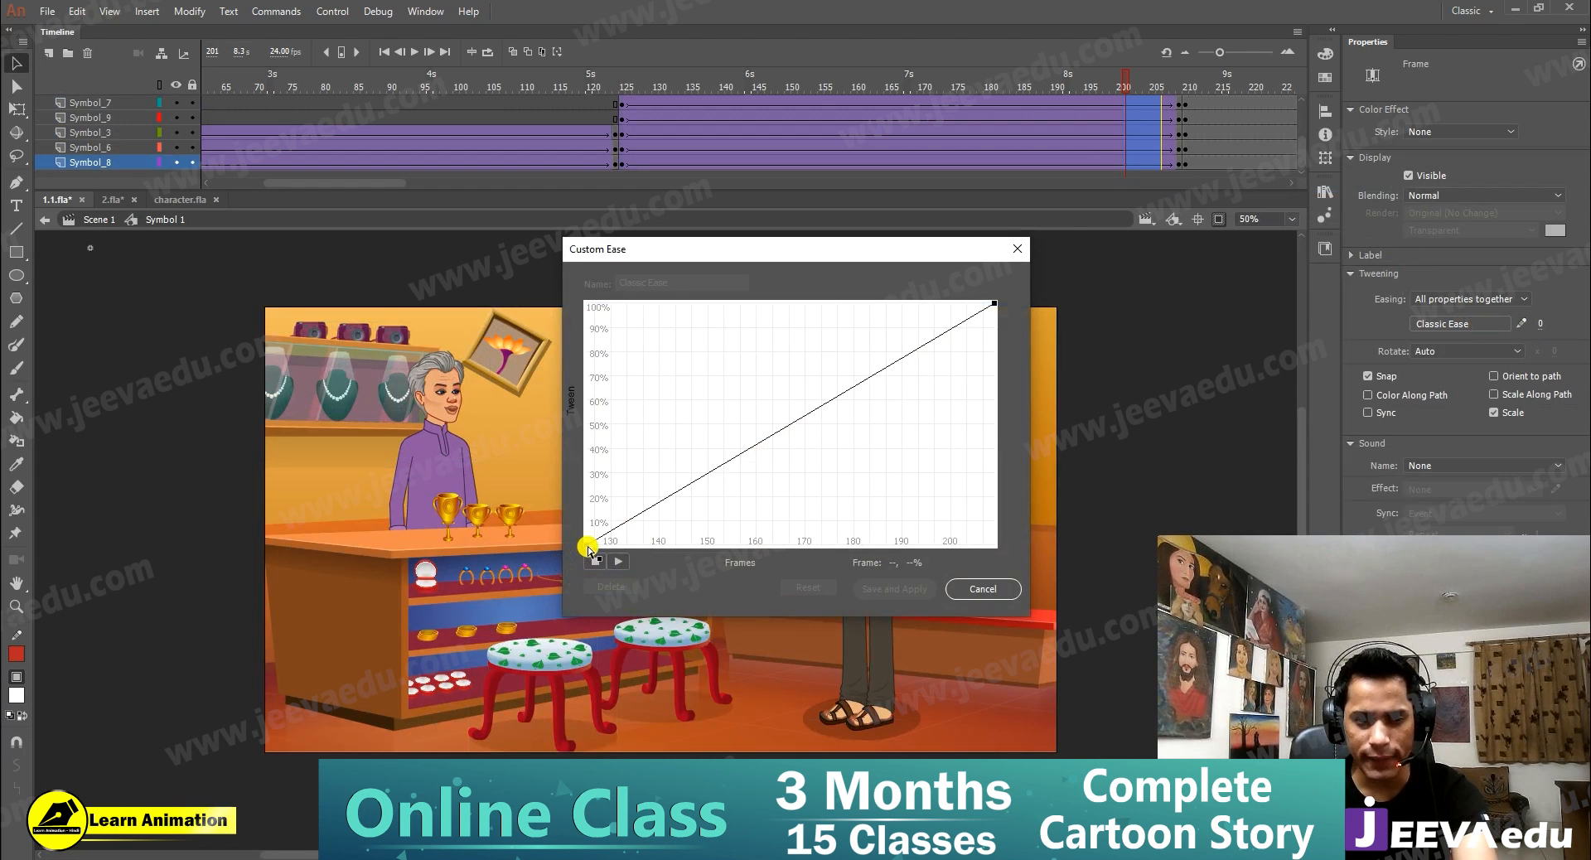
{"action": "left_click_drag", "start_coordinate": [587, 545], "coordinate": [765, 544]}
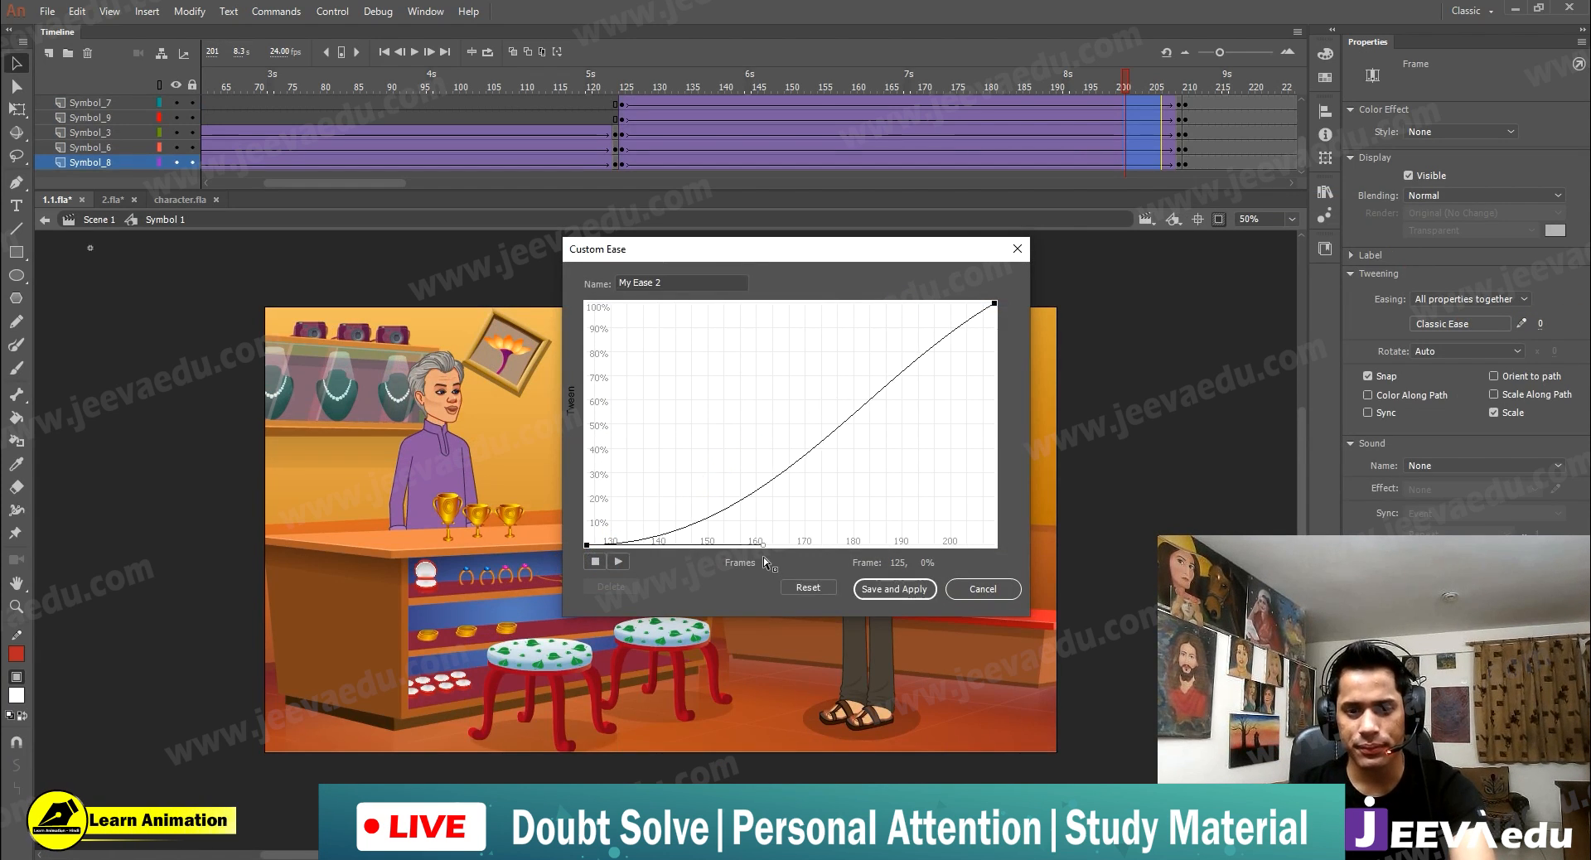
{"action": "left_click", "coordinate": [994, 308]}
{"action": "left_click_drag", "start_coordinate": [859, 384], "coordinate": [853, 226]}
{"action": "left_click", "coordinate": [864, 594]}
Step: Scale all artwork on the frame 209 keyframes together to 130%
{"action": "scroll", "coordinate": [1141, 123], "scroll_direction": "up", "scroll_amount": 3}
{"action": "left_click", "coordinate": [1140, 123]}
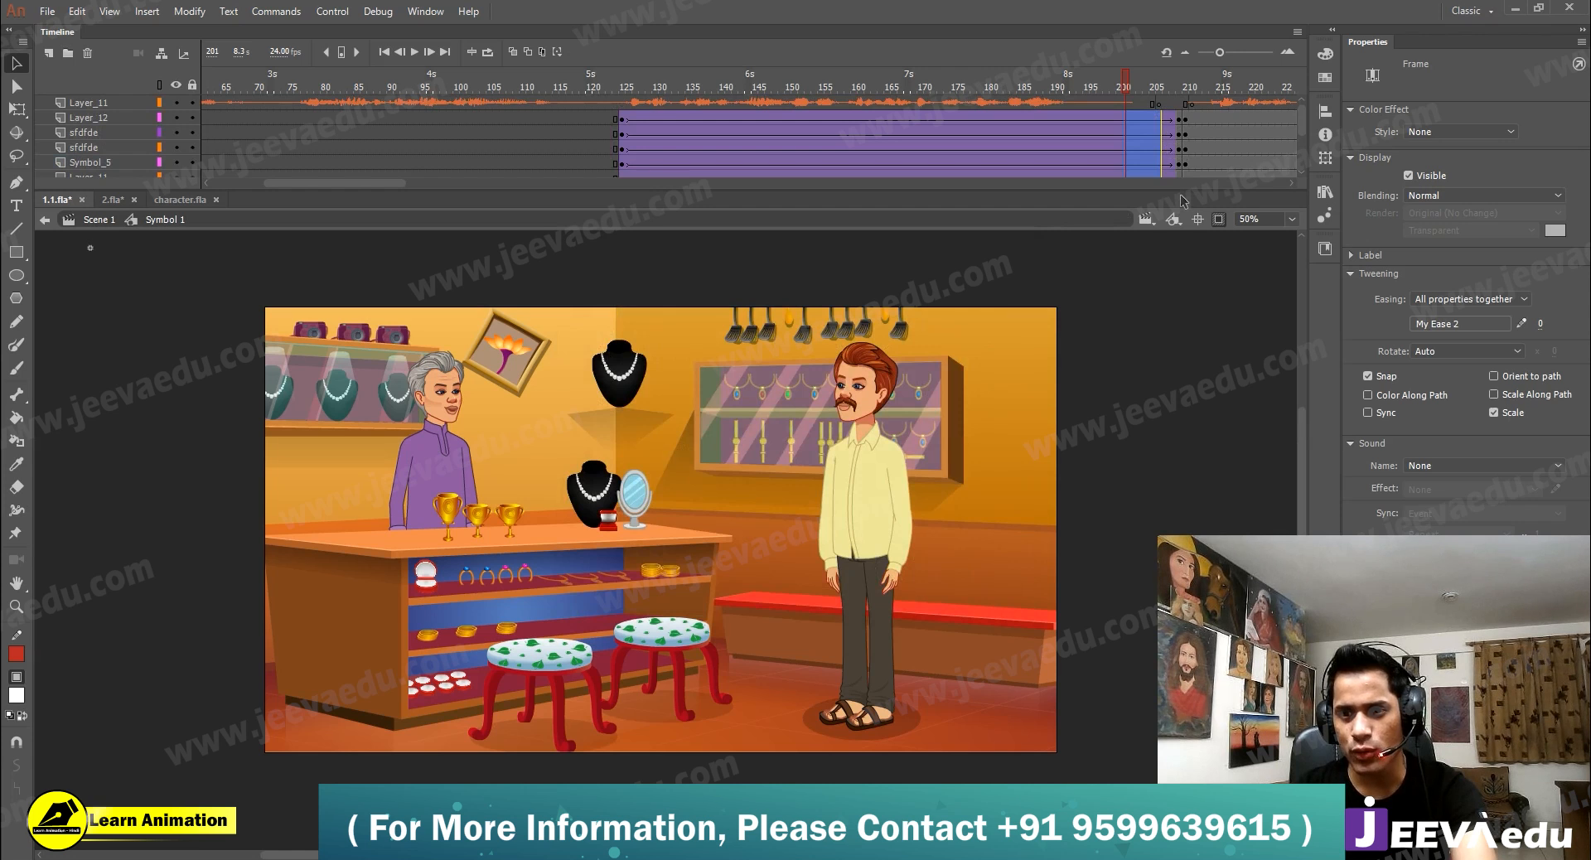
{"action": "scroll", "coordinate": [1183, 157], "scroll_direction": "down", "scroll_amount": 3}
{"action": "left_click", "coordinate": [1180, 163]}
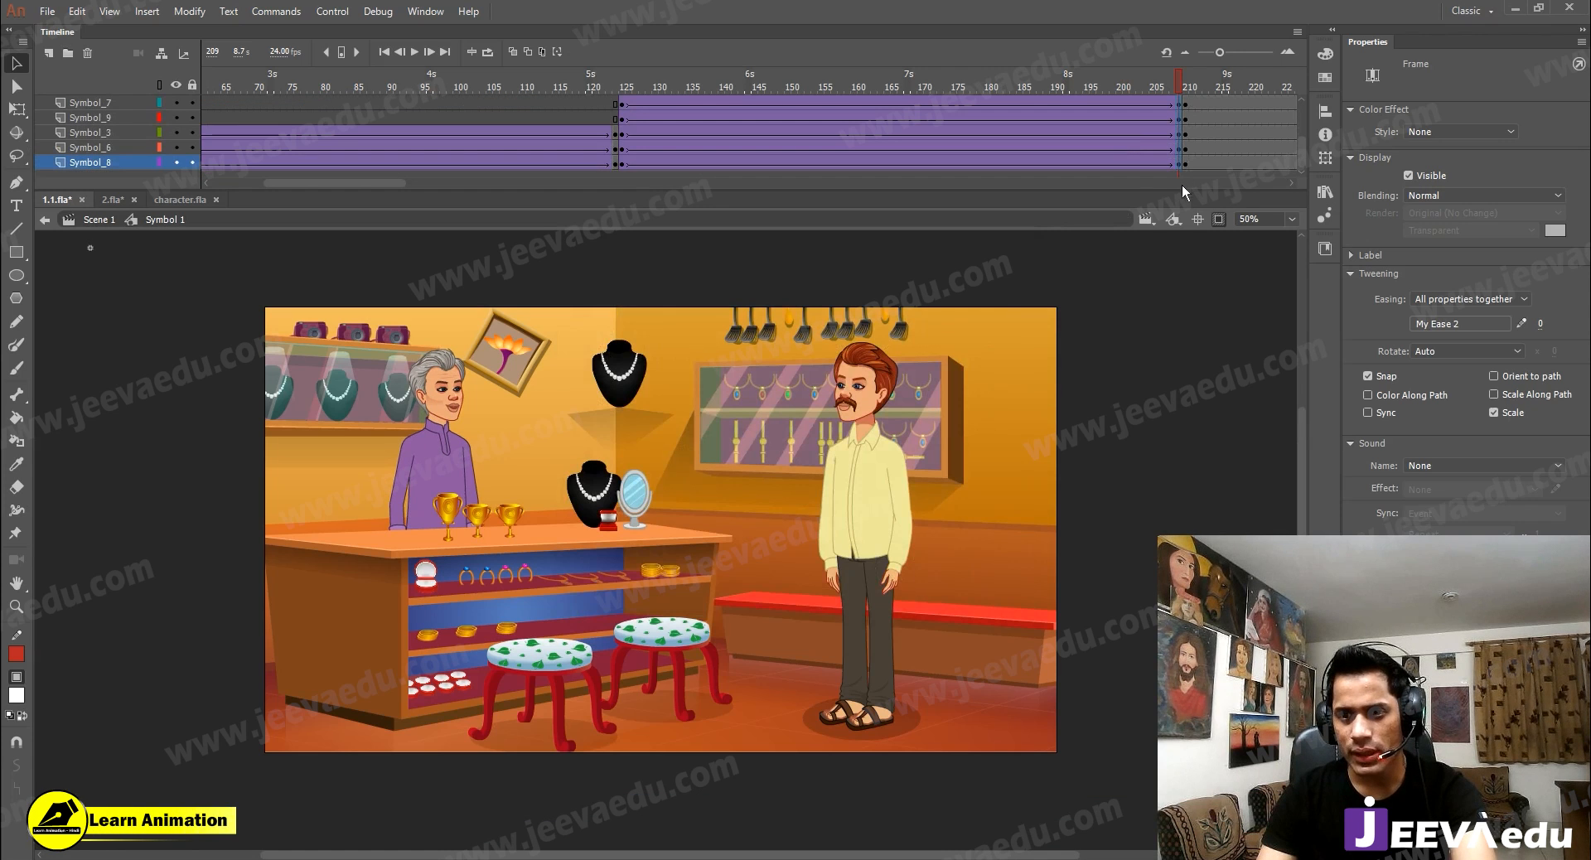
{"action": "key", "text": "ctrl+a"}
{"action": "key", "text": "ctrl+alt+s"}
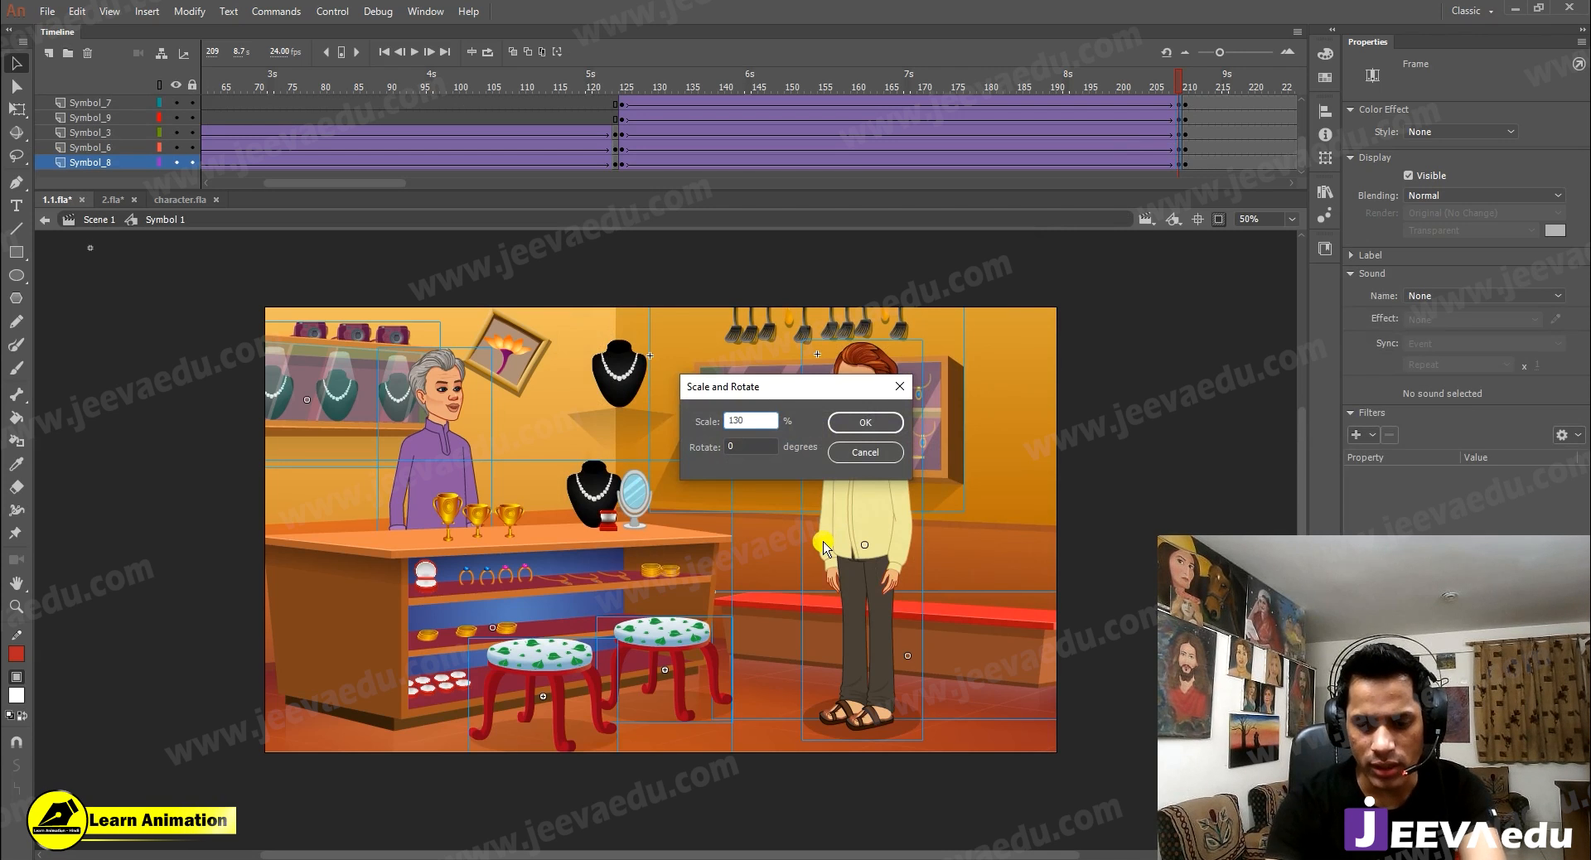
{"action": "type", "text": "130"}
{"action": "key", "text": "Return"}
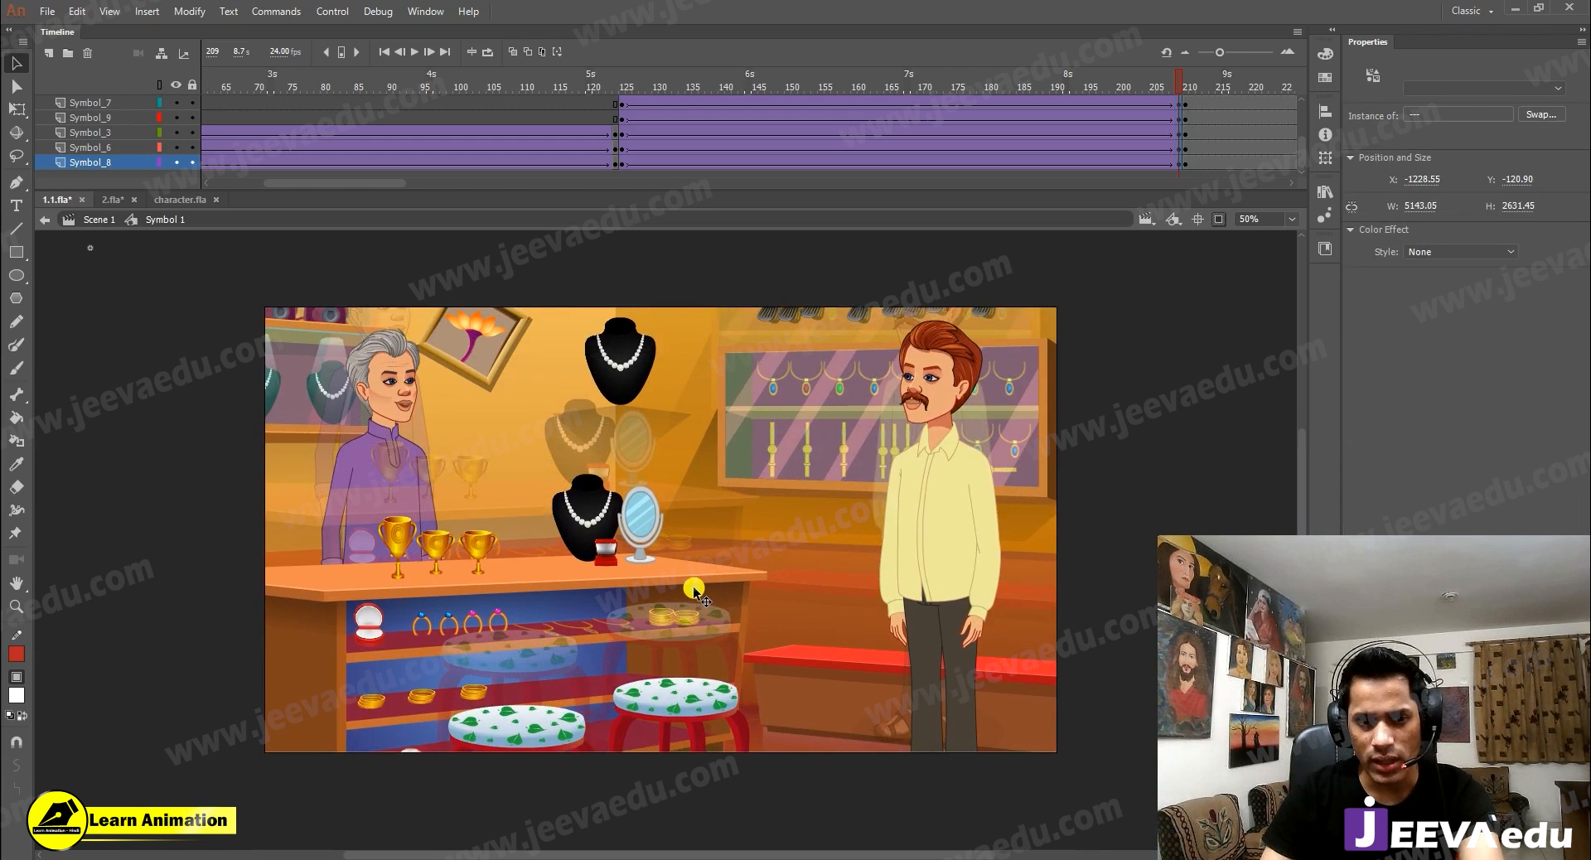
Step: Scale the selected frame 209 artwork by a further 102% and reposition it vertically to frame both men
{"action": "key", "text": "ctrl+alt+s"}
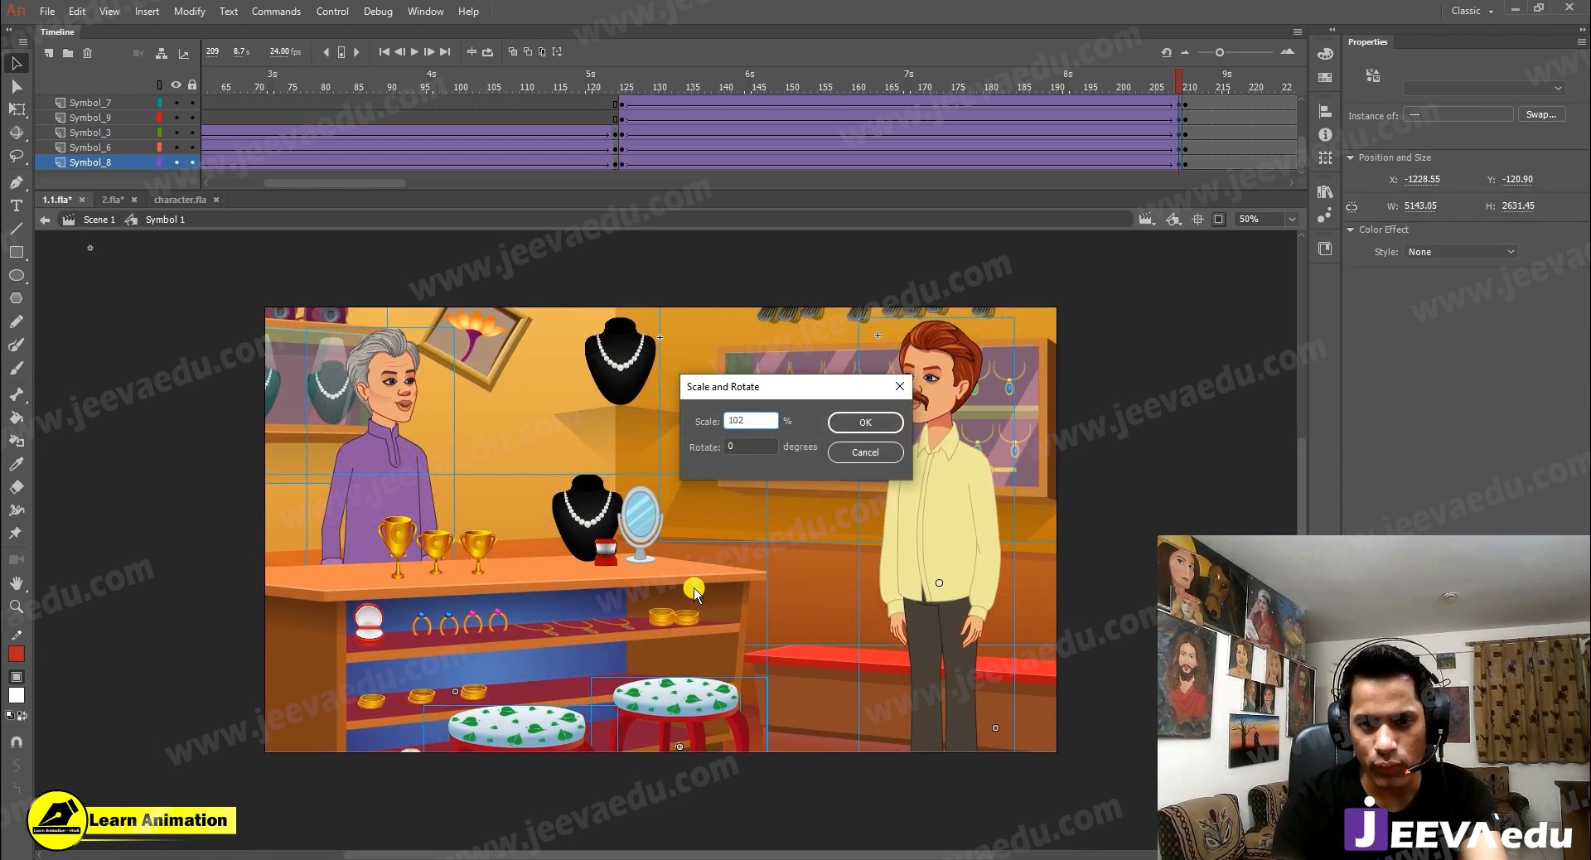
{"action": "key", "text": "Return"}
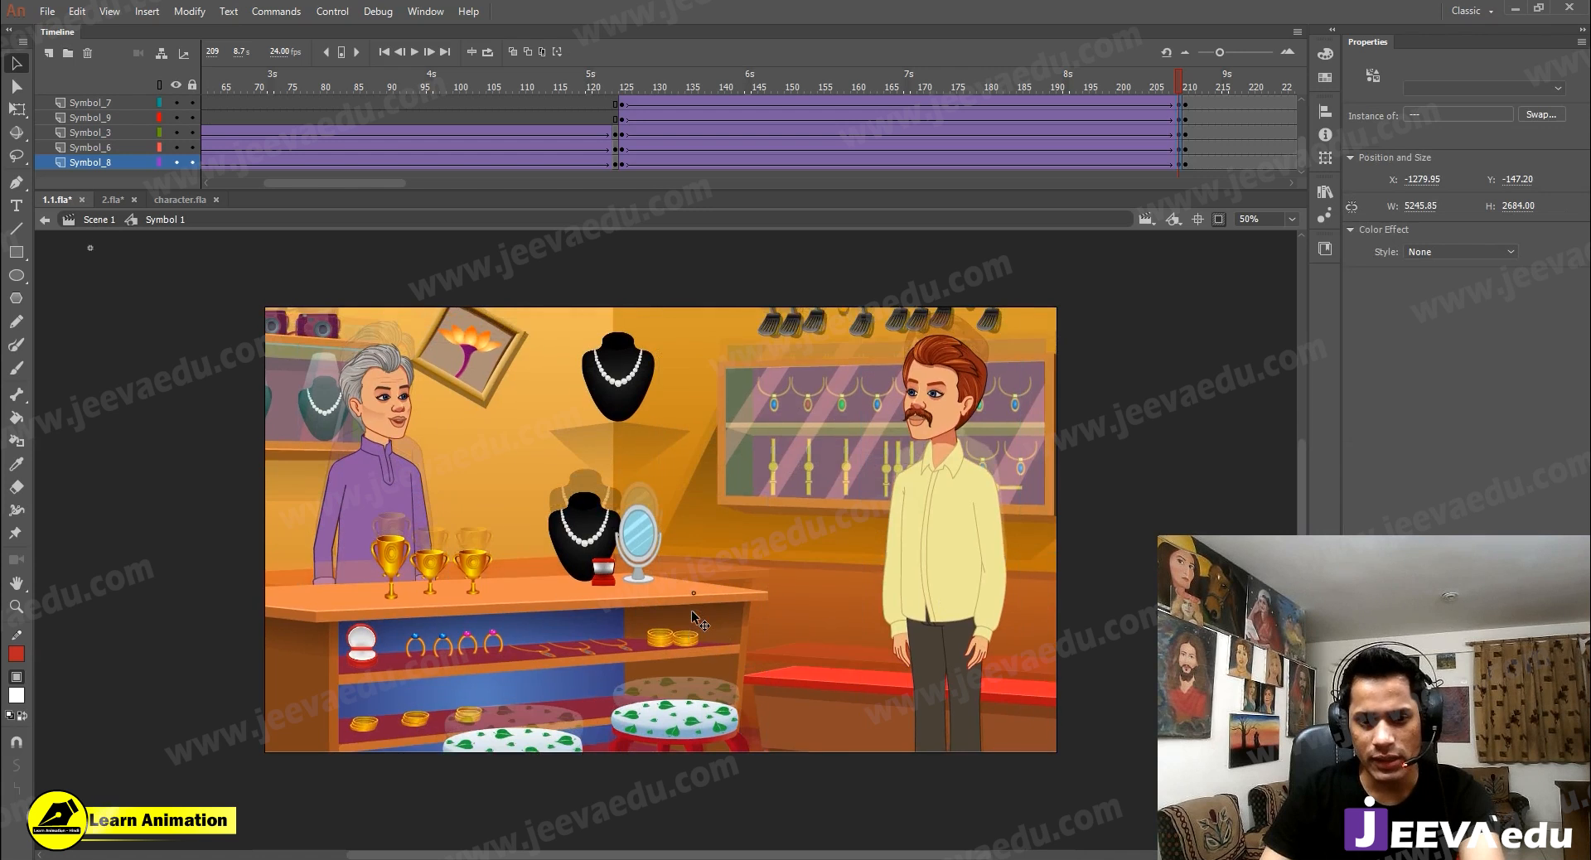
{"action": "left_click_drag", "start_coordinate": [691, 606], "coordinate": [693, 595]}
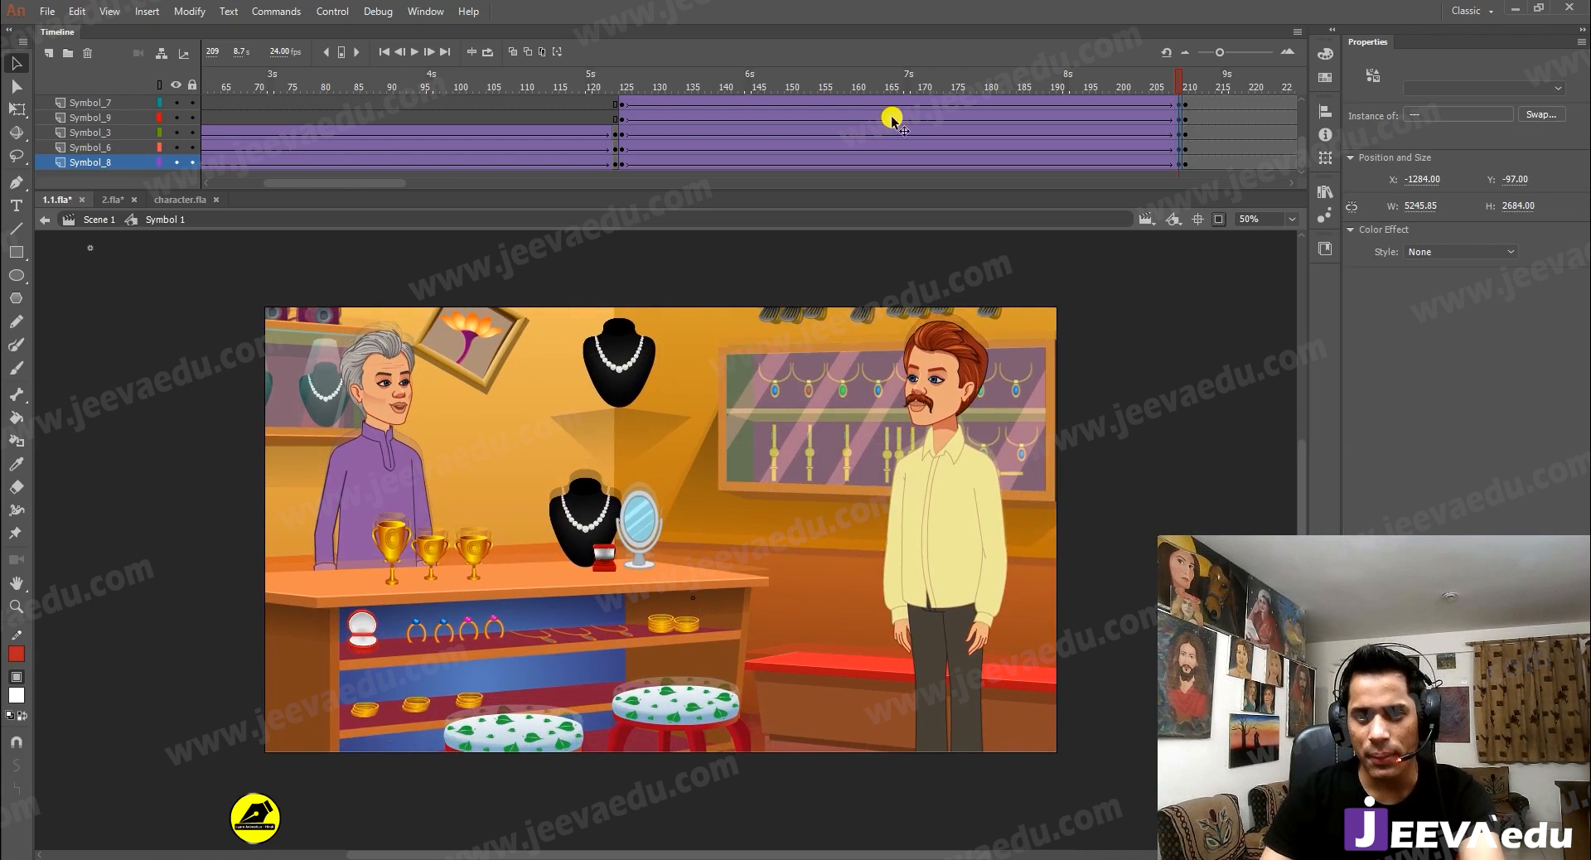
{"action": "left_click_drag", "start_coordinate": [1061, 83], "coordinate": [1182, 116]}
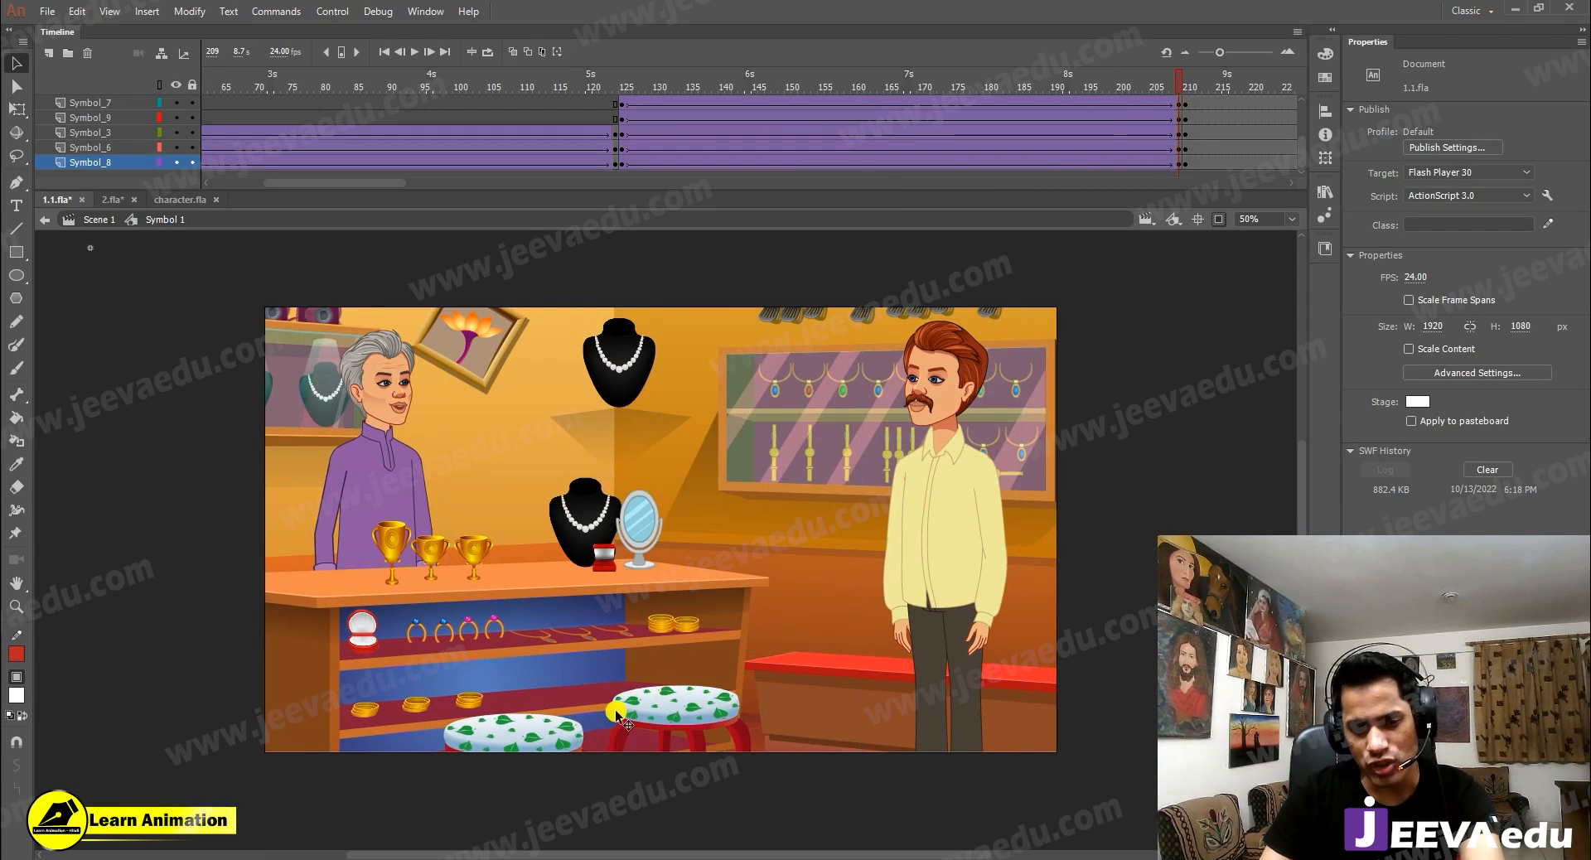
Step: Show the artwork beyond the stage, enlarge both stools together to about 938 × 486 px, and shift them slightly down and left
{"action": "left_click", "coordinate": [1219, 219]}
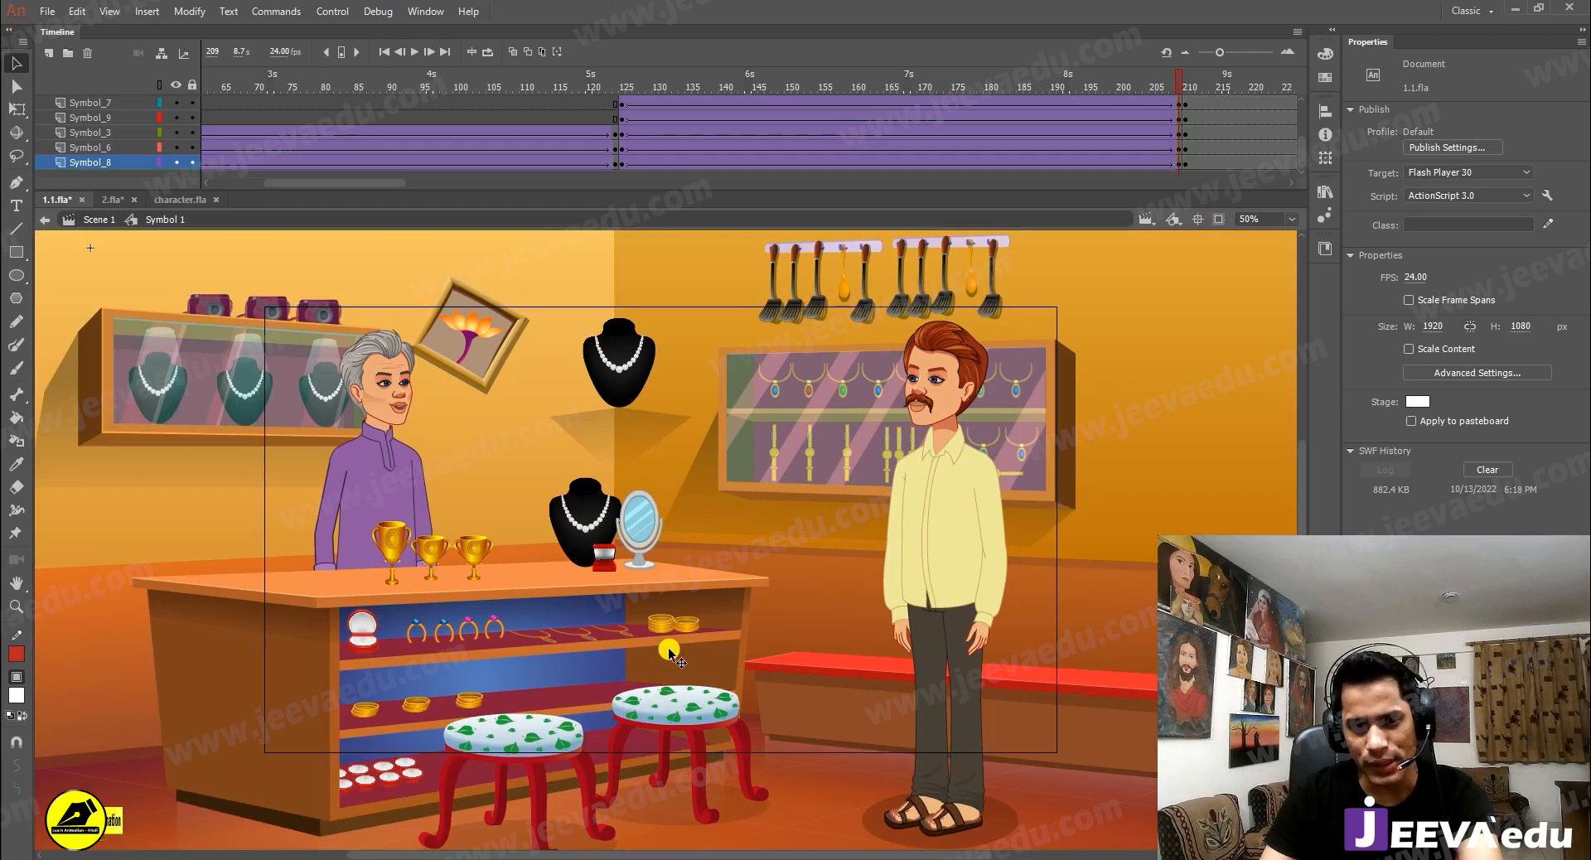
{"action": "left_click", "coordinate": [489, 737]}
{"action": "left_click", "coordinate": [662, 718], "text": "shift"}
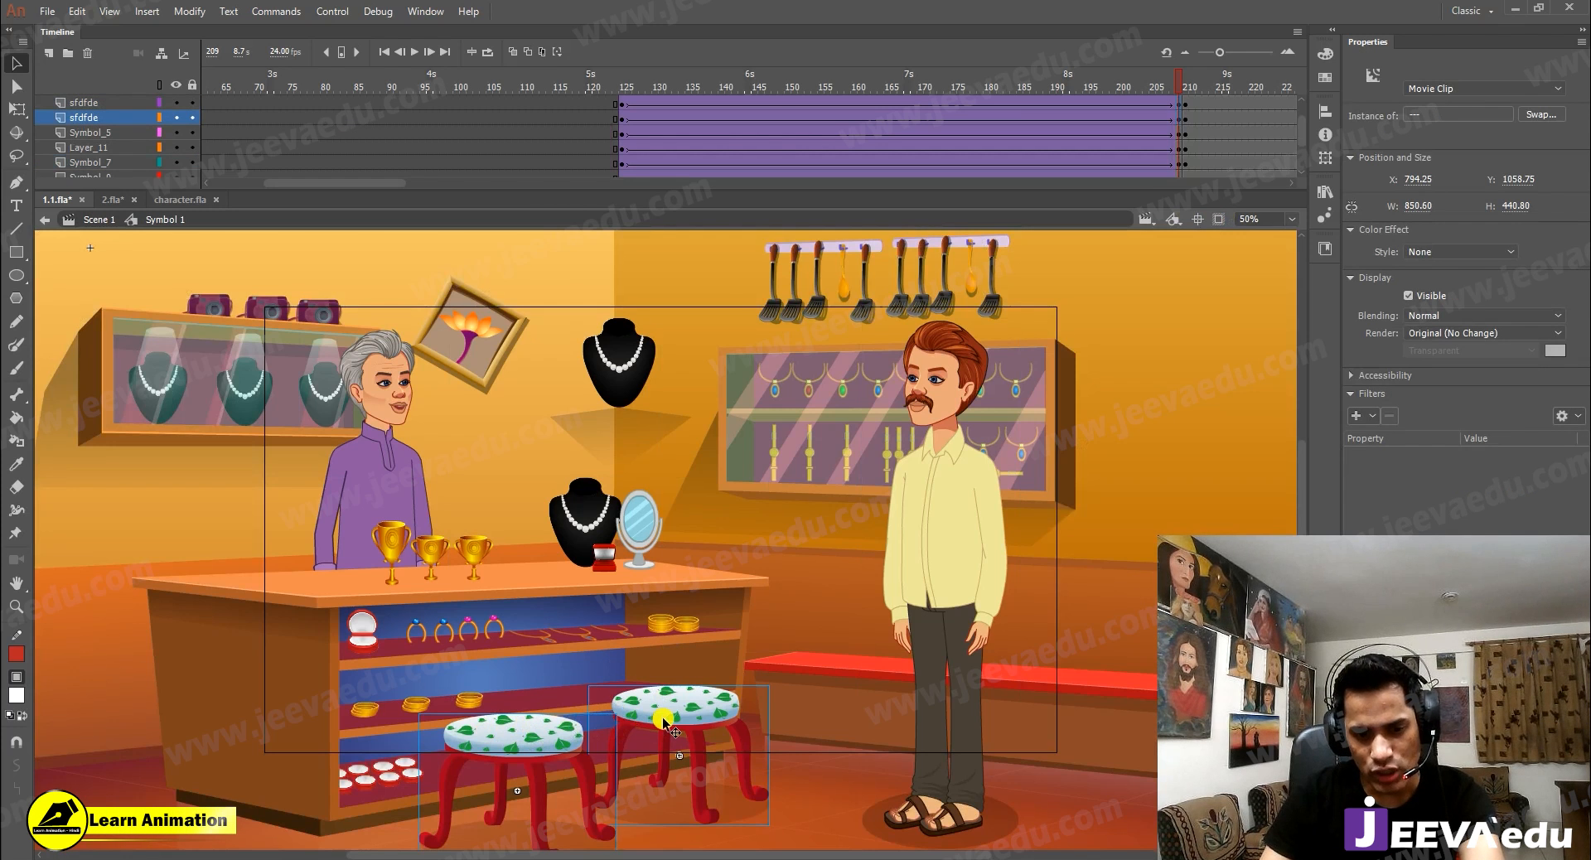
{"action": "key", "text": "ctrl+alt+s"}
{"action": "type", "text": "1"}
{"action": "key", "text": "Return"}
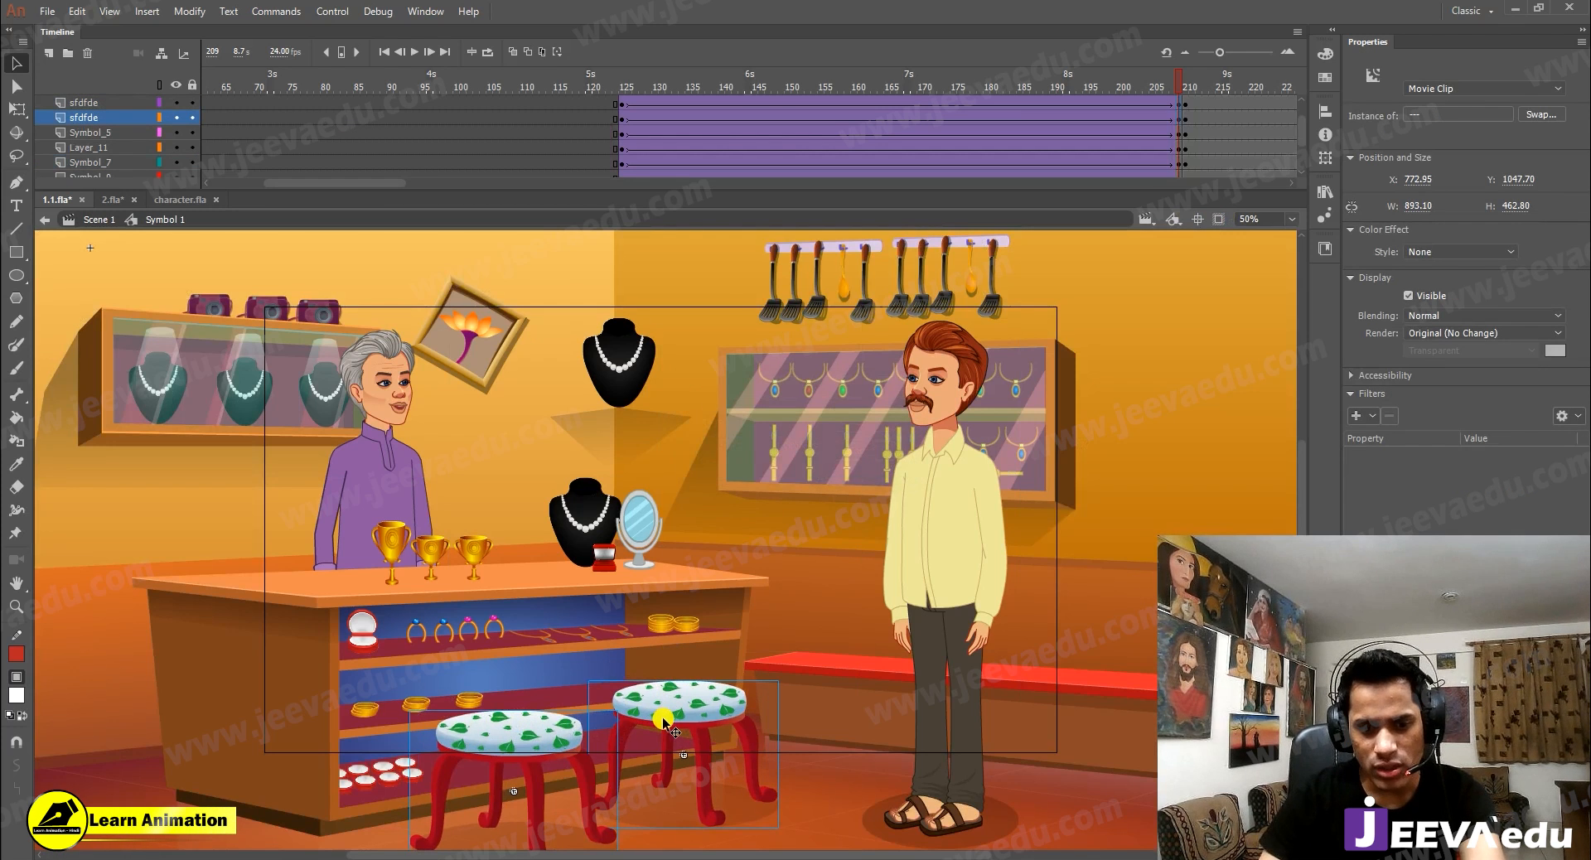
{"action": "key", "text": "ctrl+alt+s"}
{"action": "key", "text": "Return"}
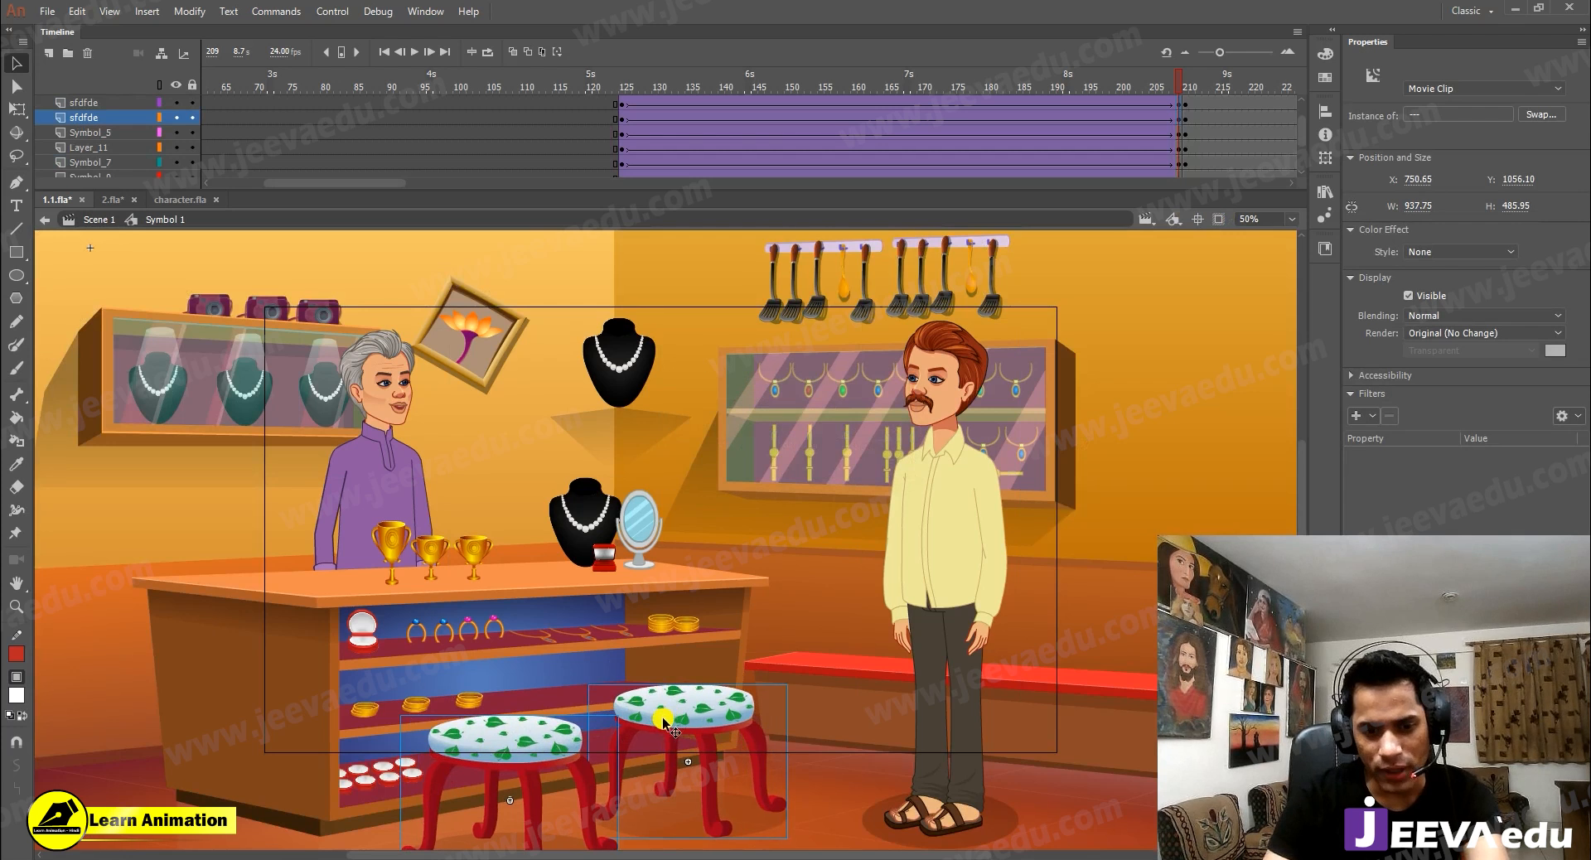
{"action": "left_click_drag", "start_coordinate": [658, 729], "coordinate": [651, 736]}
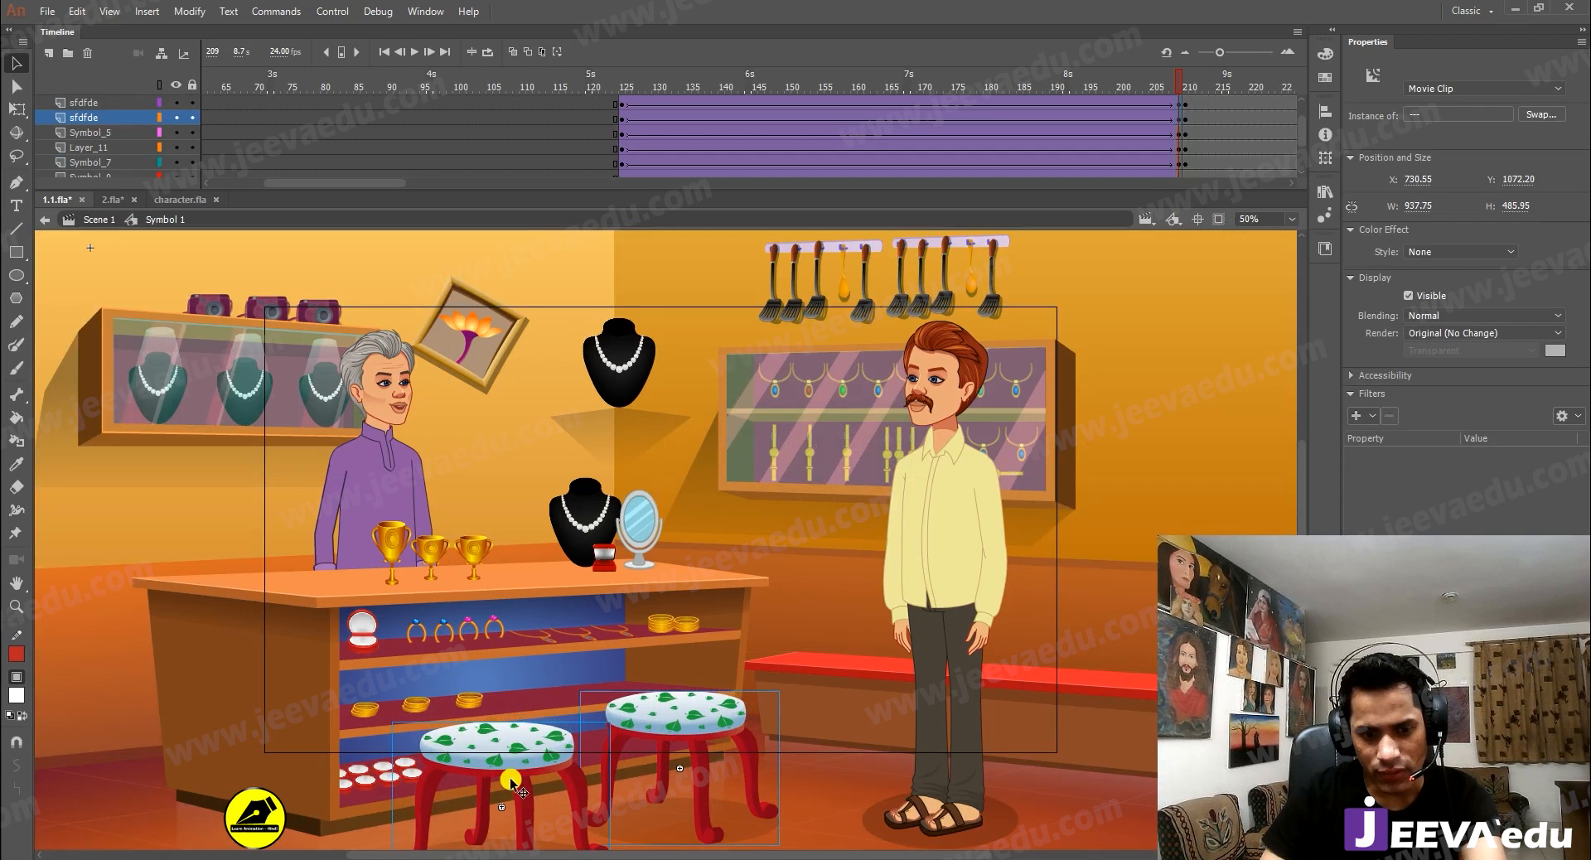
Step: Scale the front stool to 103% and move it 40 px left and 20 px down
{"action": "left_click", "coordinate": [507, 744]}
{"action": "key", "text": "ctrl+alt+s"}
{"action": "type", "text": "103"}
{"action": "key", "text": "Return"}
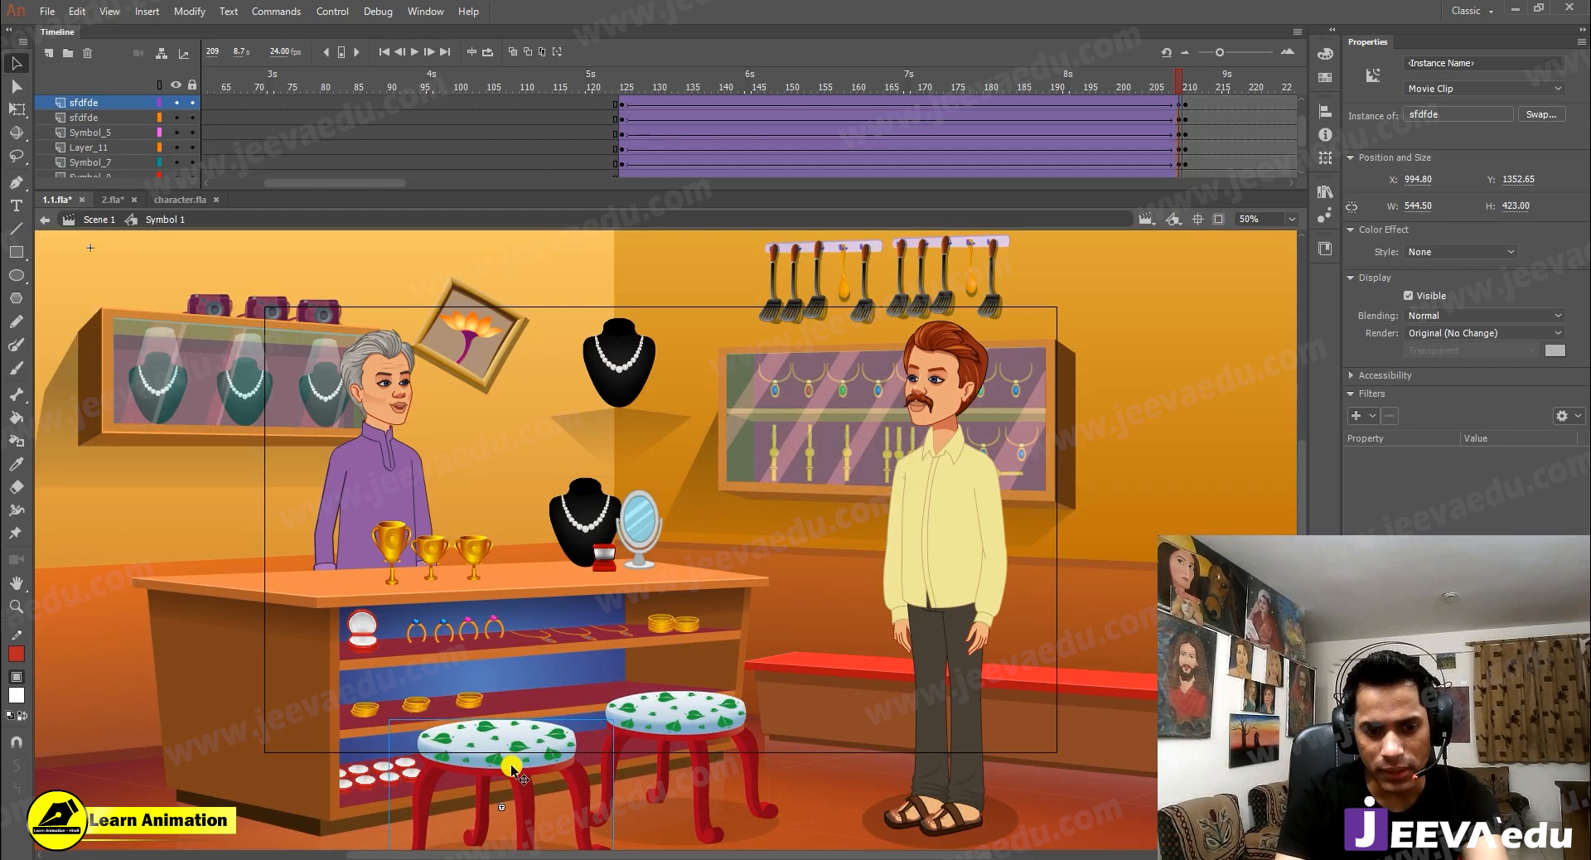
{"action": "key", "text": "shift+Left"}
{"action": "key", "text": "shift+Left"}
{"action": "key", "text": "shift+Left"}
{"action": "key", "text": "shift+Left"}
{"action": "key", "text": "shift+Down"}
{"action": "key", "text": "shift+Down"}
{"action": "key", "text": "shift+Down"}
{"action": "key", "text": "shift+Down"}
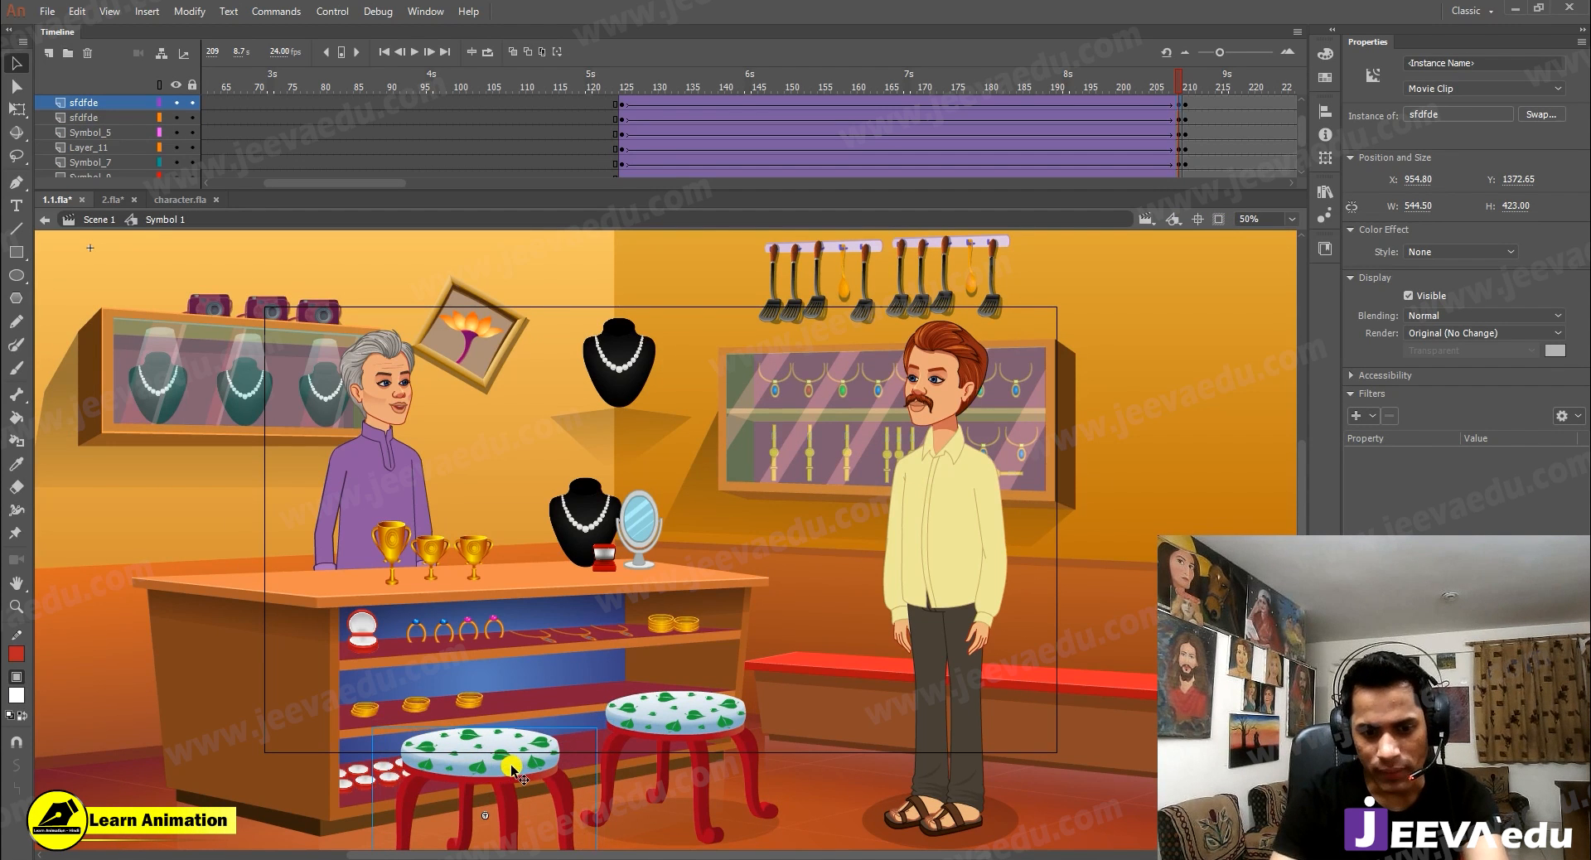
Step: Isolate the two stool layers by hiding all the others and play their motion from frame 125
{"action": "left_click", "coordinate": [175, 85]}
{"action": "left_click", "coordinate": [177, 103]}
{"action": "left_click", "coordinate": [177, 118]}
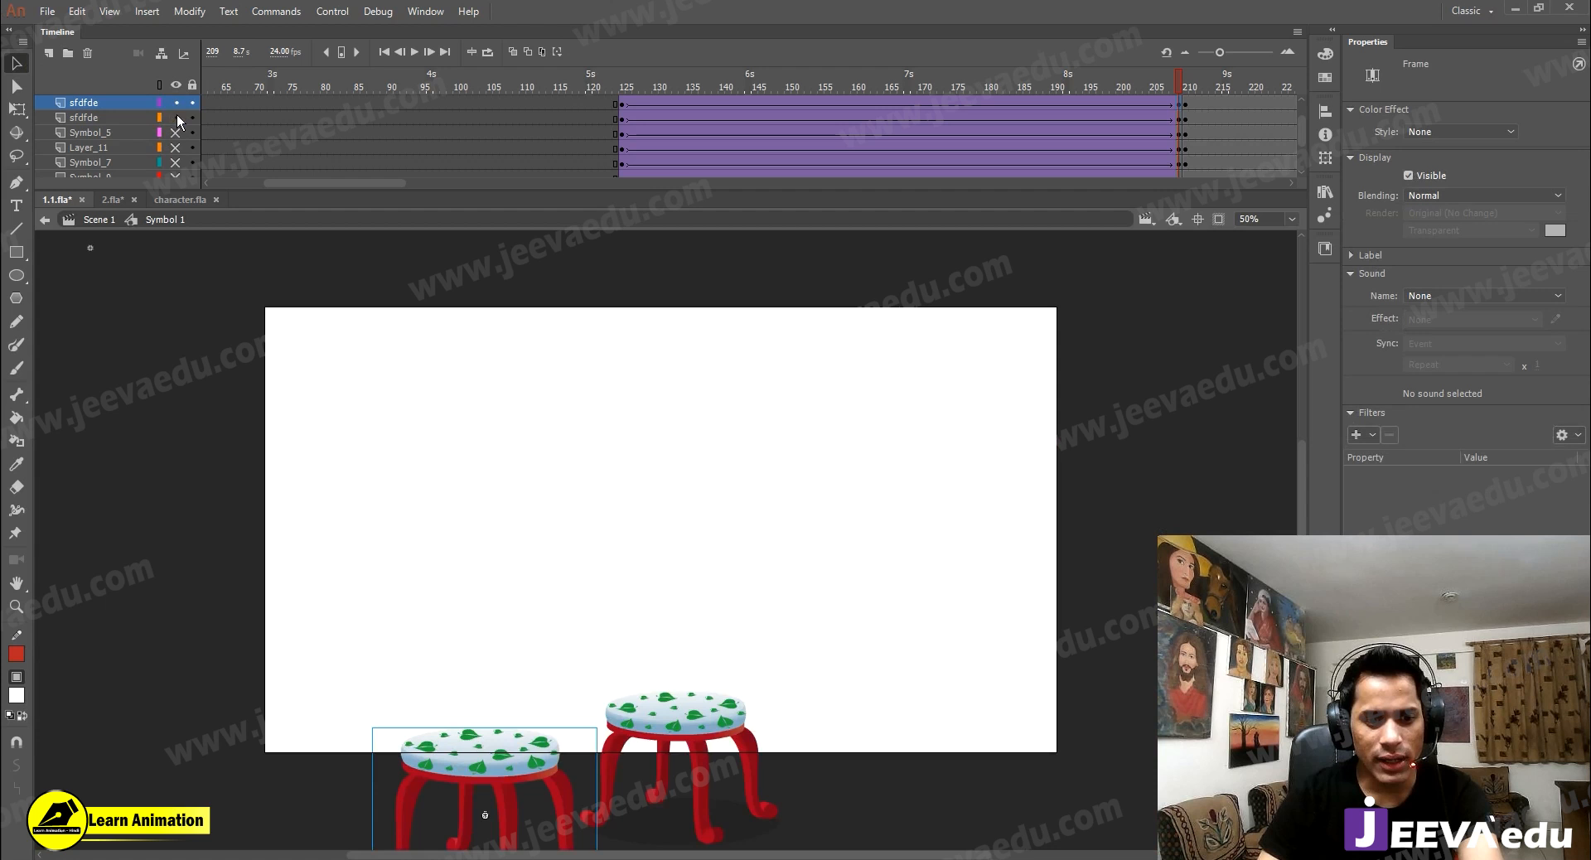
{"action": "left_click", "coordinate": [623, 86]}
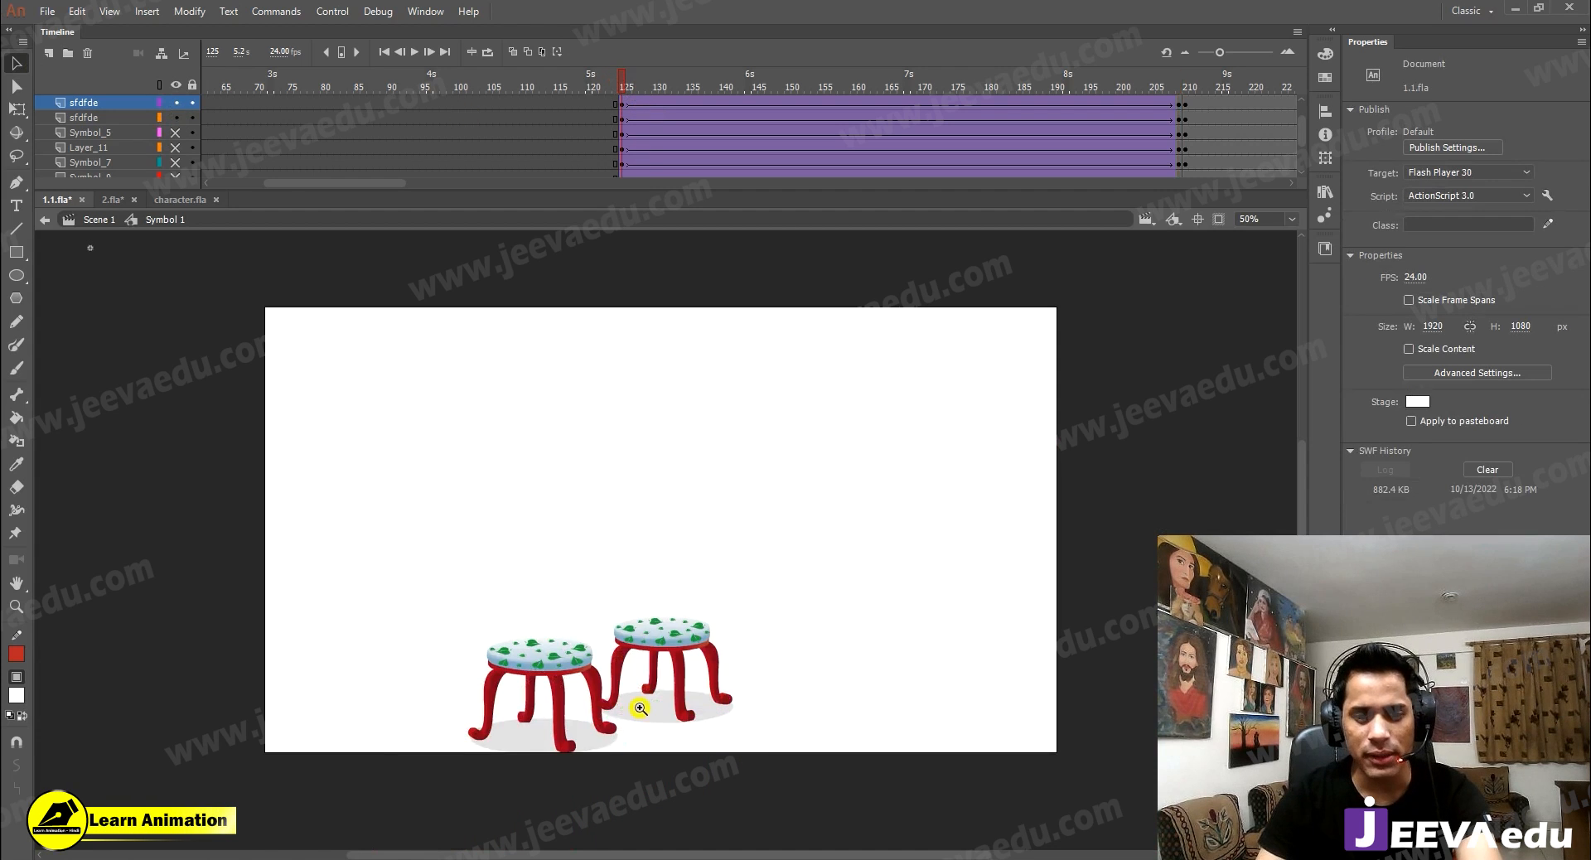
{"action": "left_click", "coordinate": [641, 709]}
{"action": "left_click_drag", "start_coordinate": [681, 619], "coordinate": [706, 678]}
{"action": "left_click", "coordinate": [690, 673], "text": "alt"}
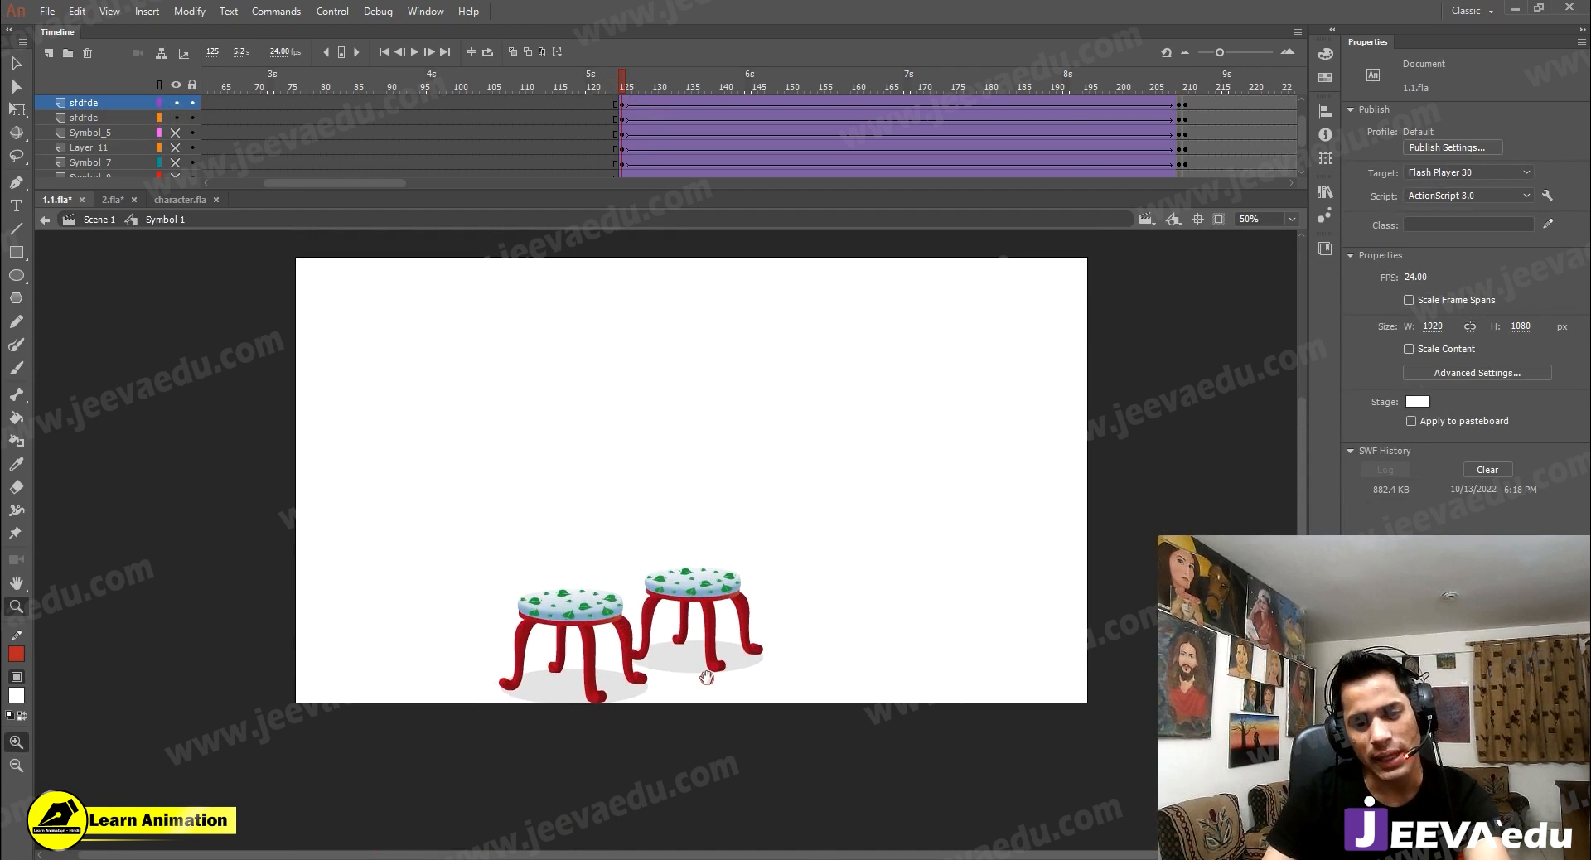
{"action": "key", "text": "Return"}
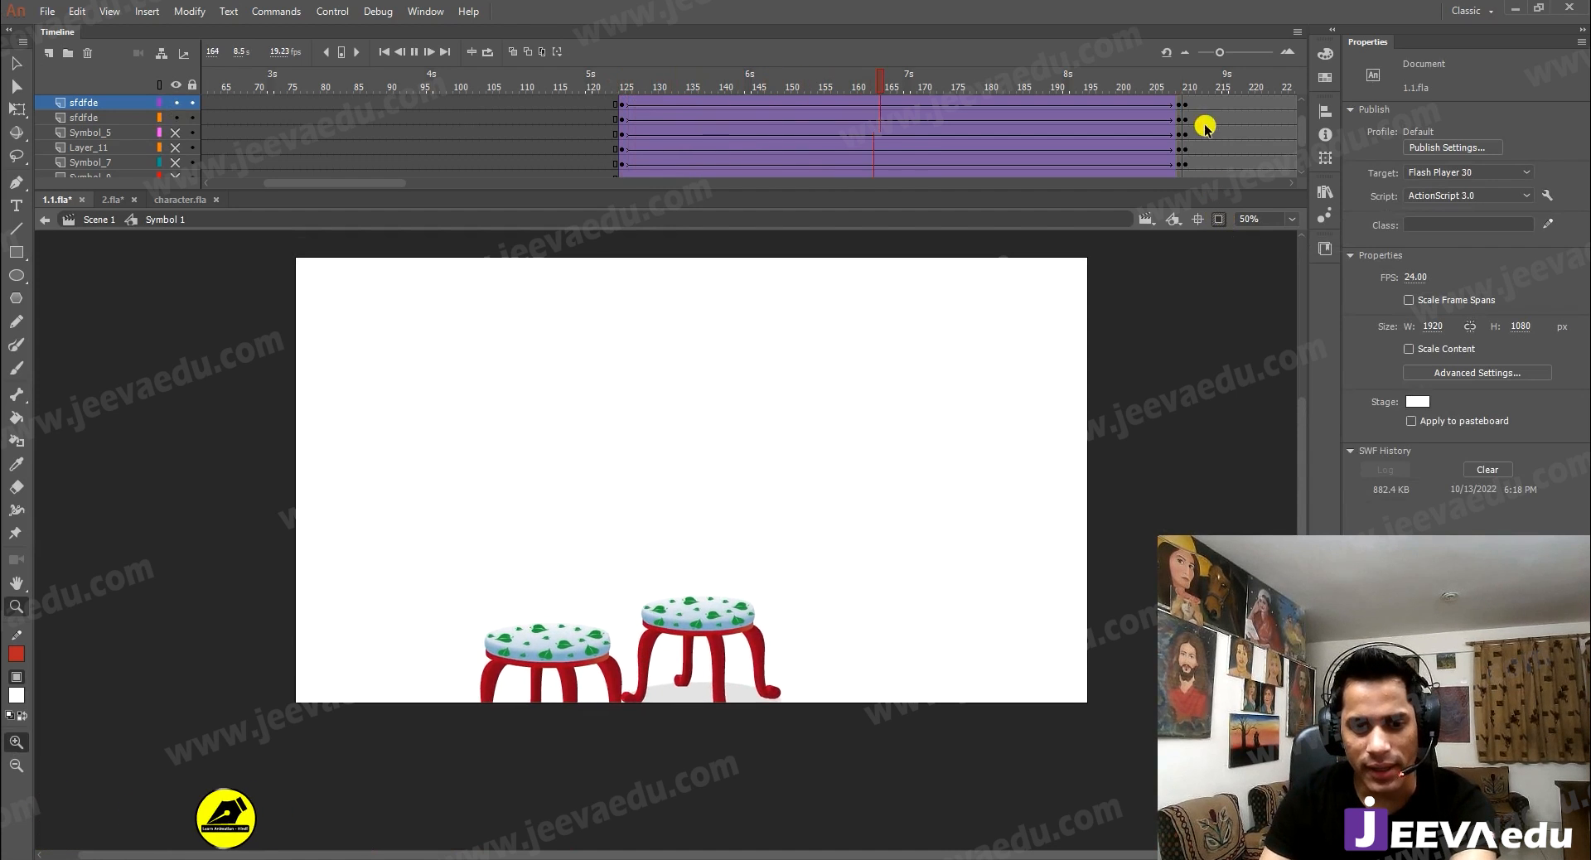
Step: At frame 209, scale the front stool to 104% and shift both stools slightly left
{"action": "mouse_move", "coordinate": [951, 79]}
{"action": "left_mouse_down"}
{"action": "mouse_move", "coordinate": [789, 98]}
{"action": "mouse_move", "coordinate": [1082, 112]}
{"action": "mouse_move", "coordinate": [1176, 142]}
{"action": "left_mouse_up"}
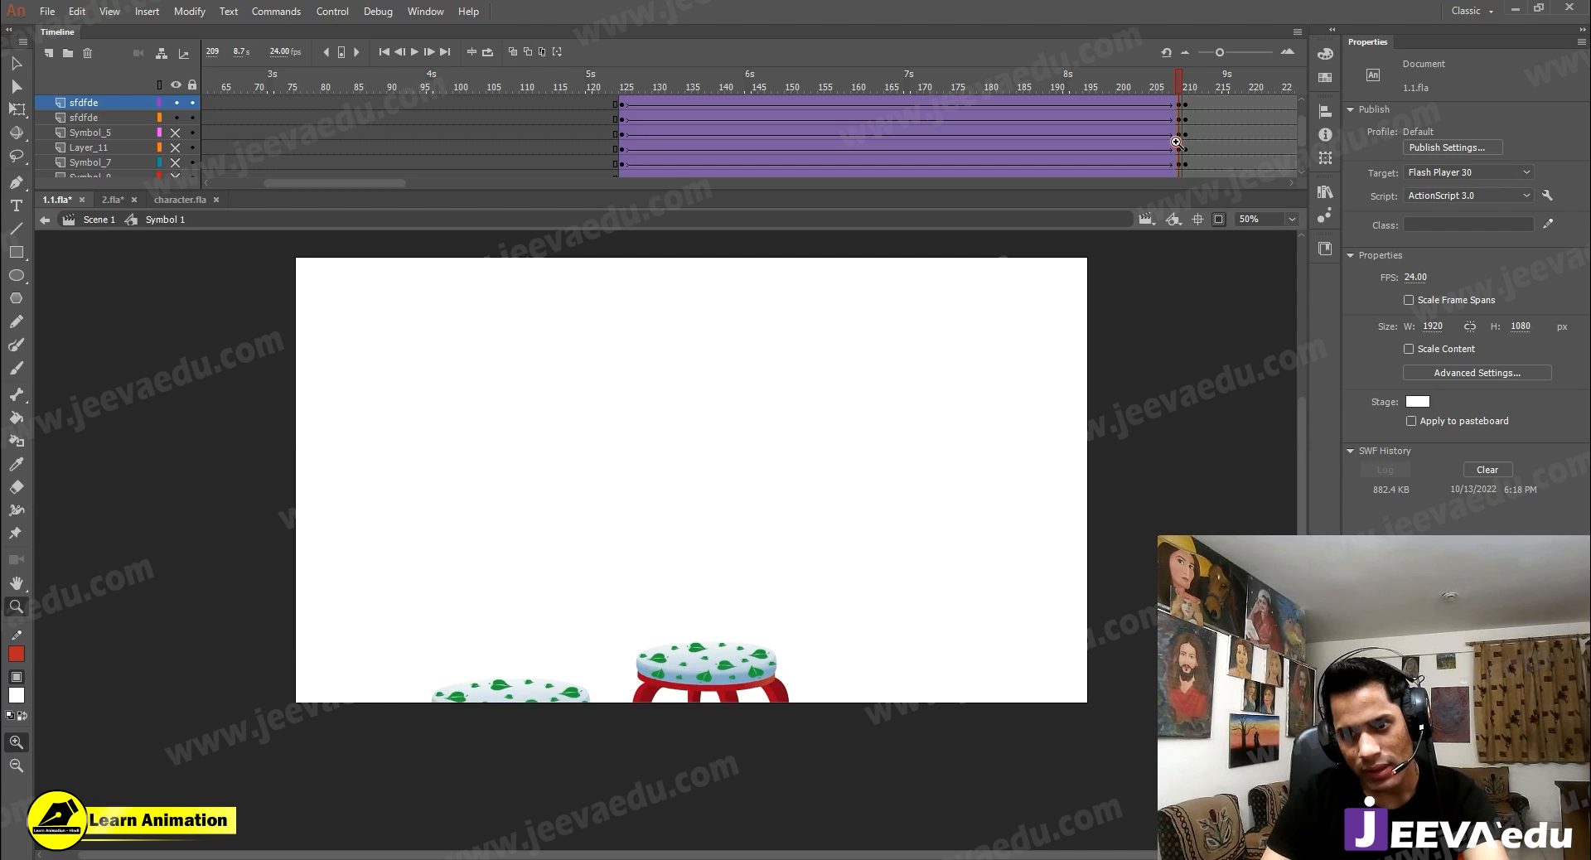
{"action": "key", "text": "v"}
{"action": "left_click", "coordinate": [528, 700]}
{"action": "left_click", "coordinate": [530, 688]}
{"action": "key", "text": "ctrl+alt+s"}
{"action": "type", "text": "104"}
{"action": "key", "text": "Return"}
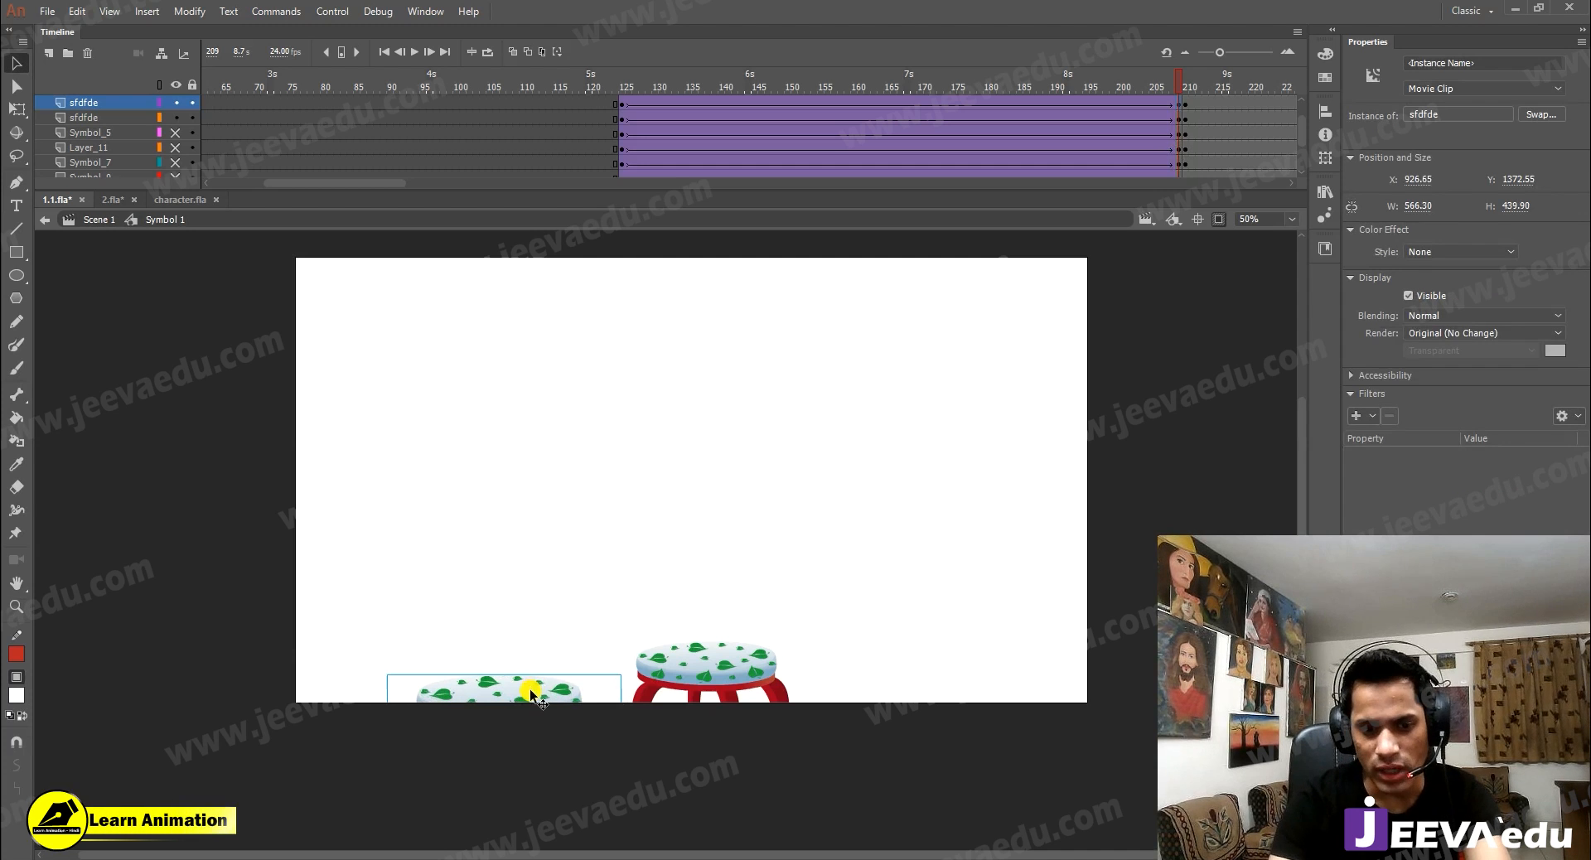
{"action": "left_click_drag", "start_coordinate": [731, 655], "coordinate": [723, 656]}
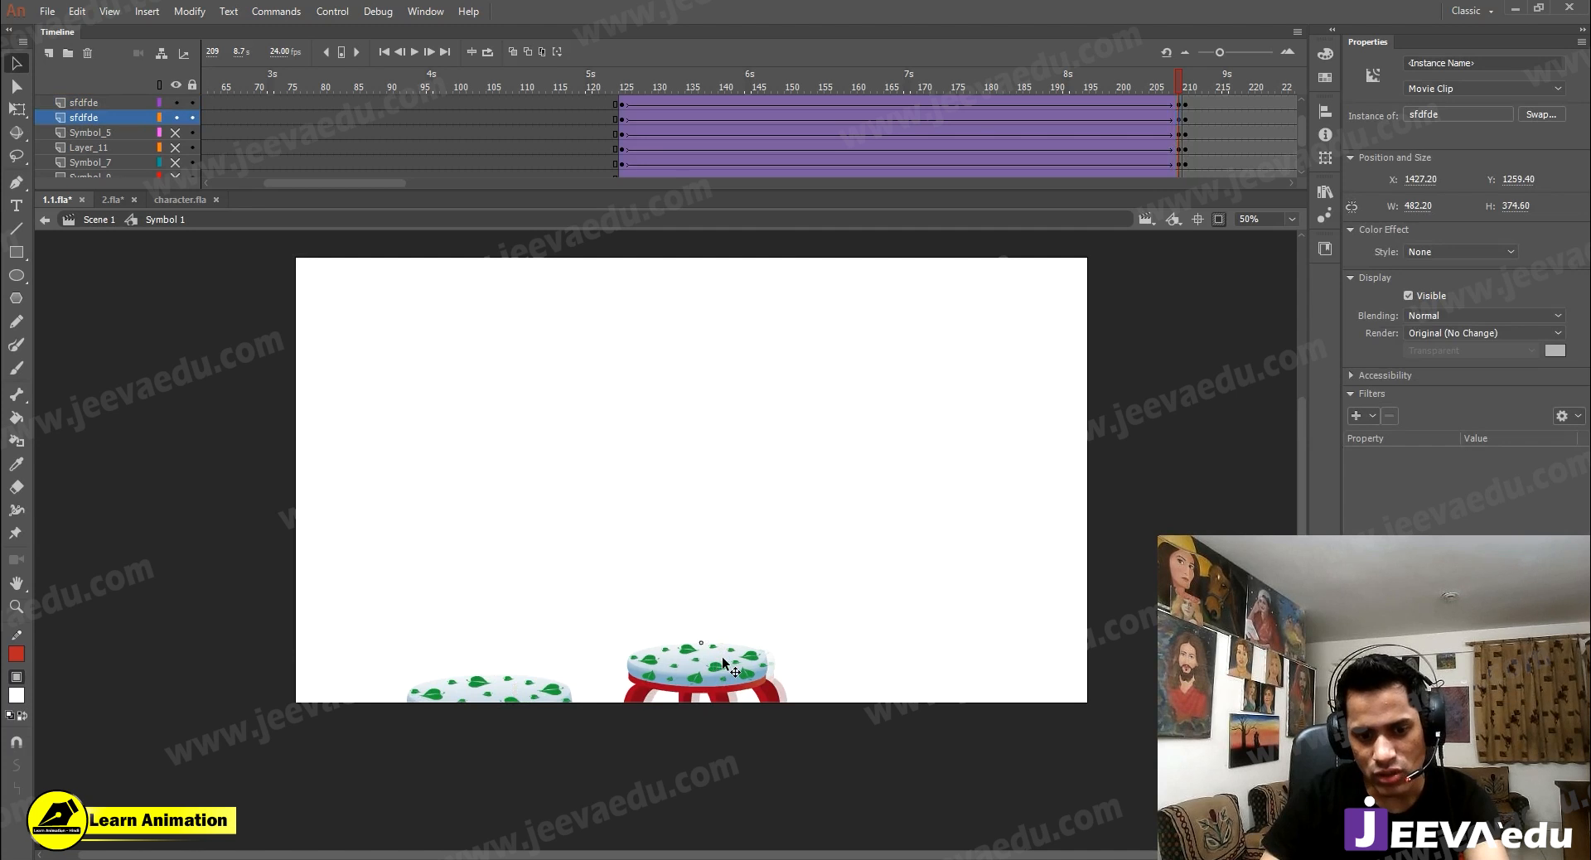
Step: Play the push-in from frame 125 with only the stools visible, and again with all layers shown
{"action": "left_click", "coordinate": [623, 104]}
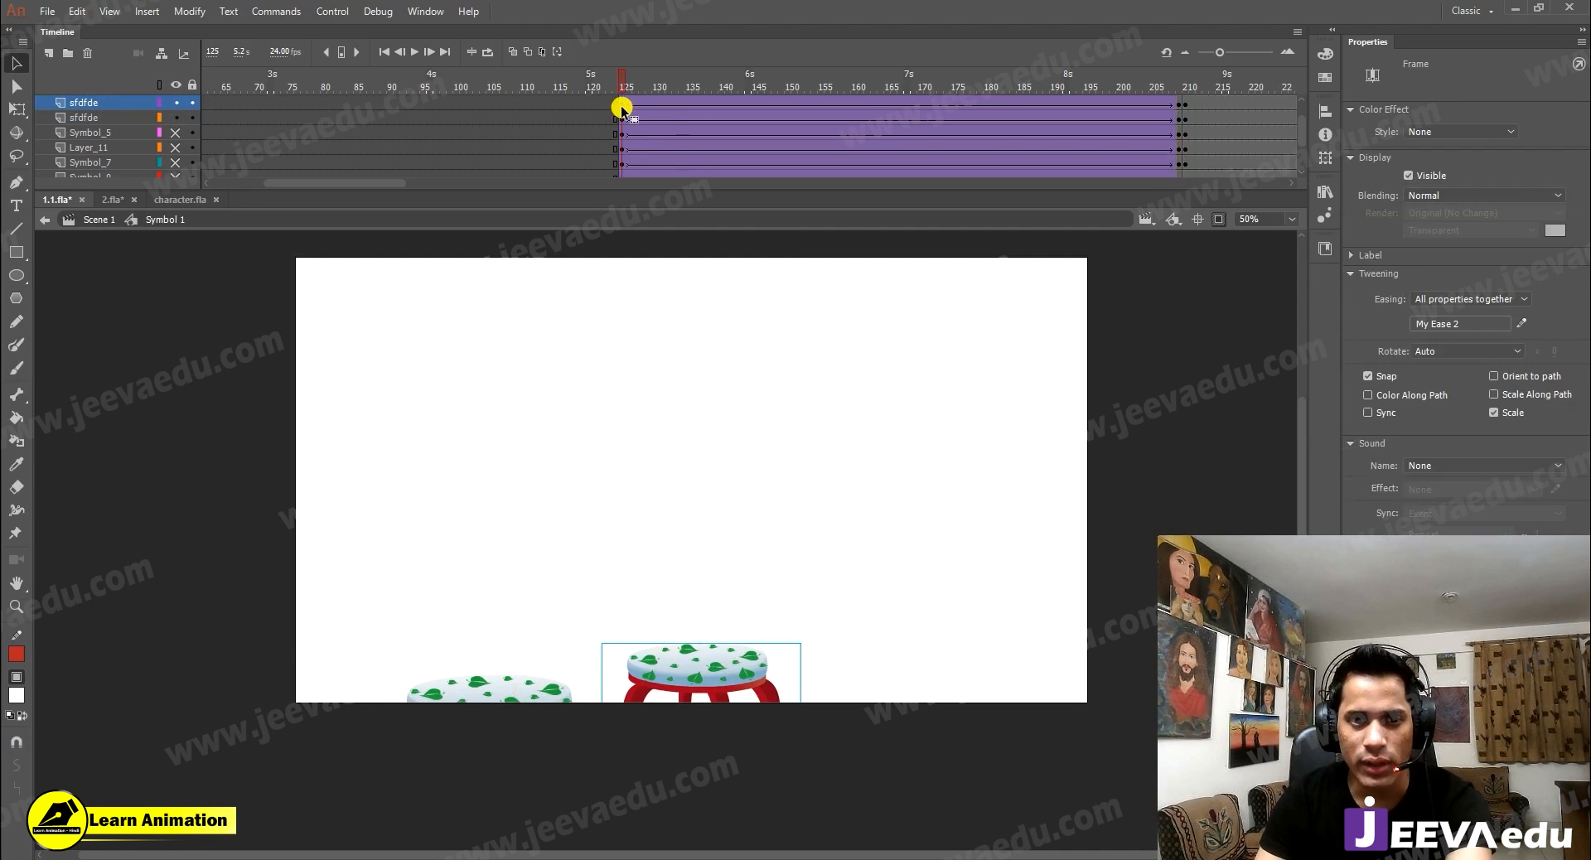
{"action": "key", "text": "Return"}
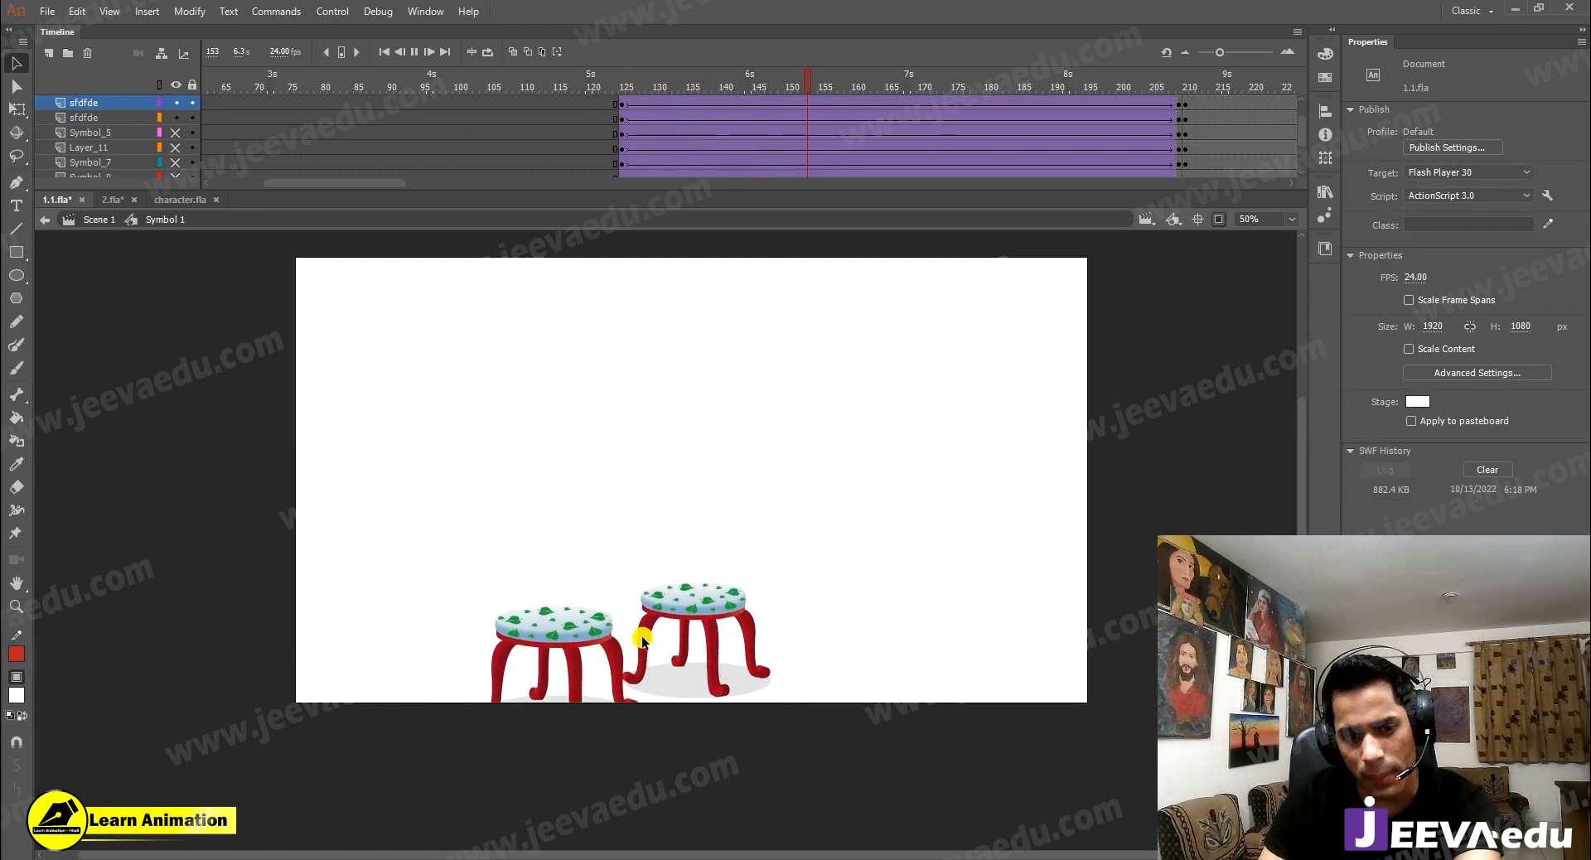
{"action": "left_click", "coordinate": [615, 101]}
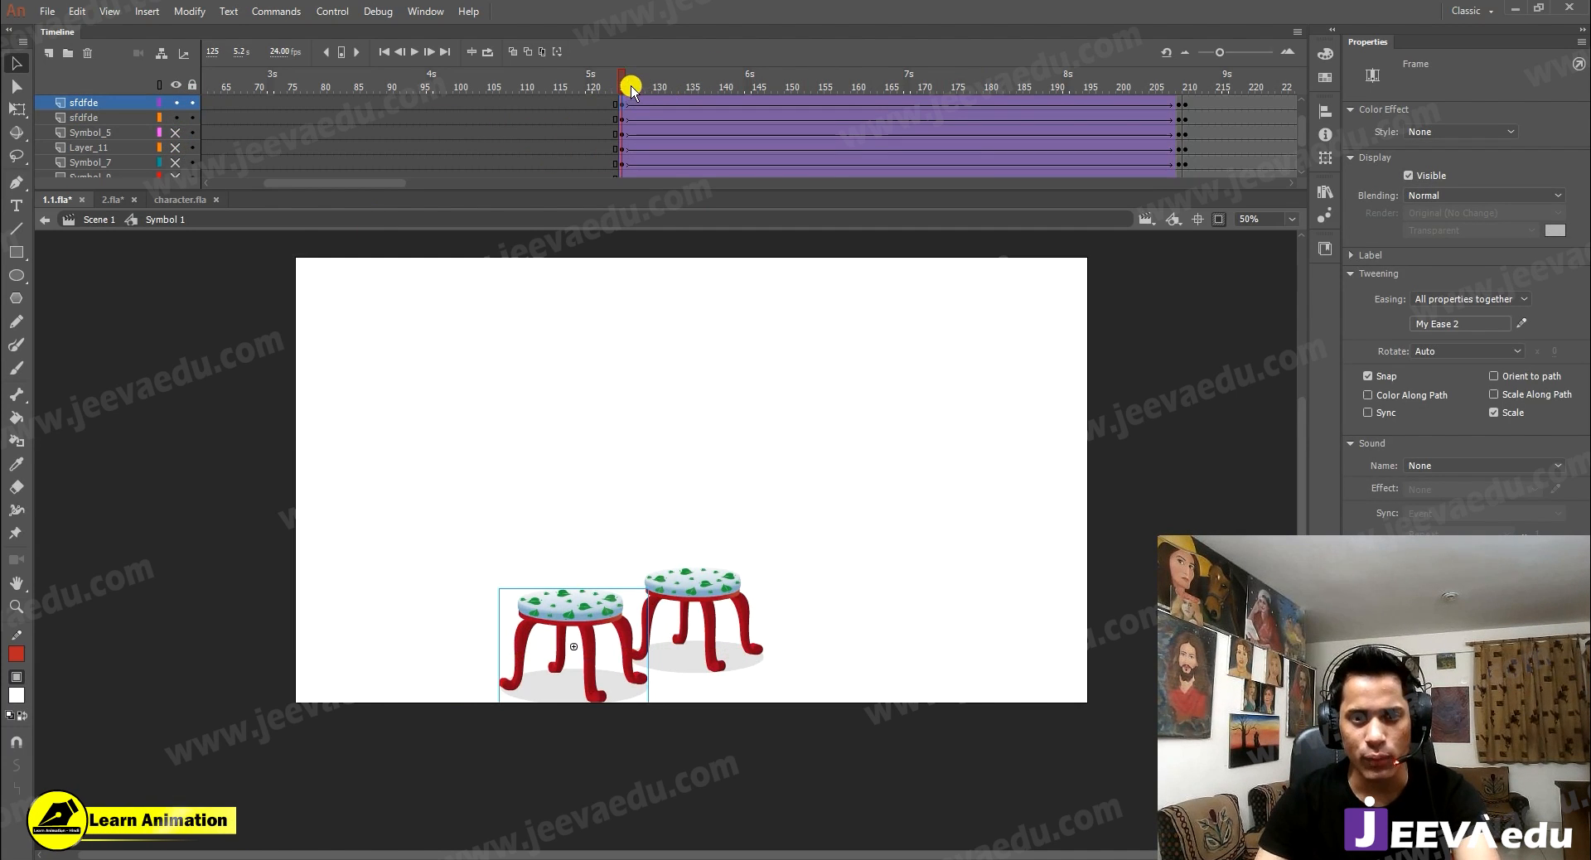
{"action": "key", "text": "Return"}
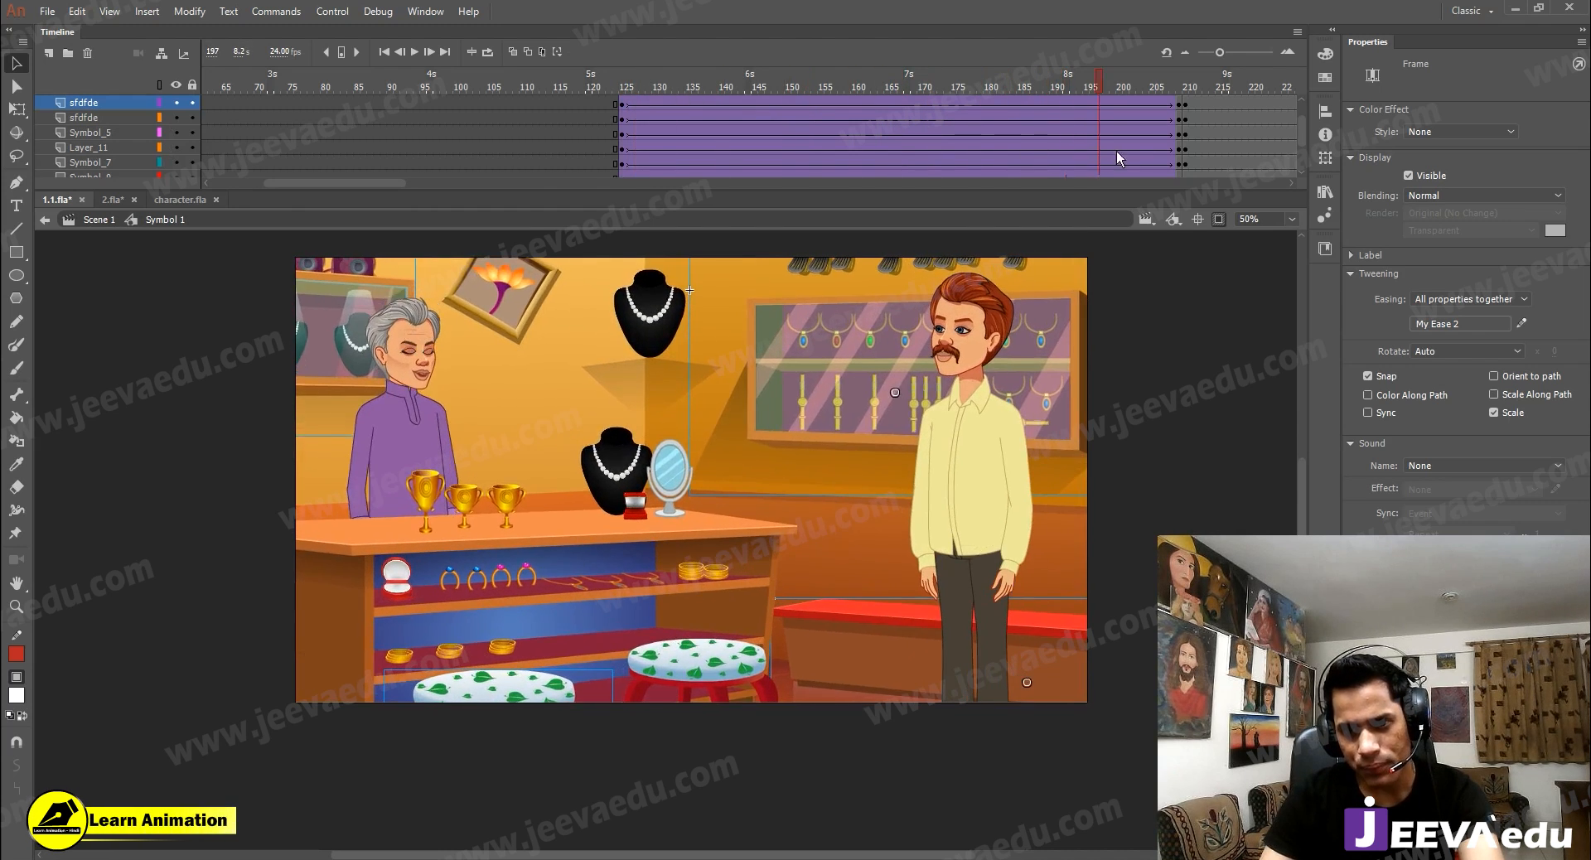
{"action": "key", "text": "Return"}
{"action": "key", "text": "comma"}
{"action": "key", "text": "comma"}
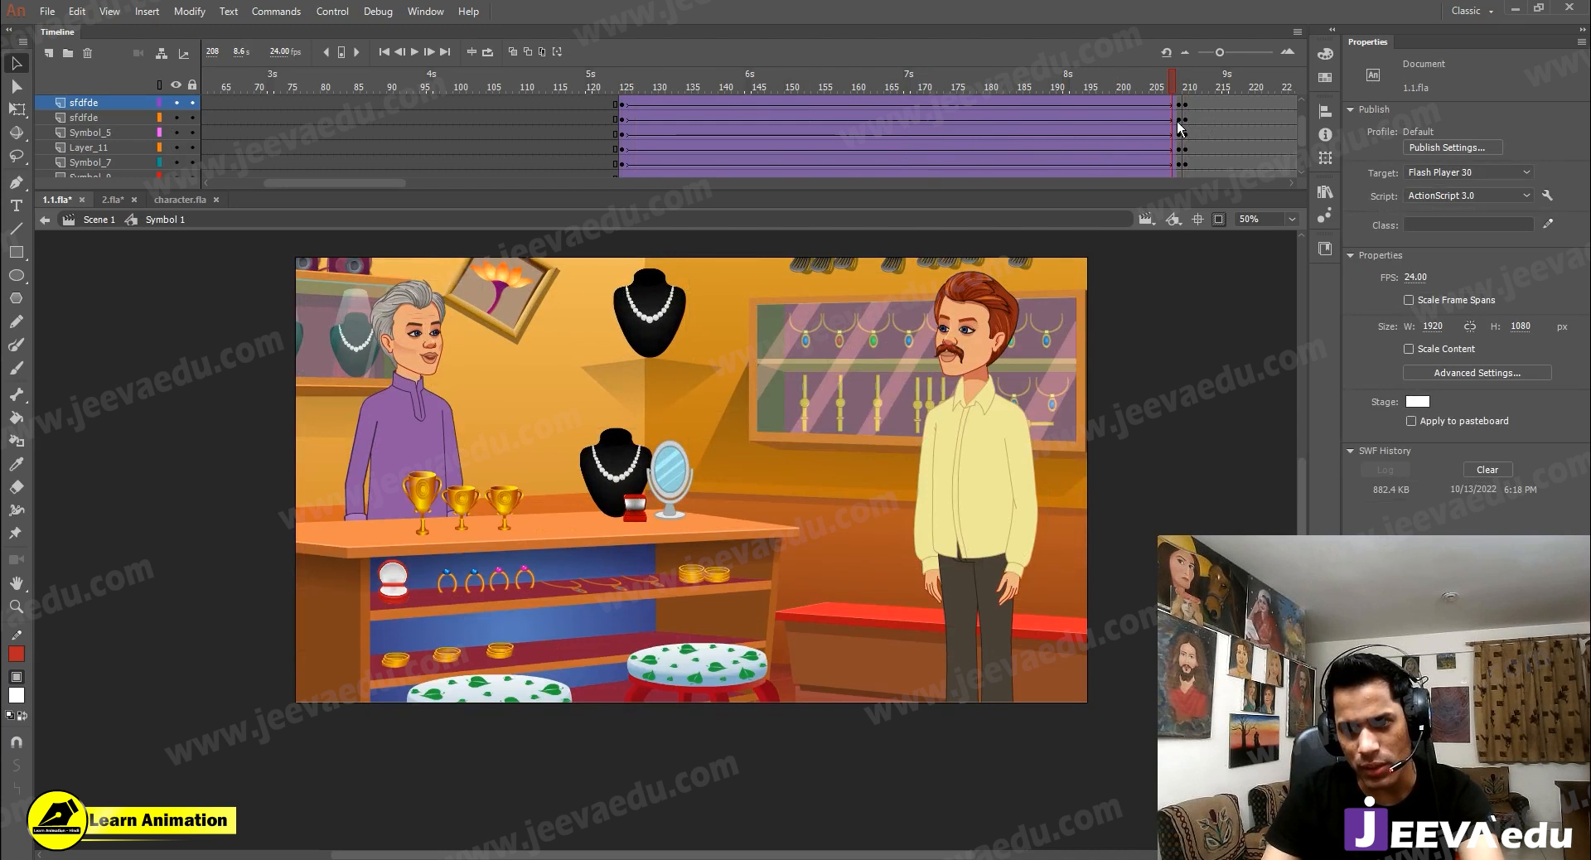
Step: Nudge the rear stool left and down to about X 1385, Y 1283 at frame 209 and scrub through the push-in
{"action": "left_click", "coordinate": [674, 677]}
{"action": "key", "text": "shift+Left"}
{"action": "key", "text": "shift+Left"}
{"action": "key", "text": "shift+Down"}
{"action": "key", "text": "shift+Down"}
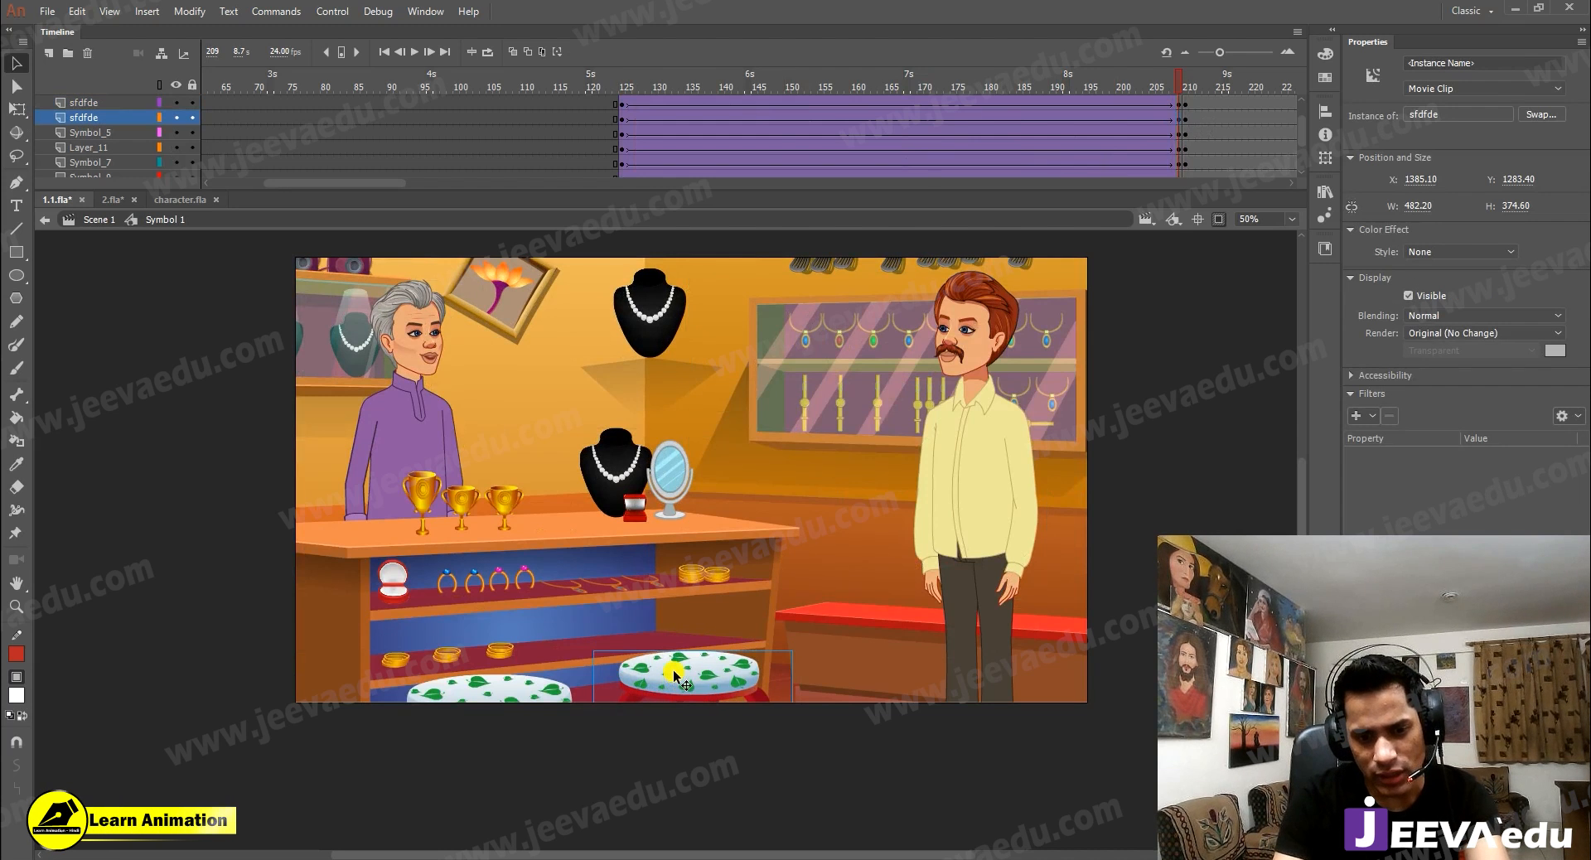
{"action": "left_click", "coordinate": [625, 88]}
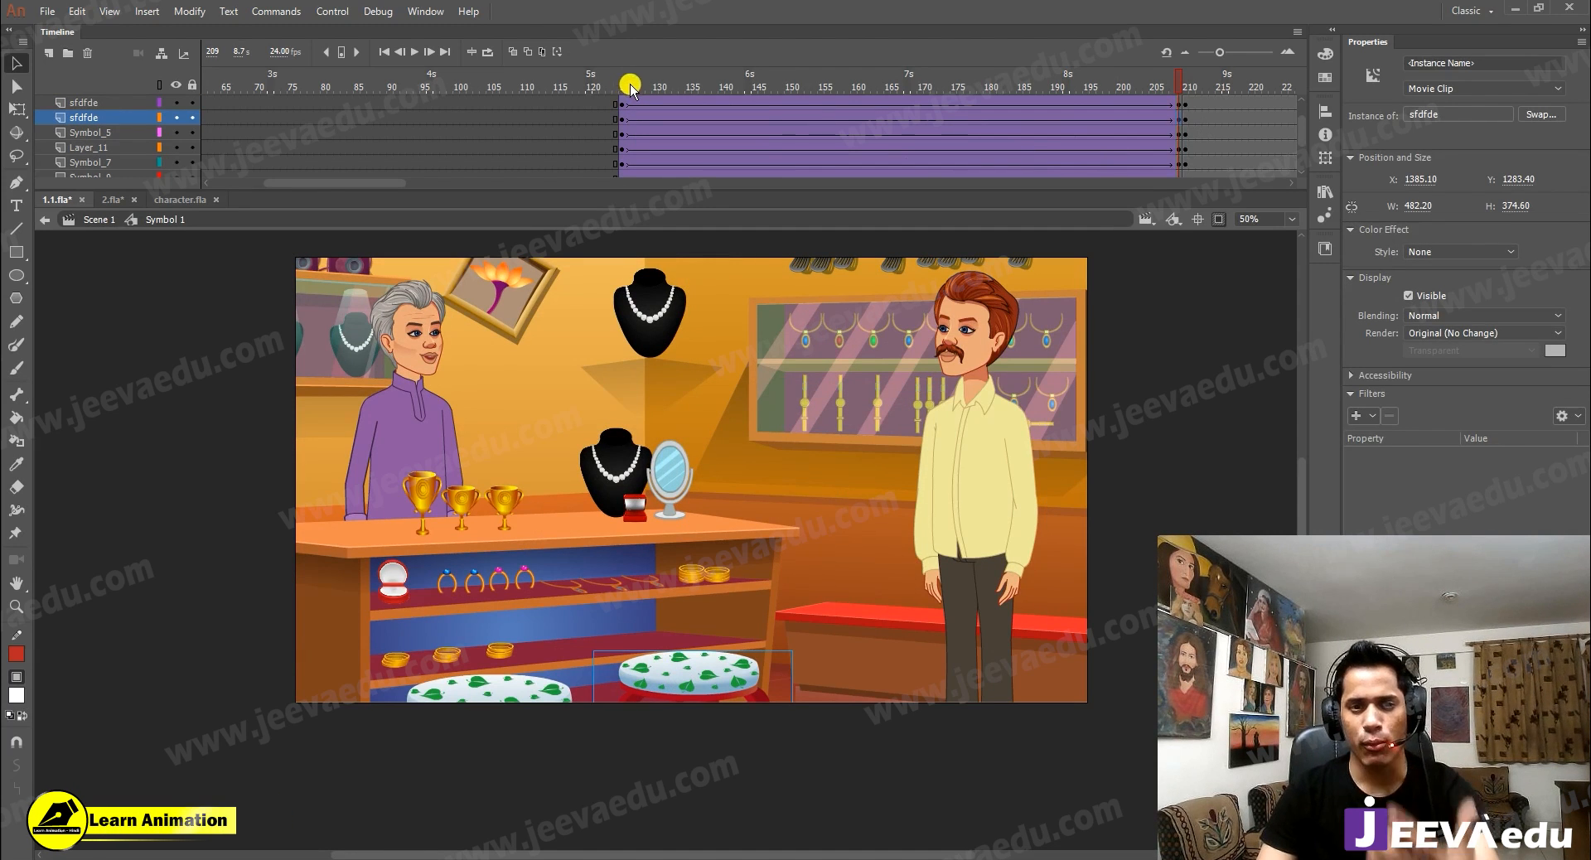
{"action": "left_click_drag", "start_coordinate": [696, 93], "coordinate": [1182, 142]}
Step: Select both stools, the counter and the grey-haired man at frame 209 and move them 40 px left and 20 px down
{"action": "left_click", "coordinate": [829, 605]}
{"action": "left_click", "coordinate": [661, 586]}
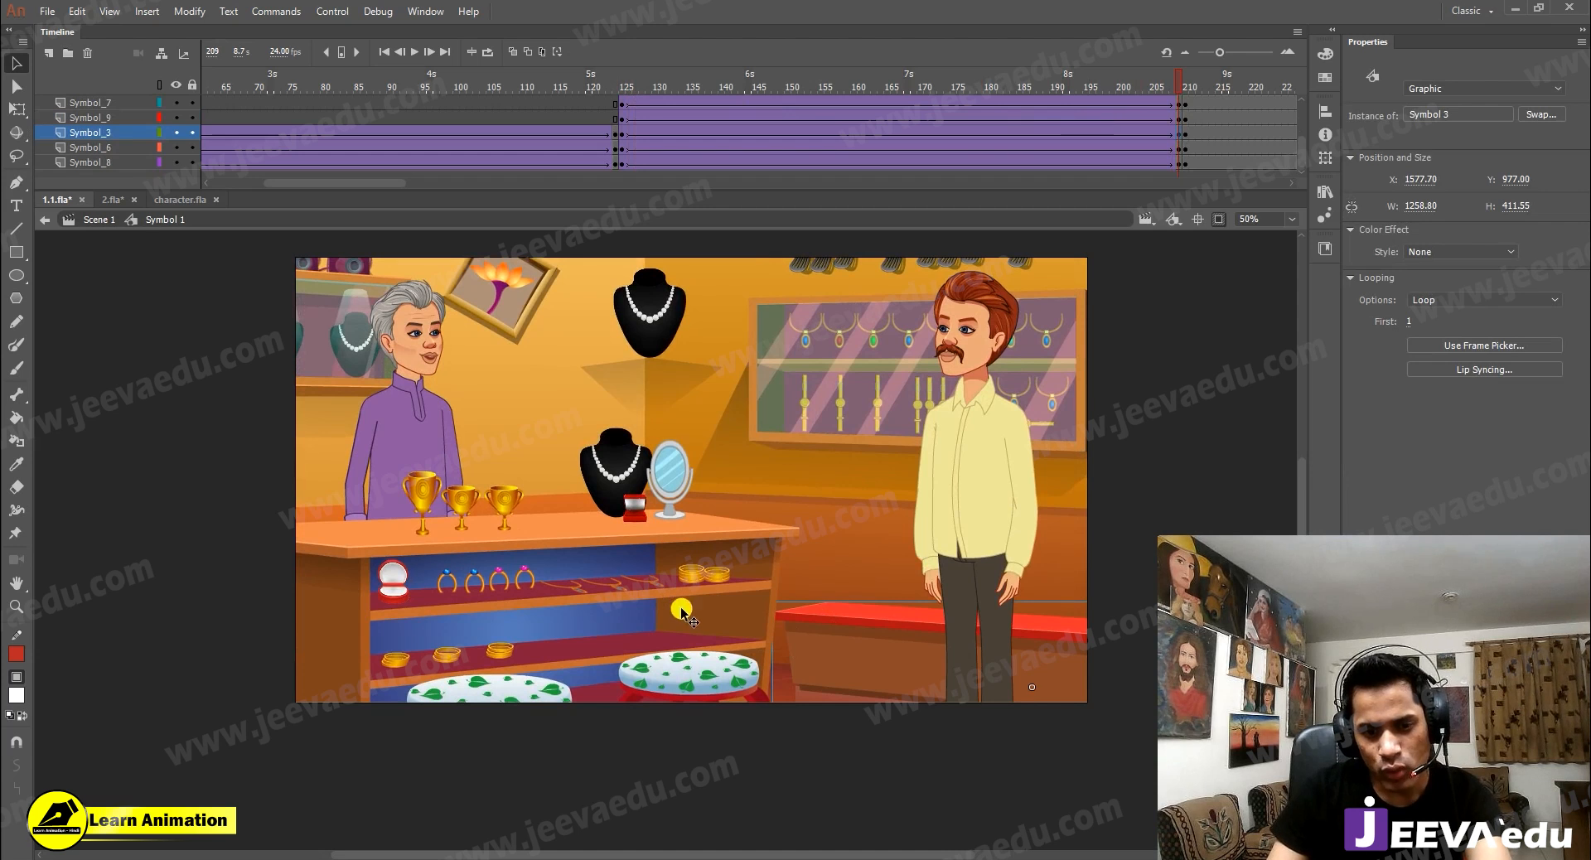
{"action": "left_click", "coordinate": [506, 692]}
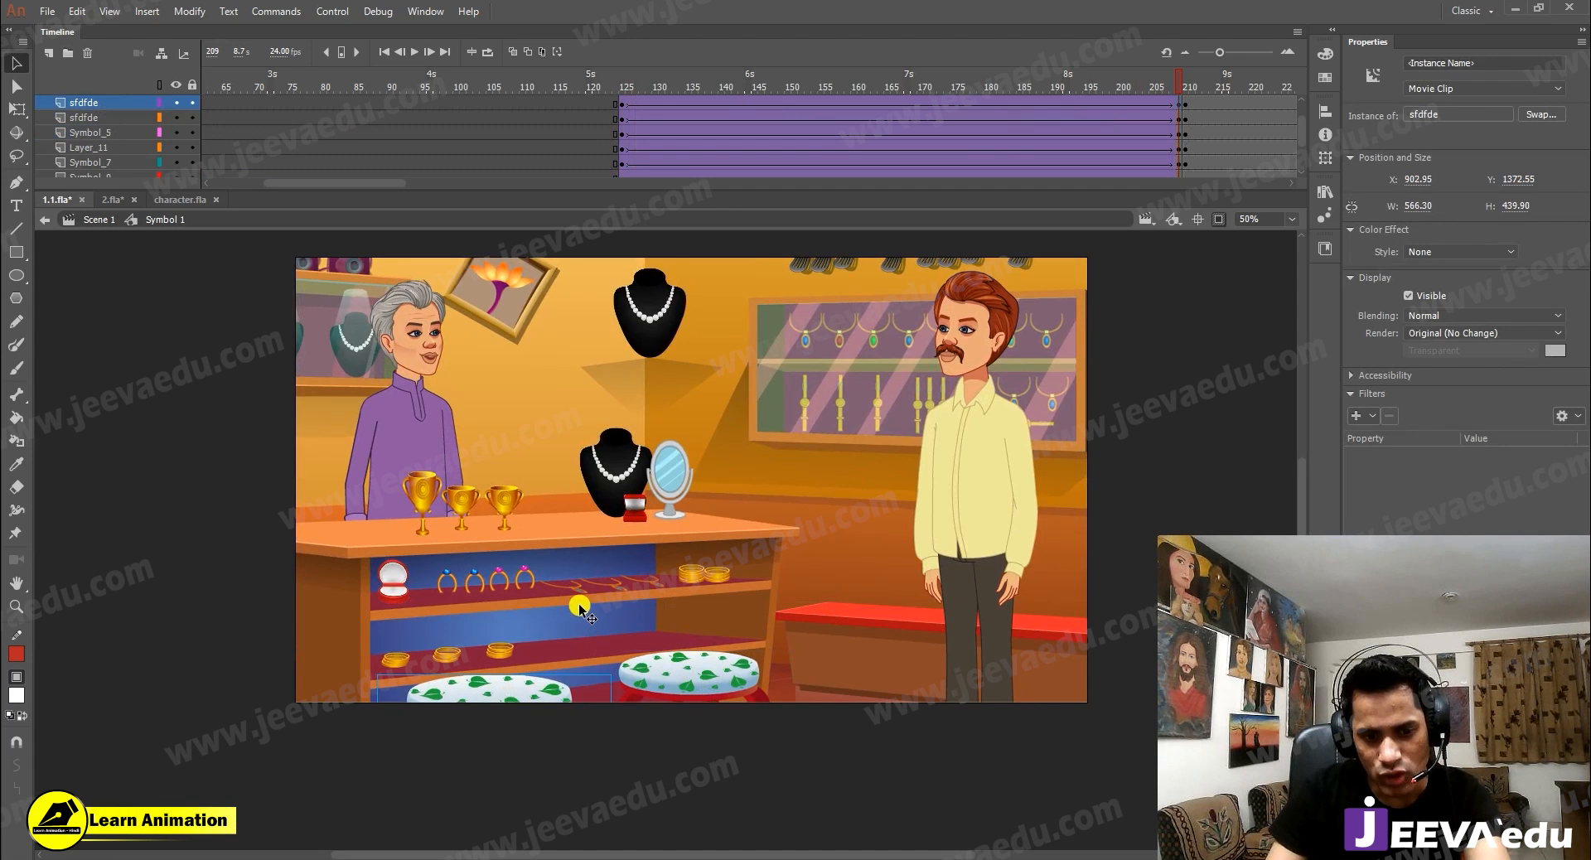
{"action": "left_click", "coordinate": [688, 661]}
{"action": "left_click", "coordinate": [412, 418], "text": "shift"}
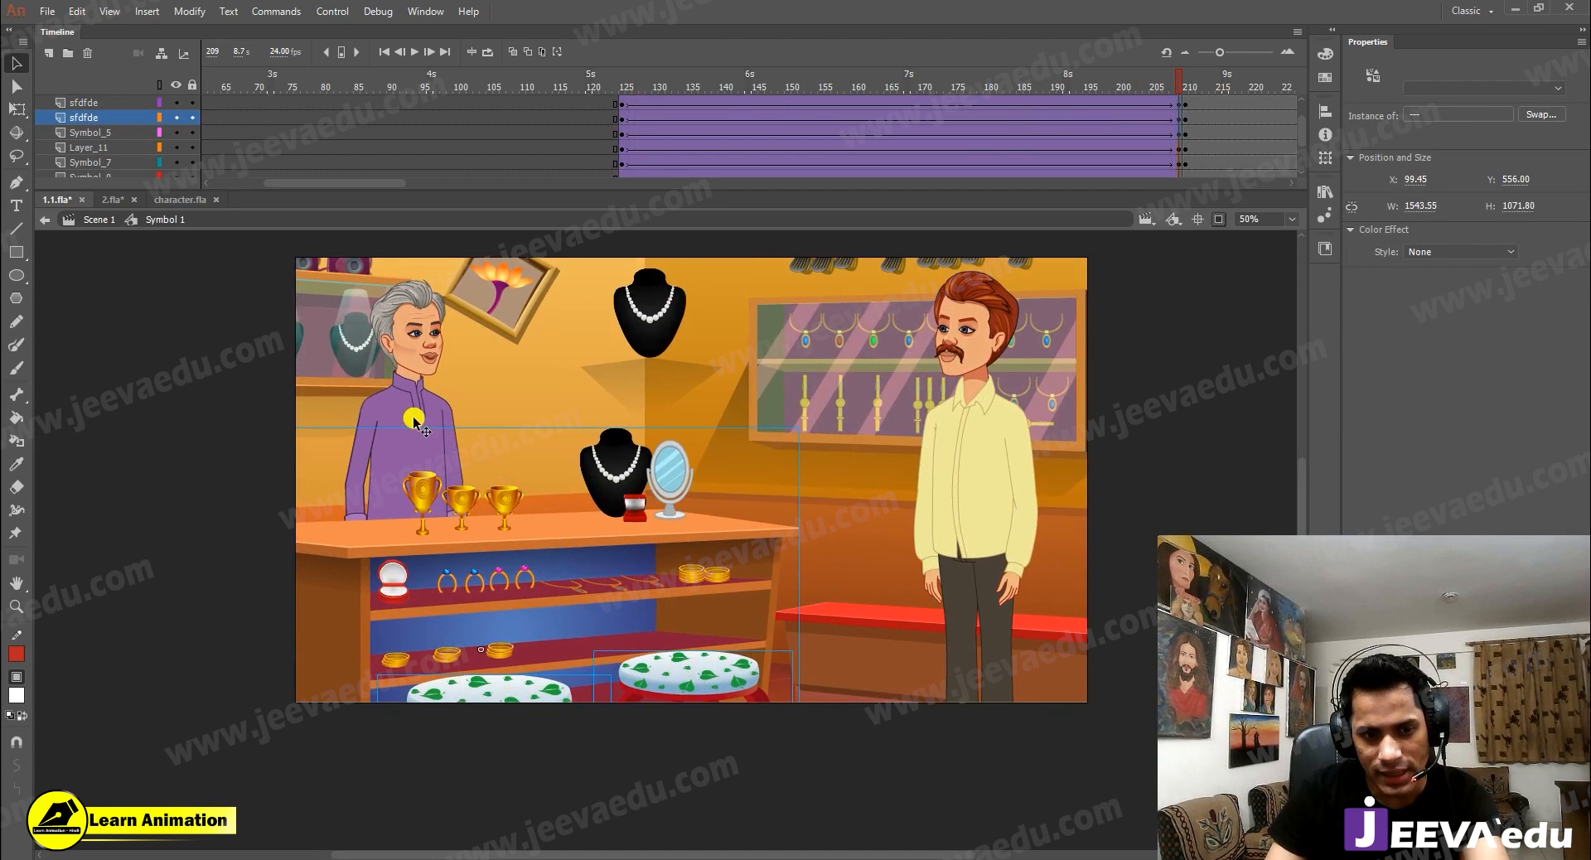
{"action": "left_click", "coordinate": [421, 396]}
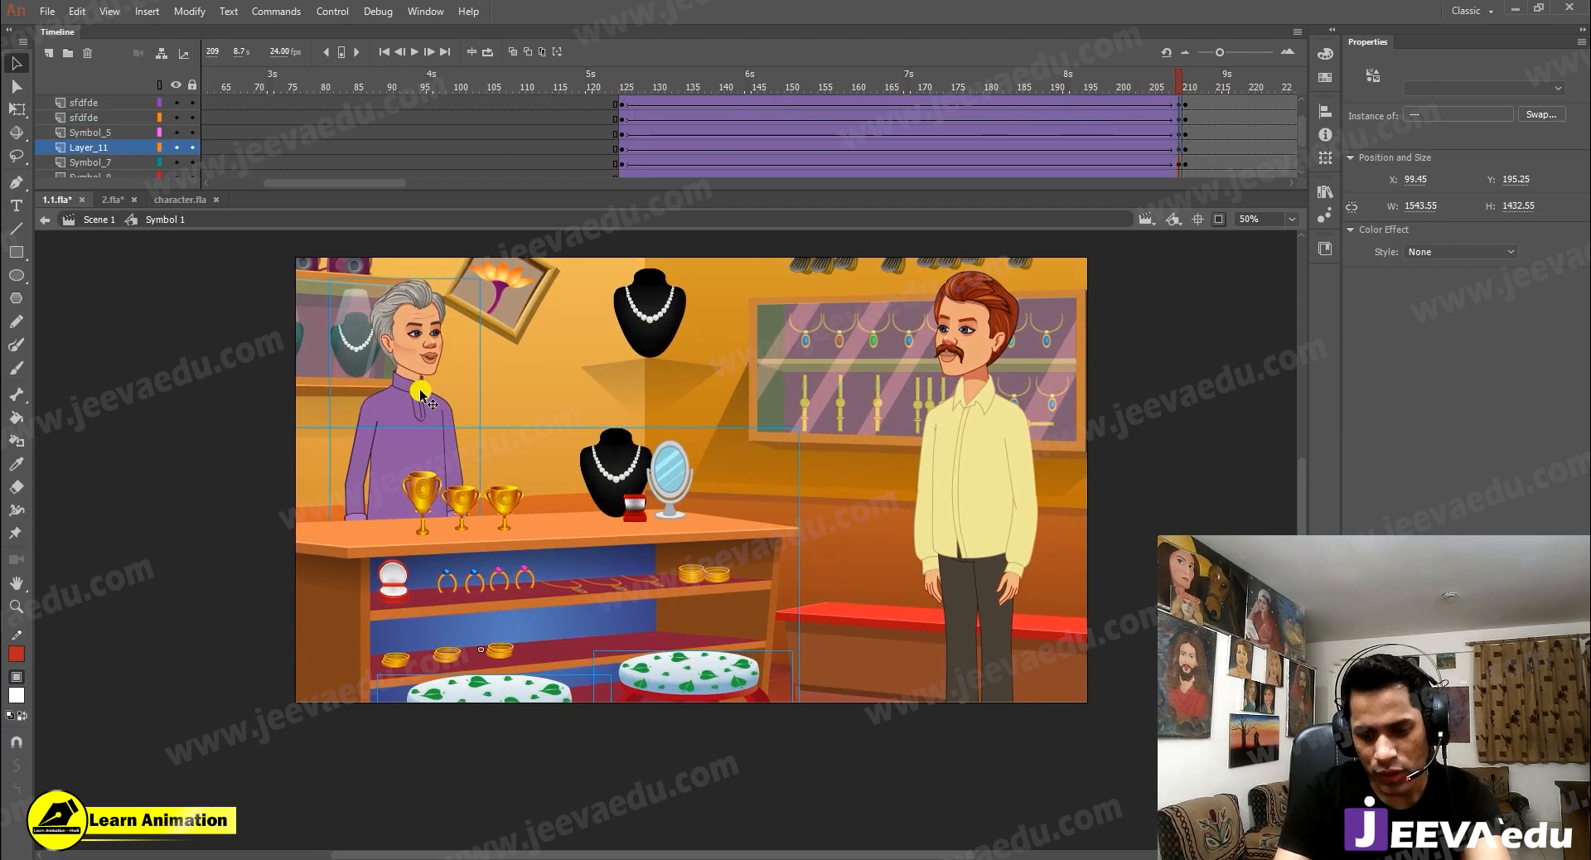
{"action": "key", "text": "shift+Left"}
{"action": "key", "text": "shift+Left"}
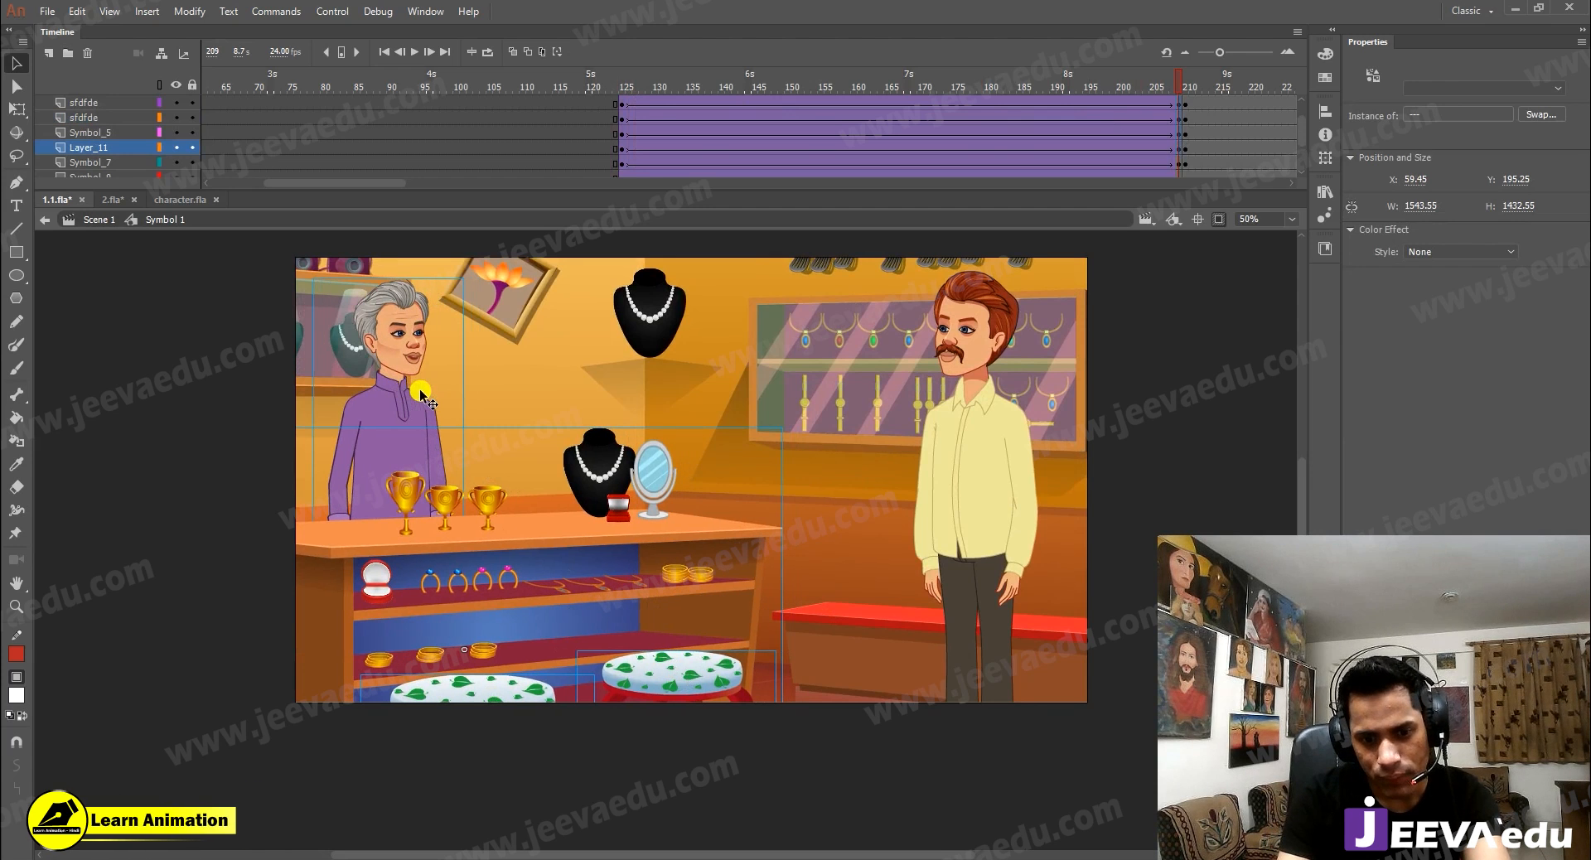
{"action": "key", "text": "shift+Down"}
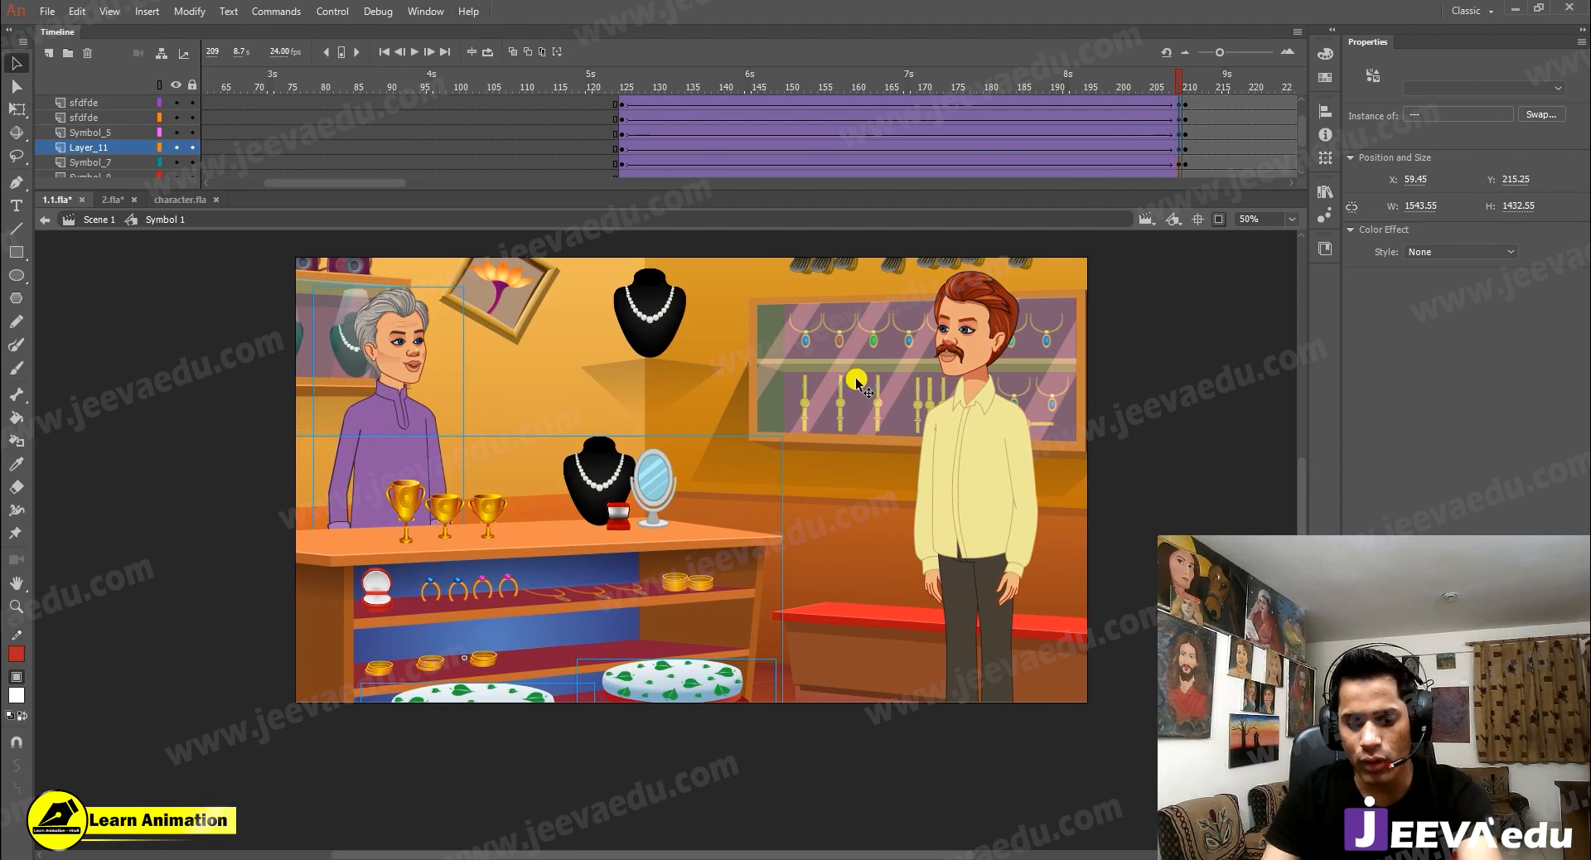
Step: At frame 209, move the red bench and the wall showcase behind the yellow-shirted man 40 px right
{"action": "left_click_drag", "start_coordinate": [832, 116], "coordinate": [873, 116]}
{"action": "key", "text": "Return"}
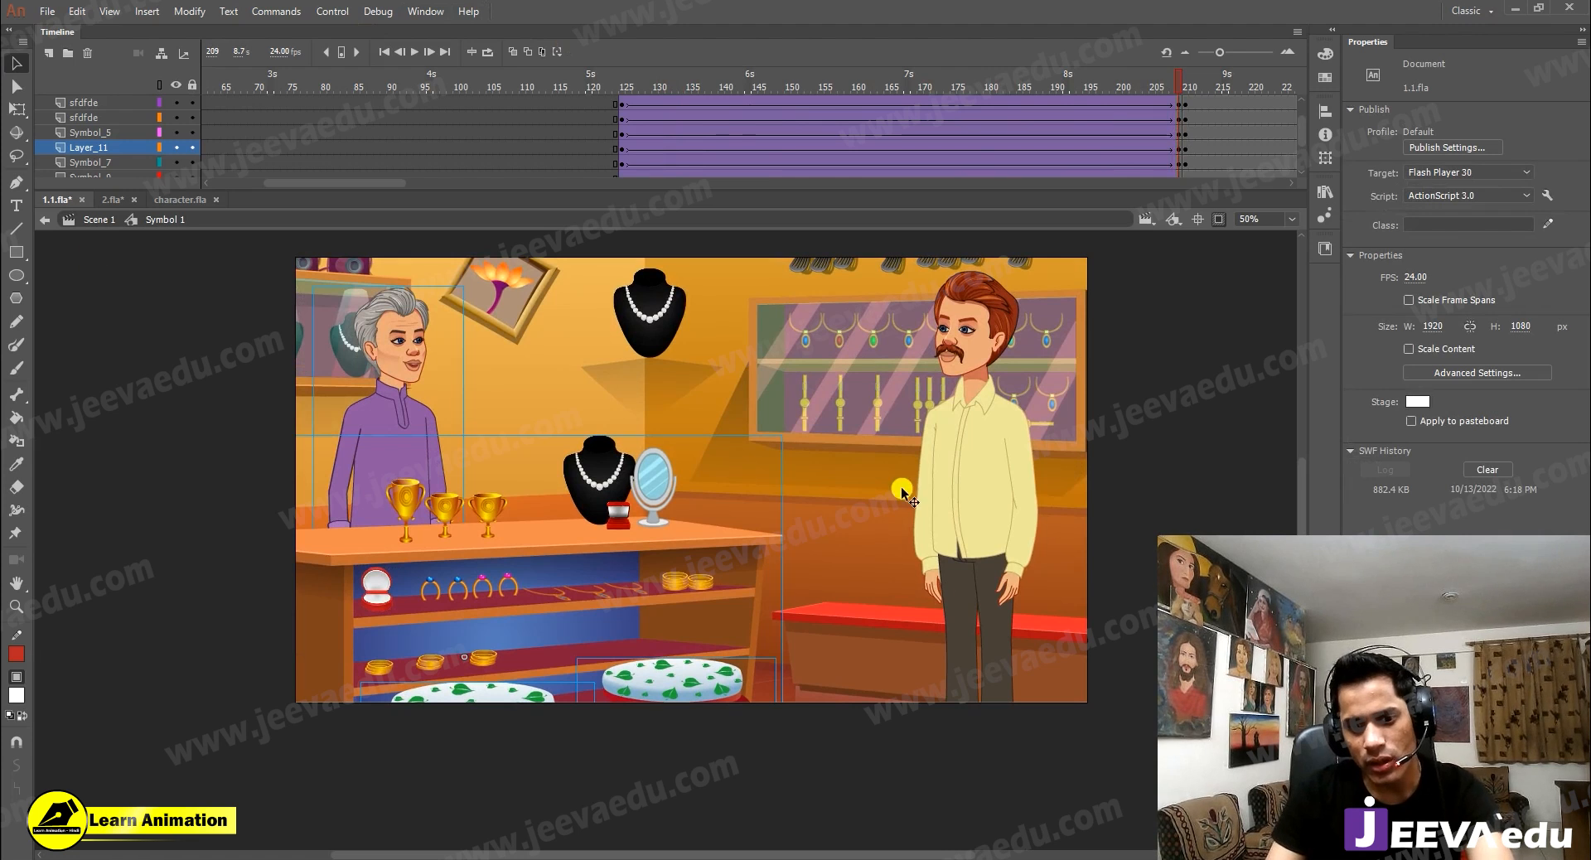
{"action": "left_click", "coordinate": [916, 650]}
{"action": "left_click", "coordinate": [867, 390]}
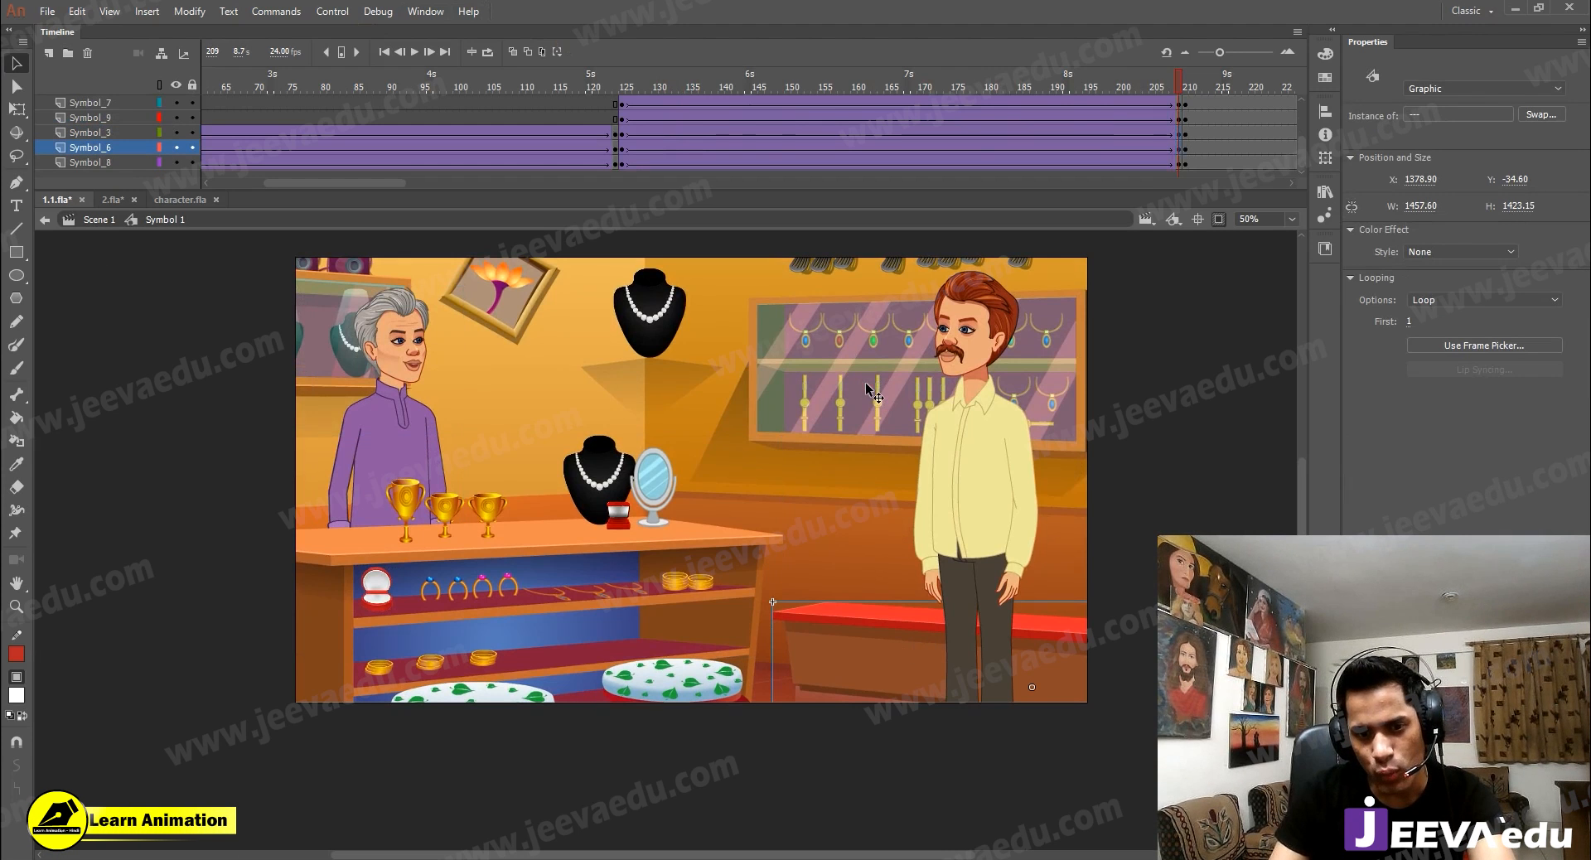
{"action": "key", "text": "shift+Right"}
{"action": "key", "text": "shift+Right"}
{"action": "key", "text": "shift+Right"}
{"action": "key", "text": "shift+Right"}
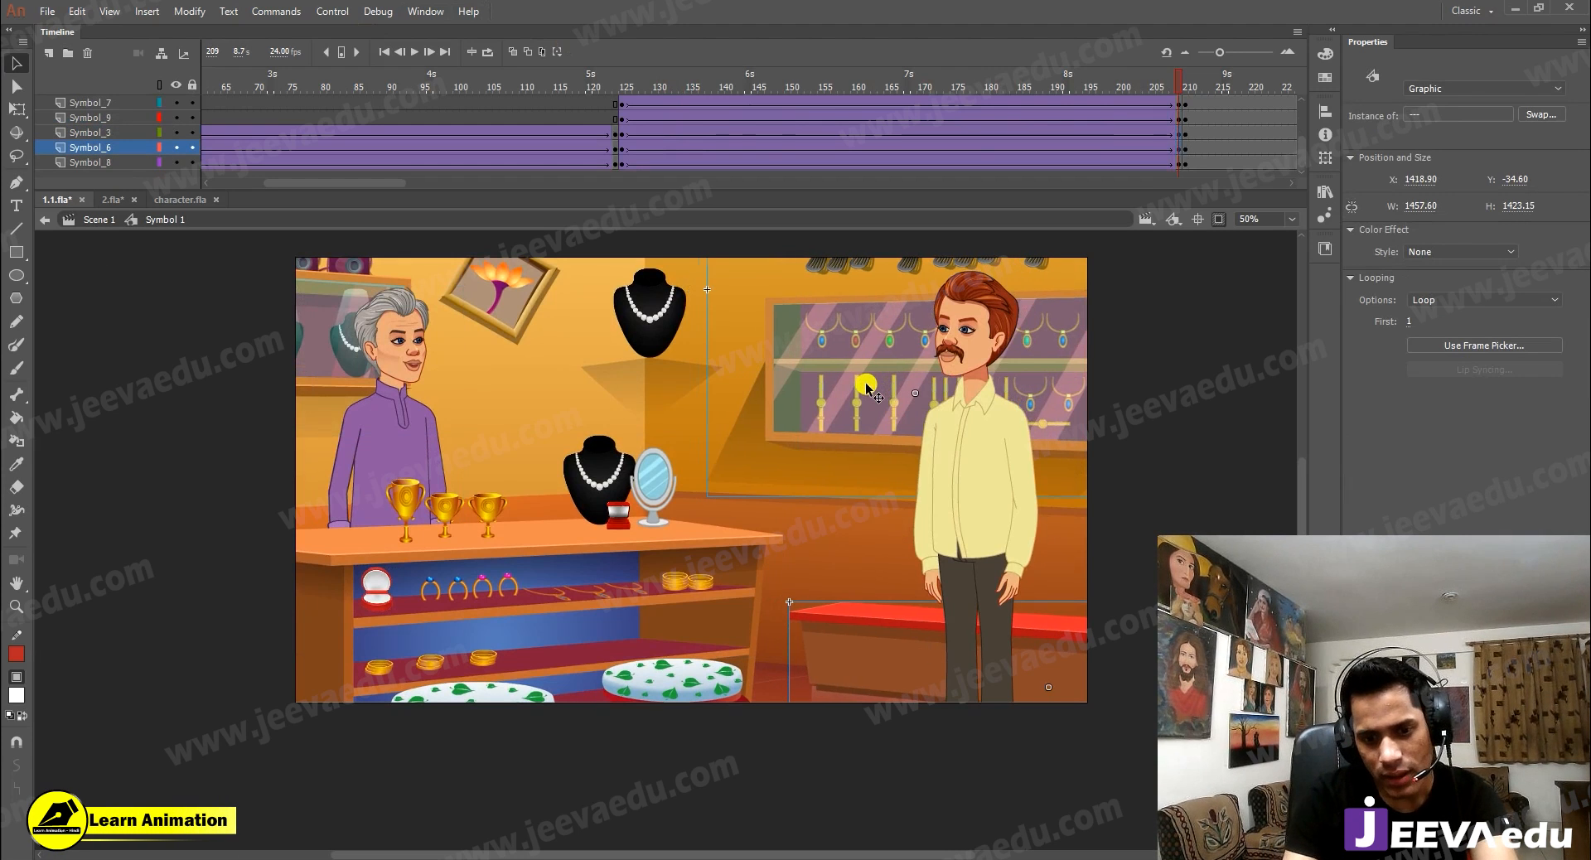
Step: Move the yellow-shirted man 60 px right at frame 209, to X 1977.35
{"action": "left_click", "coordinate": [957, 413]}
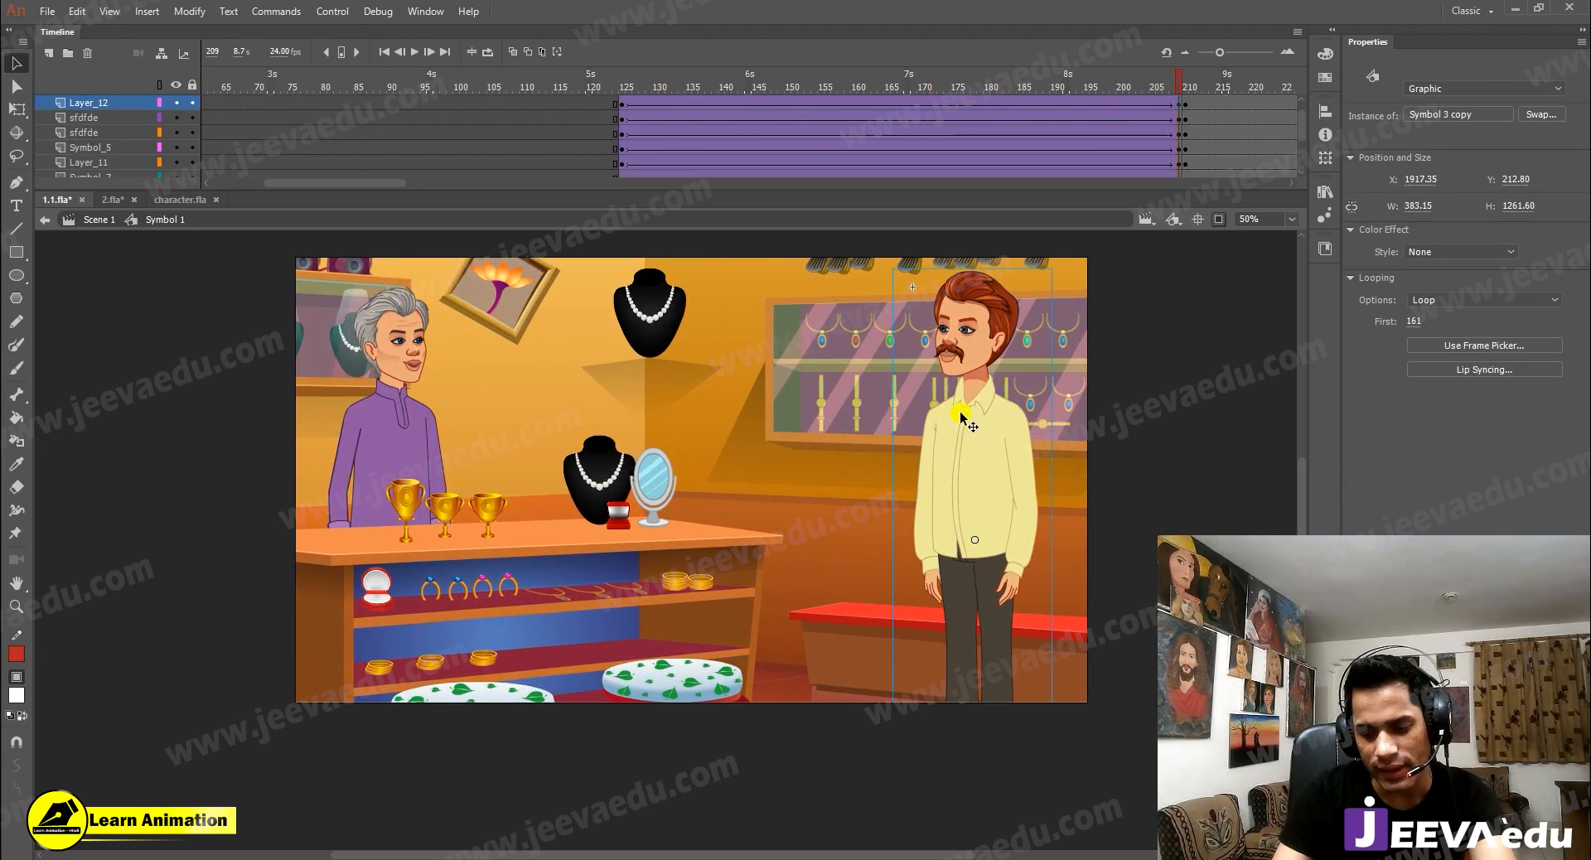
{"action": "key", "text": "shift+Right"}
{"action": "key", "text": "shift+Right"}
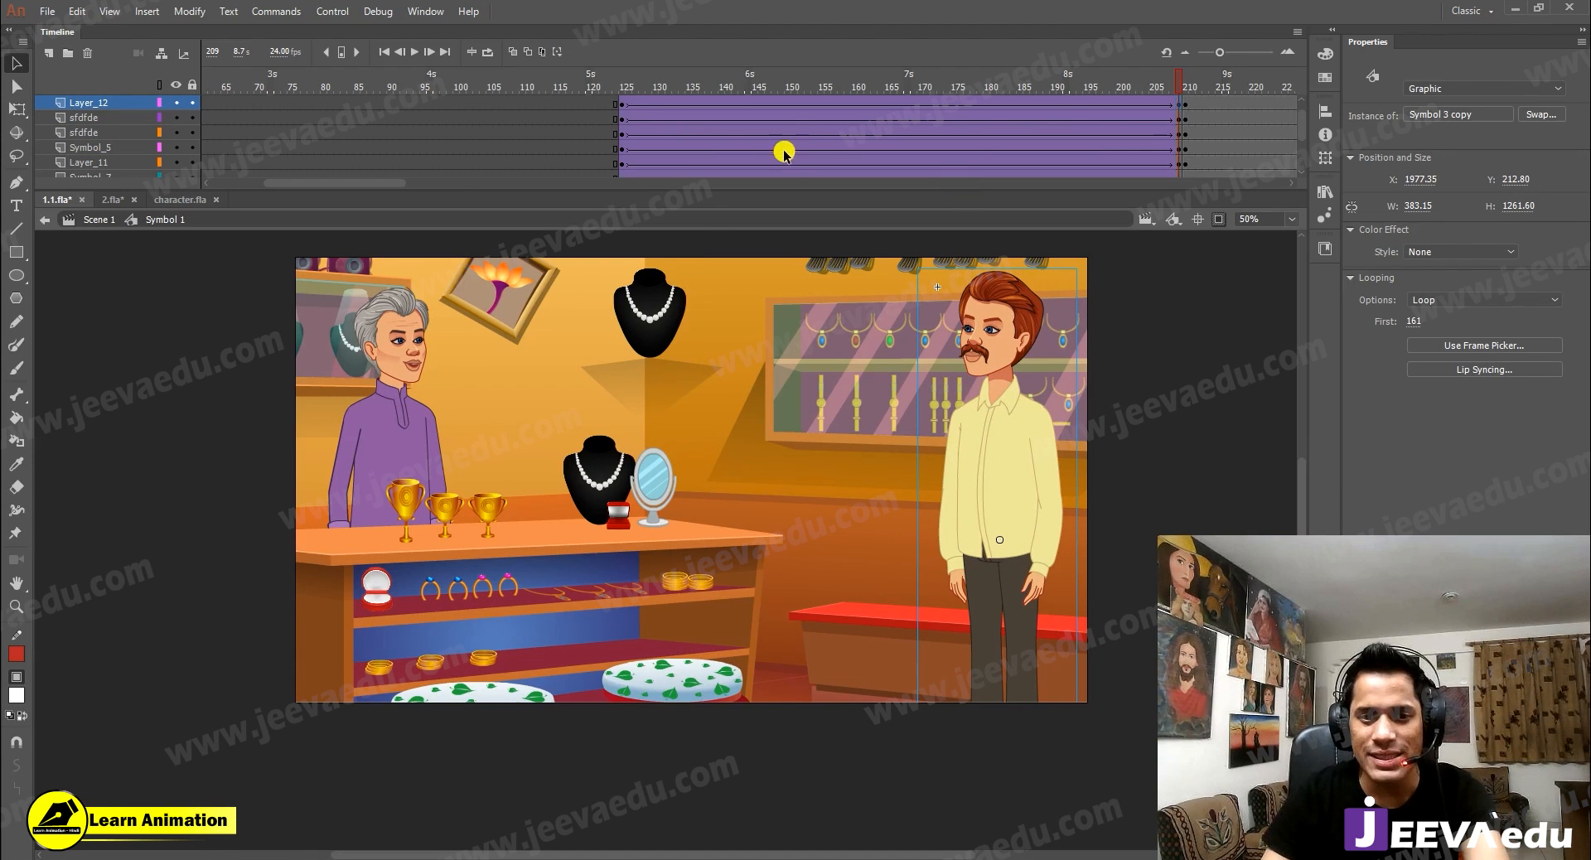
Step: Show only the red bench's layer and scrub through its push-in movement
{"action": "left_click", "coordinate": [853, 619]}
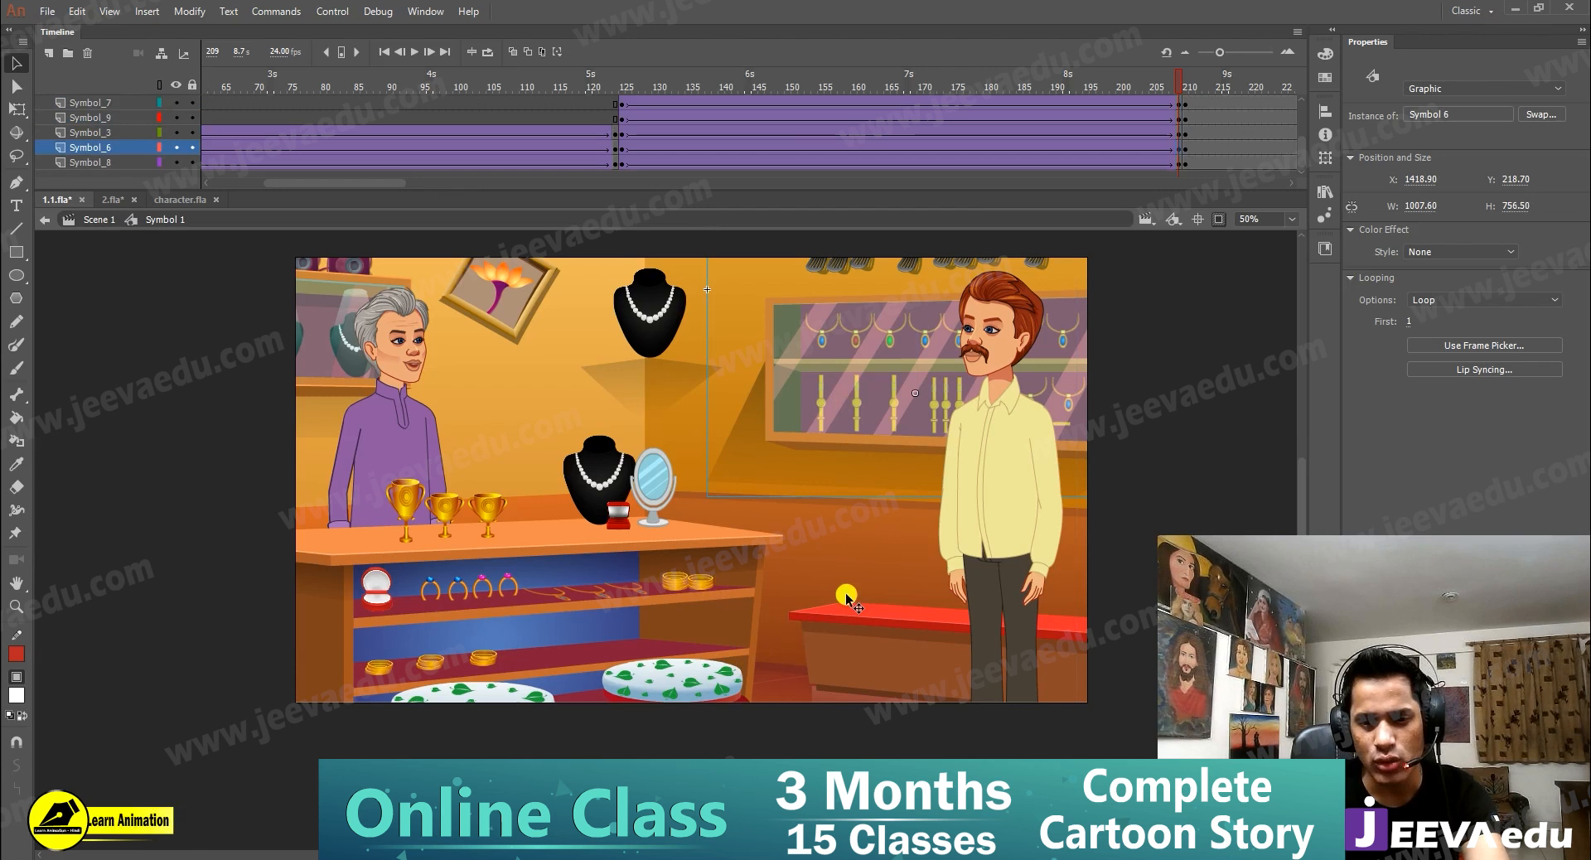
{"action": "left_click", "coordinate": [176, 133]}
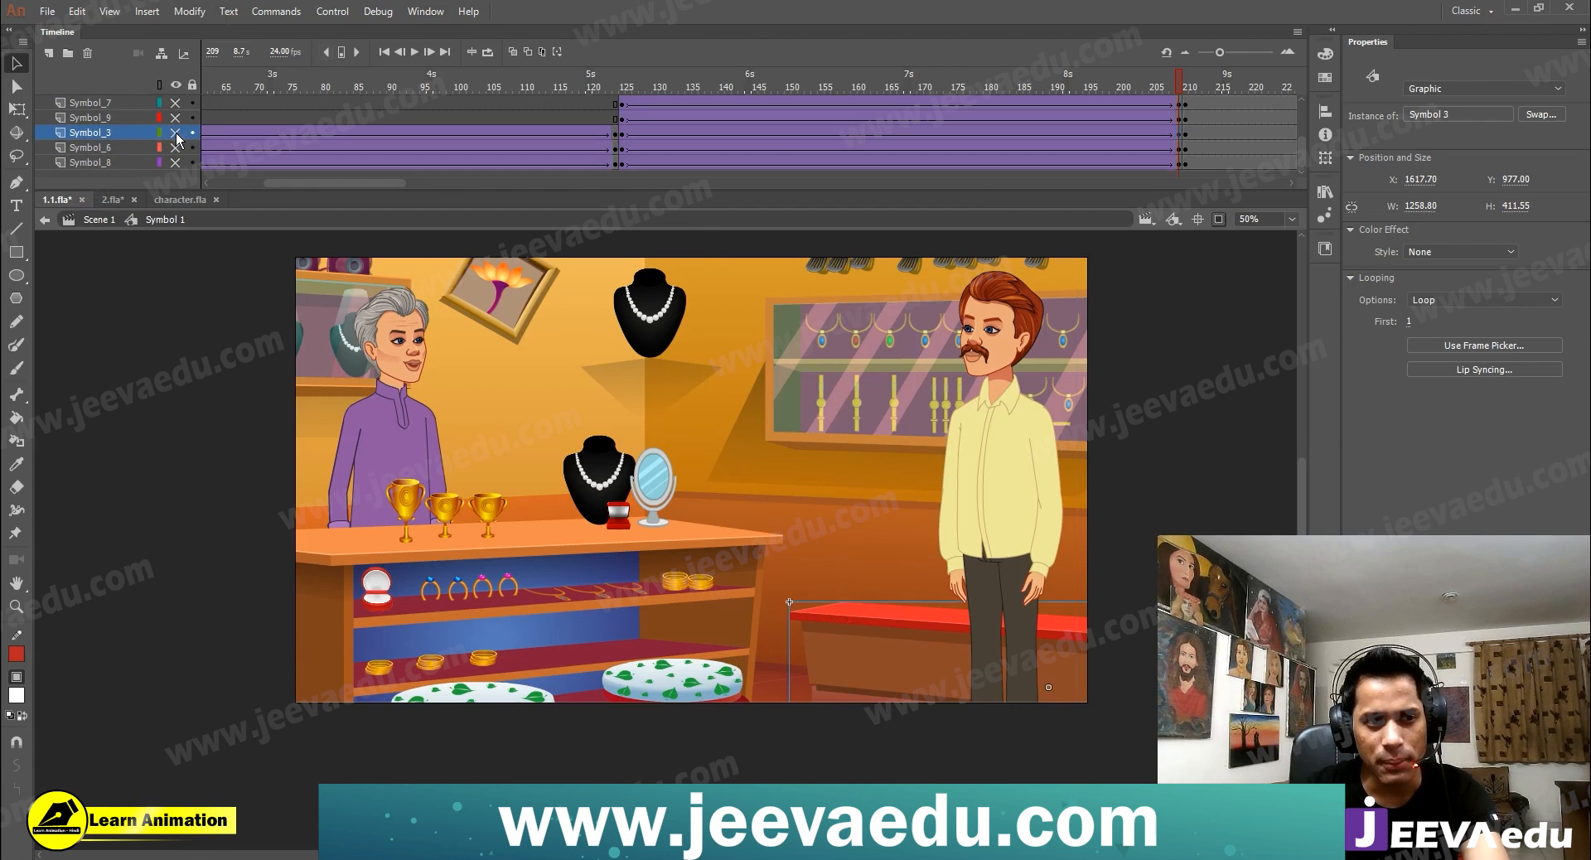
{"action": "left_click", "coordinate": [176, 133]}
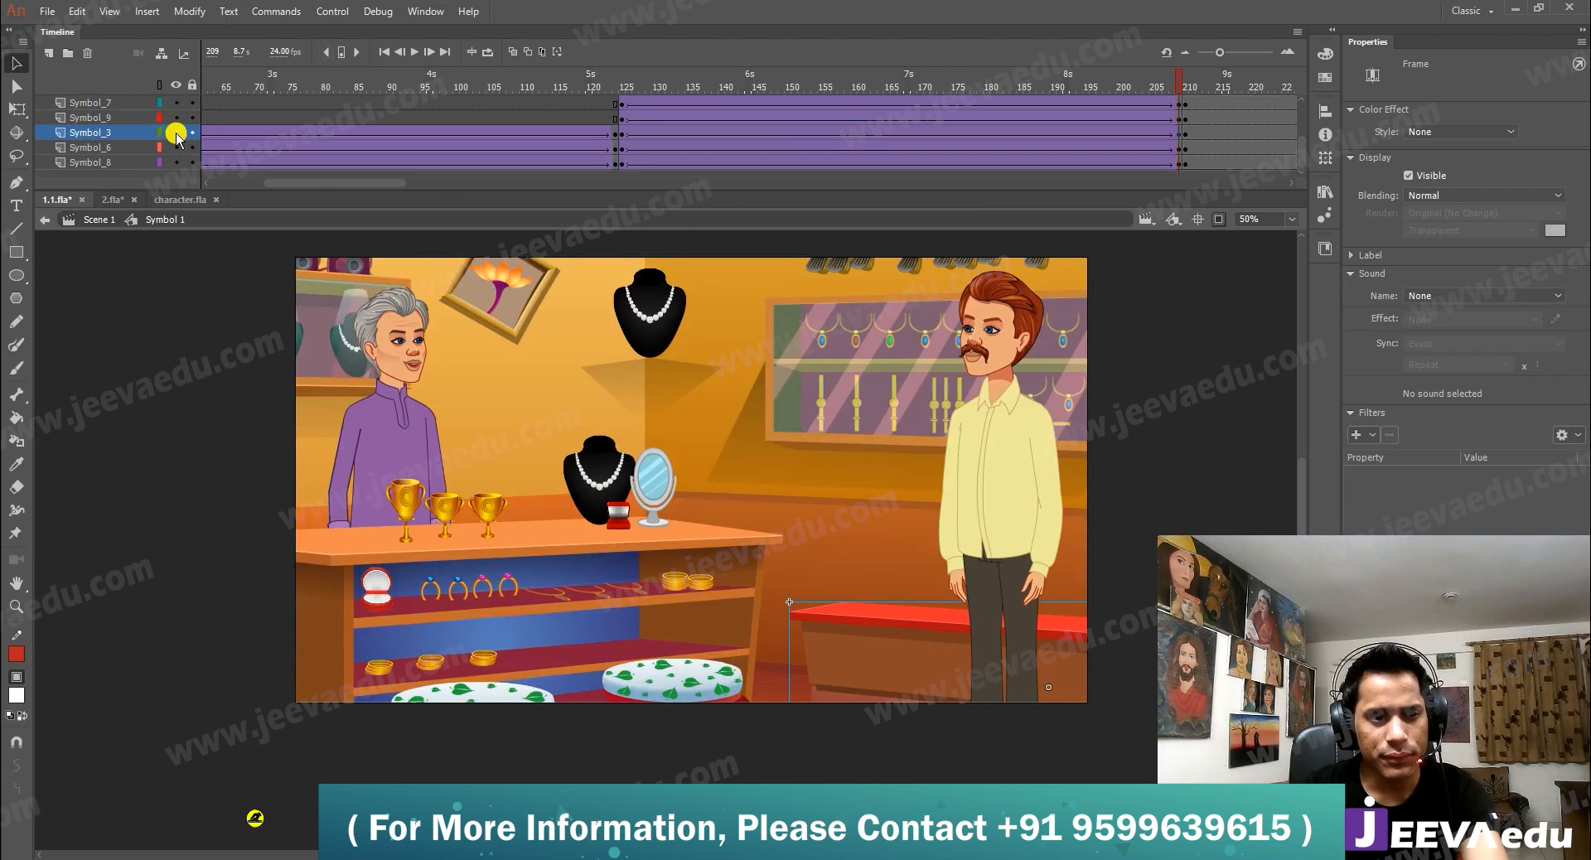
{"action": "left_click", "coordinate": [176, 133]}
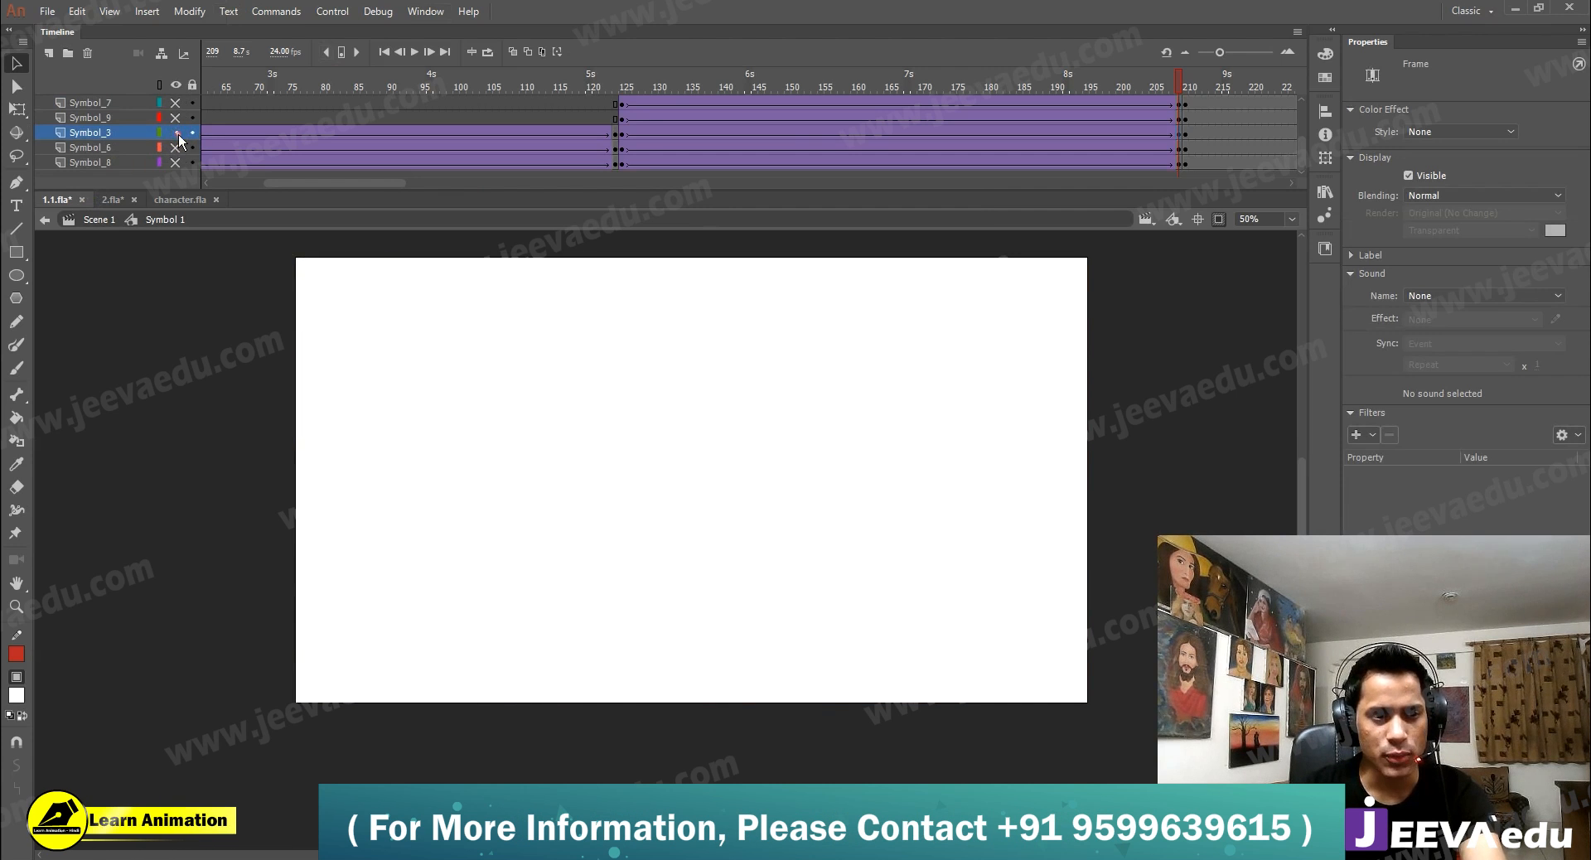
{"action": "left_click", "coordinate": [177, 133]}
{"action": "left_click_drag", "start_coordinate": [1037, 72], "coordinate": [1072, 116]}
{"action": "left_click", "coordinate": [157, 137]}
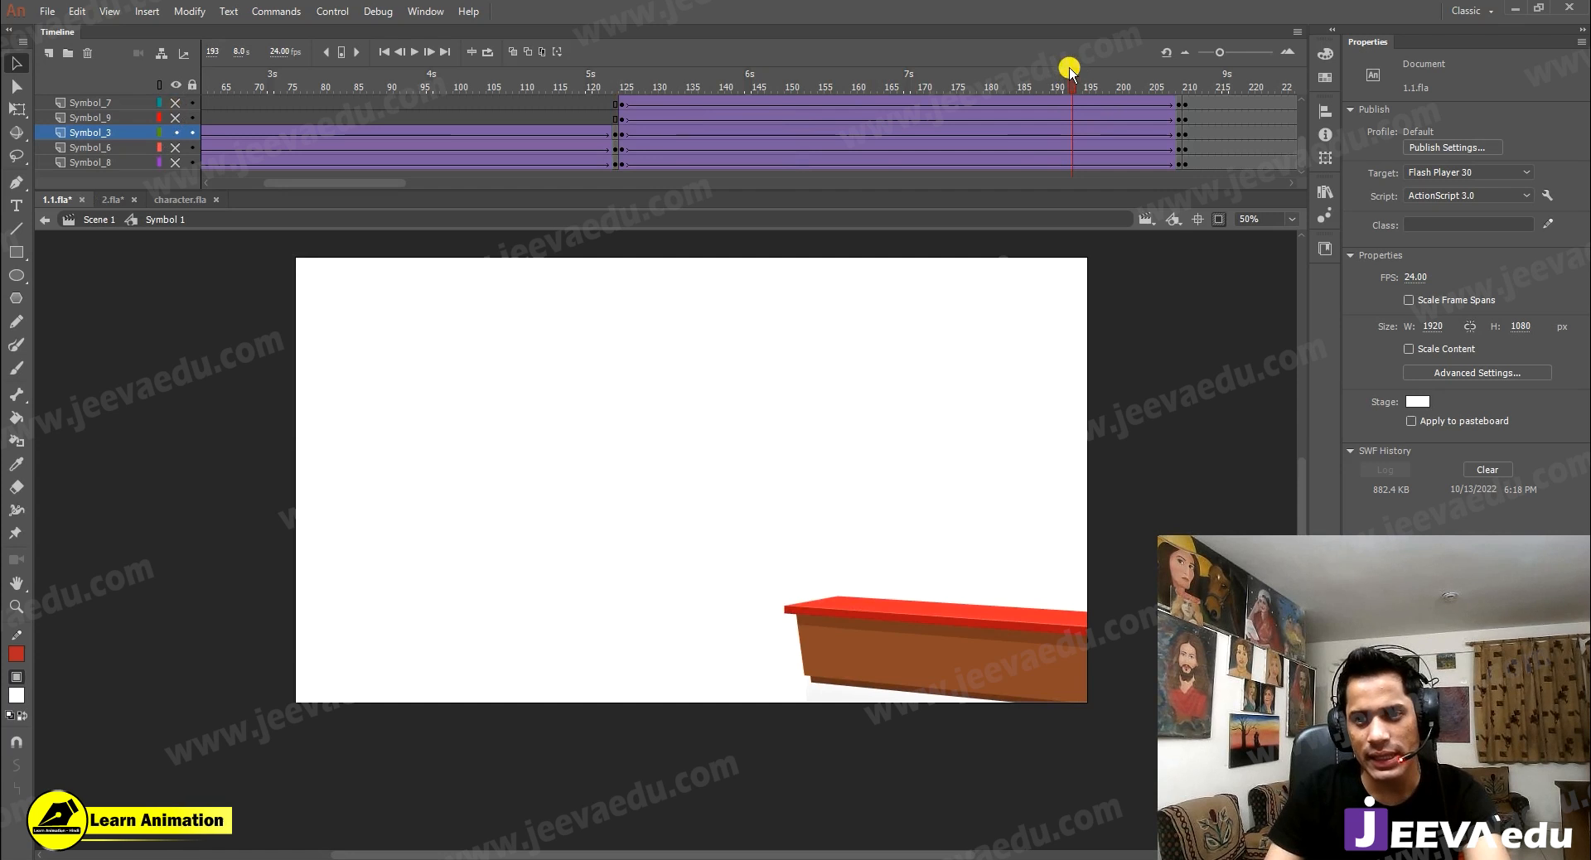
Step: Show all layers and scrub the complete push-in up to frame 209
{"action": "left_click", "coordinate": [176, 85]}
{"action": "left_click_drag", "start_coordinate": [999, 81], "coordinate": [1072, 103]}
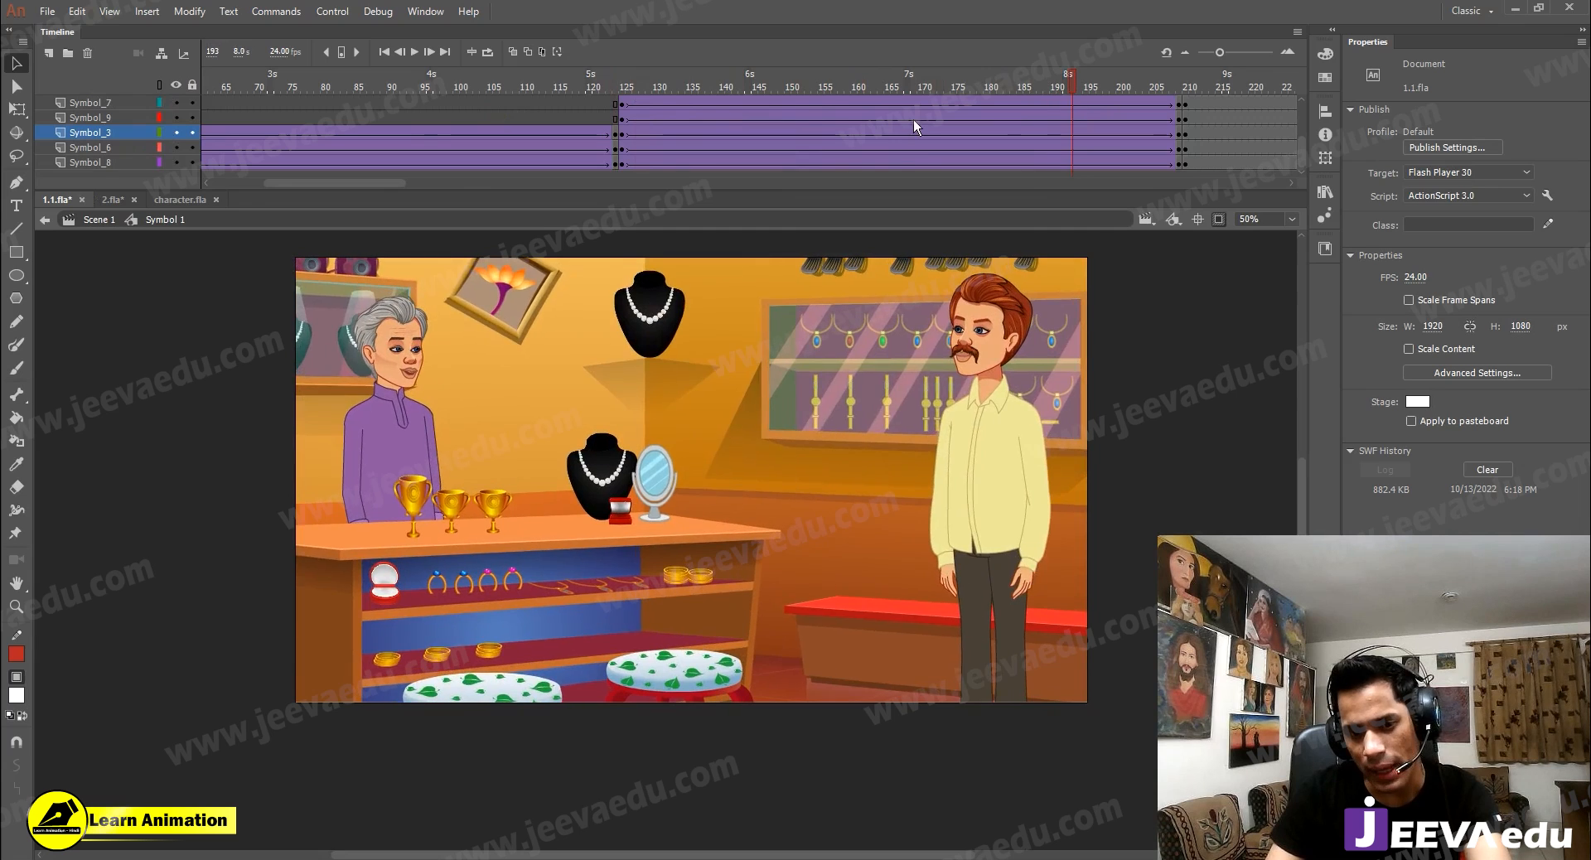
{"action": "left_click_drag", "start_coordinate": [914, 120], "coordinate": [825, 121]}
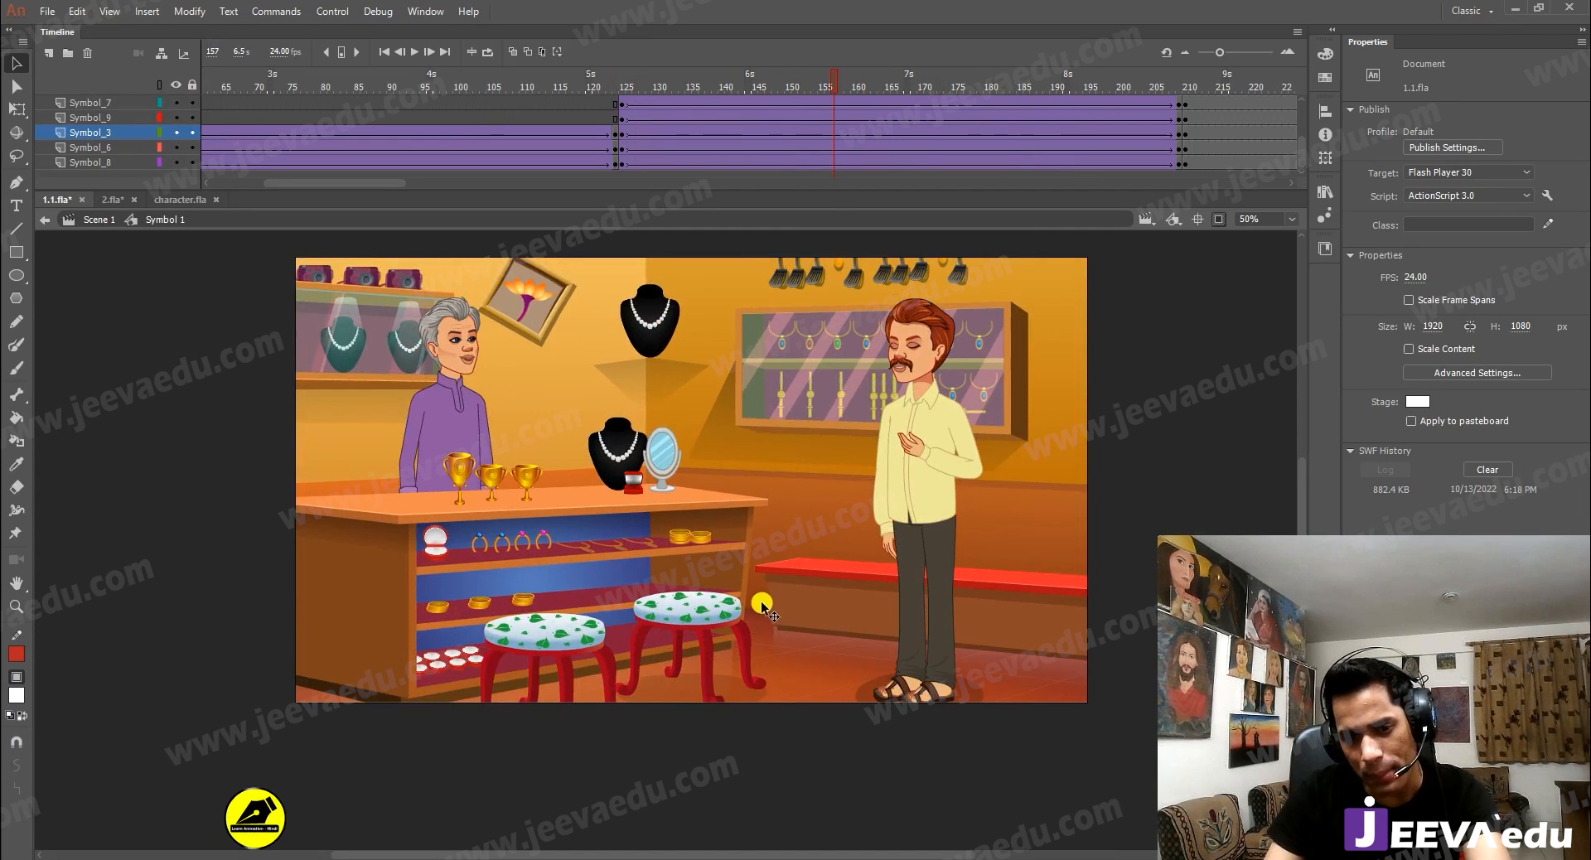
{"action": "left_click_drag", "start_coordinate": [831, 78], "coordinate": [1178, 156]}
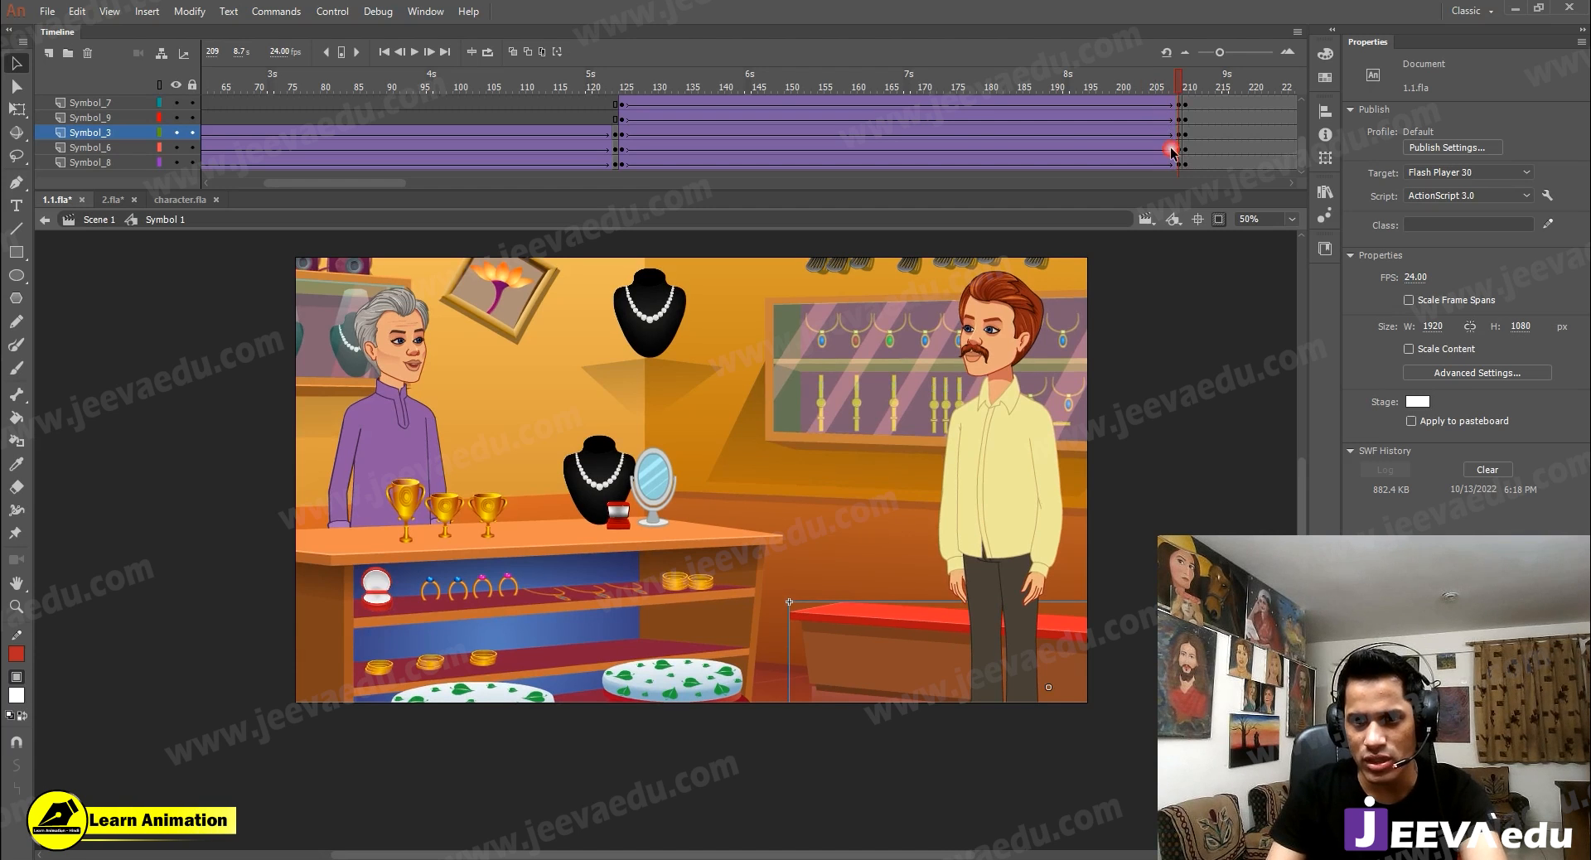
Step: With off-stage artwork shown at frame 209, move the left necklace showcase about 80 px left and the grey-haired man about 20 px left
{"action": "left_click", "coordinate": [1218, 219]}
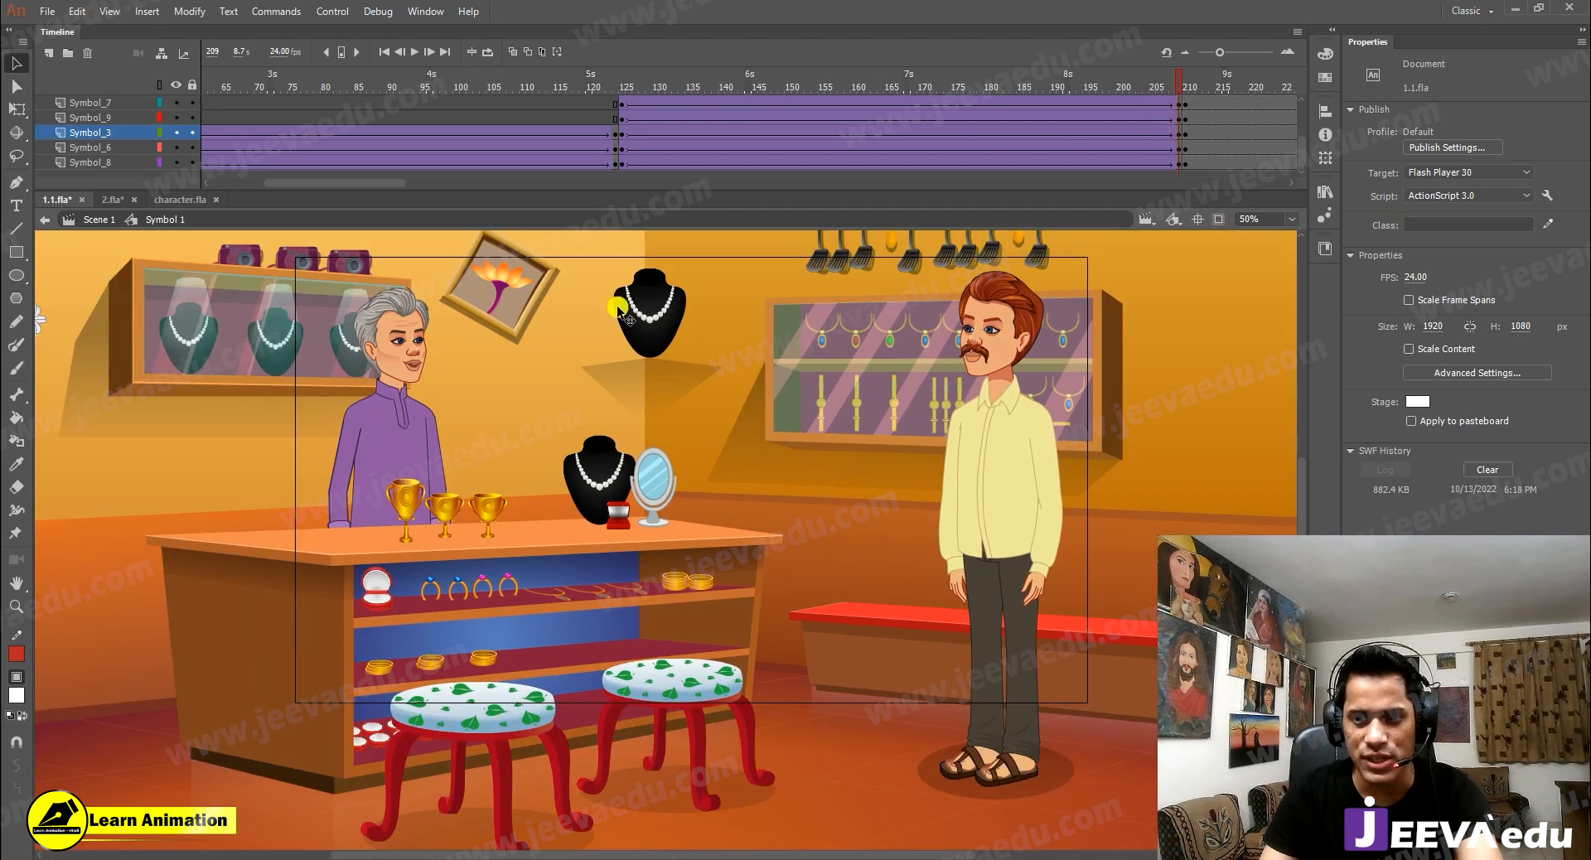
{"action": "left_click", "coordinate": [200, 348]}
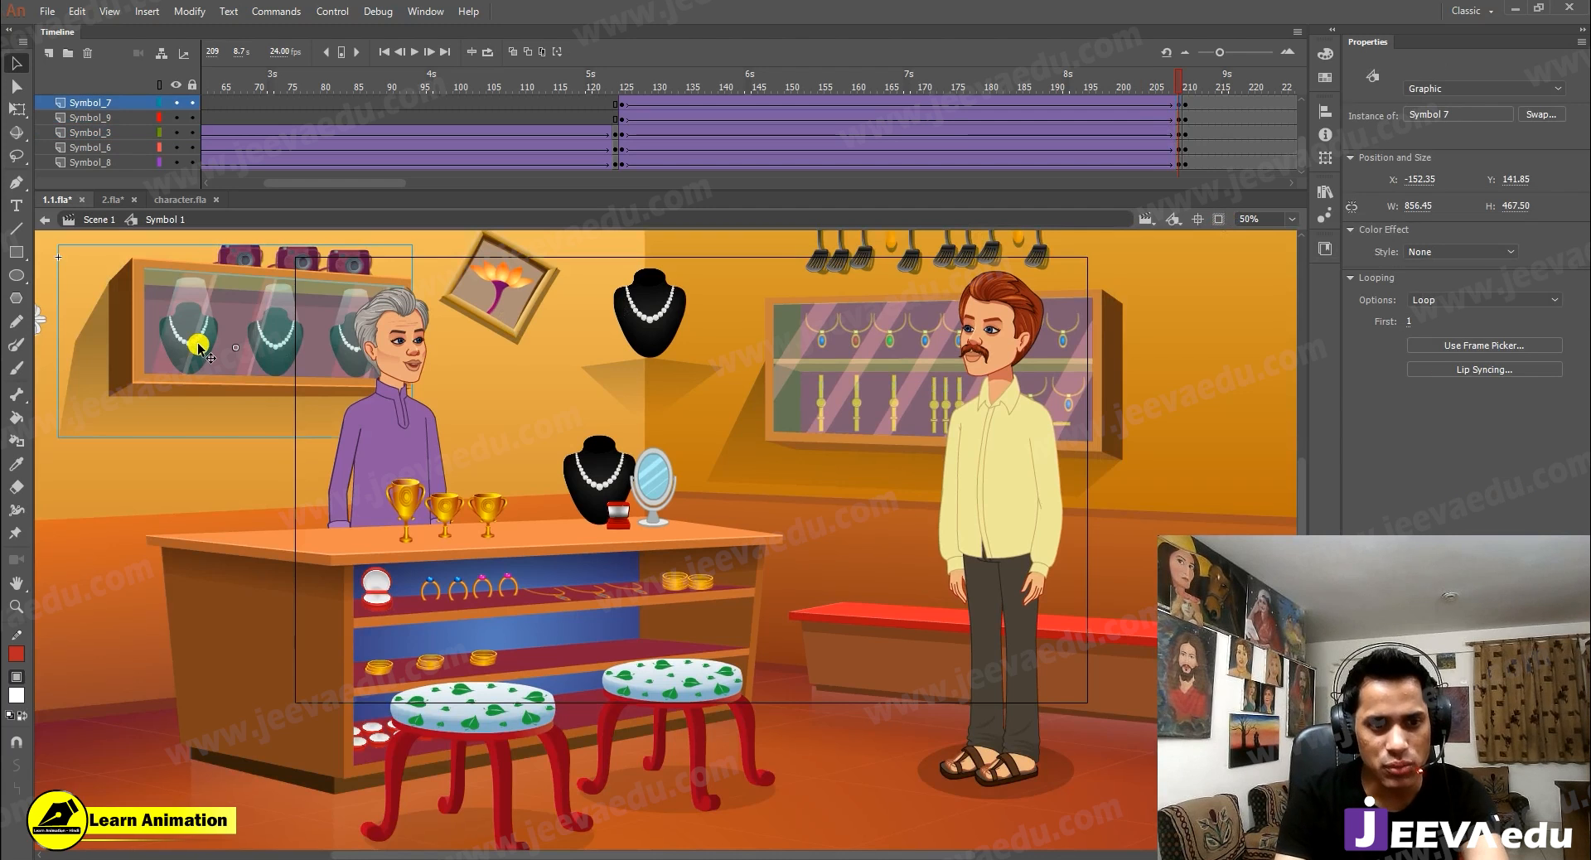
{"action": "key", "text": "shift+Left"}
{"action": "key", "text": "shift+Left"}
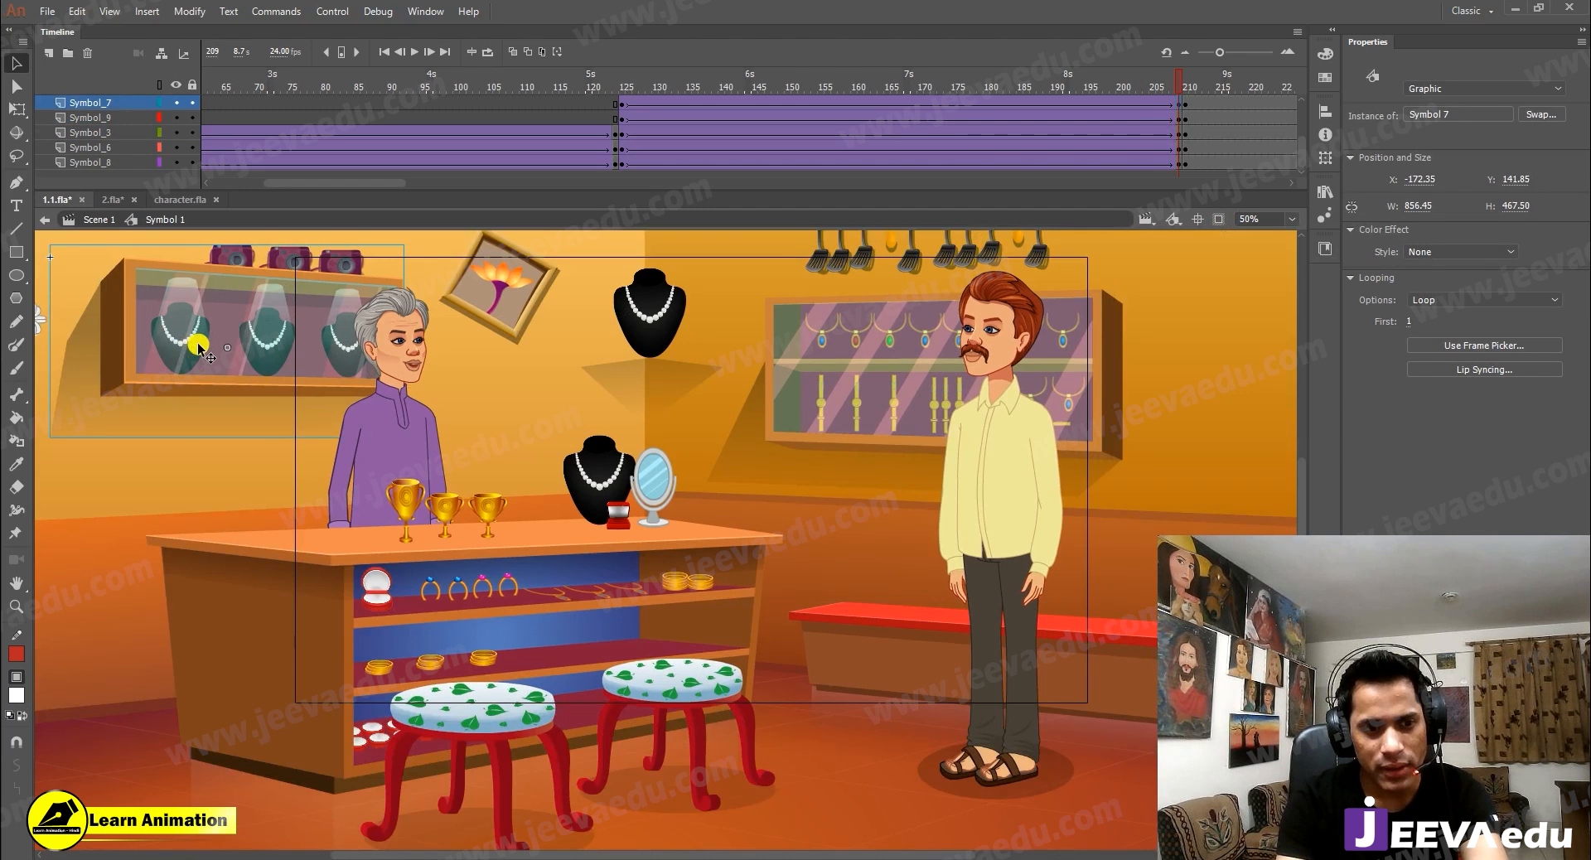
{"action": "left_click", "coordinate": [387, 420]}
{"action": "key", "text": "shift+Left"}
{"action": "key", "text": "shift+Left"}
{"action": "key", "text": "shift+Left"}
{"action": "key", "text": "shift+Left"}
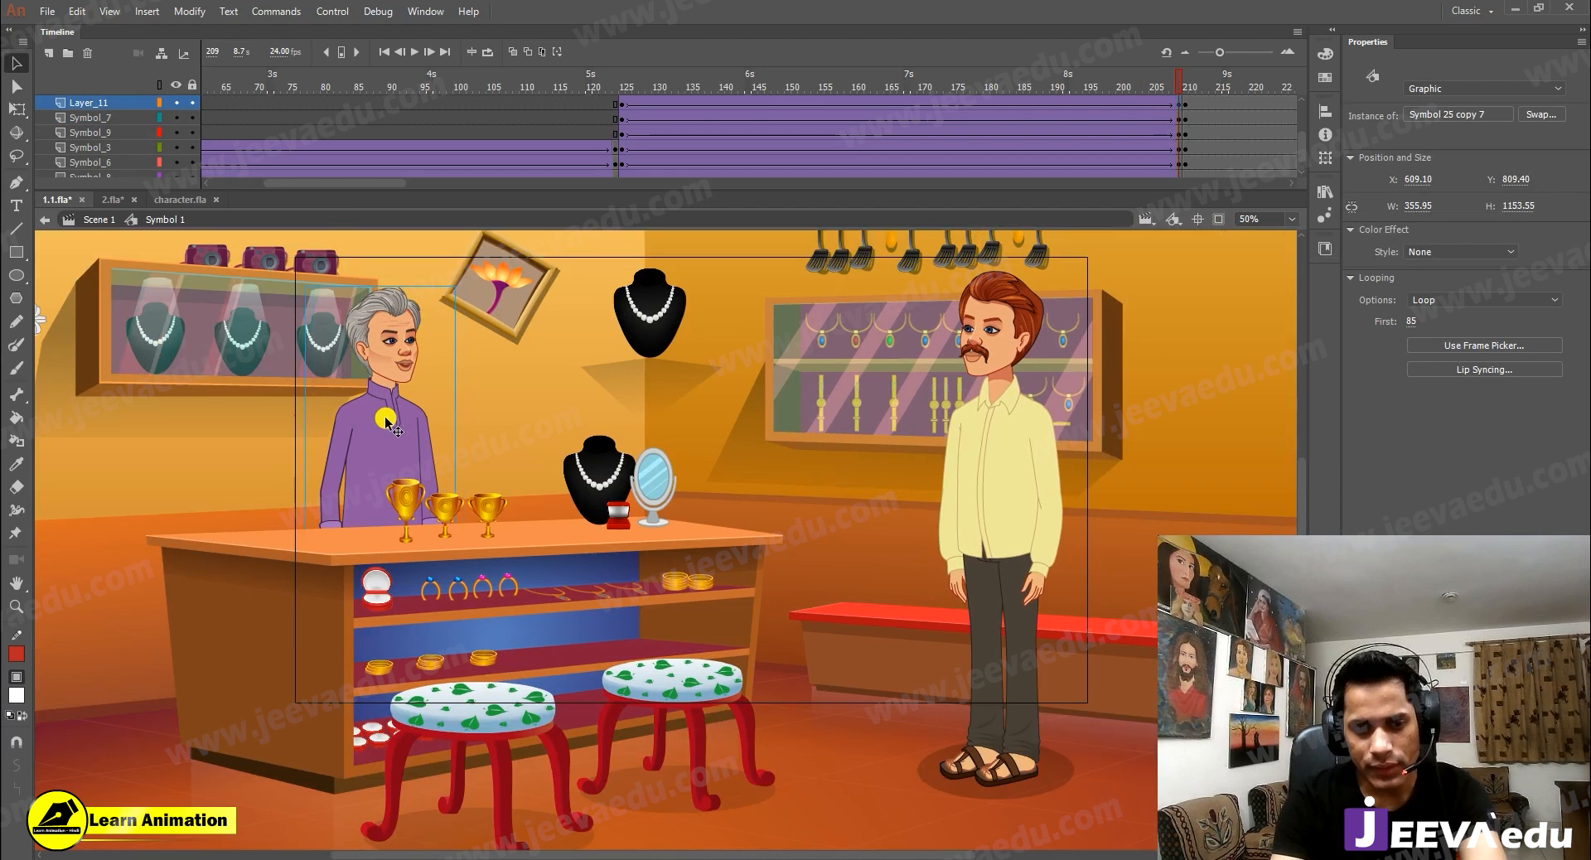
{"action": "left_click_drag", "start_coordinate": [980, 62], "coordinate": [1177, 127]}
{"action": "left_click", "coordinate": [1178, 129]}
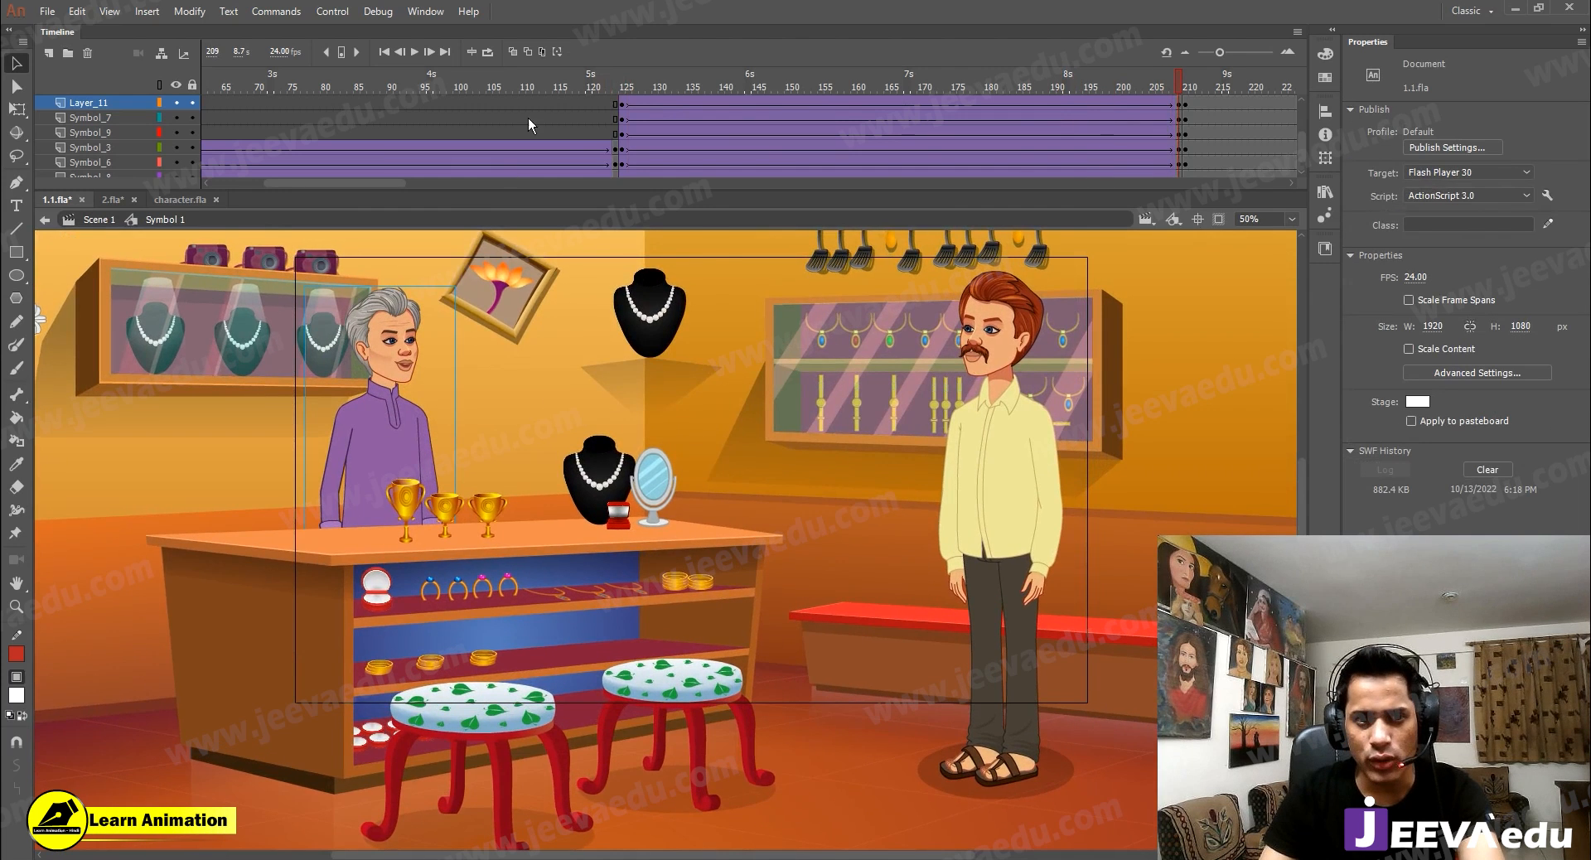
Step: Inside the counter symbol, insert keyframes on all four layers at frame 125 and return to Symbol 1
{"action": "left_click", "coordinate": [619, 118]}
{"action": "left_click", "coordinate": [623, 118]}
{"action": "left_click", "coordinate": [614, 507]}
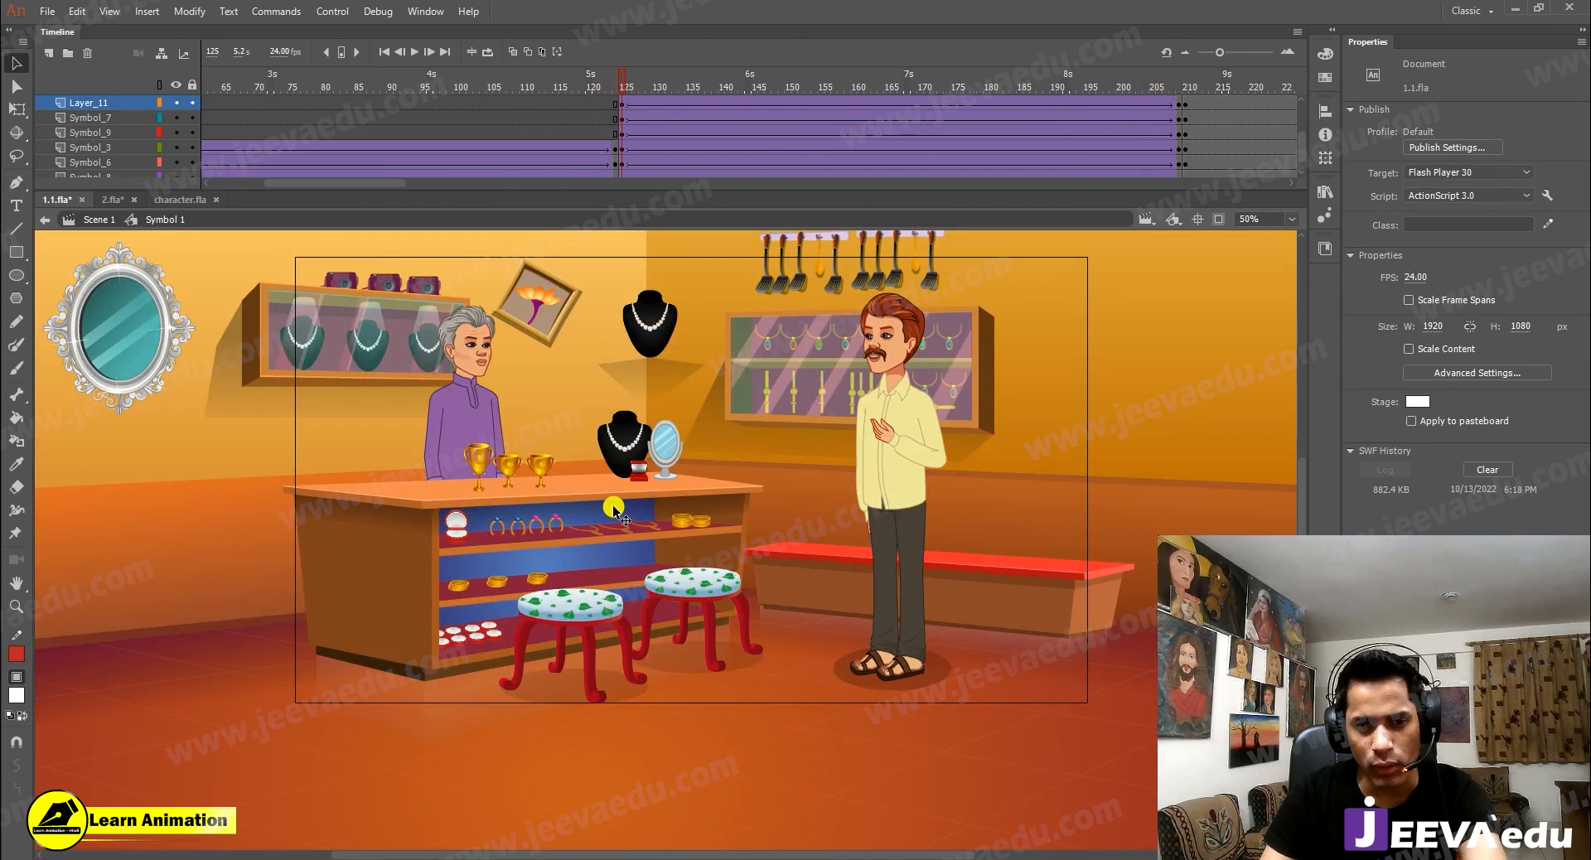
{"action": "left_click", "coordinate": [631, 502]}
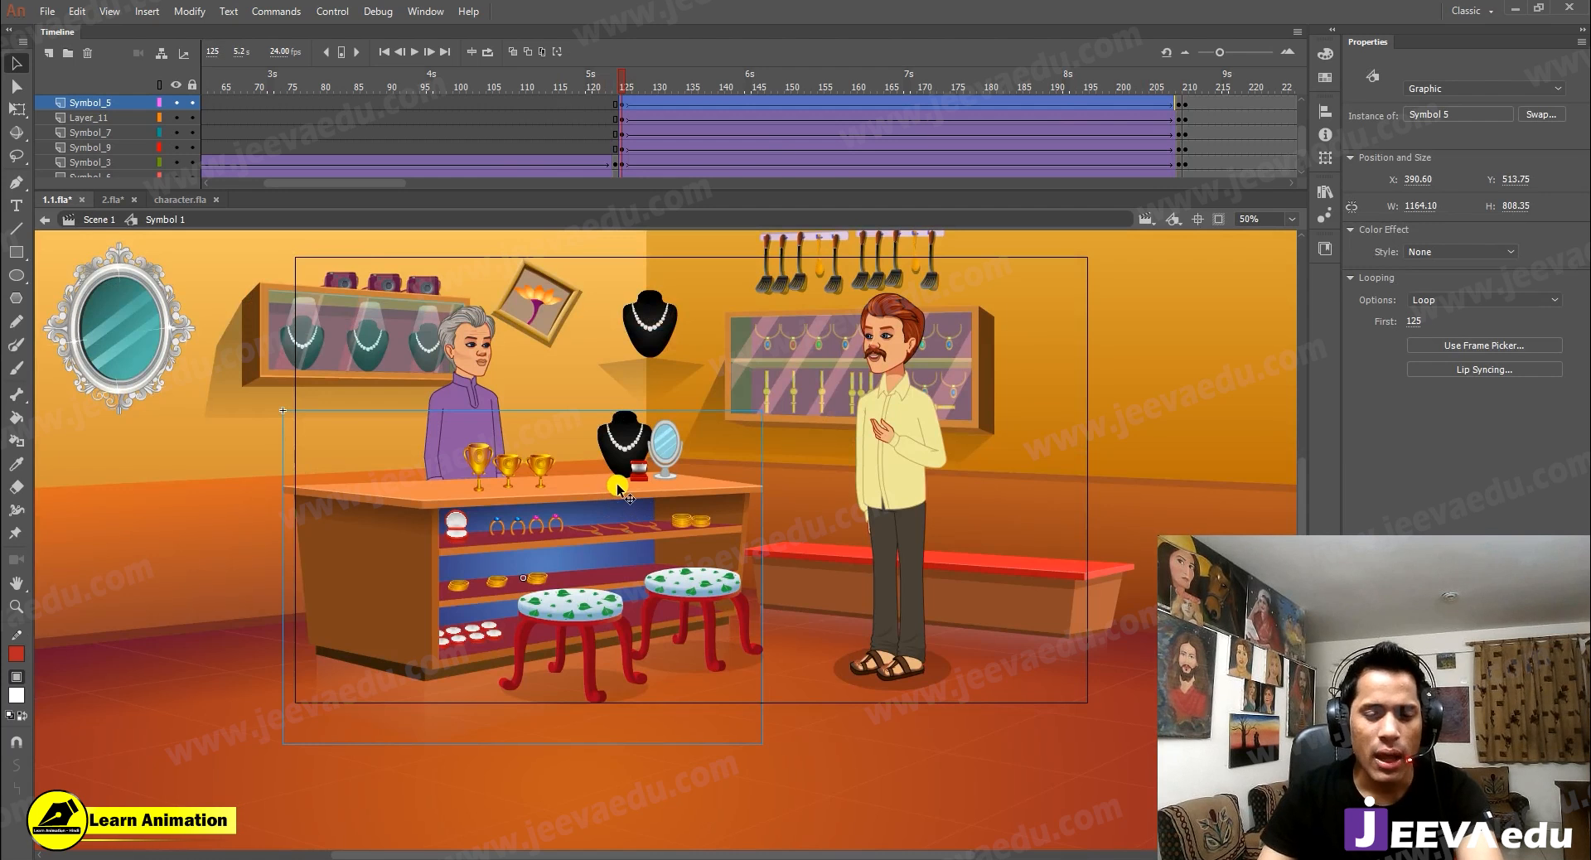
{"action": "double_click", "coordinate": [619, 485]}
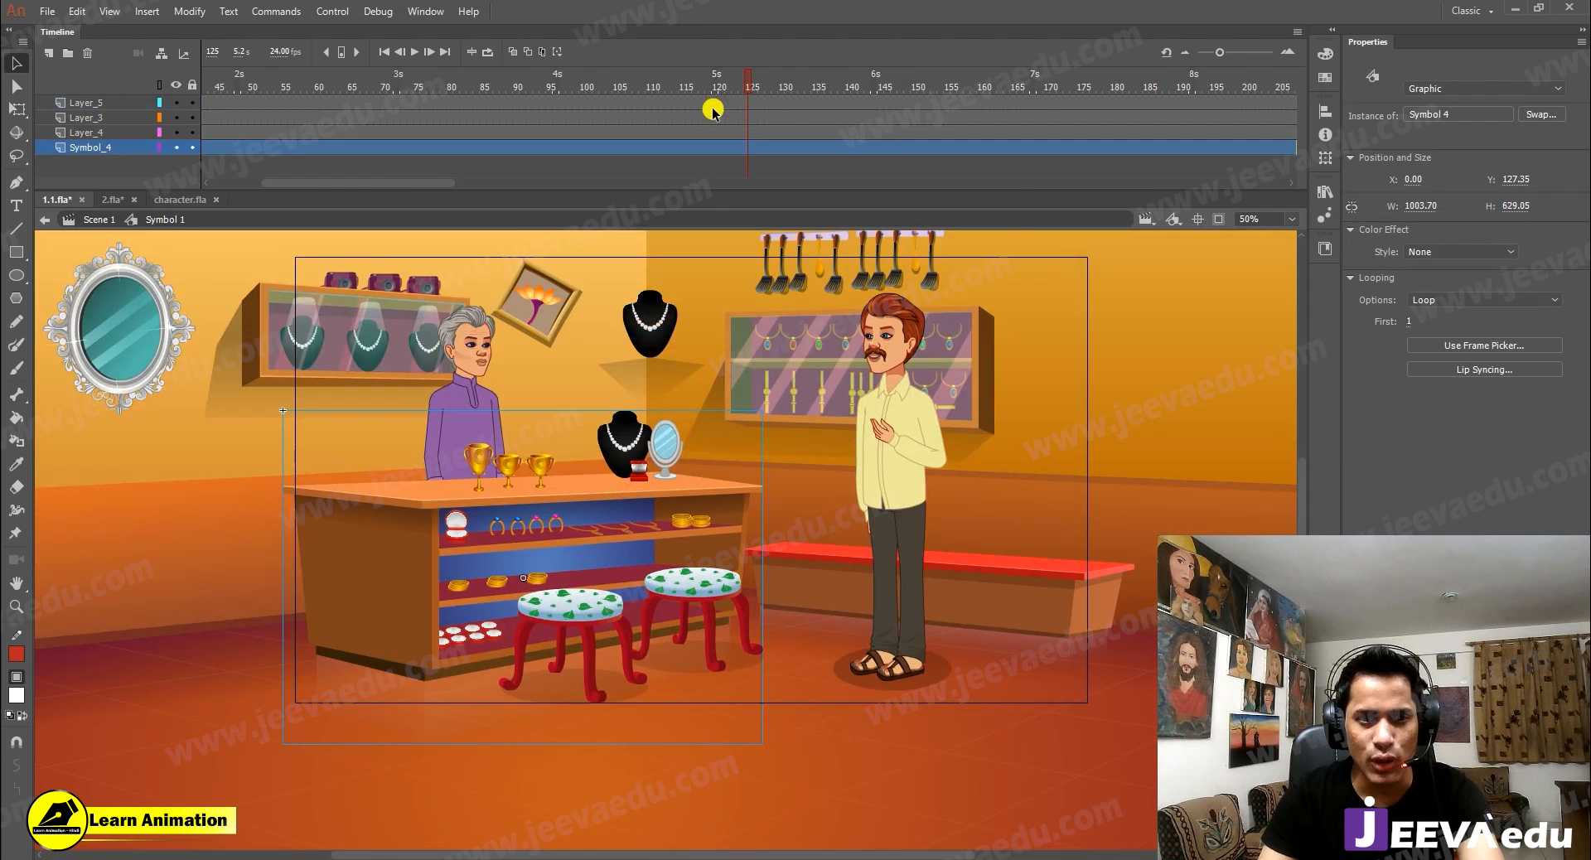
{"action": "left_click_drag", "start_coordinate": [748, 101], "coordinate": [748, 154]}
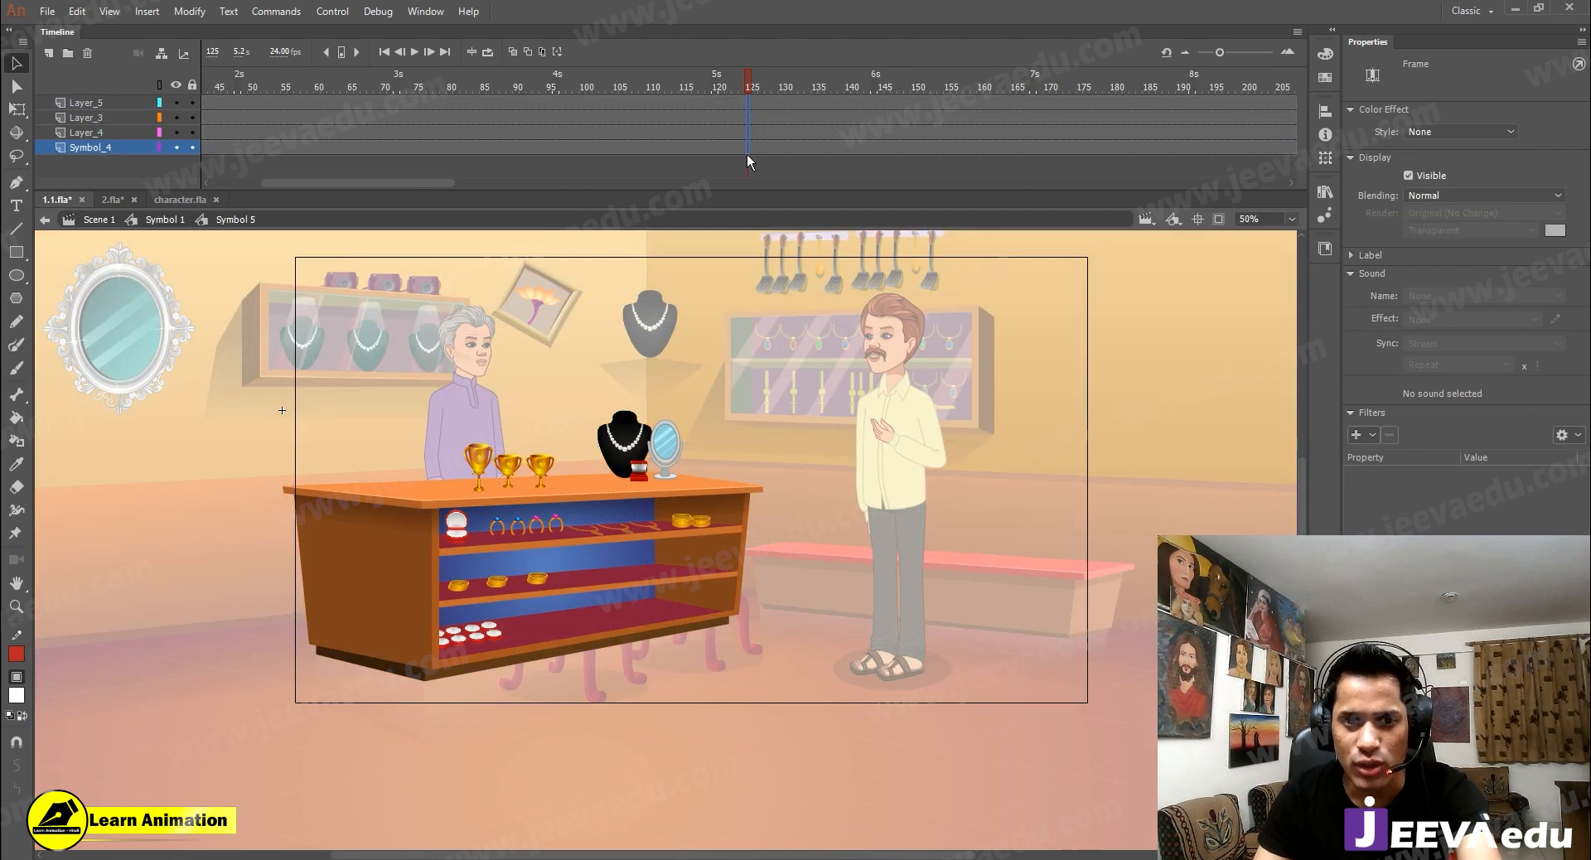
{"action": "key", "text": "F6"}
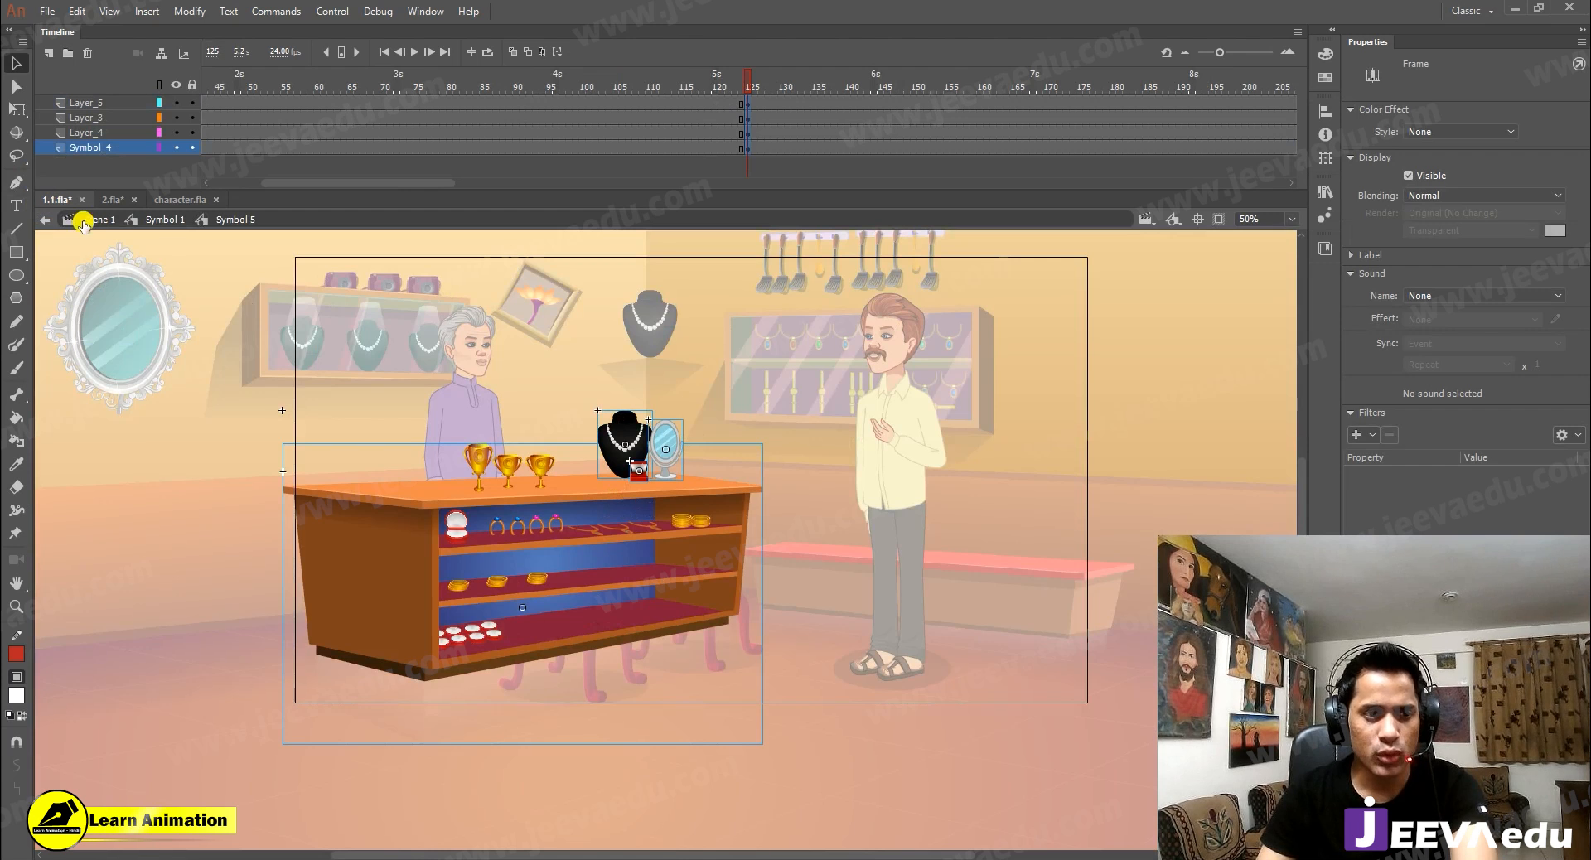
{"action": "left_click", "coordinate": [162, 222]}
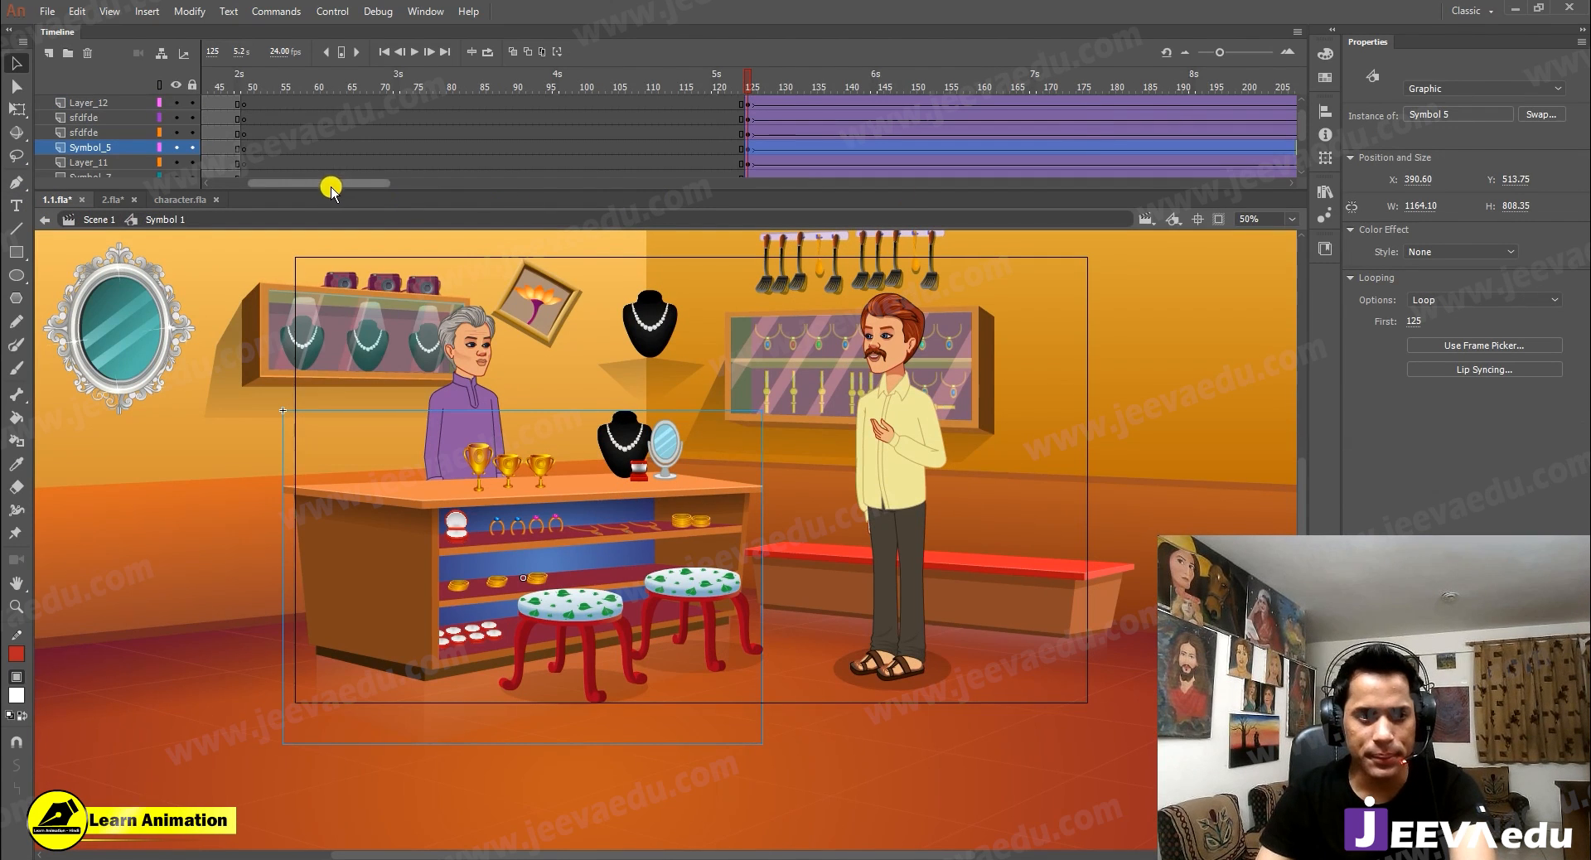
Step: Go to frame 209 in Symbol 1 and show only the counter's layer
{"action": "left_click_drag", "start_coordinate": [331, 188], "coordinate": [425, 179]}
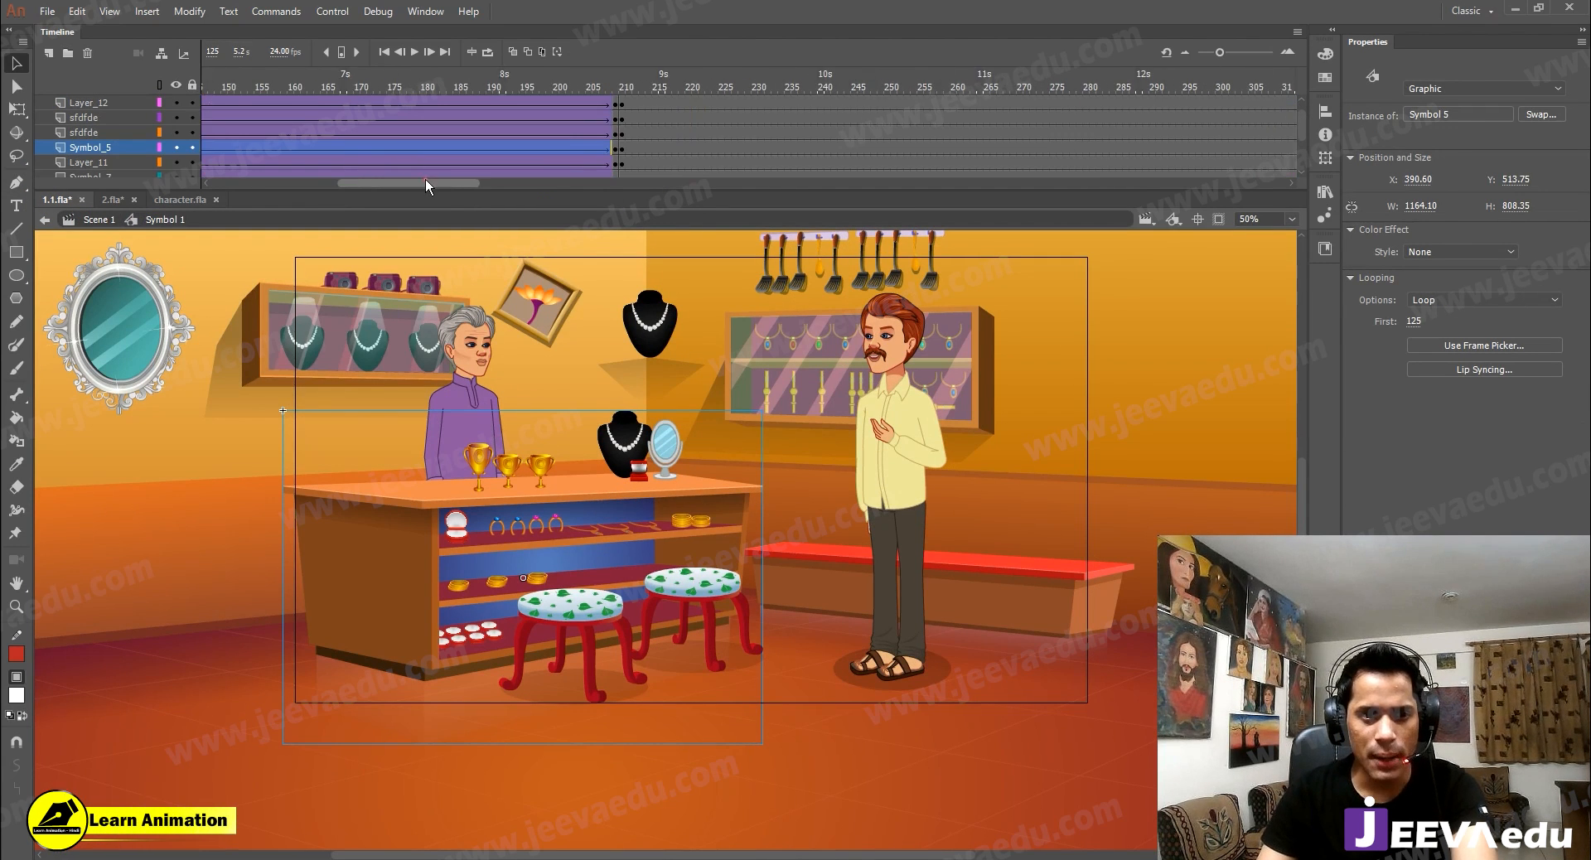
{"action": "left_click", "coordinate": [614, 109]}
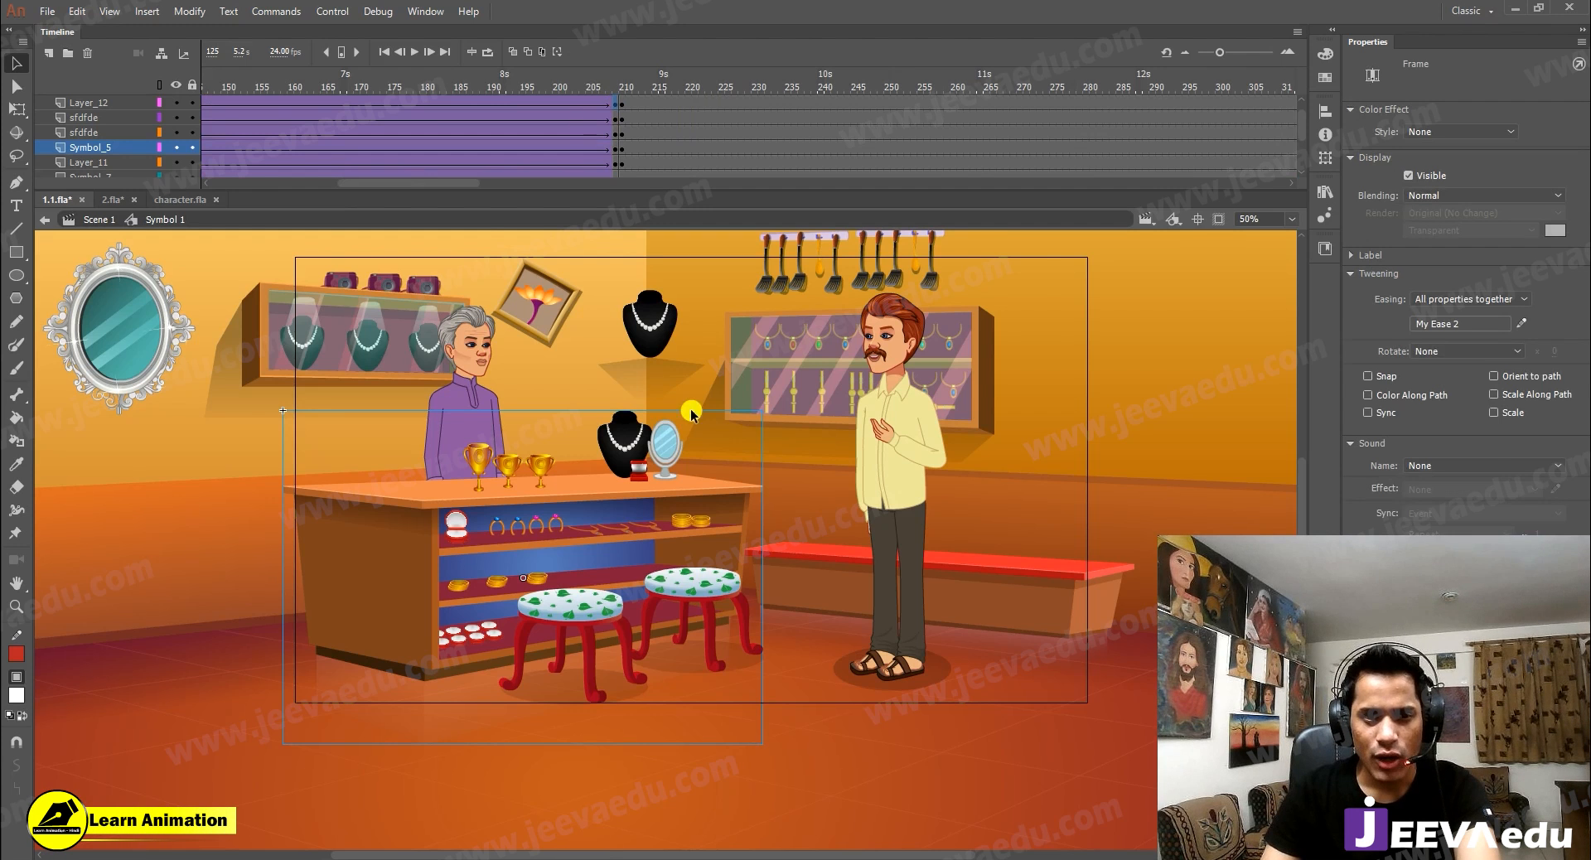
{"action": "left_click", "coordinate": [659, 489]}
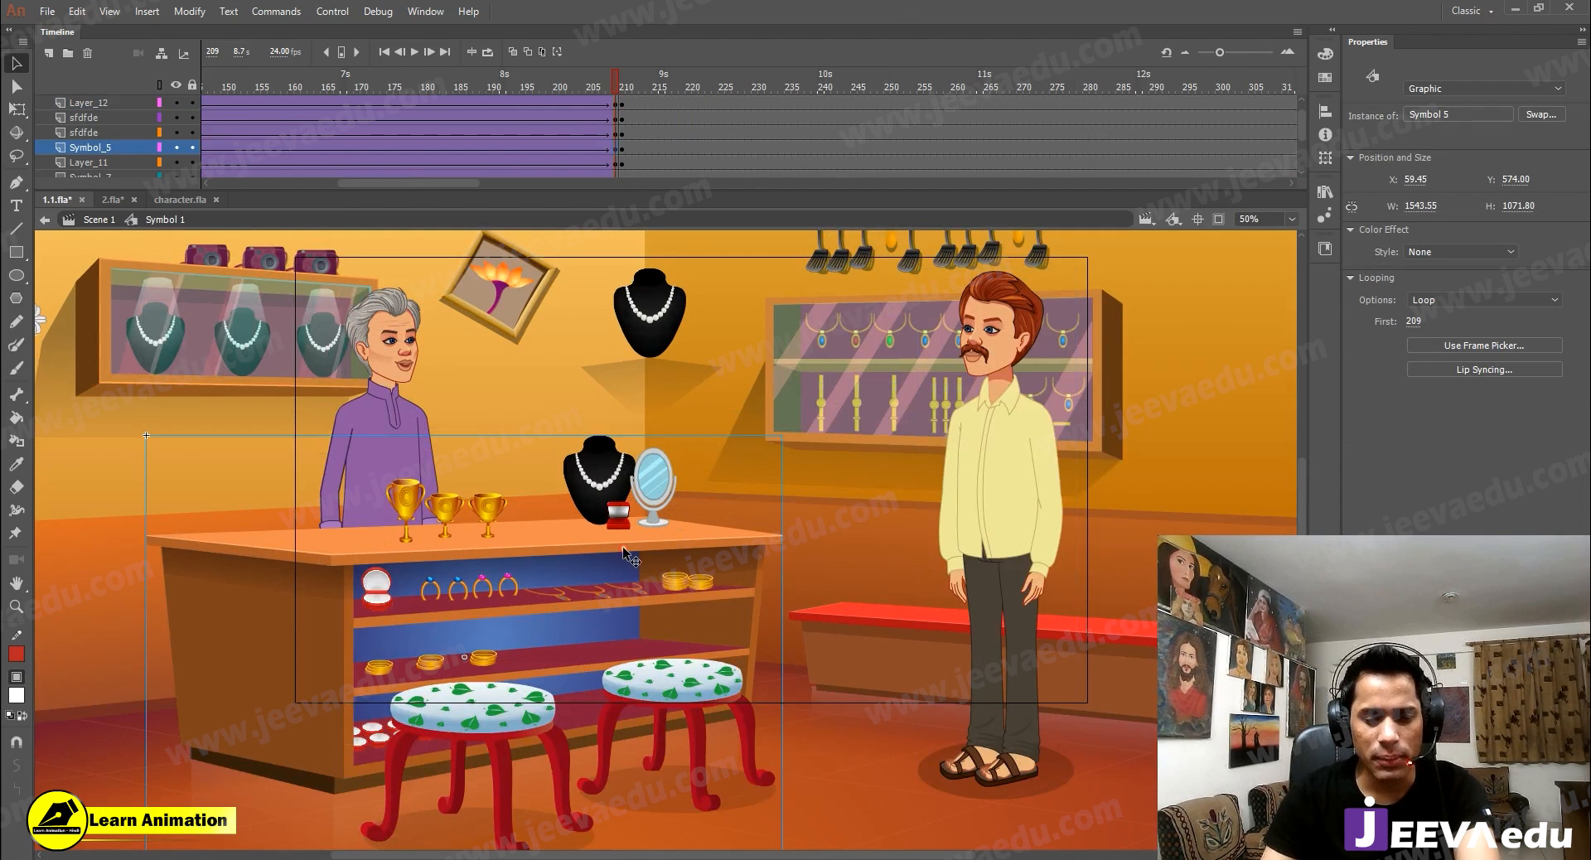
{"action": "left_click", "coordinate": [599, 493]}
{"action": "left_click", "coordinate": [178, 149]}
{"action": "left_click", "coordinate": [176, 149], "text": "alt"}
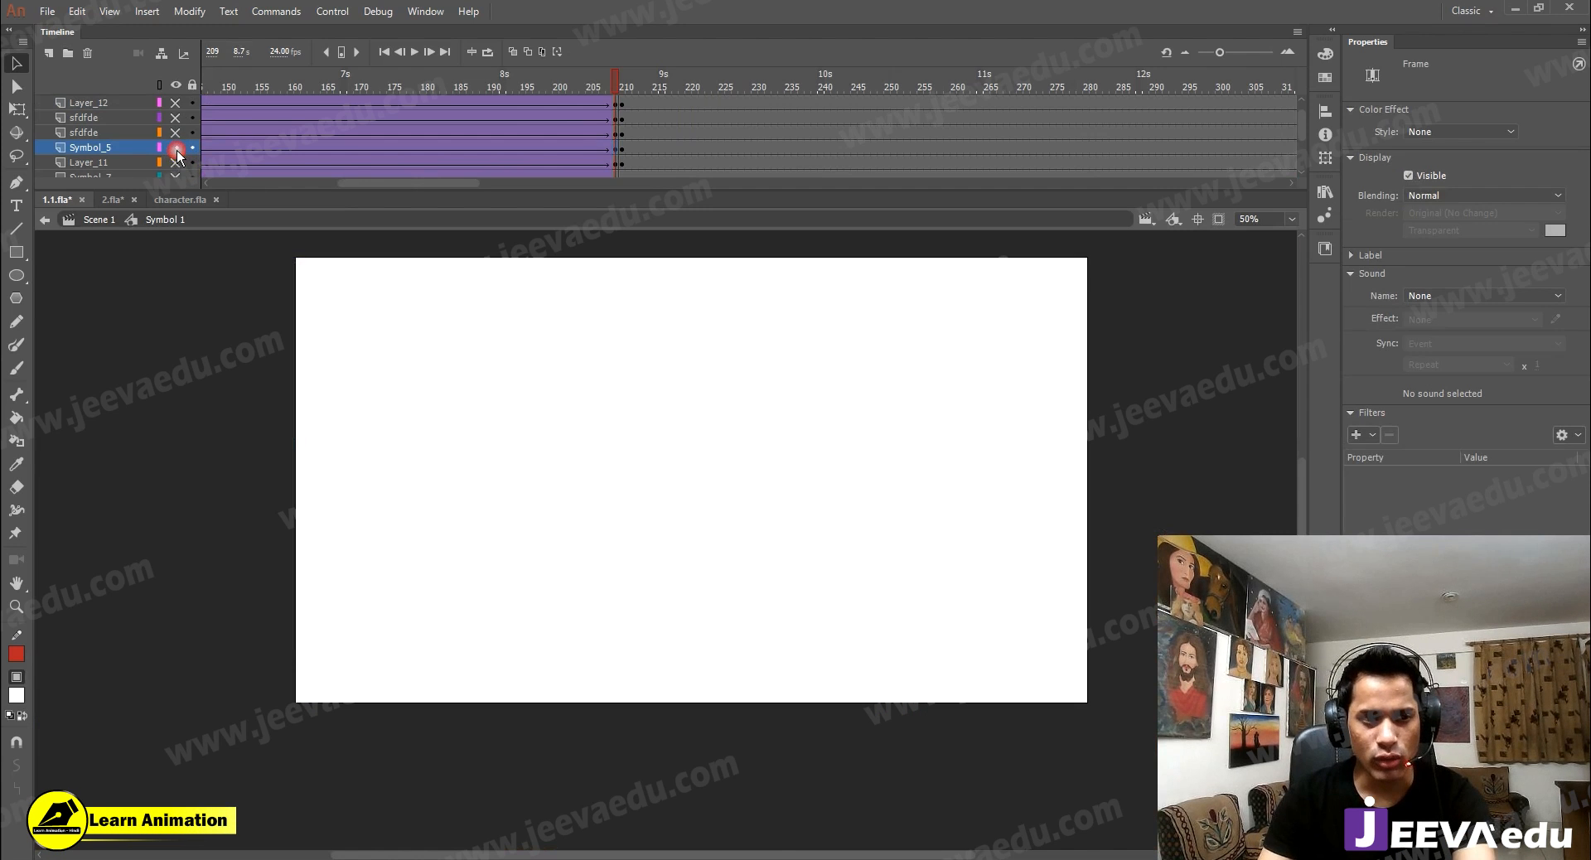
Step: Inside the counter symbol, insert keyframes on all four layers at frame 209 and extend their frames well past frame 250
{"action": "left_click", "coordinate": [549, 460]}
{"action": "double_click", "coordinate": [633, 590]}
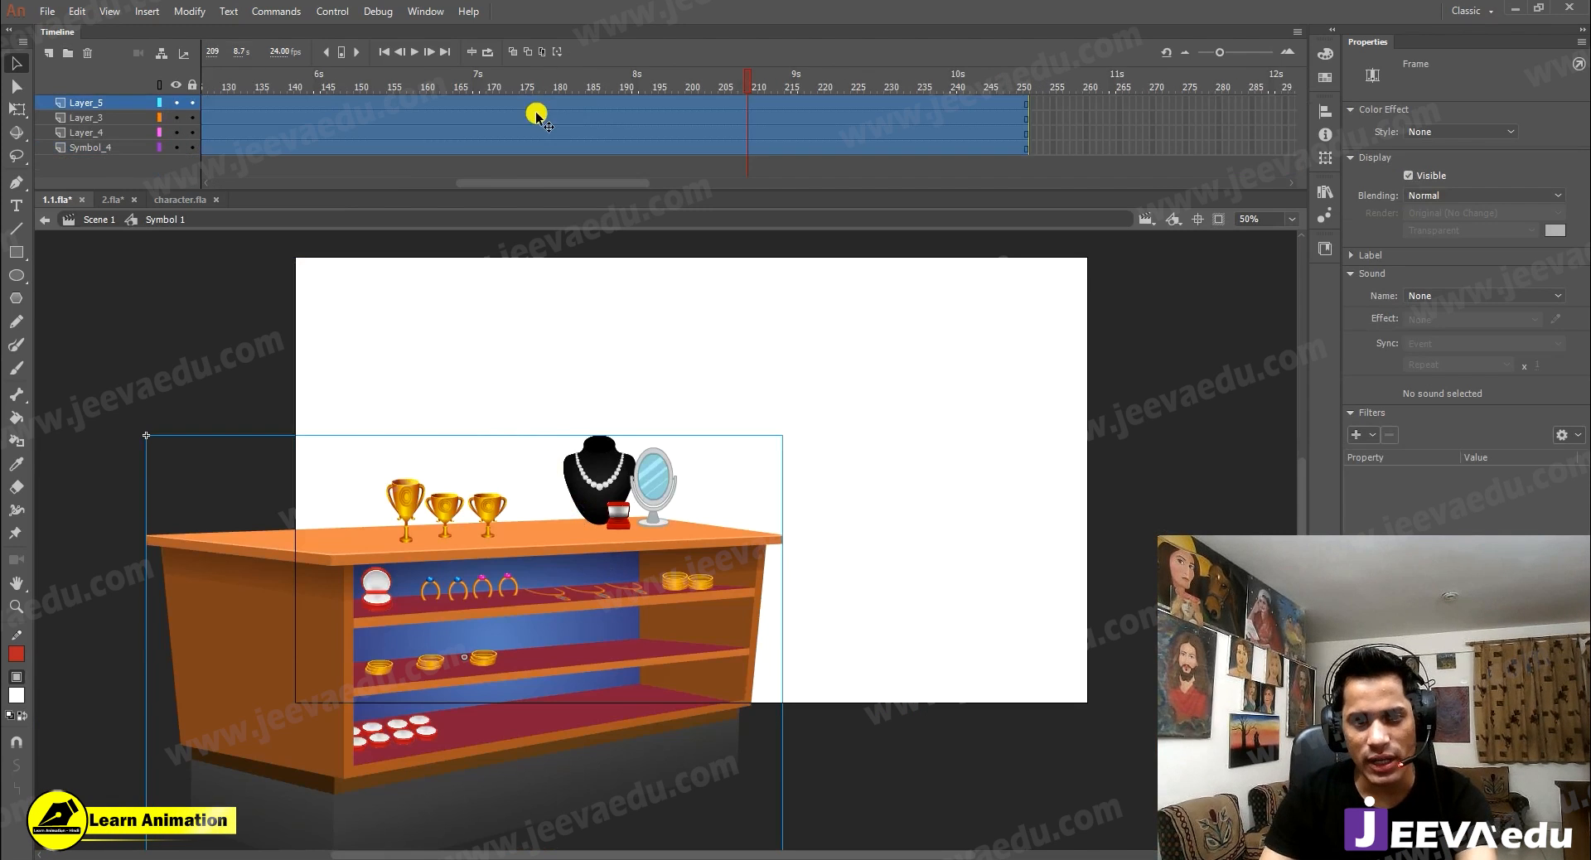
{"action": "left_click", "coordinate": [740, 101]}
{"action": "left_click", "coordinate": [748, 105]}
{"action": "left_click", "coordinate": [755, 147]}
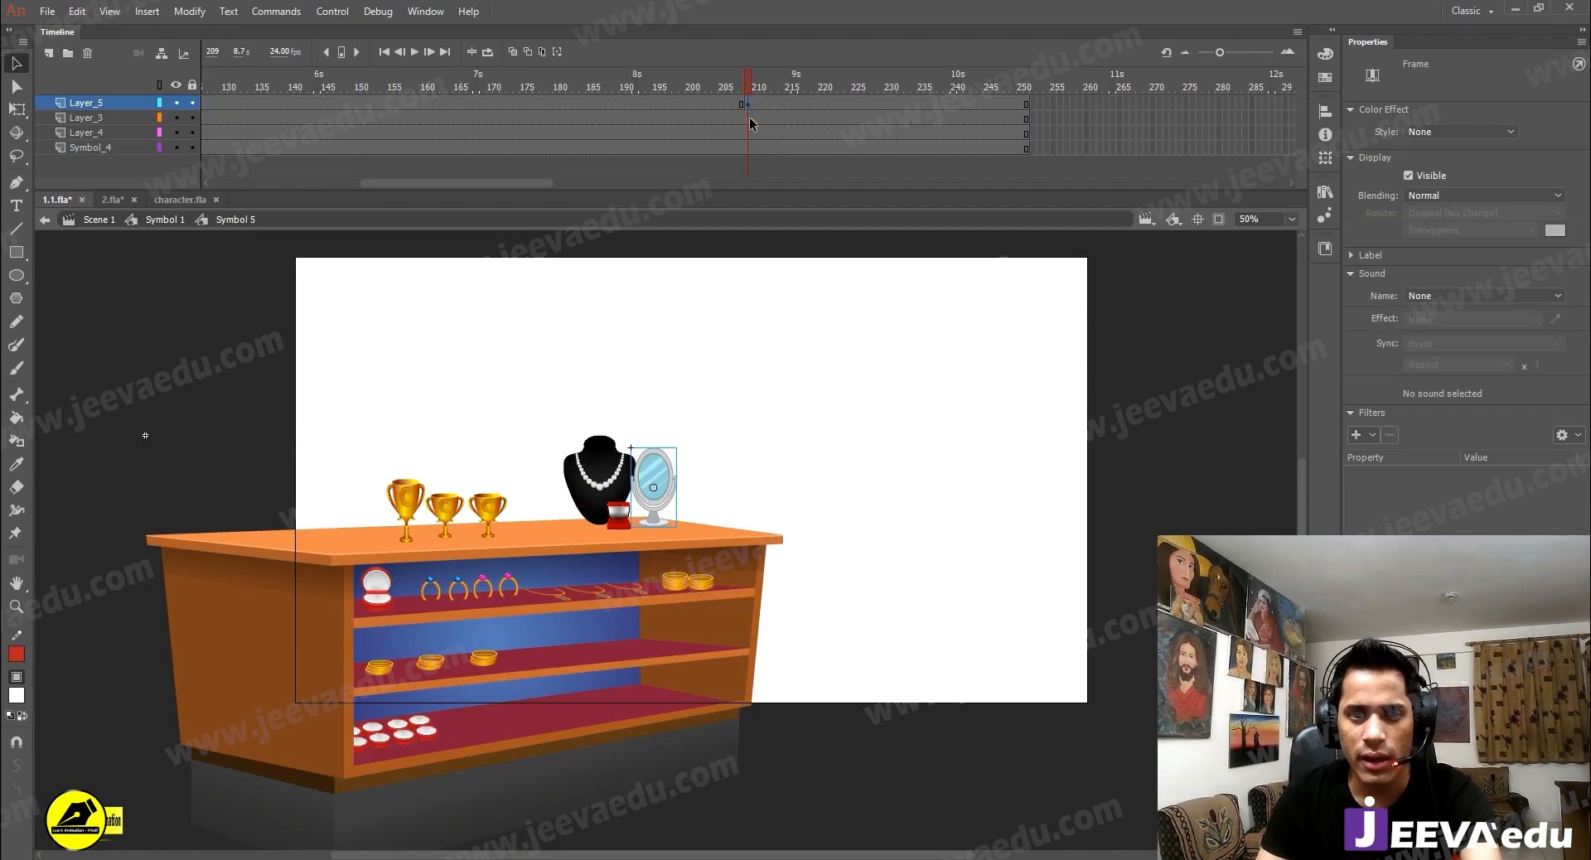
{"action": "left_click", "coordinate": [748, 119]}
{"action": "left_click", "coordinate": [749, 147]}
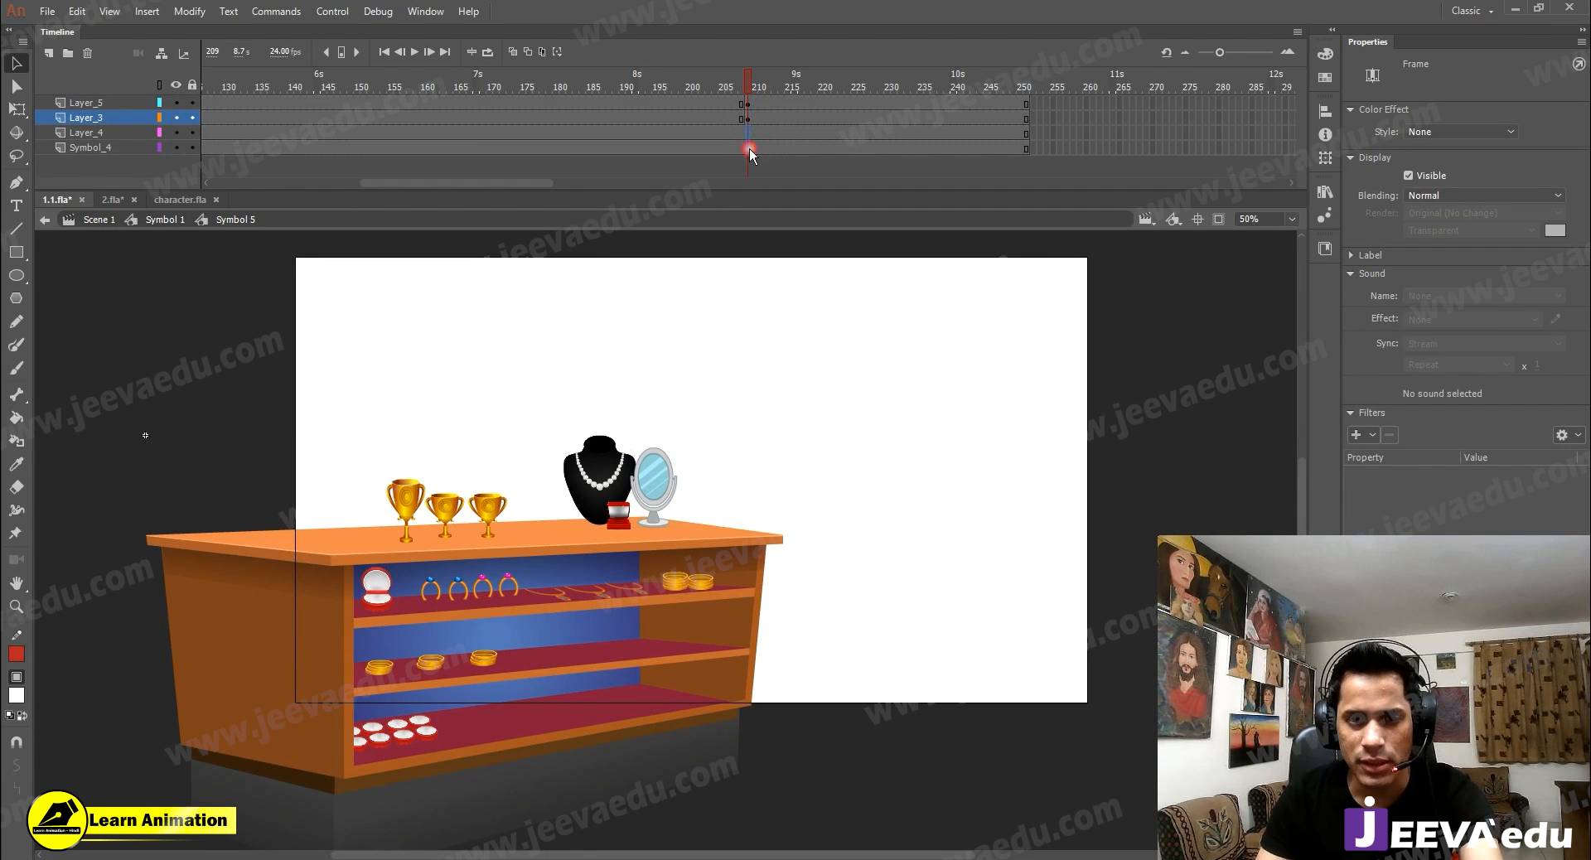
{"action": "key", "text": "F6"}
{"action": "left_click_drag", "start_coordinate": [788, 105], "coordinate": [1018, 167]}
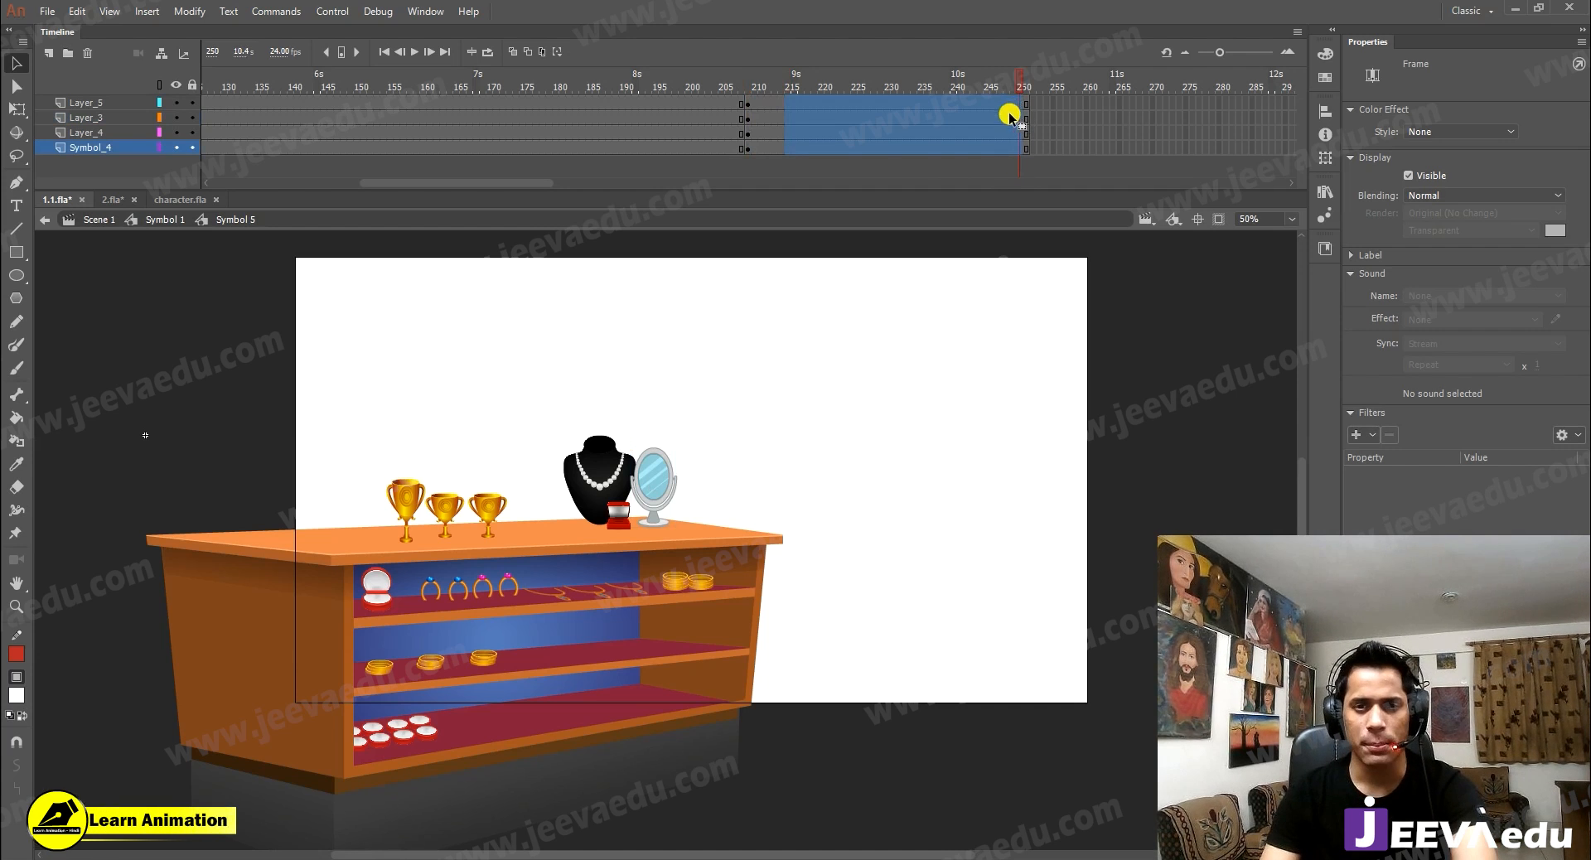
{"action": "key", "text": "F5"}
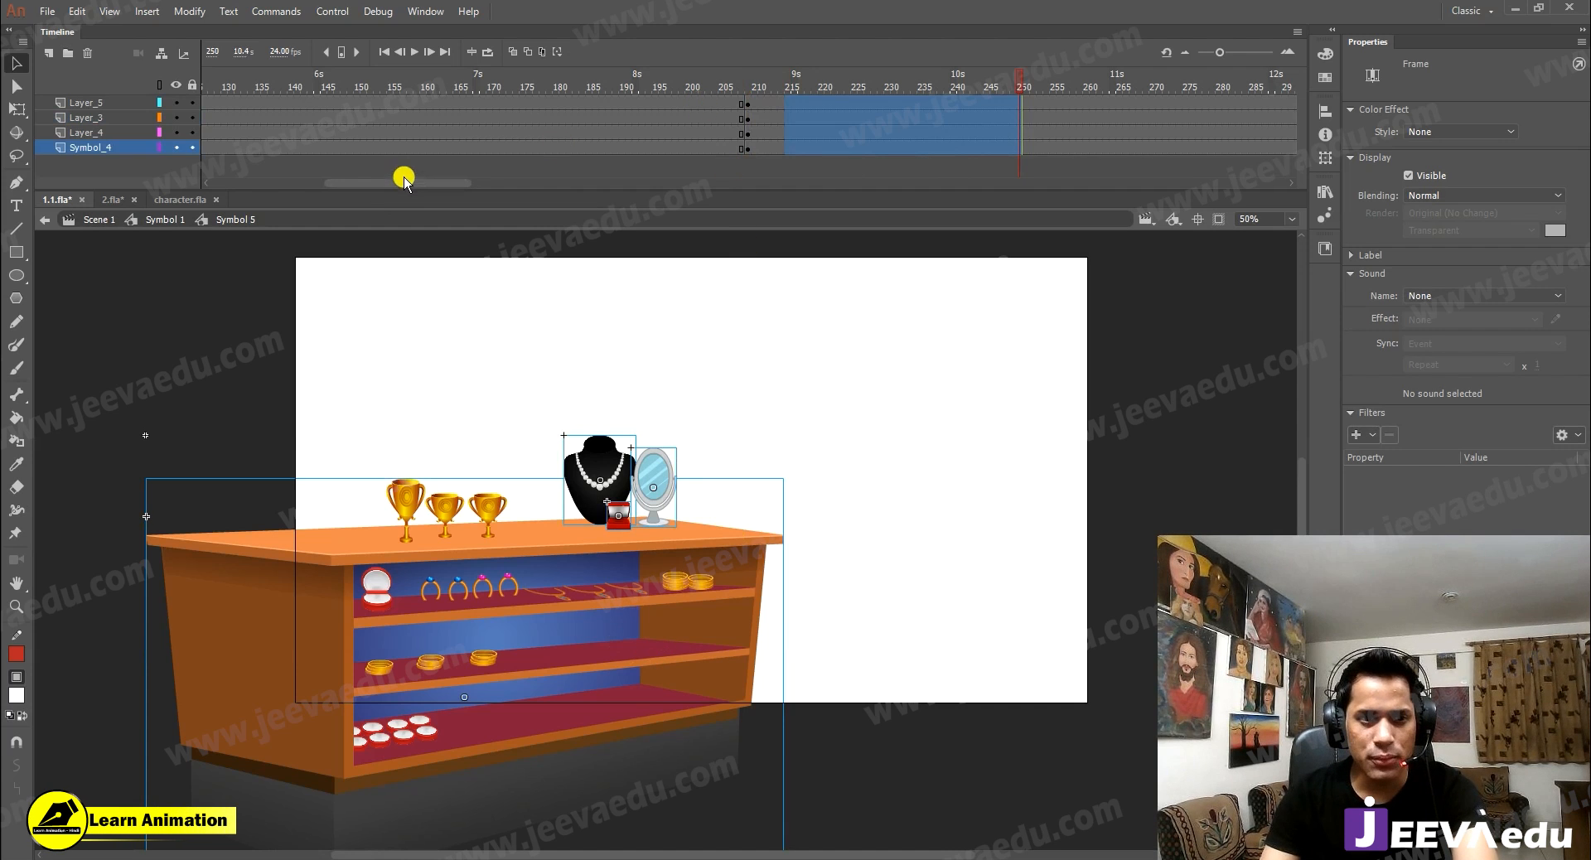
Step: Create classic tweens between frames 125 and 209 on all four layers inside the counter symbol
{"action": "left_click_drag", "start_coordinate": [405, 181], "coordinate": [376, 188]}
{"action": "left_click", "coordinate": [570, 168]}
{"action": "right_click", "coordinate": [540, 100]}
{"action": "left_click", "coordinate": [634, 148]}
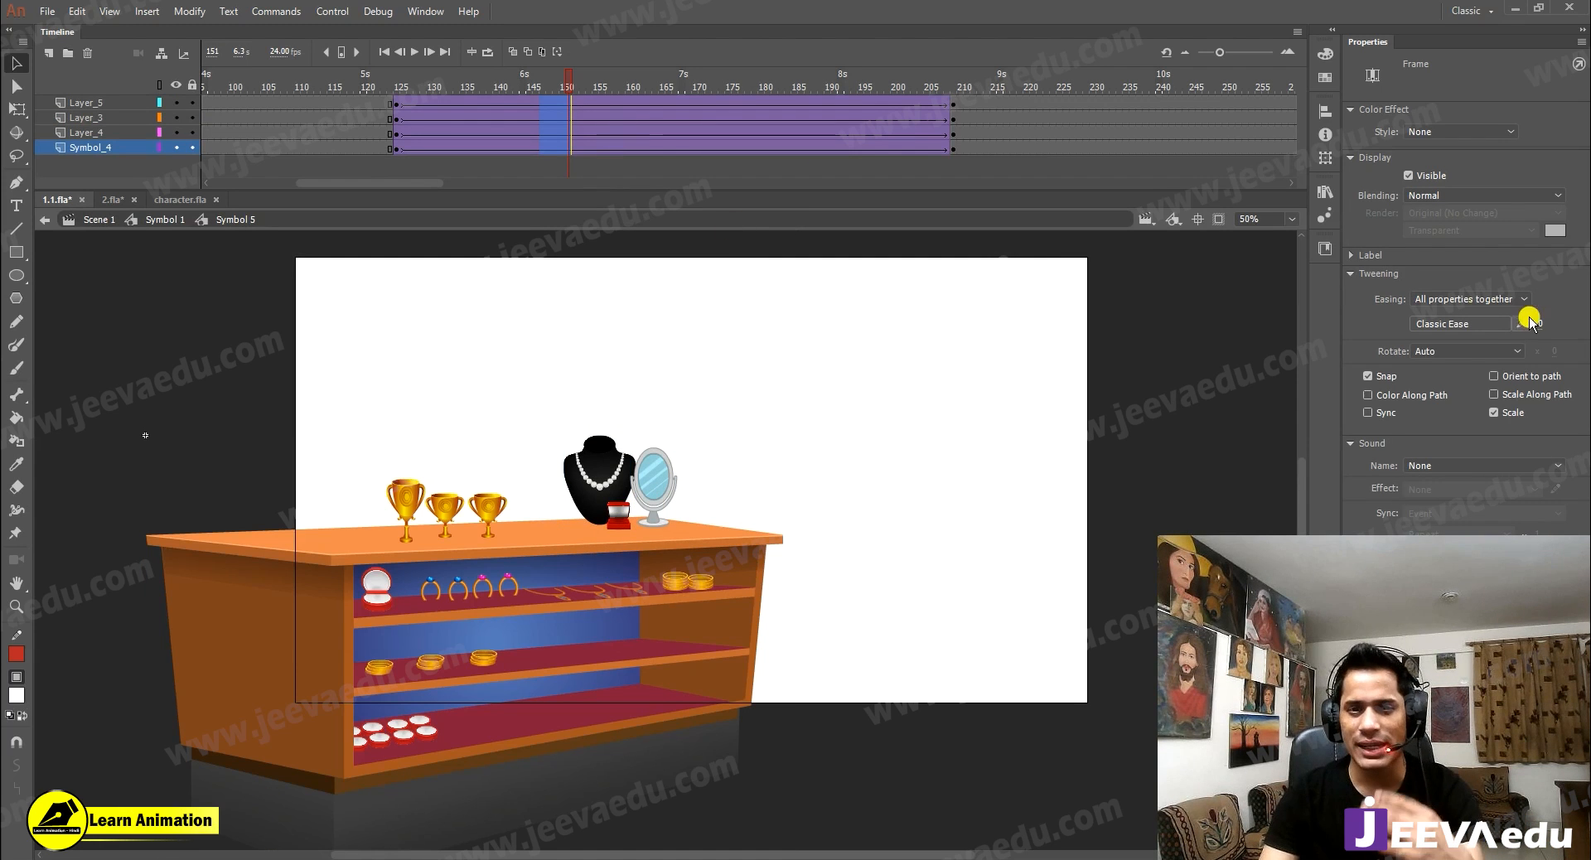
Step: Give the four tweens a custom S-curve ease, with the start handle flat to about frame 170 and the end handle flat from about frame 178
{"action": "left_click", "coordinate": [1521, 323]}
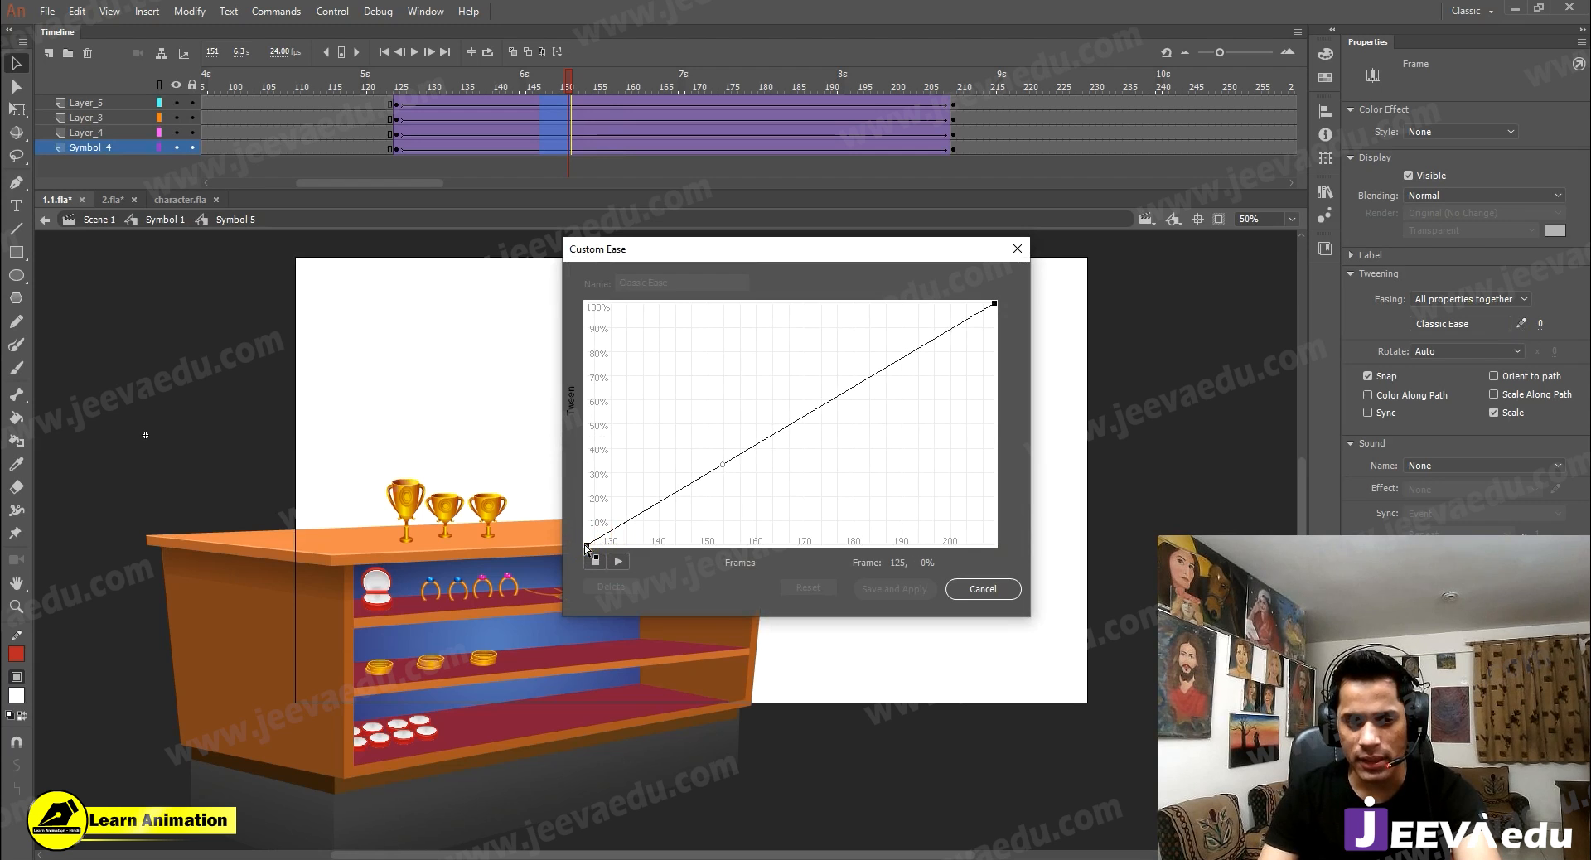
{"action": "left_click_drag", "start_coordinate": [727, 469], "coordinate": [800, 643]}
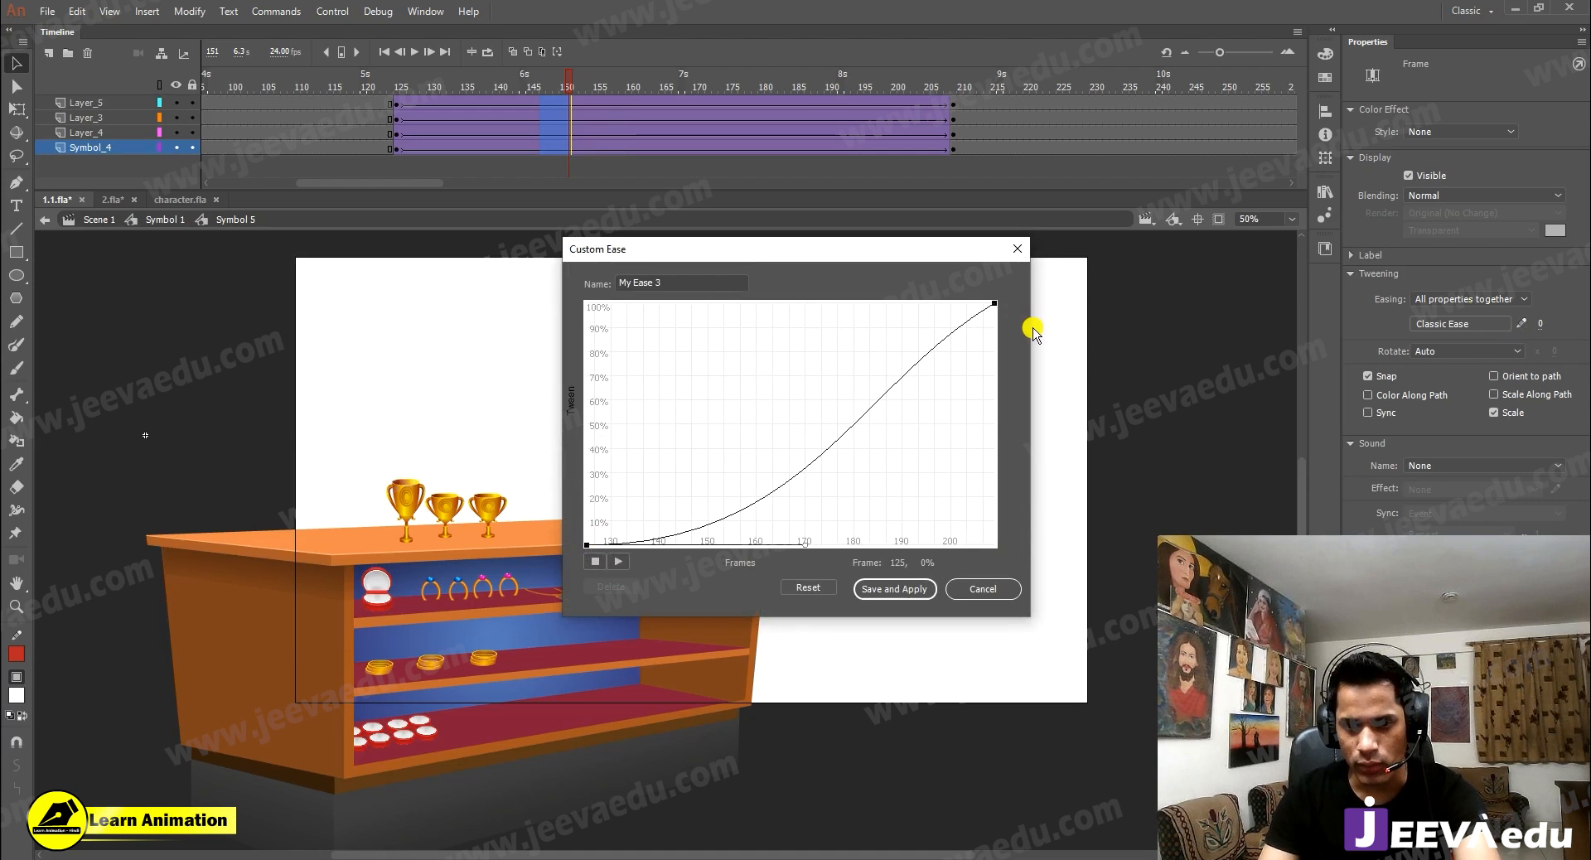
{"action": "left_click_drag", "start_coordinate": [992, 303], "coordinate": [783, 303]}
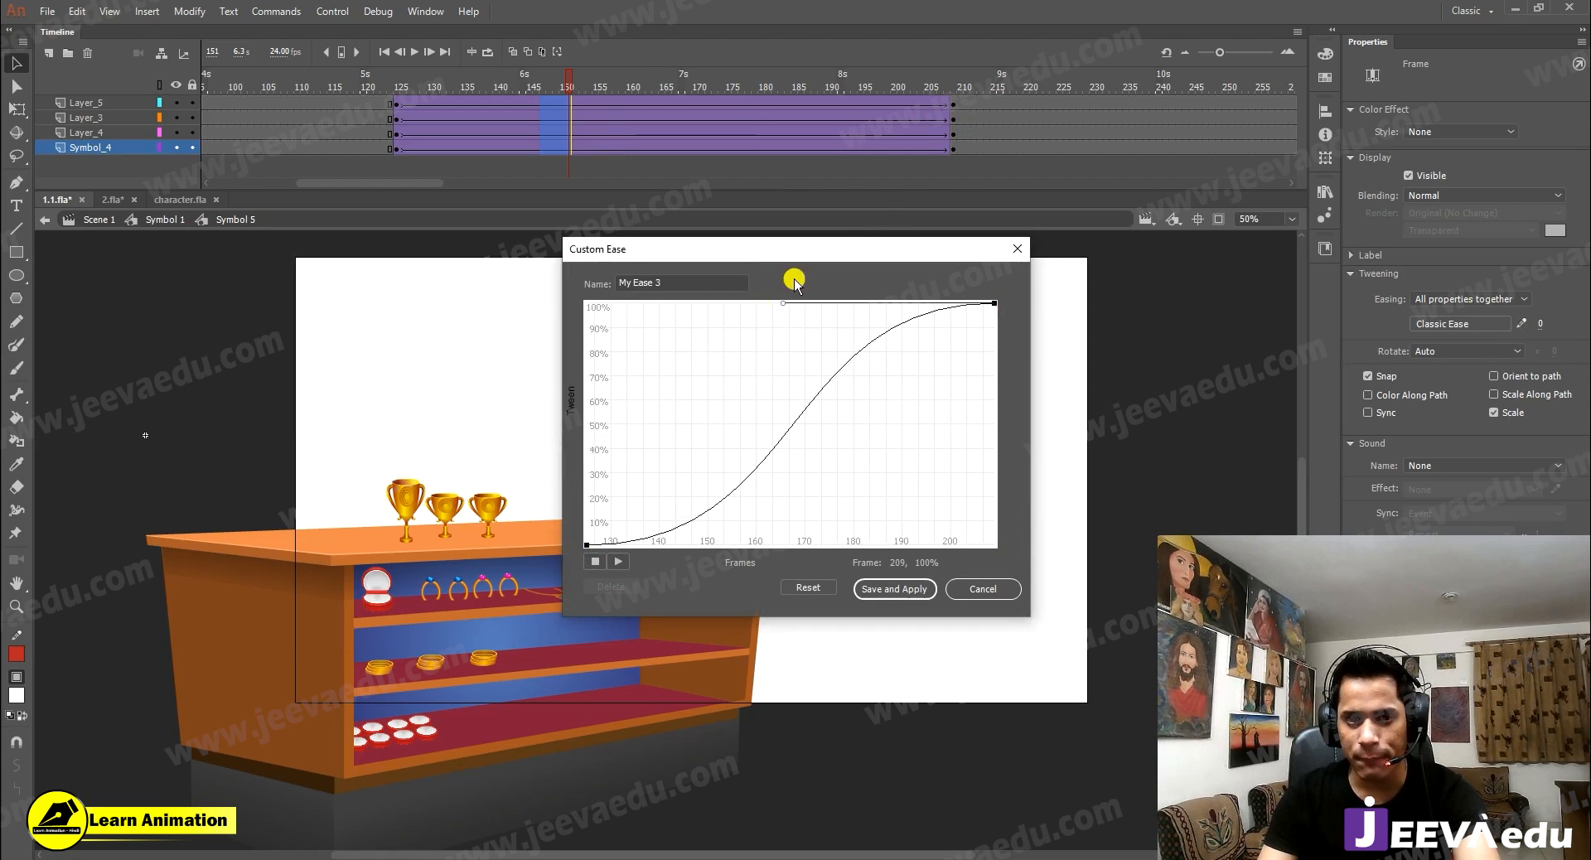
{"action": "left_click_drag", "start_coordinate": [789, 308], "coordinate": [851, 311]}
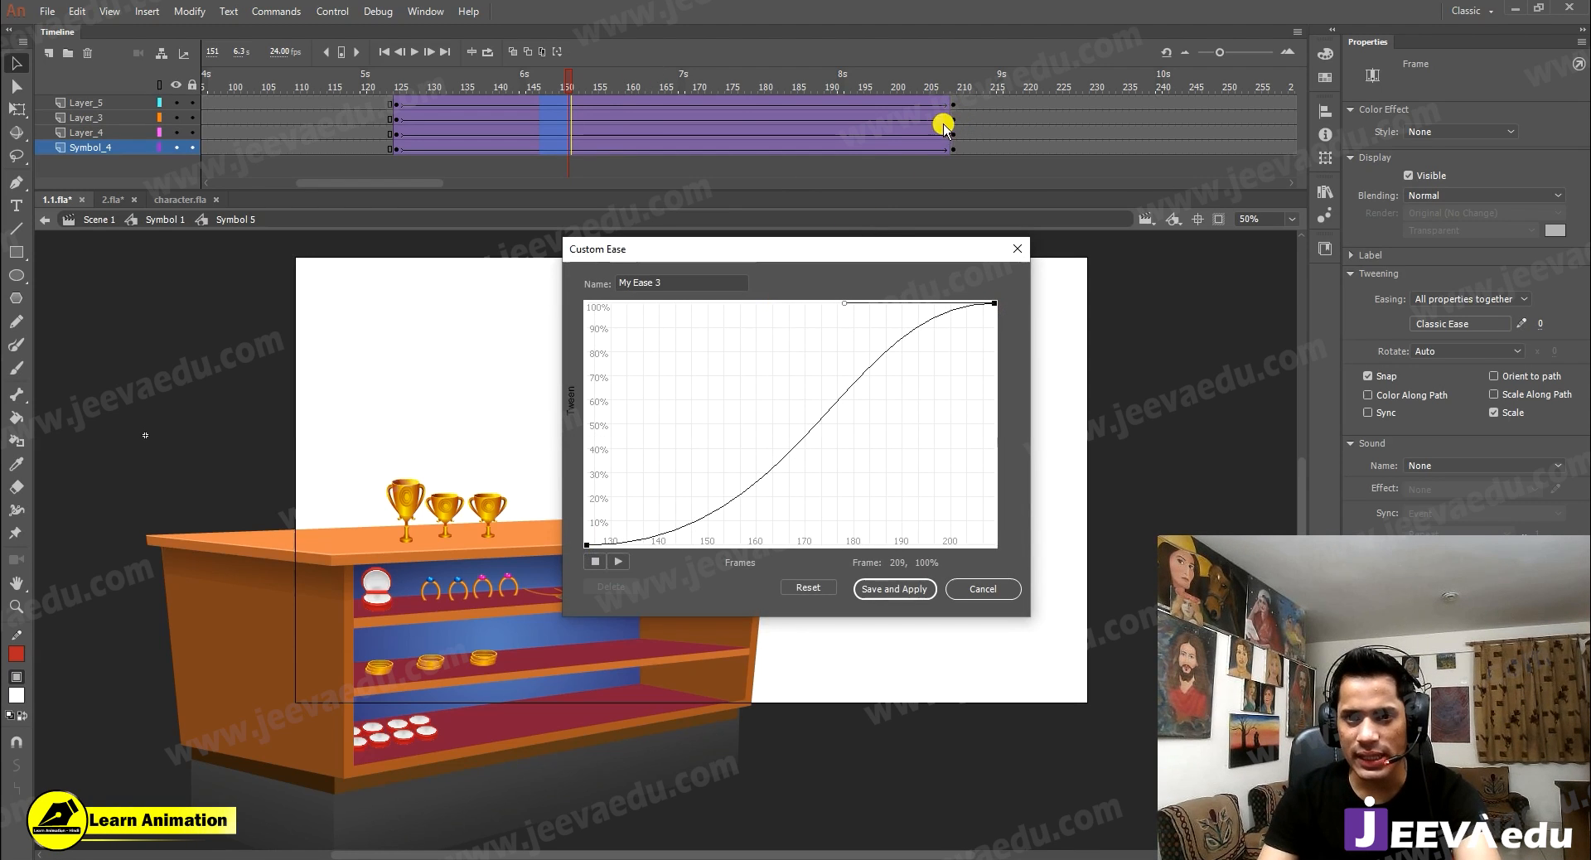
{"action": "left_click", "coordinate": [903, 589]}
Step: Go to frame 209 inside the counter symbol, viewed at 100% magnification
{"action": "key", "text": "ctrl+1"}
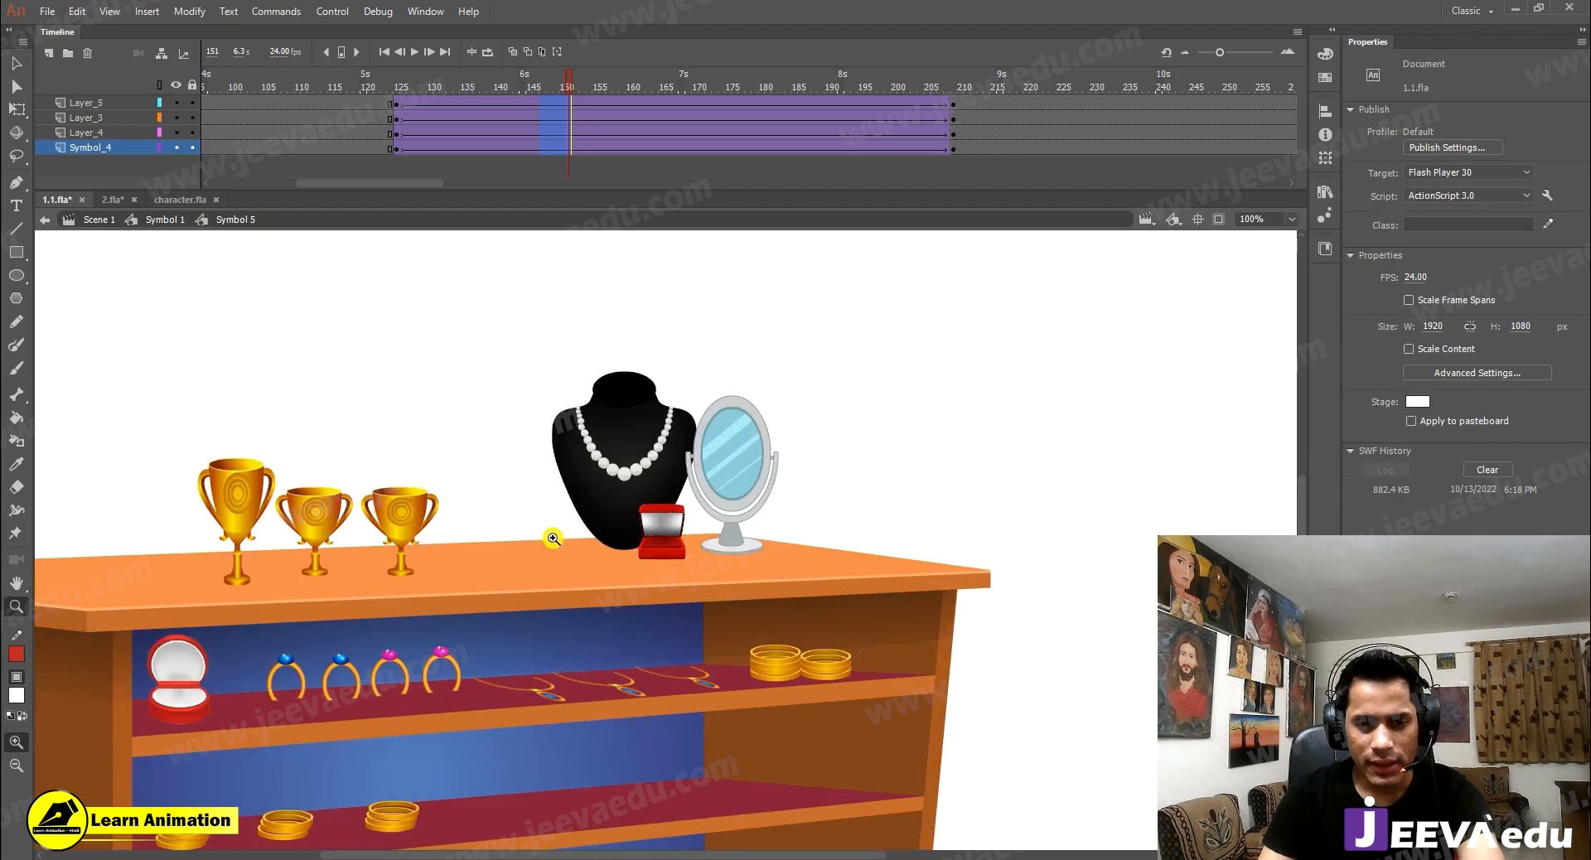
{"action": "left_click", "coordinate": [1068, 200]}
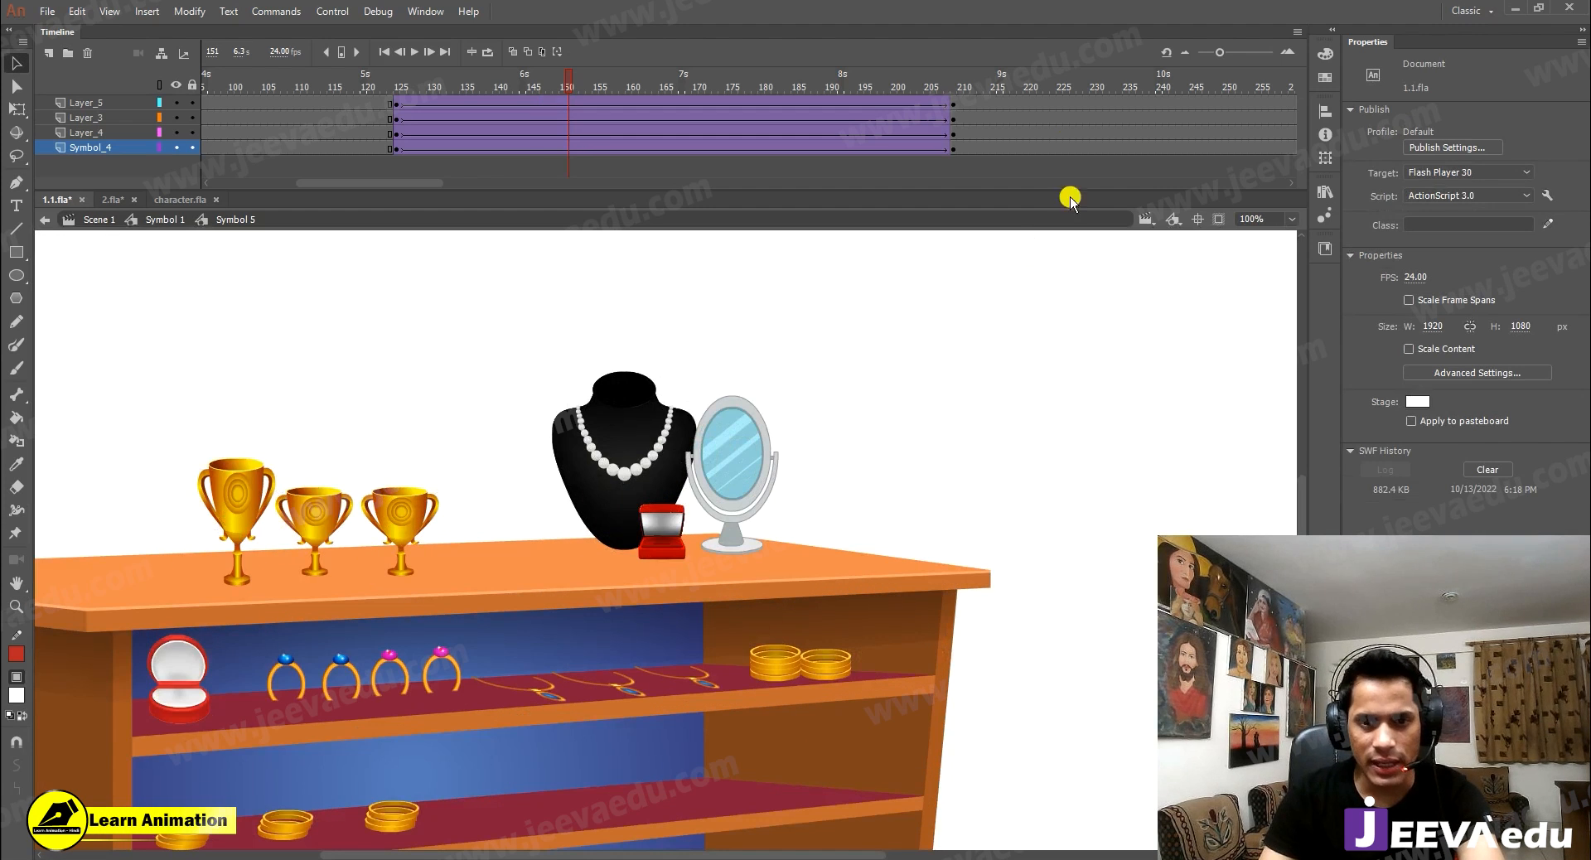
{"action": "left_click", "coordinate": [958, 123]}
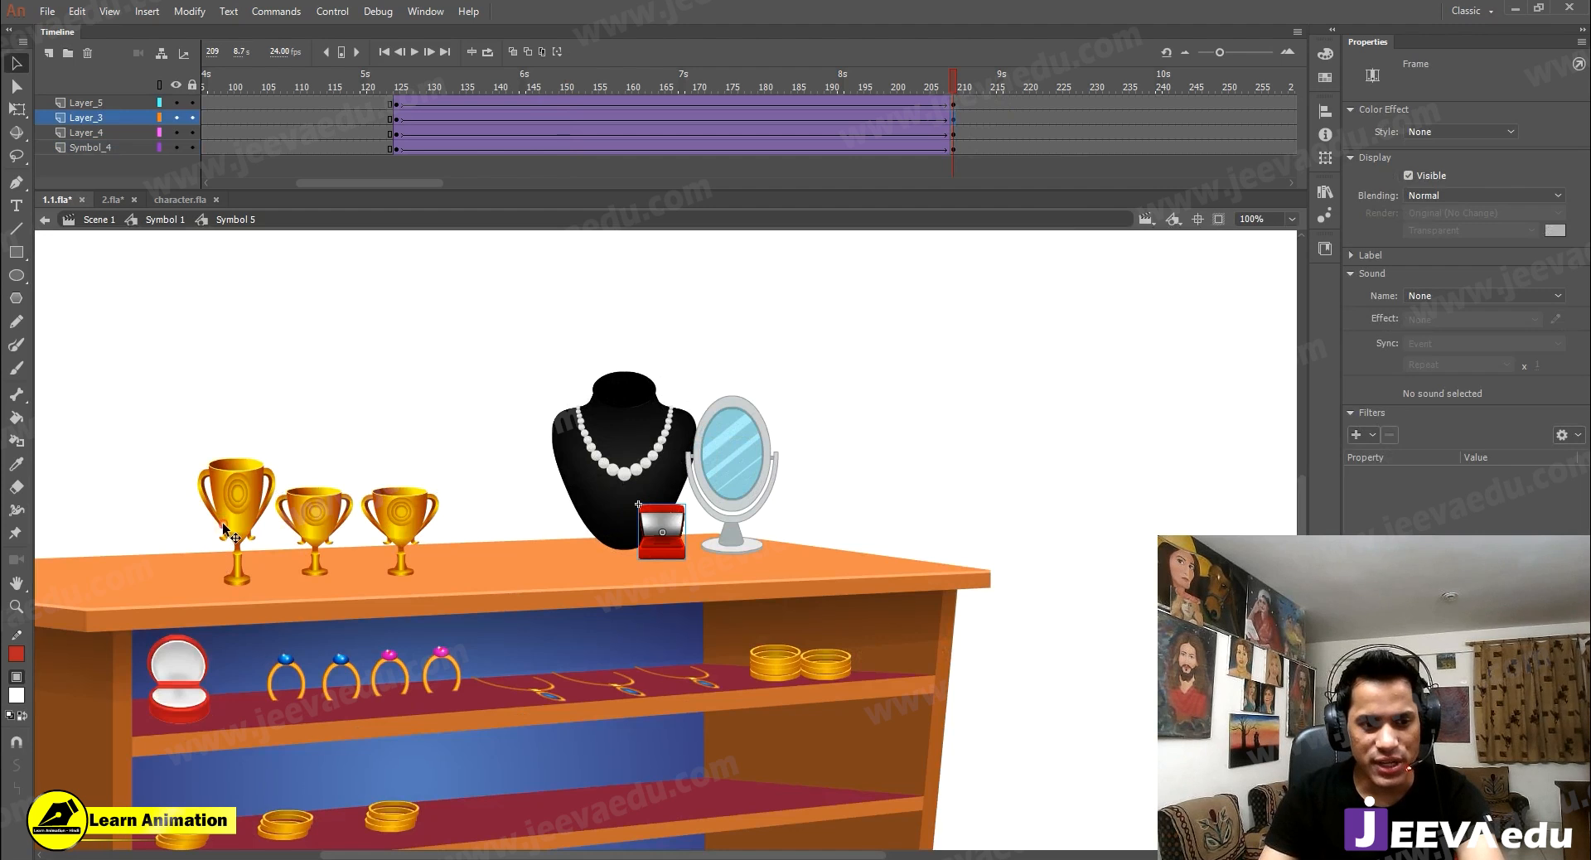
{"action": "left_click", "coordinate": [232, 528]}
{"action": "left_click_drag", "start_coordinate": [238, 529], "coordinate": [184, 534]}
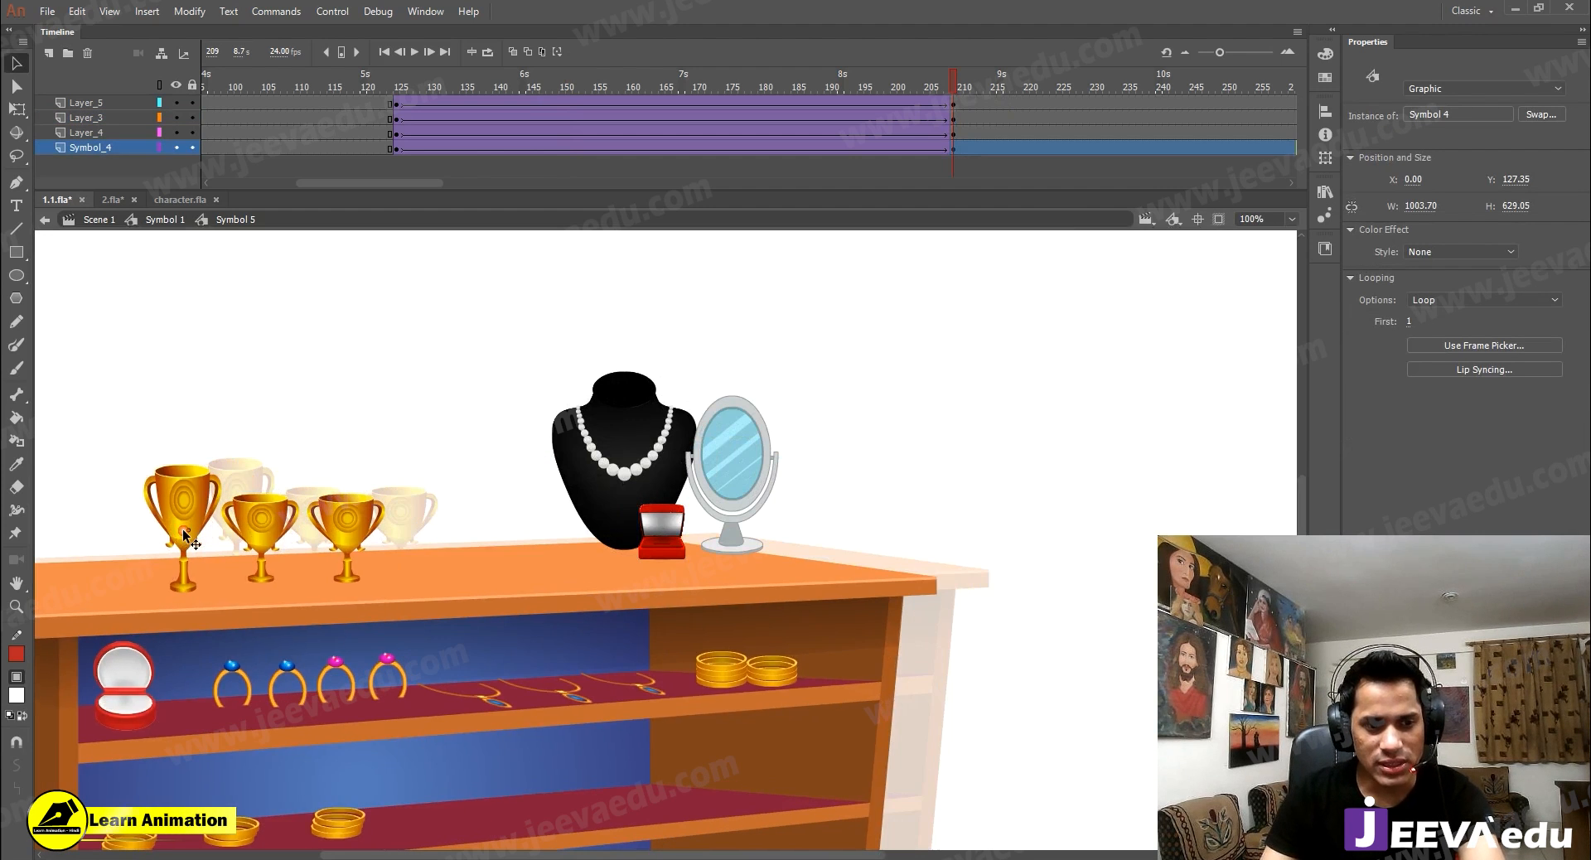
{"action": "key", "text": "ctrl+z"}
Step: At frame 209, nudge the red ring box, necklace bust and mirror on the counter slightly left together
{"action": "left_click", "coordinate": [659, 543]}
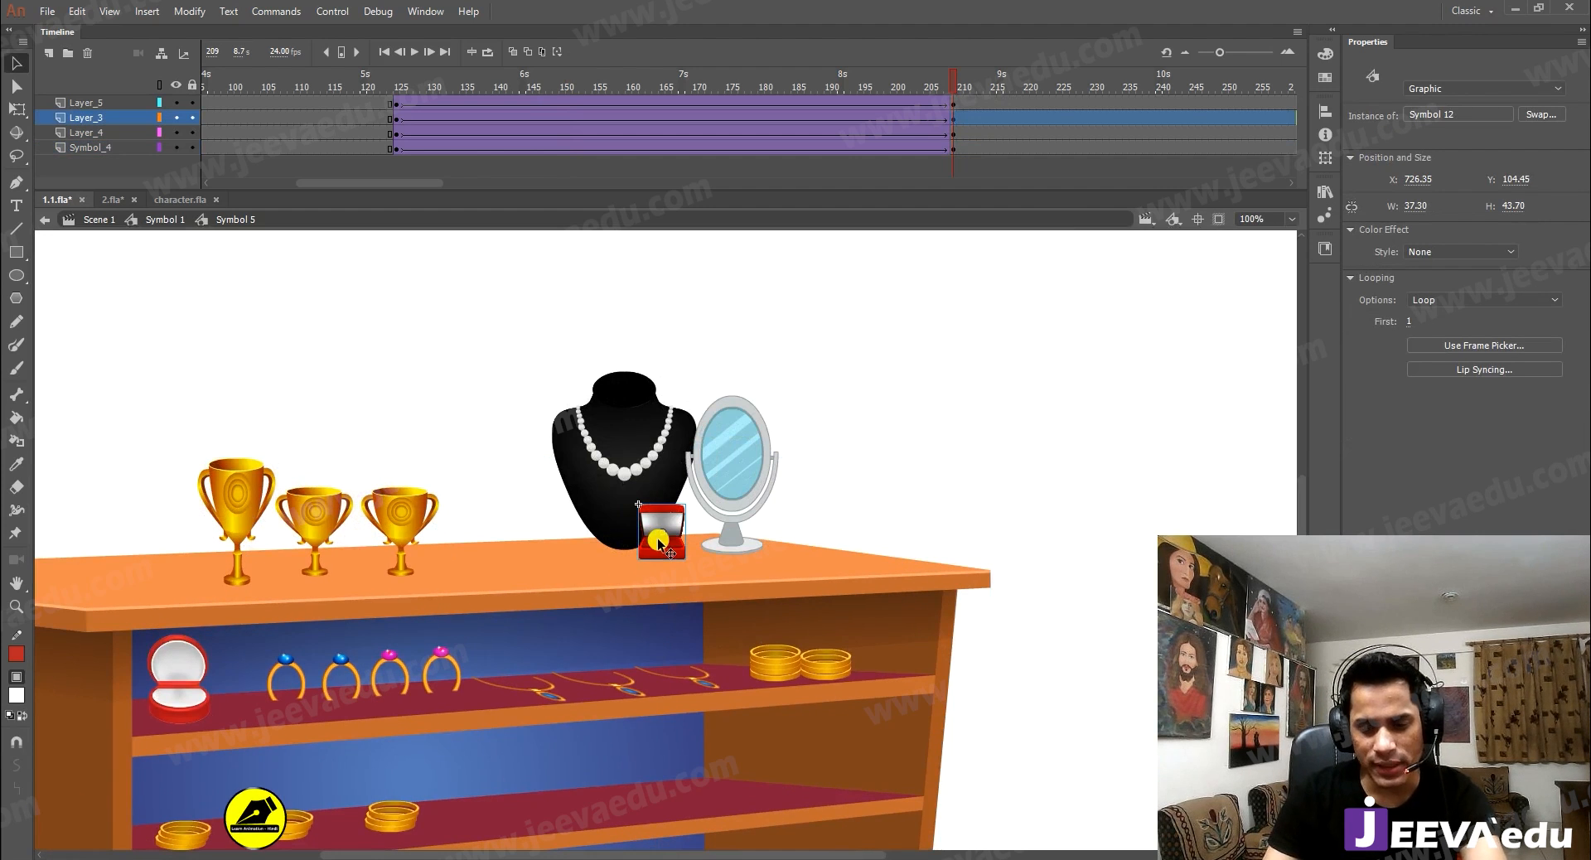
{"action": "left_click", "coordinate": [631, 451], "text": "shift"}
{"action": "left_click", "coordinate": [750, 476], "text": "shift"}
{"action": "key", "text": "Left"}
{"action": "key", "text": "Left"}
{"action": "key", "text": "Left"}
{"action": "key", "text": "Left"}
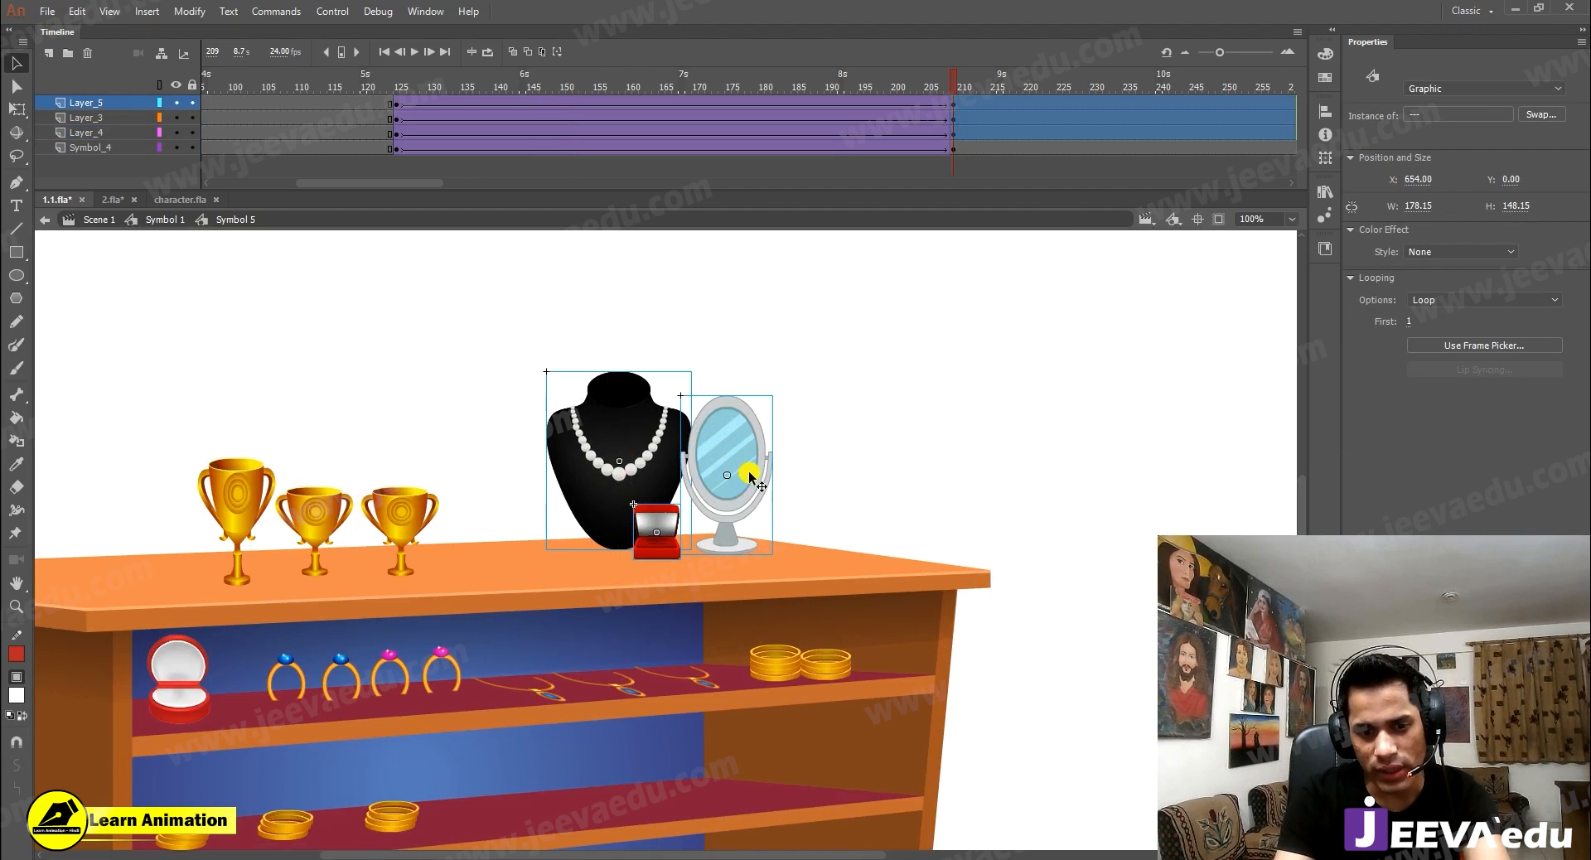
Step: Nudge the red ring box alone further left to X 713.60
{"action": "left_click", "coordinate": [673, 520]}
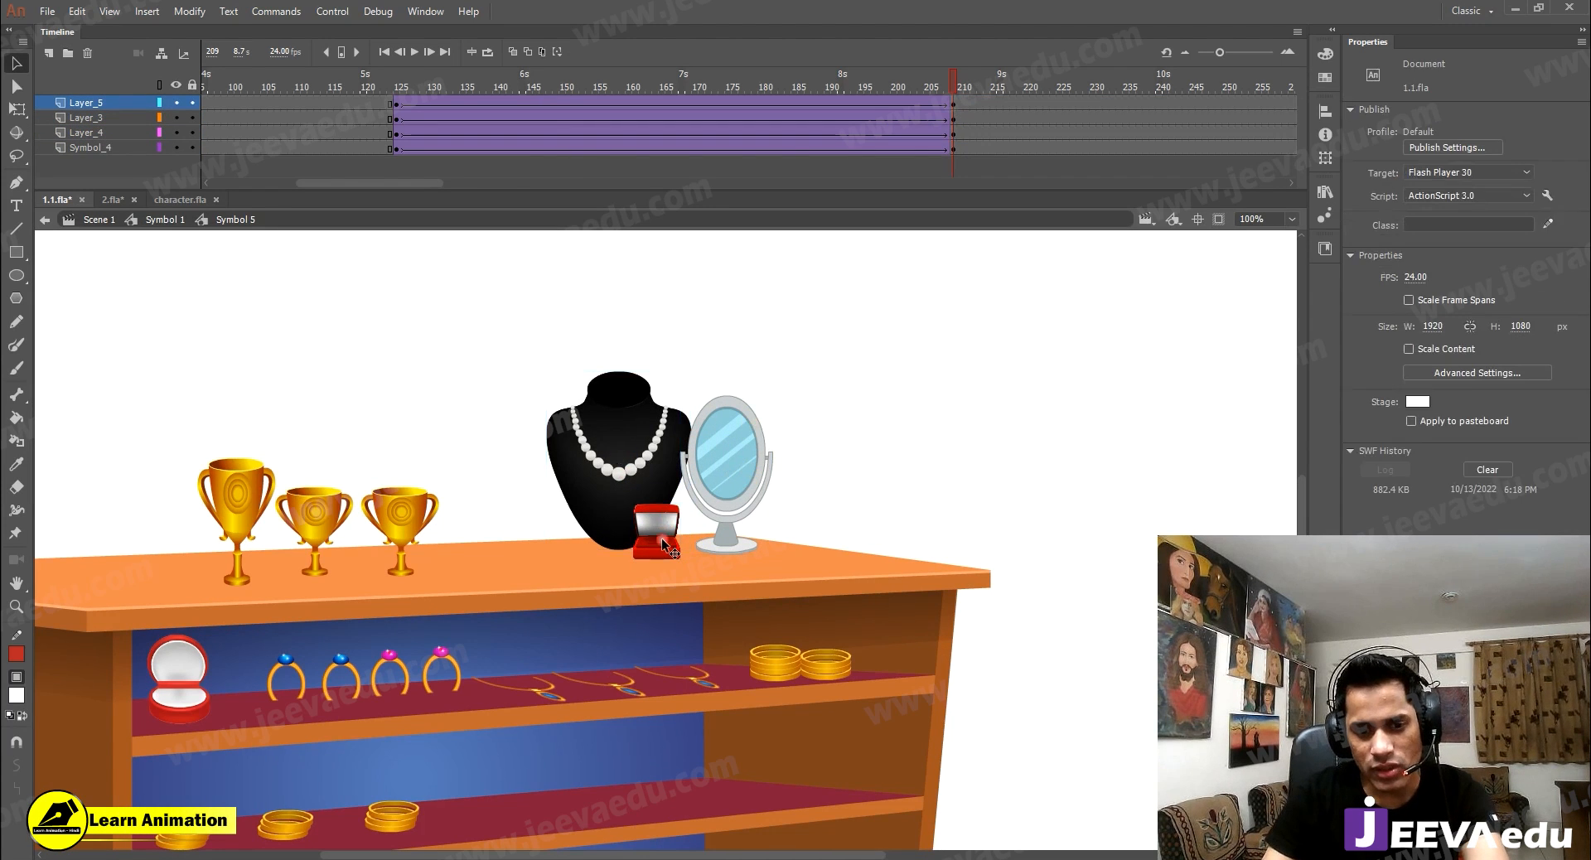
{"action": "key", "text": "Left"}
{"action": "key", "text": "Left"}
{"action": "key", "text": "Left"}
{"action": "key", "text": "Left"}
{"action": "key", "text": "Left"}
{"action": "key", "text": "Left"}
{"action": "key", "text": "Left"}
{"action": "key", "text": "Left"}
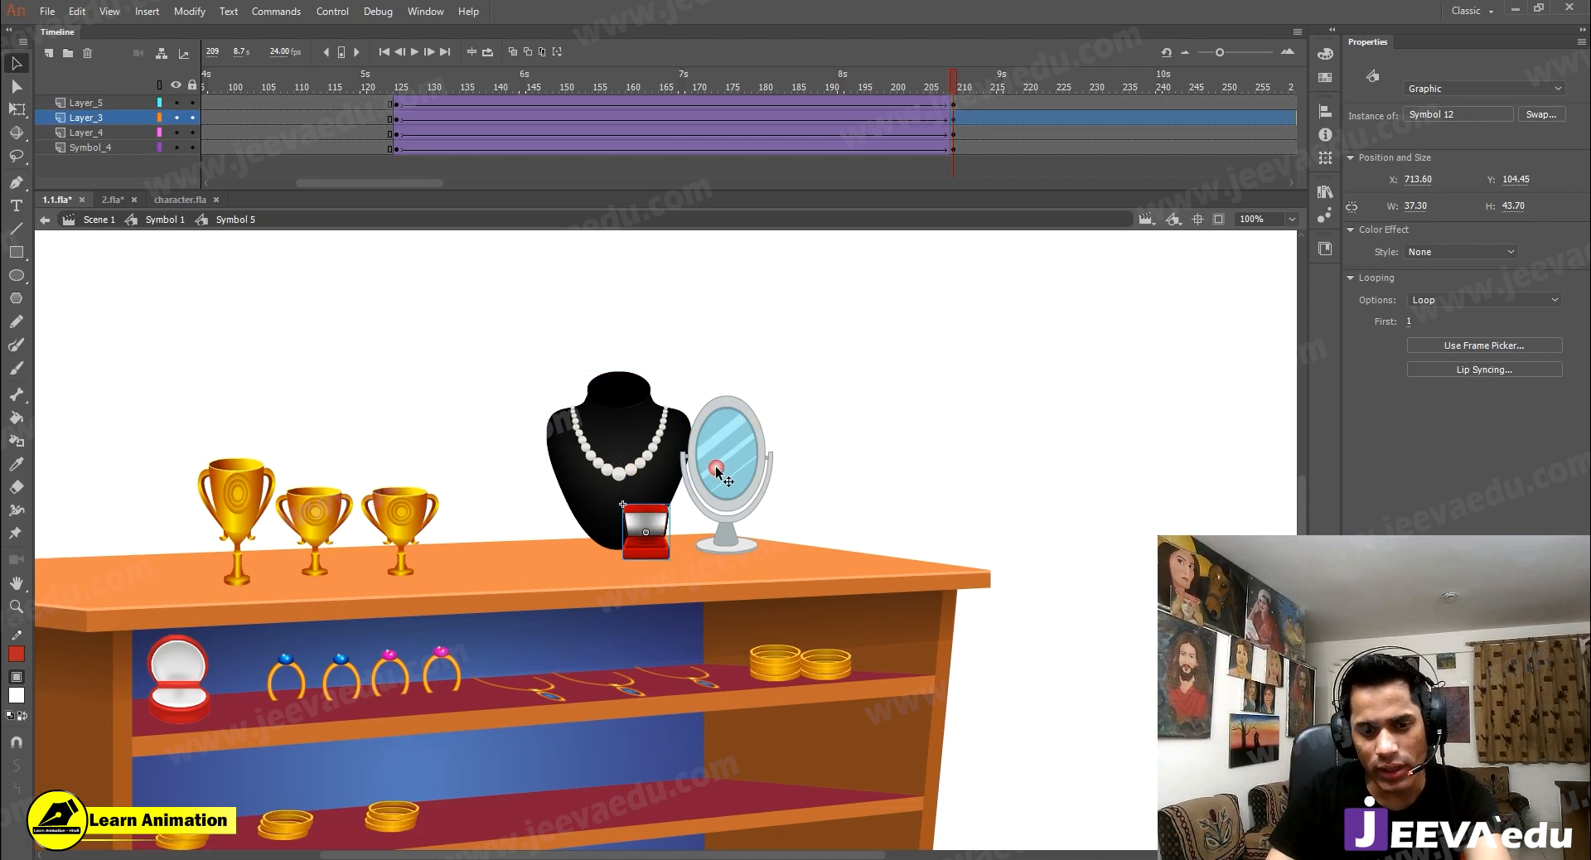
Step: Nudge the necklace bust slightly back right, and shift the mirror left to X 746.70 and the ring box to X 705.10
{"action": "left_click", "coordinate": [740, 495]}
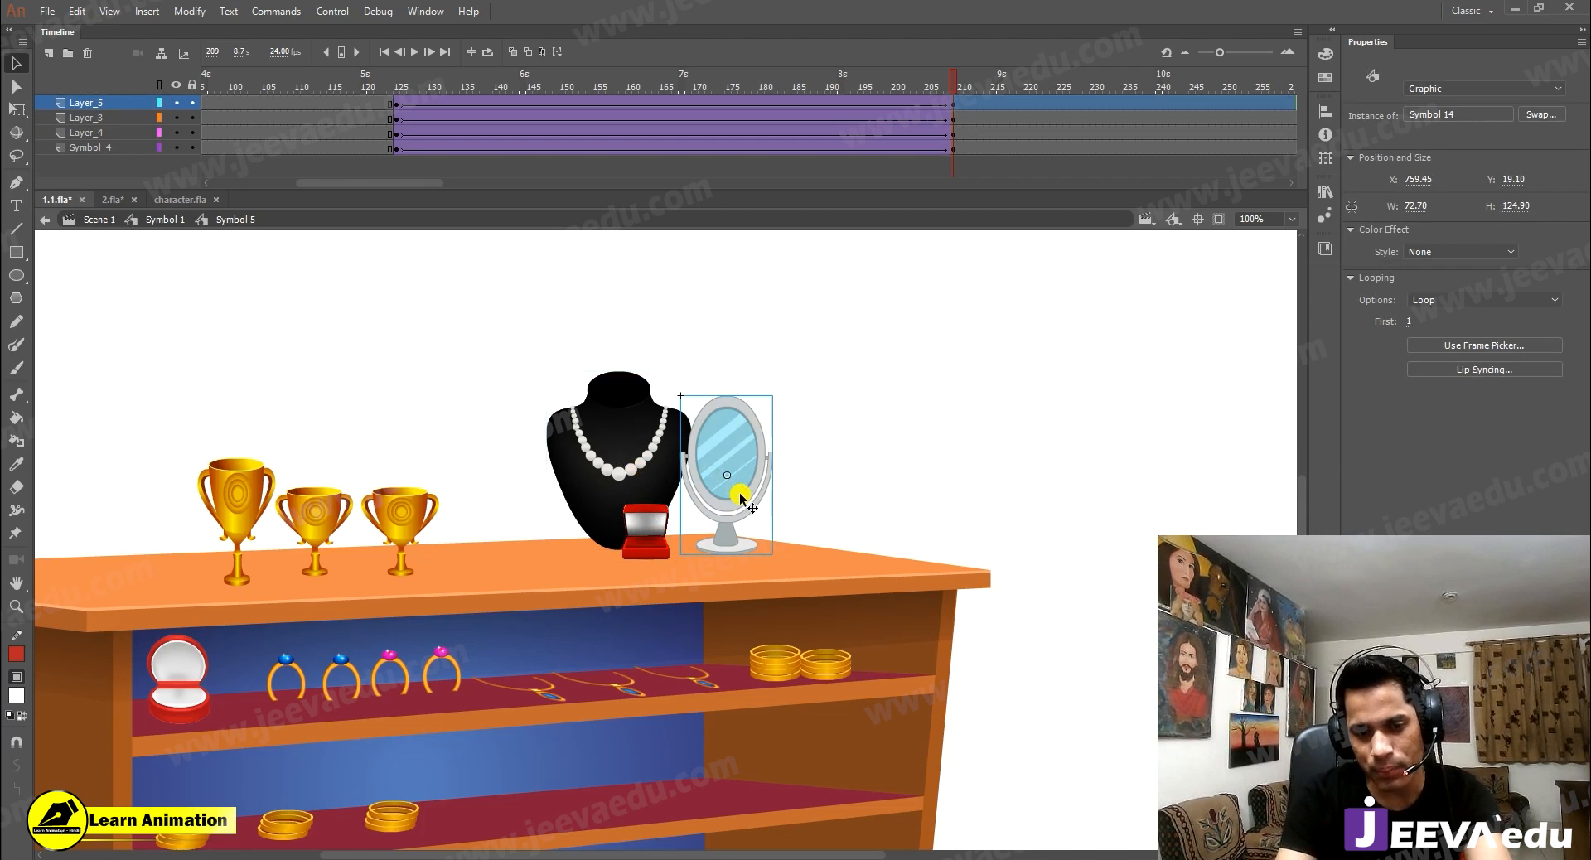
{"action": "left_click", "coordinate": [650, 478]}
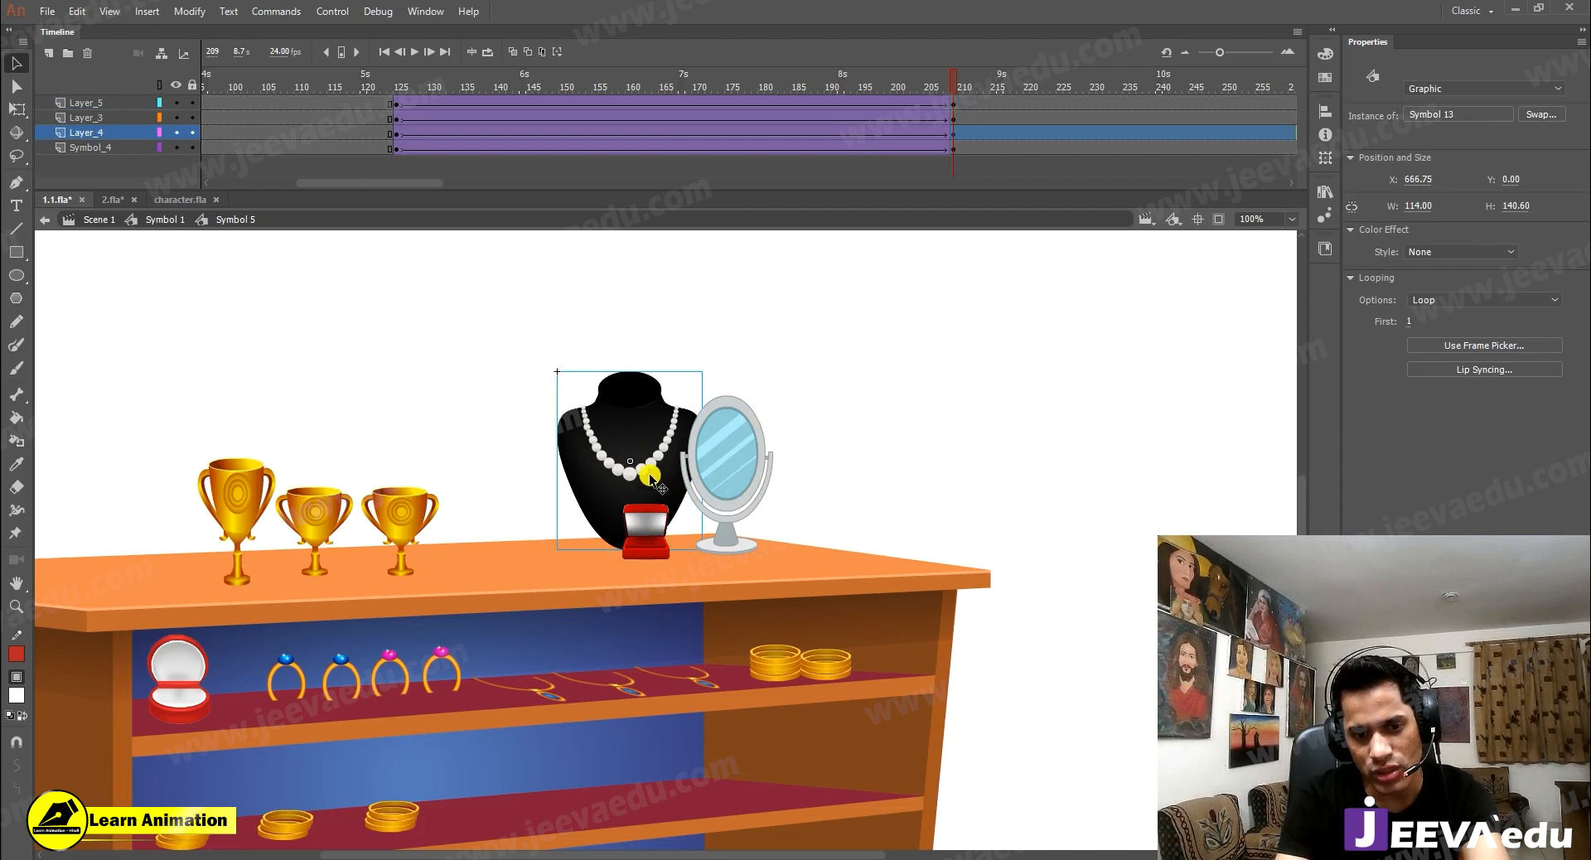
{"action": "left_click", "coordinate": [662, 539]}
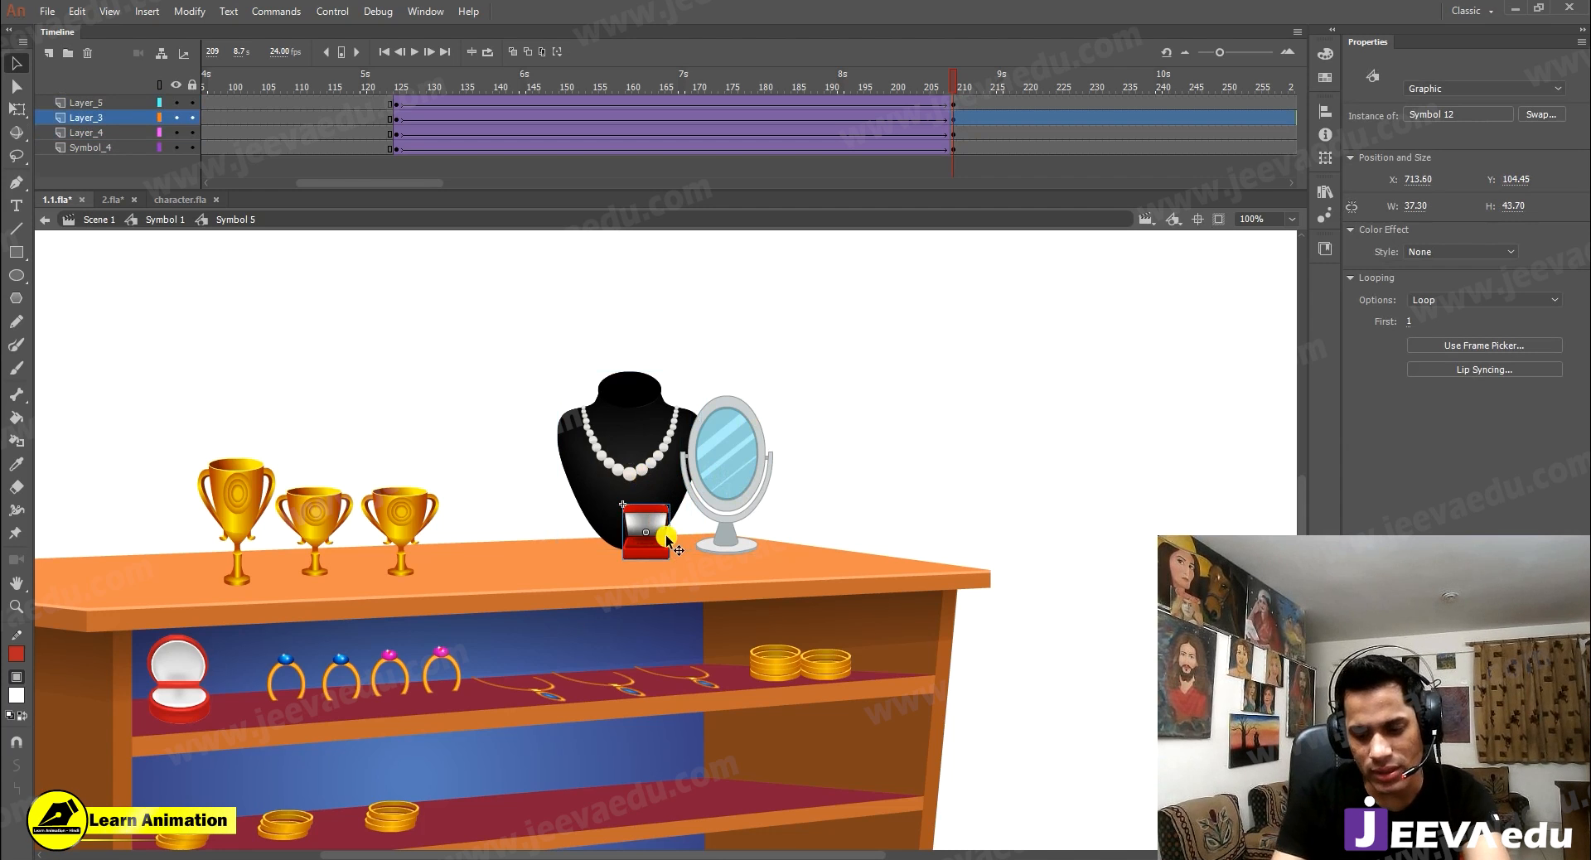
{"action": "left_click", "coordinate": [718, 490]}
{"action": "left_click_drag", "start_coordinate": [718, 491], "coordinate": [706, 489]}
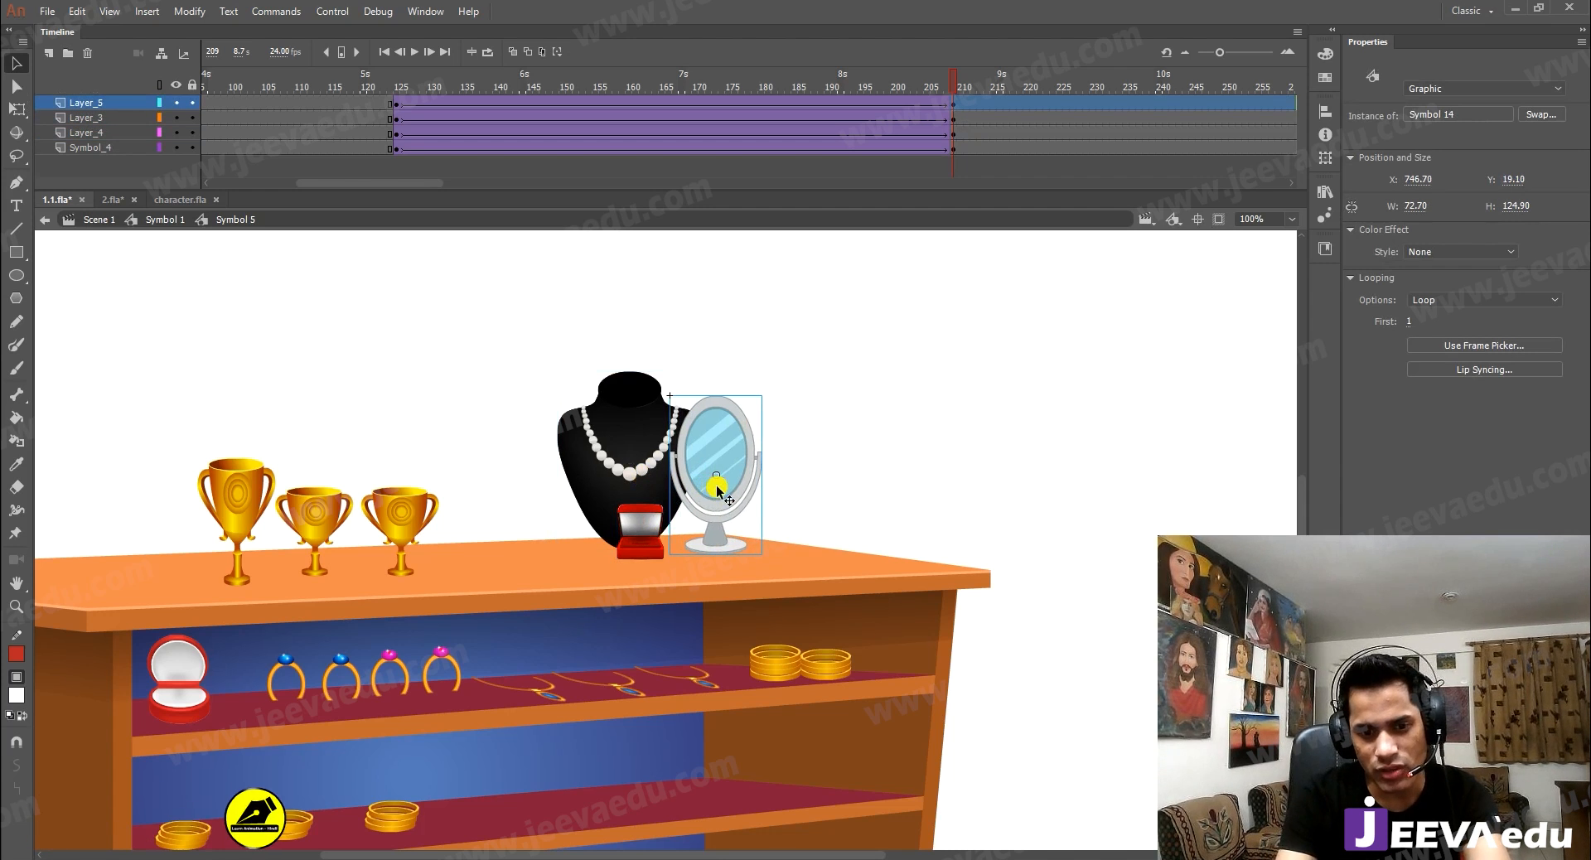
{"action": "left_click", "coordinate": [642, 548], "text": "shift"}
{"action": "left_click_drag", "start_coordinate": [641, 548], "coordinate": [635, 548]}
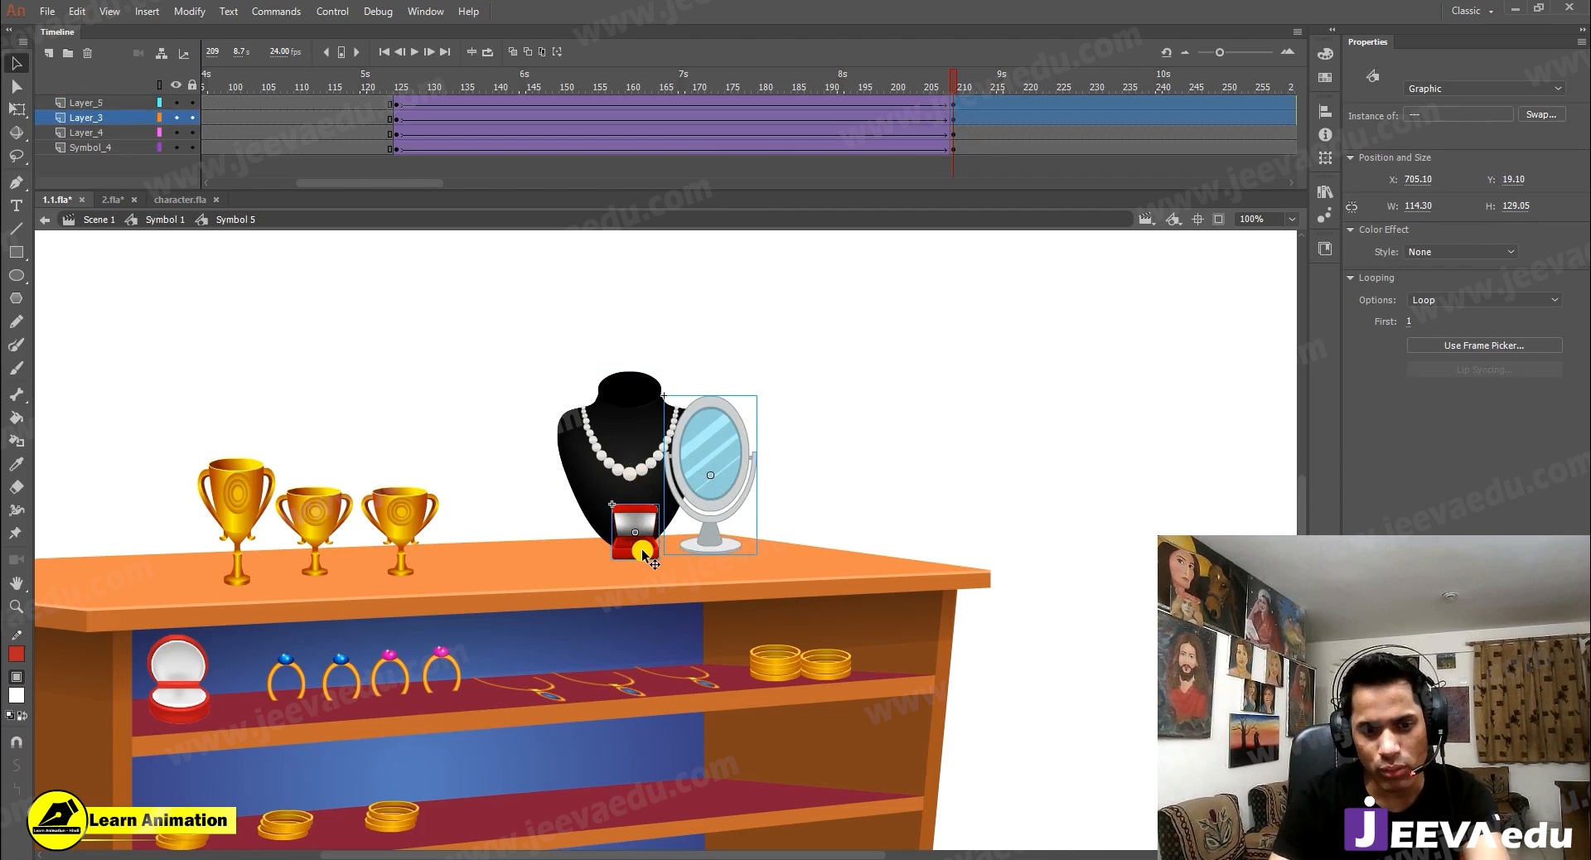
Step: Check the items around frame 209, then fine-tune the mirror slightly right and the ring box to X 704.30
{"action": "left_click", "coordinate": [634, 420]}
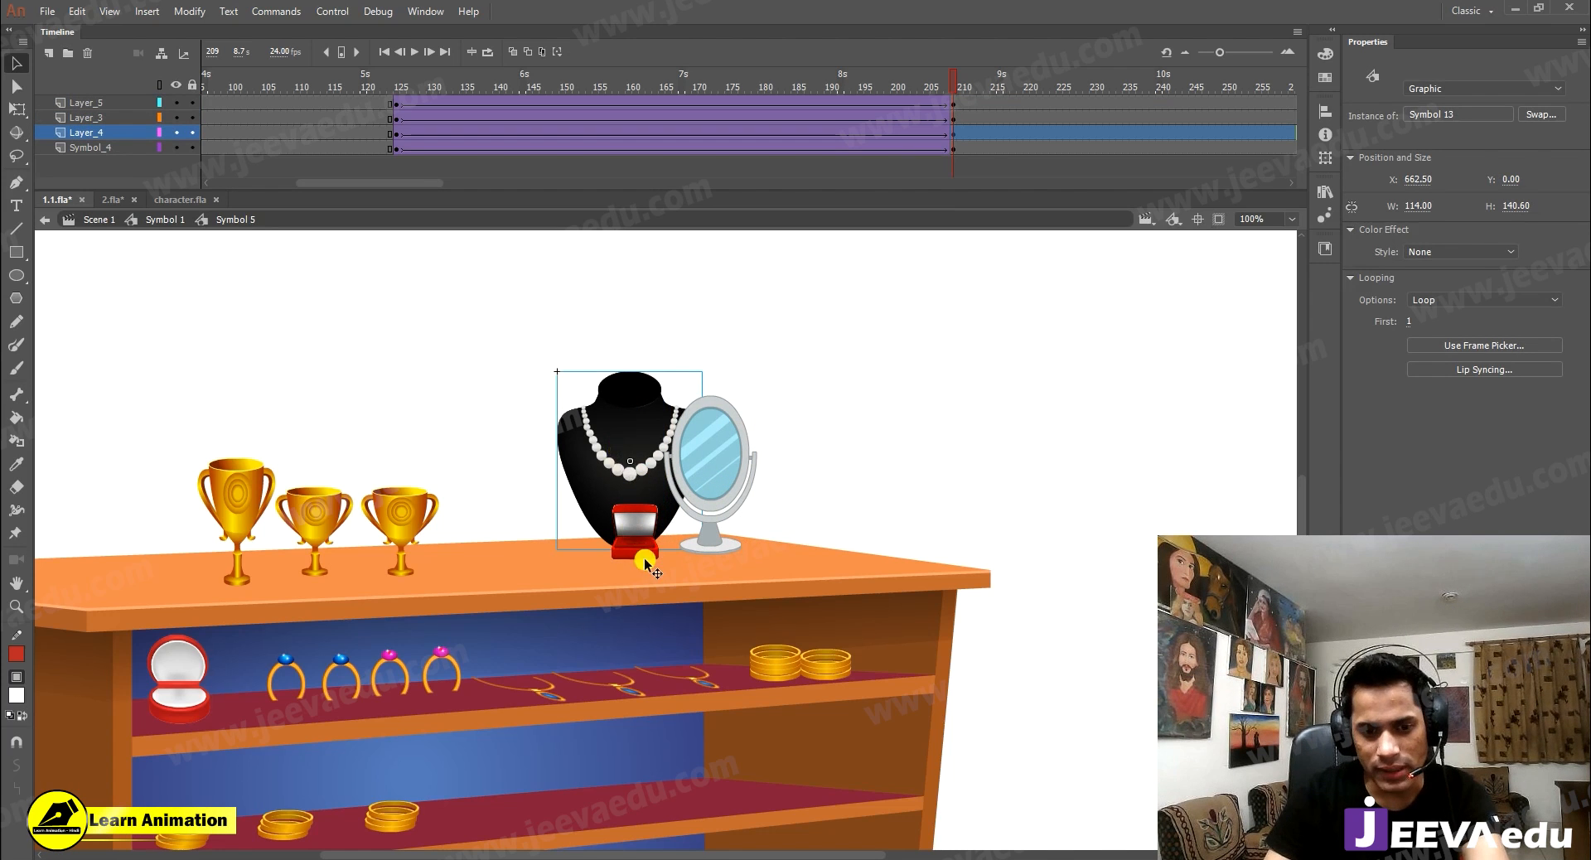
{"action": "left_click_drag", "start_coordinate": [942, 69], "coordinate": [962, 146]}
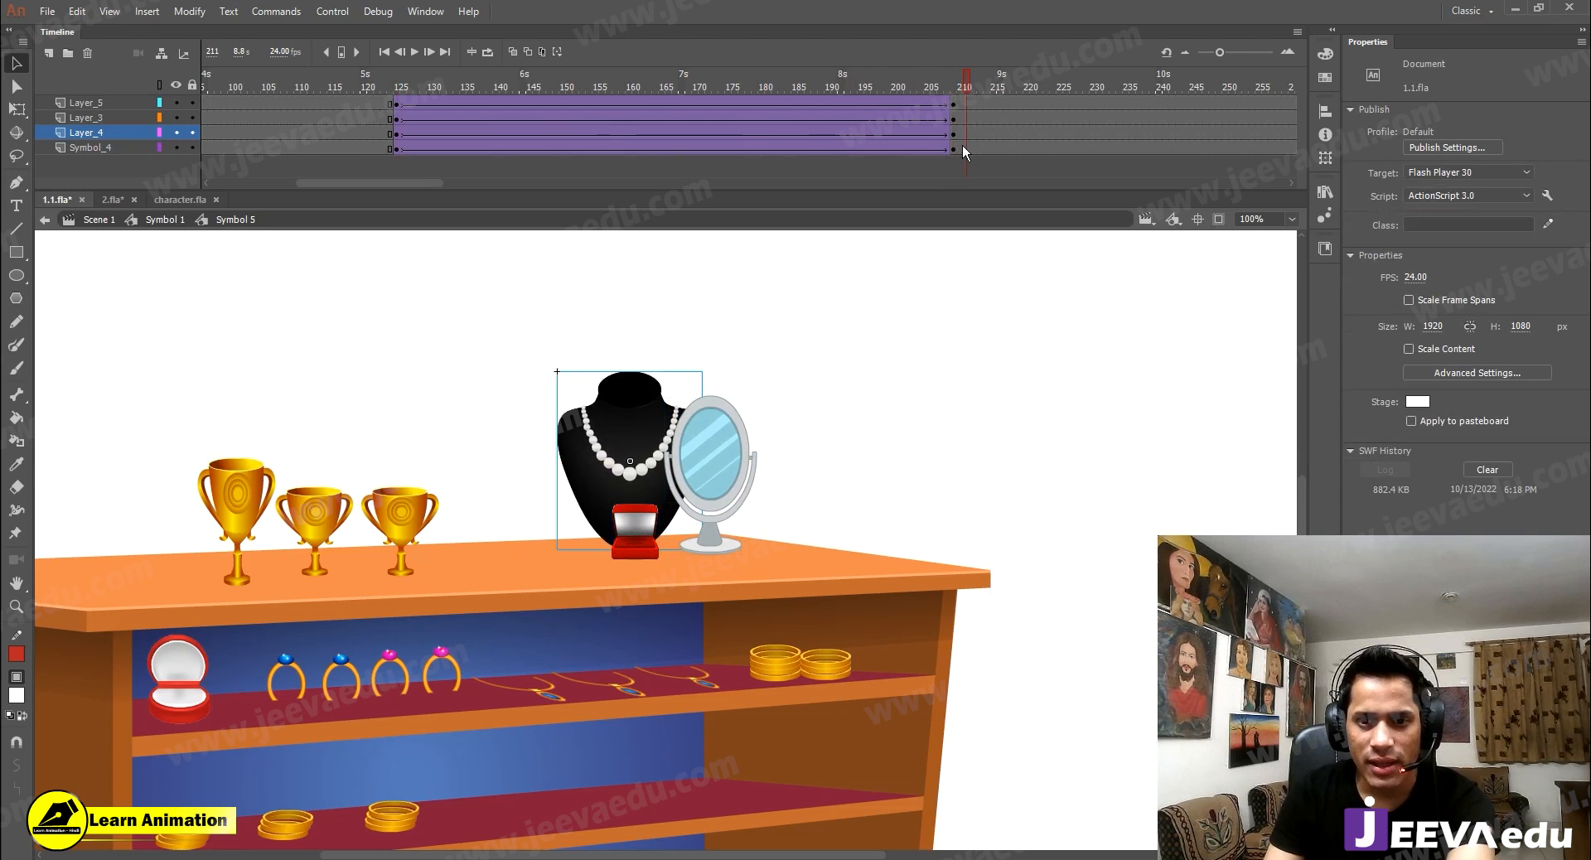
{"action": "left_click", "coordinate": [671, 530]}
{"action": "left_click", "coordinate": [668, 528]}
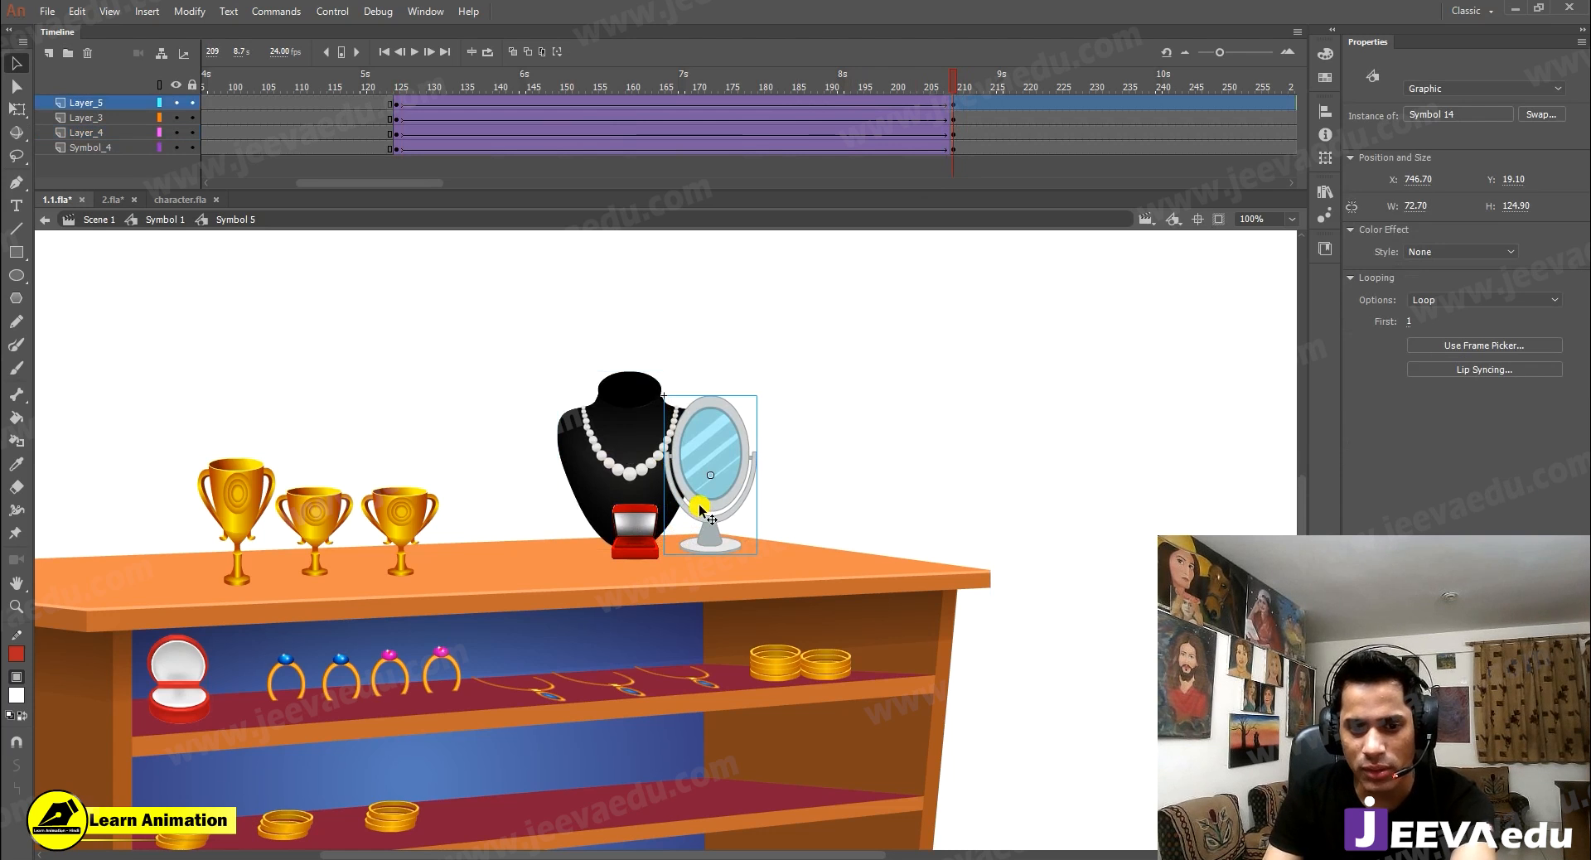
{"action": "left_click", "coordinate": [968, 118]}
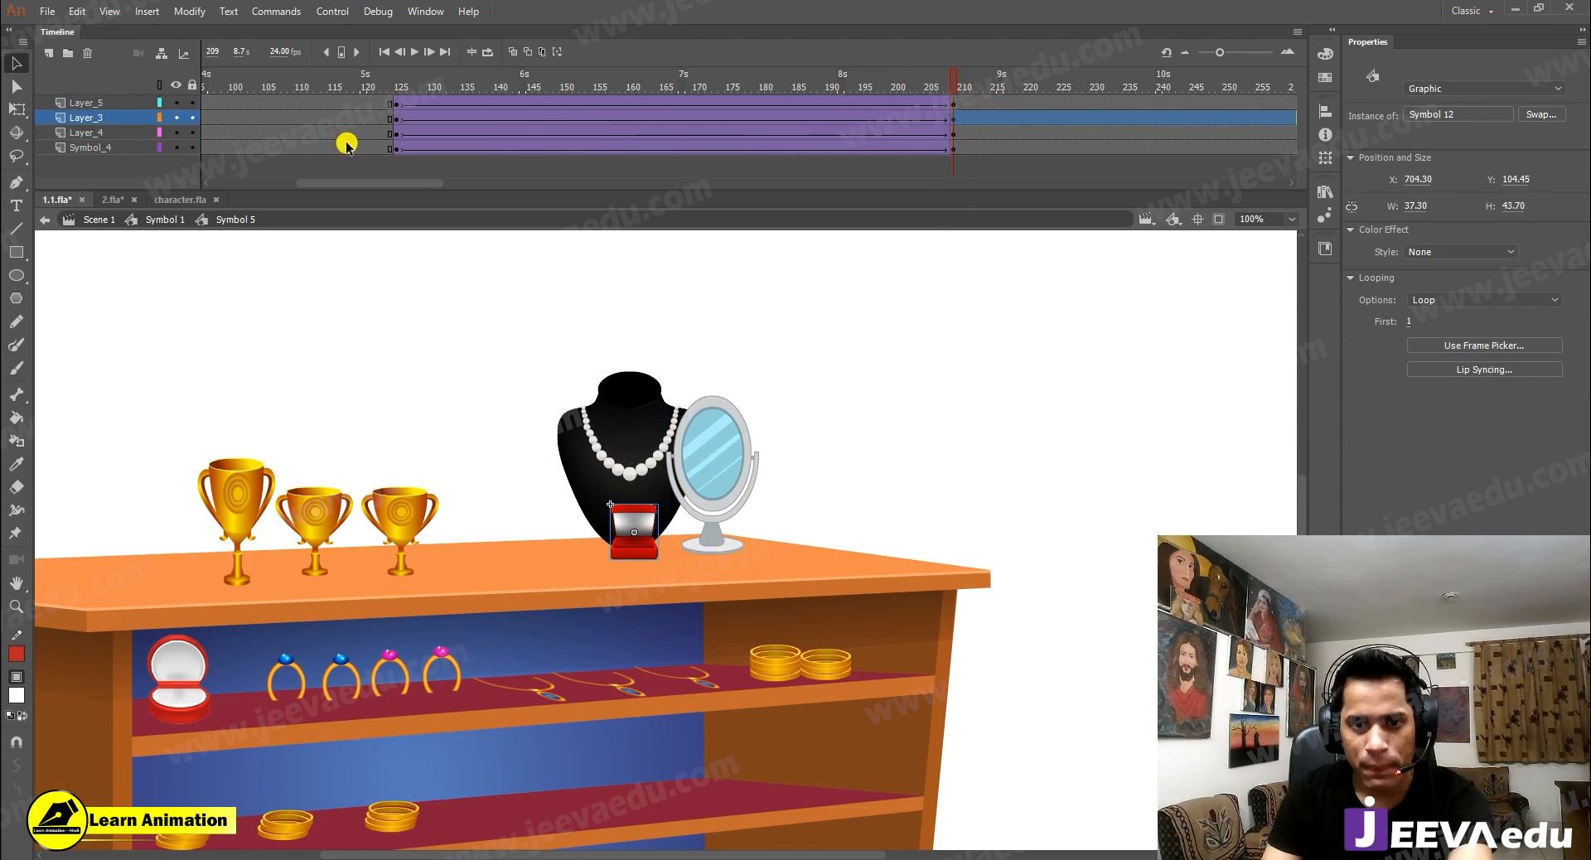
Step: Return to Symbol 1 and show all of its layers again at 25% magnification
{"action": "left_click", "coordinate": [182, 220]}
{"action": "left_click", "coordinate": [920, 448]}
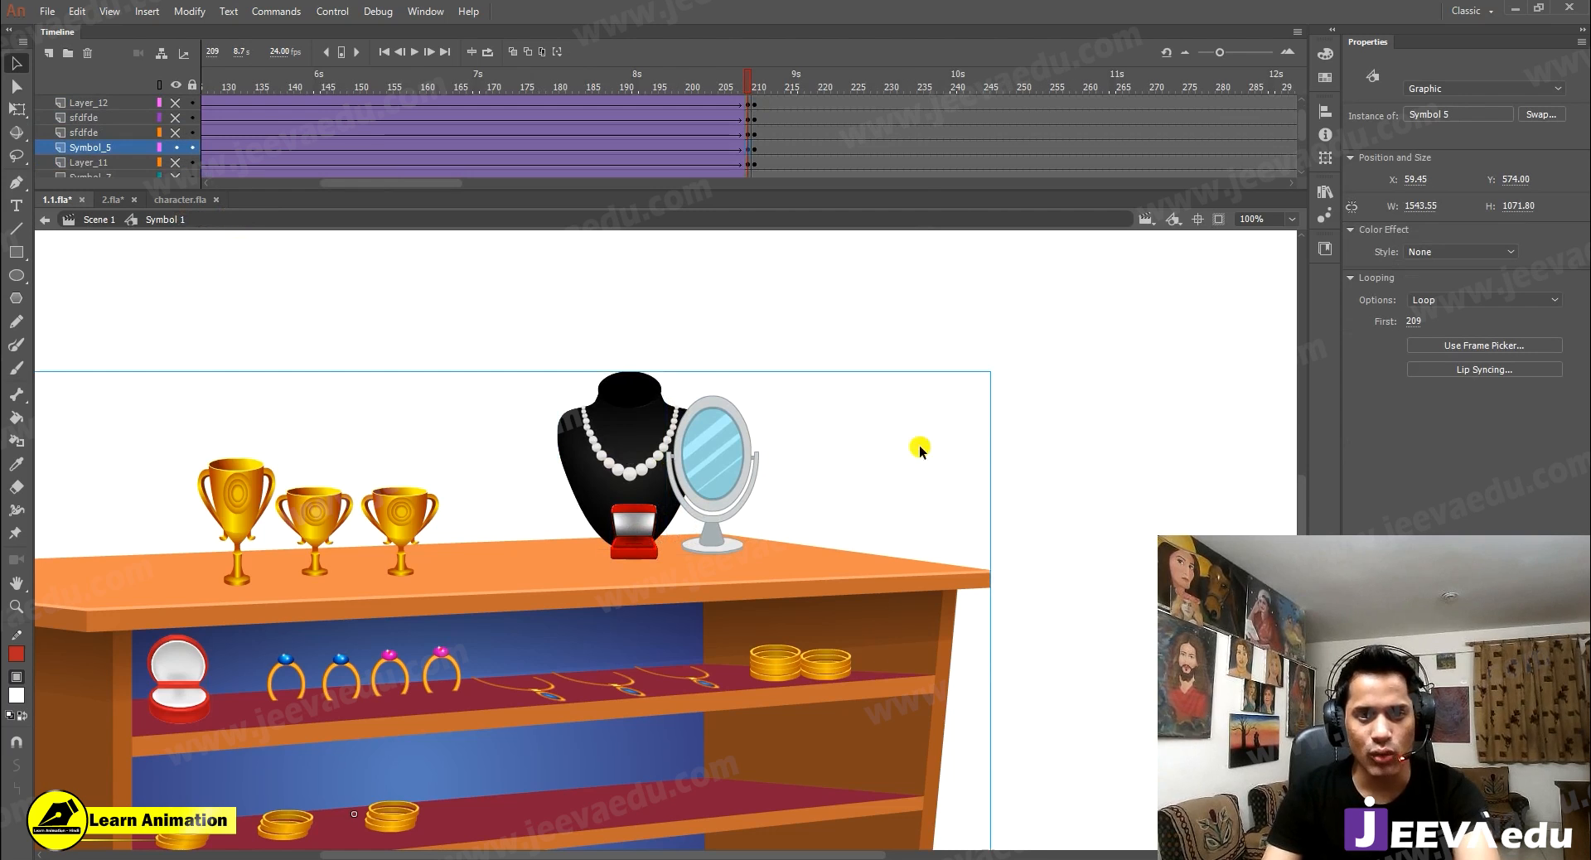
{"action": "key", "text": "z"}
{"action": "left_click", "coordinate": [650, 527], "text": "alt"}
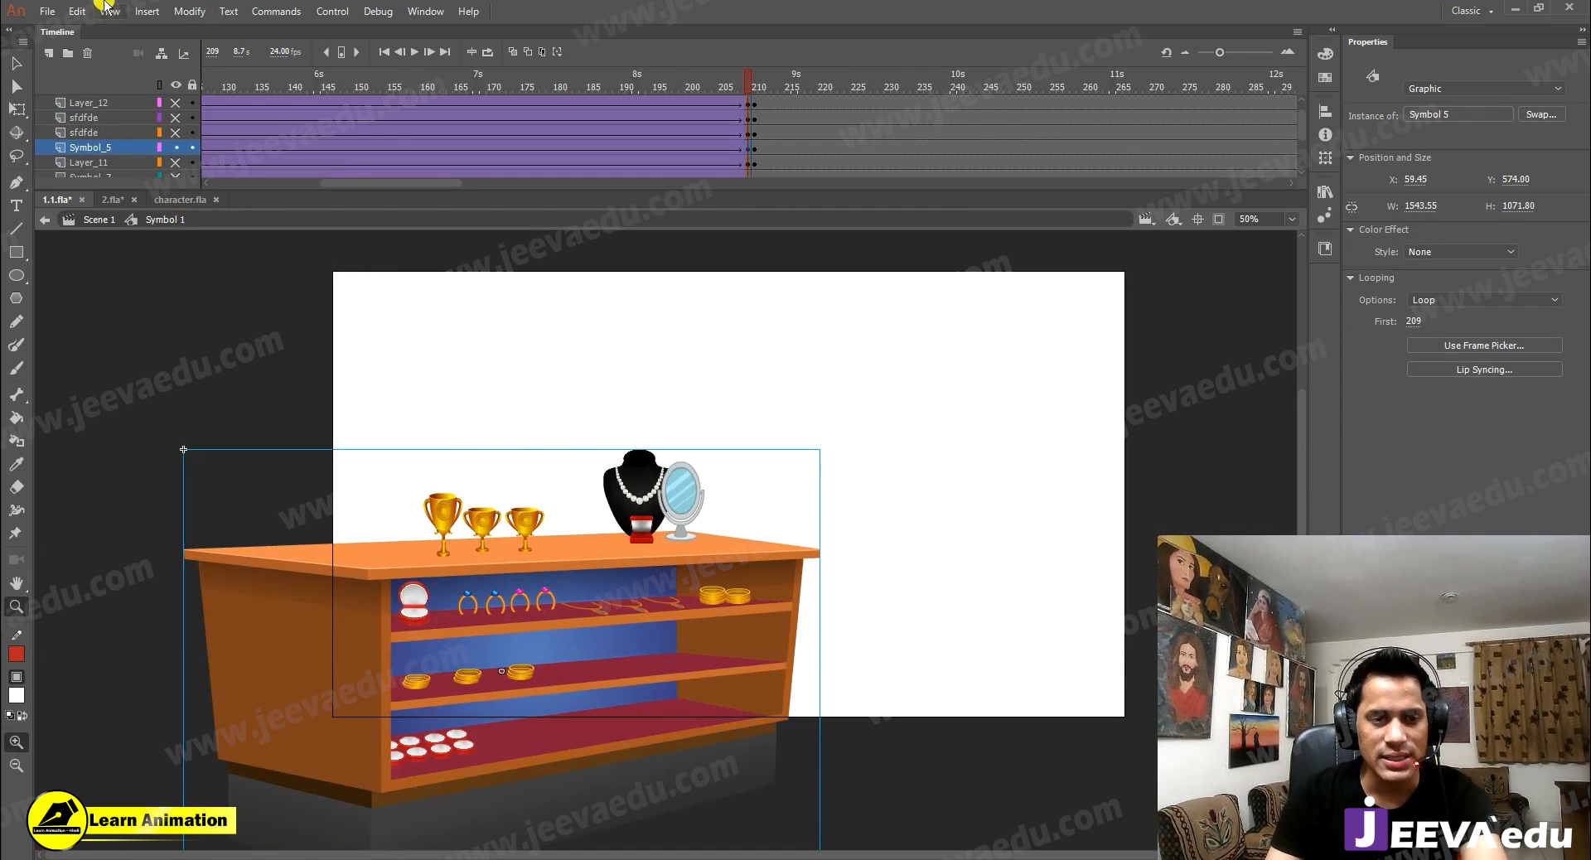
{"action": "left_click", "coordinate": [177, 123], "text": "alt"}
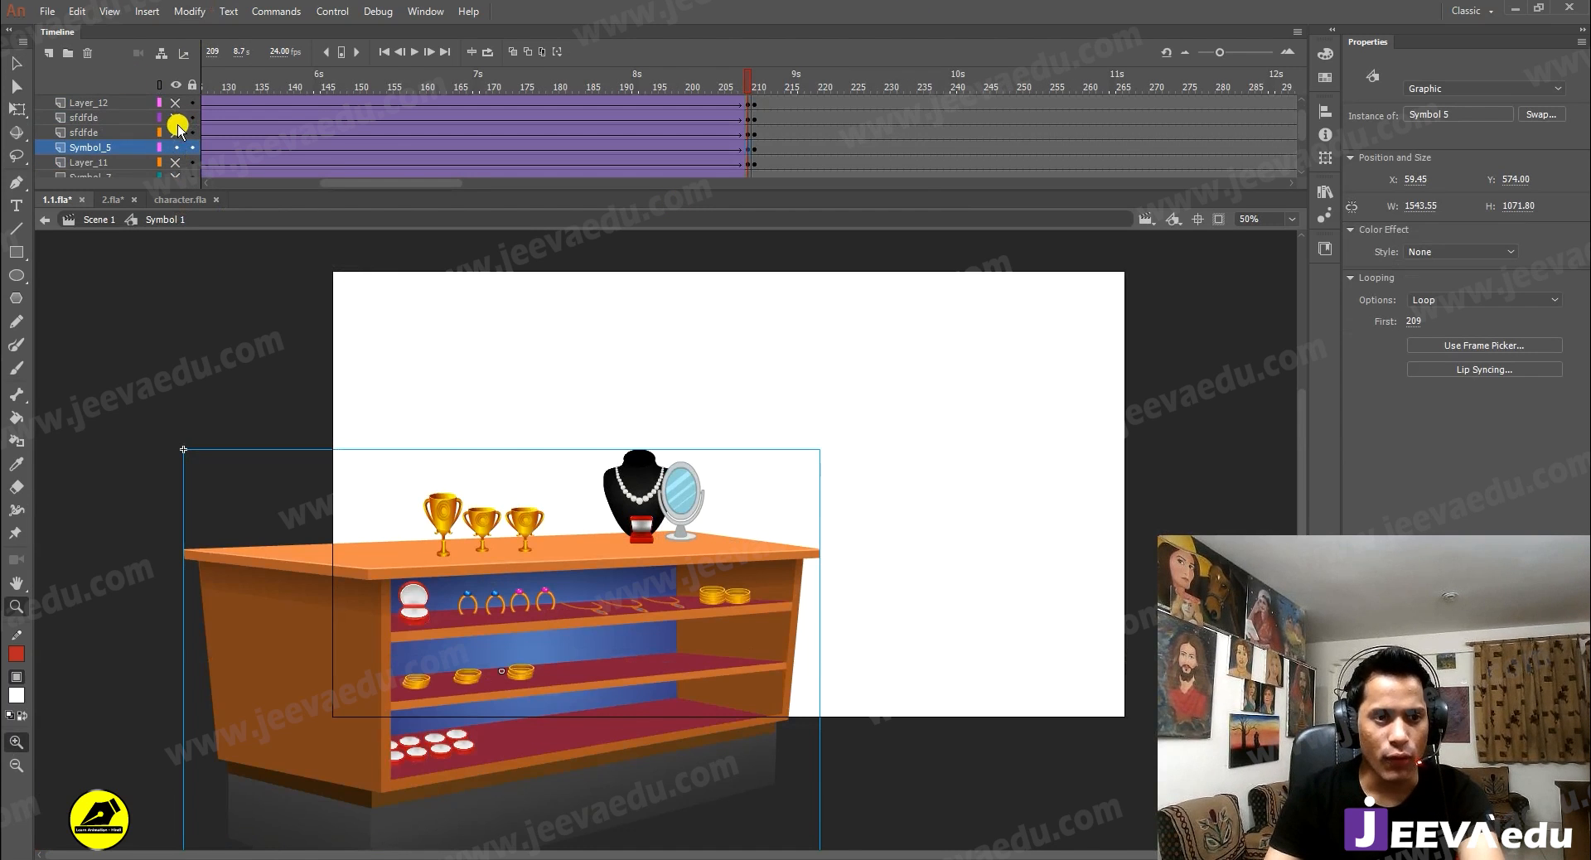
{"action": "left_click", "coordinate": [721, 794], "text": "alt"}
{"action": "key", "text": "v"}
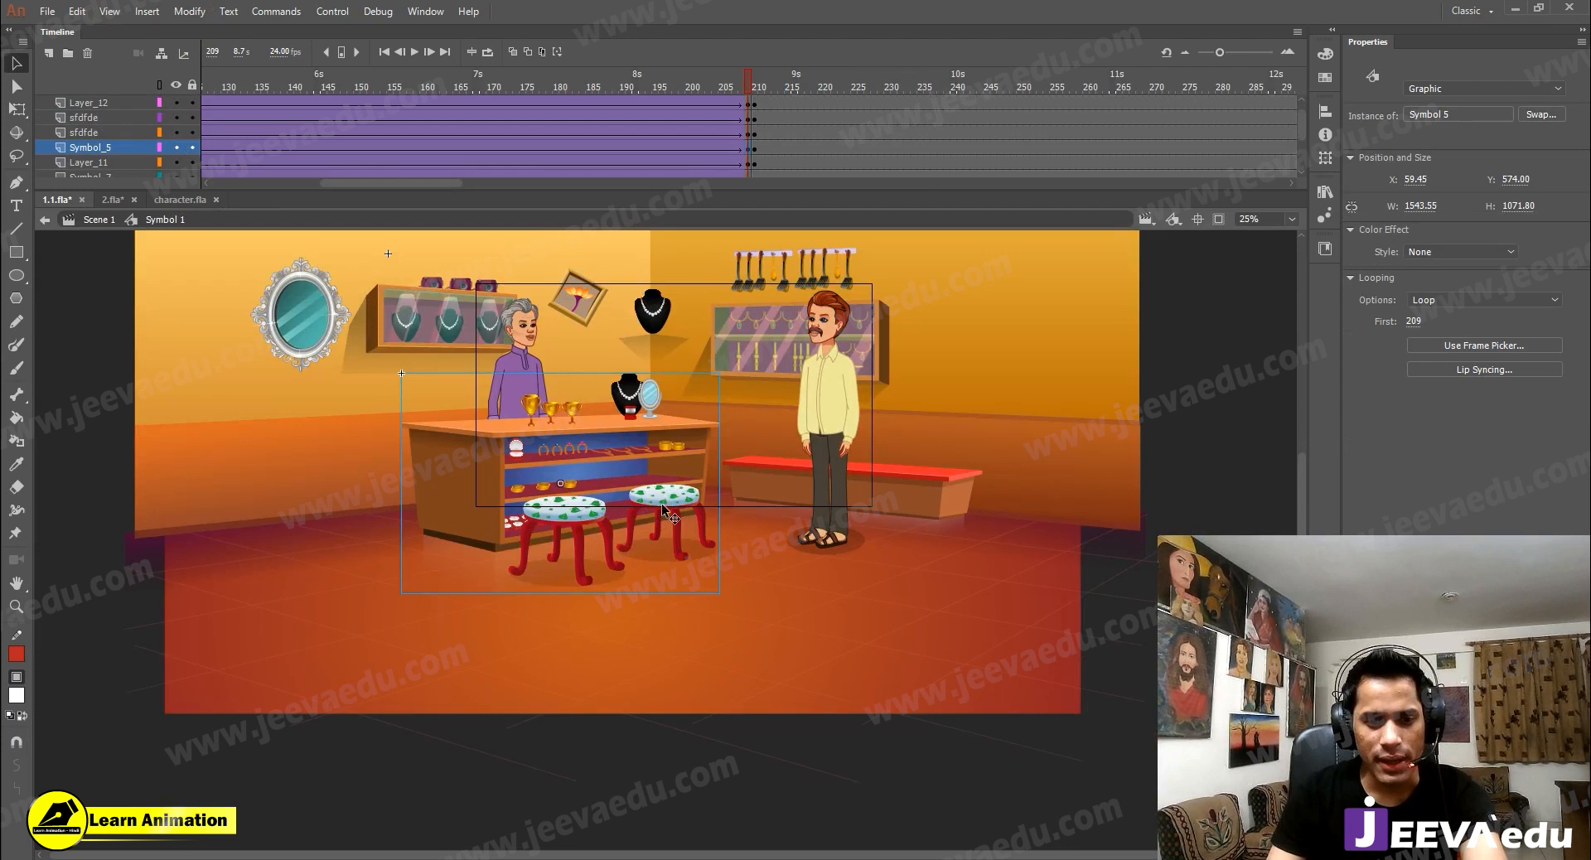
Step: Identify the stool and counter layers, and show only the counter, both stools and the room background
{"action": "left_click", "coordinate": [661, 504]}
{"action": "left_click", "coordinate": [561, 517]}
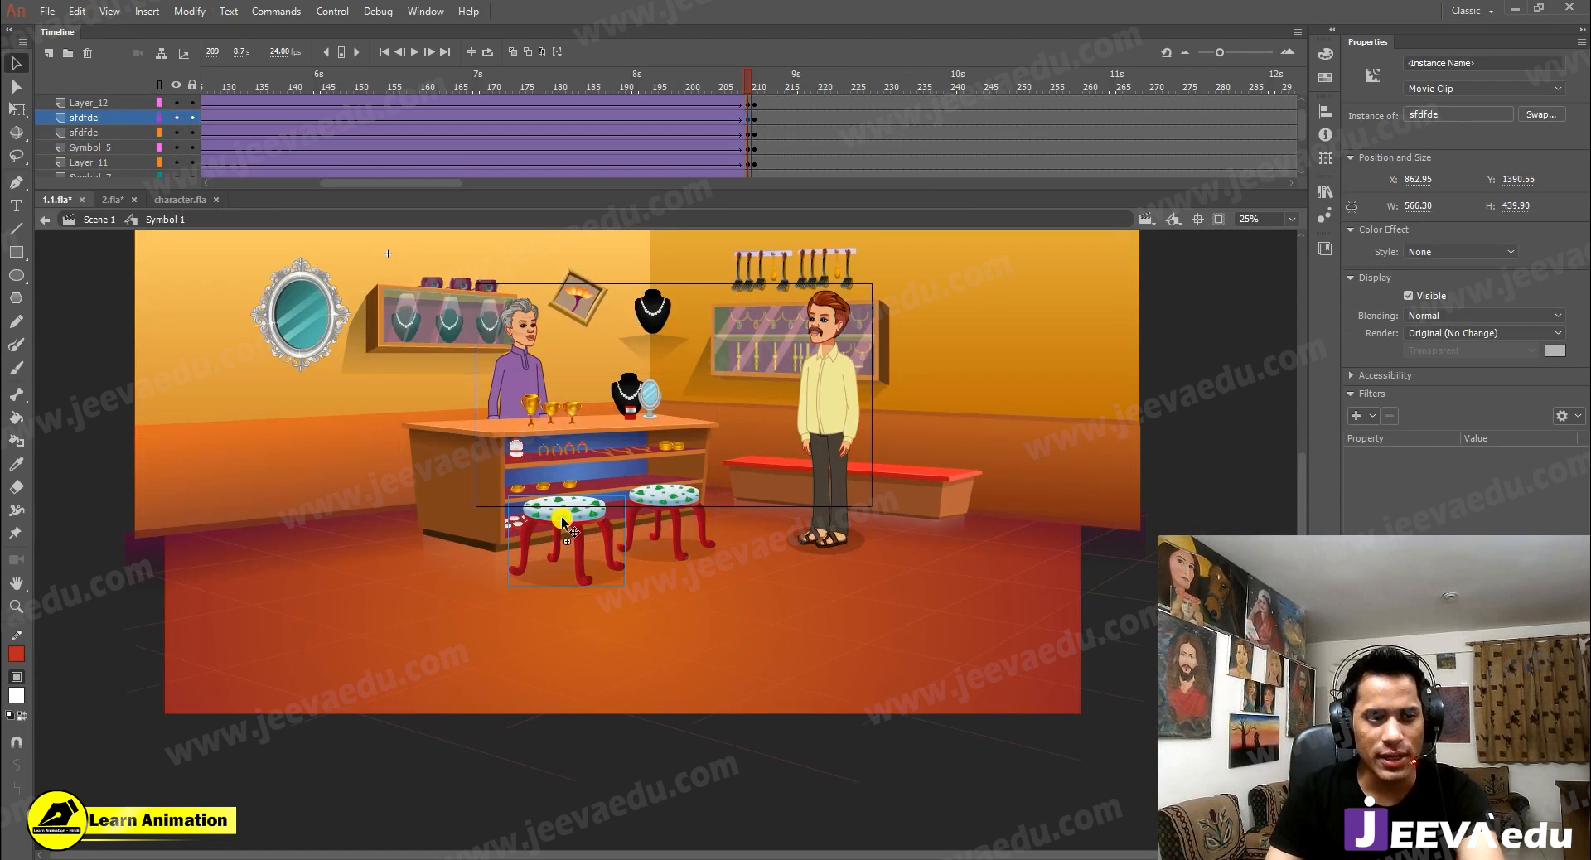
{"action": "left_click", "coordinate": [590, 451]}
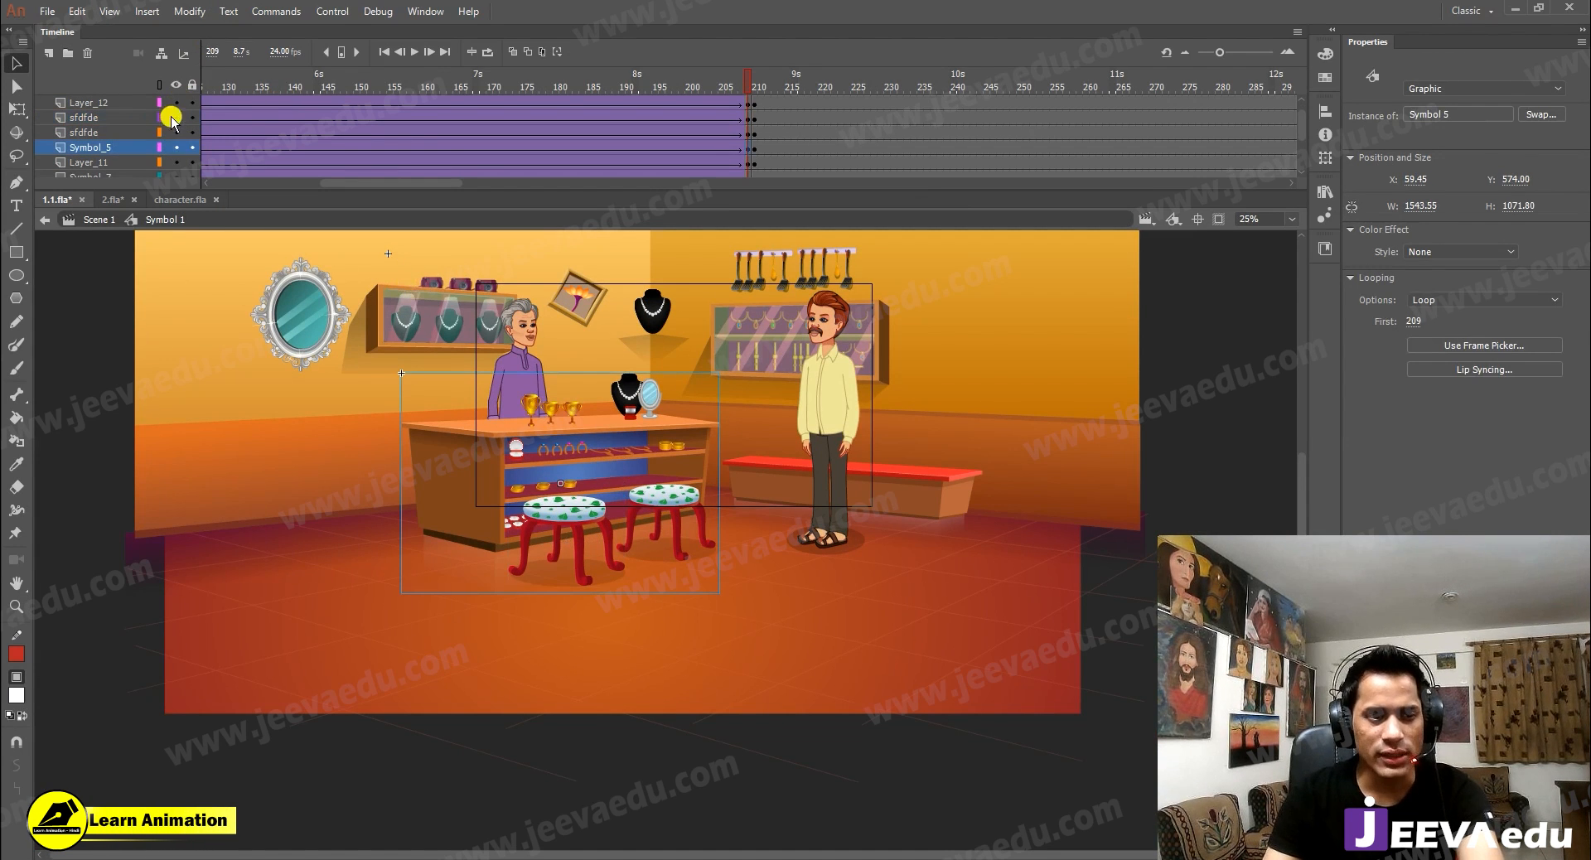
{"action": "left_click", "coordinate": [175, 142], "text": "alt"}
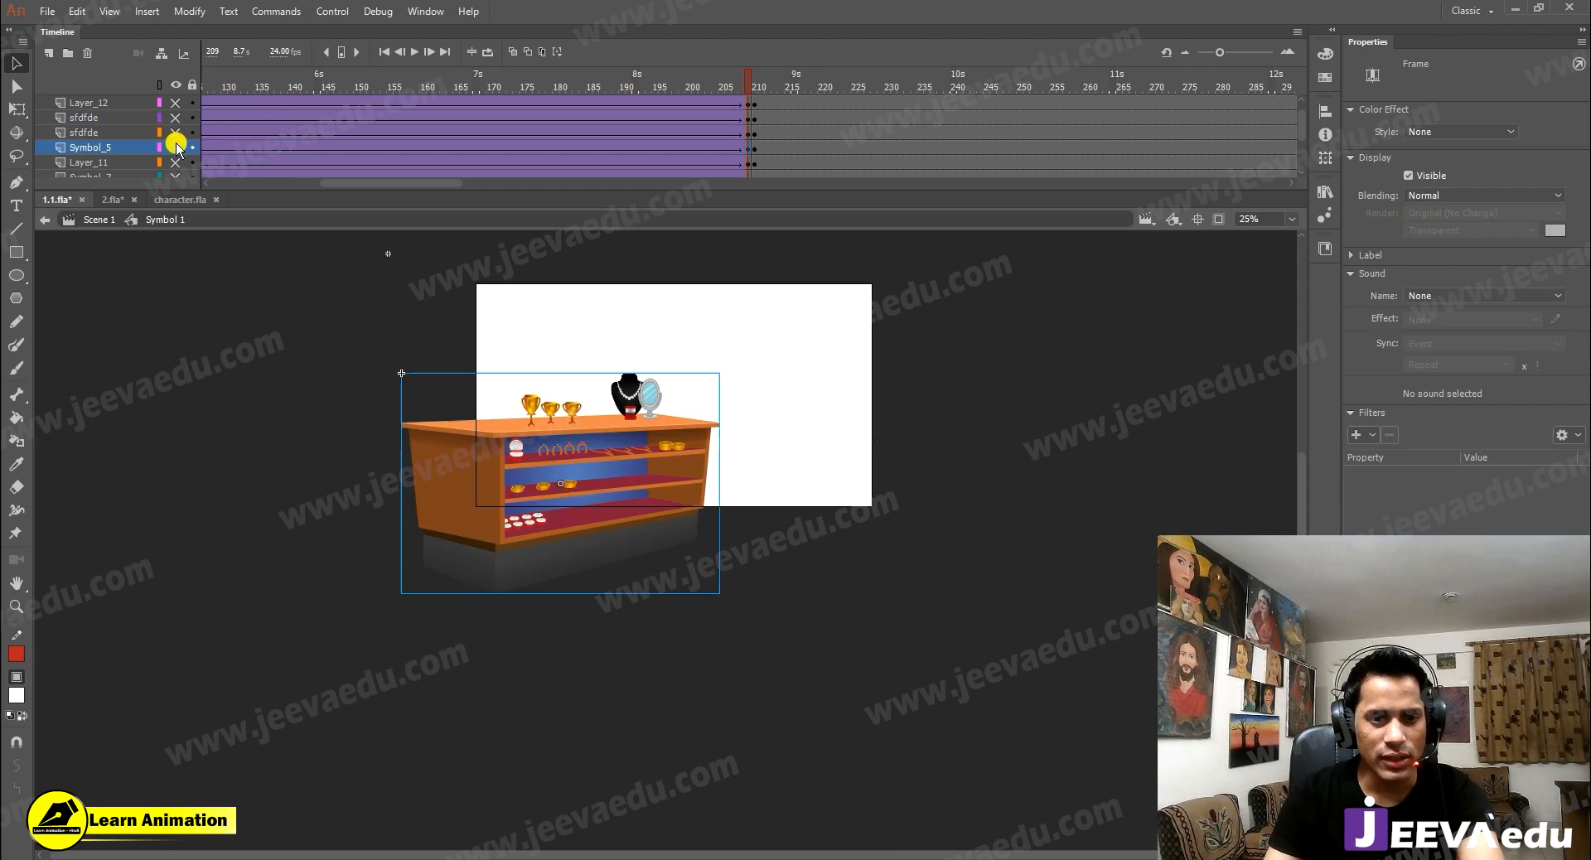
{"action": "left_click", "coordinate": [176, 162]}
{"action": "left_click", "coordinate": [176, 163]}
{"action": "left_click", "coordinate": [174, 134]}
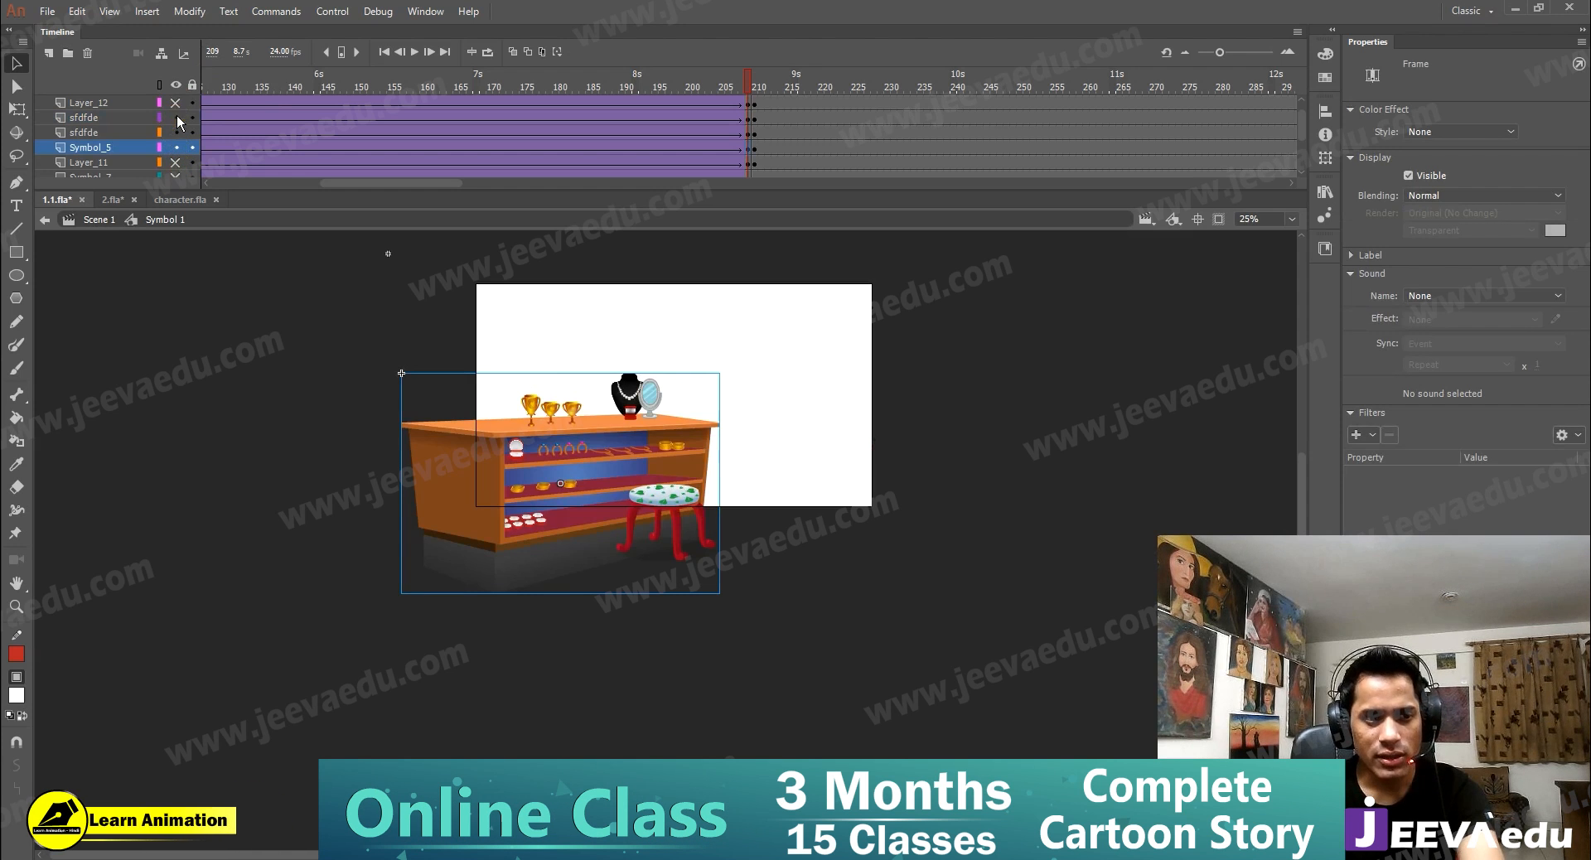
{"action": "left_click", "coordinate": [176, 118]}
{"action": "scroll", "coordinate": [177, 166], "scroll_direction": "down", "scroll_amount": 2}
{"action": "scroll", "coordinate": [177, 177], "scroll_direction": "down", "scroll_amount": 1}
{"action": "left_click", "coordinate": [174, 163]}
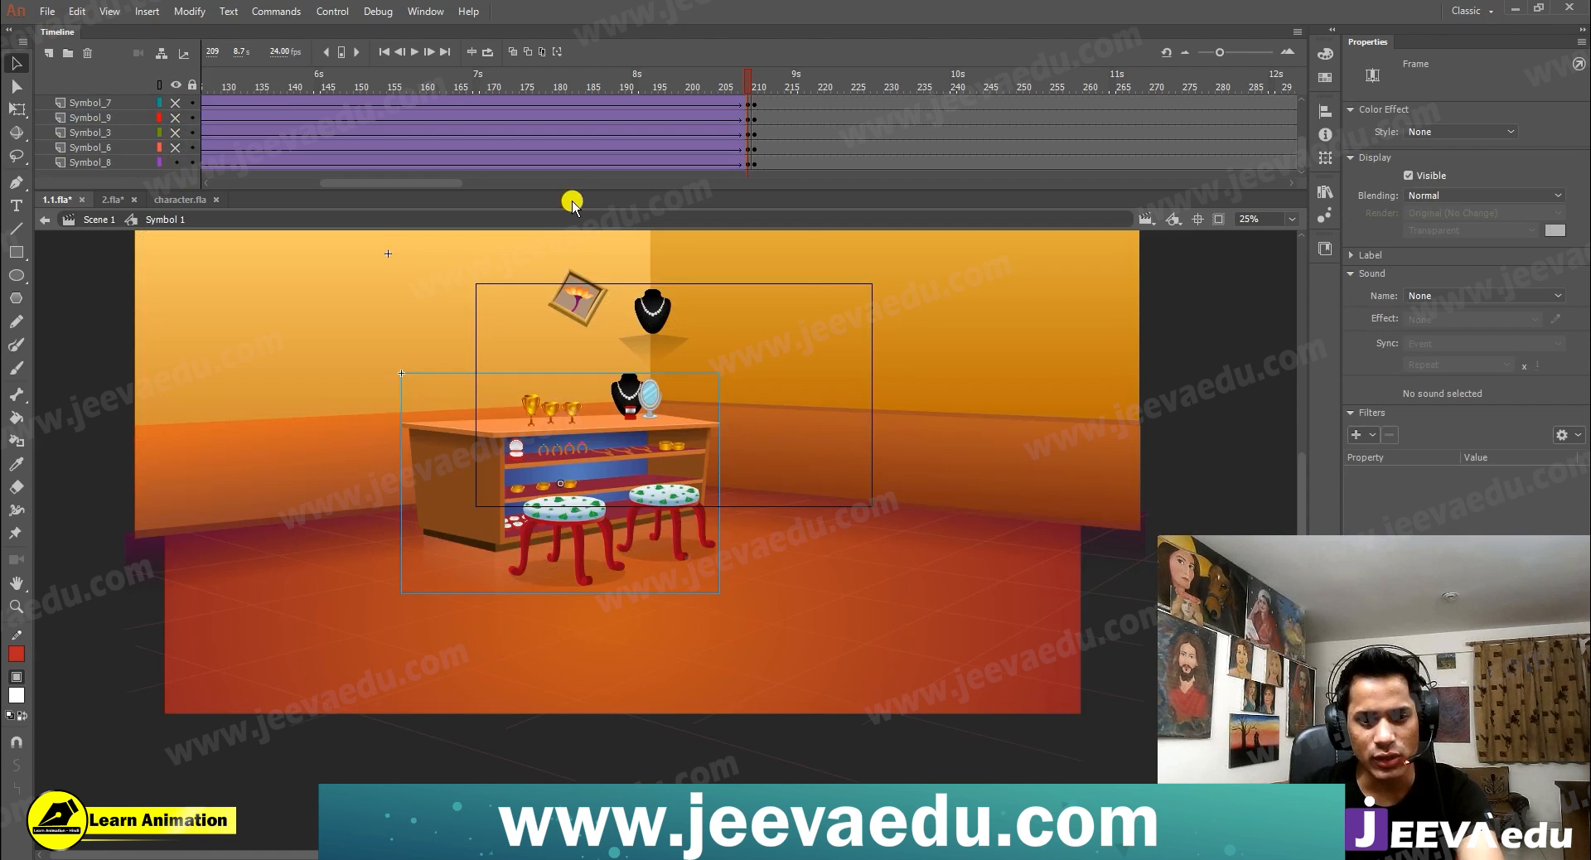
Step: Clip the artwork outside the stage and play the push-in from around frame 125 to check the counter items' parallax
{"action": "key", "text": "z"}
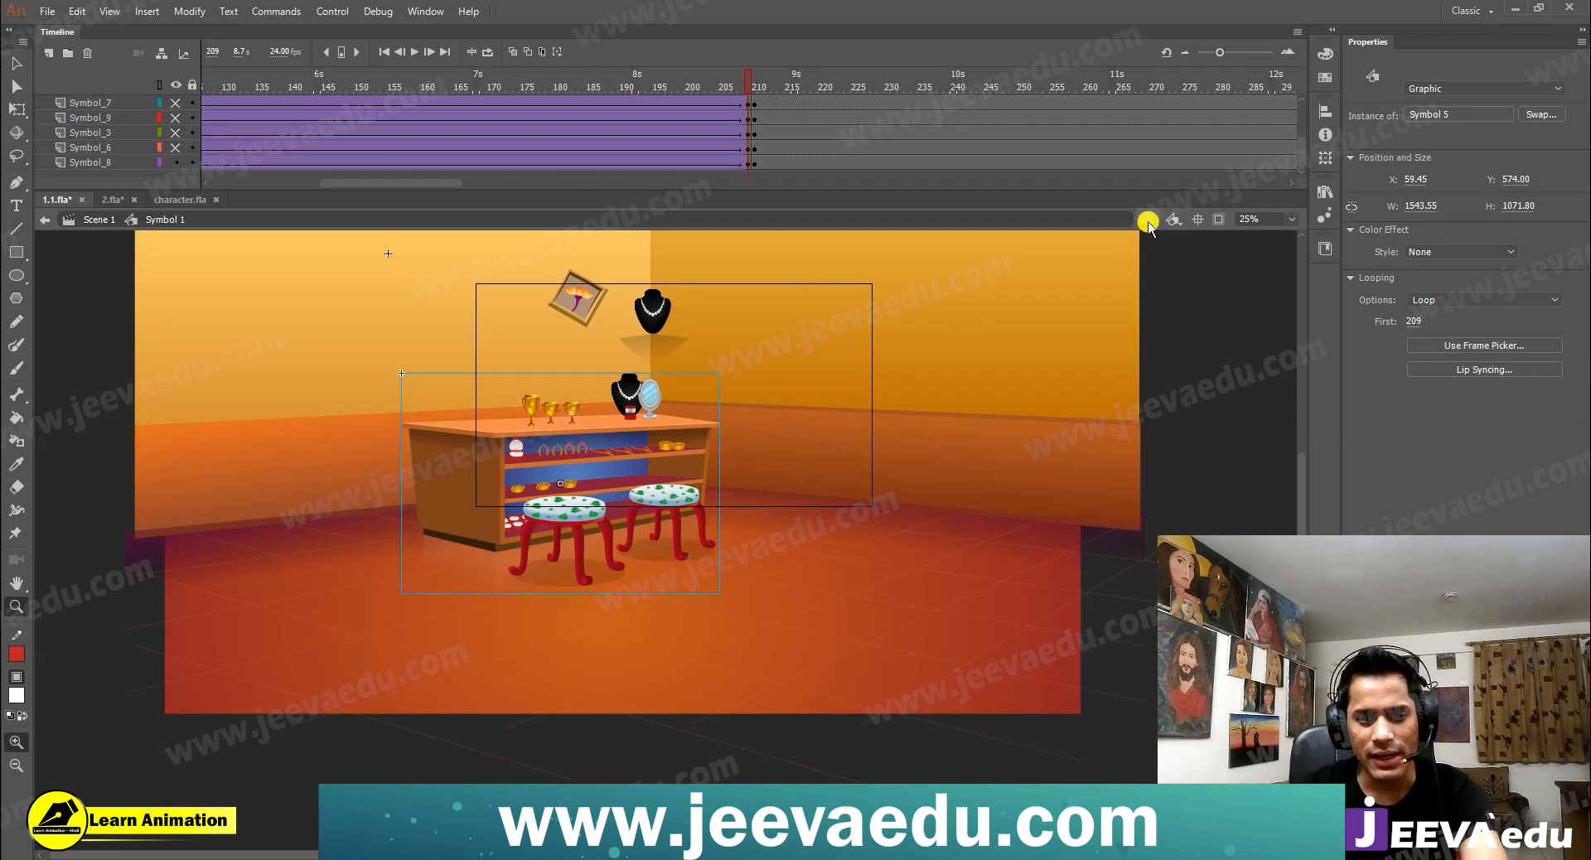
{"action": "left_click", "coordinate": [1220, 221]}
{"action": "left_click", "coordinate": [673, 415]}
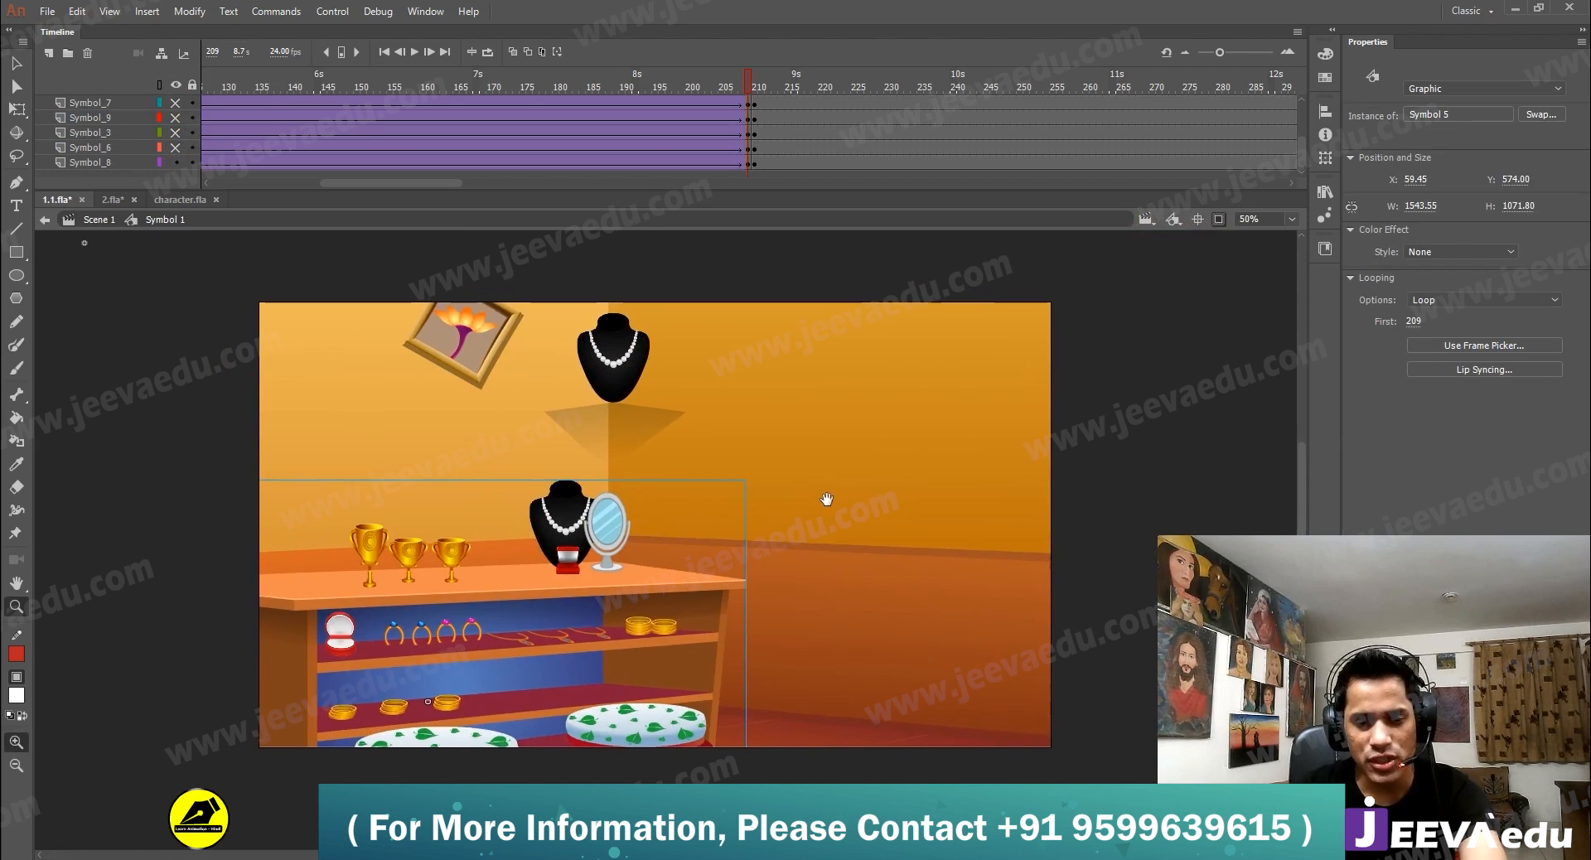
{"action": "left_click_drag", "start_coordinate": [451, 184], "coordinate": [407, 186]}
{"action": "scroll", "coordinate": [443, 116], "scroll_direction": "down", "scroll_amount": 3}
{"action": "left_click_drag", "start_coordinate": [438, 113], "coordinate": [490, 109]}
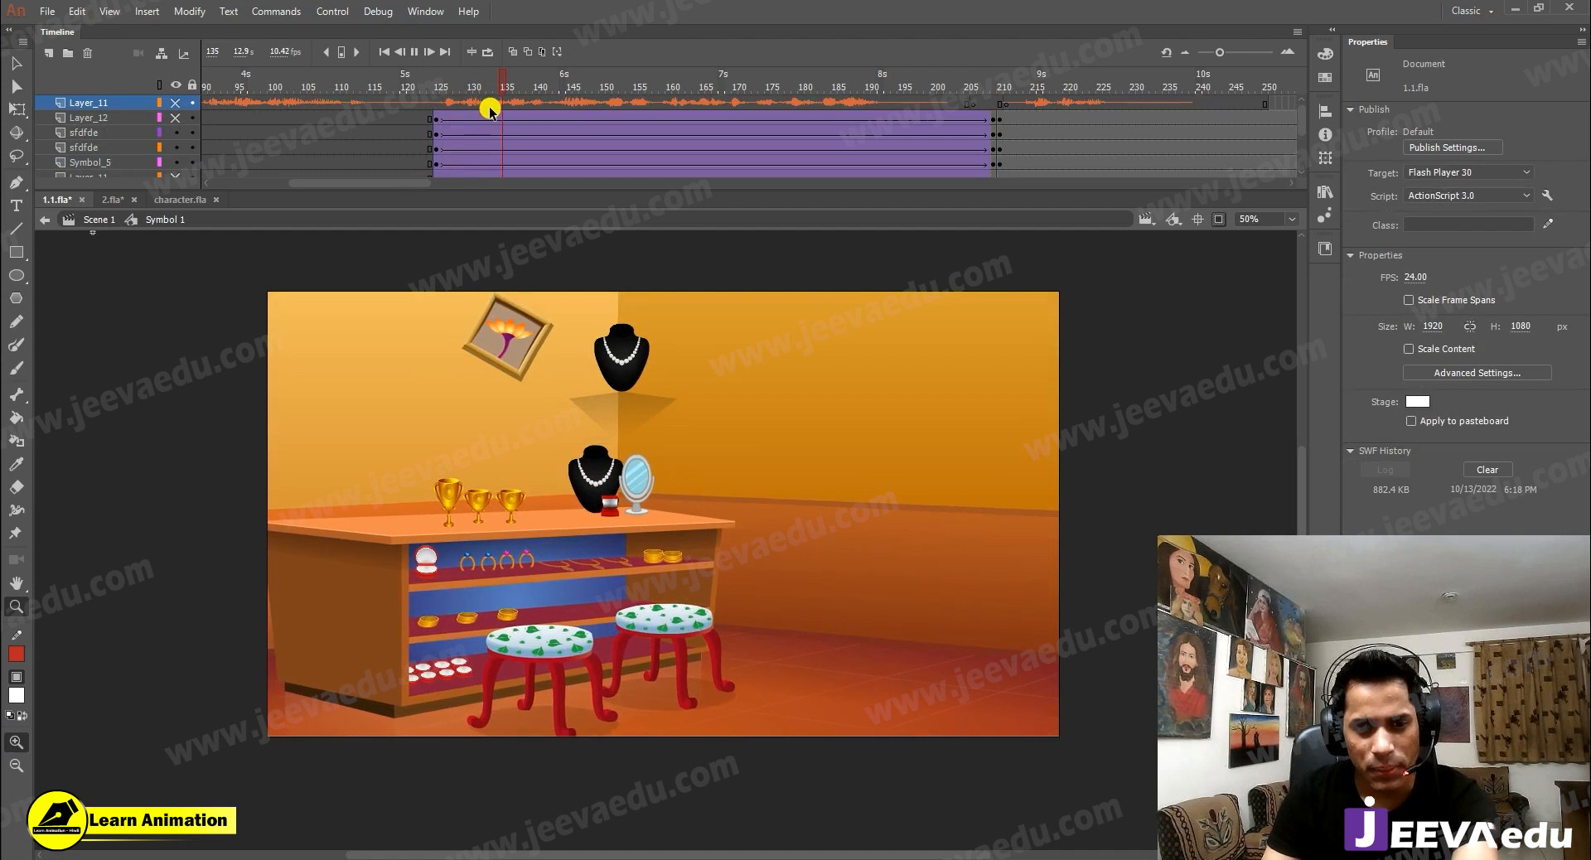
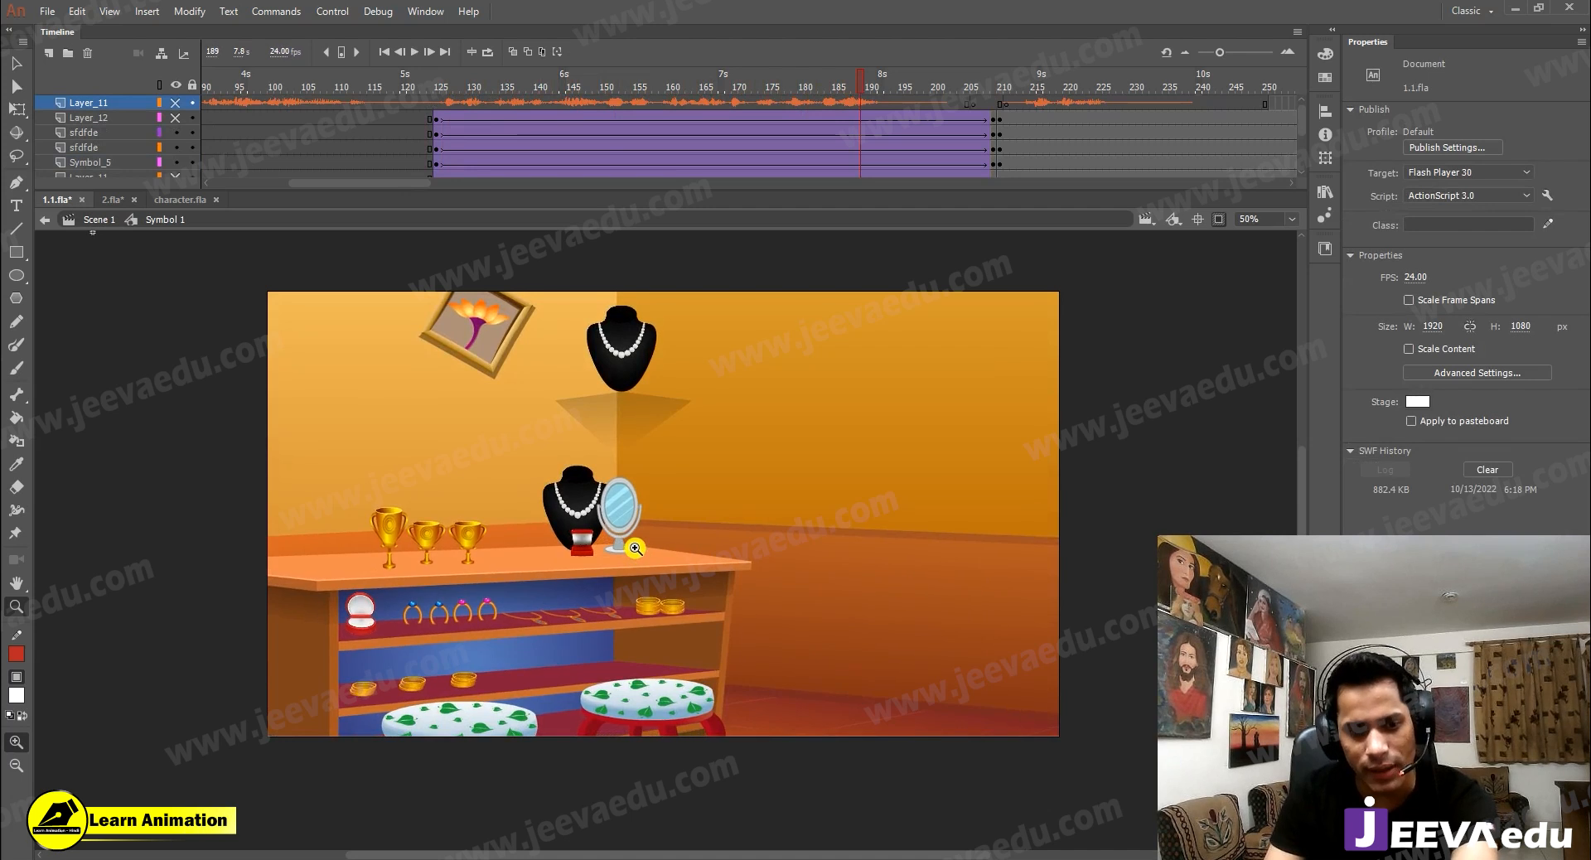
Step: Review the push-in at 100% magnification, playing it from around frame 125 to frame 208 to check the counter items
{"action": "left_click", "coordinate": [636, 548]}
{"action": "scroll", "coordinate": [647, 613], "scroll_direction": "down", "scroll_amount": 1}
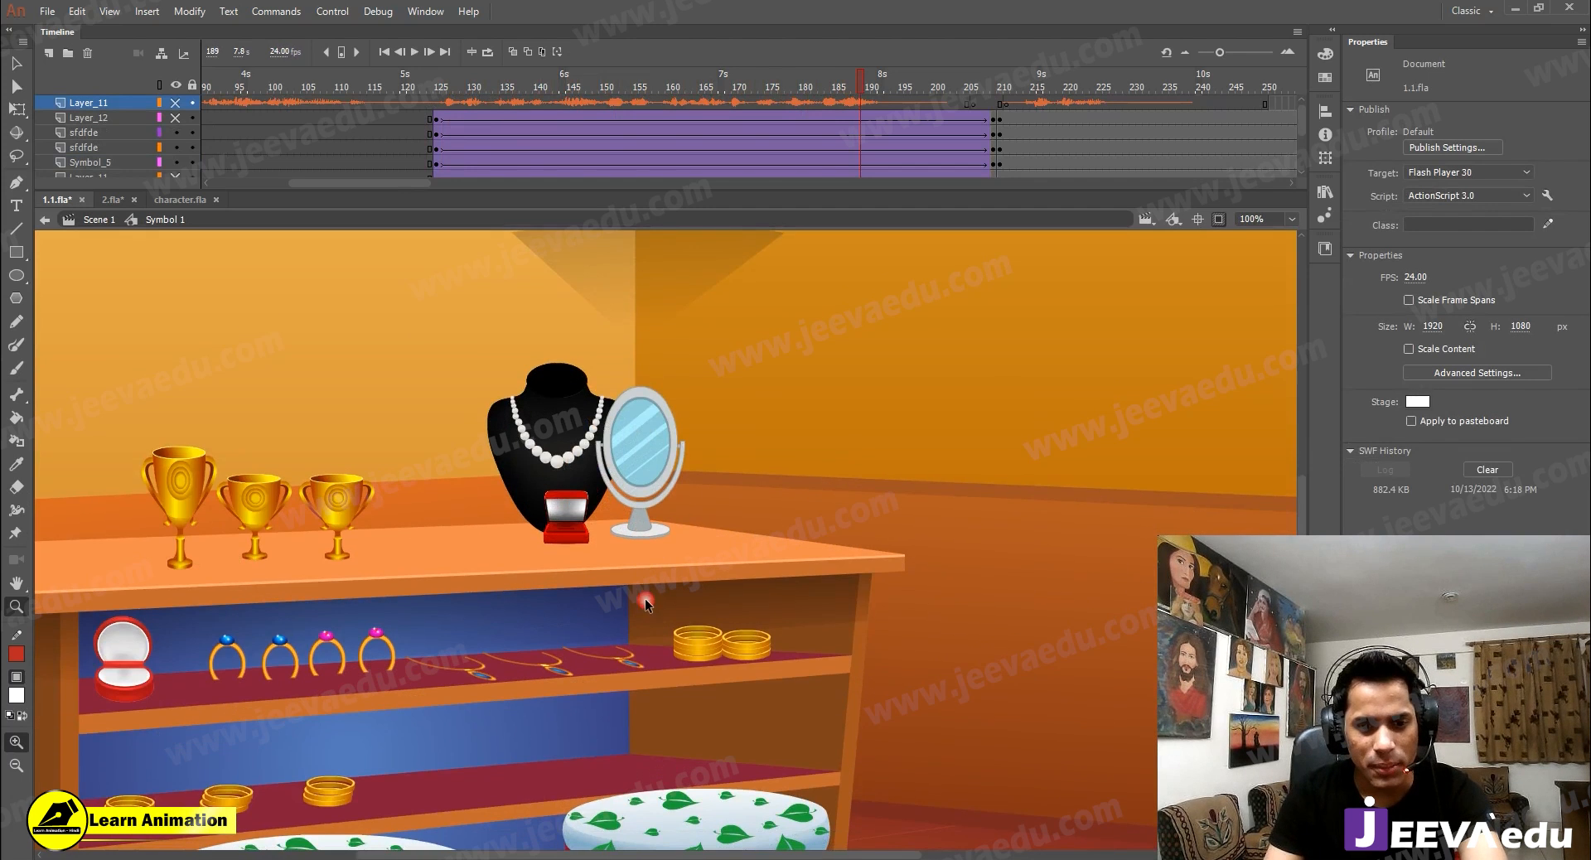
{"action": "left_click_drag", "start_coordinate": [833, 85], "coordinate": [428, 98]}
{"action": "key", "text": "Return"}
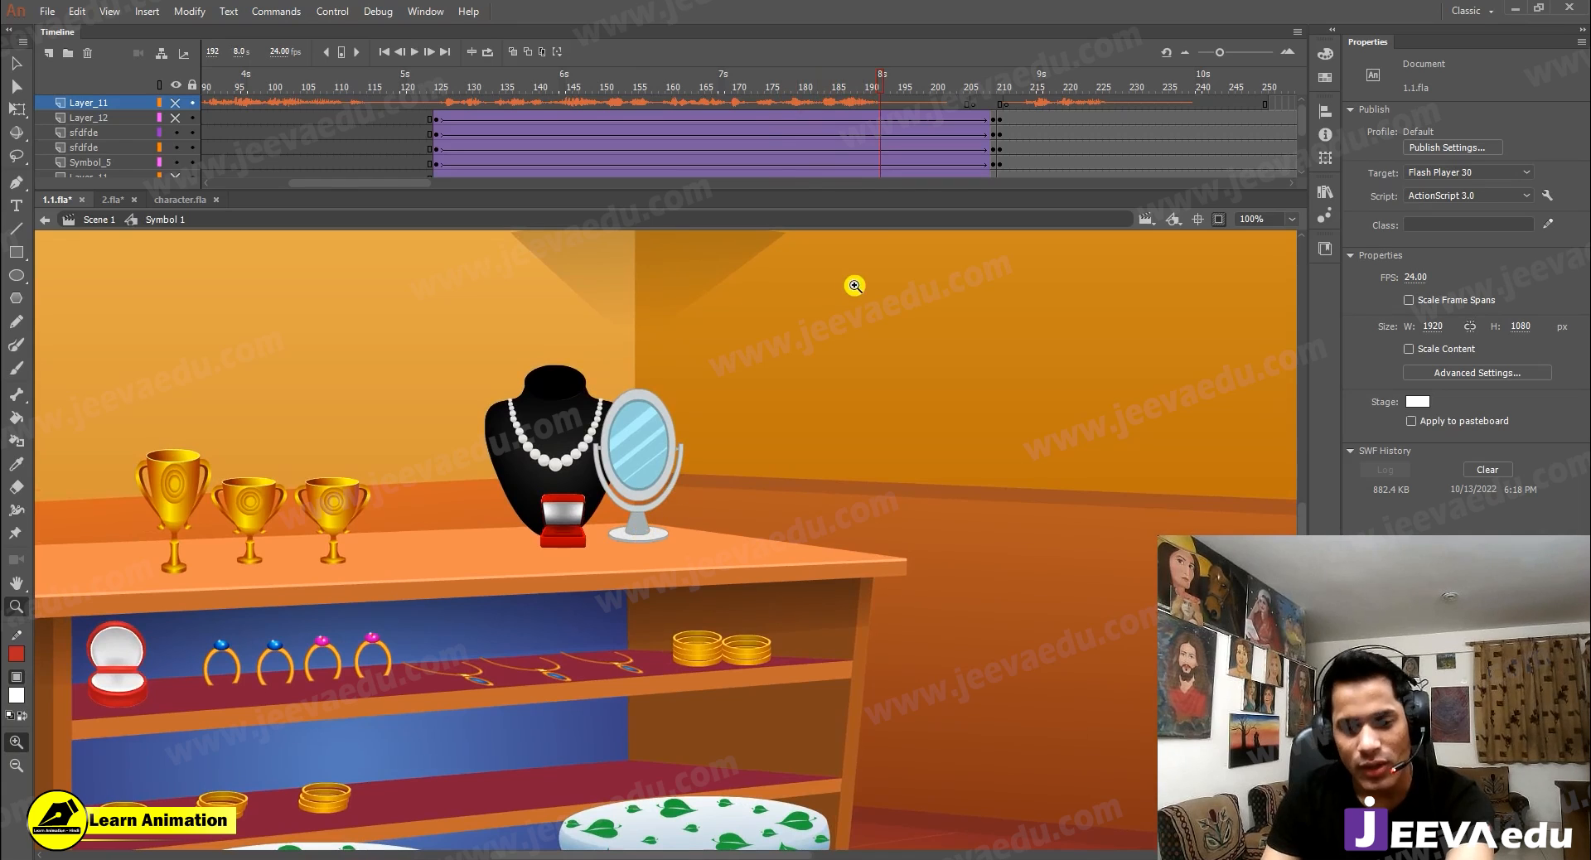
{"action": "left_click_drag", "start_coordinate": [974, 109], "coordinate": [987, 118]}
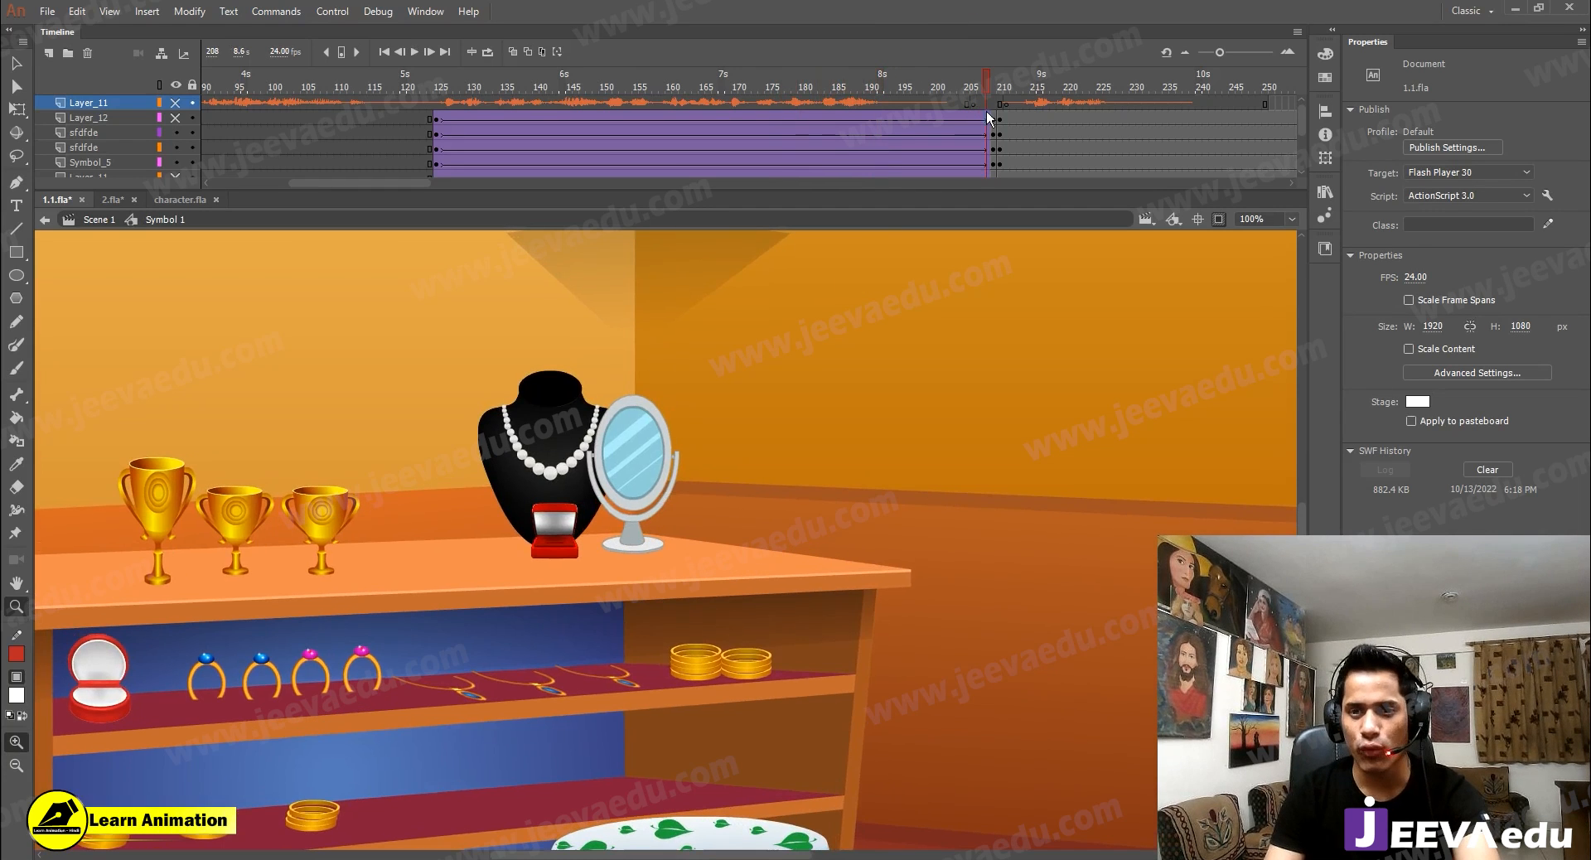
Step: At frame 209 inside Symbol 5, nudge the mirror right to X 752.55 and the black necklace stand right to X 666.75
{"action": "left_click", "coordinate": [996, 120]}
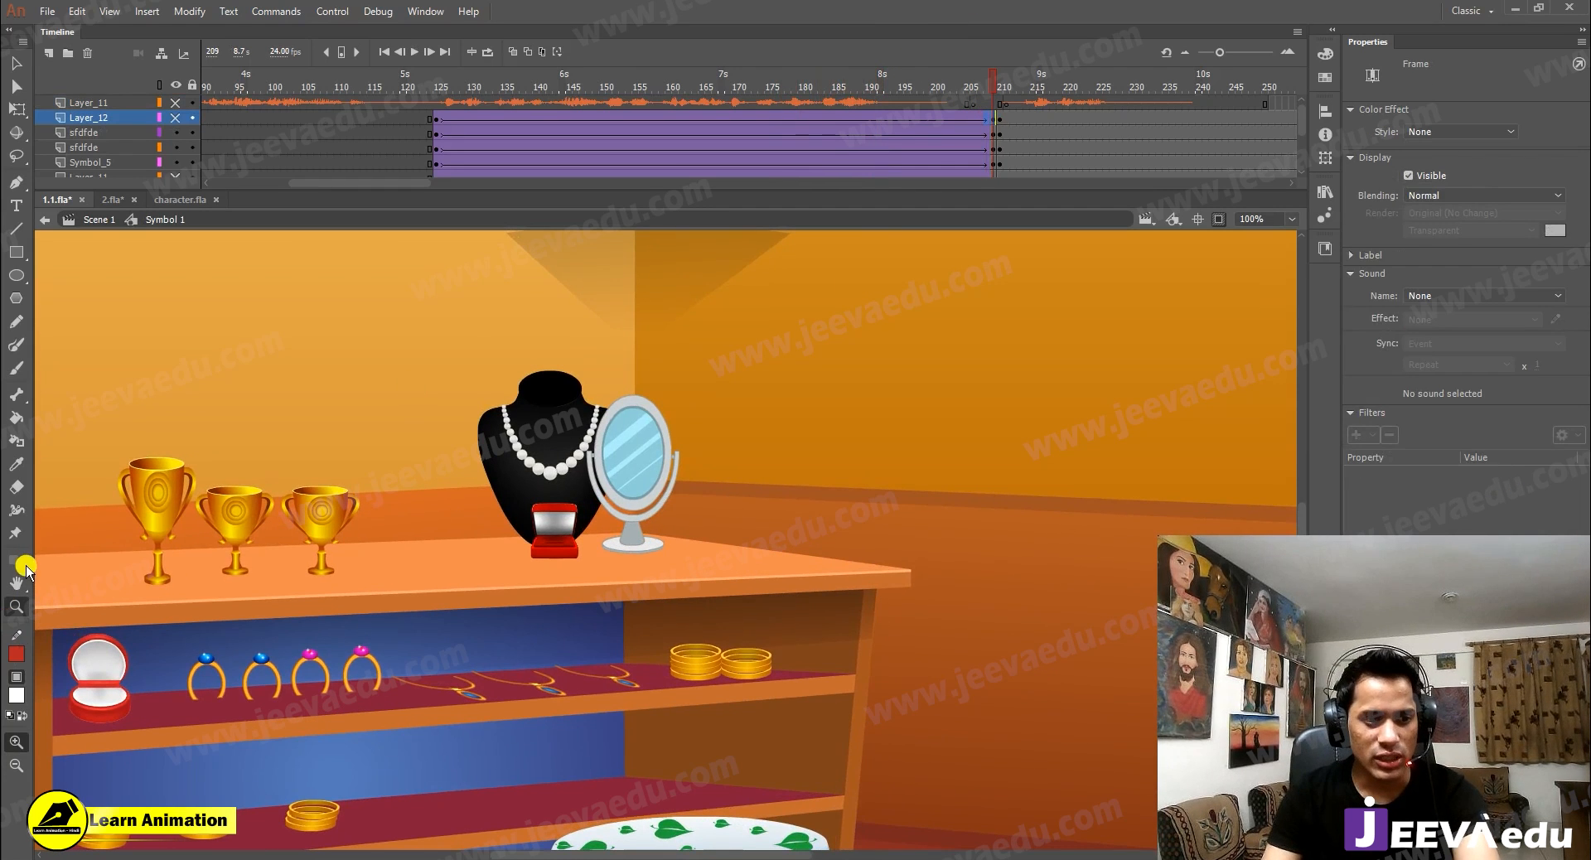
{"action": "key", "text": "v"}
{"action": "double_click", "coordinate": [565, 546]}
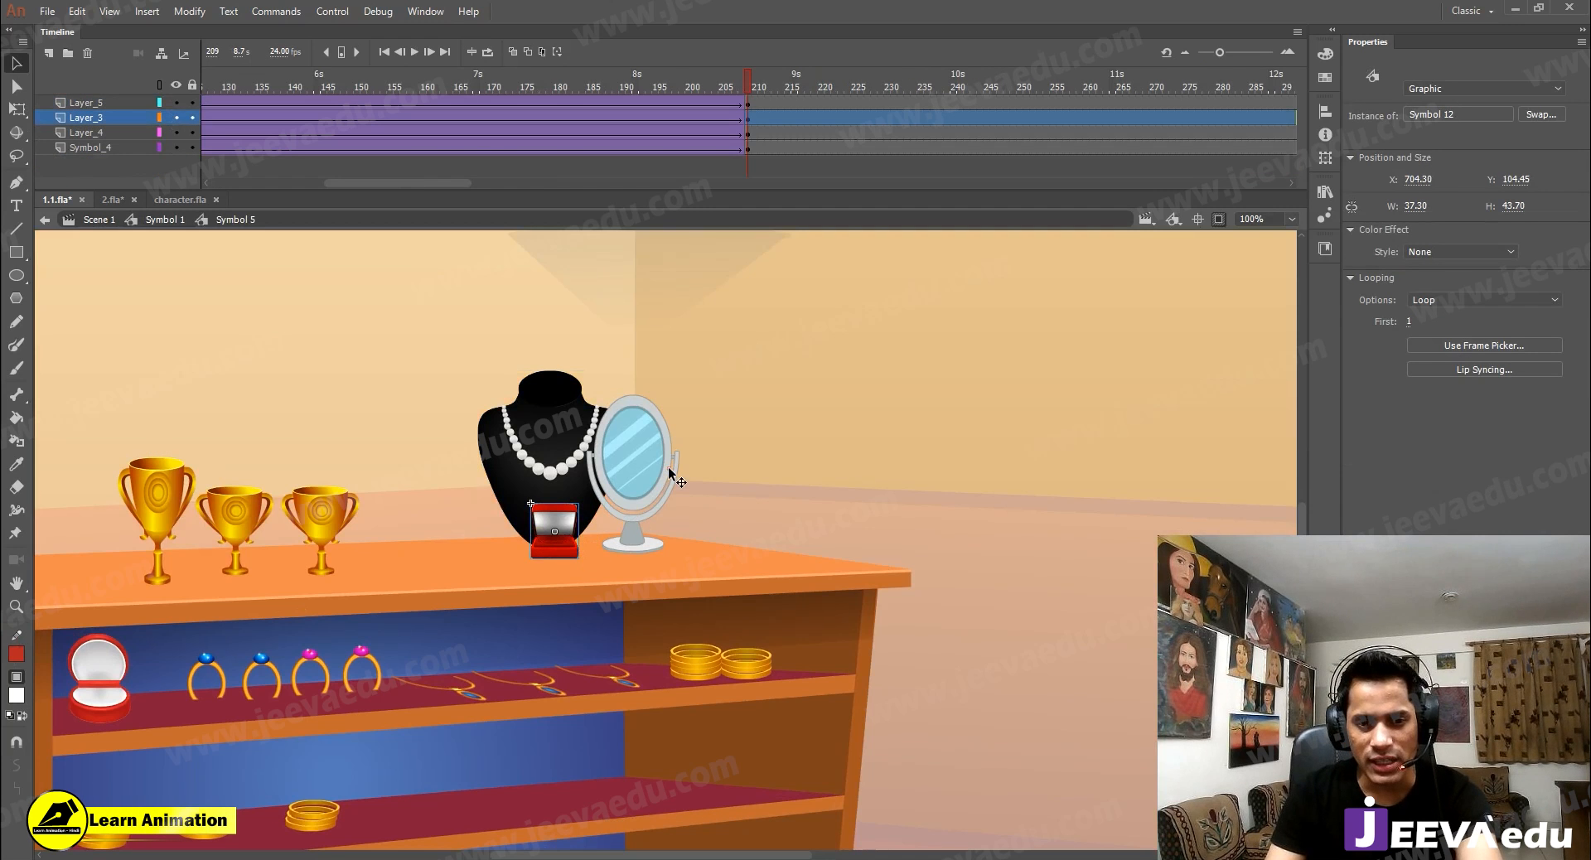
{"action": "left_click", "coordinate": [671, 475]}
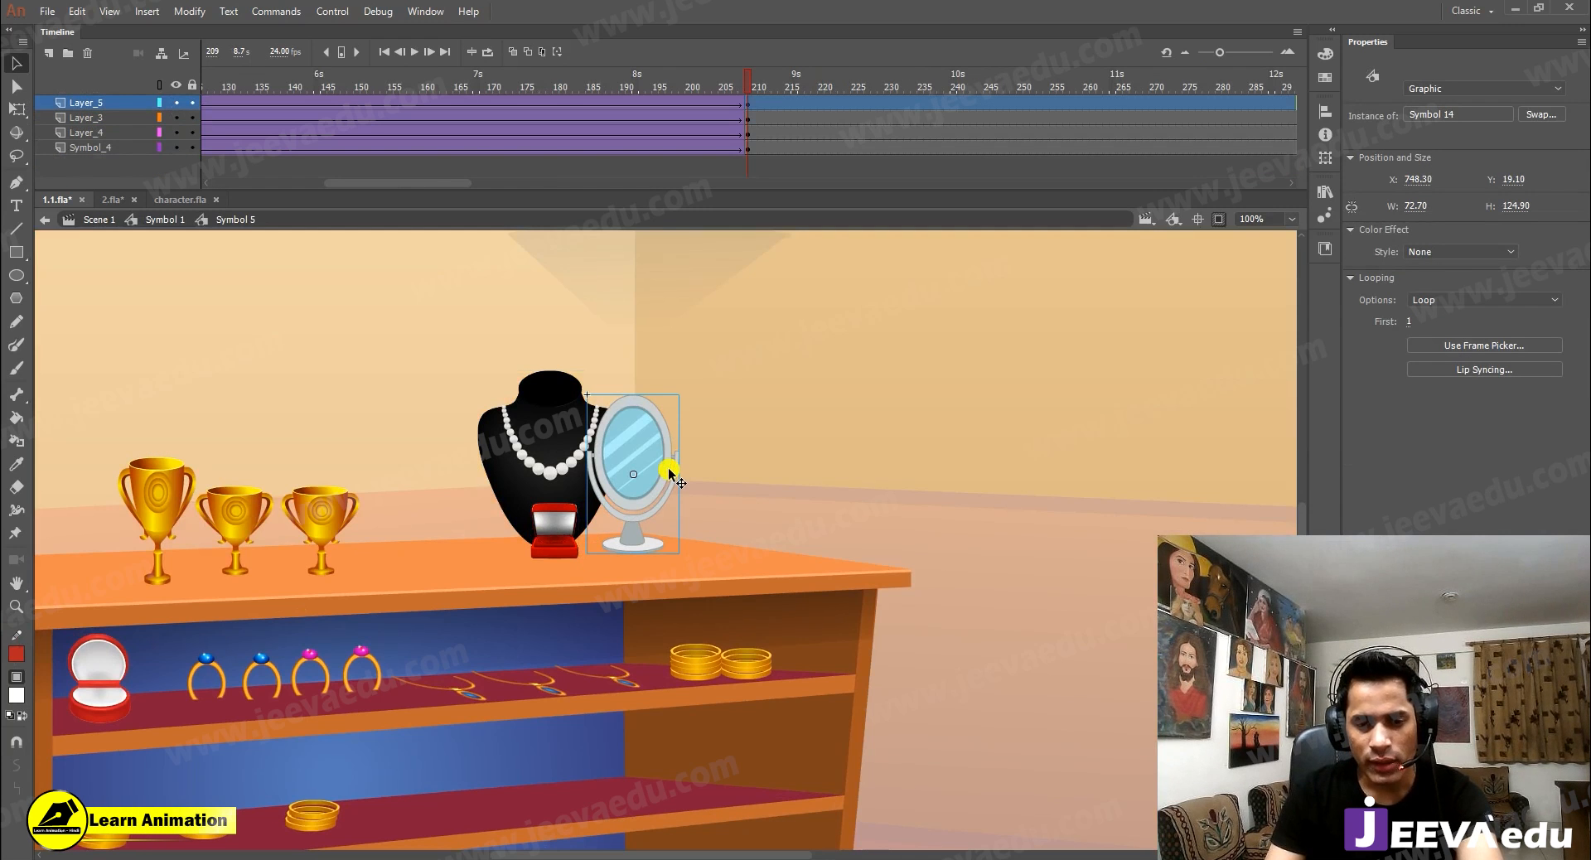
{"action": "key", "text": "shift+Right"}
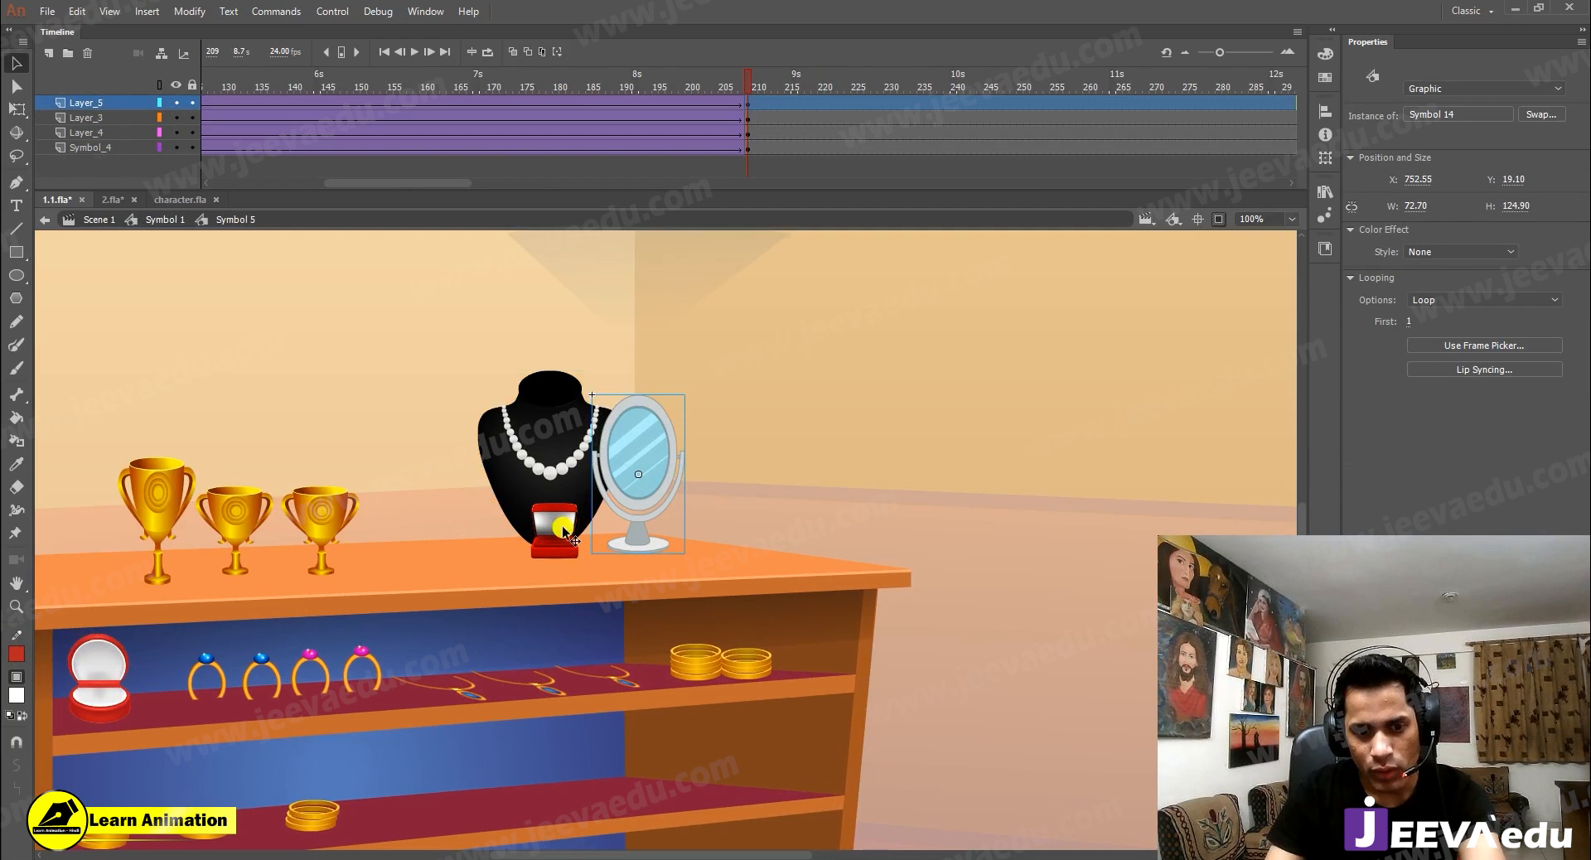
{"action": "left_click", "coordinate": [570, 483]}
{"action": "key", "text": "shift+Right"}
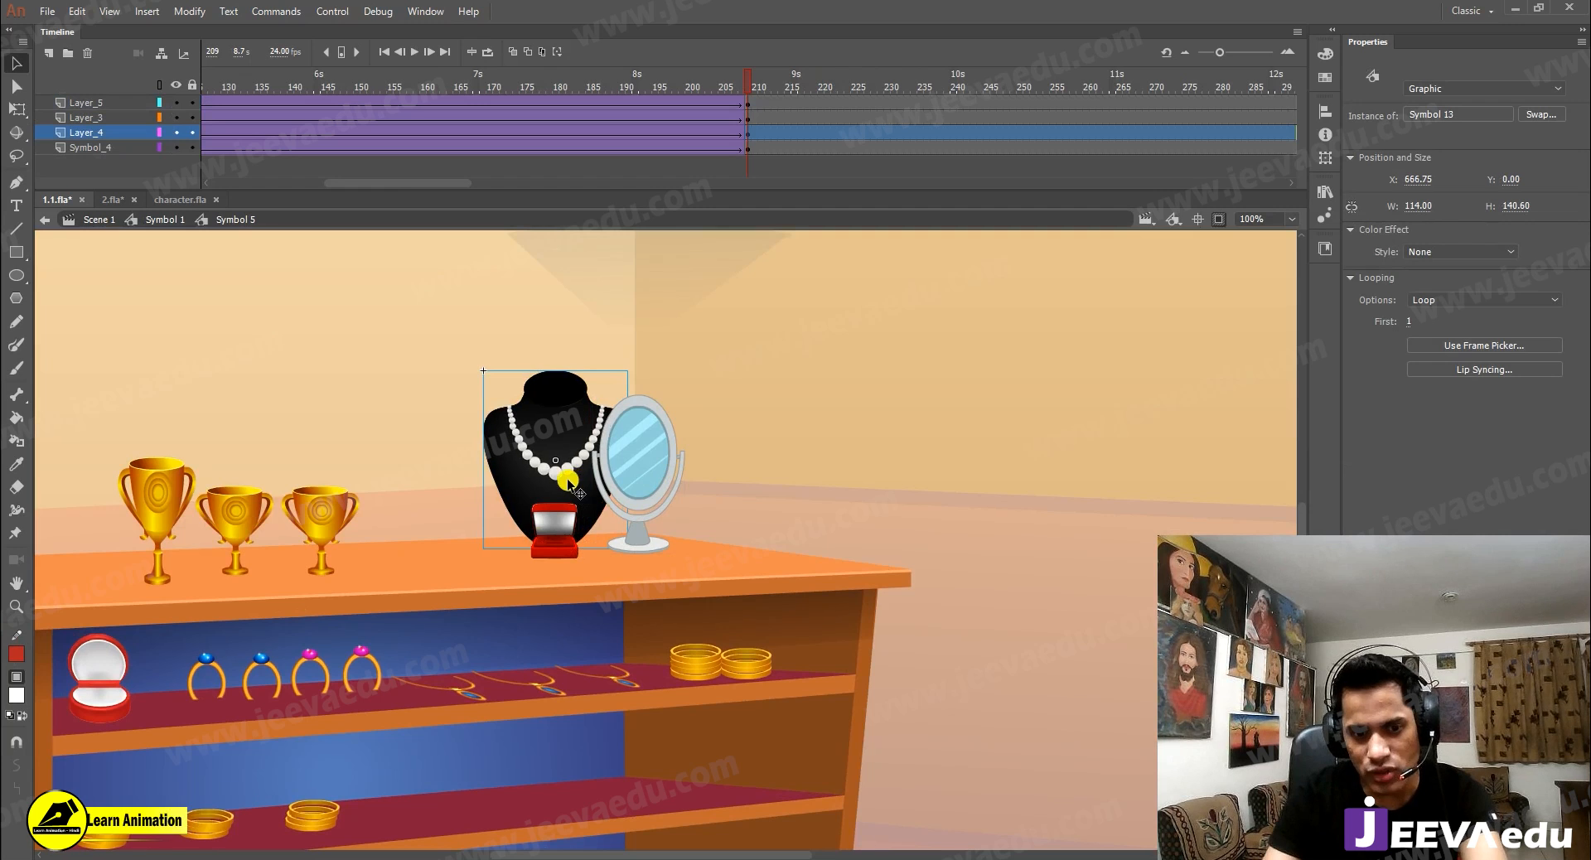
Step: Return to Symbol 1 and play the push-in from frame 125 to check the adjusted mirror and necklace stand
{"action": "left_click", "coordinate": [160, 220]}
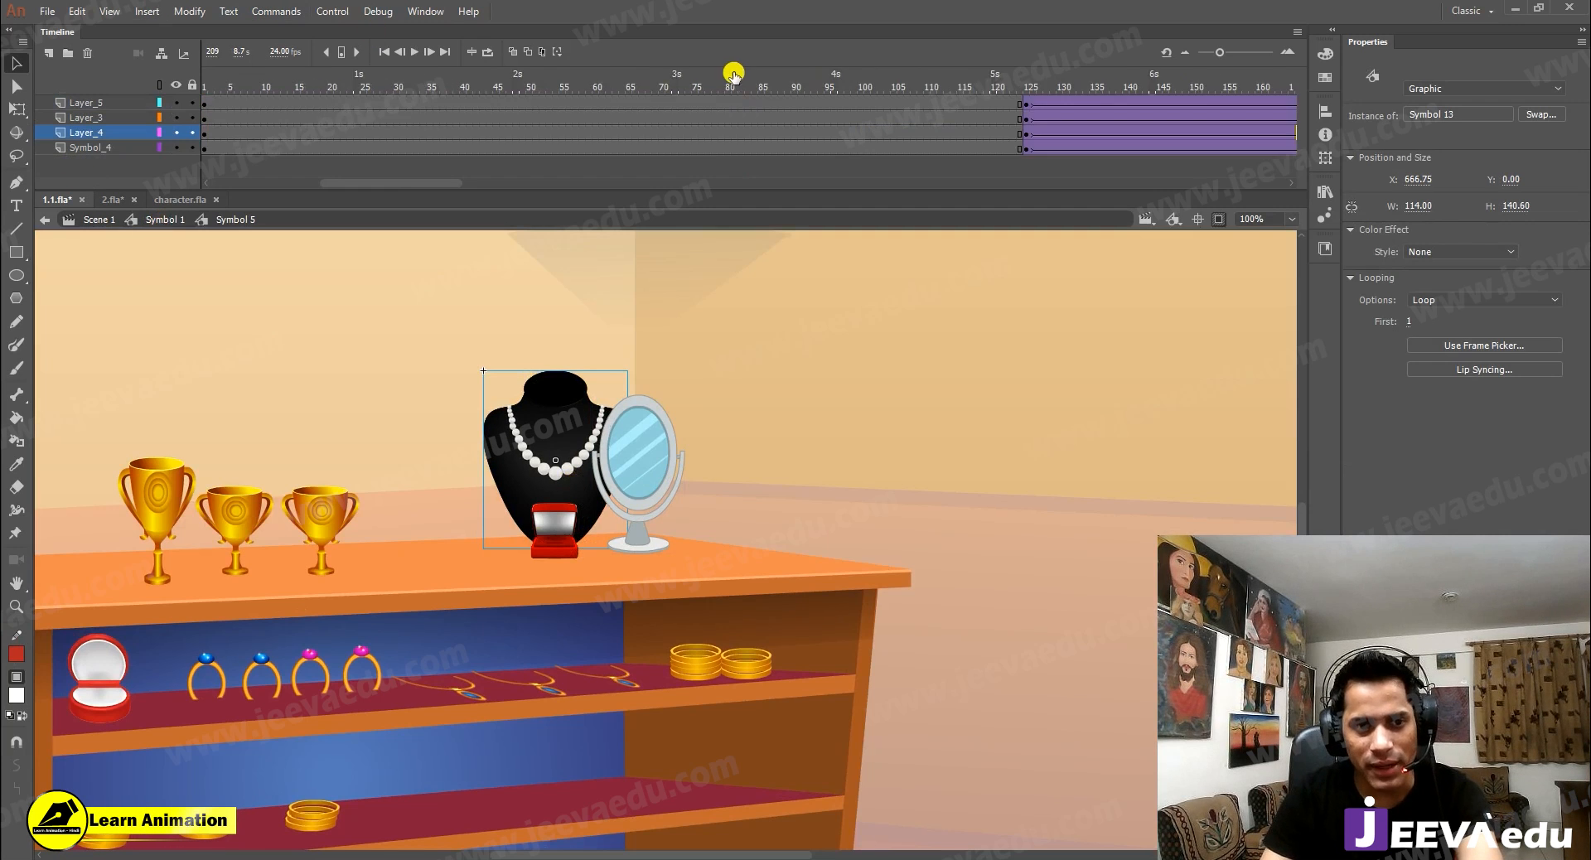
{"action": "left_click_drag", "start_coordinate": [430, 184], "coordinate": [416, 184]}
{"action": "left_click", "coordinate": [319, 111]}
{"action": "left_click", "coordinate": [290, 104]}
{"action": "left_click", "coordinate": [595, 452]}
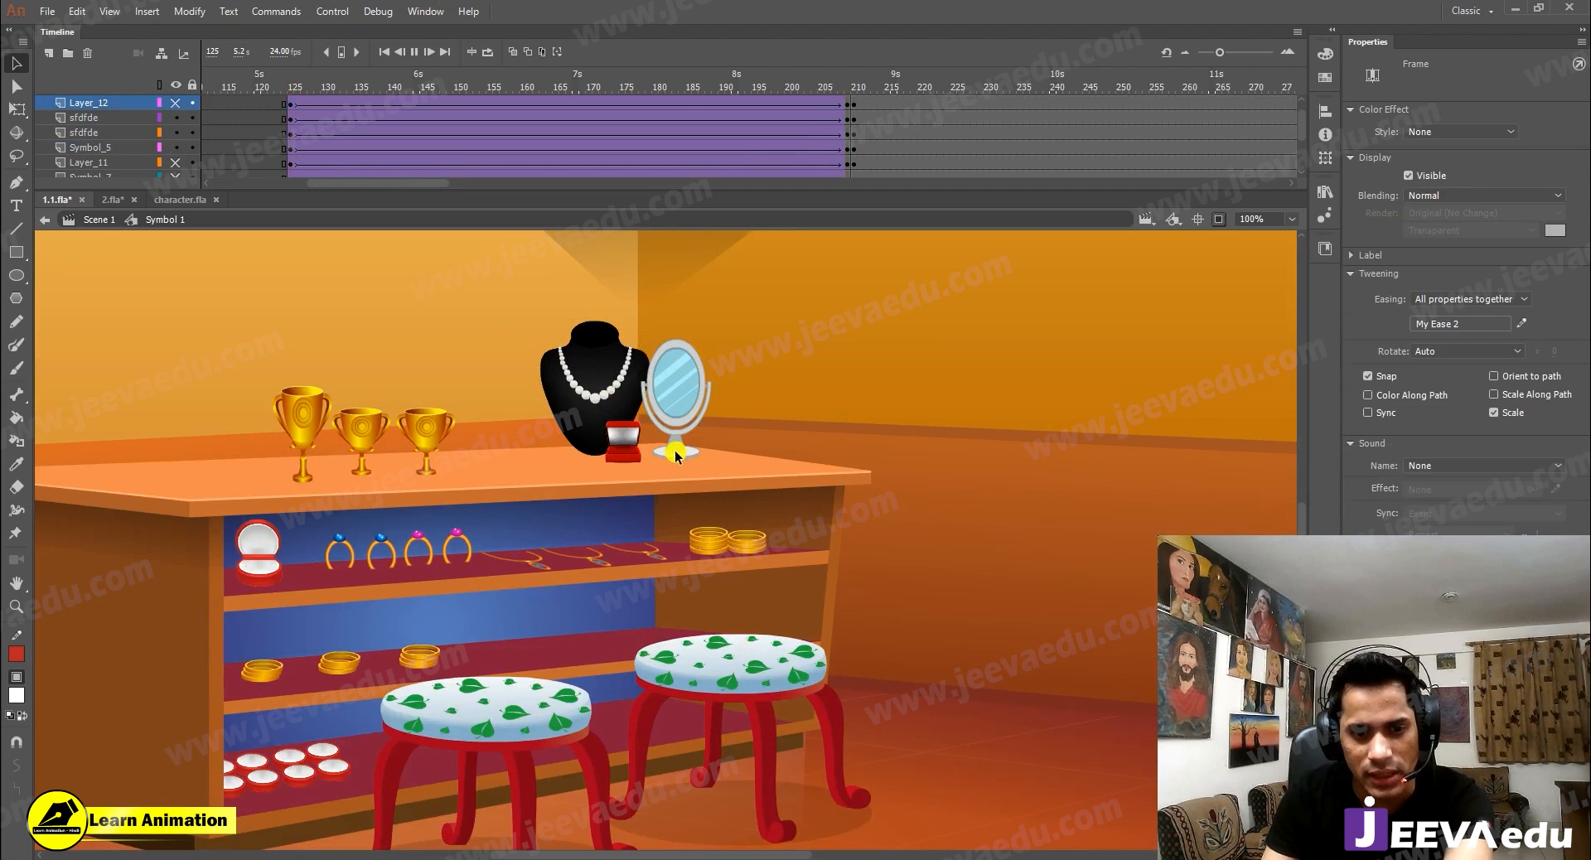
{"action": "key", "text": "Return"}
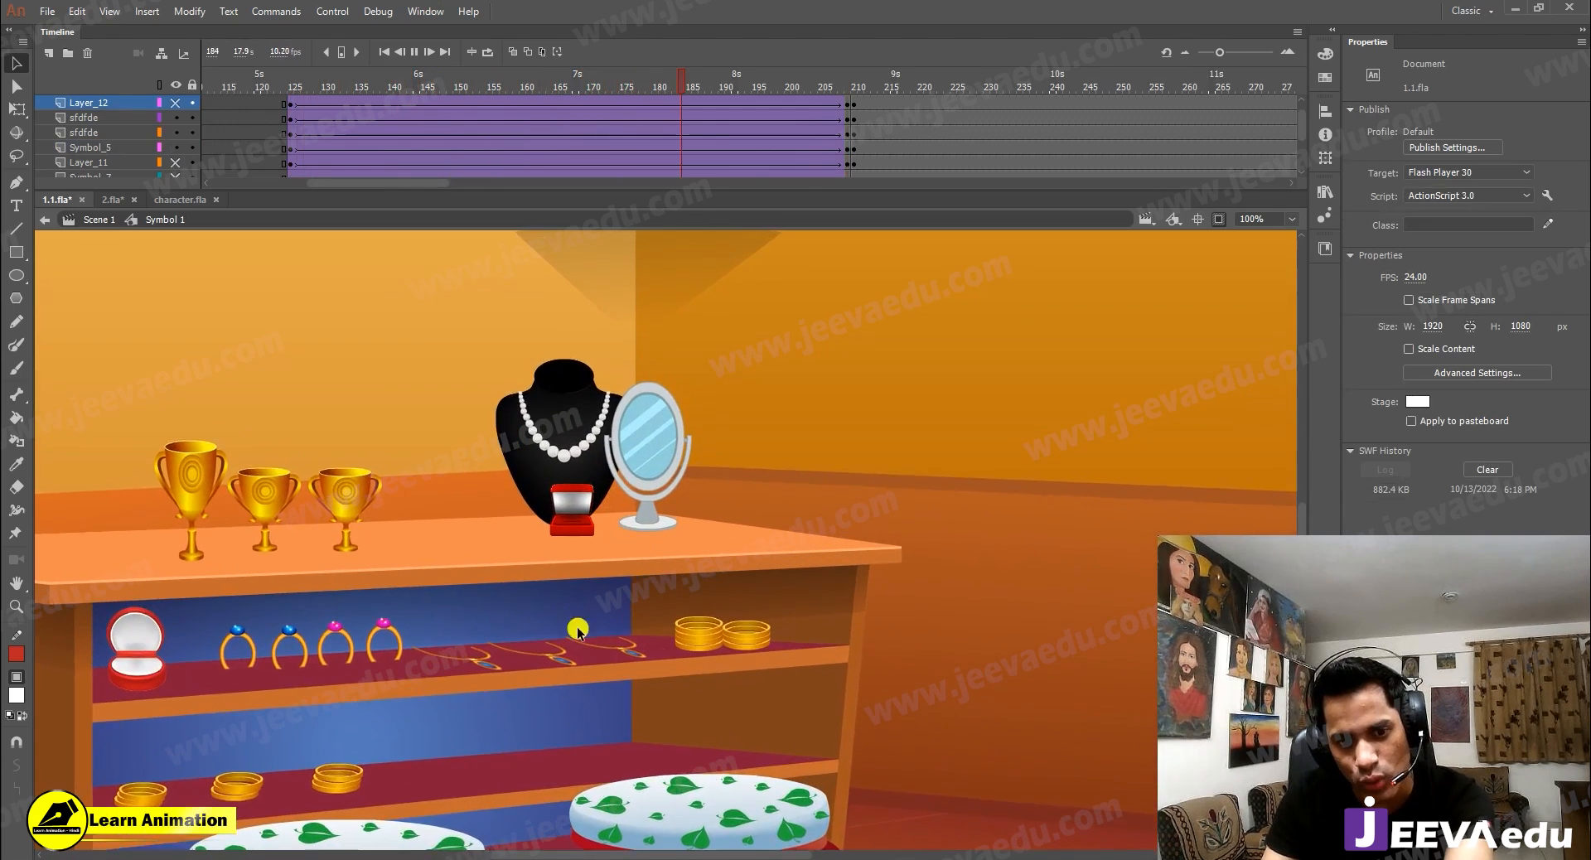
{"action": "key", "text": "Return"}
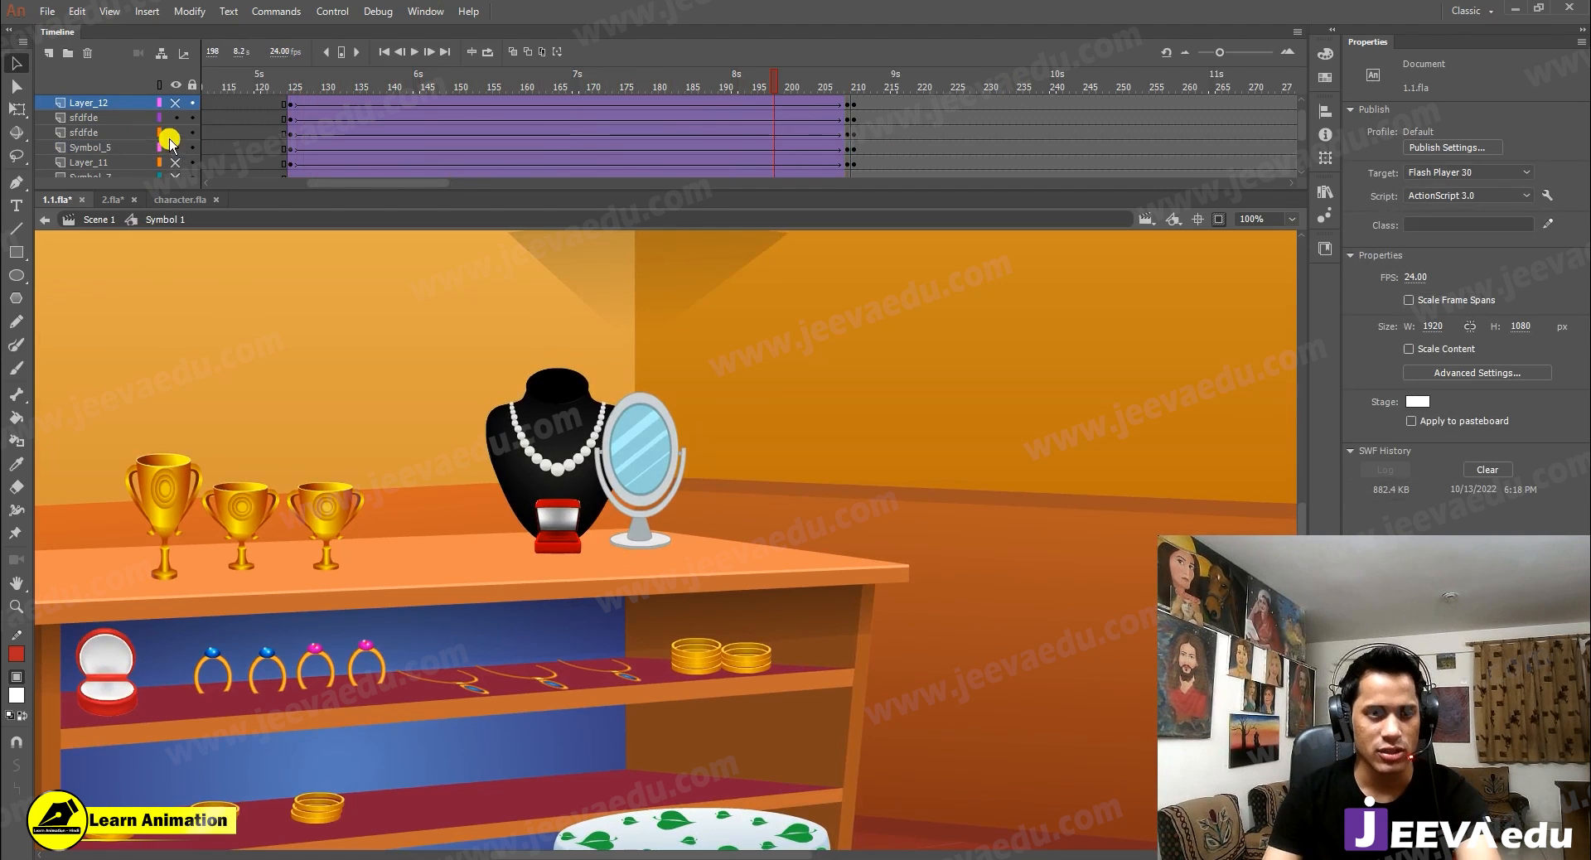
Step: Make all hidden layers of Symbol 1 visible again, including both characters and the wall decorations
{"action": "key", "text": "ctrl+z"}
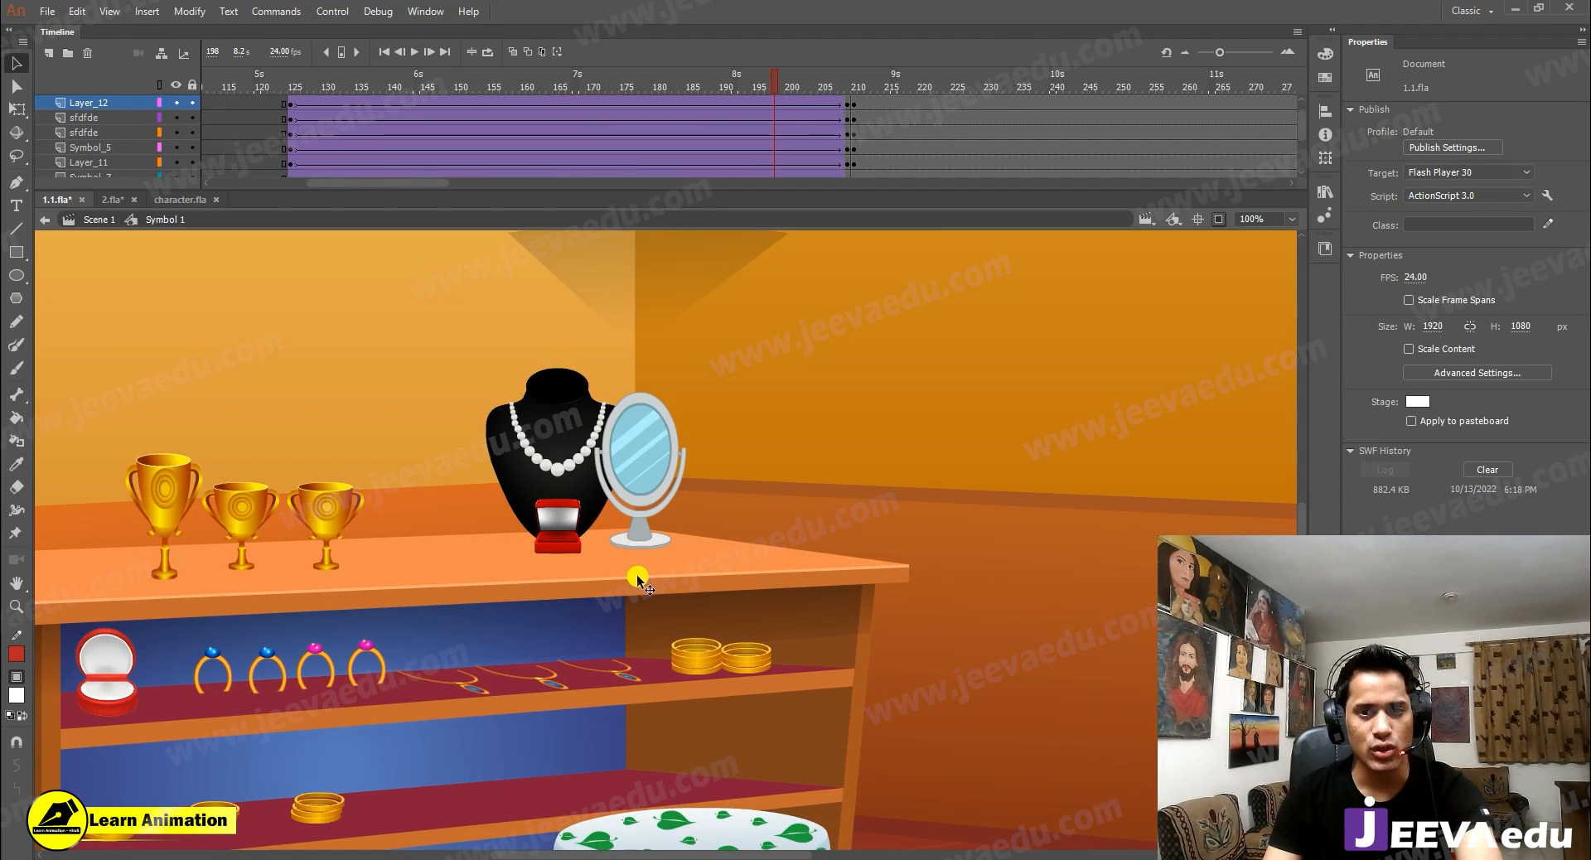
{"action": "key", "text": "z"}
{"action": "left_click", "coordinate": [672, 621], "text": "alt"}
{"action": "left_click", "coordinate": [716, 626], "text": "alt"}
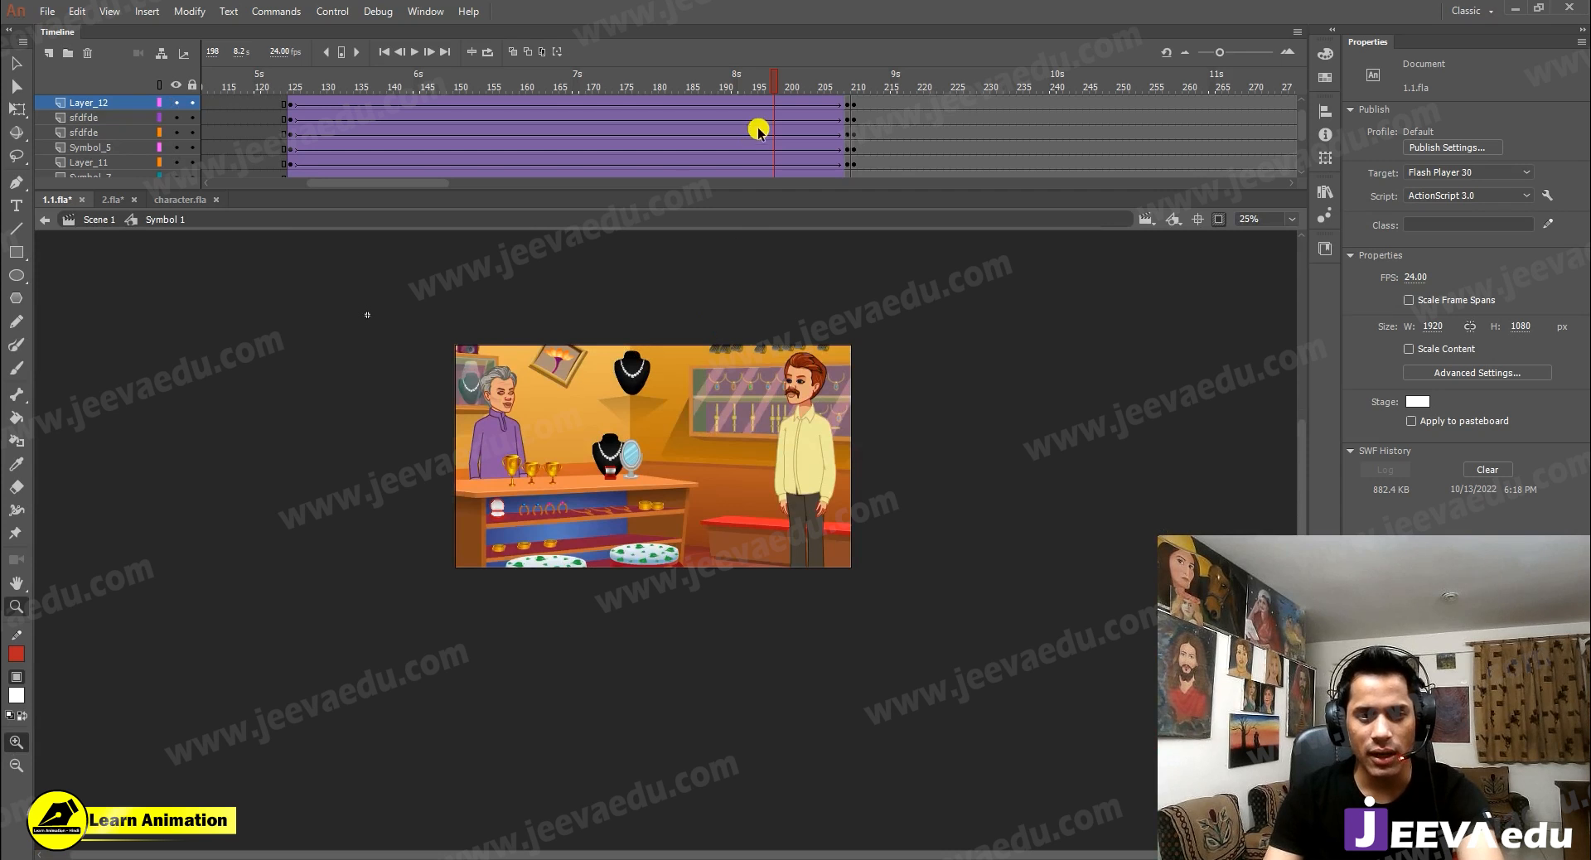
Step: Preview the complete push-in from around frame 125 through the cut to the shot that follows frame 209
{"action": "scroll", "coordinate": [758, 131], "scroll_direction": "up", "scroll_amount": 1}
{"action": "left_click_drag", "start_coordinate": [431, 124], "coordinate": [331, 112]}
{"action": "left_click", "coordinate": [649, 525]}
{"action": "left_click_drag", "start_coordinate": [667, 562], "coordinate": [656, 656]}
{"action": "left_click_drag", "start_coordinate": [340, 86], "coordinate": [848, 110]}
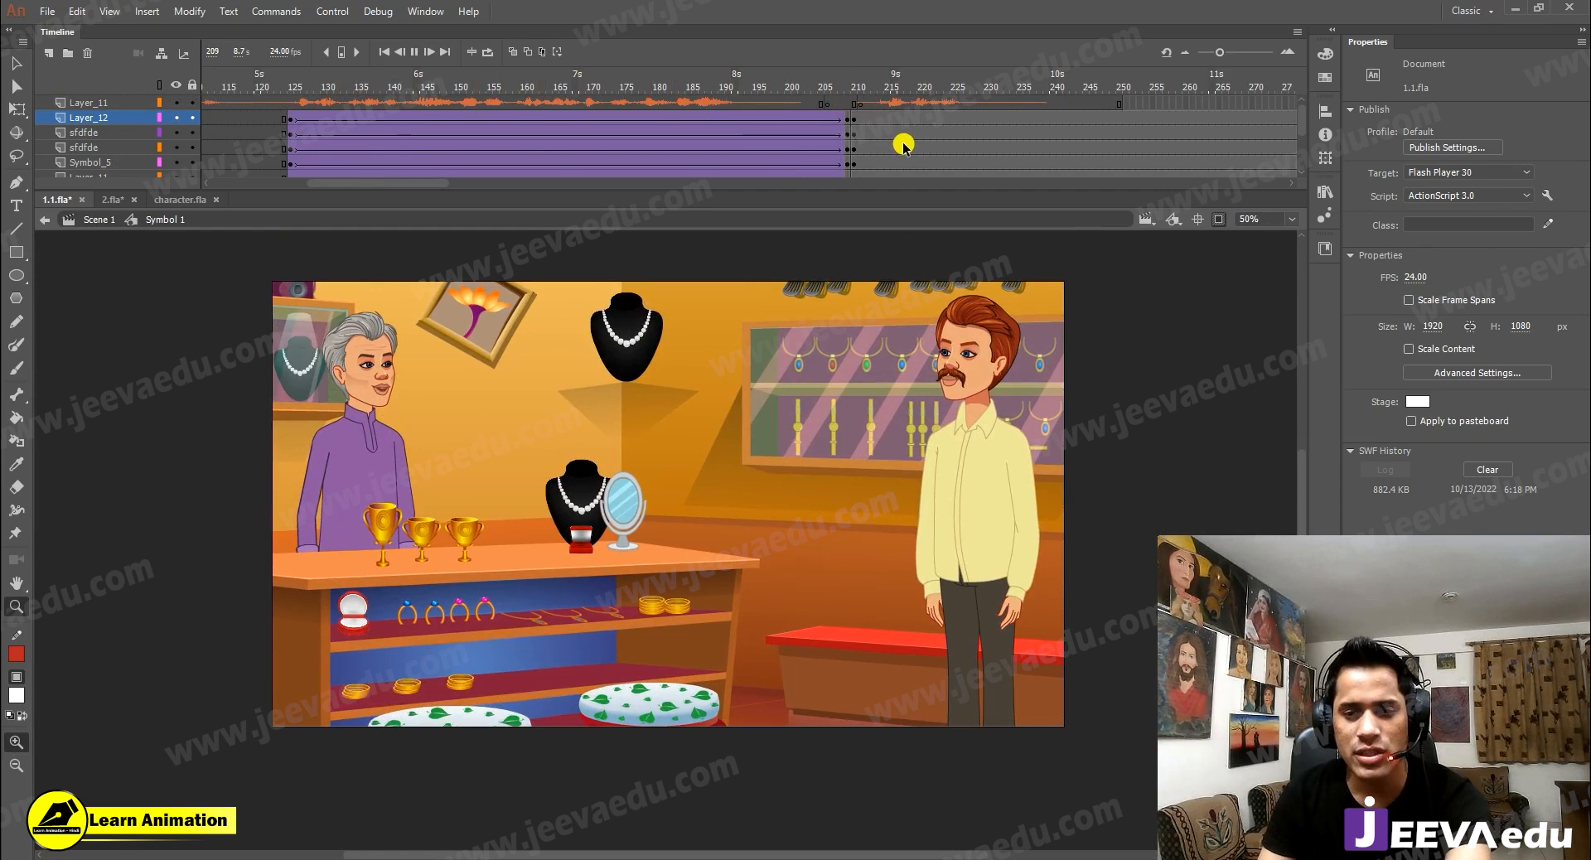
{"action": "key", "text": "Return"}
{"action": "left_click", "coordinate": [875, 119]}
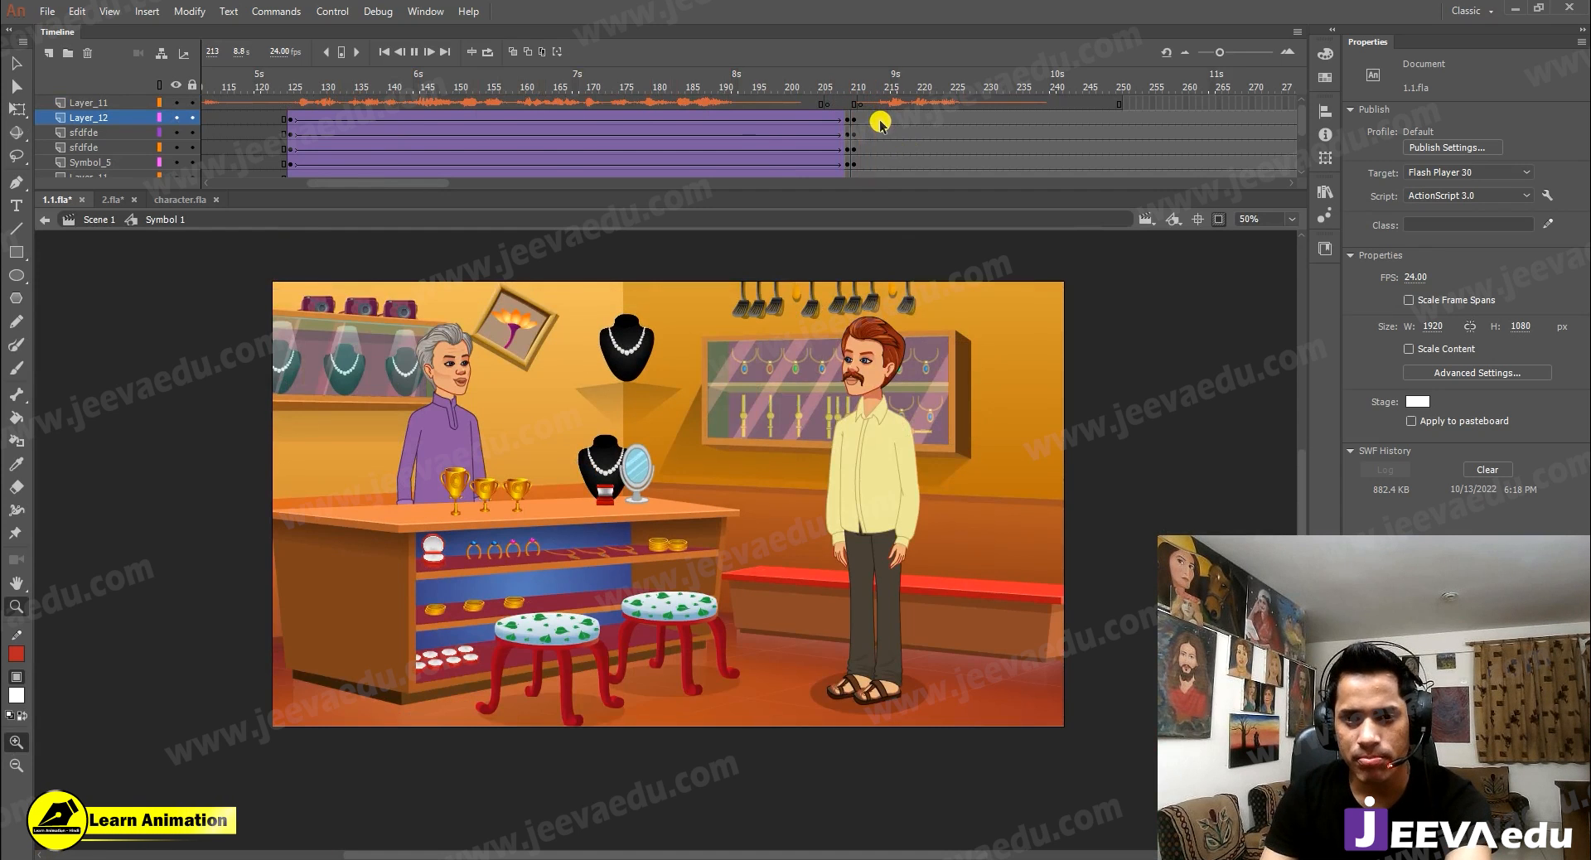
{"action": "left_click", "coordinate": [872, 133]}
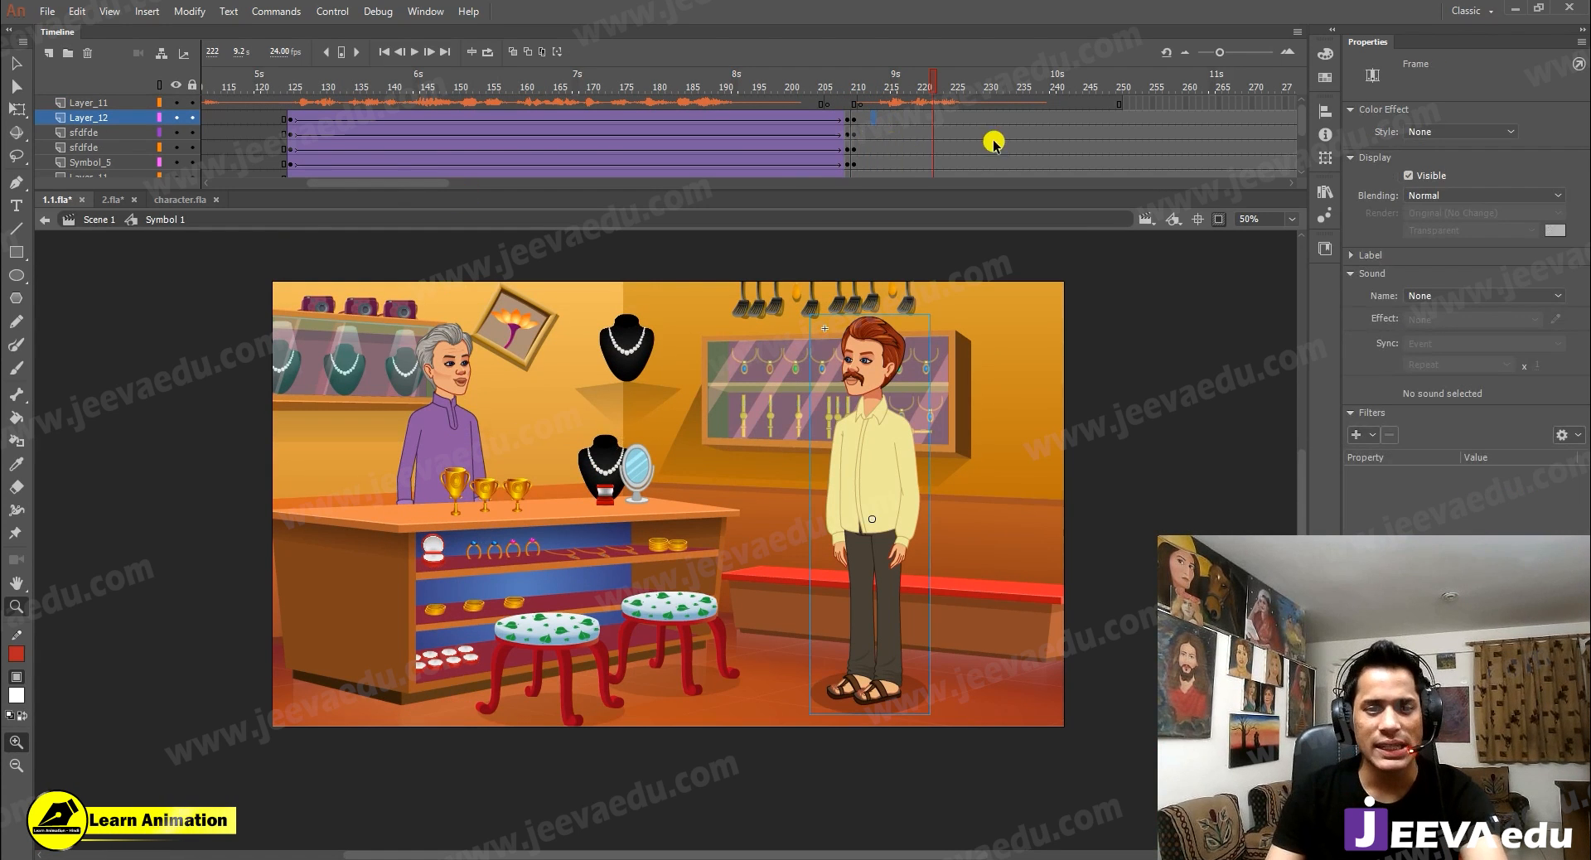
Step: Clear the existing artwork from frame 210 on all of Symbol 1's artwork layers
{"action": "left_click", "coordinate": [866, 132]}
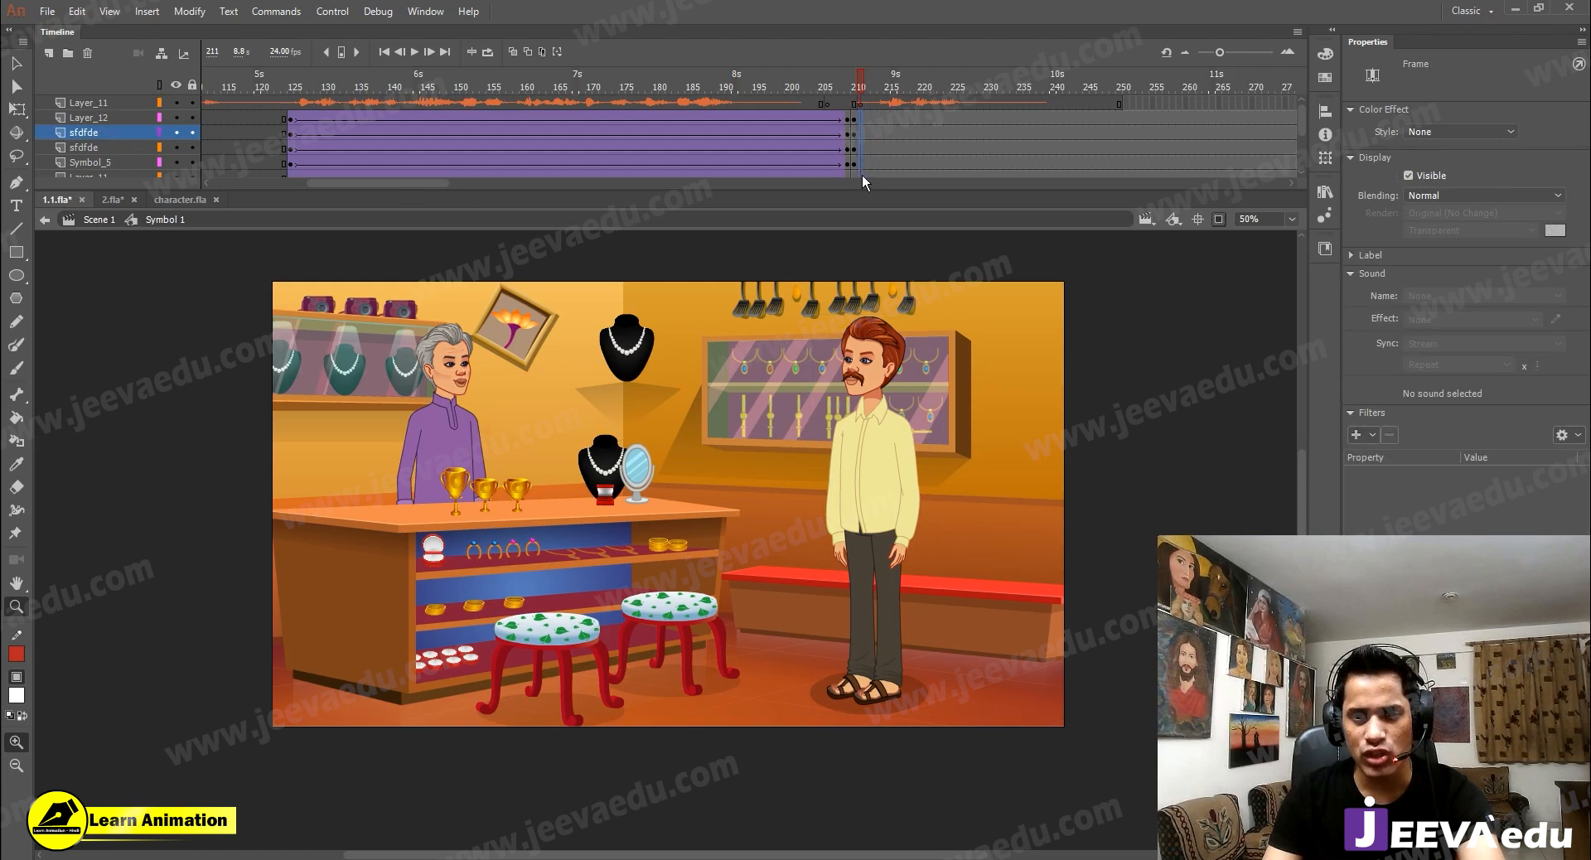
{"action": "scroll", "coordinate": [861, 176], "scroll_direction": "down", "scroll_amount": 2}
{"action": "scroll", "coordinate": [870, 133], "scroll_direction": "up", "scroll_amount": 2}
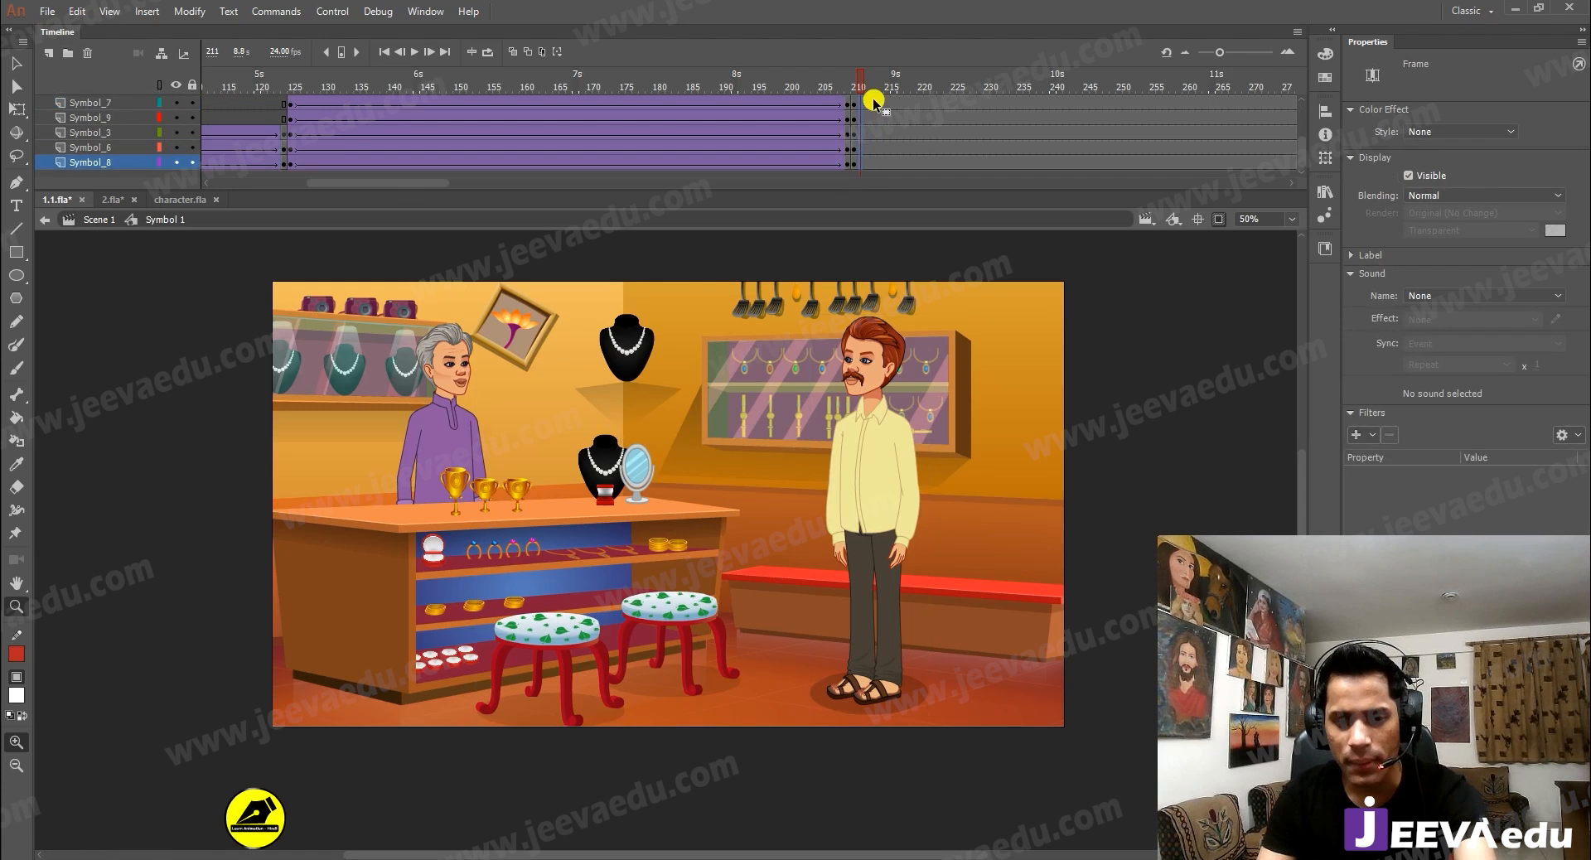
{"action": "left_click", "coordinate": [870, 108]}
{"action": "scroll", "coordinate": [865, 112], "scroll_direction": "up", "scroll_amount": 2}
{"action": "left_click", "coordinate": [861, 142]}
{"action": "left_click", "coordinate": [864, 148]}
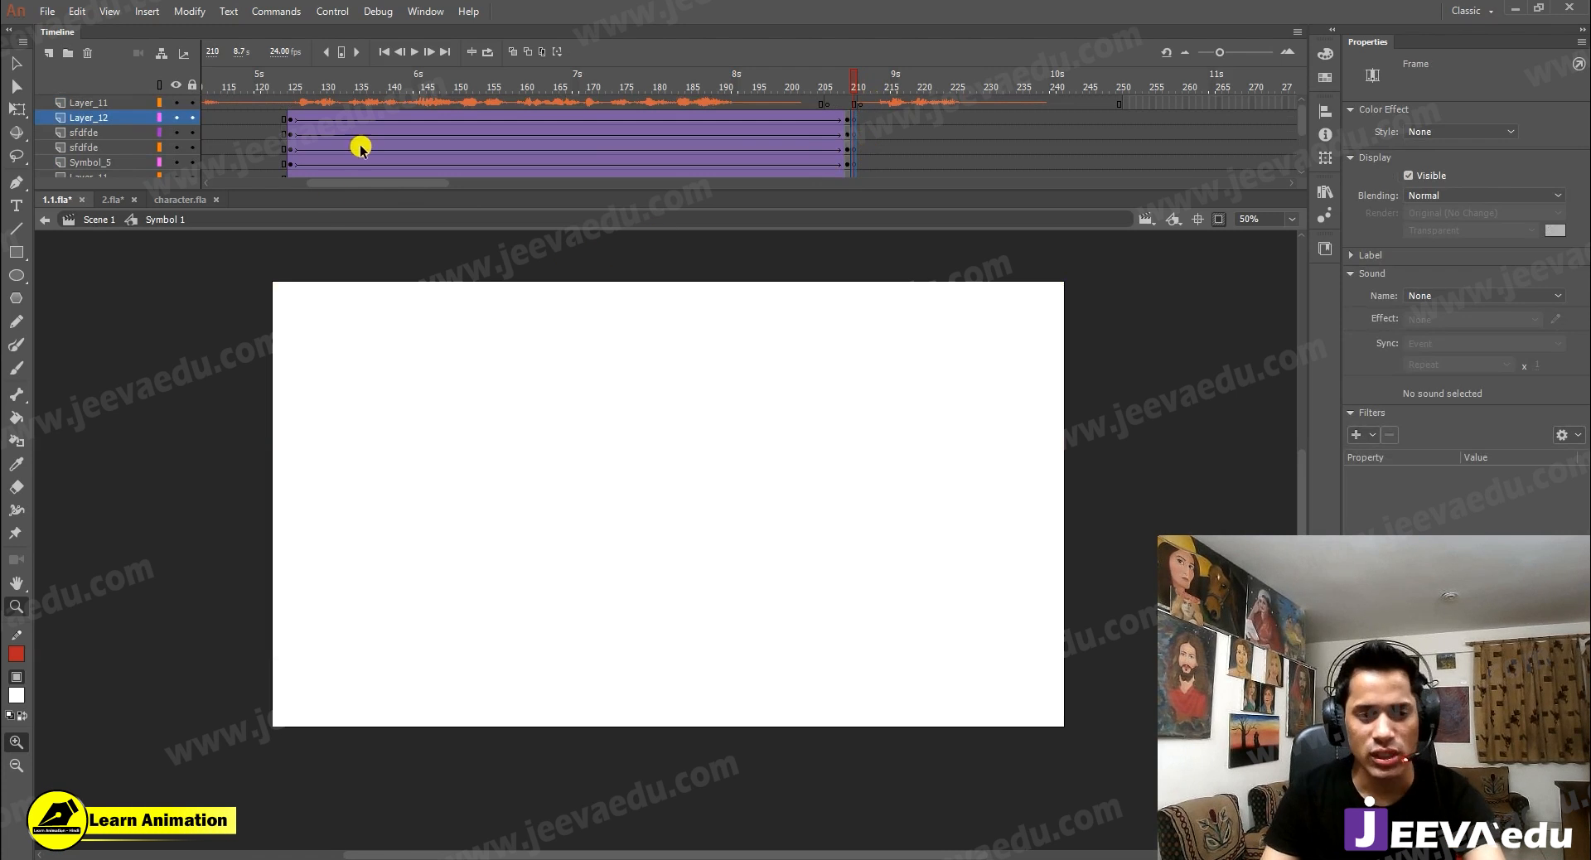
Step: Copy the frame 1 keyframes of all artwork layers and place them at frame 210
{"action": "left_click_drag", "start_coordinate": [380, 182], "coordinate": [164, 186]}
{"action": "scroll", "coordinate": [221, 116], "scroll_direction": "down", "scroll_amount": 3}
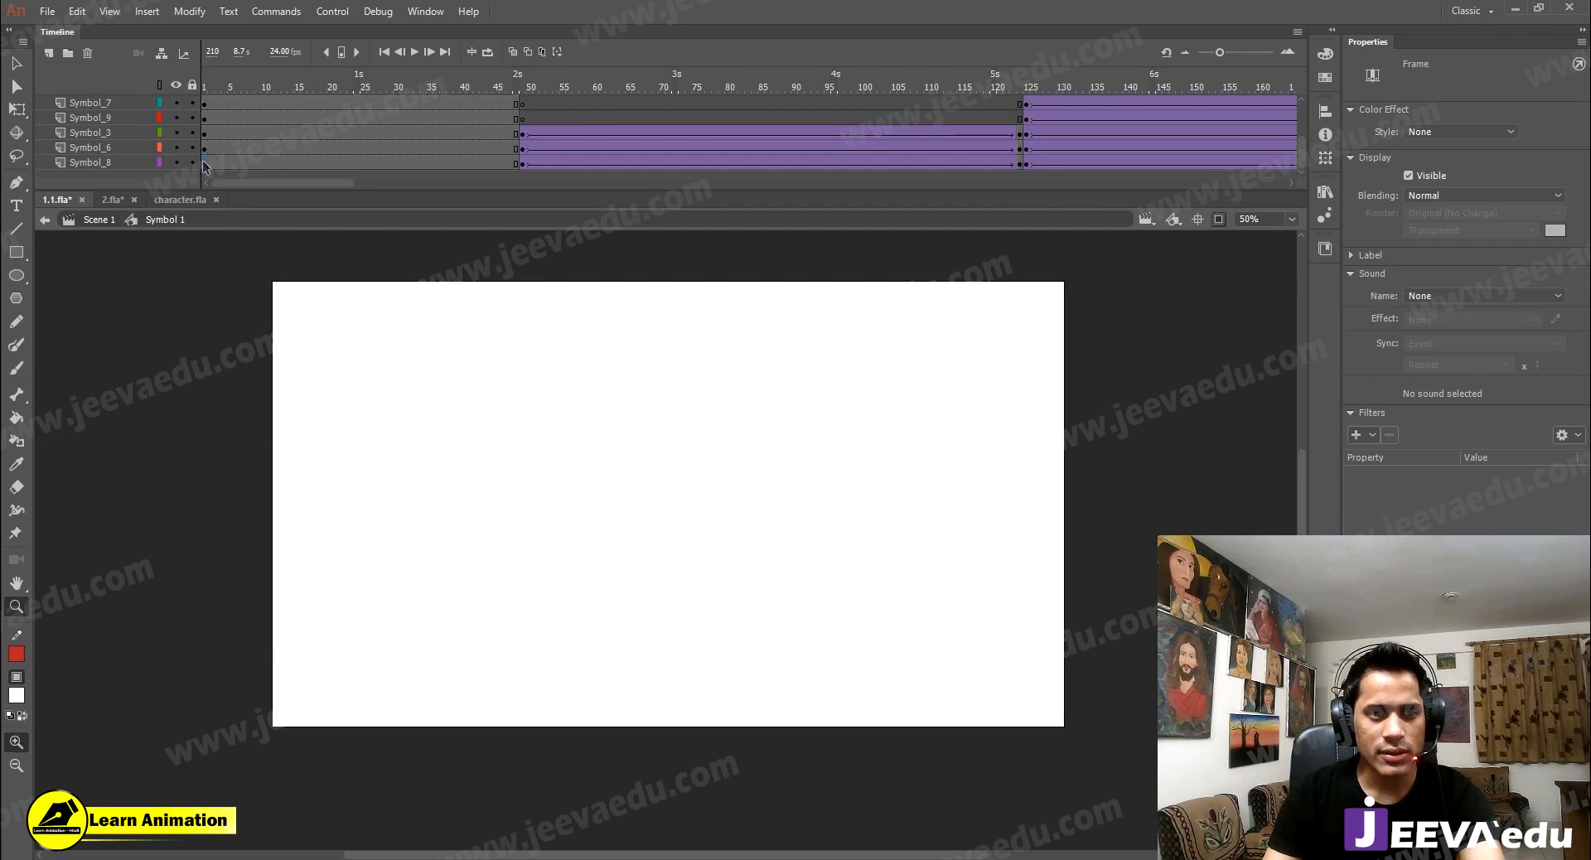
{"action": "scroll", "coordinate": [203, 124], "scroll_direction": "up", "scroll_amount": 4}
{"action": "left_click", "coordinate": [205, 118]}
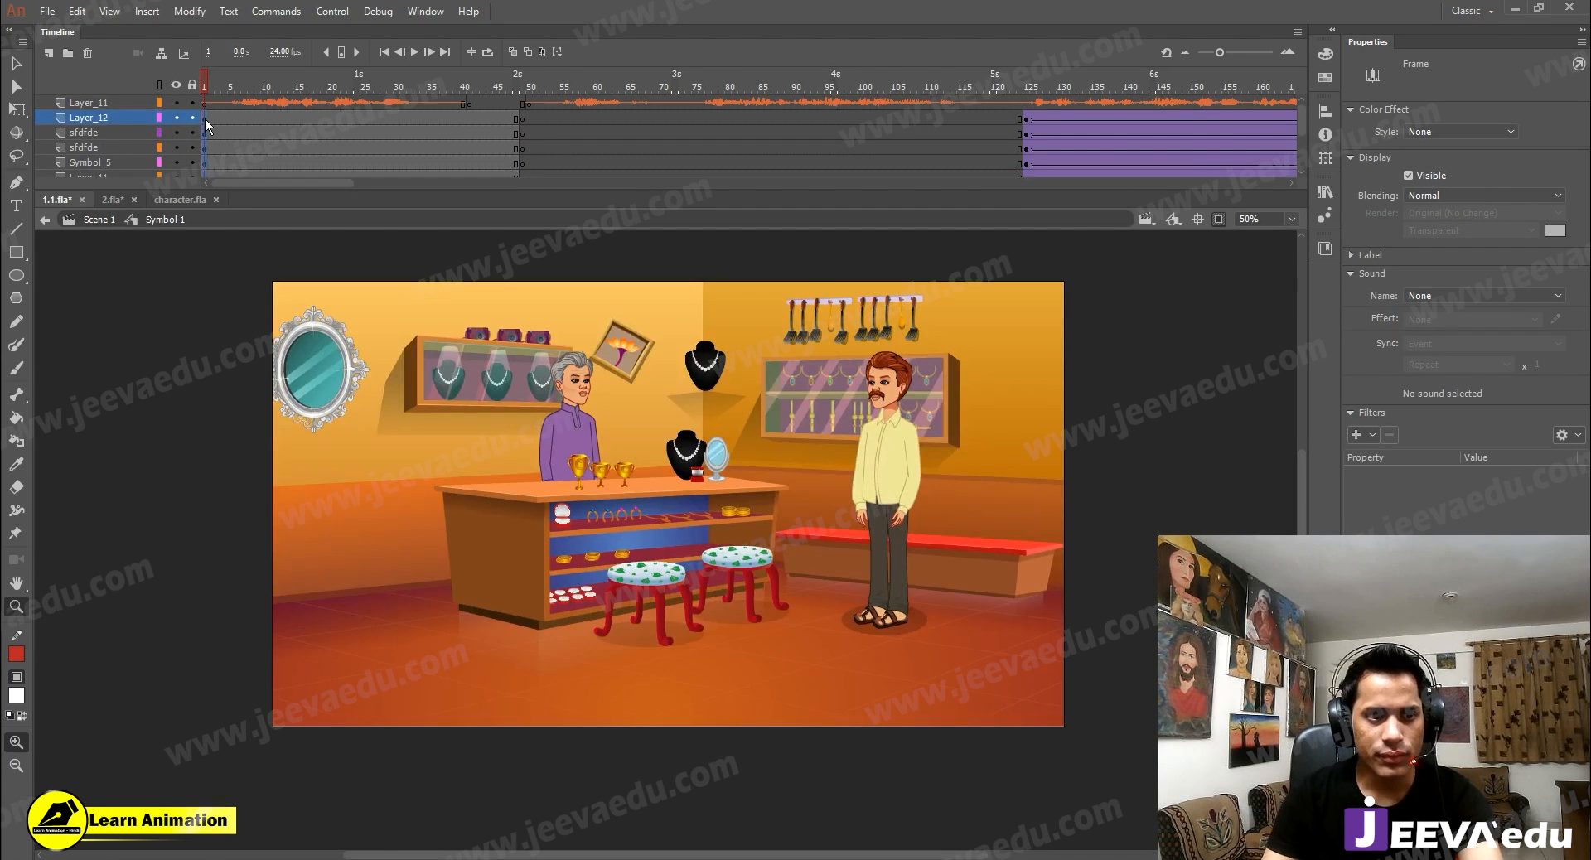
{"action": "left_click_drag", "start_coordinate": [205, 118], "coordinate": [1129, 159]}
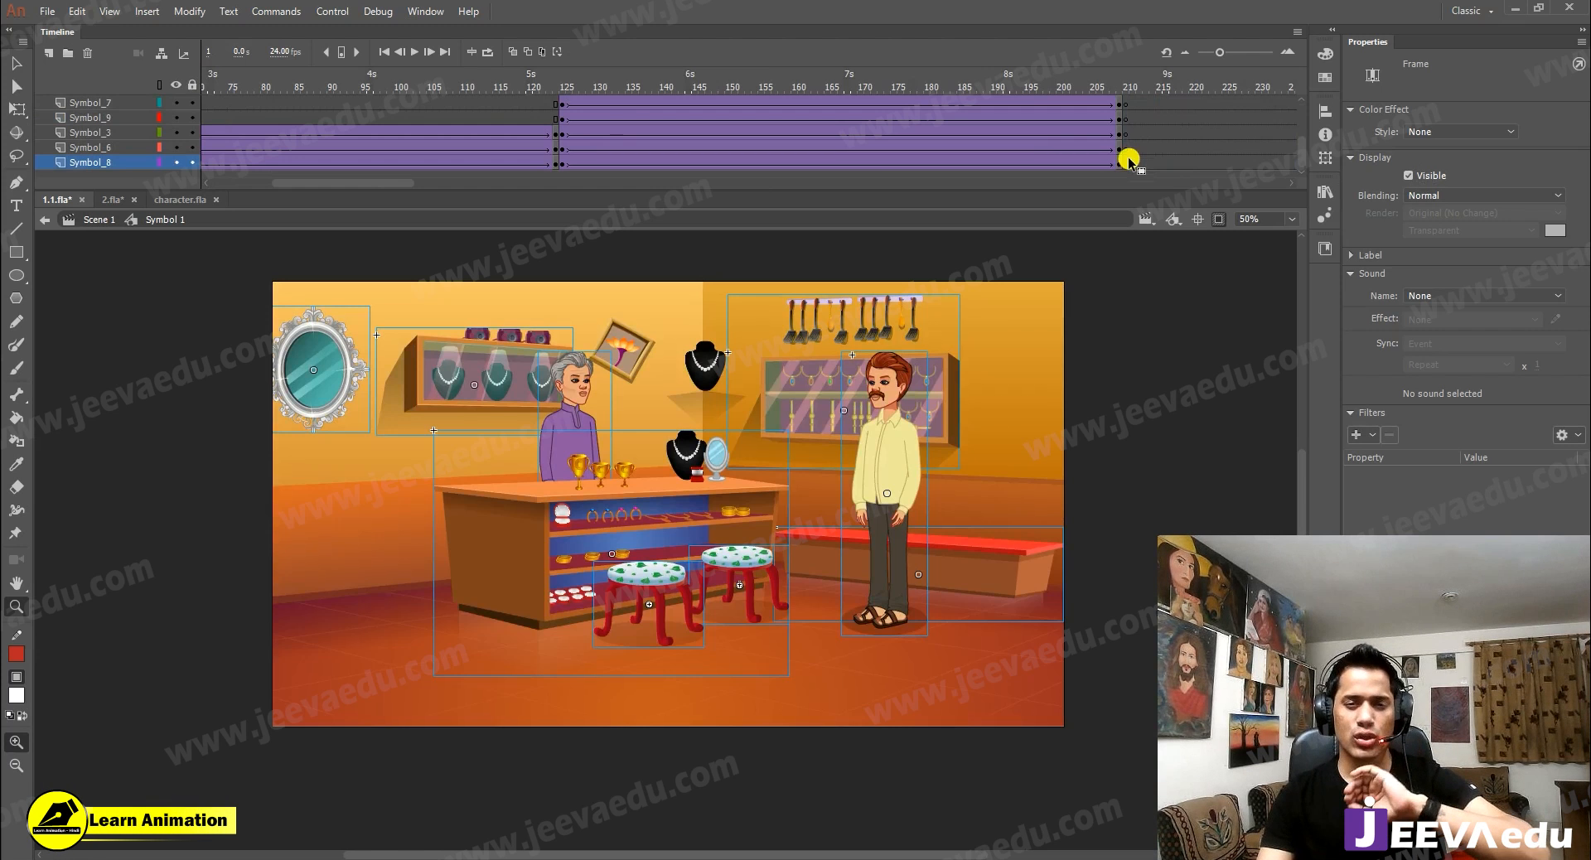
{"action": "left_click_drag", "start_coordinate": [1128, 159], "coordinate": [1129, 158]}
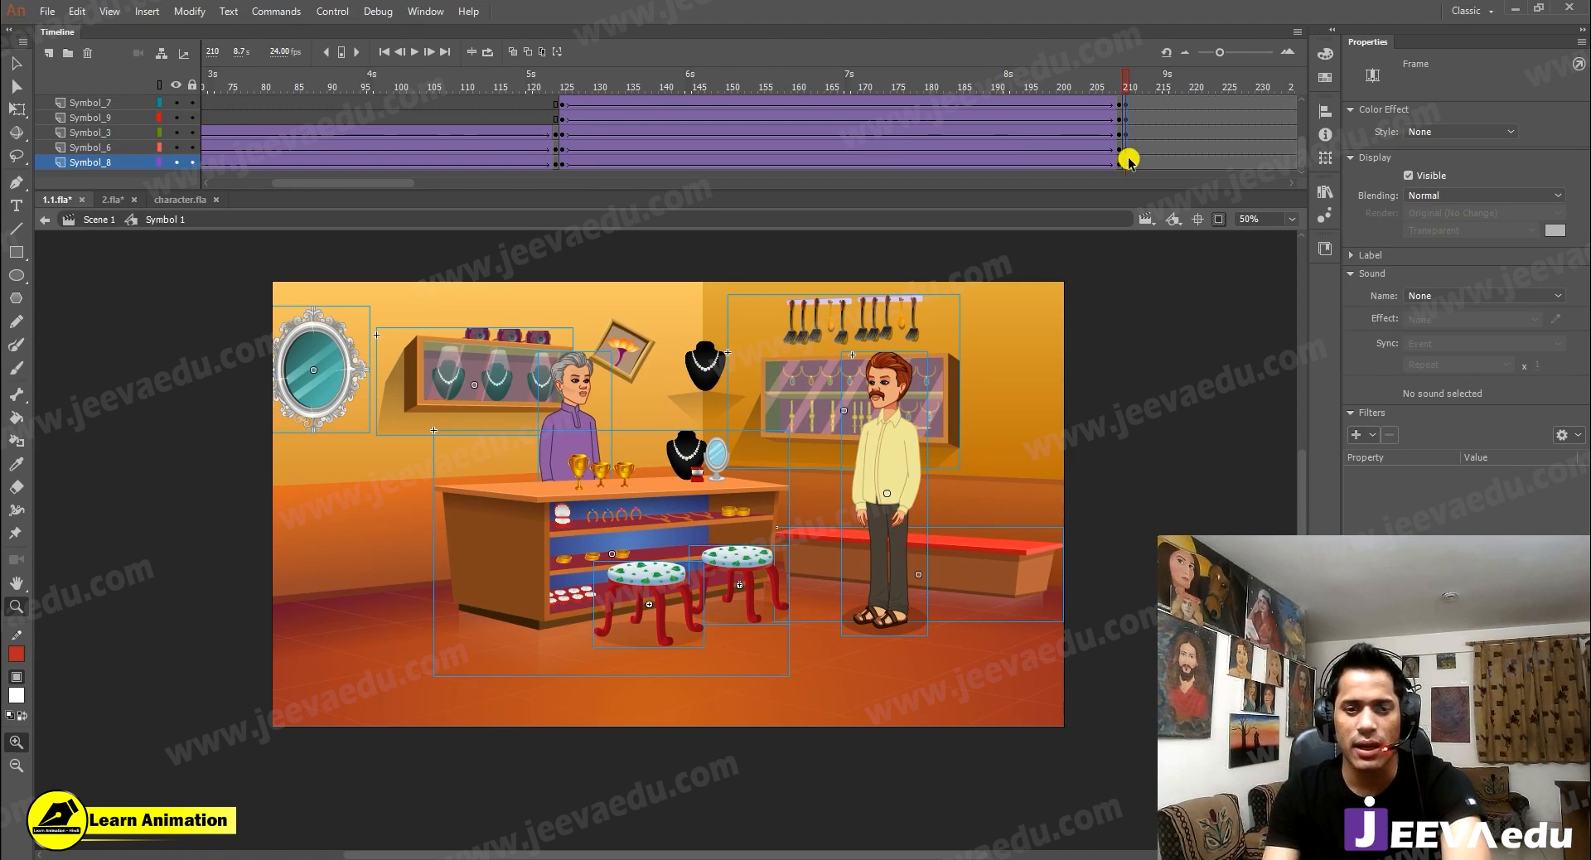
Step: In the shot starting at frame 210, delete the standing customer, both stools, the red bench, the bracelet showcase with hanging utensils, and the oval wall mirror
{"action": "left_click", "coordinate": [1179, 133]}
{"action": "key", "text": "v"}
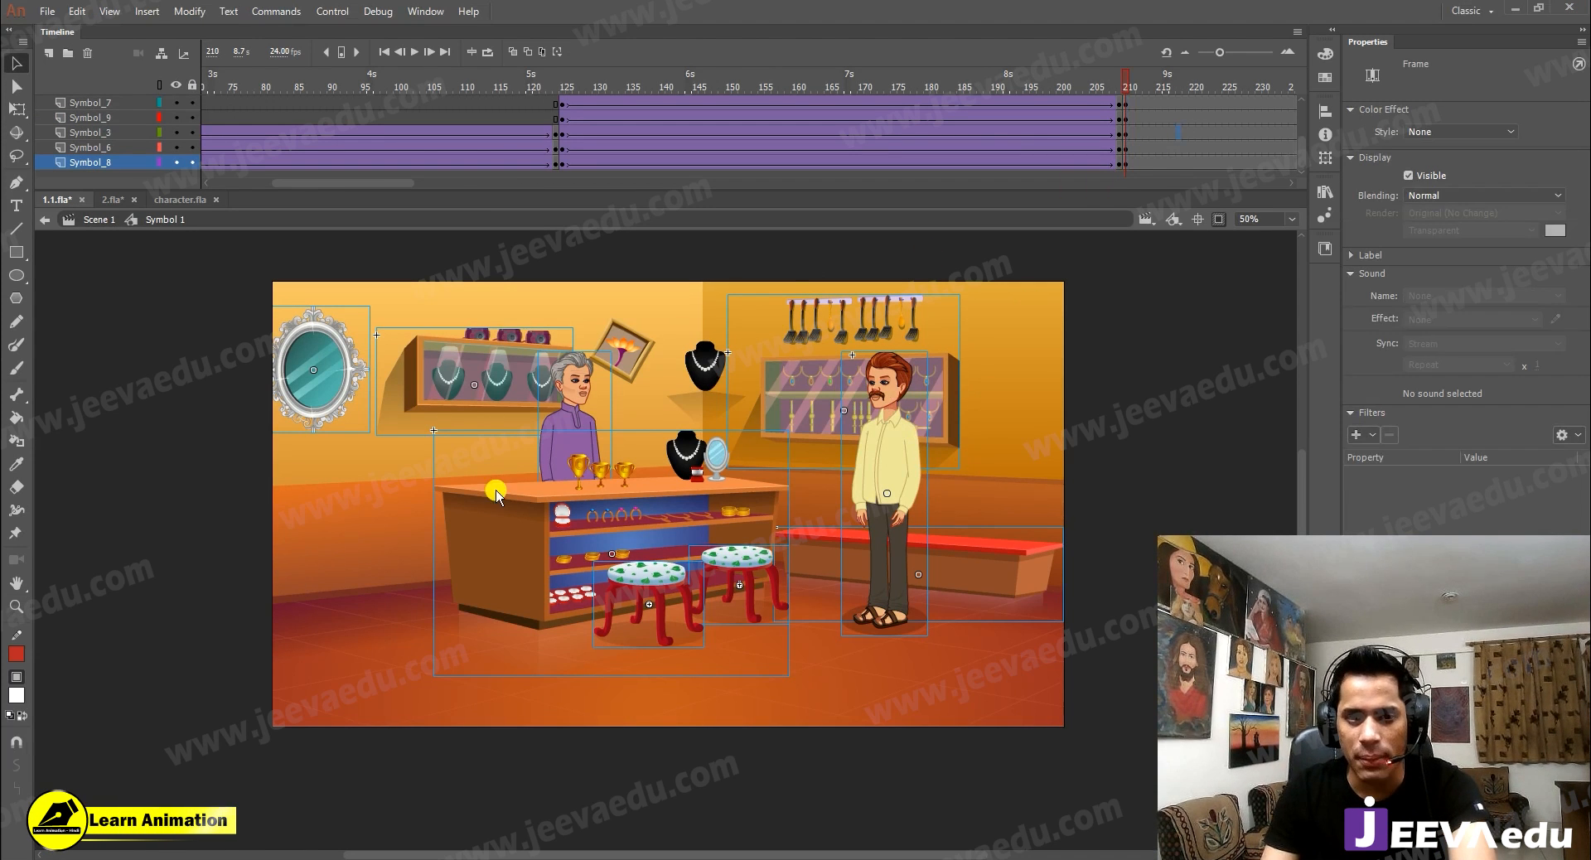
{"action": "left_click", "coordinate": [896, 472]}
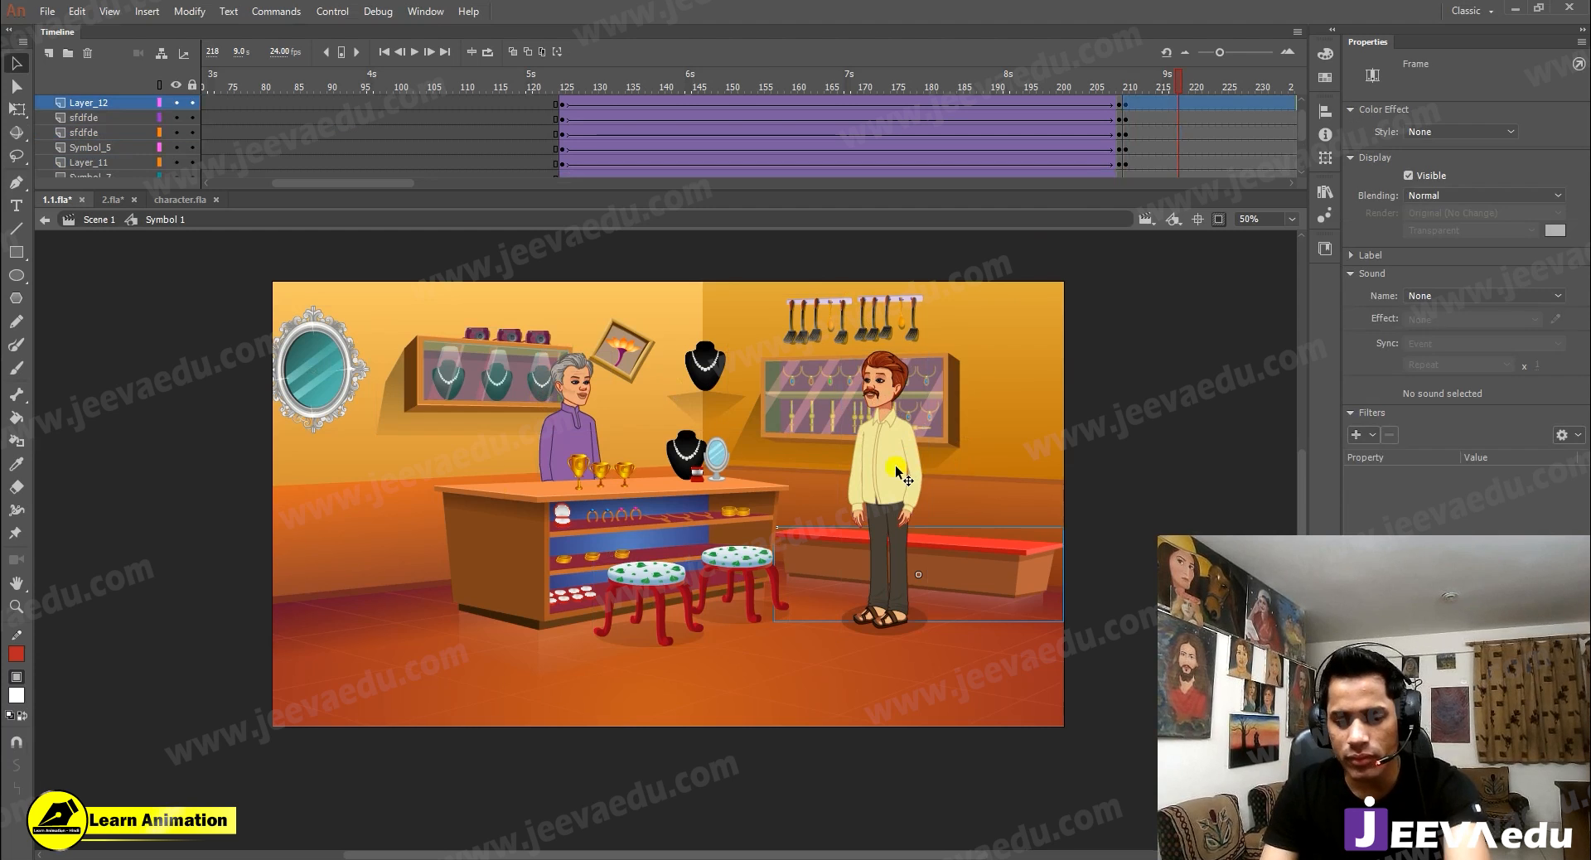
{"action": "key", "text": "Delete"}
{"action": "left_click", "coordinate": [629, 604]}
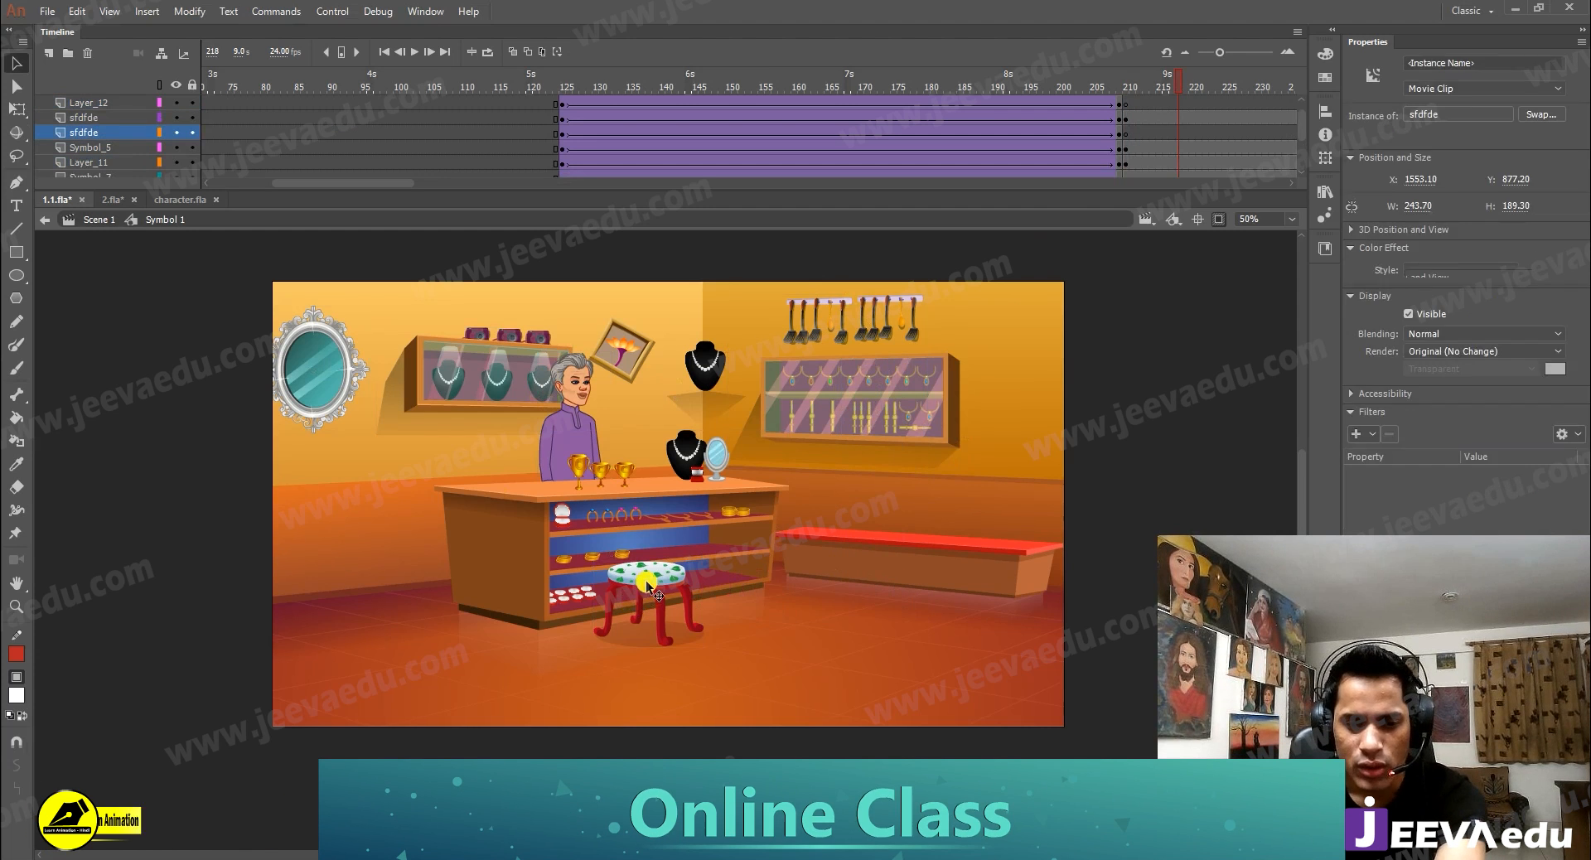
{"action": "left_click", "coordinate": [893, 550]}
{"action": "key", "text": "Delete"}
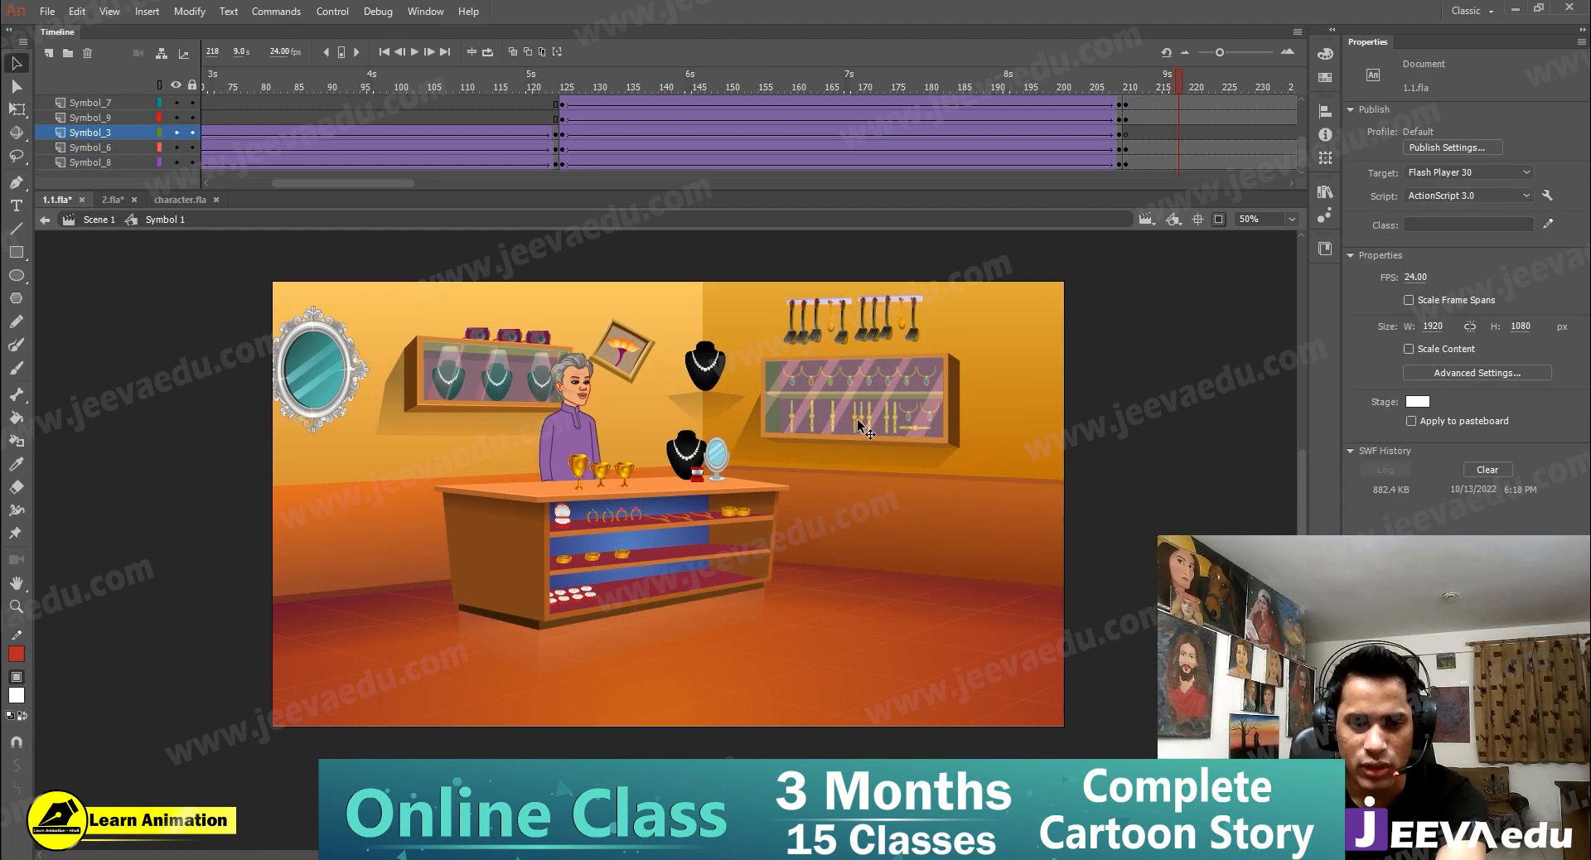
{"action": "left_click", "coordinate": [445, 440]}
{"action": "left_click", "coordinate": [390, 396]}
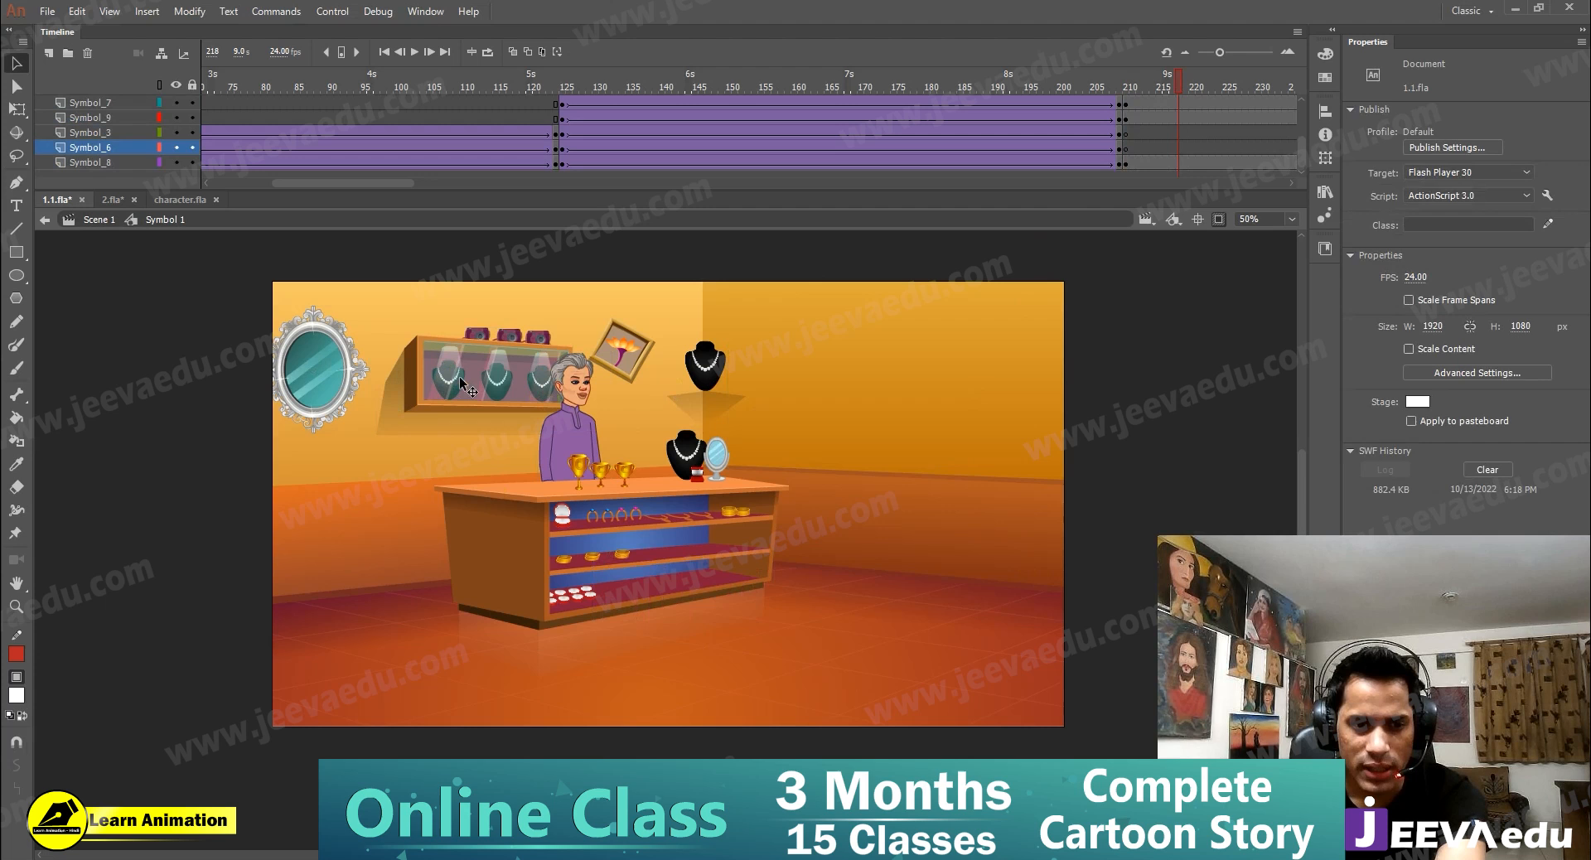
{"action": "left_click", "coordinate": [303, 389]}
{"action": "key", "text": "Delete"}
Step: Select the remaining artwork on all layers around frame 219 and scale it up by 150% three times
{"action": "scroll", "coordinate": [1161, 136], "scroll_direction": "up", "scroll_amount": 5}
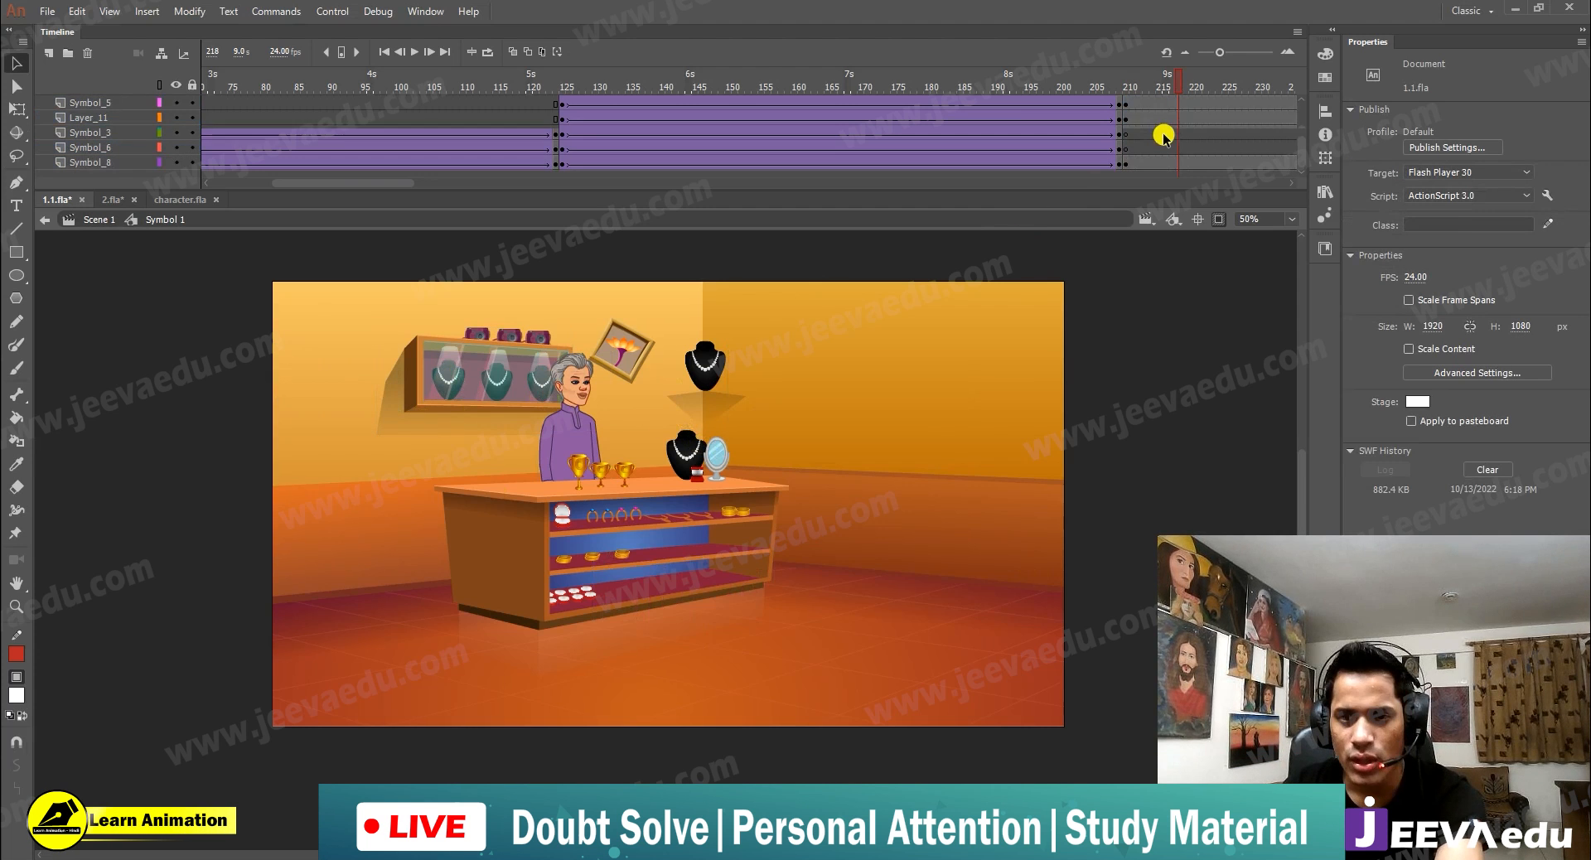
{"action": "left_click_drag", "start_coordinate": [1160, 118], "coordinate": [1183, 331]}
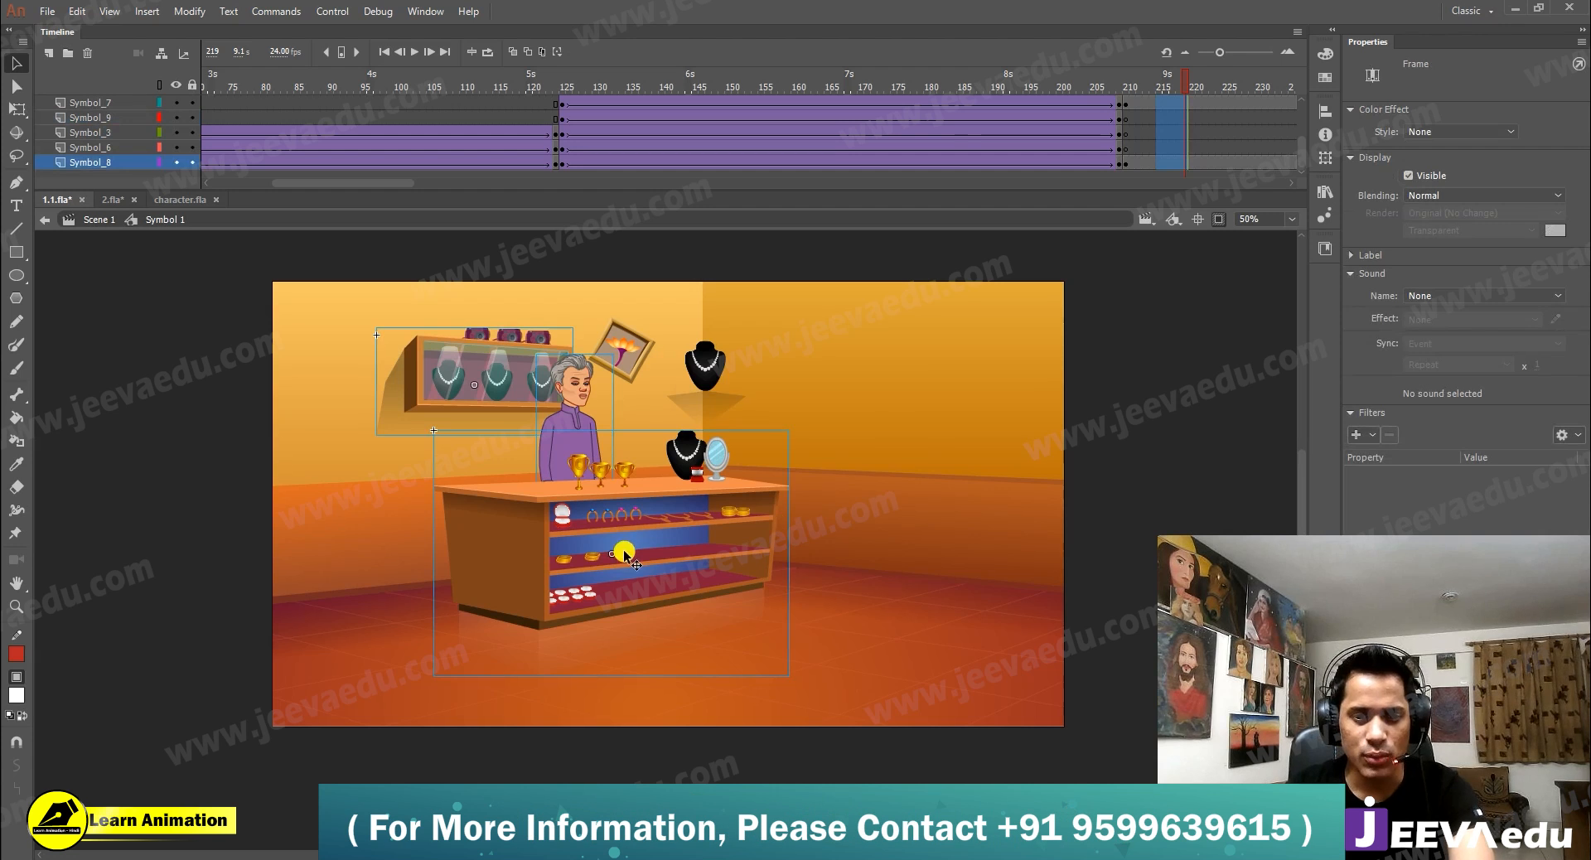
{"action": "key", "text": "ctrl+alt+s"}
{"action": "type", "text": "1"}
{"action": "key", "text": "Return"}
{"action": "key", "text": "ctrl+alt+s"}
{"action": "key", "text": "Return"}
{"action": "key", "text": "ctrl+alt+s"}
{"action": "key", "text": "Return"}
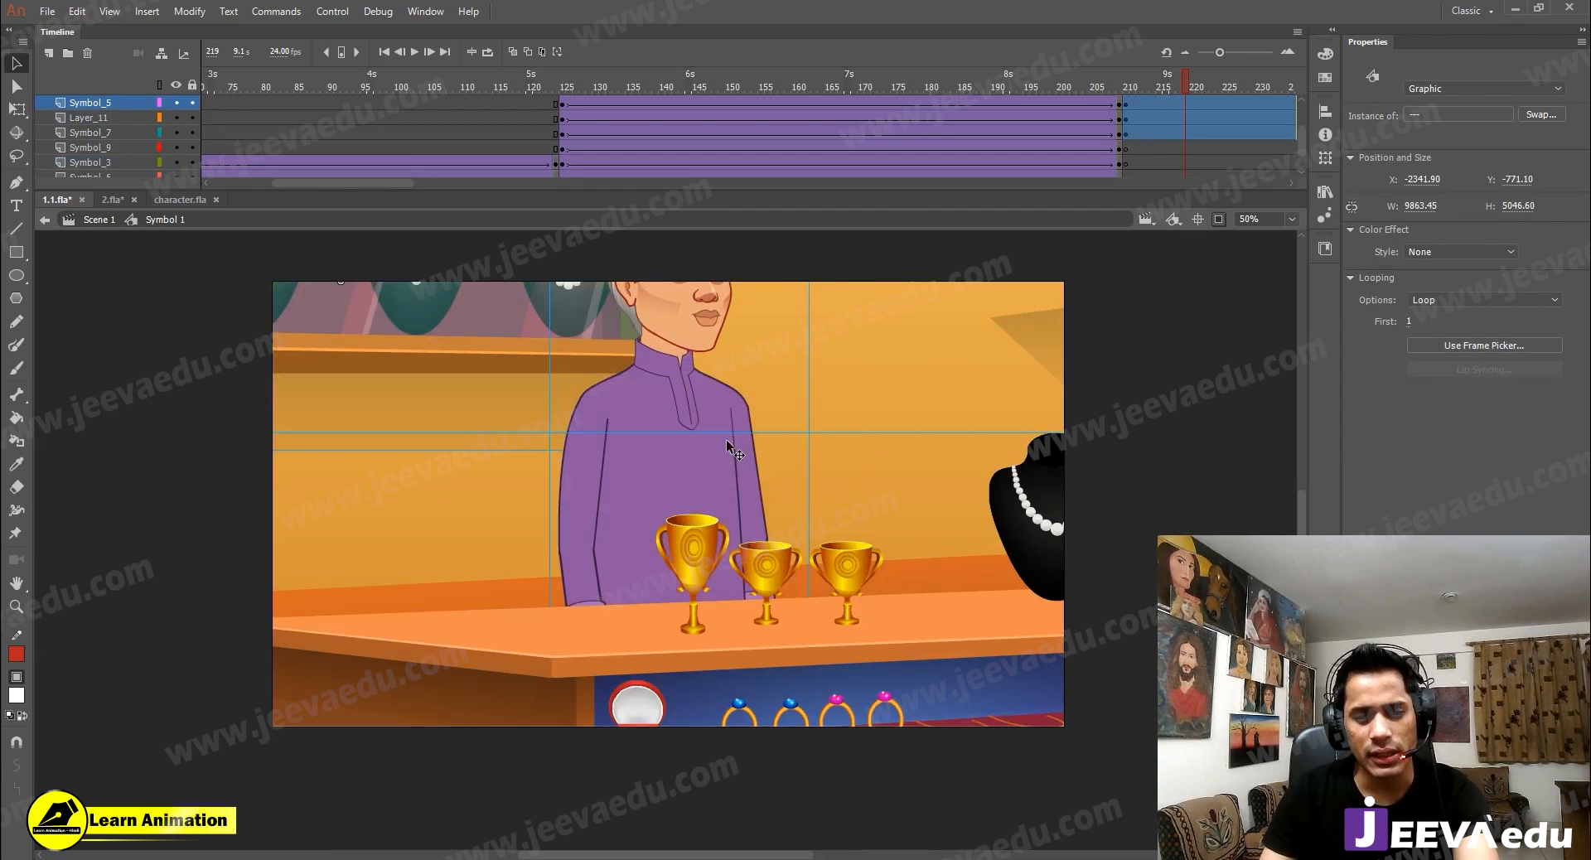
Step: Scale the selected close-up artwork up by 150%, reduce it slightly, and position it so the shopkeeper's head and chest fill the stage
{"action": "left_click_drag", "start_coordinate": [755, 634], "coordinate": [718, 570]}
{"action": "key", "text": "ctrl+alt+s"}
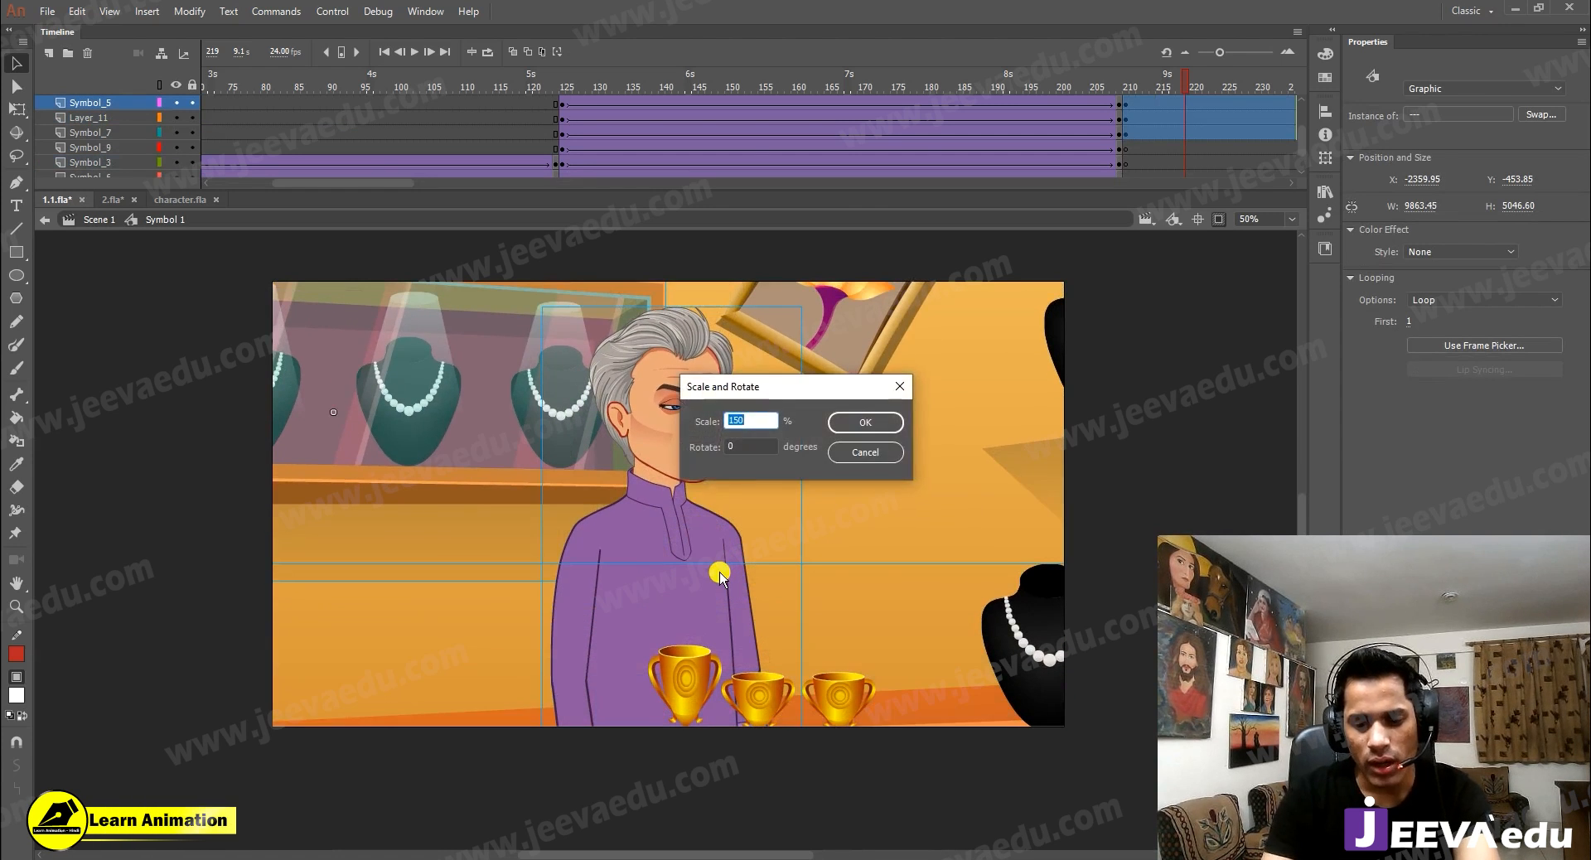
{"action": "key", "text": "Return"}
{"action": "left_click_drag", "start_coordinate": [599, 473], "coordinate": [820, 694]}
{"action": "left_click_drag", "start_coordinate": [634, 451], "coordinate": [654, 580]}
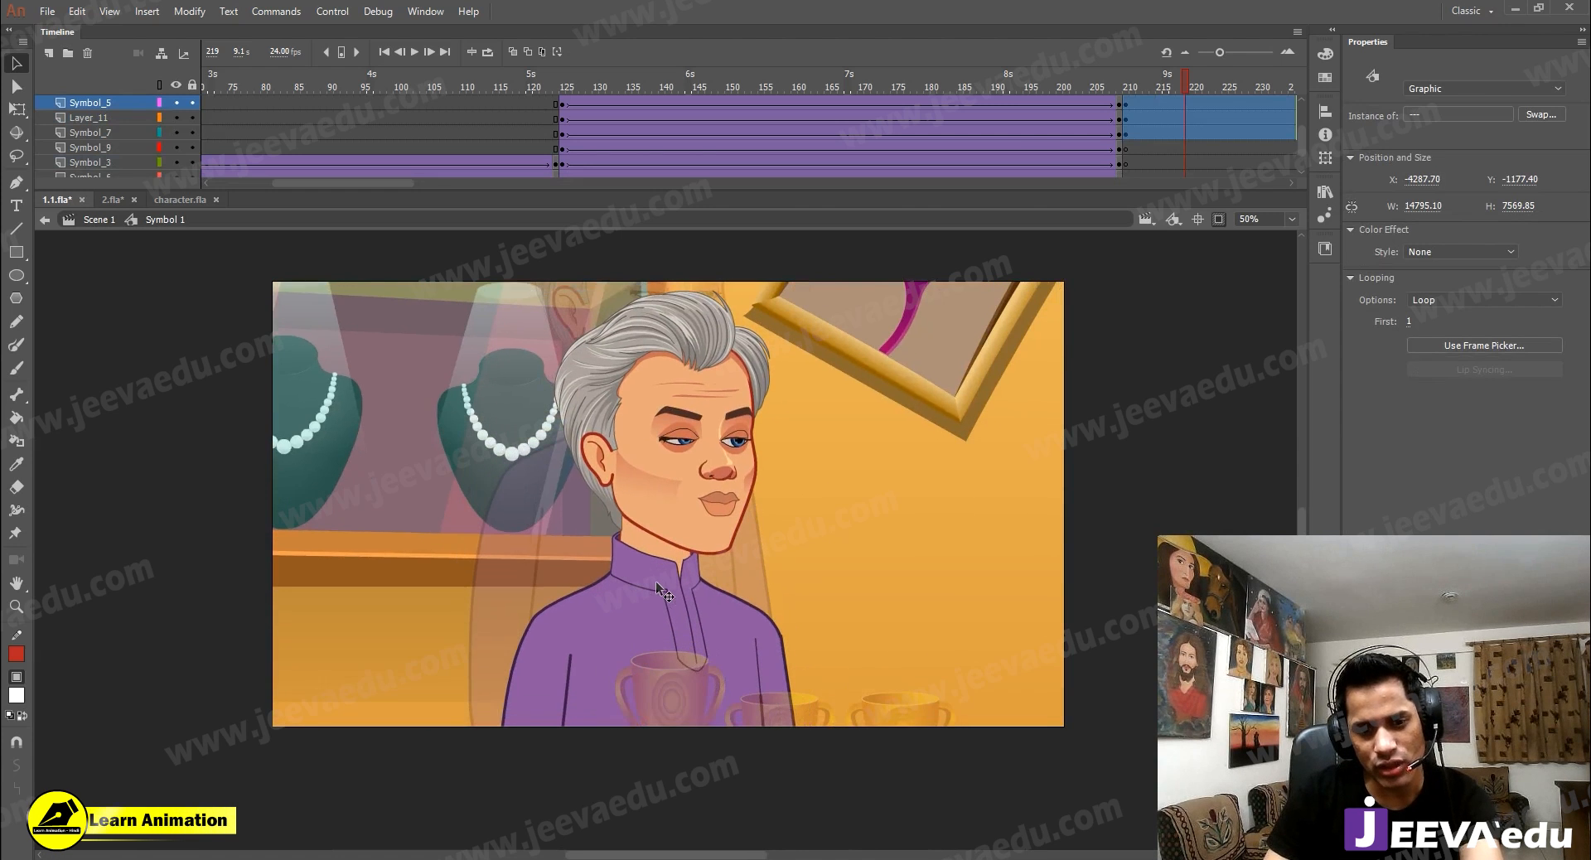
{"action": "key", "text": "ctrl+alt+s"}
{"action": "key", "text": "Return"}
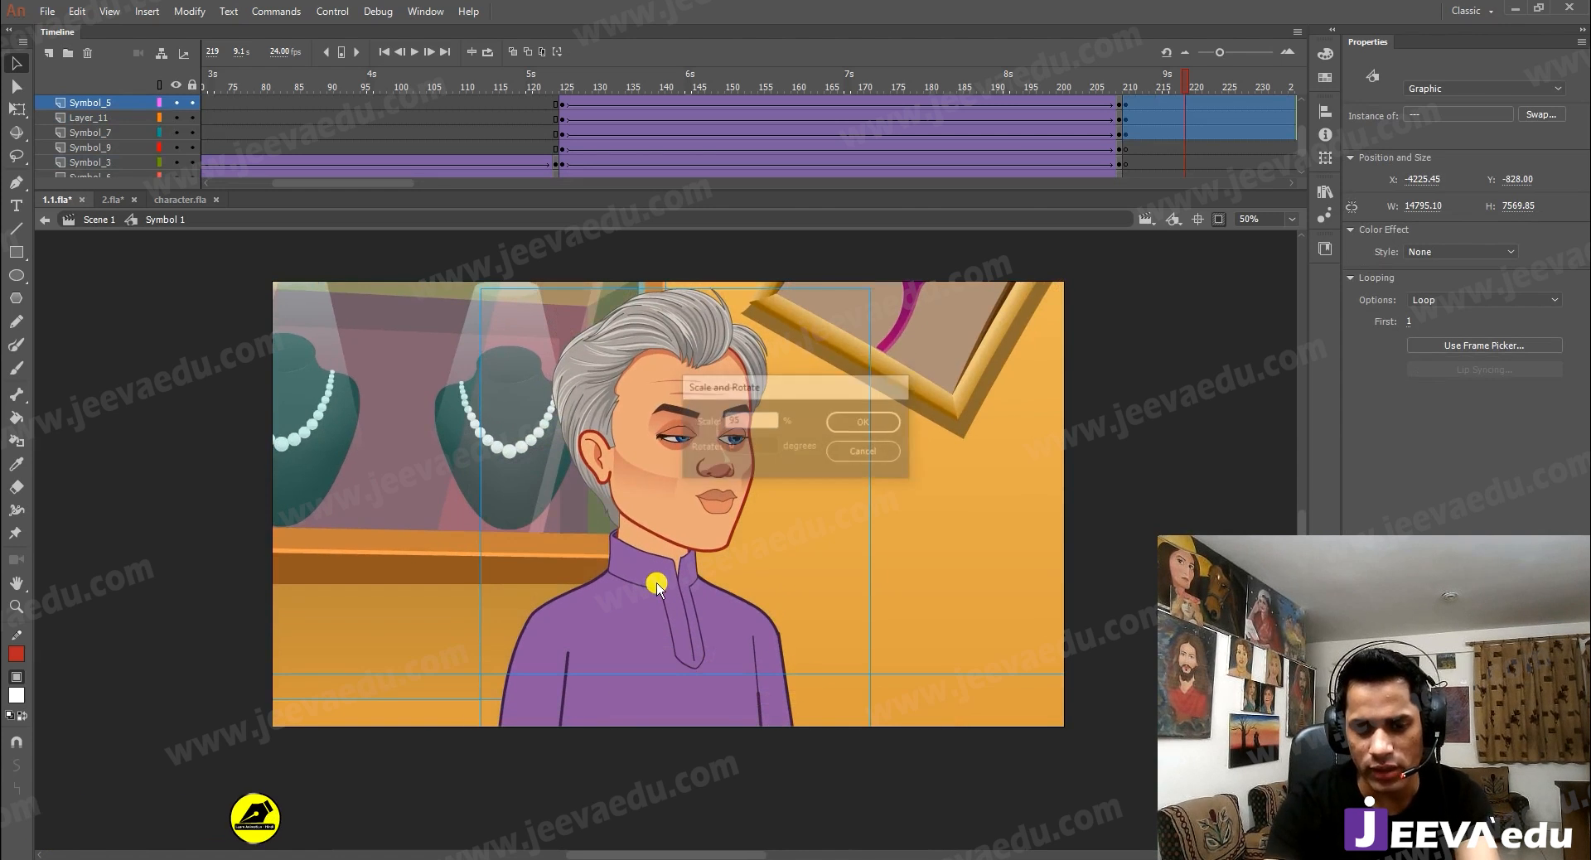
{"action": "key", "text": "Return"}
{"action": "left_click_drag", "start_coordinate": [668, 583], "coordinate": [599, 475]}
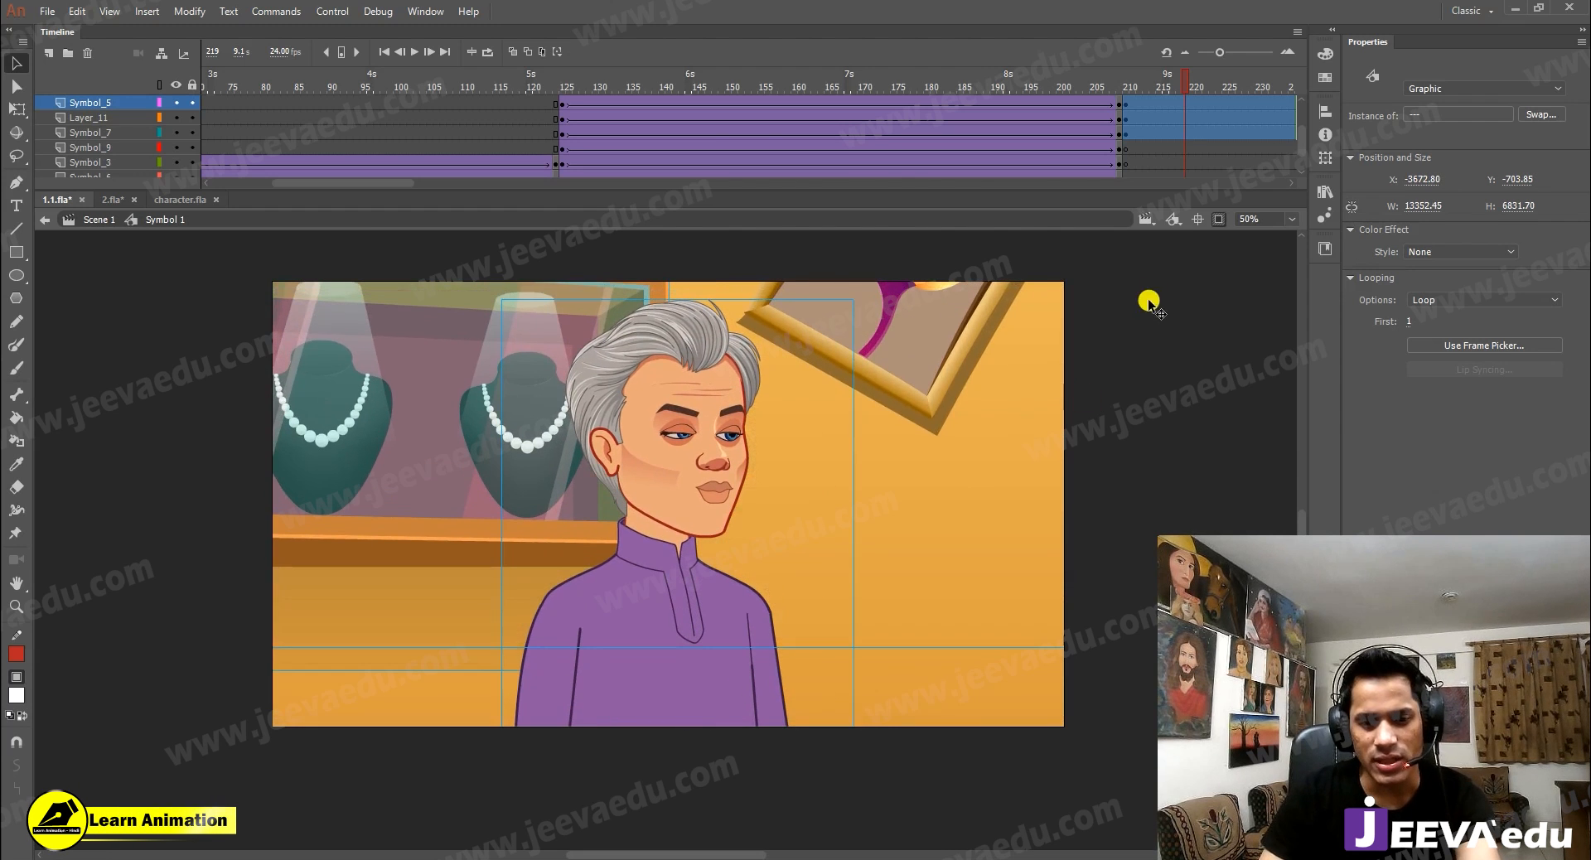
Step: Delete the shop counter with its trophies, necklace stand and small mirror from the close-up, leaving the shopkeeper and wall items
{"action": "left_click", "coordinate": [1223, 221]}
{"action": "left_click", "coordinate": [727, 666], "text": "alt"}
{"action": "left_click", "coordinate": [727, 665], "text": "alt"}
{"action": "key", "text": "v"}
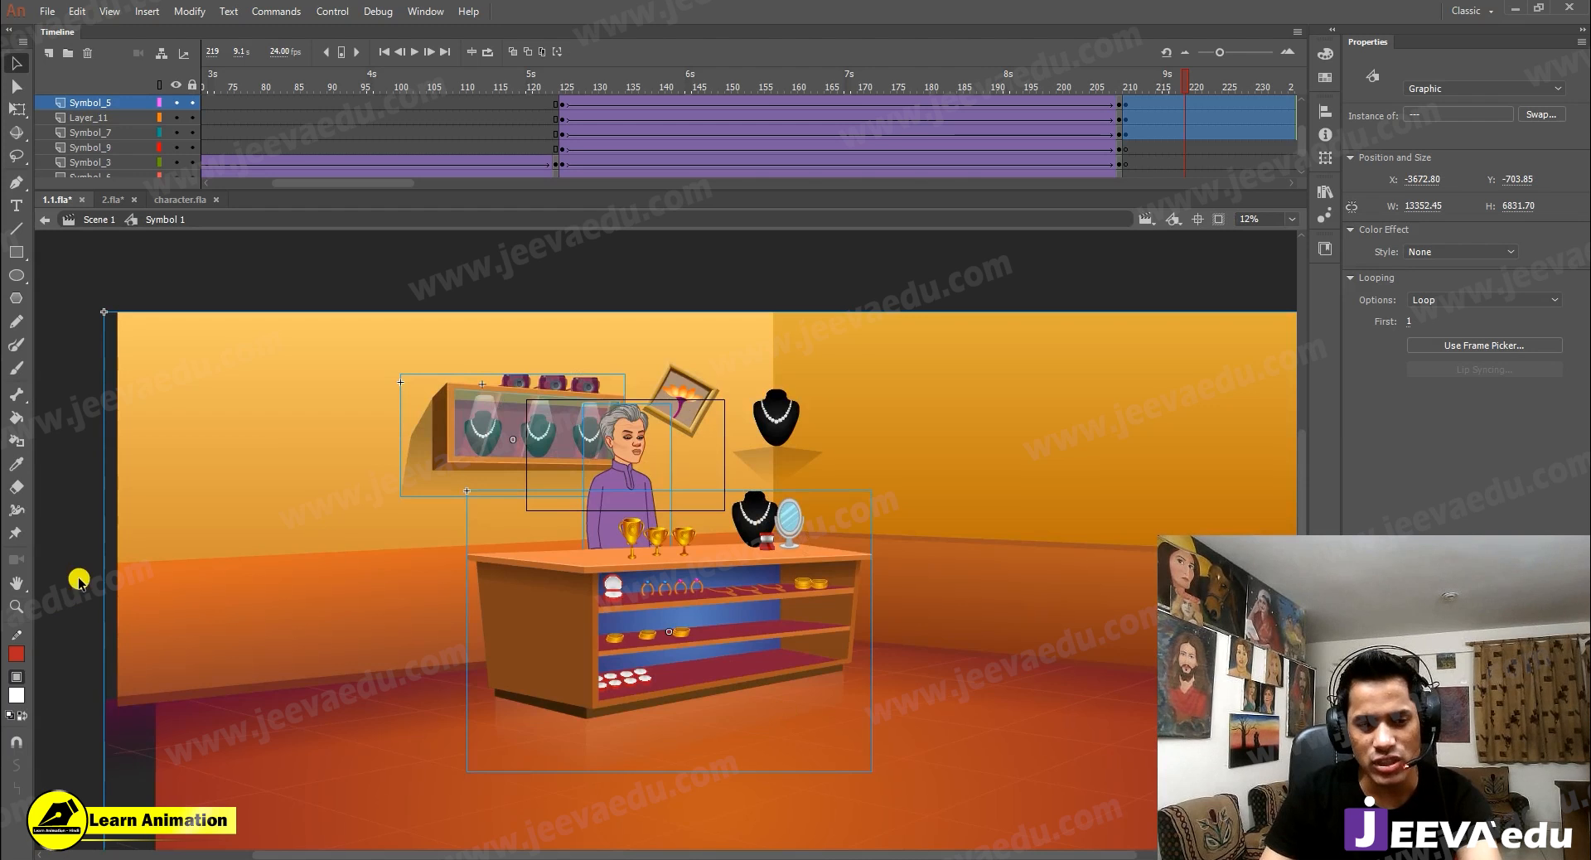
{"action": "left_click", "coordinate": [82, 544]}
{"action": "left_click", "coordinate": [683, 681]}
{"action": "key", "text": "Delete"}
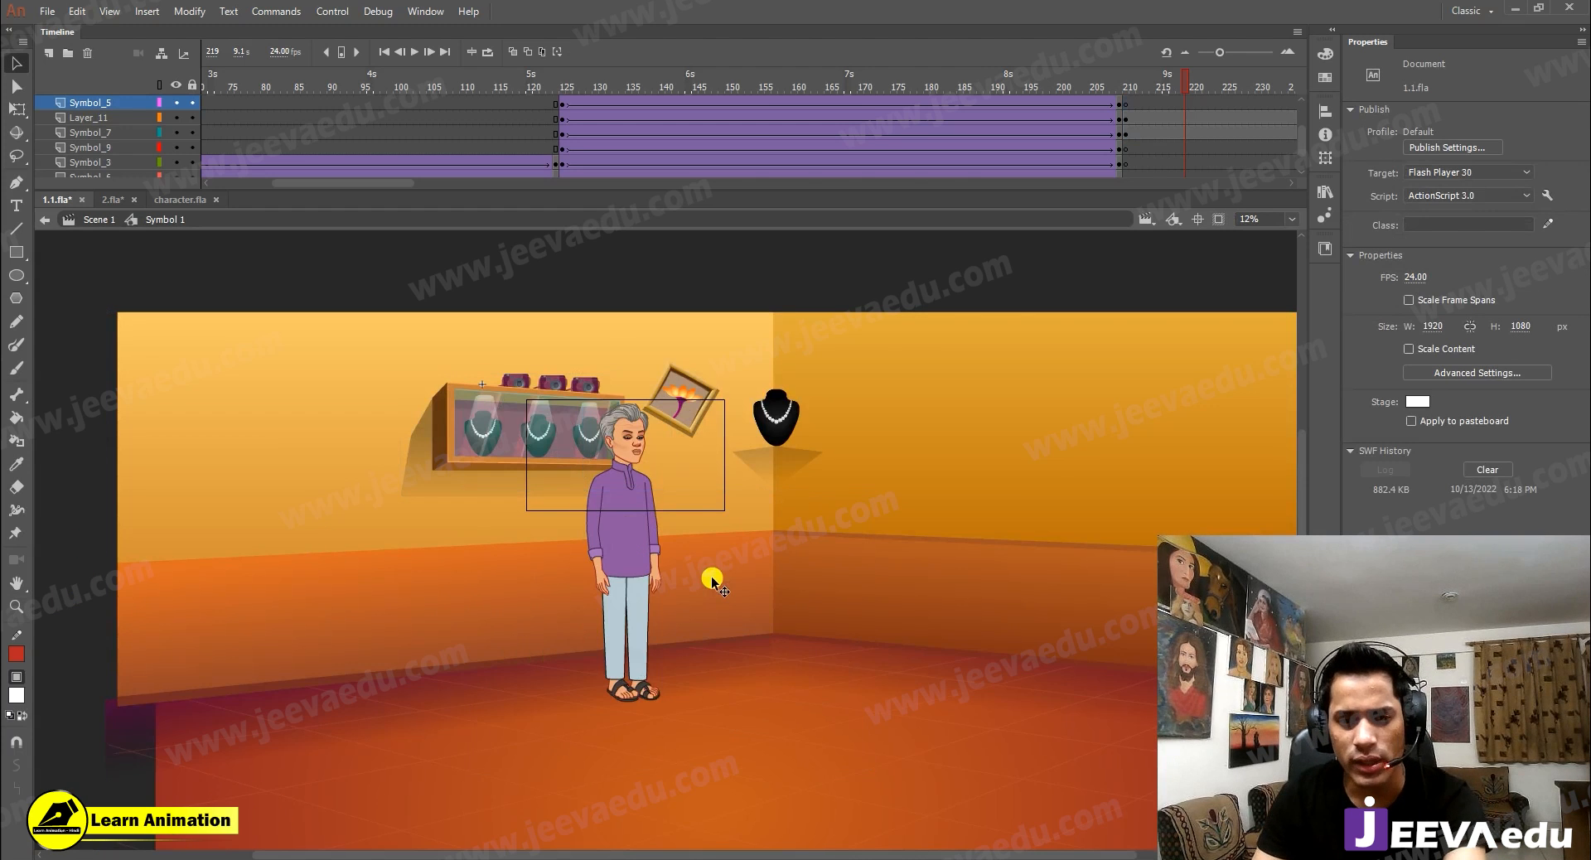
{"action": "left_click", "coordinate": [1219, 220]}
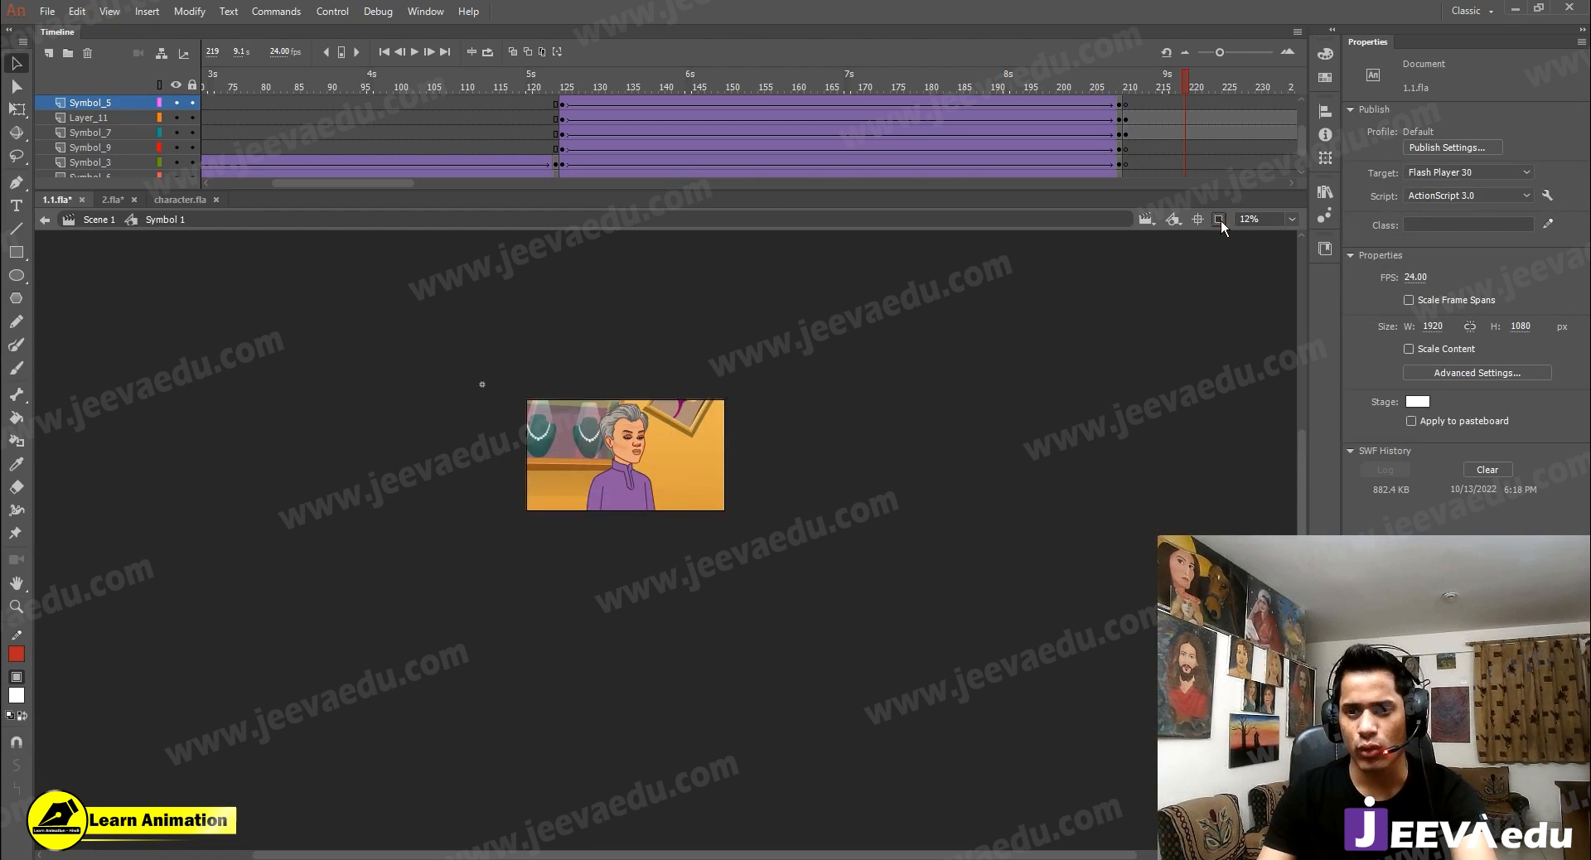
Step: Play the close-up's dialogue audio and remove all frames after frame 232 on Symbol 1's layers
{"action": "key", "text": "z"}
{"action": "left_click", "coordinate": [663, 495]}
{"action": "left_click", "coordinate": [662, 386]}
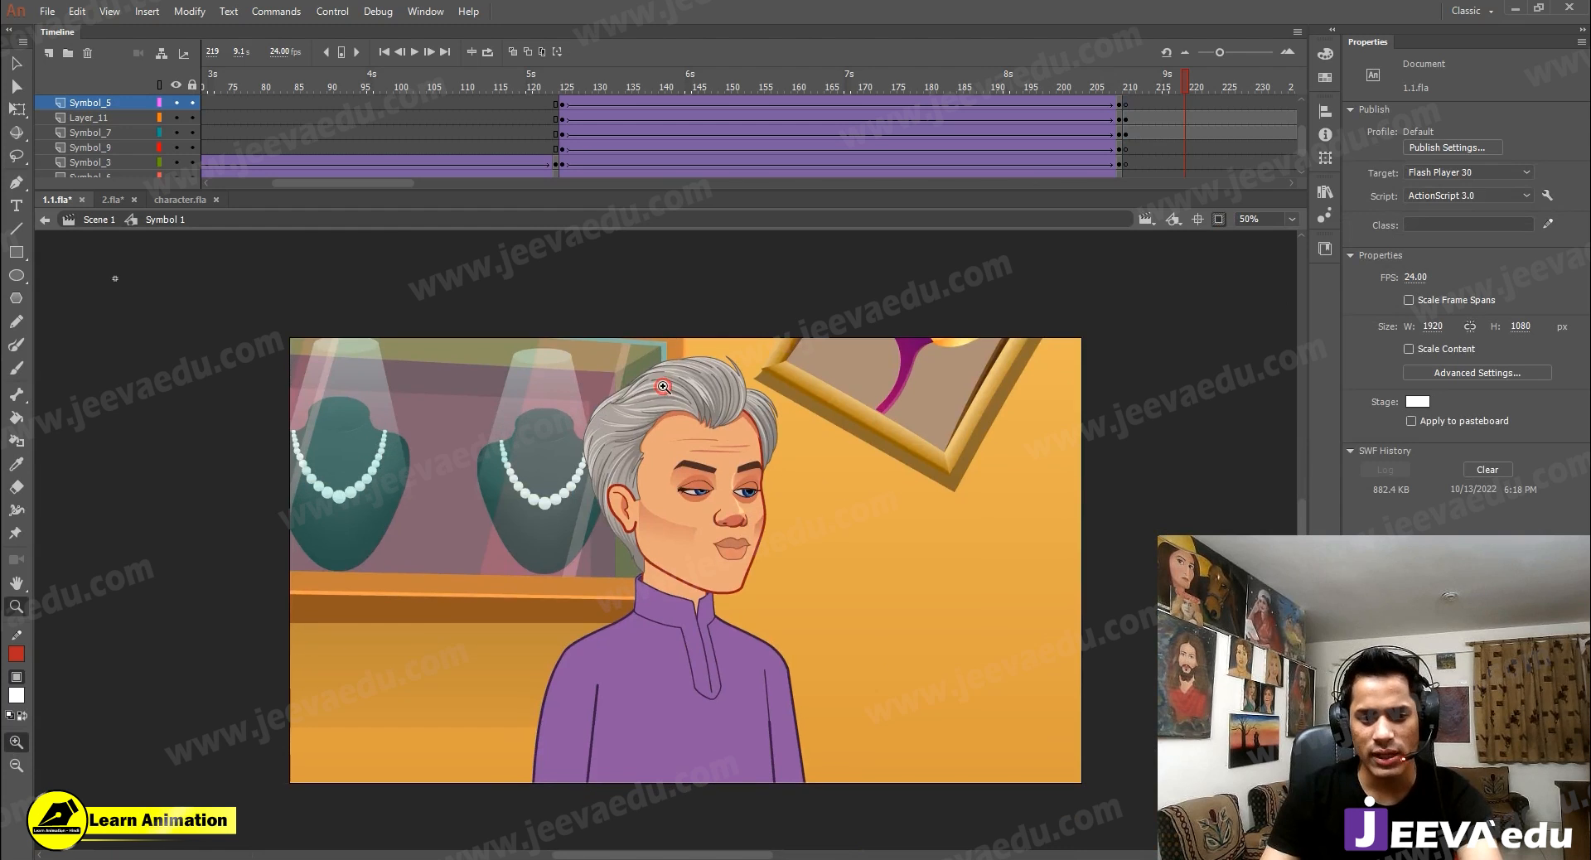
{"action": "left_click", "coordinate": [719, 519]}
{"action": "scroll", "coordinate": [1180, 93], "scroll_direction": "up", "scroll_amount": 2}
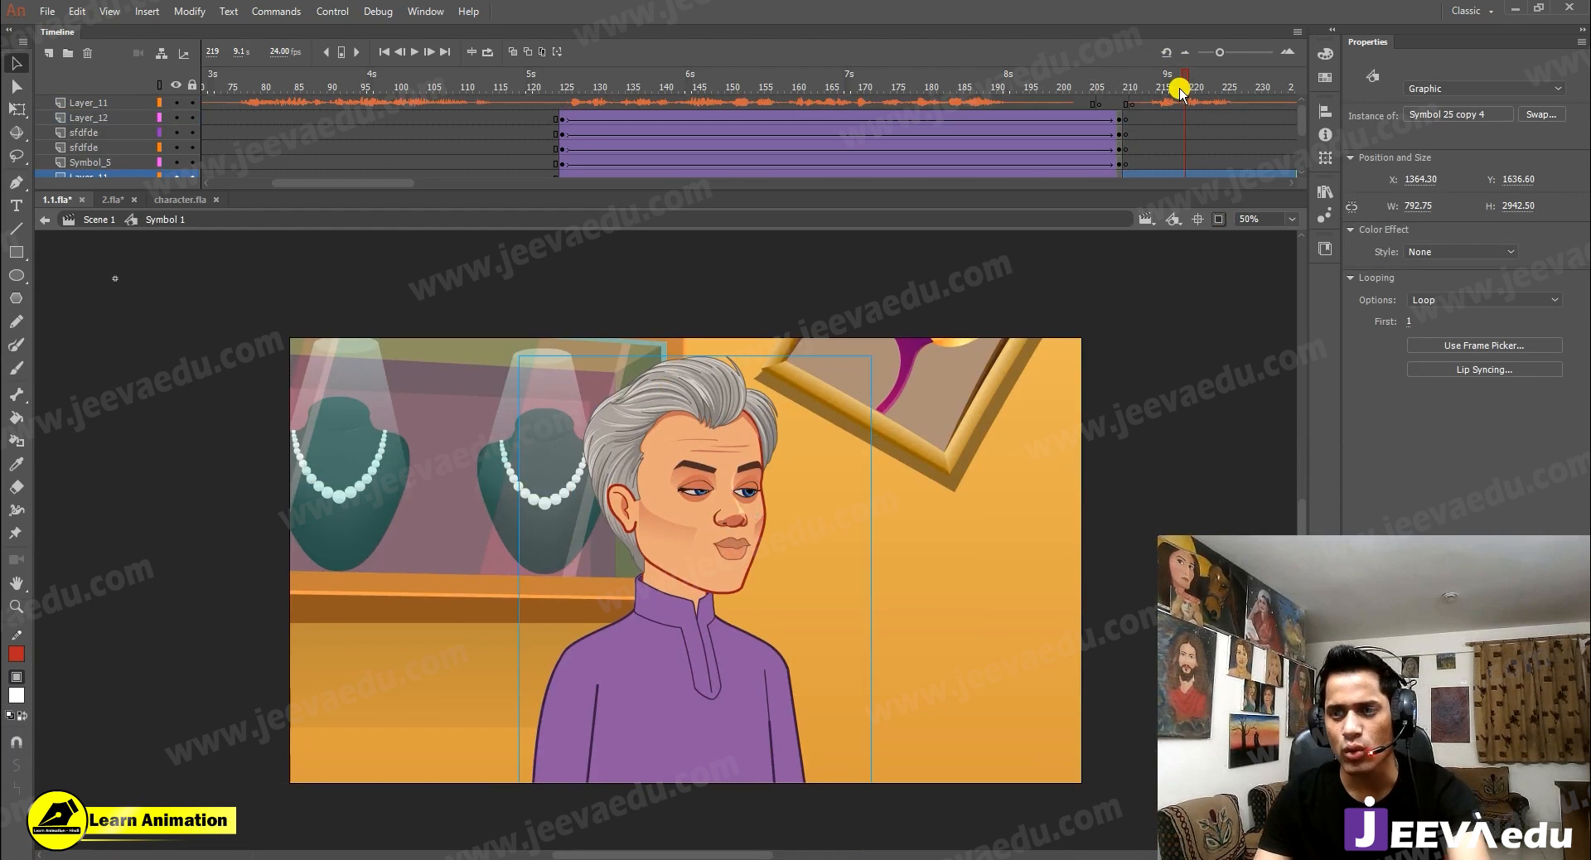
{"action": "left_click", "coordinate": [1132, 88]}
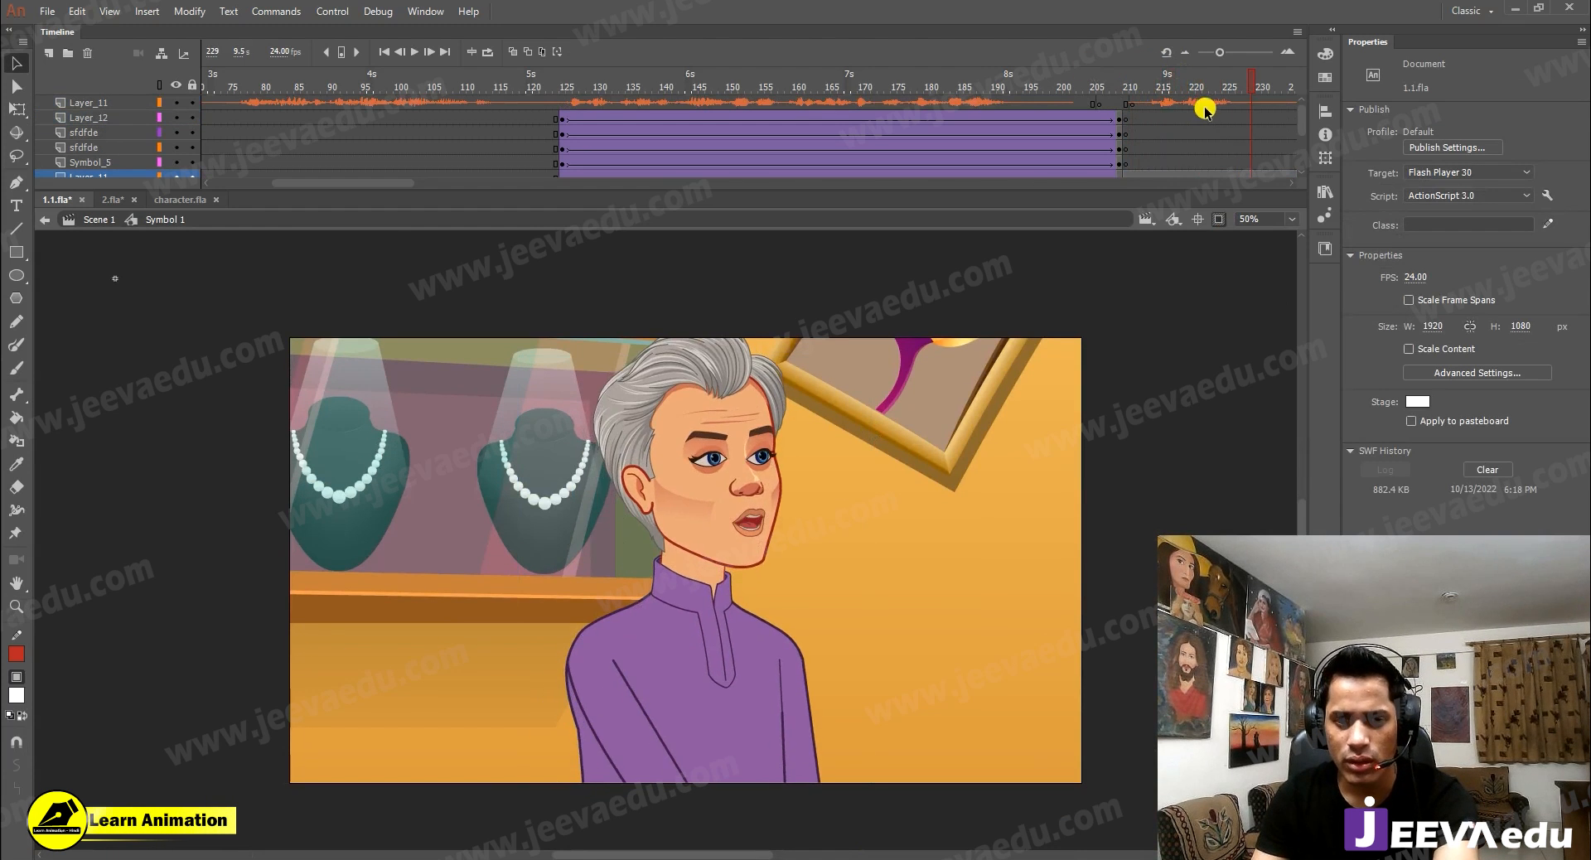
{"action": "left_click", "coordinate": [1138, 93]}
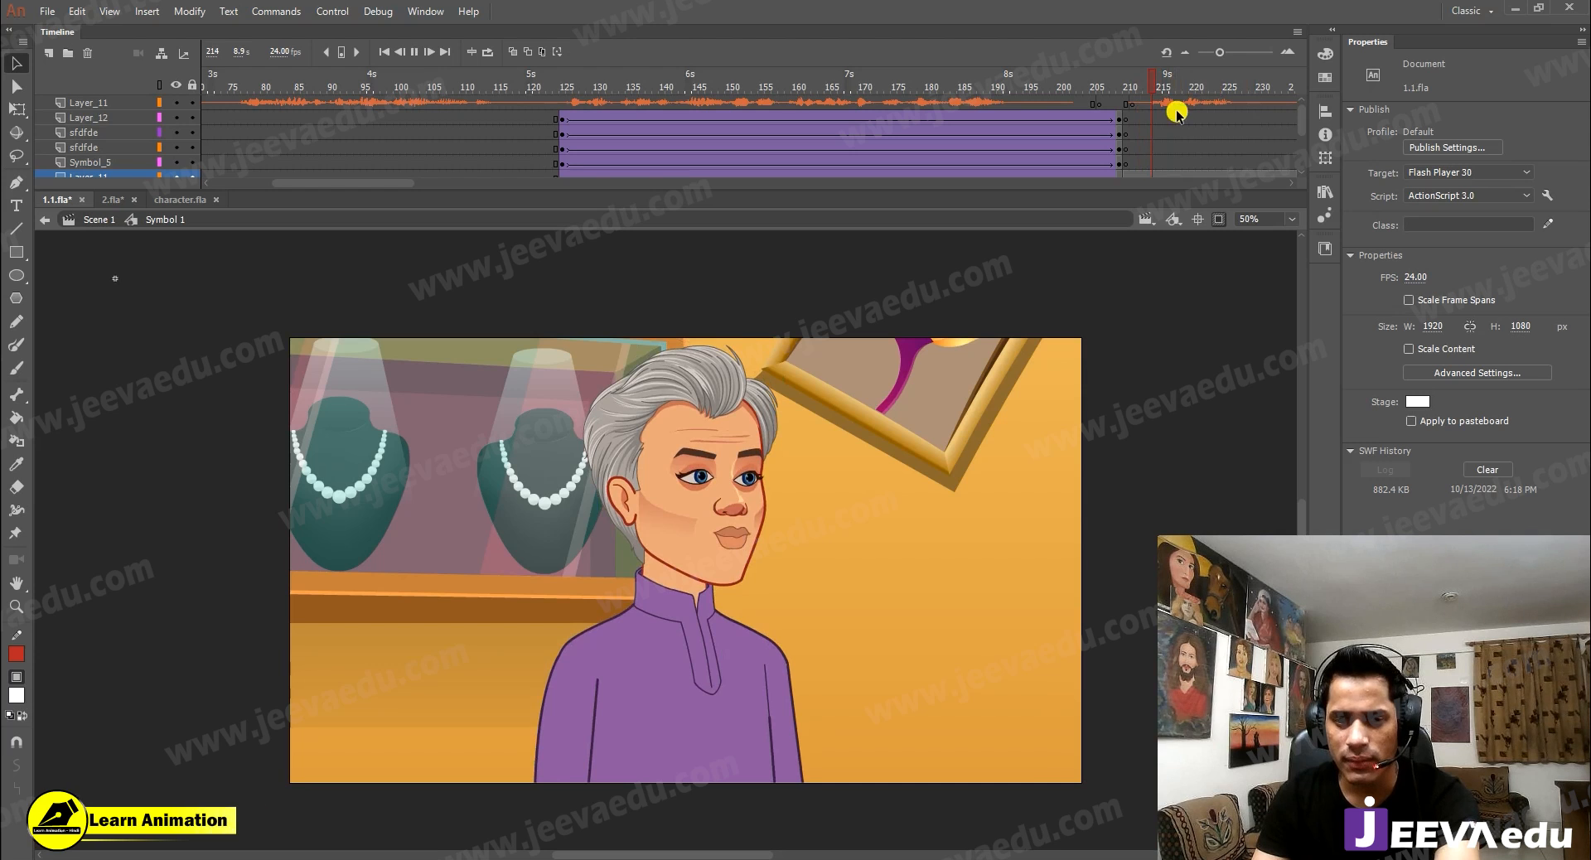
{"action": "key", "text": "Return"}
{"action": "left_click_drag", "start_coordinate": [1248, 88], "coordinate": [1359, 323]}
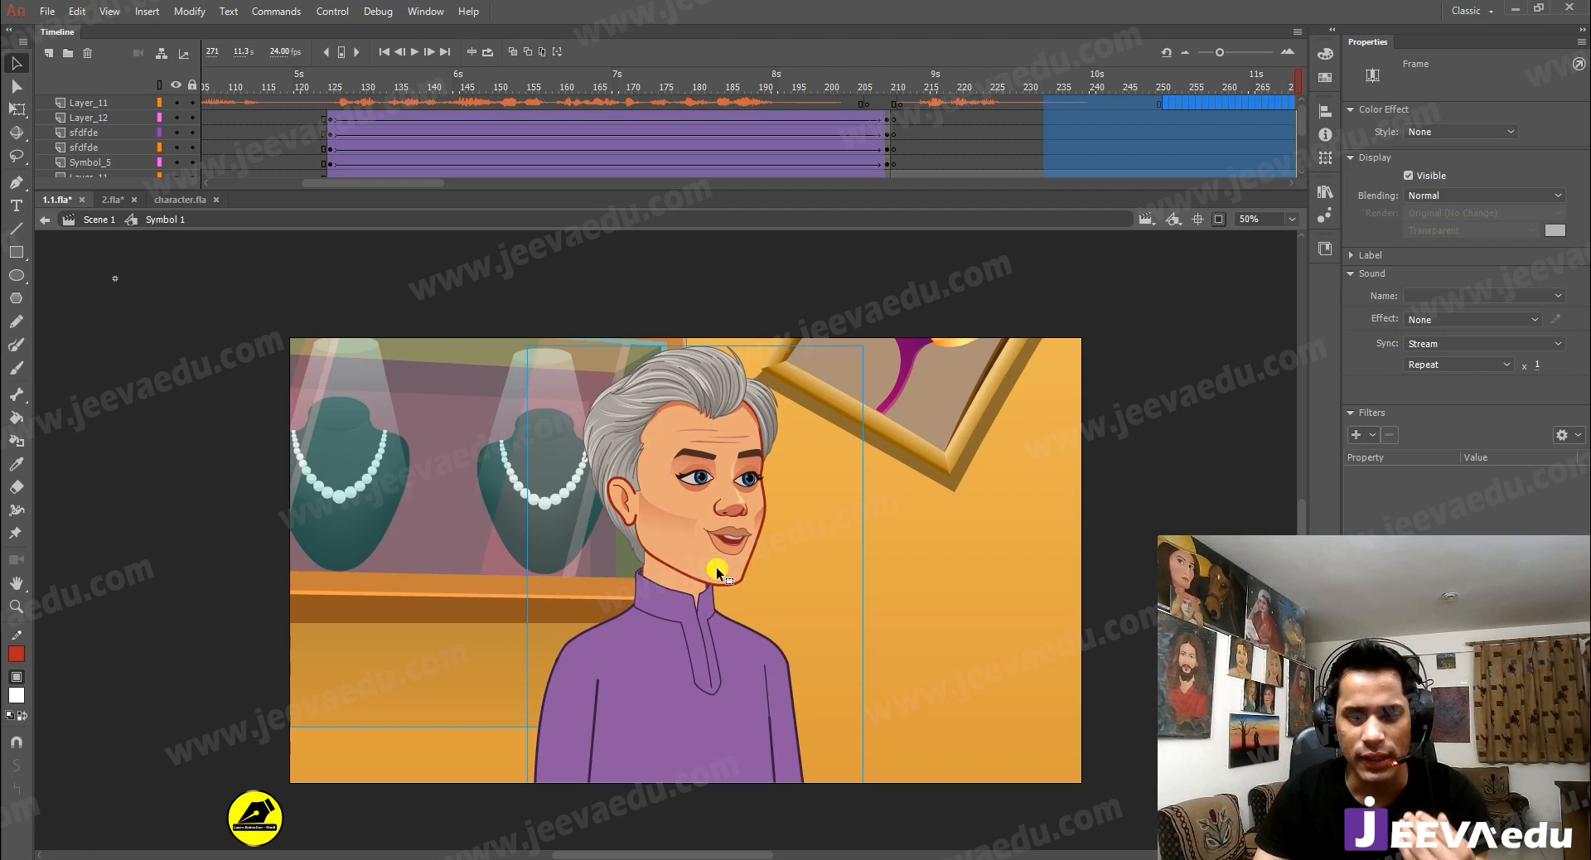
{"action": "left_click", "coordinate": [960, 136]}
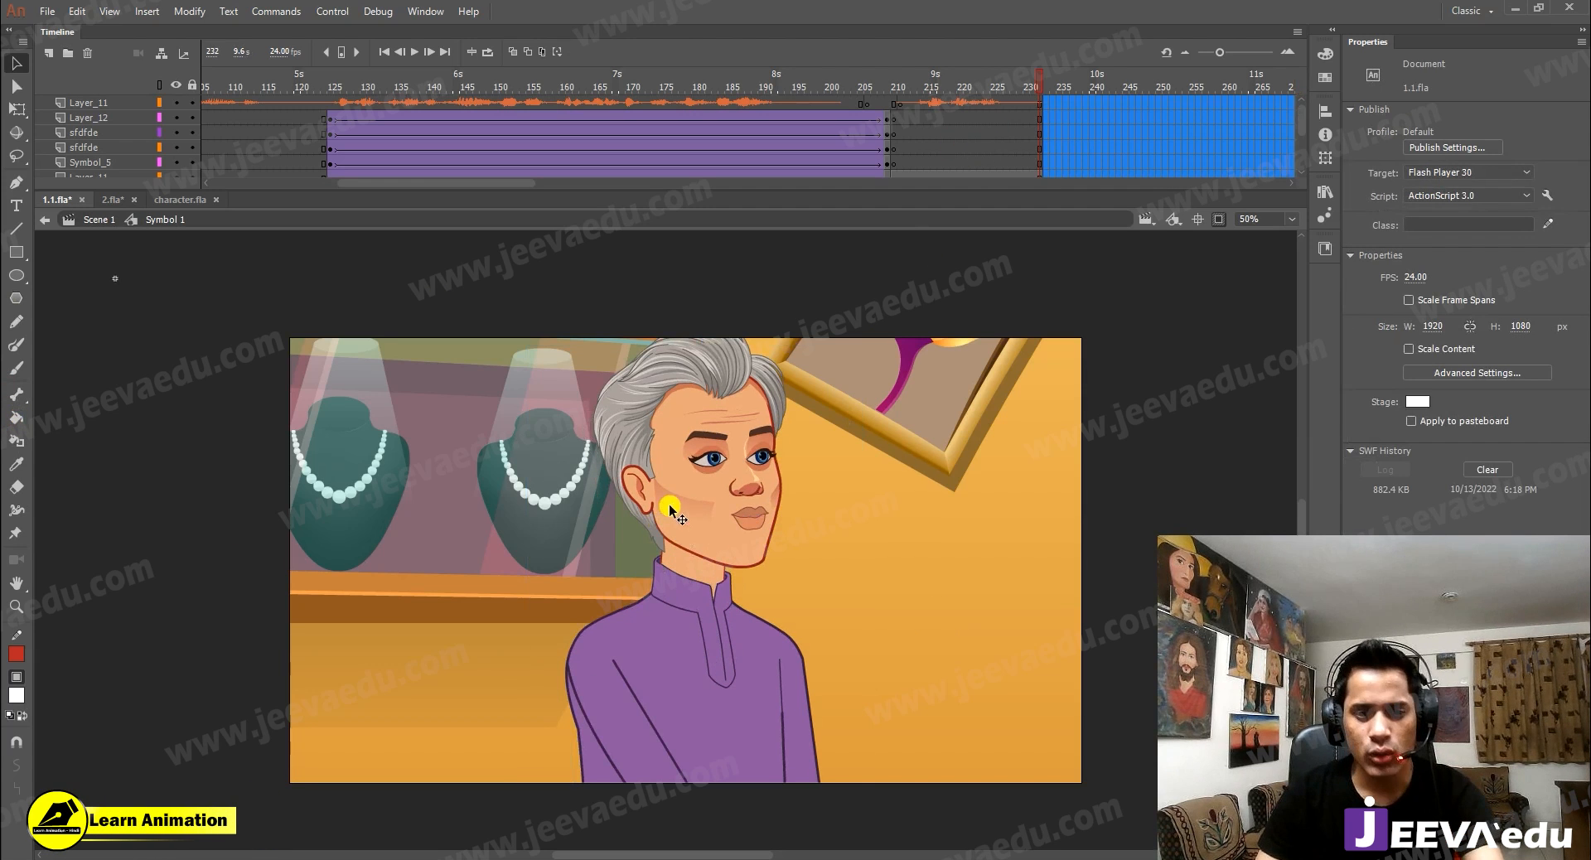
Step: Nudge the shopkeeper slightly down-left, and shift the wall background left and down so the flower picture shows beside his head
{"action": "left_click", "coordinate": [700, 499]}
{"action": "left_click_drag", "start_coordinate": [700, 499], "coordinate": [653, 474]}
{"action": "scroll", "coordinate": [911, 166], "scroll_direction": "down", "scroll_amount": 2}
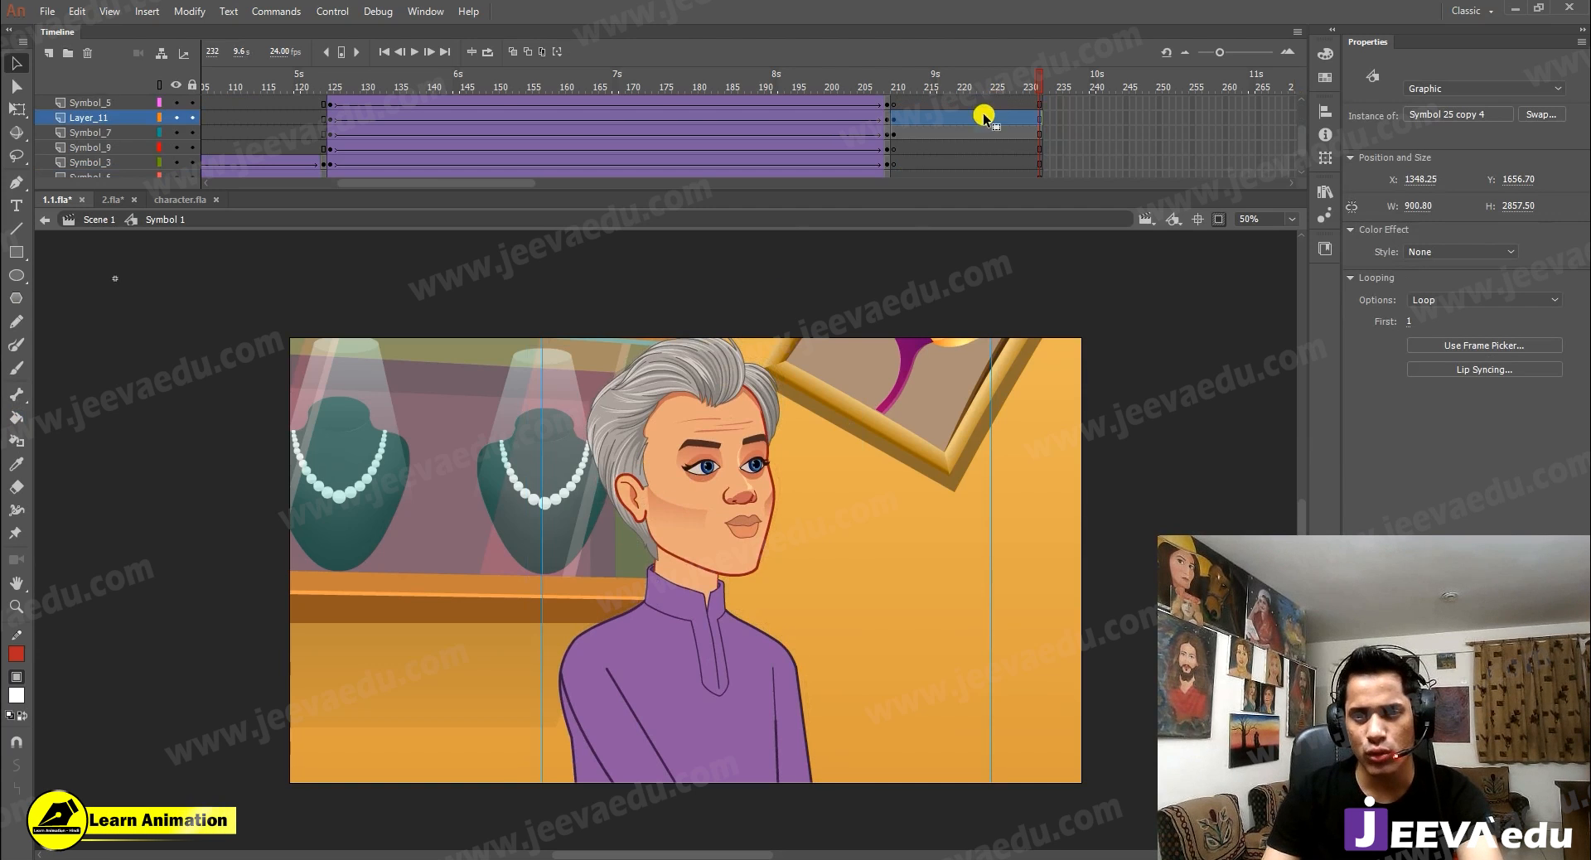
{"action": "scroll", "coordinate": [955, 105], "scroll_direction": "down", "scroll_amount": 1}
{"action": "left_click", "coordinate": [953, 163]}
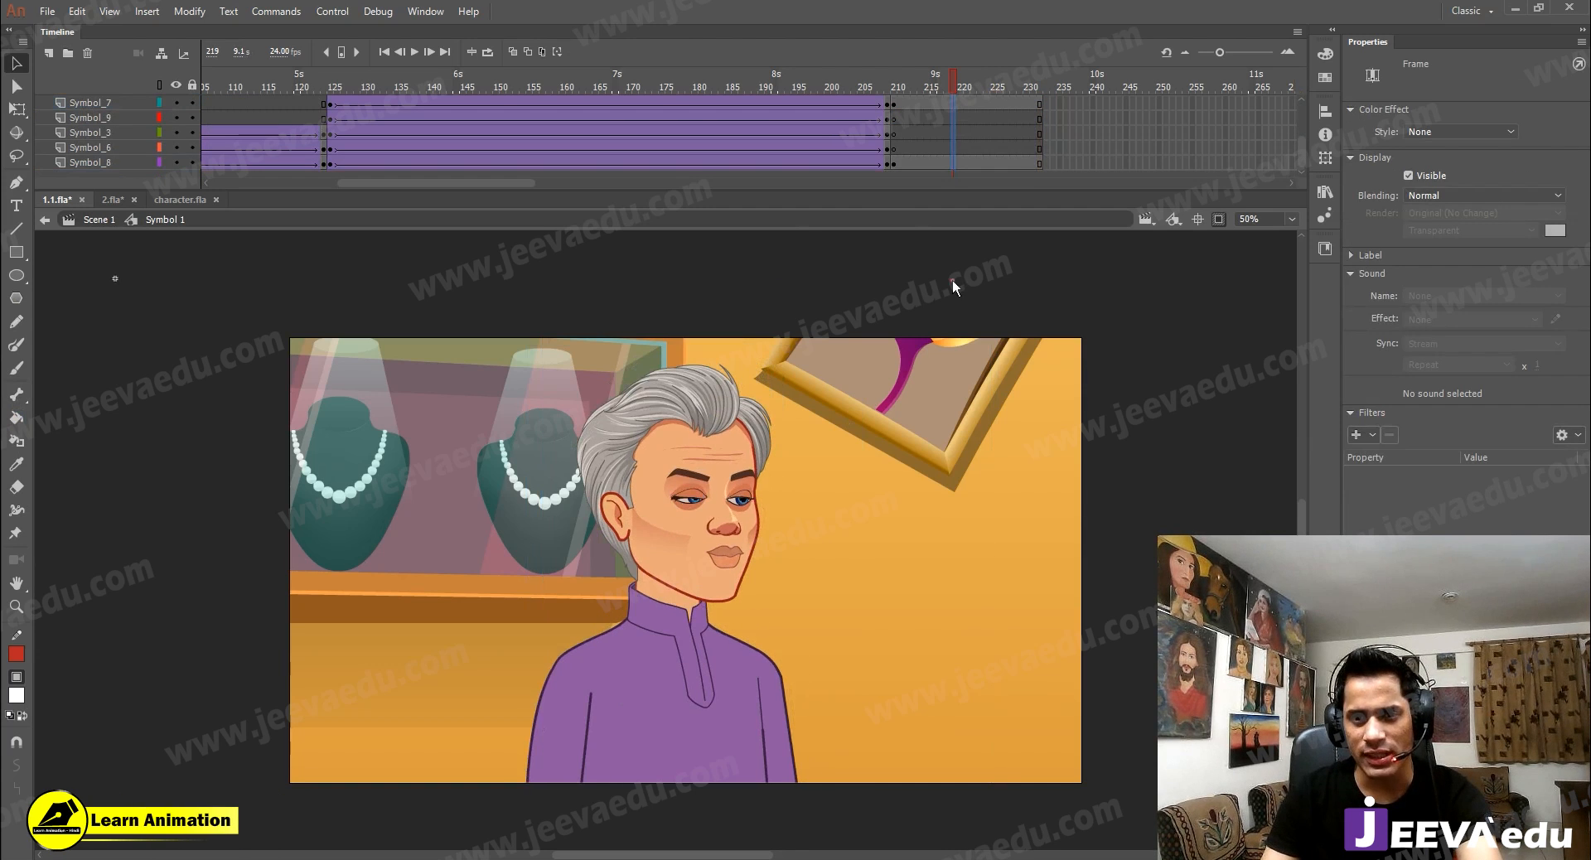
{"action": "left_click", "coordinate": [700, 484]}
{"action": "left_click_drag", "start_coordinate": [860, 494], "coordinate": [794, 522]}
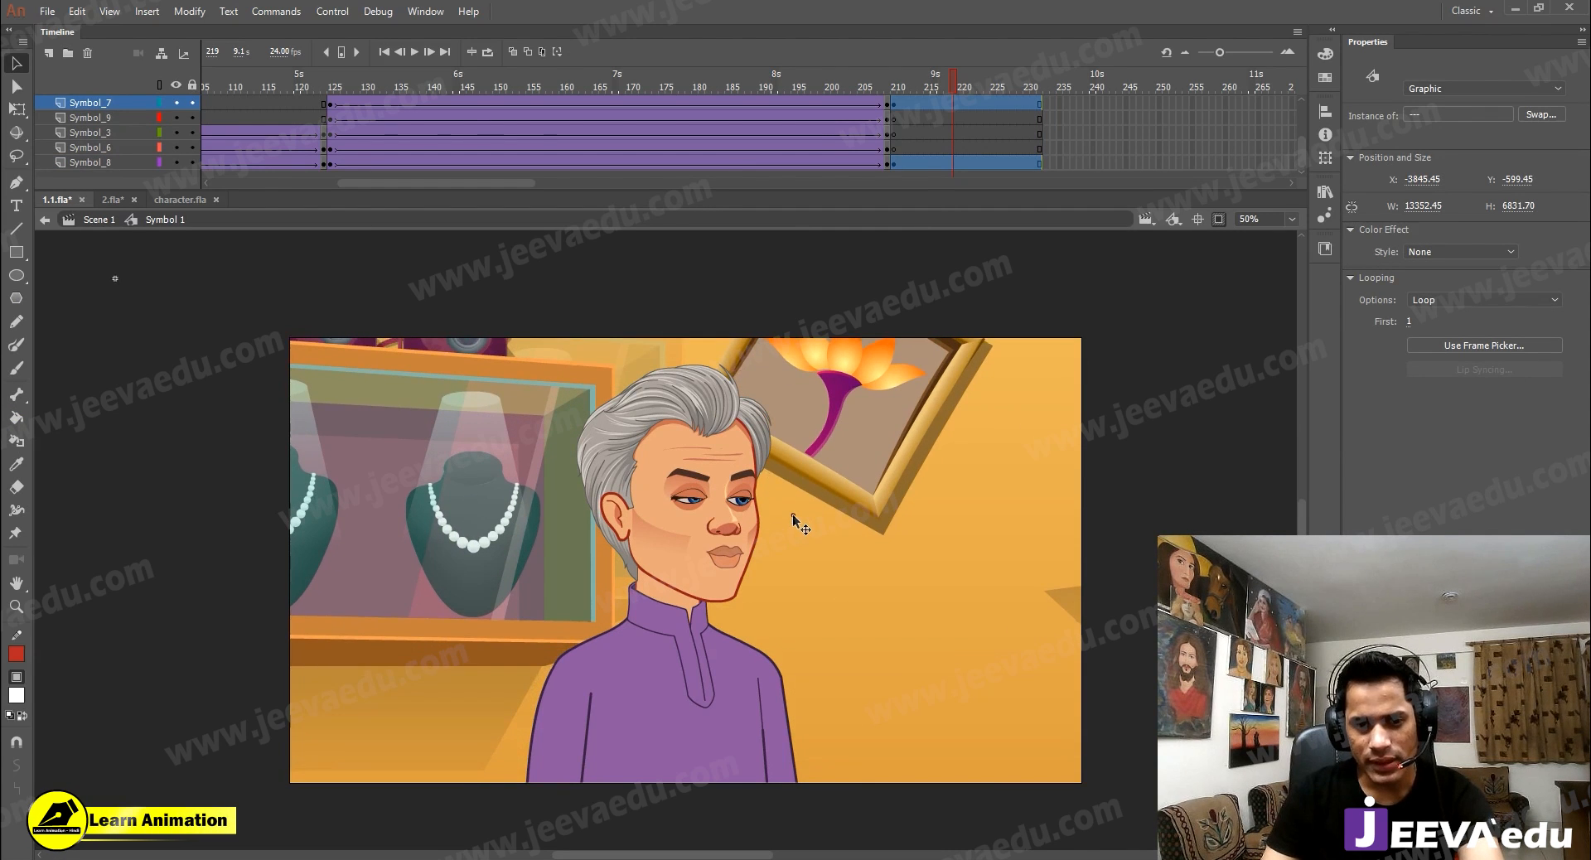
{"action": "left_click_drag", "start_coordinate": [837, 585], "coordinate": [838, 504]}
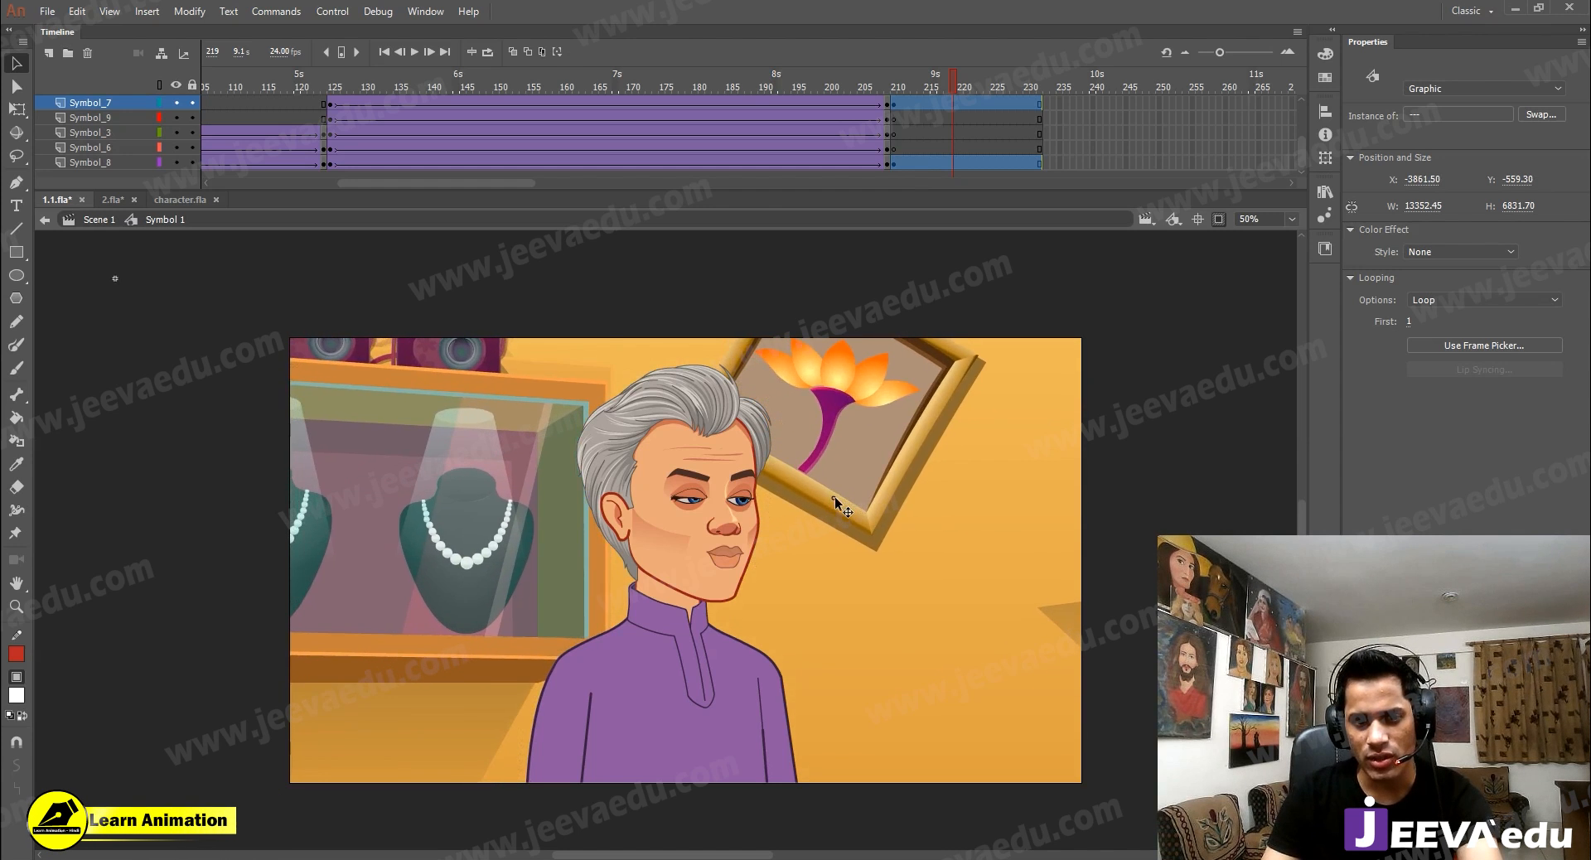
Step: Scrub the close-up from frame 210 to about 230 and move the shopkeeper slightly further down-left within the shot
{"action": "left_click_drag", "start_coordinate": [913, 80], "coordinate": [892, 101]}
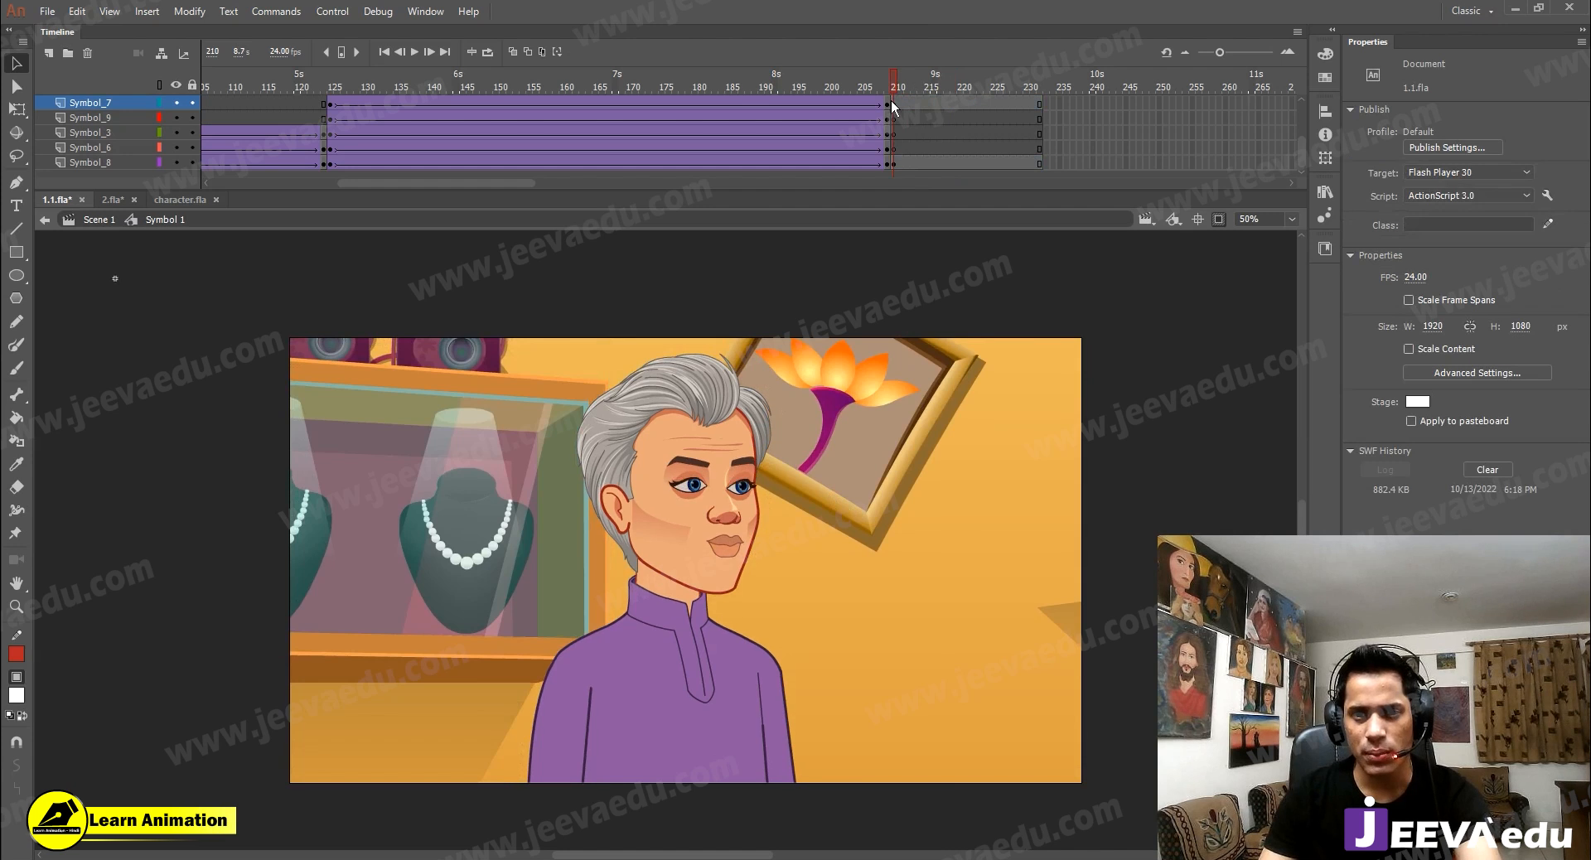
{"action": "left_click", "coordinate": [887, 95]}
{"action": "left_click", "coordinate": [898, 94]}
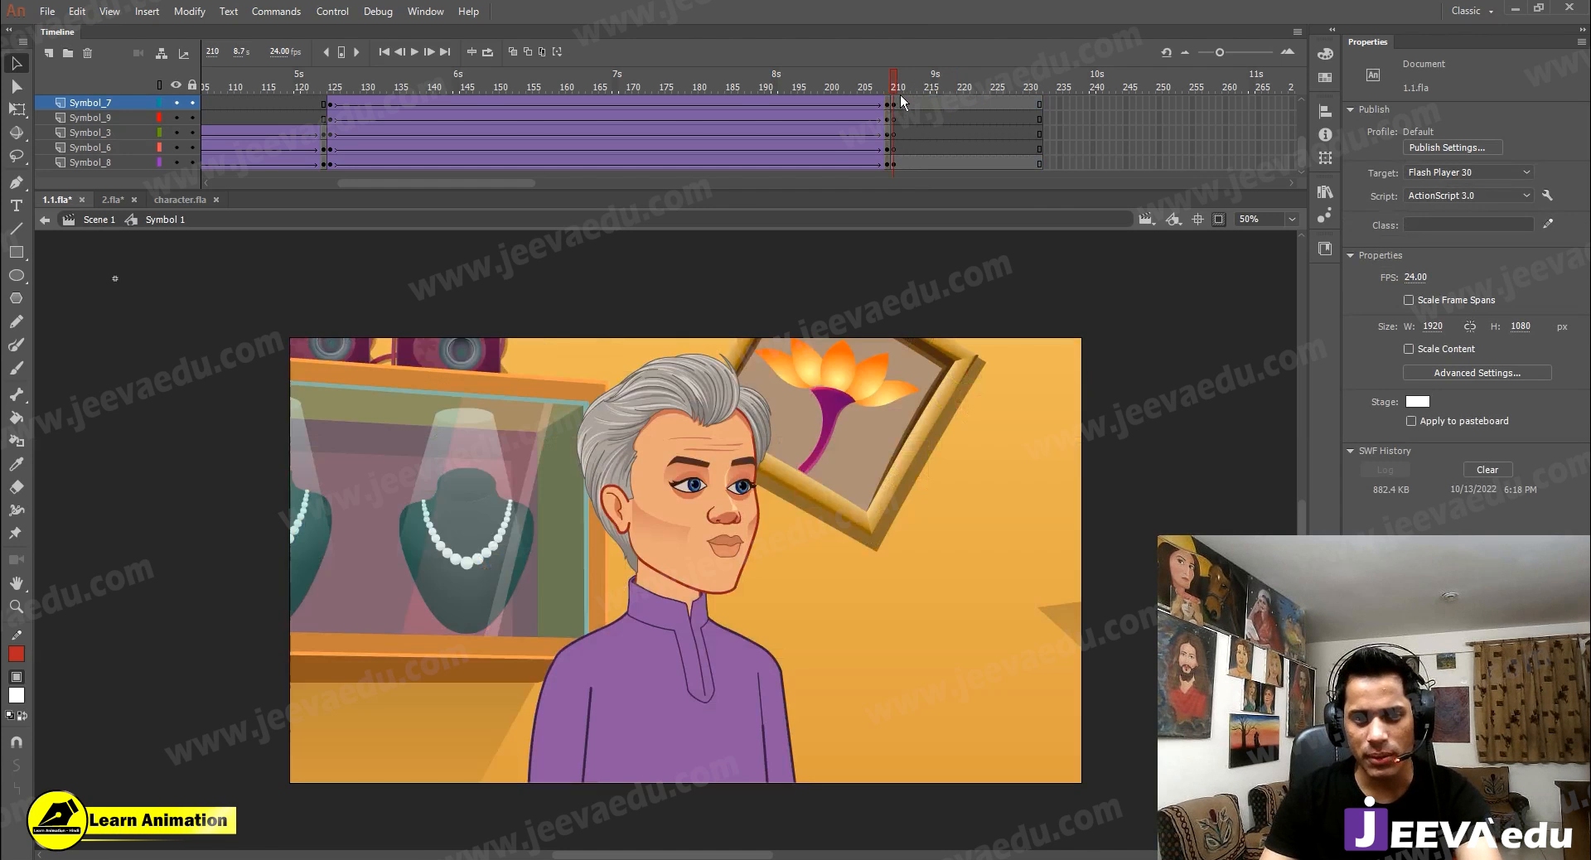
{"action": "left_click_drag", "start_coordinate": [900, 95], "coordinate": [1027, 112]}
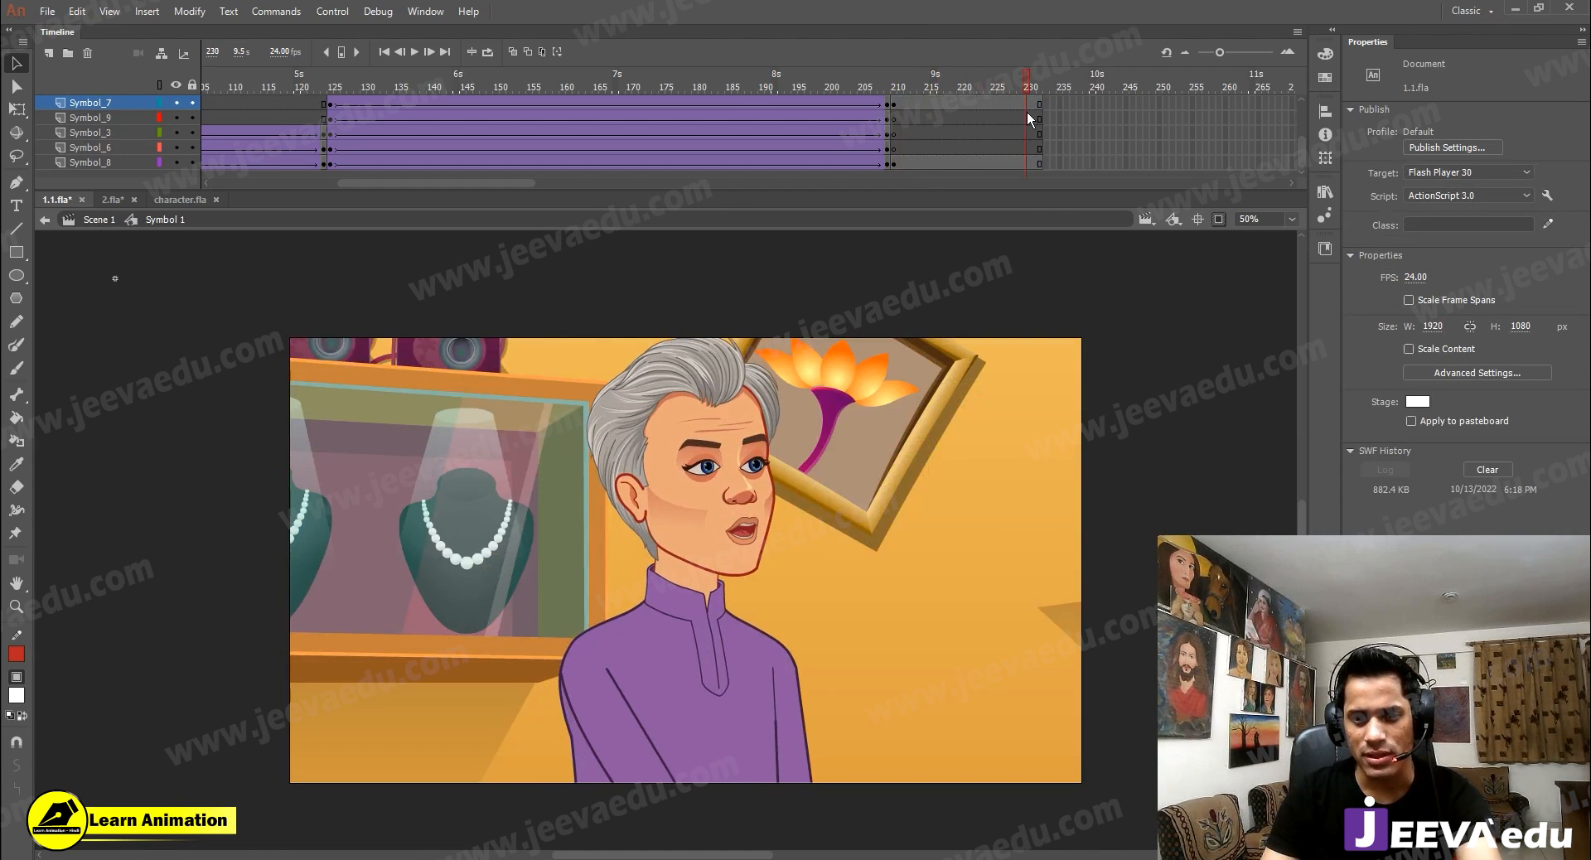
{"action": "left_click_drag", "start_coordinate": [720, 483], "coordinate": [700, 512]}
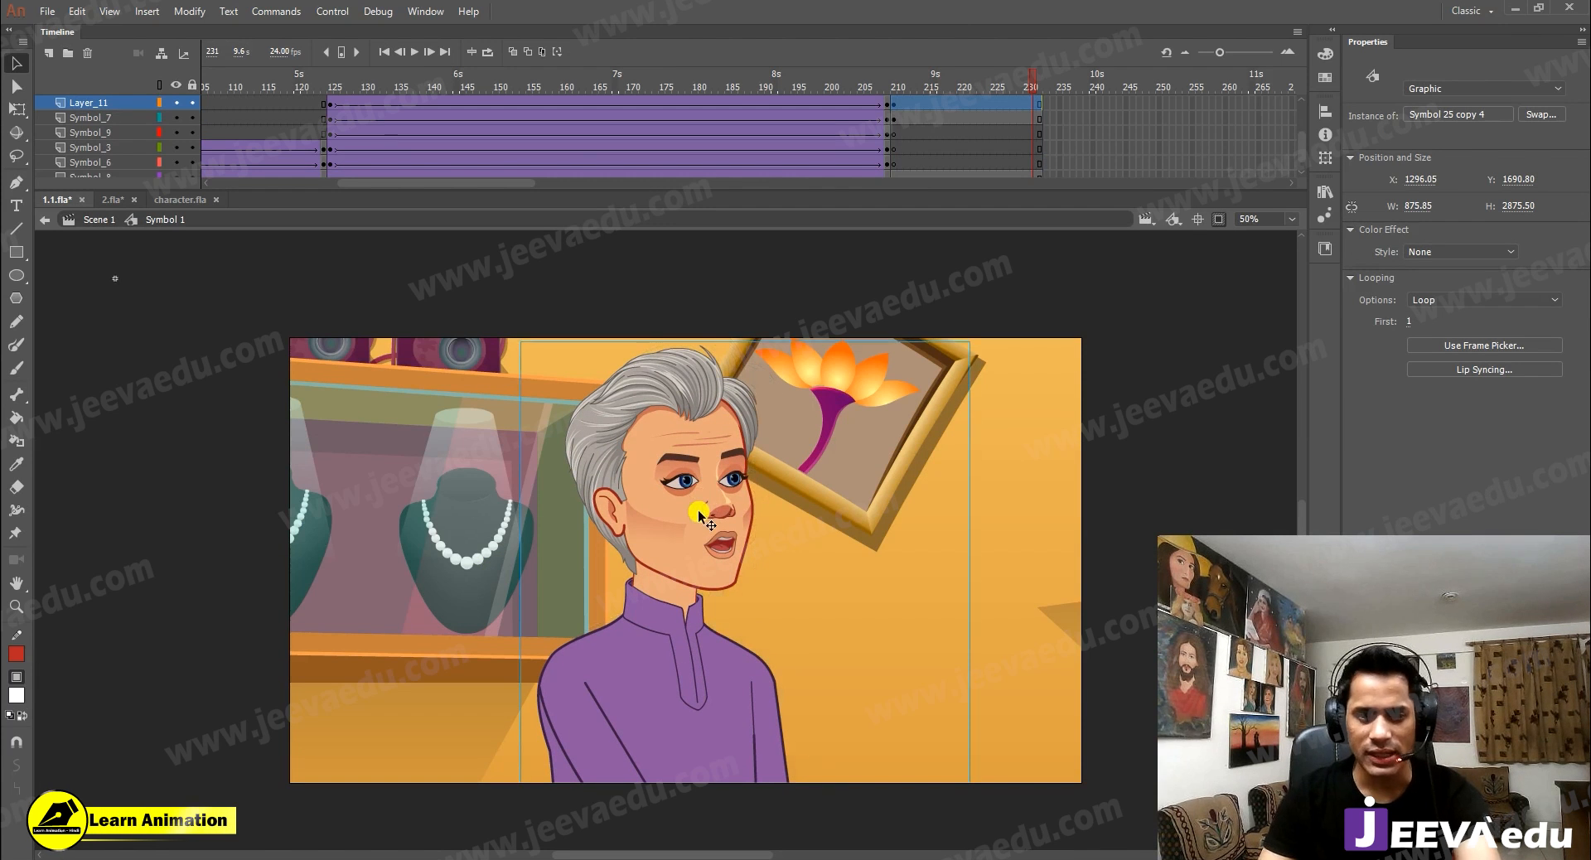
Step: Examine the shopkeeper's talking animation inside Symbol 25 copy 4 against its dialogue audio, and return to Symbol 1
{"action": "double_click", "coordinate": [697, 520]}
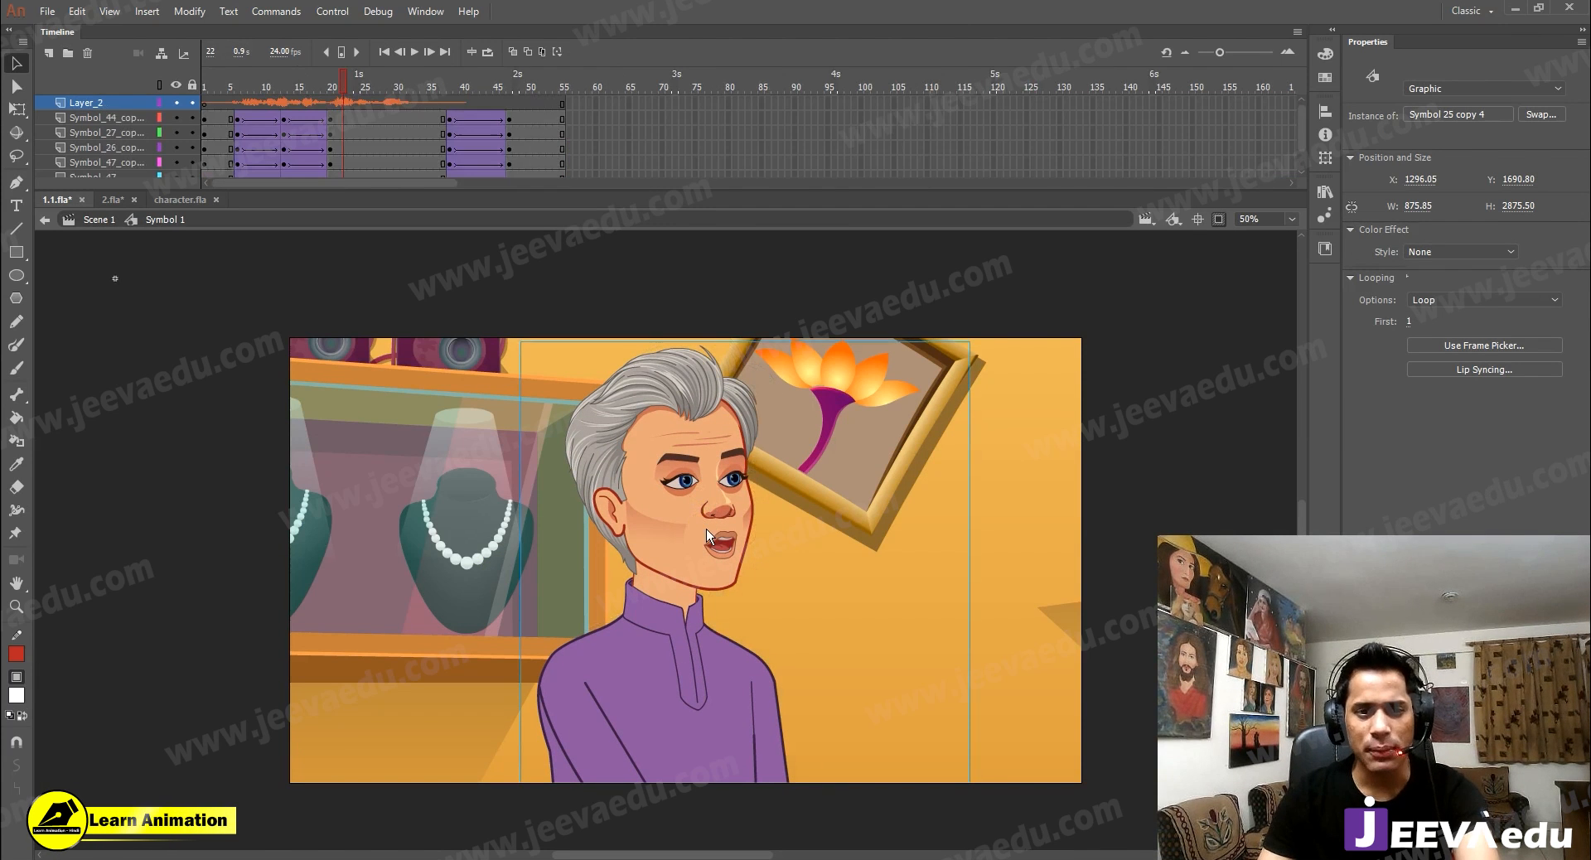
{"action": "left_click", "coordinate": [444, 87]}
{"action": "left_click_drag", "start_coordinate": [444, 87], "coordinate": [472, 144]}
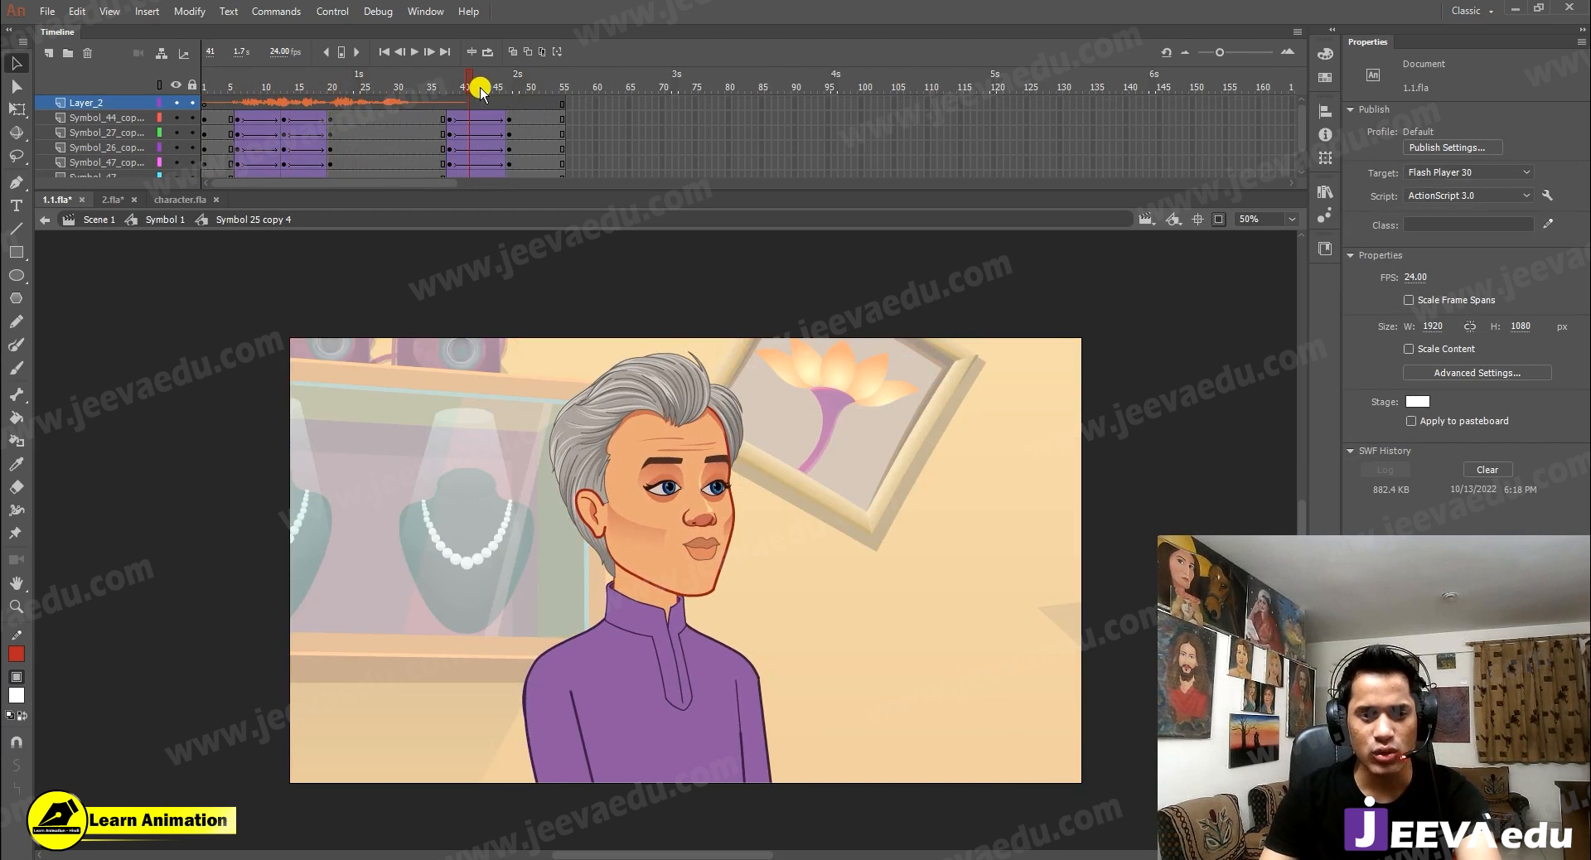
{"action": "left_click", "coordinate": [401, 85]}
{"action": "left_click", "coordinate": [325, 85]}
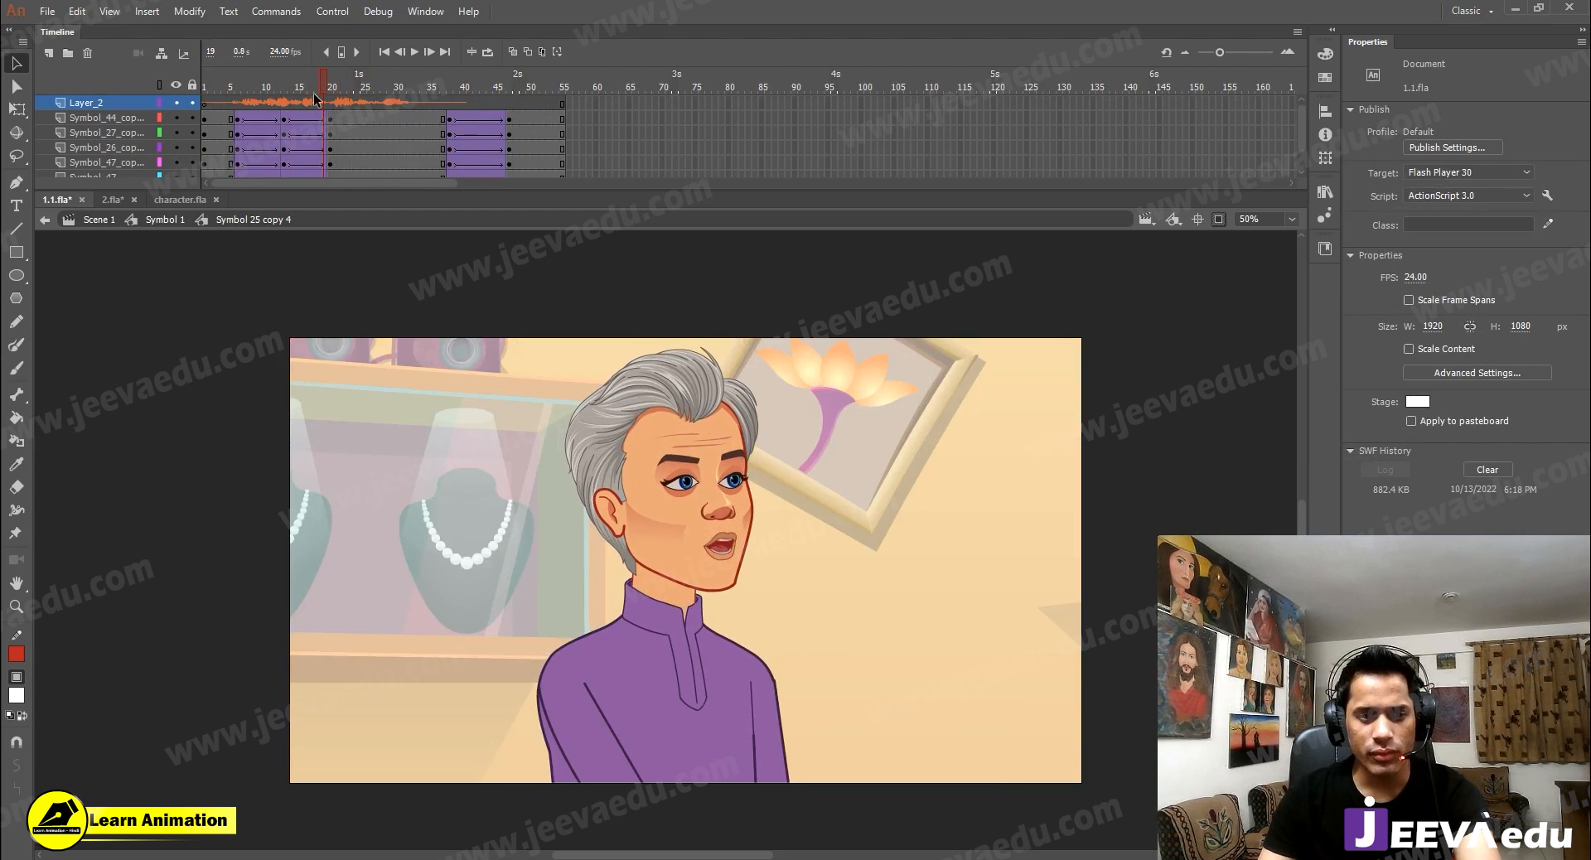
{"action": "left_click", "coordinate": [157, 221]}
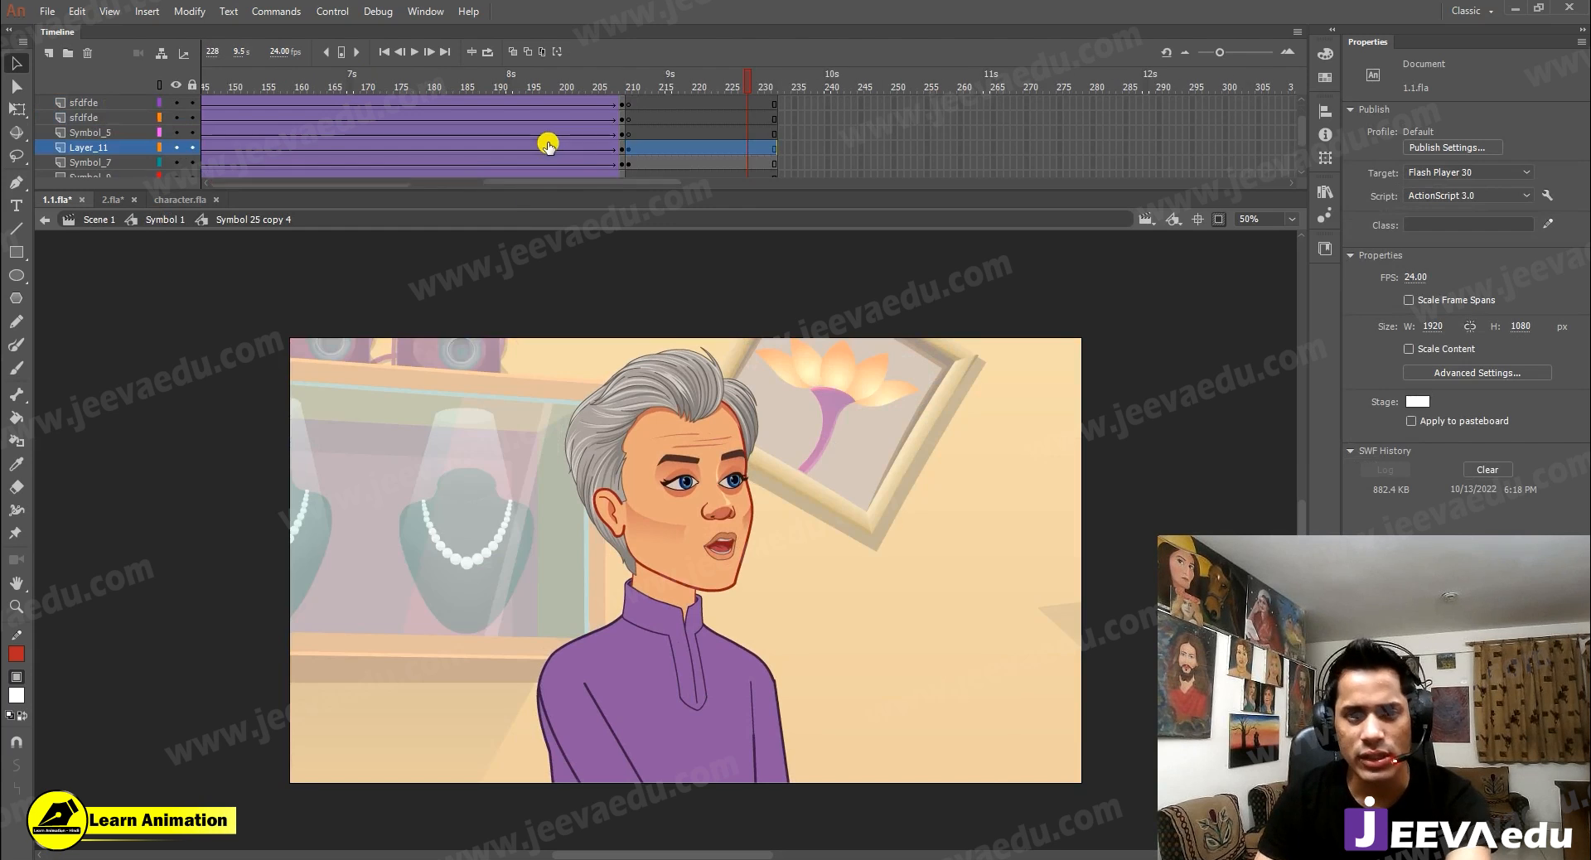
Step: Play the close-up in Symbol 1 with its dialogue audio through to the final frame
{"action": "left_click", "coordinate": [663, 99]}
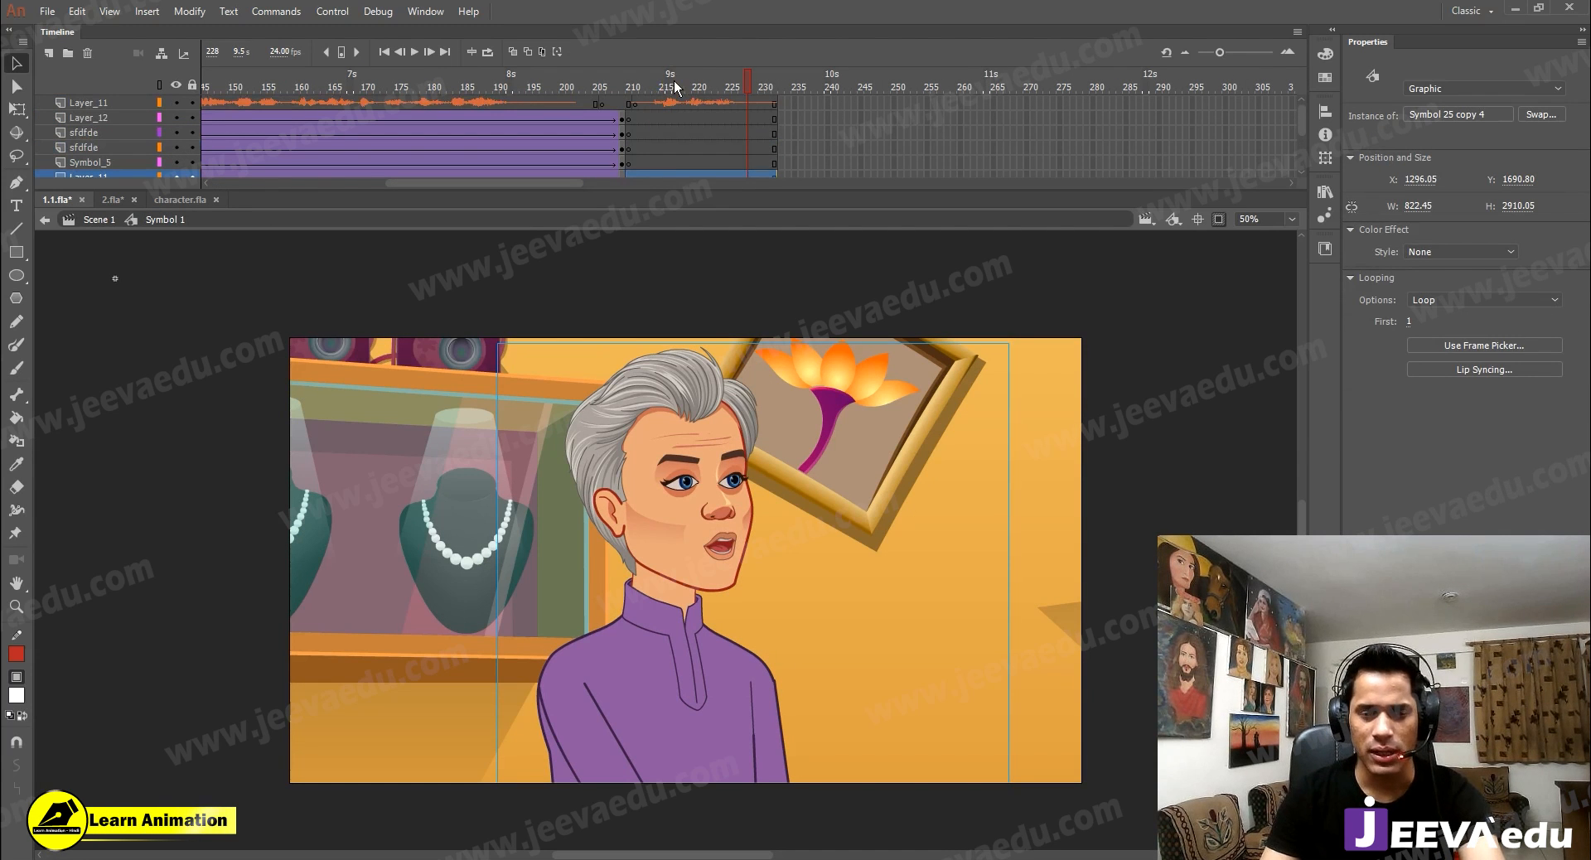
{"action": "left_click", "coordinate": [648, 102]}
{"action": "key", "text": "Return"}
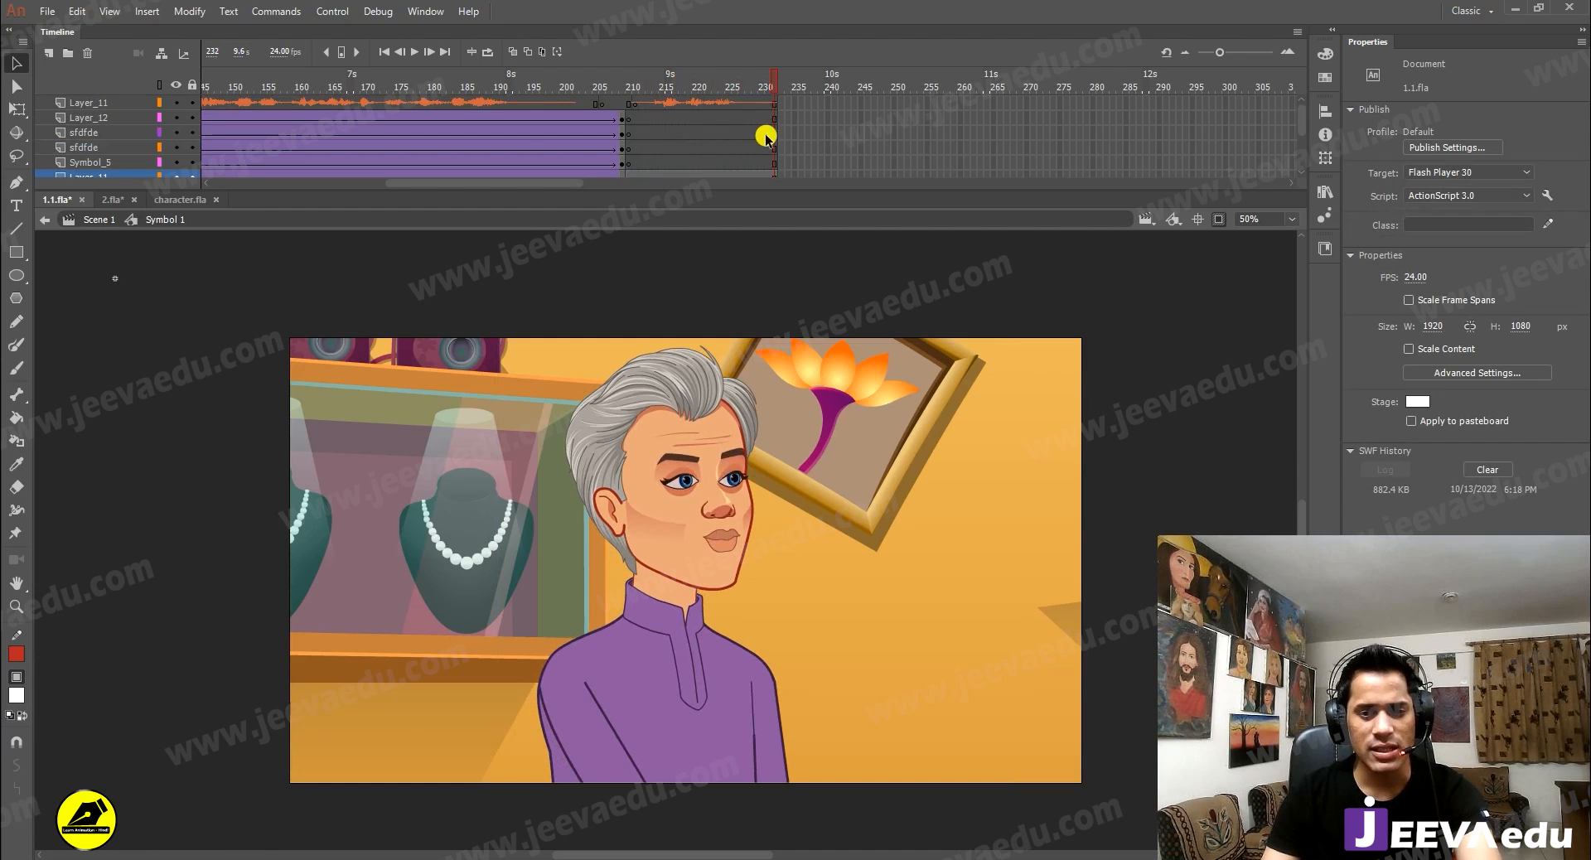
Step: Copy the Layer_11 audio layer from Symbol 1 and paste it into Scene 1 in place of the old Layer_11
{"action": "left_click", "coordinate": [105, 103]}
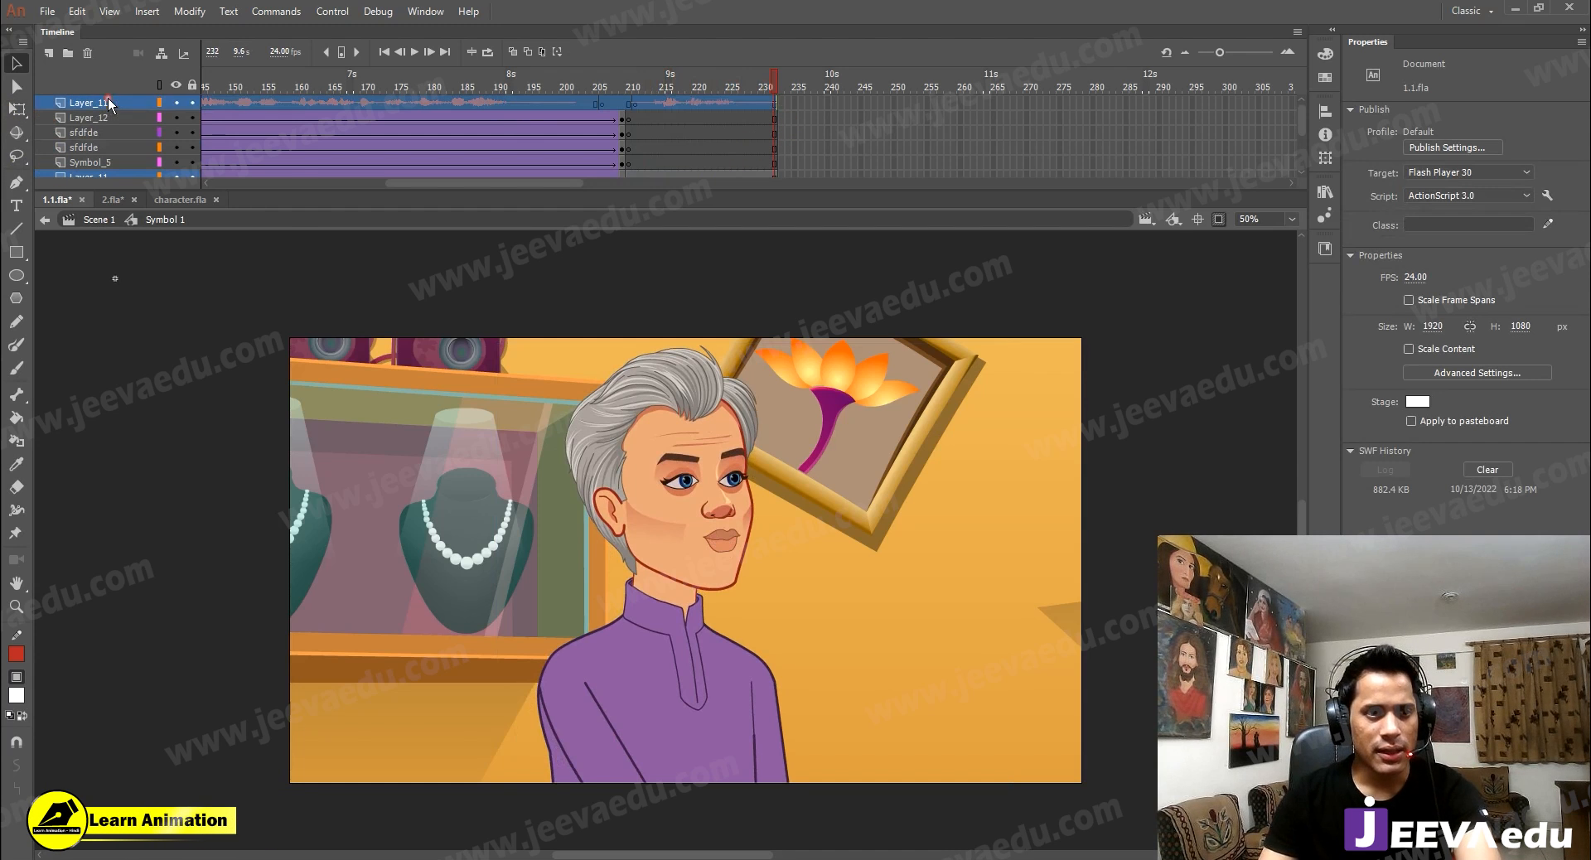
{"action": "right_click", "coordinate": [106, 101]}
{"action": "left_click", "coordinate": [141, 248]}
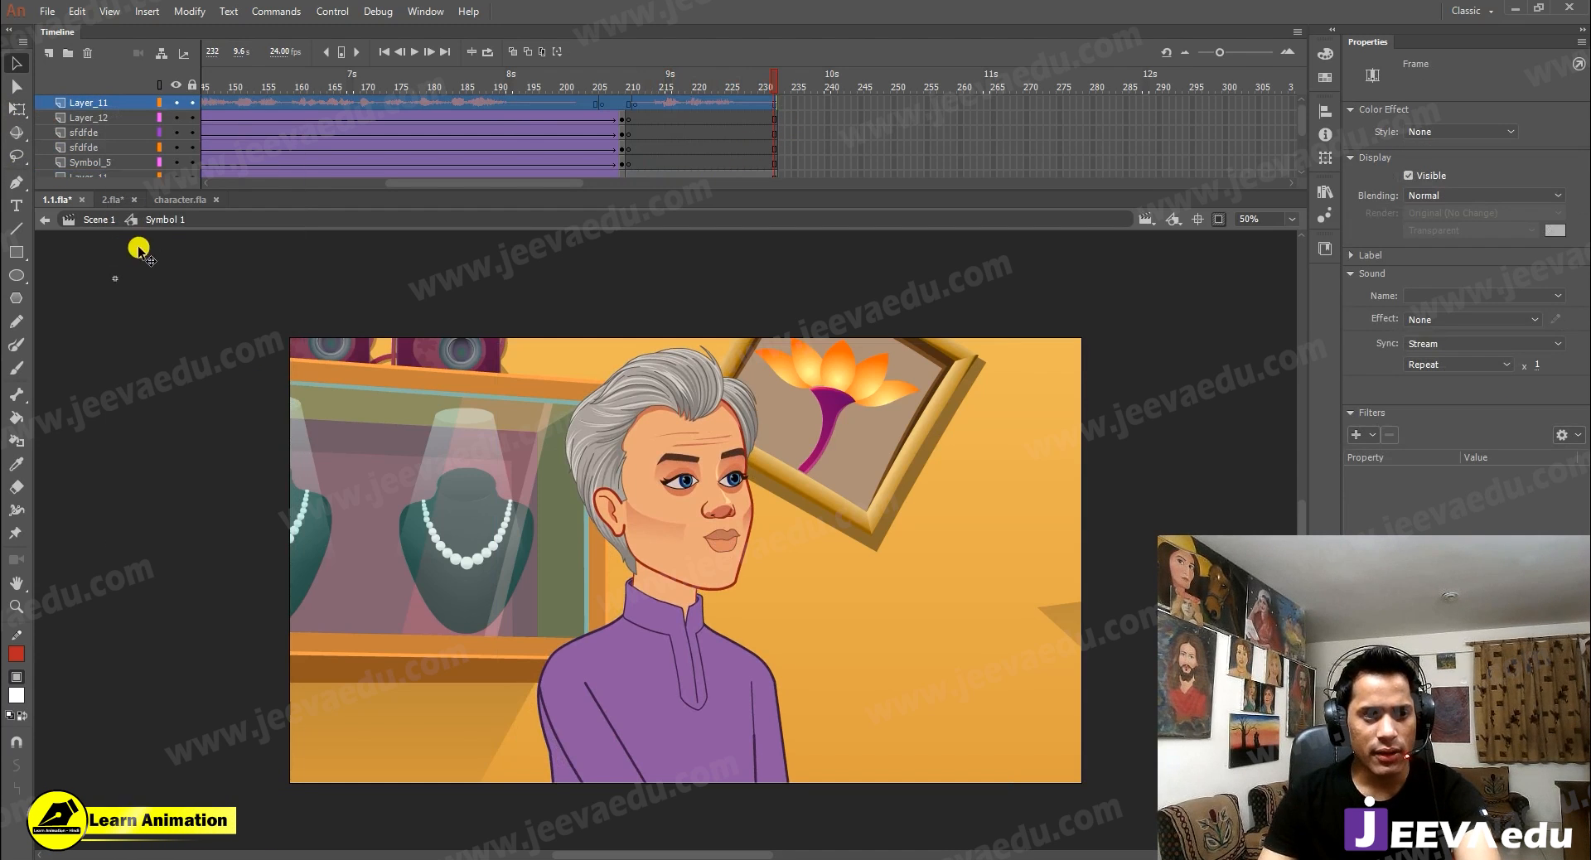
{"action": "left_click", "coordinate": [119, 107]}
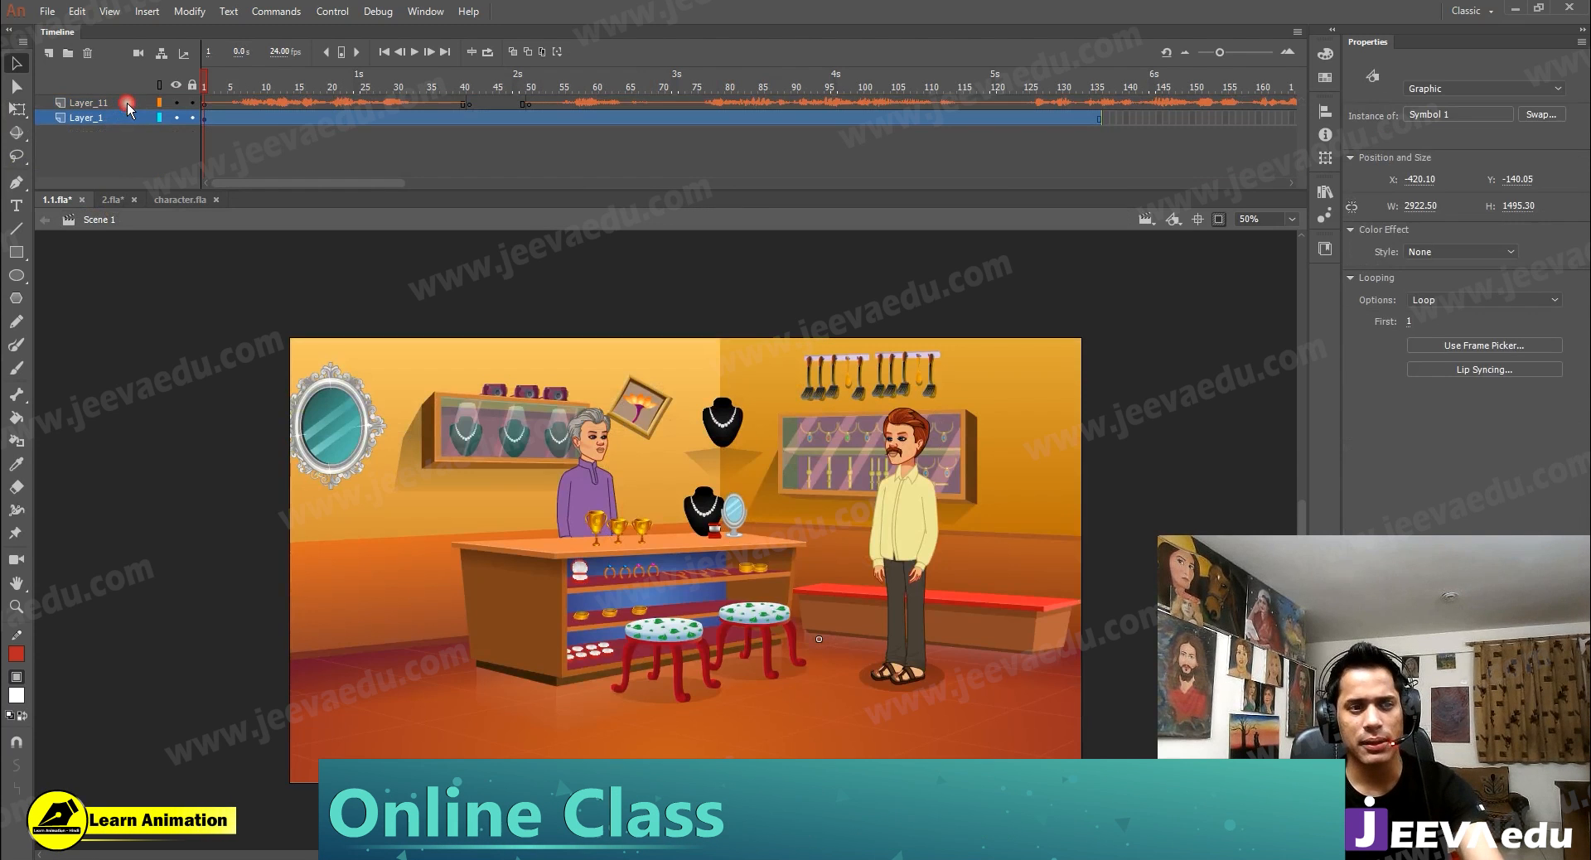
{"action": "left_click", "coordinate": [127, 103]}
{"action": "left_click", "coordinate": [90, 52]}
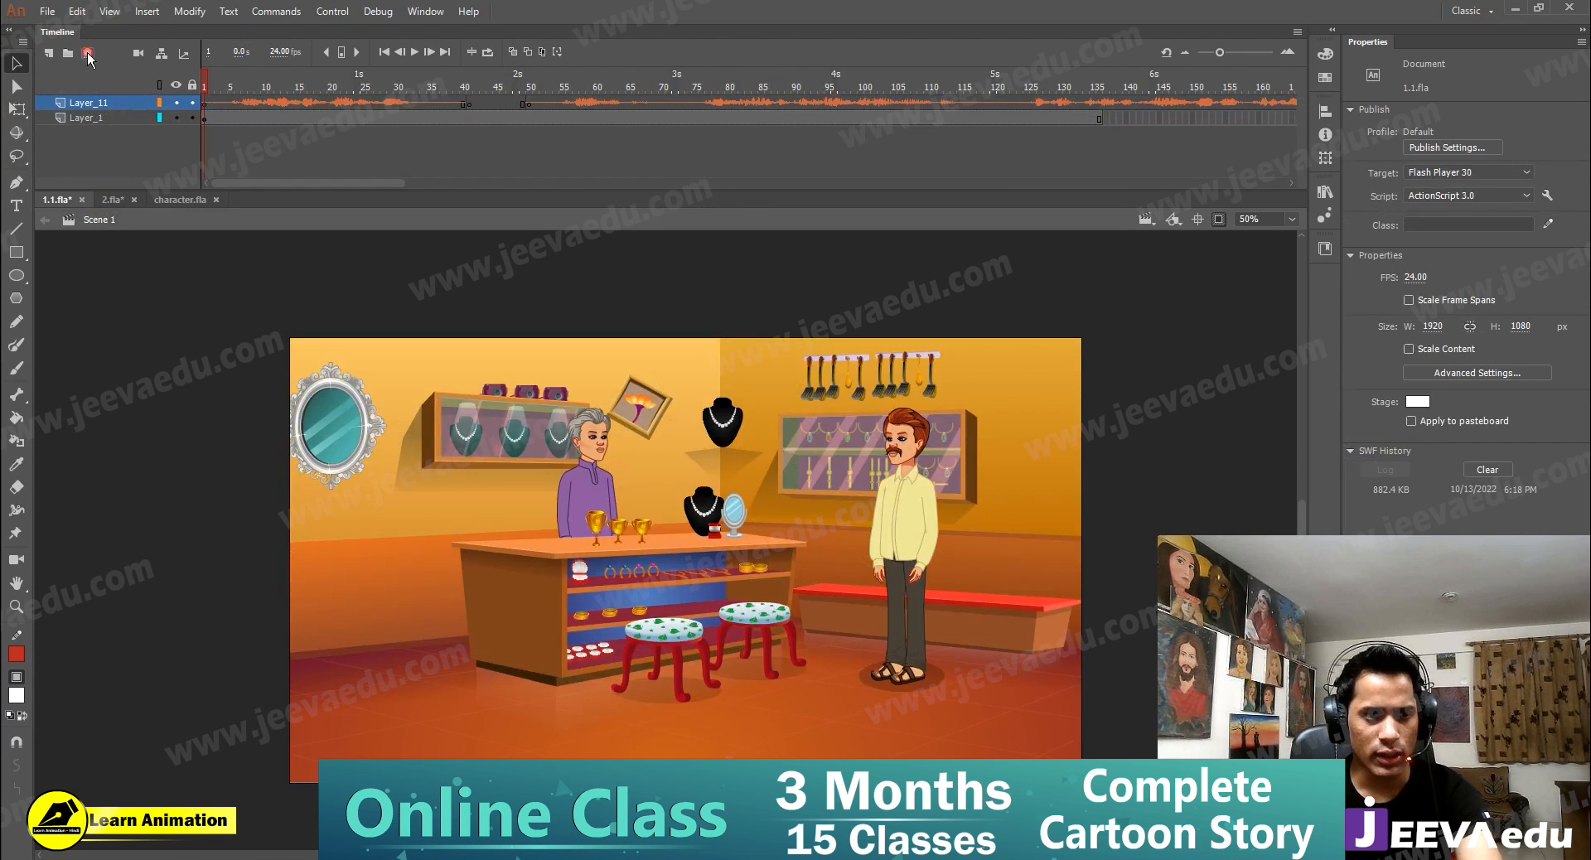
{"action": "right_click", "coordinate": [113, 103]}
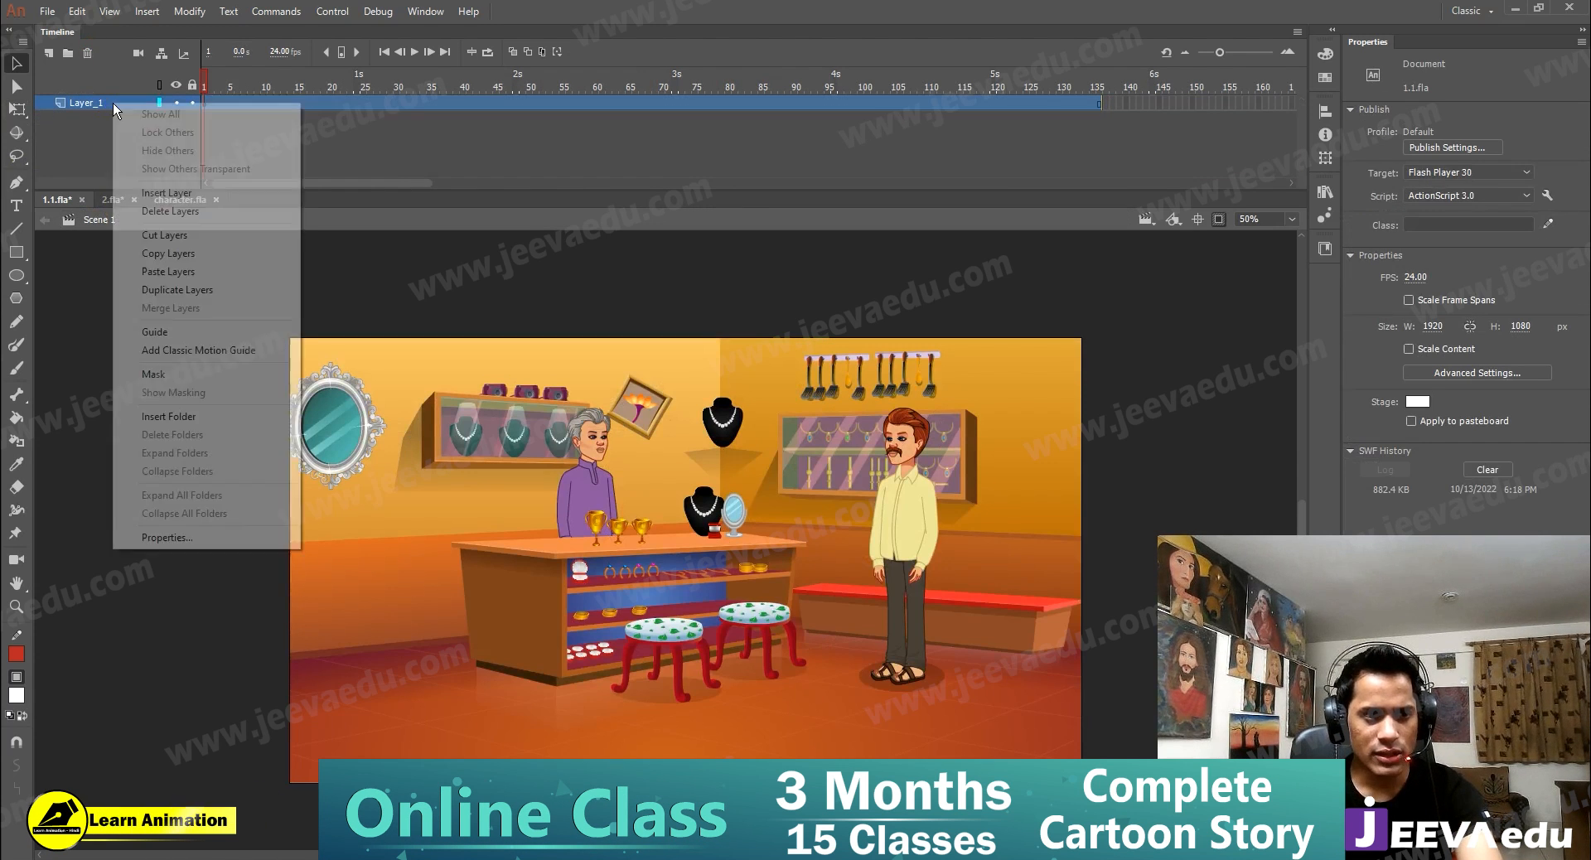
{"action": "left_click", "coordinate": [170, 272]}
Step: Extend Layer_1 in Scene 1 to frame 232 to match the end of the audio
{"action": "left_click_drag", "start_coordinate": [338, 182], "coordinate": [494, 185]}
{"action": "left_click", "coordinate": [881, 128]}
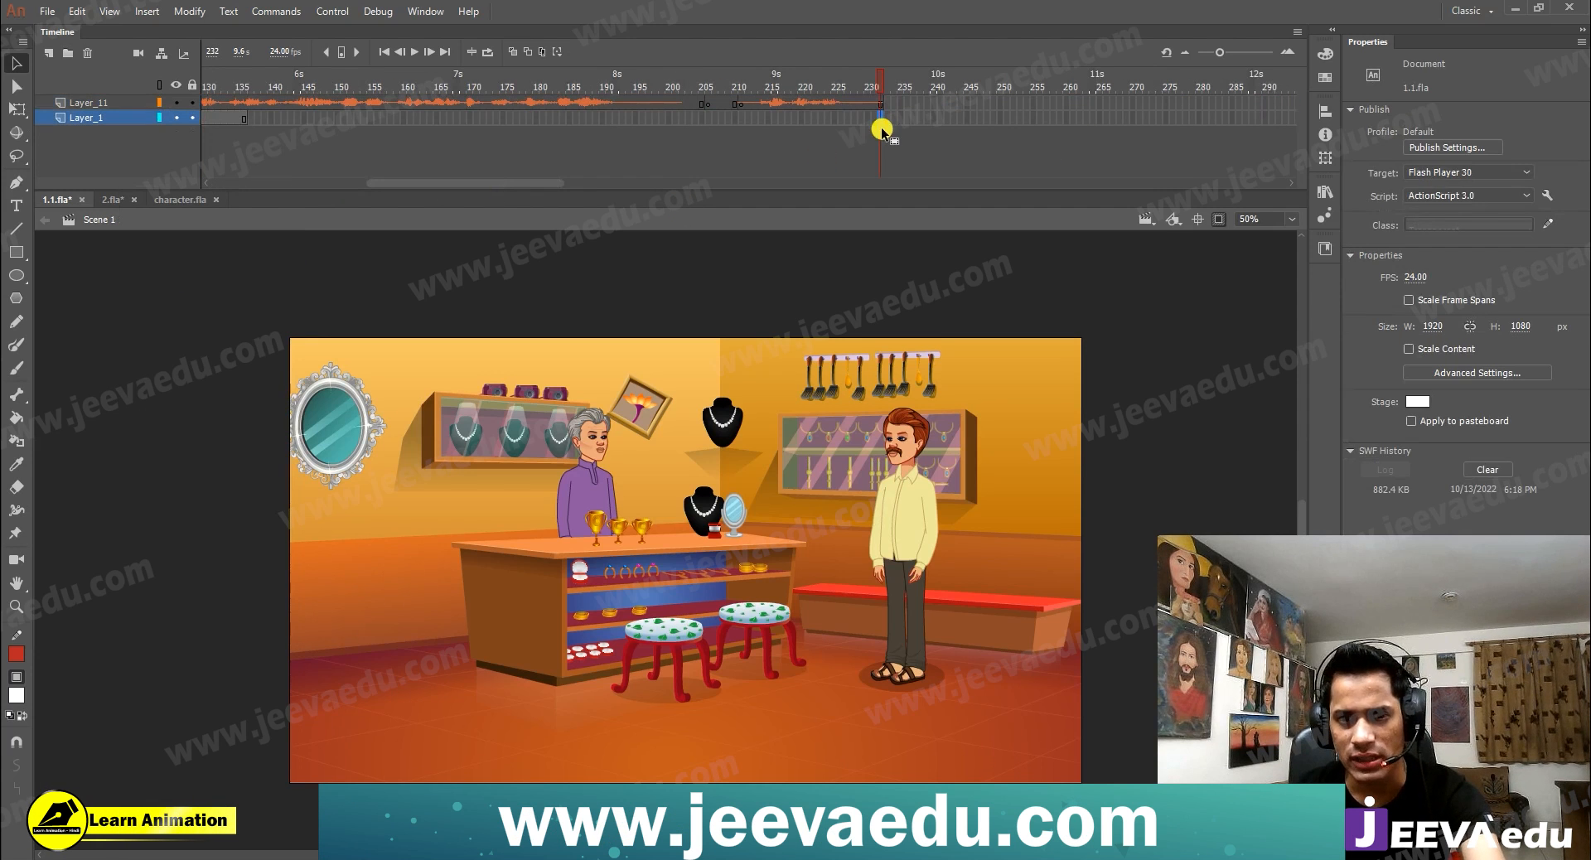
{"action": "left_click", "coordinate": [879, 146]}
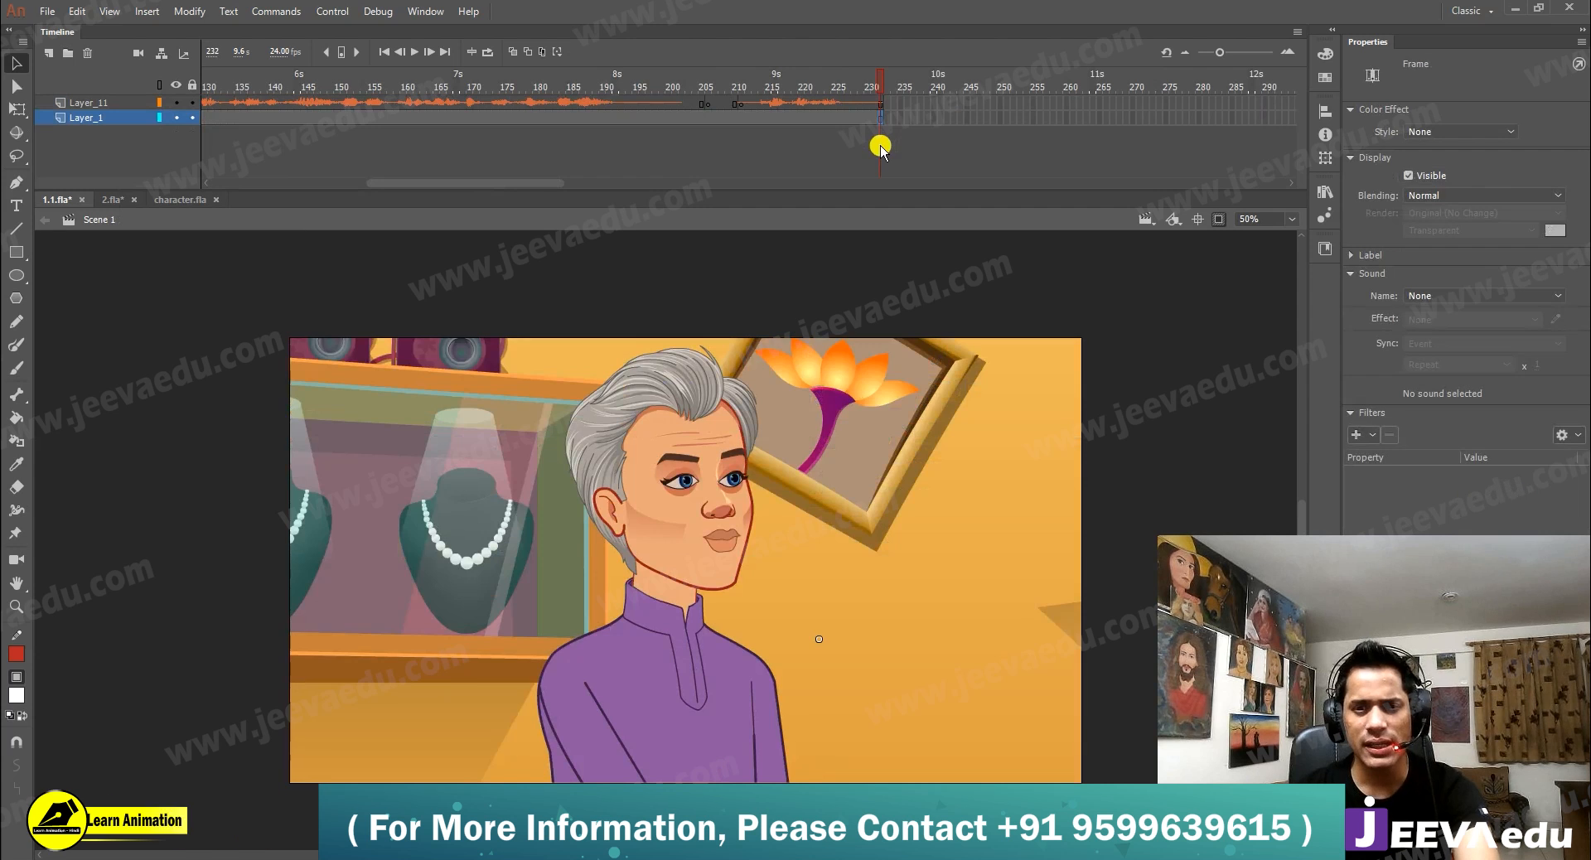
{"action": "left_click", "coordinate": [866, 155]}
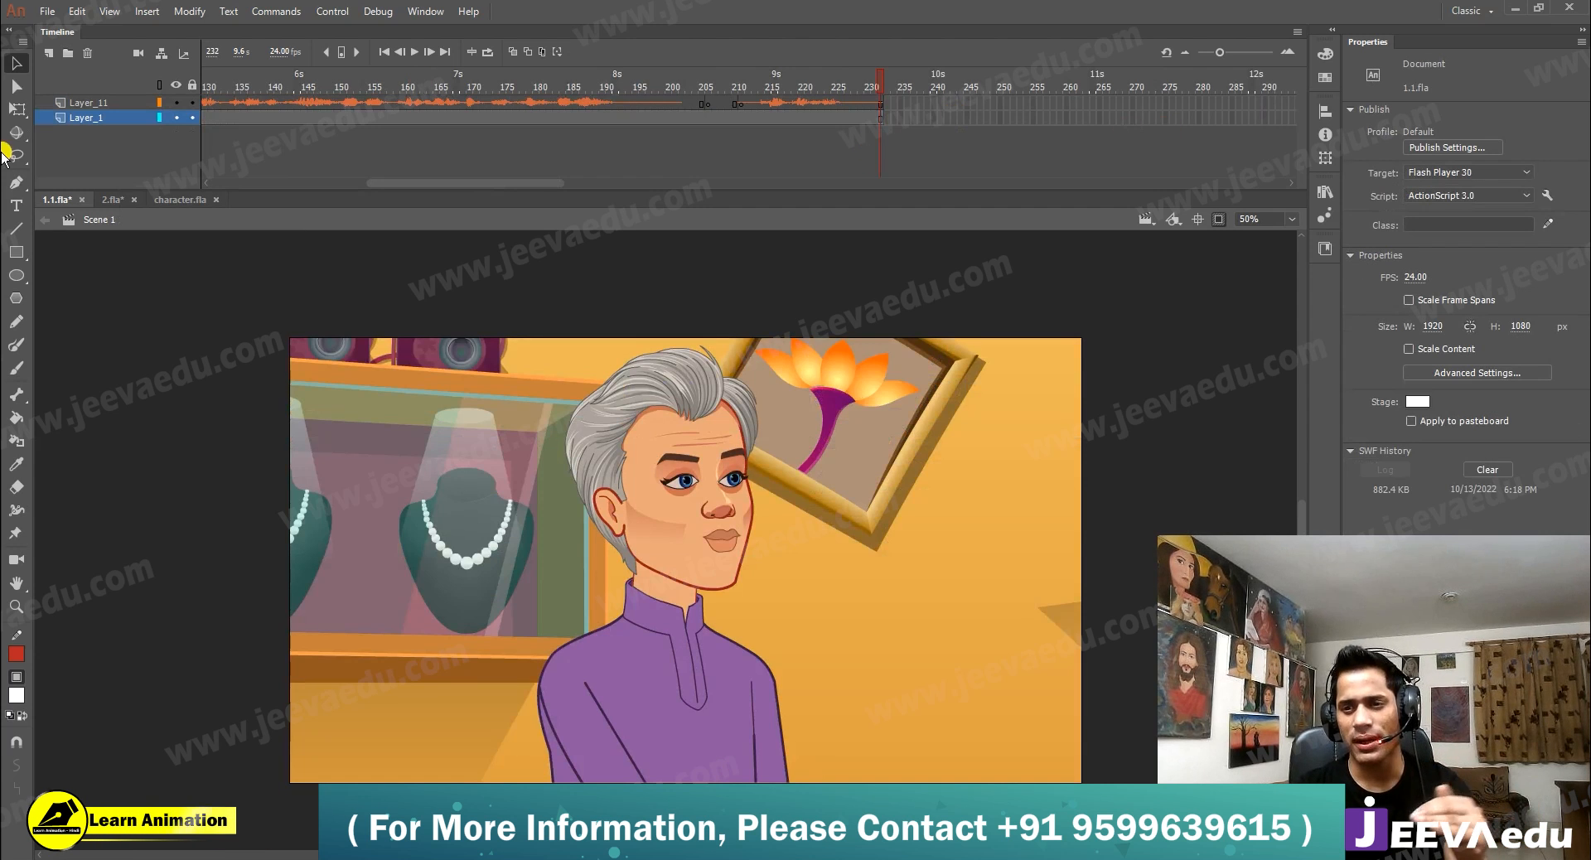
Step: Review and confirm the publish settings of 1.1.fla, and open its video export settings
{"action": "left_click", "coordinate": [1449, 146]}
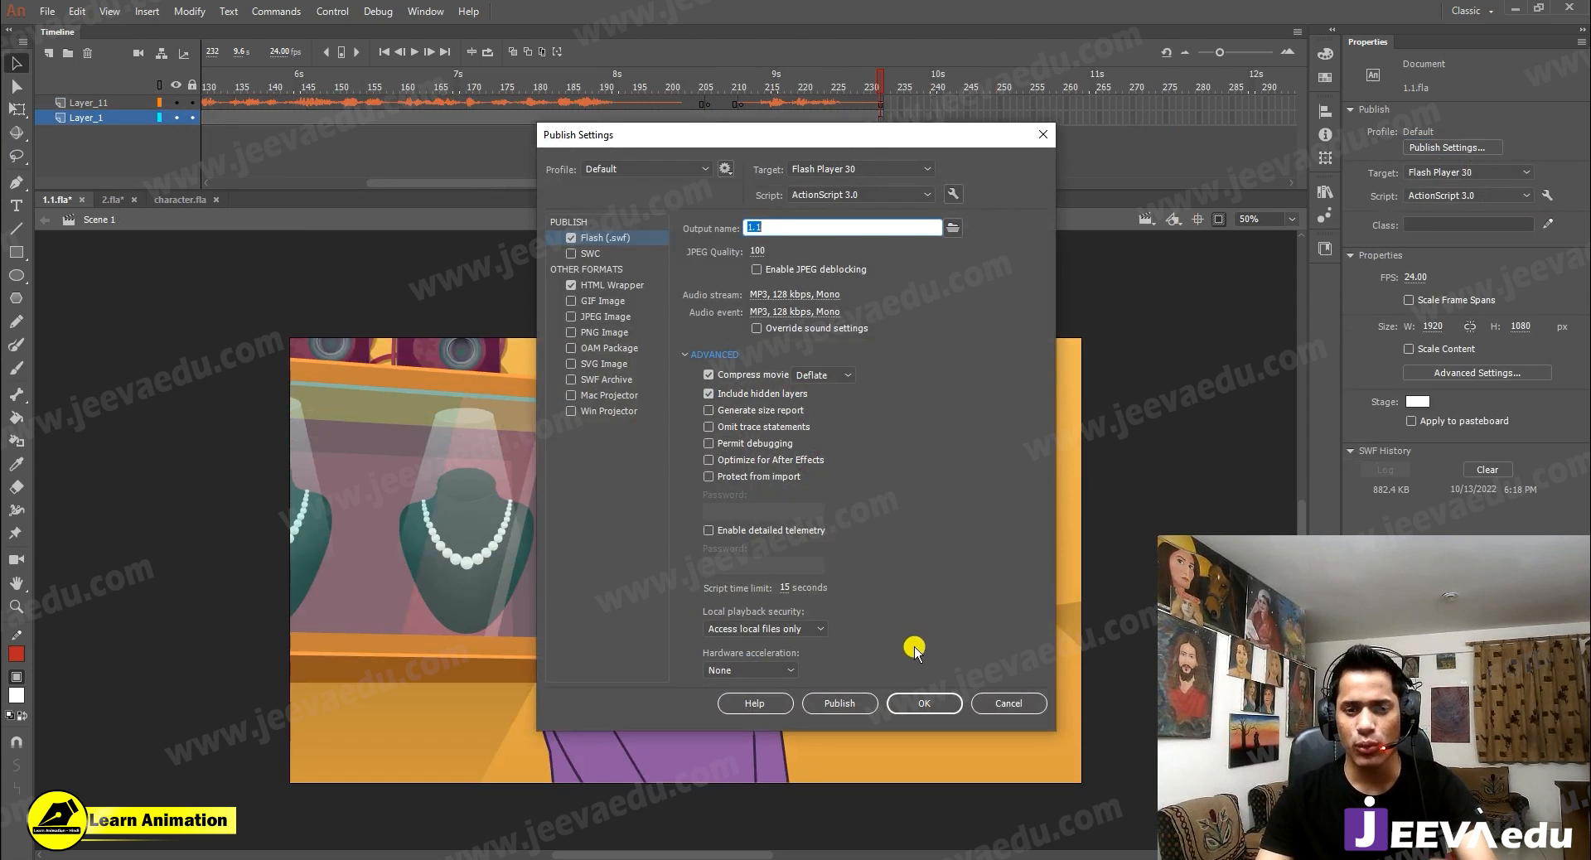
{"action": "left_click", "coordinate": [925, 713]}
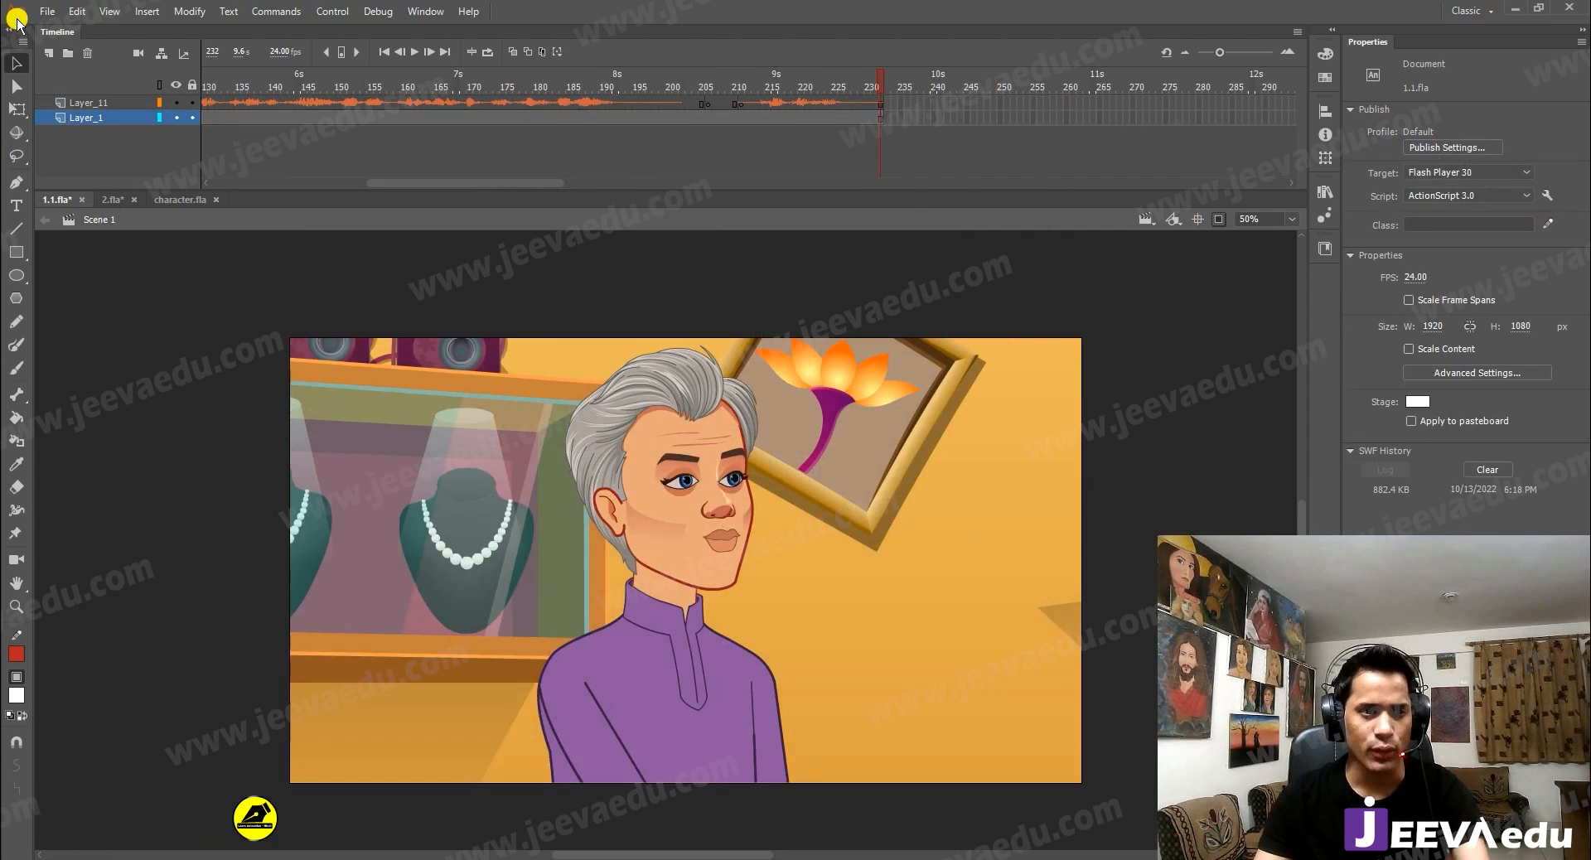
{"action": "left_click", "coordinate": [47, 11]}
{"action": "mouse_move", "coordinate": [145, 277]}
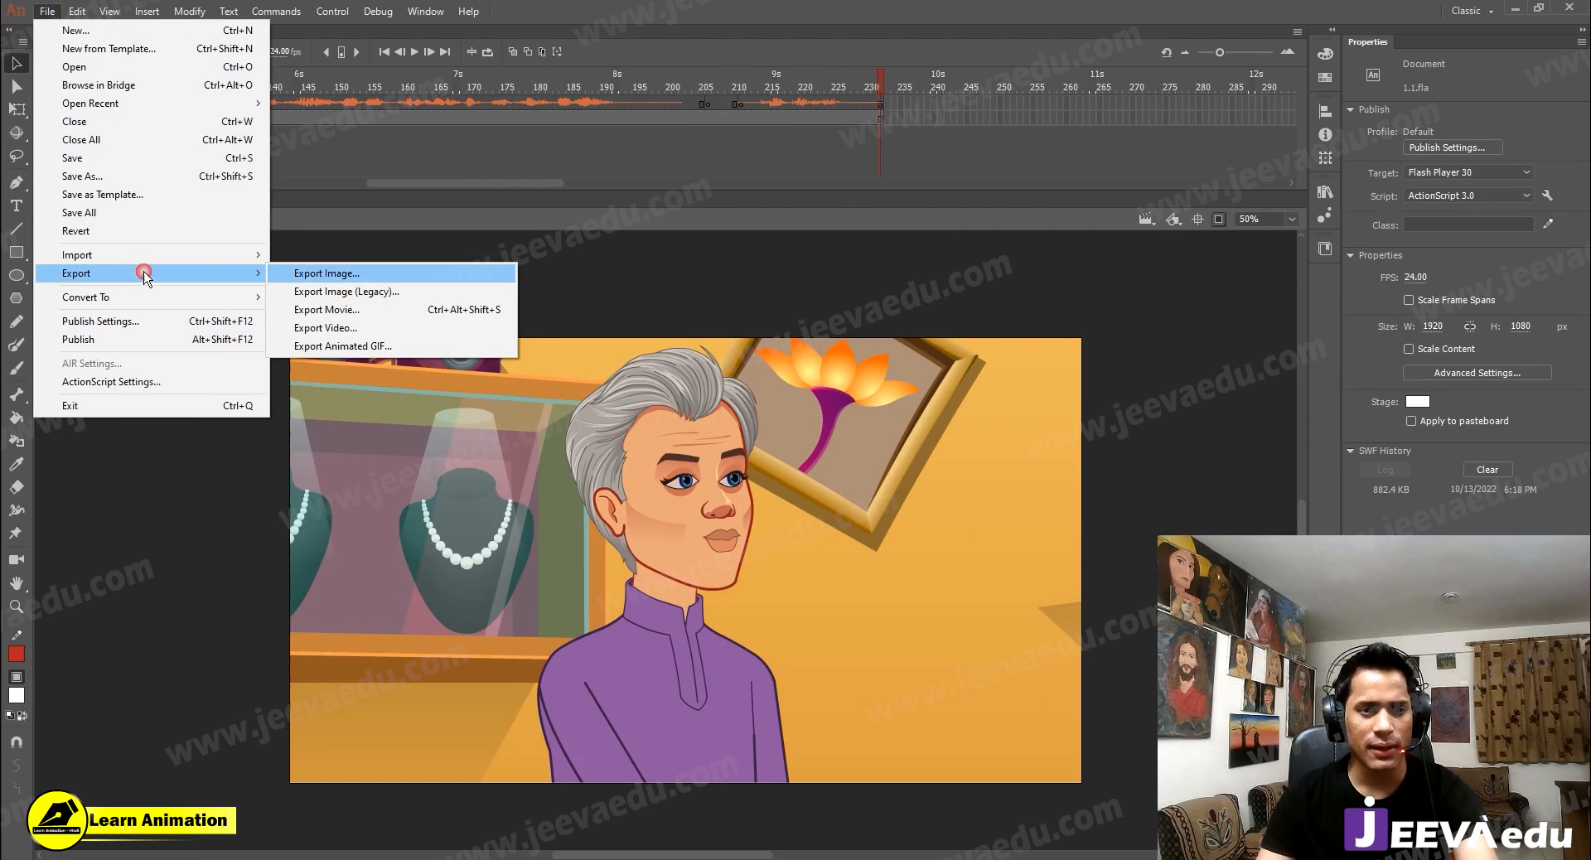
{"action": "left_click", "coordinate": [406, 327]}
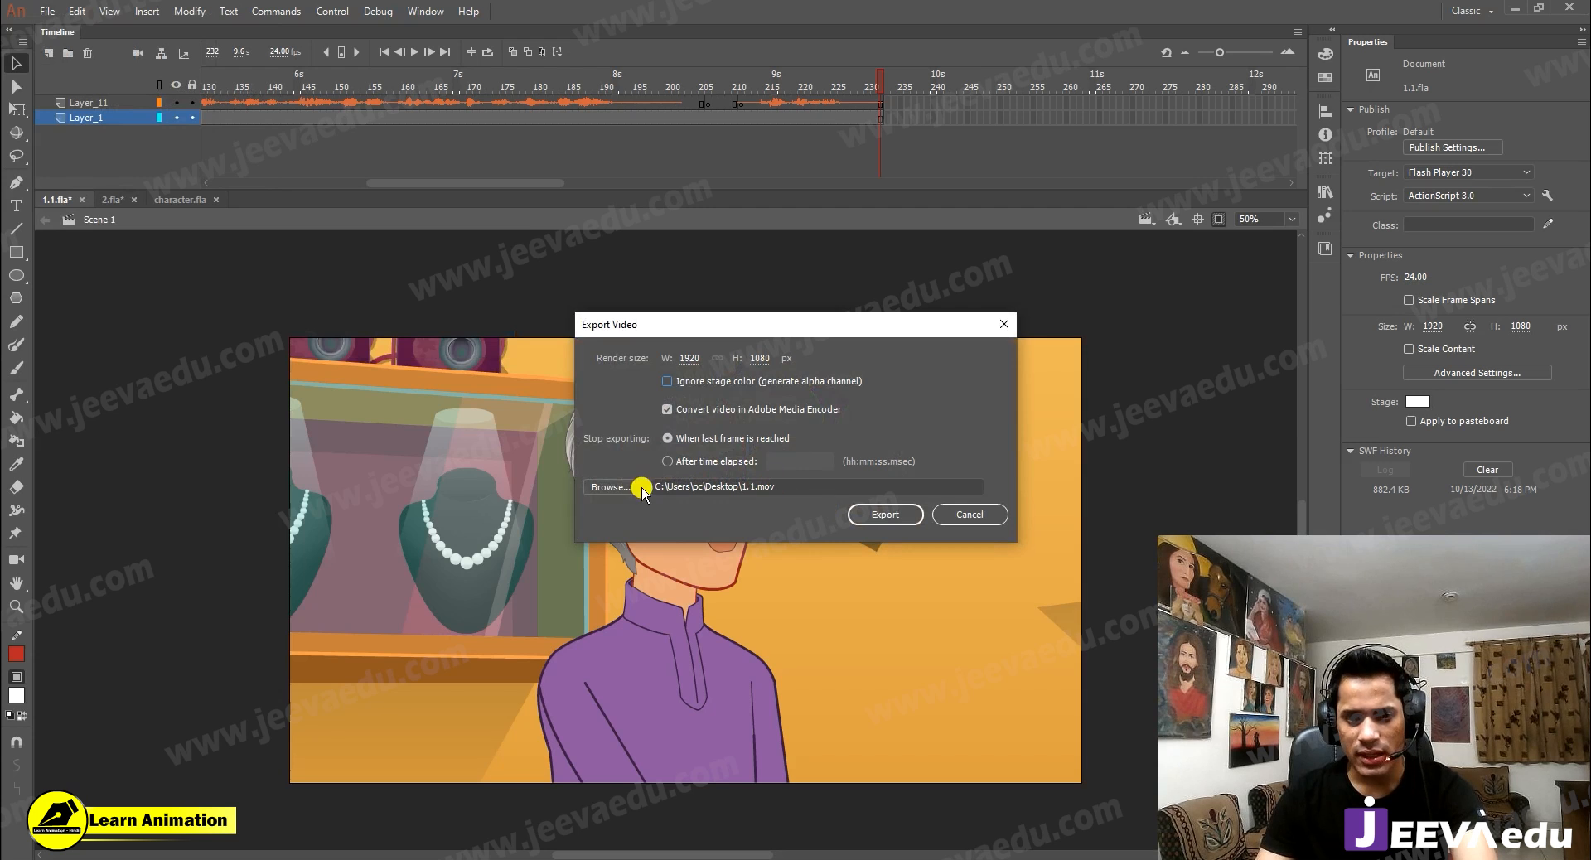
Step: Export the video to the Desktop as QuickTime movie 2 and dismiss the Media Encoder notice
{"action": "left_click", "coordinate": [611, 486]}
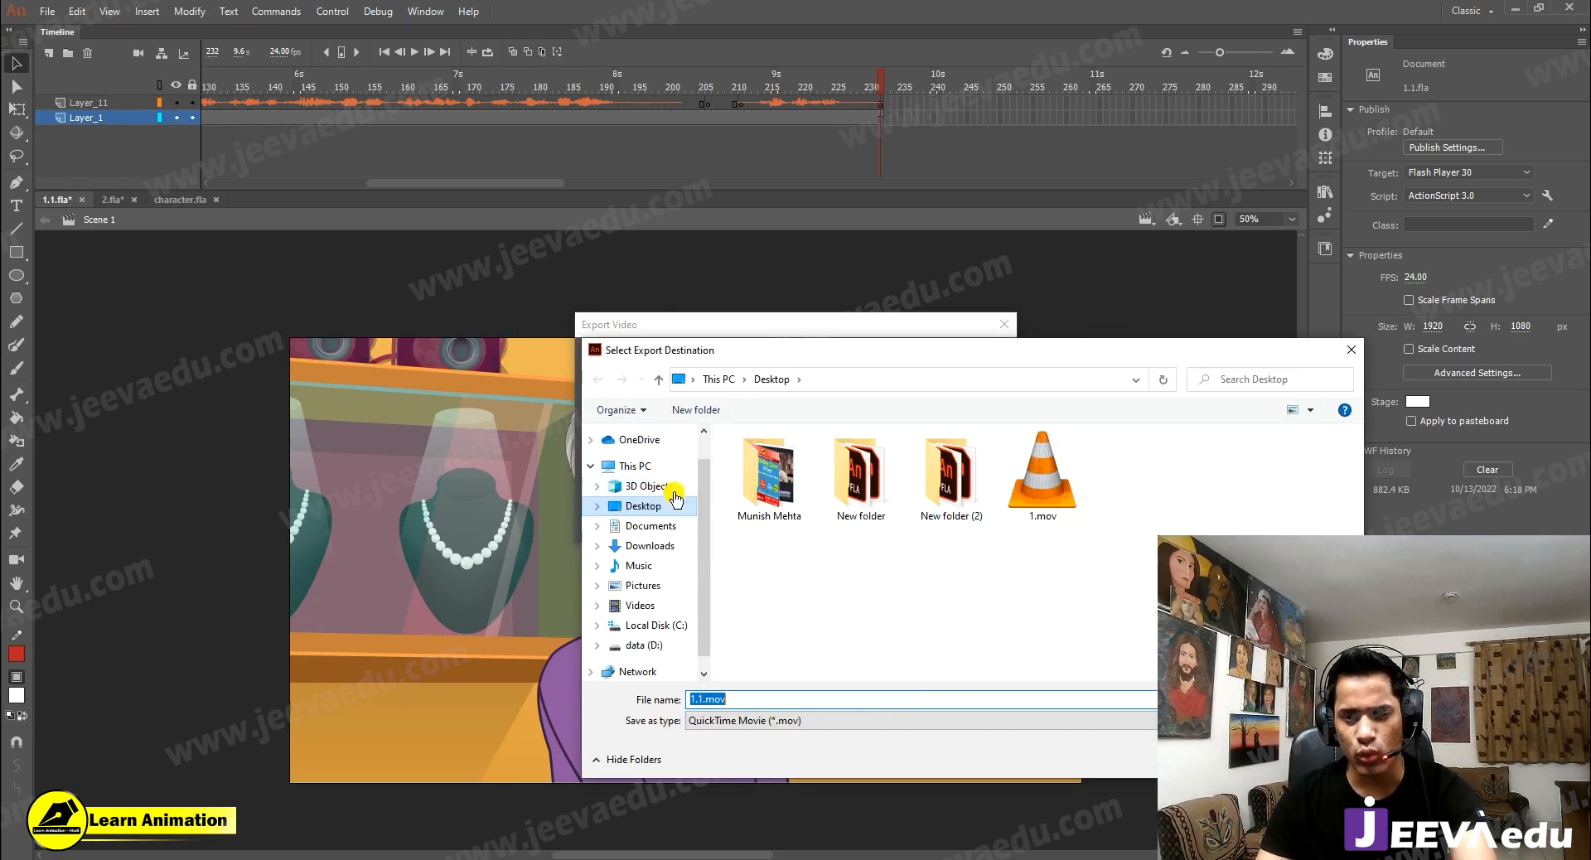
{"action": "left_click", "coordinate": [1042, 476]}
{"action": "double_click", "coordinate": [770, 700]}
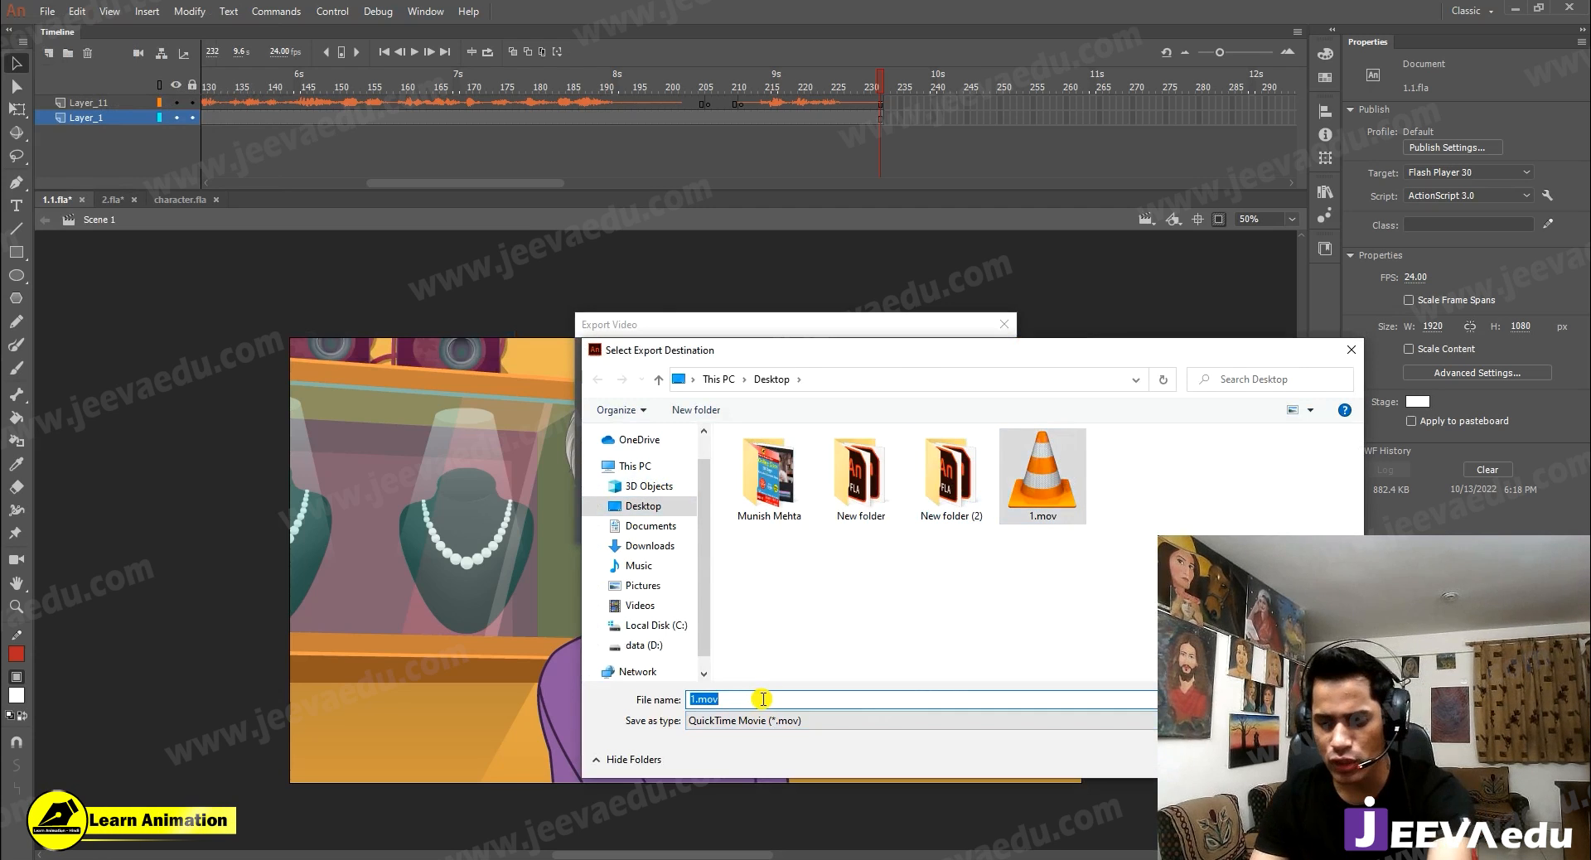
{"action": "type", "text": "2"}
{"action": "left_click_drag", "start_coordinate": [1063, 352], "coordinate": [897, 325]}
{"action": "left_click", "coordinate": [961, 704]}
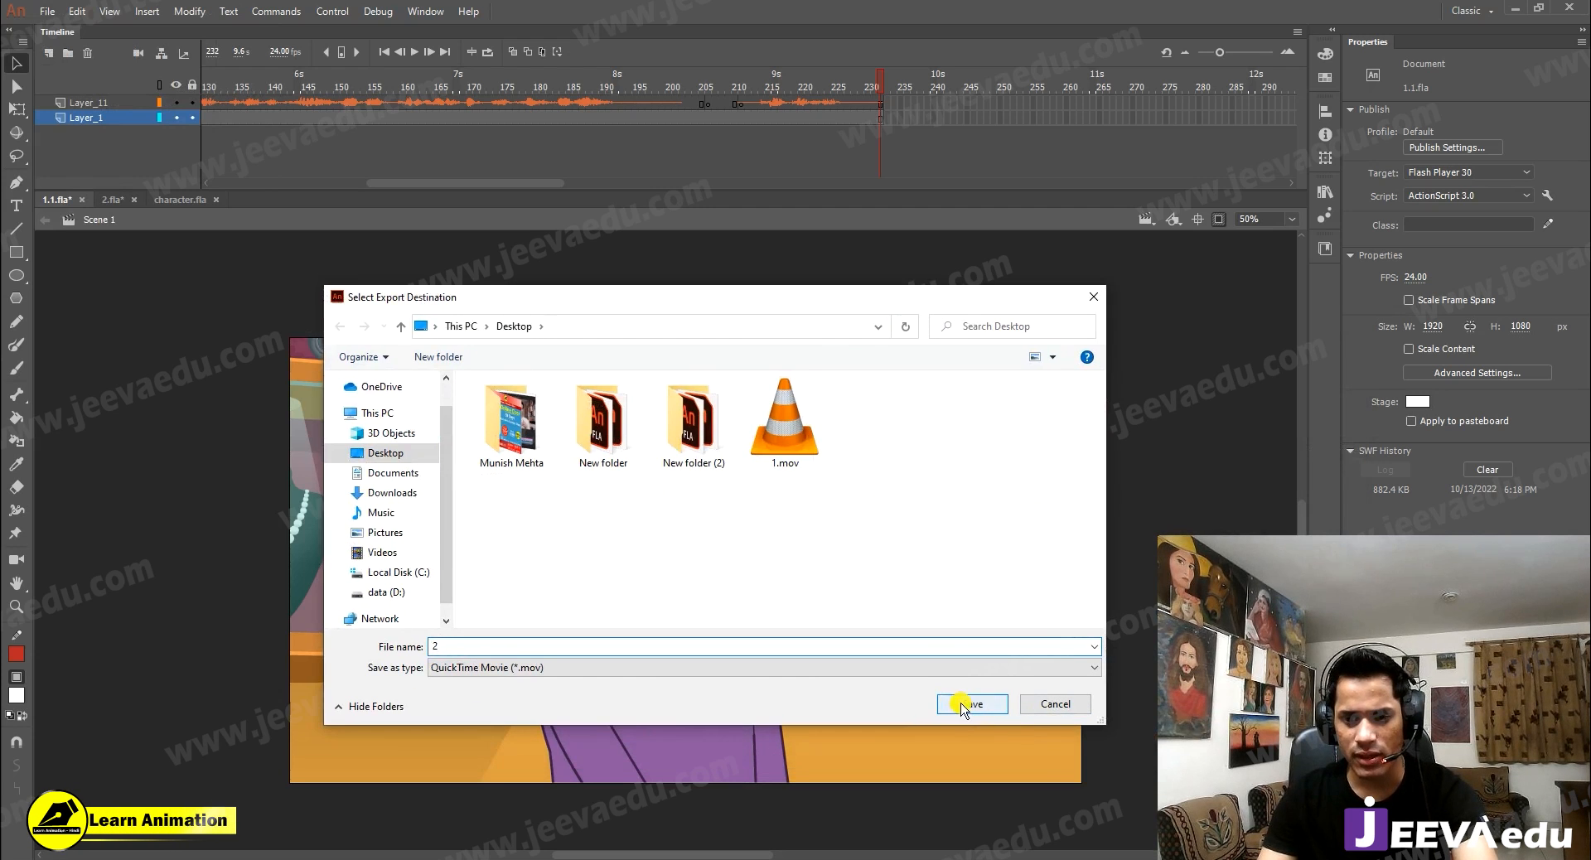
{"action": "left_click", "coordinate": [883, 514]}
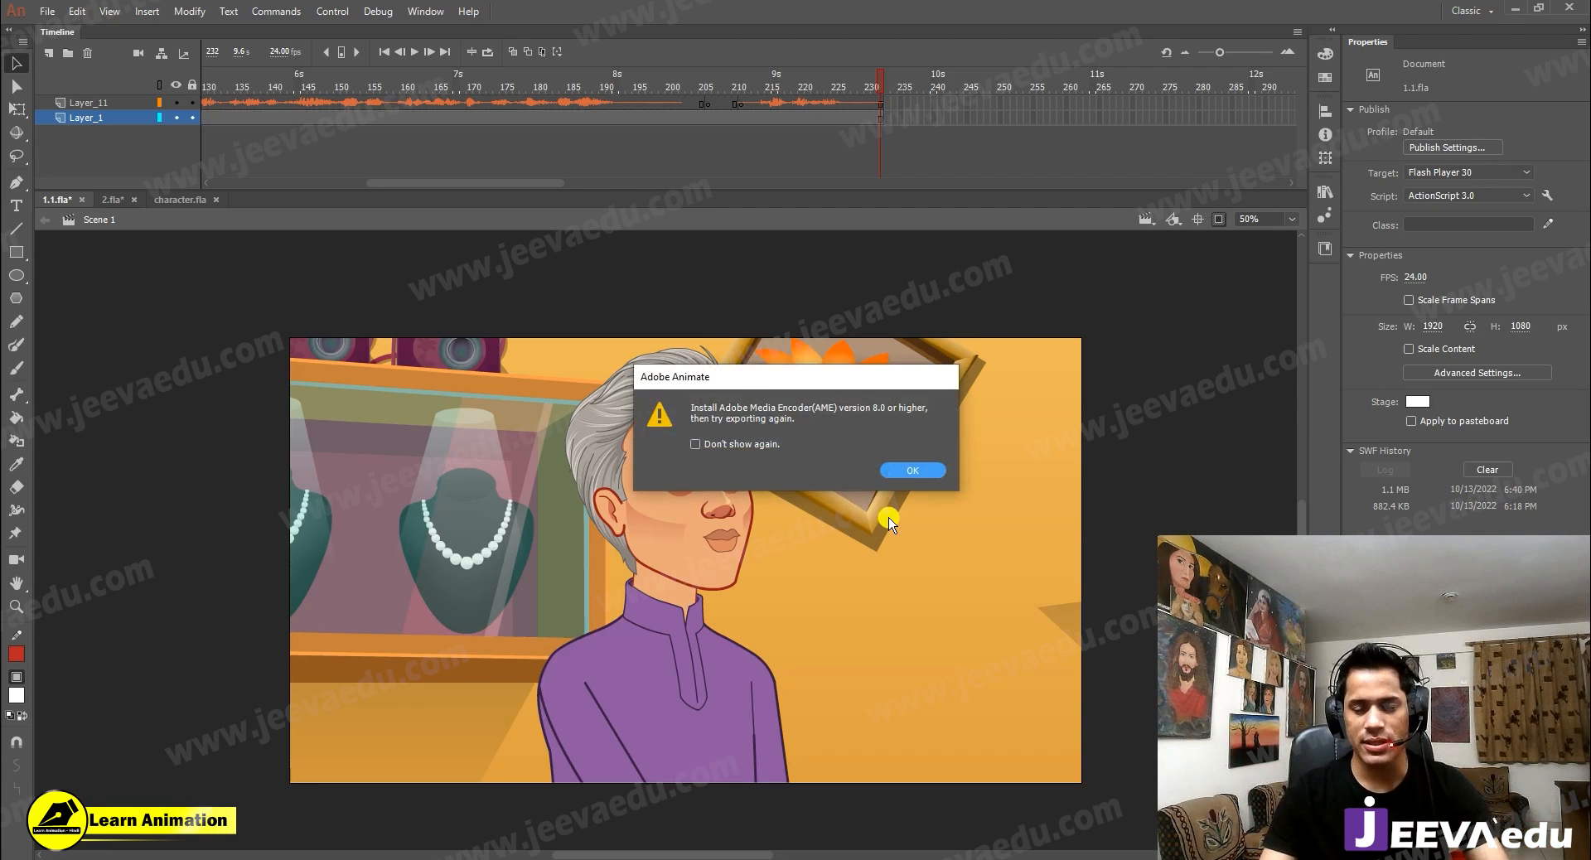
{"action": "left_click", "coordinate": [915, 472]}
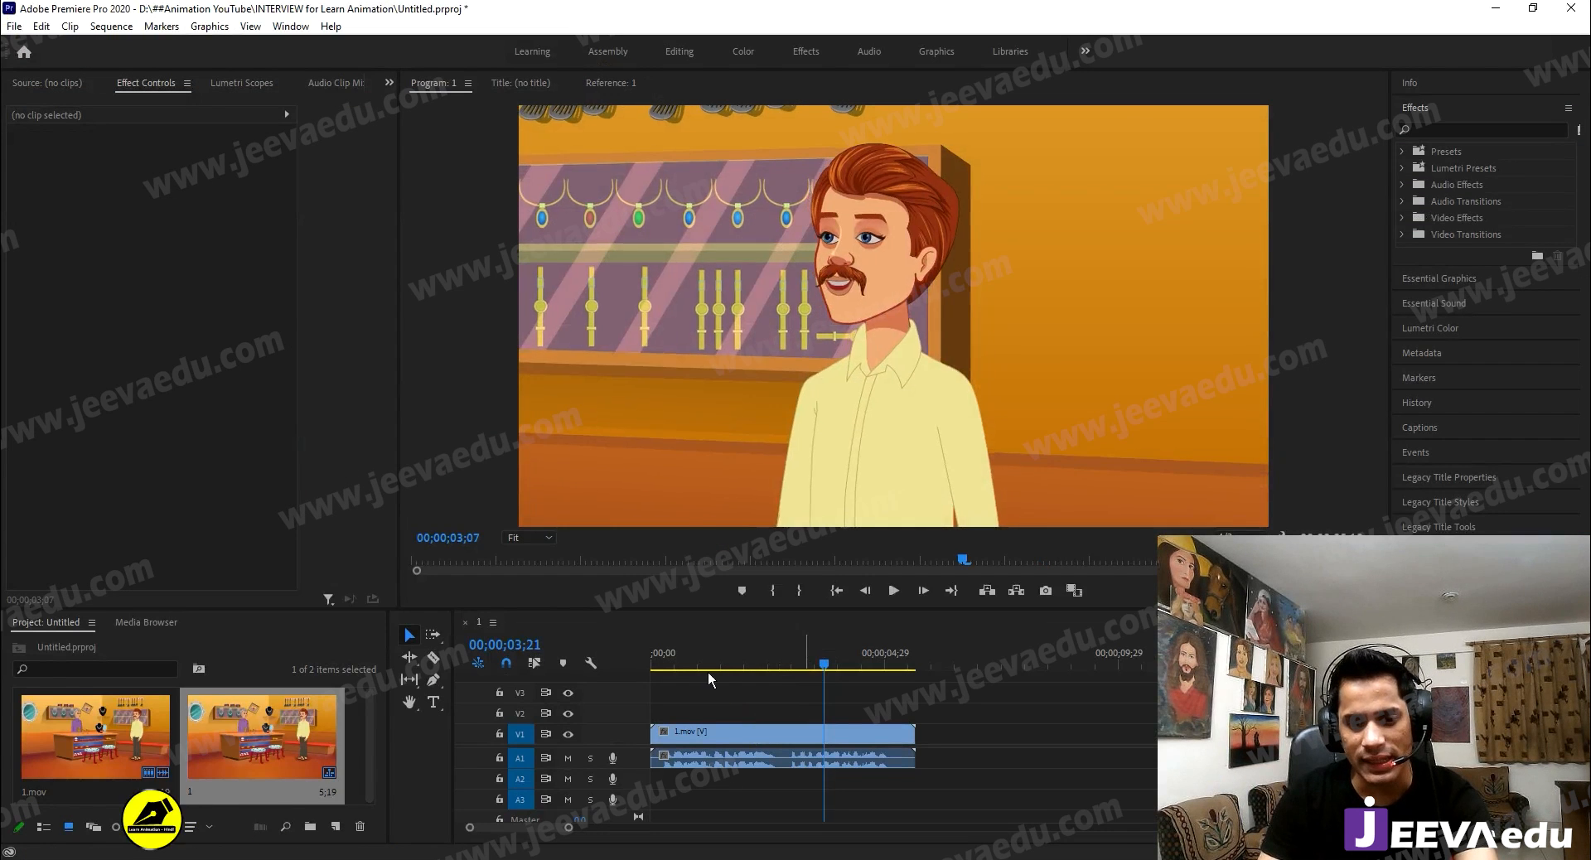
Step: Switch to Premiere Pro, delete the 1.mov video and audio clip from sequence 1, and return to Animate
{"action": "left_click", "coordinate": [706, 671]}
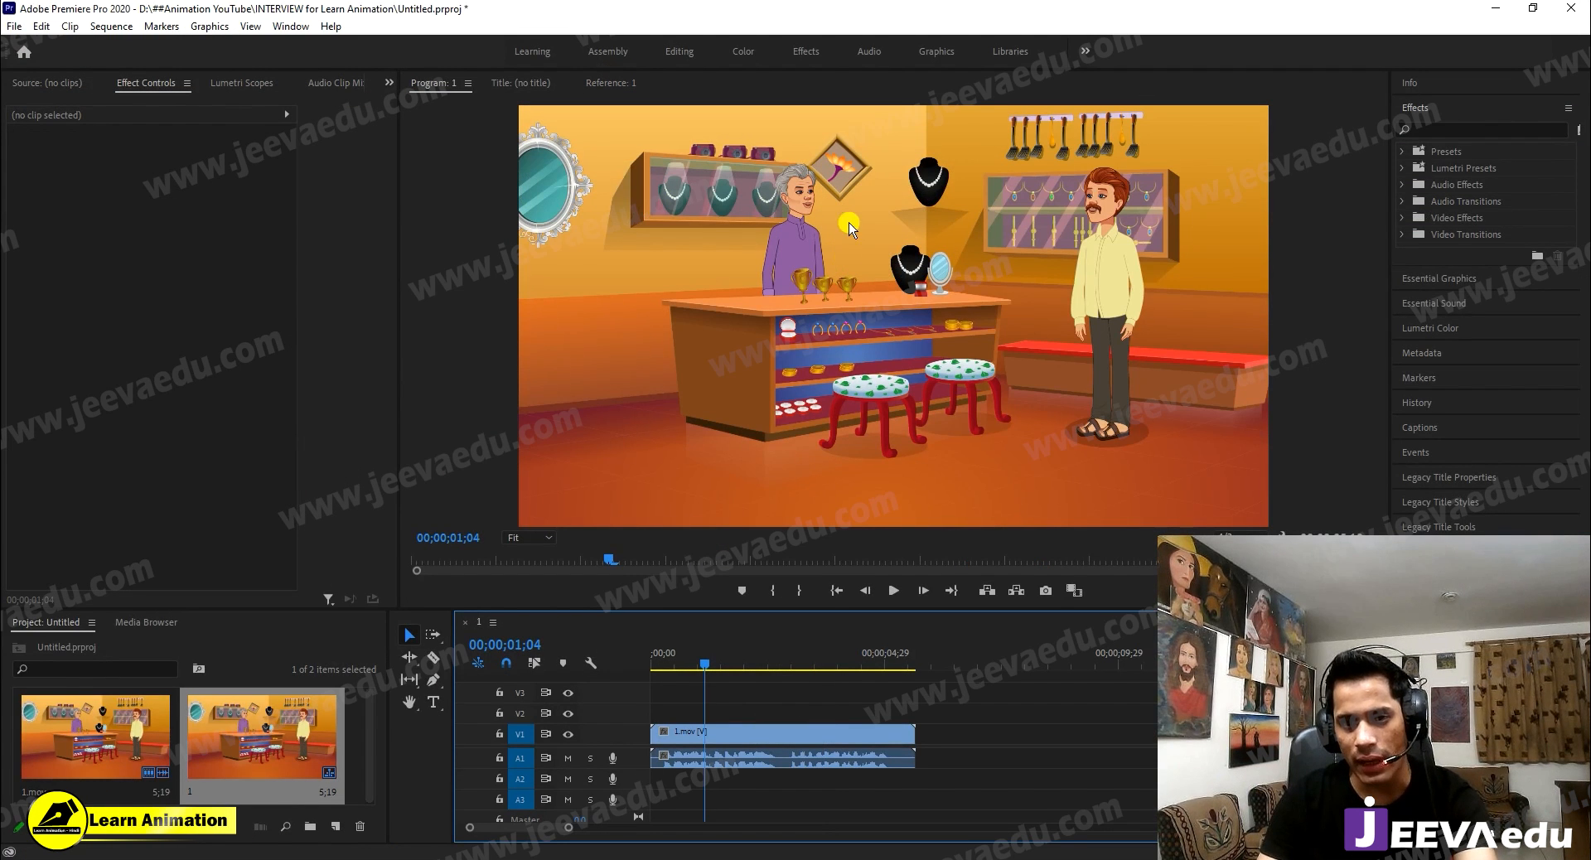
{"action": "left_click_drag", "start_coordinate": [967, 719], "coordinate": [853, 783]}
{"action": "key", "text": "Delete"}
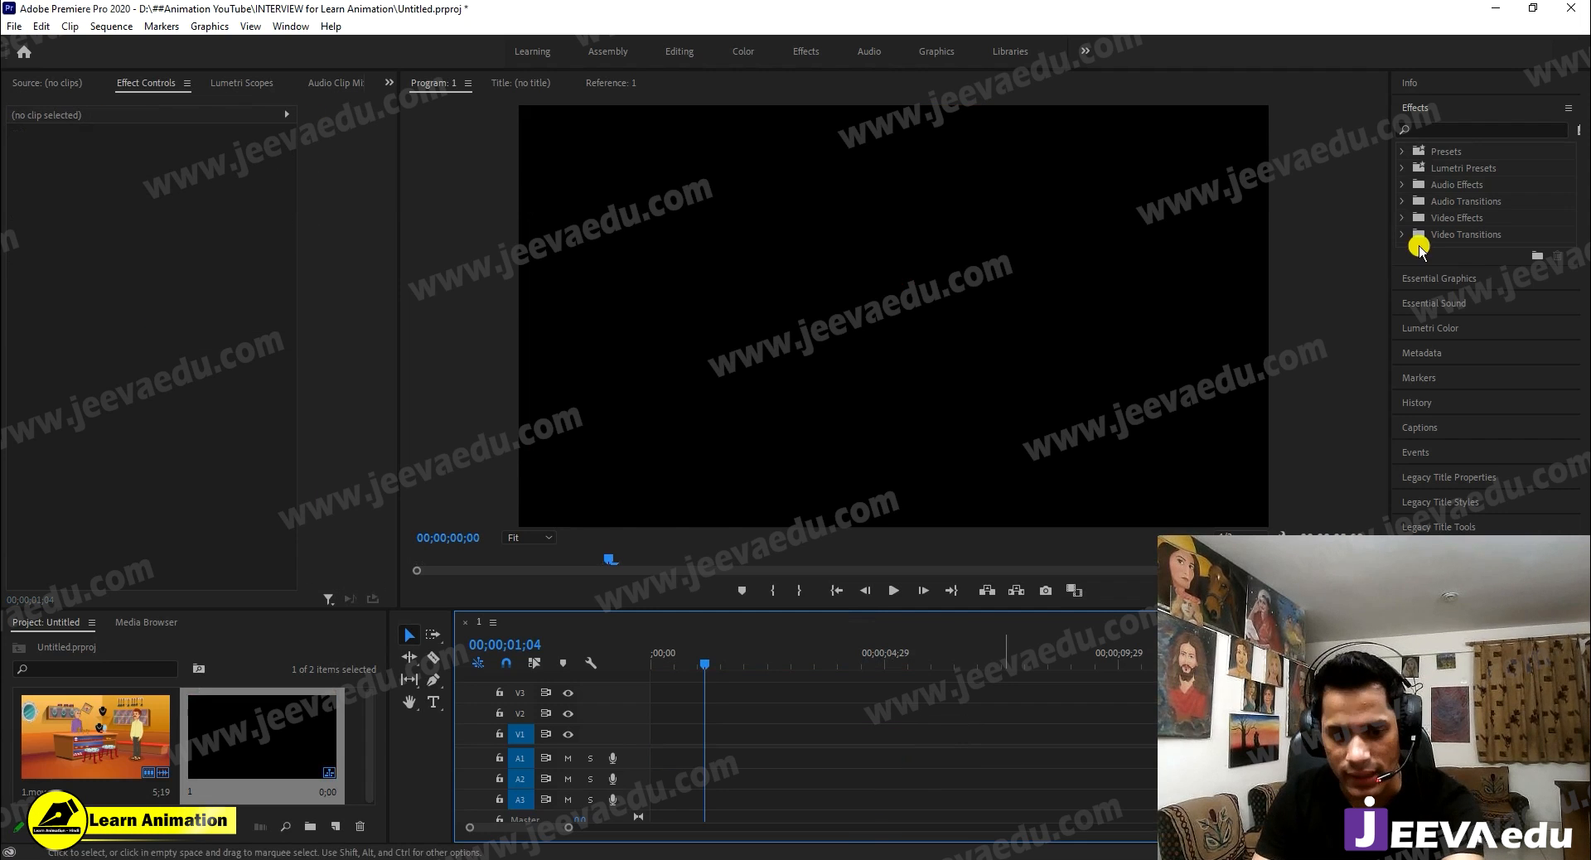
{"action": "left_click", "coordinate": [1495, 8]}
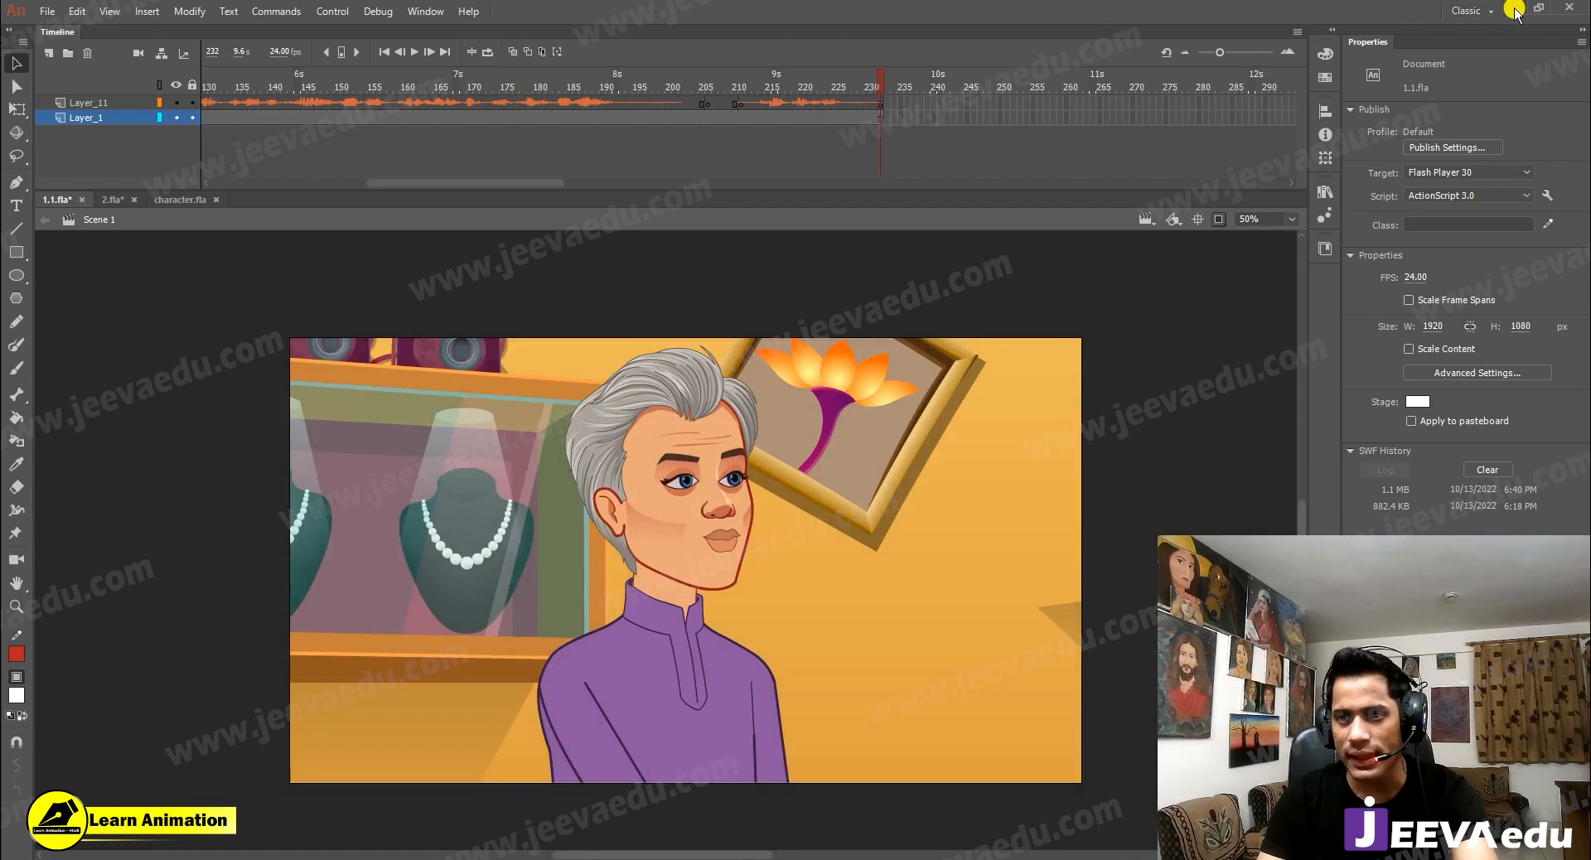
Step: Open 1.fla from the New folder on the Desktop in Animate
{"action": "left_click", "coordinate": [1513, 10]}
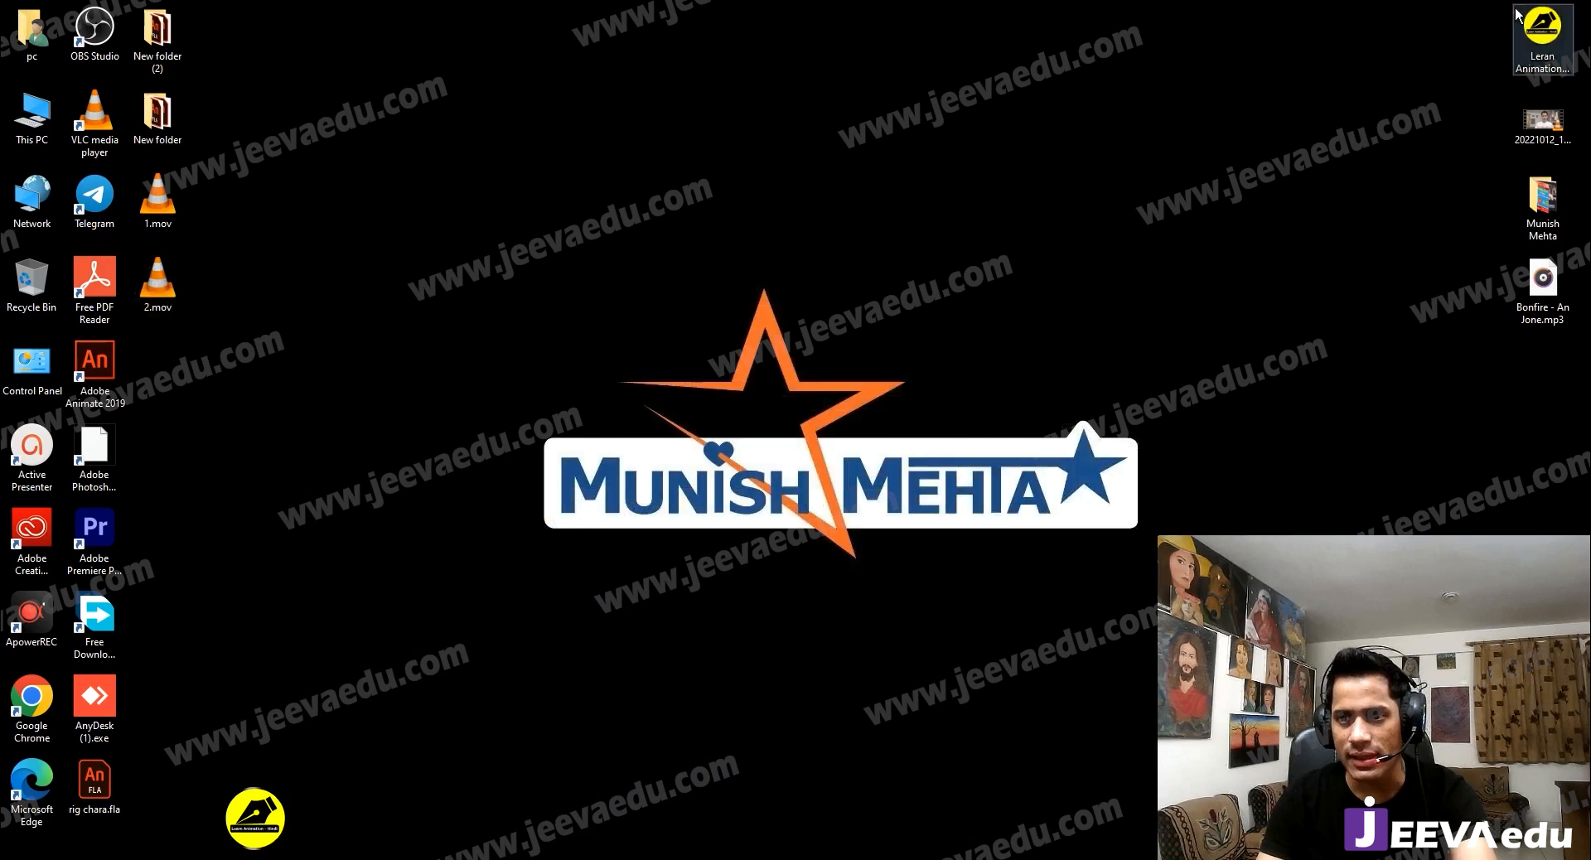
{"action": "double_click", "coordinate": [161, 117]}
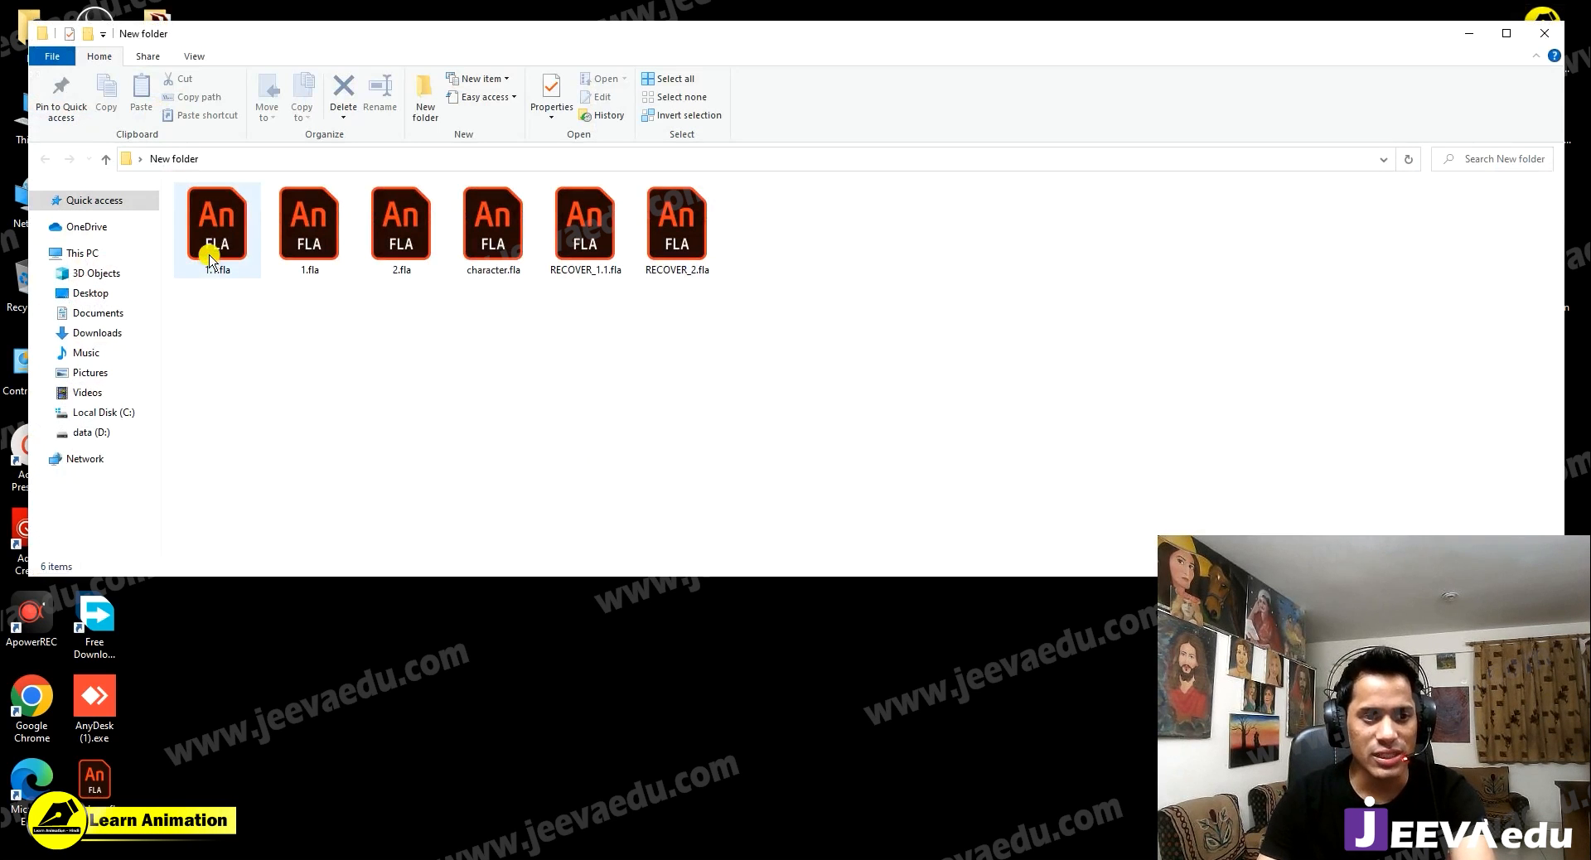
{"action": "left_click", "coordinate": [210, 259]}
{"action": "left_click", "coordinate": [287, 275]}
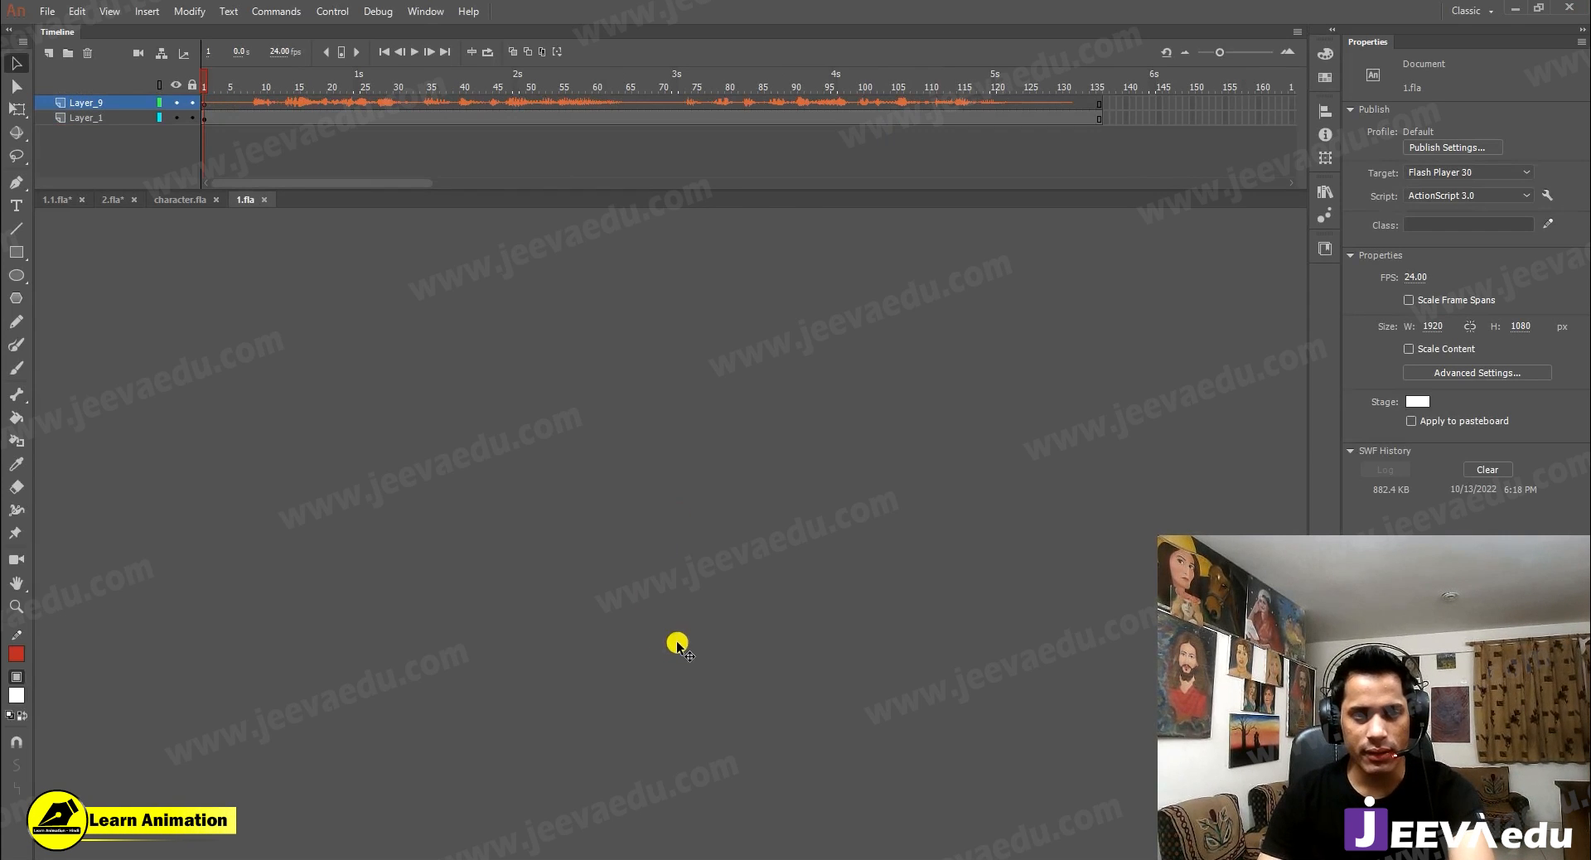
Step: Open Symbol 5 inside Symbol 1 and break apart the small red jewellery box beside the counter mirror
{"action": "key", "text": "z"}
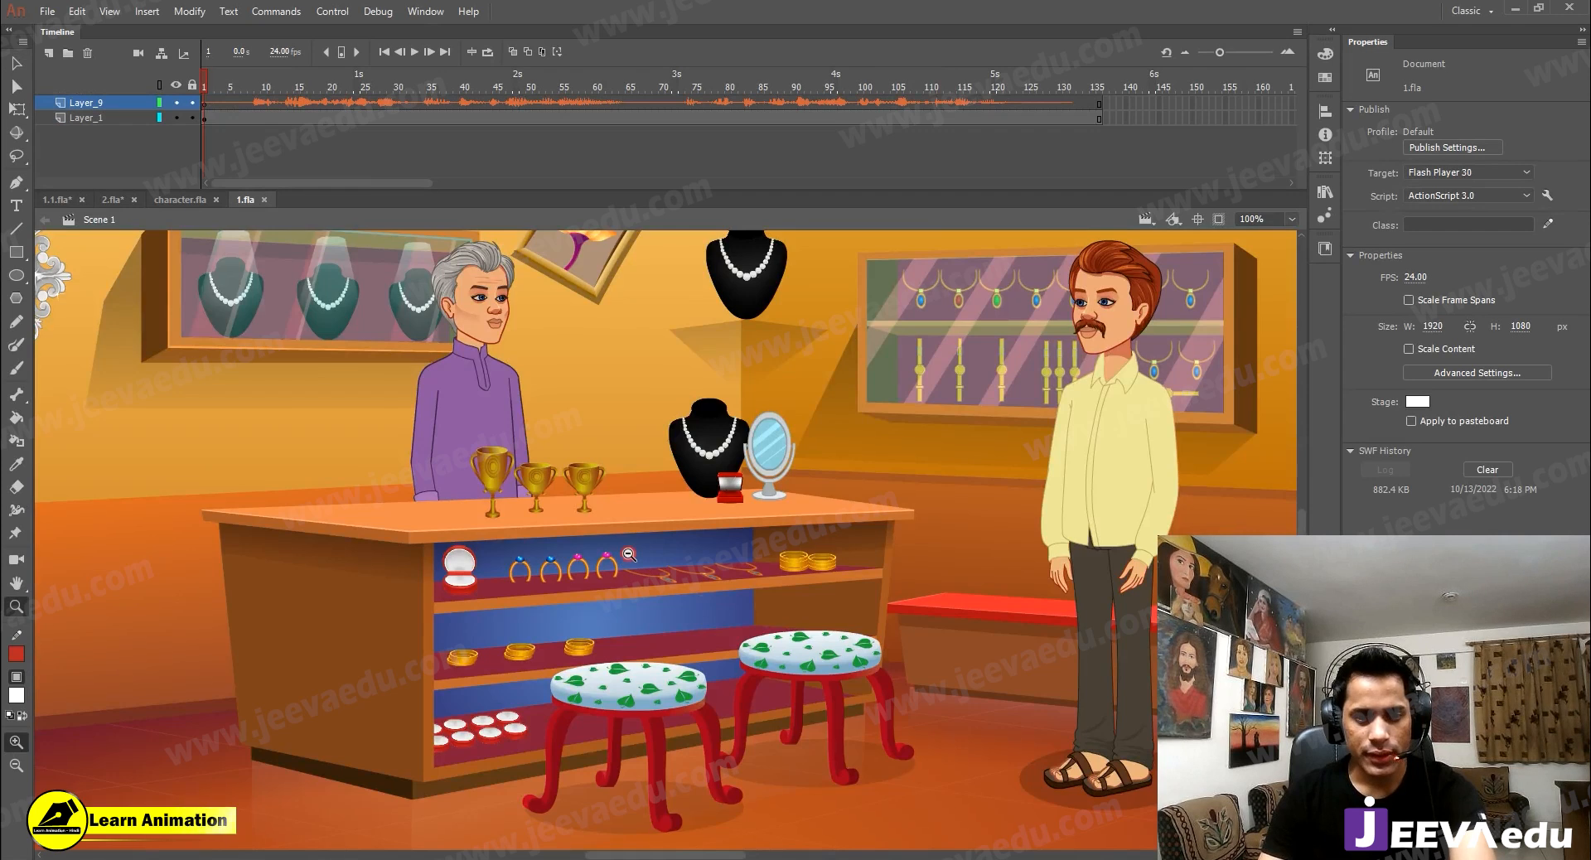
{"action": "left_click", "coordinate": [632, 558], "text": "alt"}
{"action": "left_click", "coordinate": [646, 508]}
{"action": "key", "text": "v"}
{"action": "left_click", "coordinate": [674, 555]}
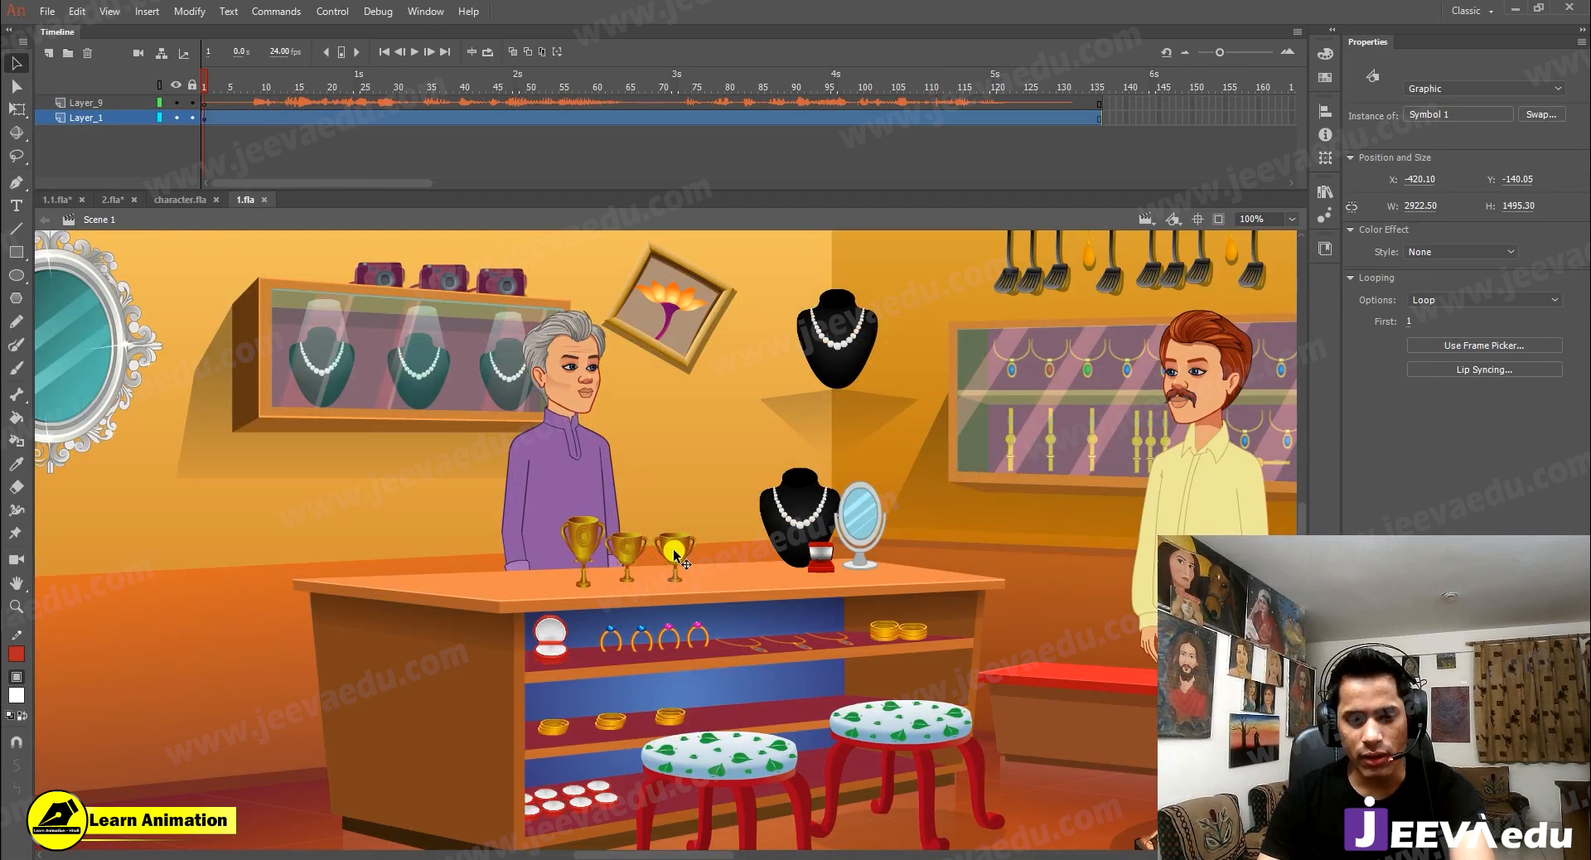
{"action": "double_click", "coordinate": [675, 555]}
{"action": "left_click", "coordinate": [785, 563]}
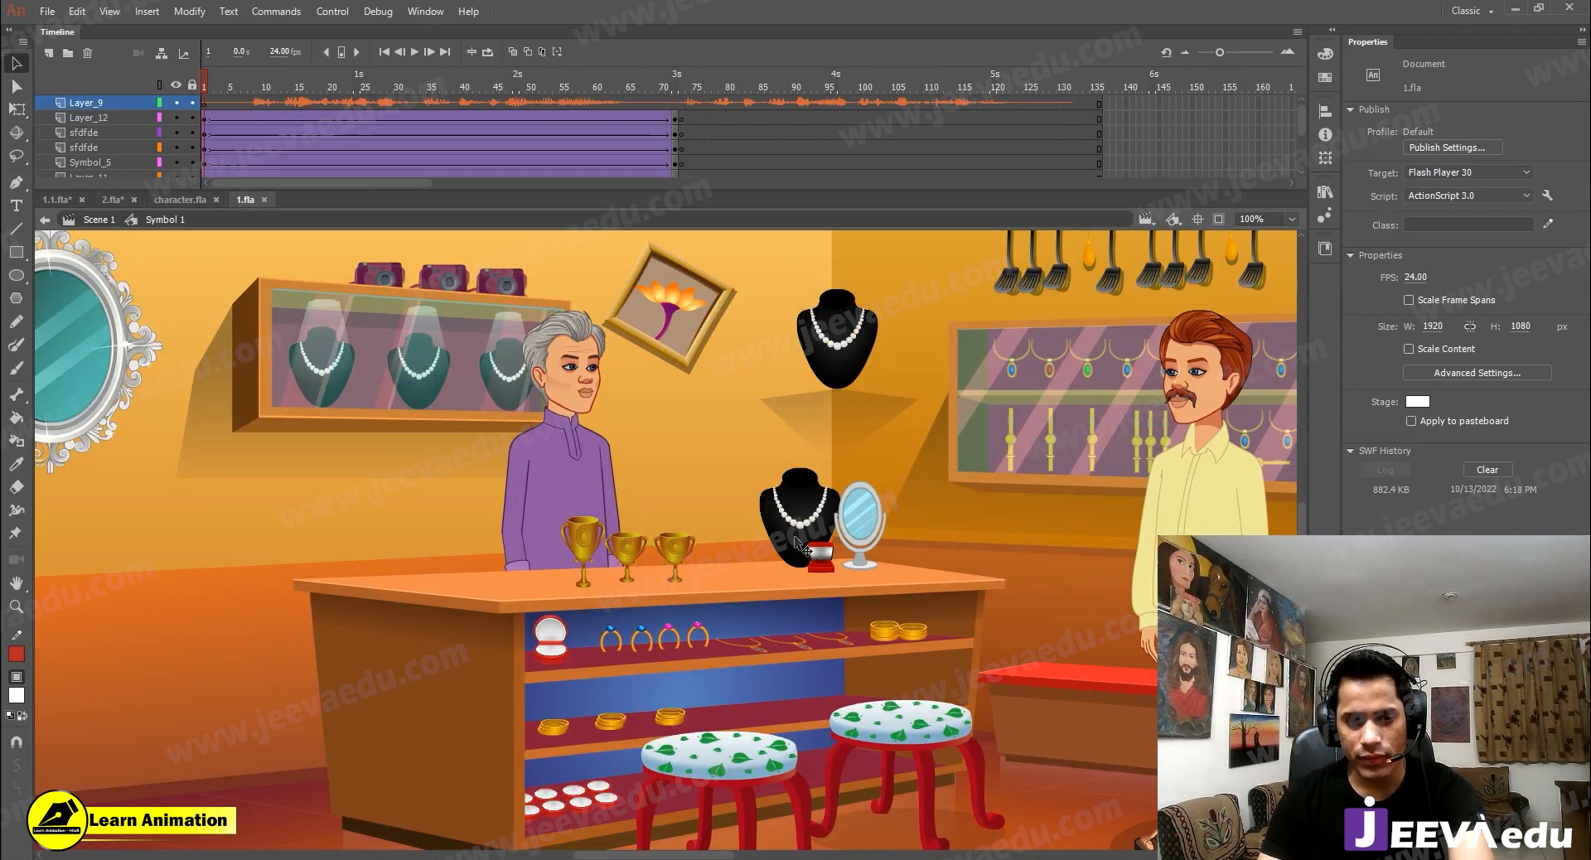
{"action": "key", "text": "ctrl+z"}
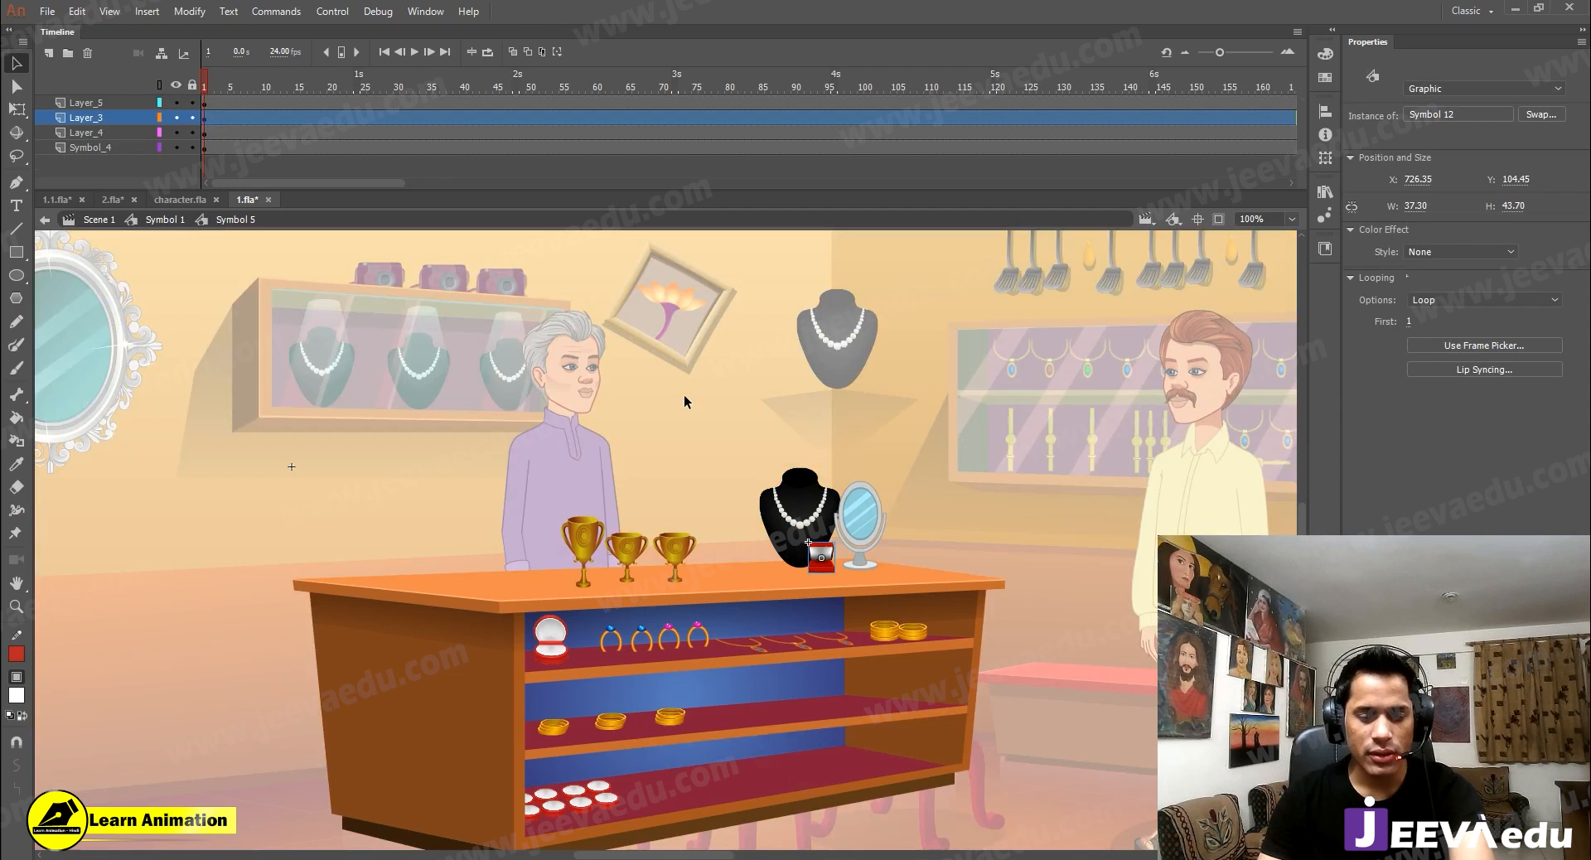
Step: Break apart the flower picture movie clip on the wall inside Symbol 8
{"action": "double_click", "coordinate": [677, 358]}
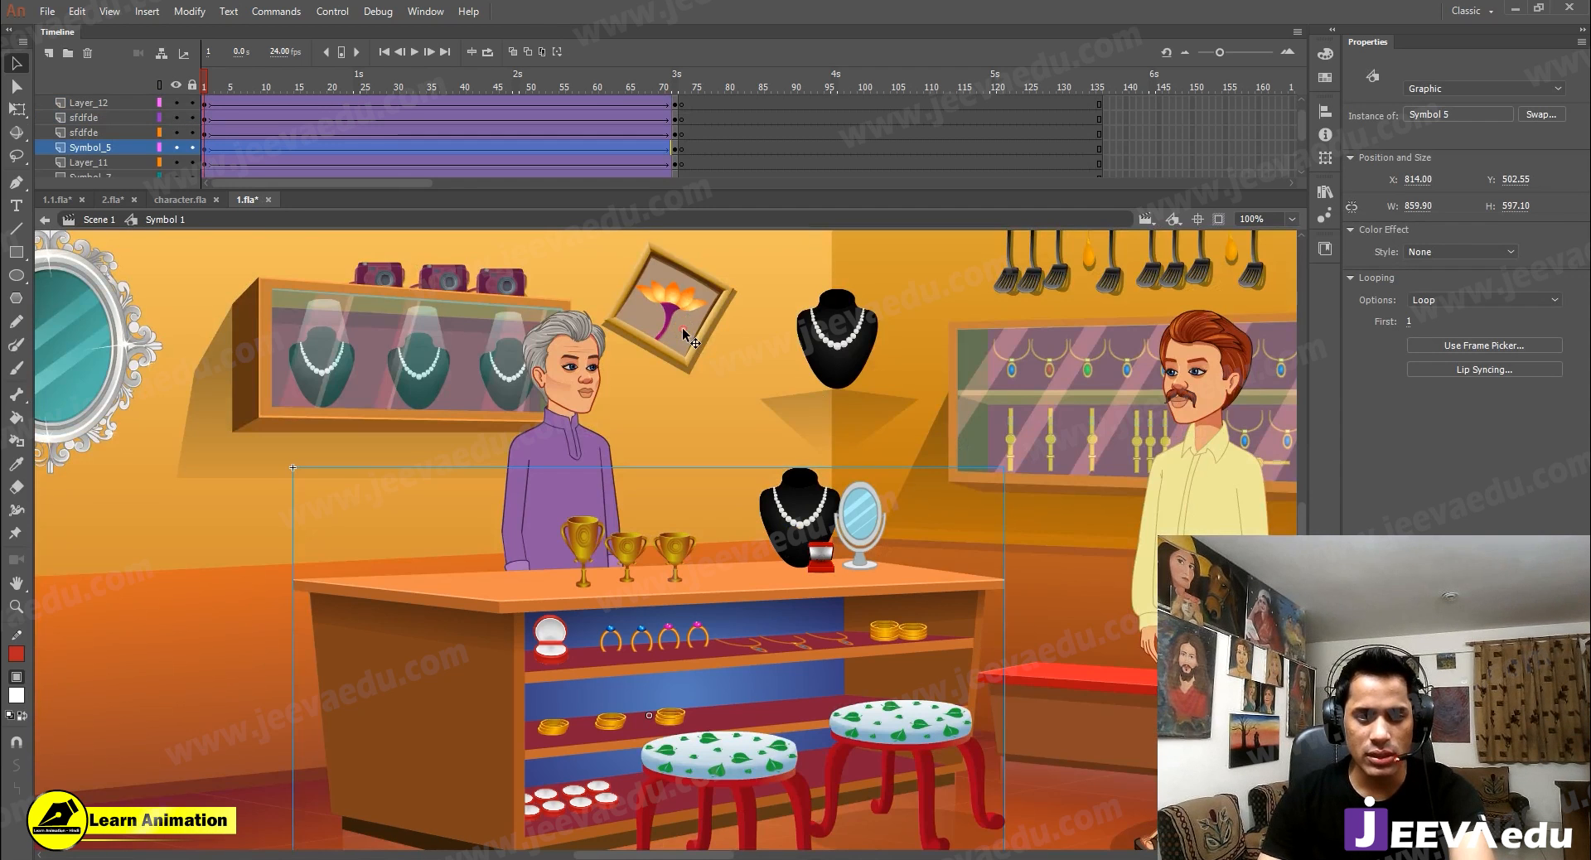
{"action": "double_click", "coordinate": [683, 333]}
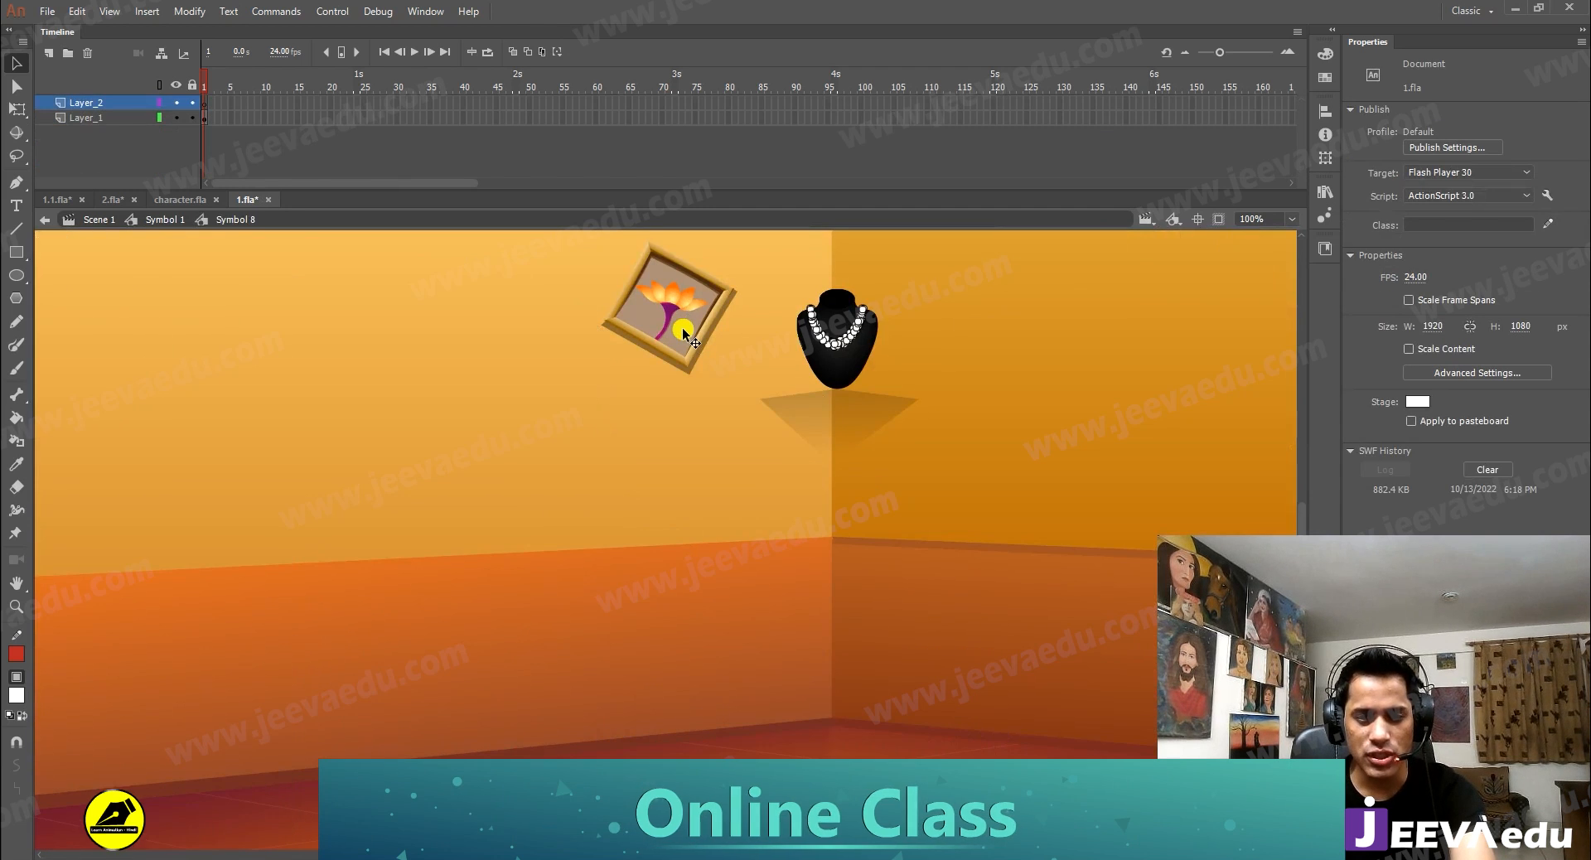
{"action": "left_click", "coordinate": [684, 333]}
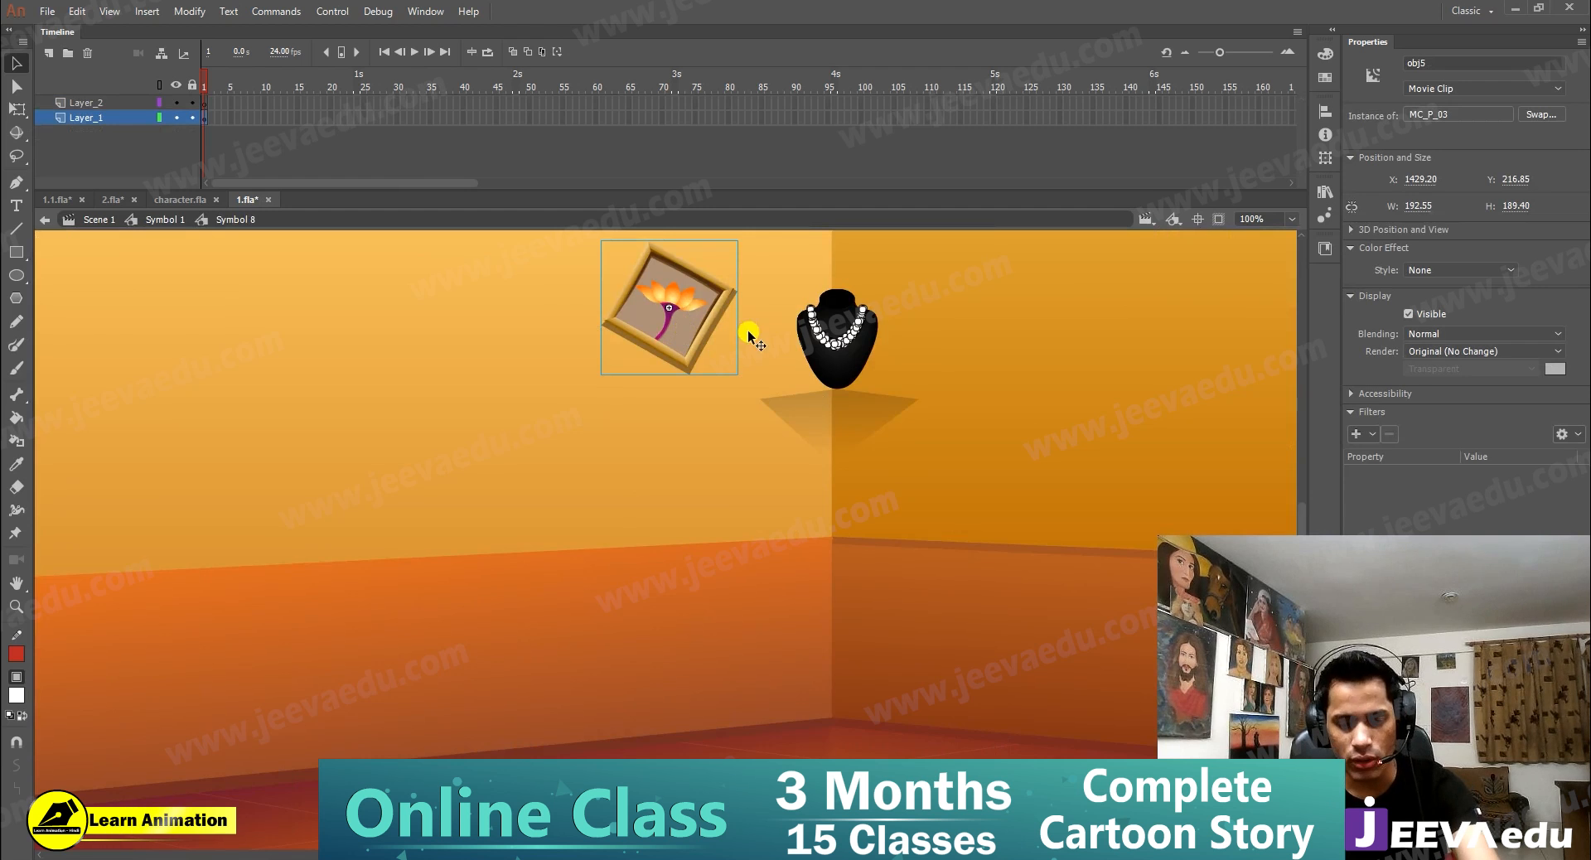
{"action": "left_click", "coordinate": [659, 320]}
{"action": "left_click", "coordinate": [668, 331]}
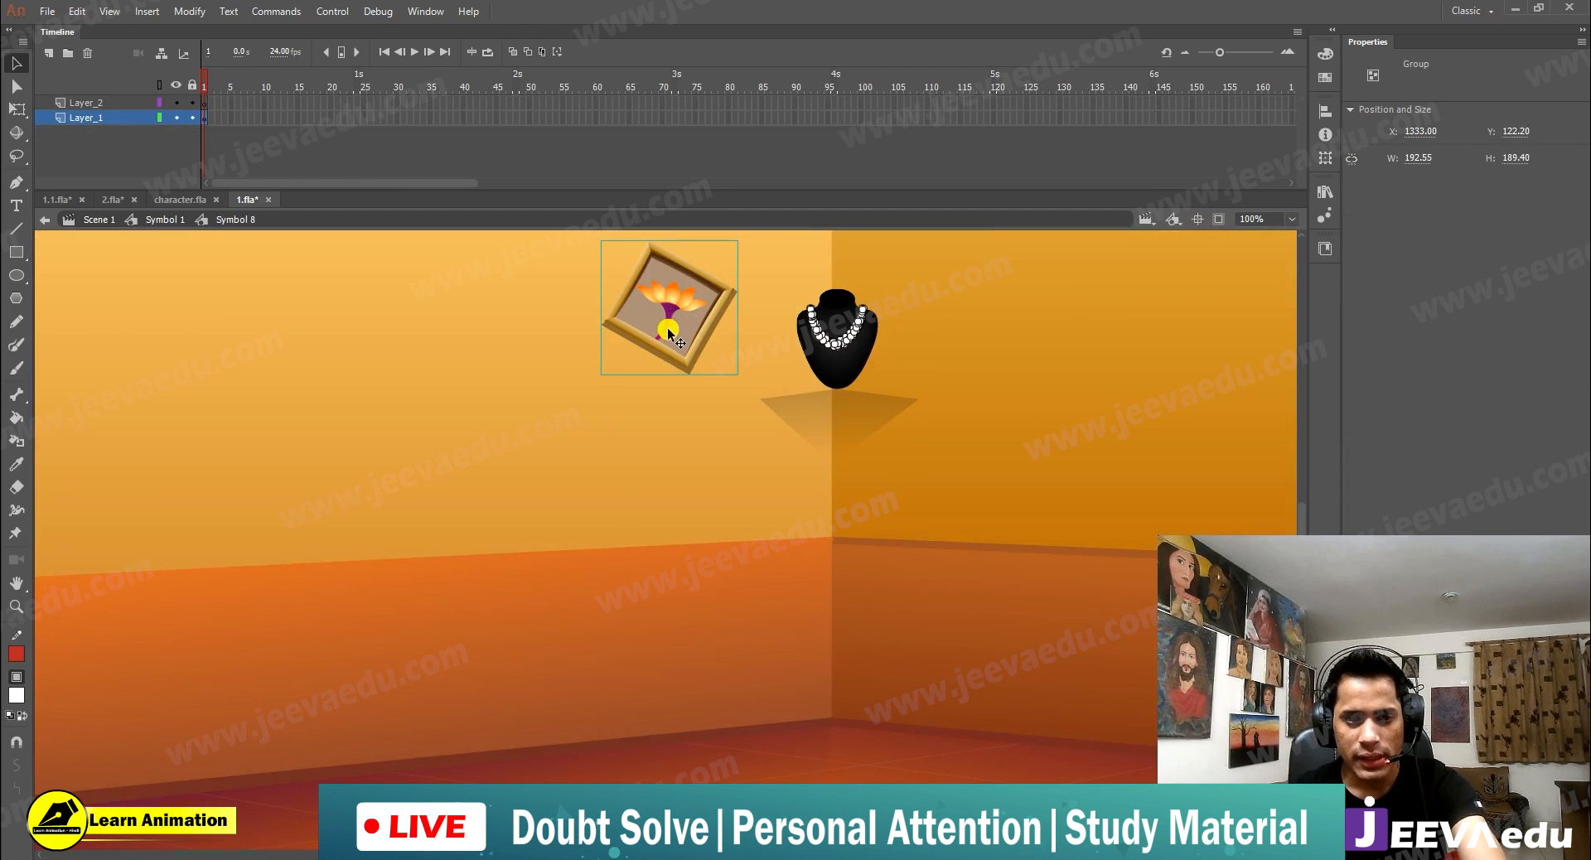
Step: Break apart the three gold cup movie clips in Symbol 4, nested inside Symbol 5, and return to Scene 1
{"action": "double_click", "coordinate": [362, 382]}
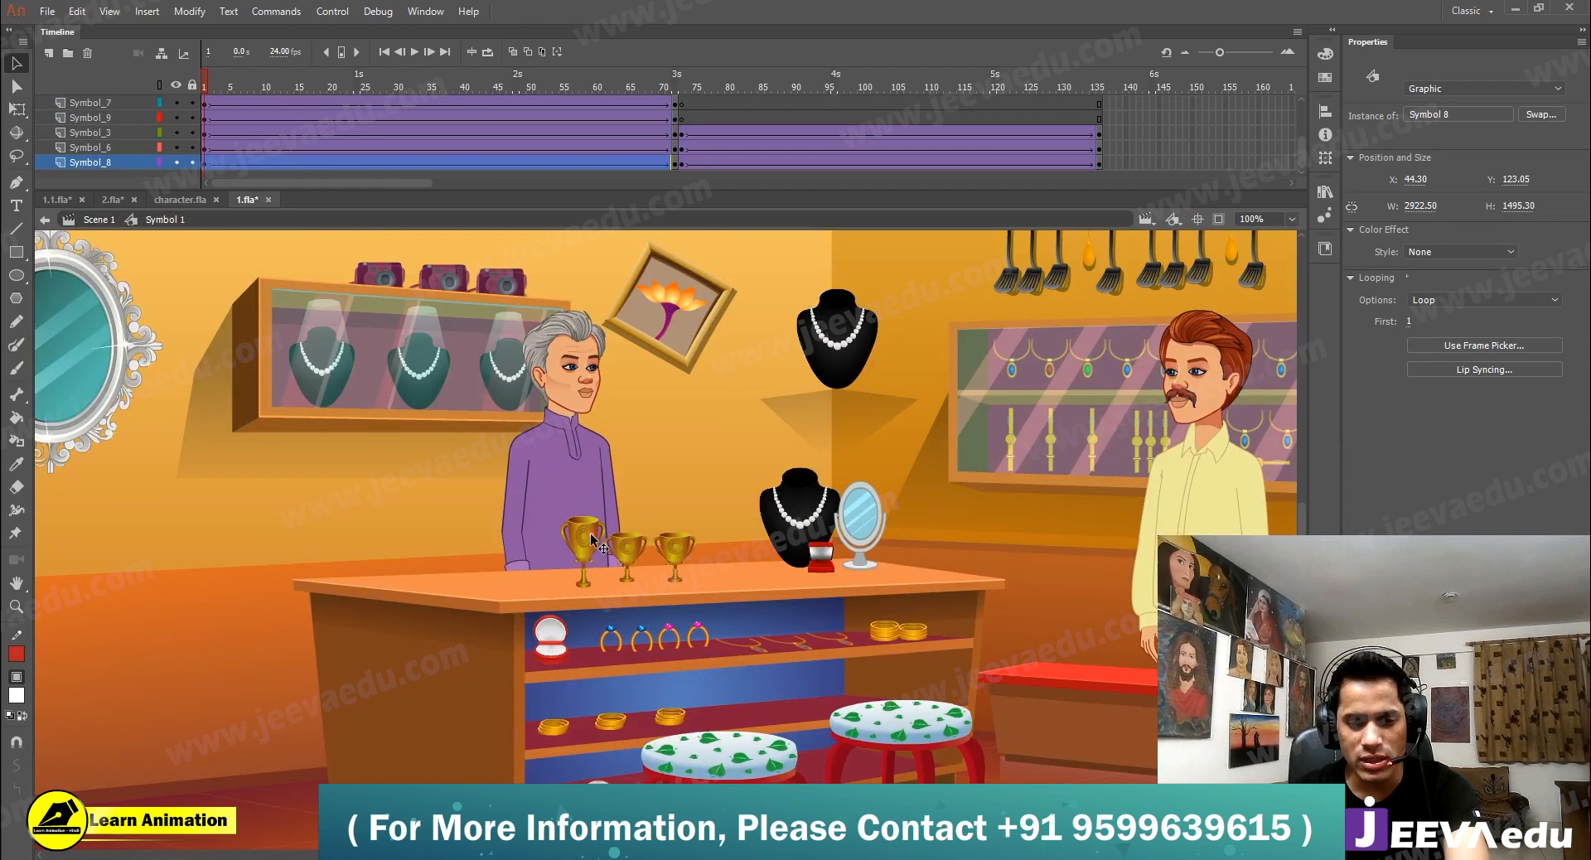
{"action": "double_click", "coordinate": [591, 538]}
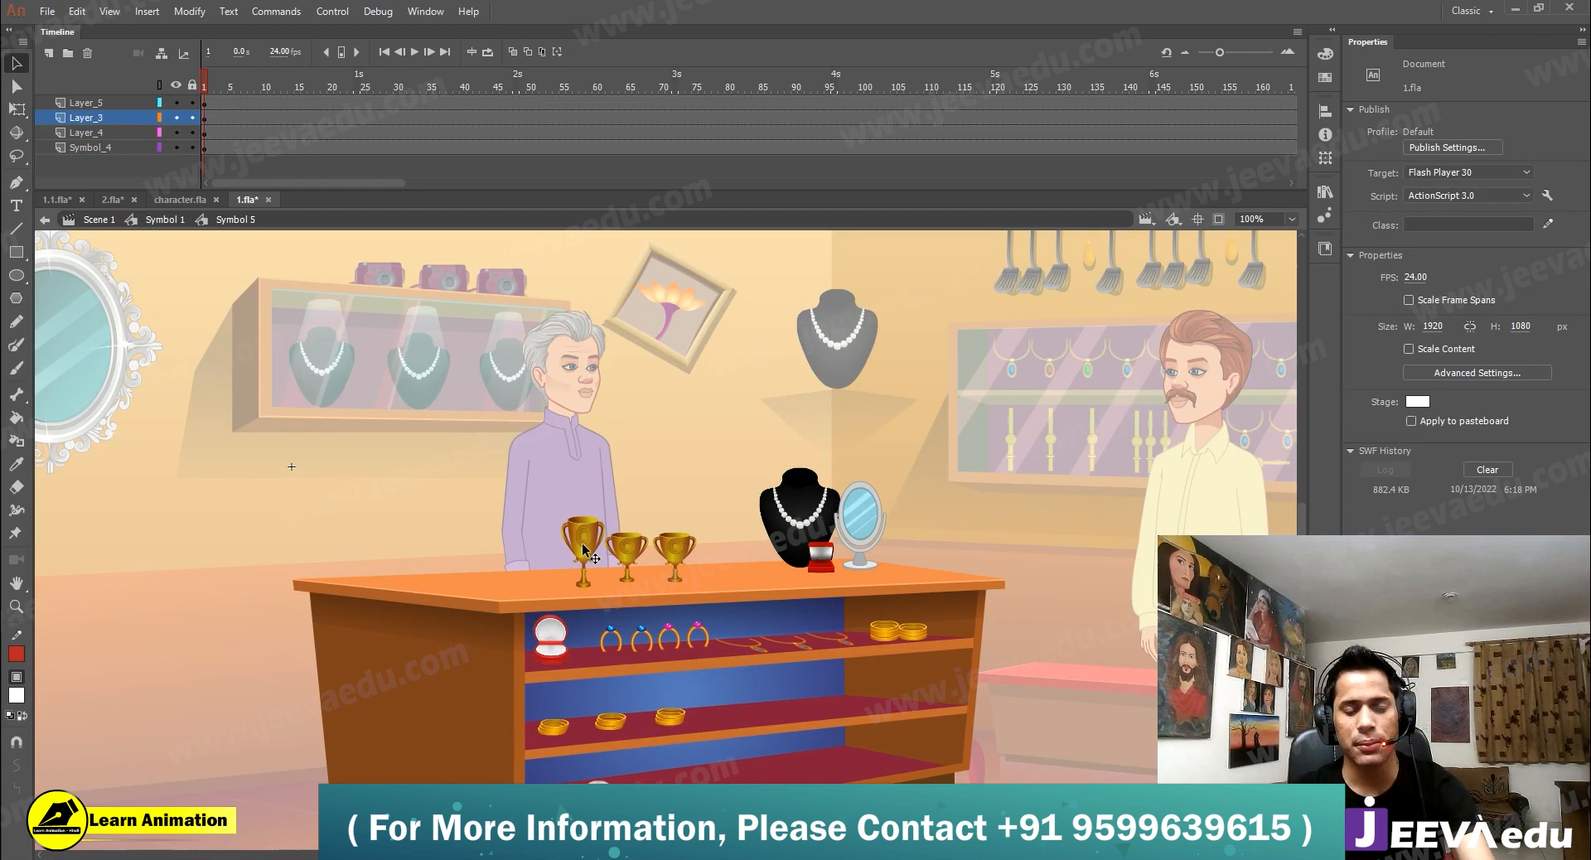
{"action": "left_click", "coordinate": [583, 548]}
{"action": "double_click", "coordinate": [584, 547]}
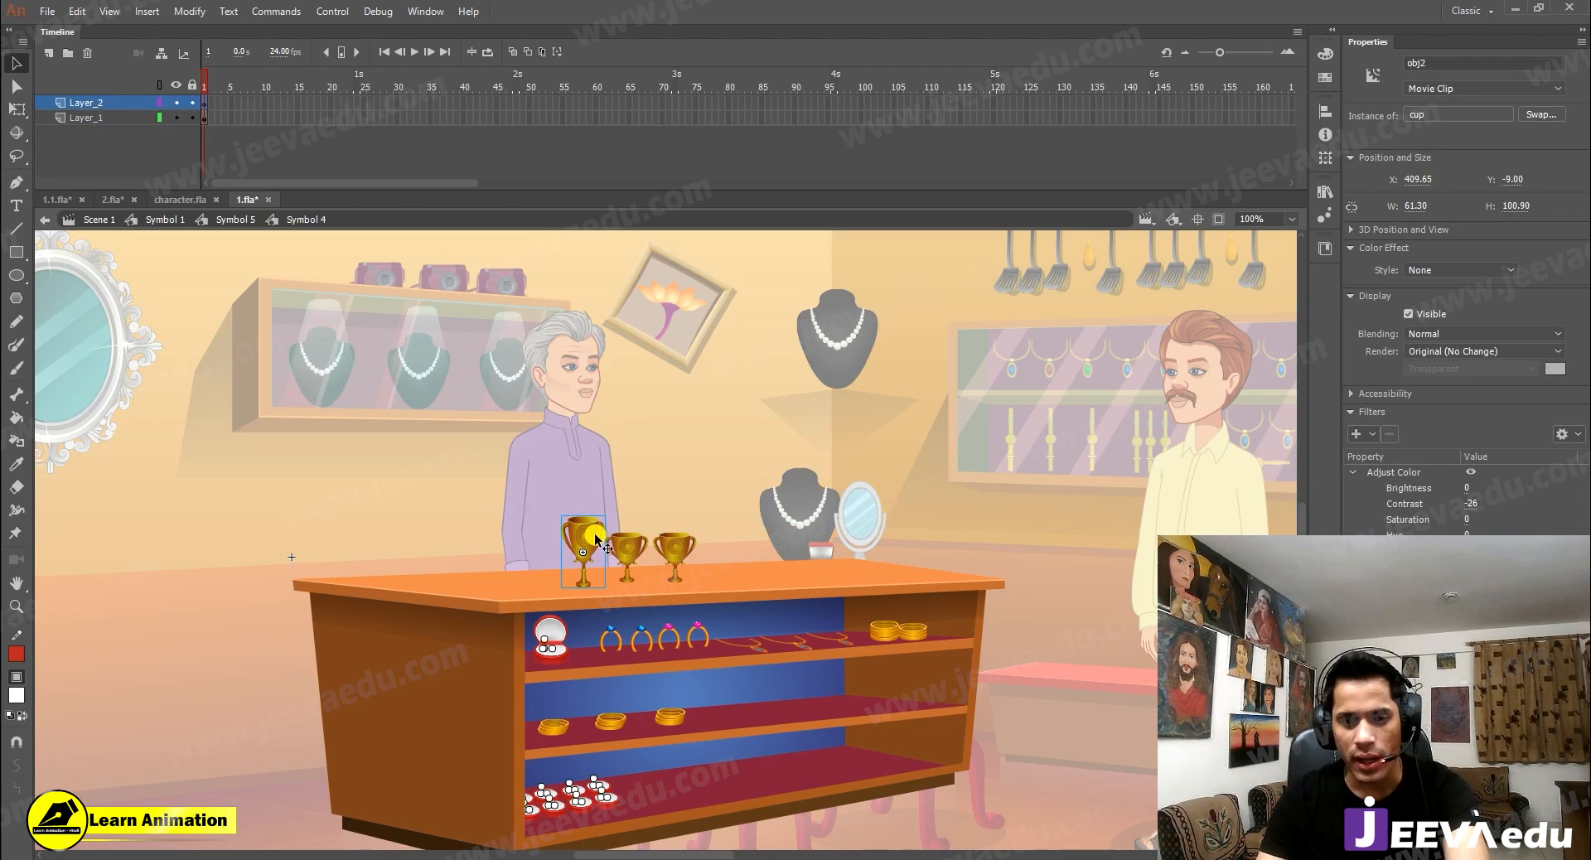
{"action": "double_click", "coordinate": [595, 525]}
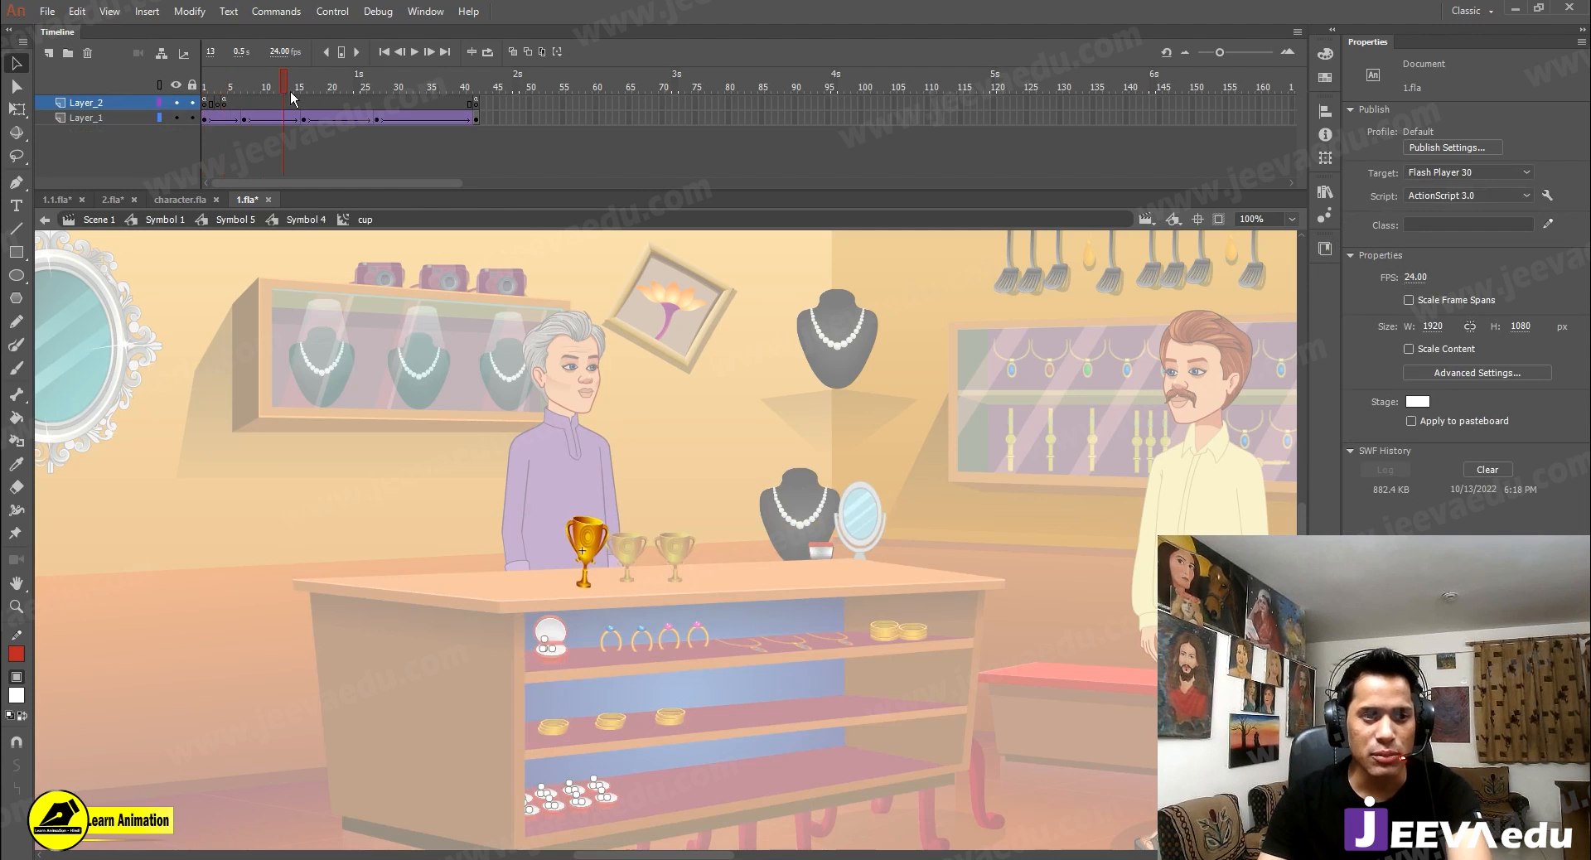
{"action": "left_click", "coordinate": [330, 91]}
{"action": "left_click", "coordinate": [301, 220]}
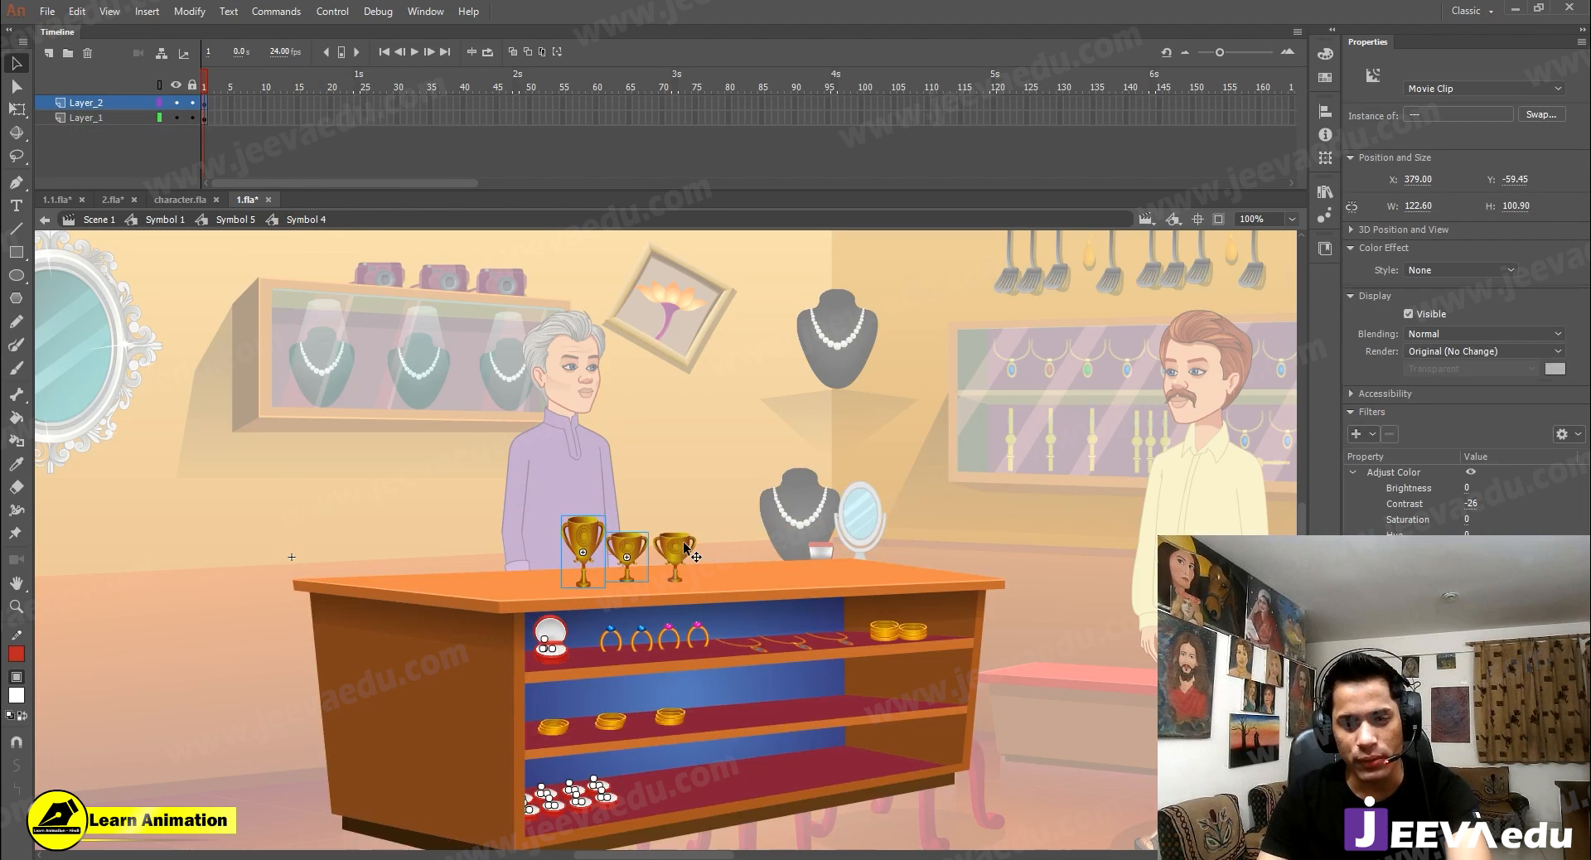
{"action": "key", "text": "ctrl+z"}
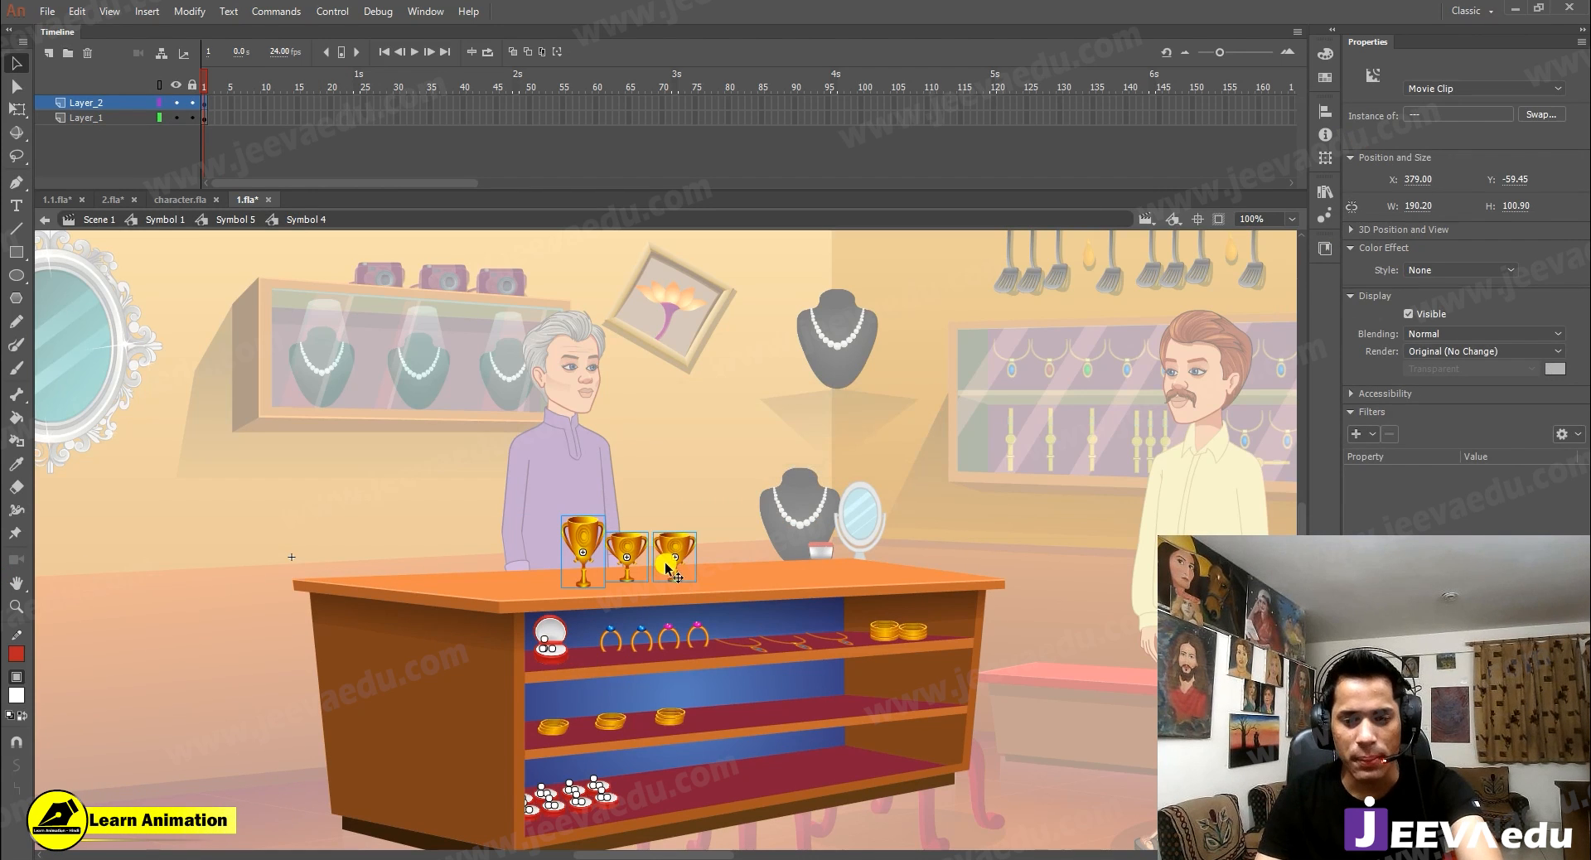
{"action": "key", "text": "ctrl+g"}
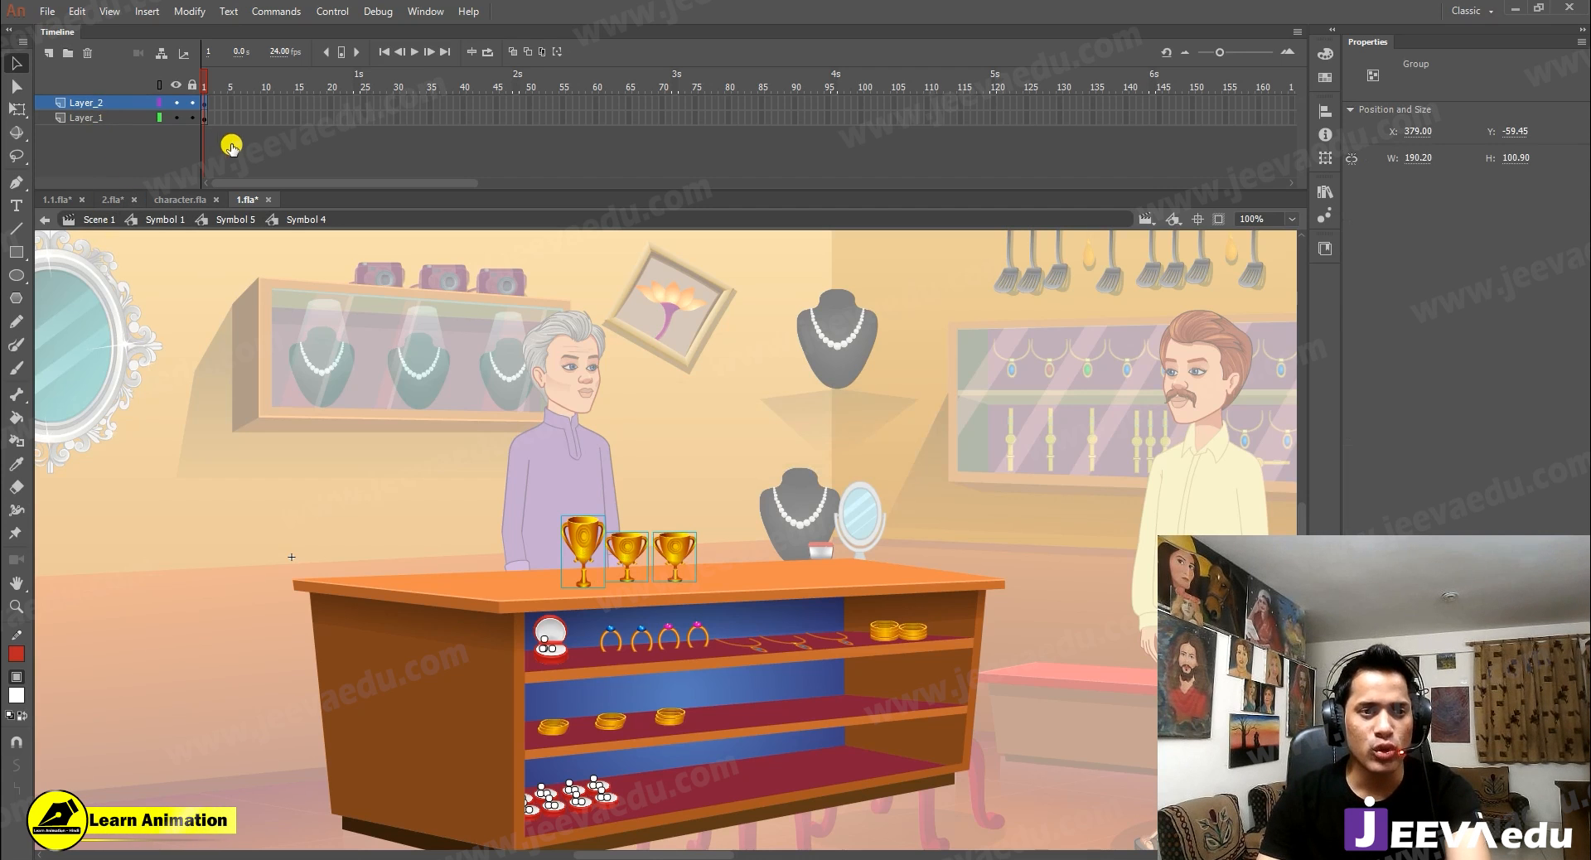
{"action": "left_click", "coordinate": [98, 220]}
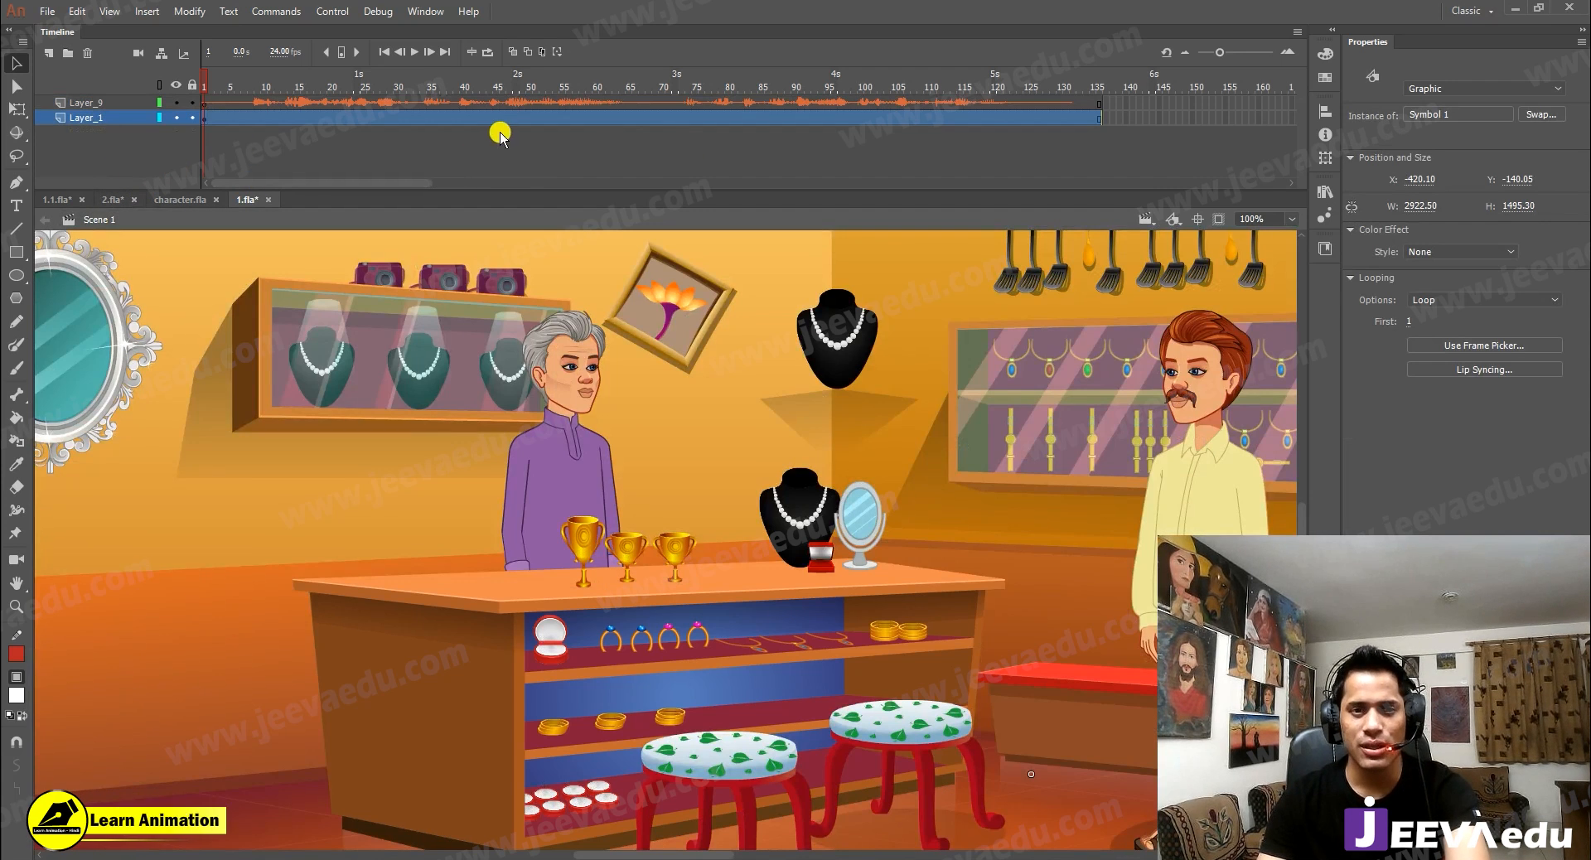
Step: Export the 1.fla scene as a video to 1.mov on the Desktop, replacing the existing file
{"action": "left_click", "coordinate": [47, 11]}
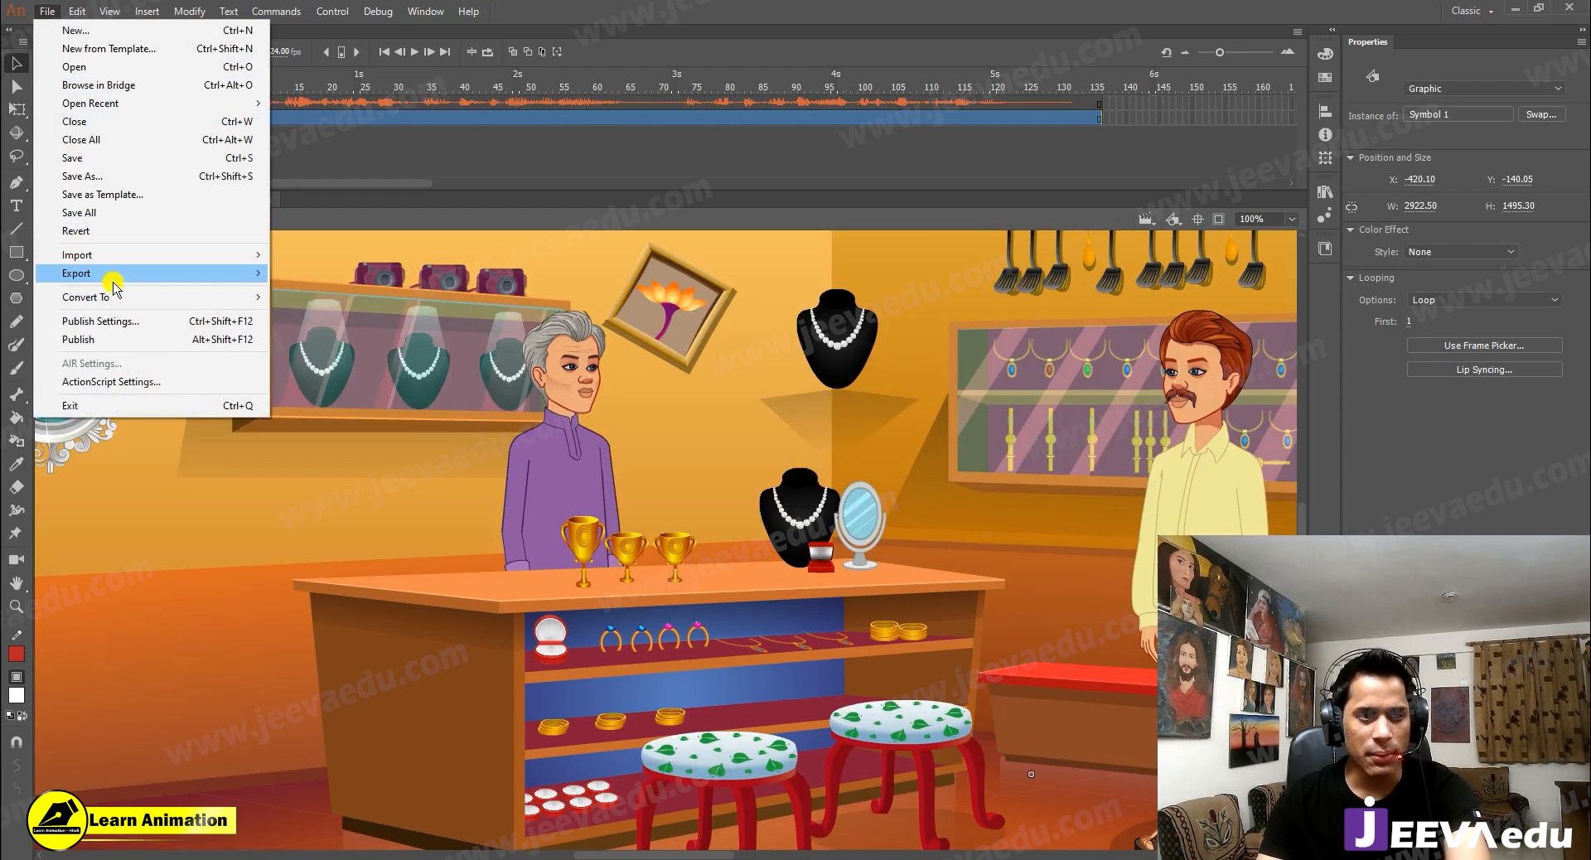
{"action": "mouse_move", "coordinate": [110, 280]}
{"action": "left_click", "coordinate": [331, 328]}
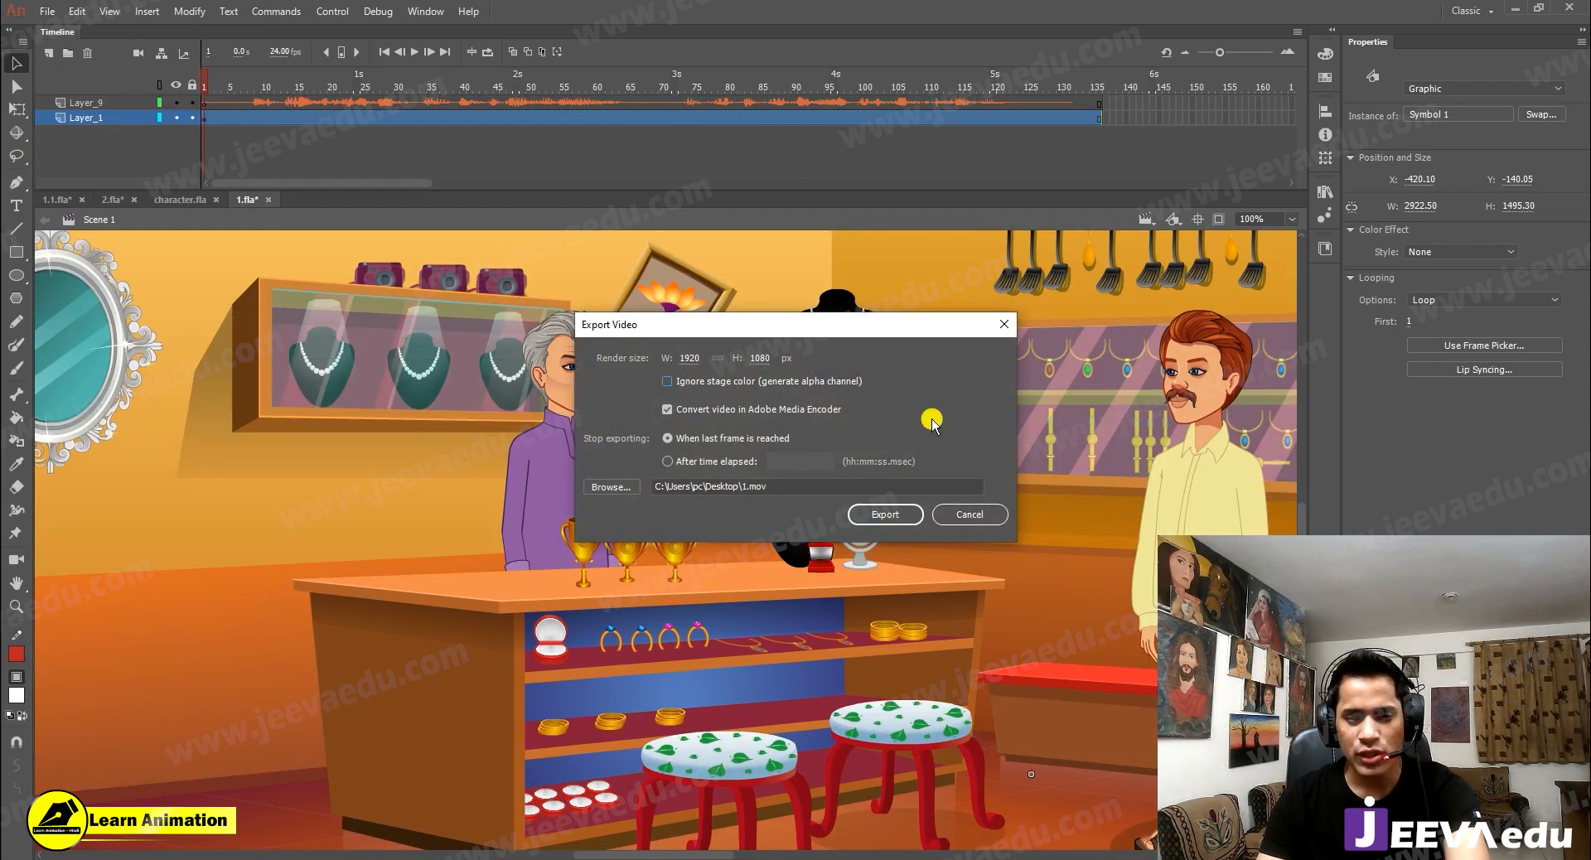
{"action": "left_click", "coordinate": [879, 520]}
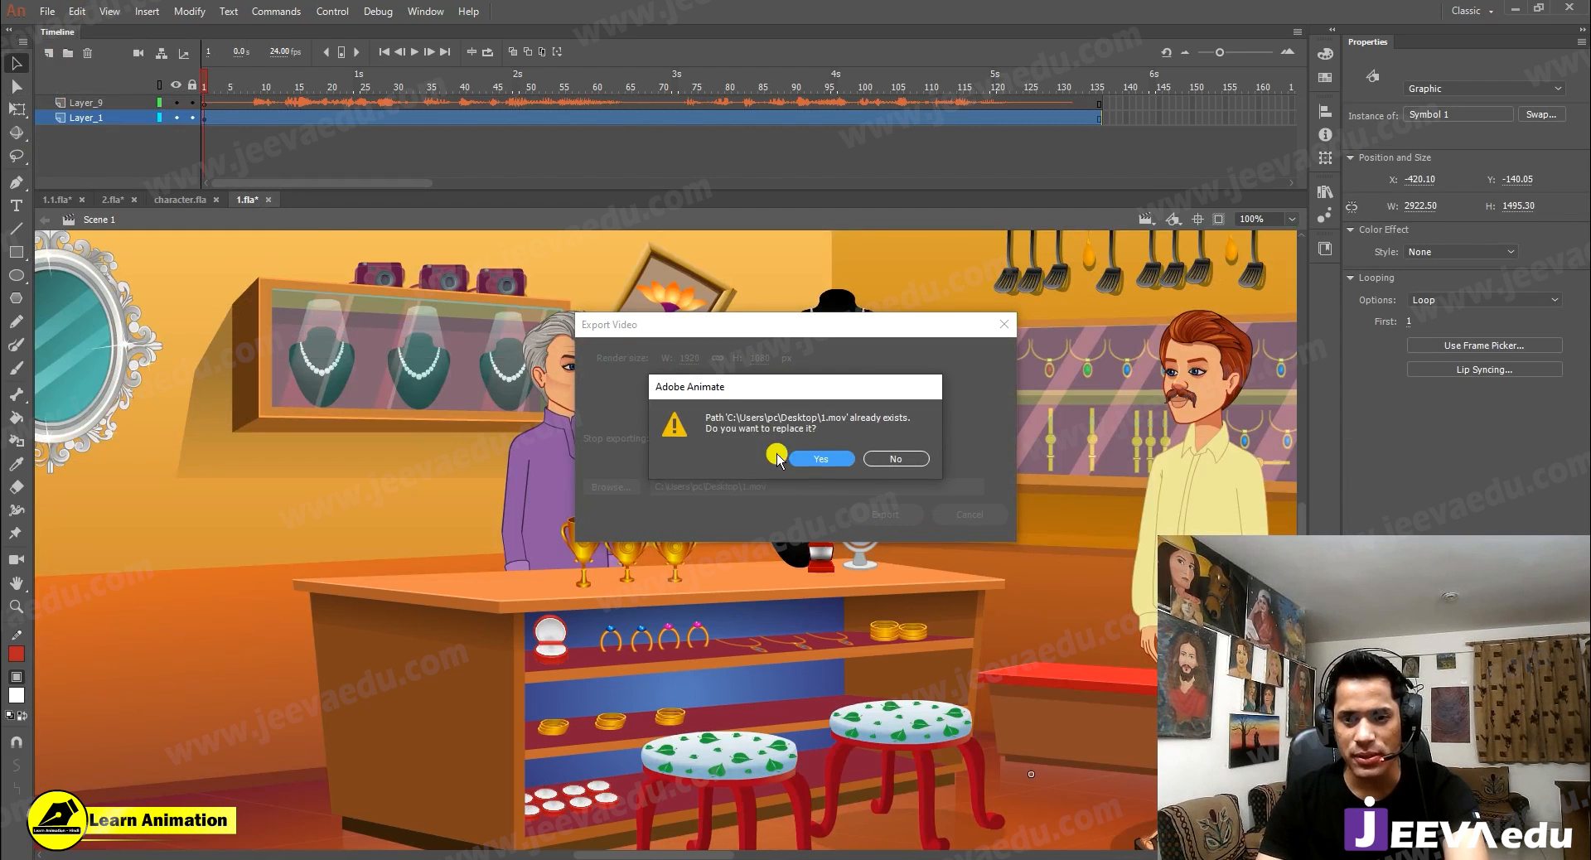
{"action": "left_click", "coordinate": [819, 458]}
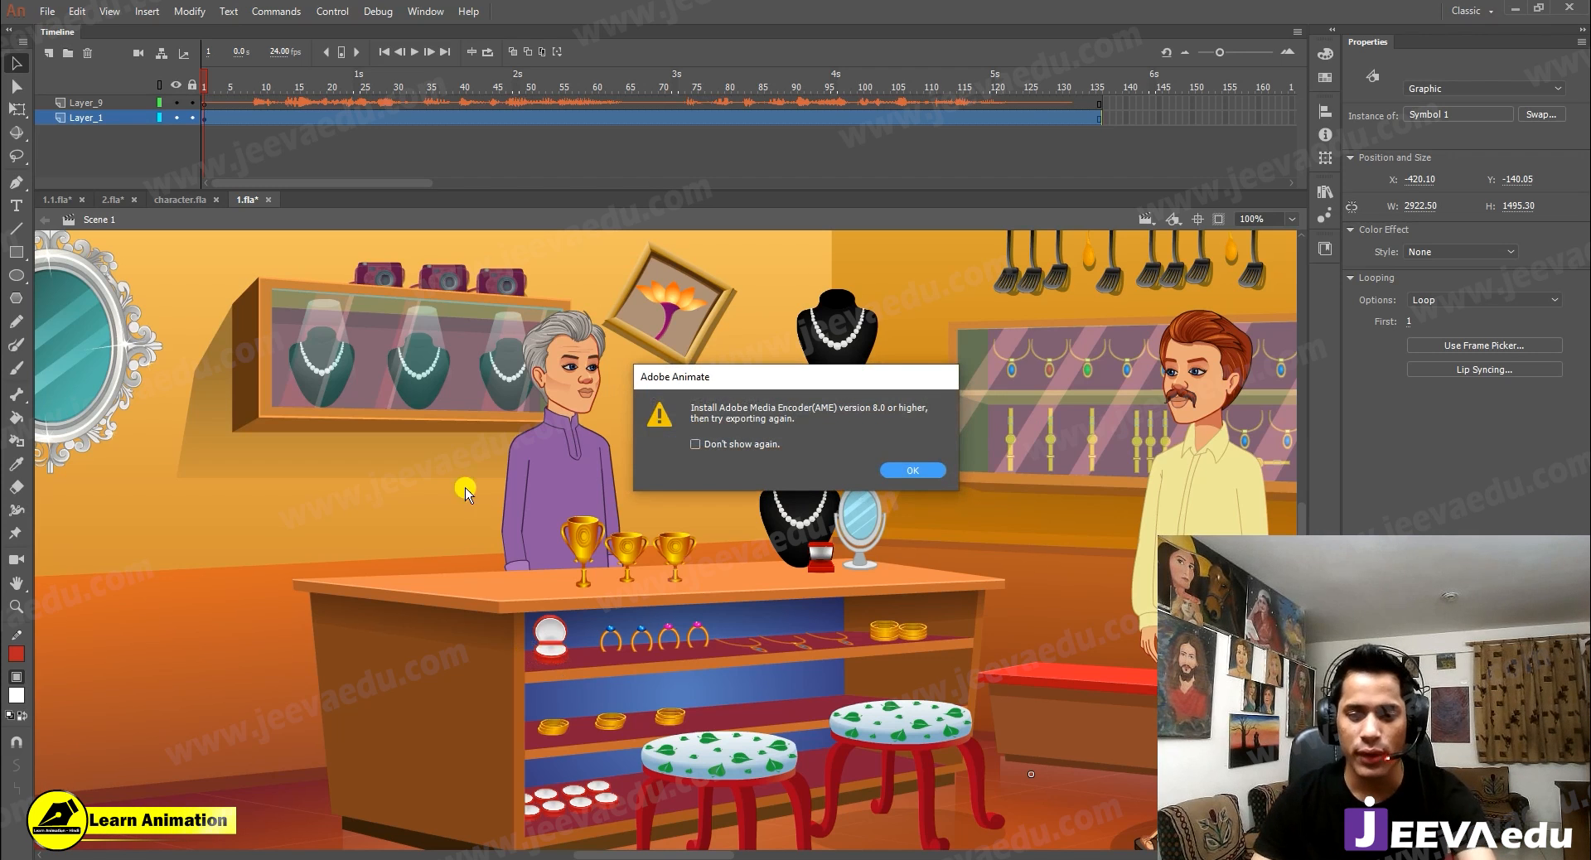
Step: Switch to Premiere Pro and bring 1.mov and 2.mov from the Desktop onto the start of tracks V1 and A1
{"action": "left_click", "coordinate": [912, 471]}
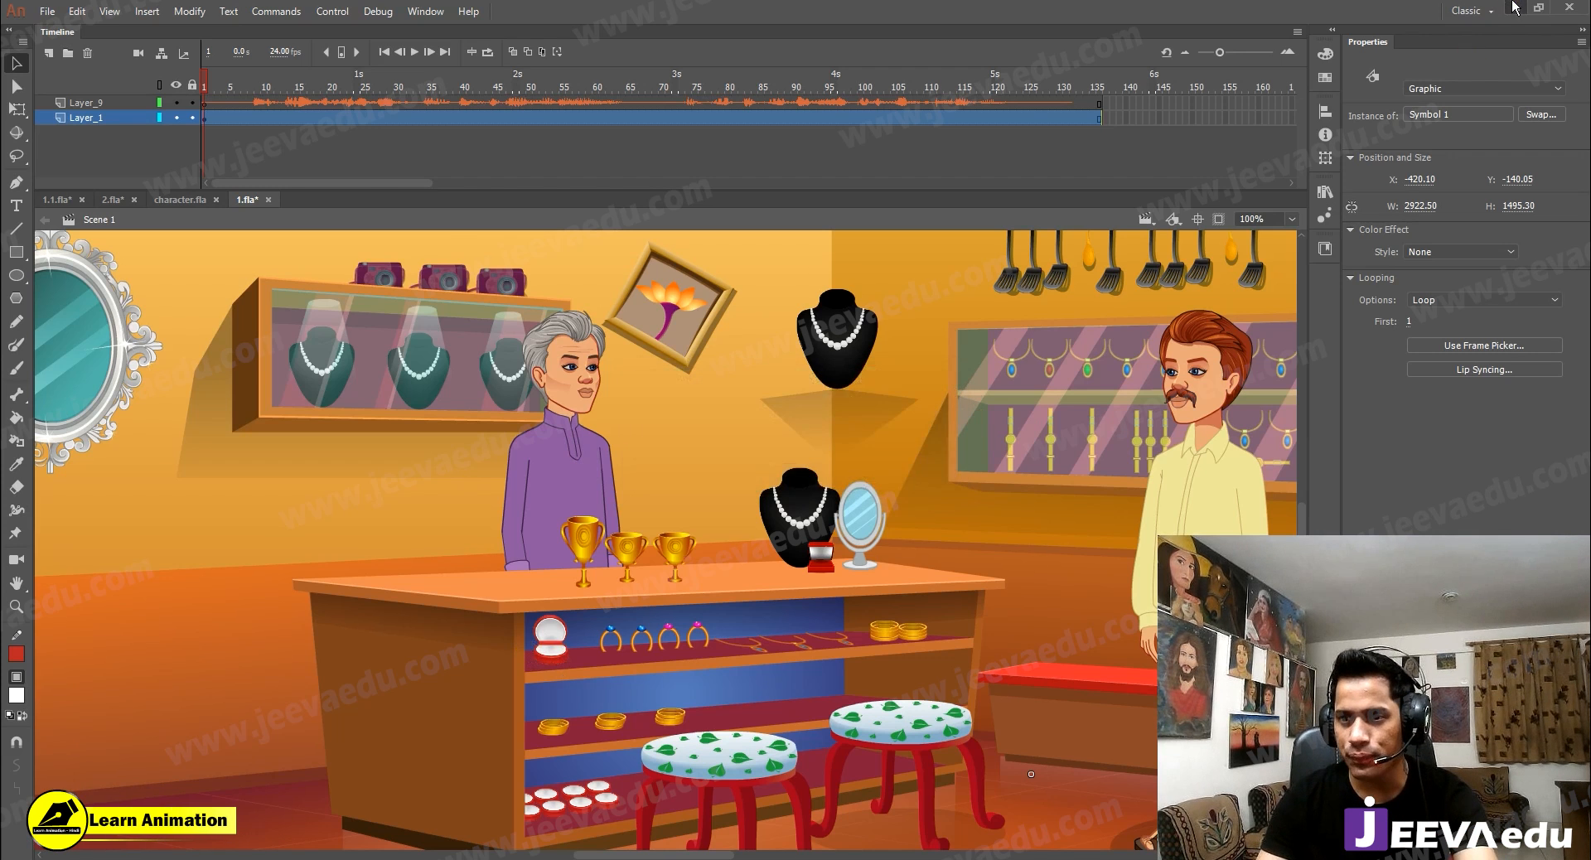
{"action": "left_click", "coordinate": [1513, 7]}
{"action": "left_click", "coordinate": [1474, 37]}
{"action": "left_click_drag", "start_coordinate": [225, 173], "coordinate": [129, 313]}
{"action": "left_click_drag", "start_coordinate": [187, 195], "coordinate": [348, 857]}
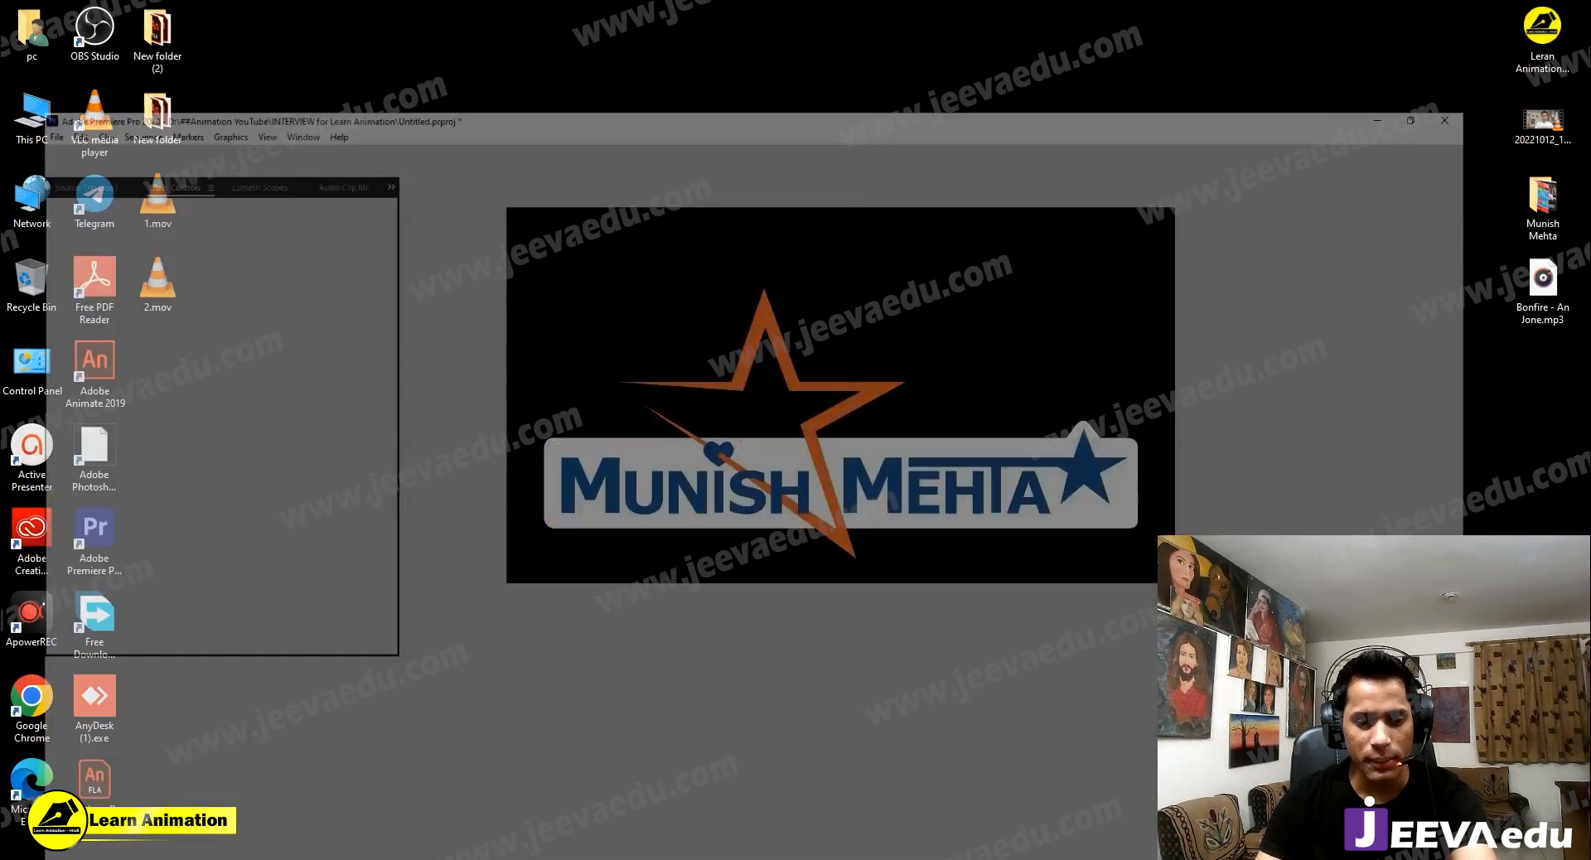
{"action": "left_click_drag", "start_coordinate": [820, 701], "coordinate": [653, 737]}
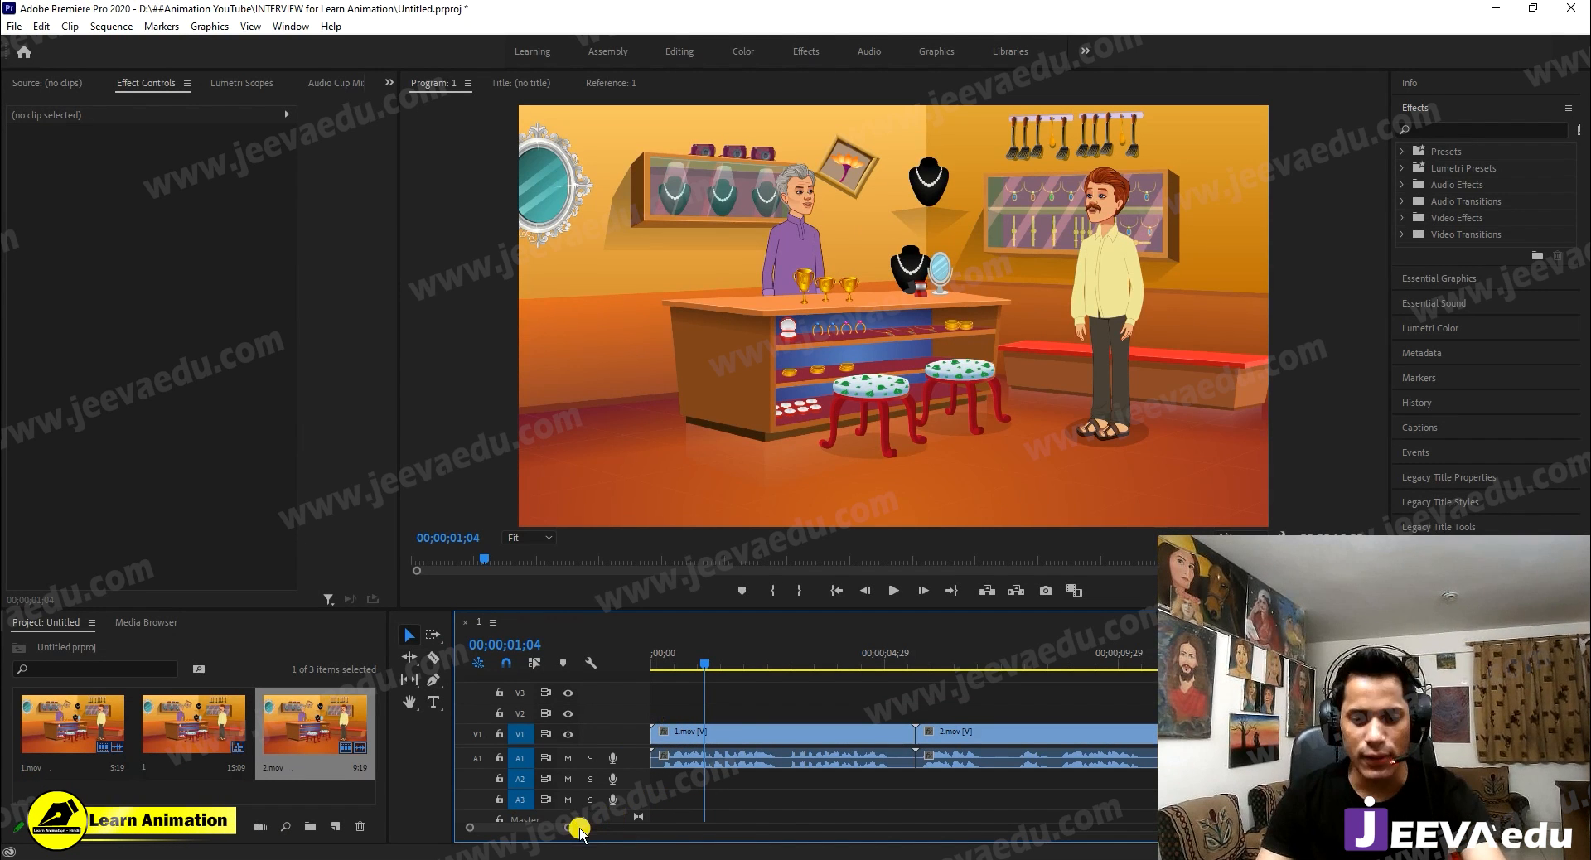
Step: Play the assembled two-clip sequence from the beginning with sound to review the dialogue scene
{"action": "left_click_drag", "start_coordinate": [570, 831], "coordinate": [668, 831]}
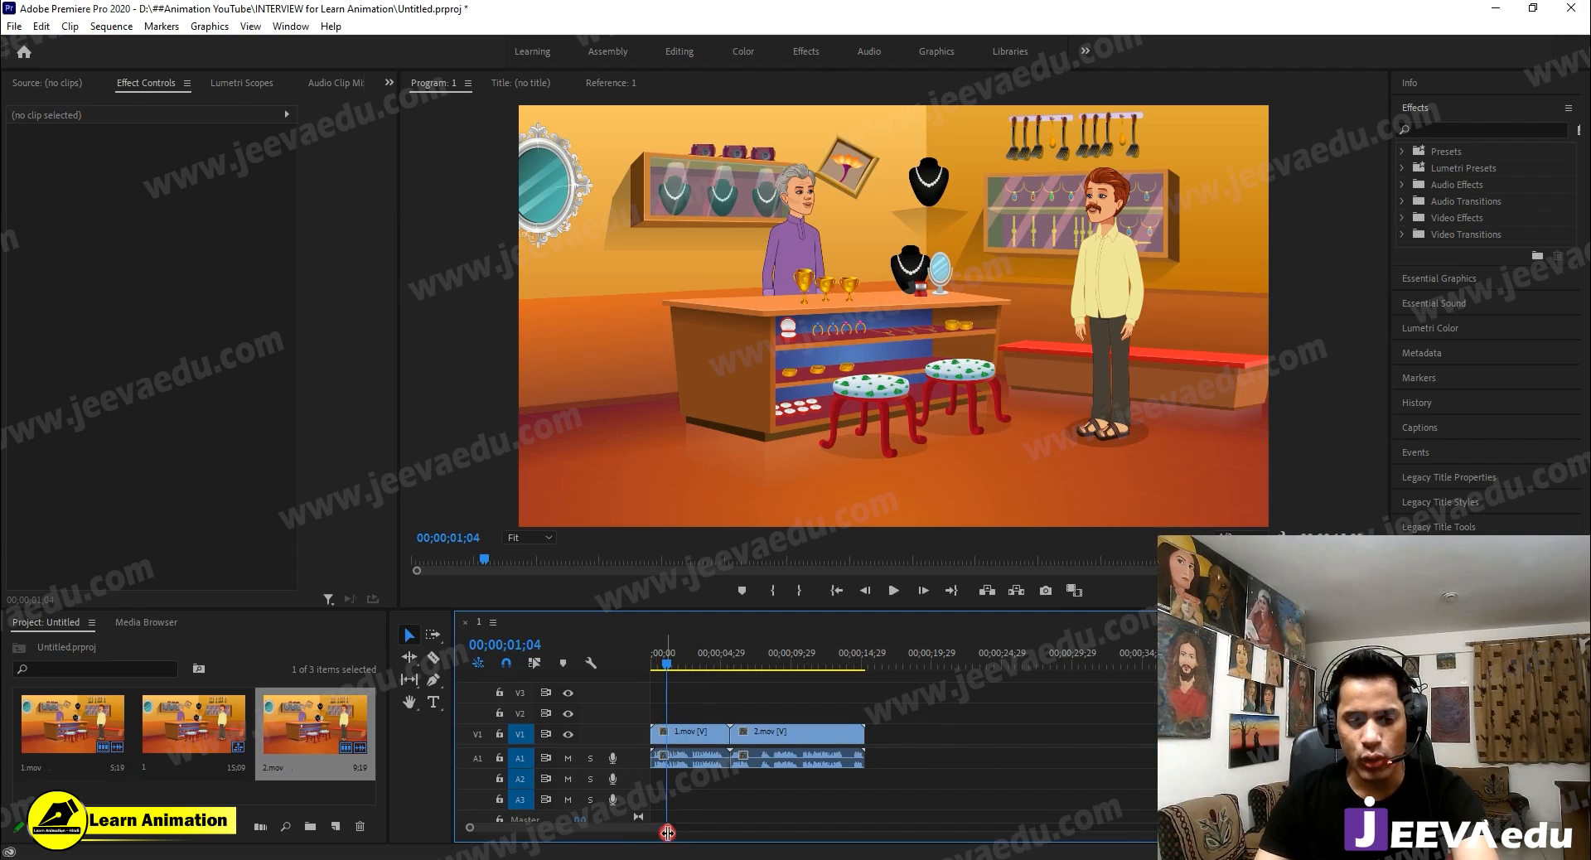
{"action": "left_click_drag", "start_coordinate": [668, 668], "coordinate": [622, 673]}
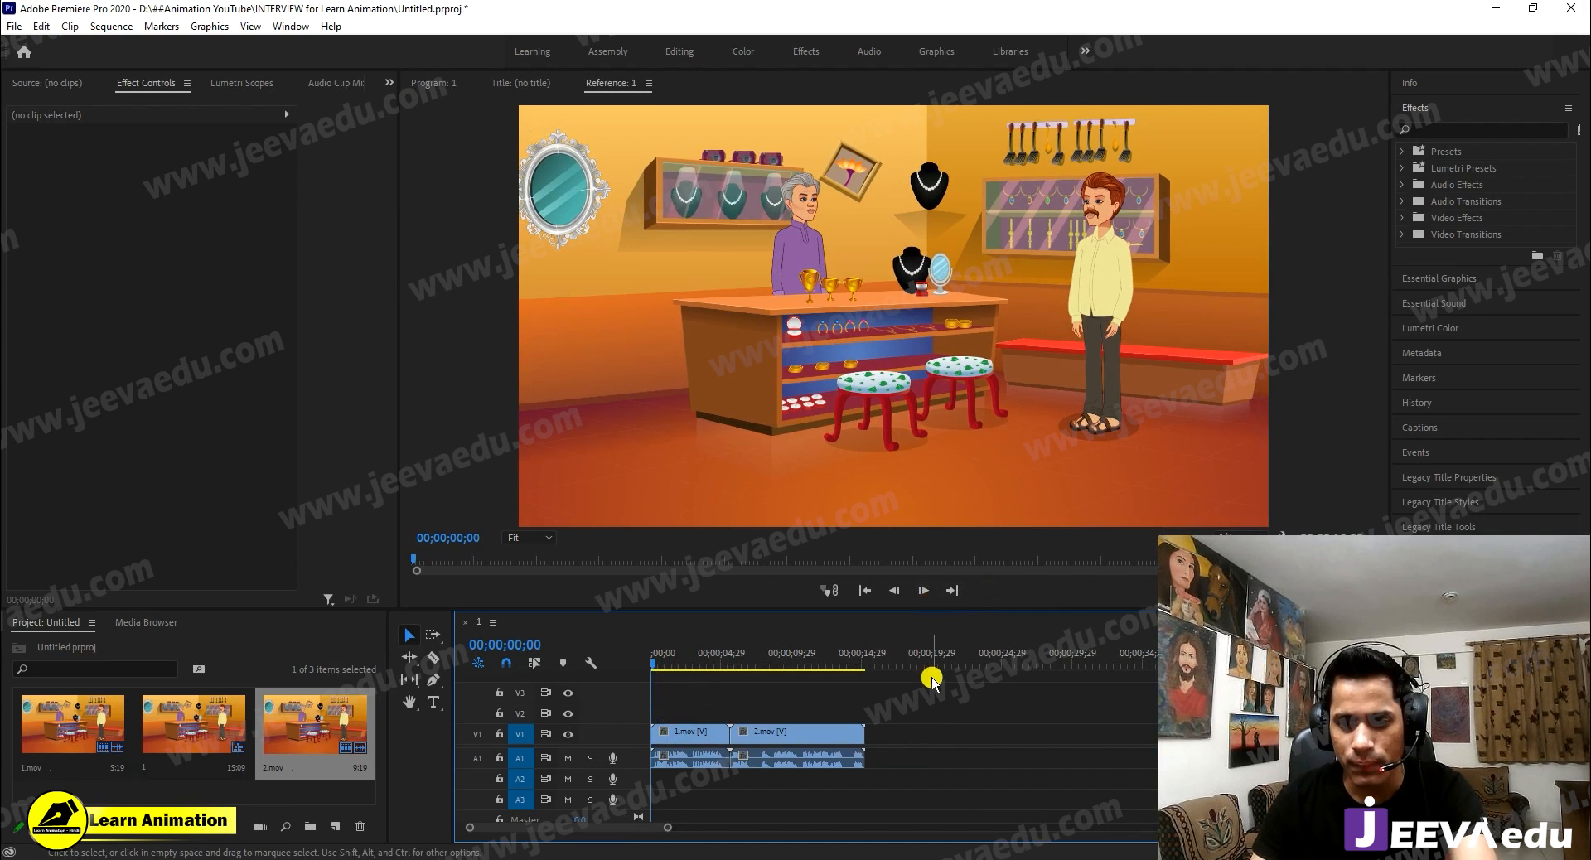
{"action": "key", "text": "space"}
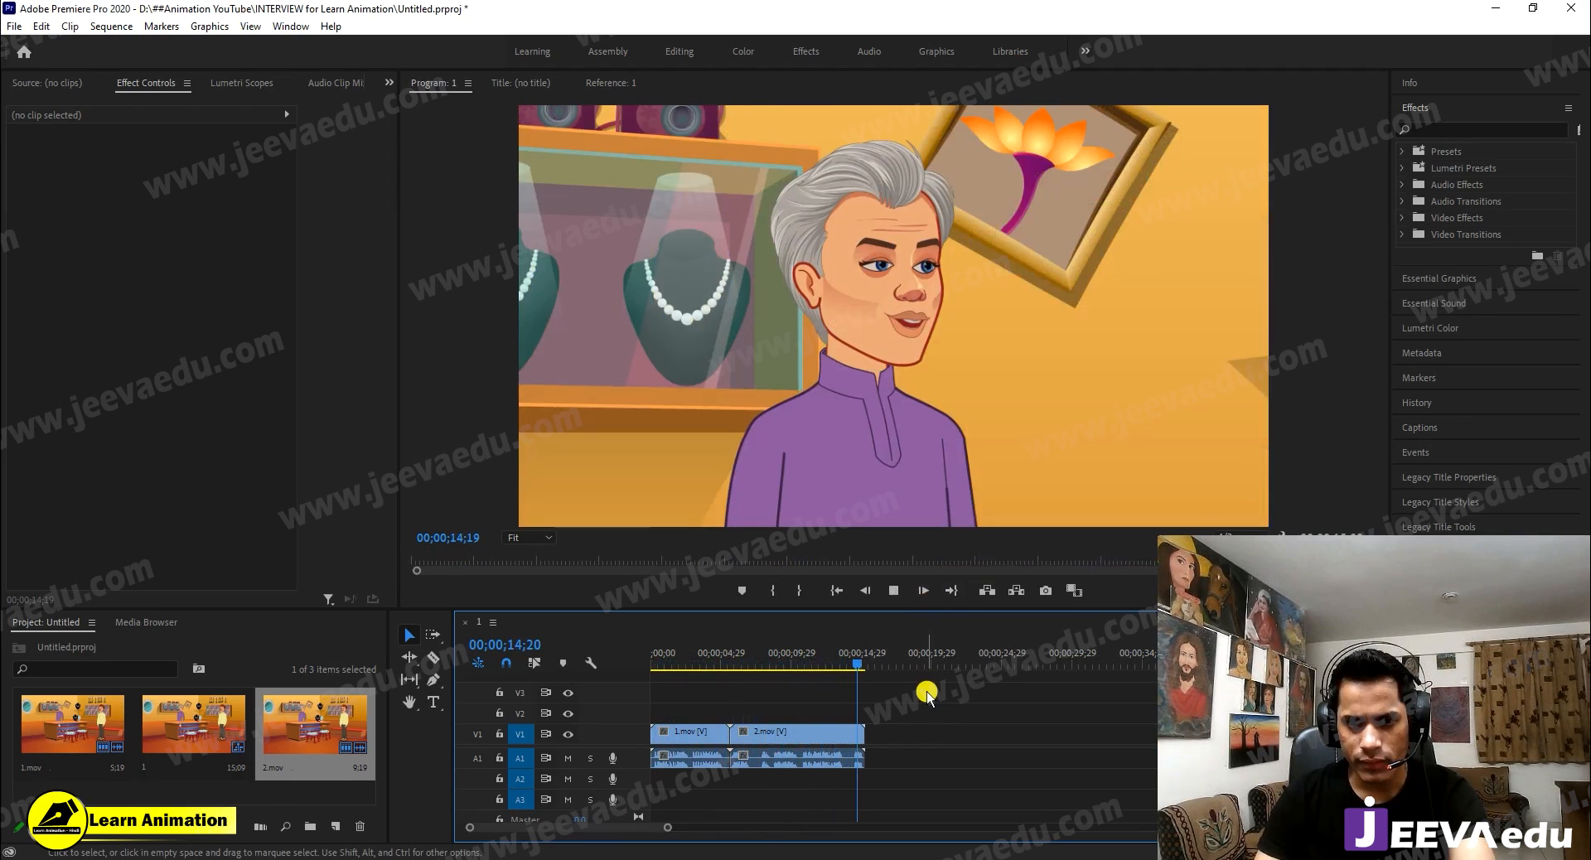
{"action": "left_click_drag", "start_coordinate": [876, 673], "coordinate": [783, 672]}
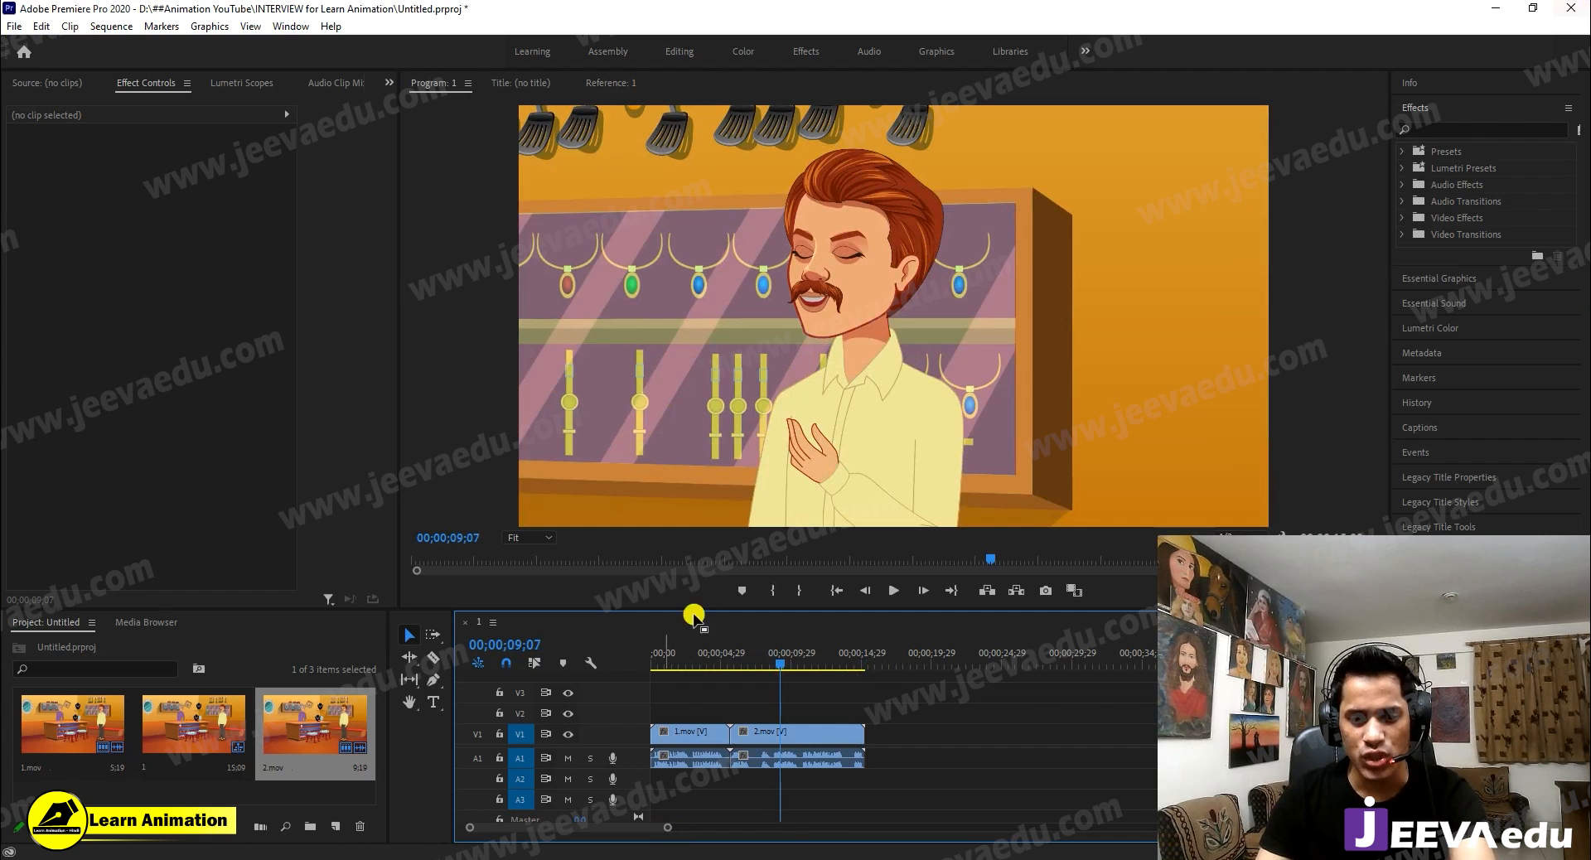
Step: Mute audio track A1 and play 2.mov from the customer's close-up into the wide shot
{"action": "left_click", "coordinate": [568, 759]}
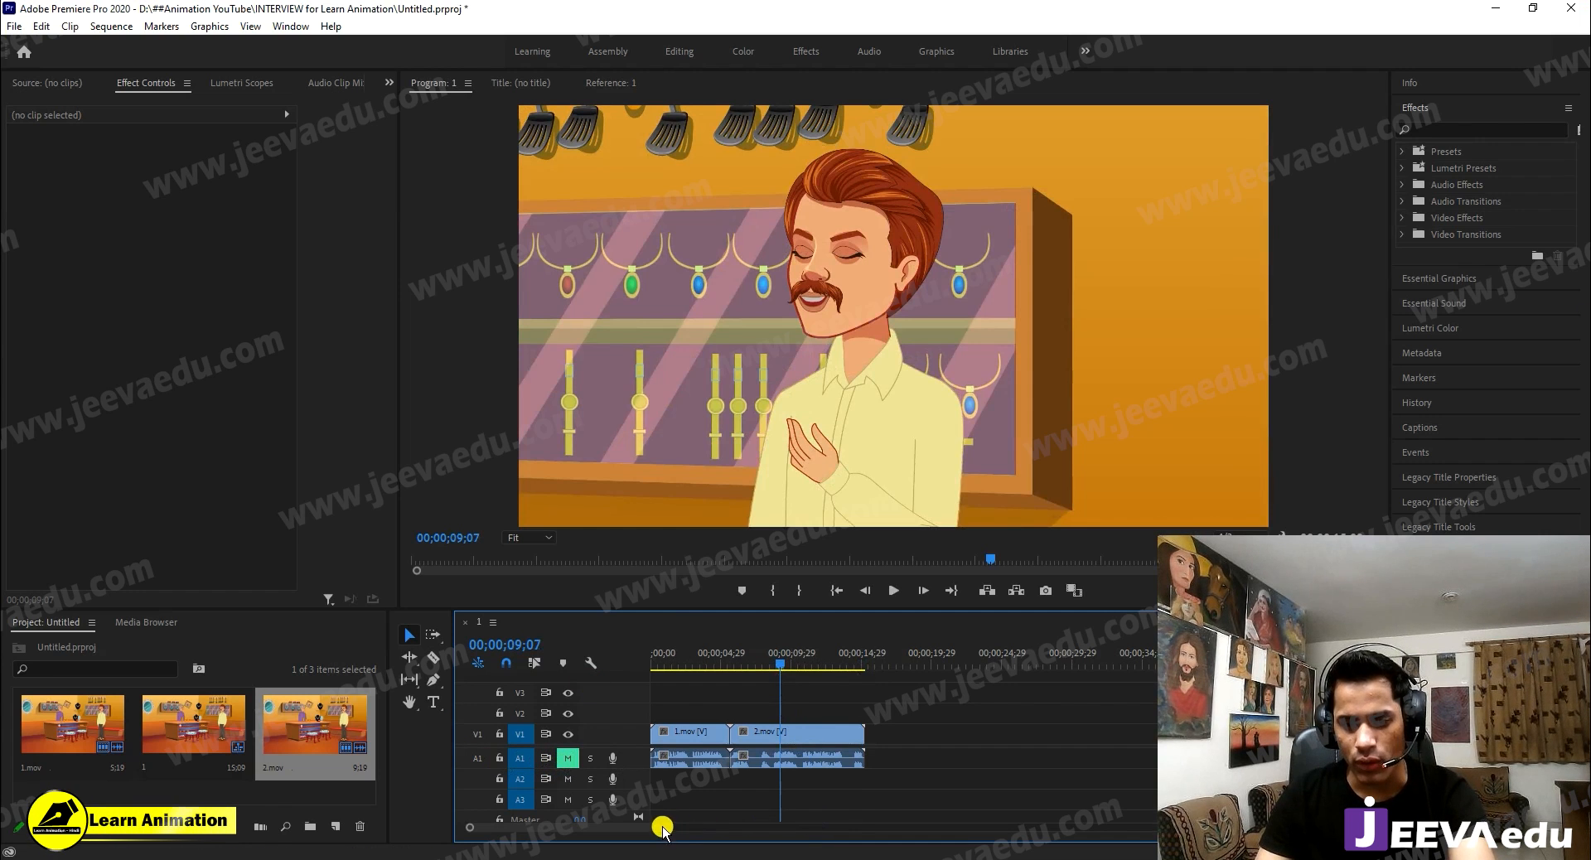
{"action": "key", "text": "space"}
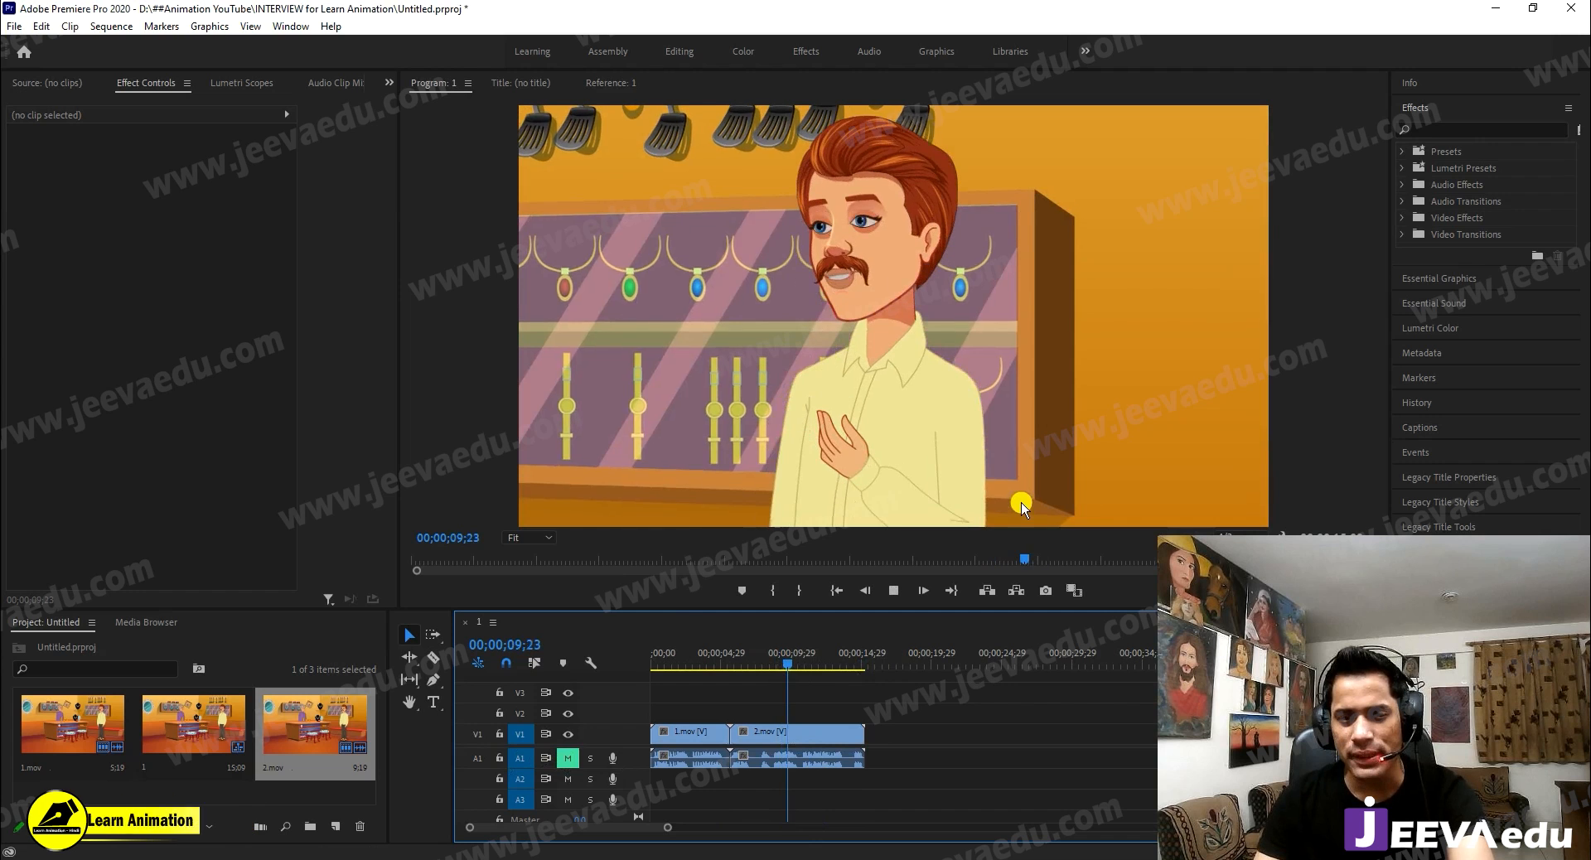
{"action": "key", "text": "space"}
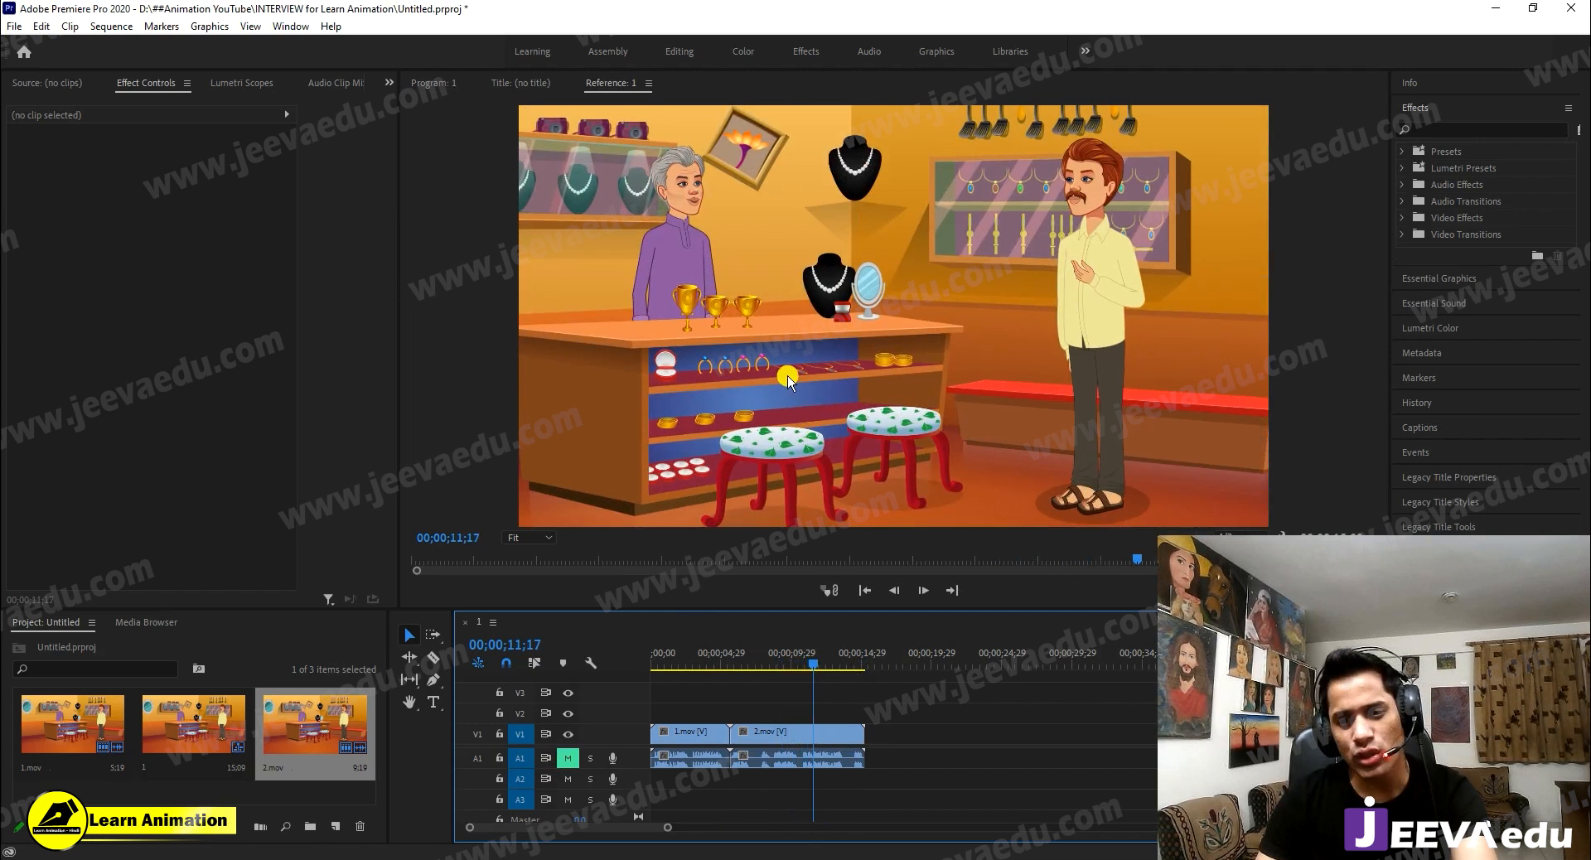
{"action": "key", "text": "space"}
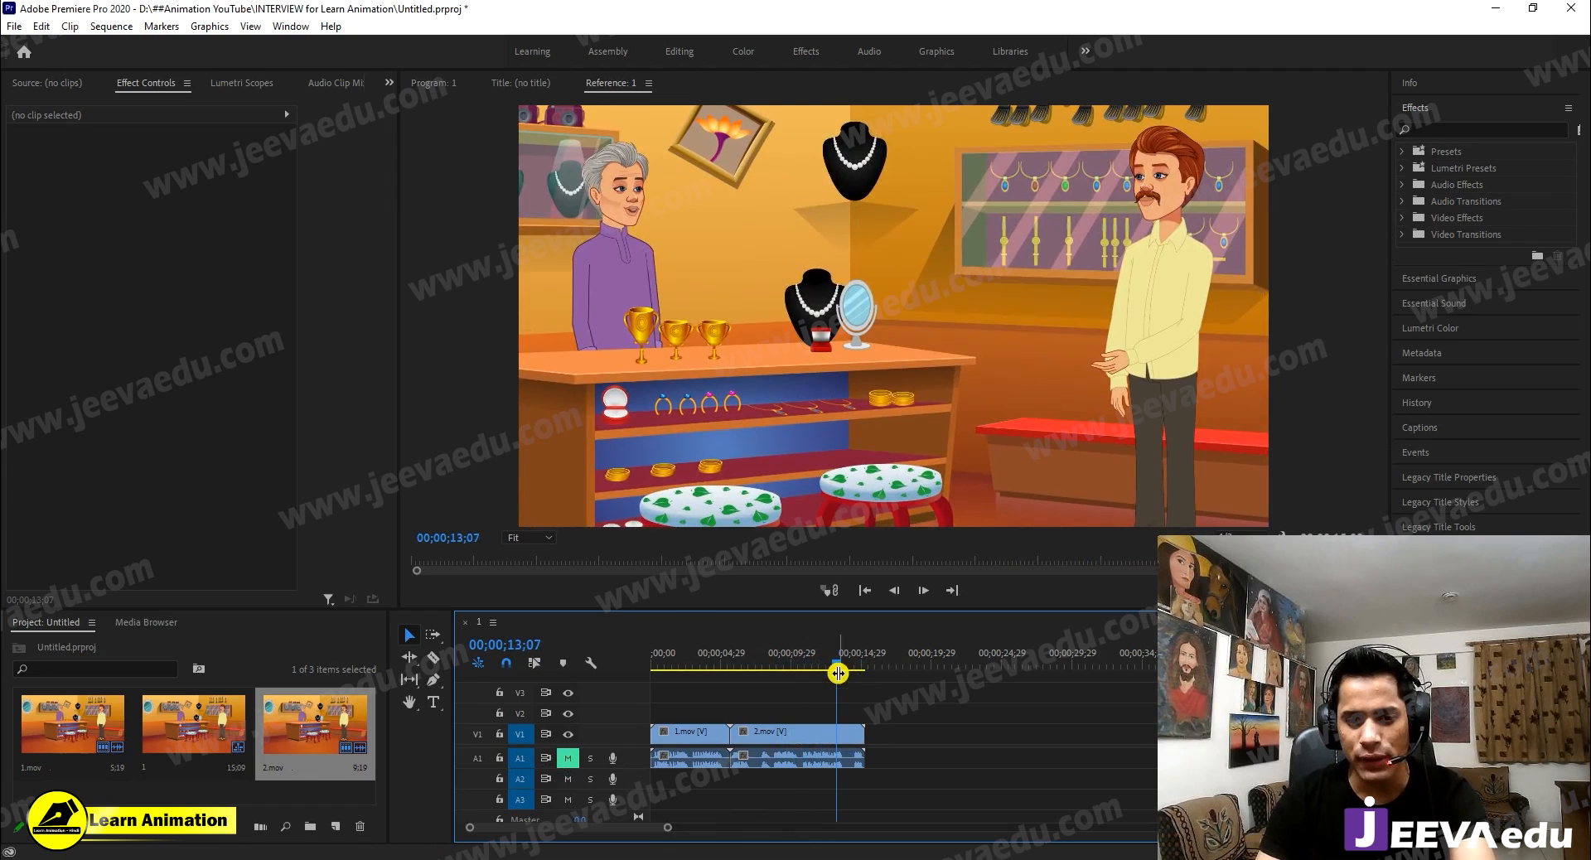
Step: Replay the wide shot of both characters in 2.mov repeatedly to examine its camera movement and the cuts around it
{"action": "left_click_drag", "start_coordinate": [835, 670], "coordinate": [816, 675]}
{"action": "key", "text": "space"}
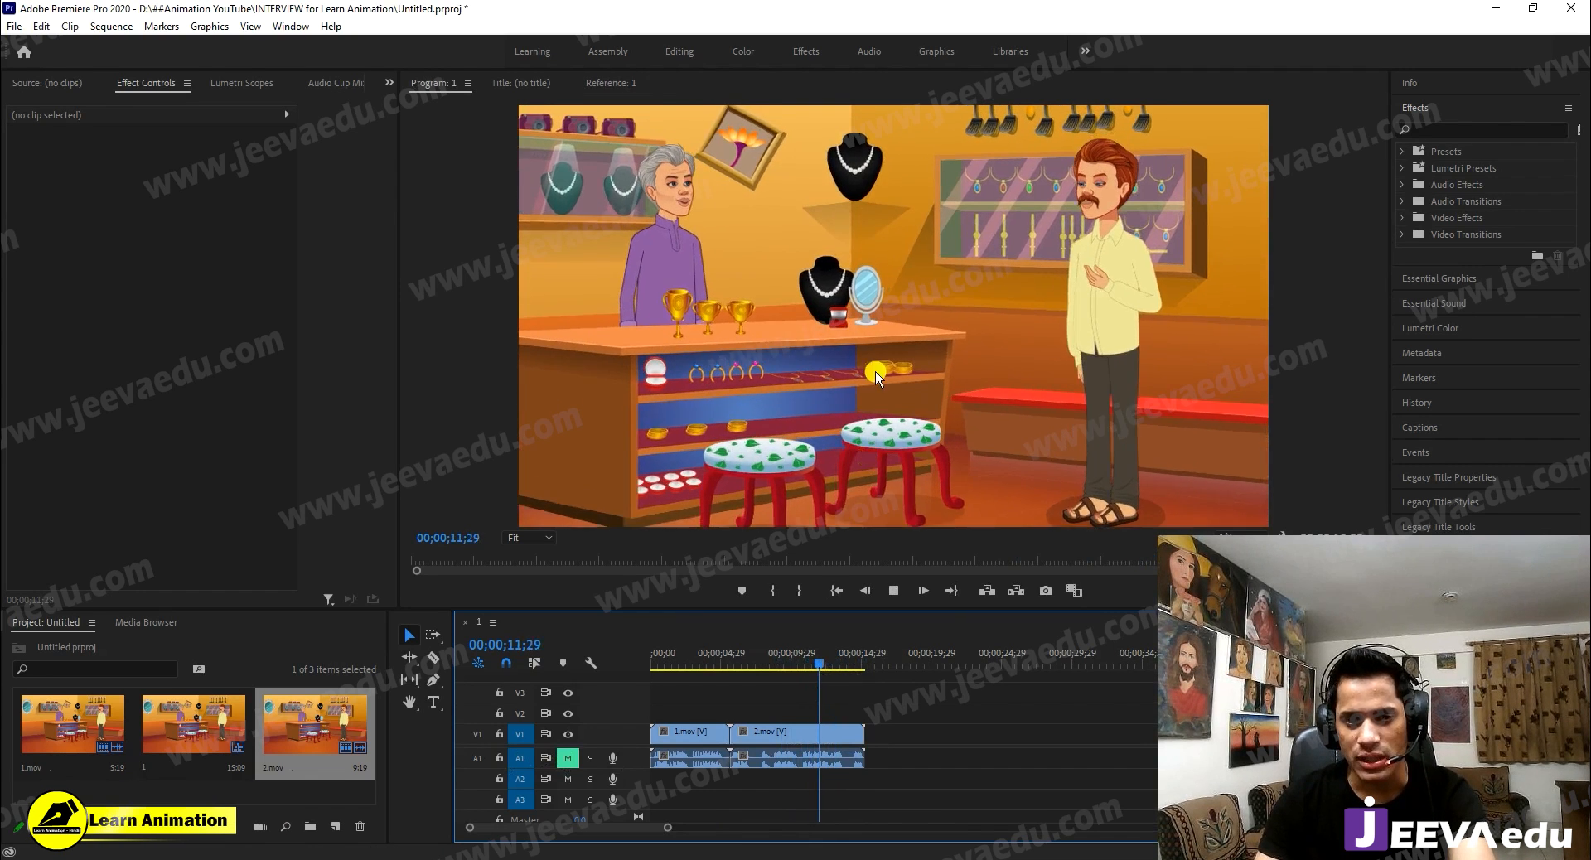
{"action": "left_click", "coordinate": [863, 369]}
{"action": "key", "text": "space"}
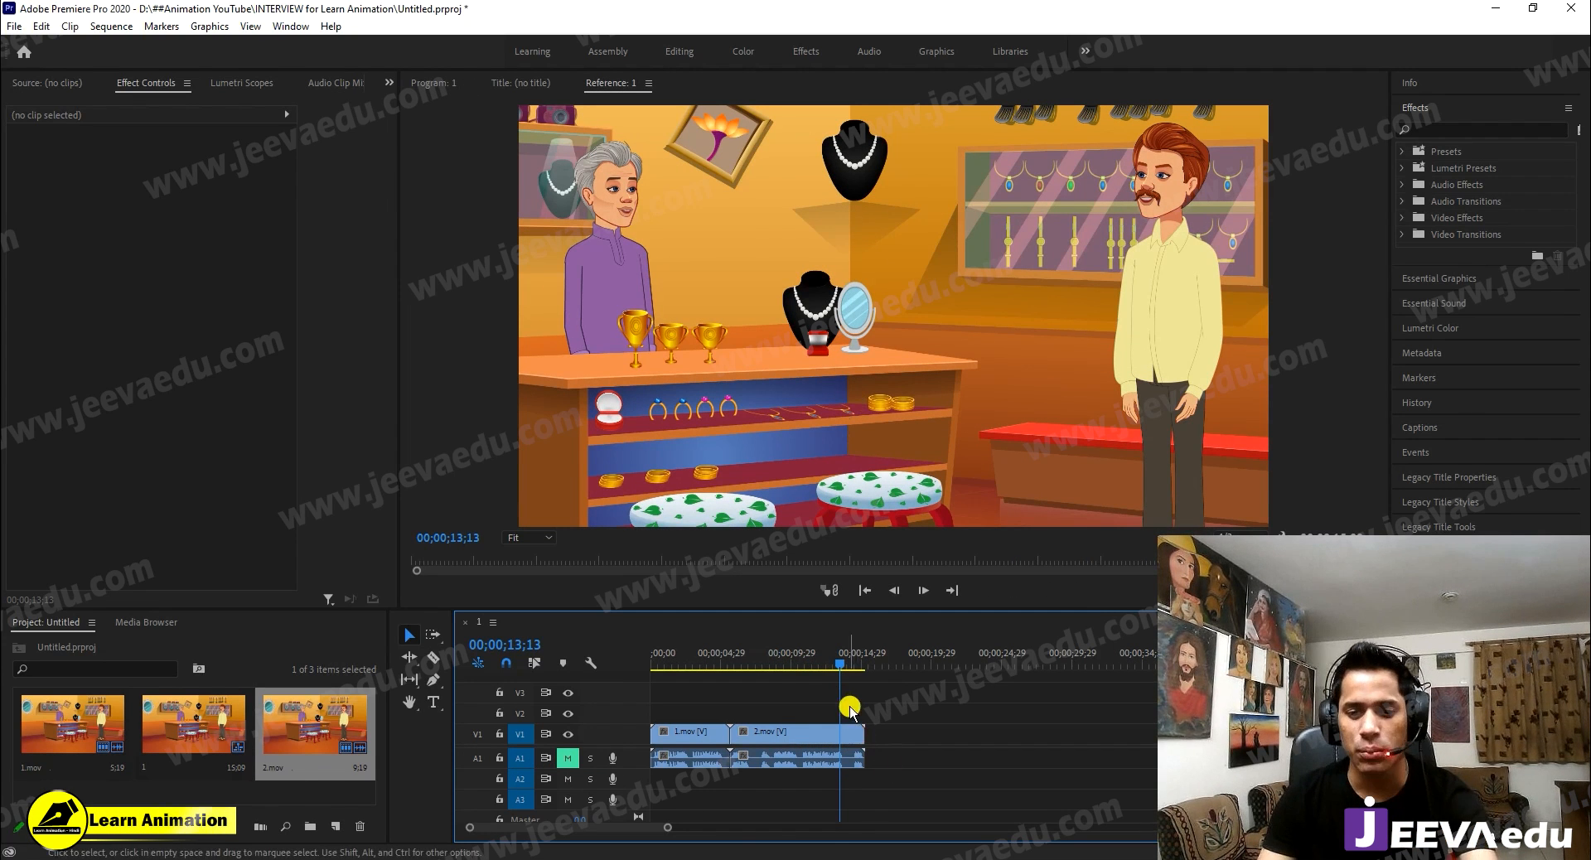
{"action": "left_click_drag", "start_coordinate": [823, 655], "coordinate": [808, 692]}
{"action": "left_click", "coordinate": [857, 270]}
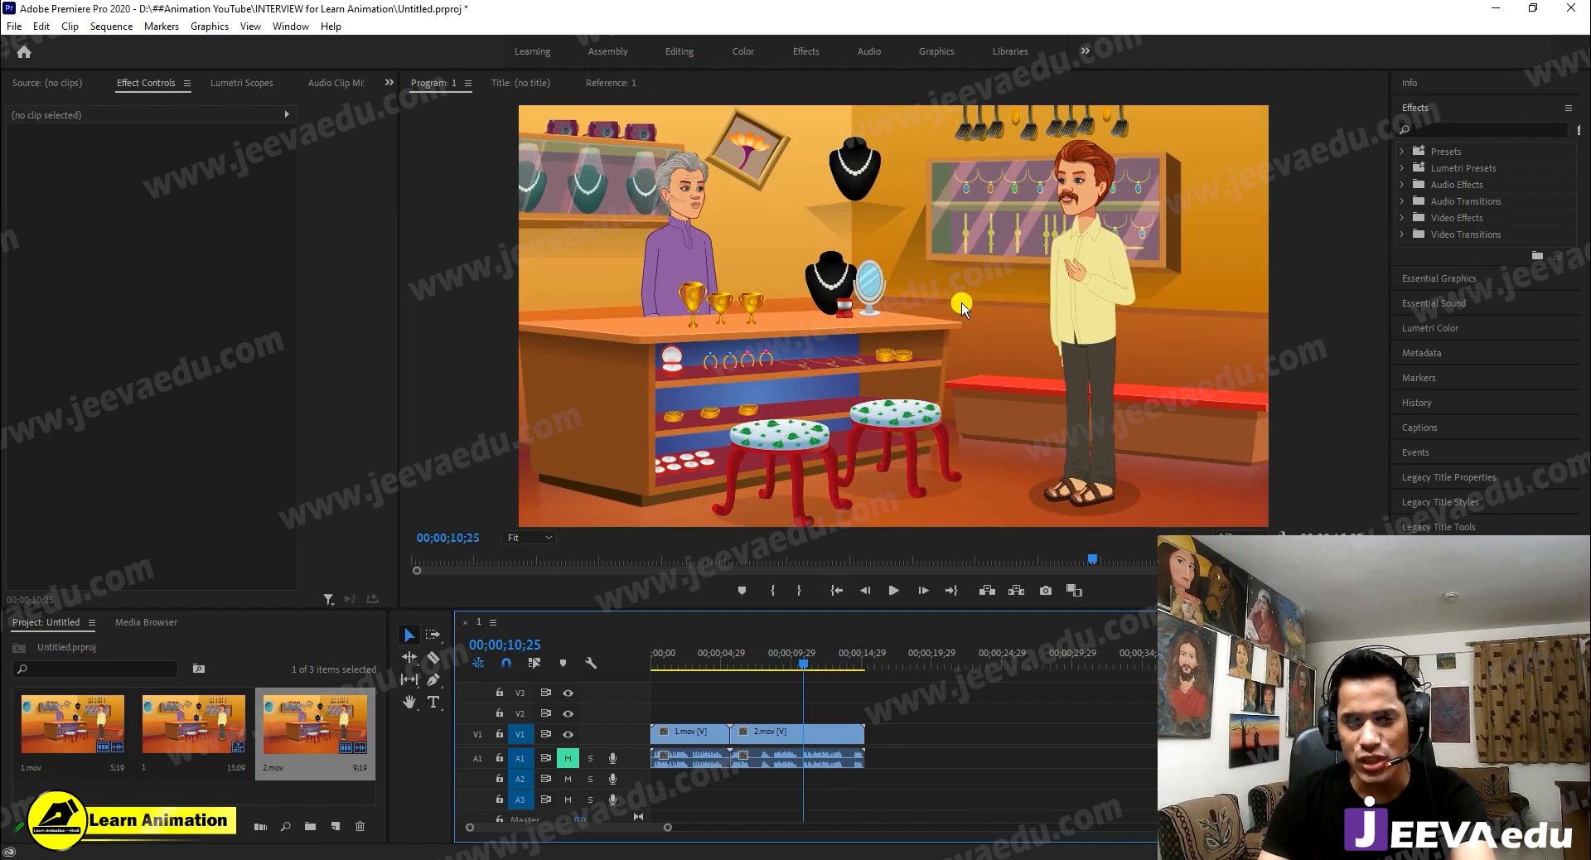
{"action": "key", "text": "space"}
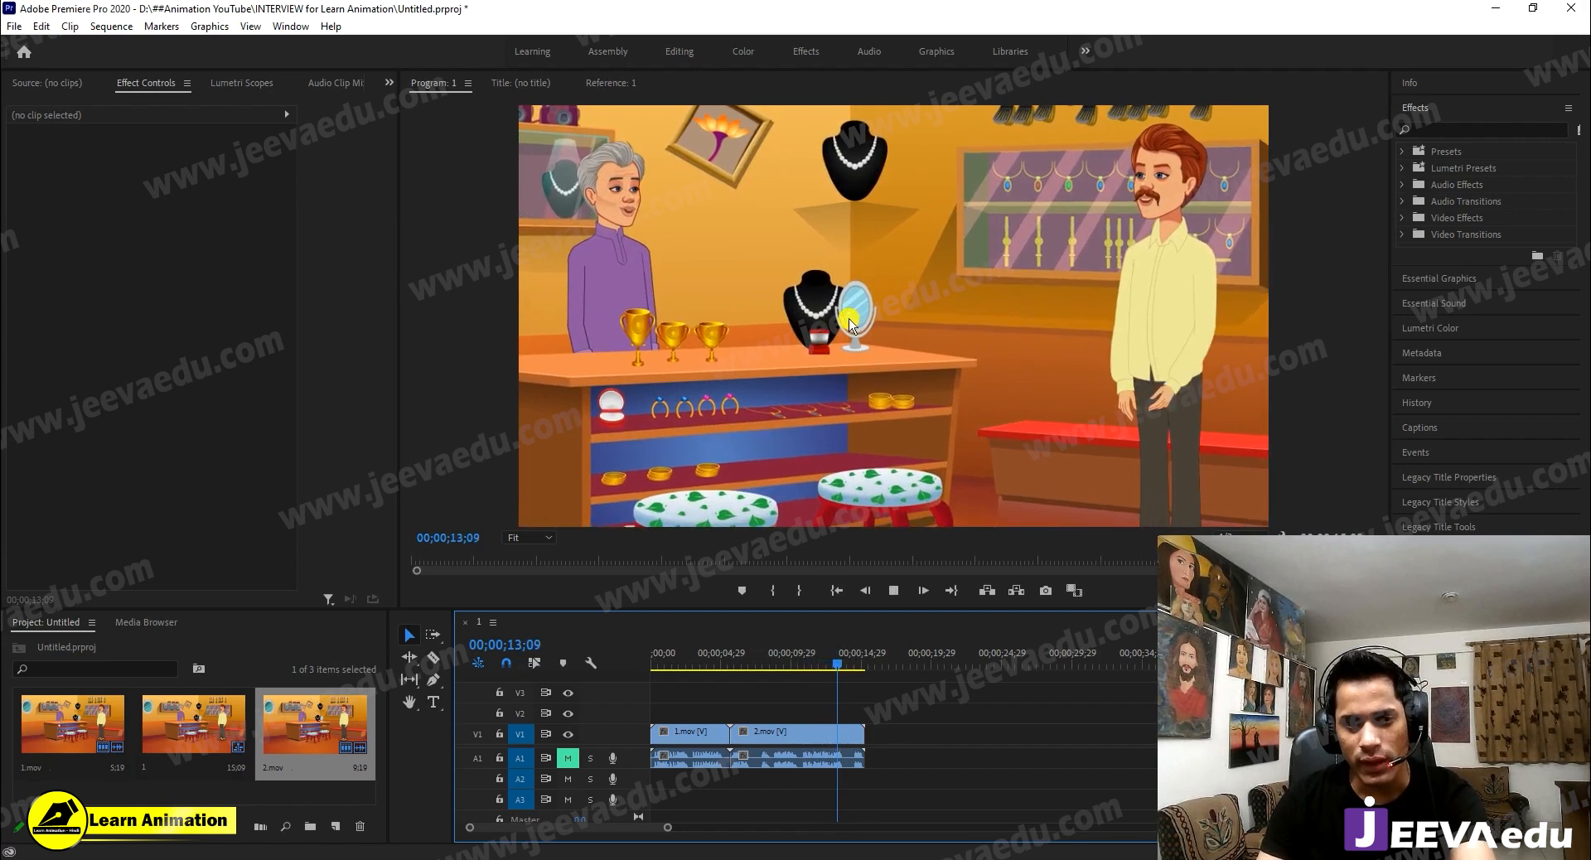
{"action": "key", "text": "space"}
{"action": "left_click_drag", "start_coordinate": [851, 668], "coordinate": [804, 692]}
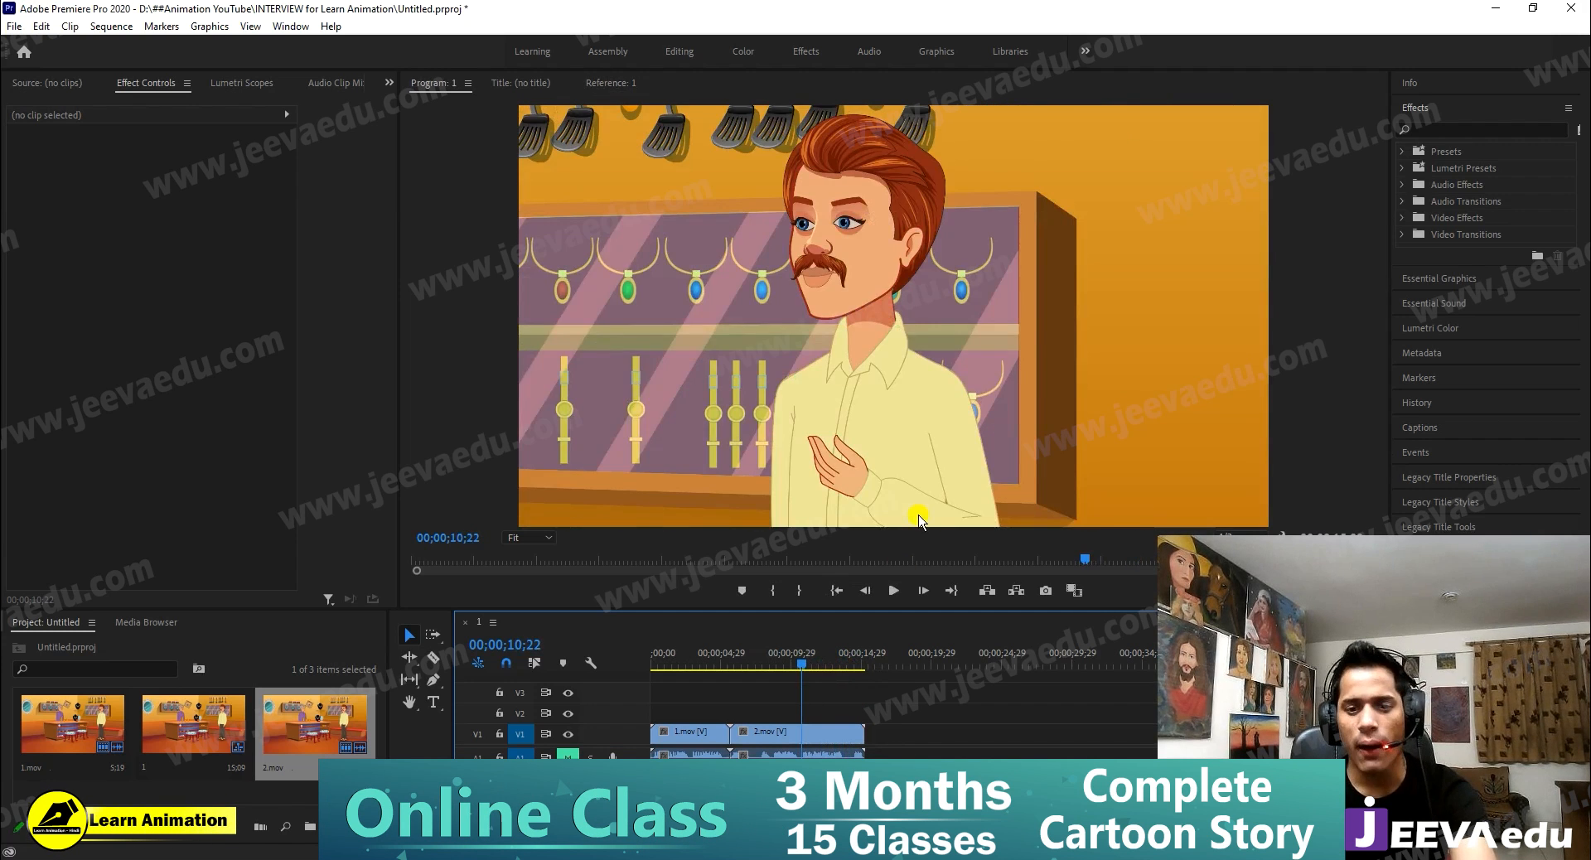
{"action": "key", "text": "space"}
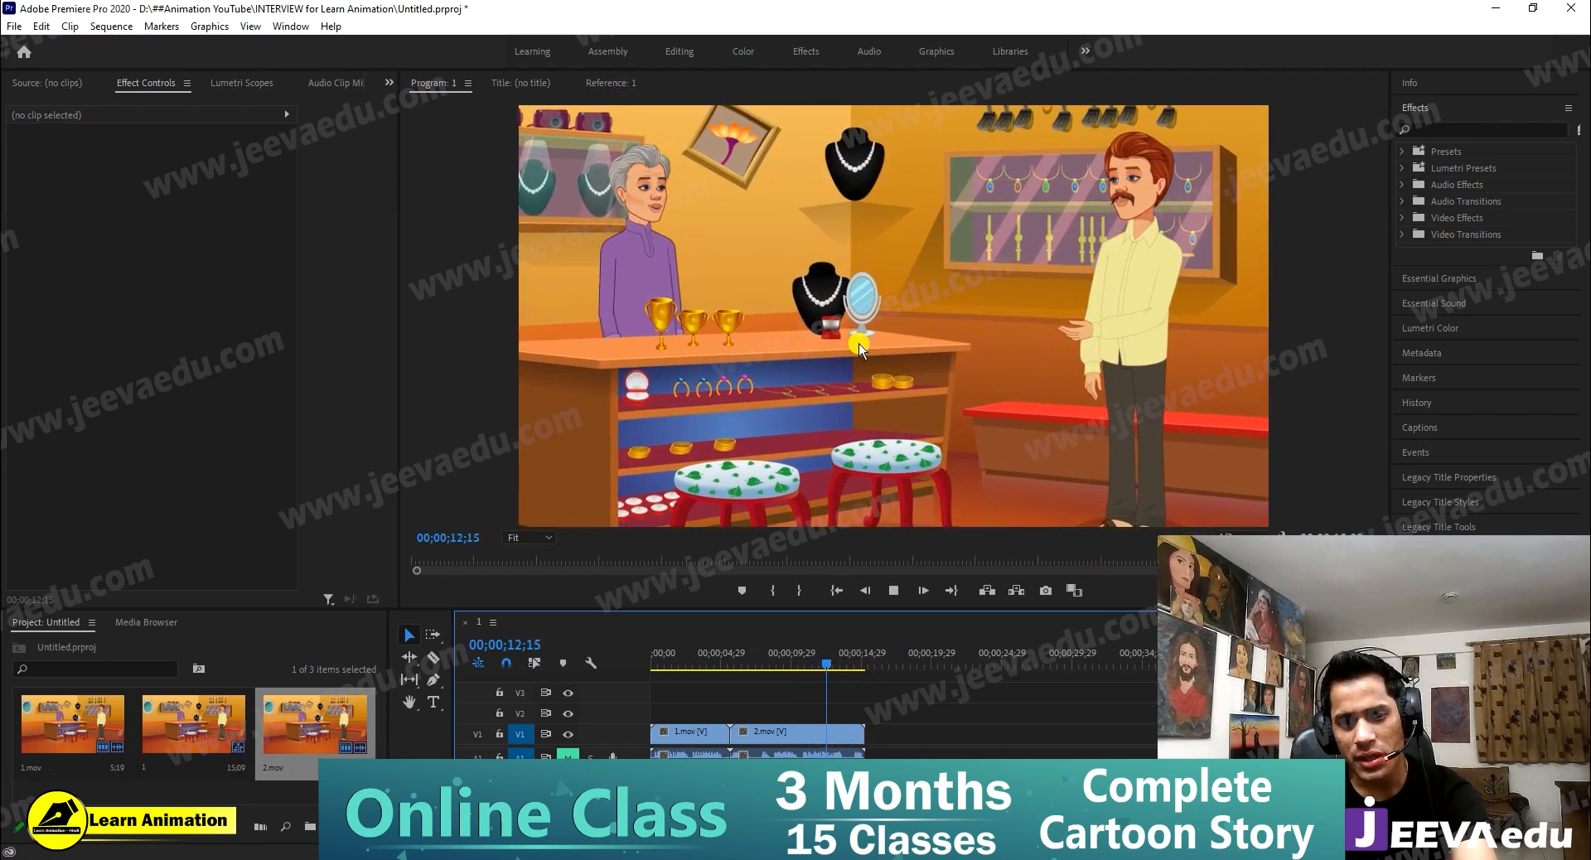
{"action": "key", "text": "space"}
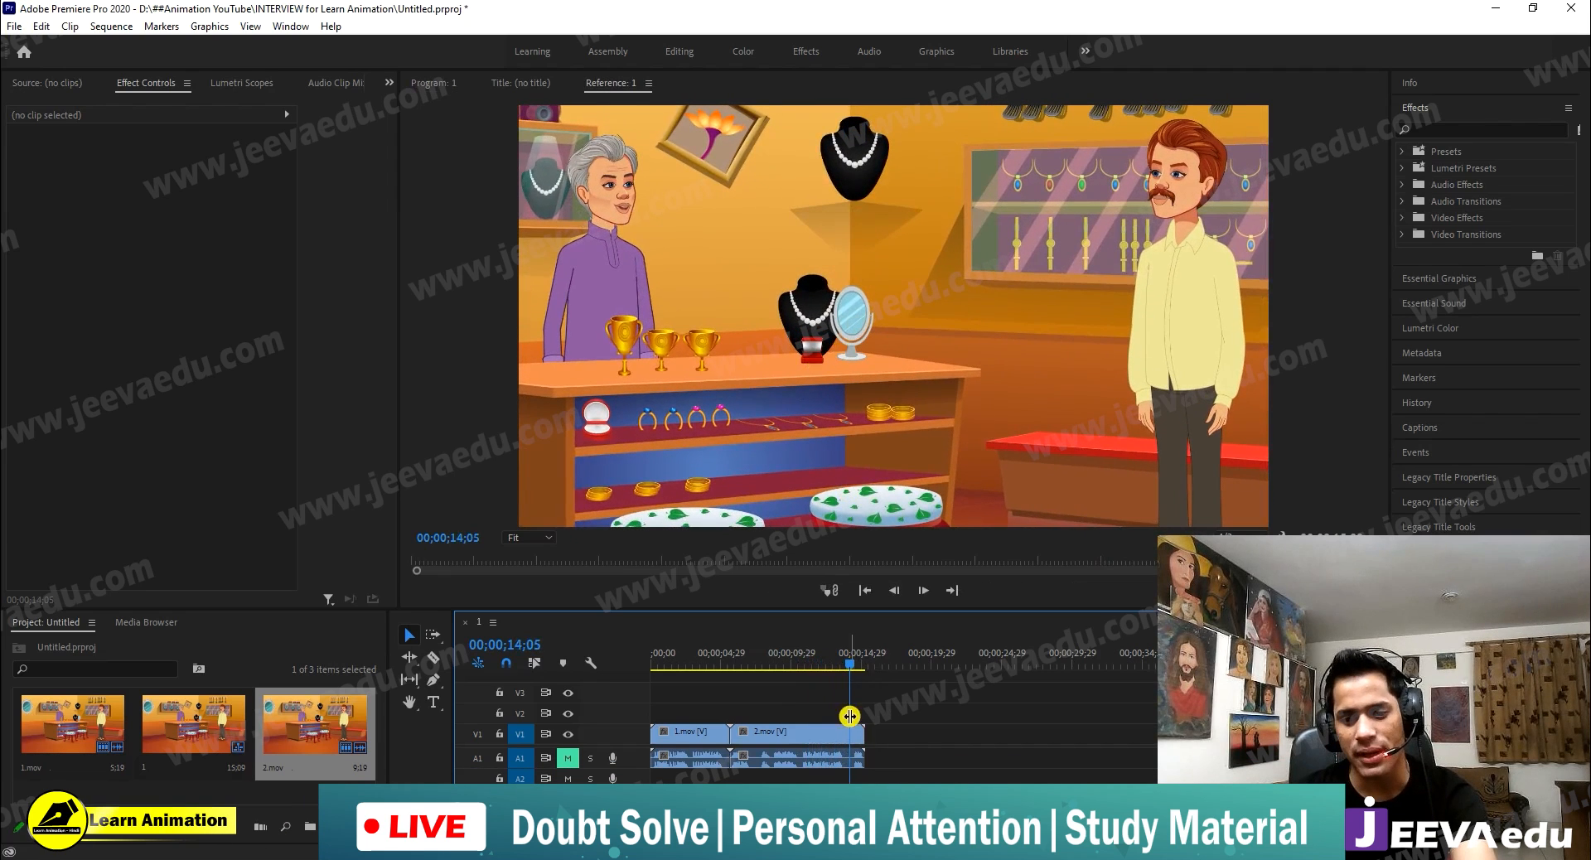
{"action": "left_click_drag", "start_coordinate": [843, 659], "coordinate": [805, 669]}
{"action": "key", "text": "space"}
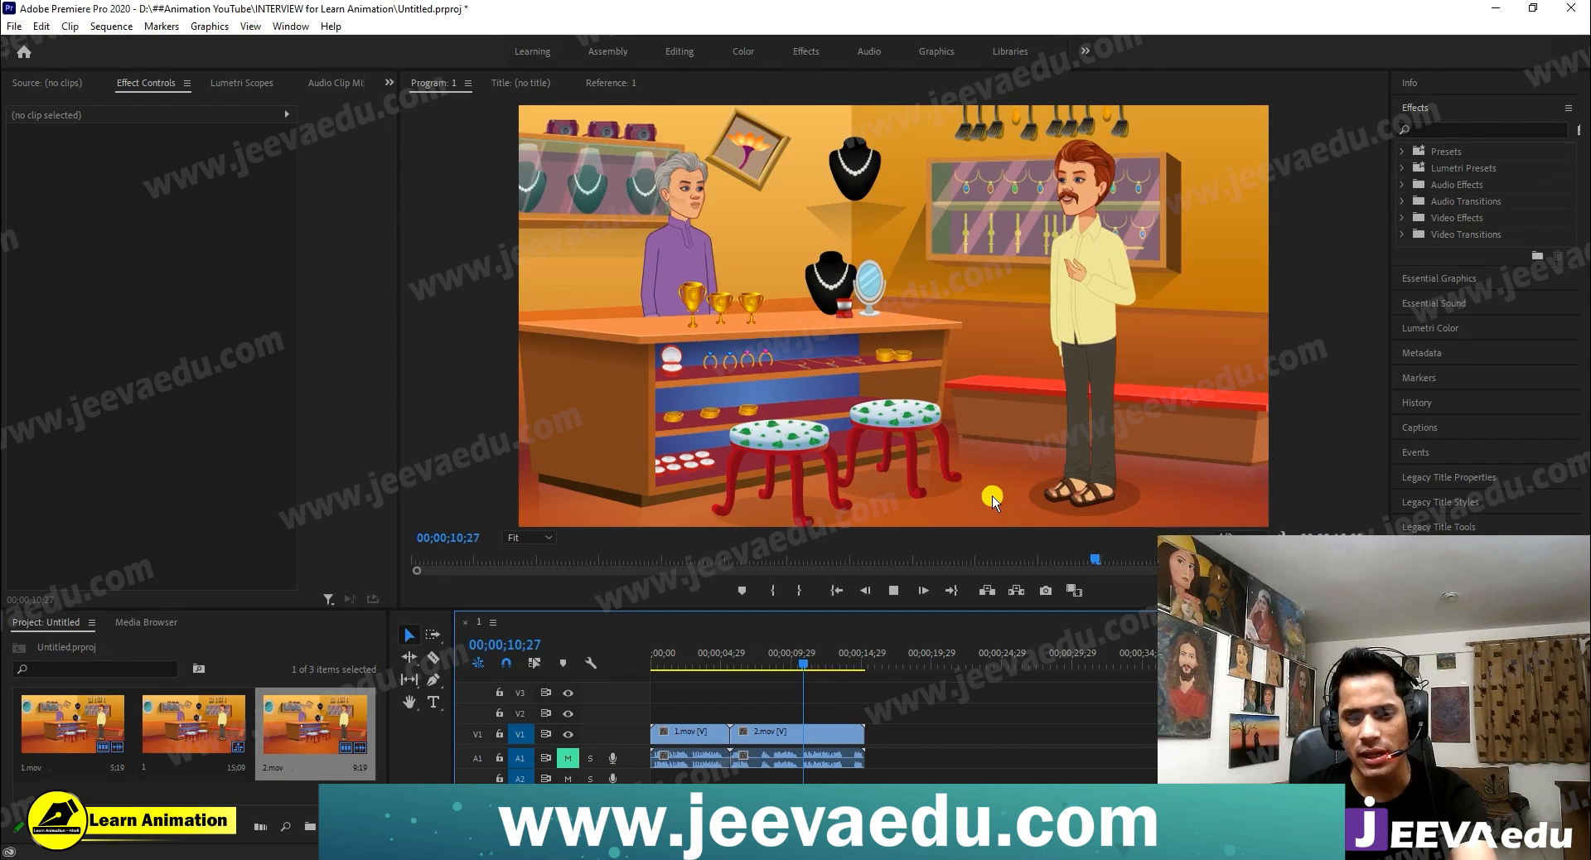
{"action": "key", "text": "space"}
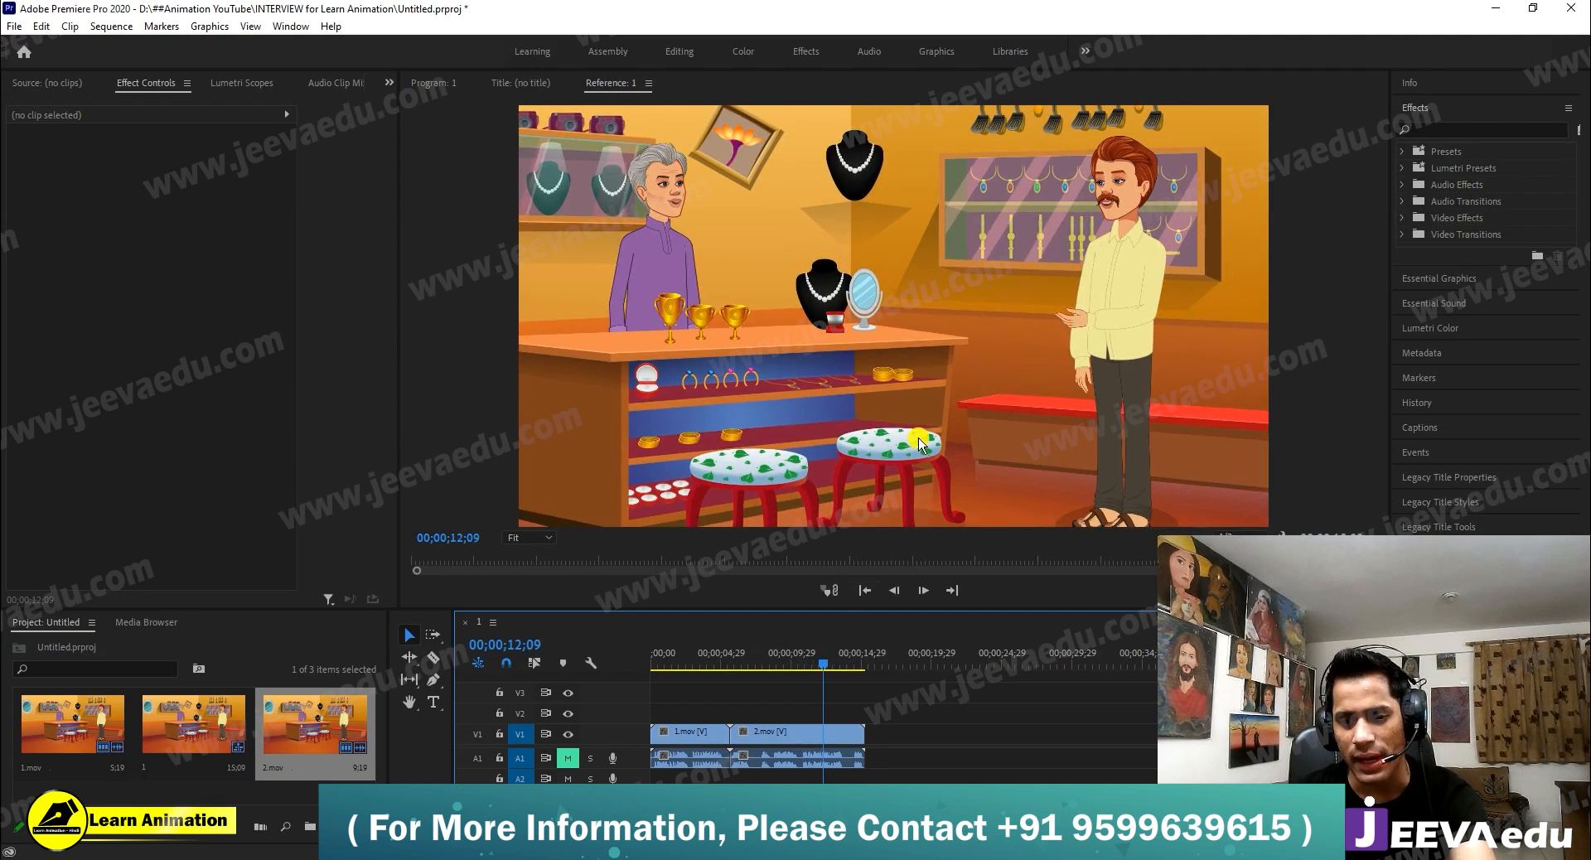
{"action": "key", "text": "space"}
{"action": "key", "text": "space"}
Step: Replay 2.mov from about 00;00;07;06 to study how the customer's close-up changes to the wide shot
{"action": "left_click_drag", "start_coordinate": [874, 667], "coordinate": [753, 726]}
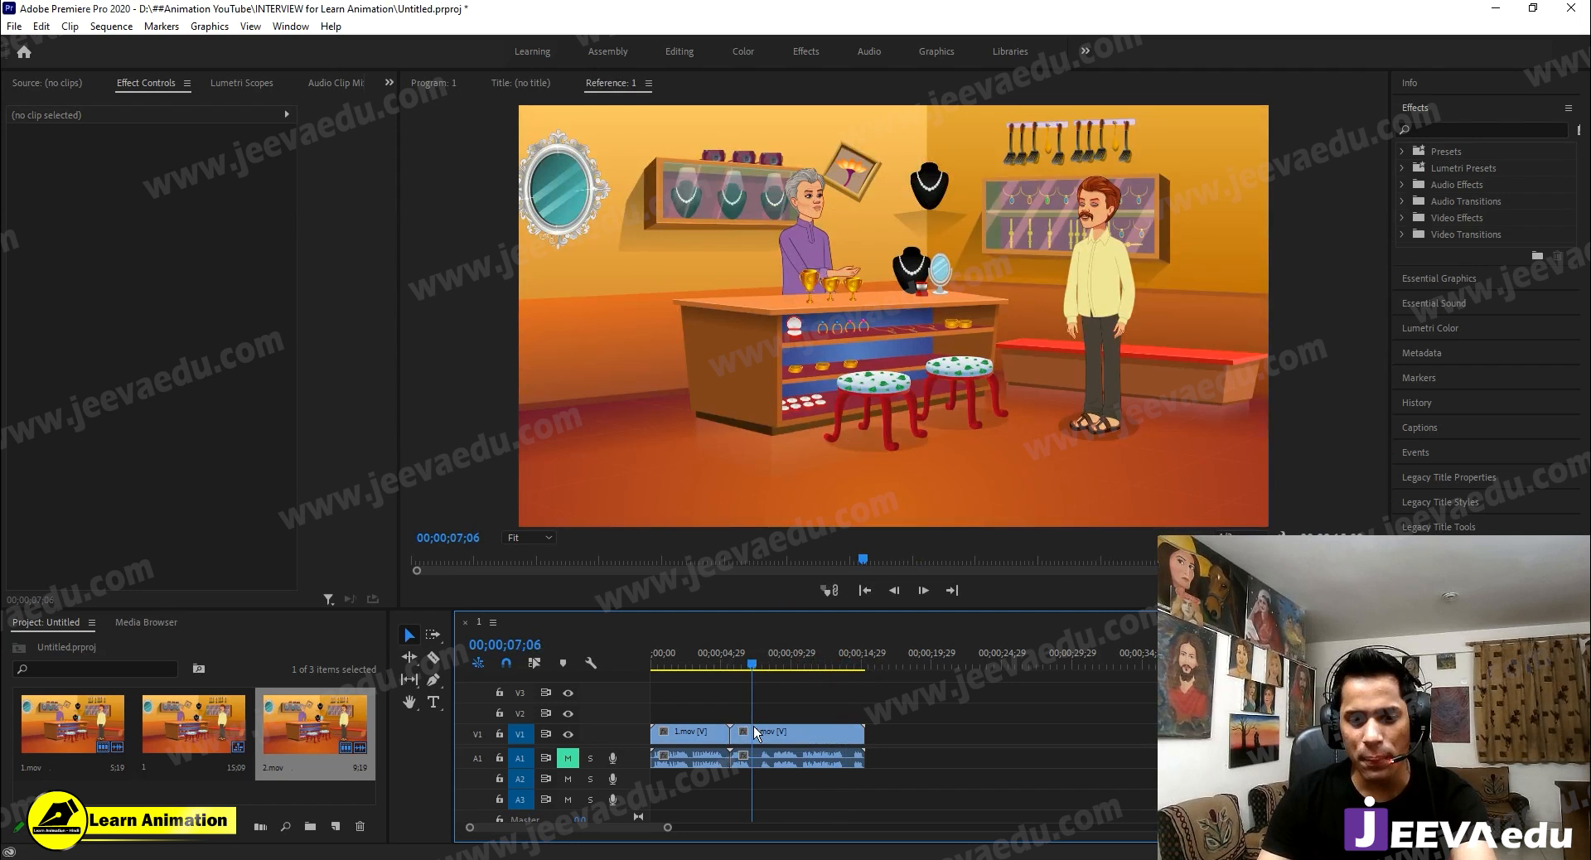
{"action": "key", "text": "space"}
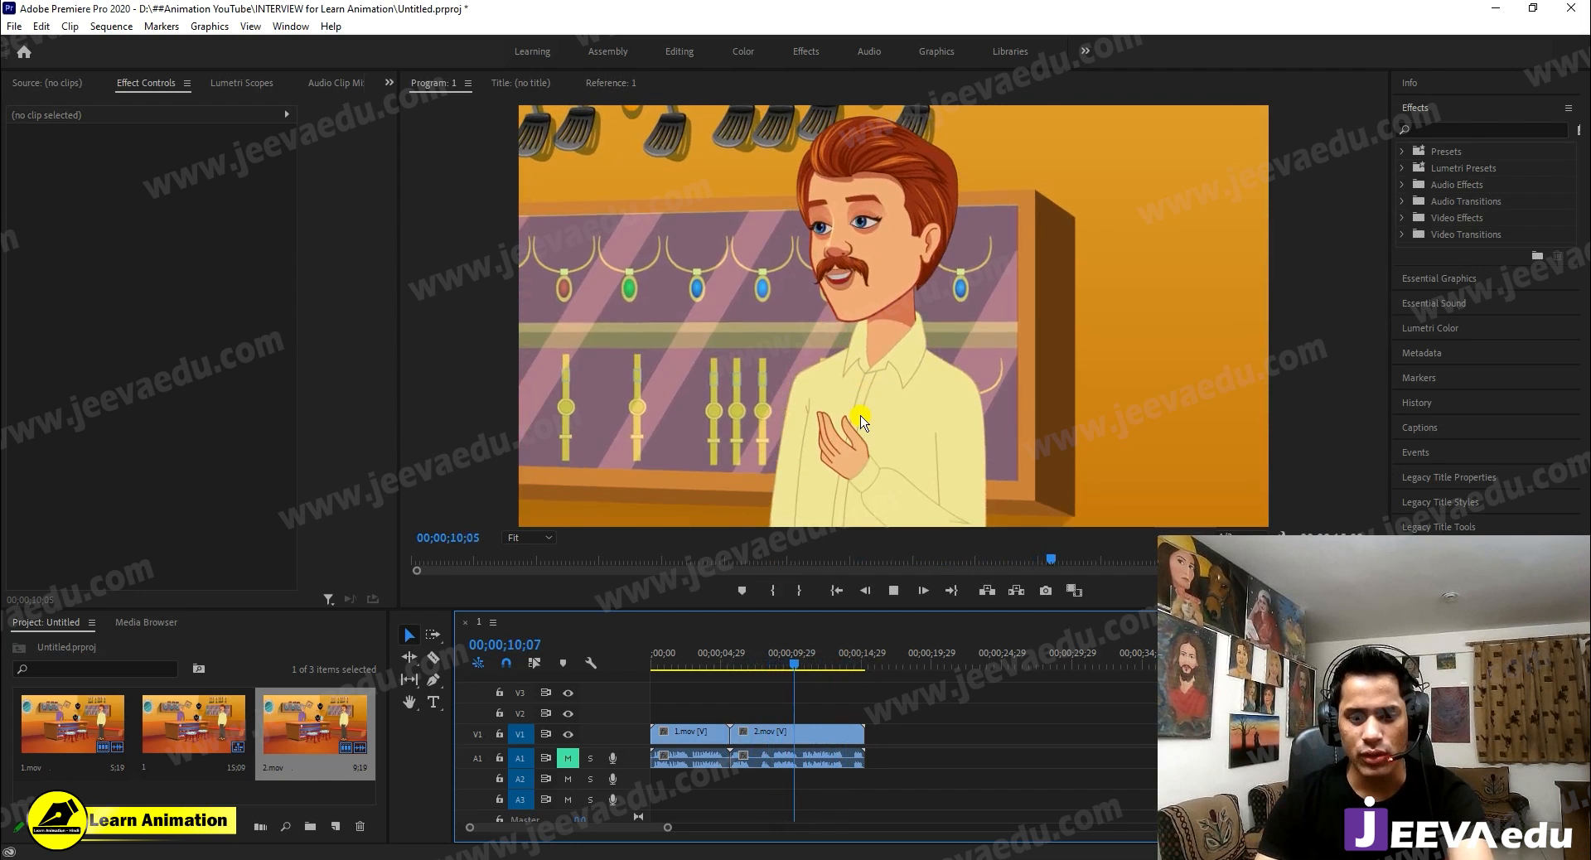
{"action": "left_click", "coordinate": [609, 83]}
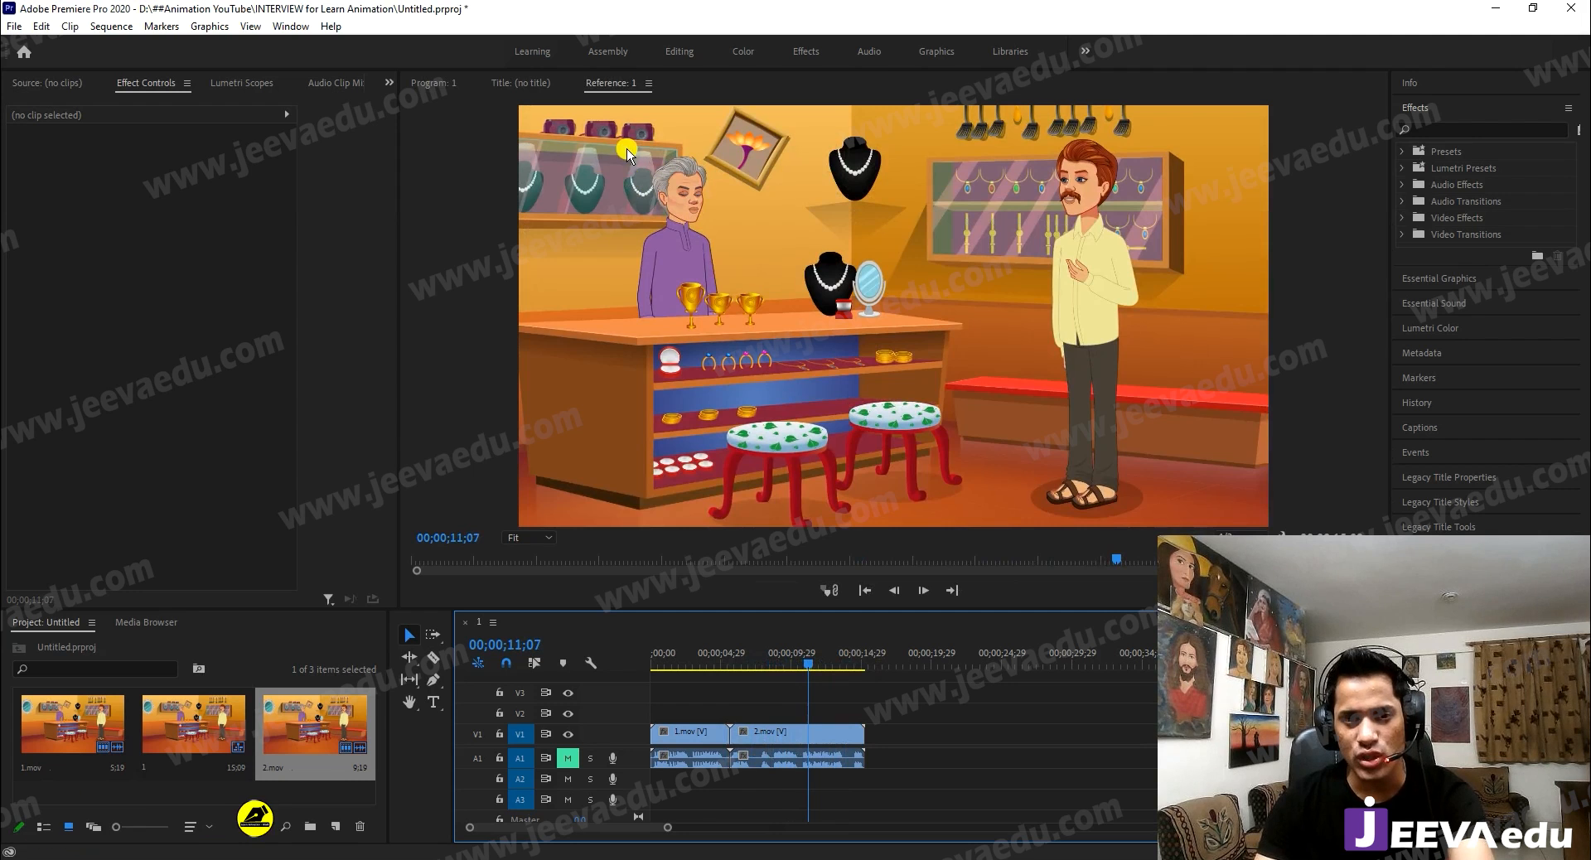
{"action": "key", "text": "space"}
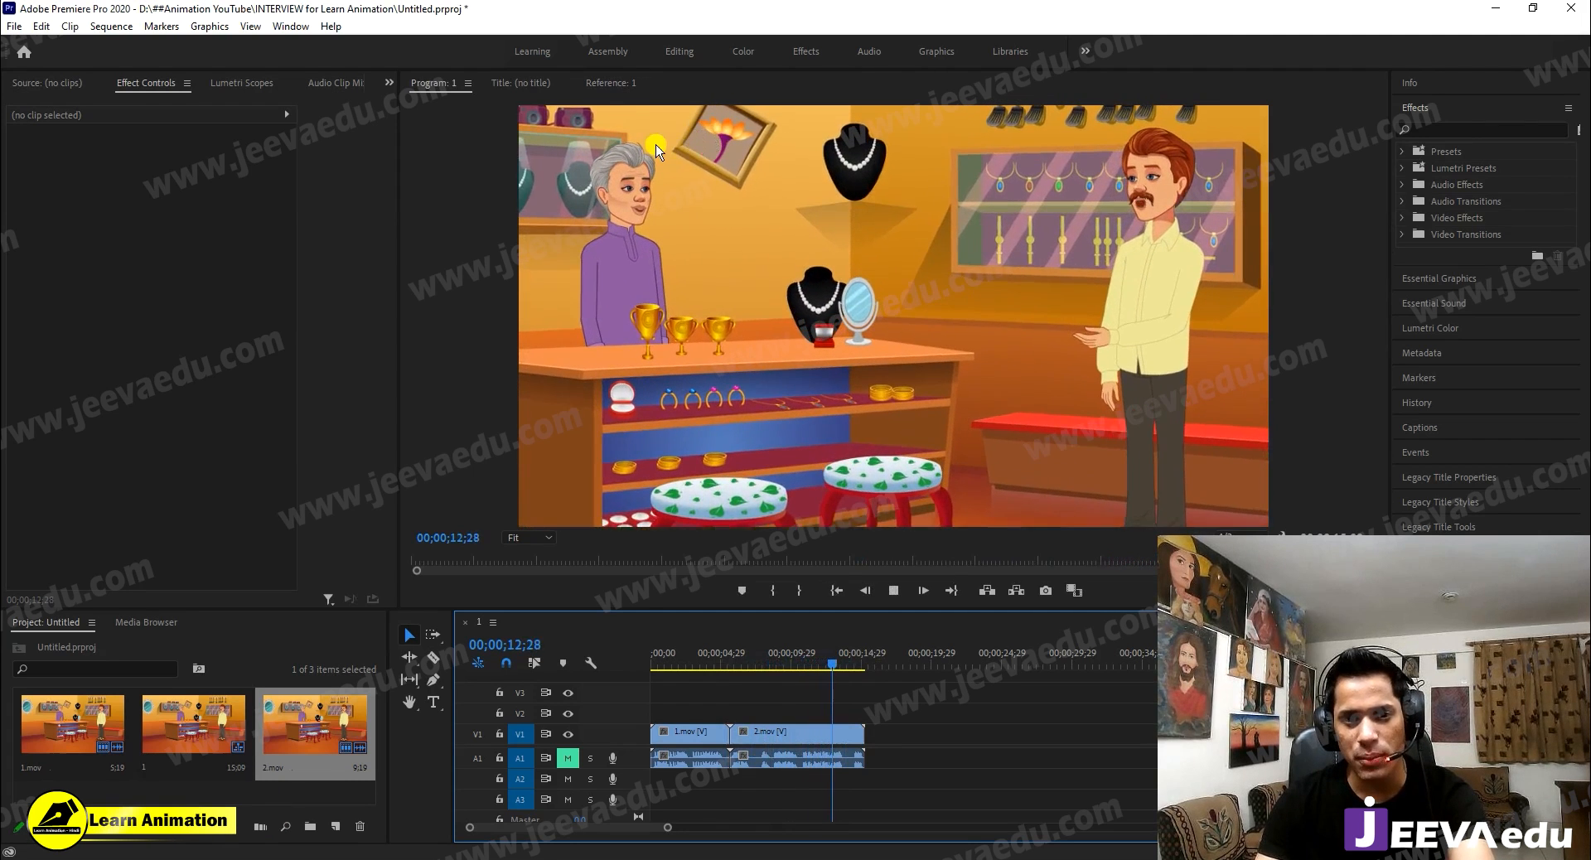
{"action": "left_click", "coordinate": [615, 85]}
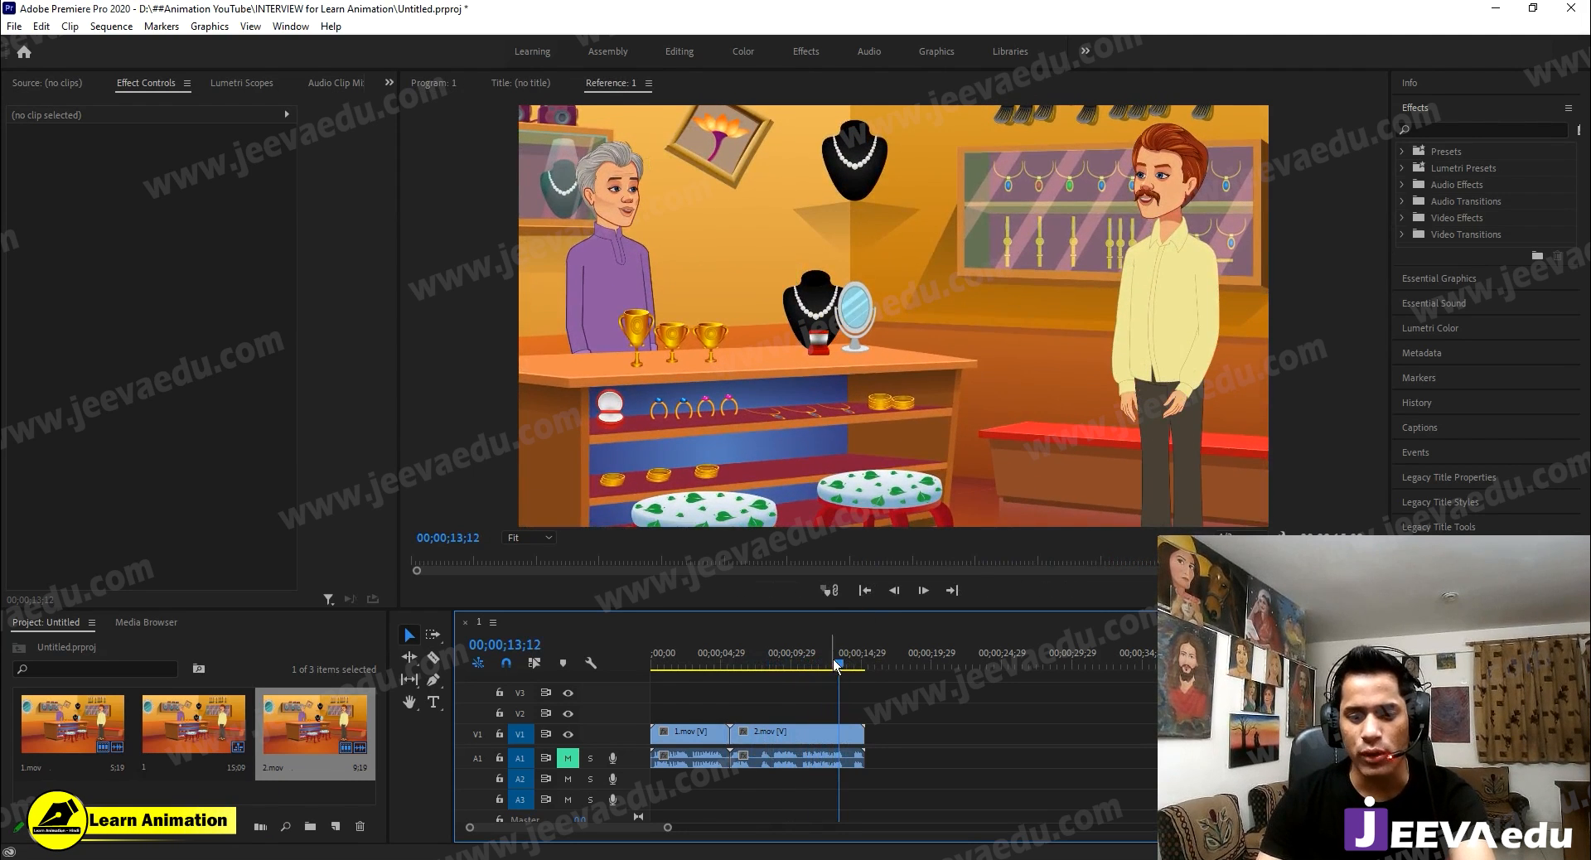
{"action": "left_click", "coordinate": [797, 667]}
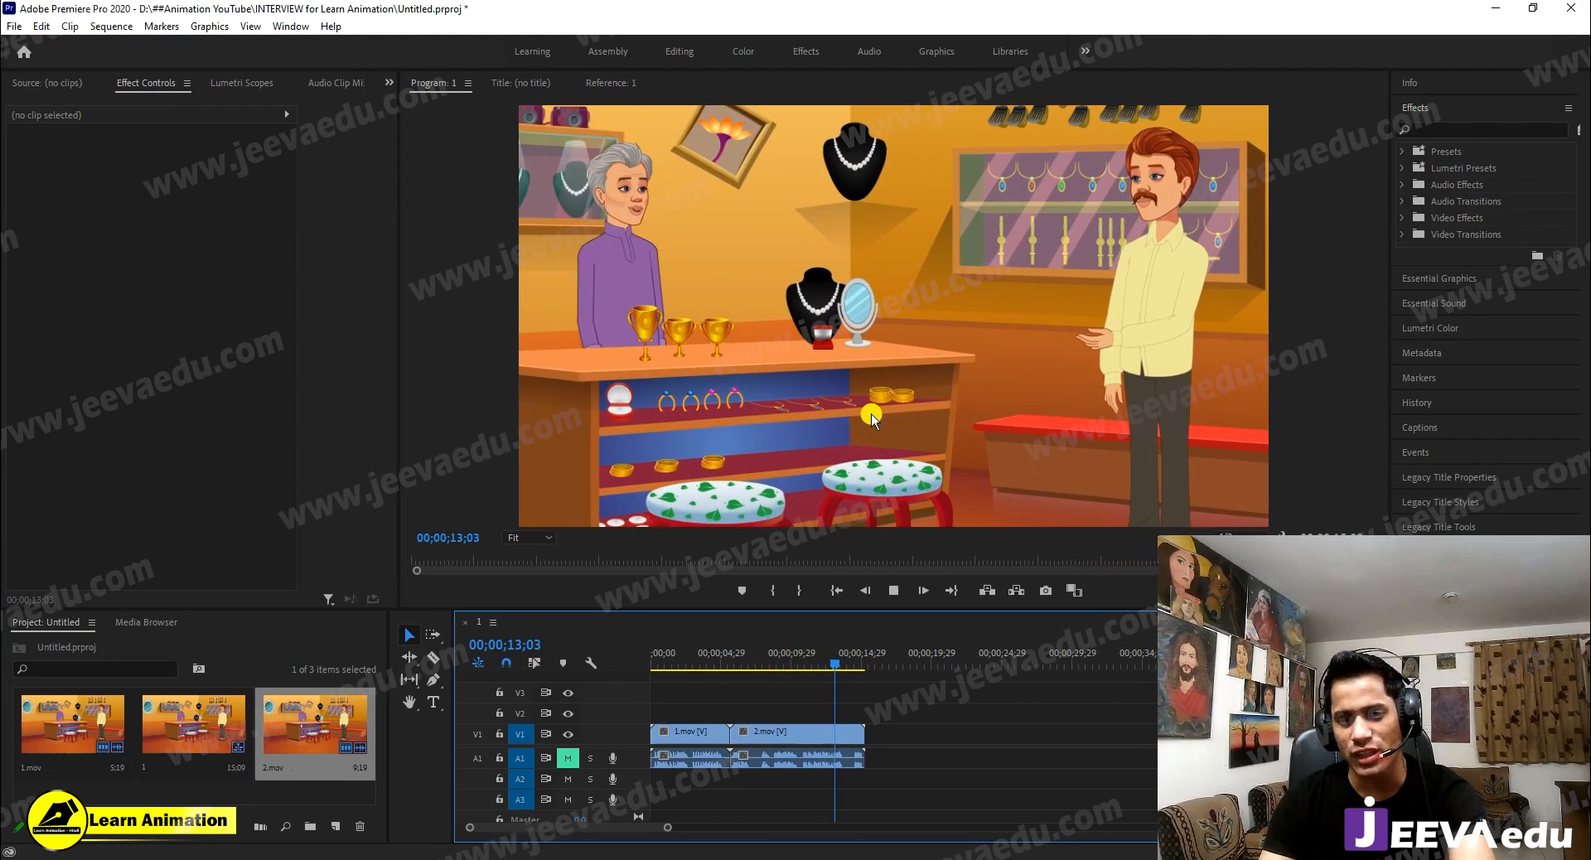
{"action": "key", "text": "space"}
Step: Play the whole sequence from the beginning without sound and restart it to review the first clip again
{"action": "left_click_drag", "start_coordinate": [863, 660], "coordinate": [643, 689]}
{"action": "key", "text": "space"}
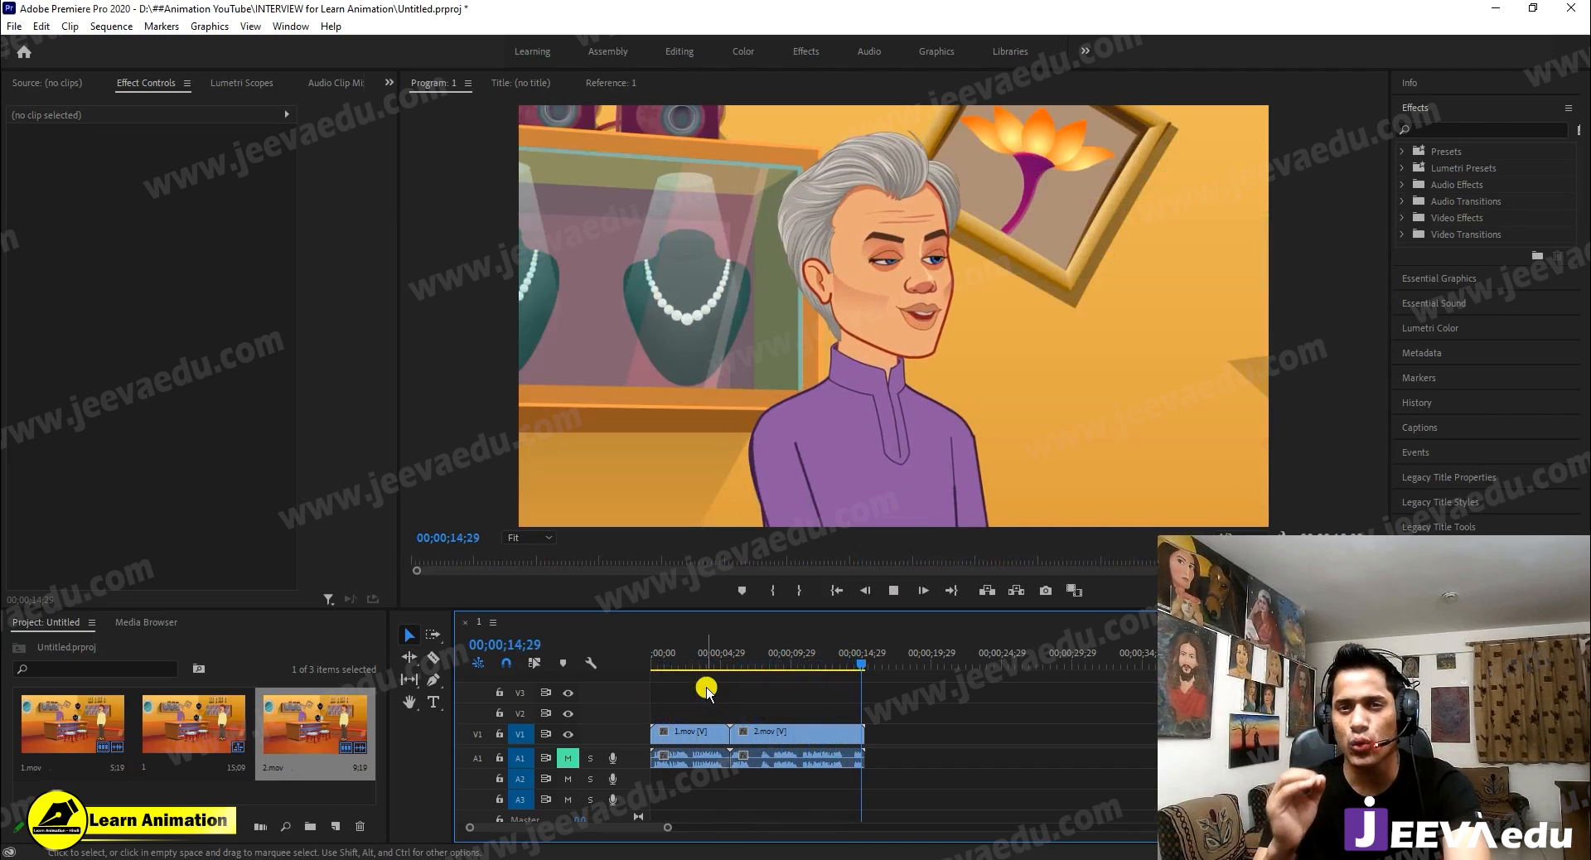
{"action": "key", "text": "Home"}
{"action": "key", "text": "space"}
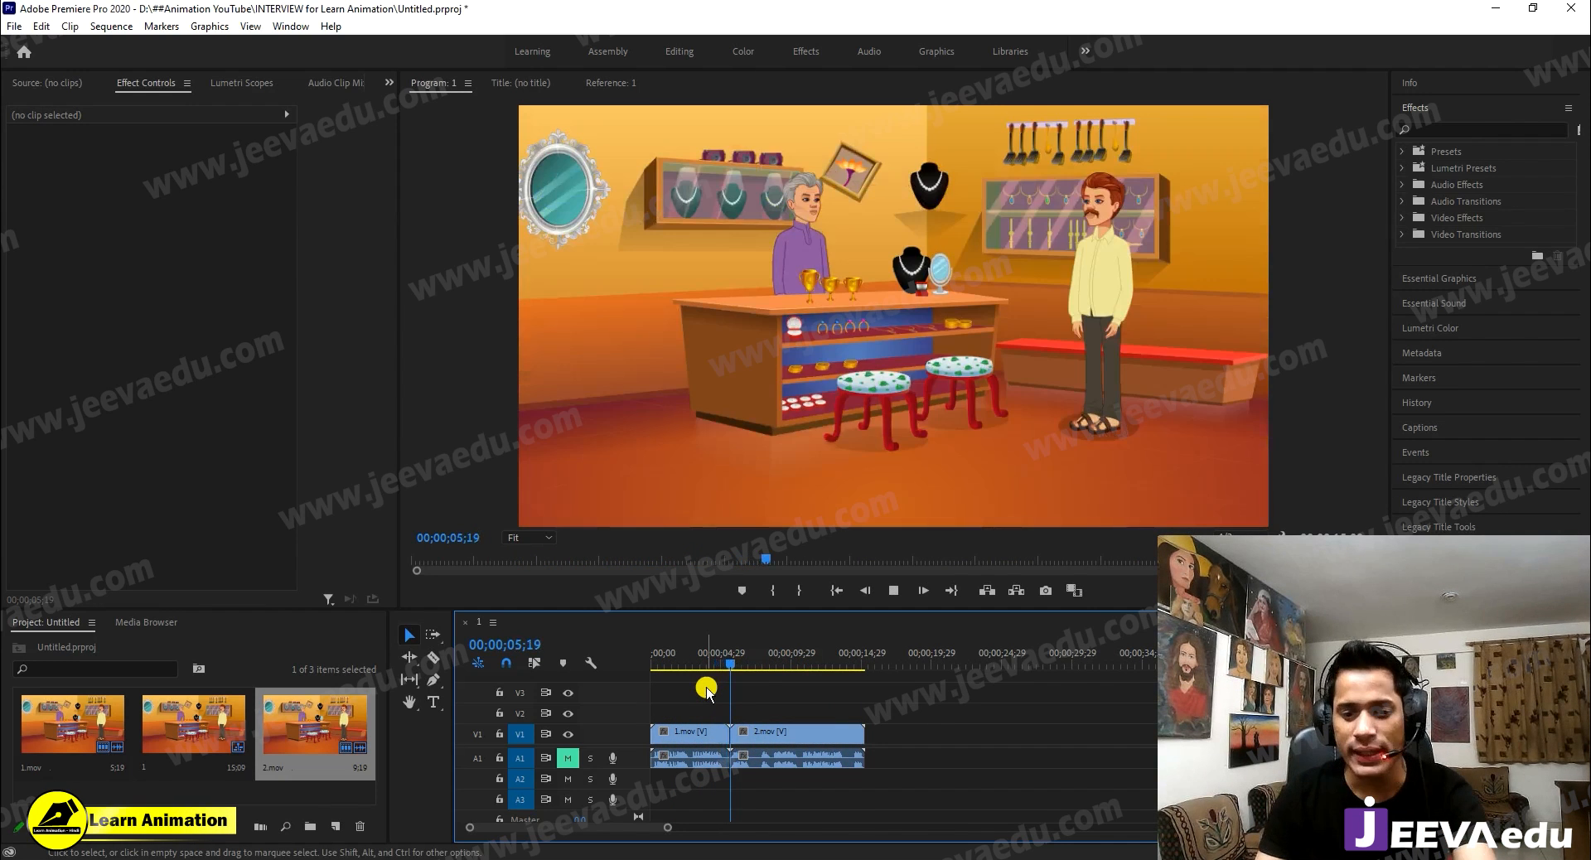
{"action": "key", "text": "space"}
Step: Unmute audio track A1 and play the full sequence from the beginning
{"action": "left_click_drag", "start_coordinate": [737, 663], "coordinate": [584, 695]}
{"action": "left_click", "coordinate": [560, 764]}
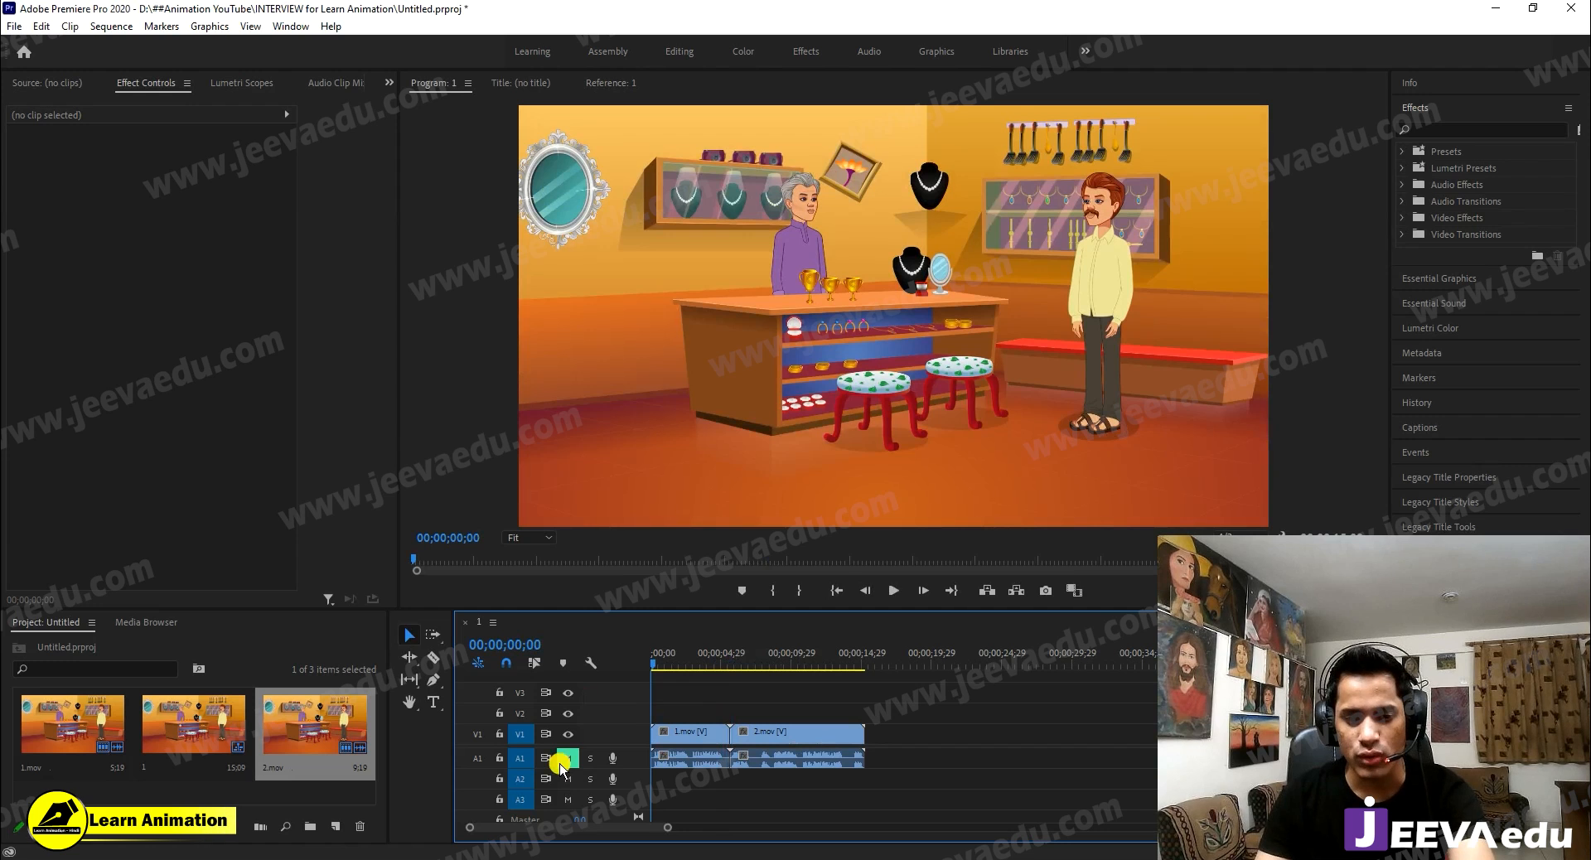
{"action": "left_click", "coordinate": [562, 763]}
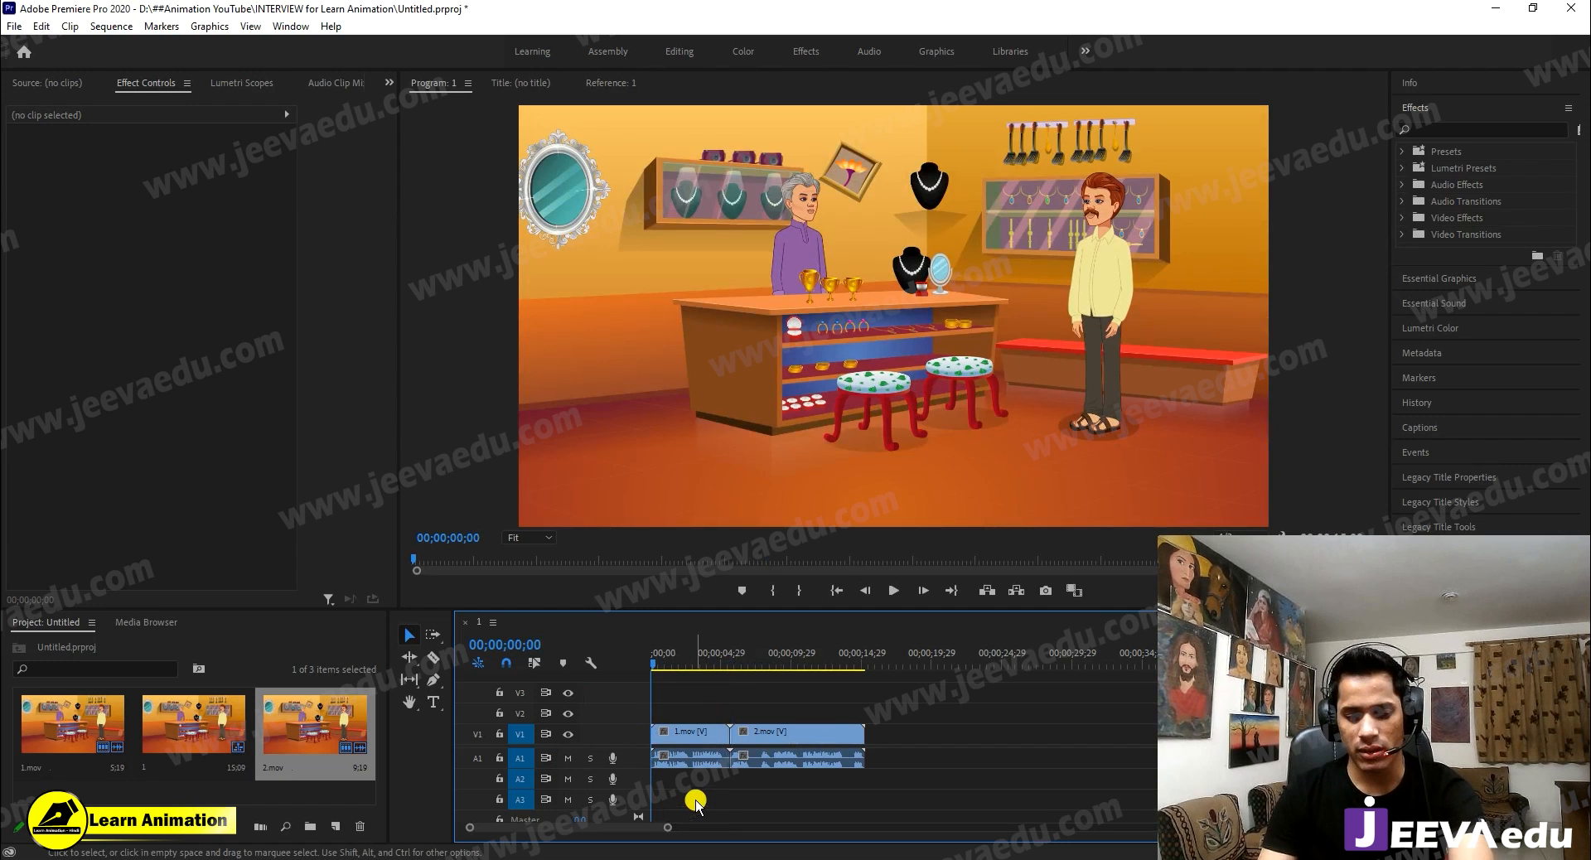
{"action": "key", "text": "space"}
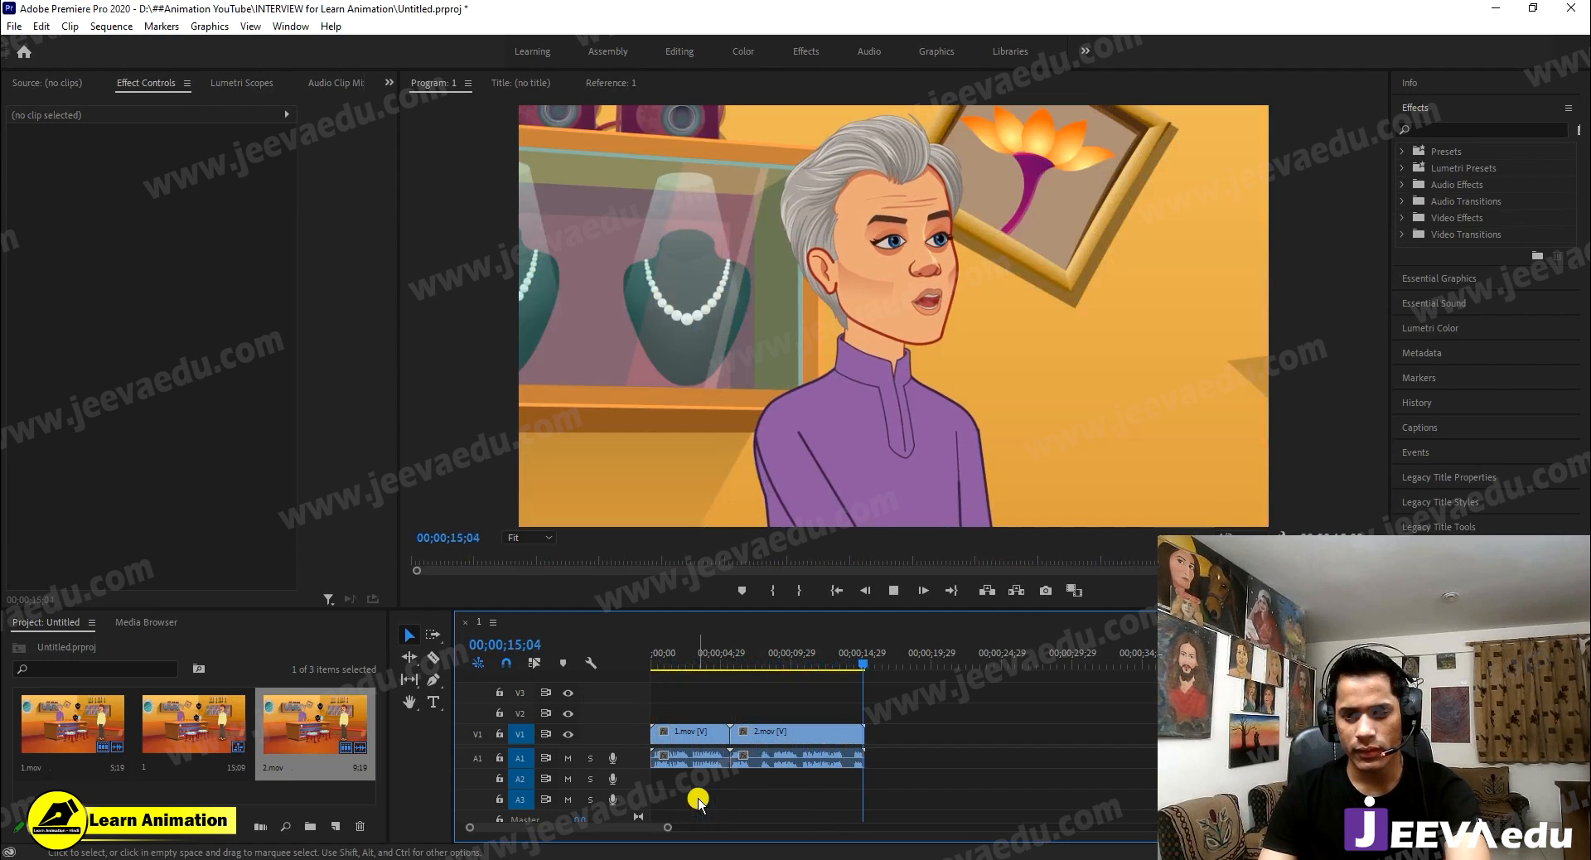
Step: Replay the sequence with audio track A1 muted and pause it on the wide shot of both characters in 2.mov
{"action": "left_click_drag", "start_coordinate": [846, 661], "coordinate": [524, 759]}
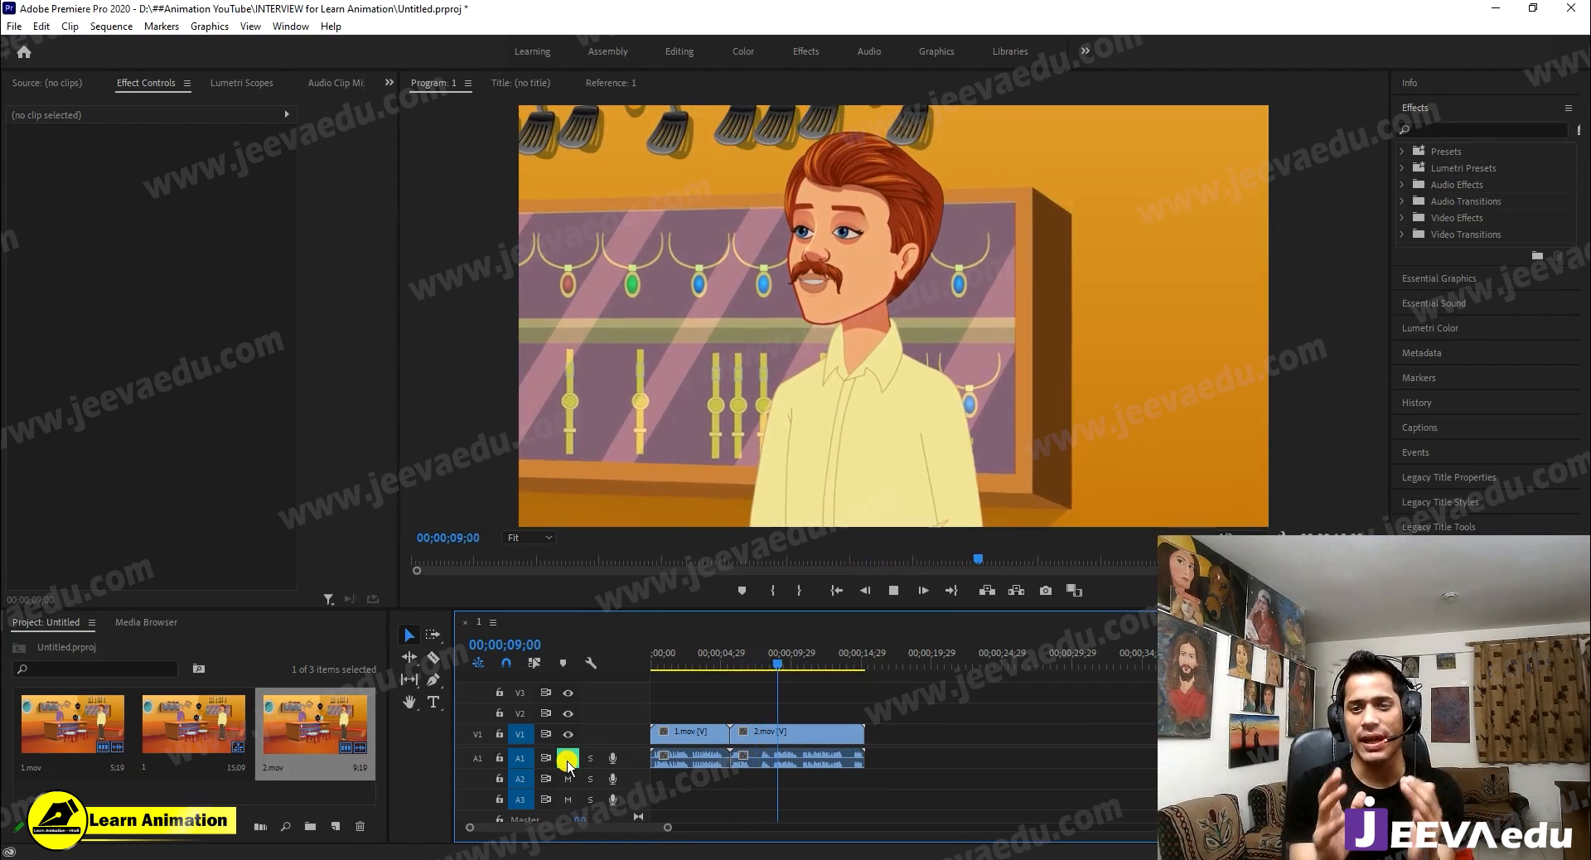
{"action": "left_click", "coordinate": [569, 761]}
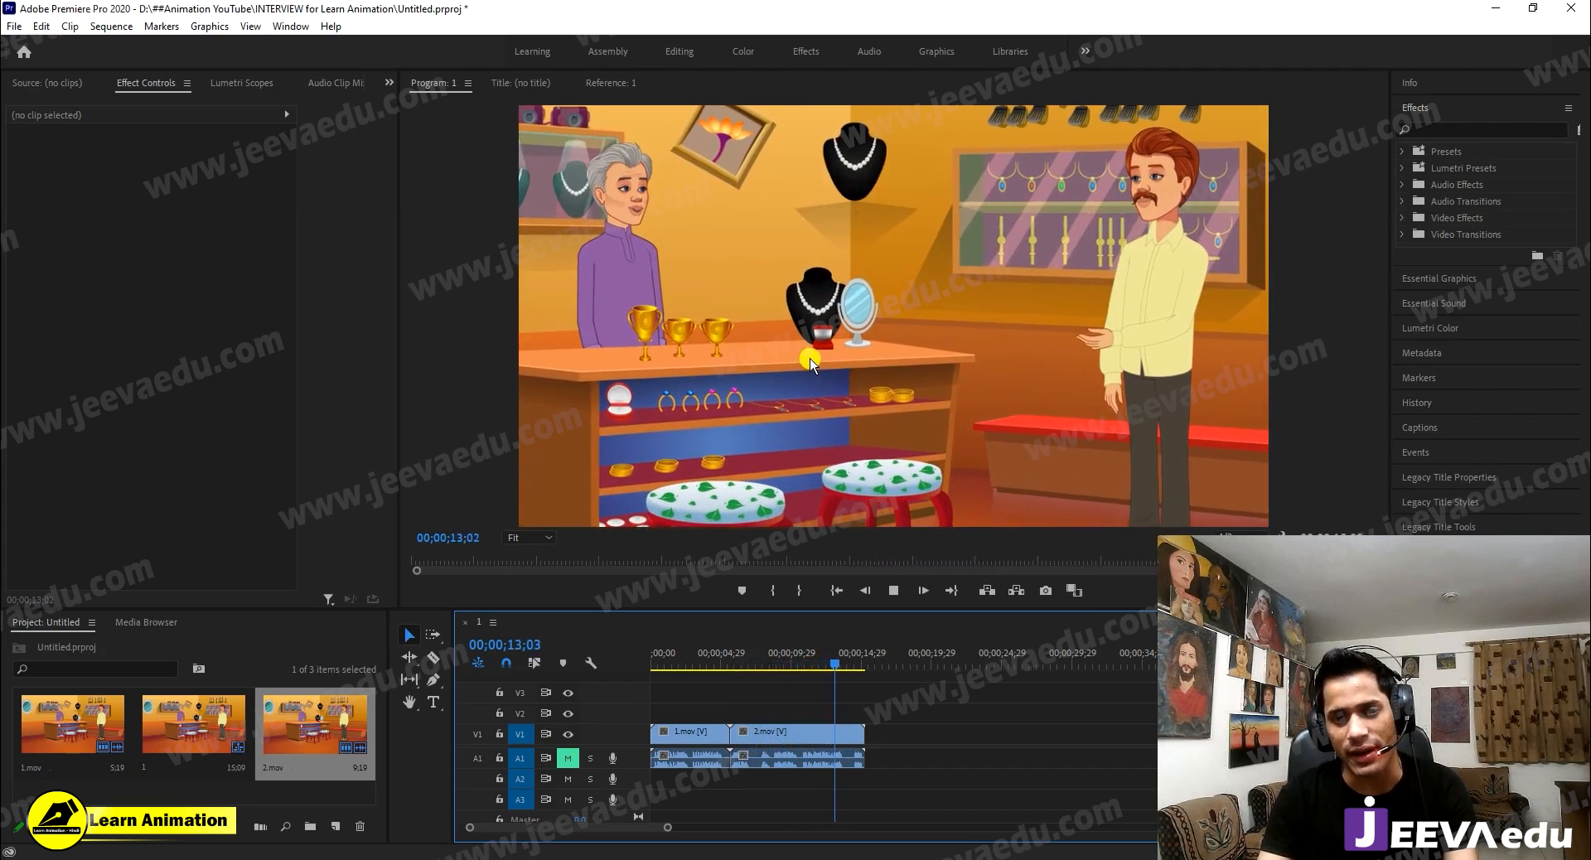
{"action": "key", "text": "space"}
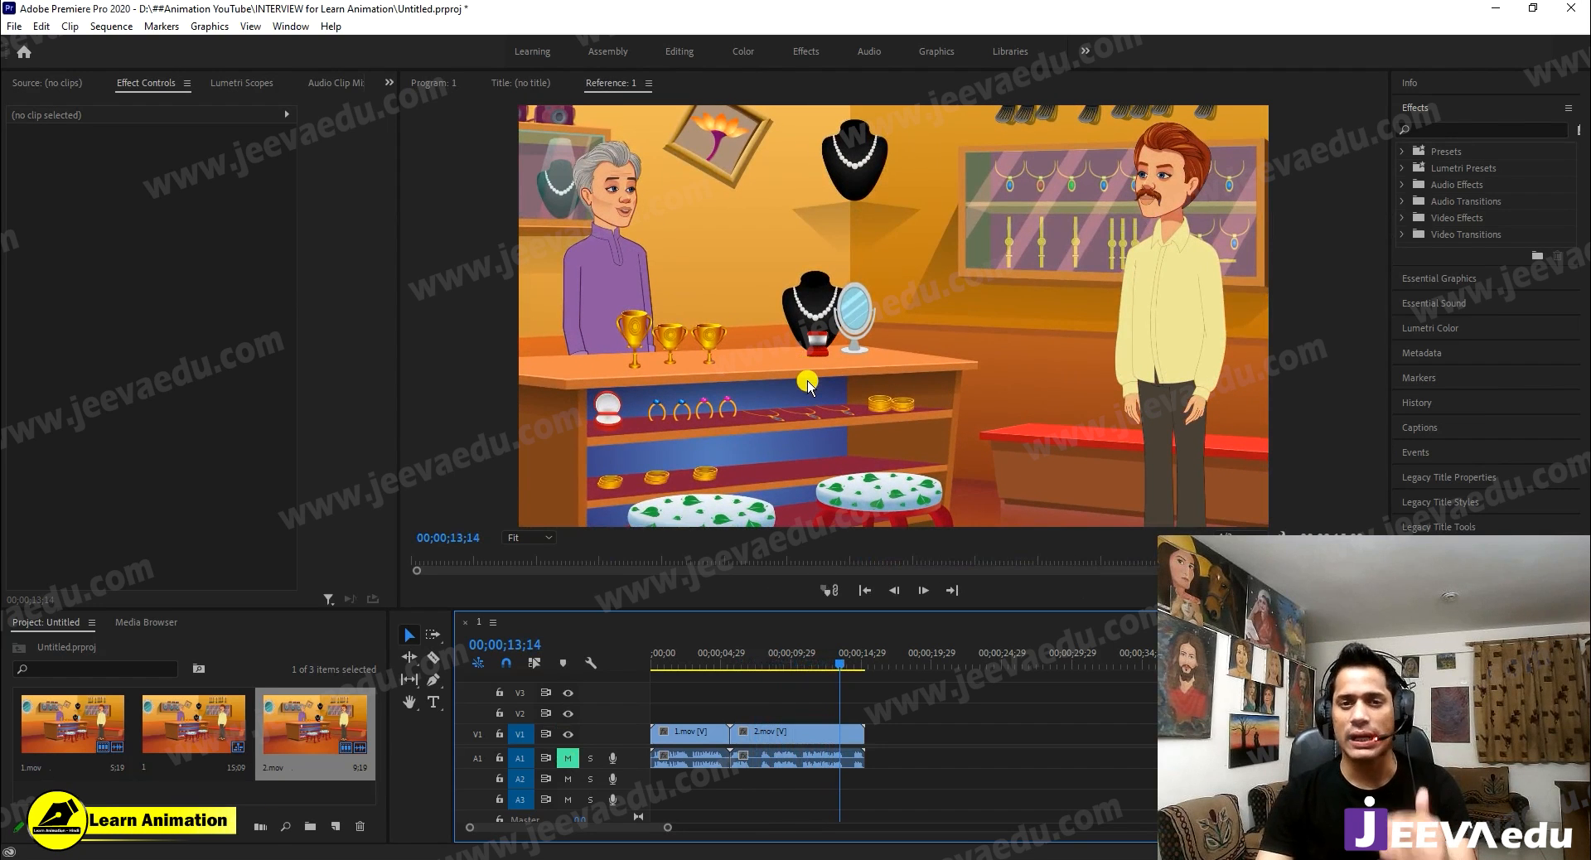